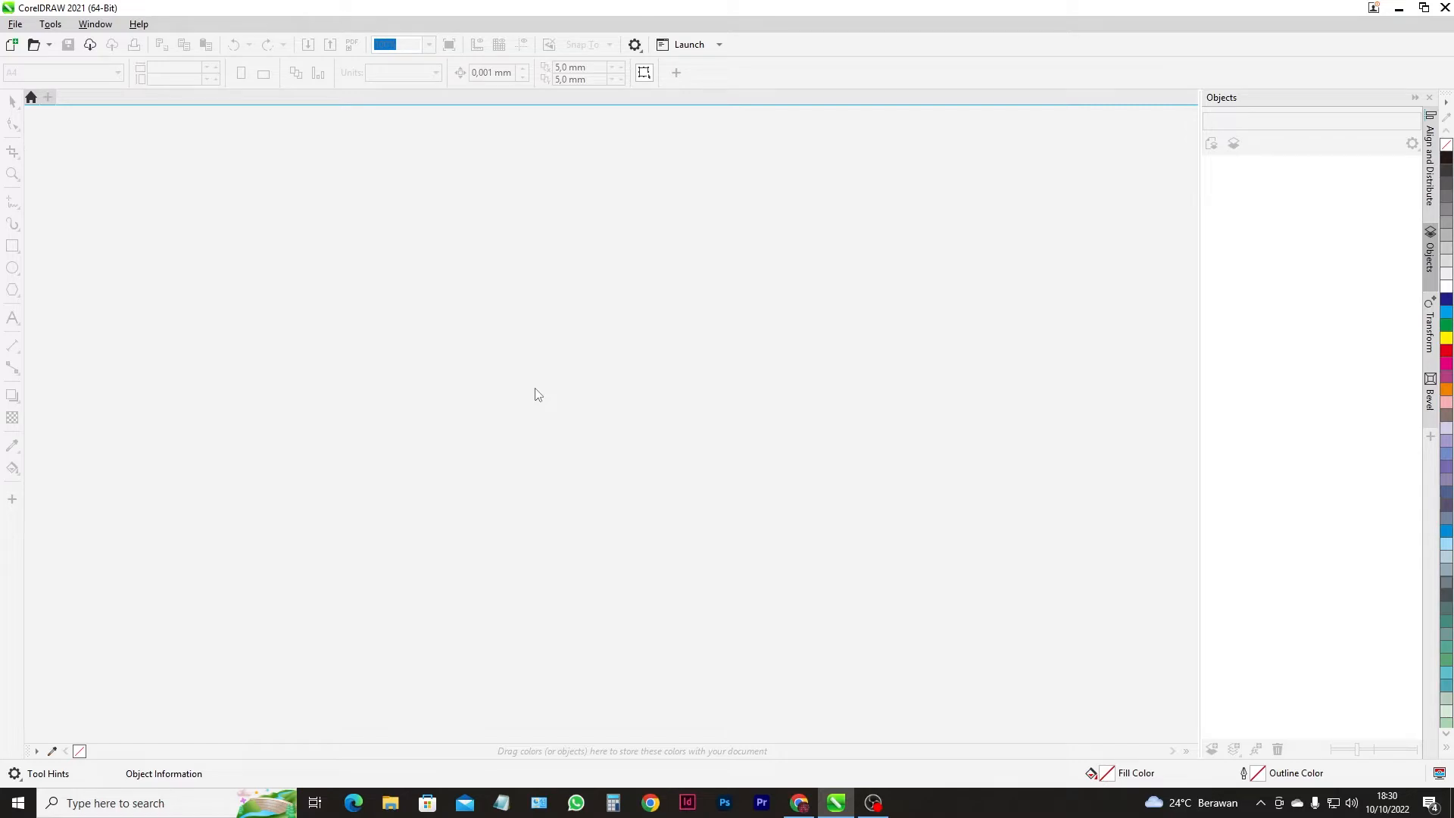
left_click(873, 804)
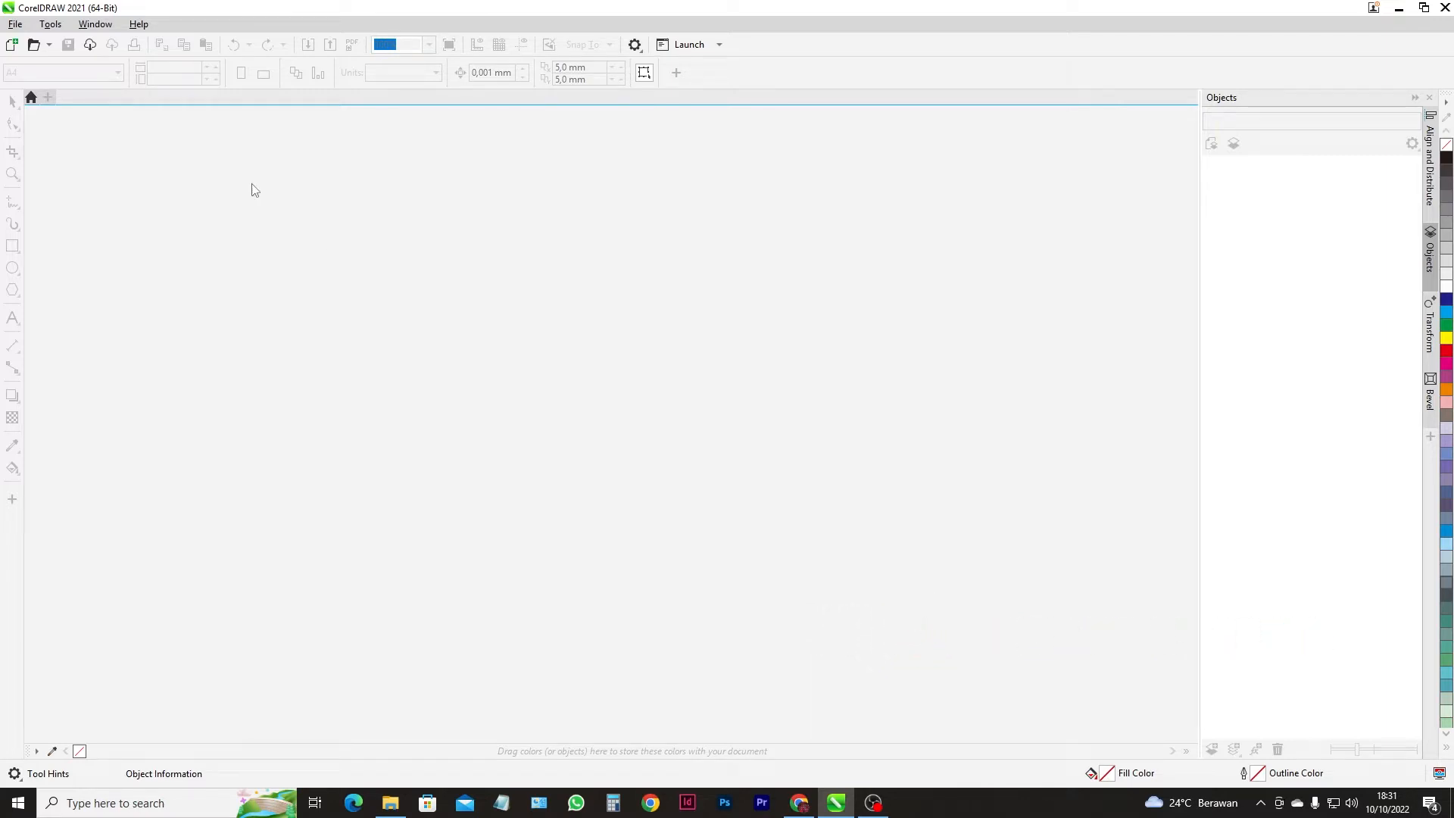
left_click(14, 24)
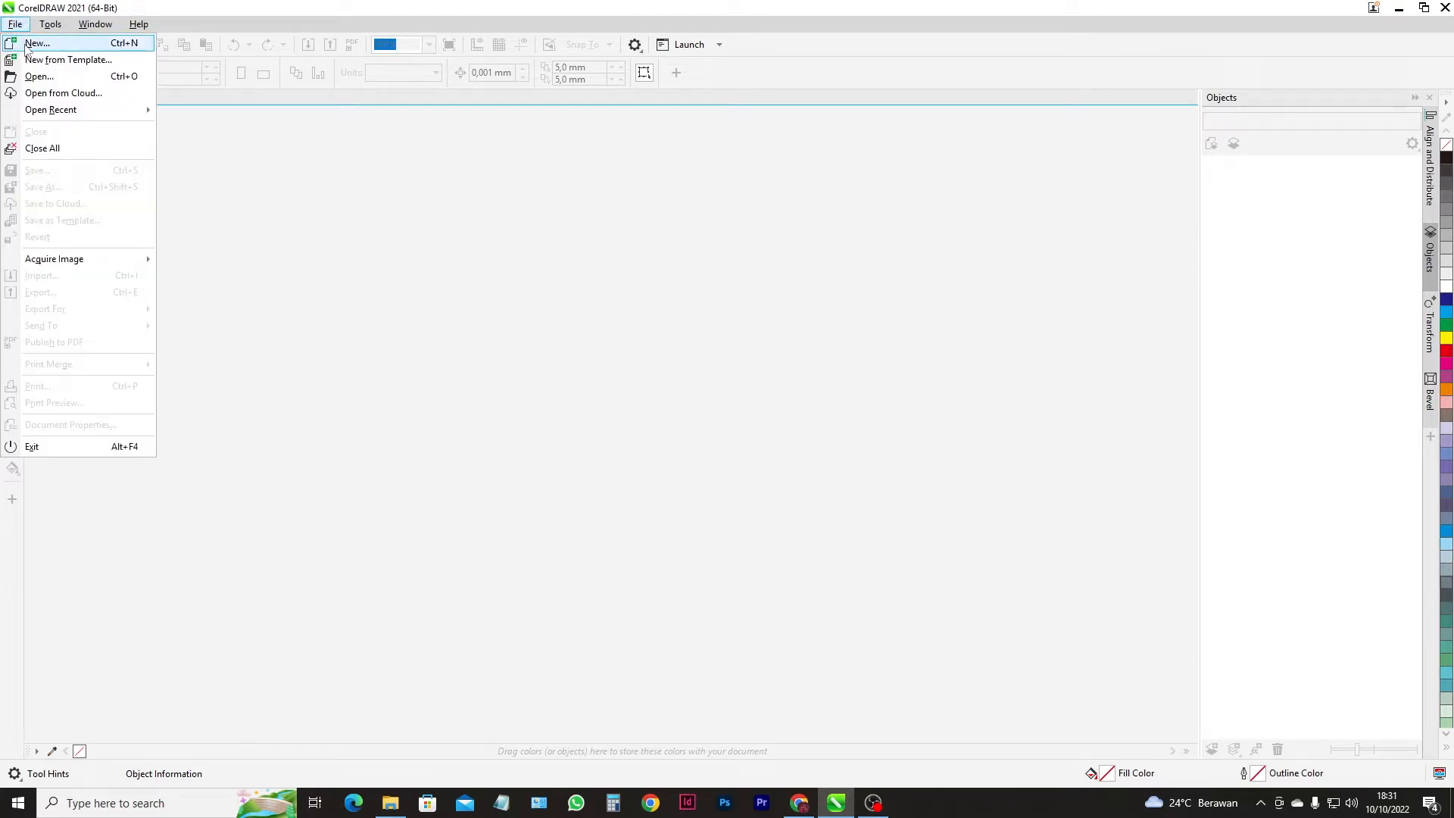
left_click(11, 24)
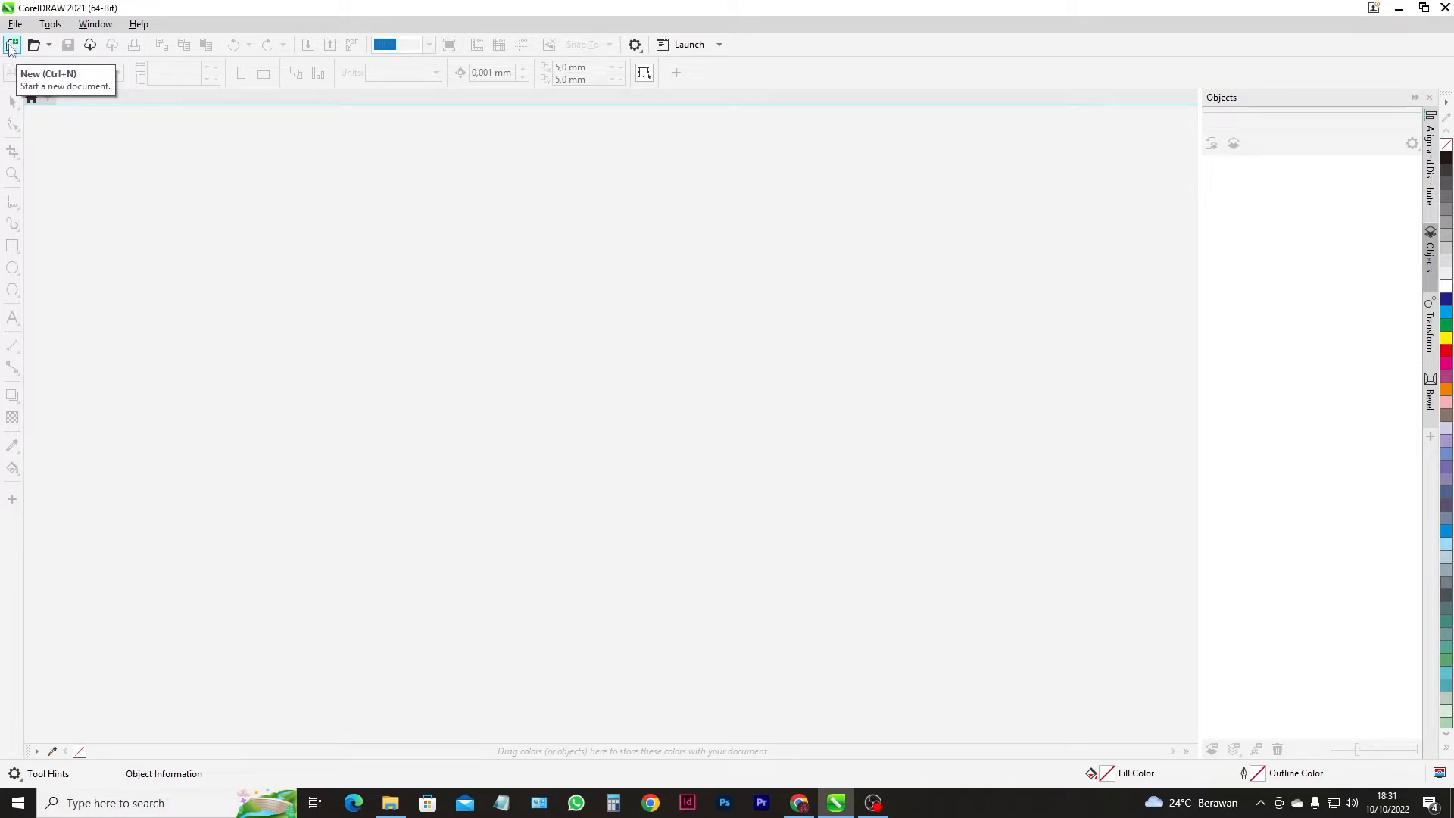
- Create a portrait A4 RGB document at 300 dpi, named with the student's first name followed by "Kelas XI MM 1"
left_click(11, 45)
left_click_drag(745, 225, 648, 227)
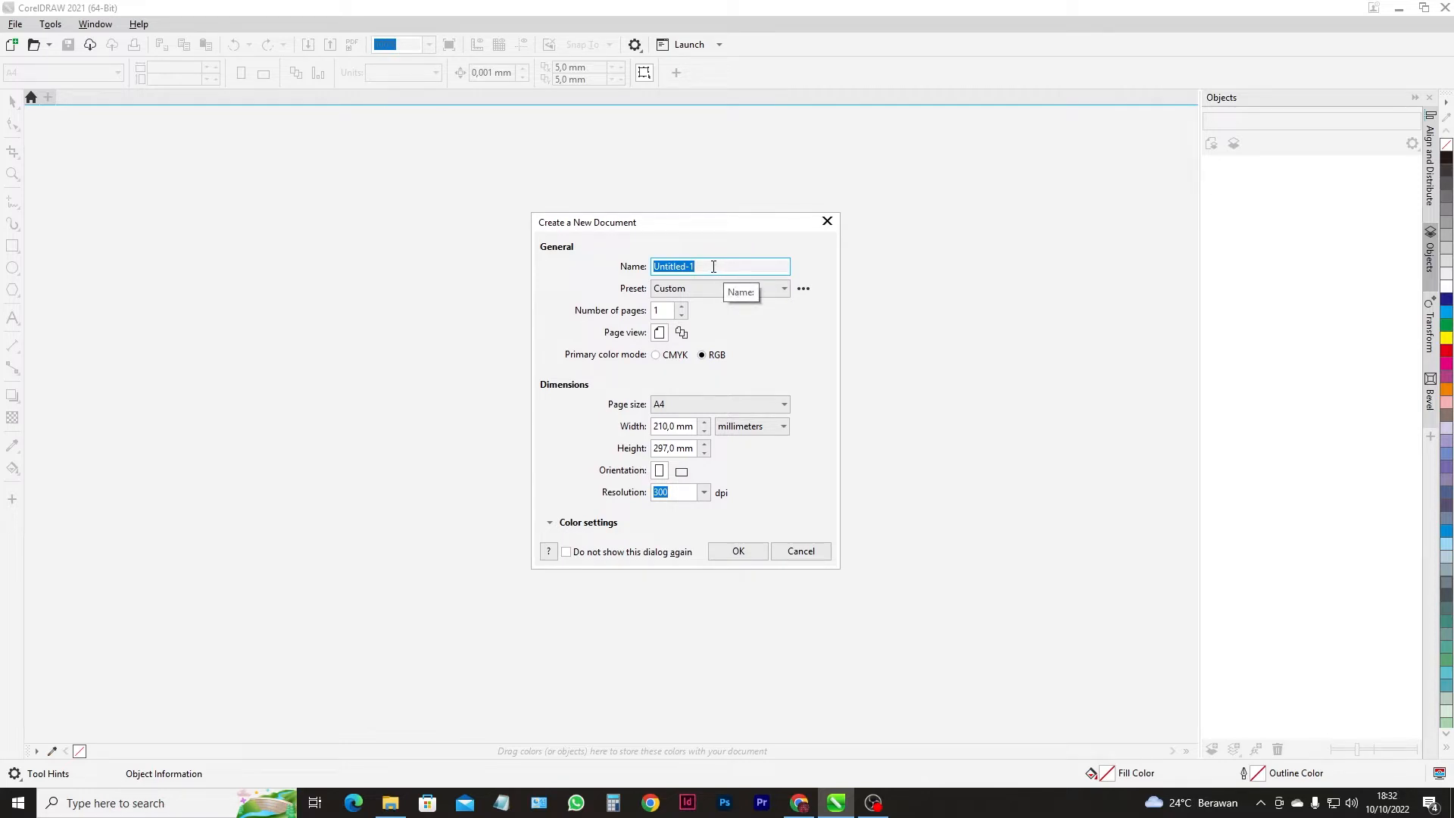
type("Aqr")
type("i MM")
type("Kelas XI MM")
type("  1")
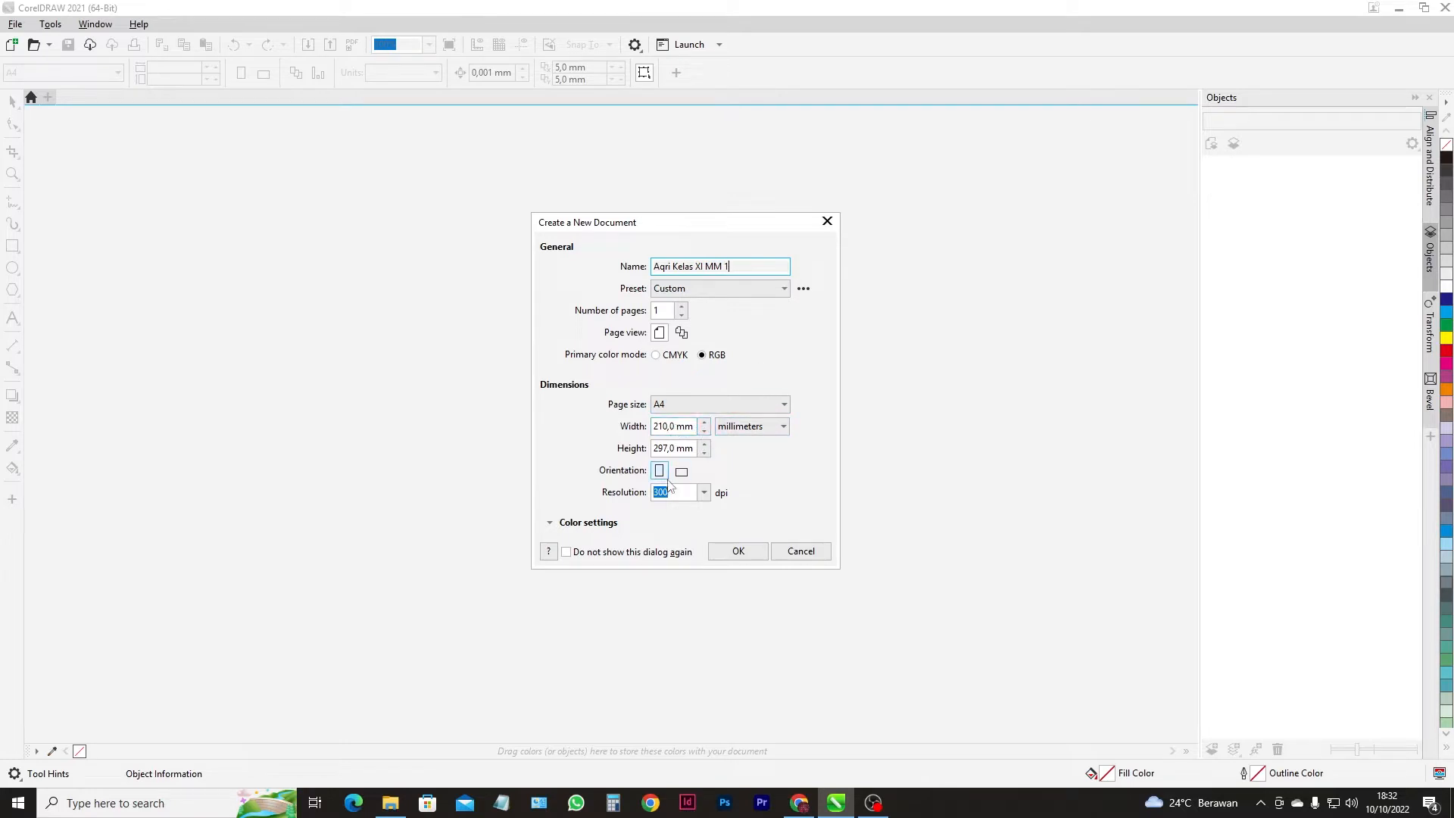
left_click(733, 557)
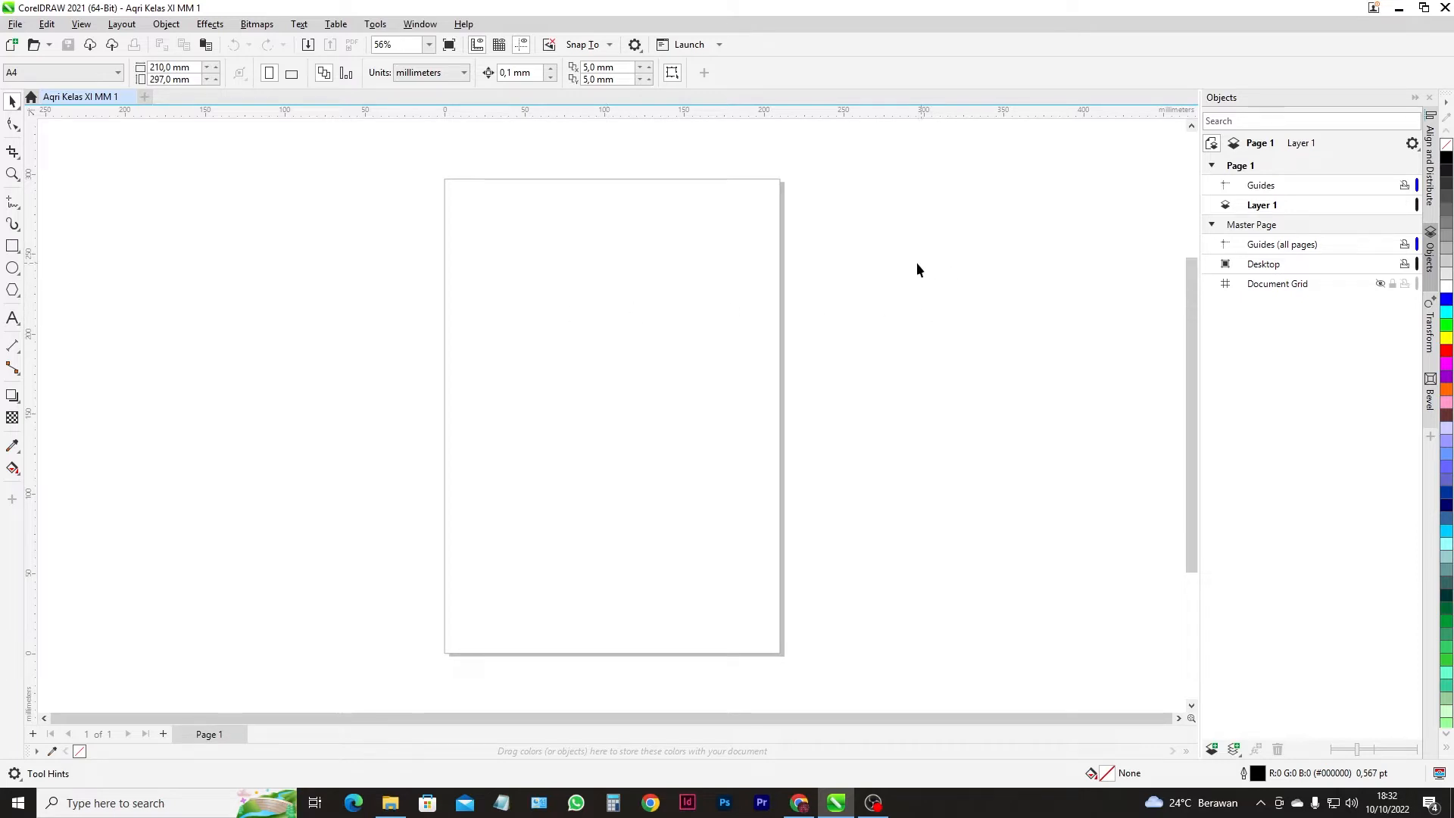
- Import Logo.jpeg from the SMKN 2 MAJENE folder and place it across the page at about 201 by 249 mm
left_click(308, 46)
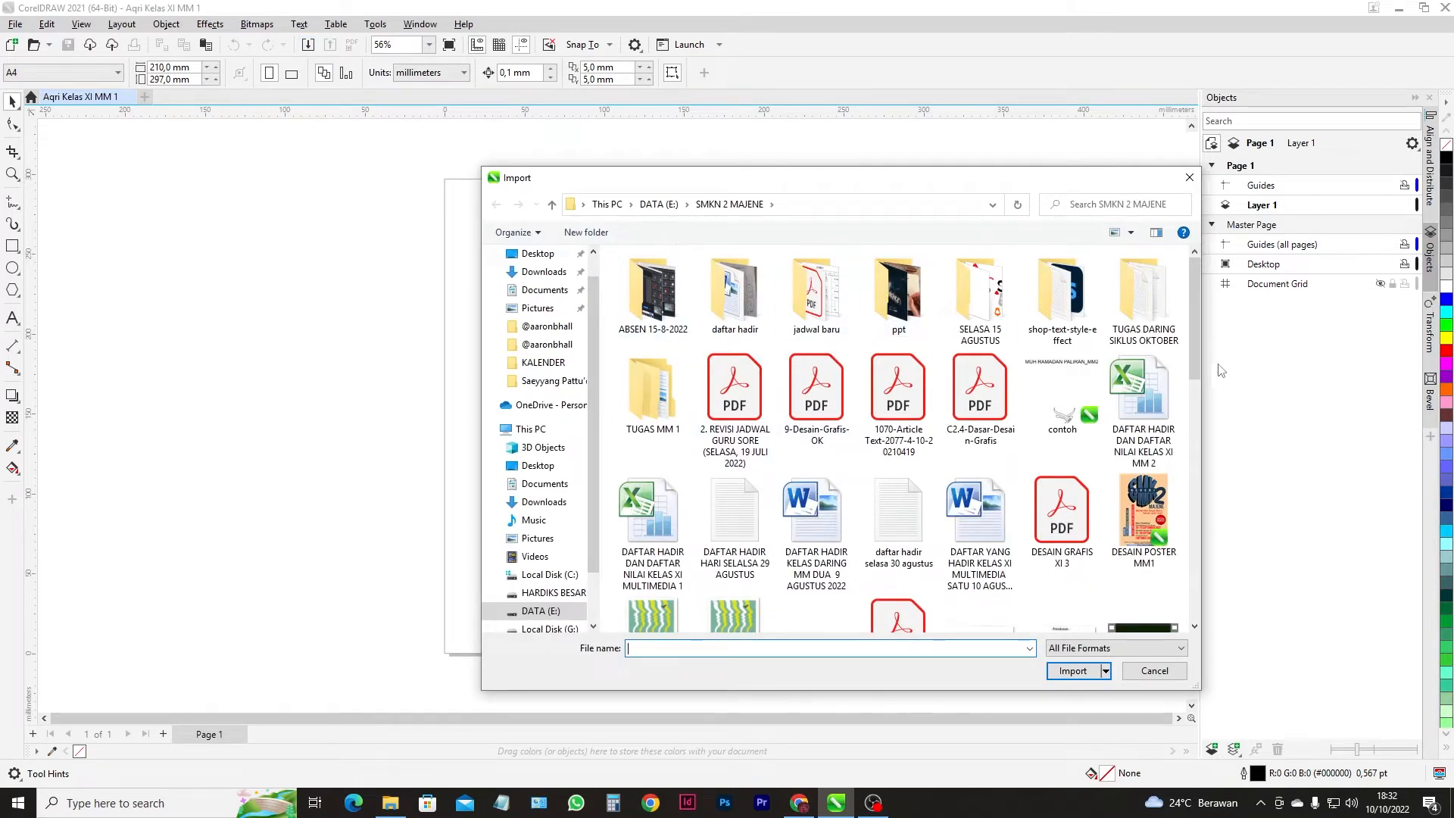
left_click_drag(1198, 362, 1212, 484)
left_click(653, 488)
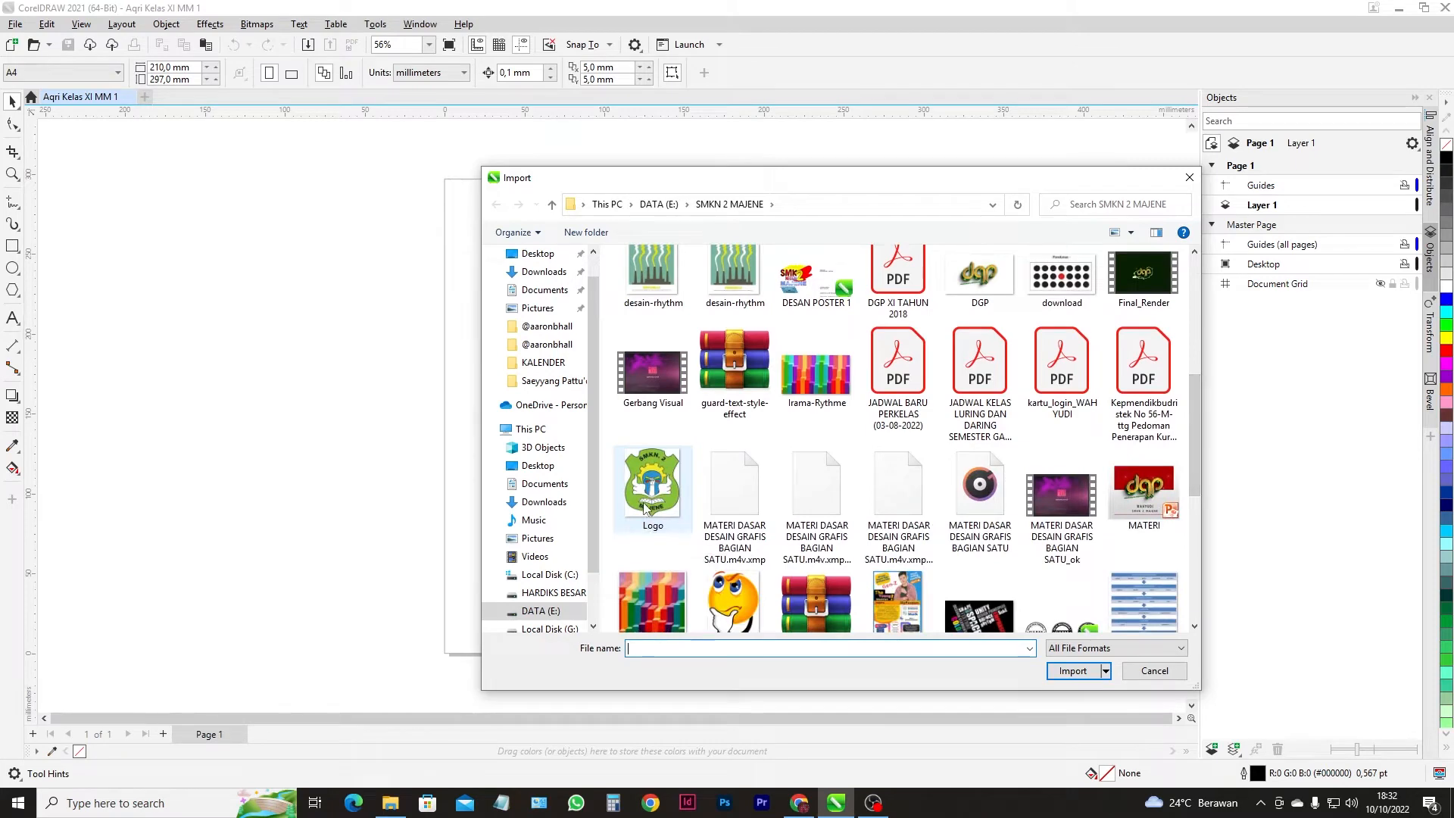
left_click(1073, 671)
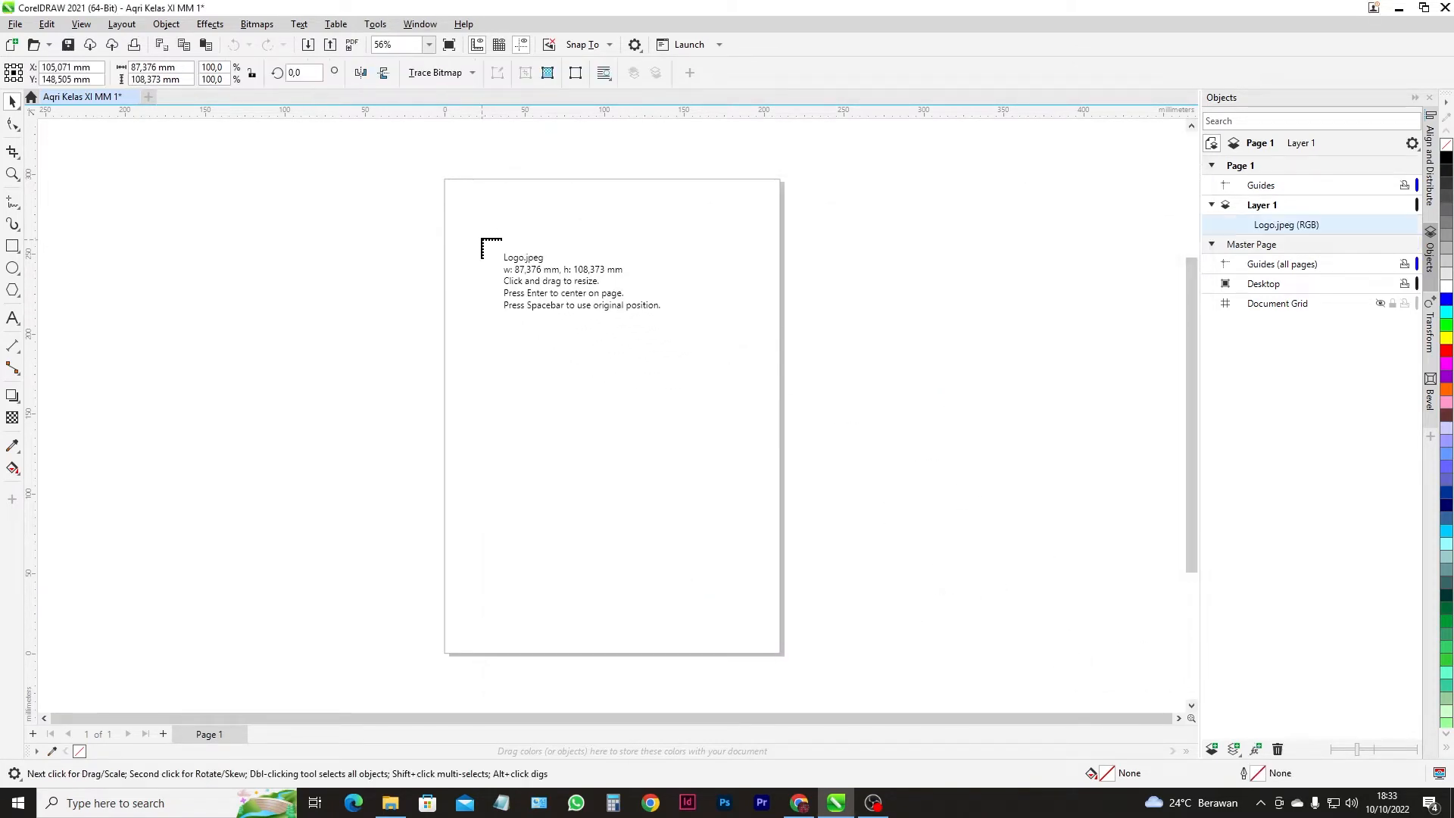
left_click_drag(447, 195, 889, 591)
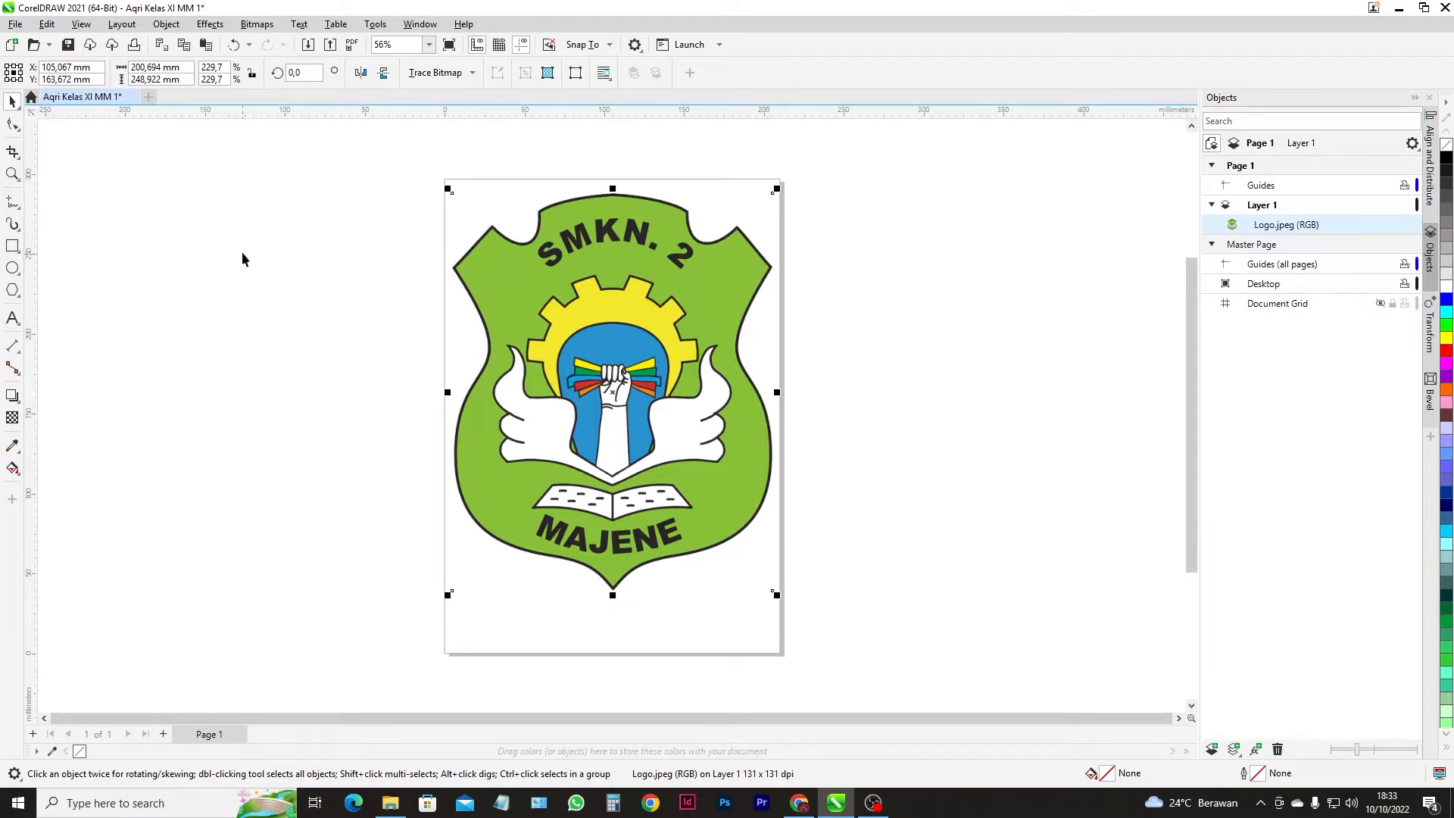
- Draw a rectangle about 100 by 247 mm over the left half of the logo, ending at its vertical centre line
left_click(12, 246)
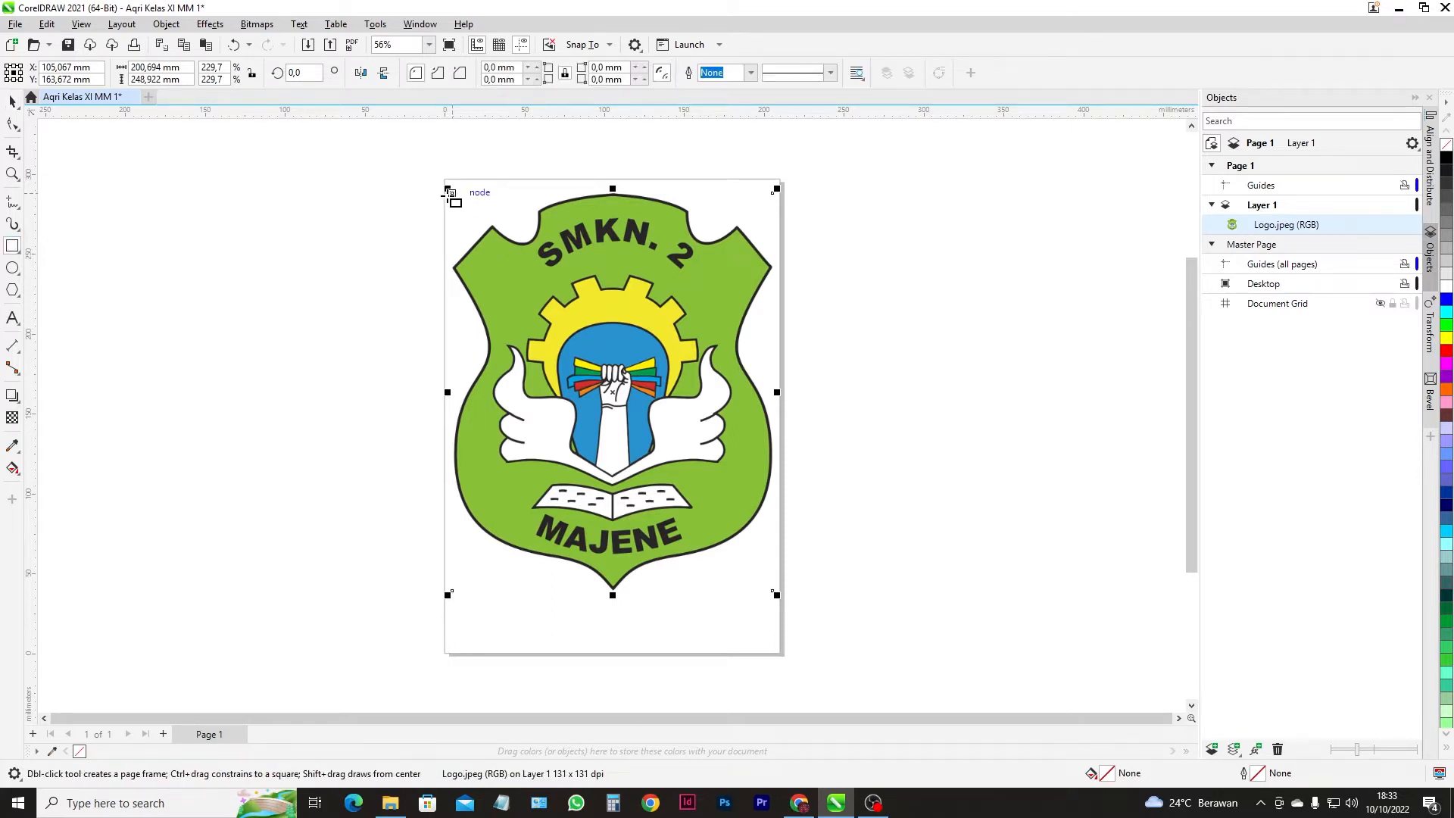
left_click_drag(452, 198, 614, 591)
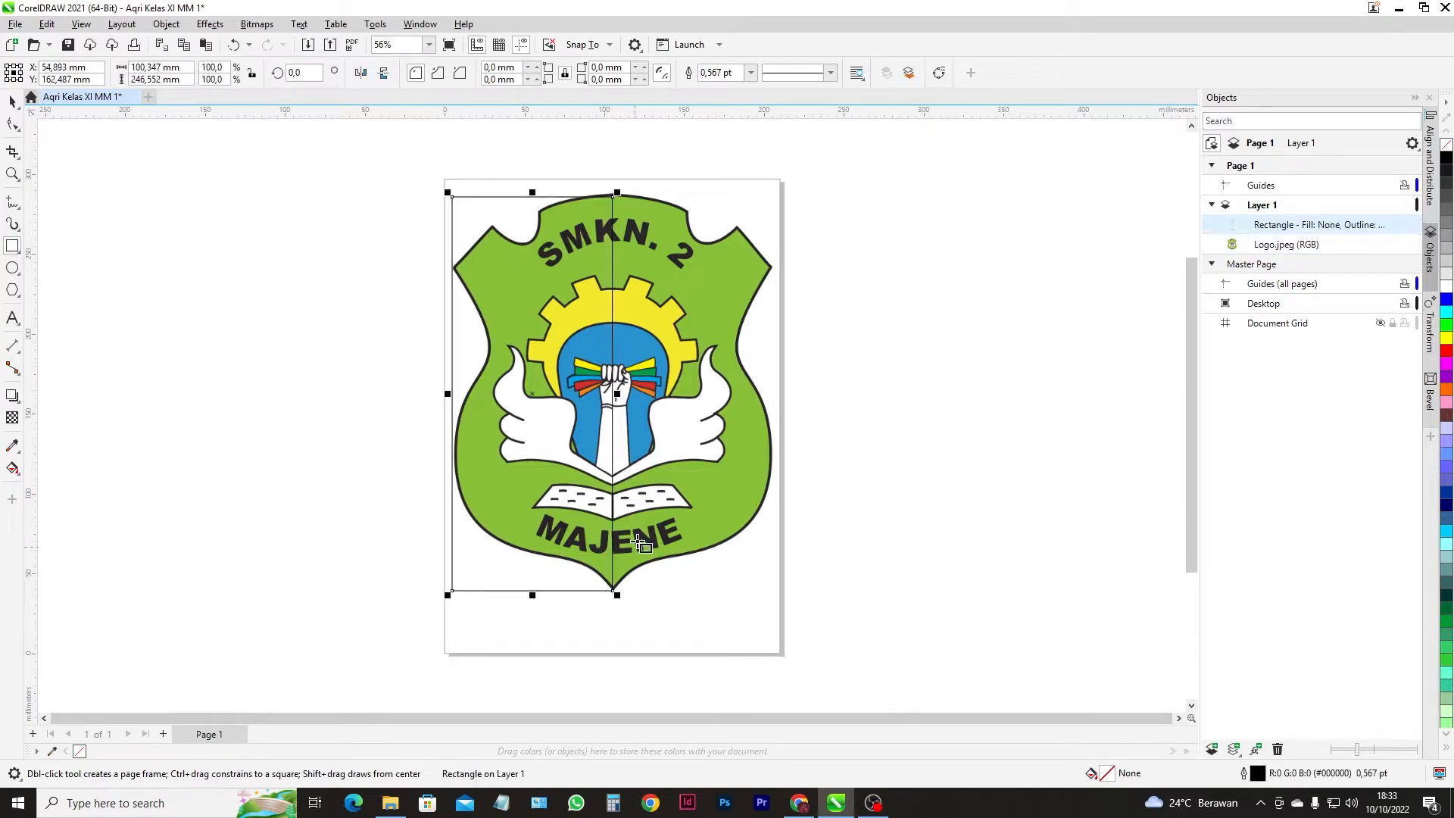
left_click(13, 101)
- Stretch the rectangle's top edge up just above the logo's peak, making it about 249 mm high
scroll(603, 175, "up", 2)
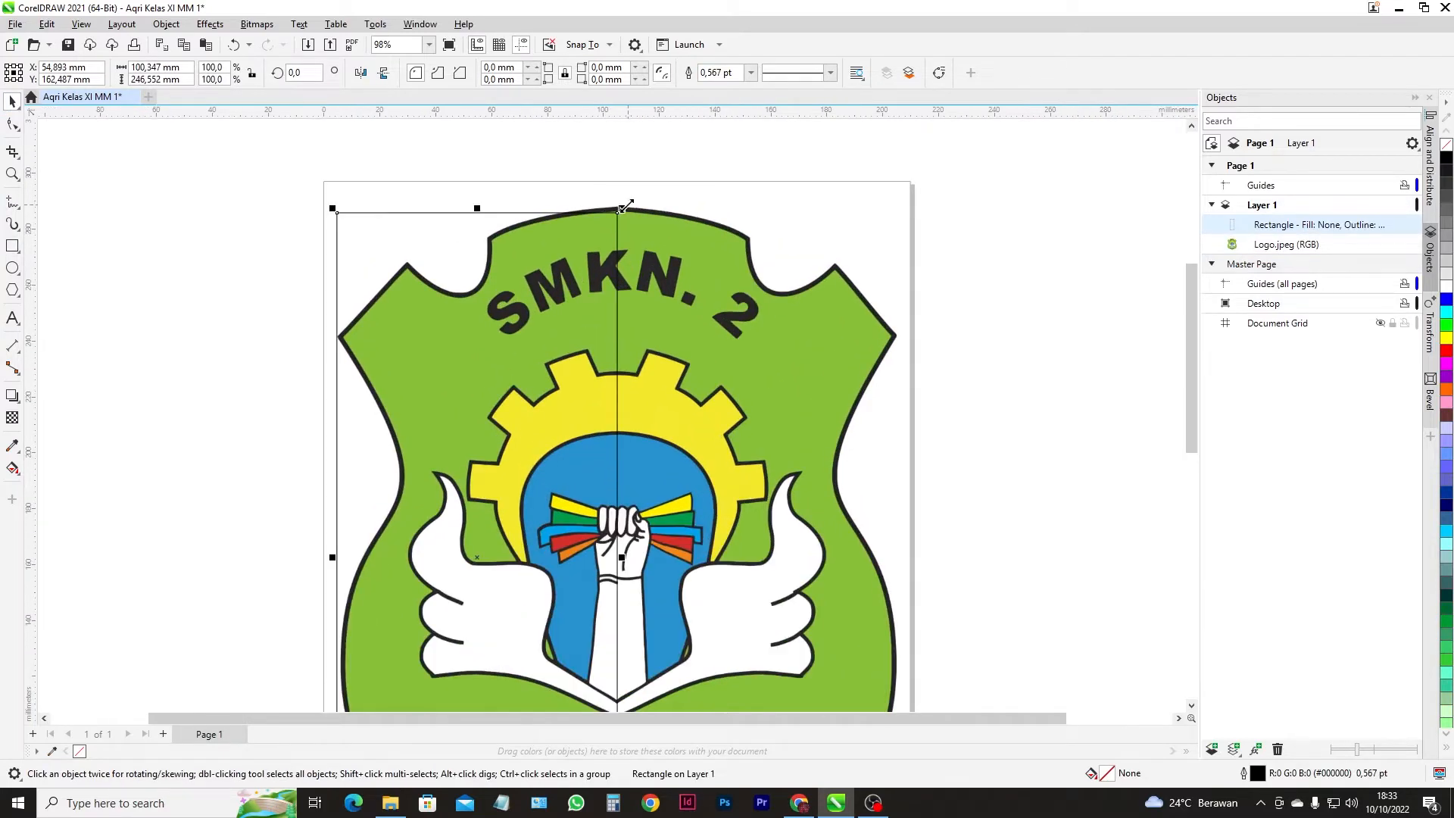
scroll(625, 216, "up", 3)
left_click_drag(282, 211, 293, 198)
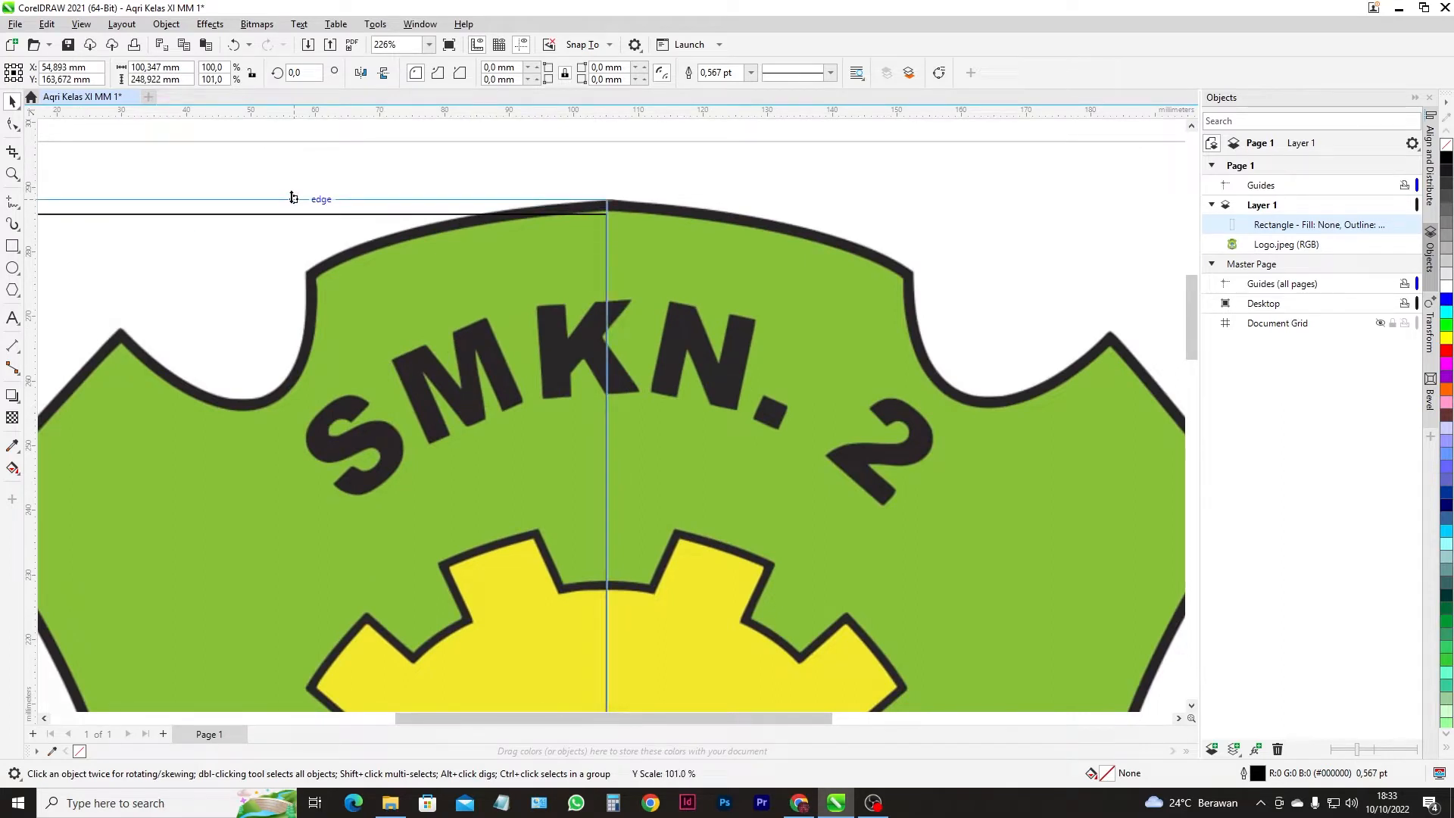
left_click_drag(294, 199, 293, 199)
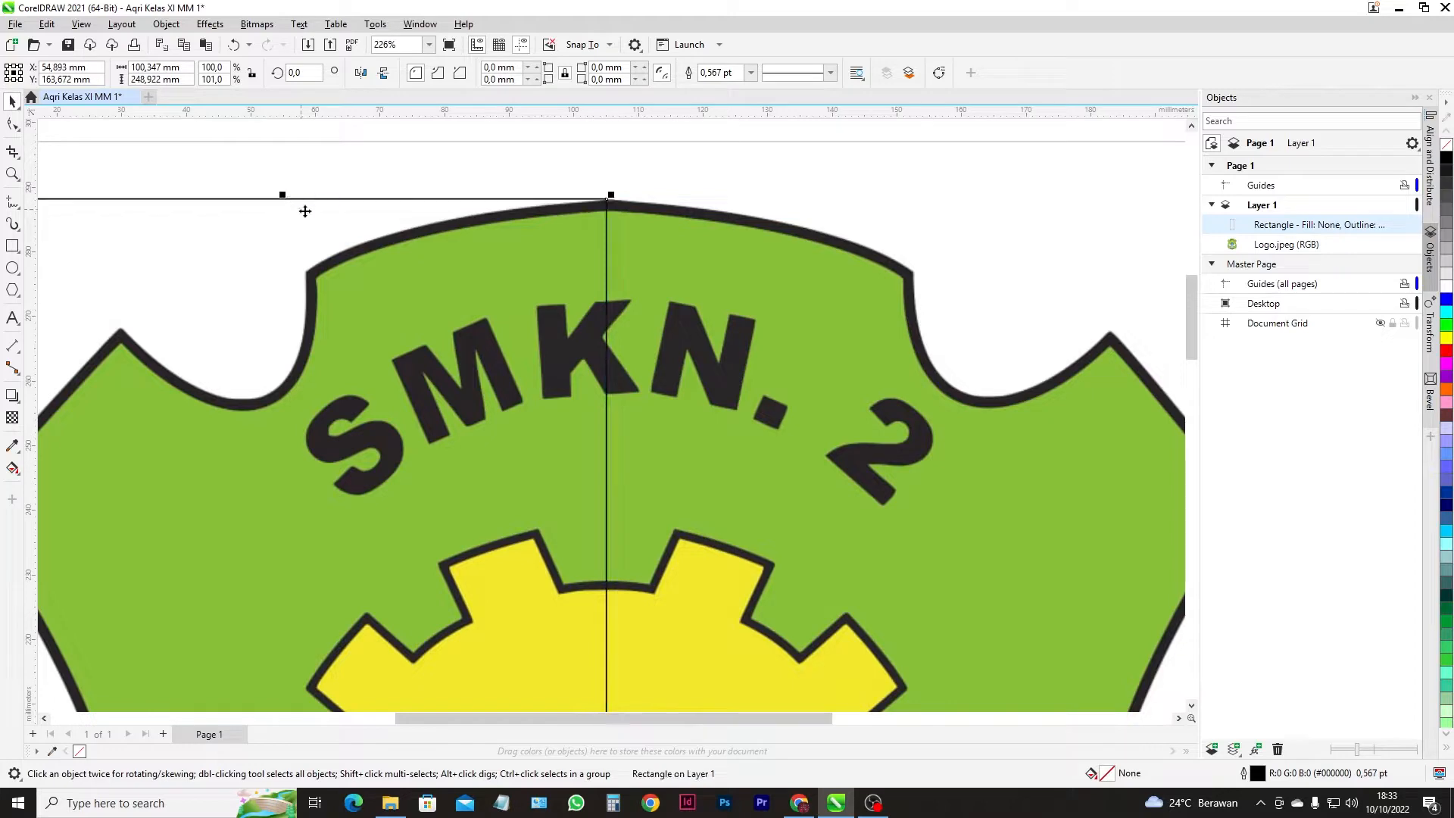
- Extend the rectangle's lower right corner to the logo's centre line and just below its tip, about 101 by 250 mm overall
scroll(372, 552, "down", 4)
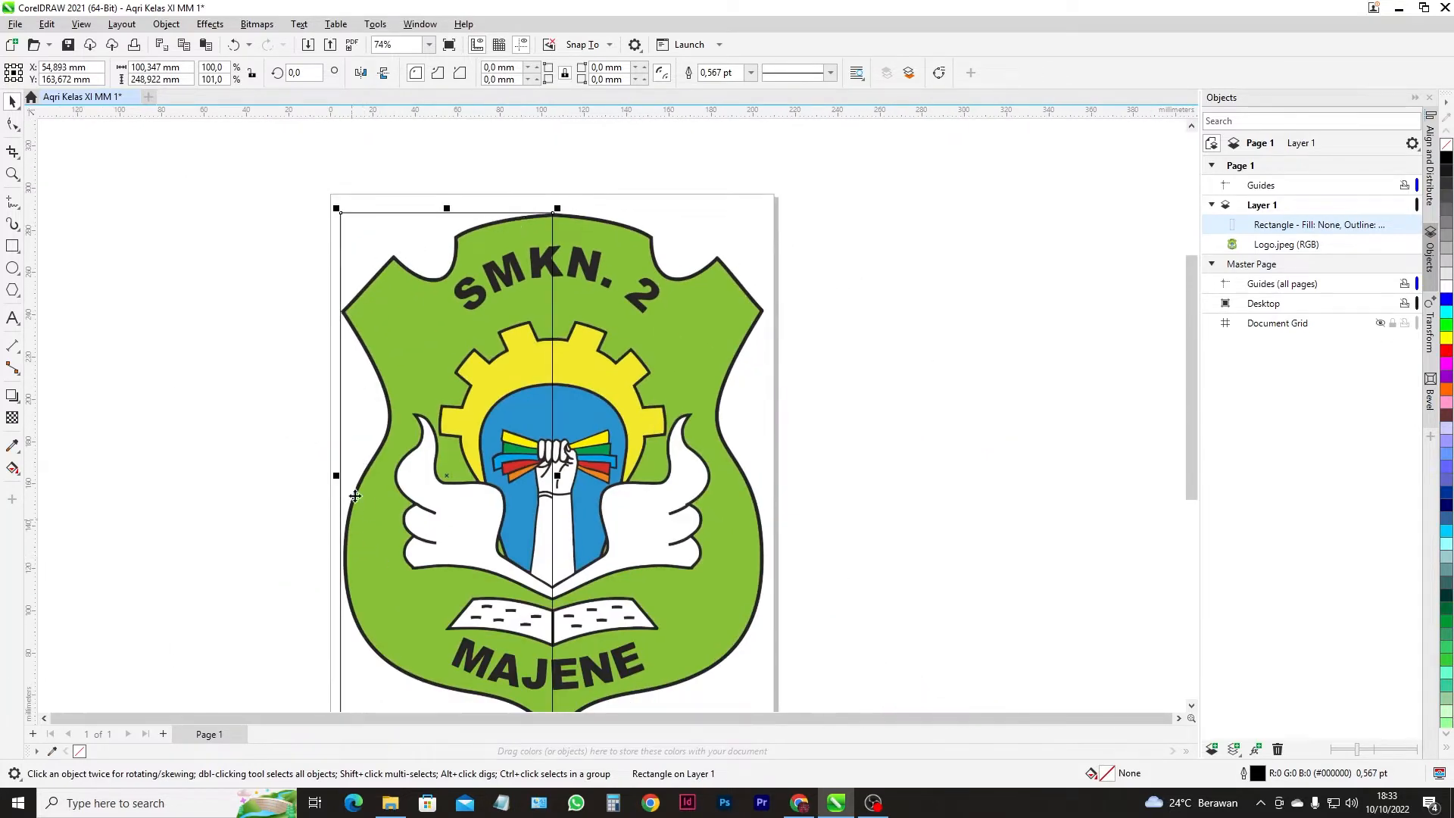
scroll(349, 318, "up", 3)
scroll(382, 324, "down", 3)
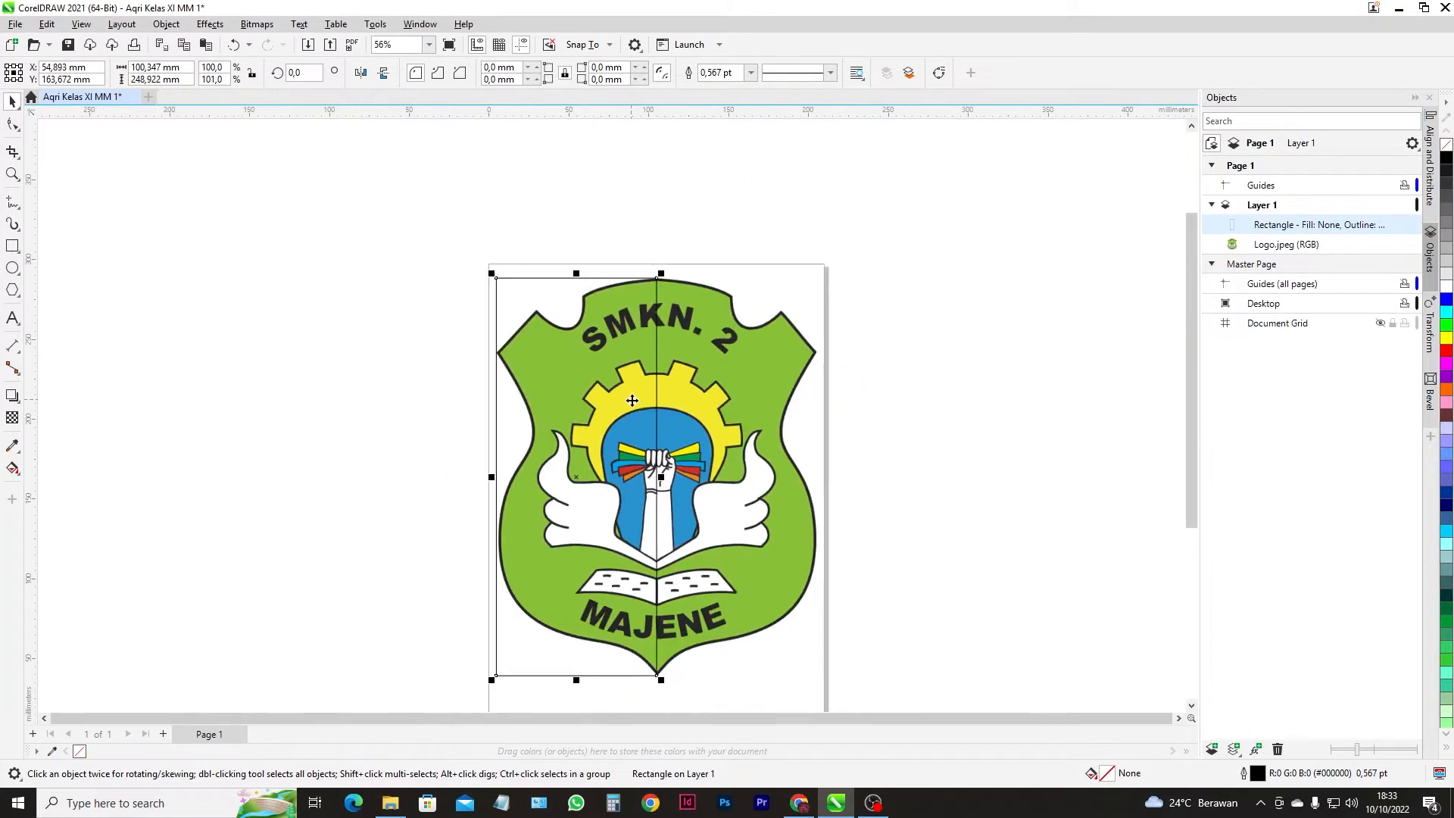
scroll(637, 602, "up", 3)
scroll(668, 573, "up", 2)
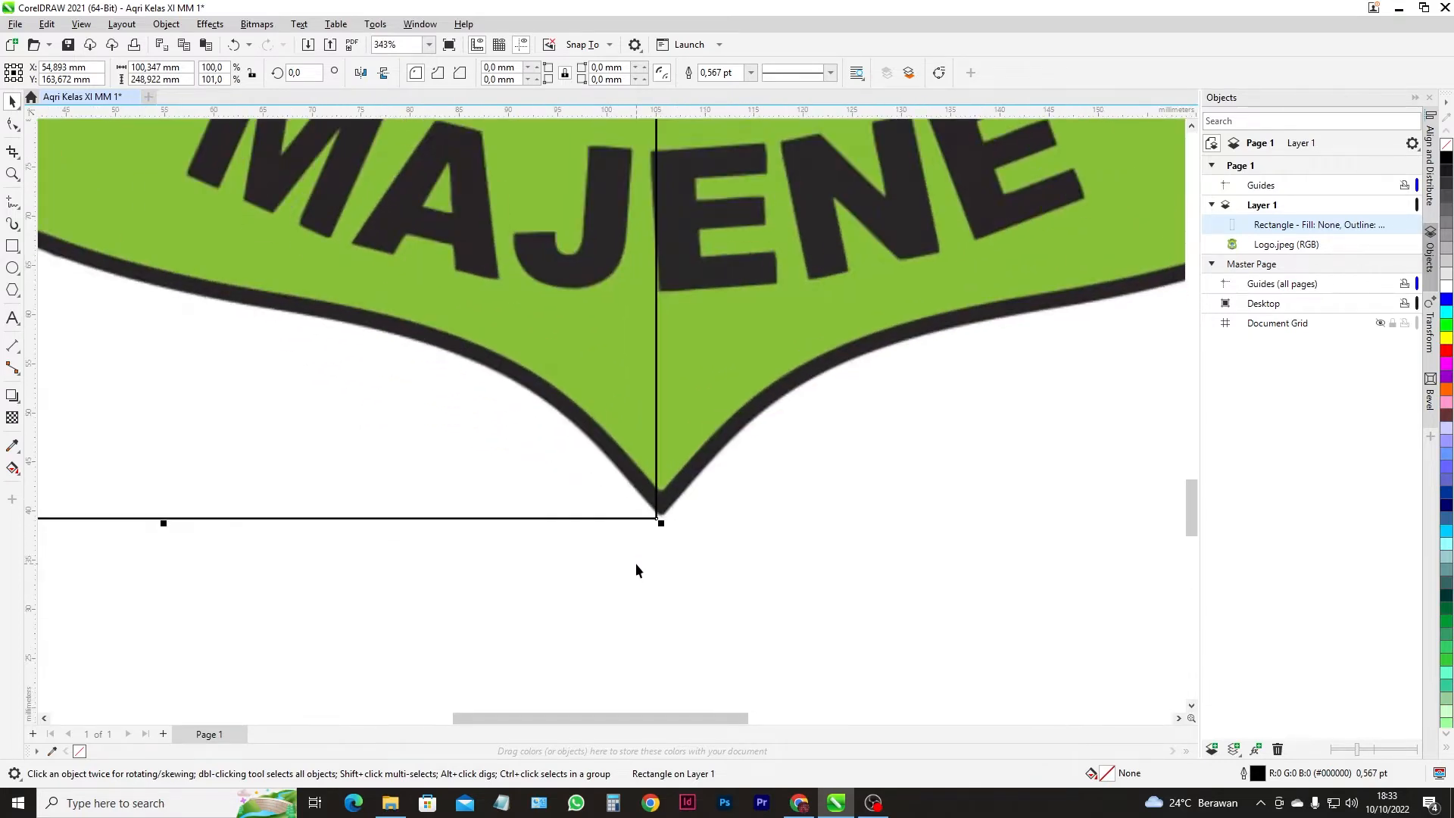
left_click_drag(662, 522, 667, 548)
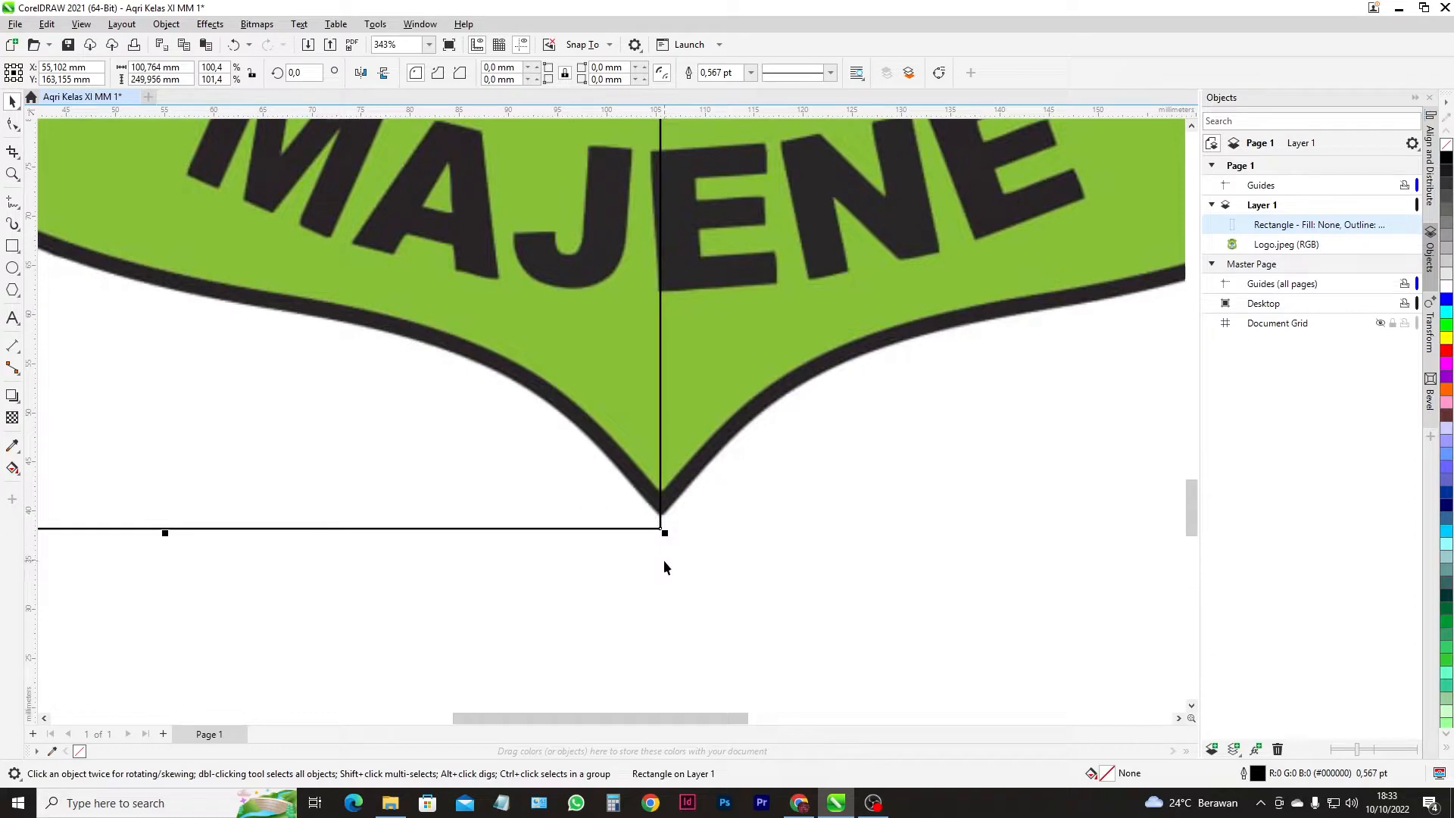
- Convert the rectangle over the logo's left half to curves
left_click(13, 123)
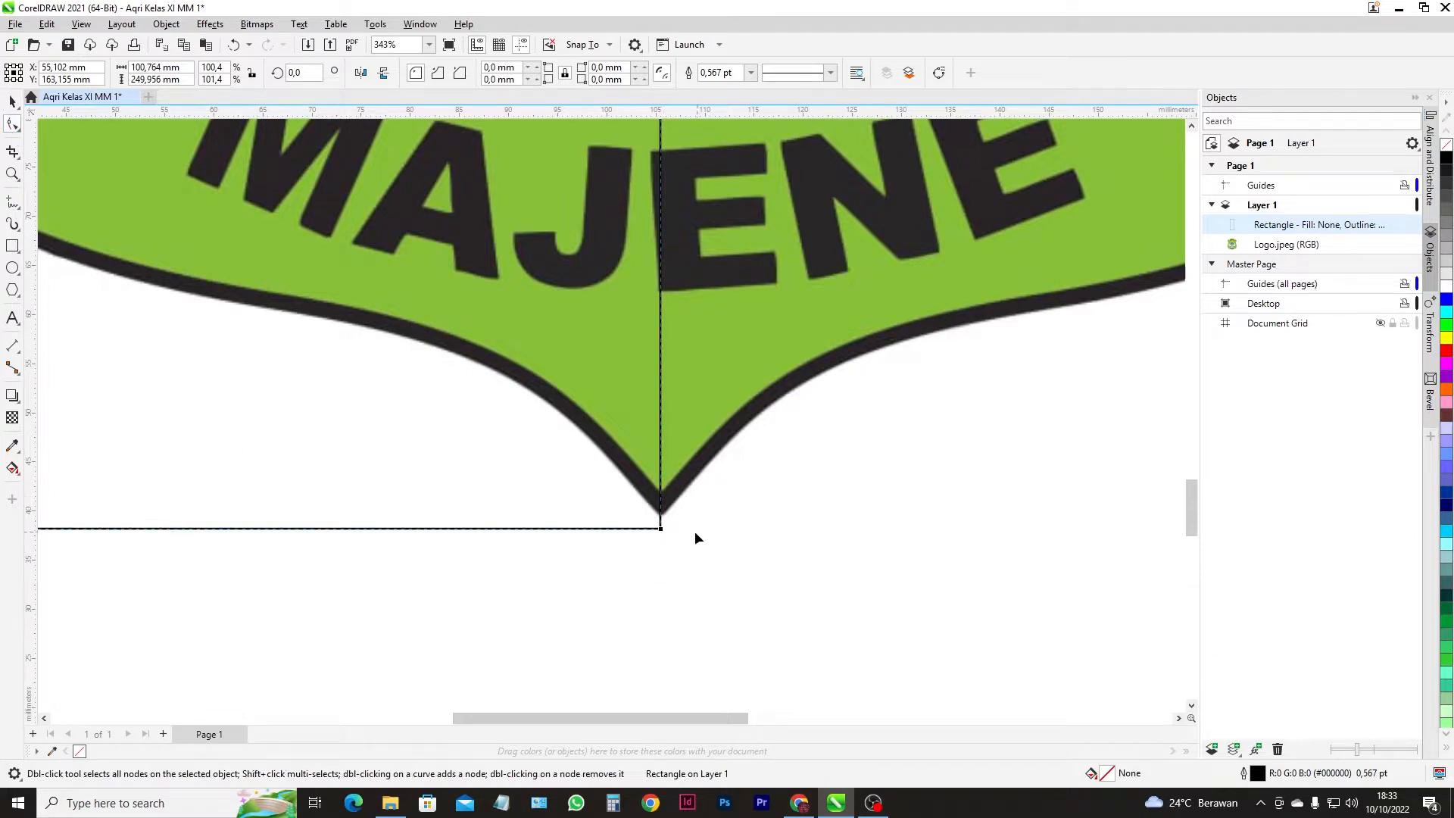
scroll(674, 533, "down", 6)
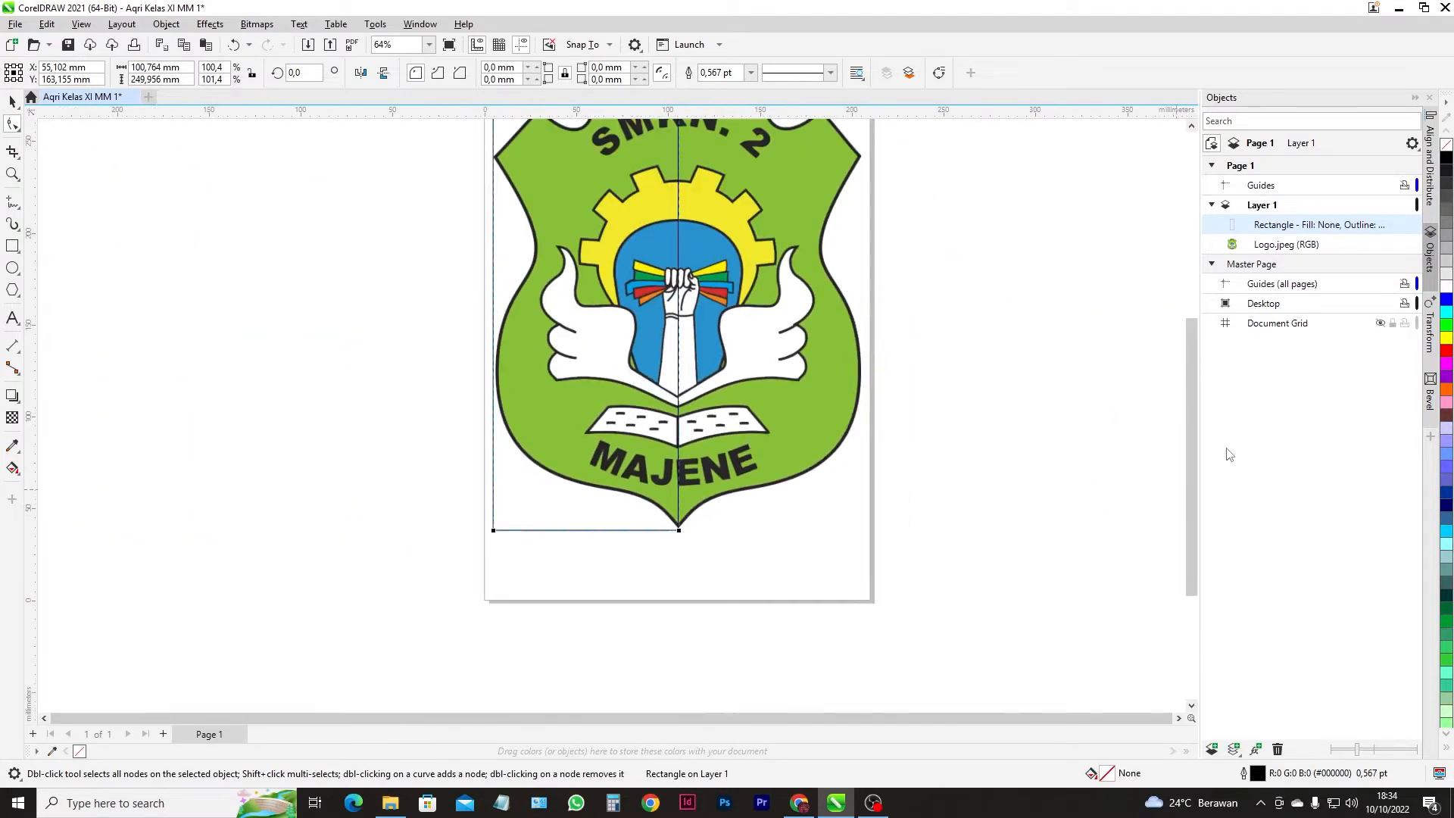
left_click_drag(1190, 439, 1190, 380)
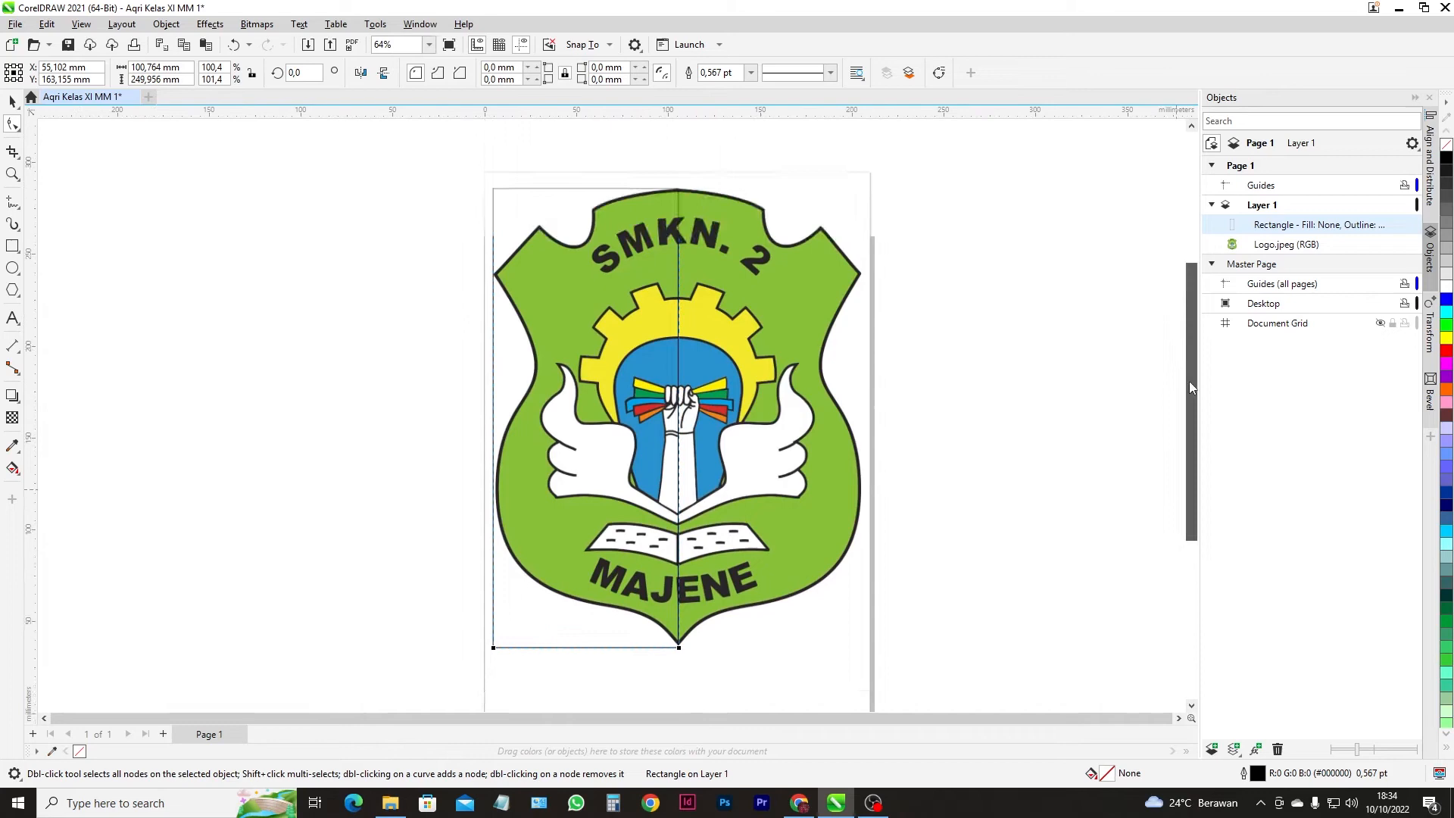
left_click(13, 103)
scroll(632, 219, "up", 4)
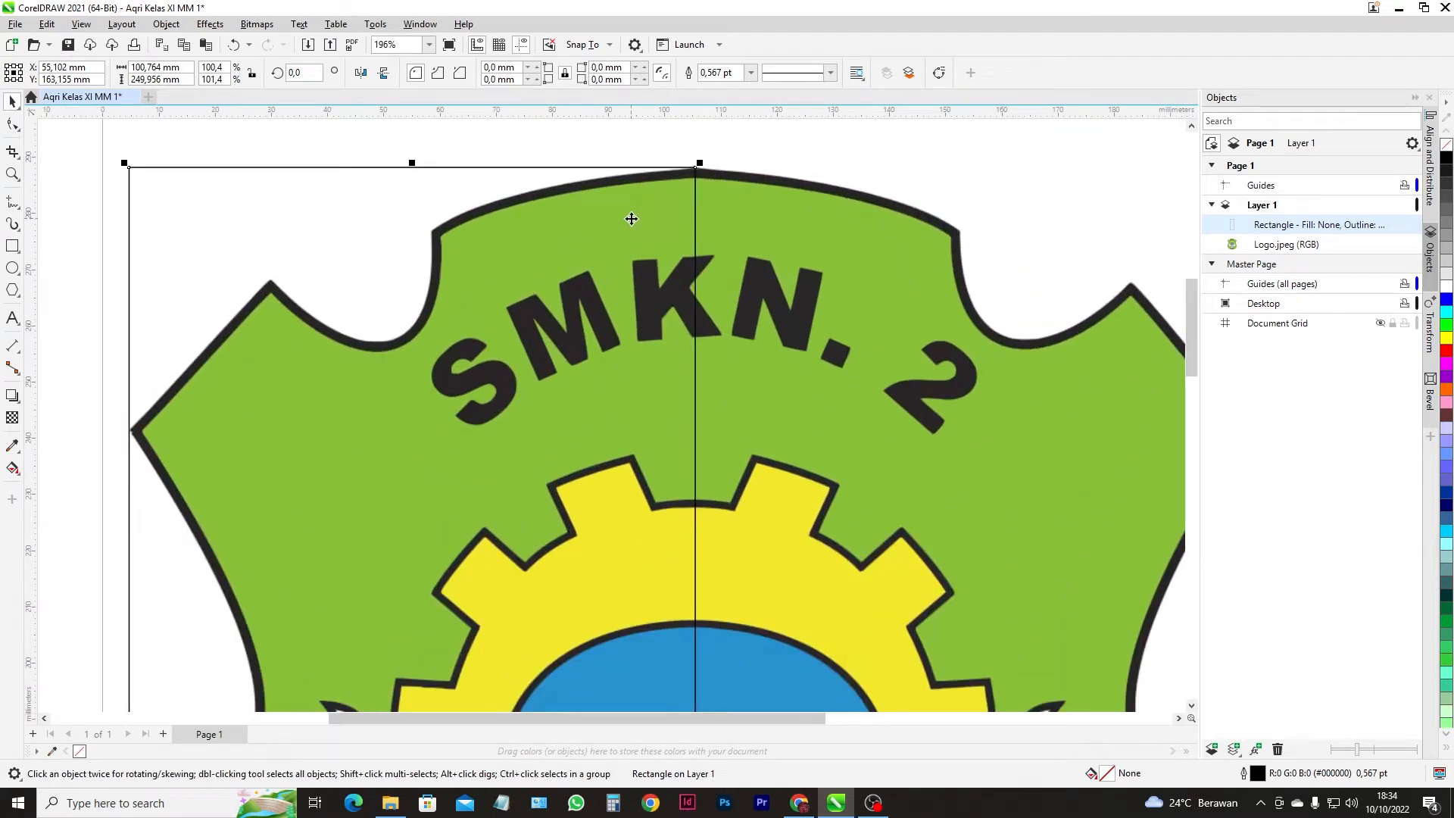
right_click(148, 170)
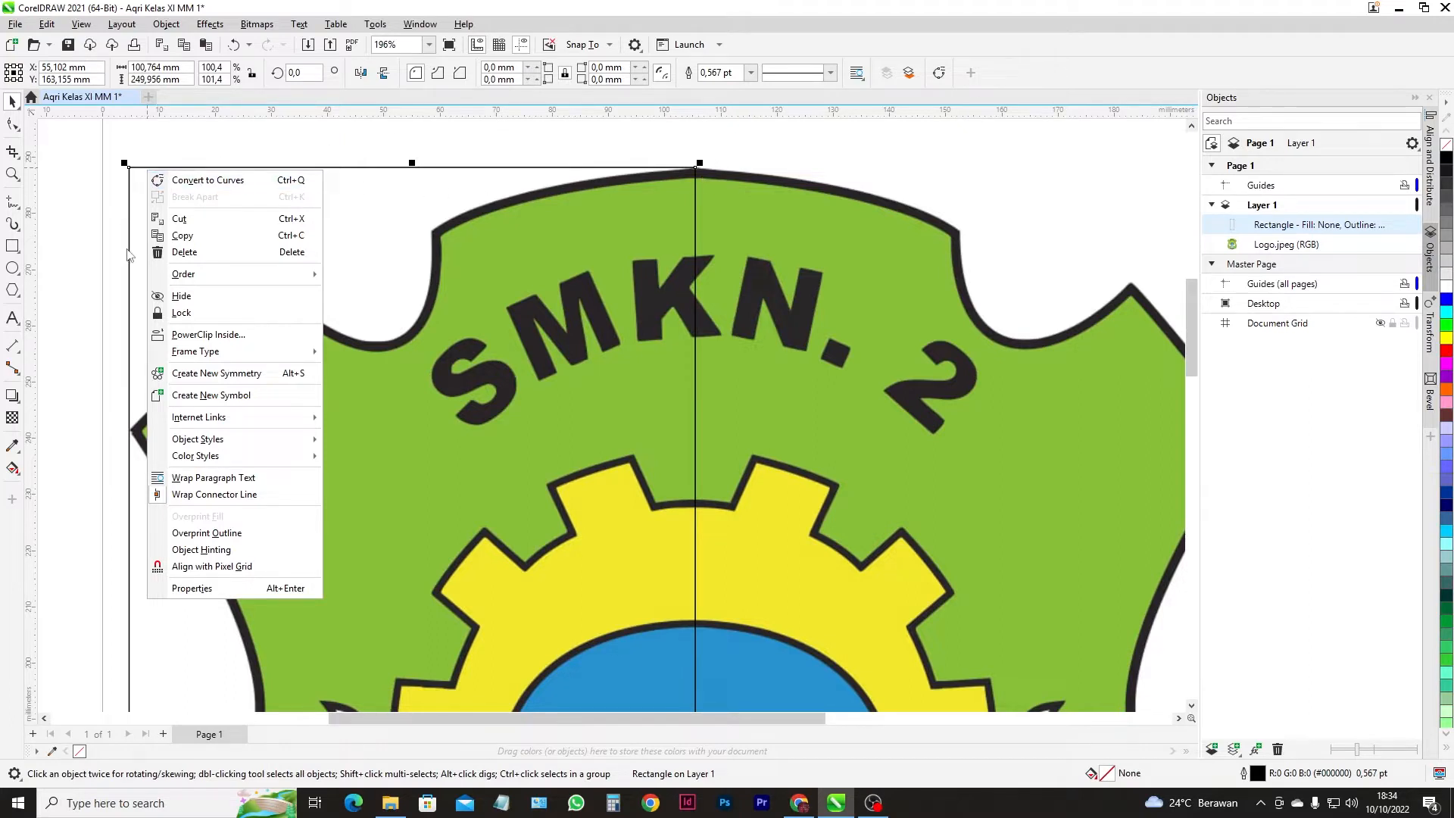
left_click(209, 181)
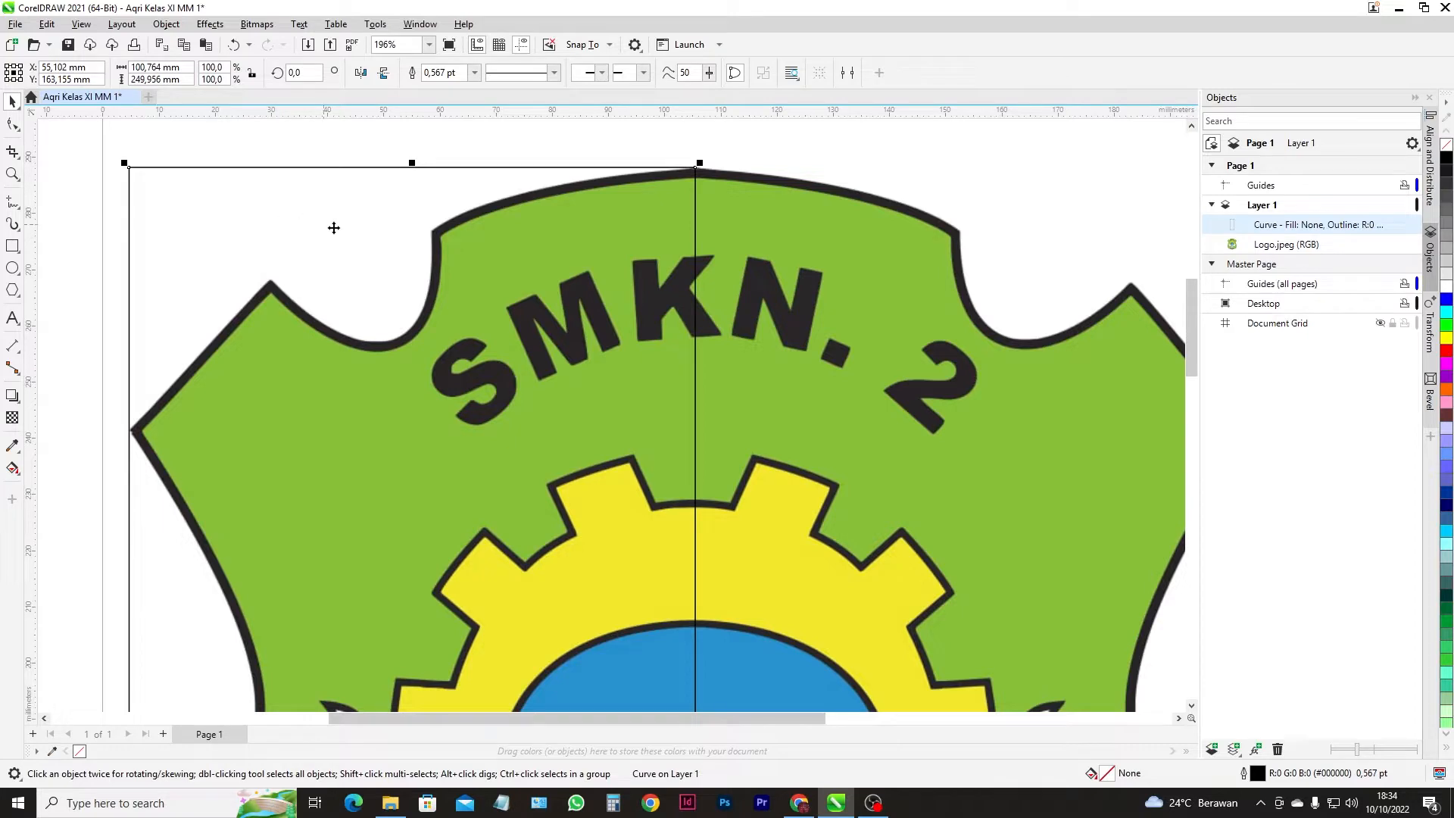
- Show the converted rectangle's nodes with the Shape tool and examine its upper corners against the logo's outline
scroll(396, 263, "down", 2)
scroll(428, 282, "down", 1)
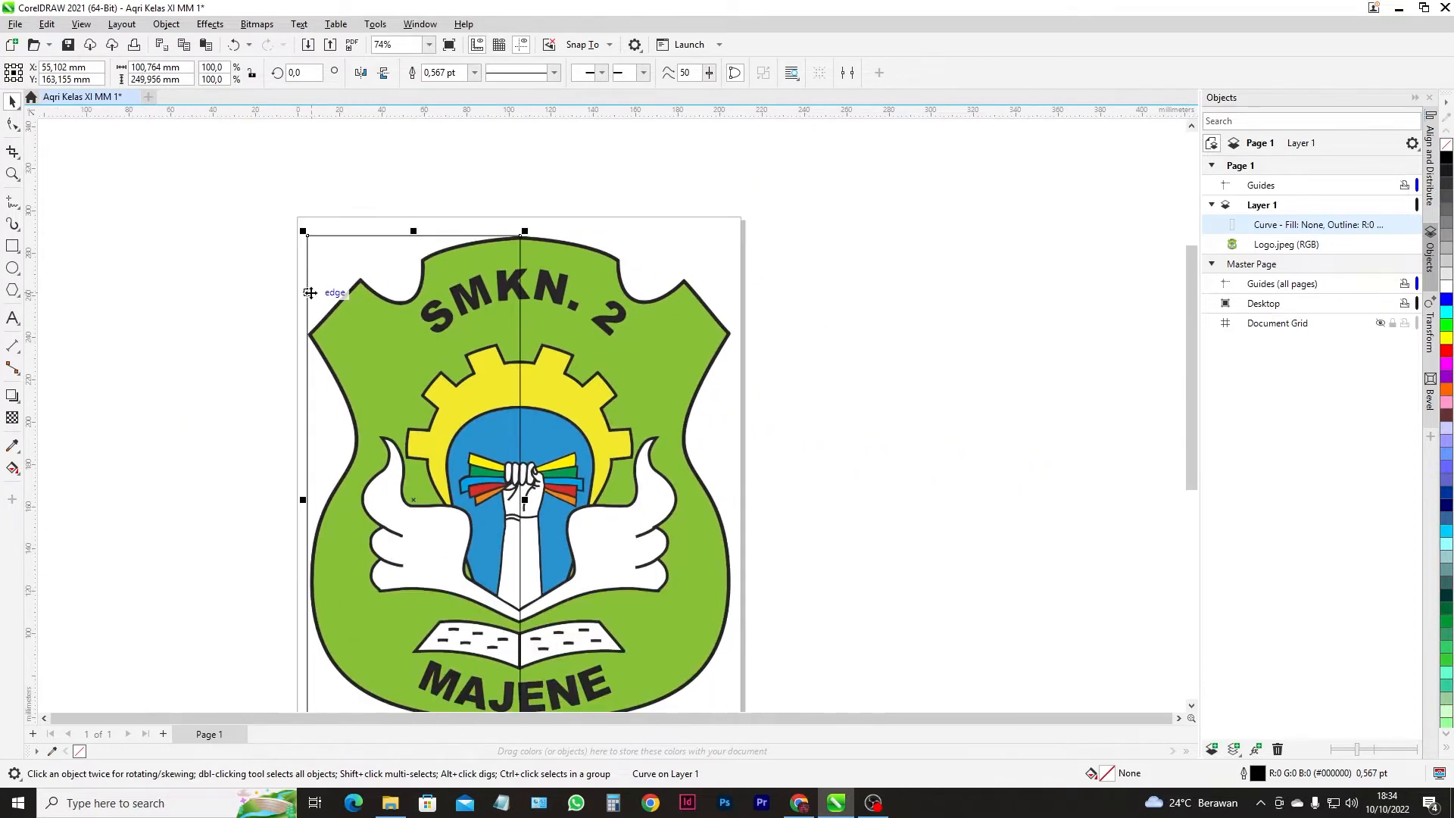
scroll(318, 288, "up", 2)
scroll(323, 235, "up", 1)
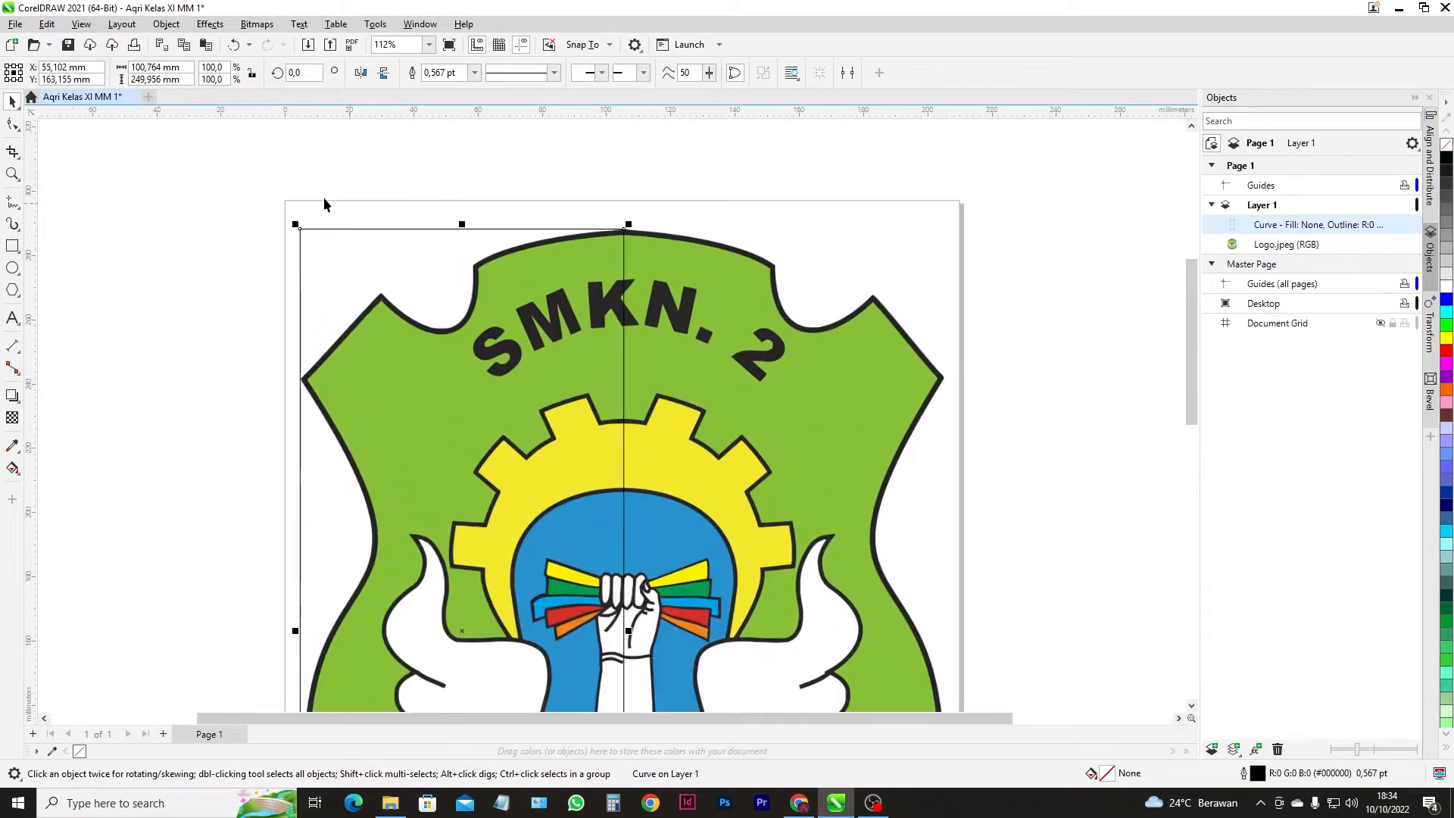
left_click(13, 125)
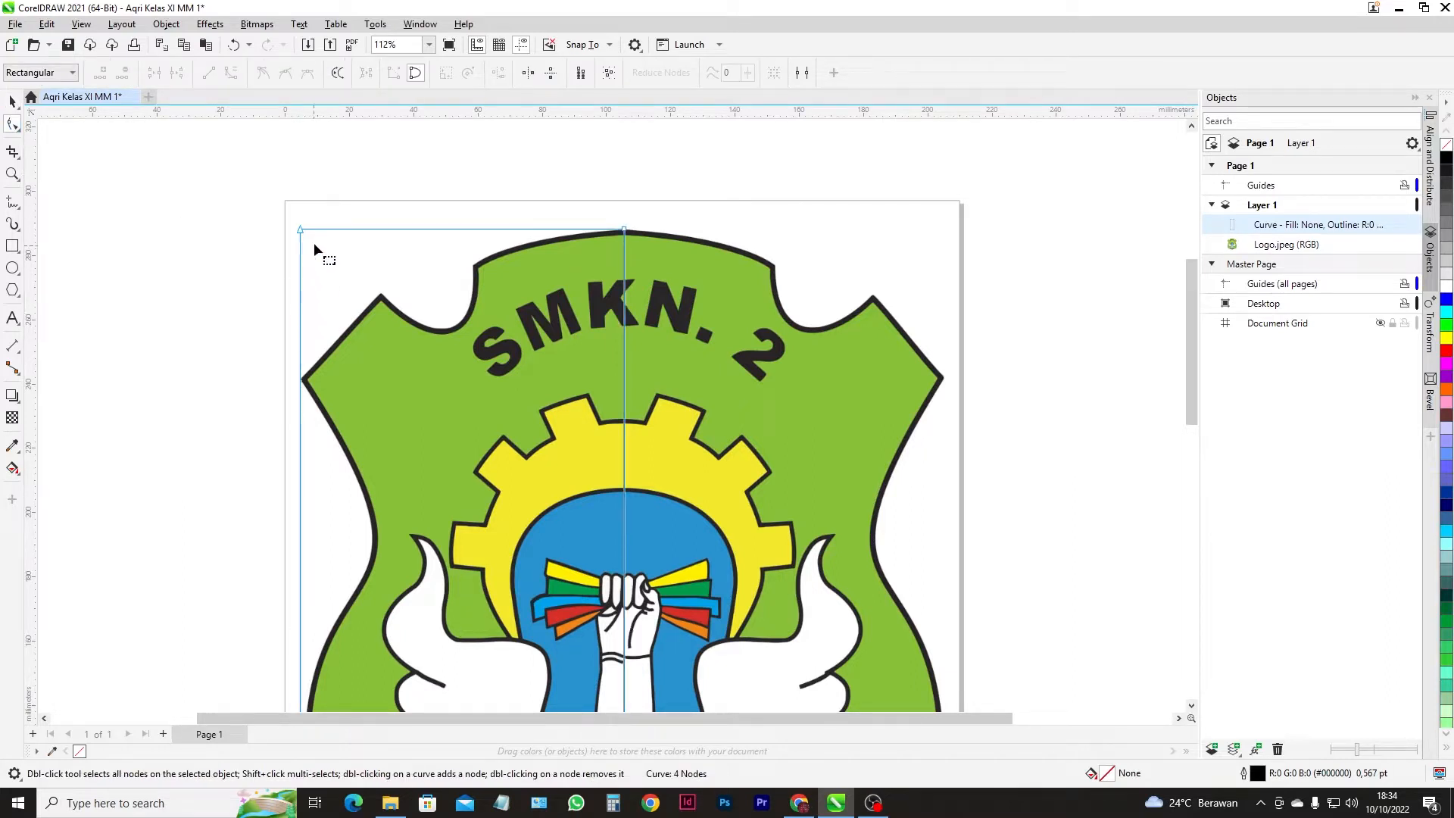
scroll(620, 234, "up", 2)
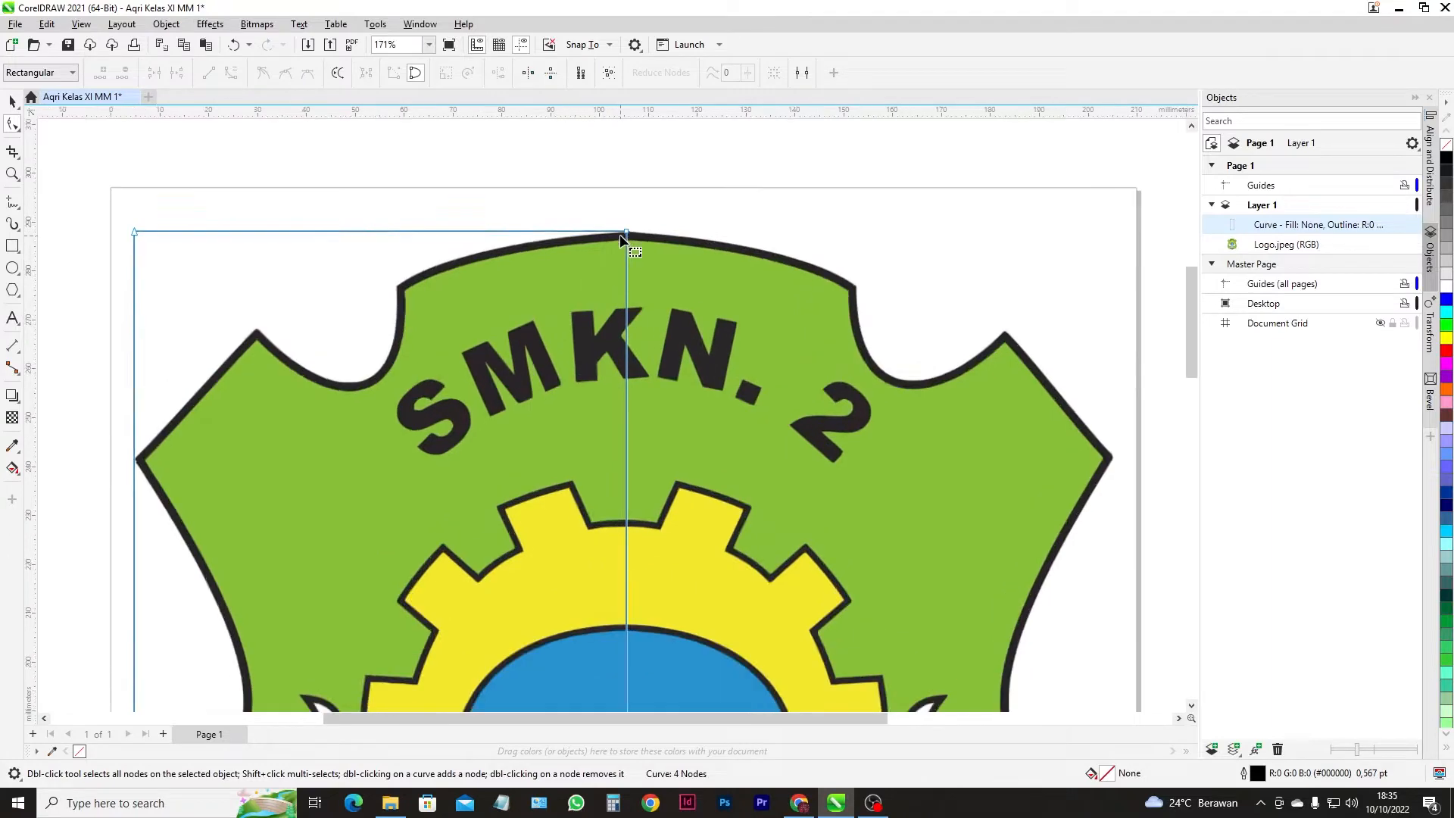
scroll(620, 234, "up", 5)
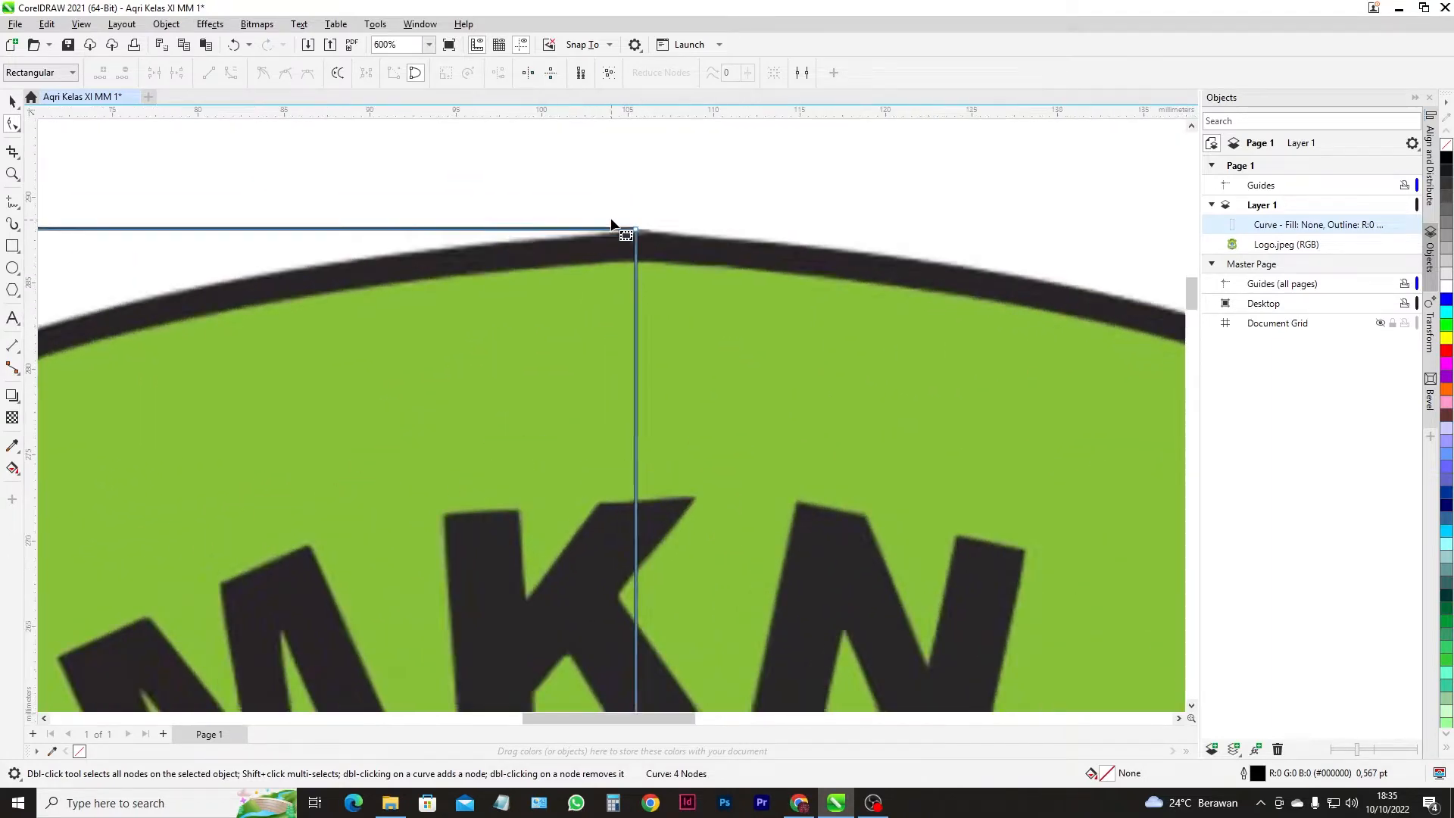
scroll(612, 224, "up", 2)
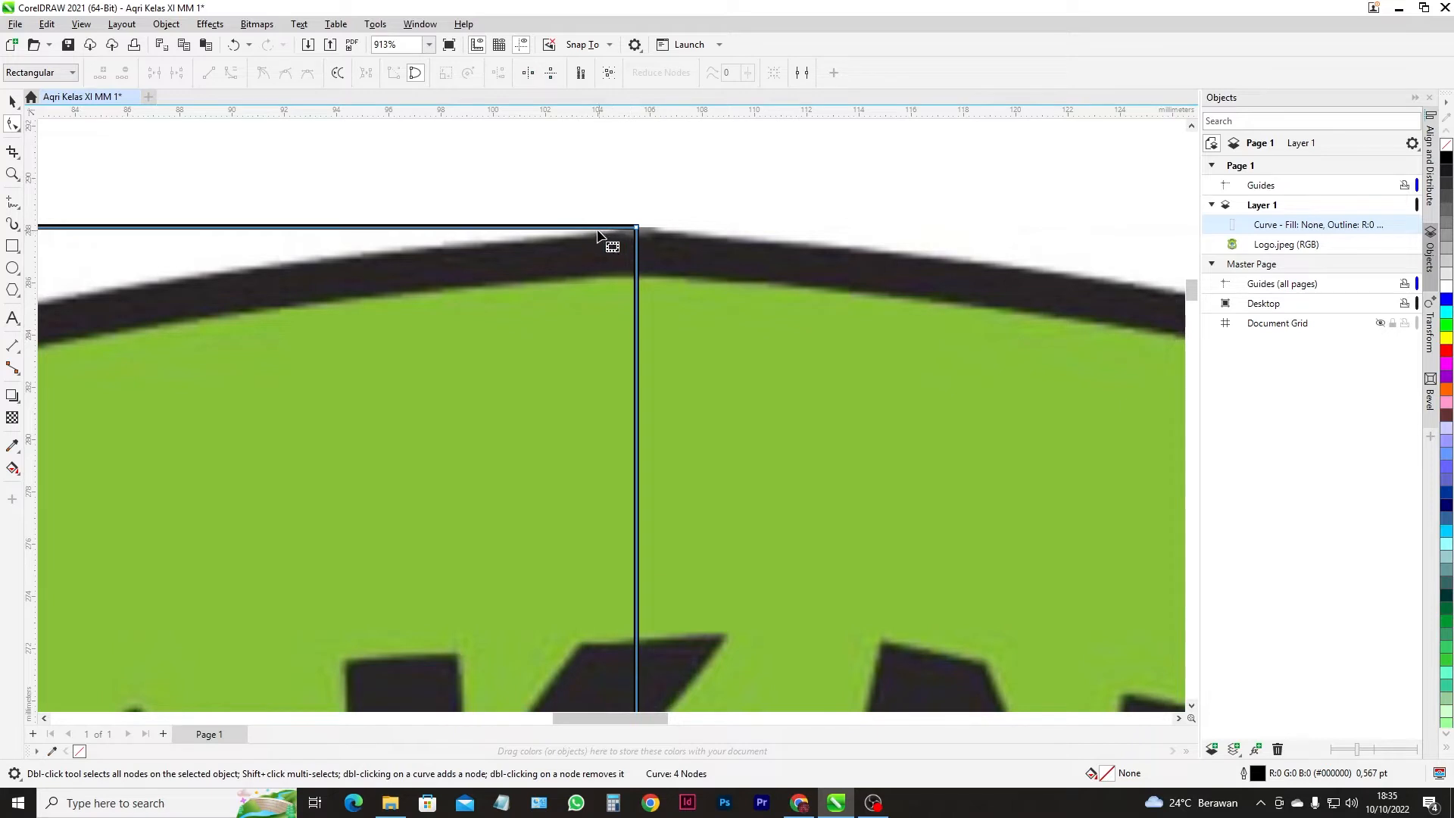
scroll(644, 237, "up", 3)
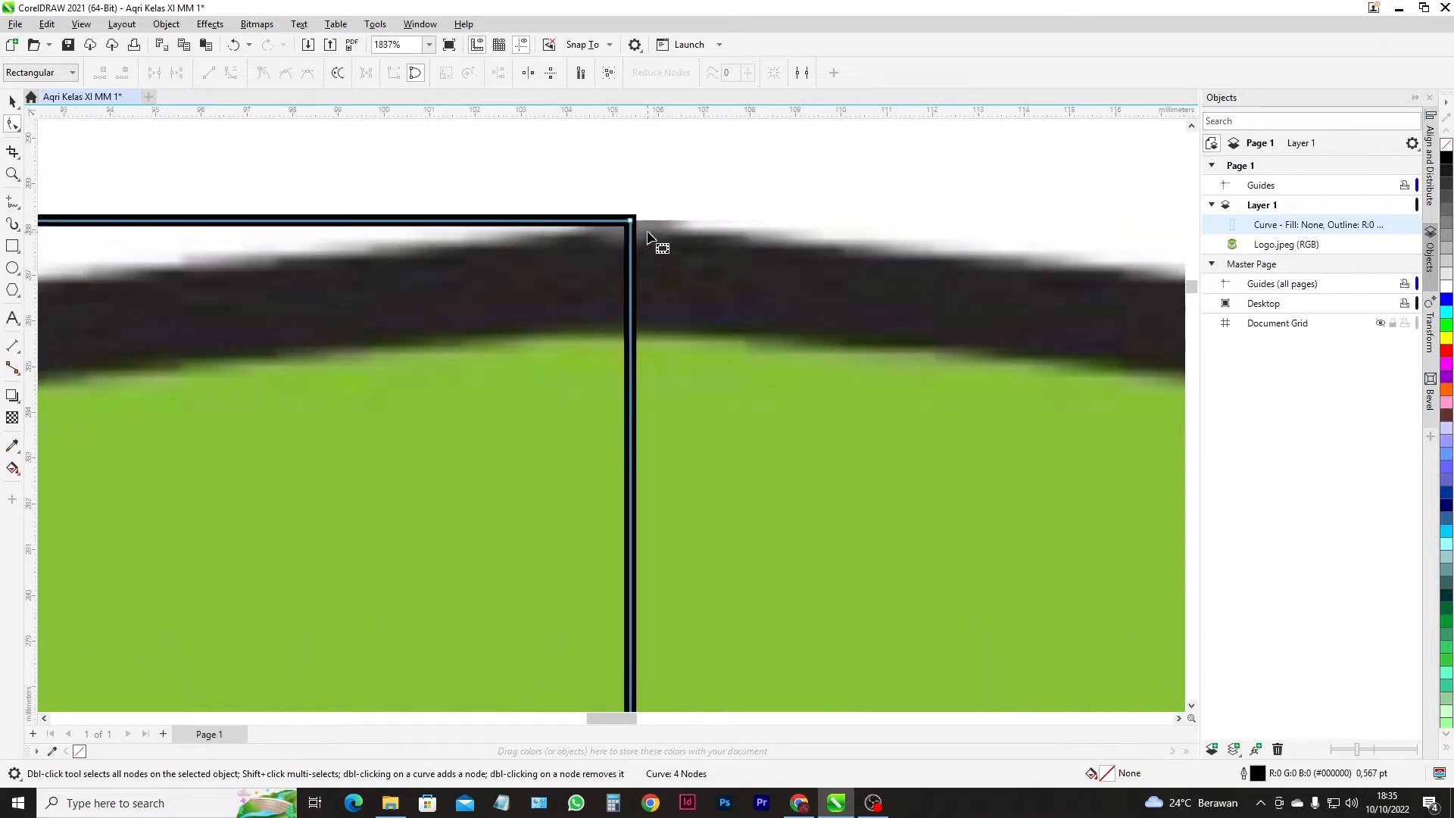
scroll(642, 234, "down", 6)
scroll(642, 237, "down", 4)
scroll(262, 239, "up", 2)
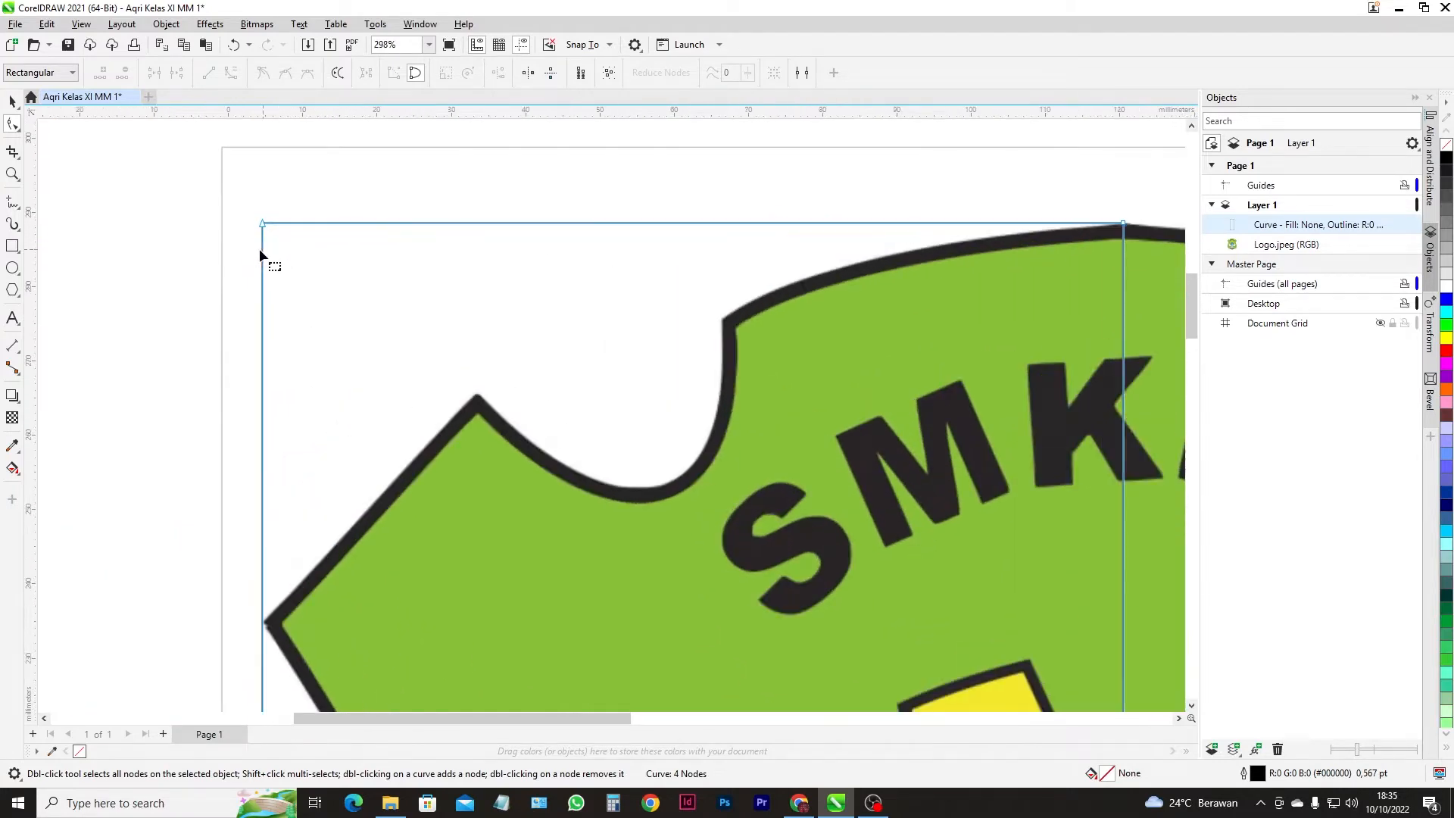
scroll(267, 248, "down", 7)
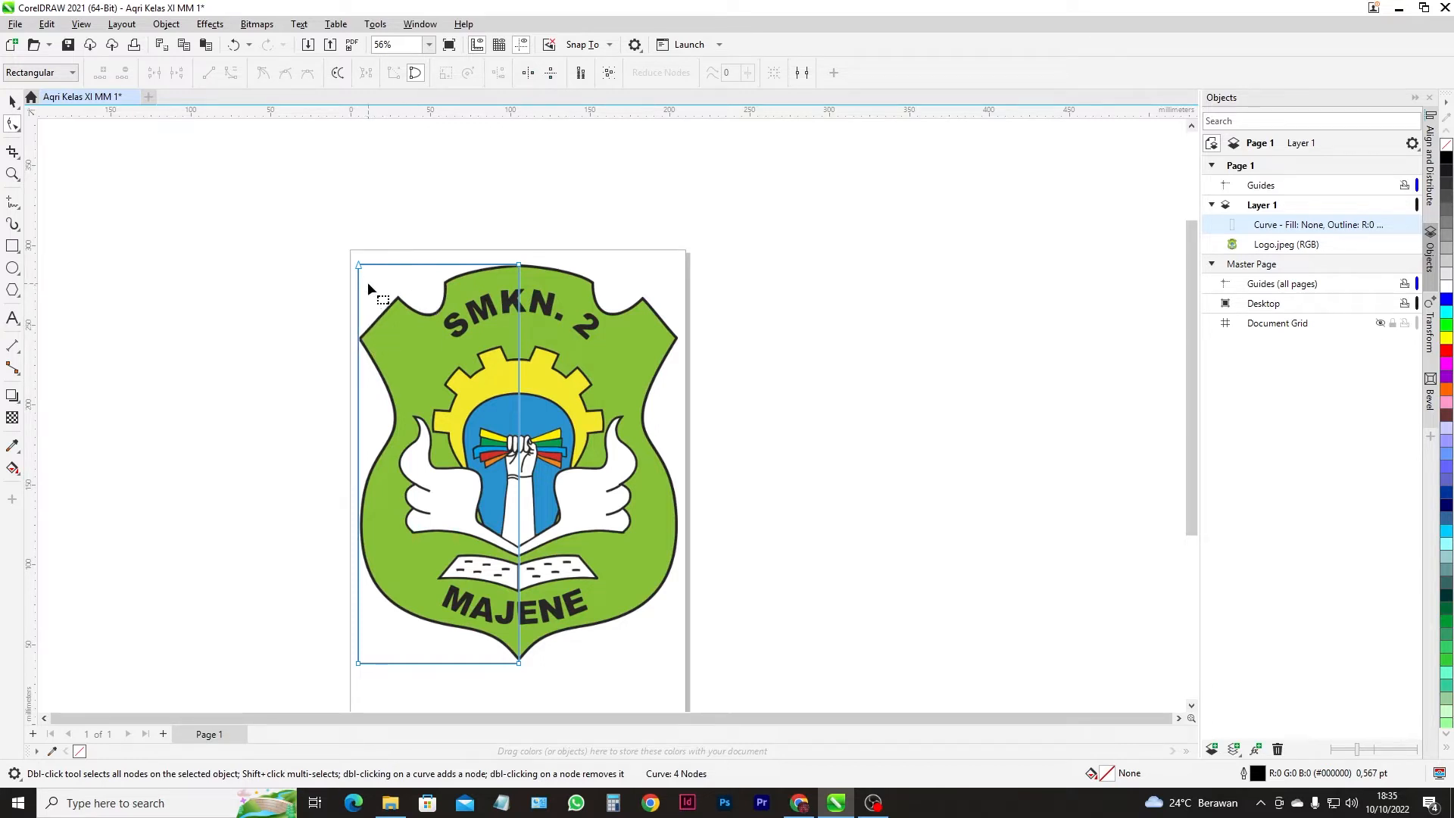
scroll(360, 325, "up", 3)
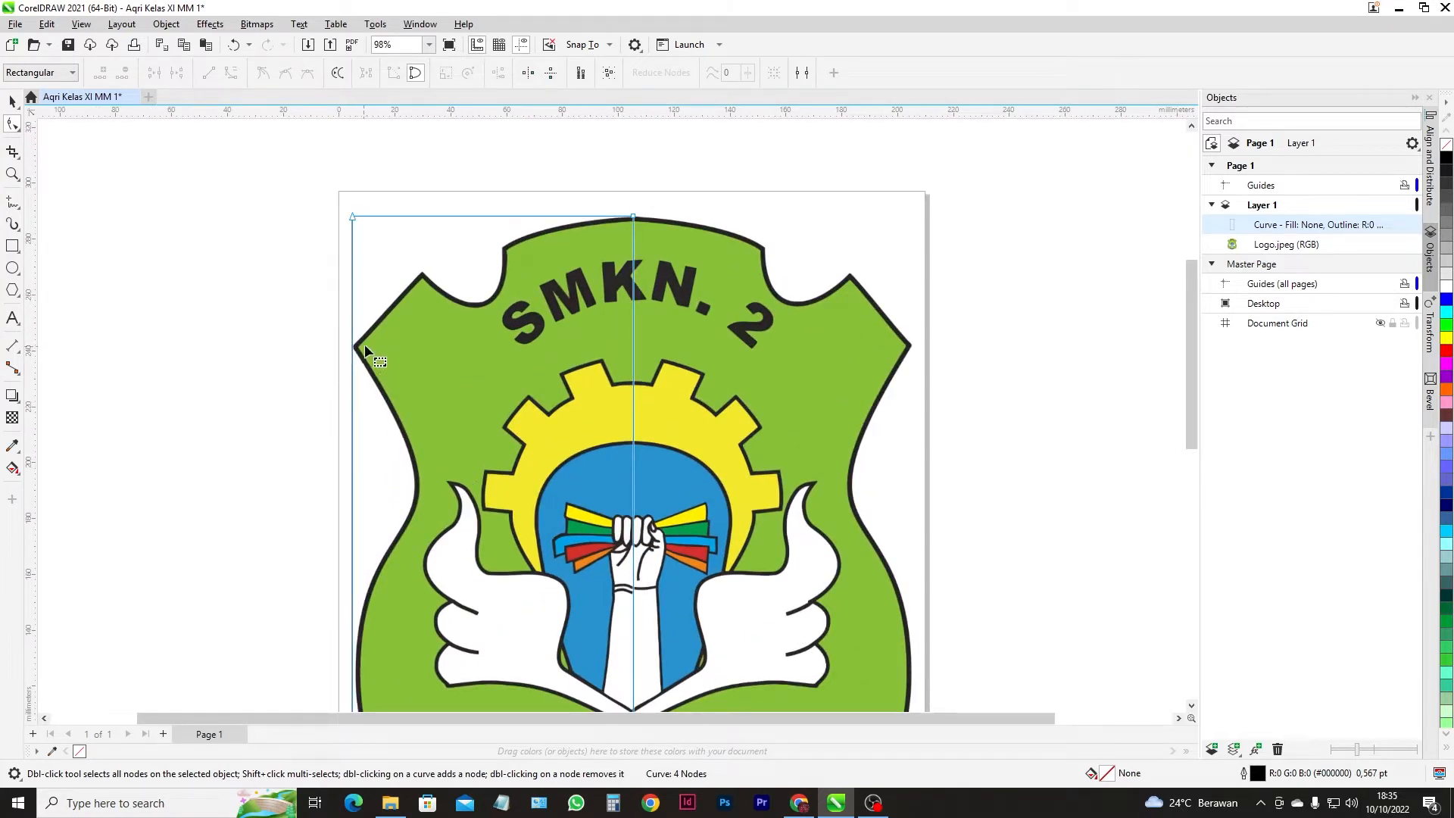
- Add a node on the curve's left edge at the logo's outermost upper left corner point
scroll(361, 347, "up", 1)
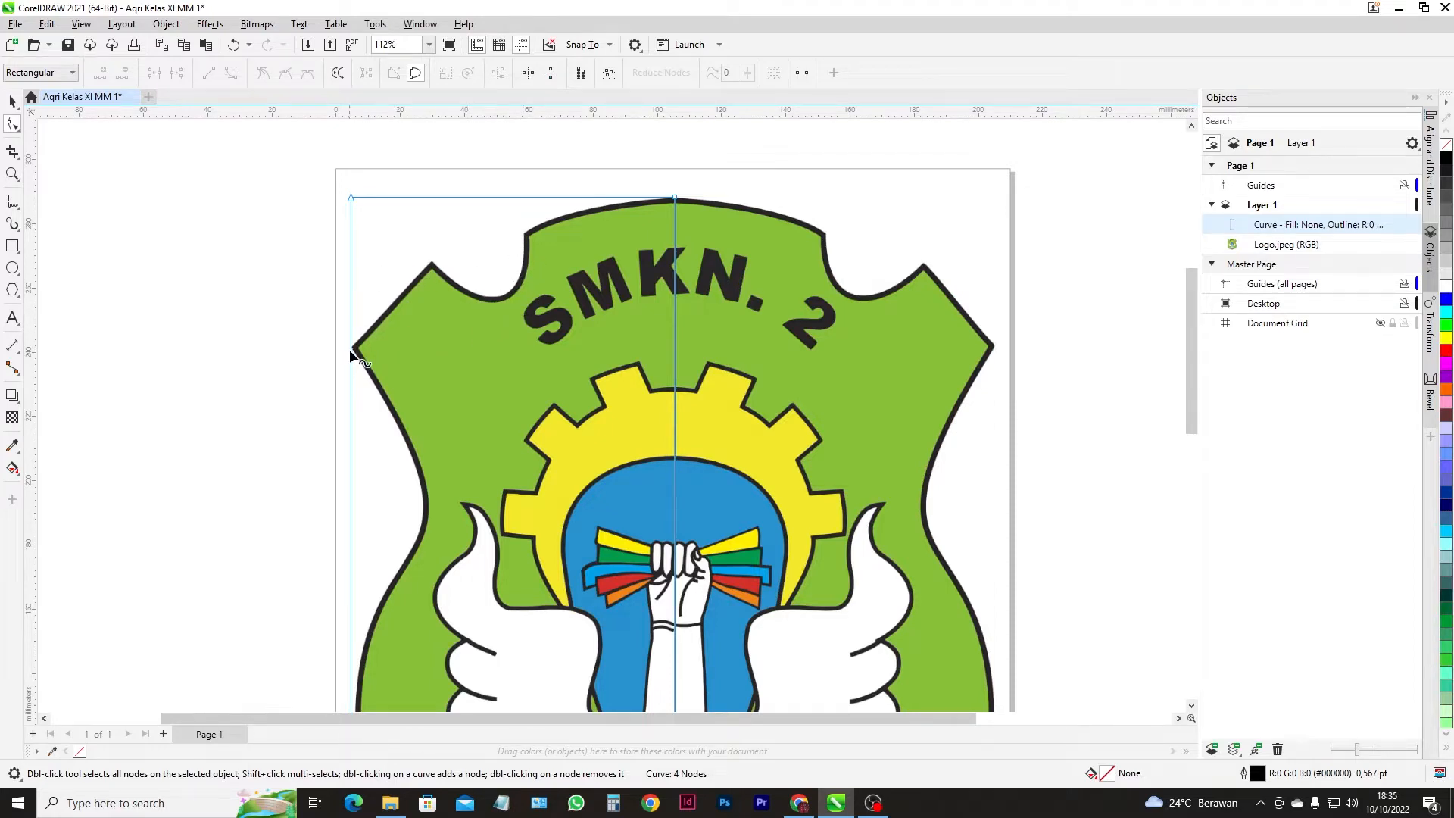
scroll(353, 347, "up", 4)
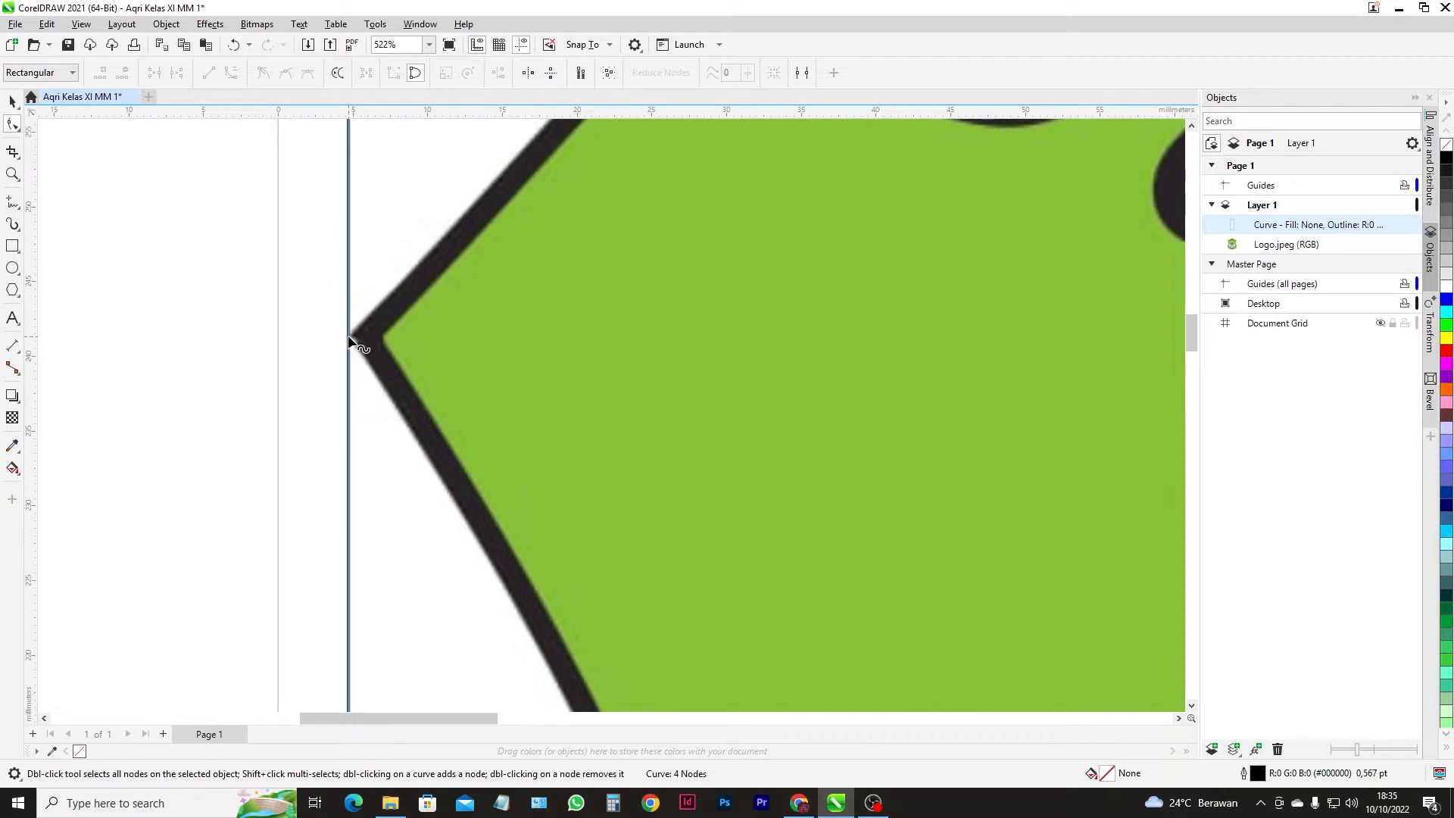
double_click(350, 340)
scroll(425, 347, "down", 3)
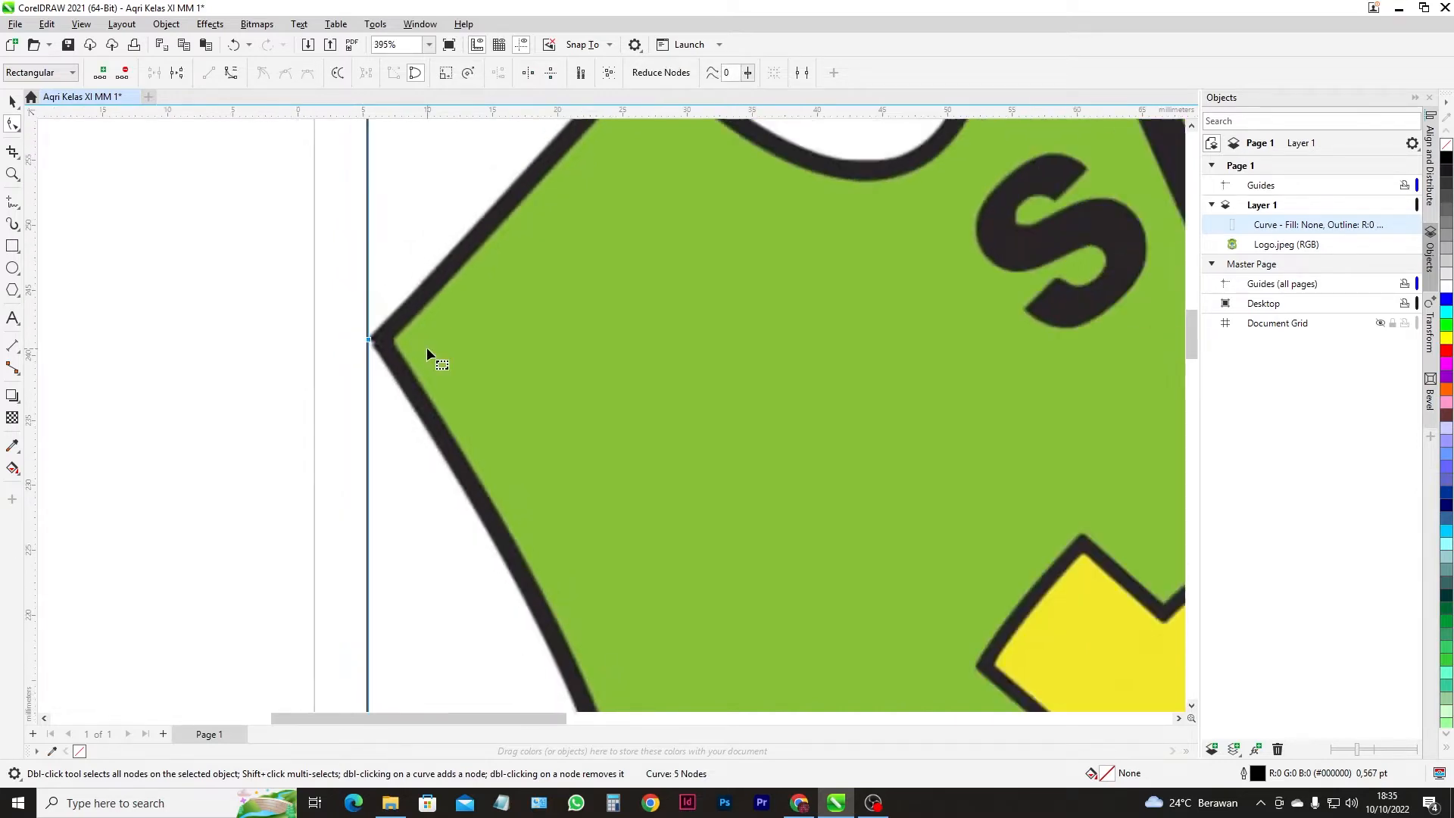
scroll(432, 346, "down", 2)
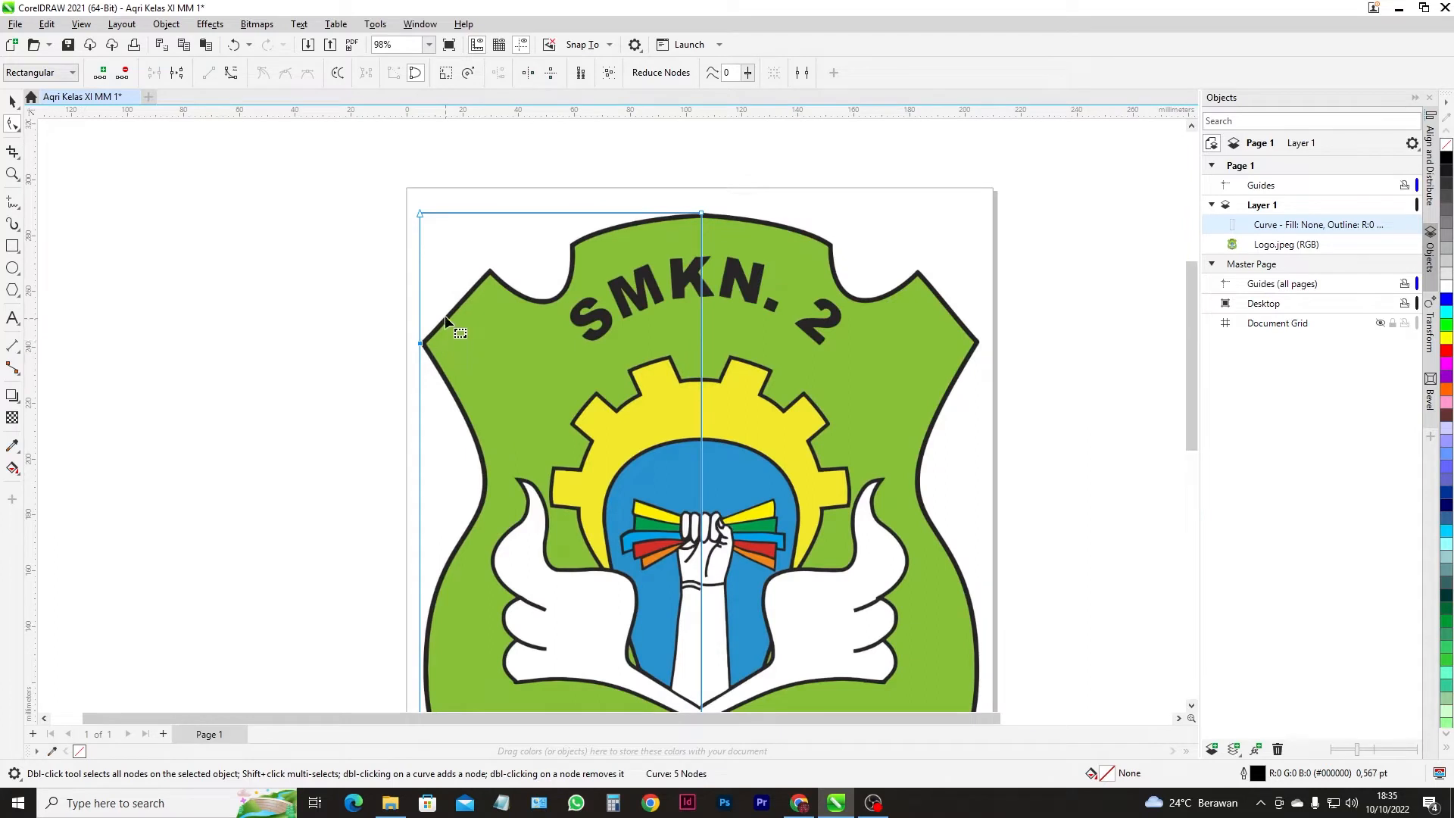
- Add a node on the top edge, move it down to the notch's right corner, and move the upper left corner node onto the shoulder peak
left_click(570, 212)
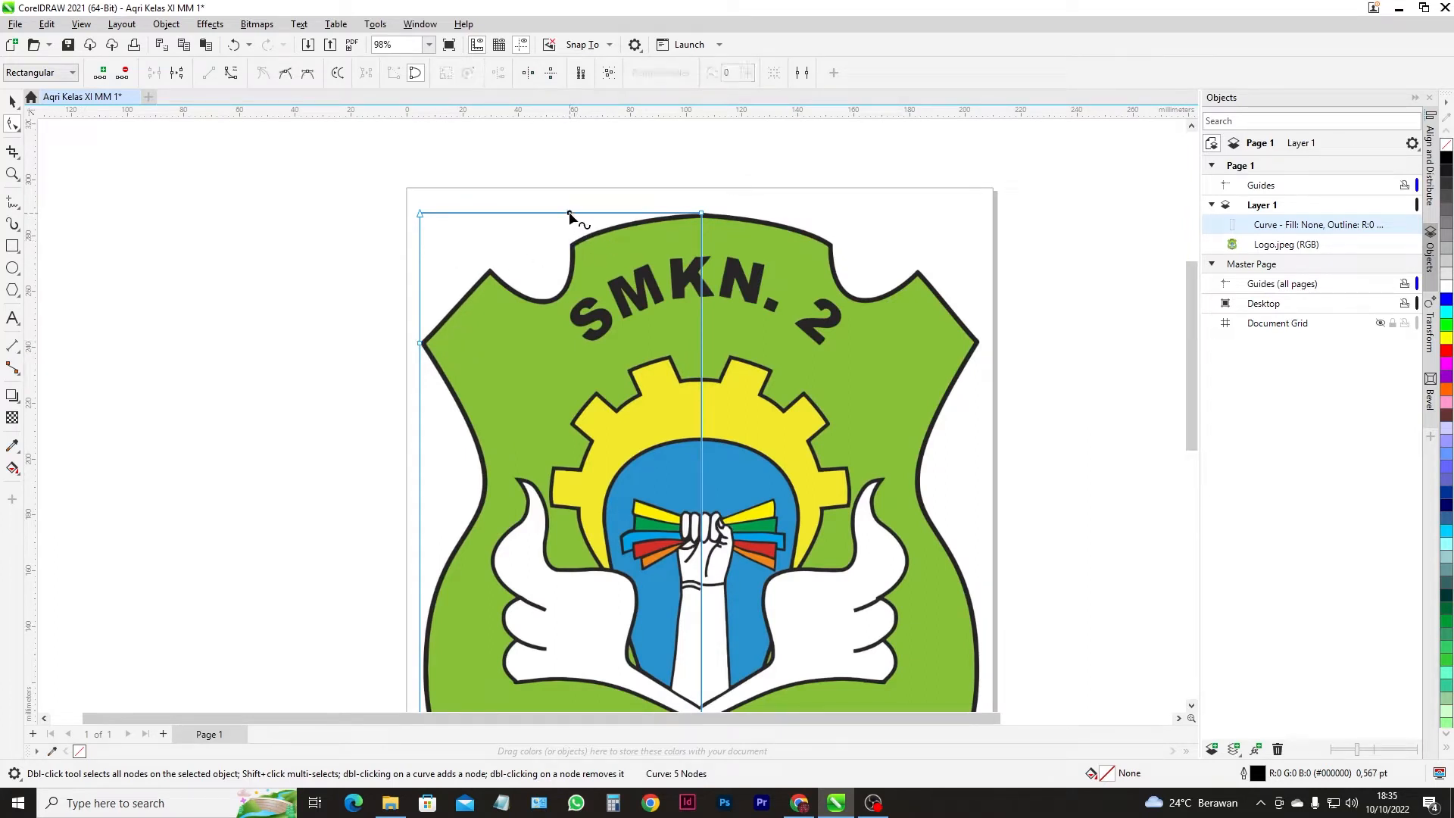
left_click(100, 73)
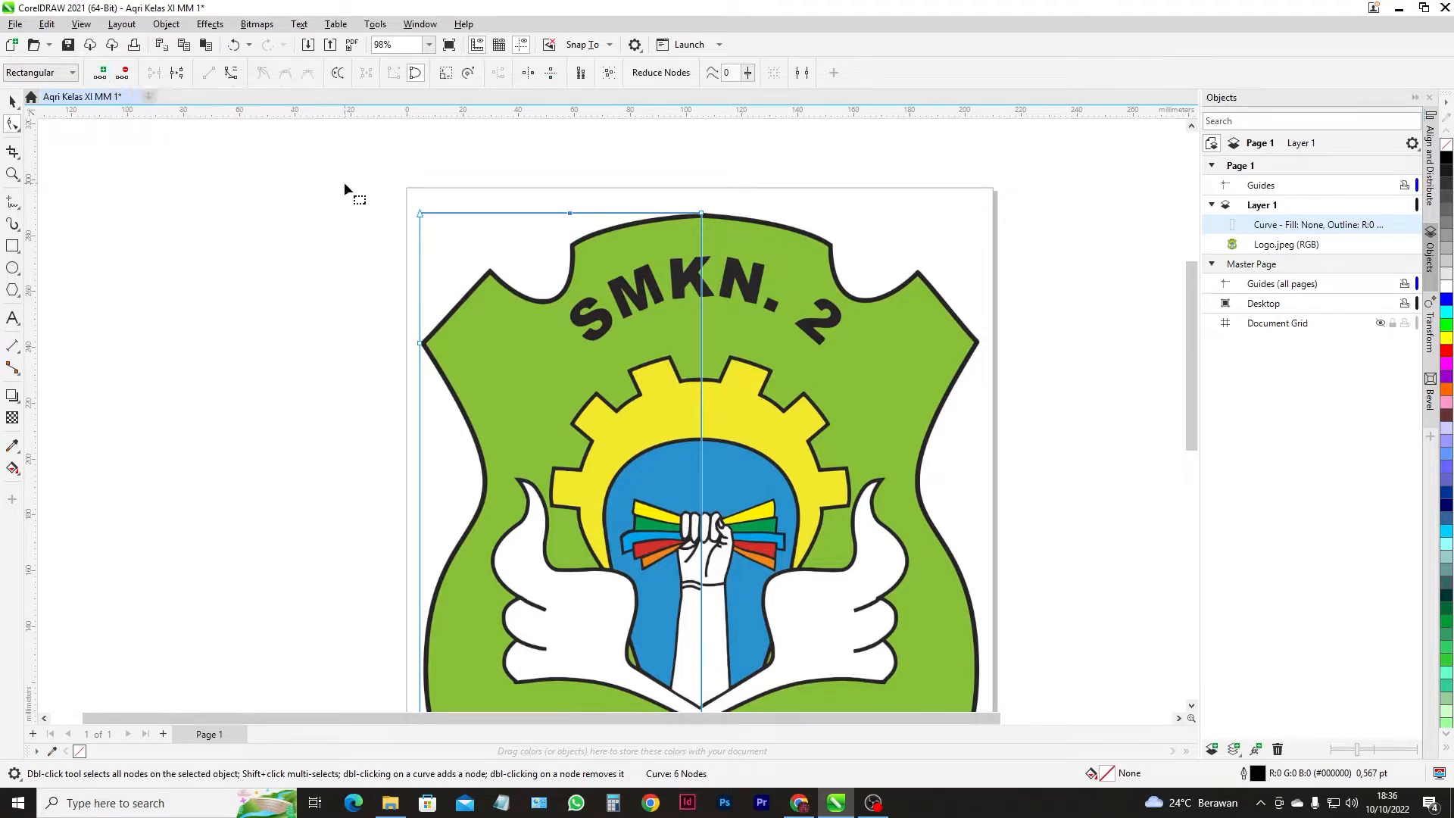
left_click_drag(569, 215, 570, 245)
left_click_drag(422, 213, 487, 271)
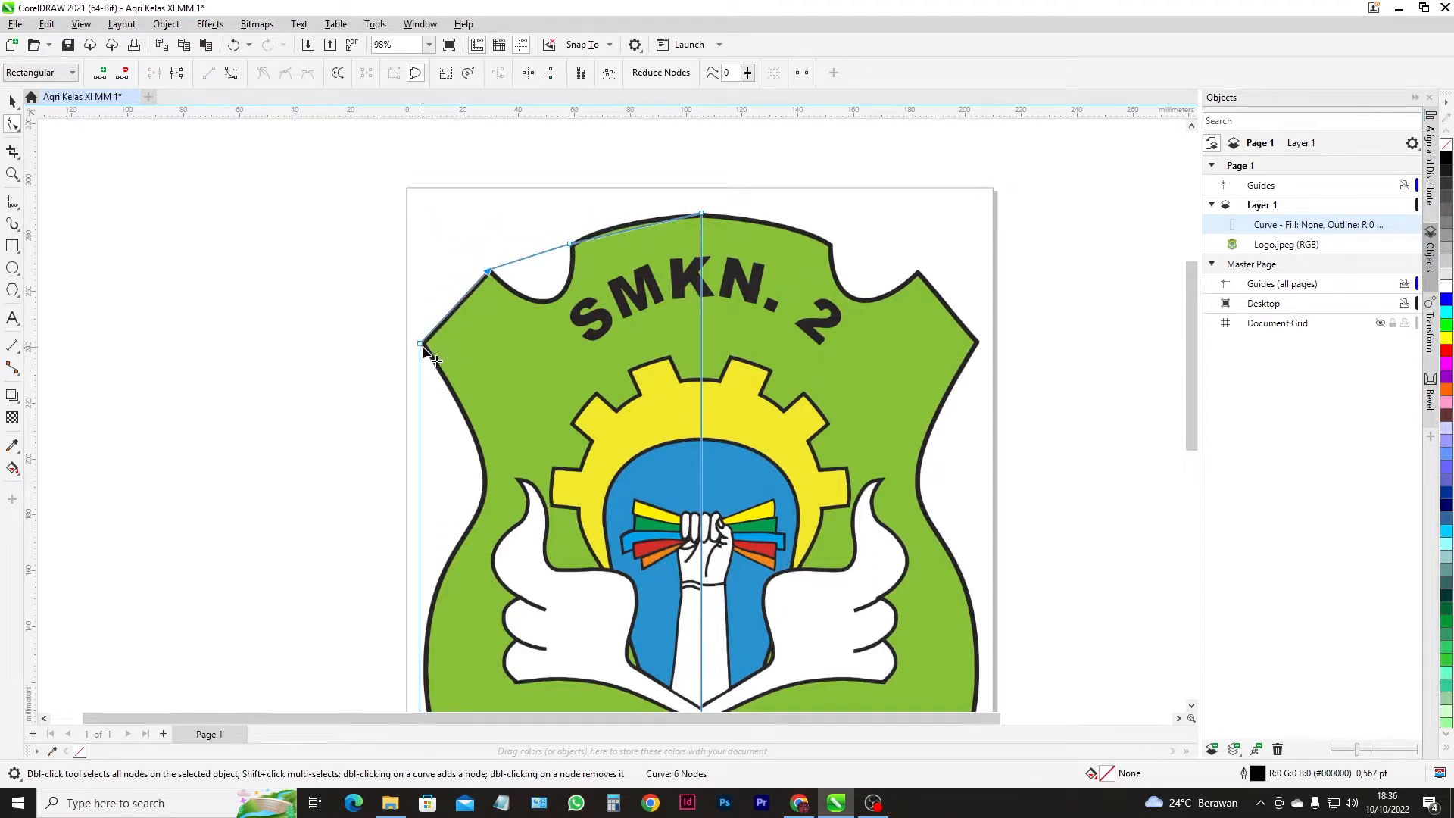
- Add a node on the left edge at the shield's wide lower side, fit it to the outline, and move the lower left corner node onto the bottom outline
left_click_drag(1192, 394, 1216, 465)
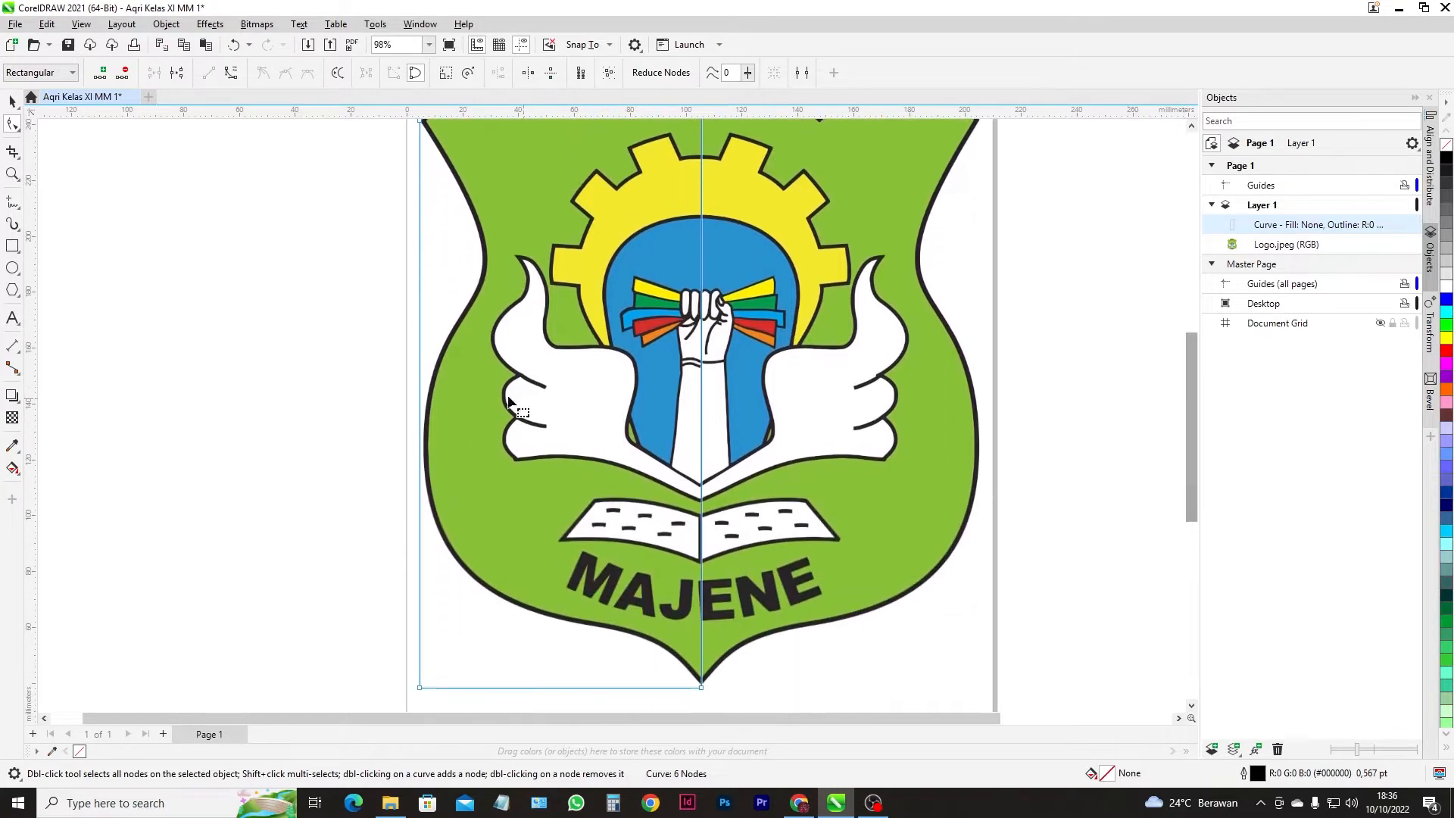
left_click(421, 424)
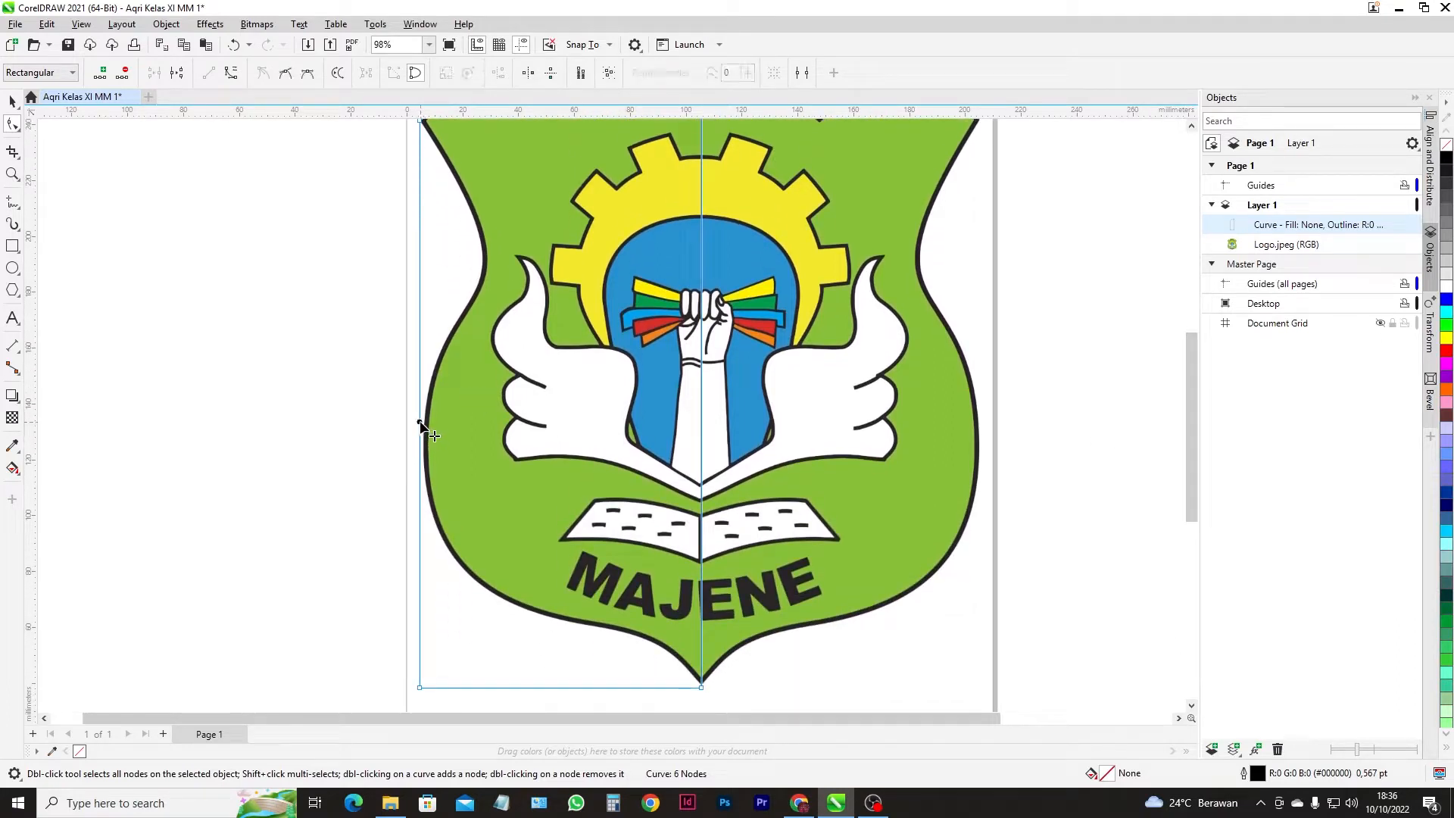
left_click(101, 73)
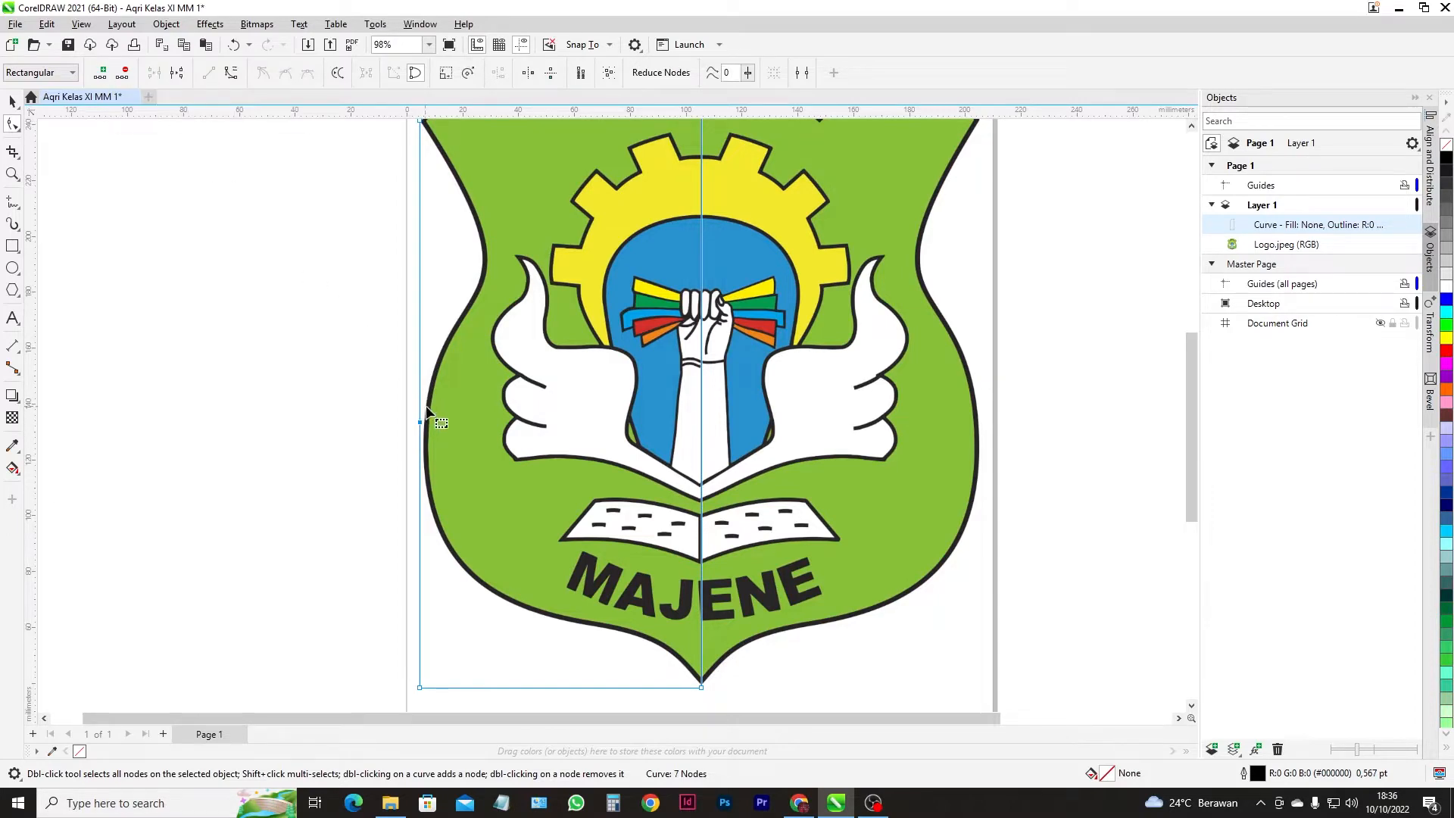
scroll(397, 415, "up", 2)
scroll(397, 415, "up", 1)
left_click_drag(406, 426, 416, 431)
scroll(470, 434, "down", 5)
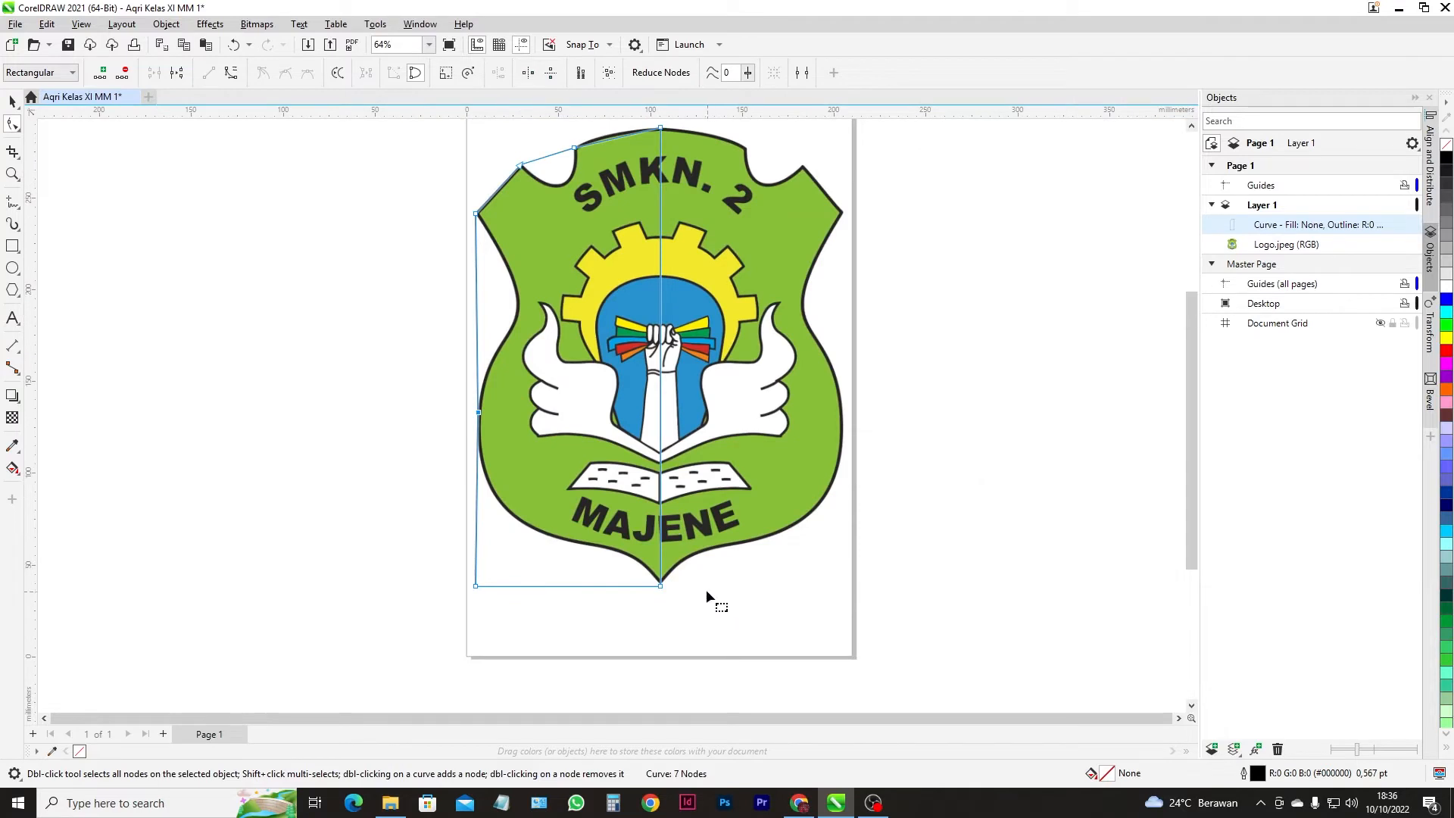
left_click_drag(478, 592, 570, 540)
scroll(592, 608, "down", 1)
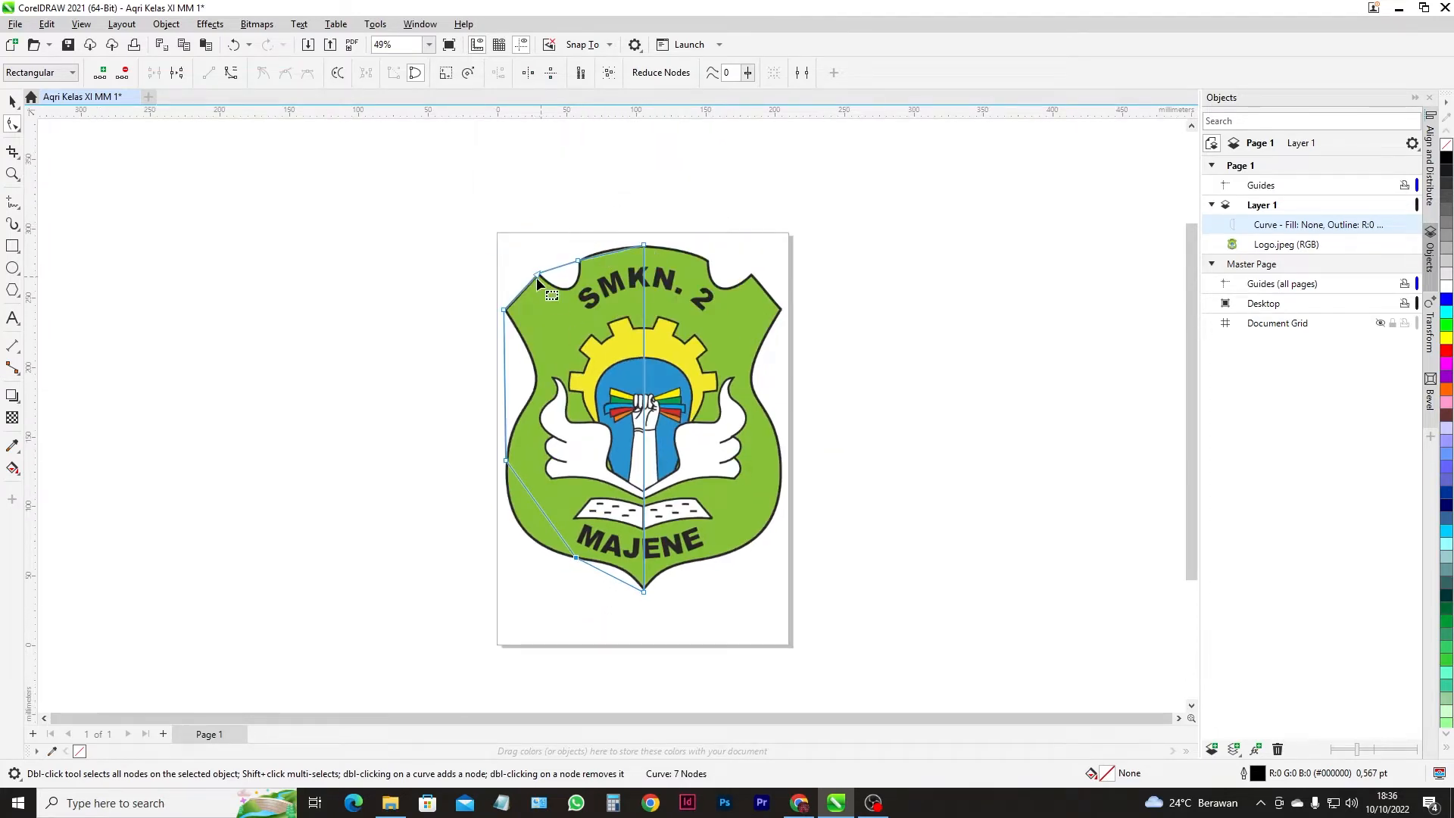
scroll(576, 281, "up", 4)
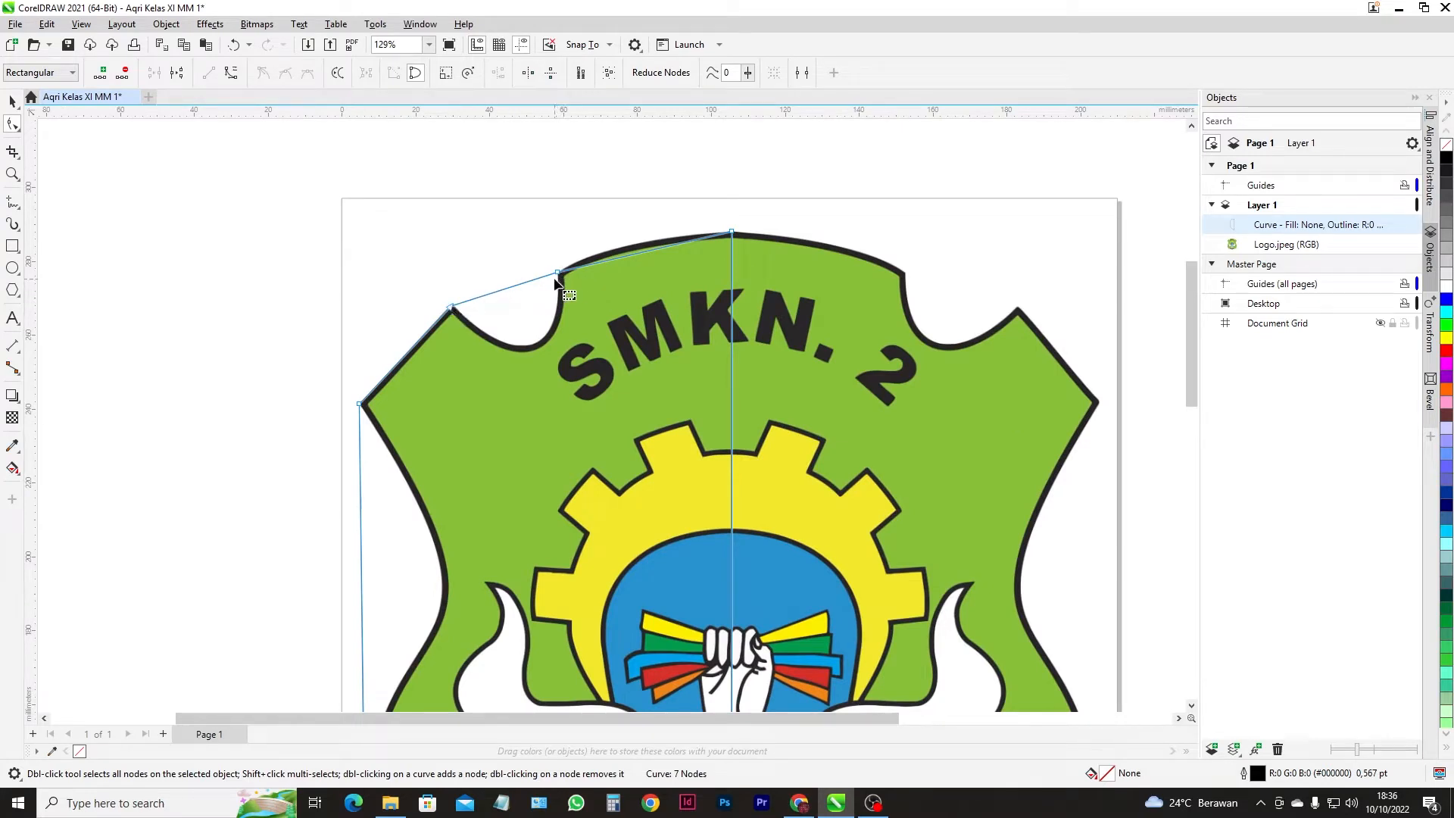
scroll(515, 275, "up", 3)
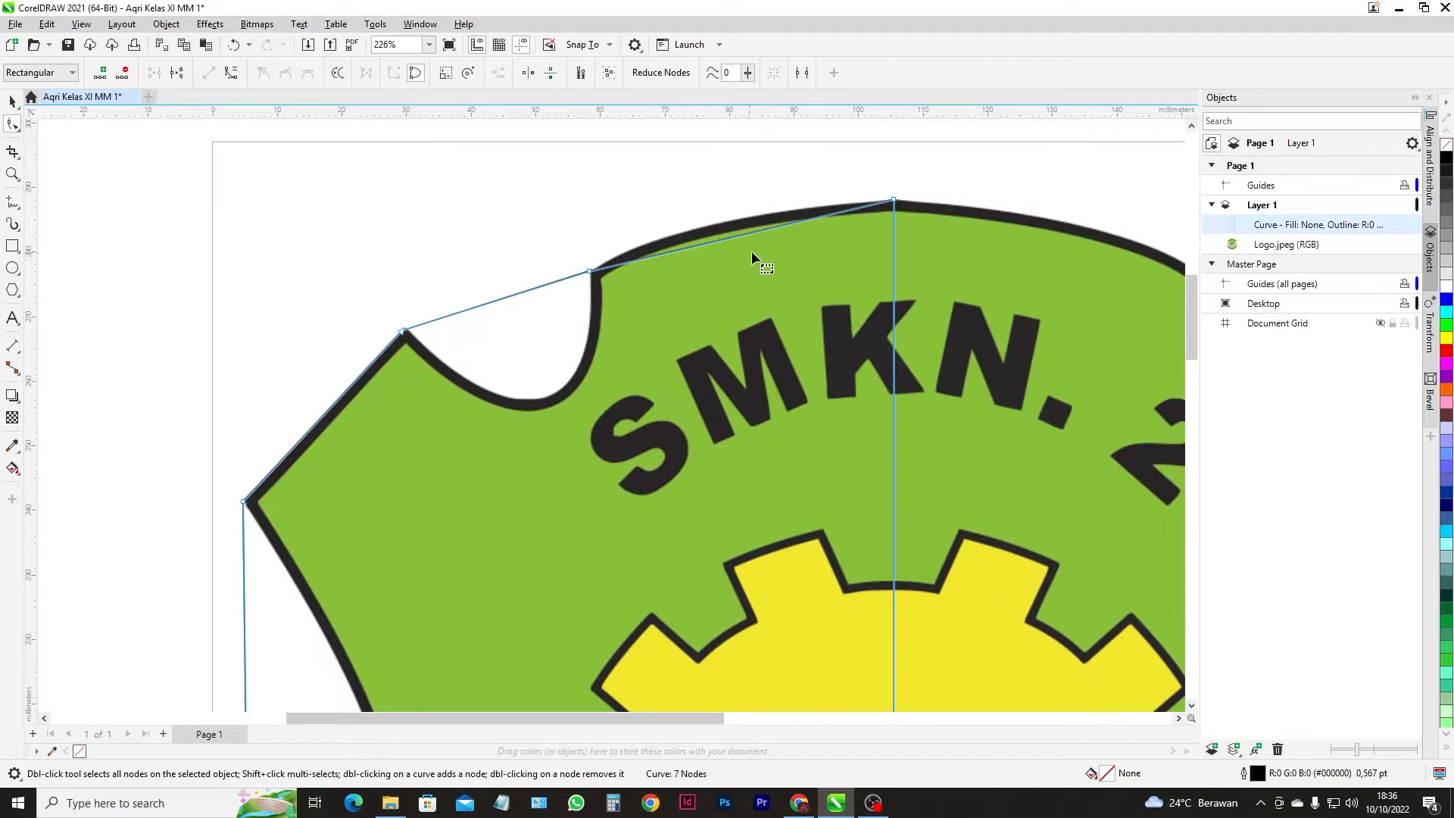
scroll(896, 193, "up", 1)
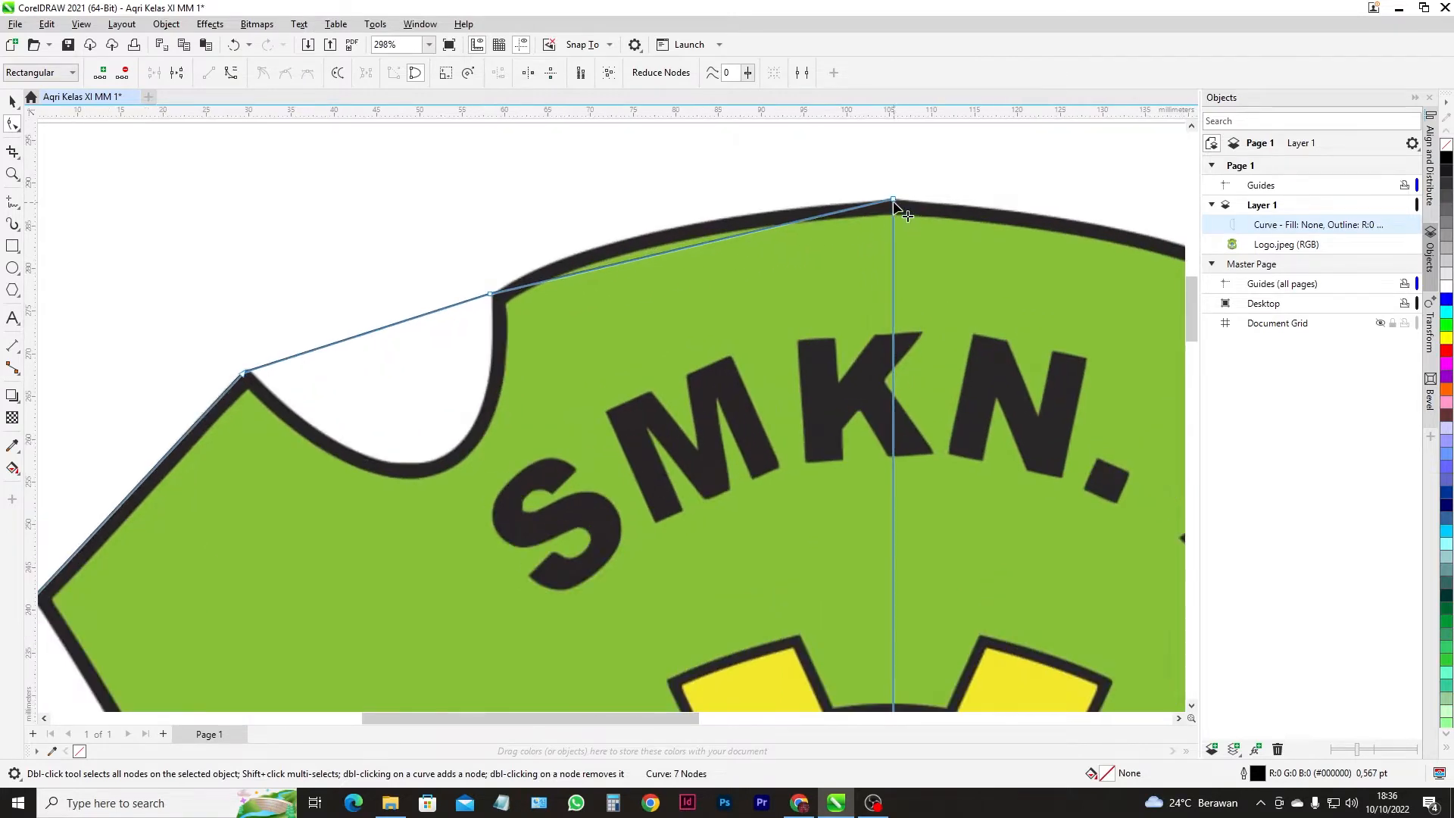
left_click(666, 252)
left_click(233, 76)
key("ctrl+z")
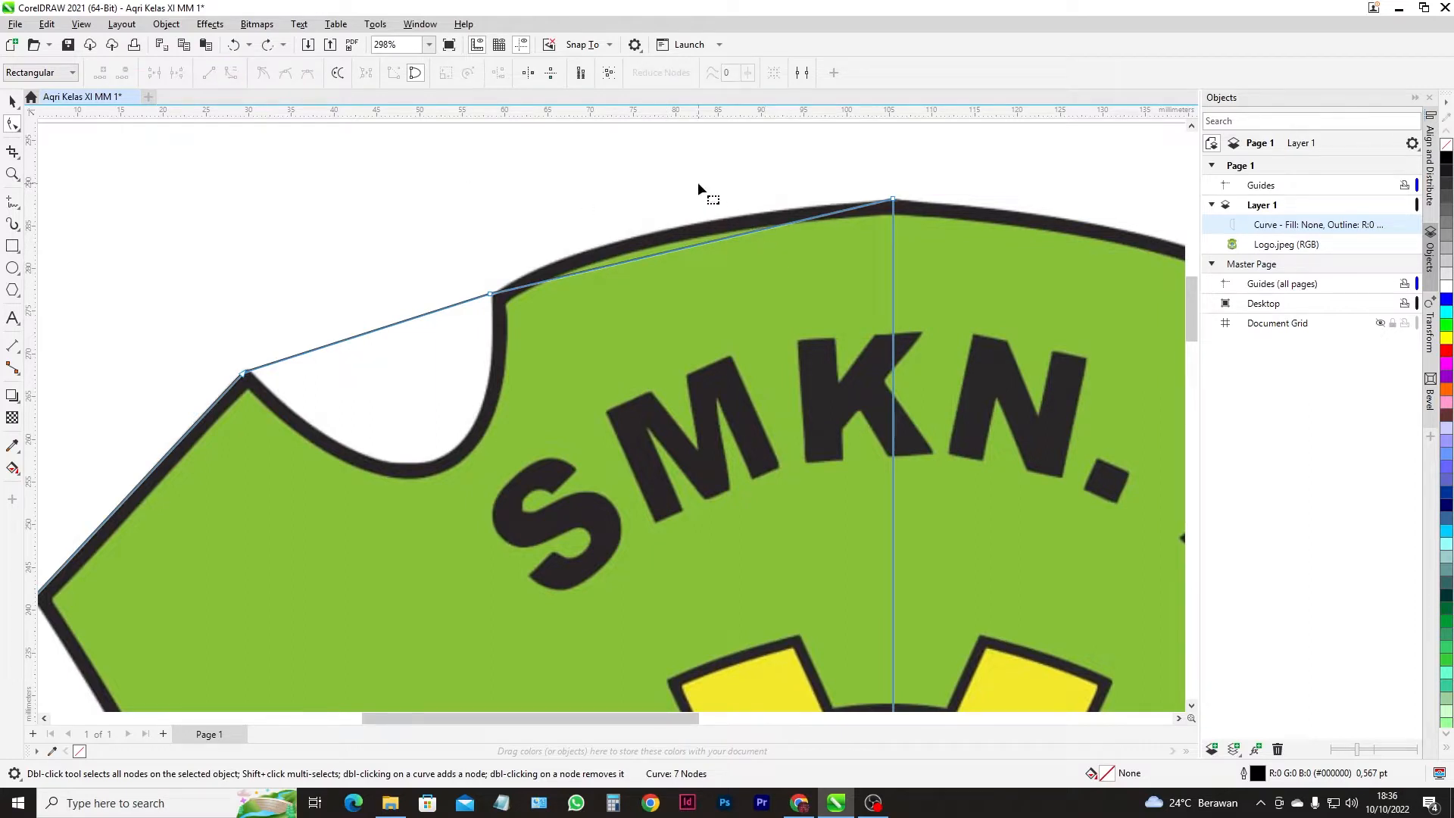
- Convert the top segment between the notch corner and the centre line to a curve and bend it along the logo's upper arch
left_click(680, 250)
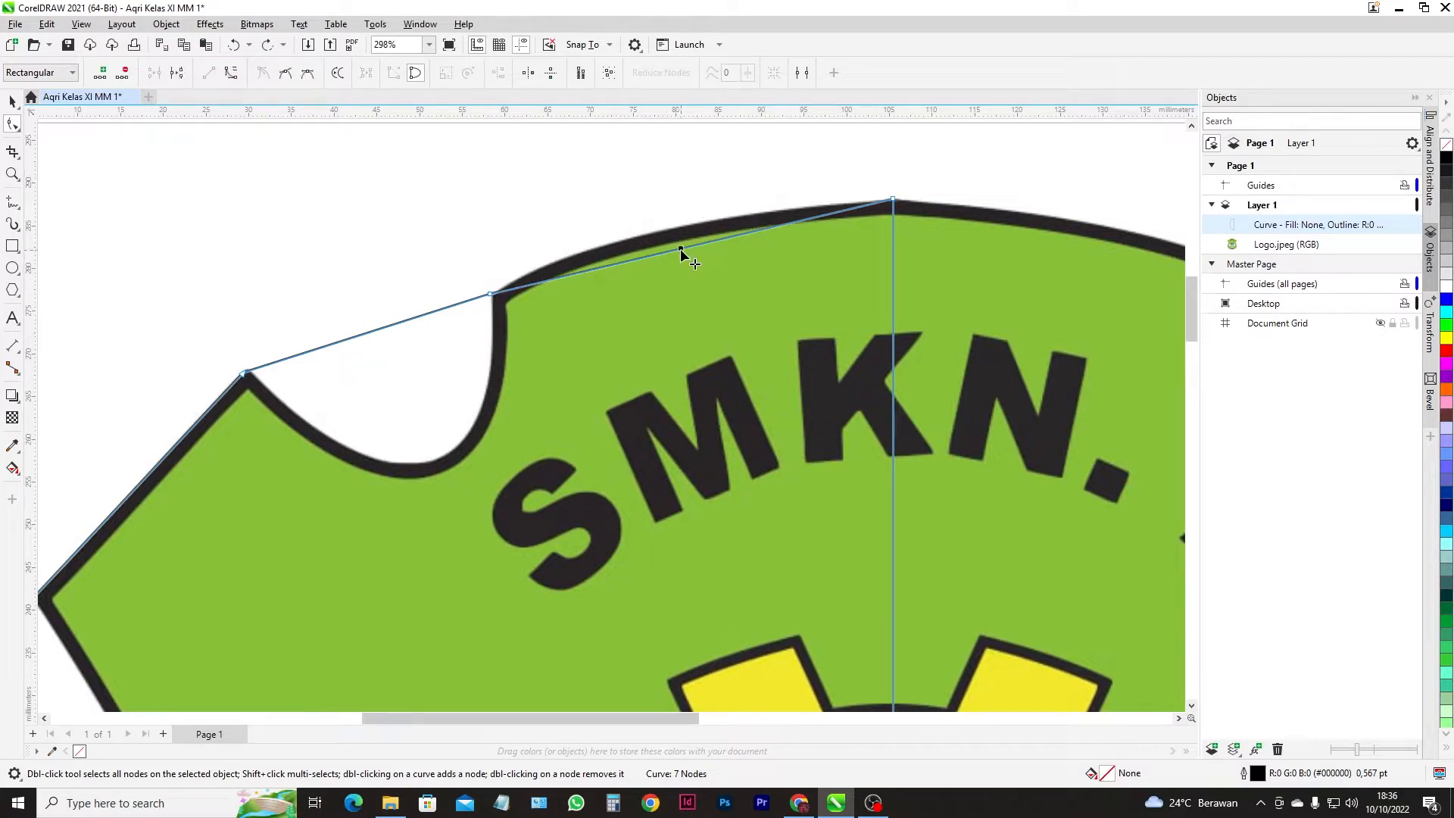
left_click(232, 78)
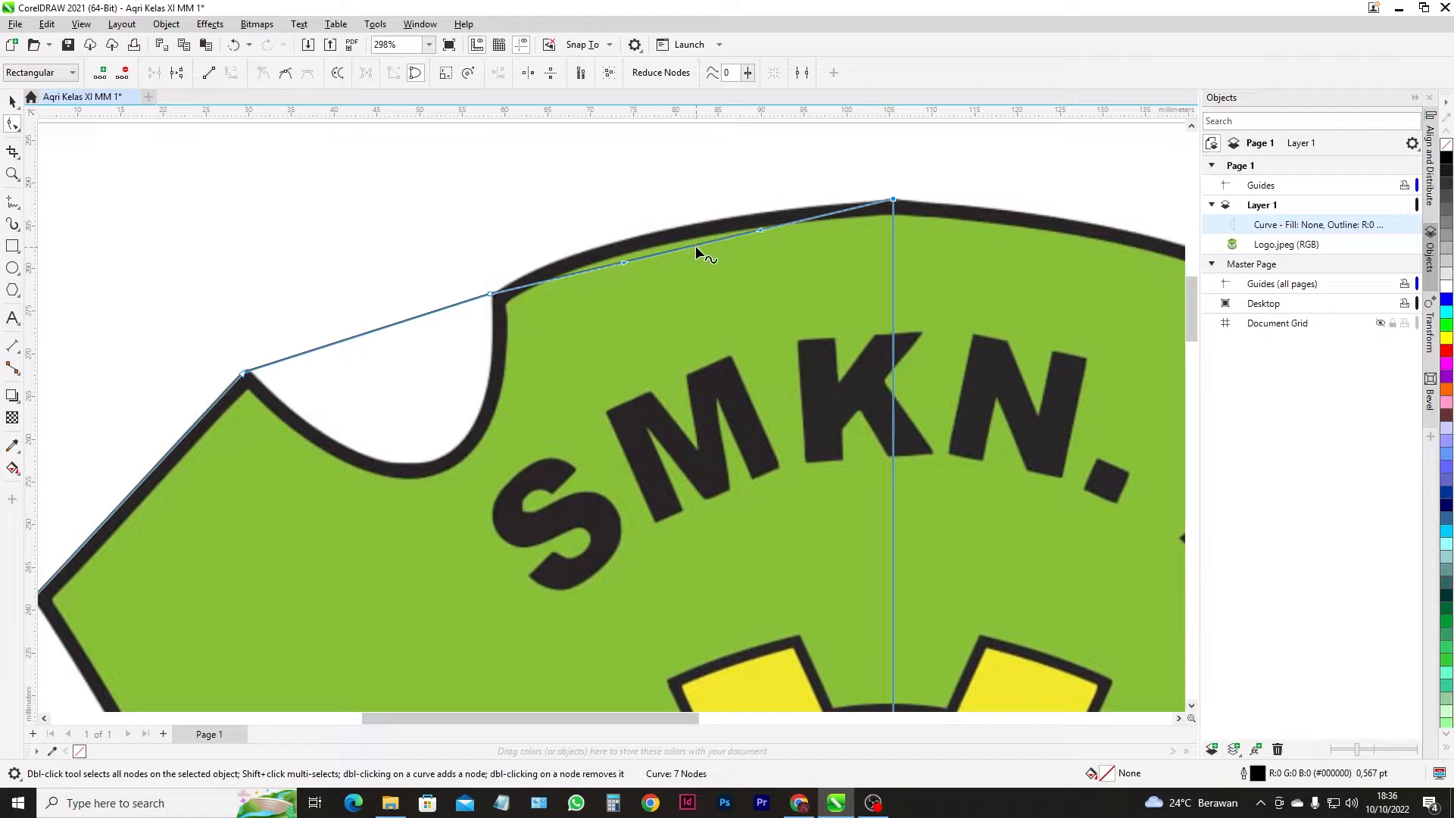
left_click_drag(692, 244, 597, 236)
left_click(491, 293)
left_click_drag(741, 203, 752, 205)
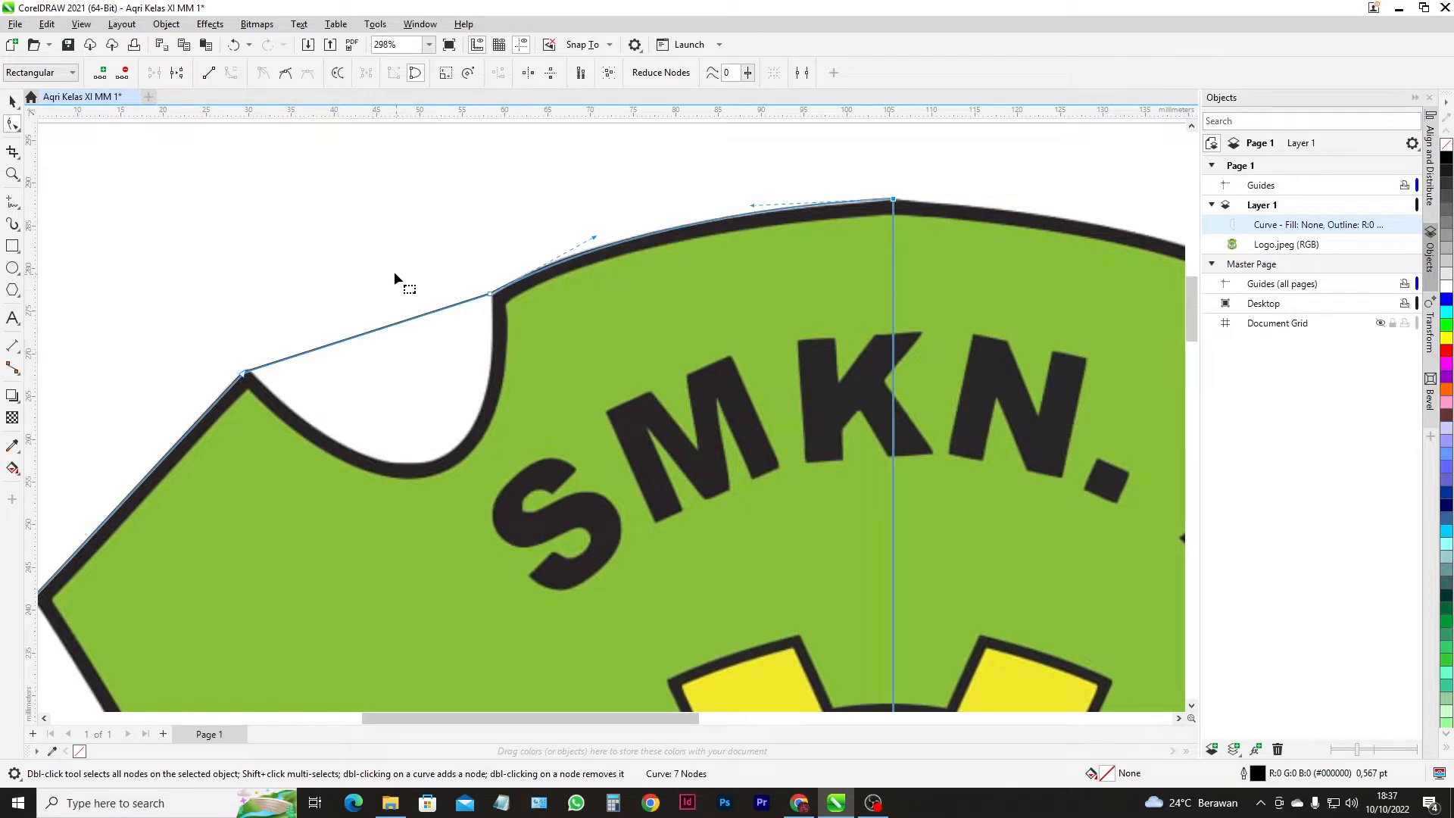
- Convert the segment between the shoulder peak and the notch corner to a curve and bend it into the logo's rounded notch
left_click(383, 328)
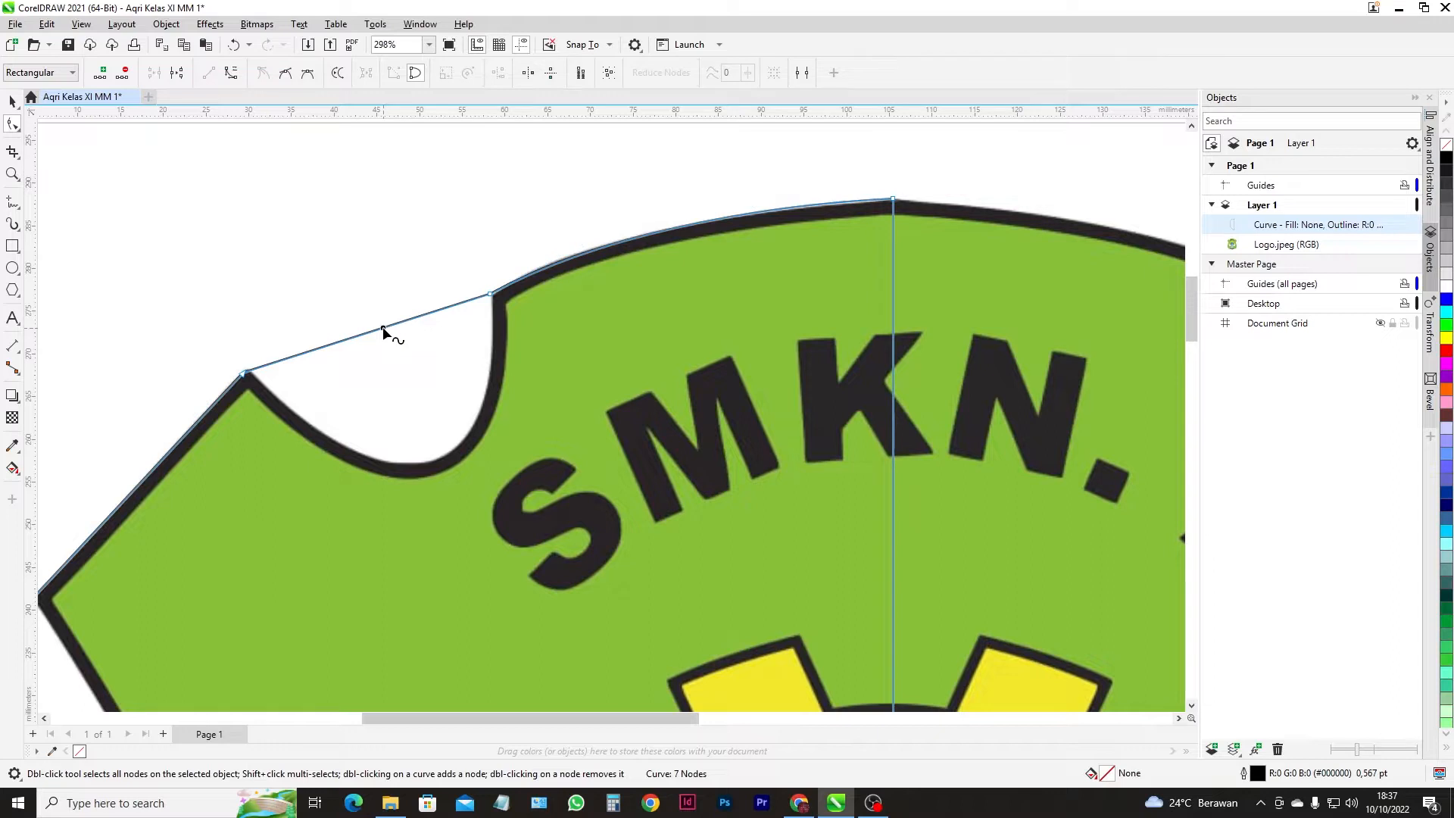
left_click(231, 73)
left_click_drag(323, 348, 471, 593)
left_click(490, 295)
left_click_drag(408, 317, 517, 376)
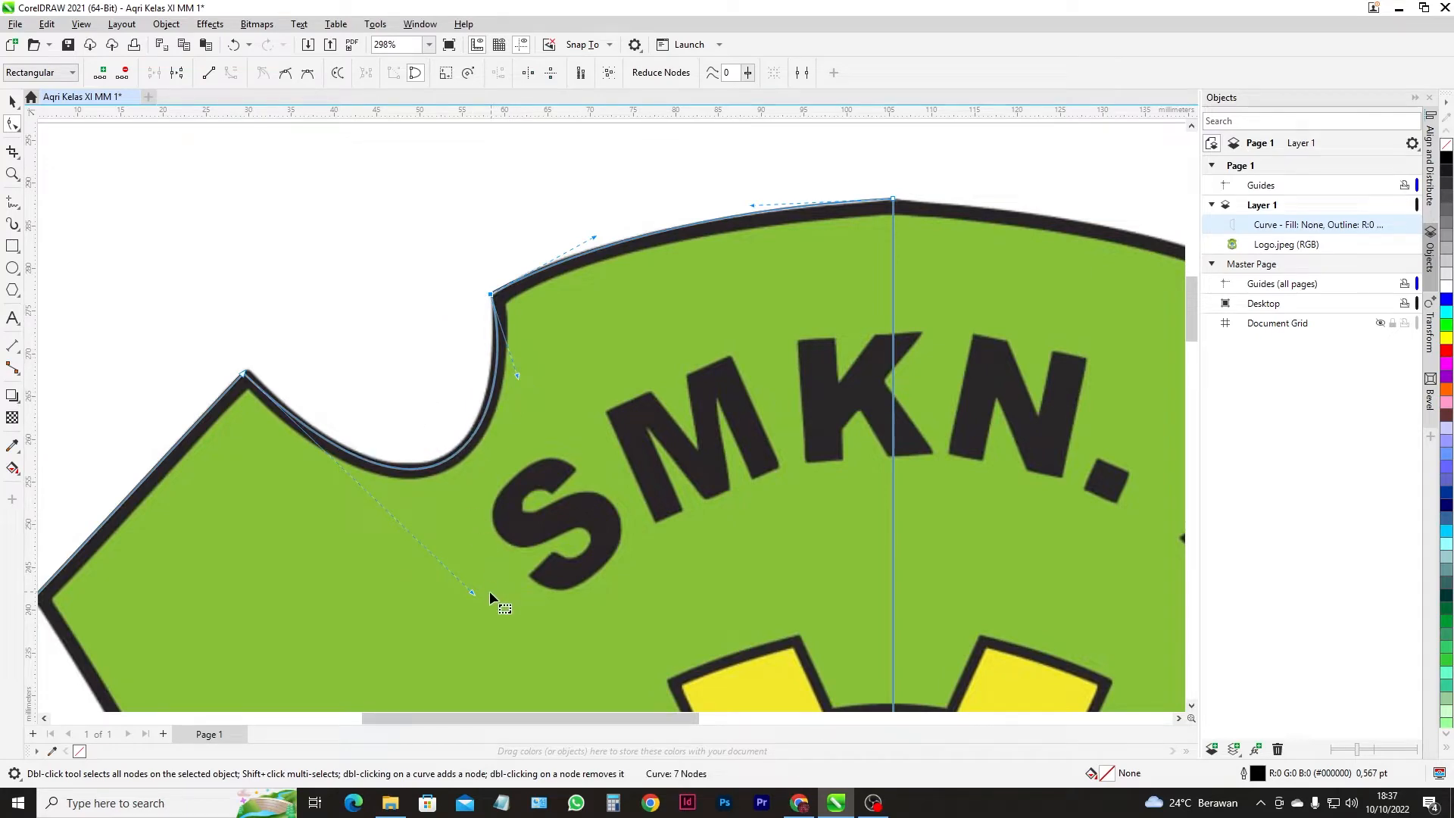
left_click_drag(471, 592, 468, 592)
- Convert the segment below the logo's left corner point to a curve and bend it roughly along the shield's concave waist
scroll(424, 395, "down", 2)
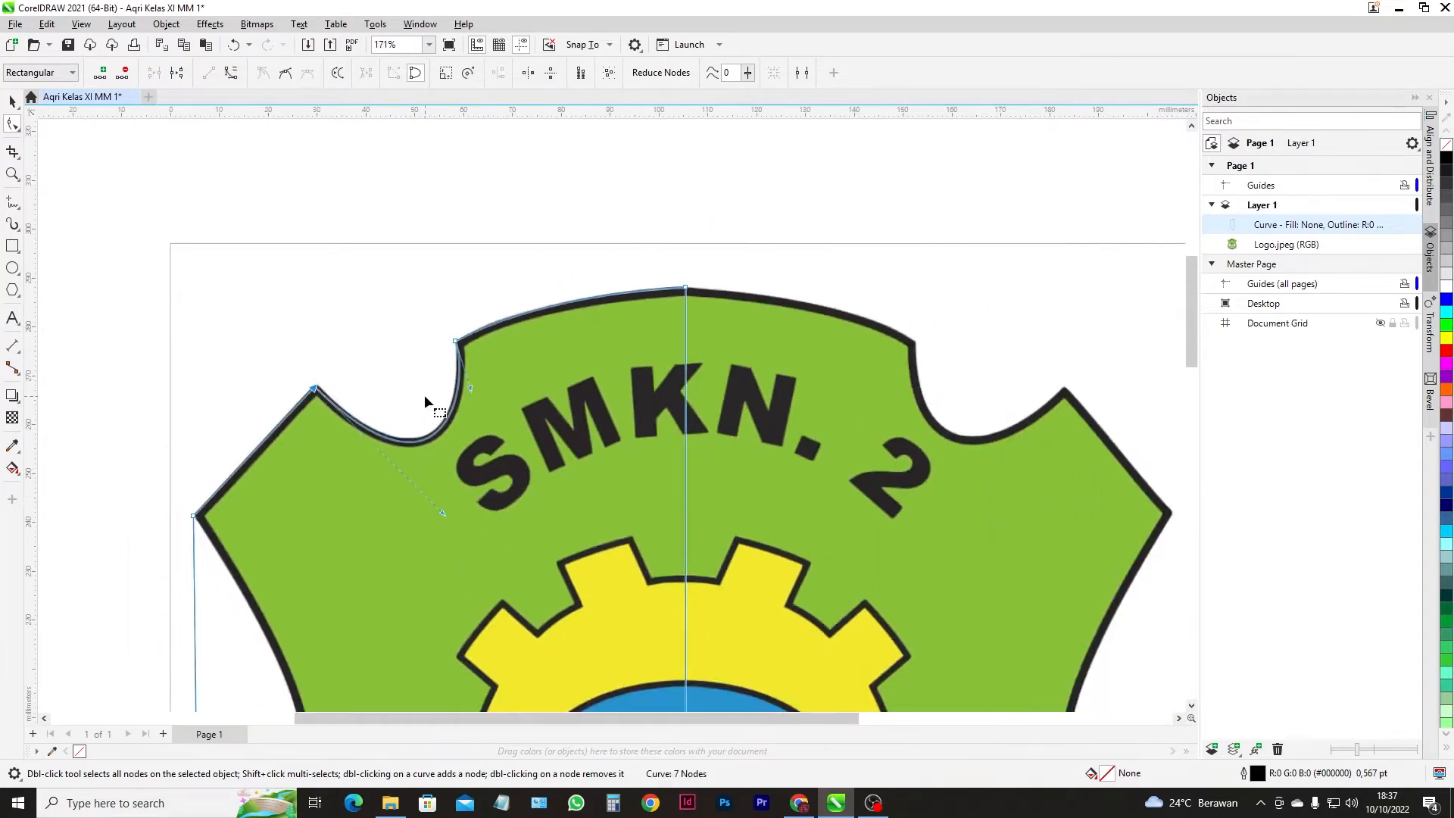
scroll(428, 393, "down", 1)
scroll(339, 422, "up", 4)
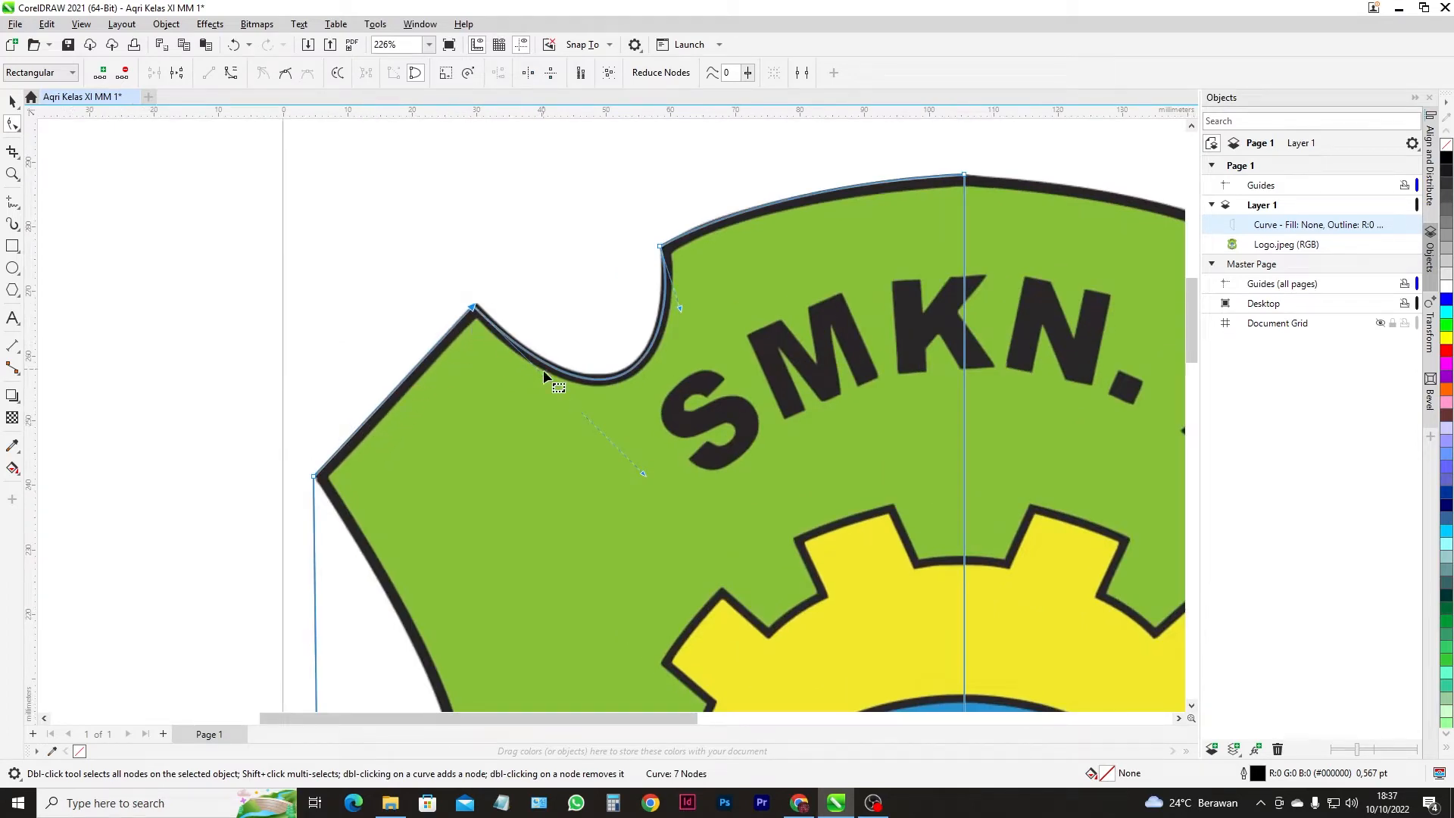
scroll(535, 390, "down", 3)
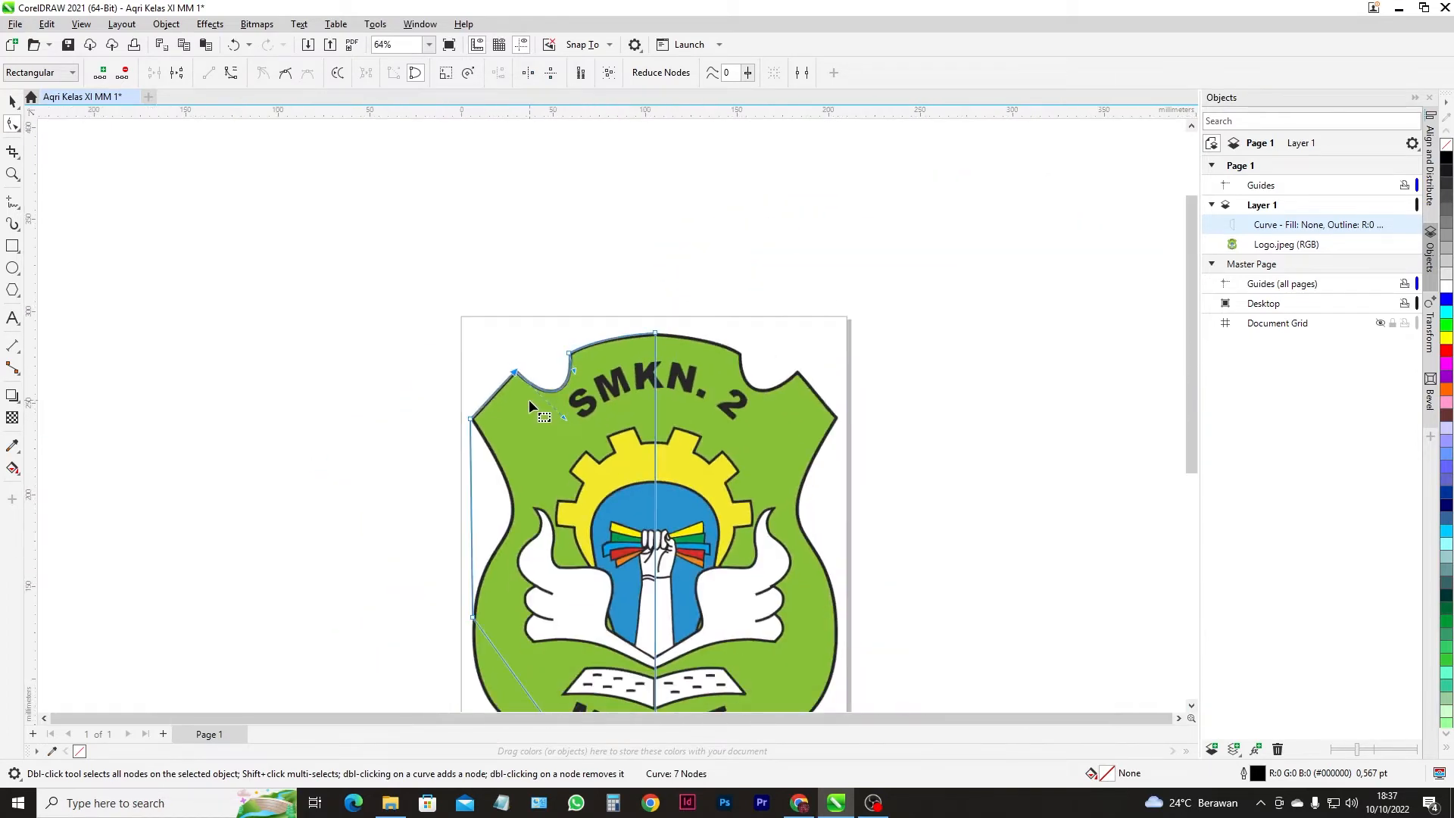
left_click(472, 515)
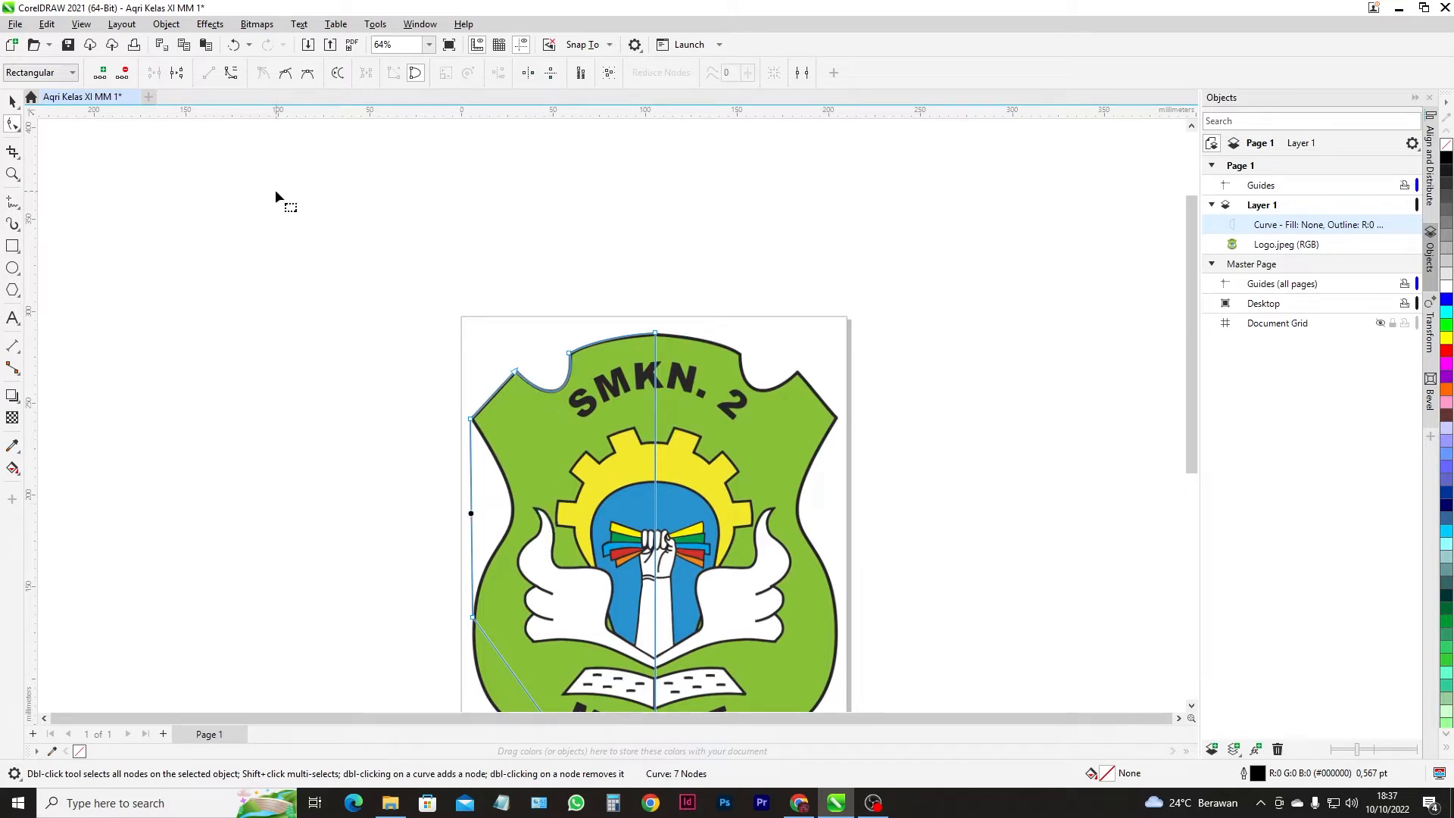
left_click(233, 73)
scroll(486, 537, "up", 4)
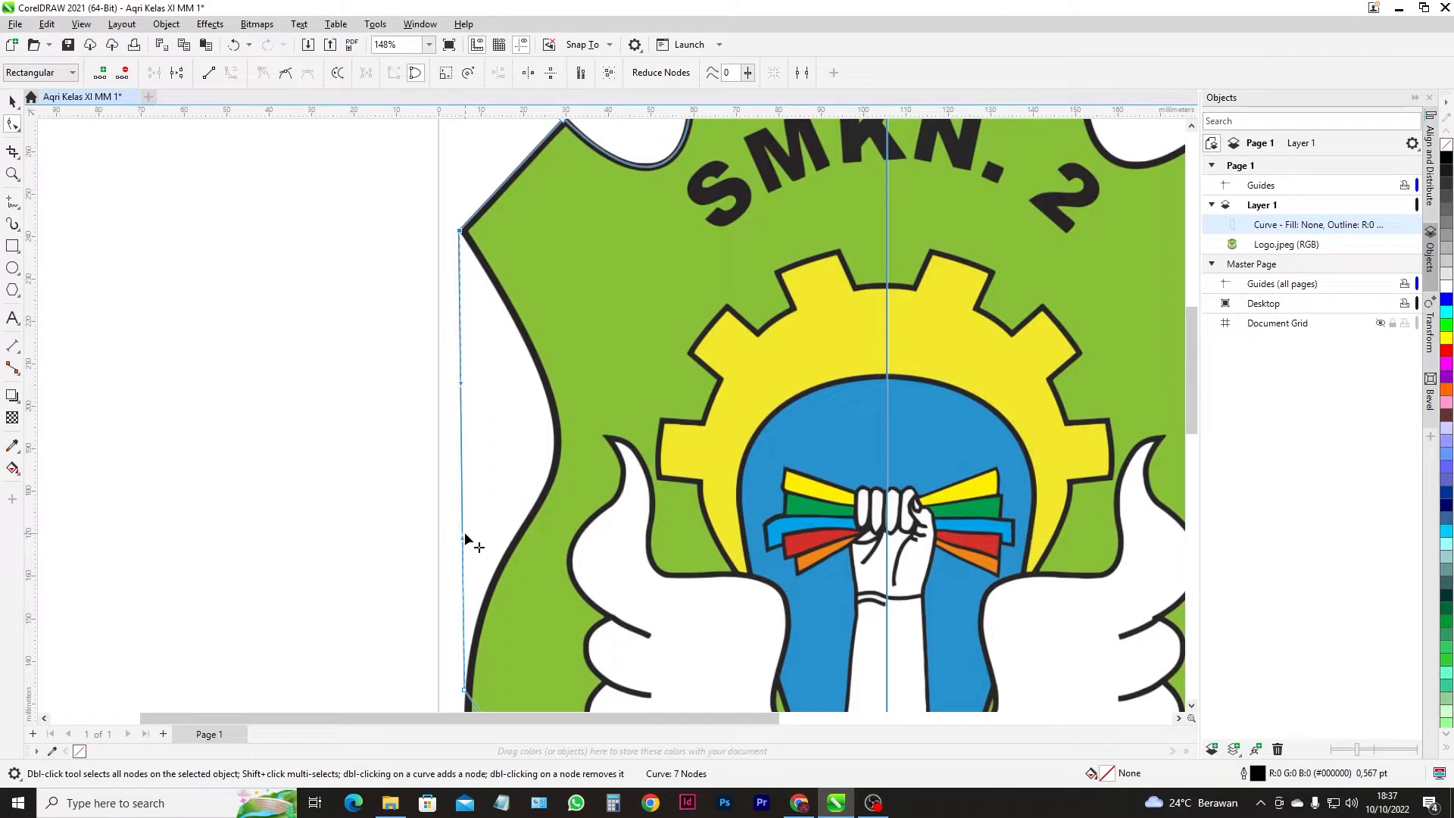
left_click_drag(462, 385, 661, 448)
left_click_drag(462, 540, 481, 500)
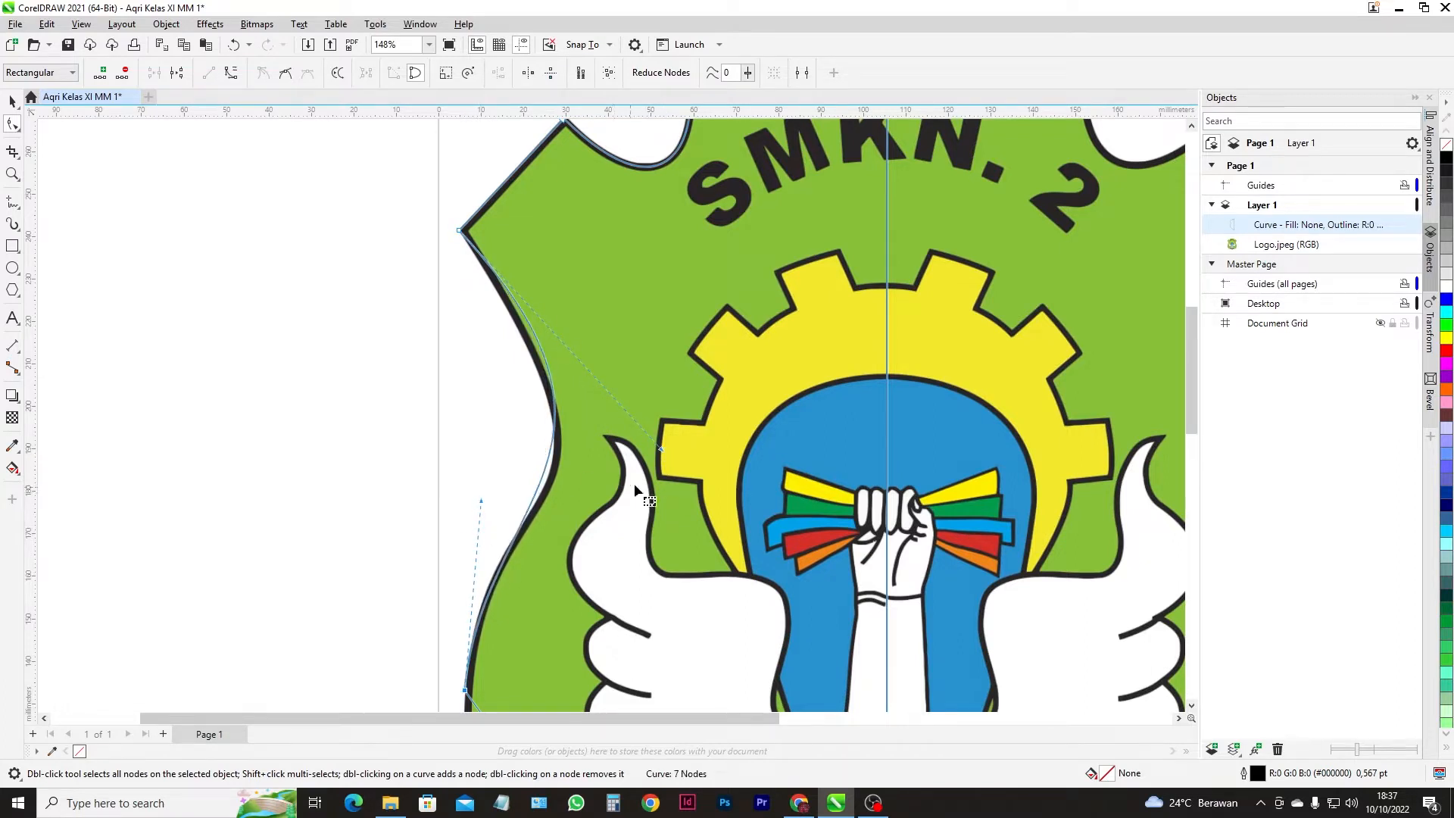
- Refine both handles of the left waist curve so it follows the shield's outline more closely
left_click(656, 485)
left_click(461, 232)
left_click_drag(664, 452, 664, 524)
left_click_drag(475, 502, 480, 504)
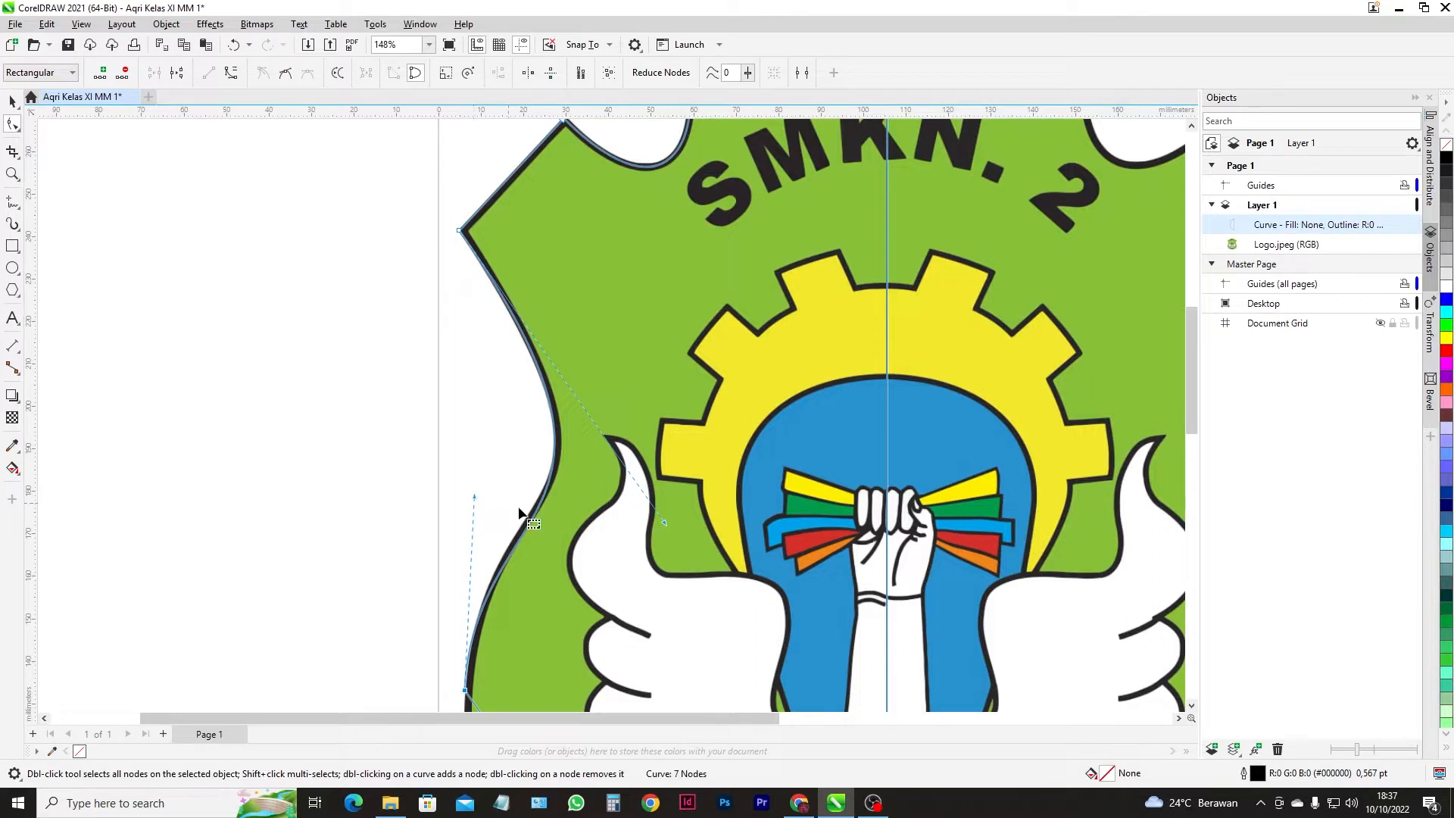
left_click_drag(660, 521, 671, 530)
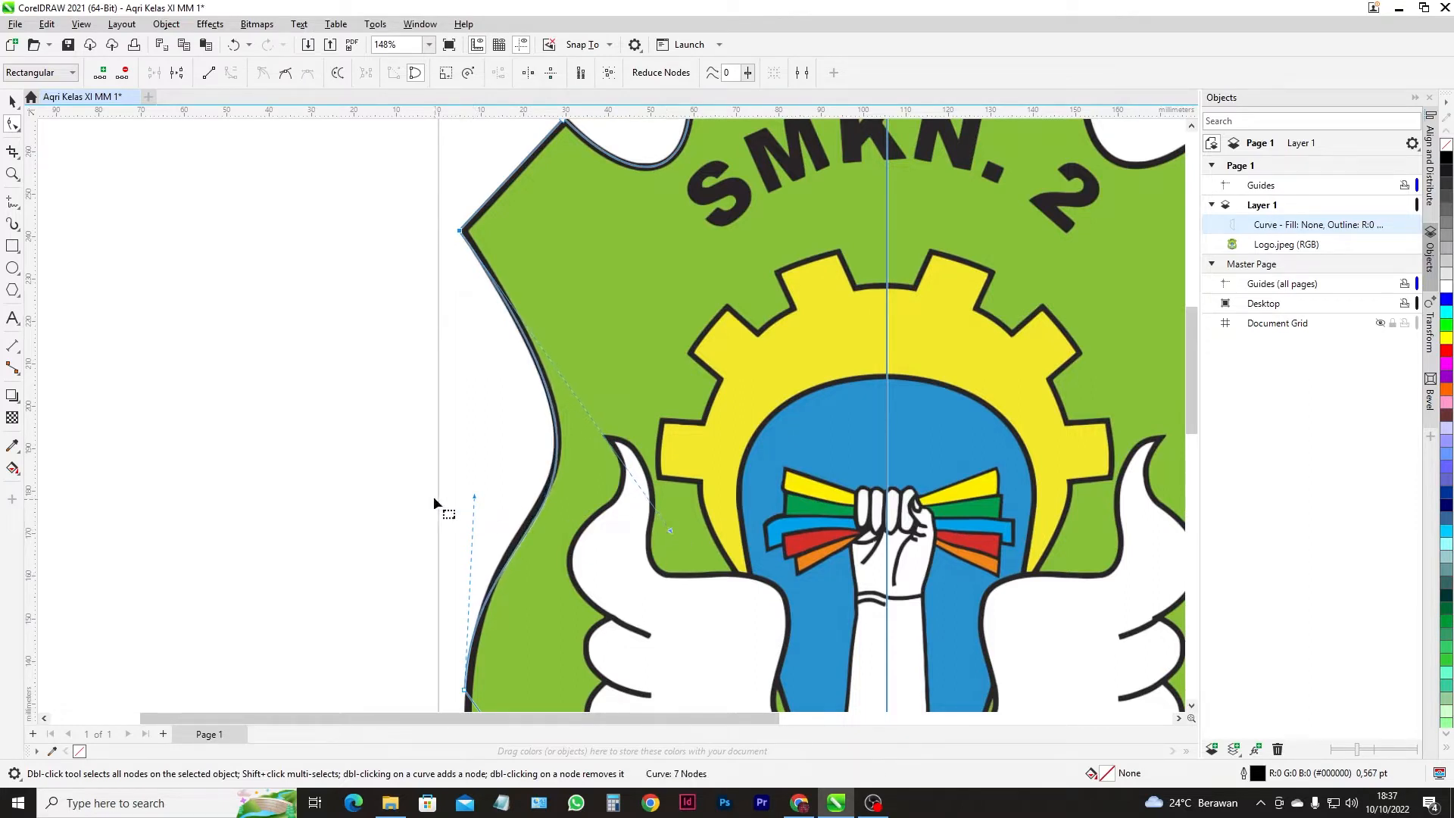
left_click_drag(475, 500, 466, 493)
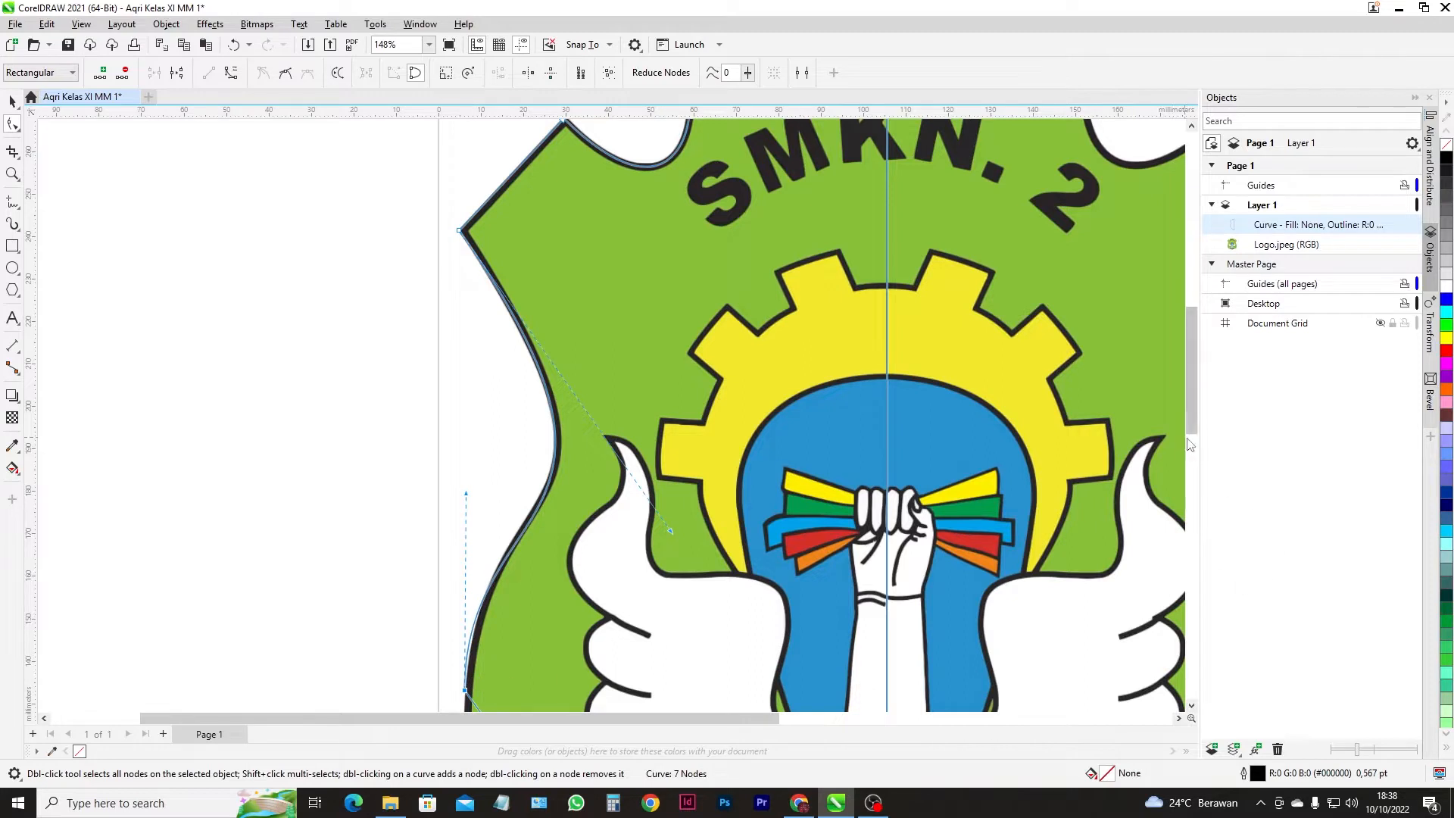
- Move the node at the shield's wide lower side slightly down and readjust its upper handle to fit the outline
left_click_drag(1189, 420, 1206, 469)
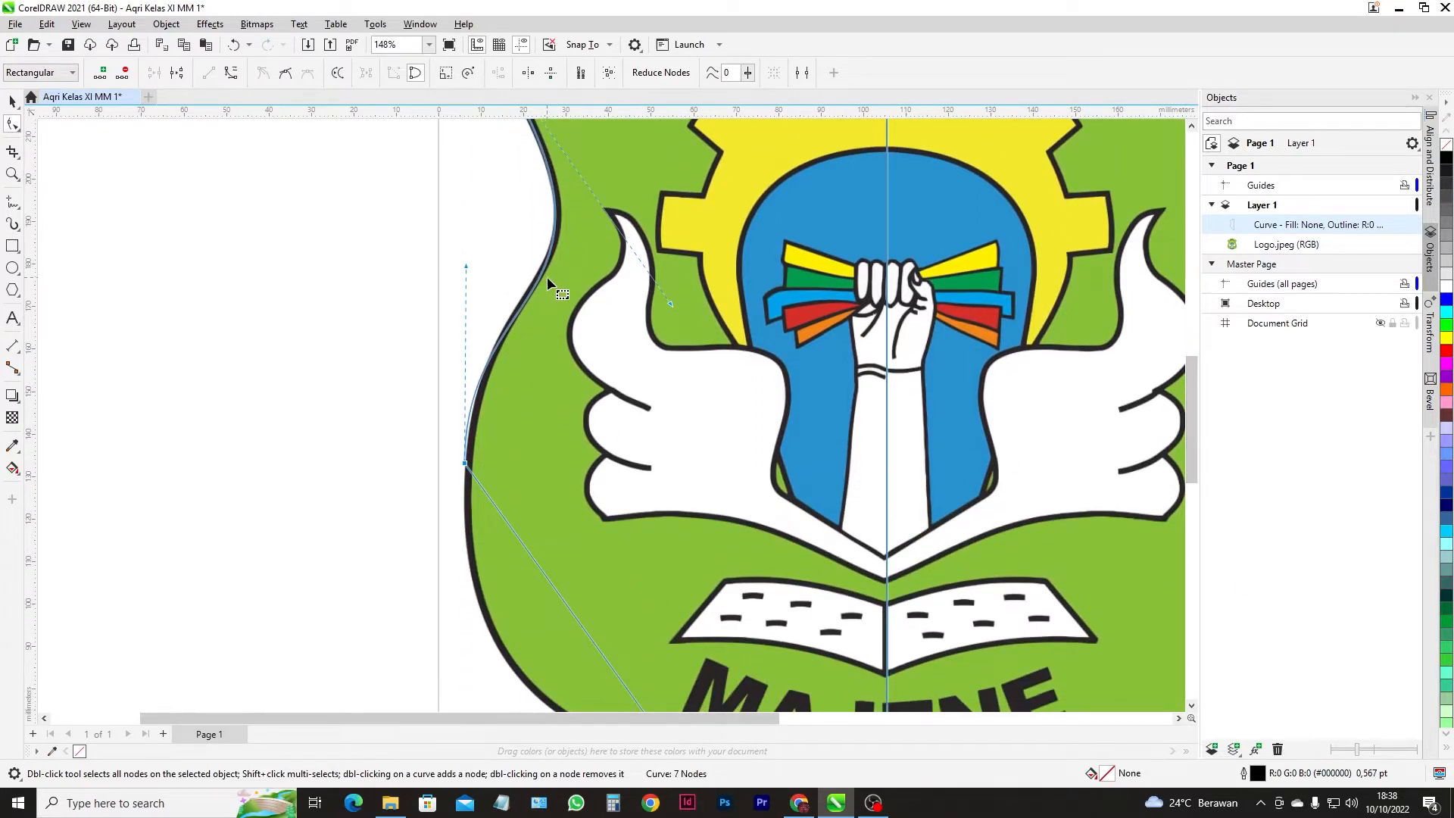
left_click_drag(465, 468, 465, 481)
left_click_drag(468, 284, 471, 244)
scroll(521, 388, "down", 2)
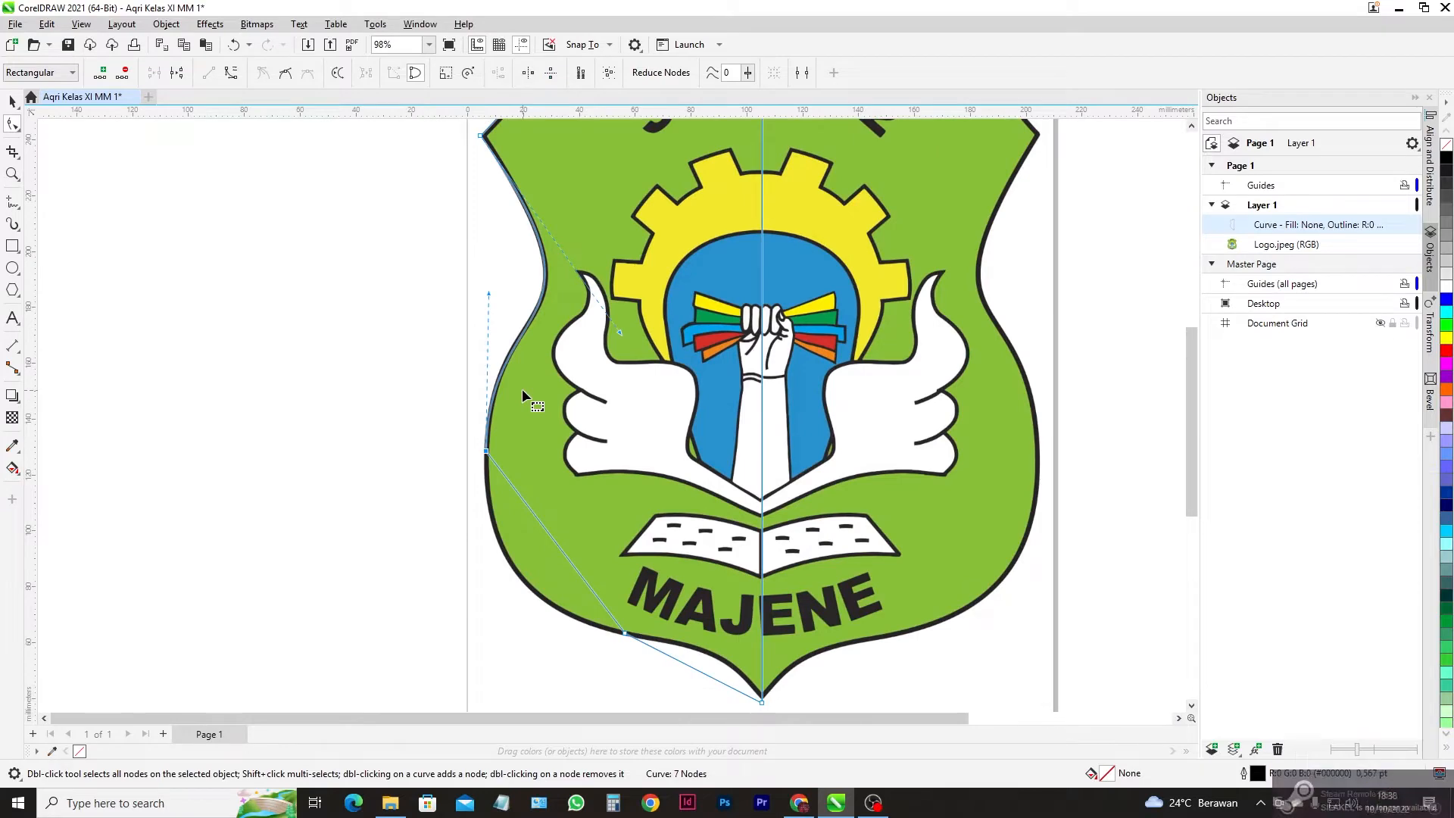
scroll(567, 321, "up", 1)
scroll(566, 323, "down", 2)
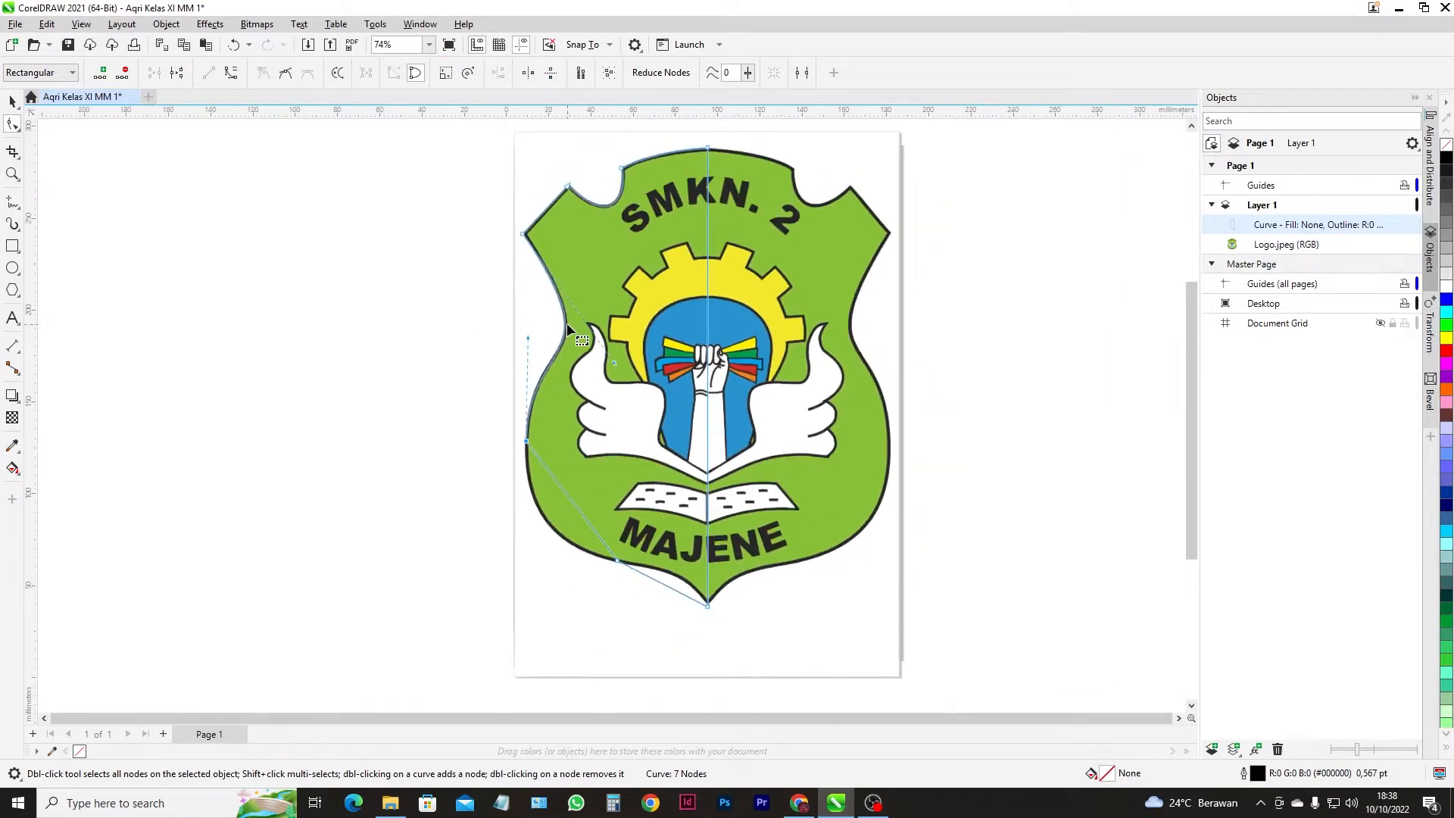
scroll(616, 547, "up", 2)
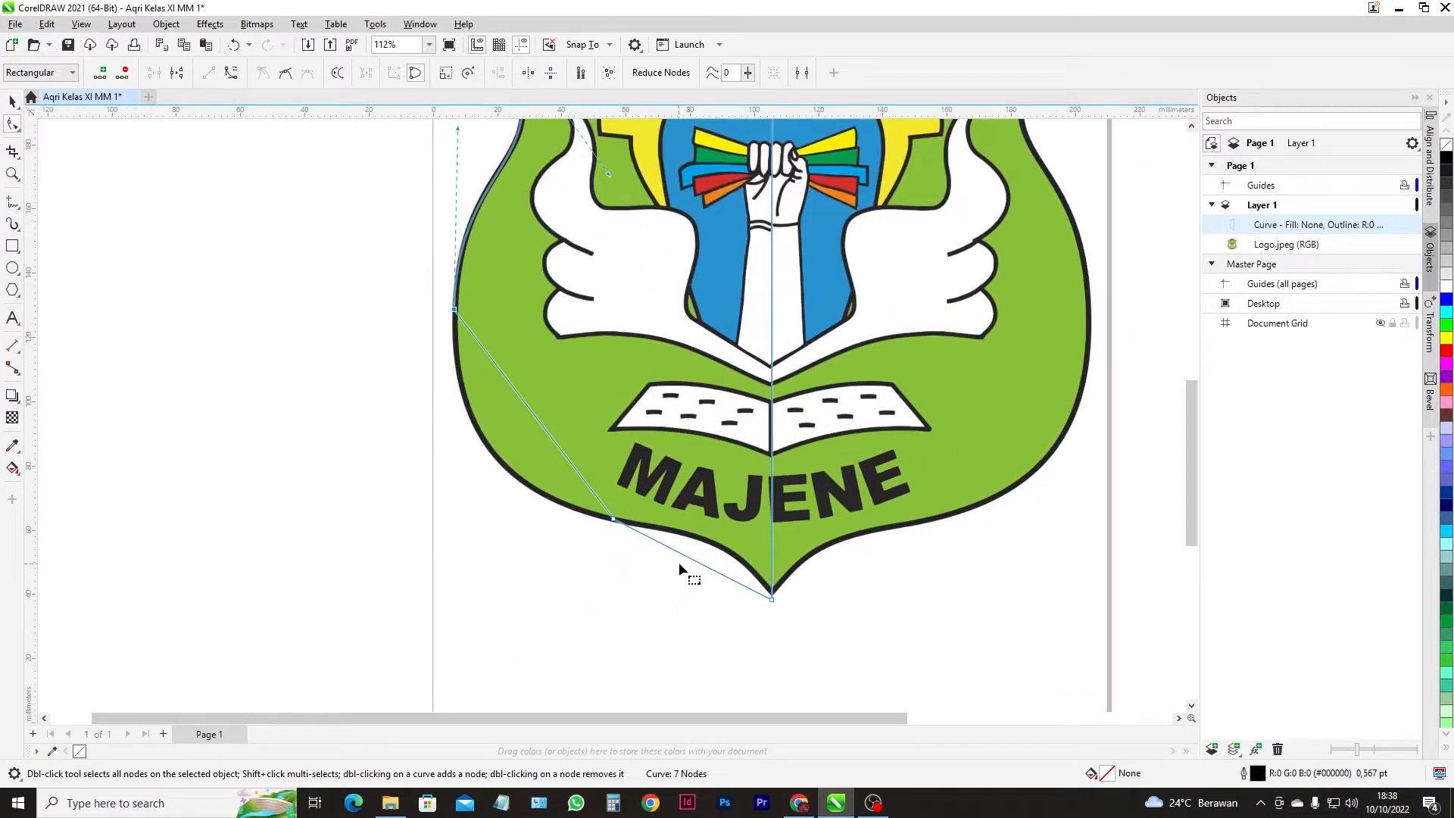
left_click(695, 561)
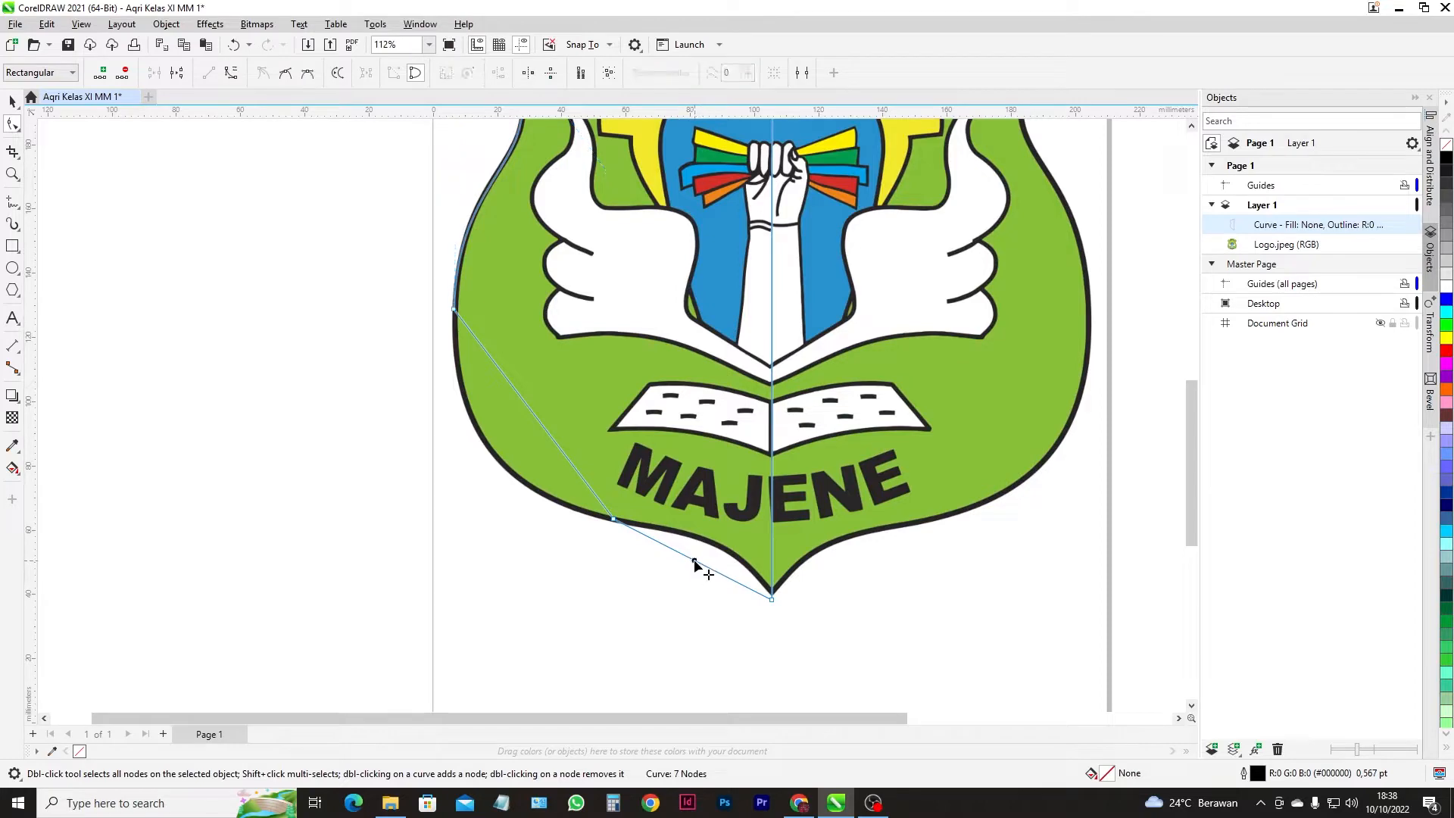
left_click(231, 73)
scroll(689, 559, "up", 2)
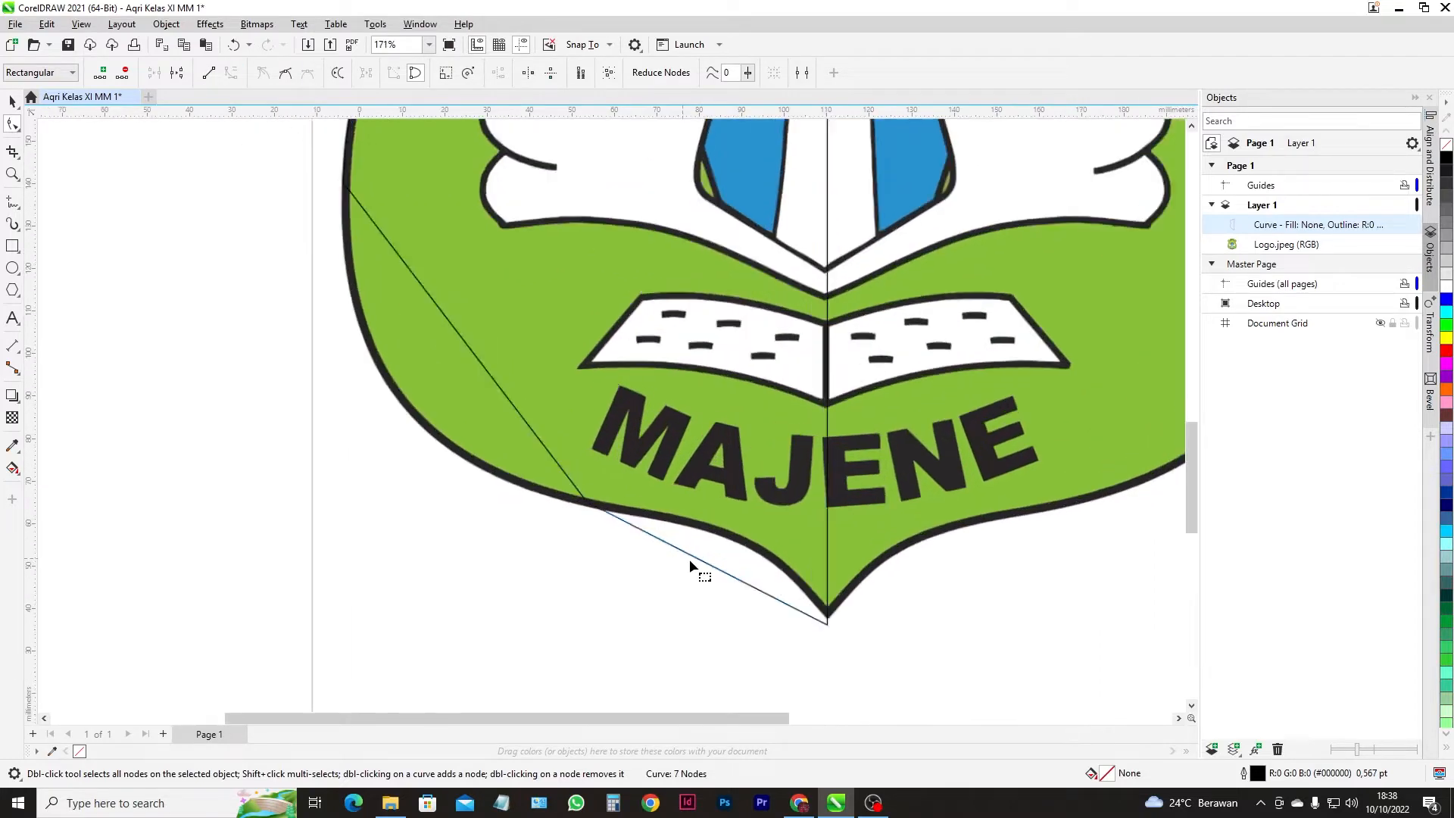
scroll(690, 559, "up", 2)
scroll(646, 539, "up", 1)
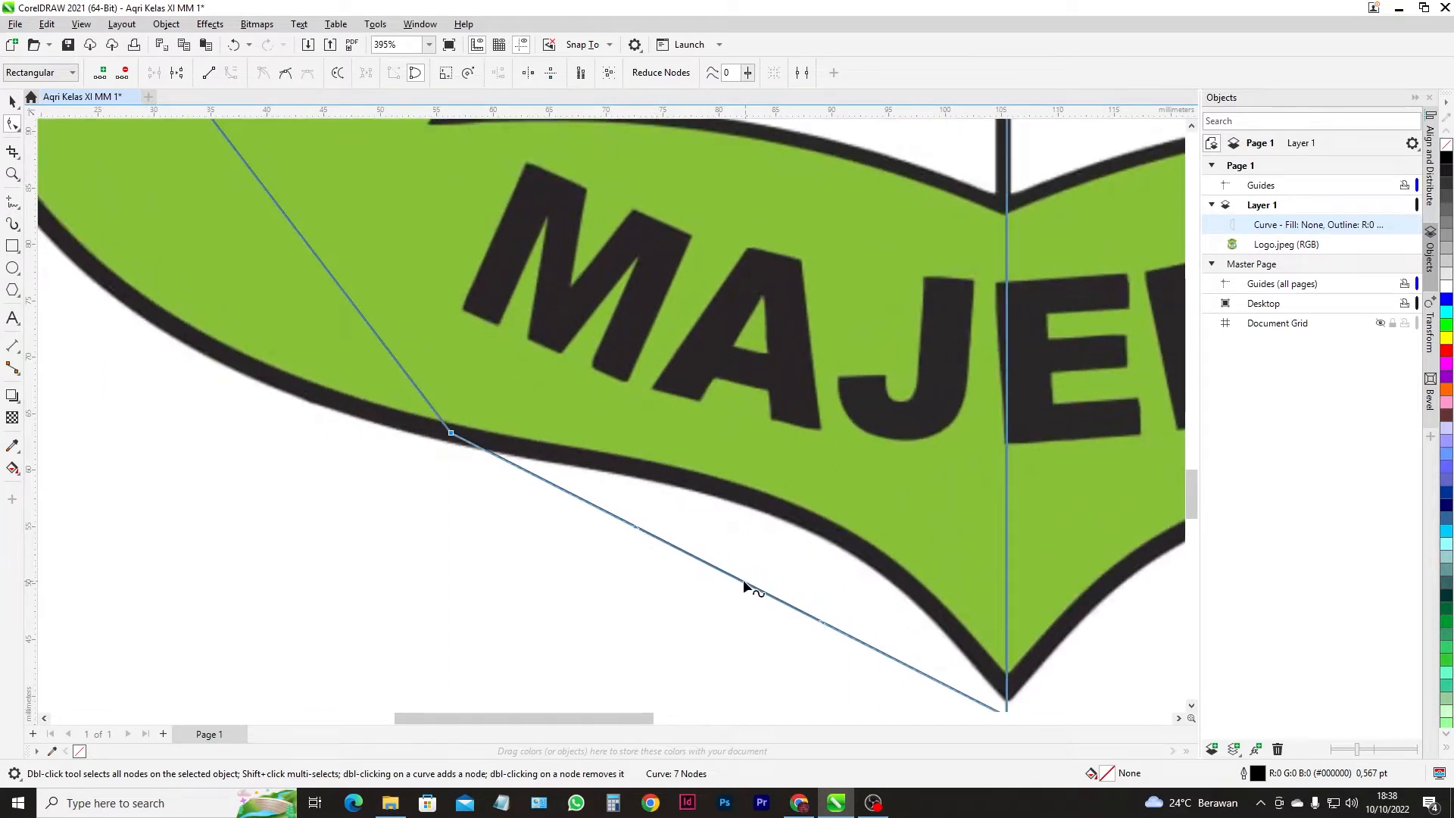
key("ctrl+z")
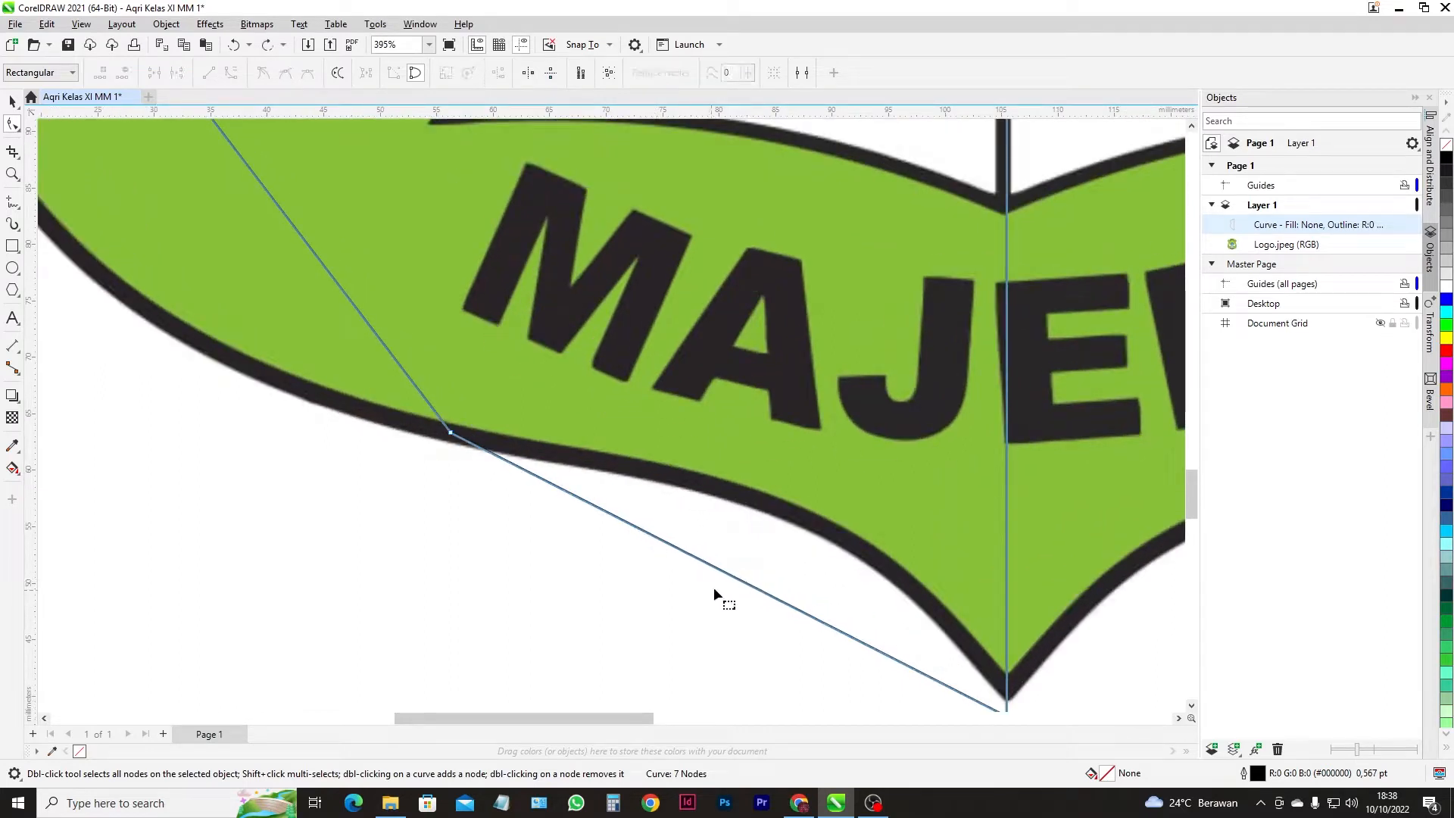
- Convert the segment from the lower-left node to the bottom tip to a curve, bending it and adjusting its handles to the shield's outline
left_click(717, 567)
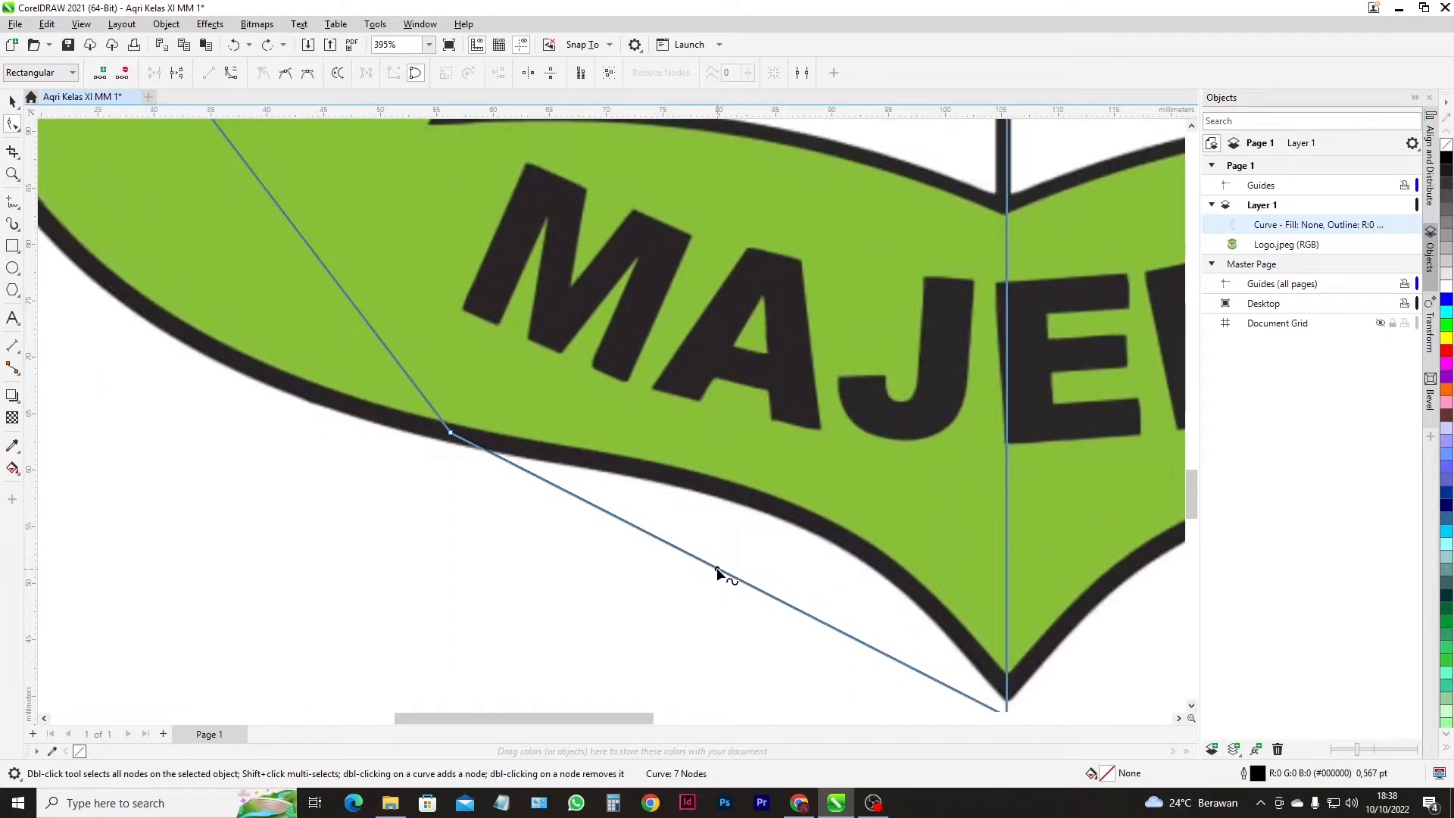
left_click(232, 73)
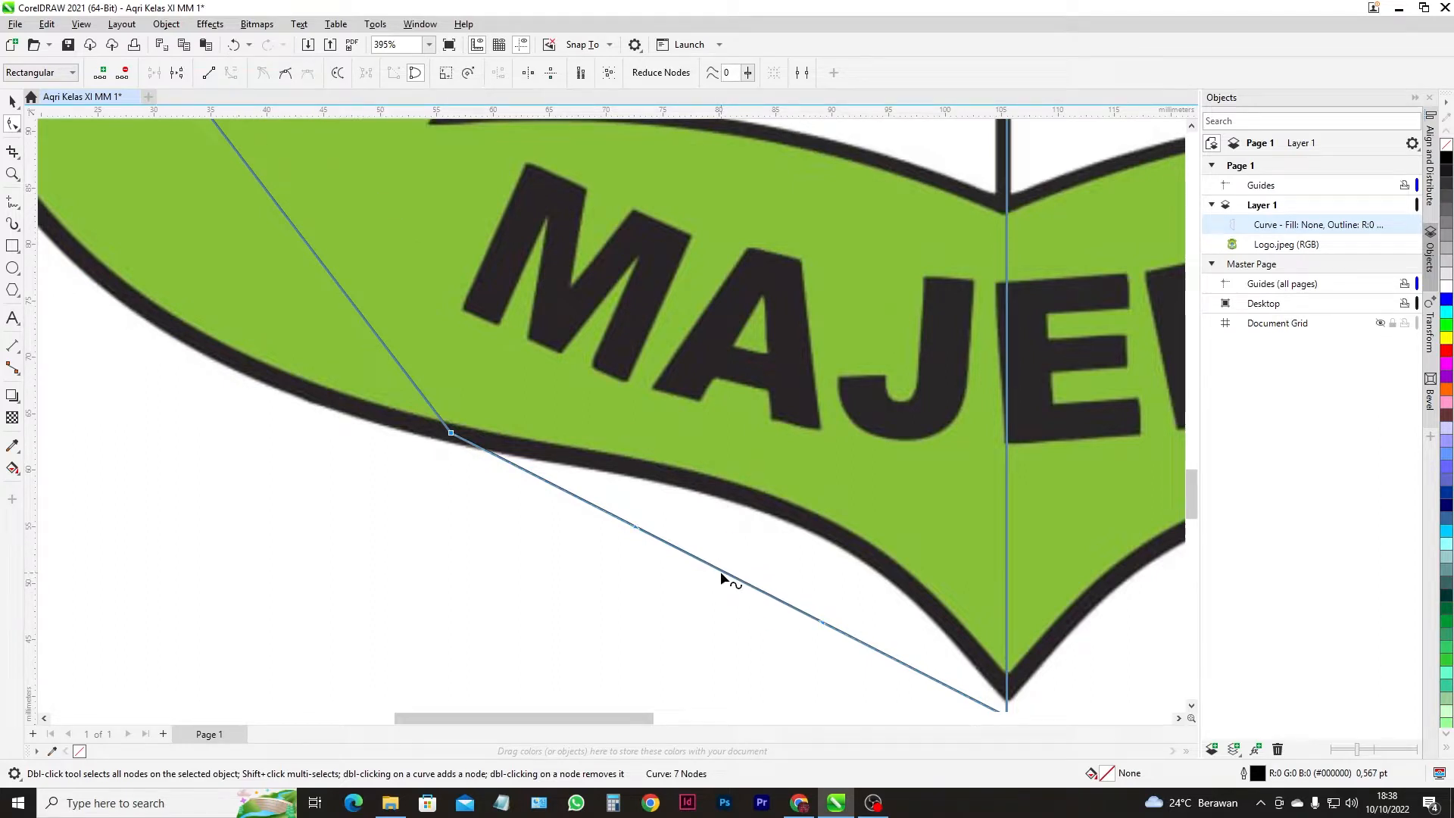
left_click_drag(719, 570, 820, 531)
left_click(453, 434)
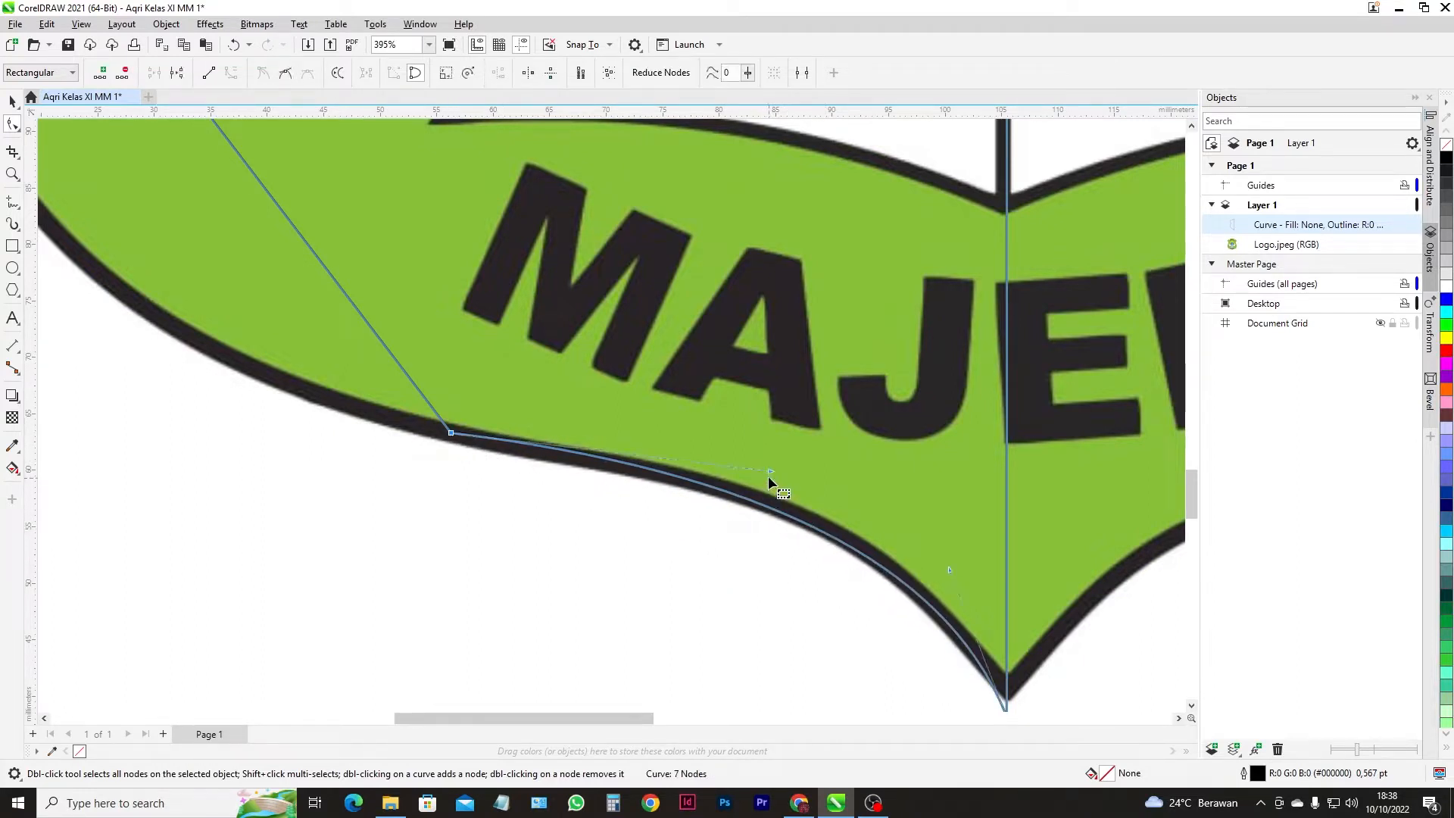
left_click_drag(769, 471, 734, 471)
left_click_drag(950, 569, 915, 528)
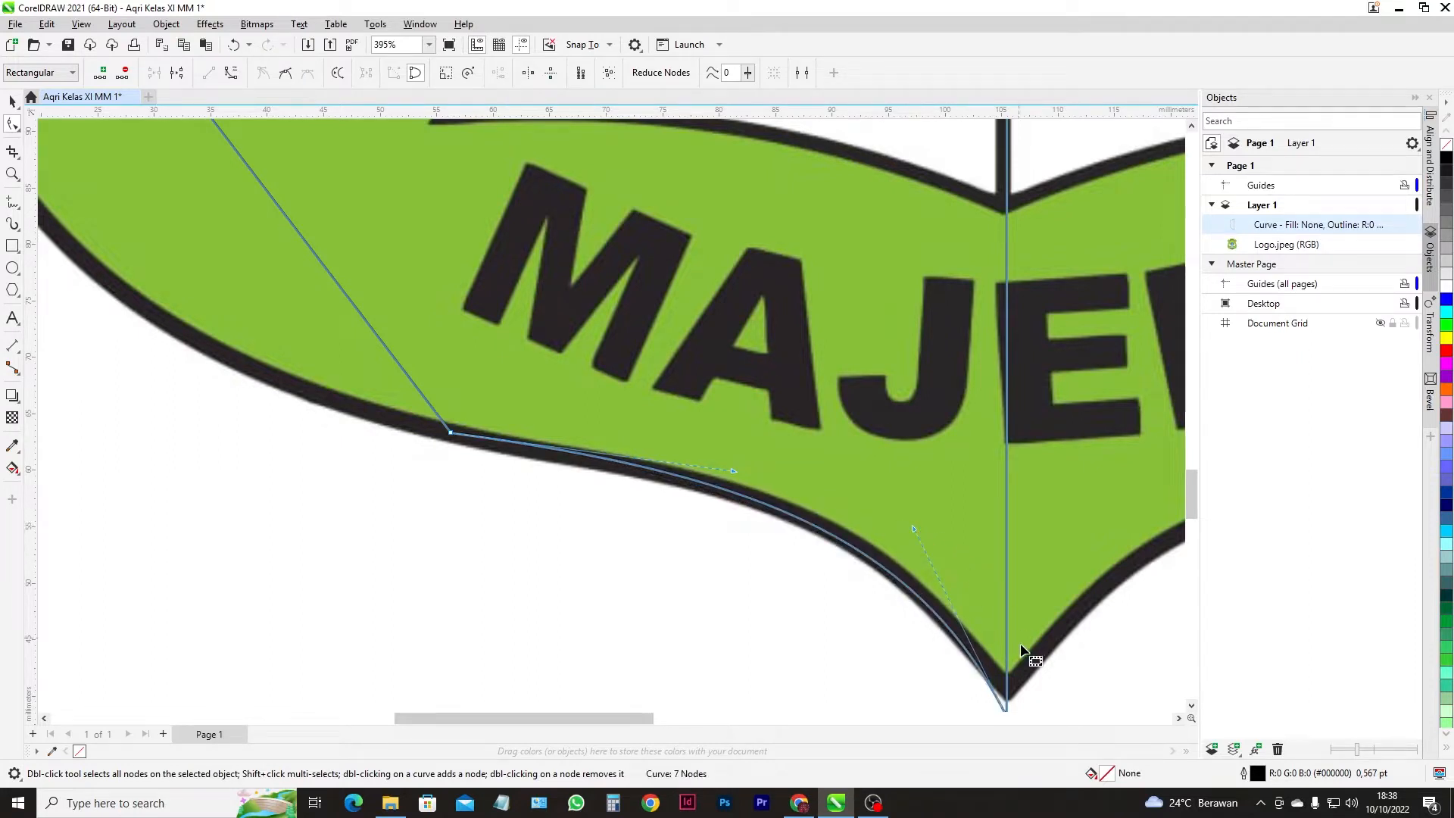
- Convert the remaining straight lower-left segment to a curve and bend it along the shield's rounded lower side
scroll(417, 432, "down", 3)
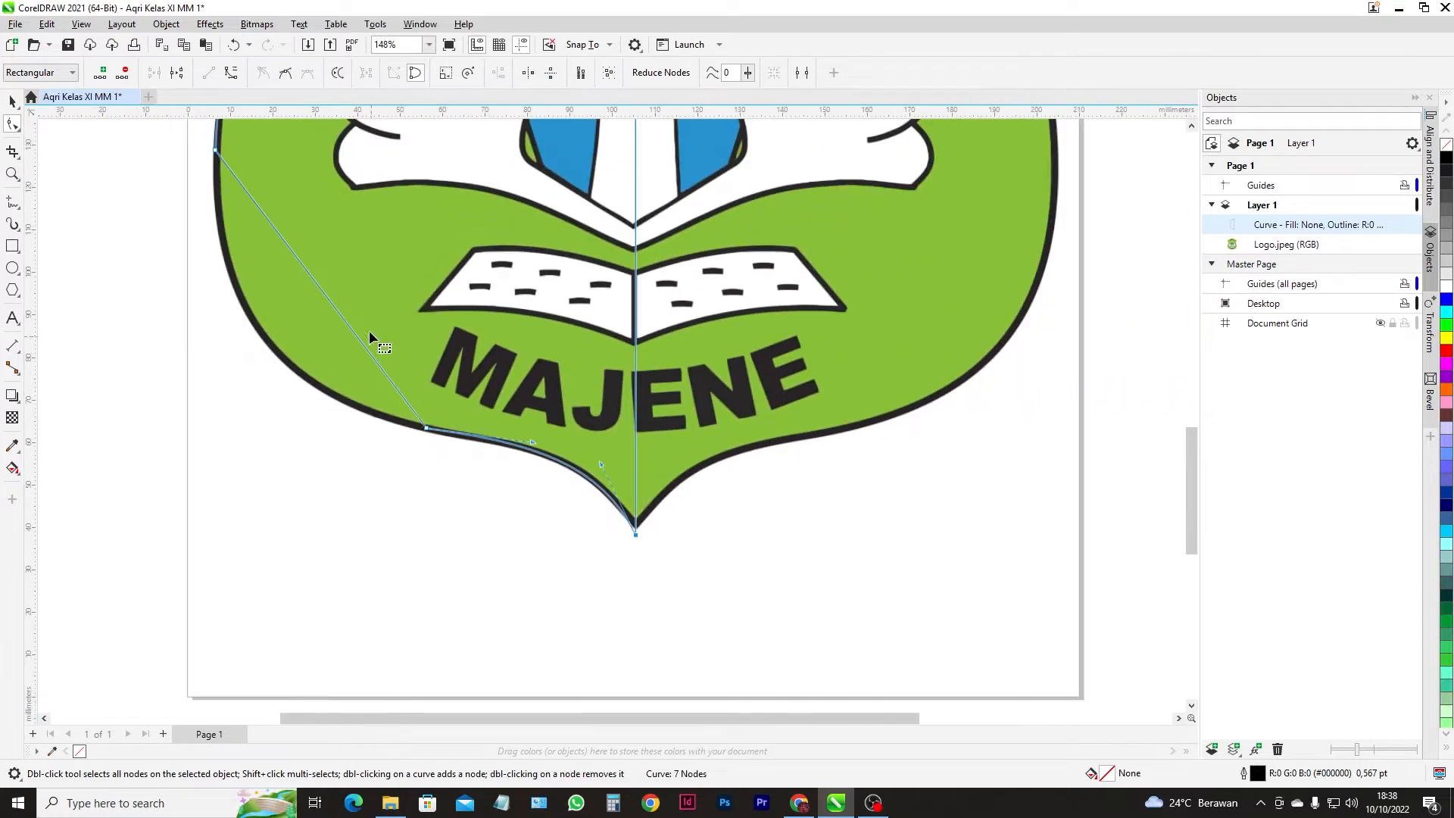
left_click(310, 275)
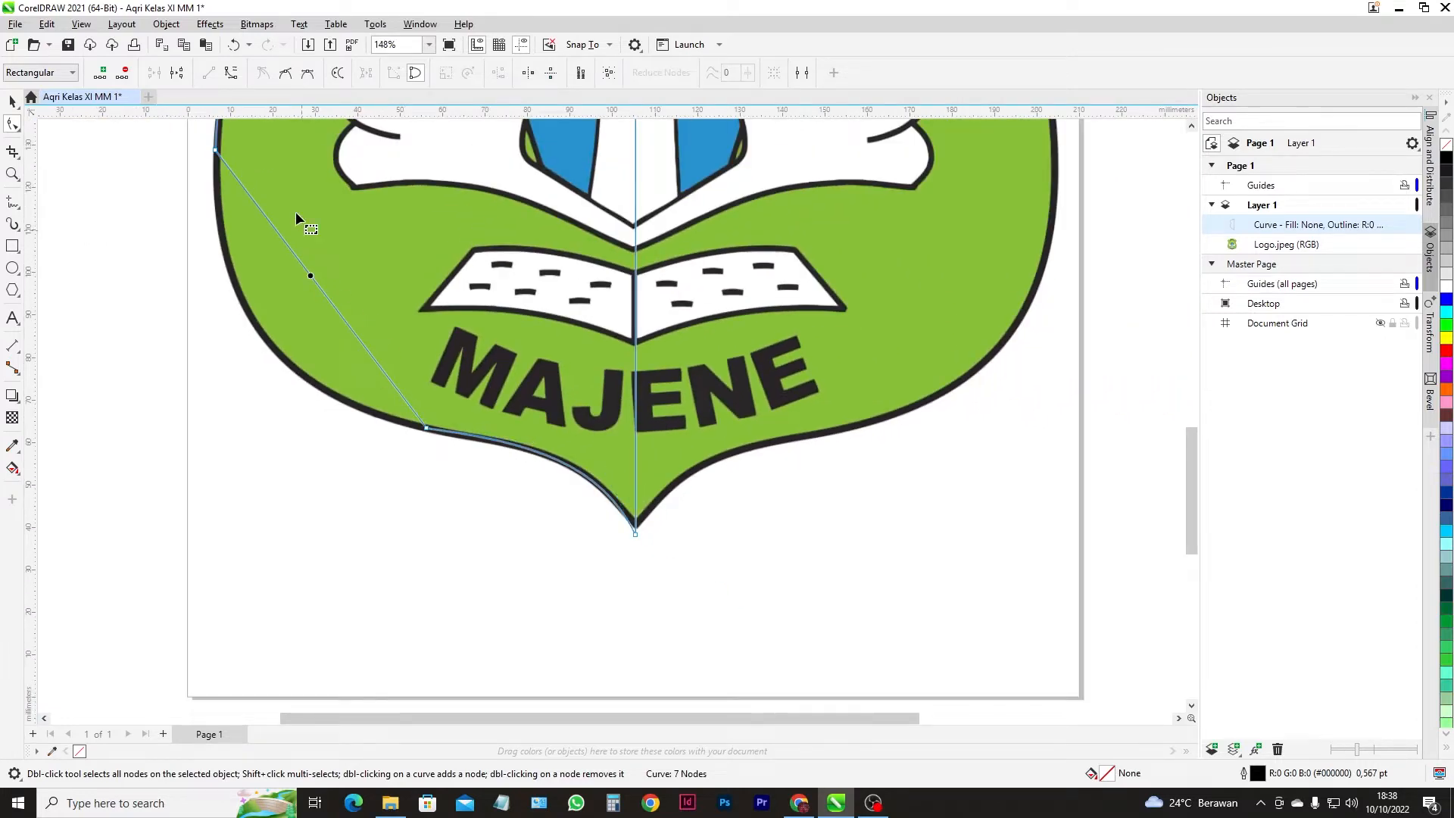
left_click(231, 74)
left_click_drag(313, 278, 265, 336)
scroll(357, 444, "down", 5)
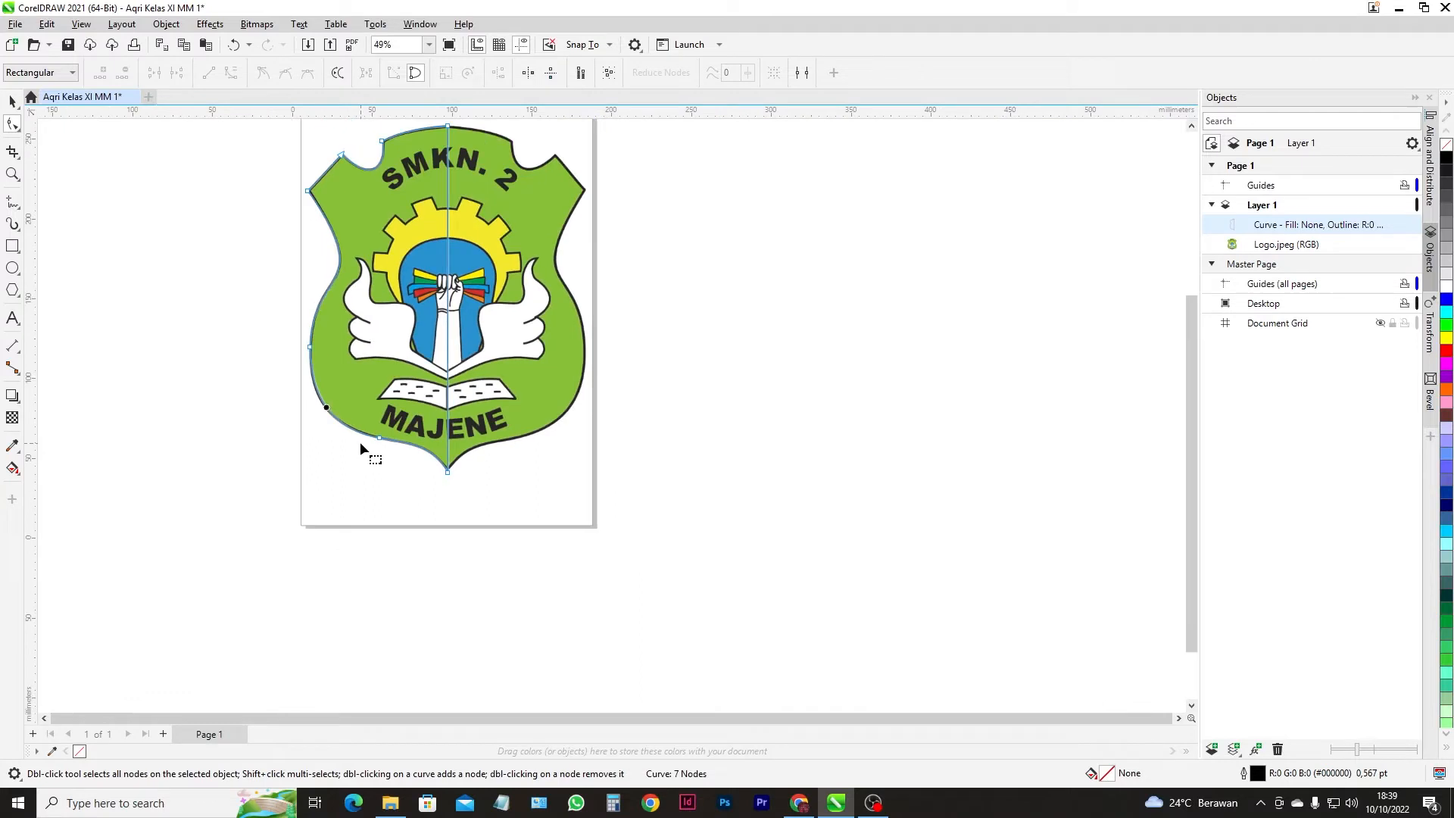
scroll(1190, 431, "up", 2)
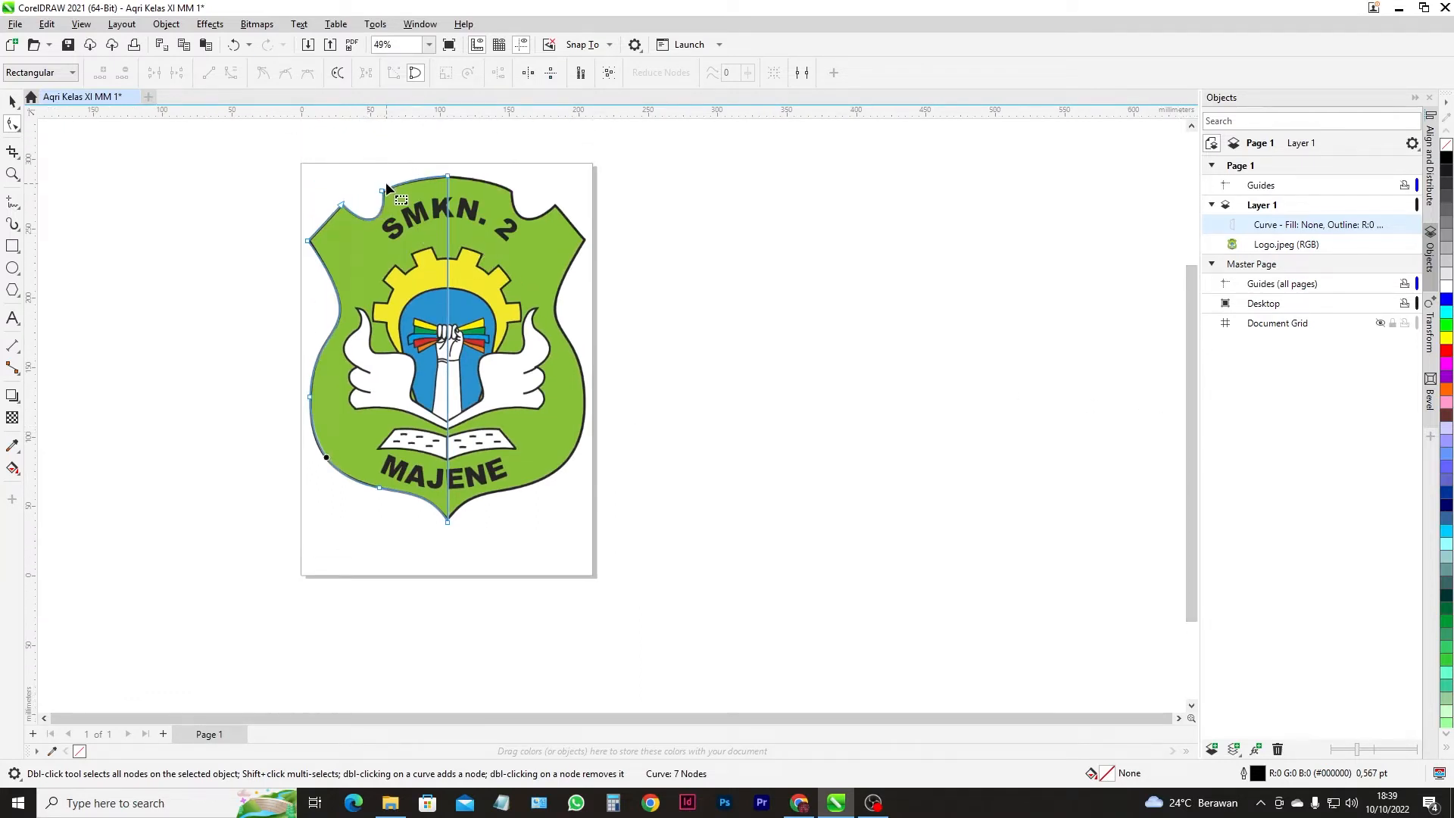
scroll(370, 203, "up", 2)
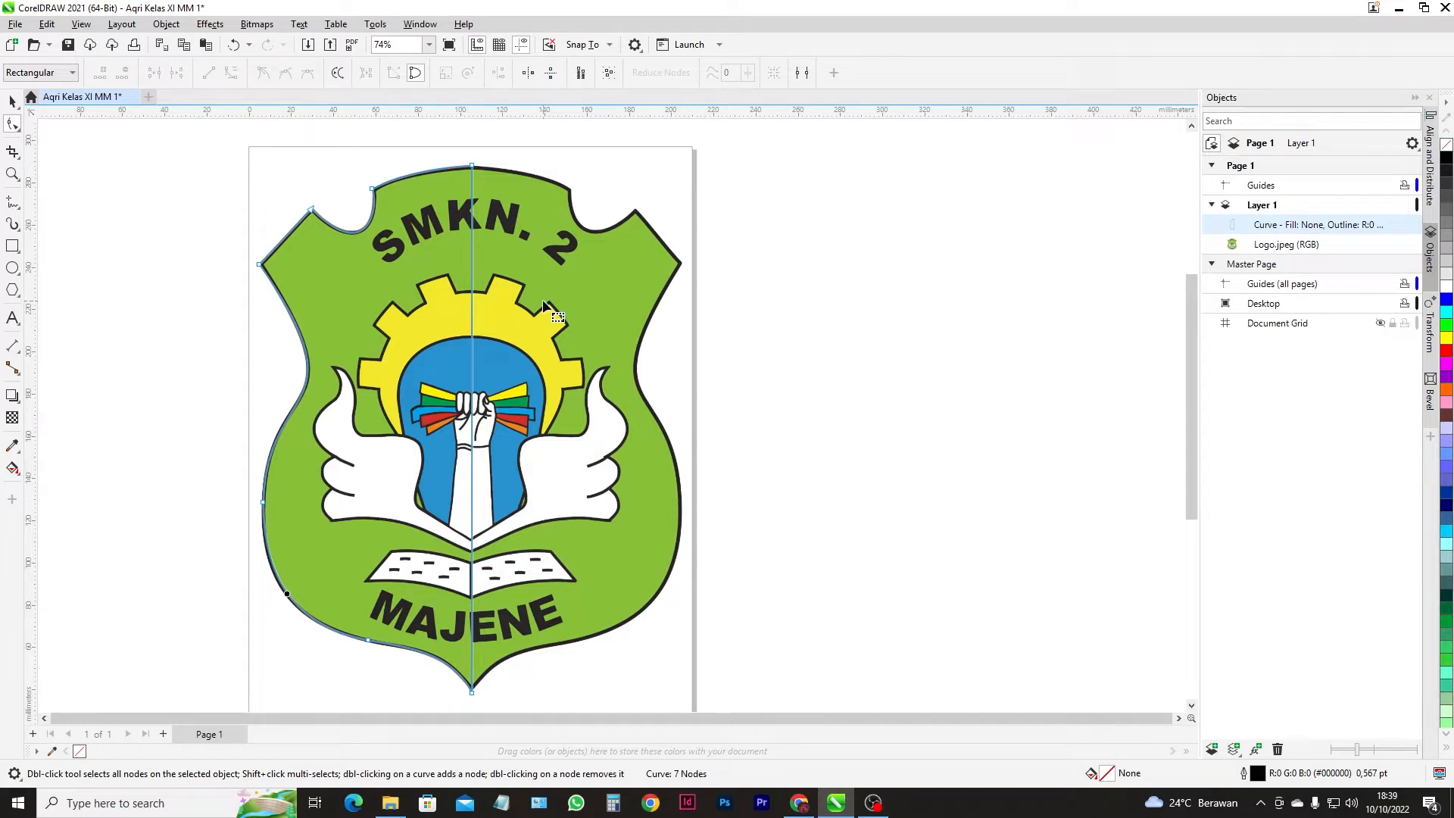
- Duplicate the finished left shield half, mirror the copy horizontally and place it over the logo's right half
left_click(12, 102)
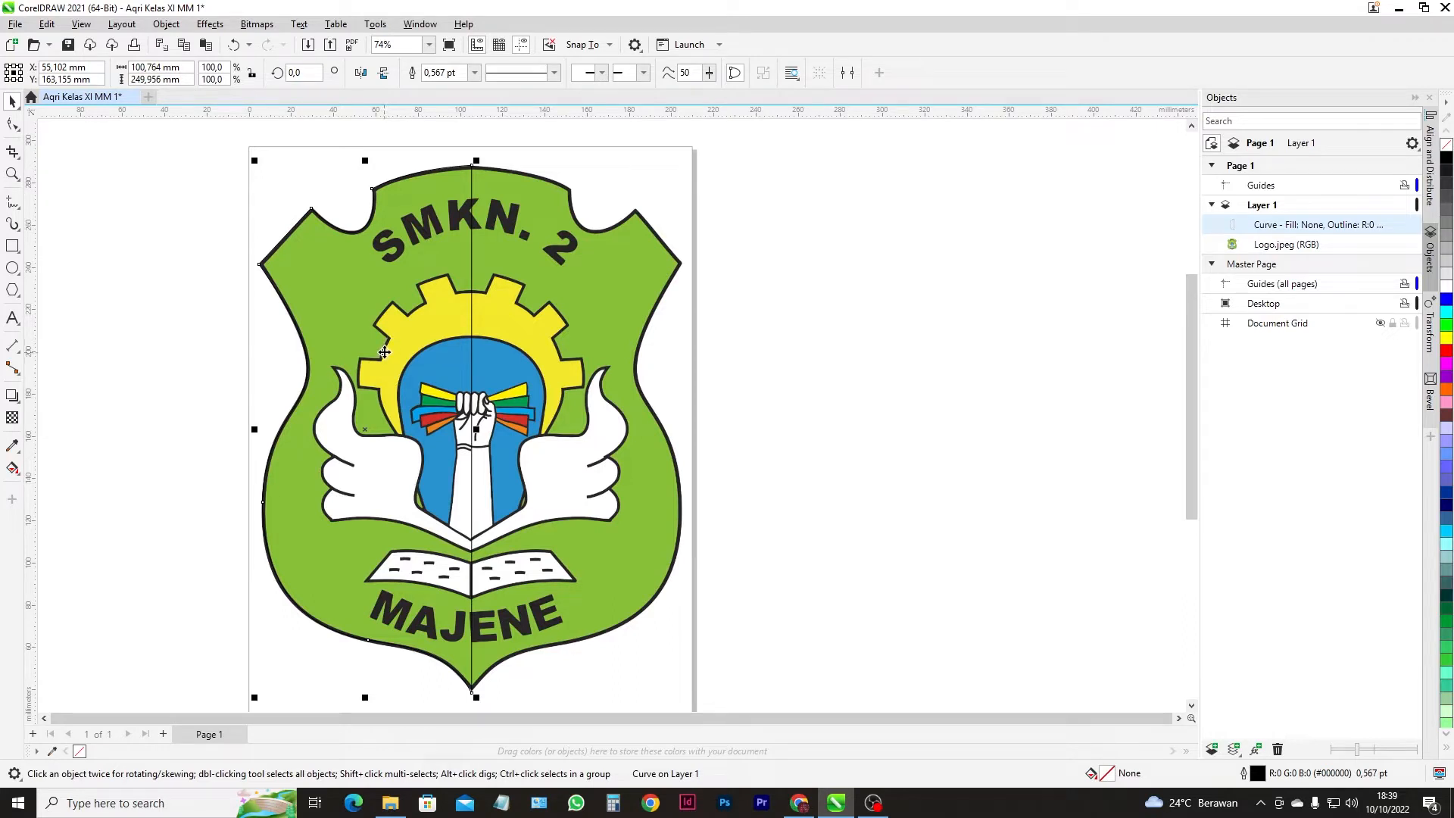
key("ctrl+v")
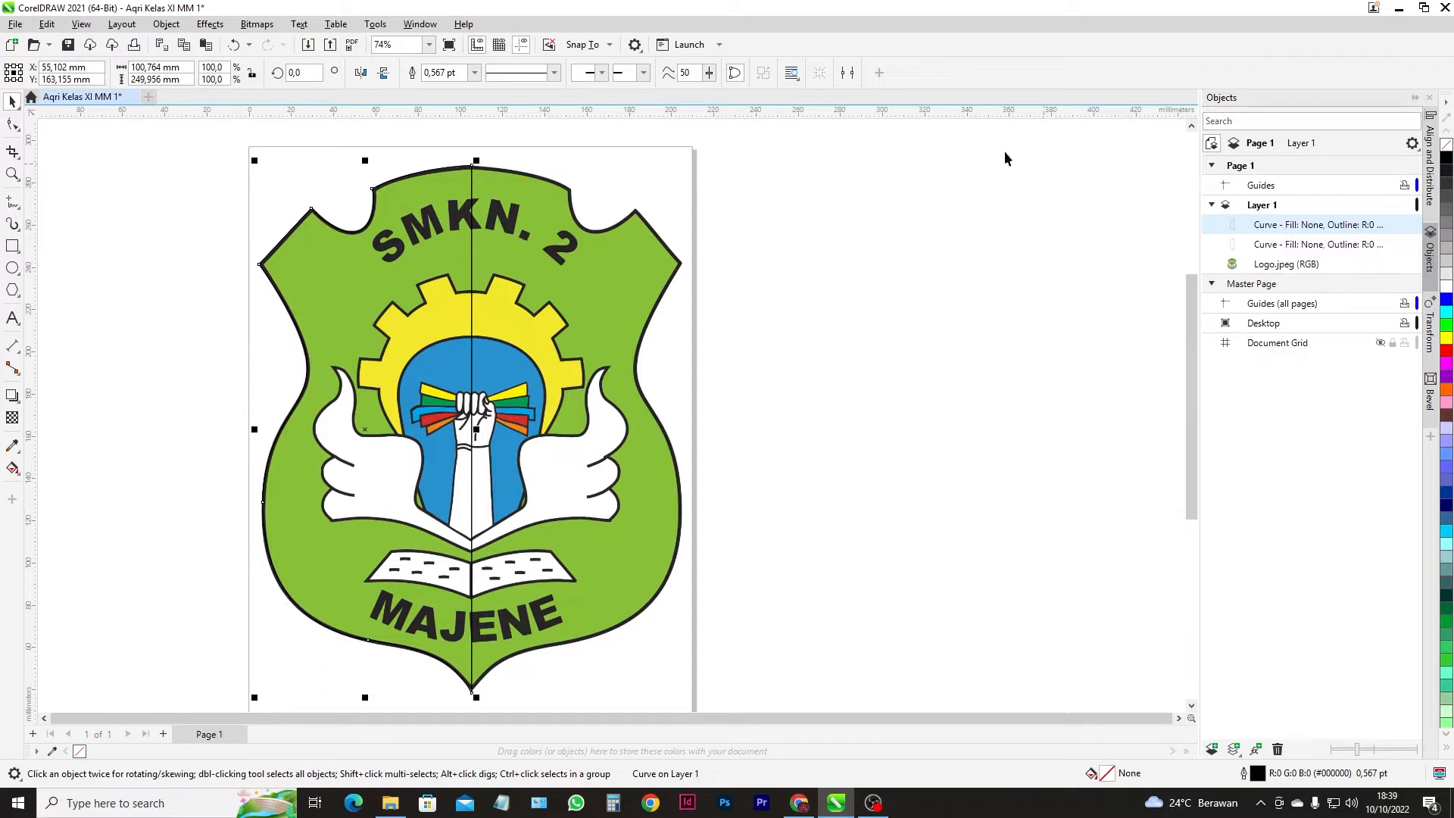
left_click(361, 74)
left_click_drag(391, 423, 574, 434)
- Move both shield halves off the logo to the empty area beside it and shift the right half slightly outward to reduce their central overlap
left_click(373, 302, "shift")
left_click_drag(373, 300, 810, 304)
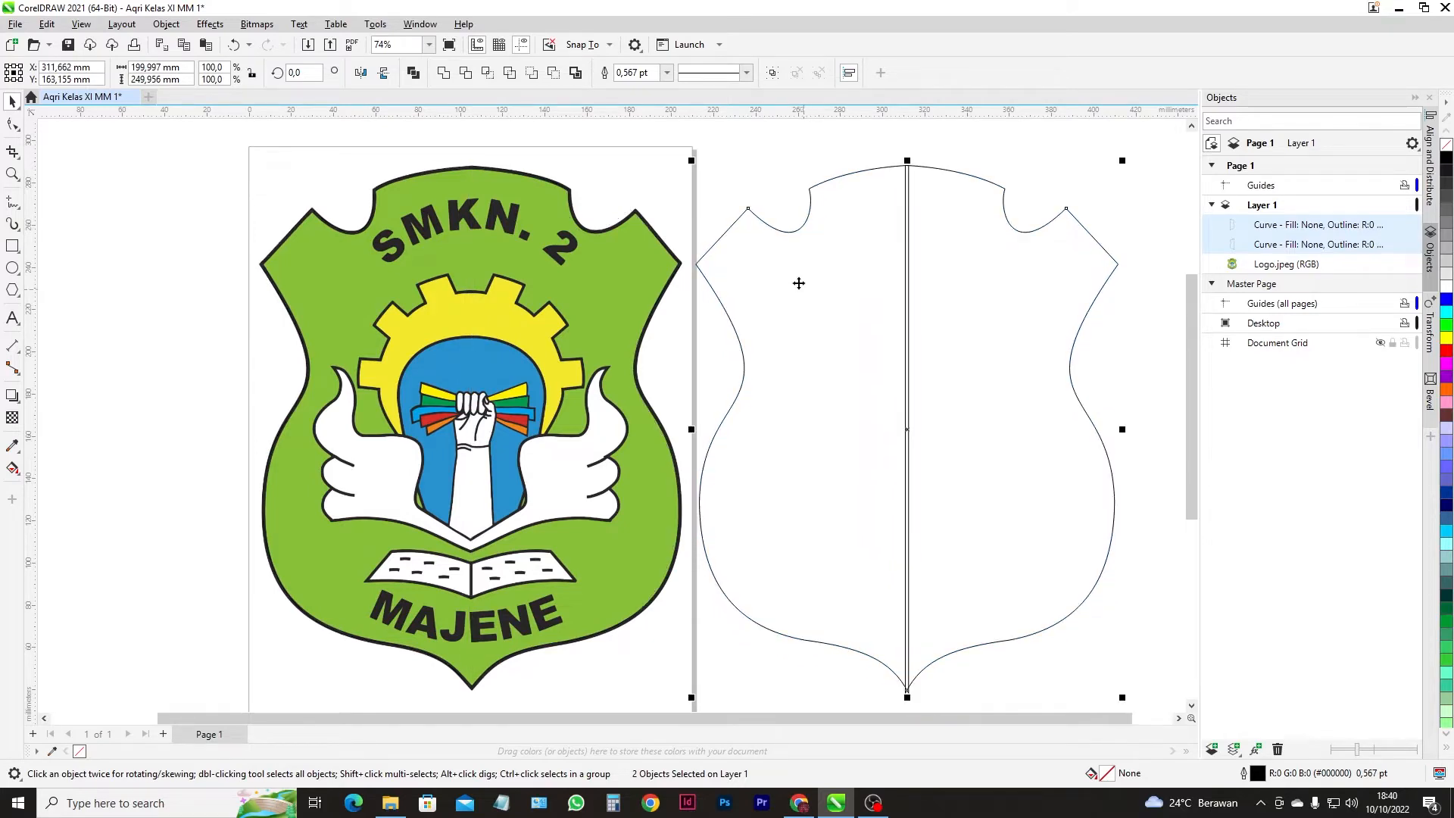
left_click(838, 230)
left_click(948, 319)
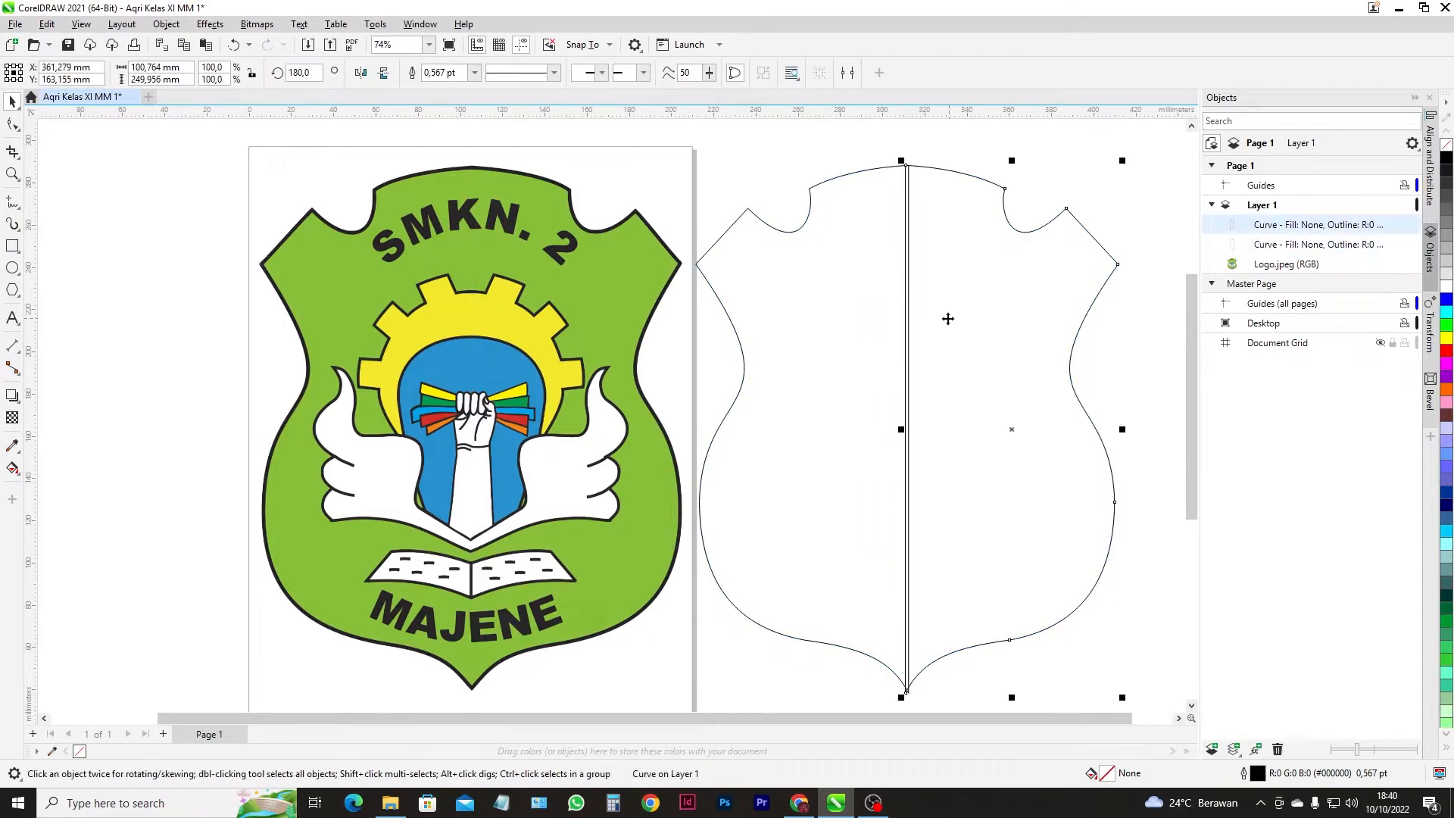
scroll(962, 461, "up", 5)
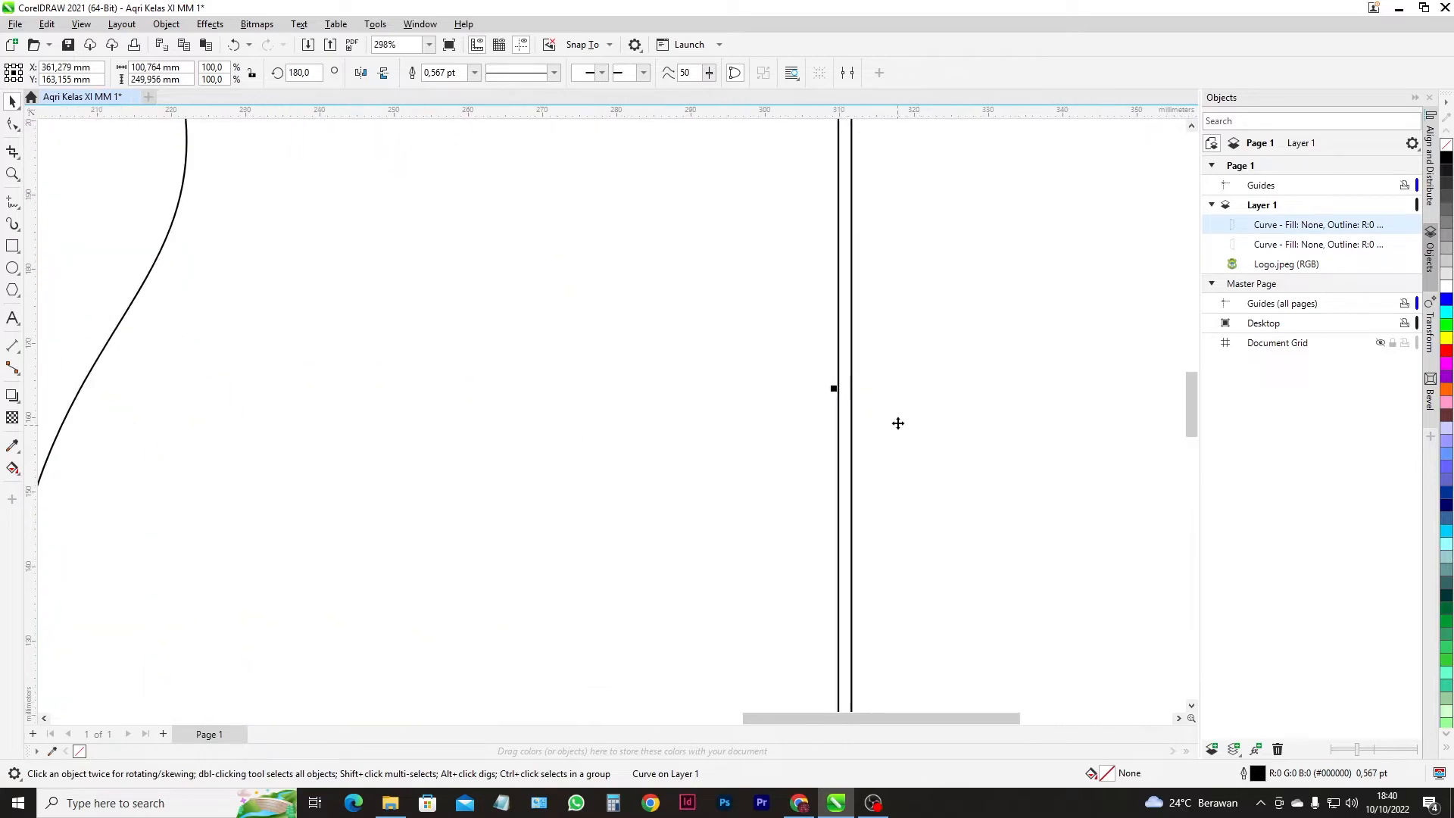
left_click_drag(894, 403, 905, 403)
scroll(905, 403, "down", 6)
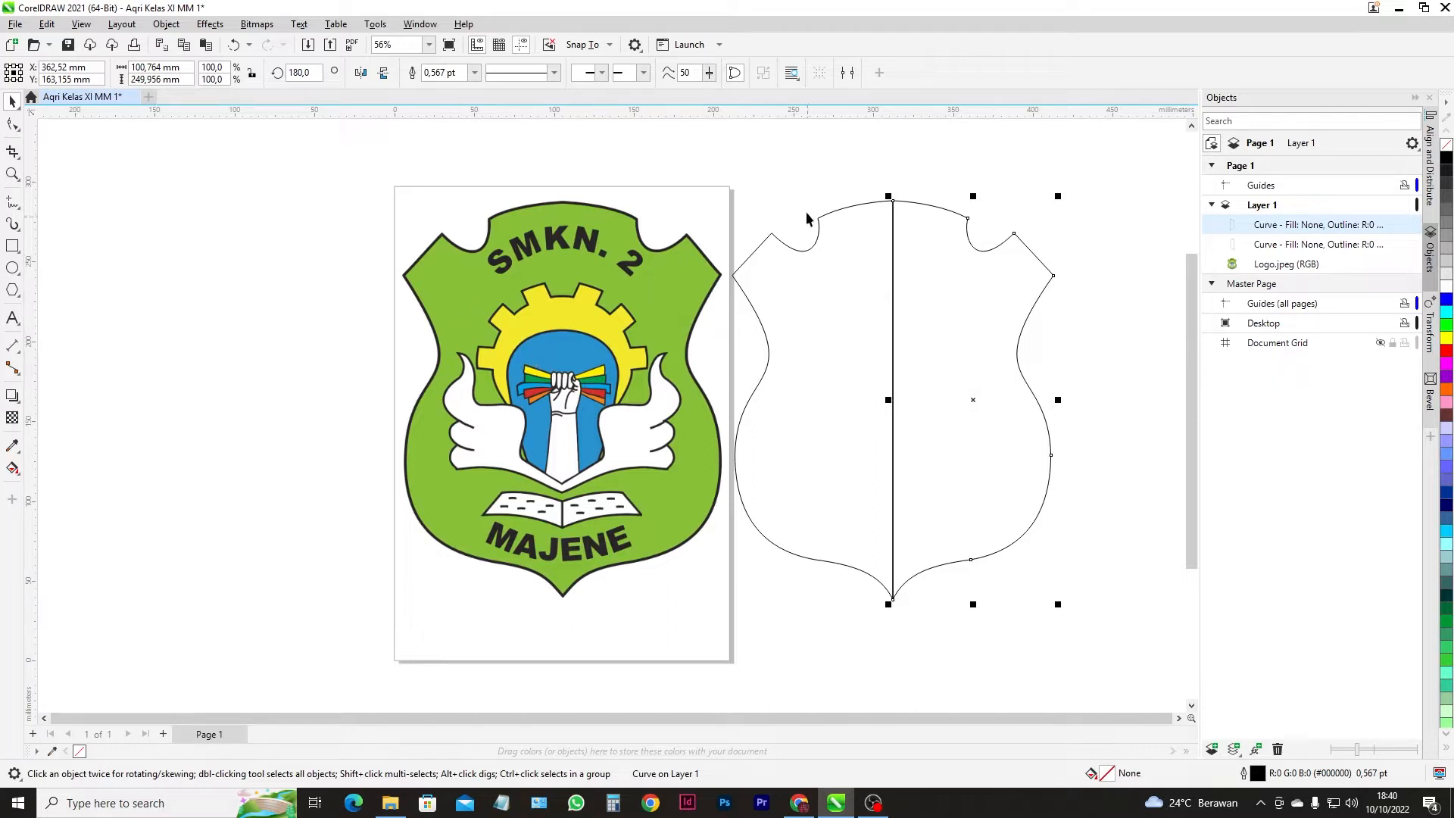
- Select both shield halves and weld them into a single outline
left_click(992, 289)
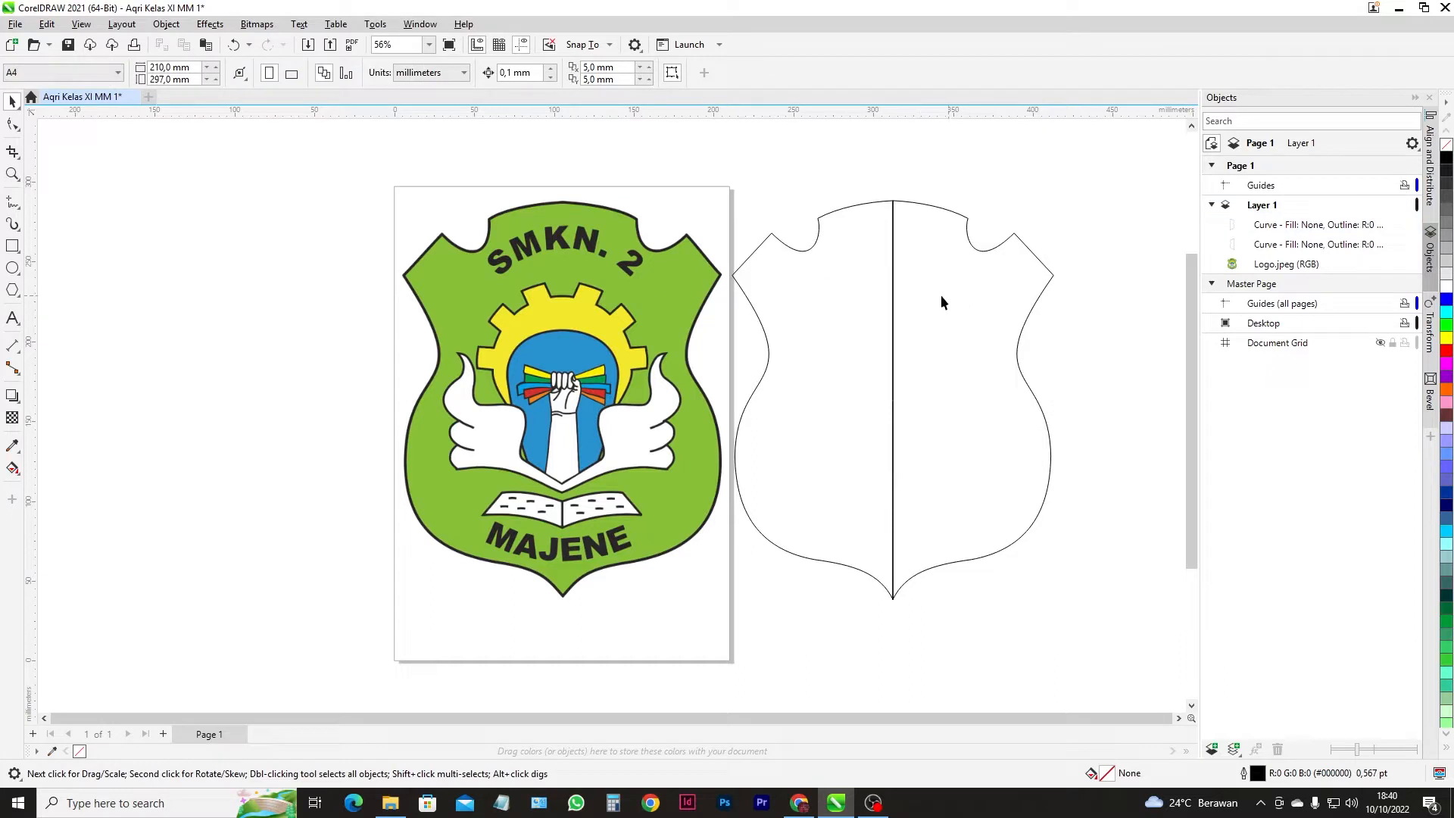
left_click(876, 294)
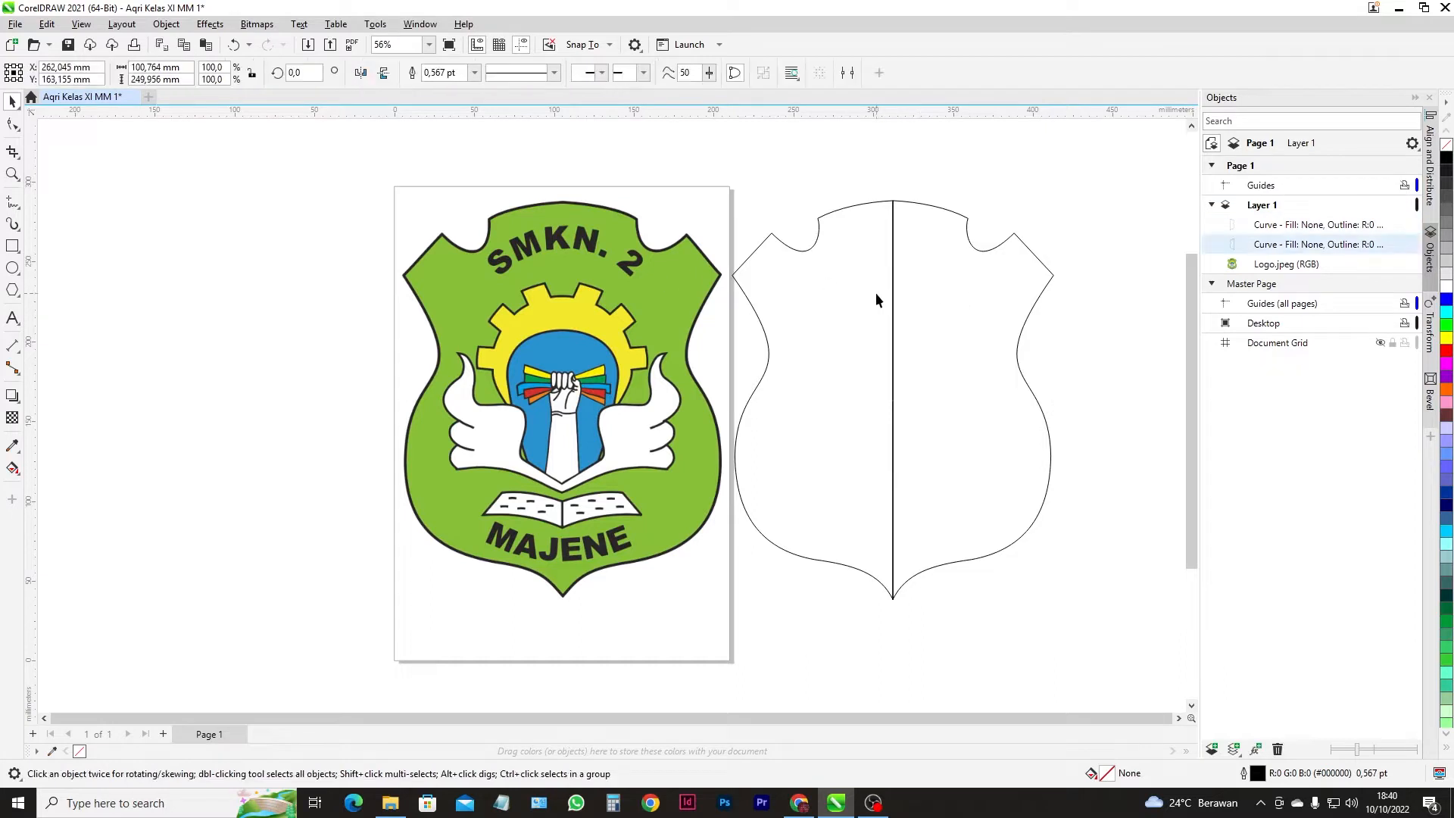
left_click(986, 259, "shift")
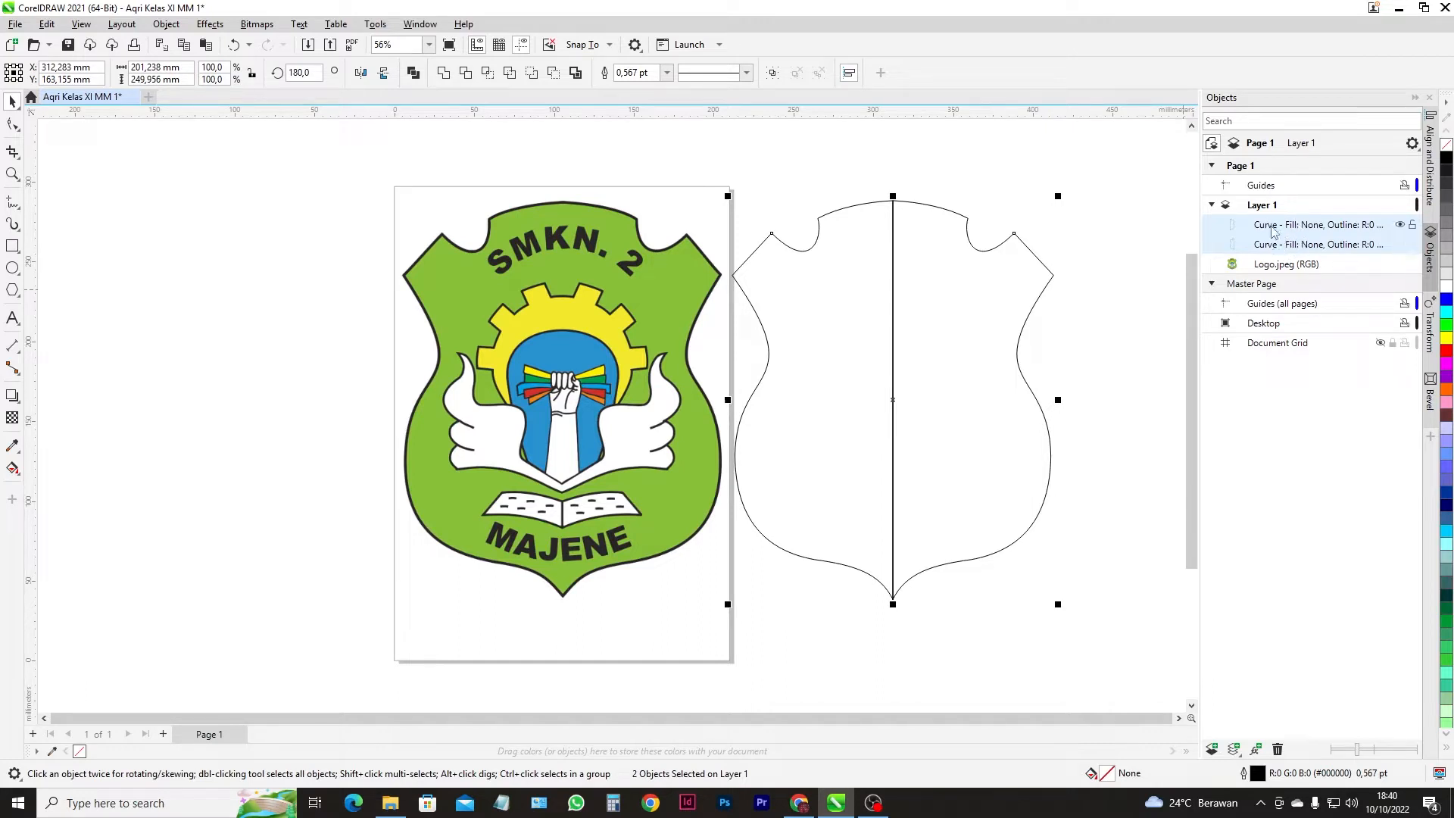
left_click(444, 73)
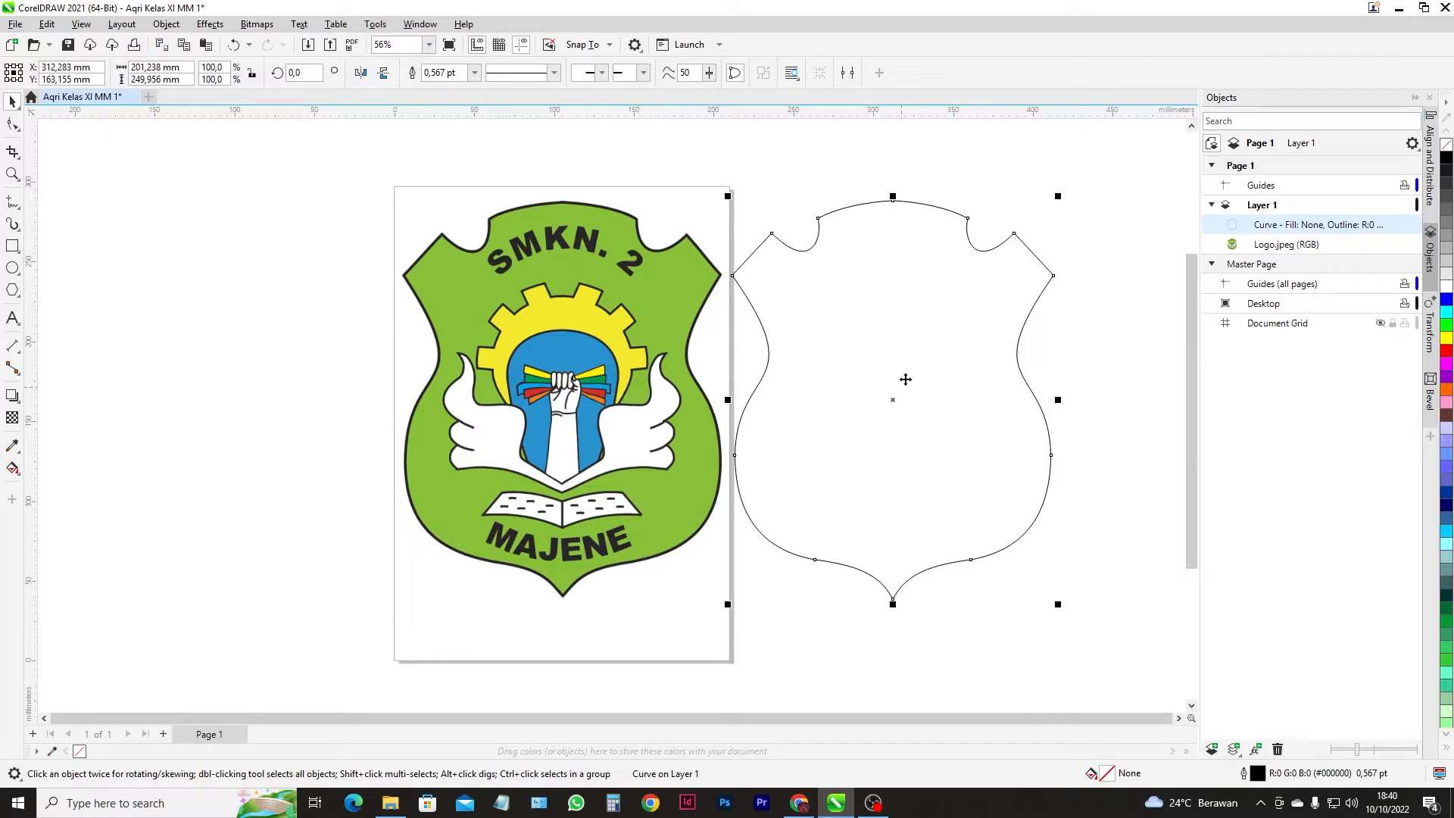
- Delete the two lowest spike nodes at the bottom tip of the welded shield outline
left_click(928, 186)
left_click(897, 200)
scroll(883, 621, "up", 8)
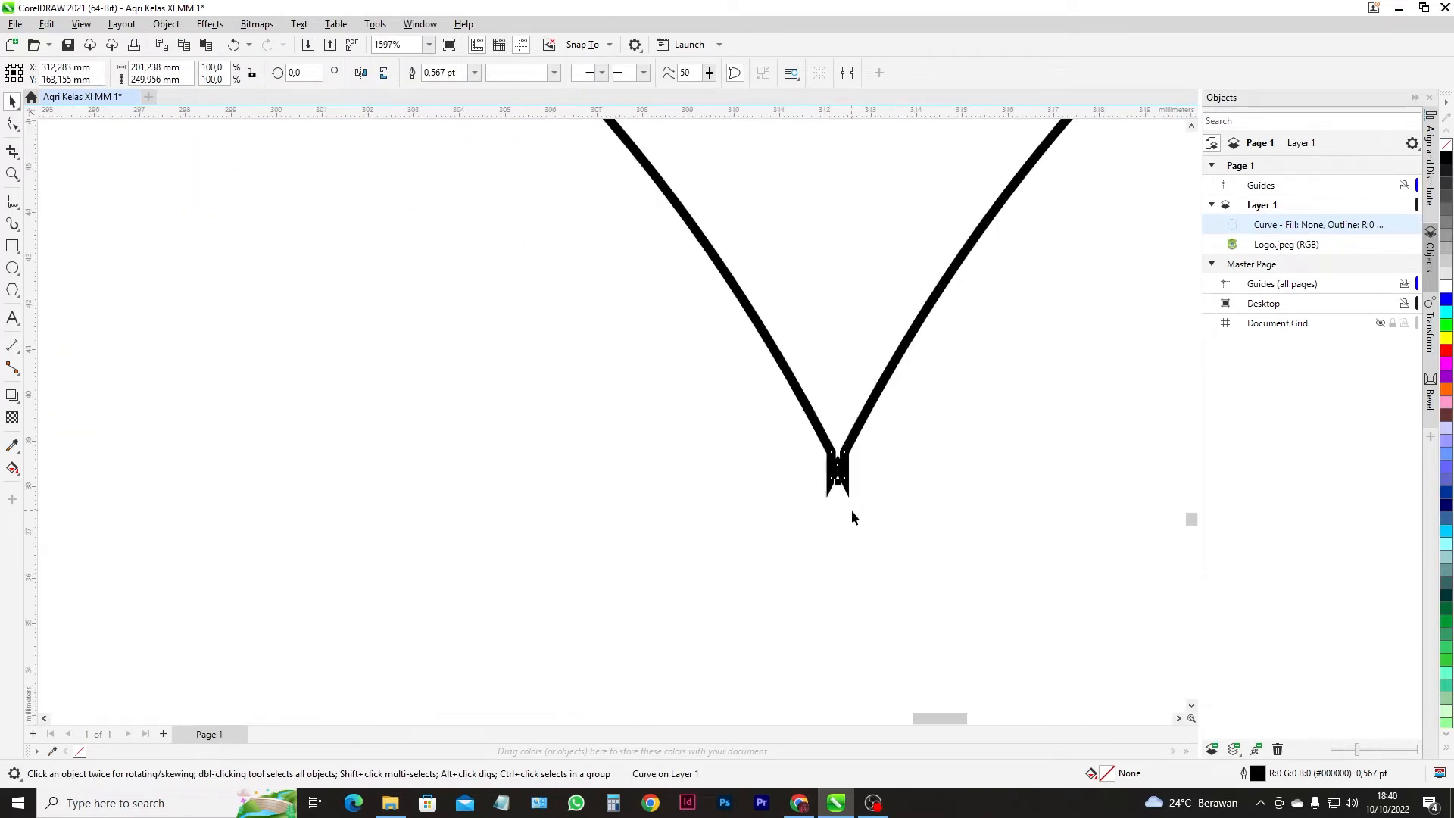
scroll(852, 518, "up", 2)
left_click(13, 125)
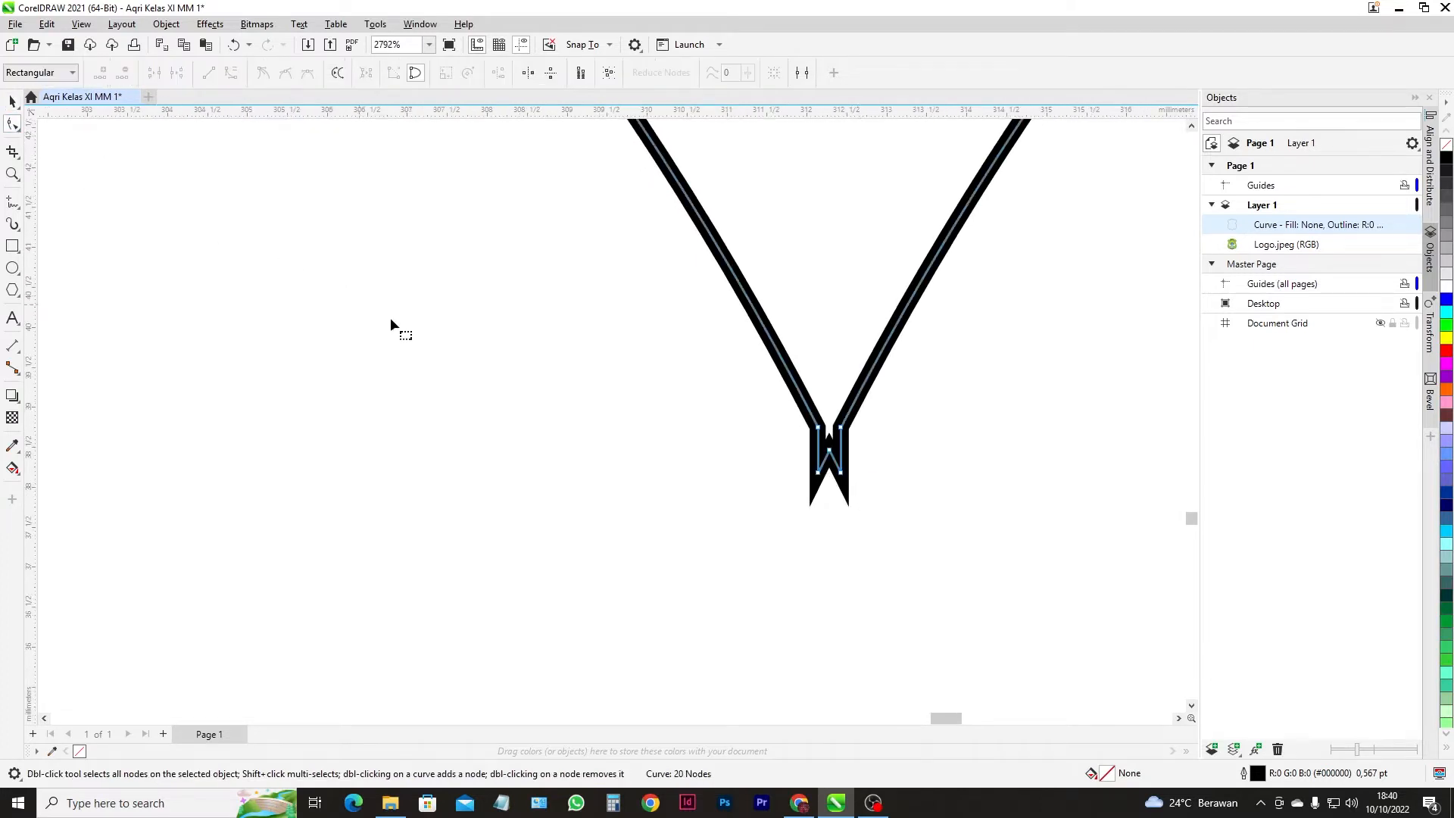
left_click(818, 473)
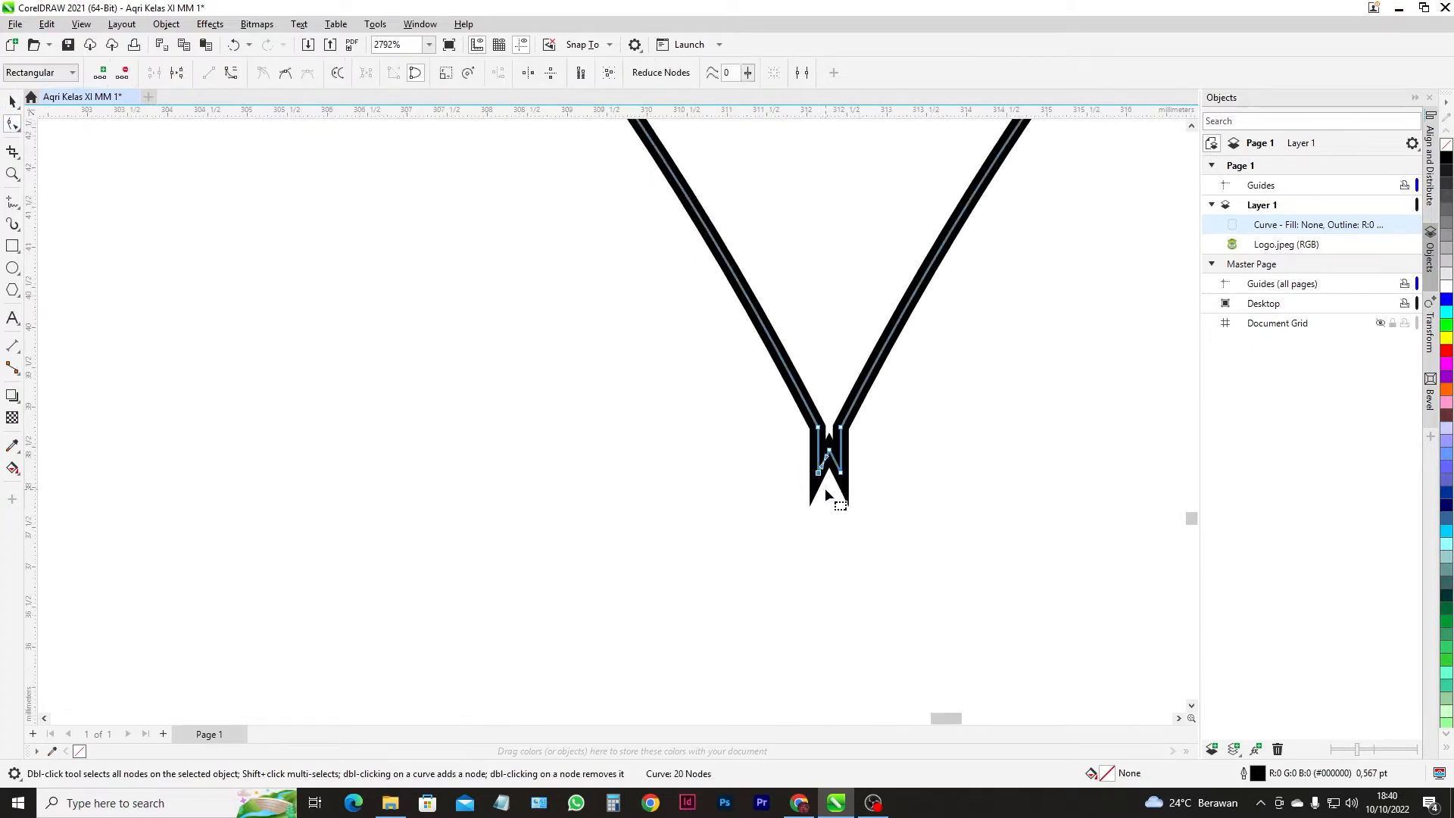
key("Delete")
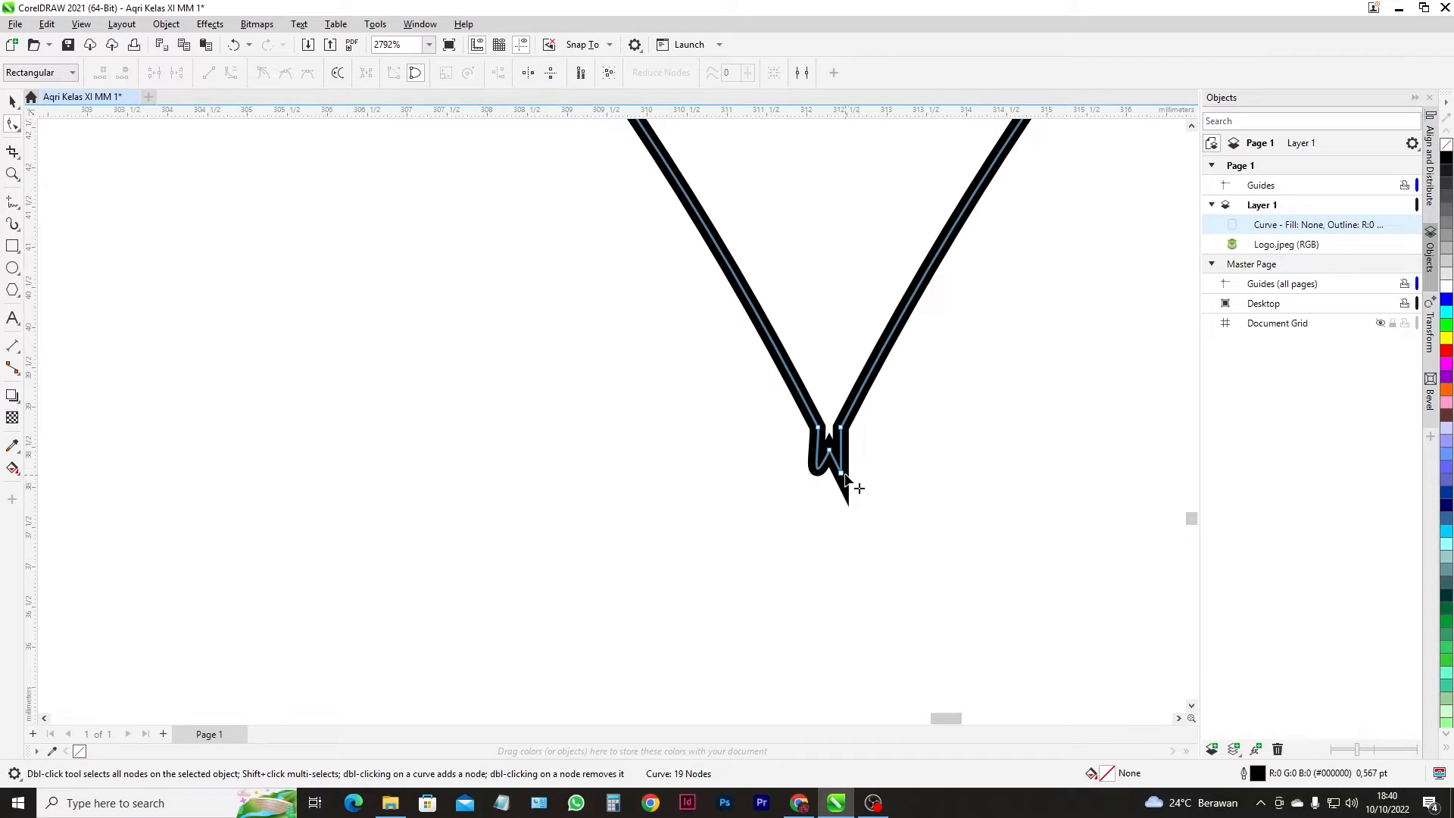
left_click_drag(865, 532, 828, 459)
key("Delete")
- Convert the short curved segments on both sides of the bottom tip's centre node to straight lines
left_click(830, 450)
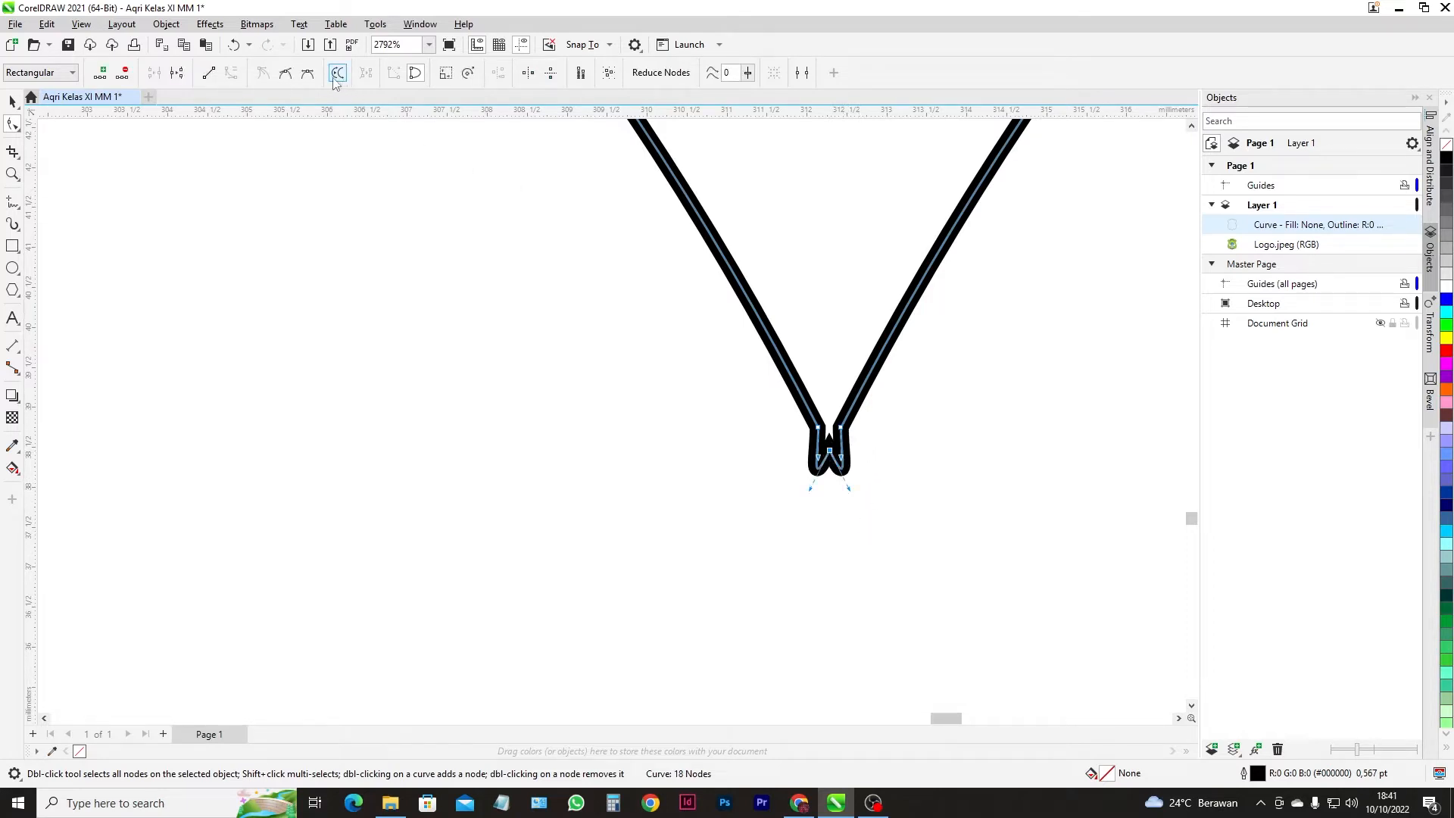
left_click(208, 72)
left_click_drag(841, 429, 841, 429)
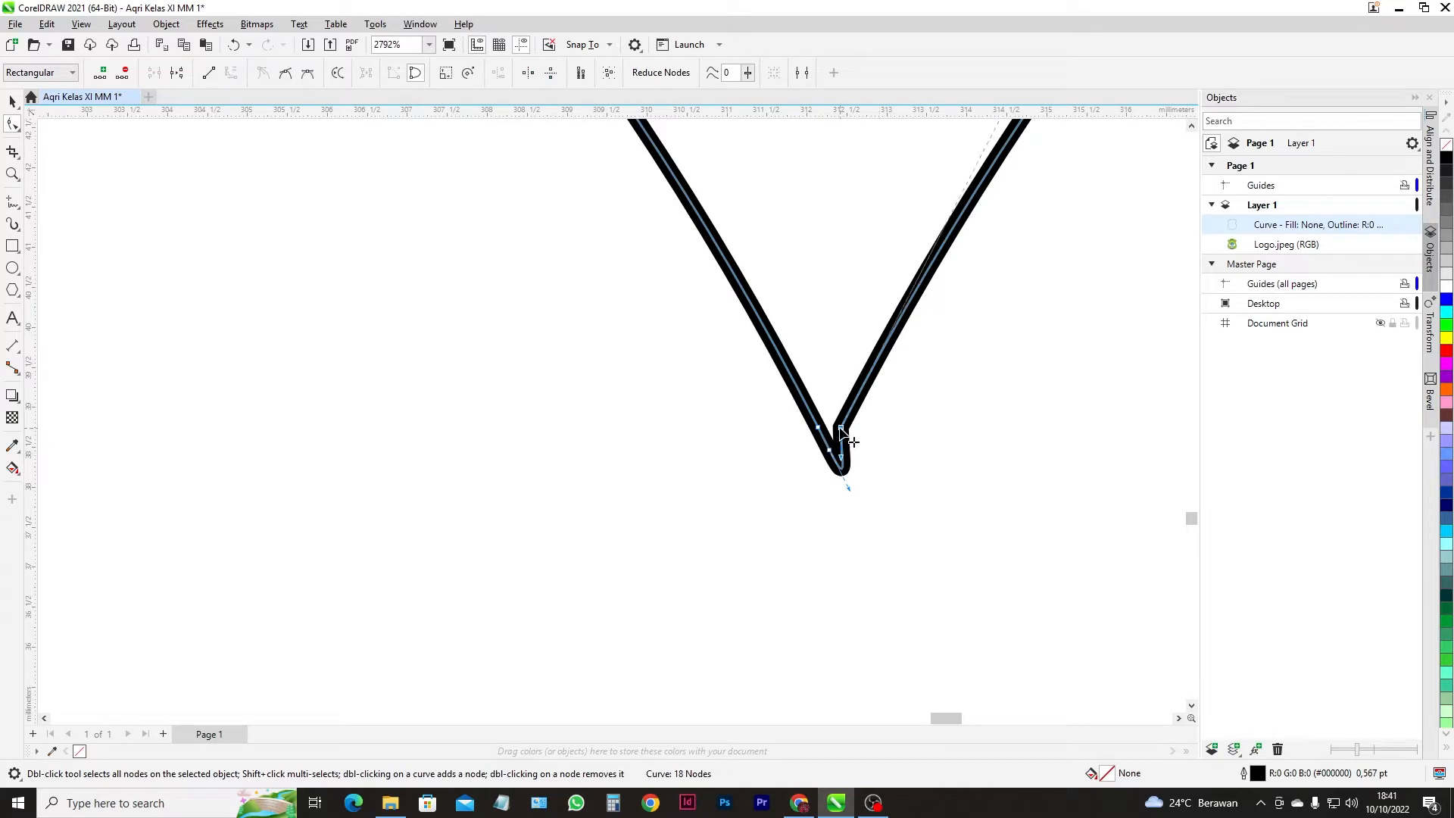
left_click(210, 72)
- Try deleting the stray nodes on both sides of the centre node at the shield outline's top joint, and undo the deletions
scroll(848, 489, "down", 2)
scroll(847, 480, "down", 10)
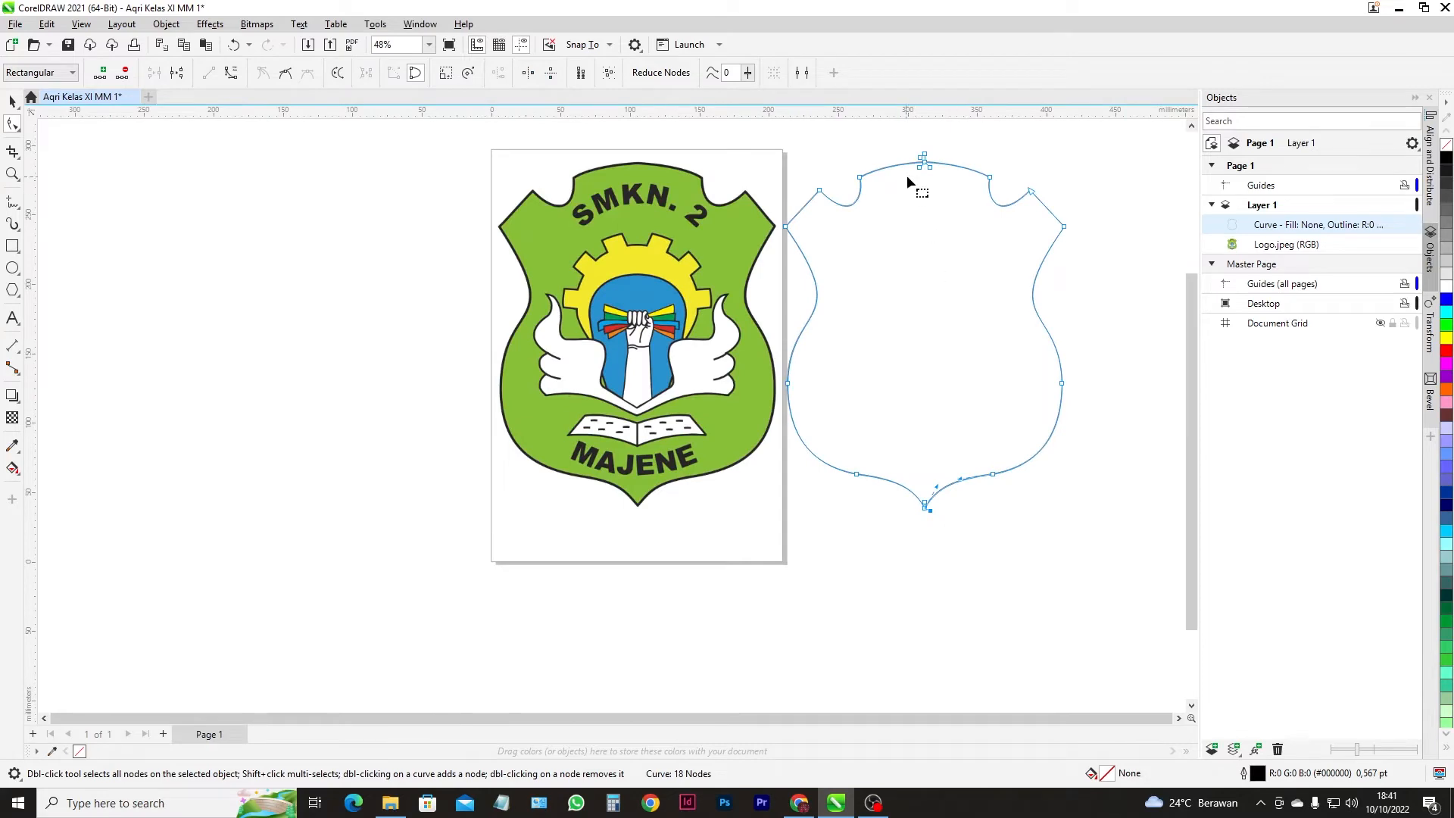
scroll(973, 156, "up", 1)
scroll(898, 194, "up", 10)
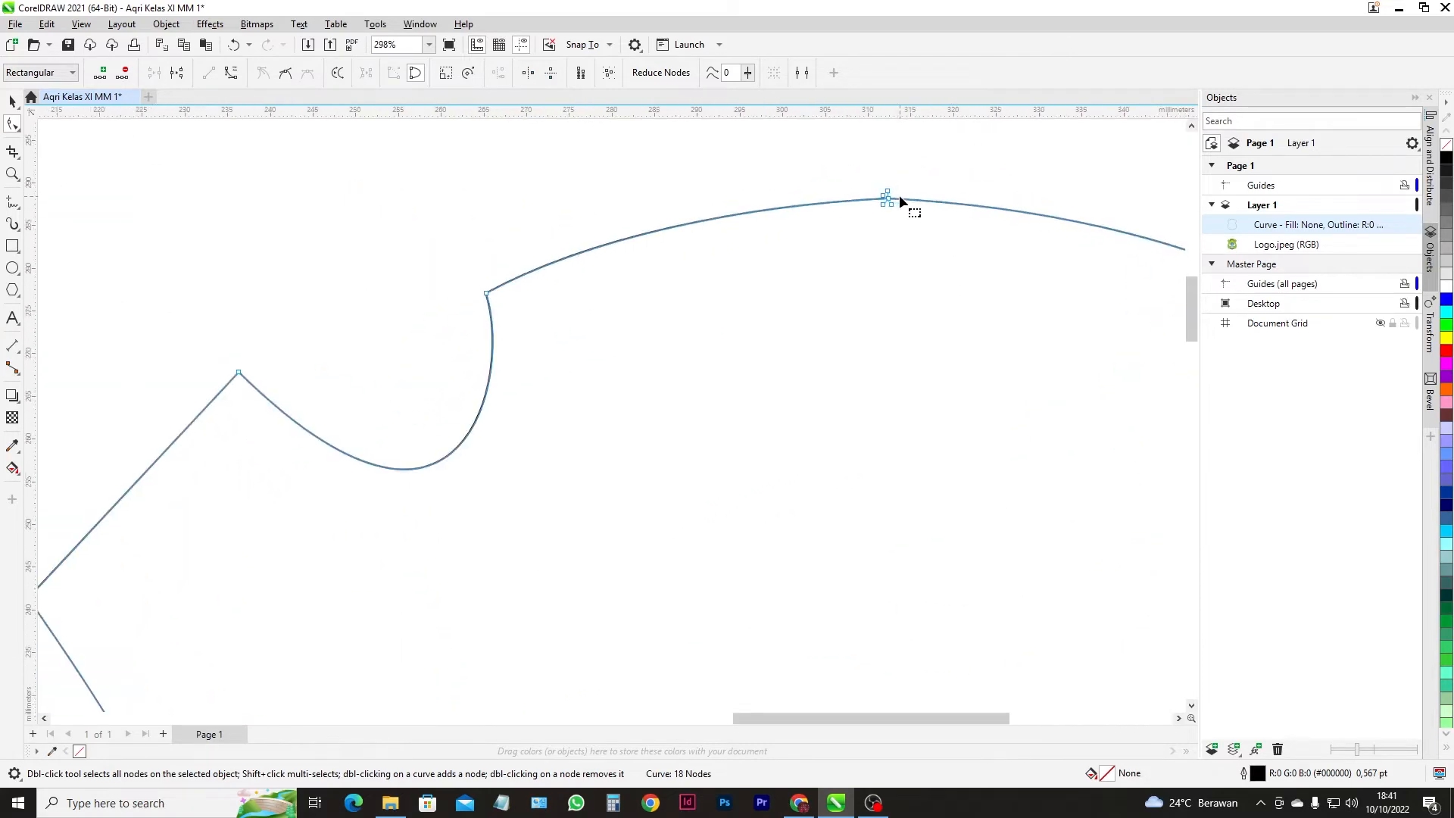
scroll(904, 242, "up", 2)
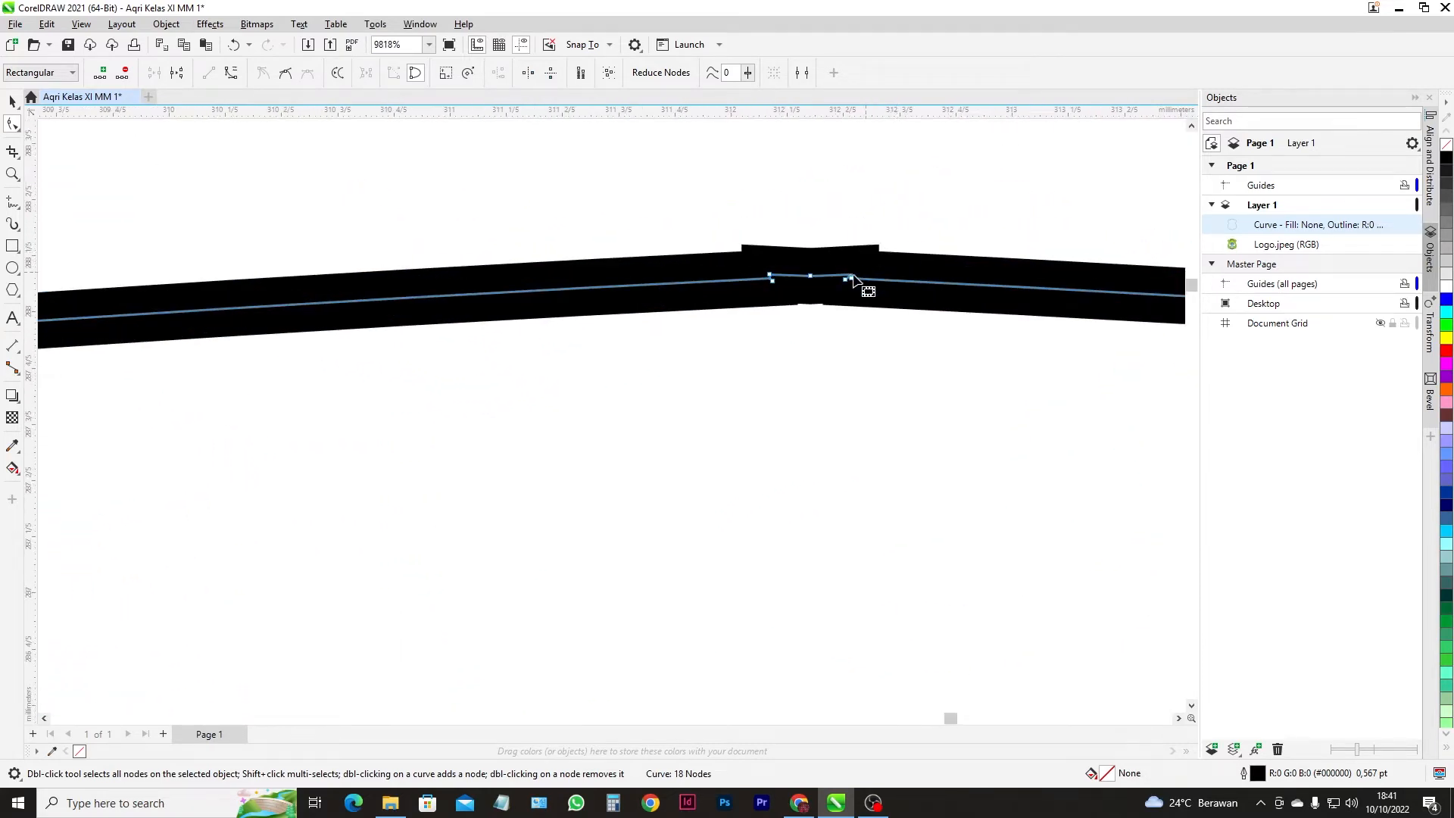
left_click(770, 277)
left_click_drag(727, 220, 807, 317)
key("Delete")
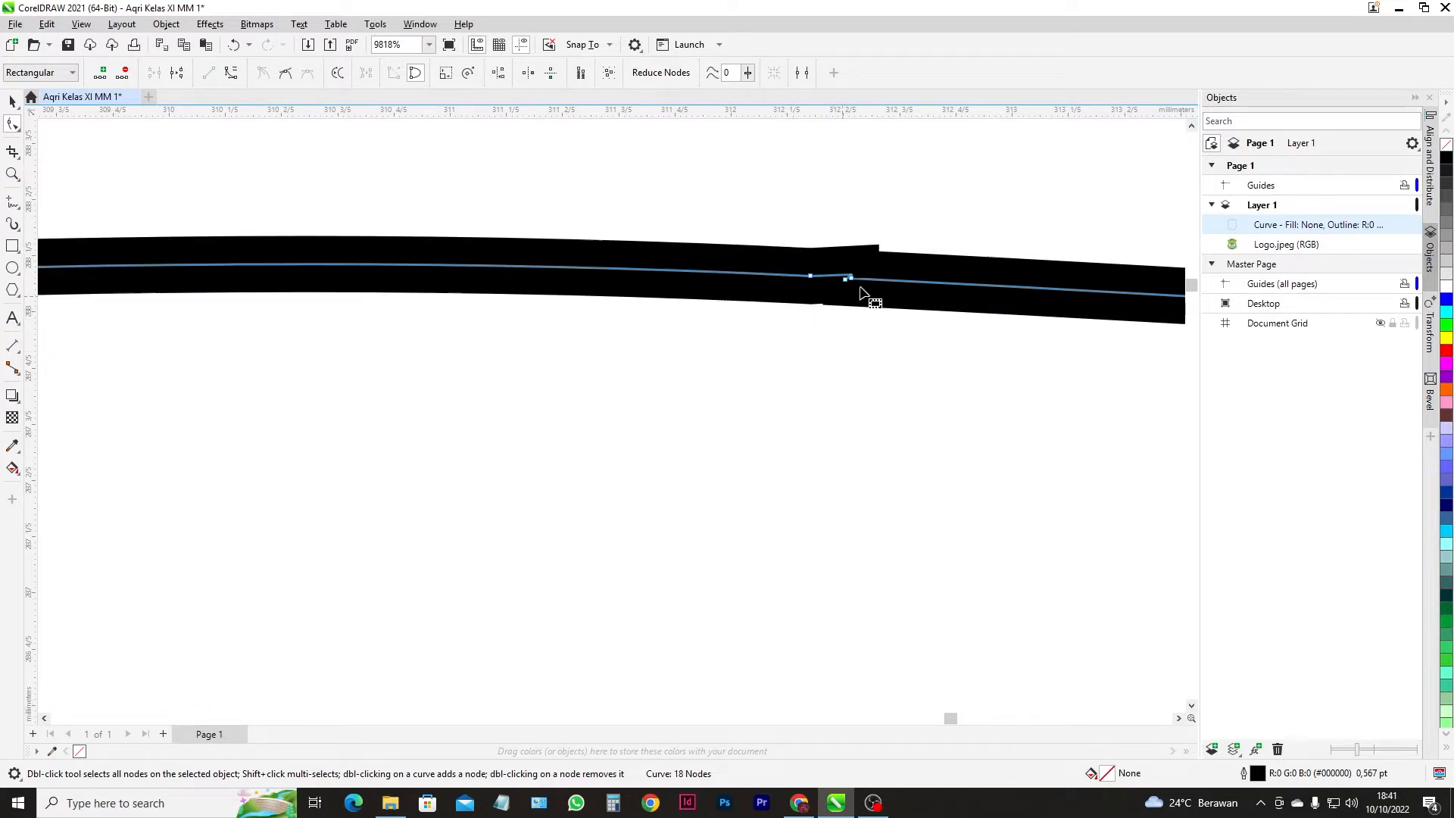
left_click_drag(904, 228, 838, 319)
key("Delete")
scroll(864, 353, "down", 1)
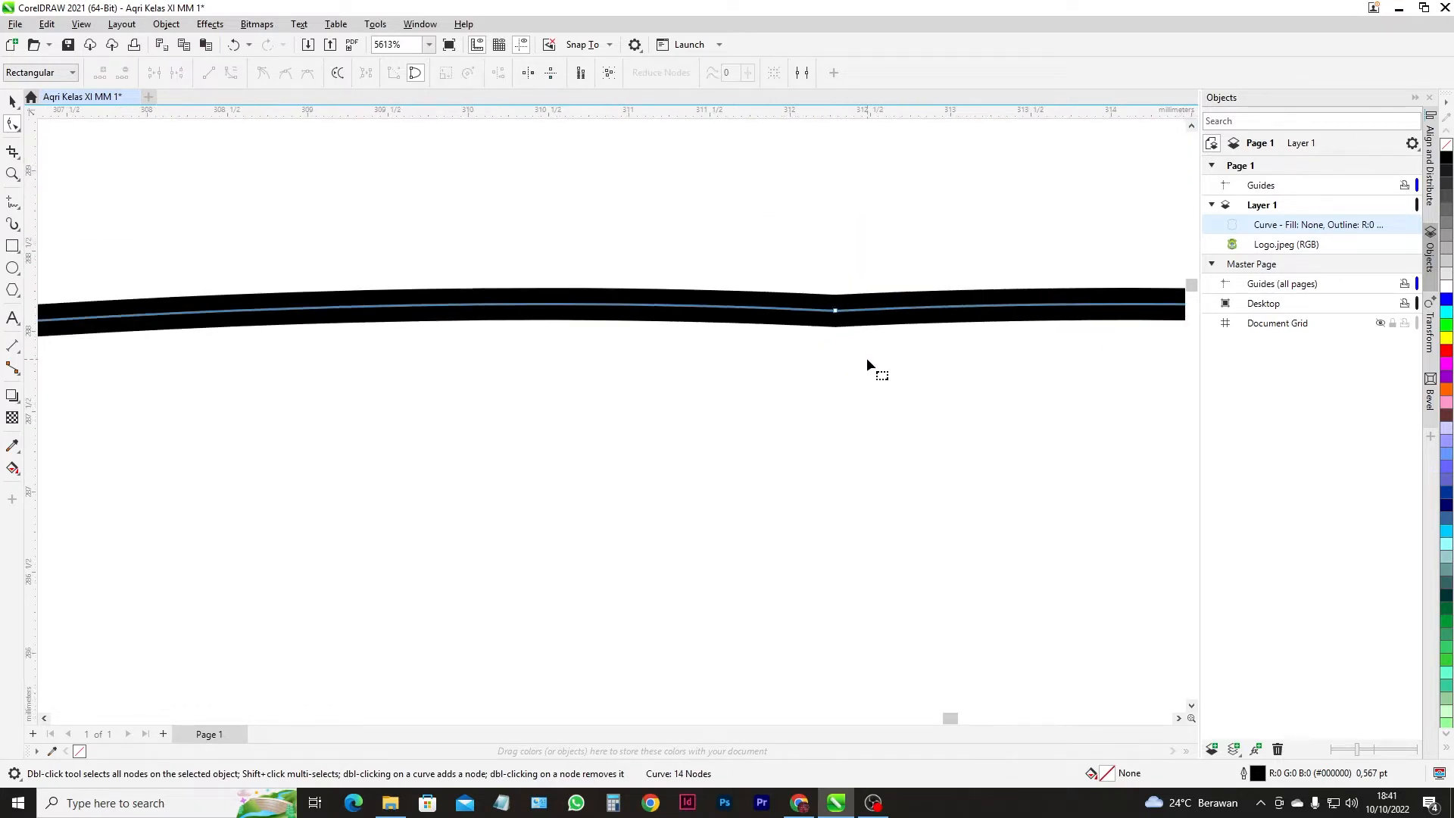
key("ctrl+z")
key("ctrl+z")
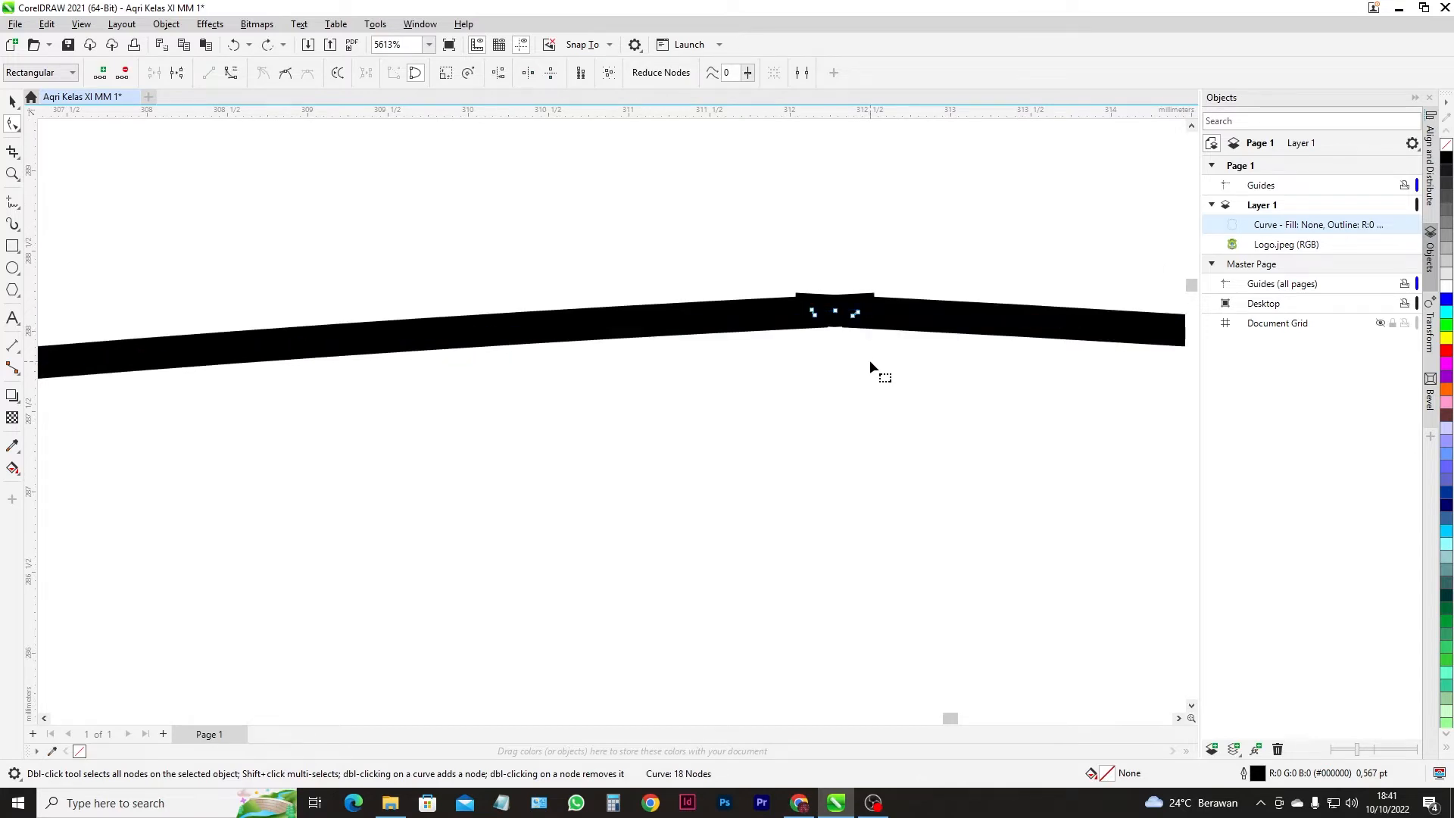
- Raise the centre node at the shield outline's top joint slightly and delete the stray nodes on both sides of it
scroll(831, 328, "up", 1)
left_click_drag(835, 318, 837, 301)
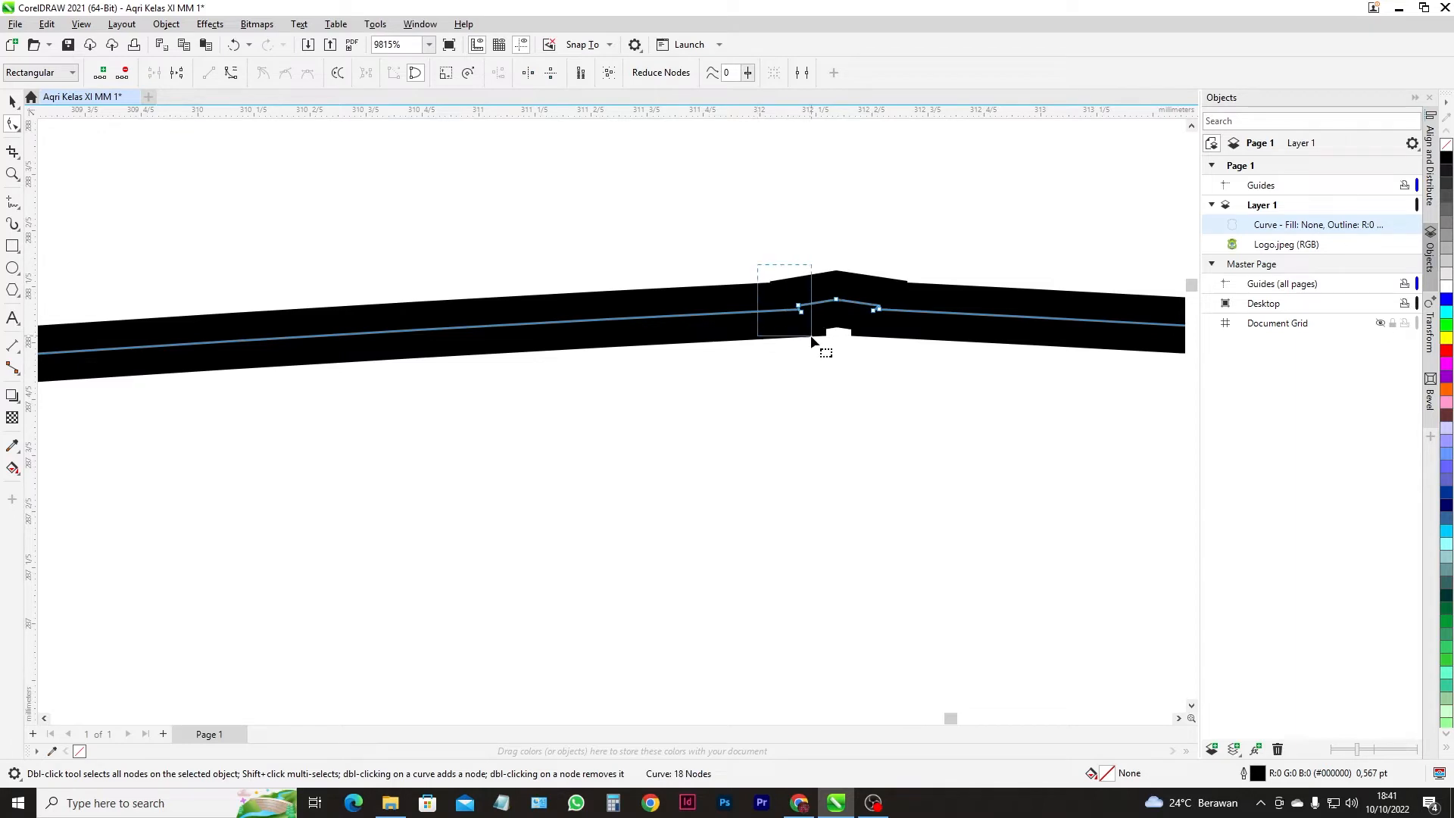
key("Delete")
left_click_drag(927, 281, 871, 347)
key("Delete")
scroll(871, 394, "down", 8)
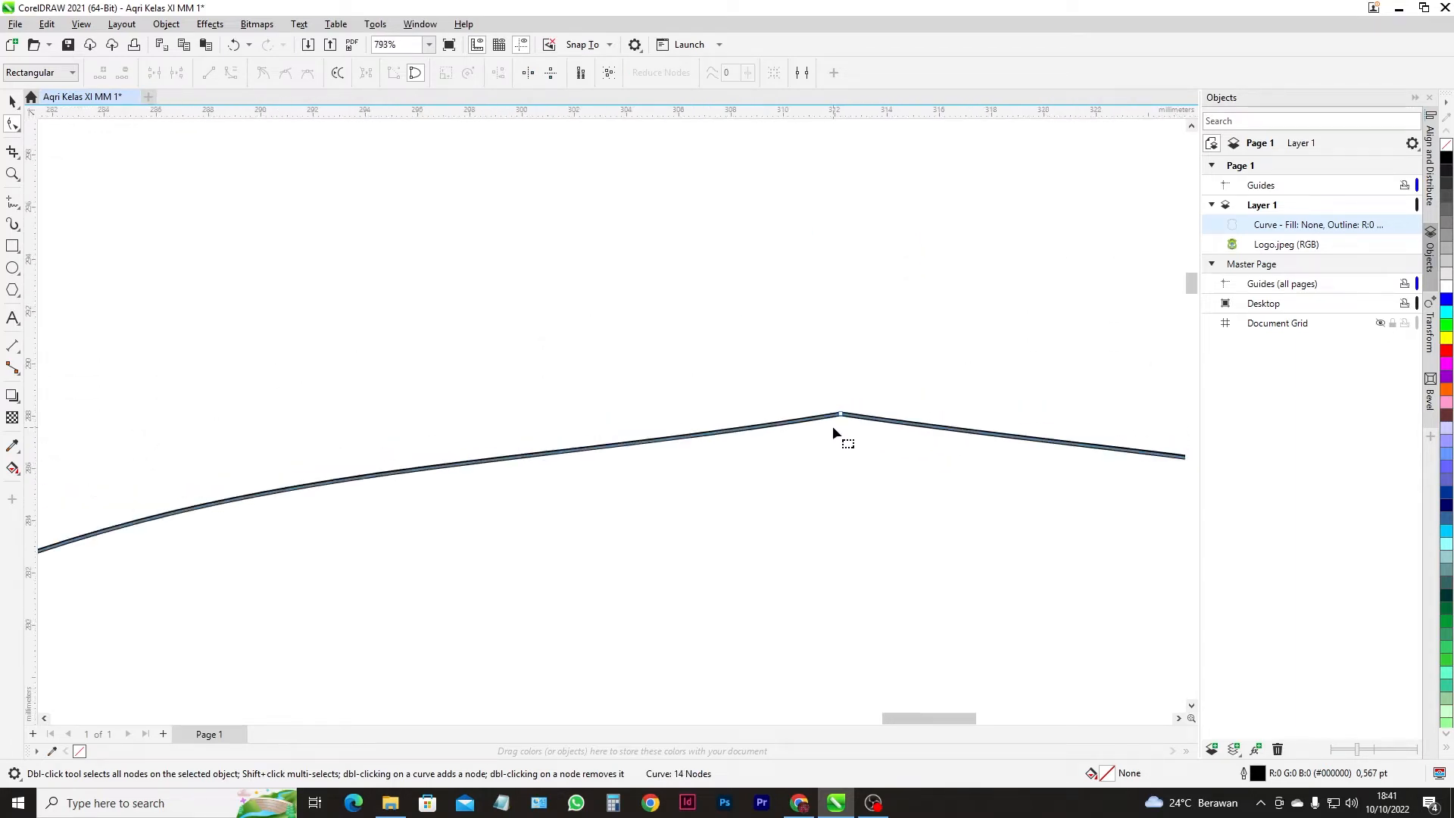
scroll(834, 437, "down", 5)
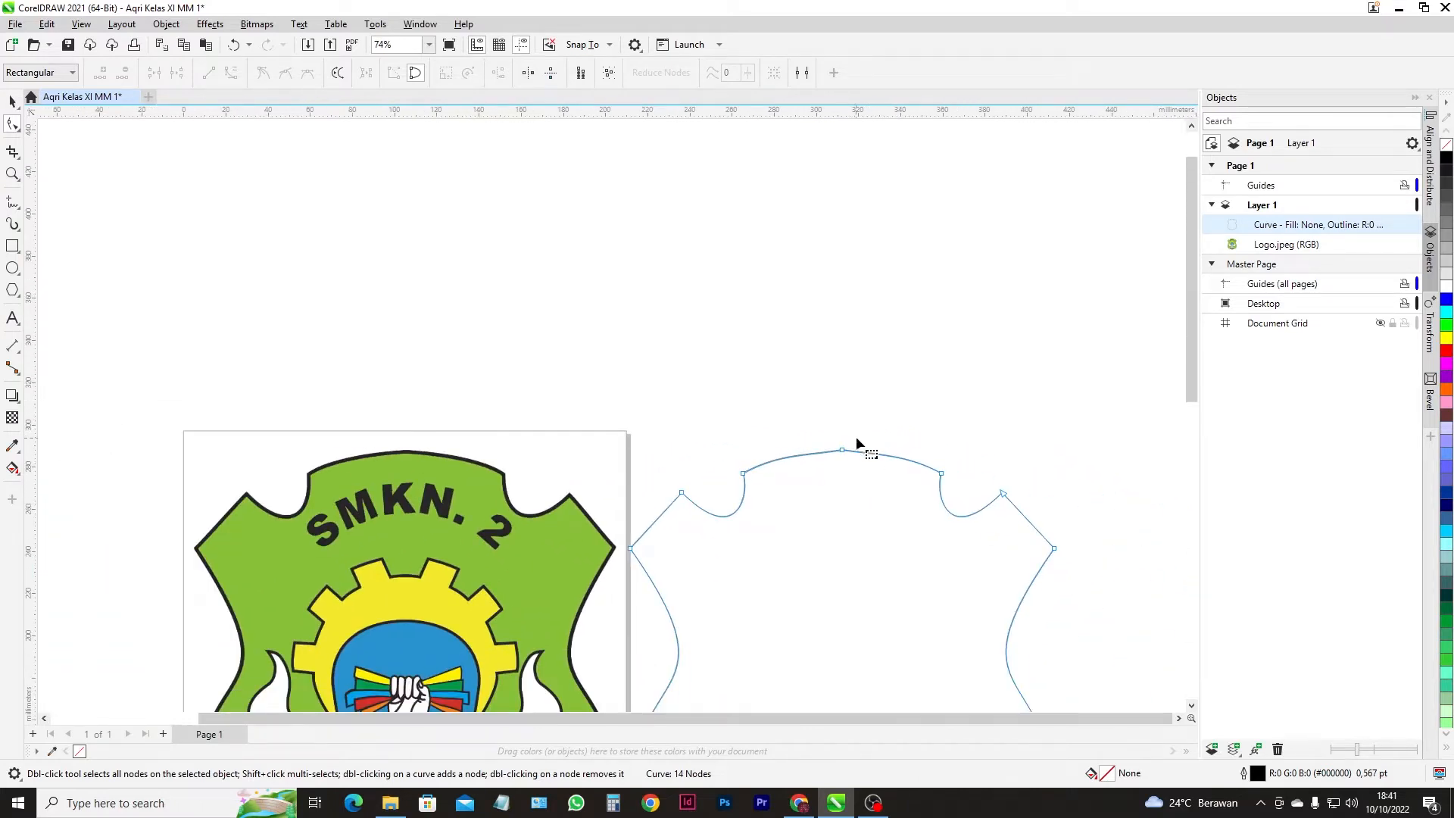
left_click(843, 450)
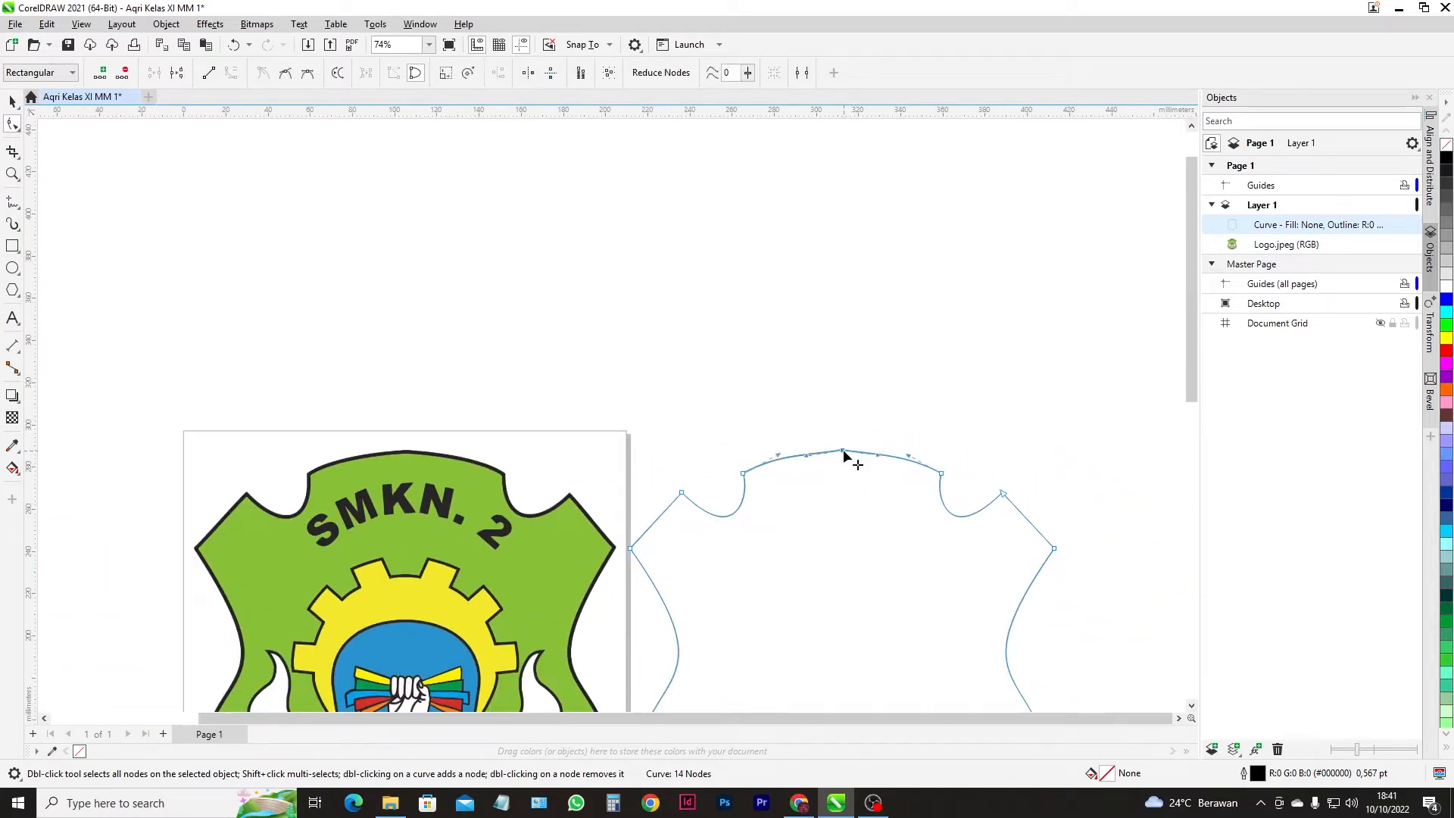
left_click_drag(1188, 388, 1210, 473)
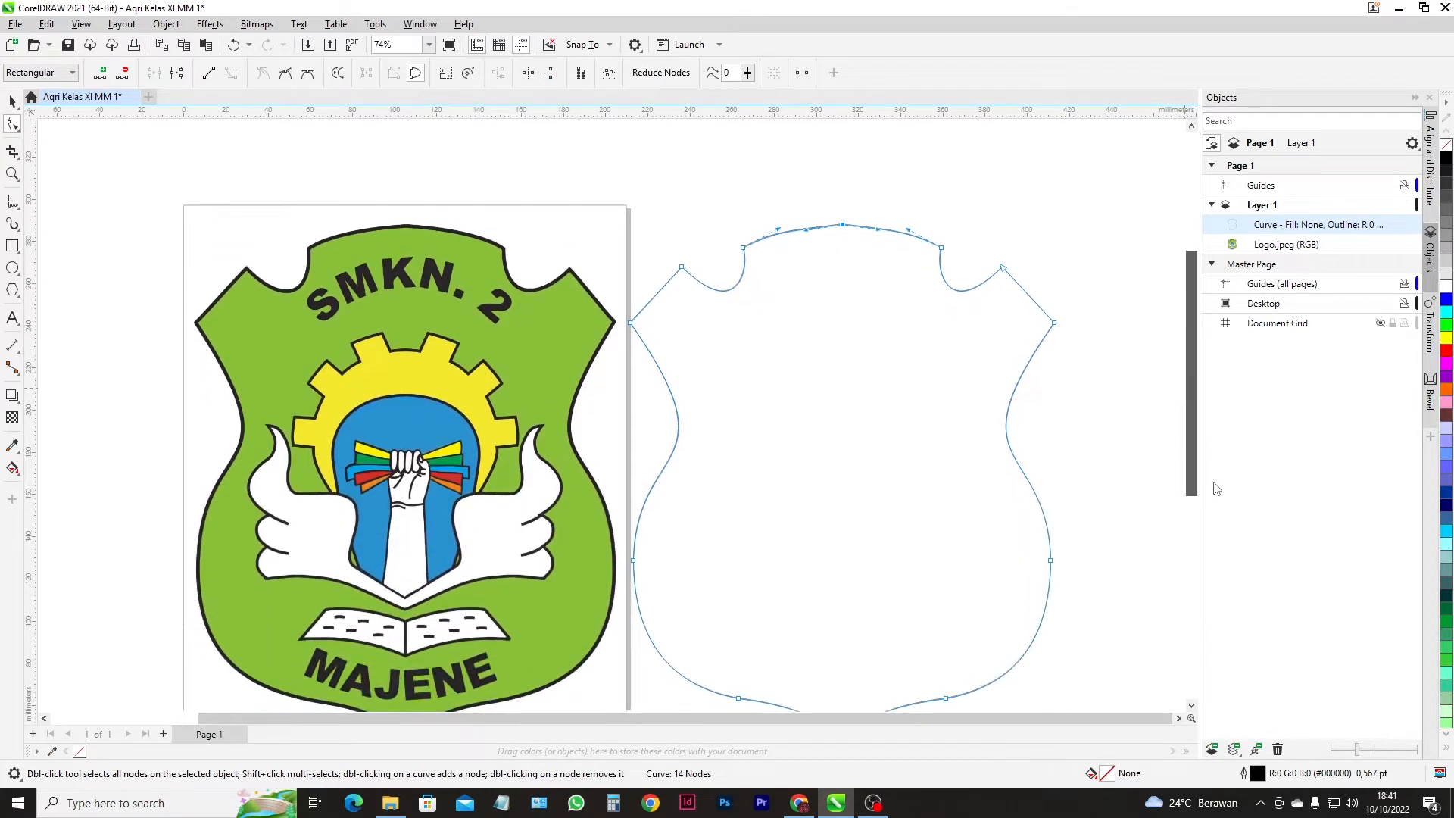
left_click(13, 101)
left_click(439, 200)
left_click(924, 348)
left_click_drag(1193, 485, 1200, 513)
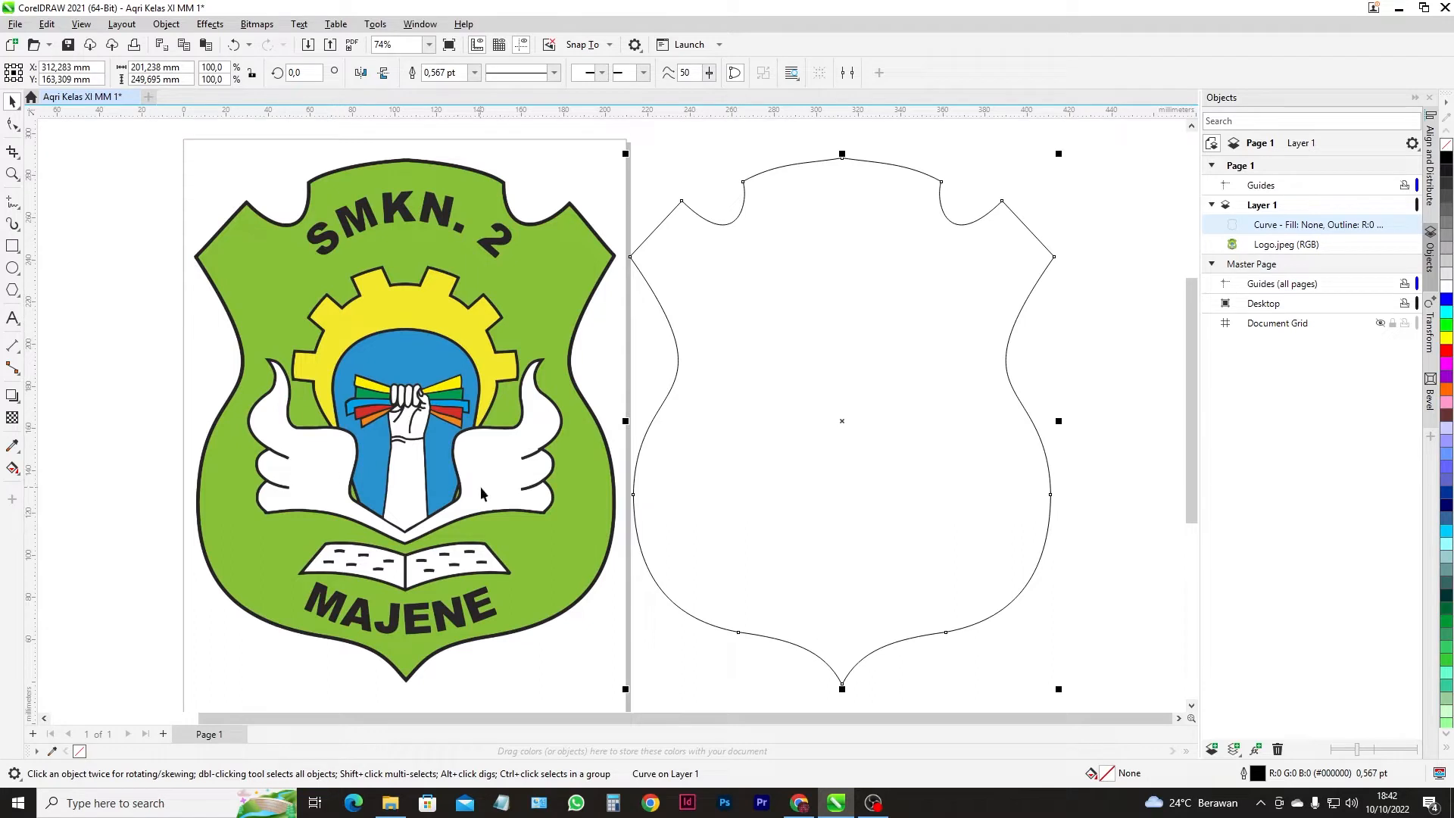
left_click(604, 199)
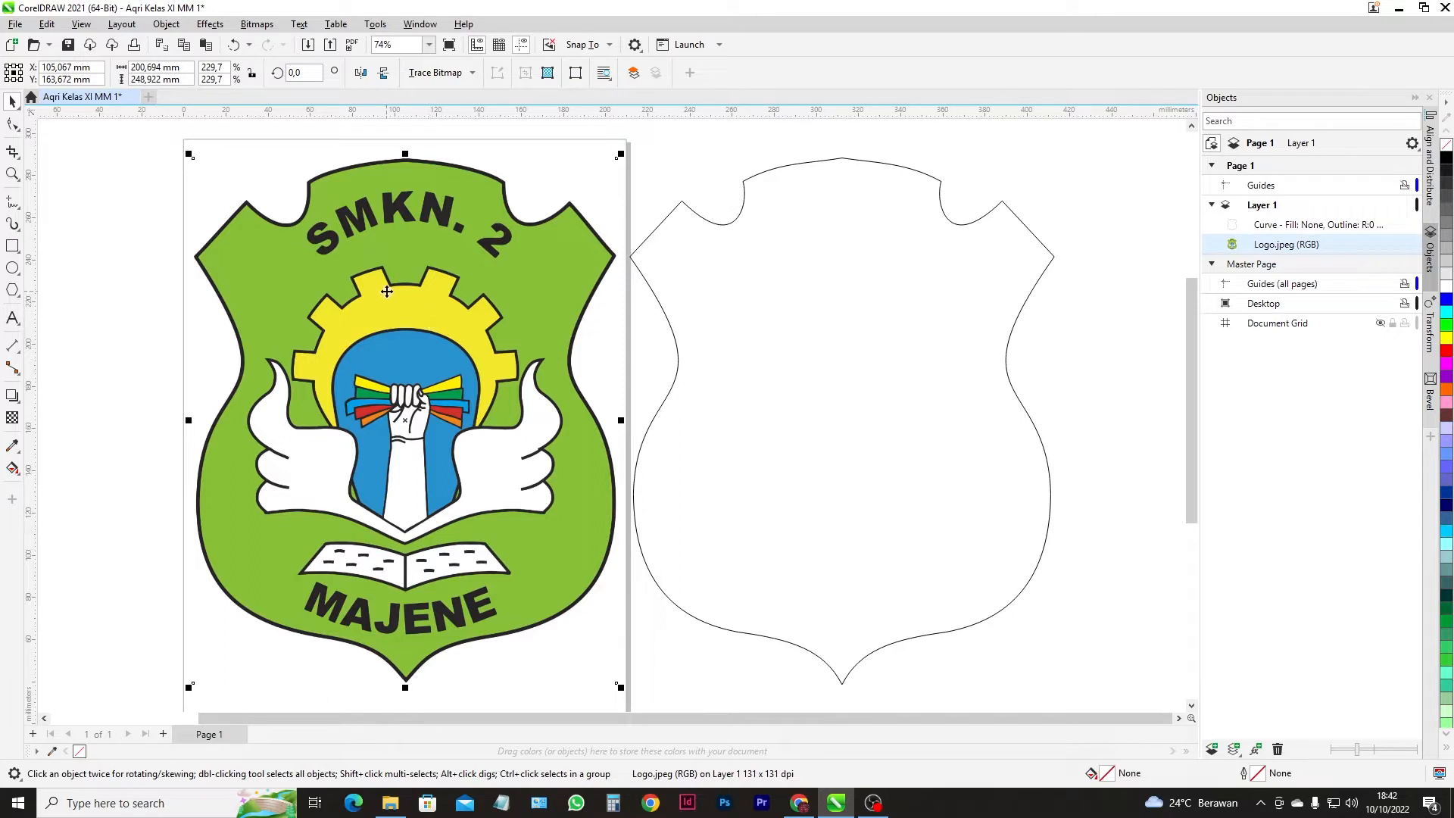
- Draw an ellipse over the logo's yellow gear ring and stretch it to about 86 × 80 mm
left_click(13, 268)
left_click_drag(339, 309, 496, 456)
left_click(13, 102)
left_click_drag(335, 381, 306, 381)
left_click_drag(403, 302, 407, 279)
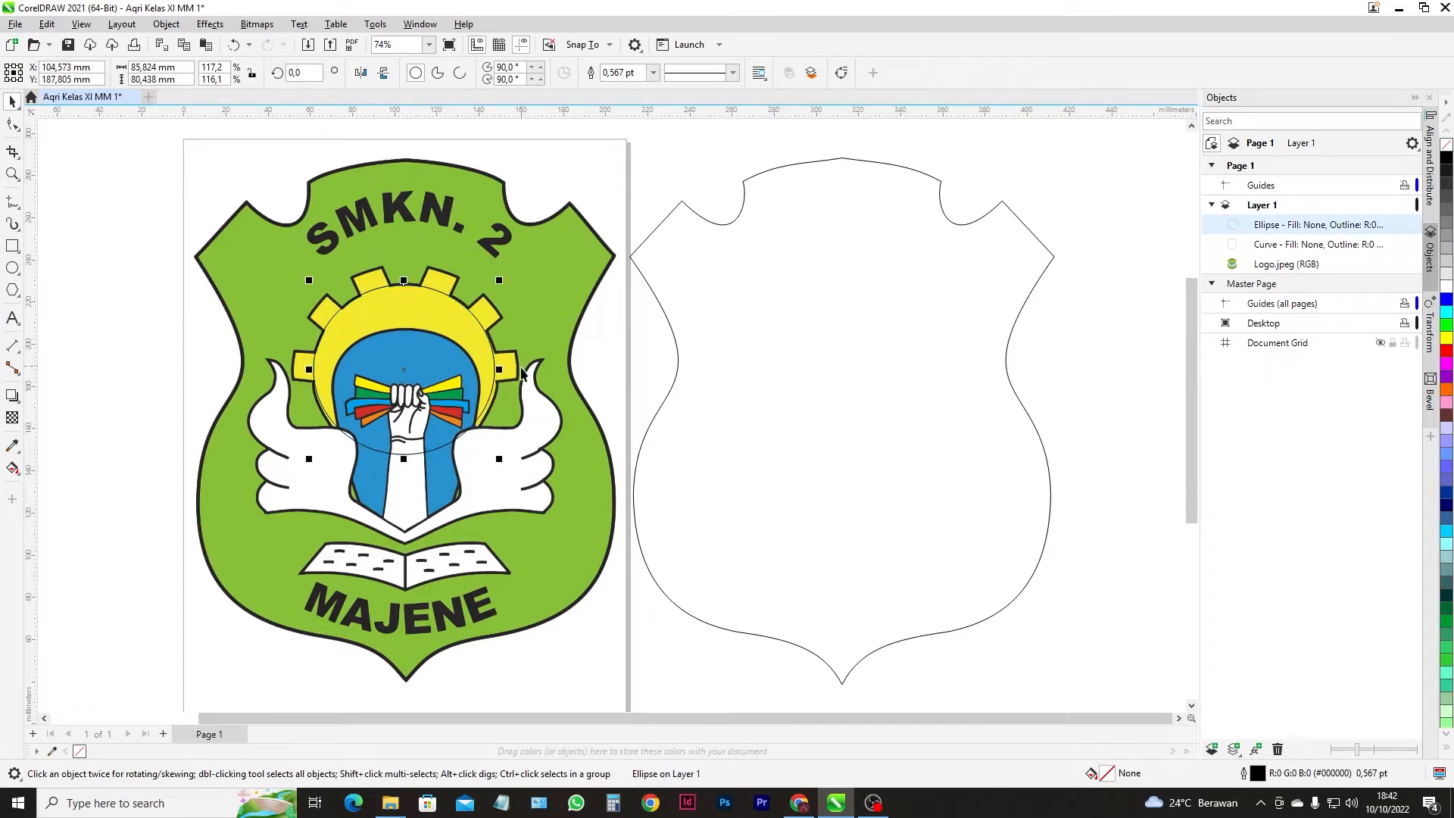
- Fit the ellipse to the base circle of the gear teeth by enlarging it to about 88 × 83 mm
left_click_drag(502, 462, 503, 464)
scroll(484, 265, "up", 4)
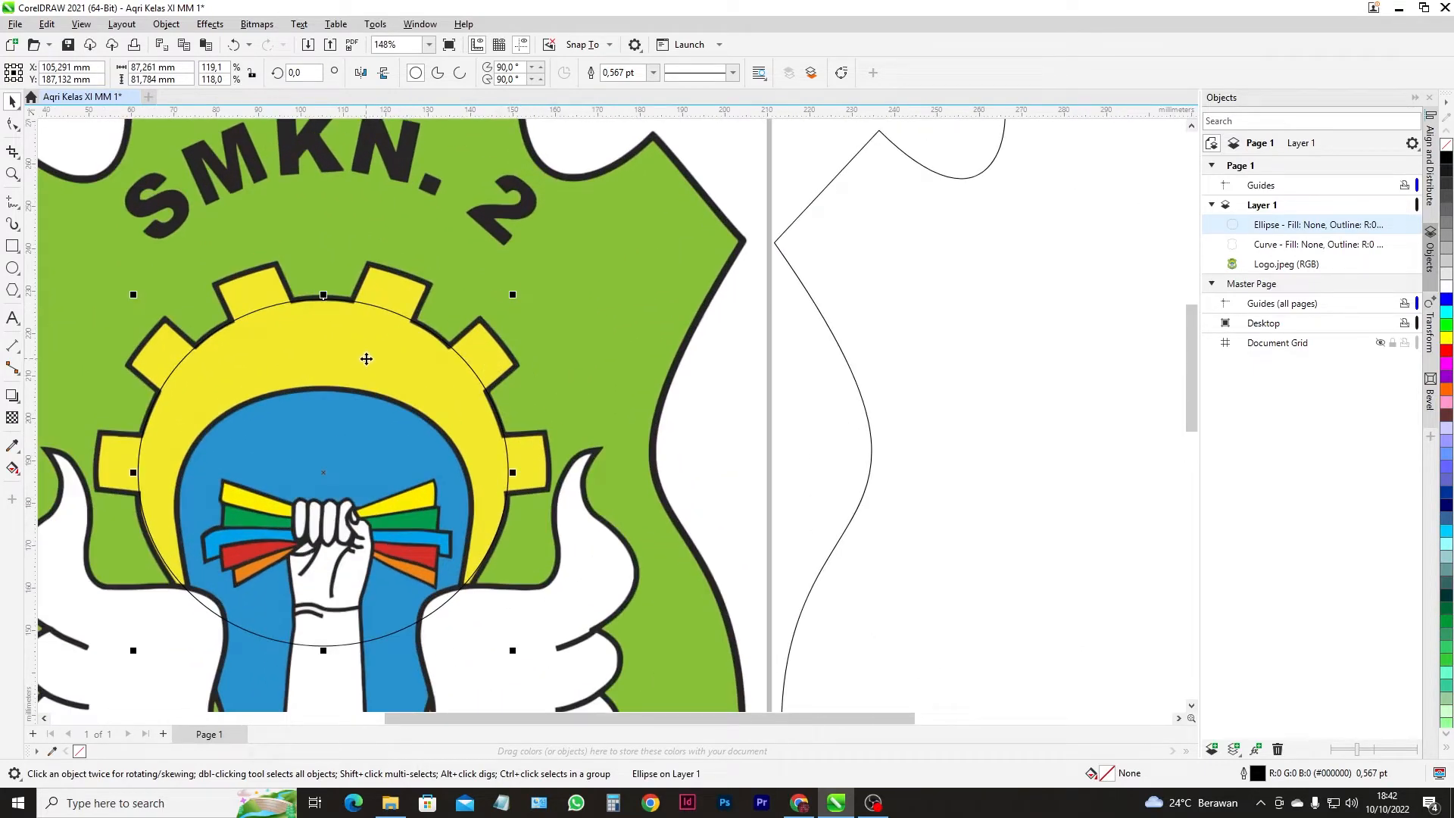
left_click_drag(134, 652, 130, 655)
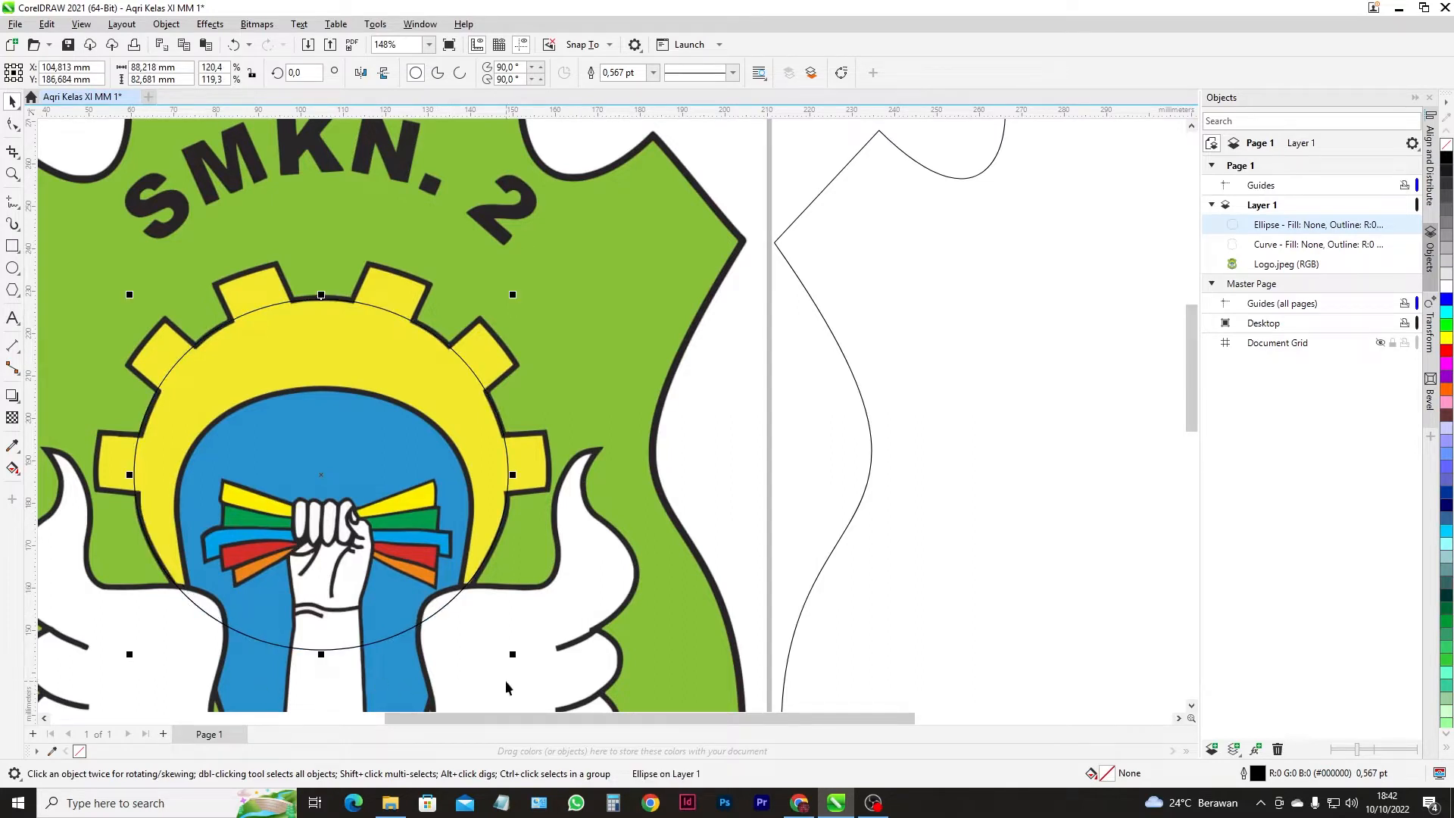
left_click_drag(513, 656, 513, 659)
scroll(212, 293, "up", 3)
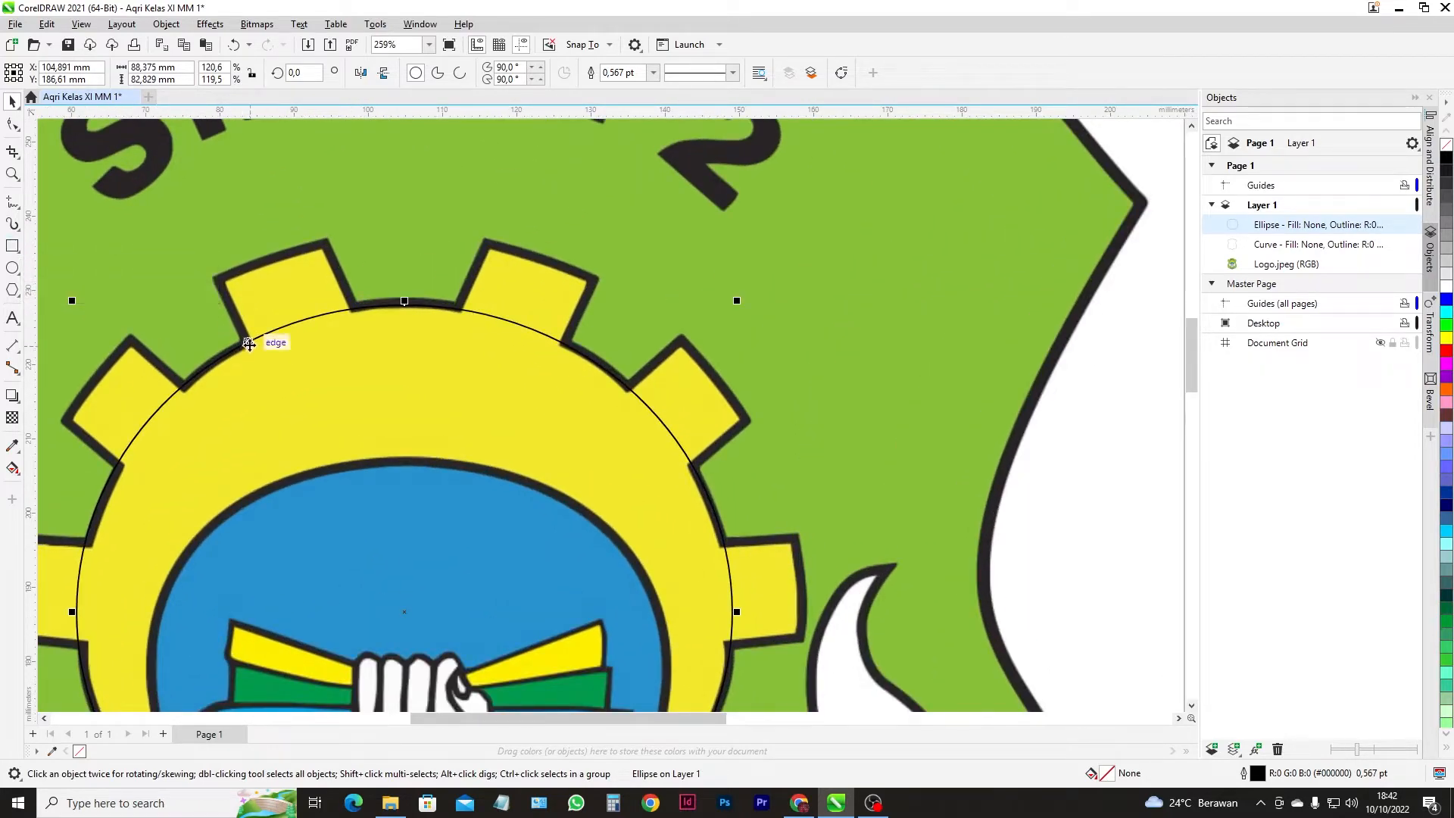
- Draw a rectangle about 20 × 17 mm around the gear tooth just left of the top centre
left_click(12, 246)
left_click_drag(205, 241, 356, 369)
left_click(13, 125)
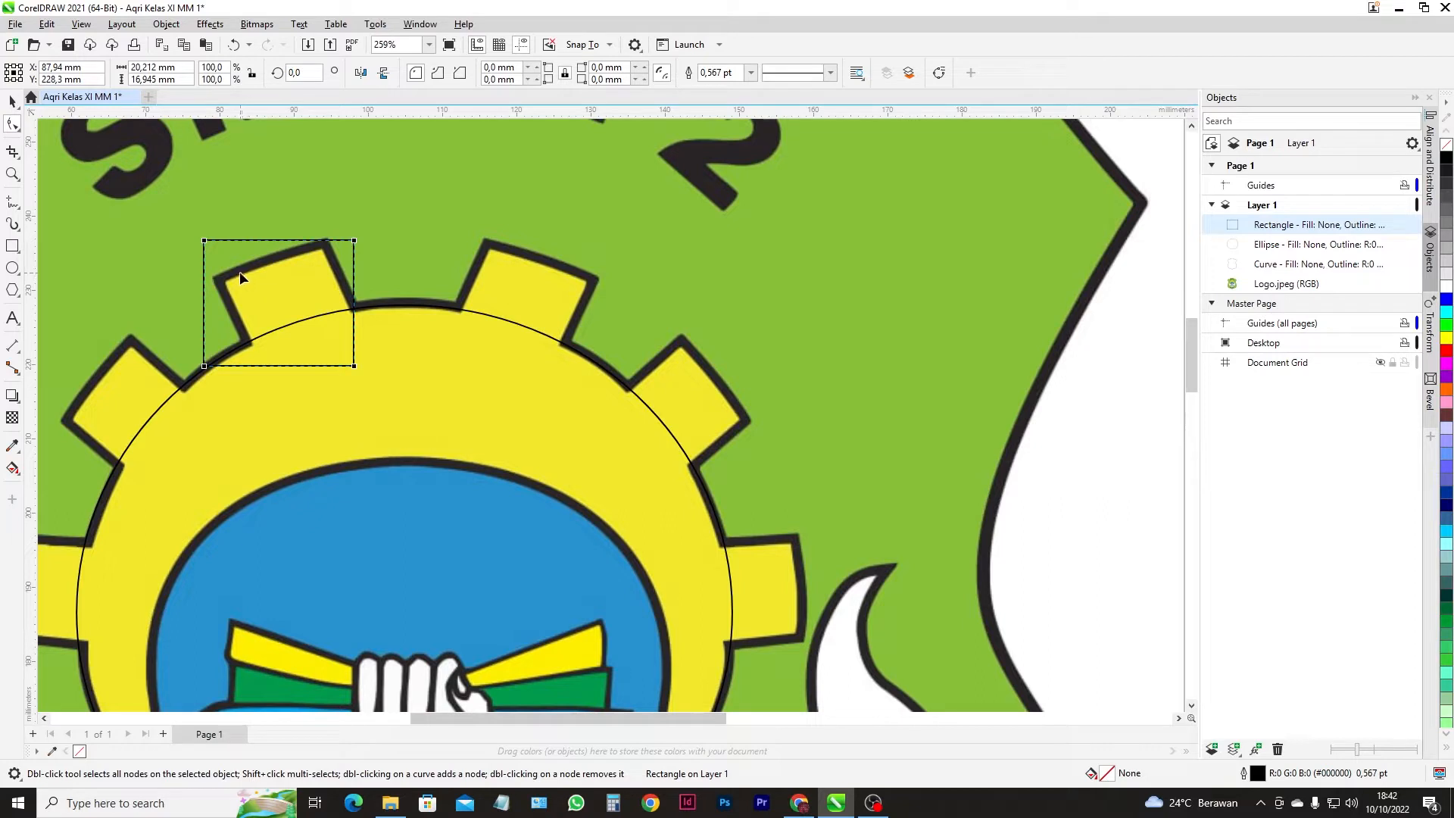
- Try converting the rectangle around the gear tooth to curves, and undo the conversion
key("ctrl+q")
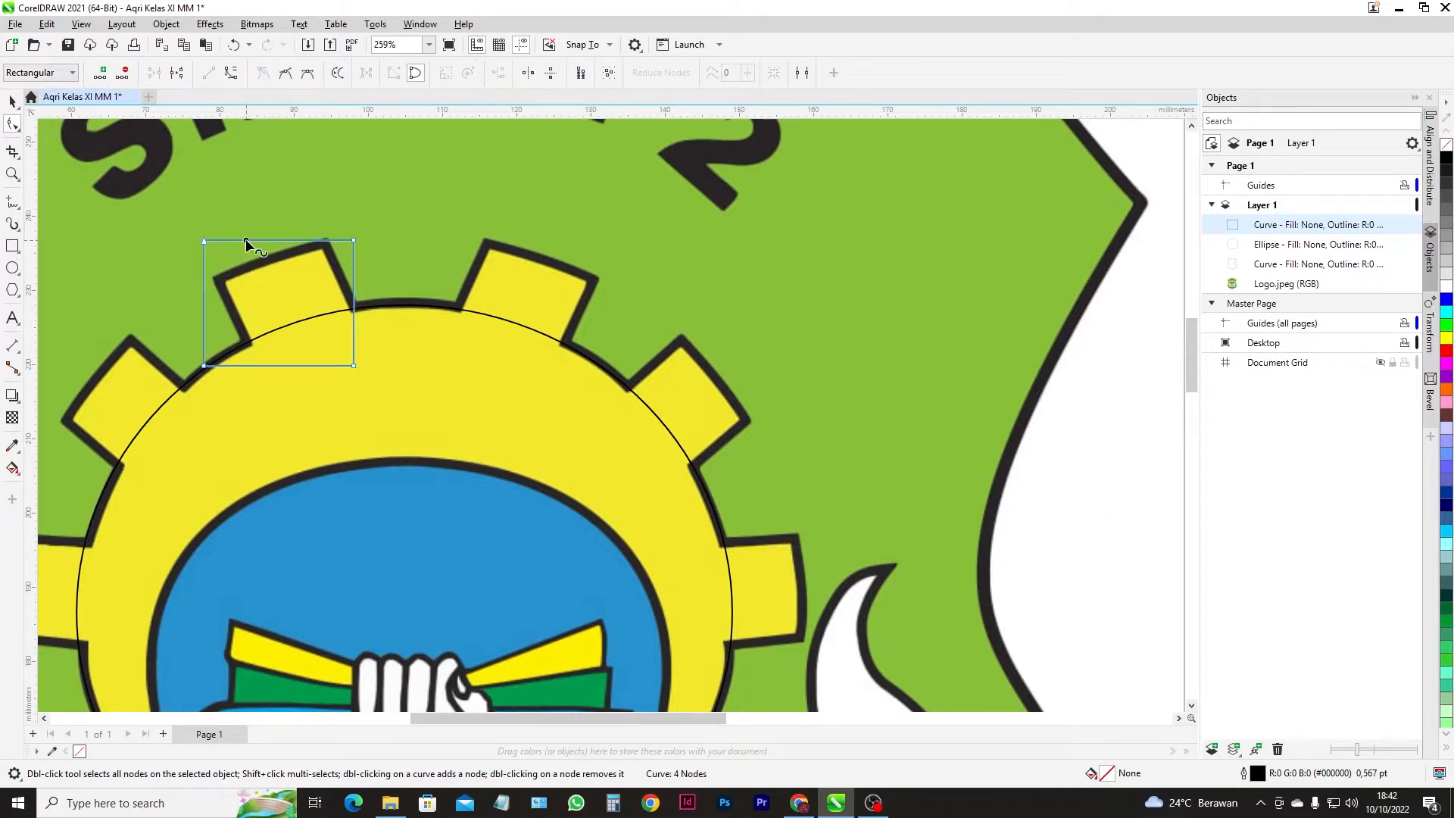
right_click(246, 241)
left_click(11, 100)
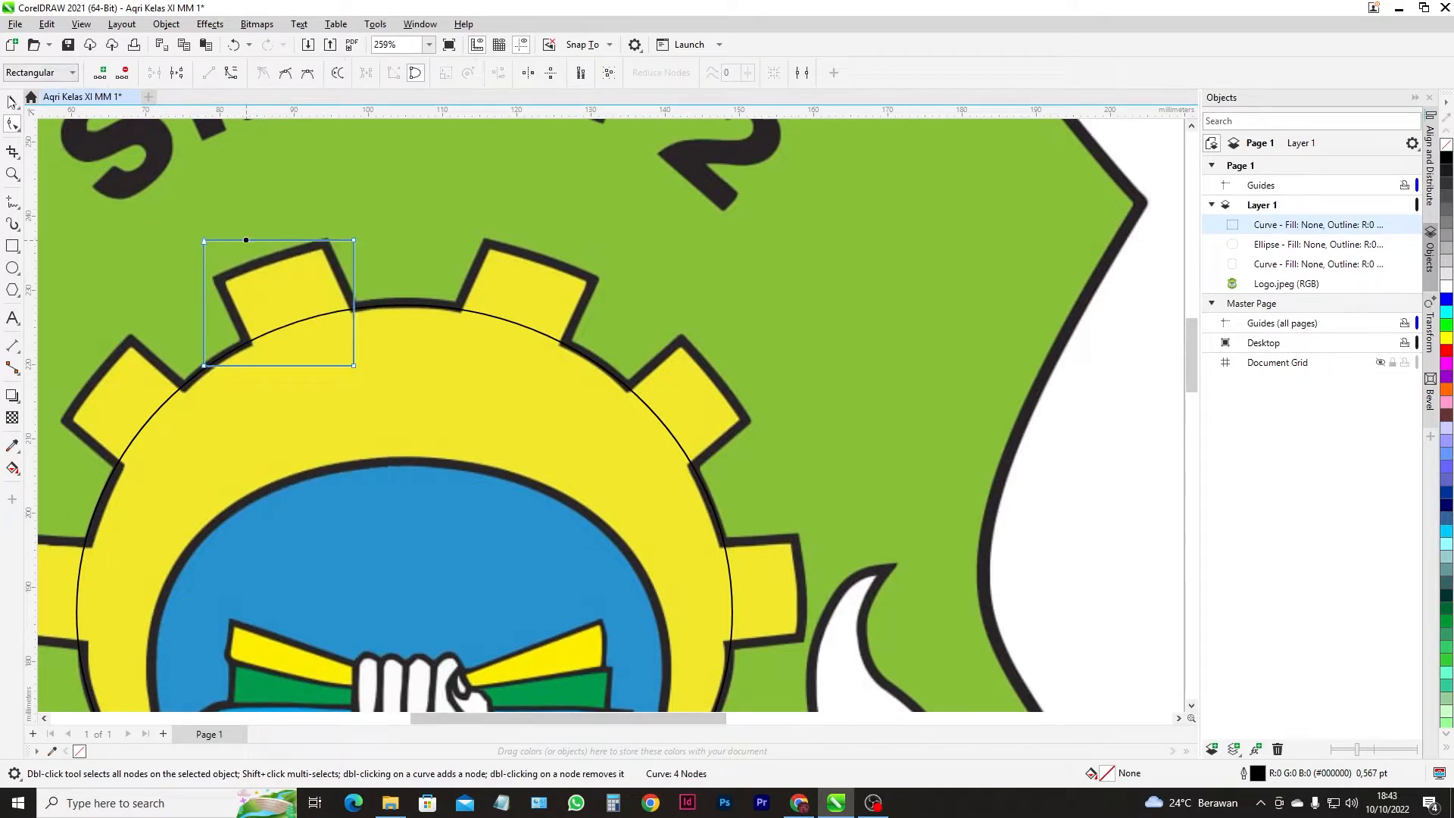
left_click(260, 211)
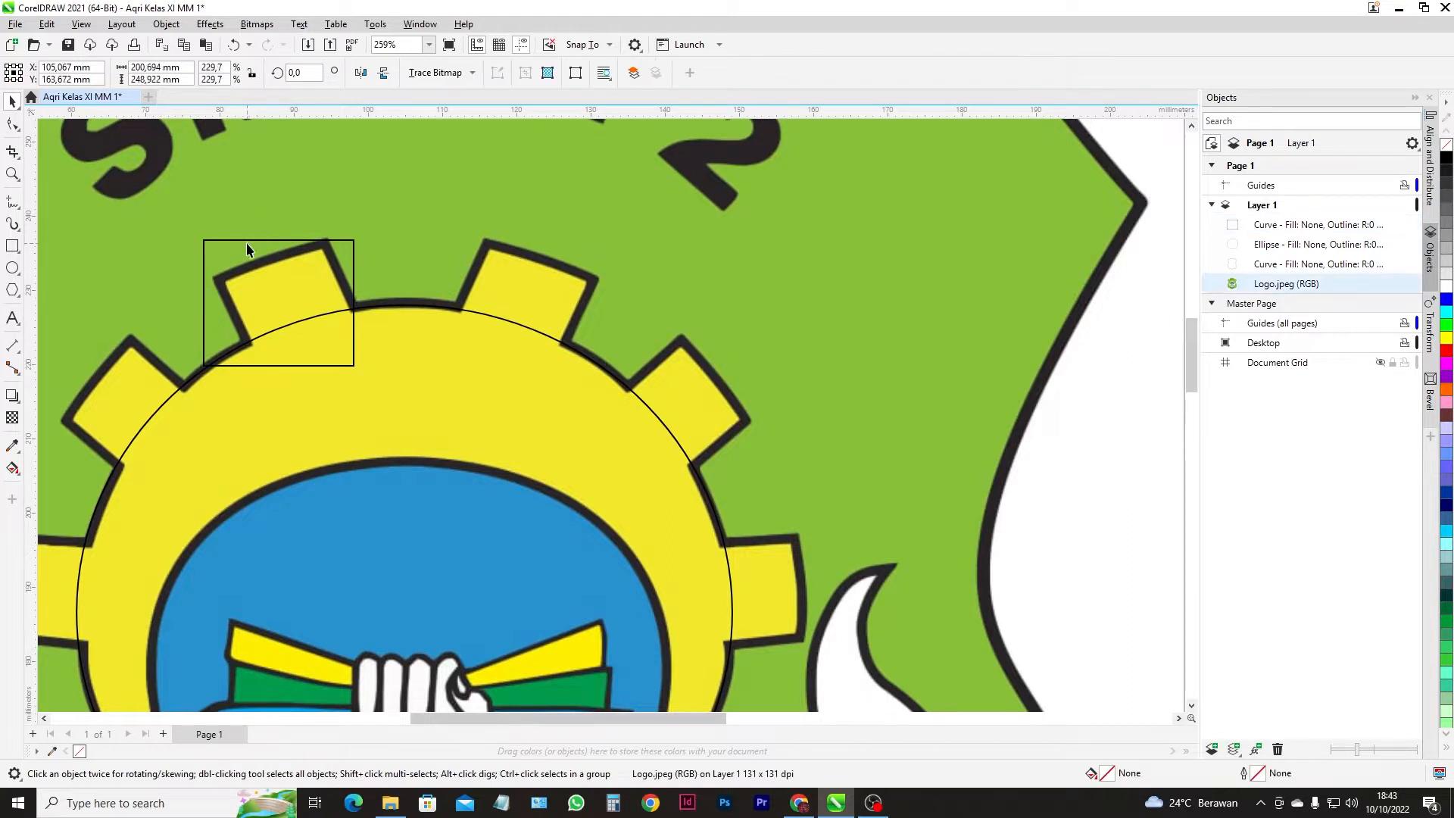
left_click(247, 243)
right_click(247, 242)
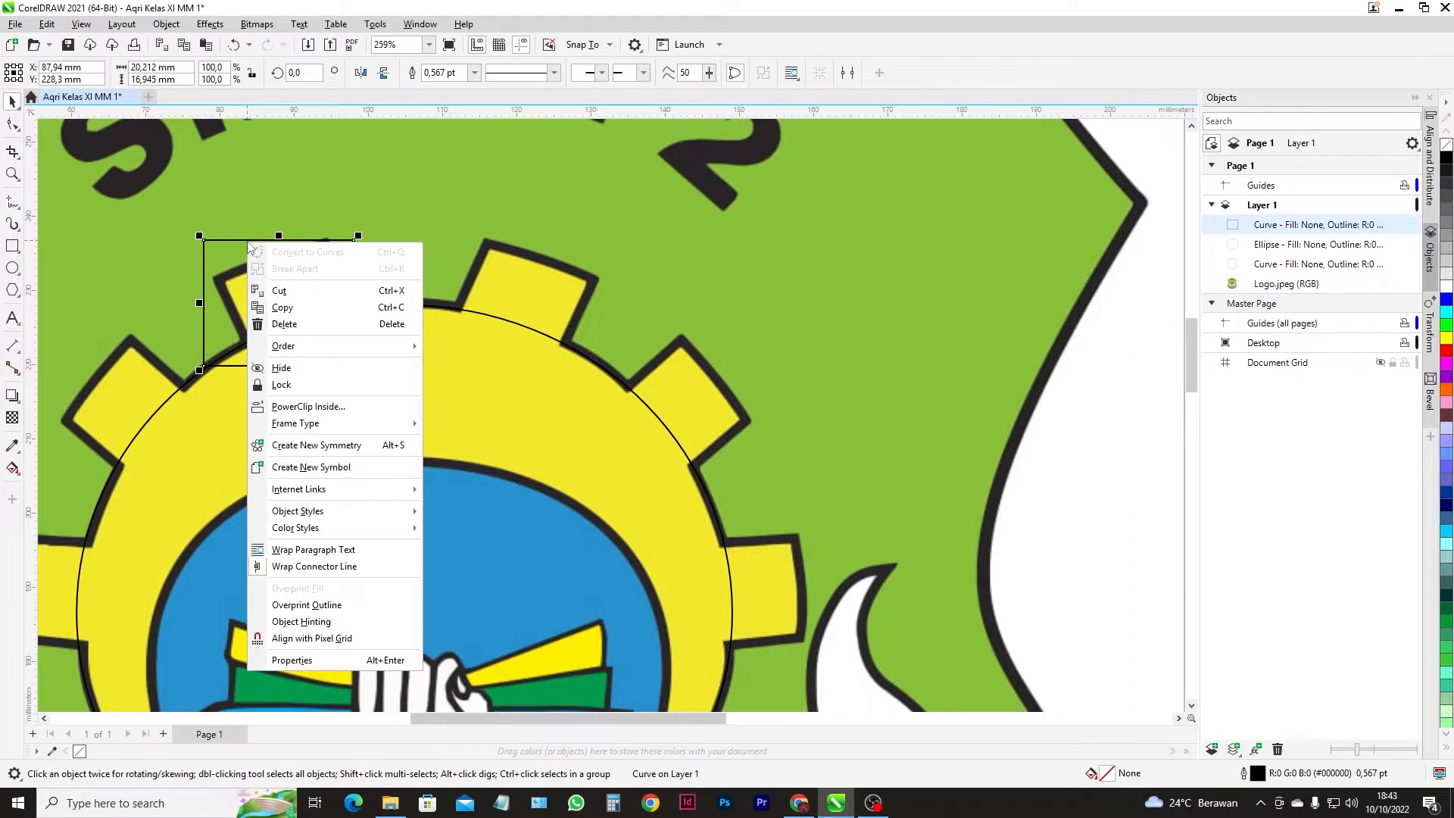
left_click(260, 195)
key("ctrl+z")
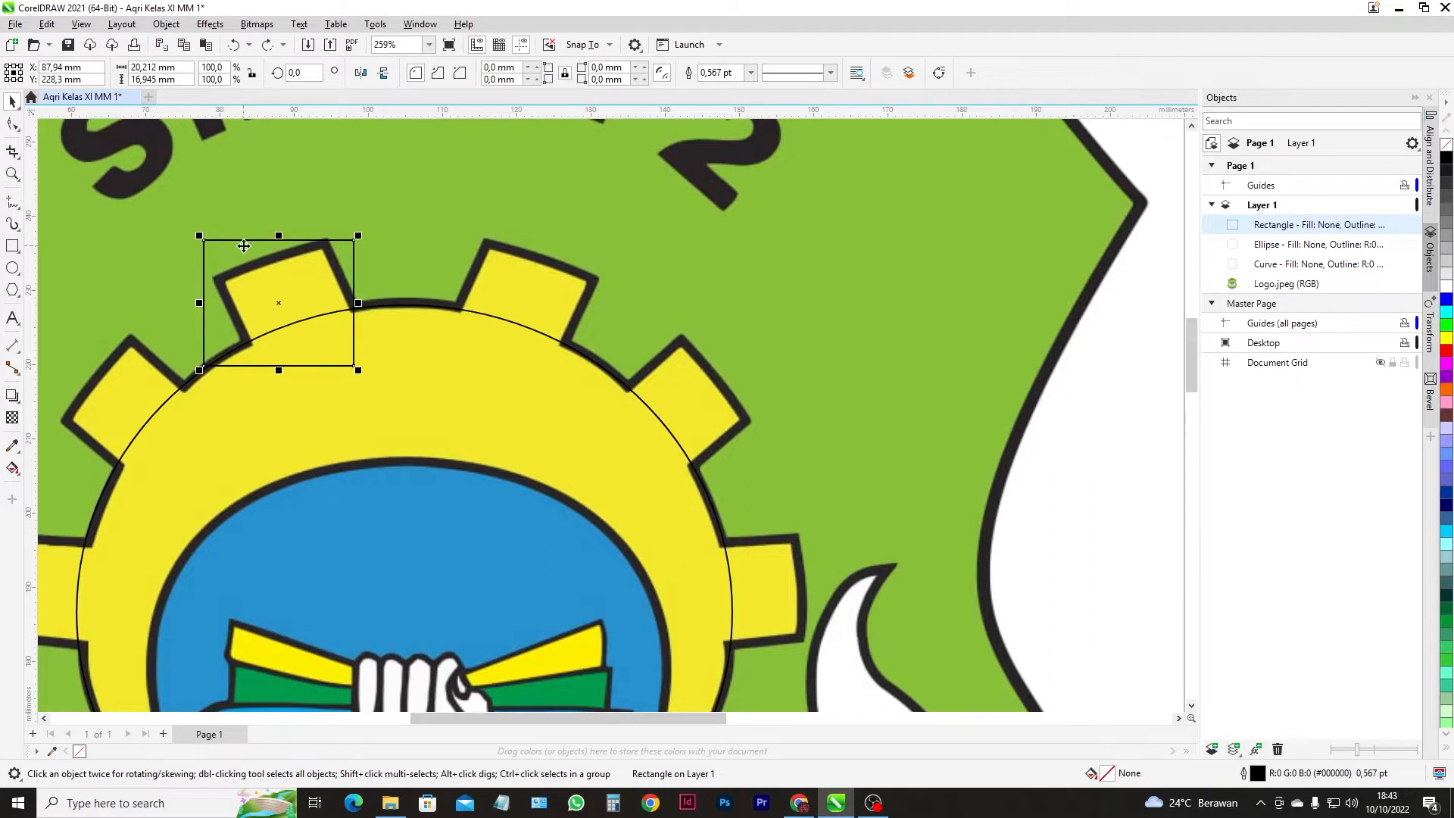
- Convert the rectangle around the gear tooth to curves
right_click(247, 249)
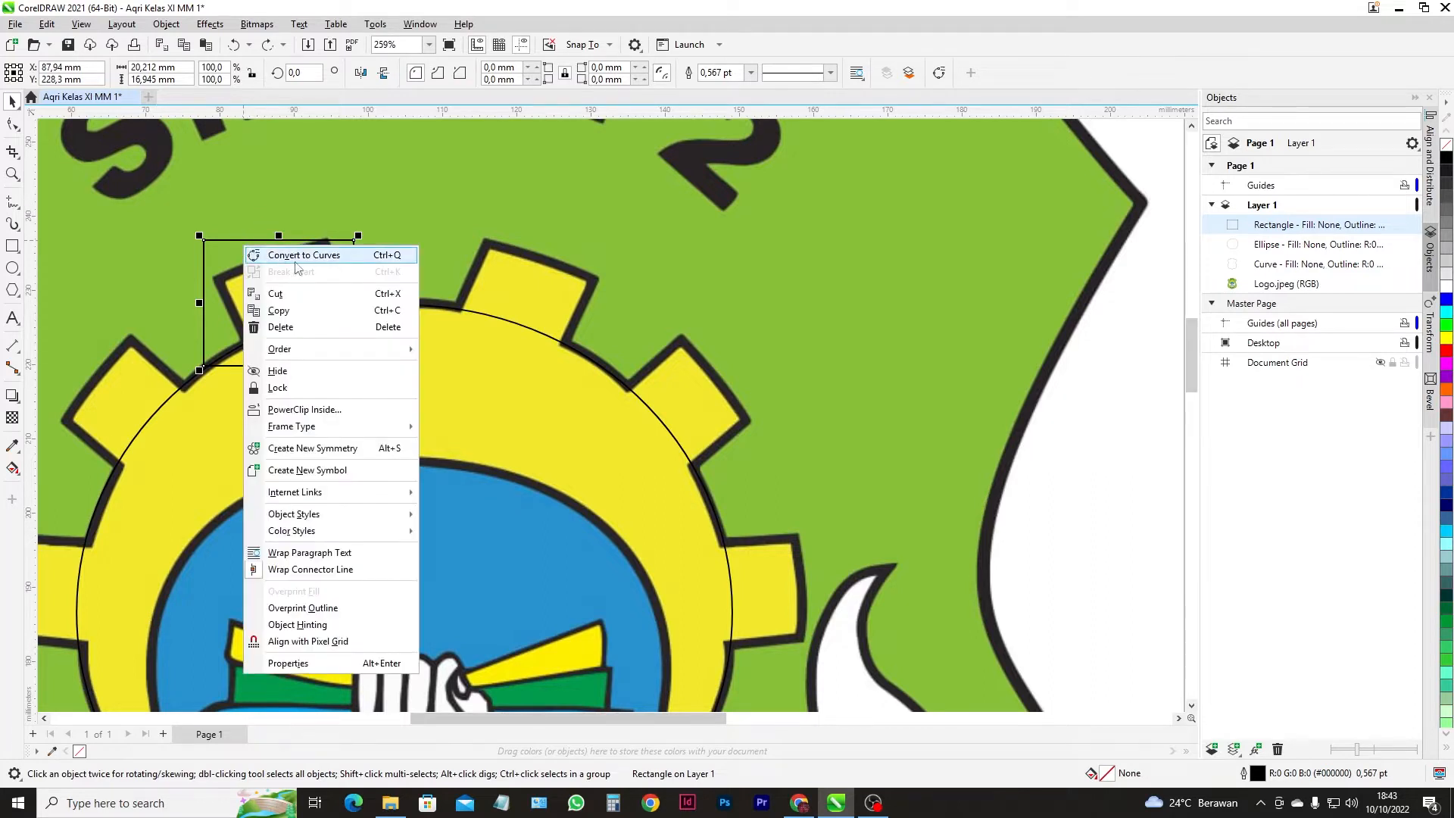
left_click(277, 202)
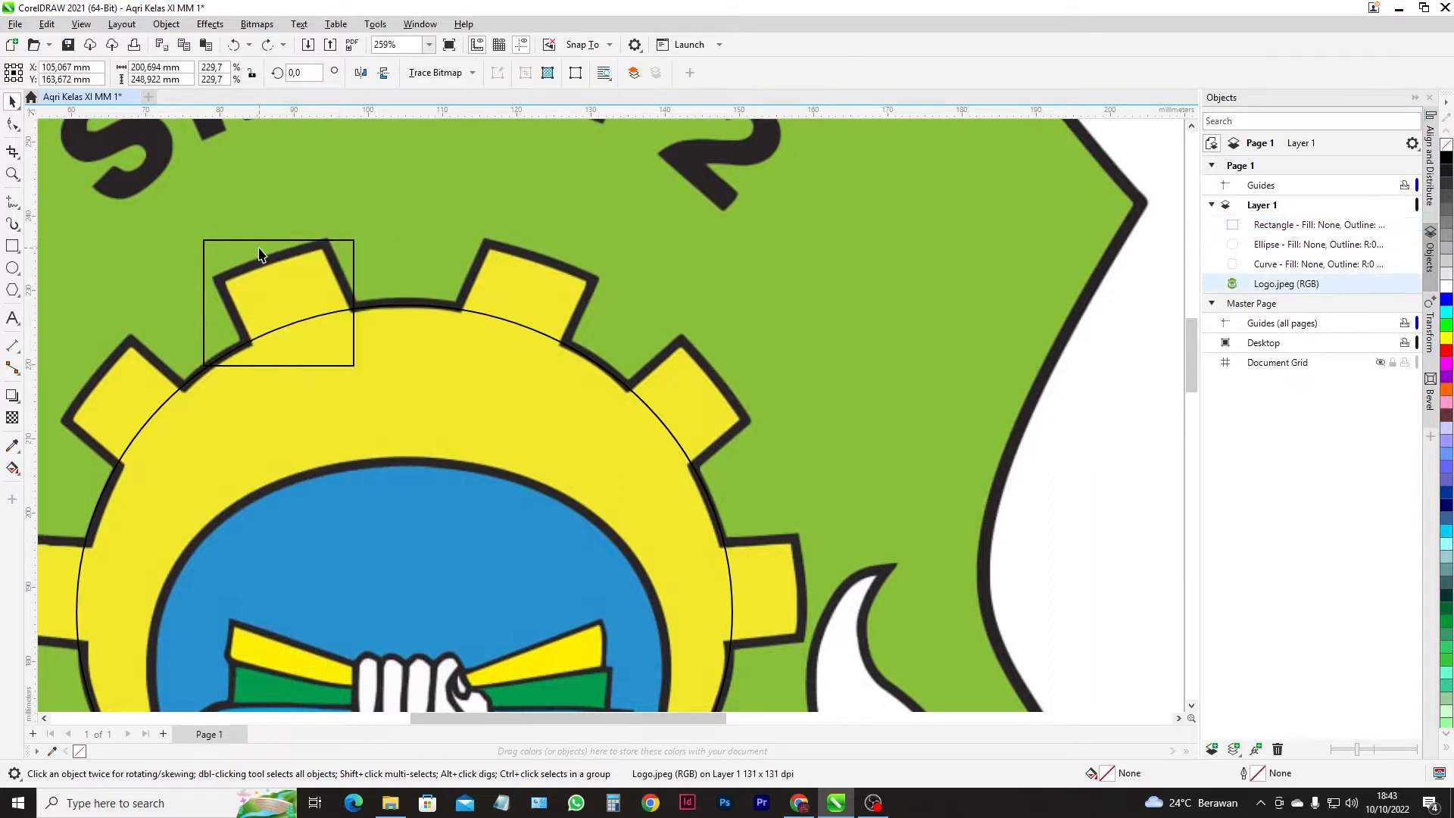
left_click(256, 242)
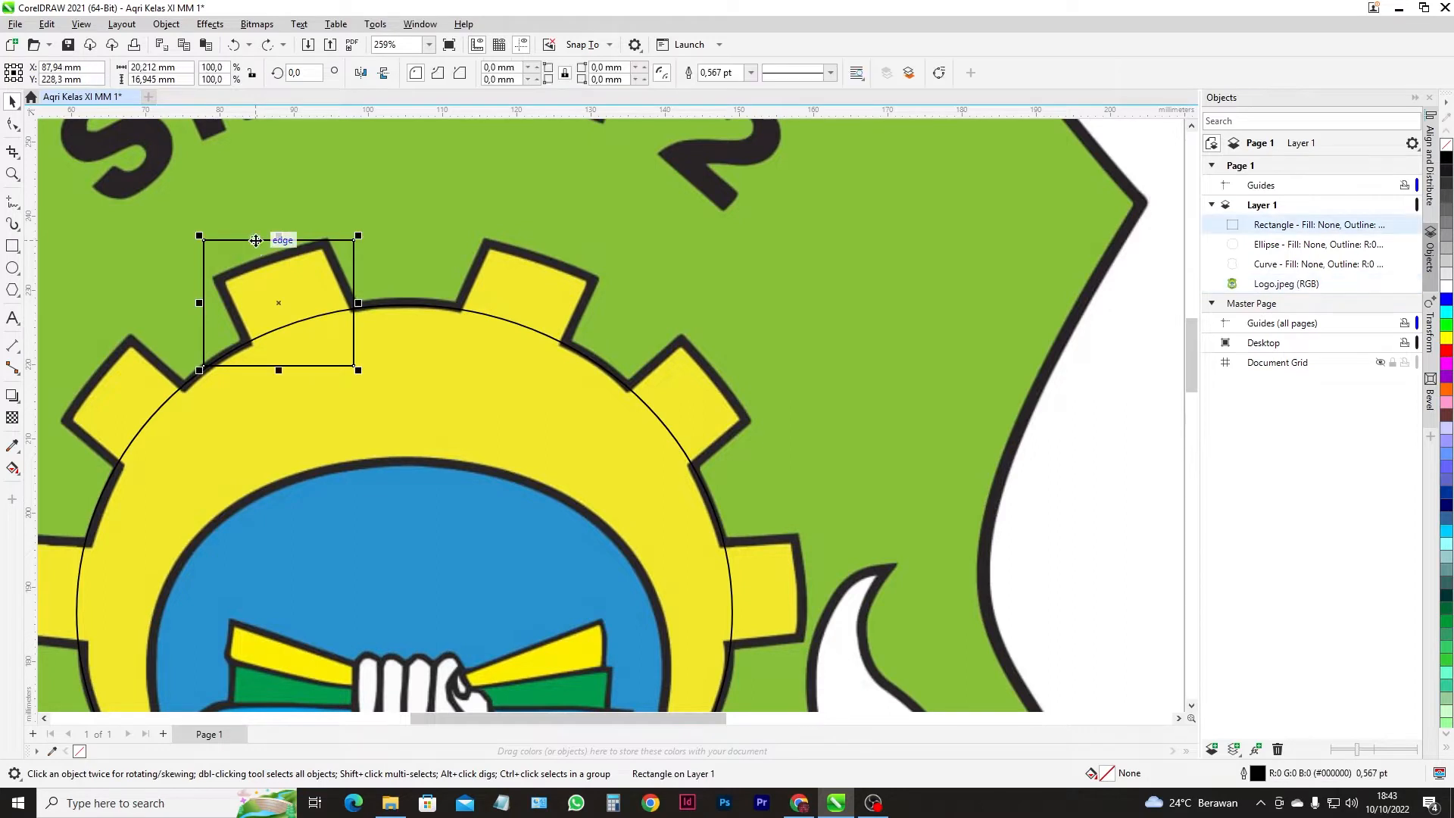
right_click(256, 241)
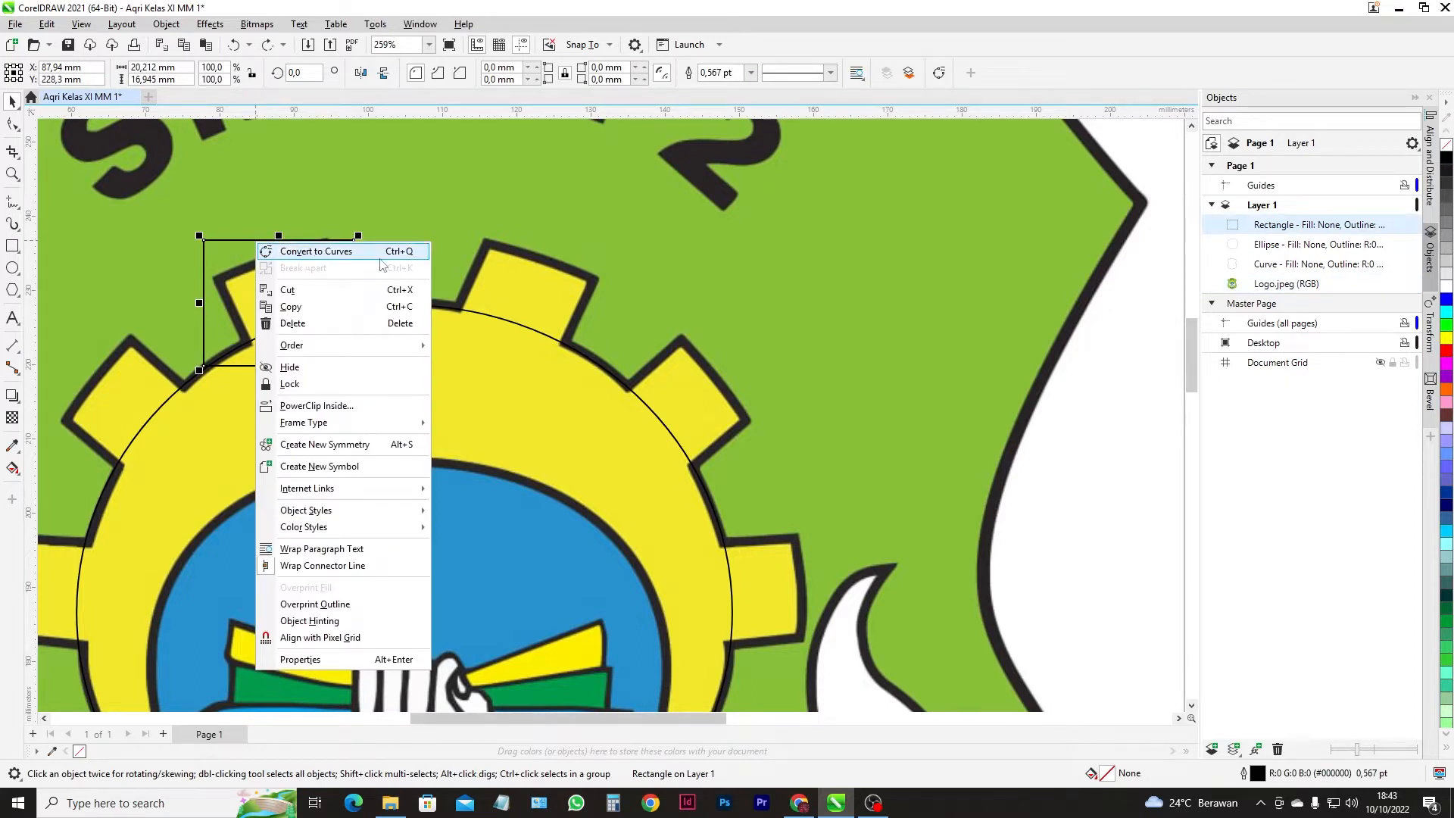
left_click(395, 253)
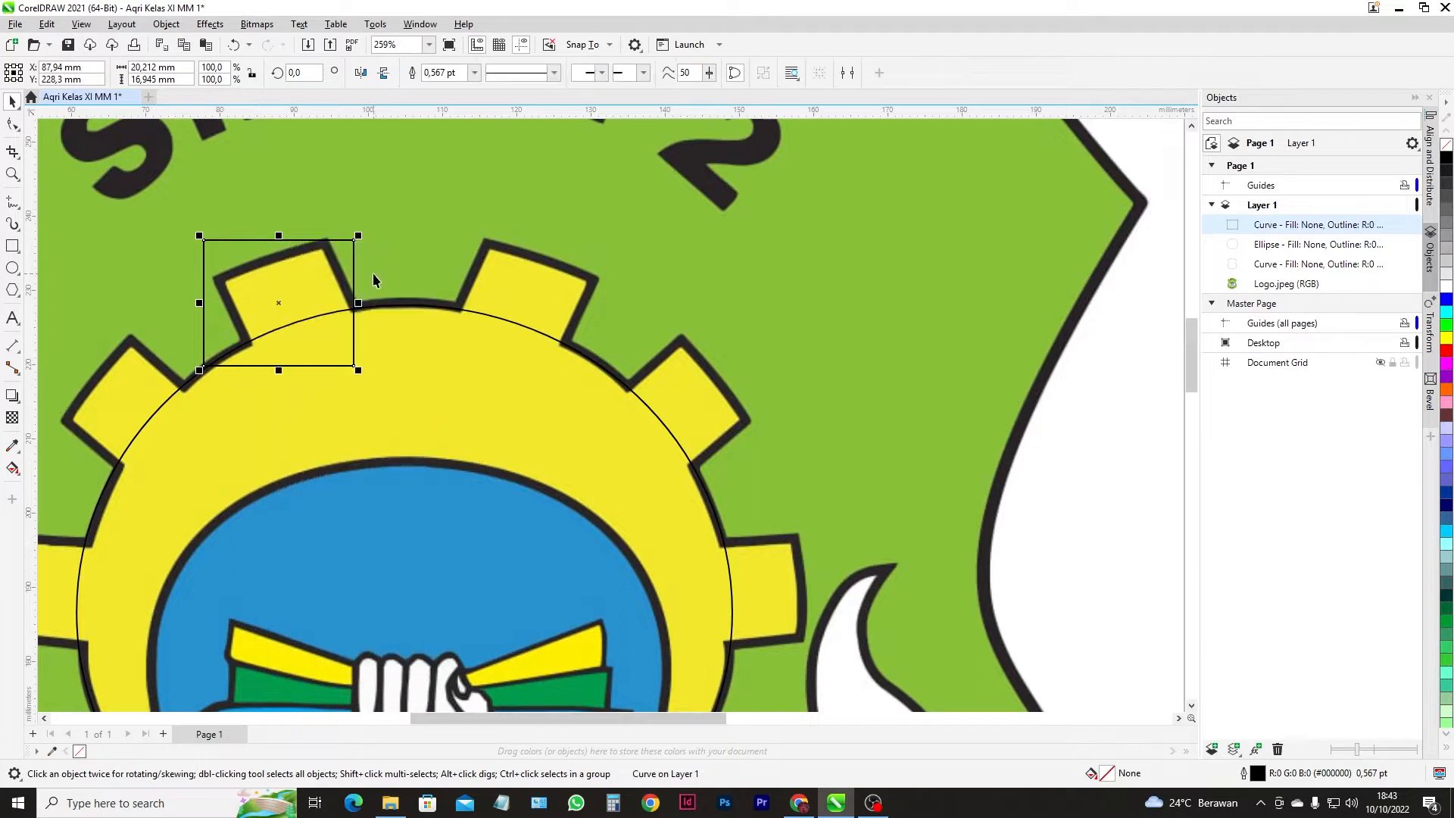
- Move the converted rectangle's two right corner nodes to follow the gear tooth's right edge, with the lower one just inside the ring
left_click(13, 124)
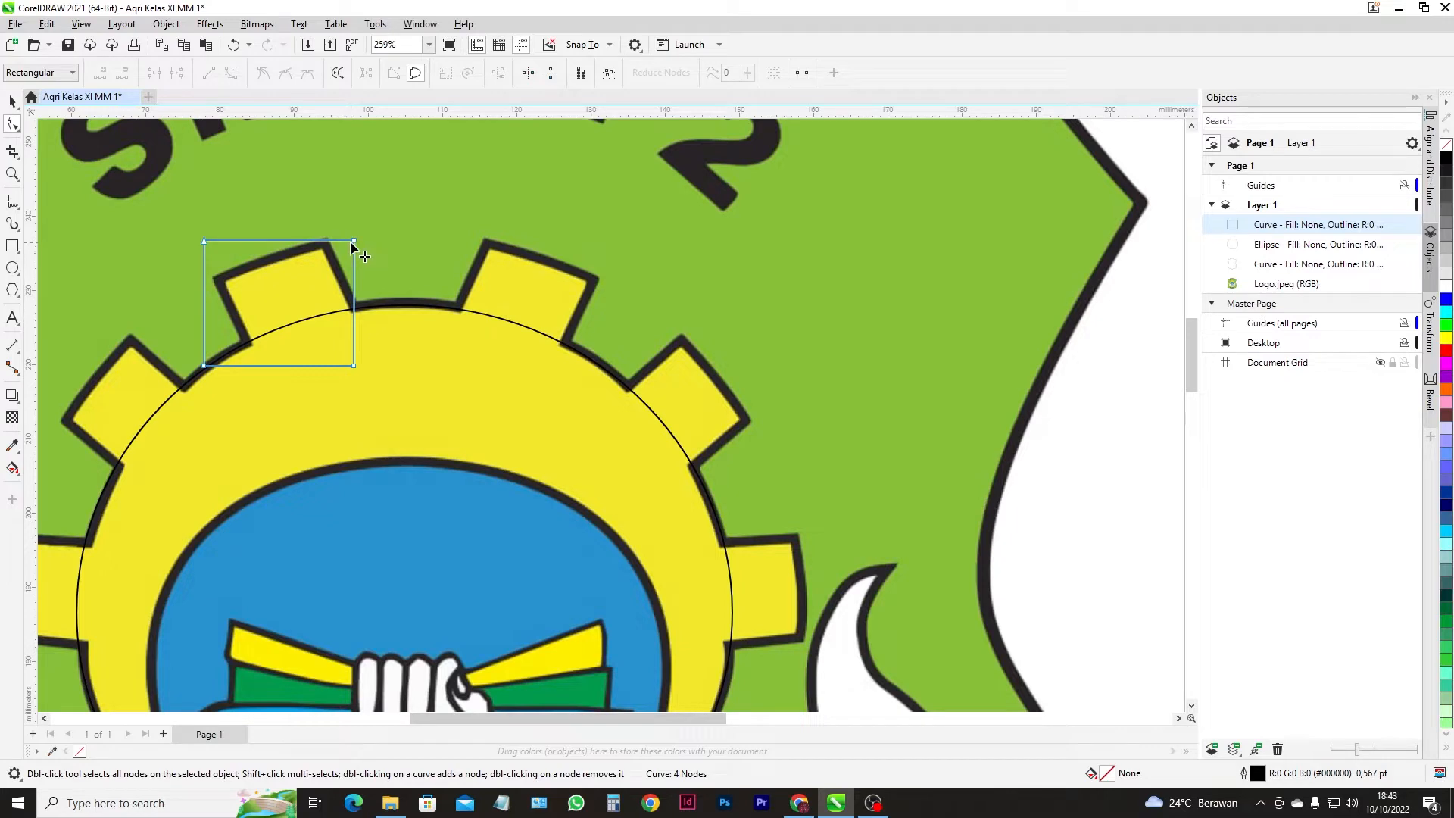
scroll(352, 241, "up", 8)
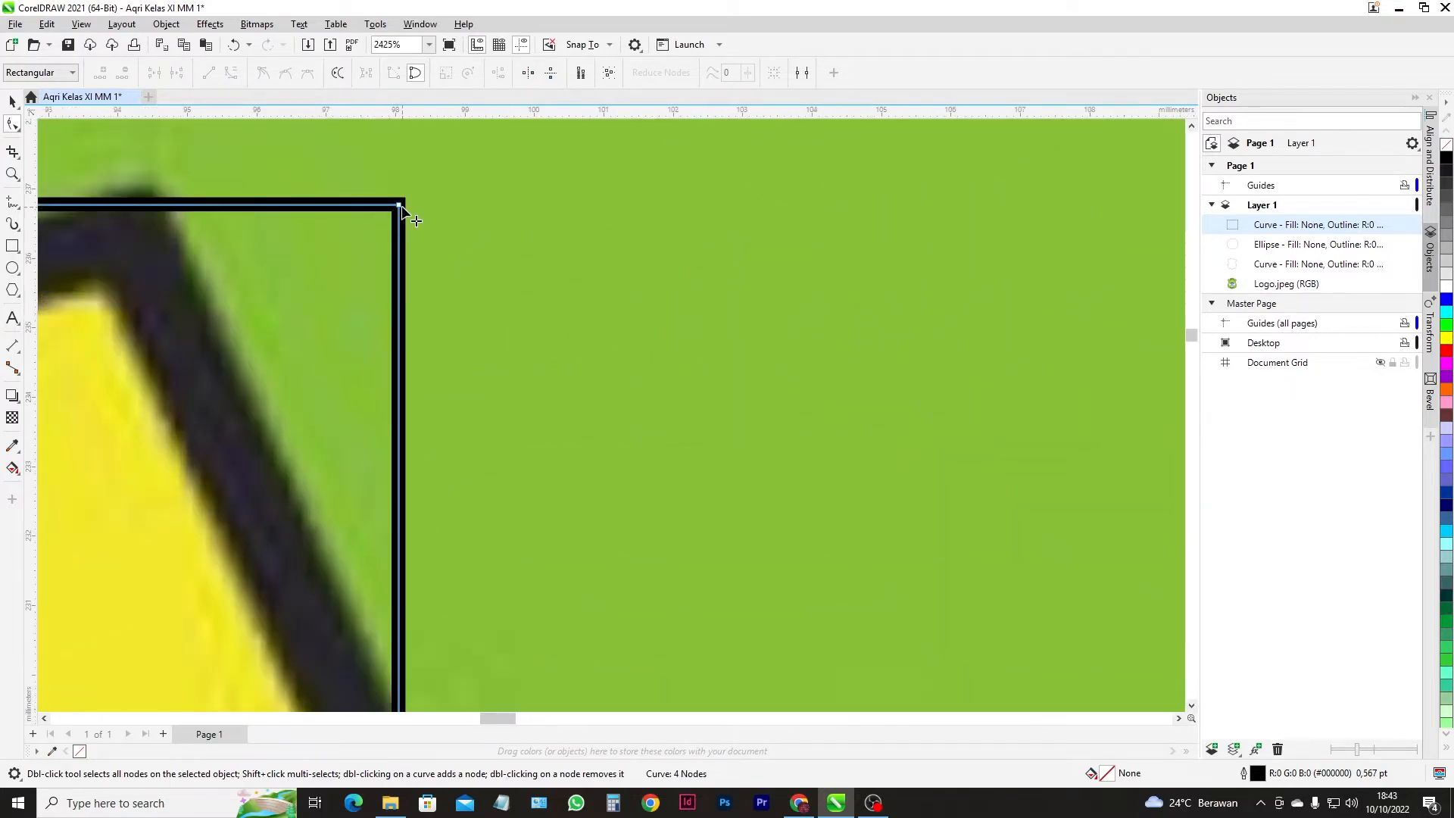
left_click_drag(401, 206, 154, 189)
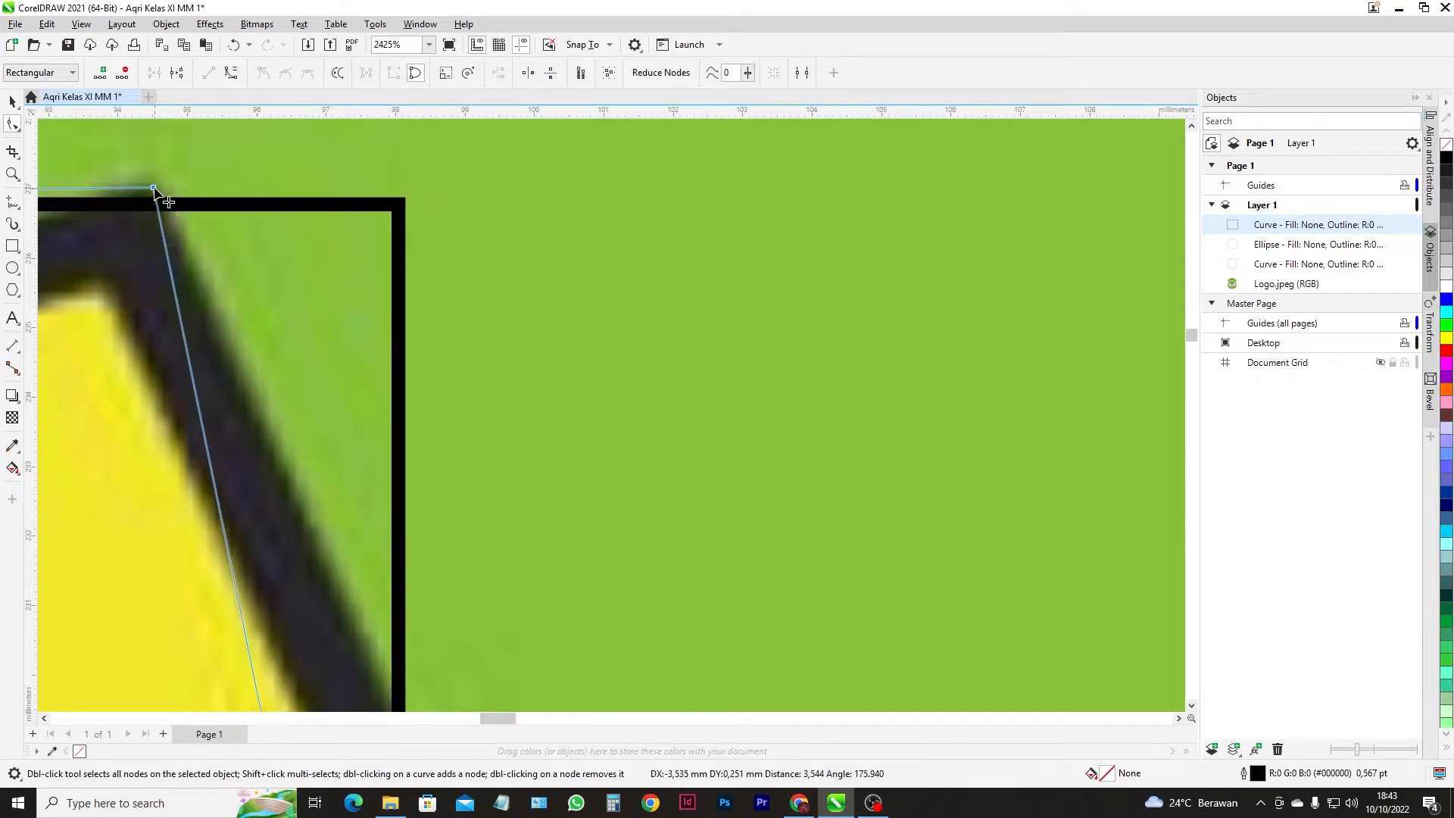
scroll(317, 322, "down", 5)
left_click_drag(346, 550, 358, 458)
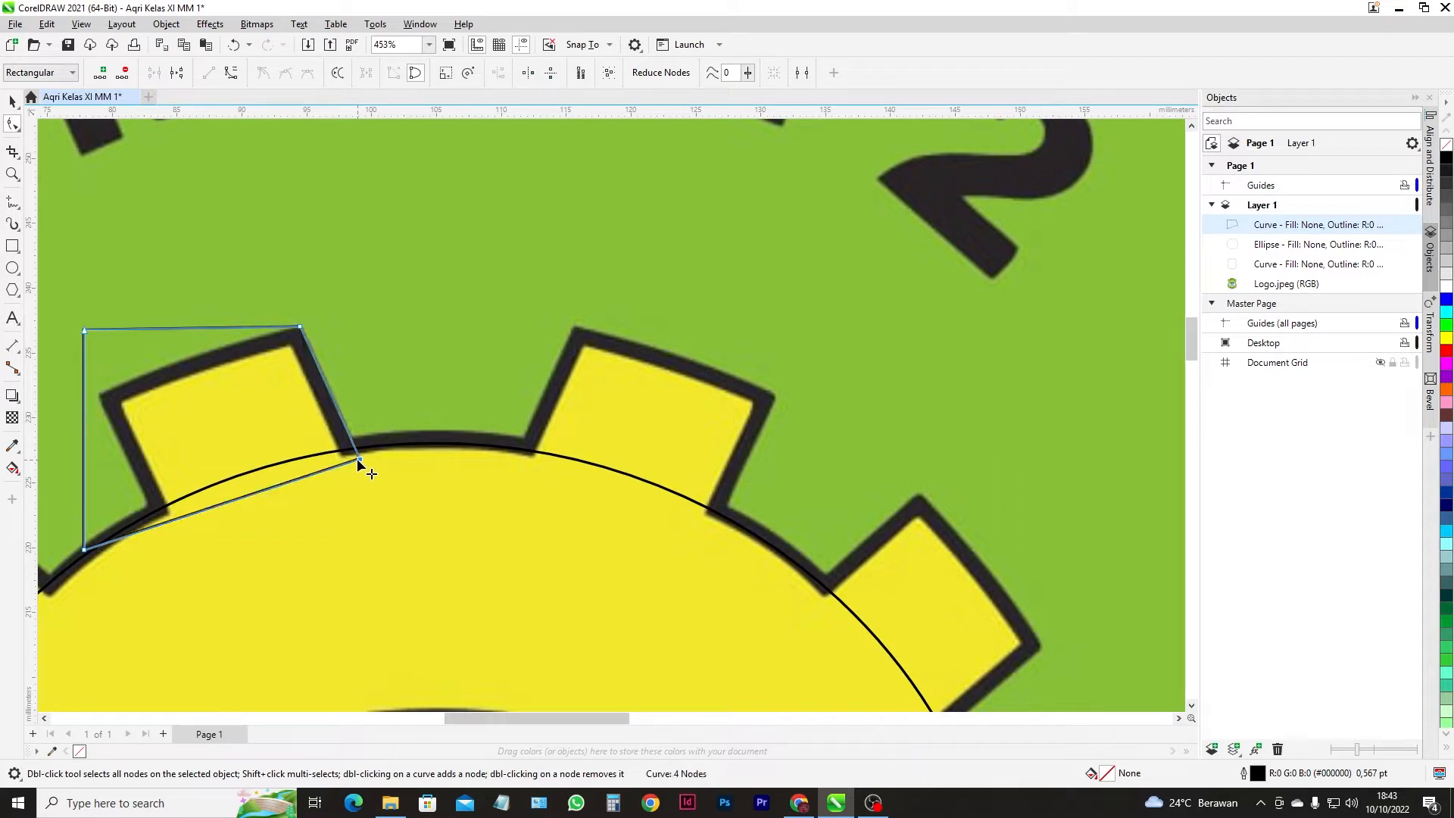
- Move the tooth shape's two left corner nodes to follow the gear tooth's left edge, with the lower one just inside the ring
left_click_drag(84, 549, 158, 536)
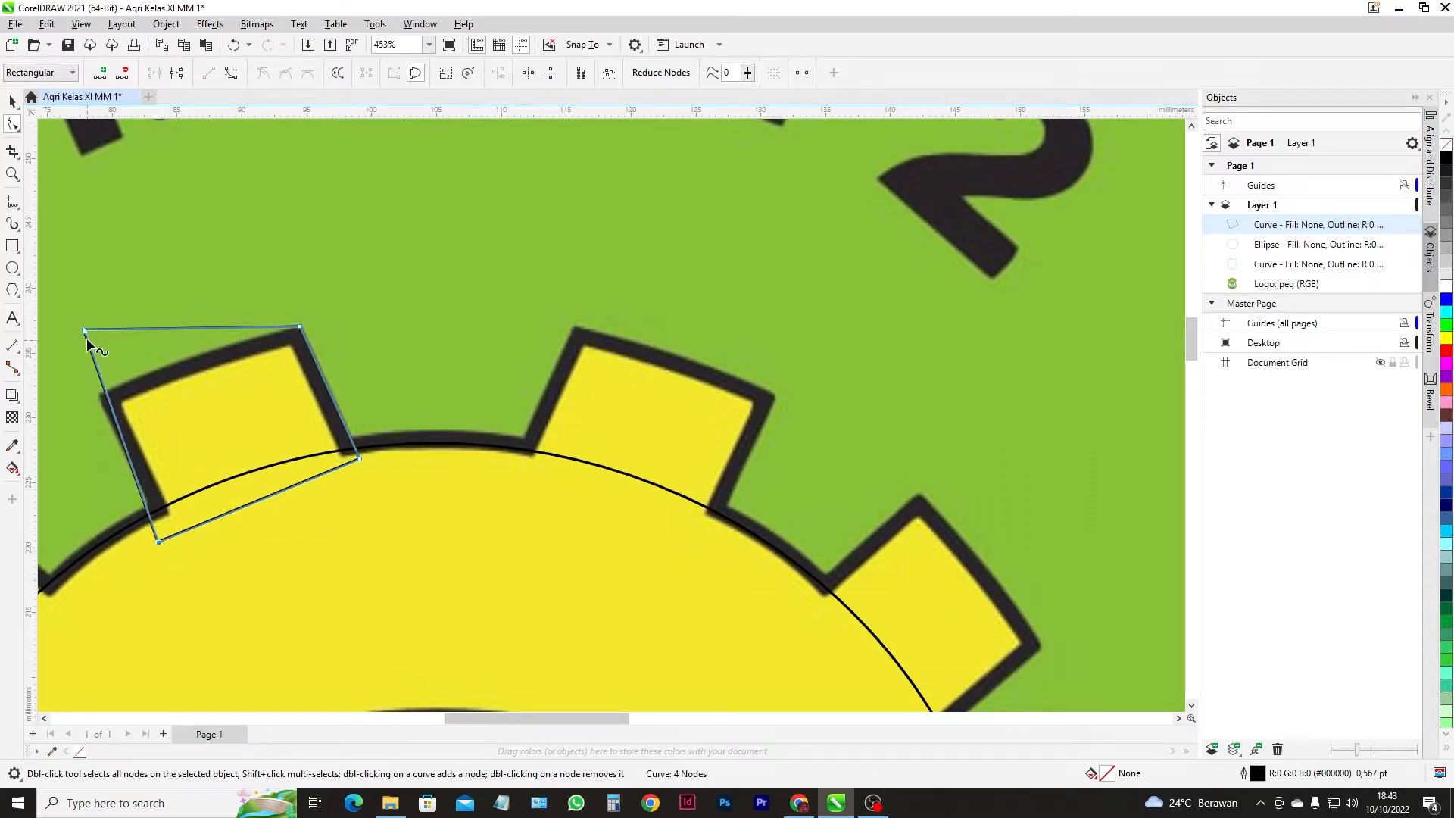
left_click_drag(84, 330, 99, 395)
left_click_drag(159, 541, 165, 538)
scroll(303, 438, "down", 2)
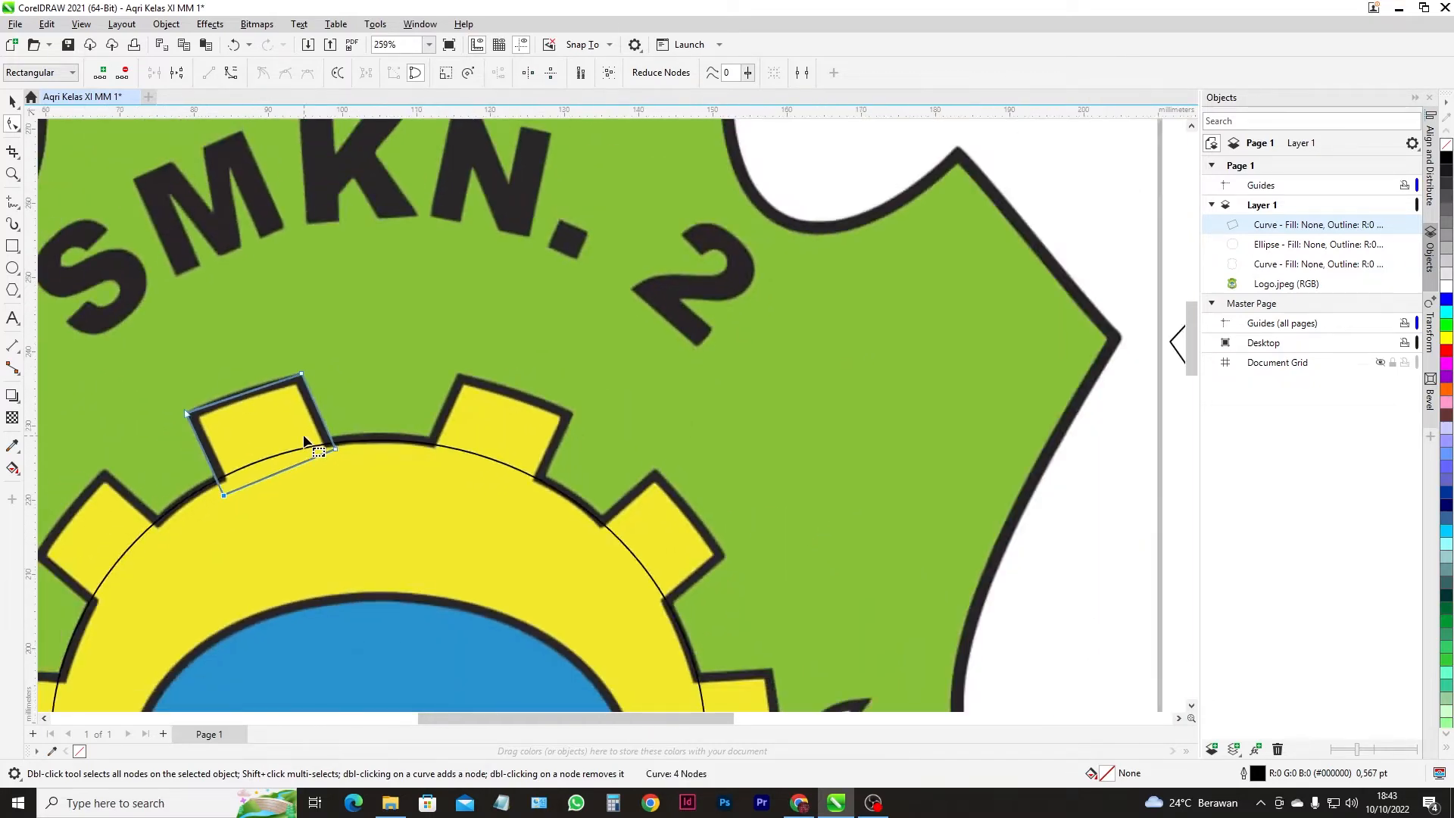
scroll(303, 440, "down", 2)
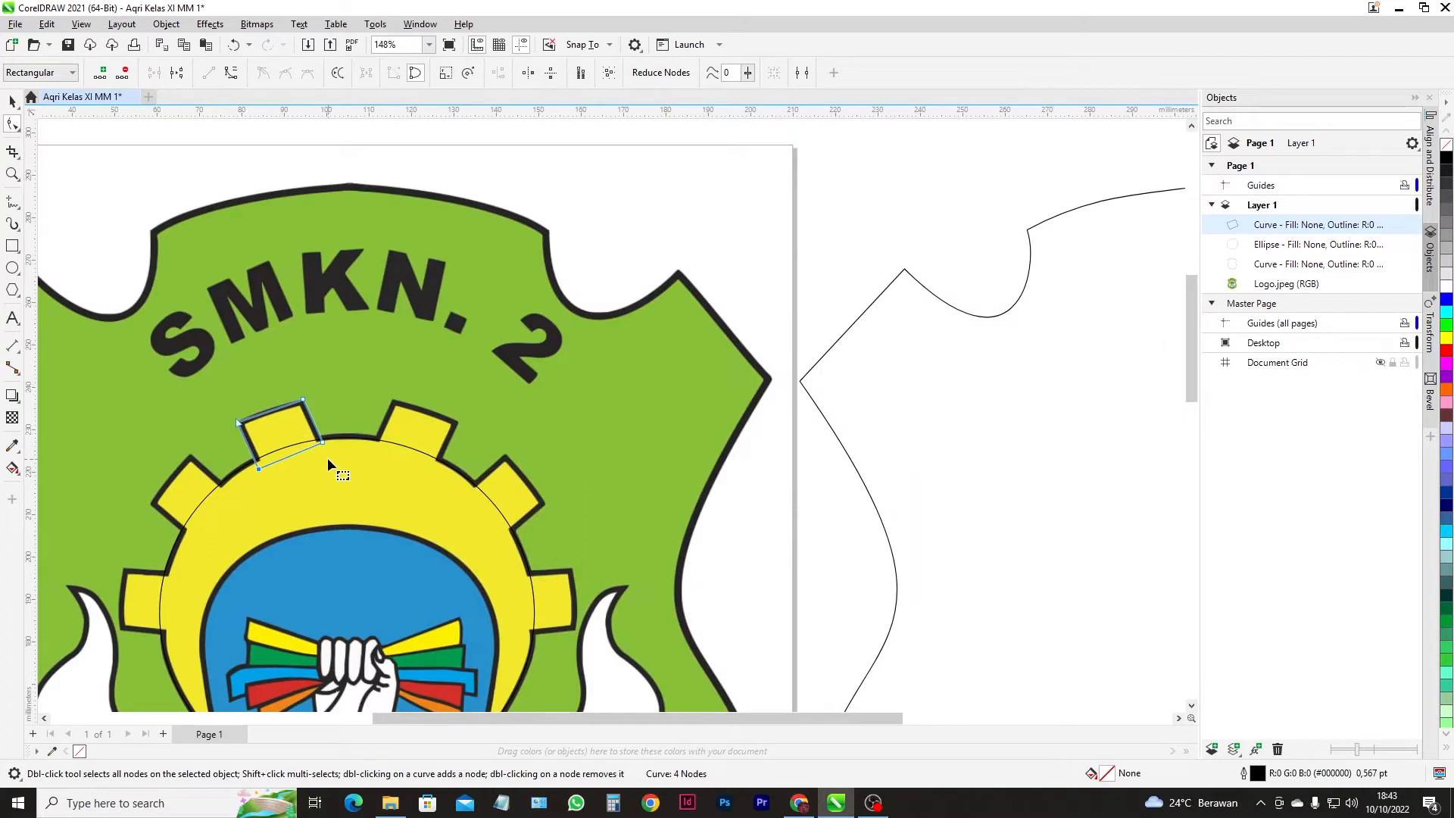
- Duplicate the traced tooth shape and place the copy over the next gear tooth down the gear's left side
left_click(12, 102)
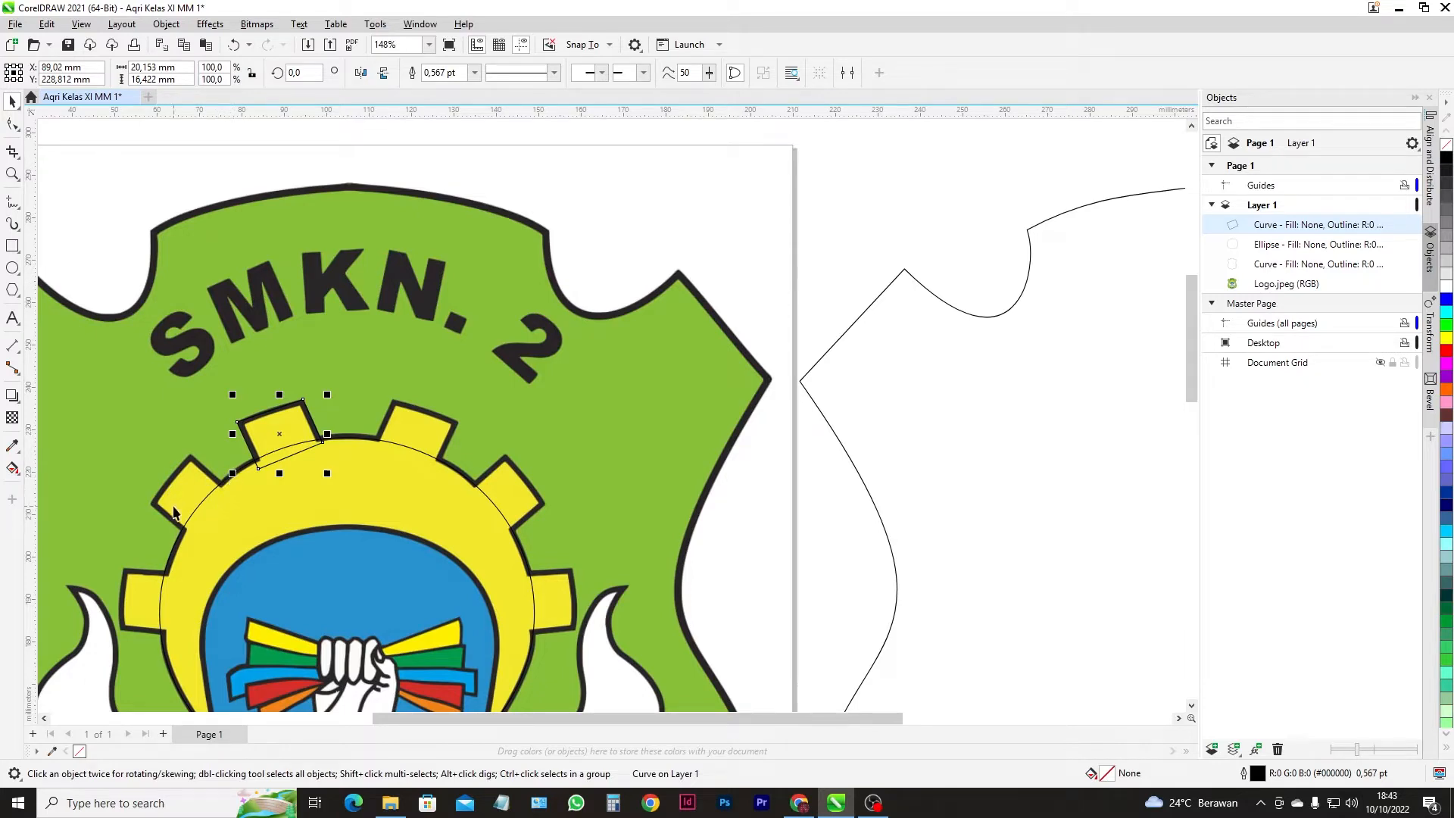
scroll(177, 517, "up", 2)
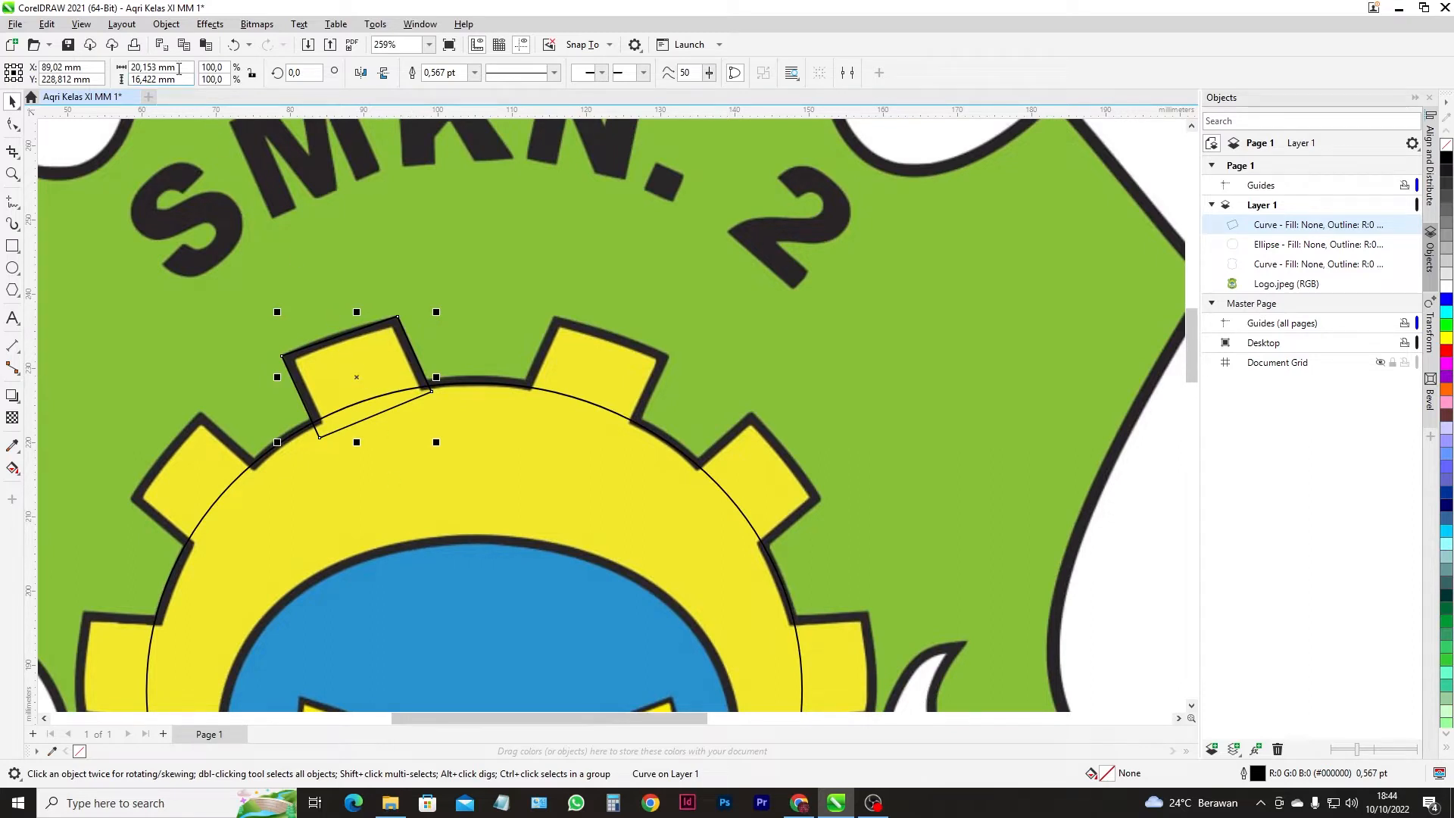
left_click(184, 46)
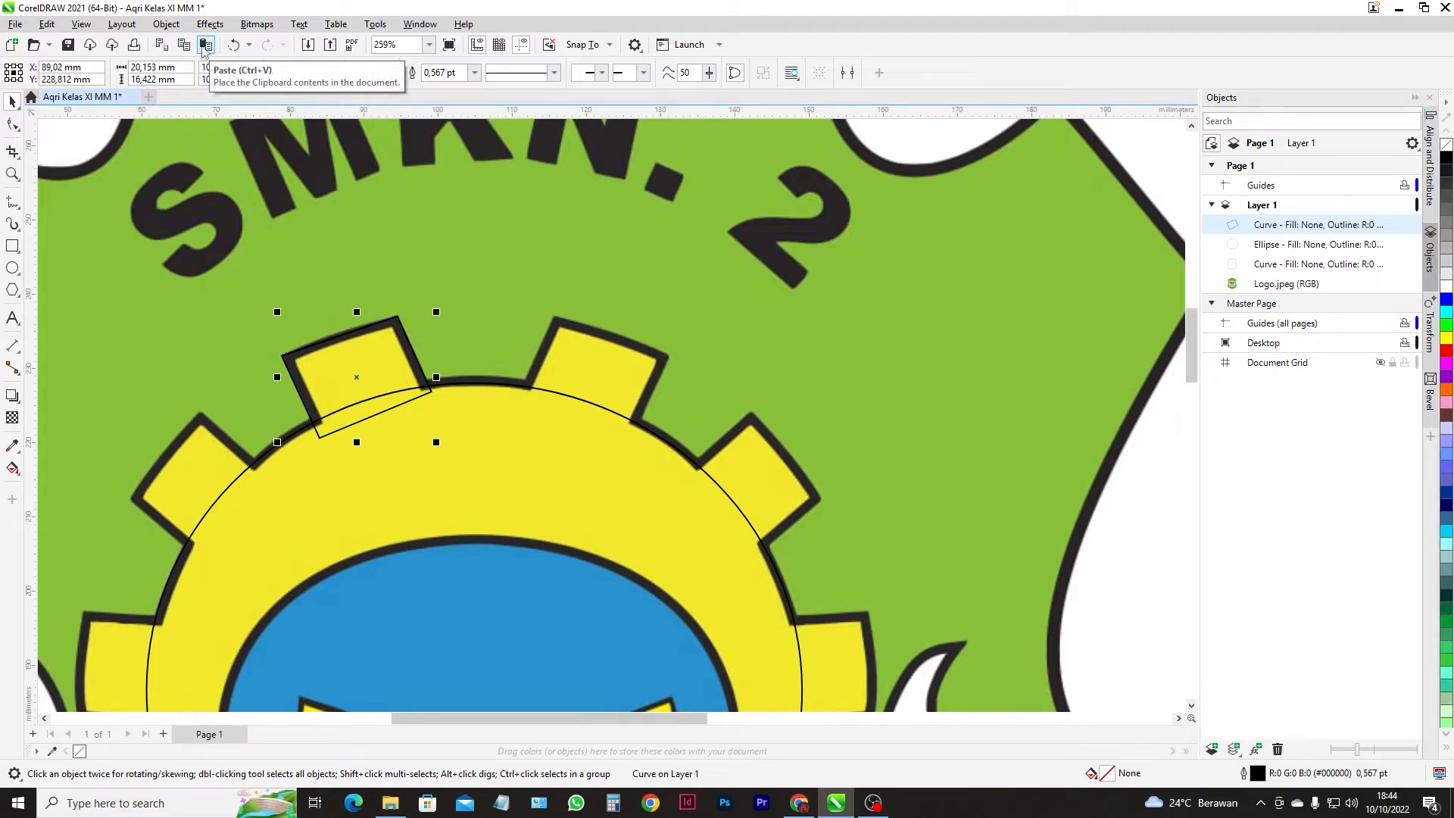
left_click(205, 45)
left_click_drag(354, 383, 216, 523)
- Move the copy's four corner nodes to match the upper-left gear tooth, with the two inner ones just inside the ring
left_click(12, 123)
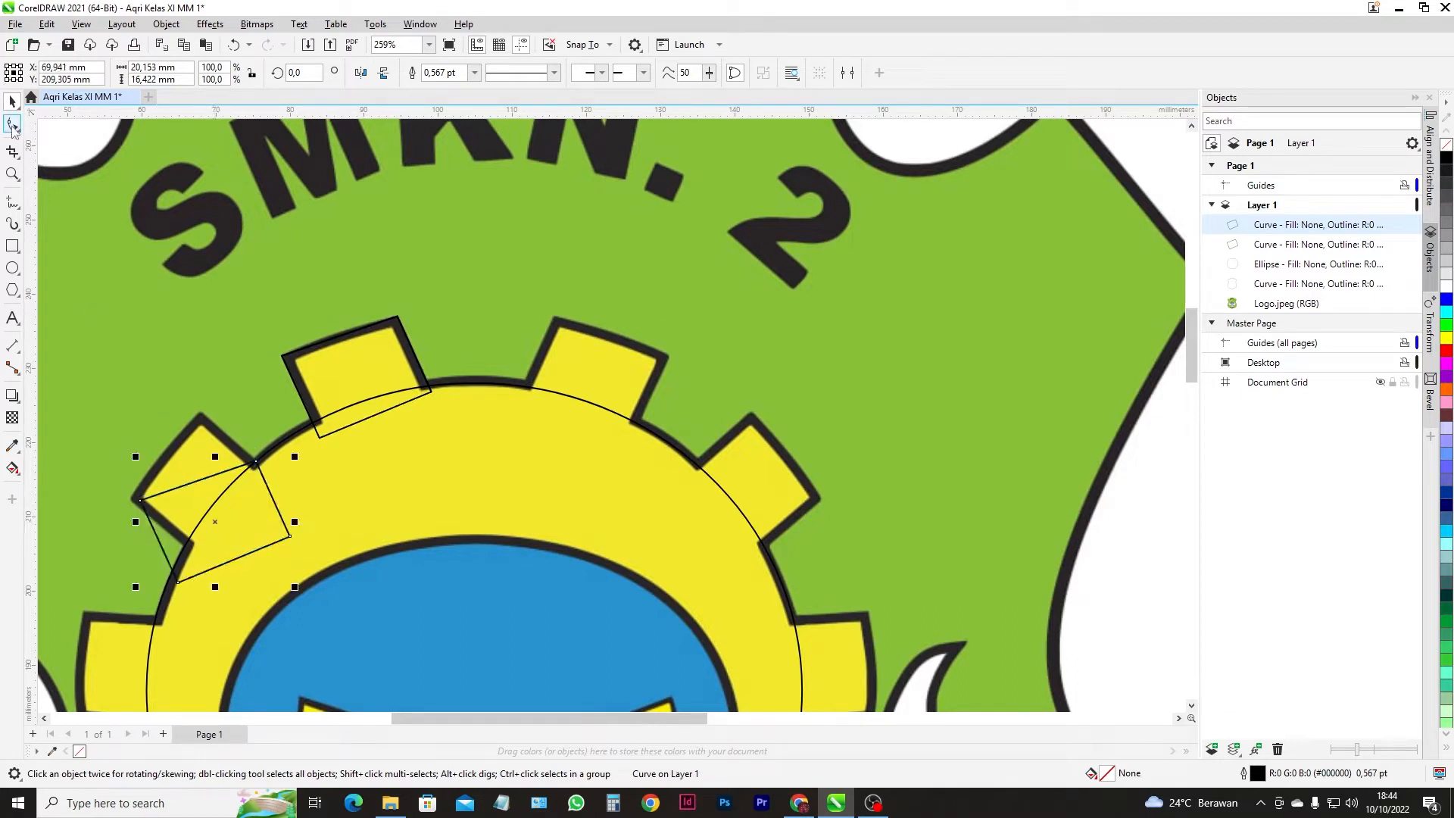
left_click_drag(257, 464, 202, 413)
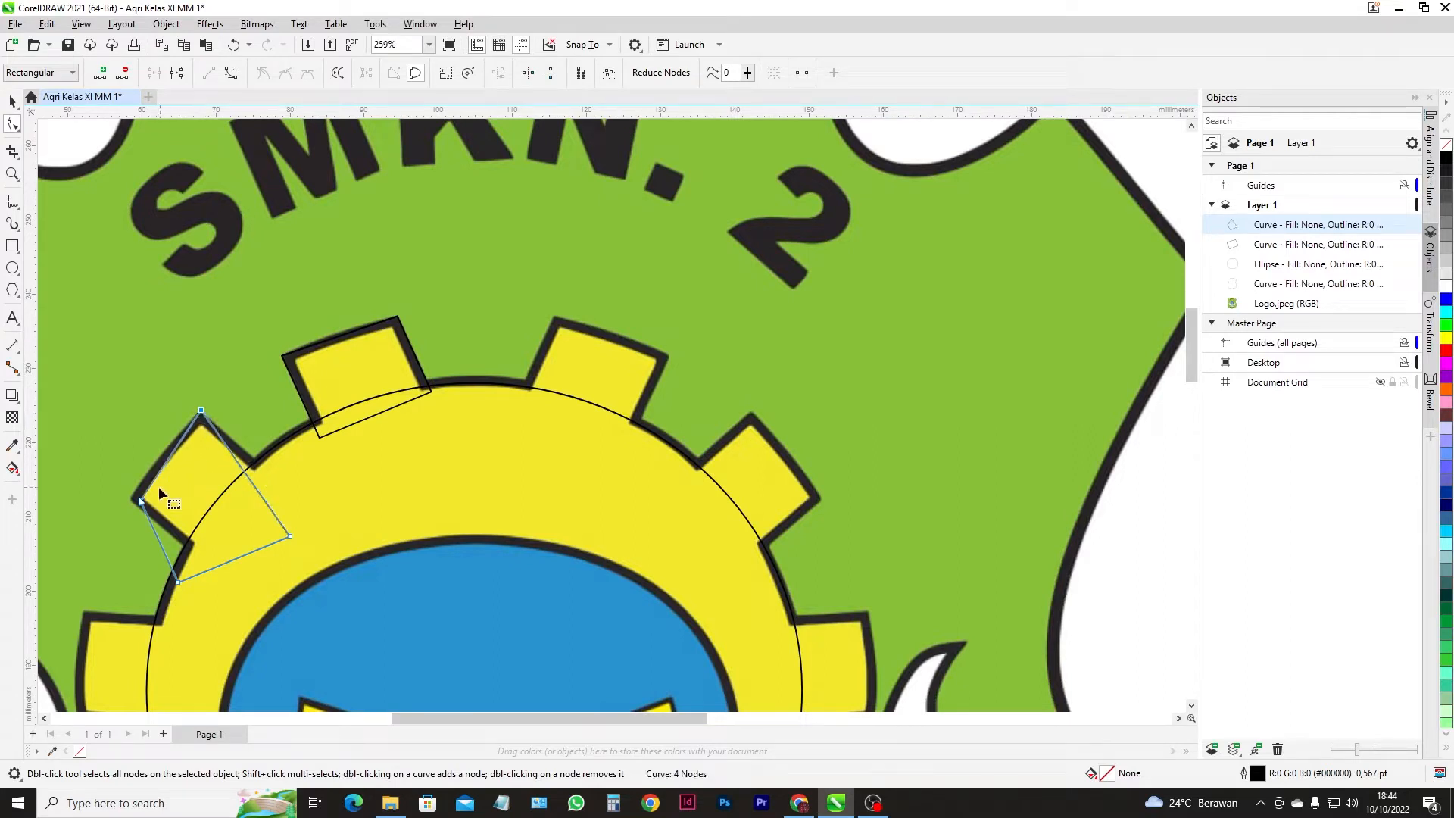
left_click_drag(141, 501, 131, 499)
left_click_drag(293, 541, 271, 474)
left_click_drag(178, 582, 197, 556)
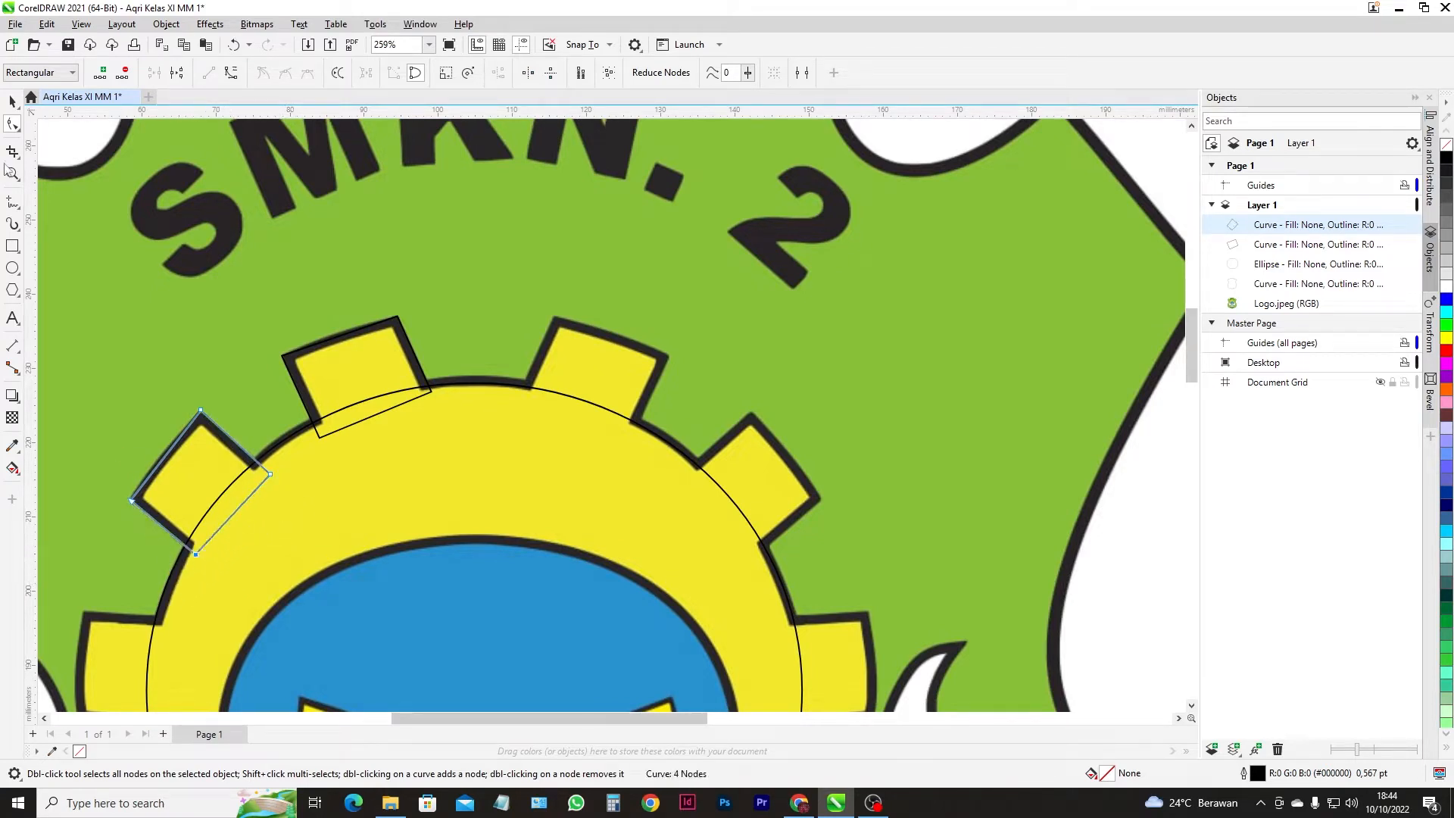
left_click(12, 101)
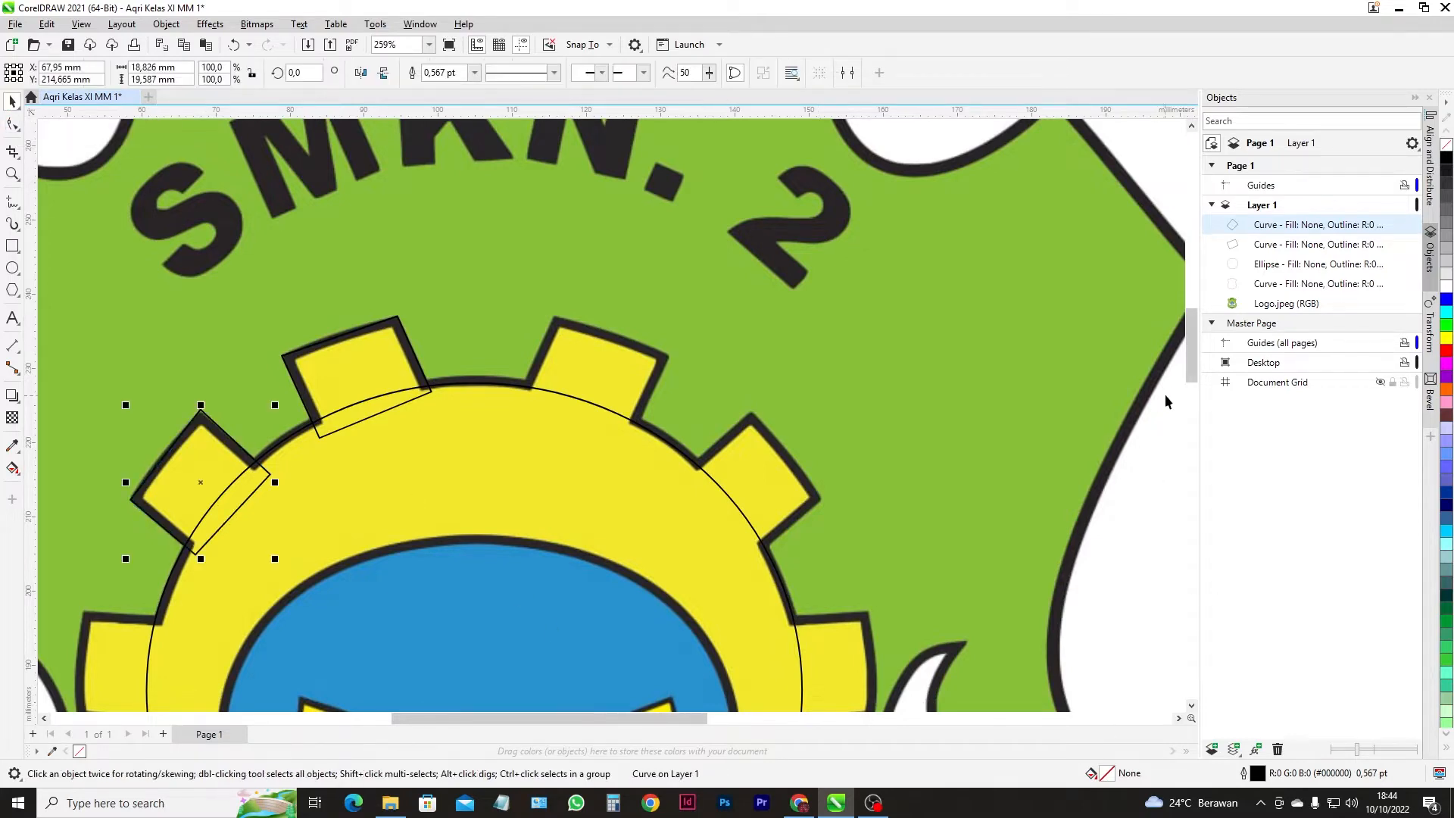
- Duplicate the upper-left tooth shape and place the copy over the lowest gear tooth on the left side
left_click_drag(1191, 348, 1191, 394)
left_click_drag(678, 718, 634, 725)
left_click_drag(1193, 397, 1193, 375)
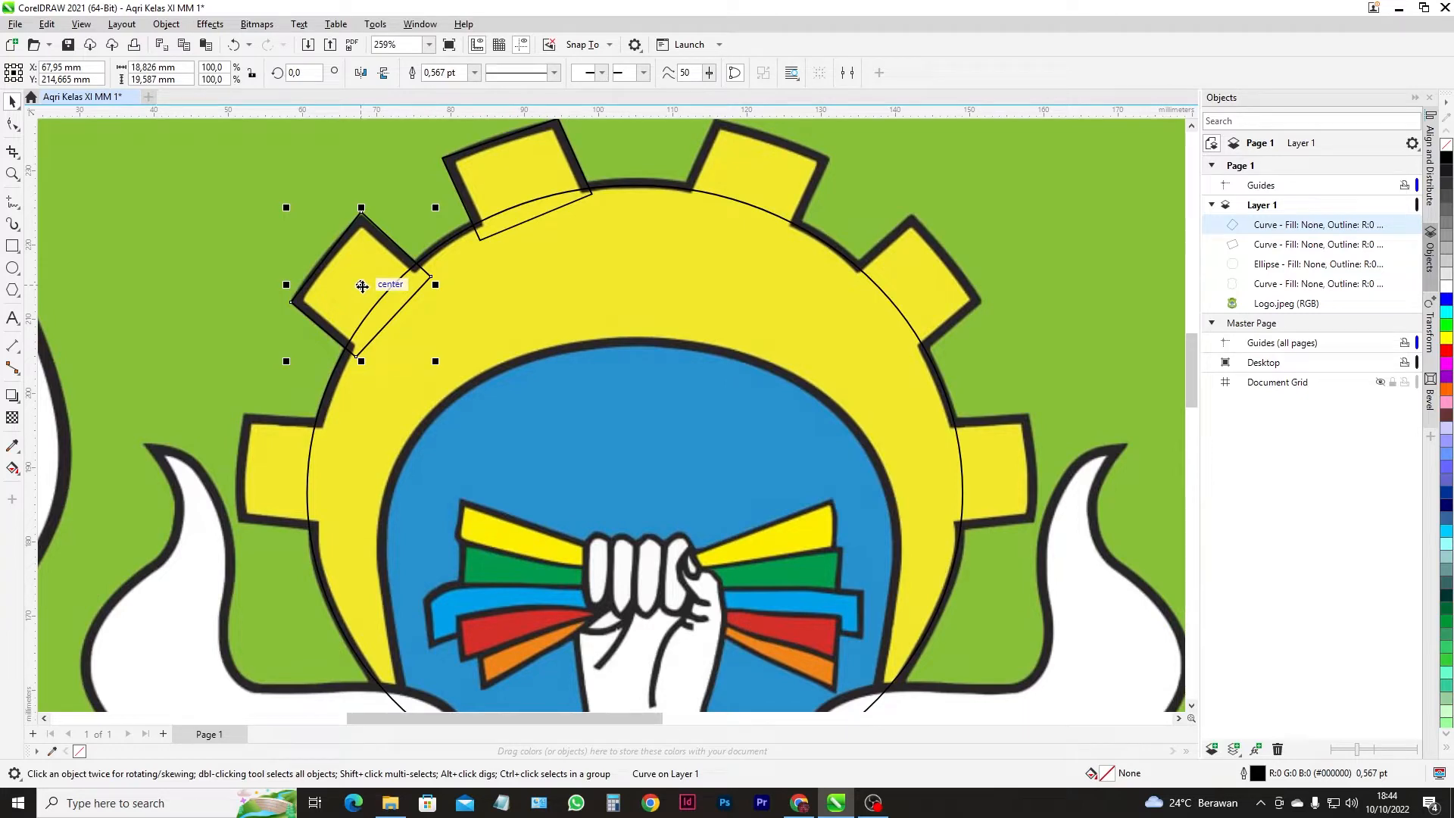
key("ctrl+v")
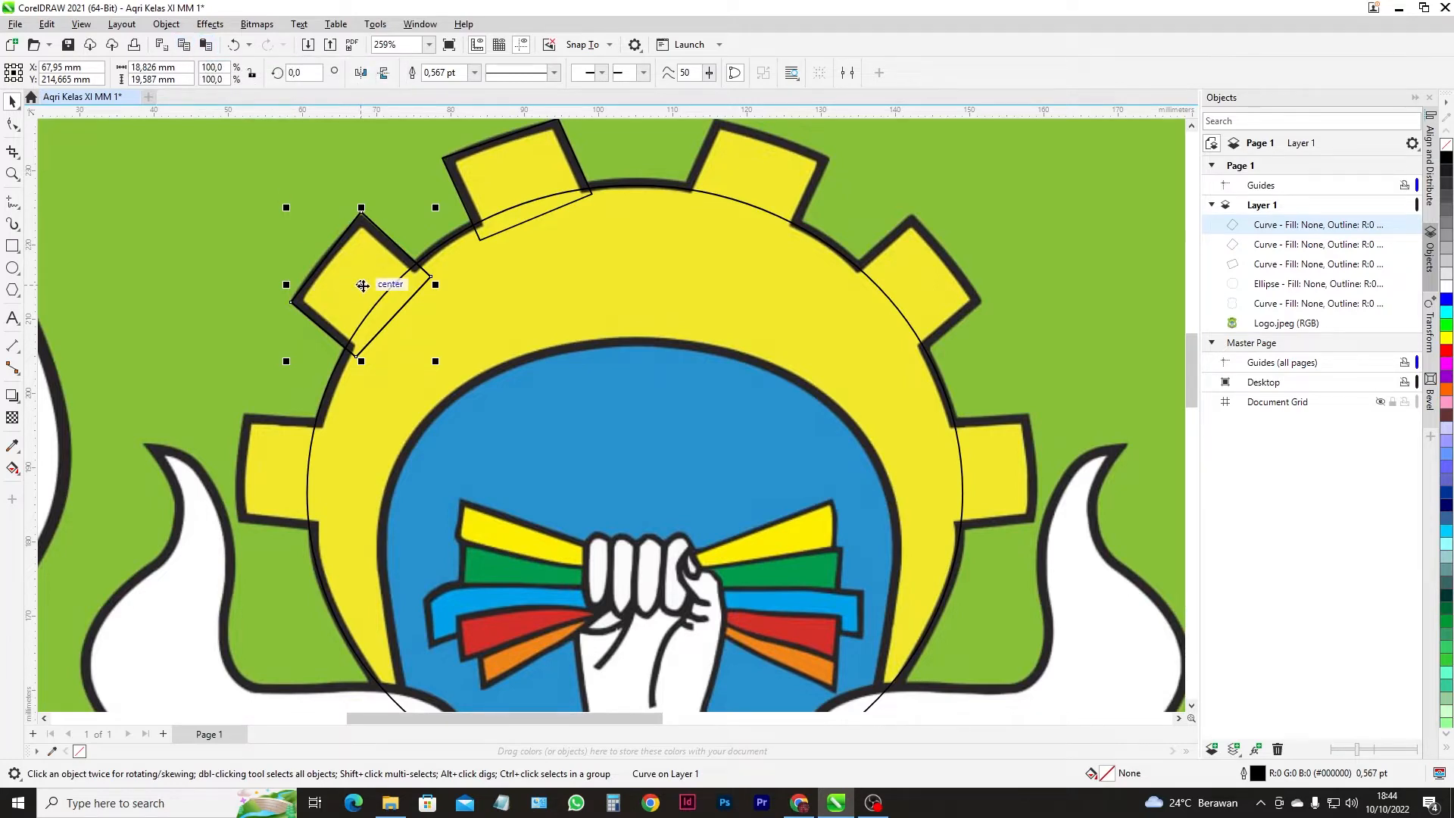
left_click_drag(363, 285, 321, 458)
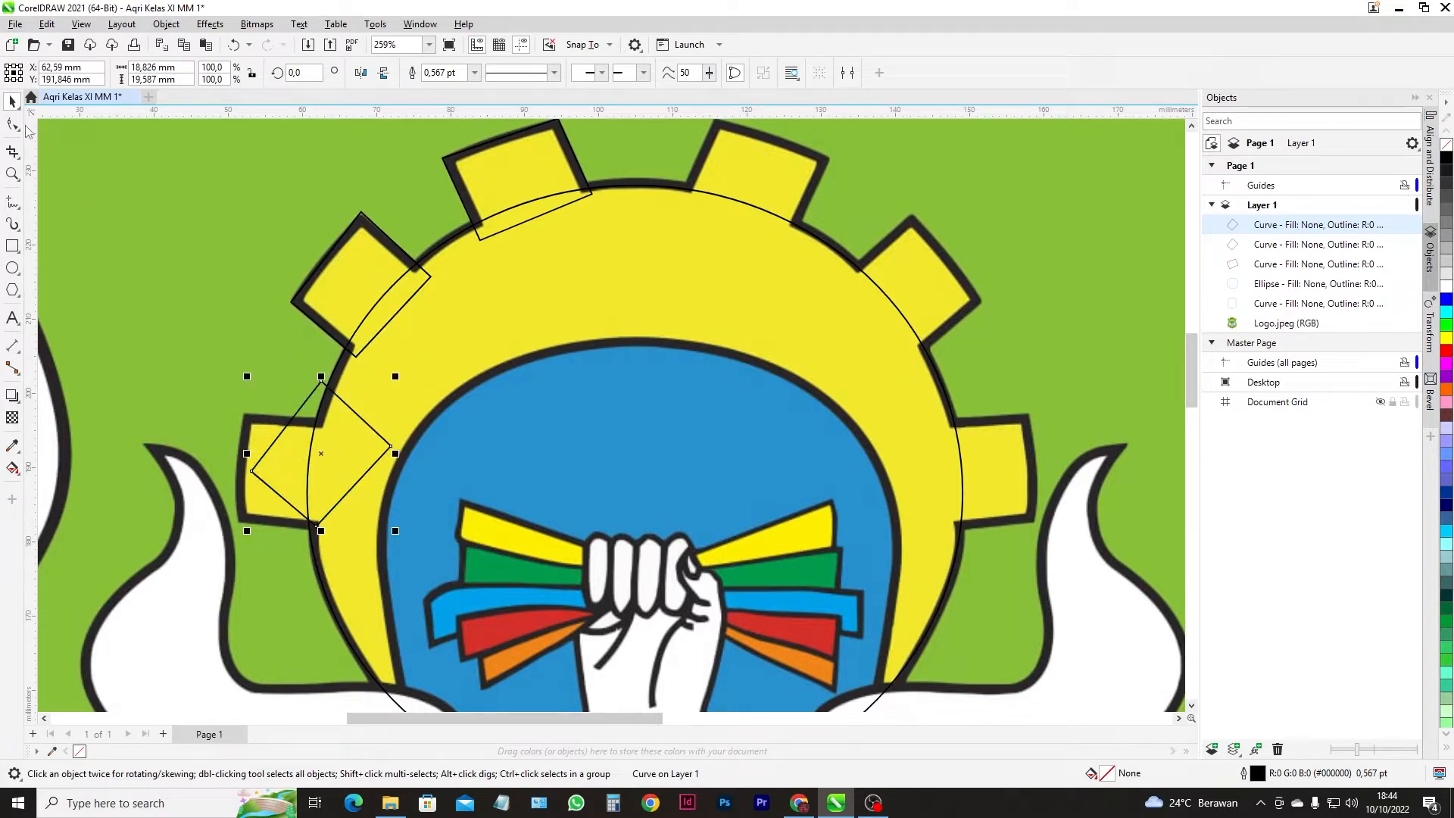
- Move the copy's four corner nodes to match the lowest left gear tooth, with the two inner ones just inside the ring
key("F10")
left_click_drag(253, 472, 242, 523)
left_click(316, 526)
scroll(320, 537, "up", 4)
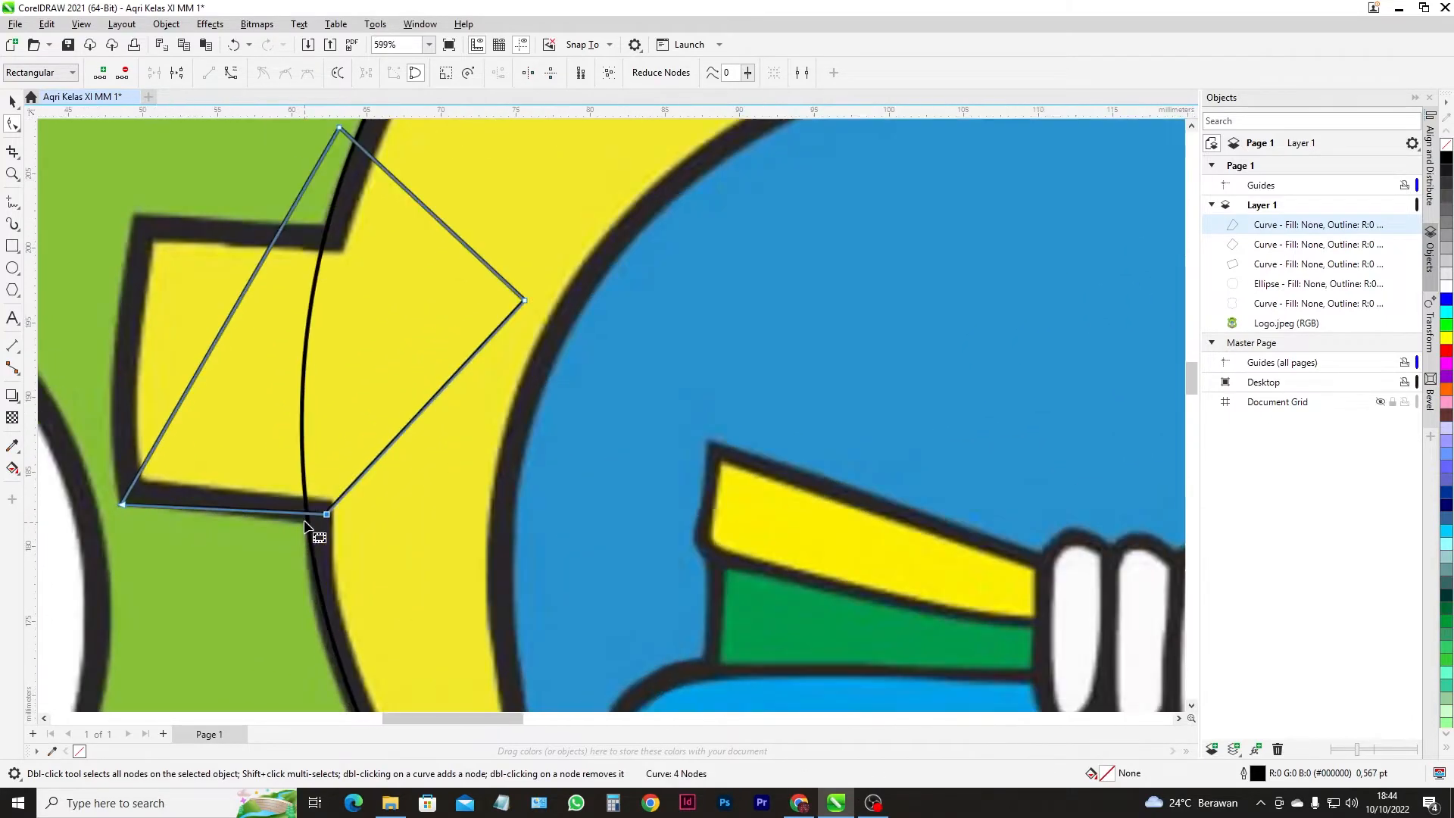
left_click_drag(330, 513, 328, 532)
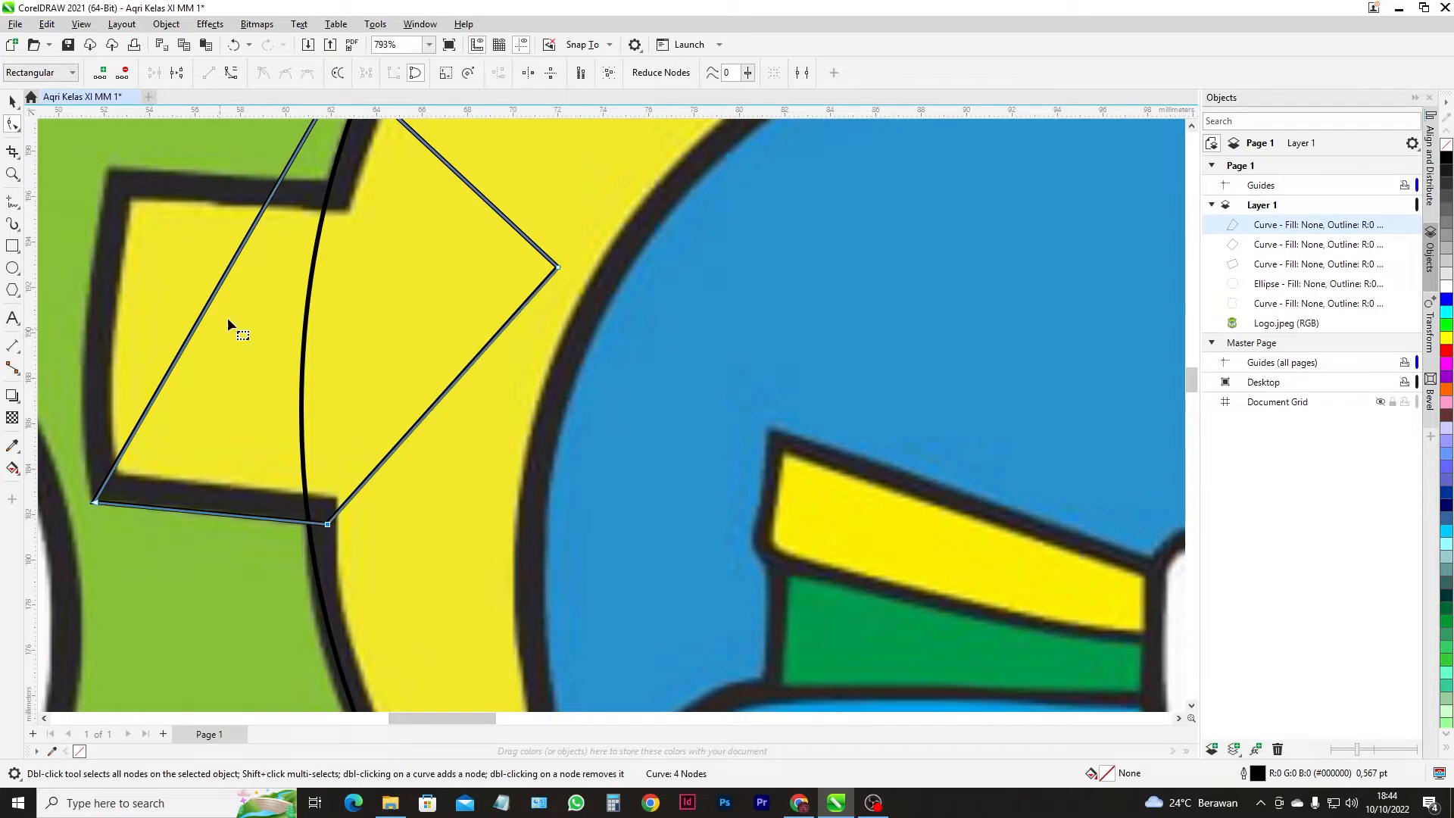
scroll(250, 326, "down", 2)
left_click_drag(316, 182, 179, 239)
left_click_drag(438, 296, 327, 250)
left_click_drag(304, 445, 311, 446)
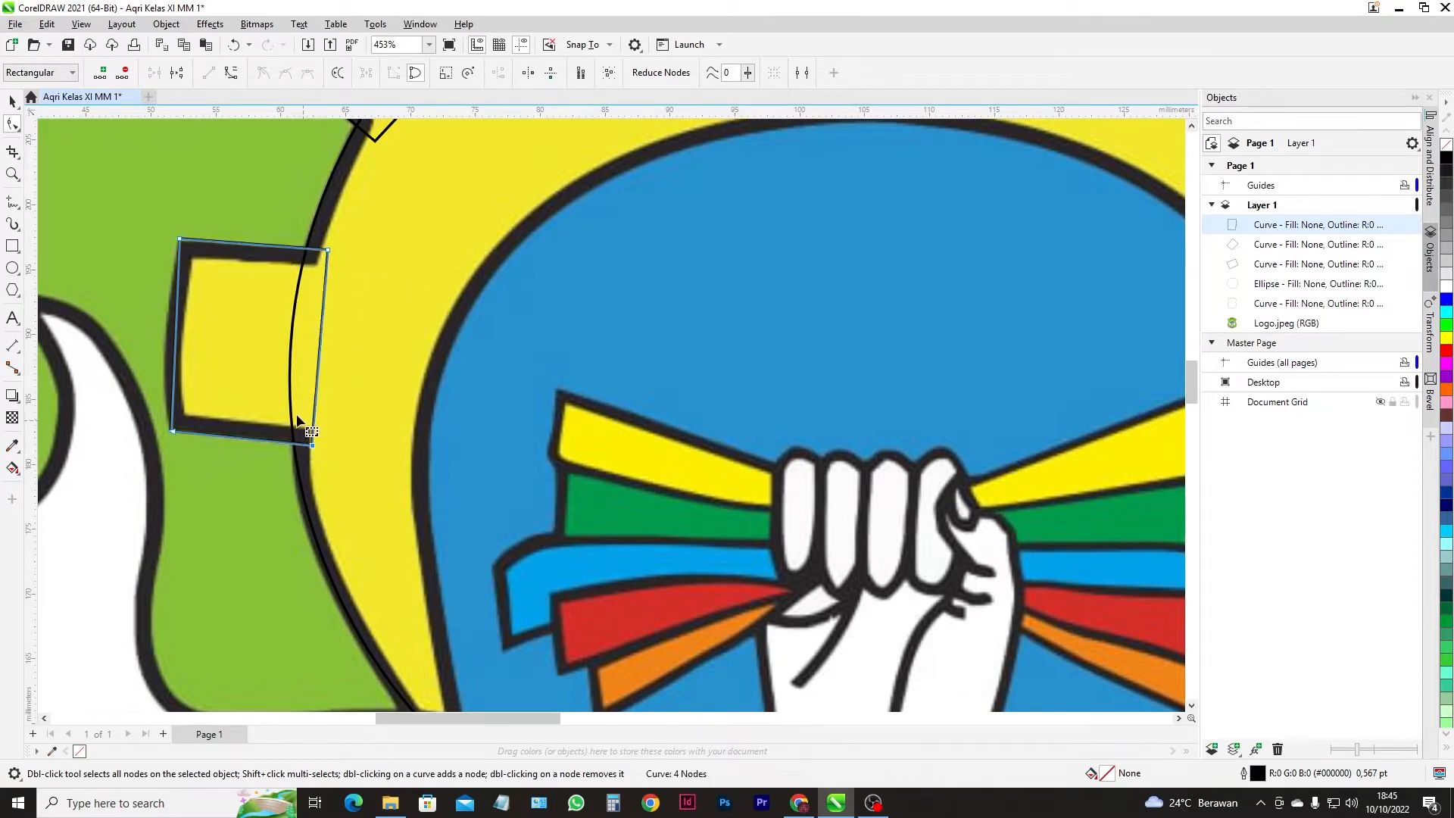
- Convert the outer edge of the lowest left tooth shape to a curve and bow it outward along the tooth
left_click(175, 348)
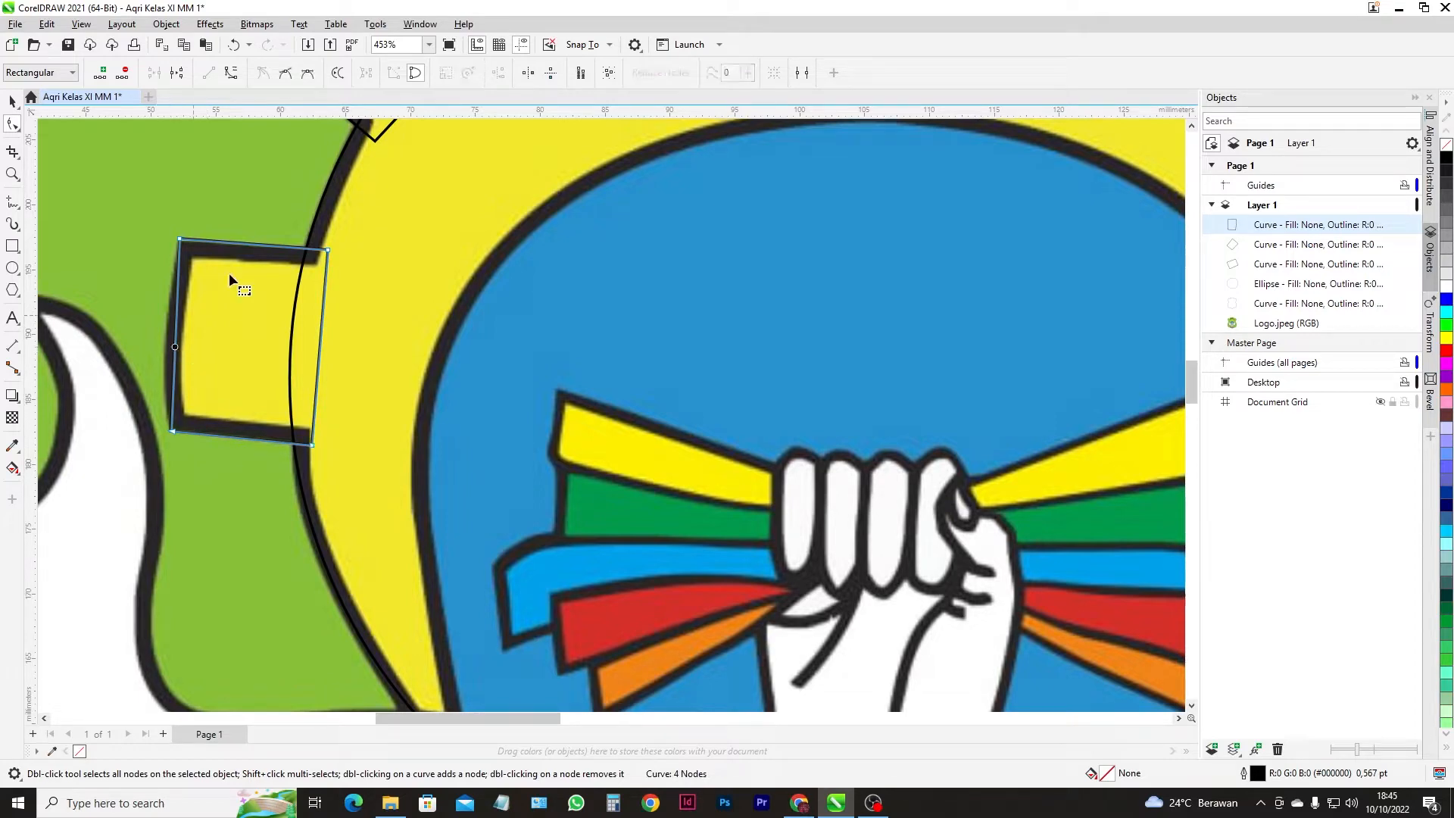
left_click(231, 72)
scroll(182, 347, "up", 2)
left_click_drag(177, 338, 169, 338)
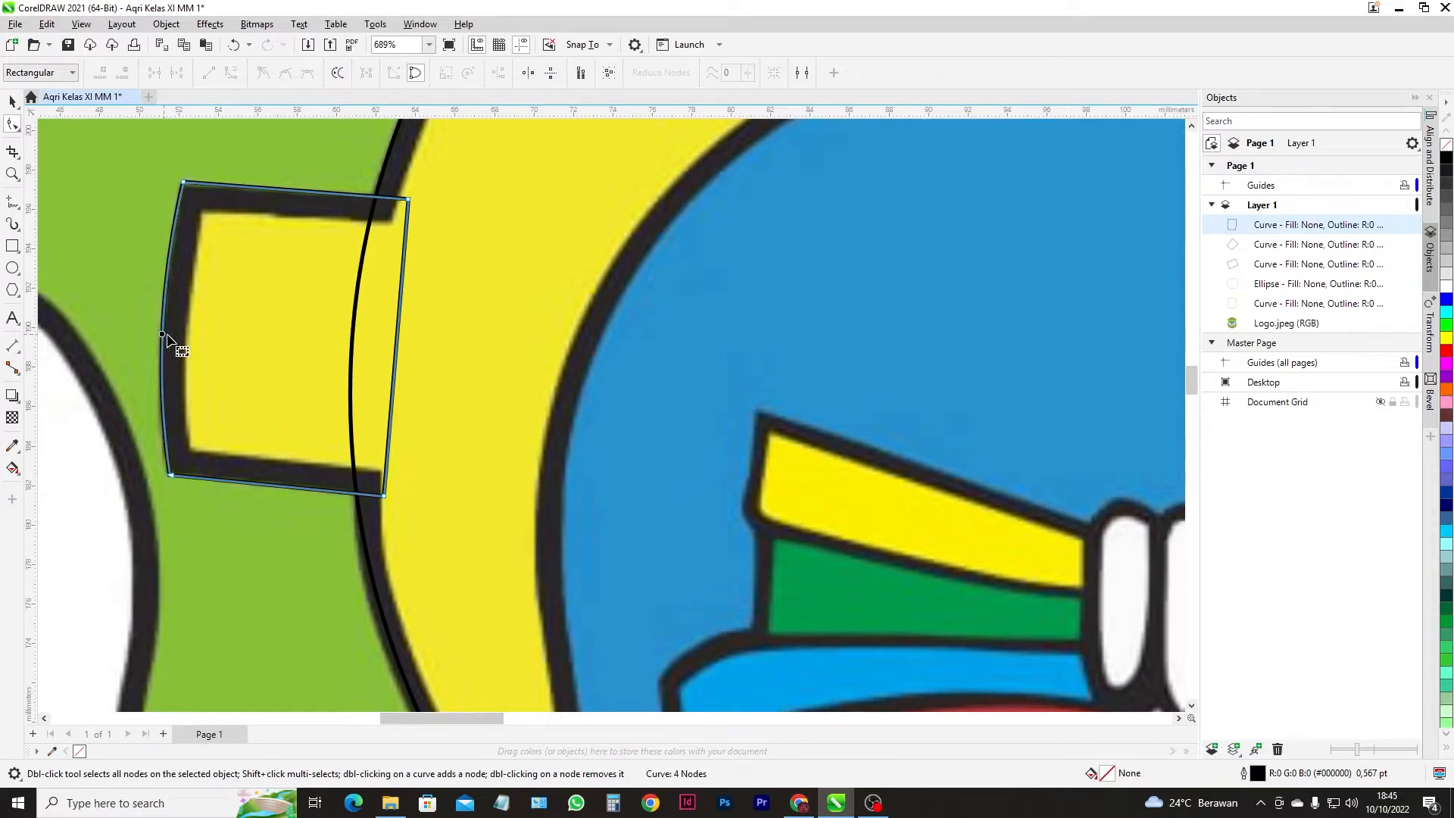
- Convert the upper-left tooth shape's outer edge to a curve and bow it outward to follow the tooth's rounded edge
scroll(261, 350, "down", 4)
scroll(351, 237, "up", 3)
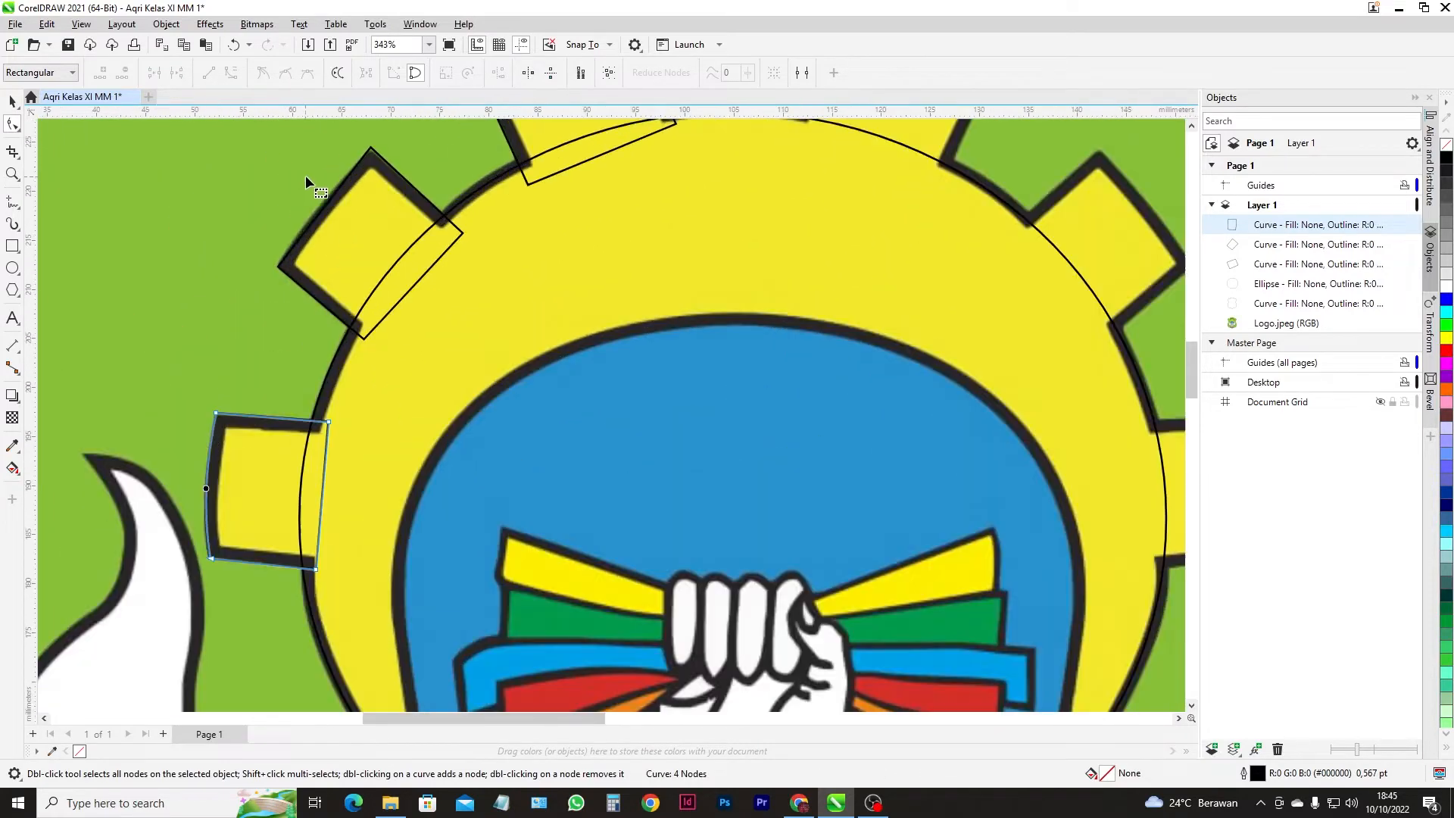
left_click(337, 225)
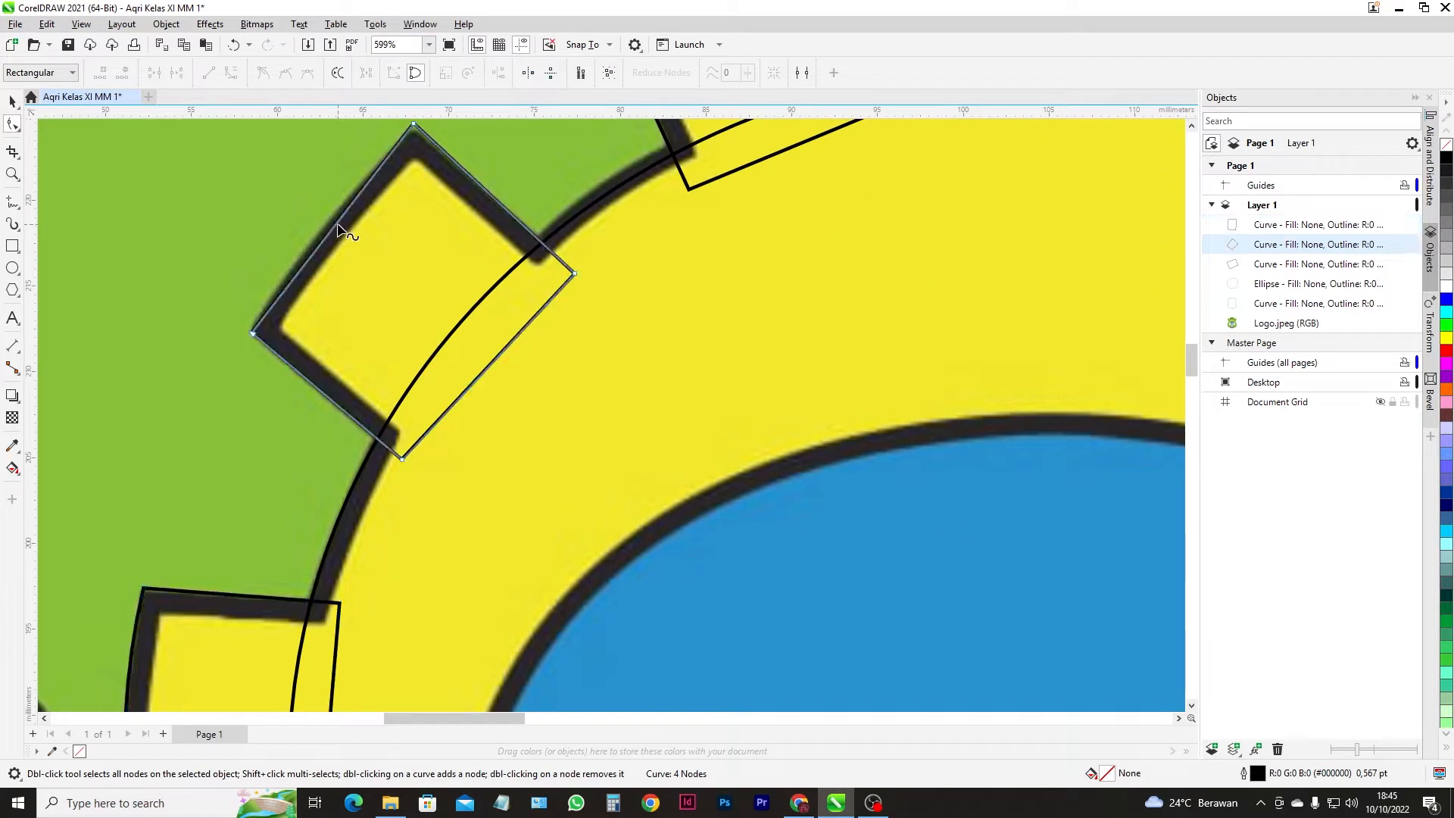
left_click(231, 72)
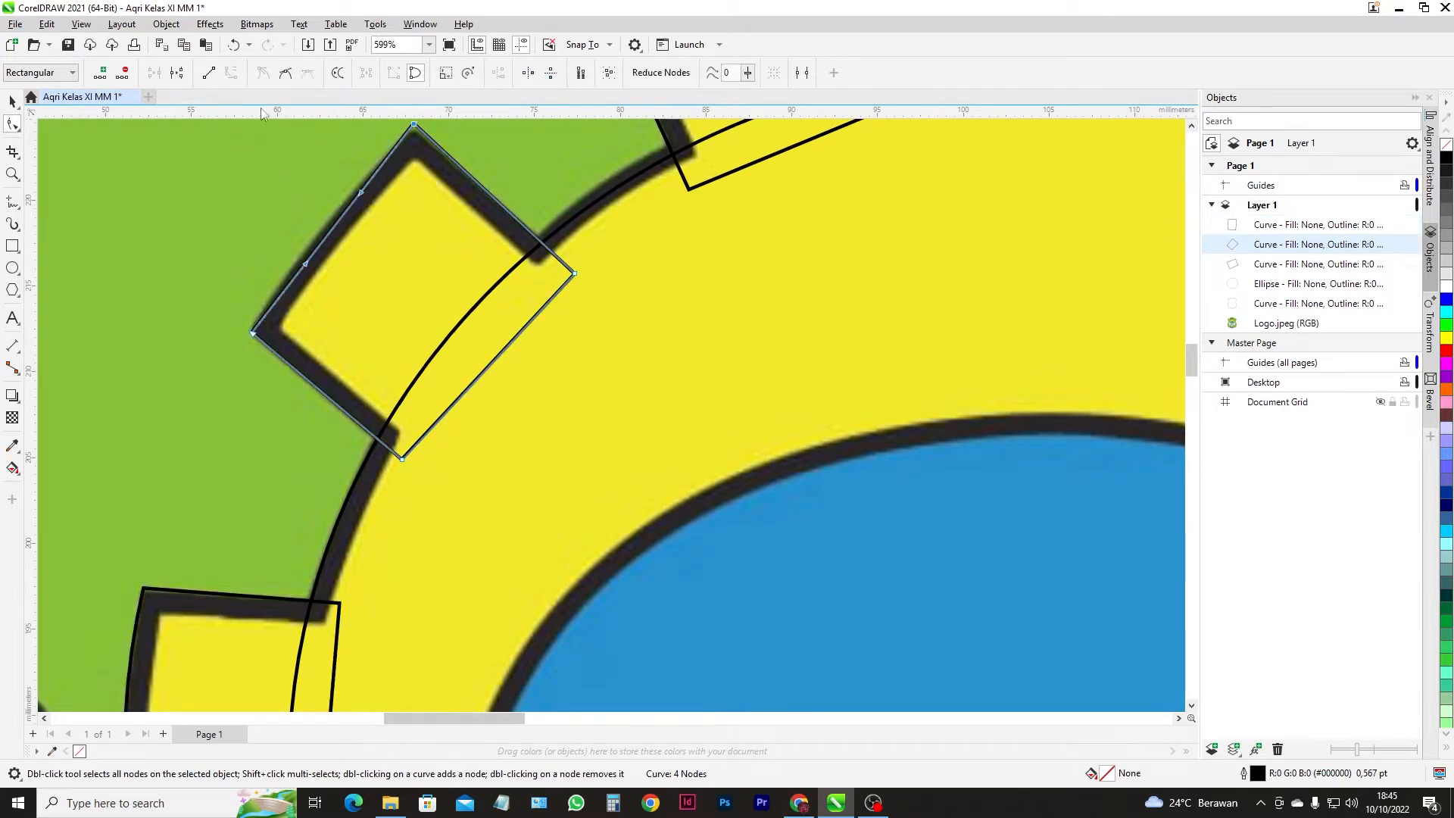
left_click_drag(334, 232, 334, 228)
left_click_drag(415, 127, 424, 139)
scroll(1190, 150, "up", 1)
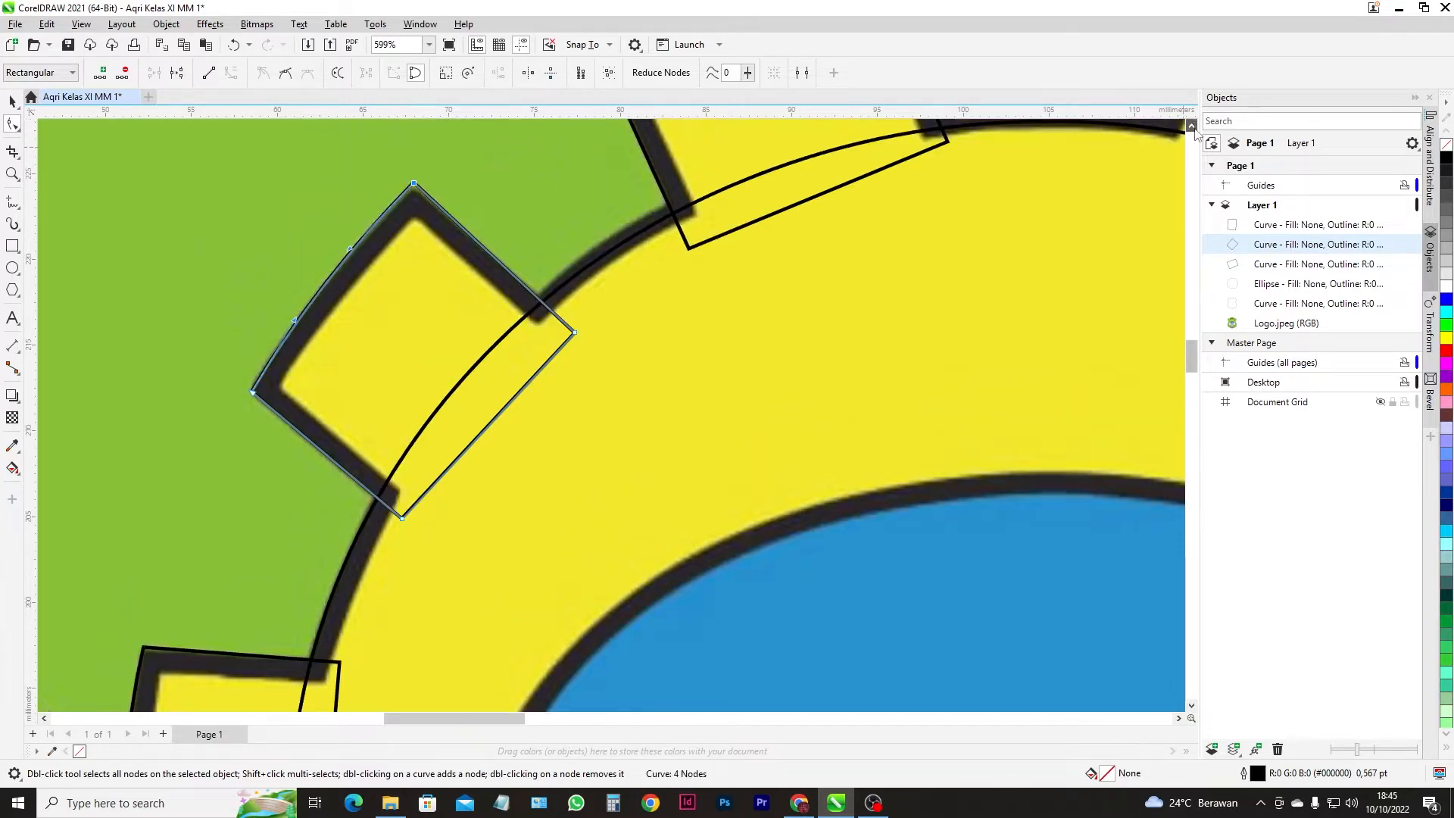
scroll(430, 162, "up", 2)
left_click_drag(406, 172, 409, 183)
- Convert the outer edge of the tooth shape left of the gear's top to a curve and bow it to fit
scroll(257, 342, "down", 4)
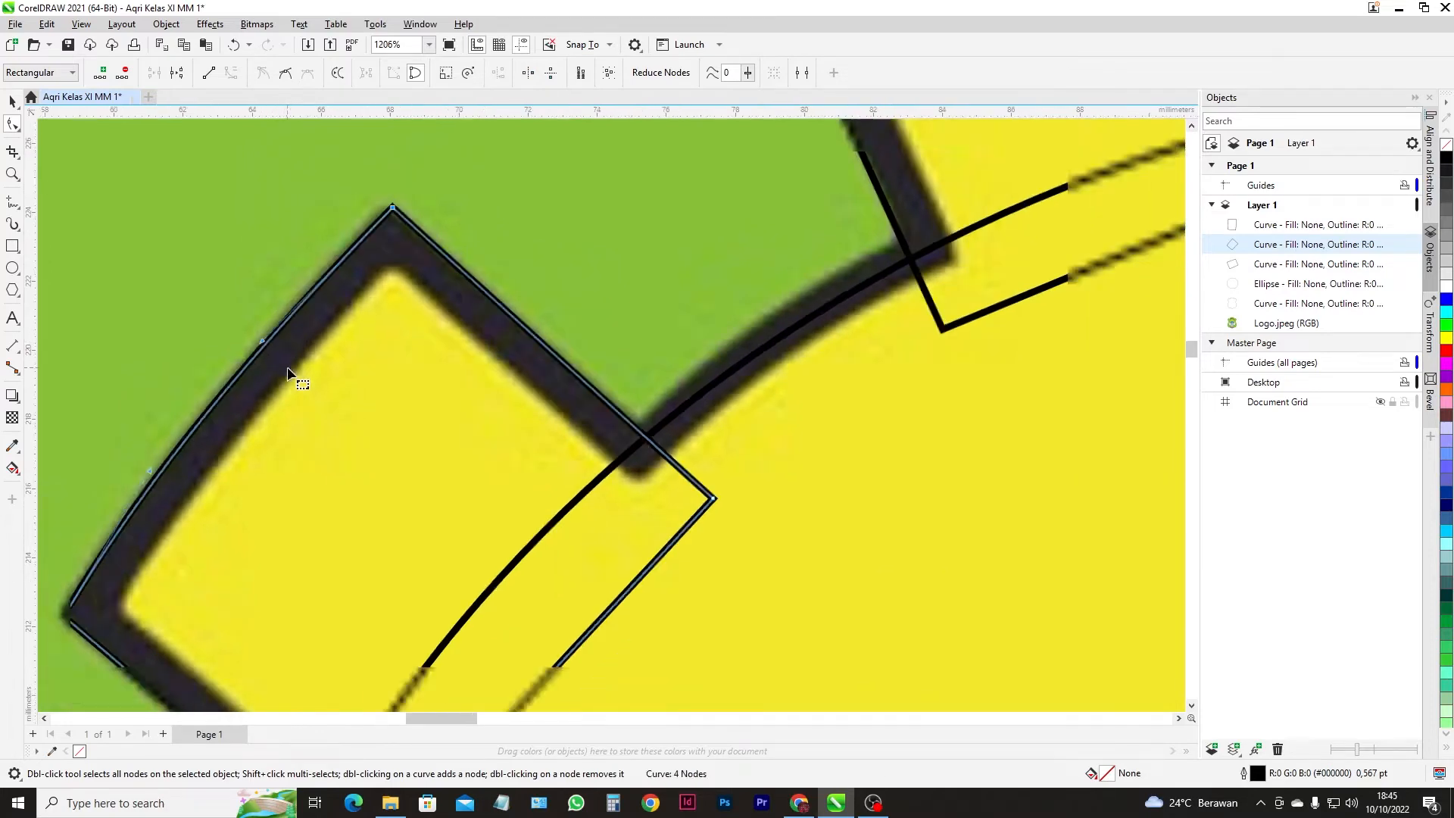
scroll(542, 288, "up", 3)
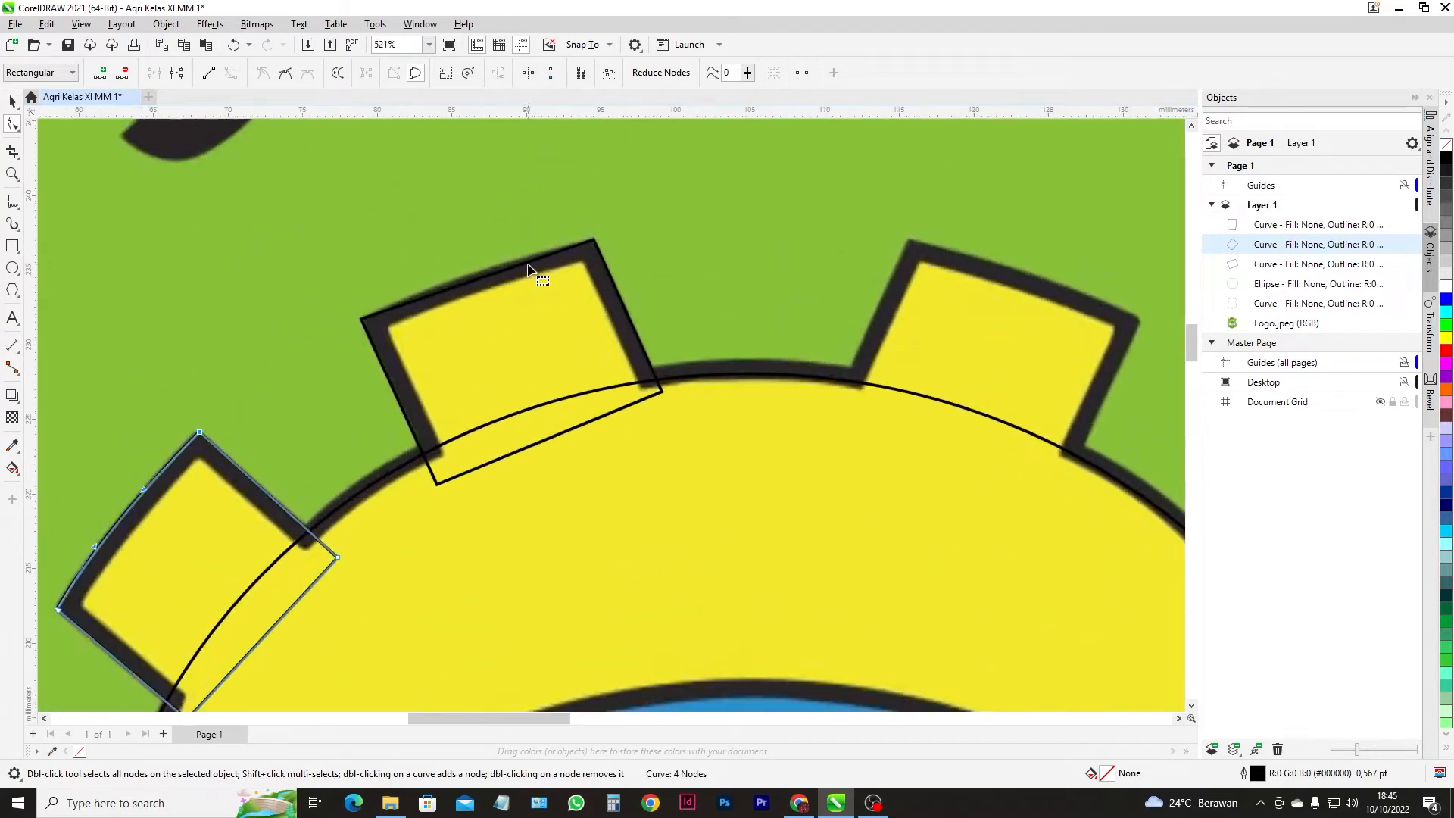
left_click(438, 292)
left_click(232, 74)
left_click(450, 288)
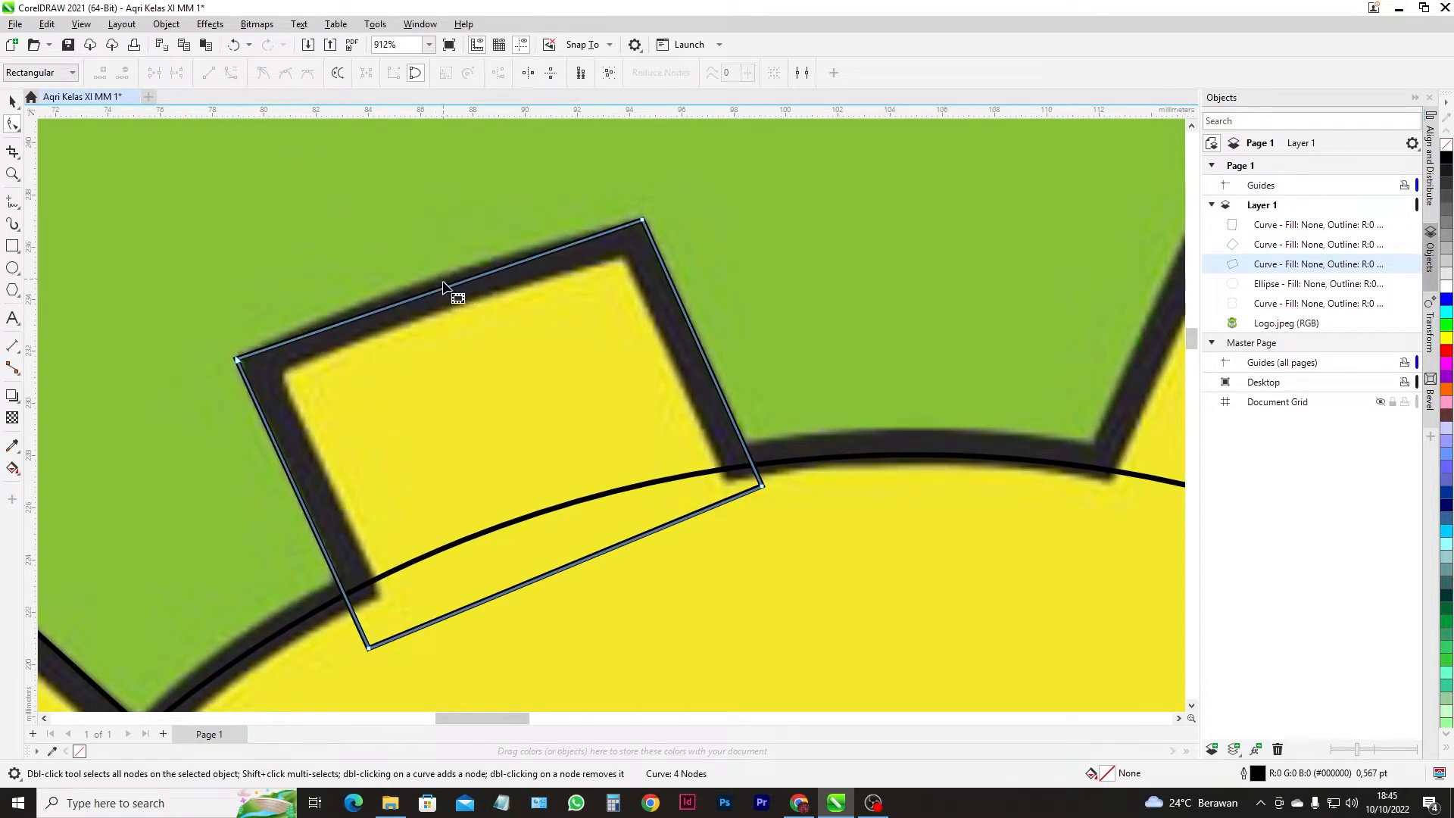
left_click_drag(447, 287, 439, 280)
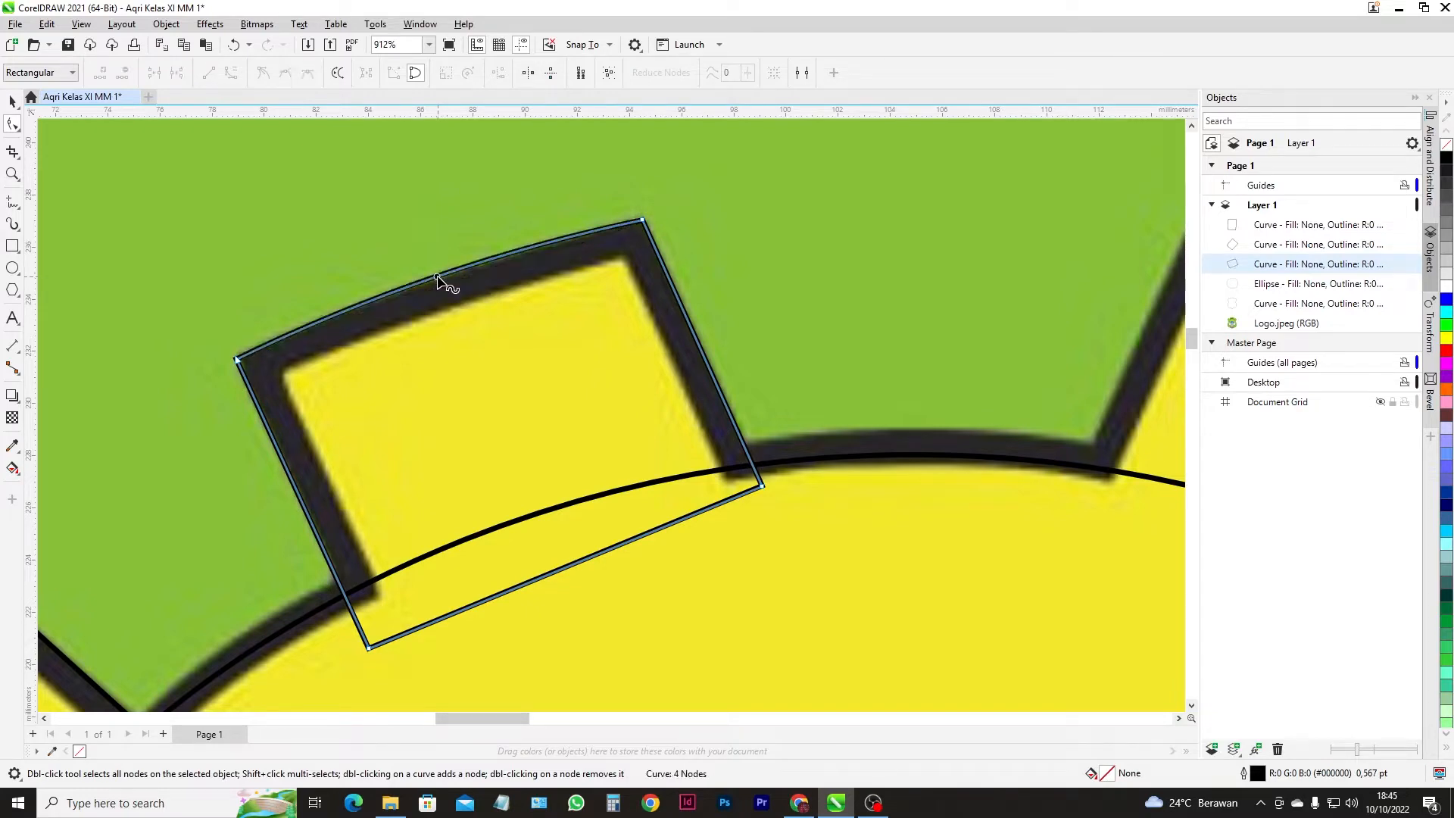
- Copy and paste the three left tooth shapes, mirror the copies horizontally, and place them over the three right gear teeth
scroll(341, 357, "down", 2)
scroll(364, 363, "down", 3)
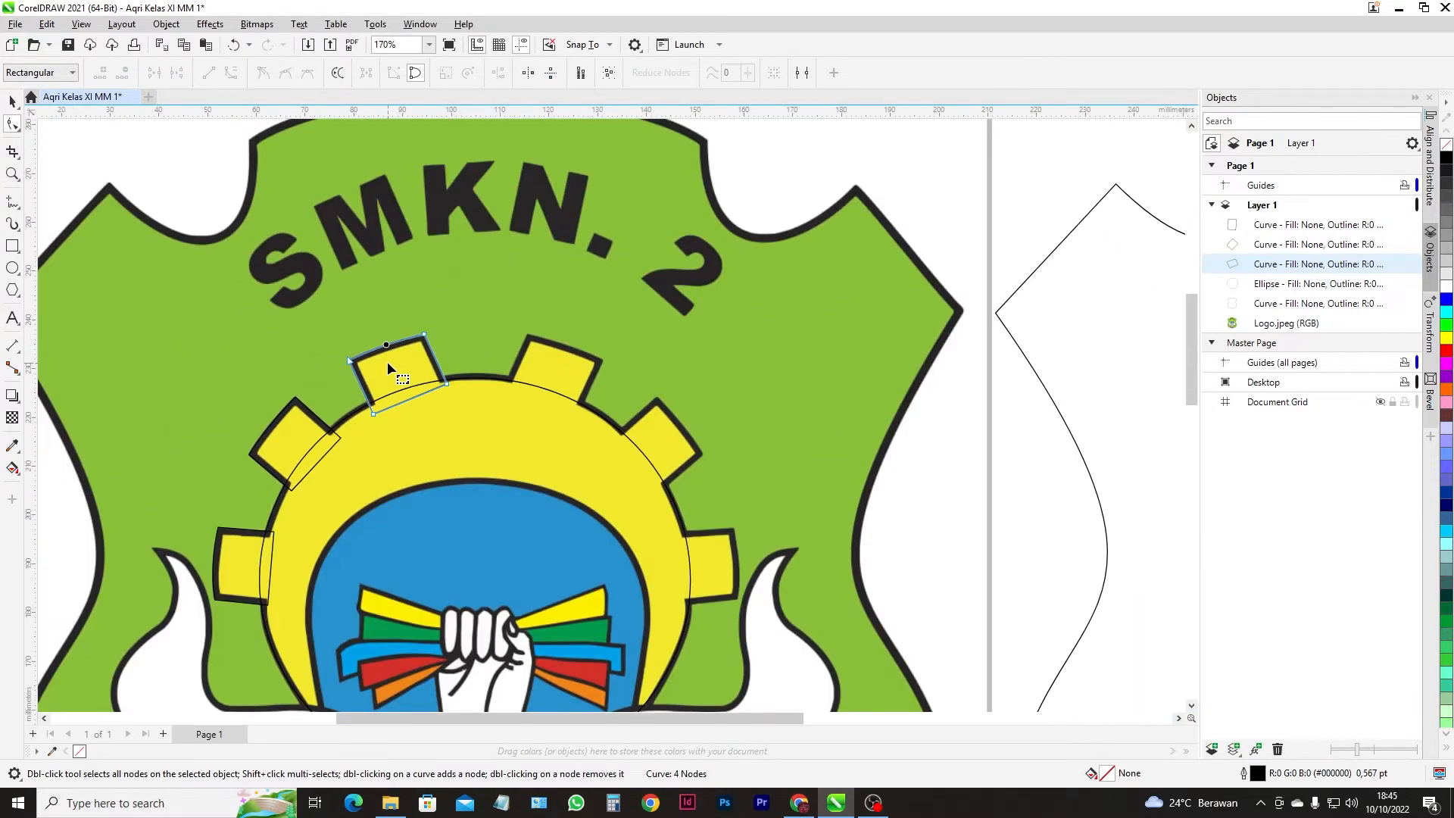
left_click(12, 101)
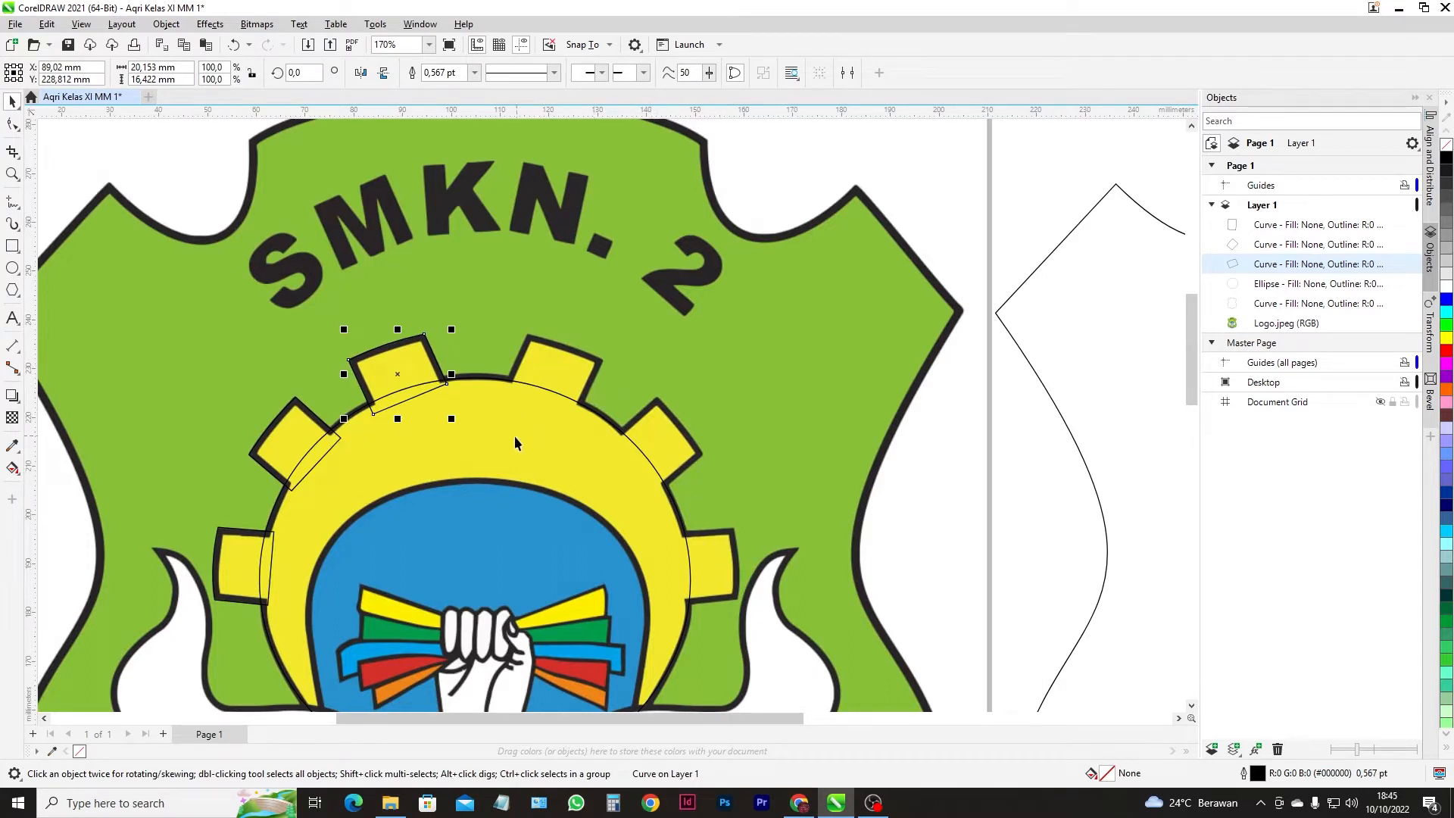
left_click(324, 453, "shift")
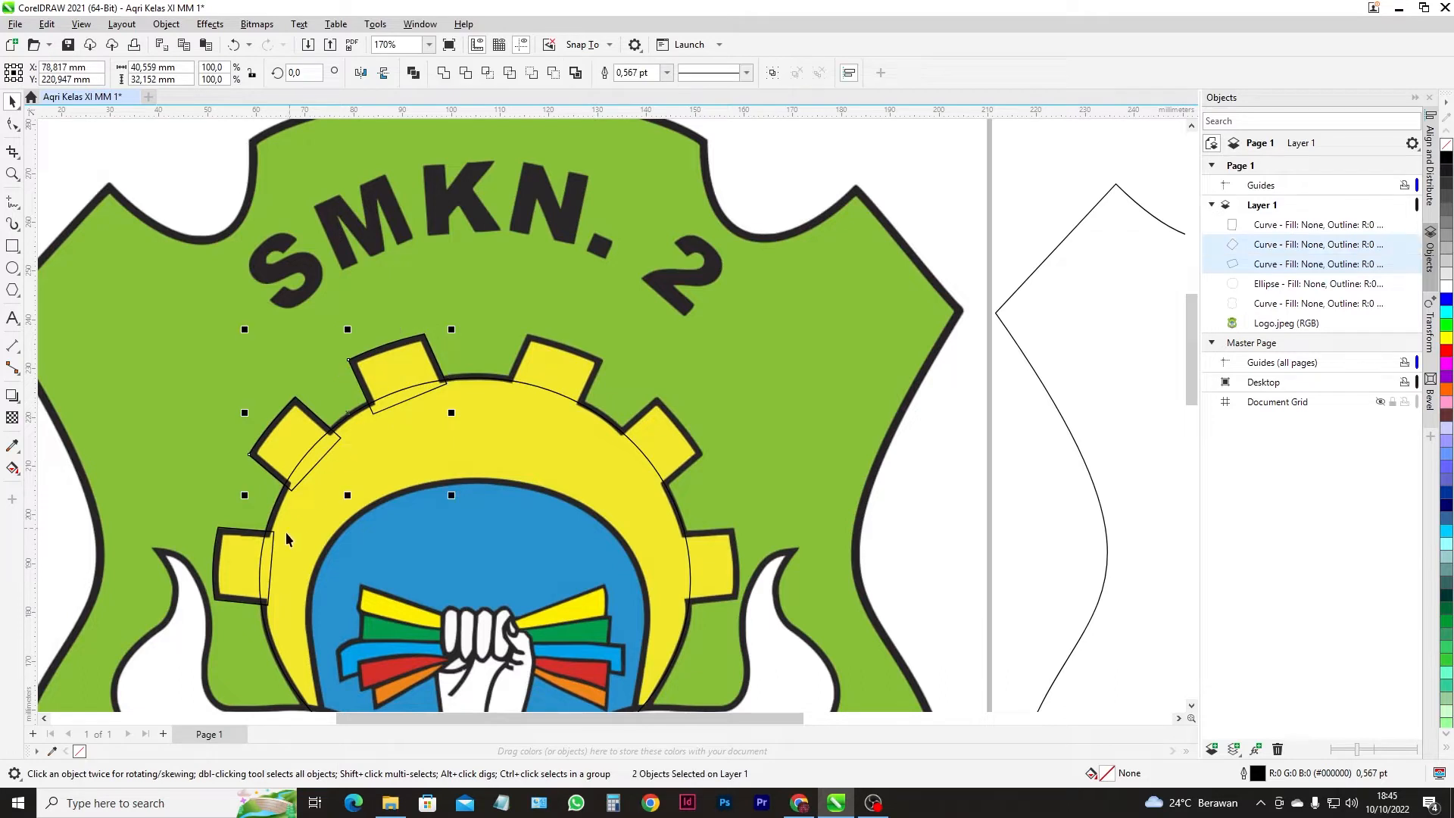
left_click(272, 567, "shift")
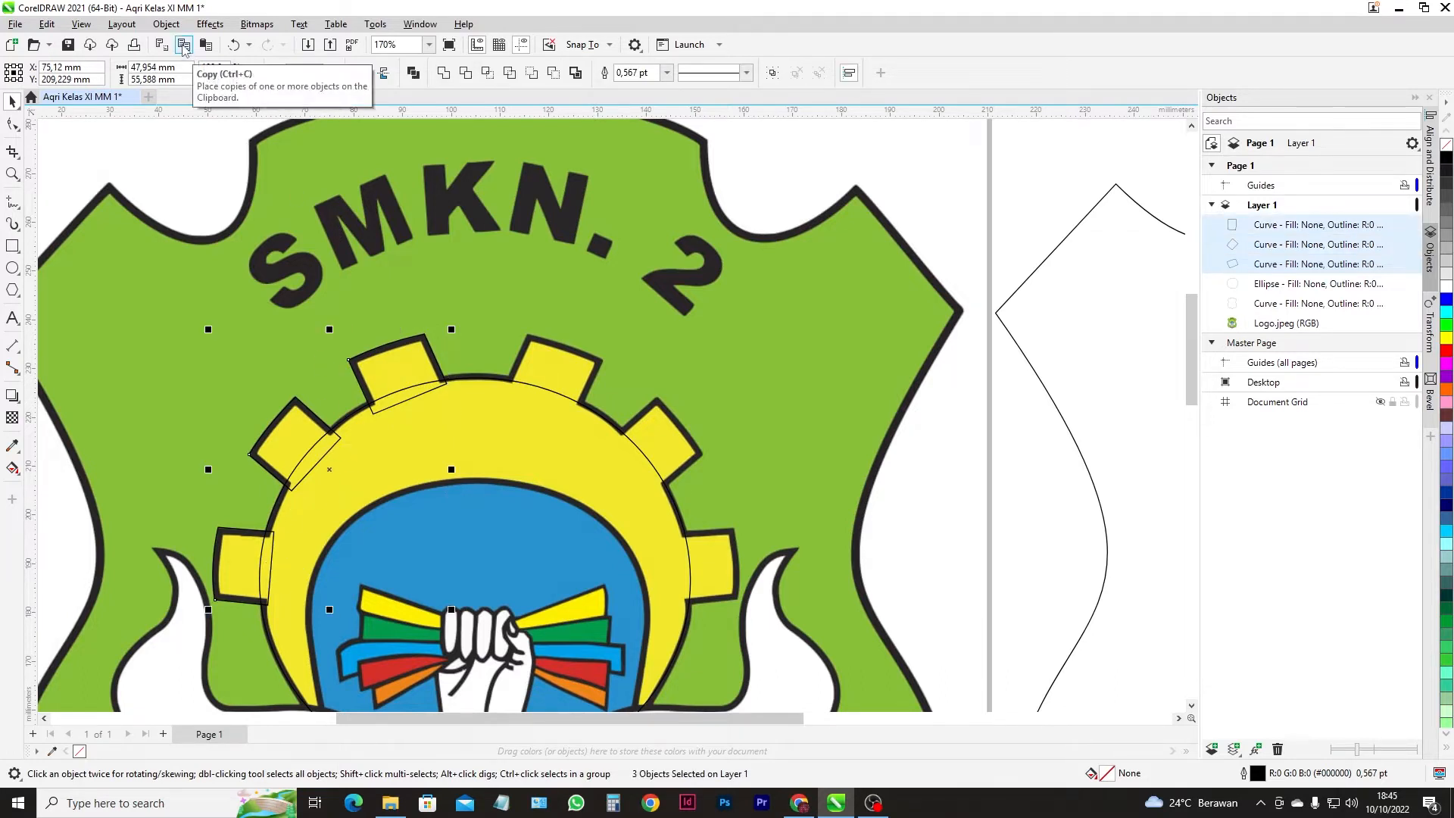
left_click(183, 45)
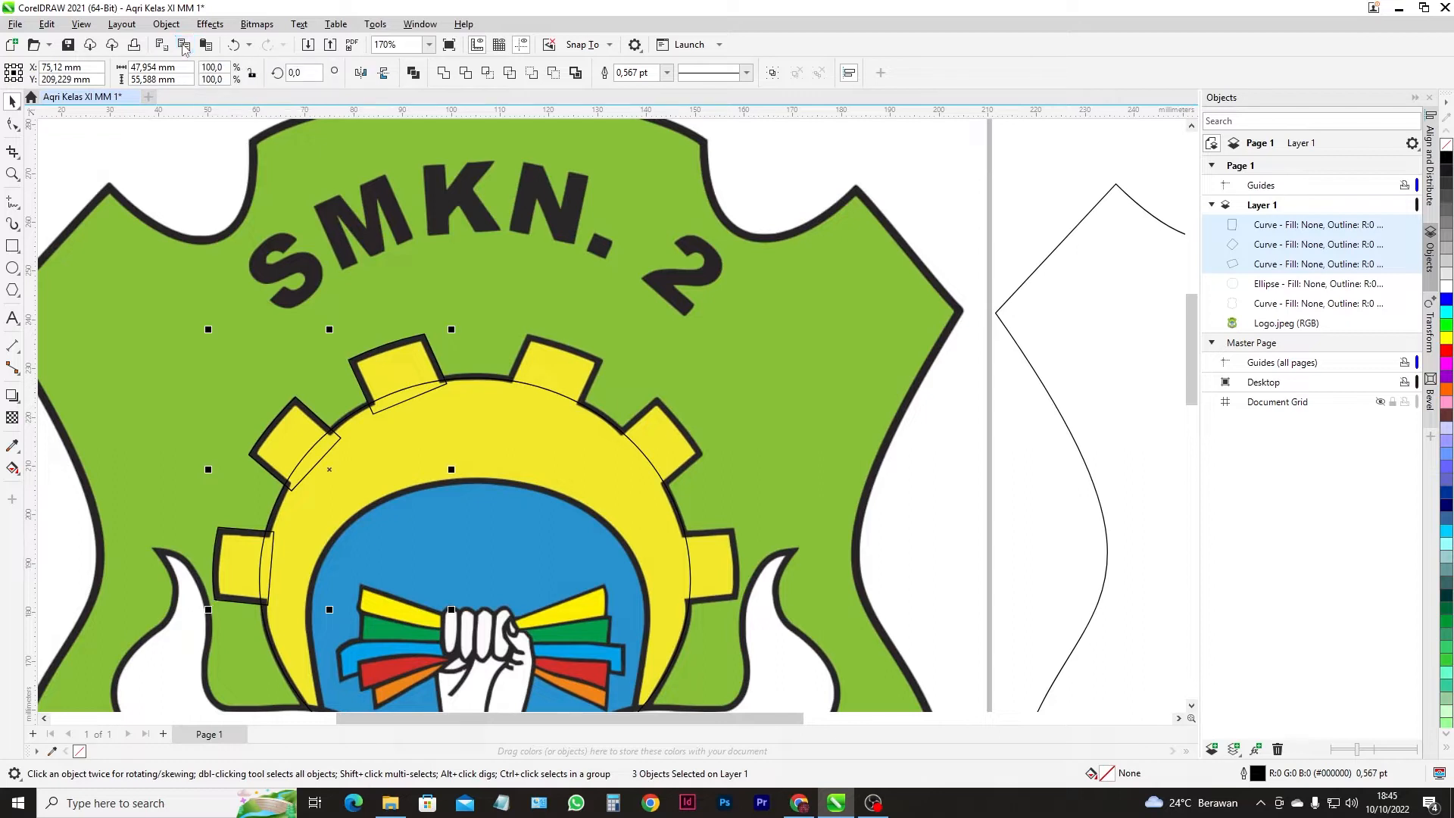
left_click(204, 45)
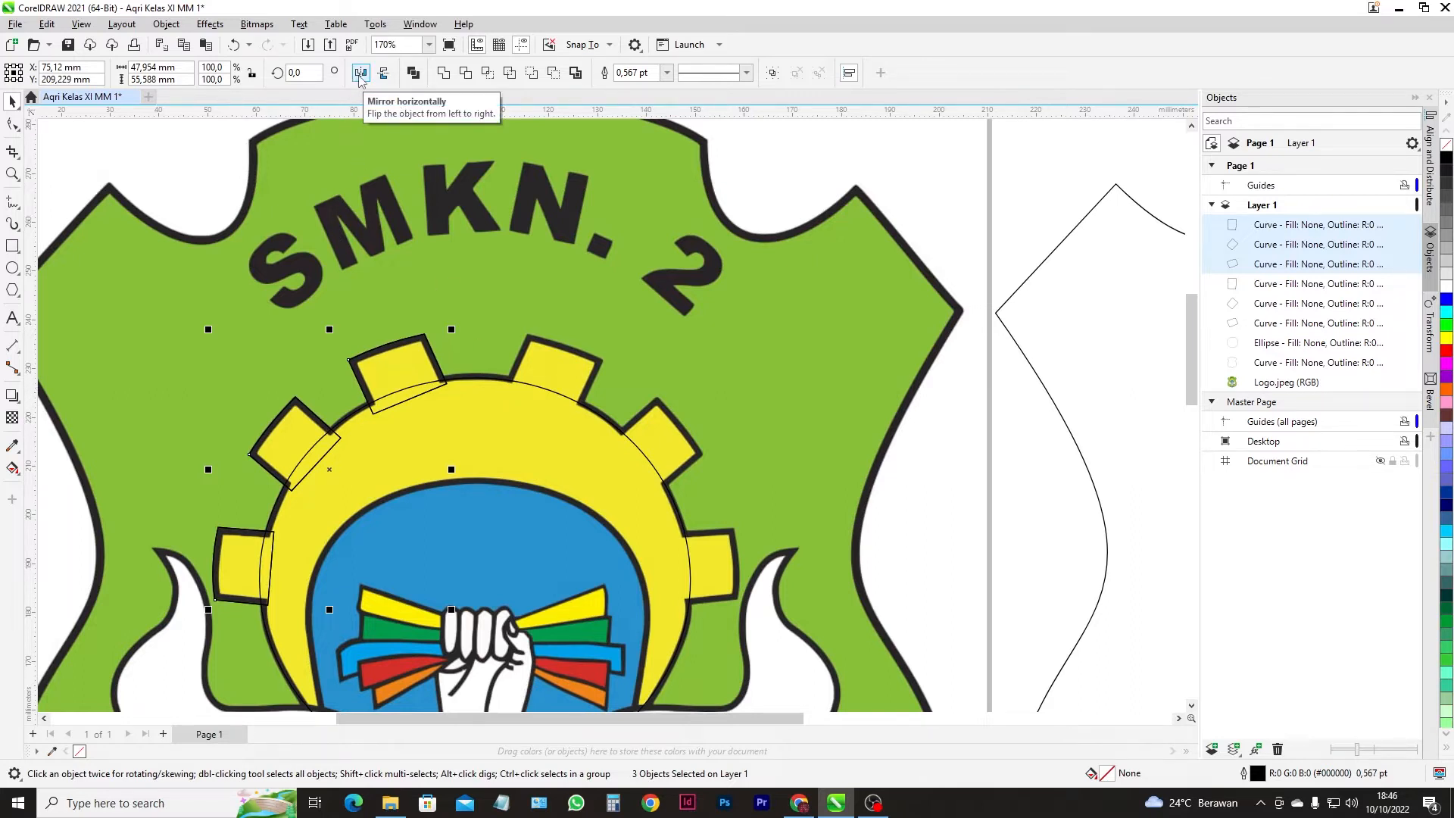
left_click(361, 73)
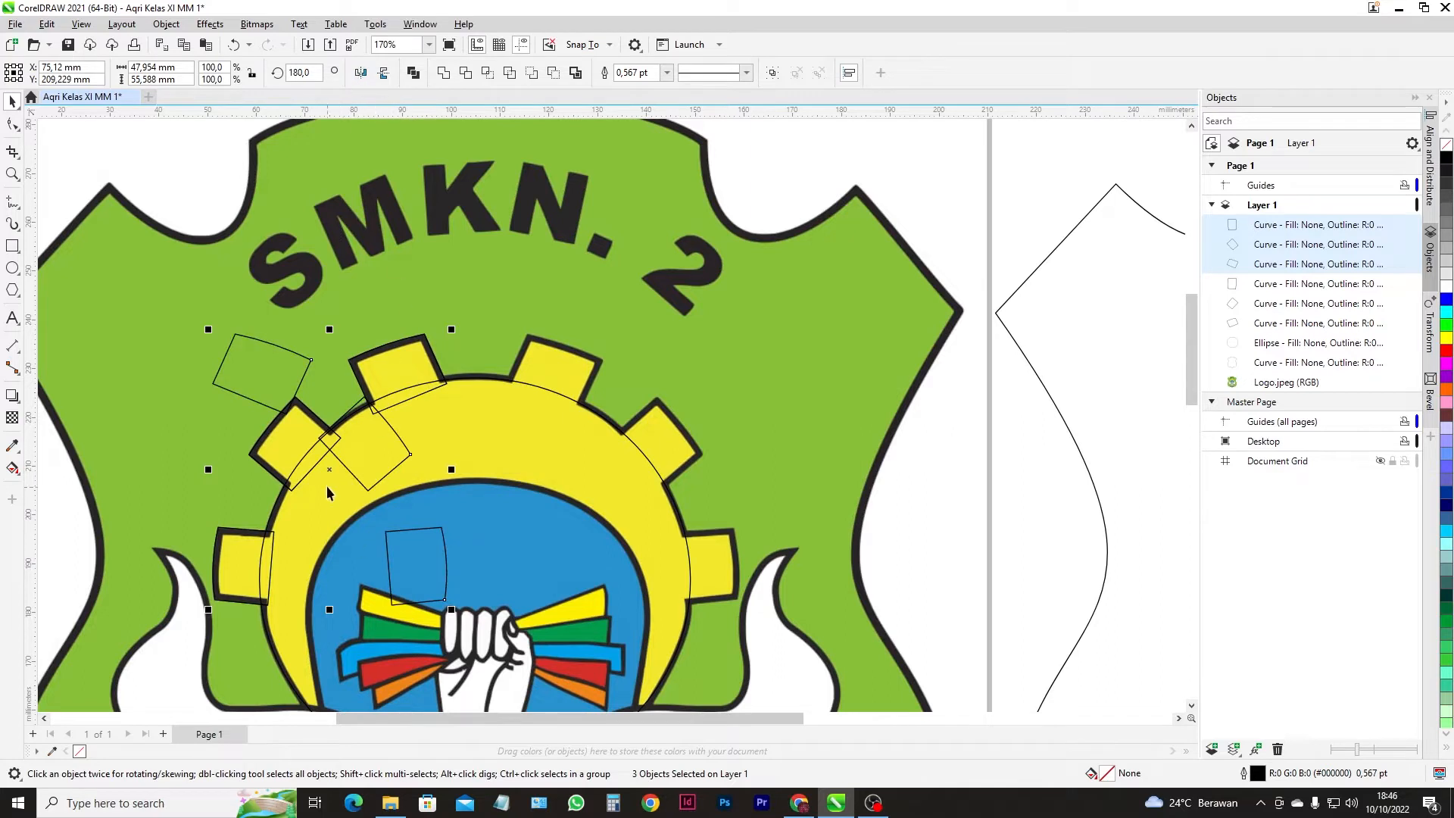
left_click_drag(326, 470, 614, 473)
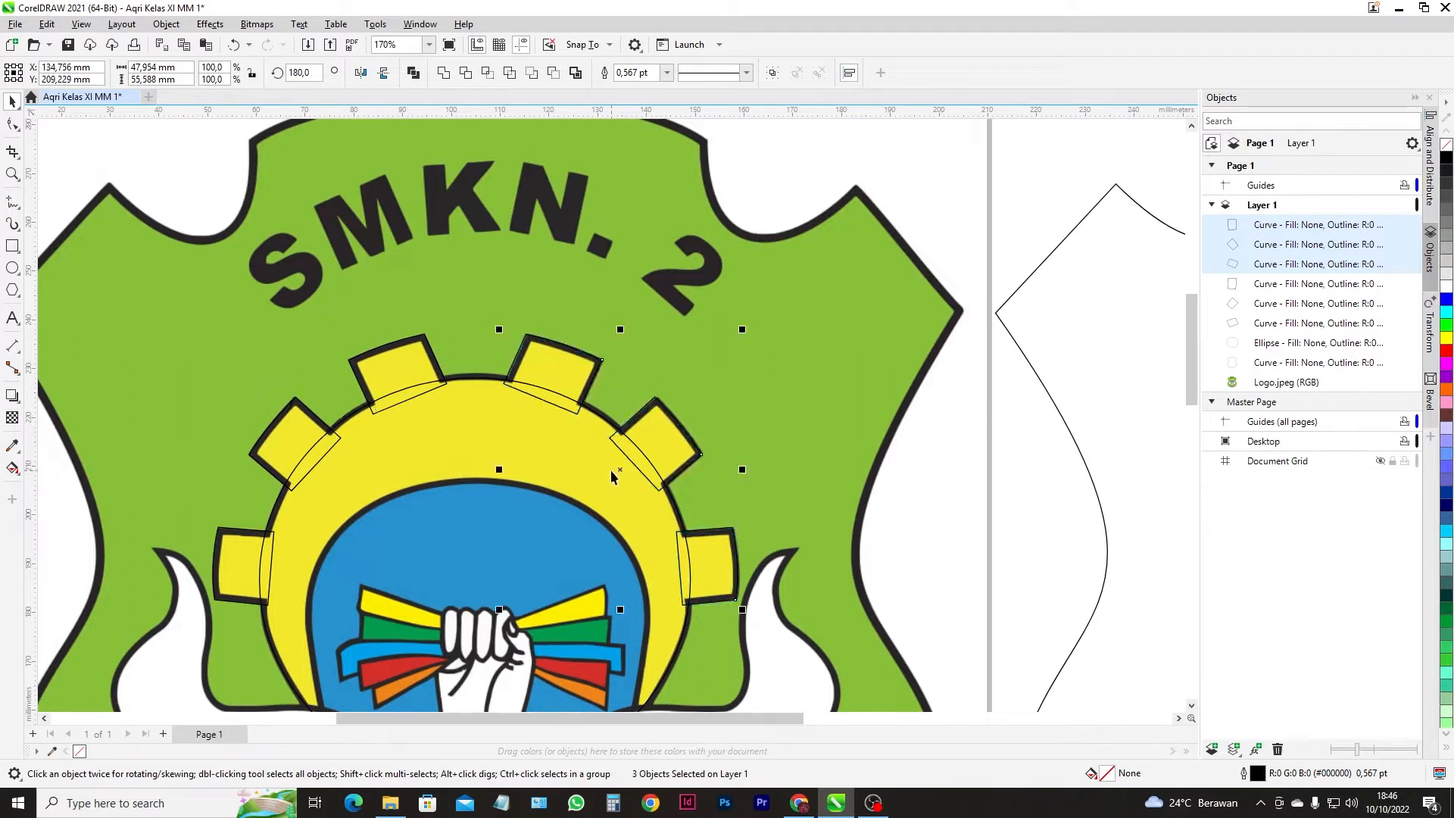
left_click(1279, 347)
left_click(1265, 322)
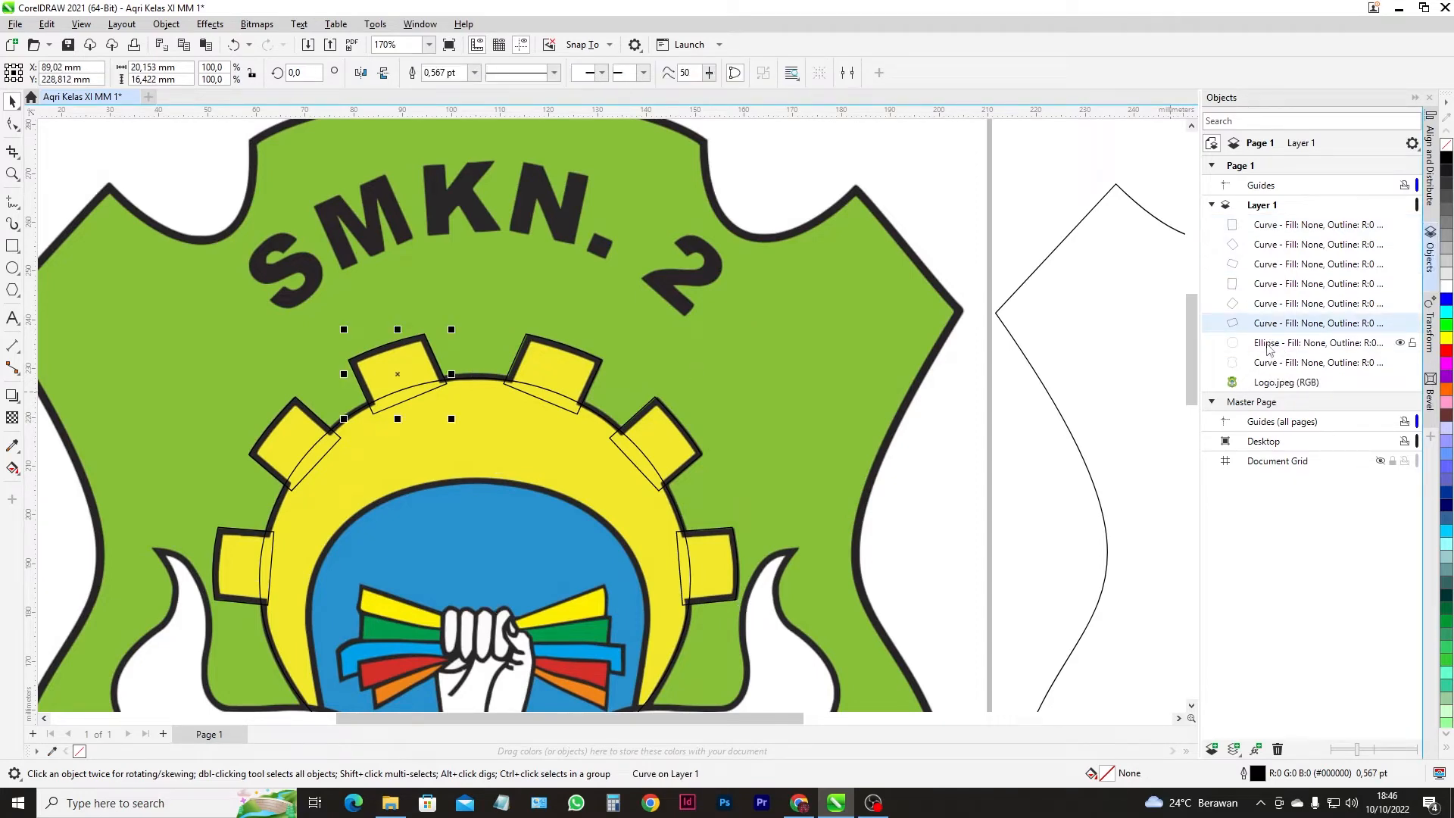
left_click(1269, 347)
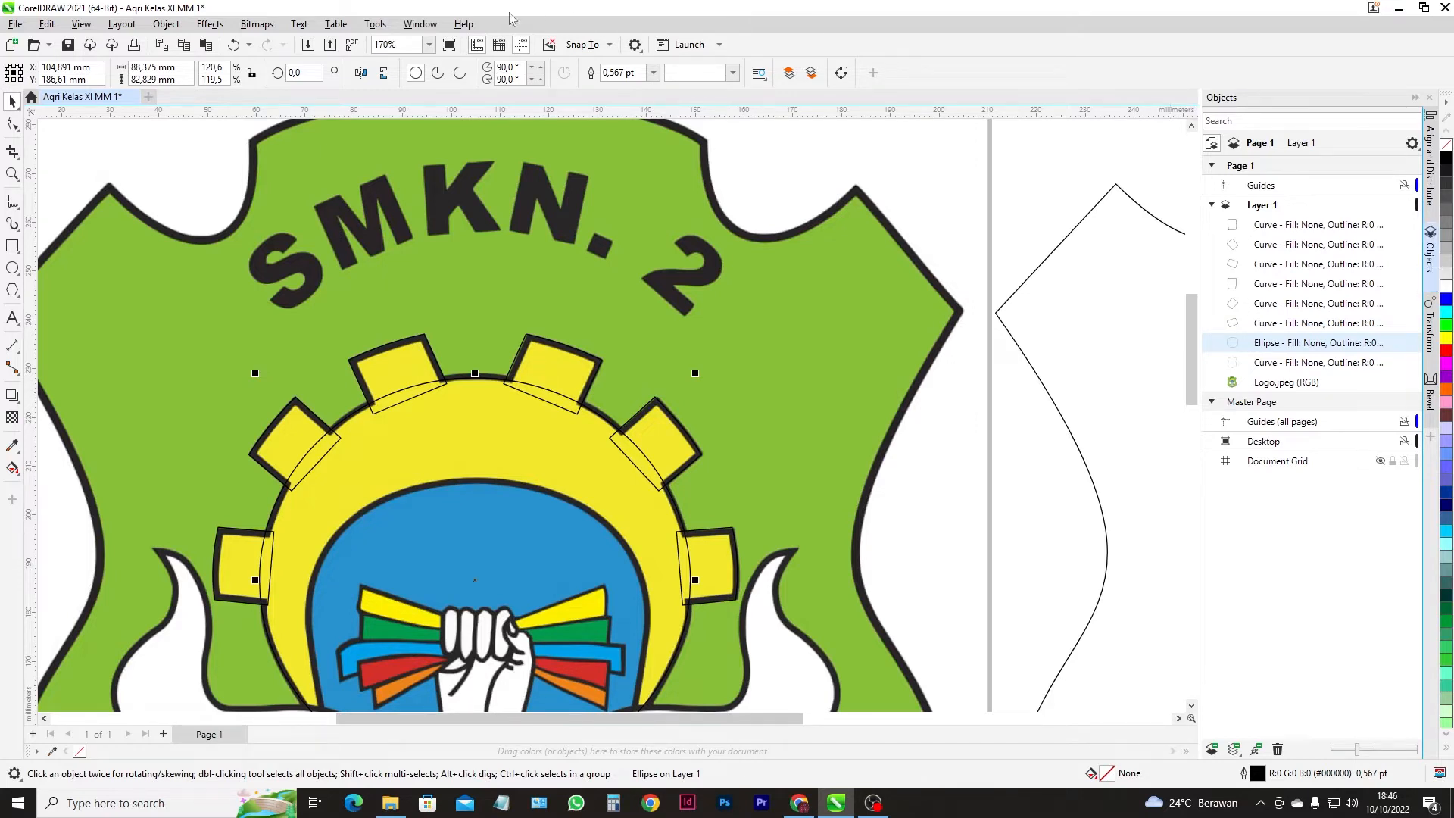
left_click(420, 24)
mouse_move(544, 235)
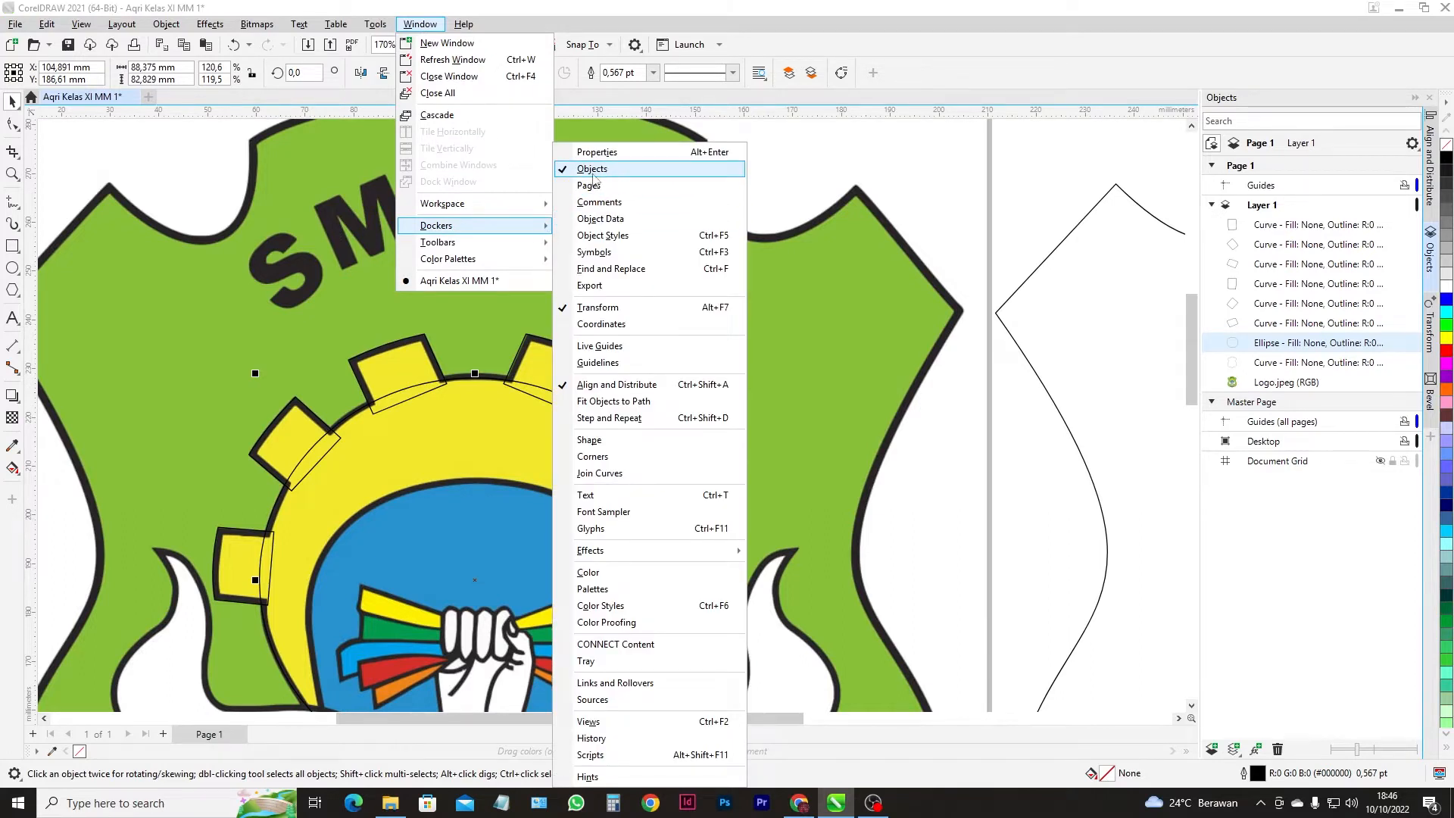
left_click(1047, 209)
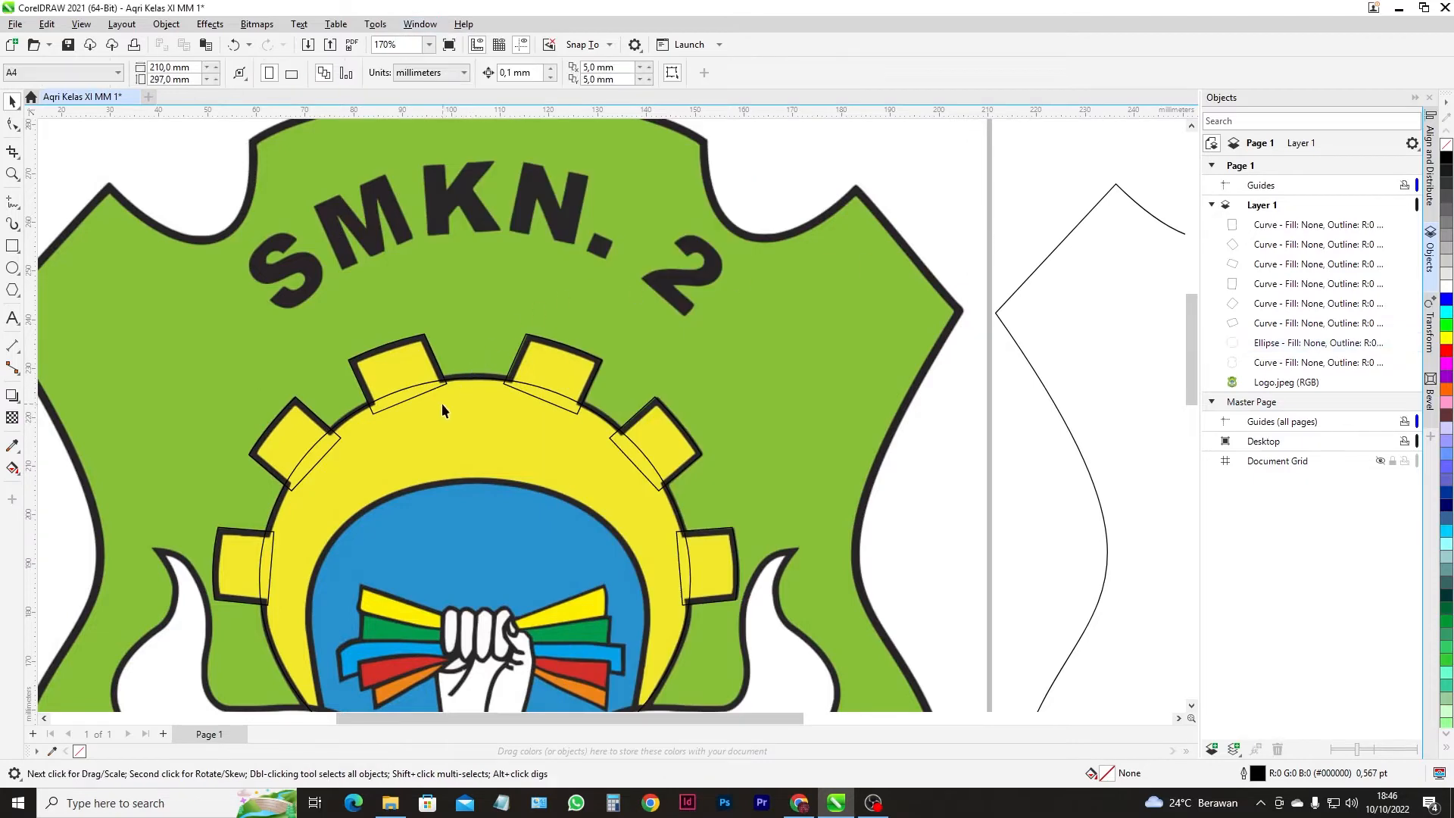
- Select the gear's ellipse and its six tooth shapes and weld them into one curve
scroll(442, 403, "down", 1)
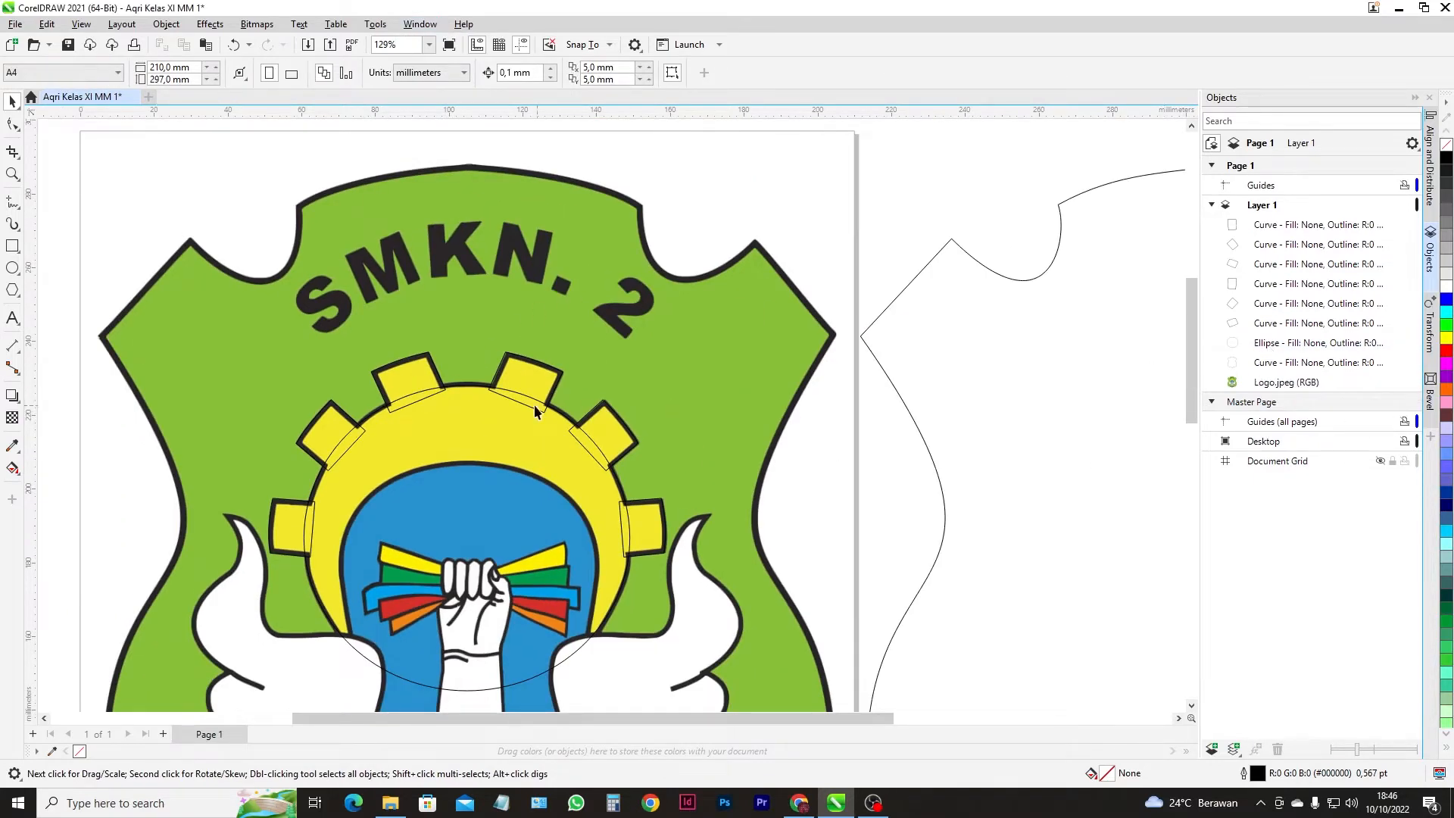
left_click(1270, 346)
left_click(1266, 227, "shift")
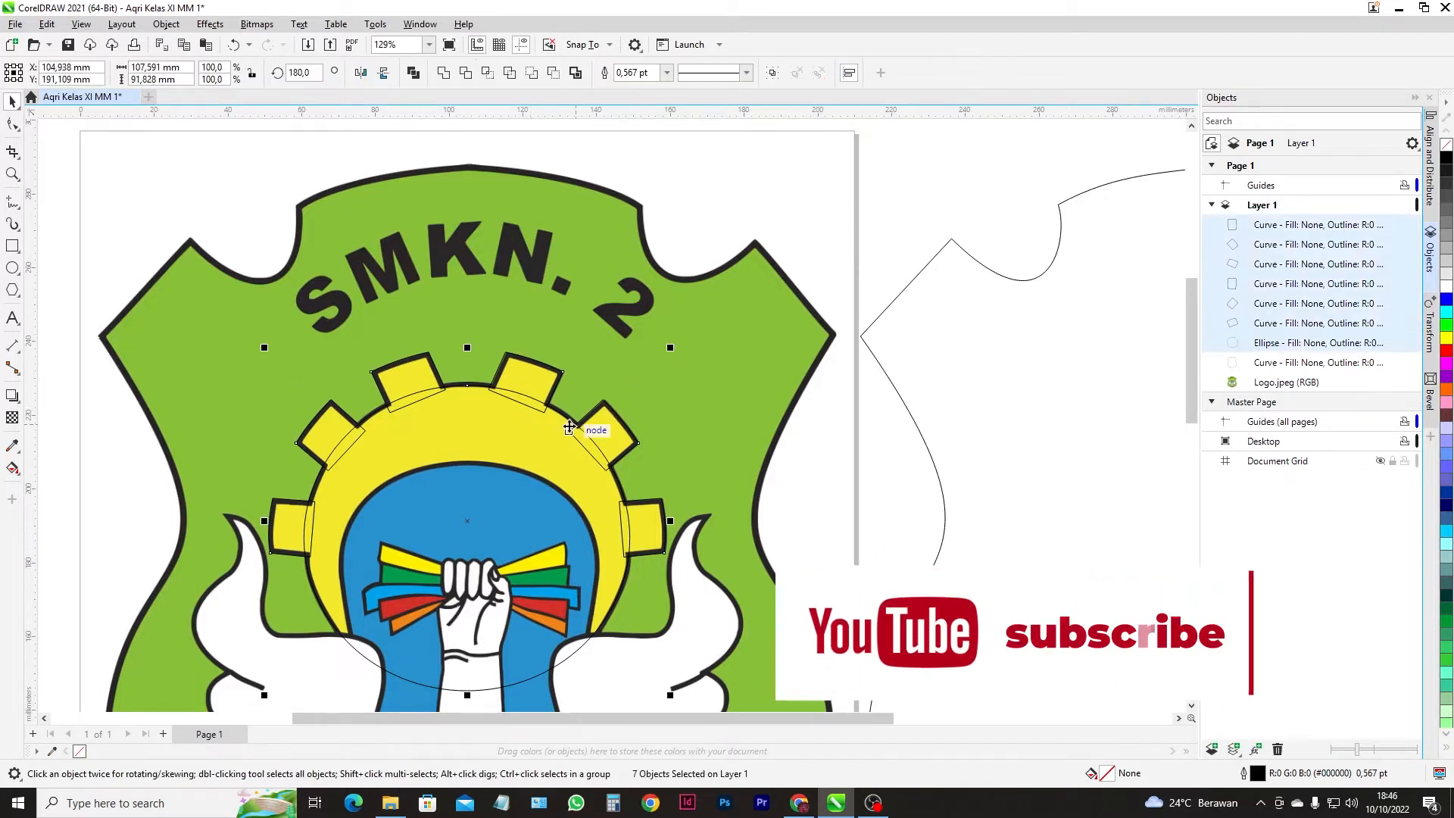
left_click(443, 75)
scroll(526, 415, "down", 2)
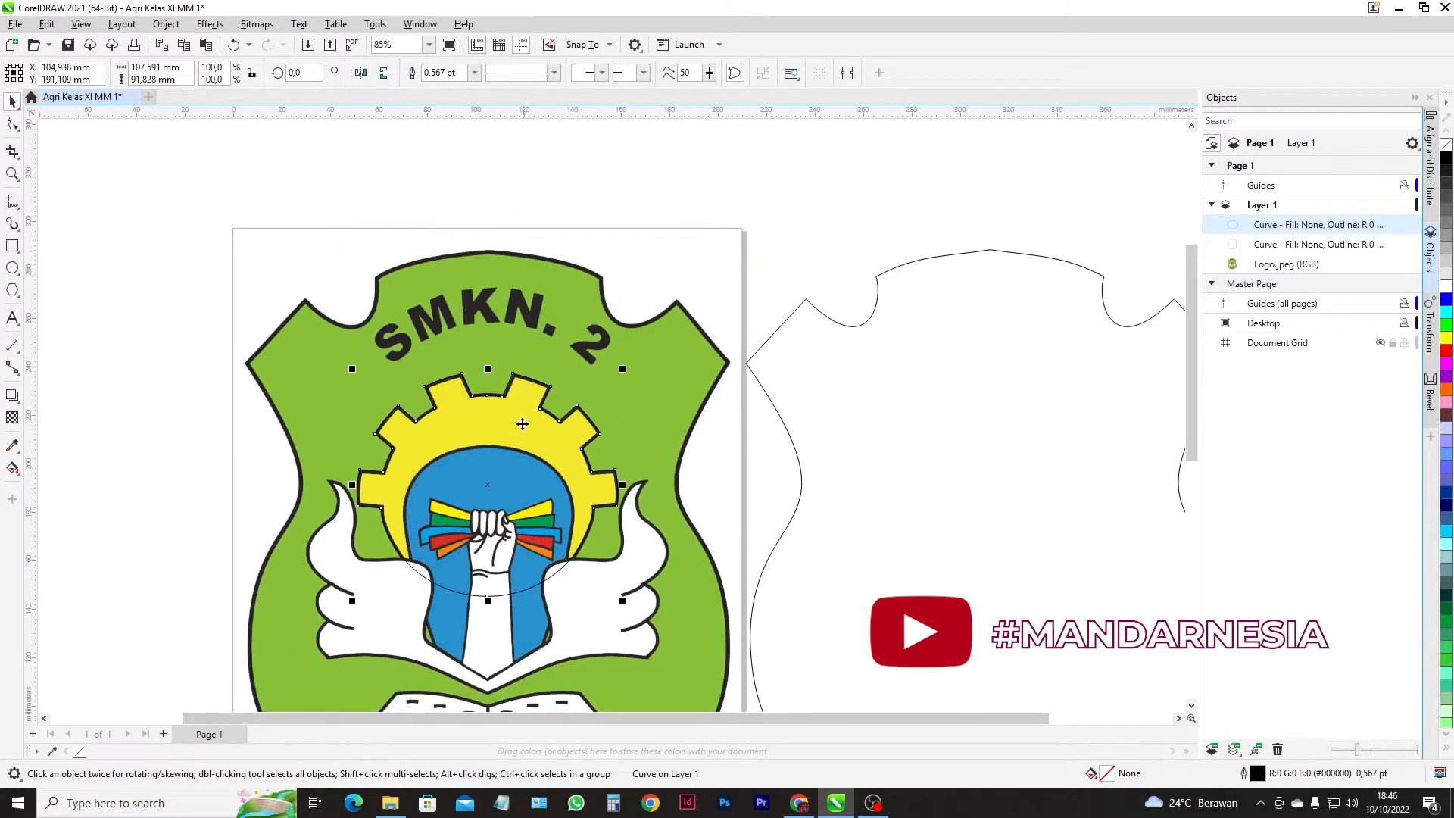
- Move the gear outline onto the separate shield outline and centre it horizontally on the shield
left_click_drag(488, 490, 998, 529)
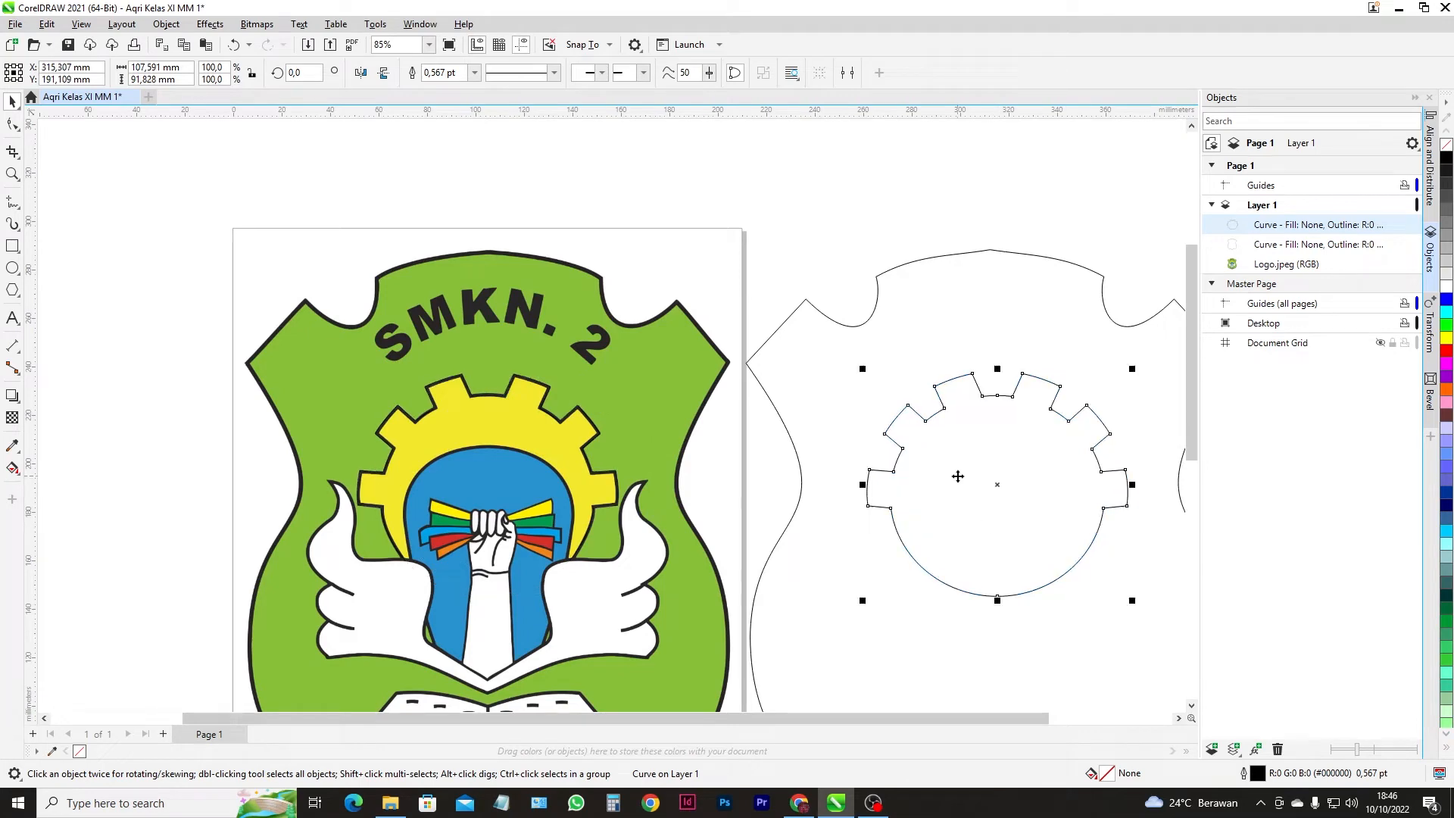
left_click(947, 256, "shift")
key("c")
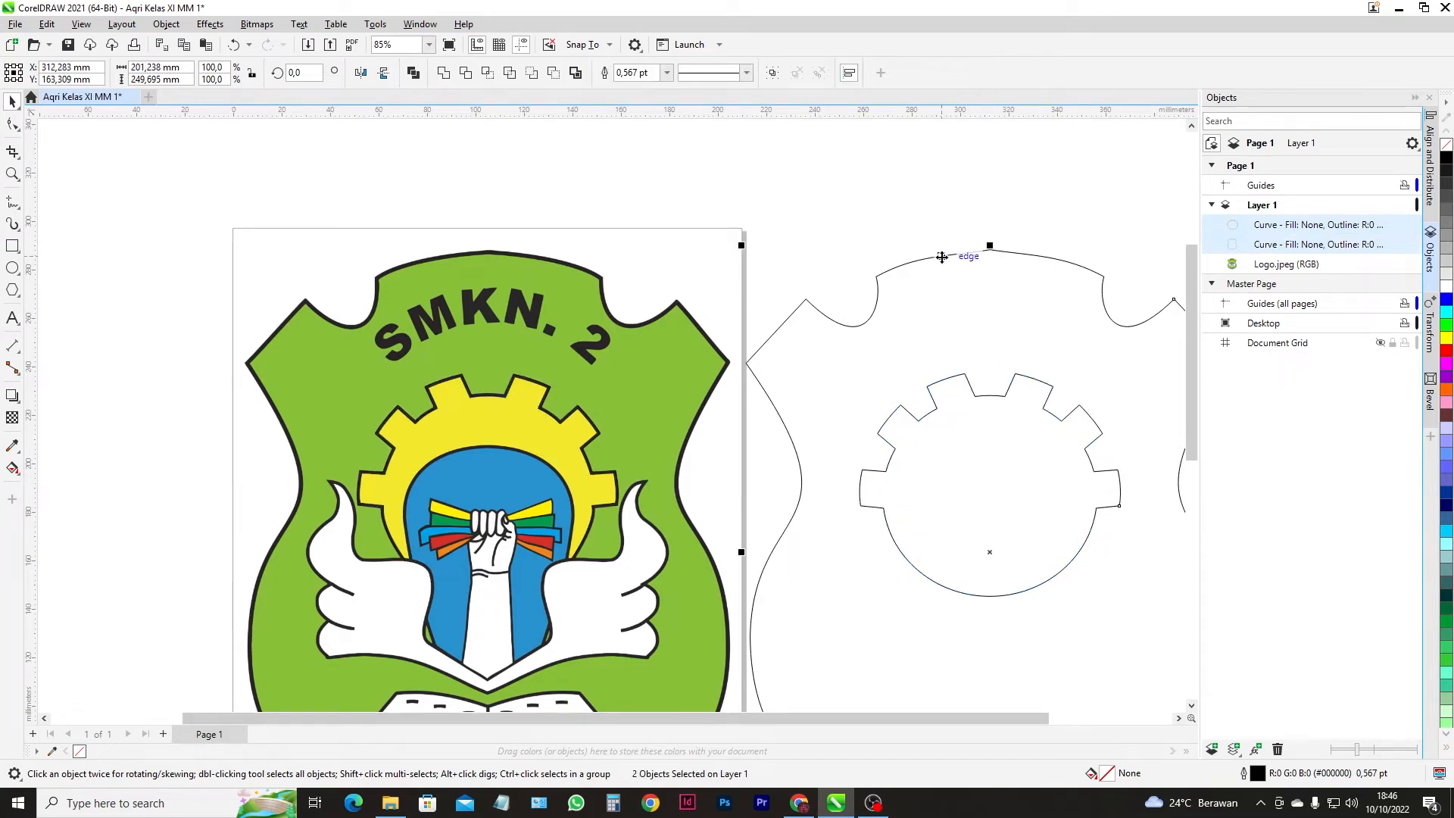
left_click(920, 225)
- Place a horizontal guideline at about Y 235 mm, across the top teeth of the gear outline
scroll(1019, 449, "down", 1)
left_click(1181, 719)
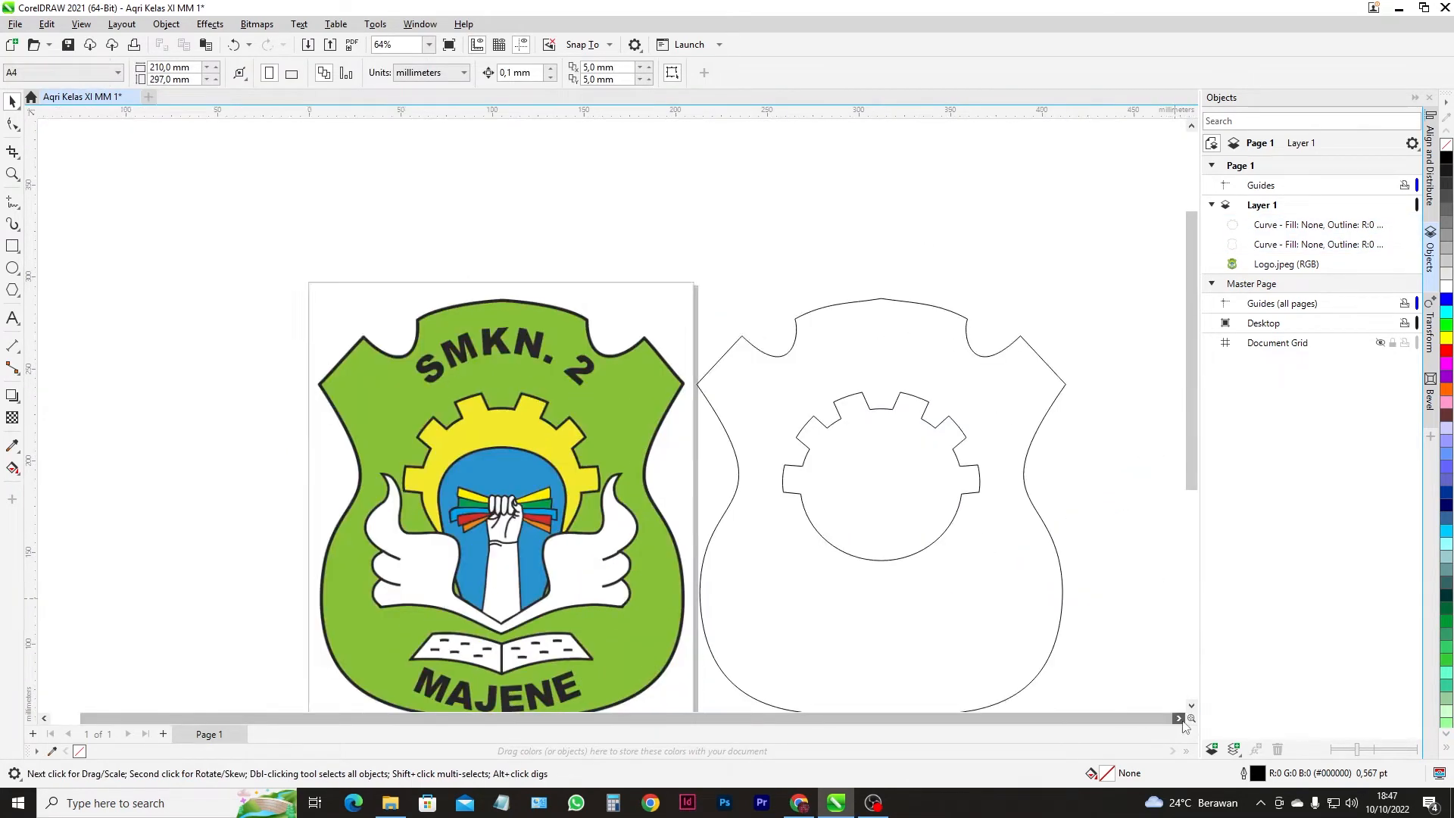
left_click(1180, 719)
left_click(725, 423)
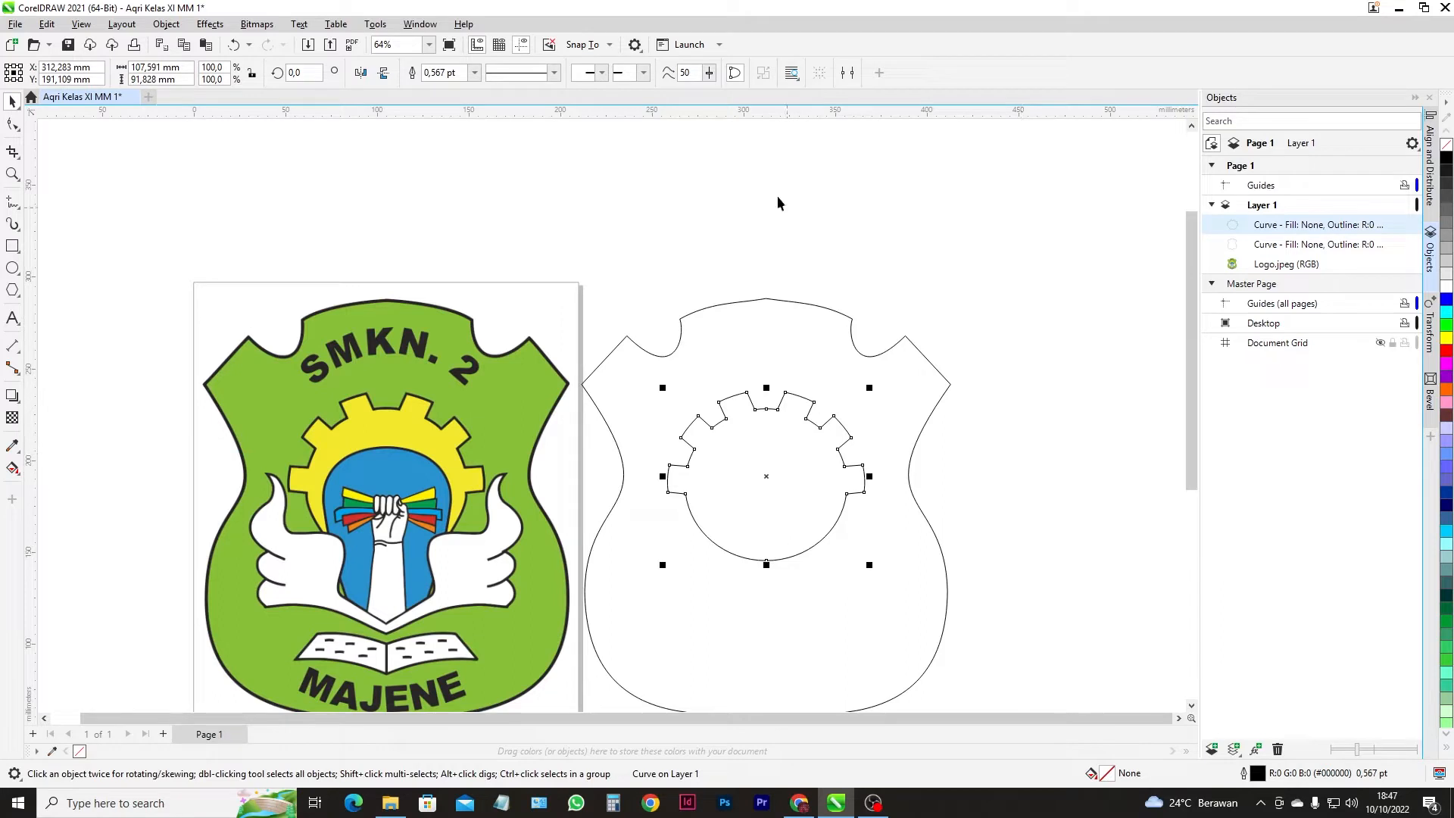
left_click_drag(739, 115, 801, 395)
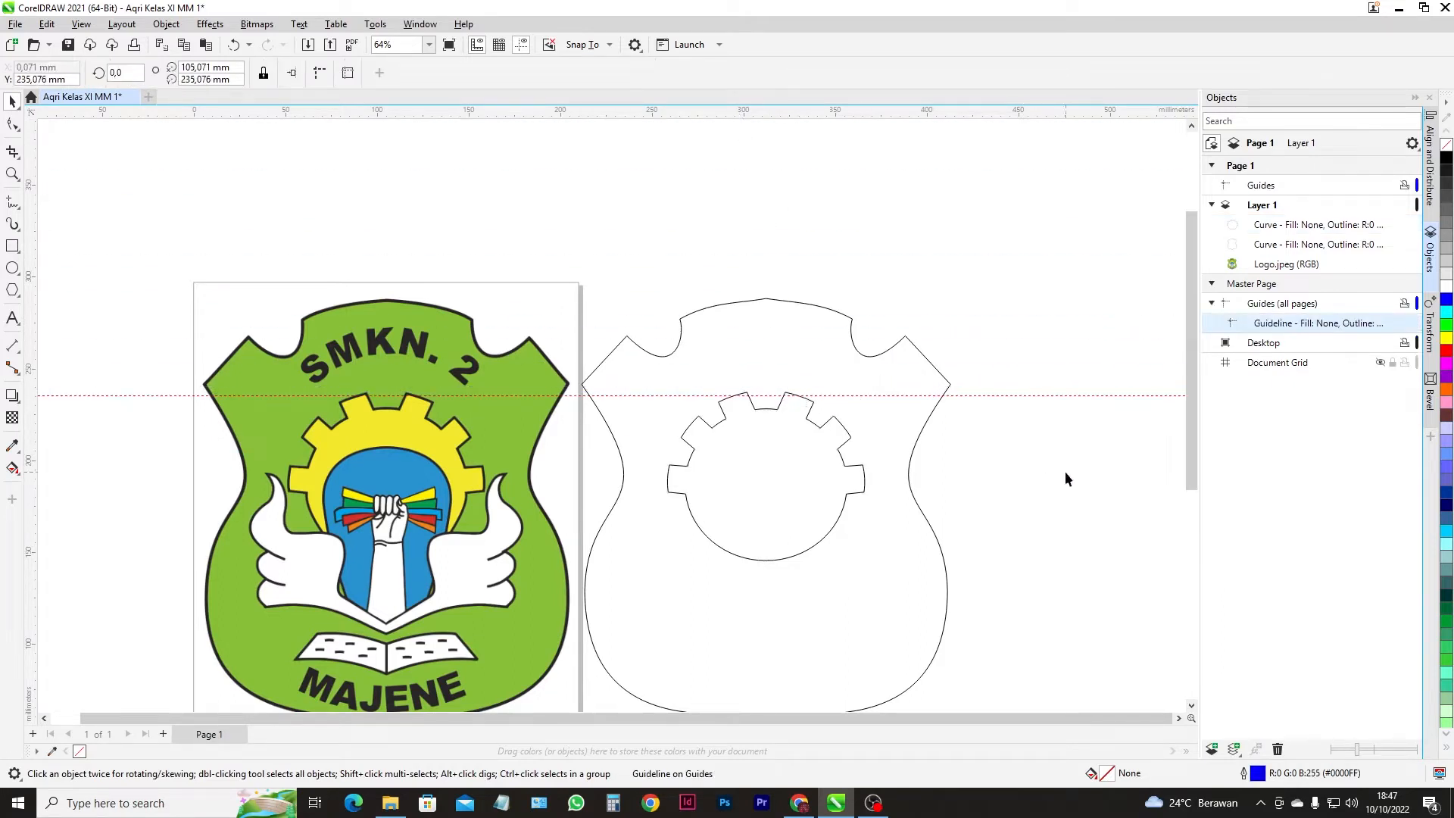
left_click(1086, 484)
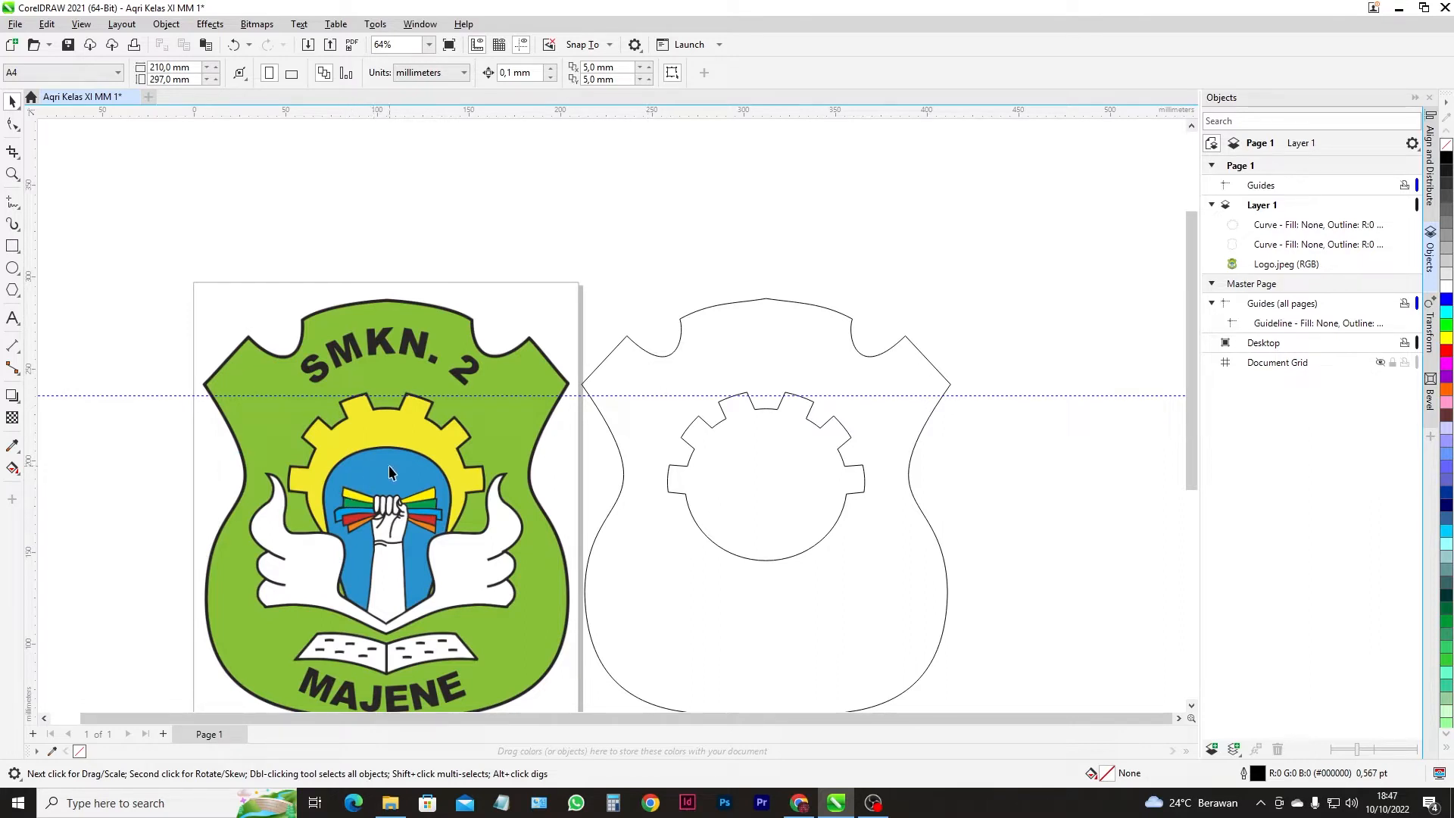
- Fill the shield outline with the green R:136 G:192 B:57 sampled from the logo image
left_click(800, 302)
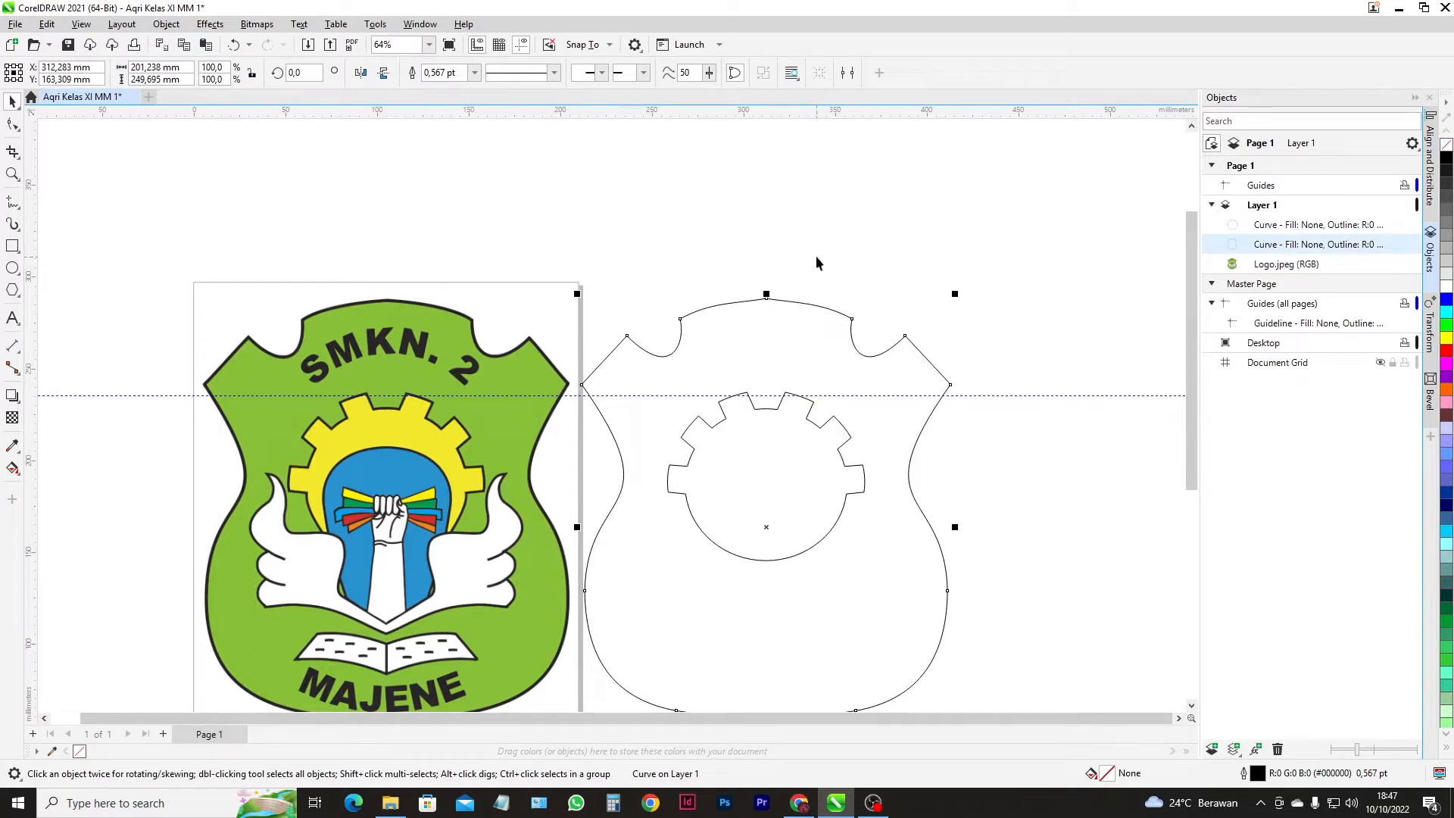
left_click_drag(1193, 376, 1196, 393)
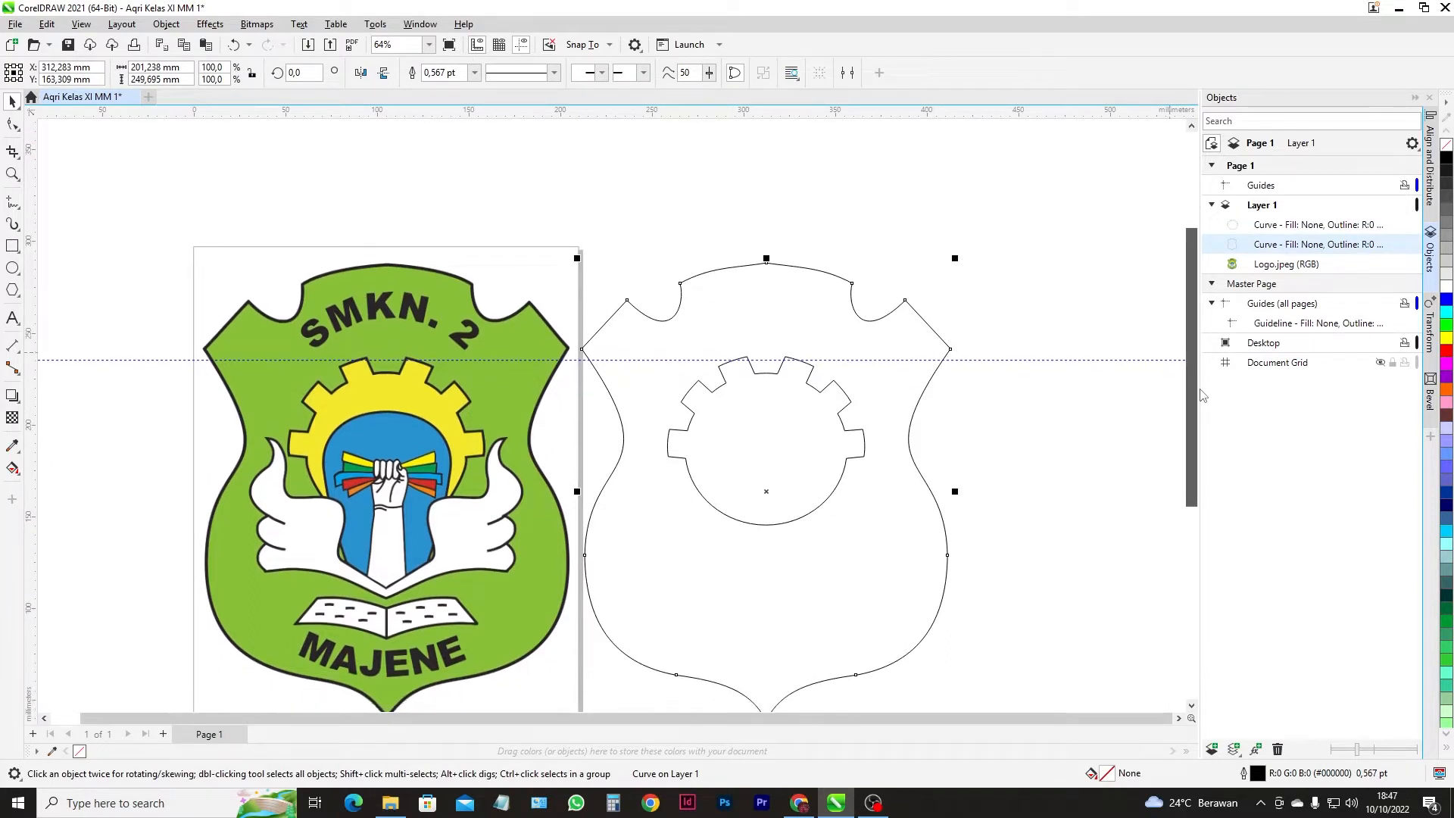
left_click(1446, 668)
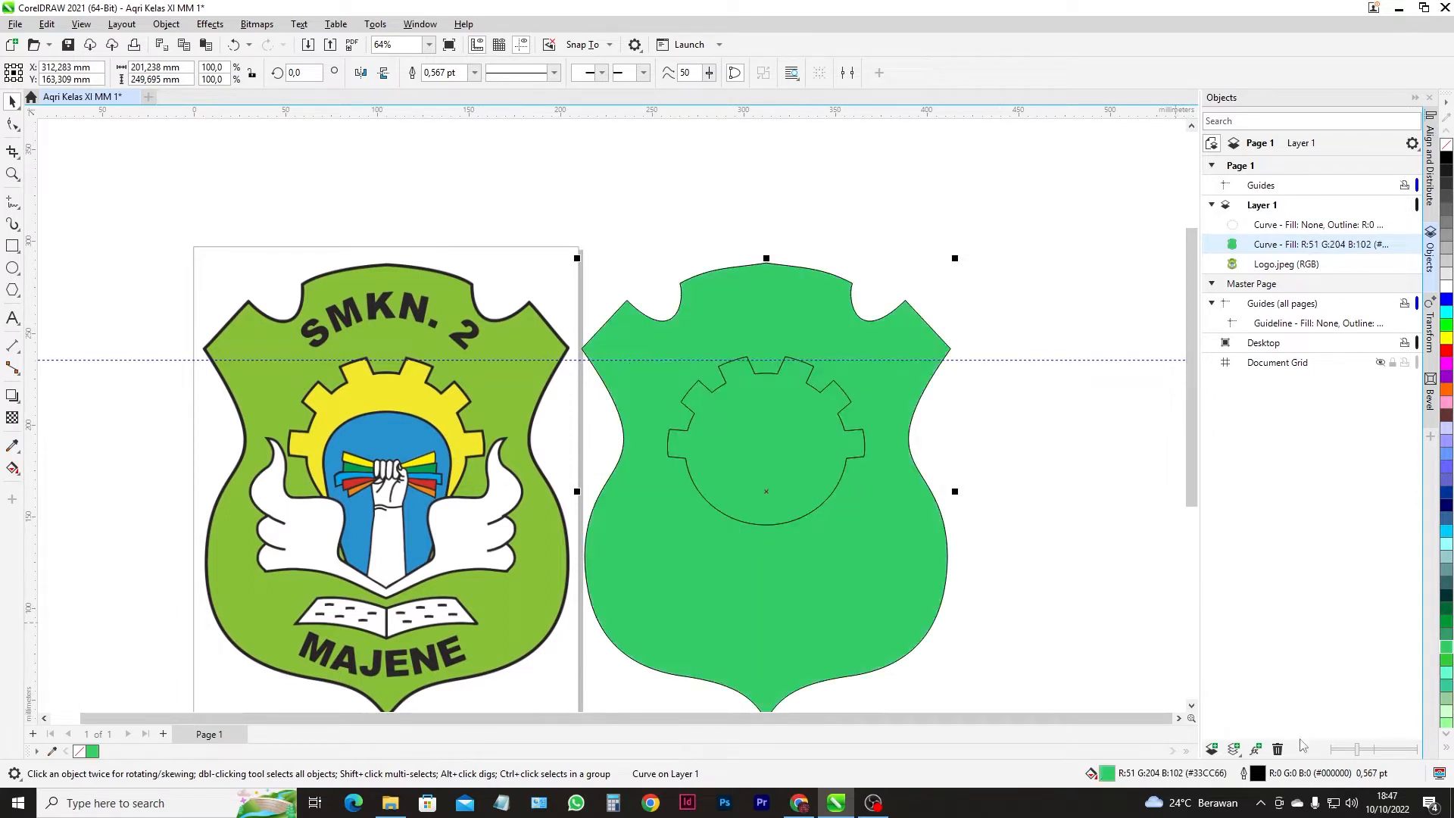
double_click(1107, 773)
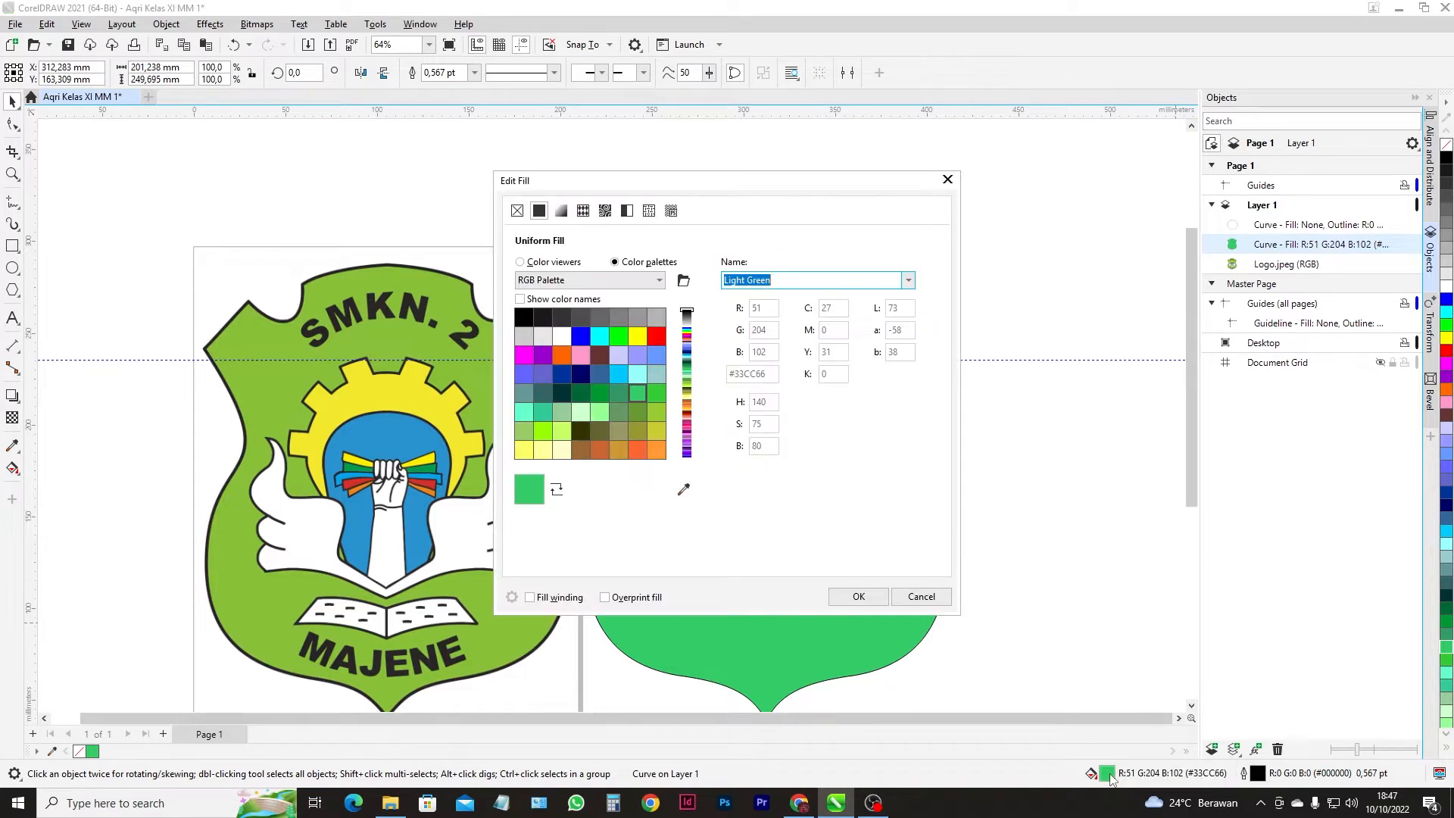
left_click(684, 489)
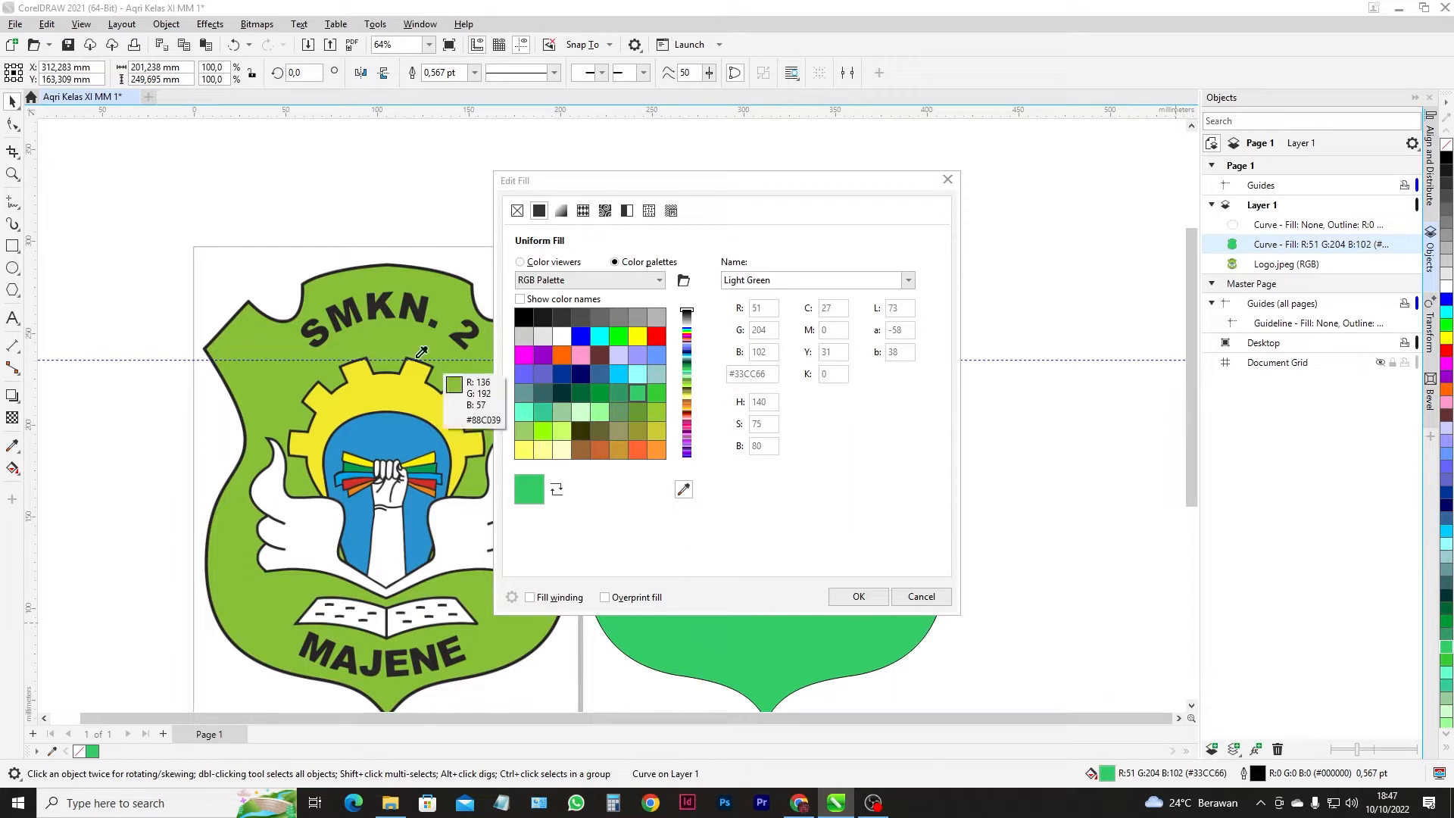
left_click(261, 339)
left_click(849, 596)
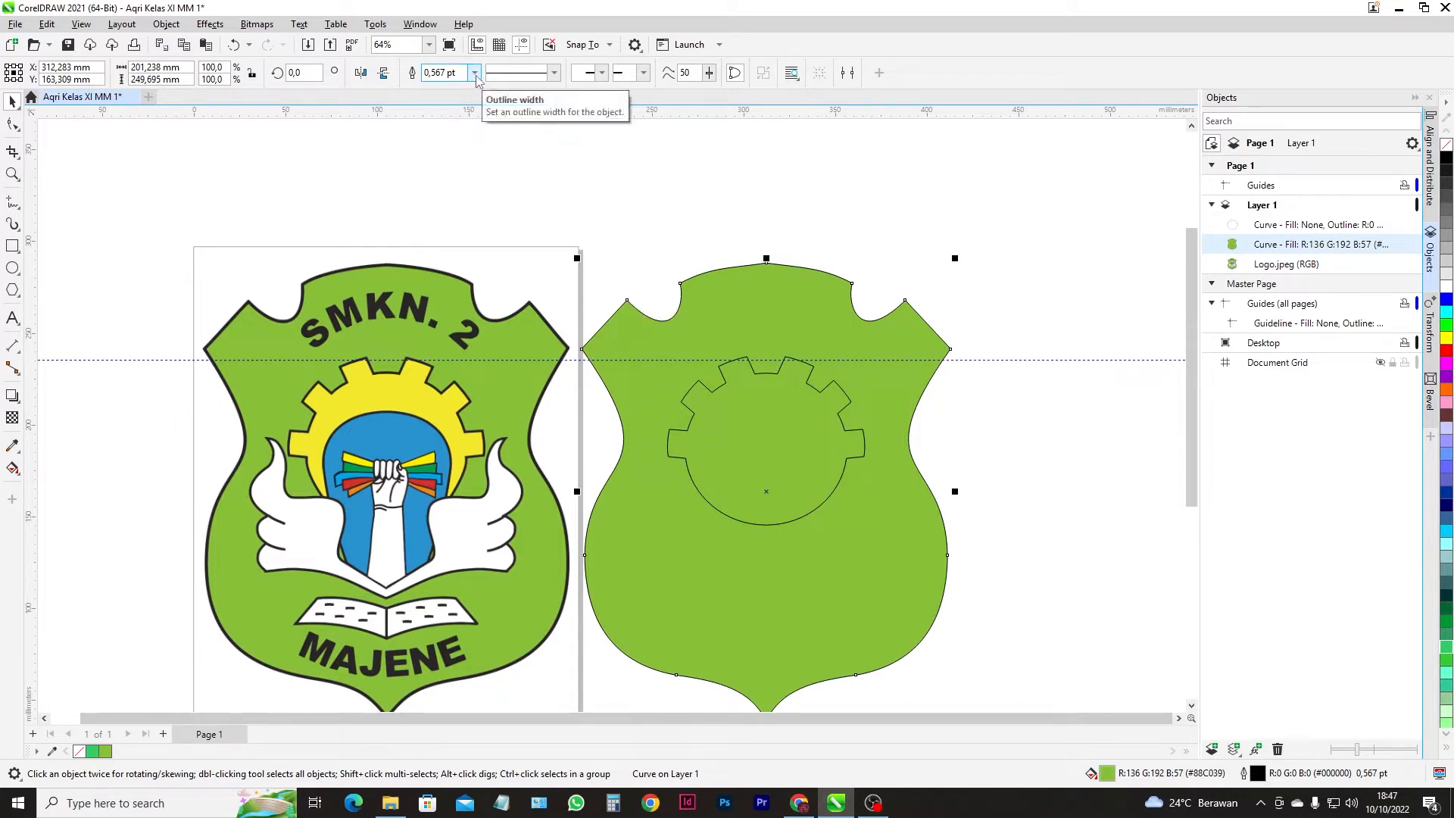
- Set the green shield's outline width to 4 pt
left_click(641, 185)
left_click(764, 266)
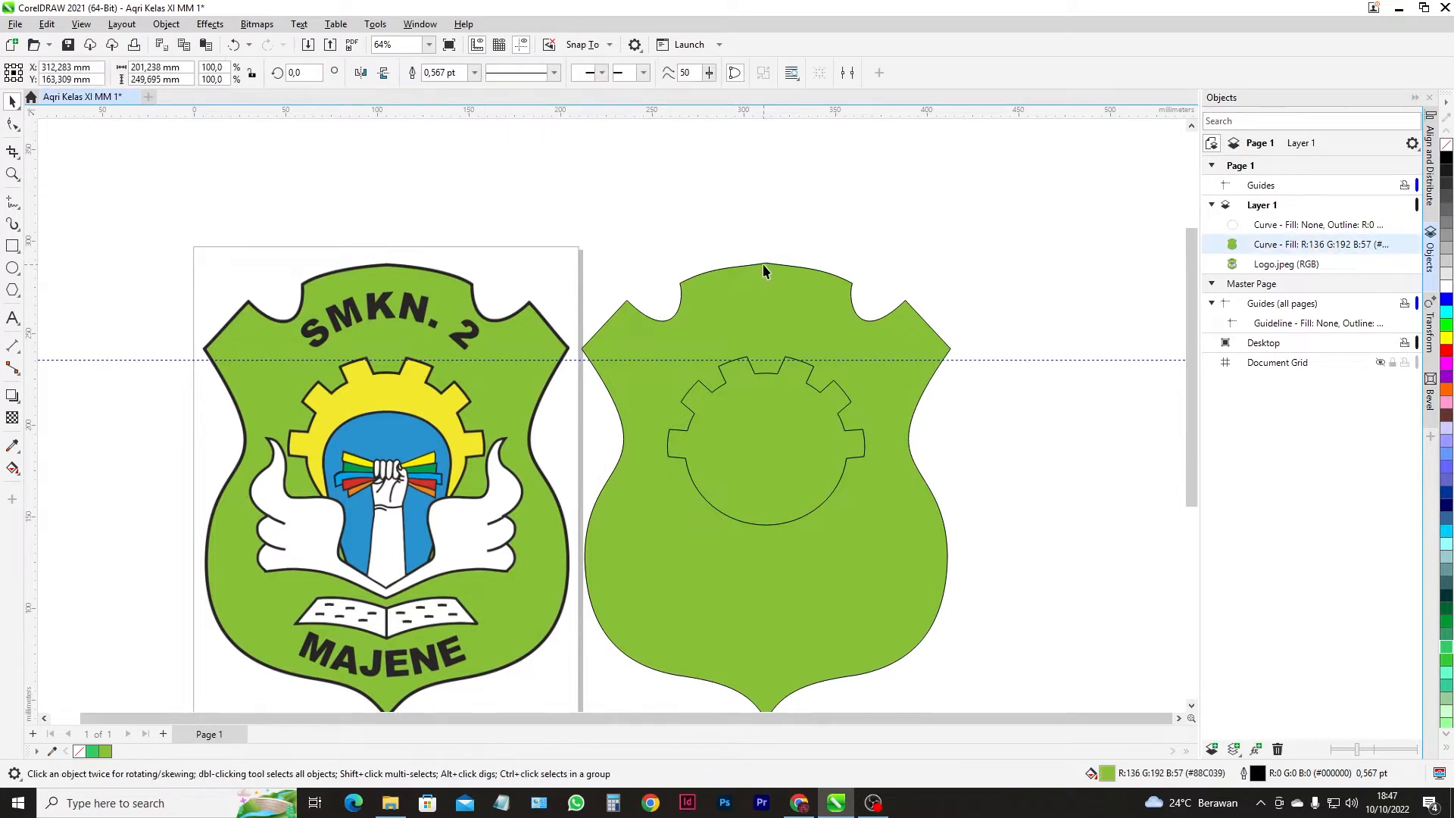
left_click(473, 73)
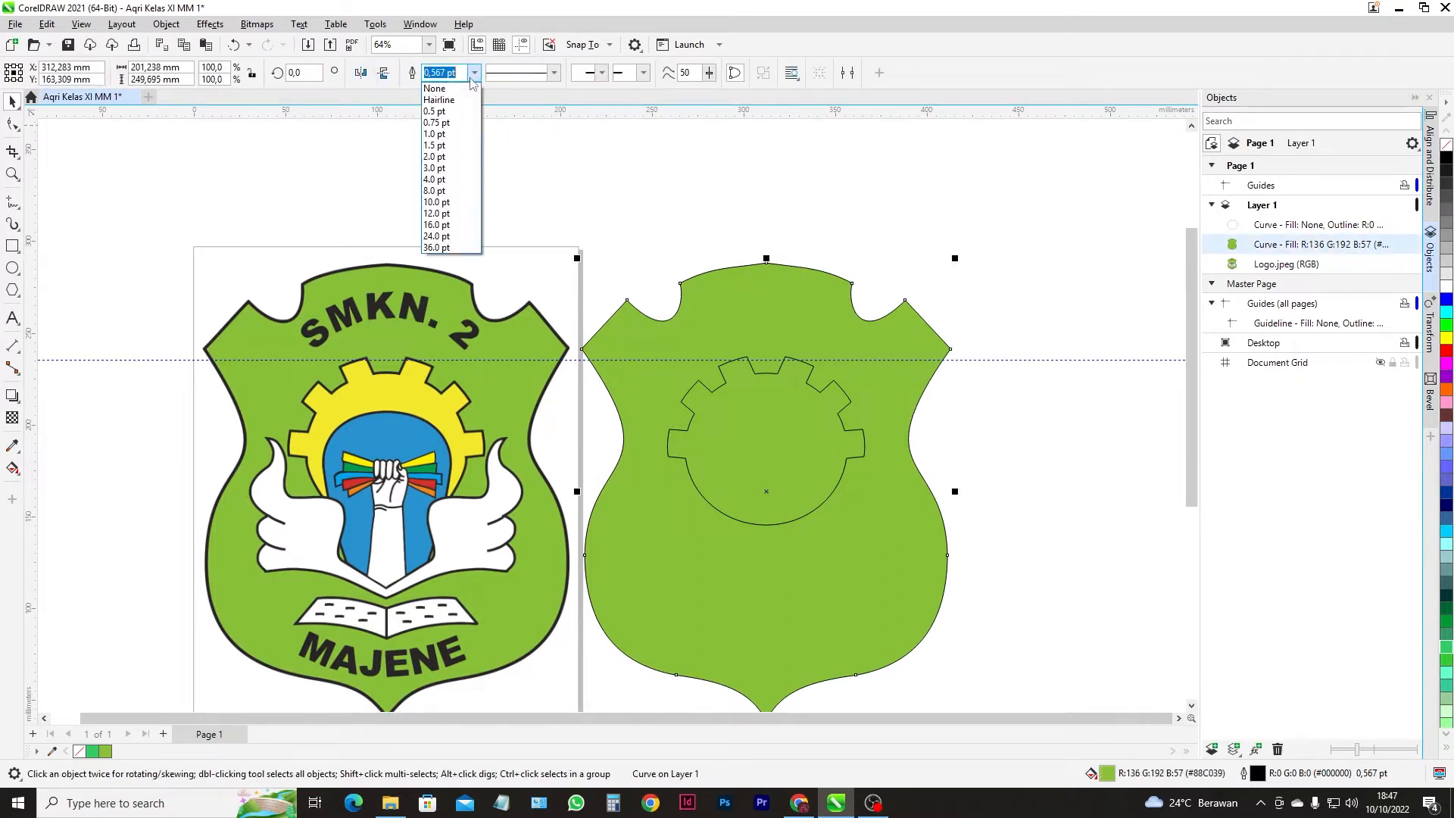
left_click(456, 158)
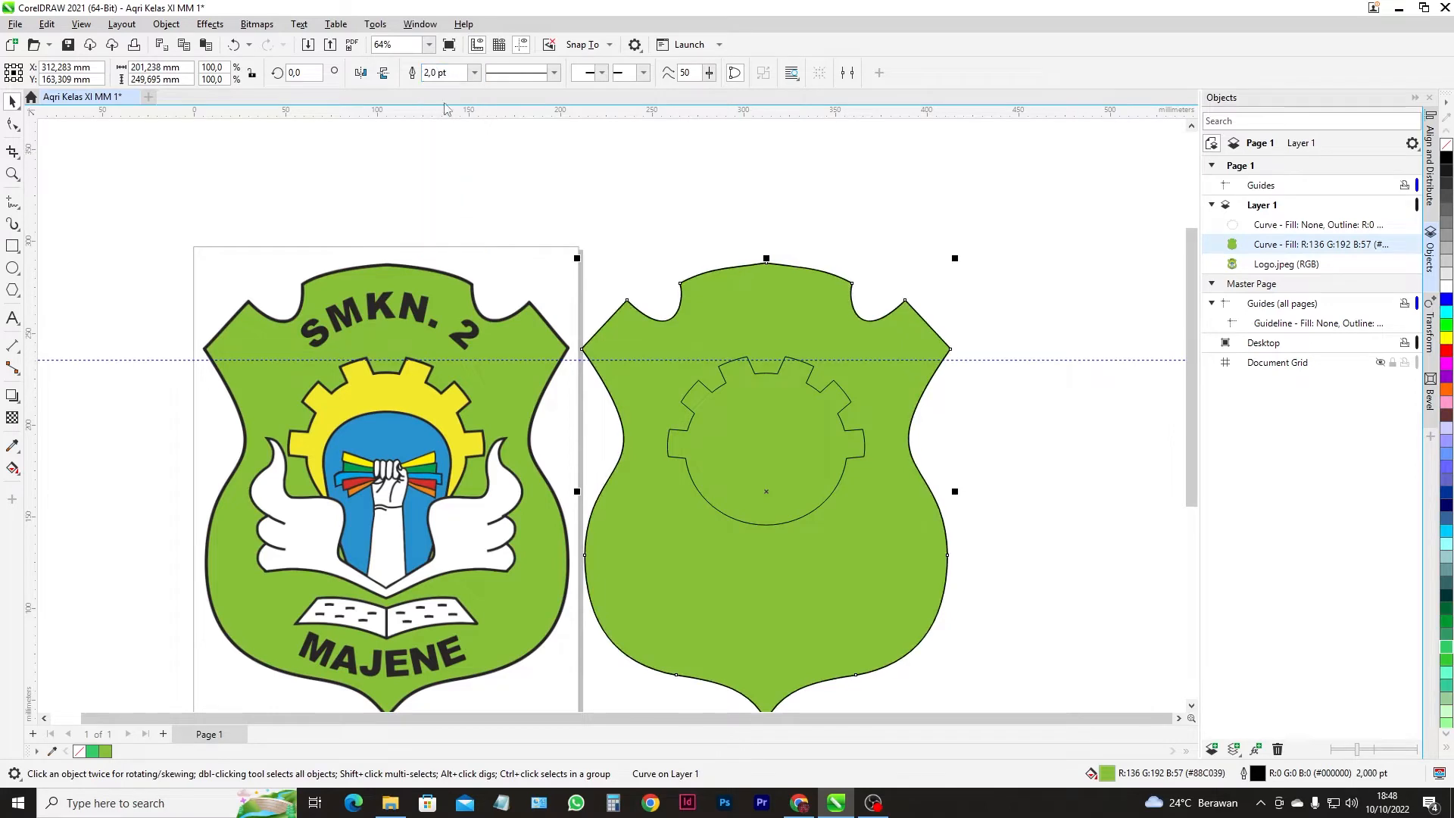
left_click(474, 73)
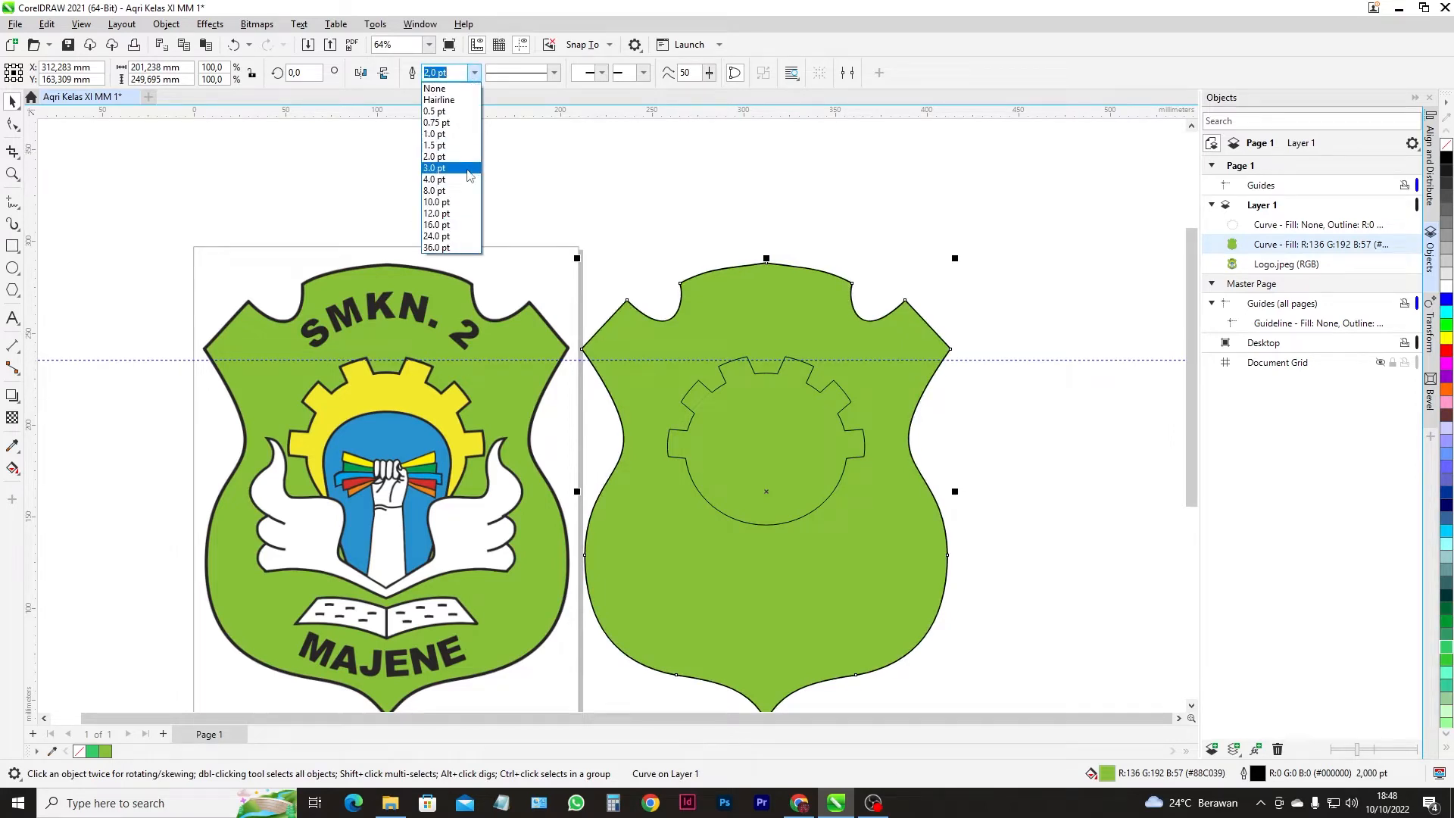
left_click(455, 168)
left_click(684, 229)
- Smooth the peak in the shield's top edge by adjusting the curve handles on both sides of its centre node
scroll(797, 262, "up", 3)
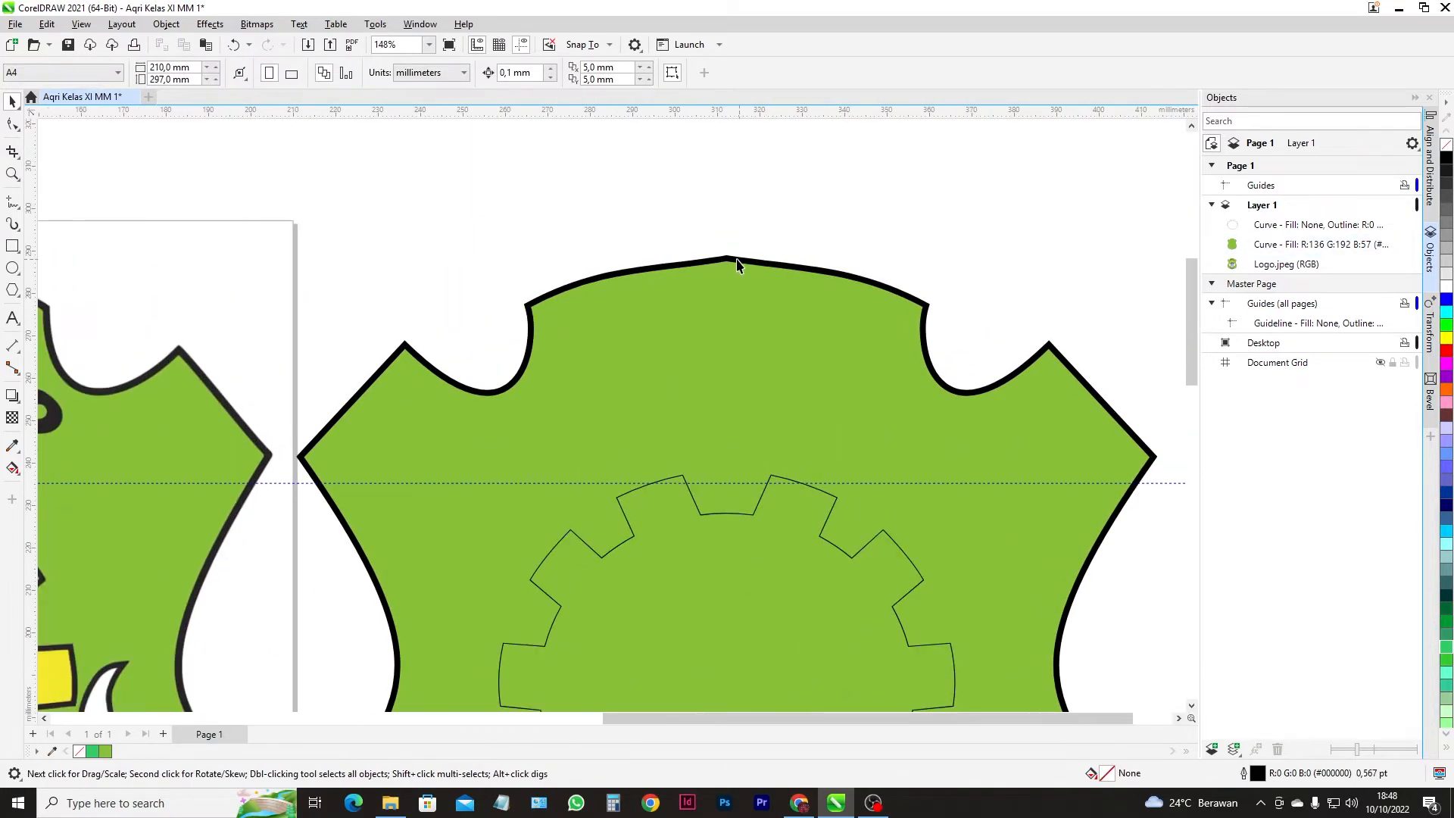
left_click(740, 264)
left_click(13, 125)
scroll(755, 285, "up", 1)
scroll(754, 281, "up", 3)
left_click(1055, 326)
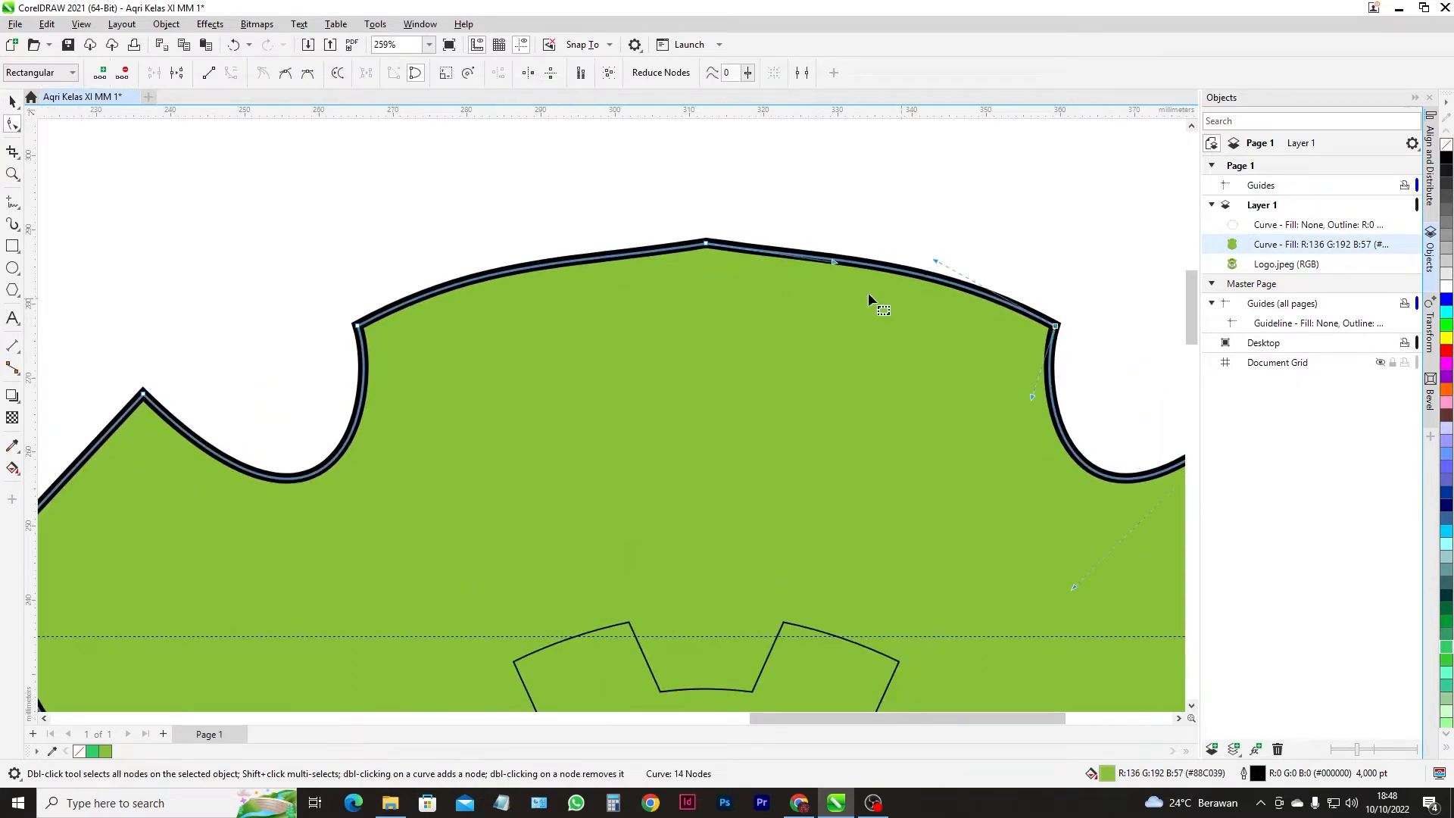
left_click(707, 243)
left_click(834, 262)
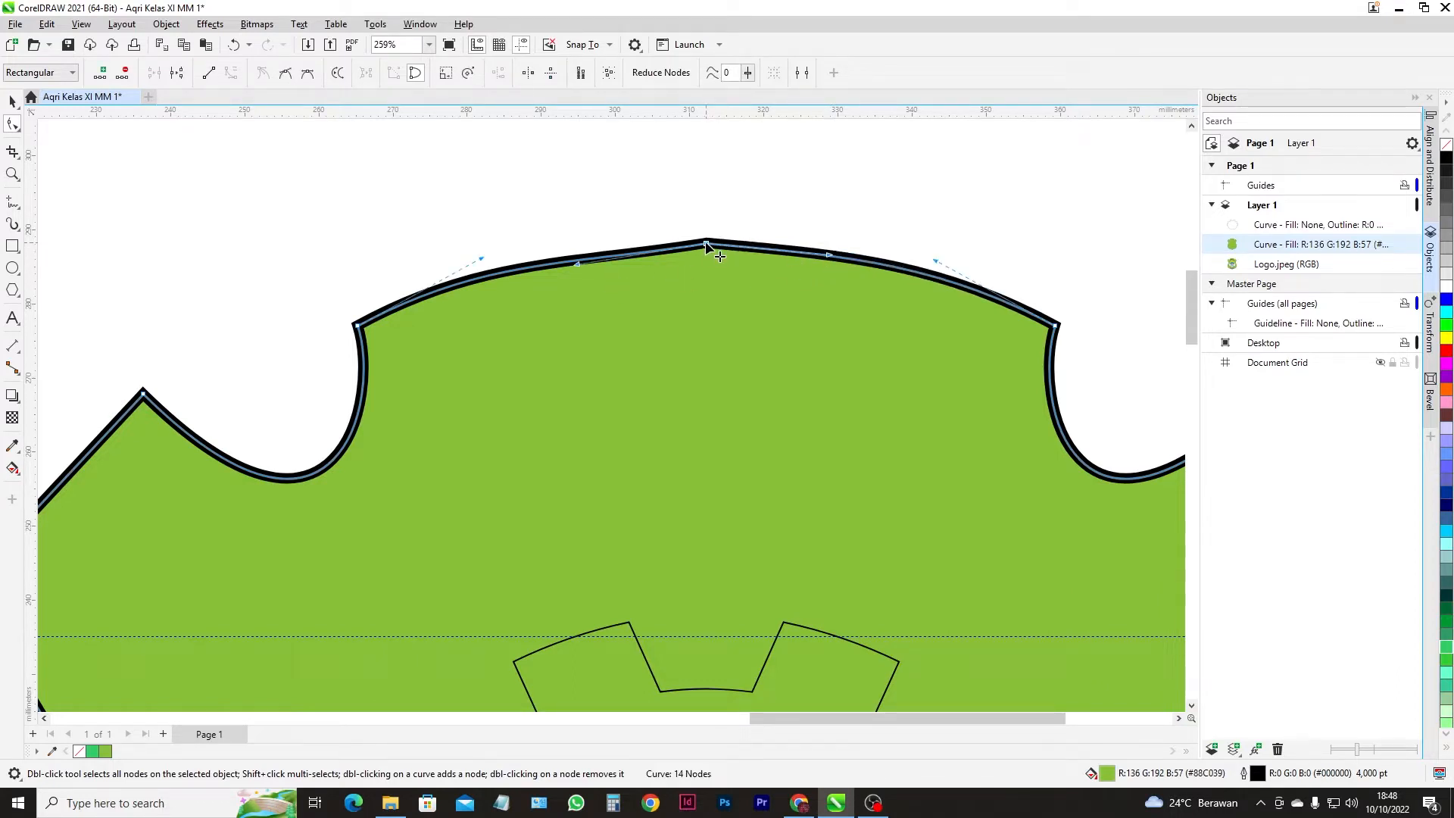
left_click_drag(577, 262, 576, 251)
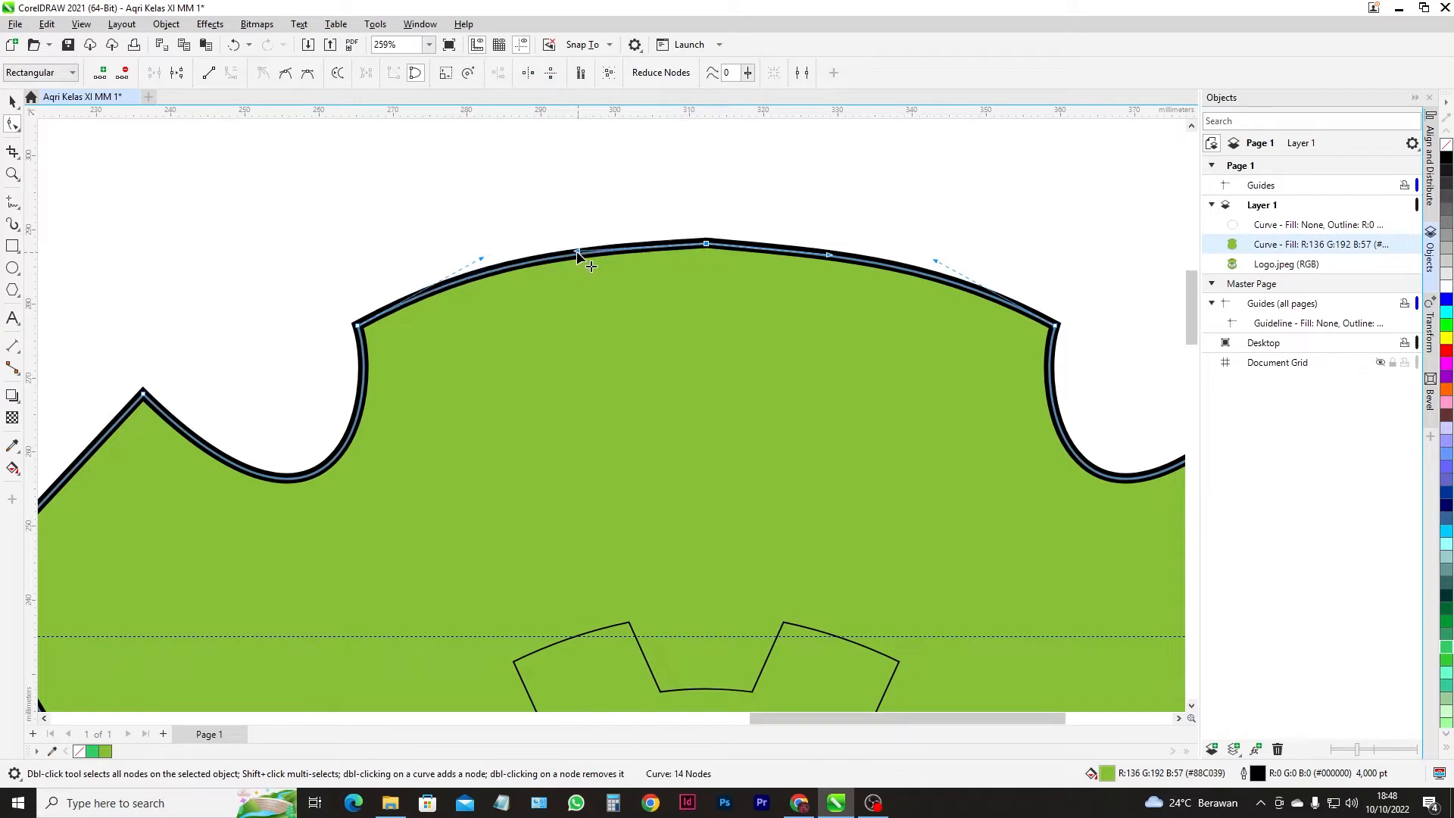
scroll(588, 281, "down", 5)
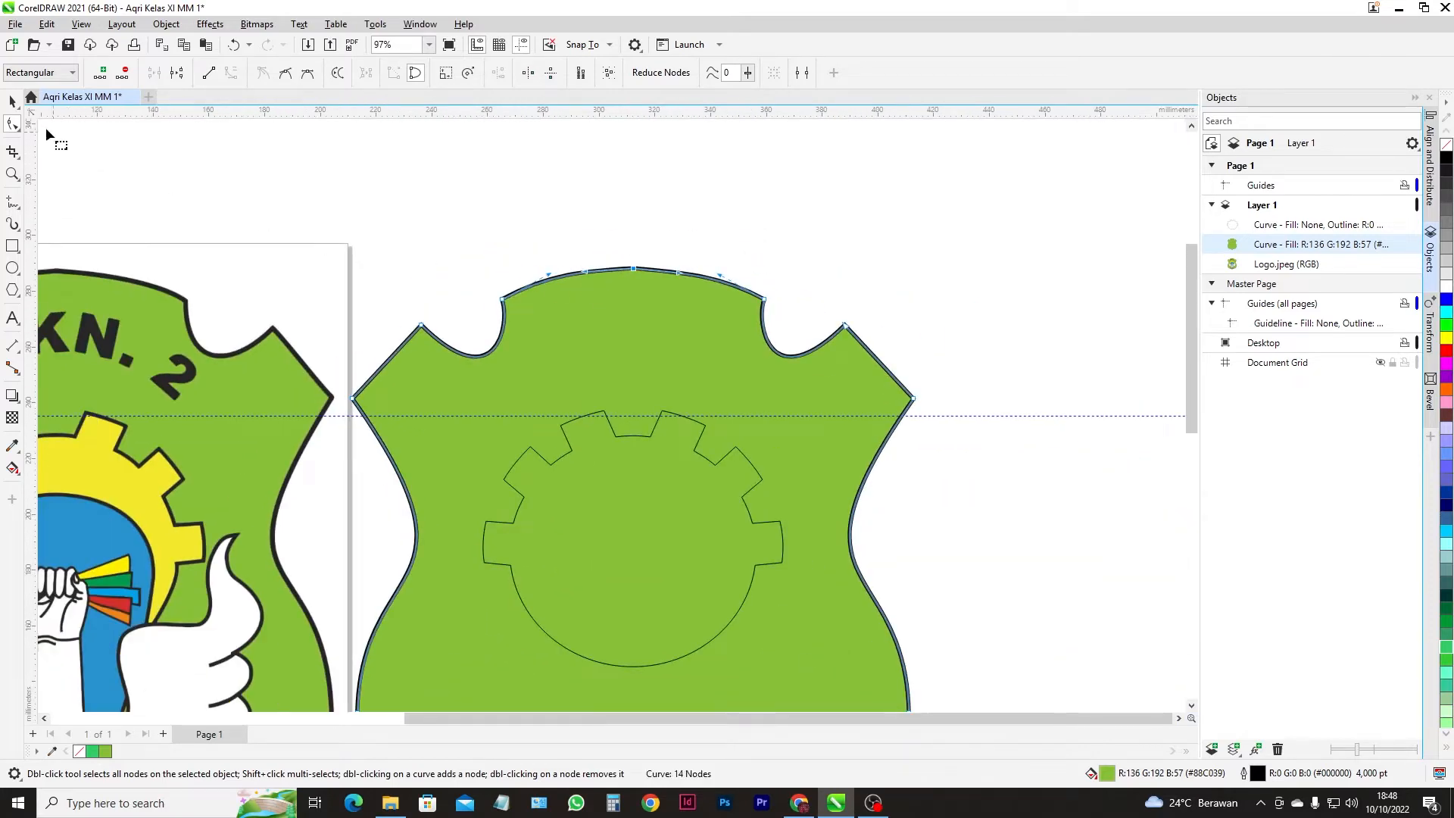
left_click(10, 102)
left_click(552, 220)
- Fill the gear shape with the yellow R:242 G:233 B:44 sampled from the logo image
scroll(680, 302, "down", 4)
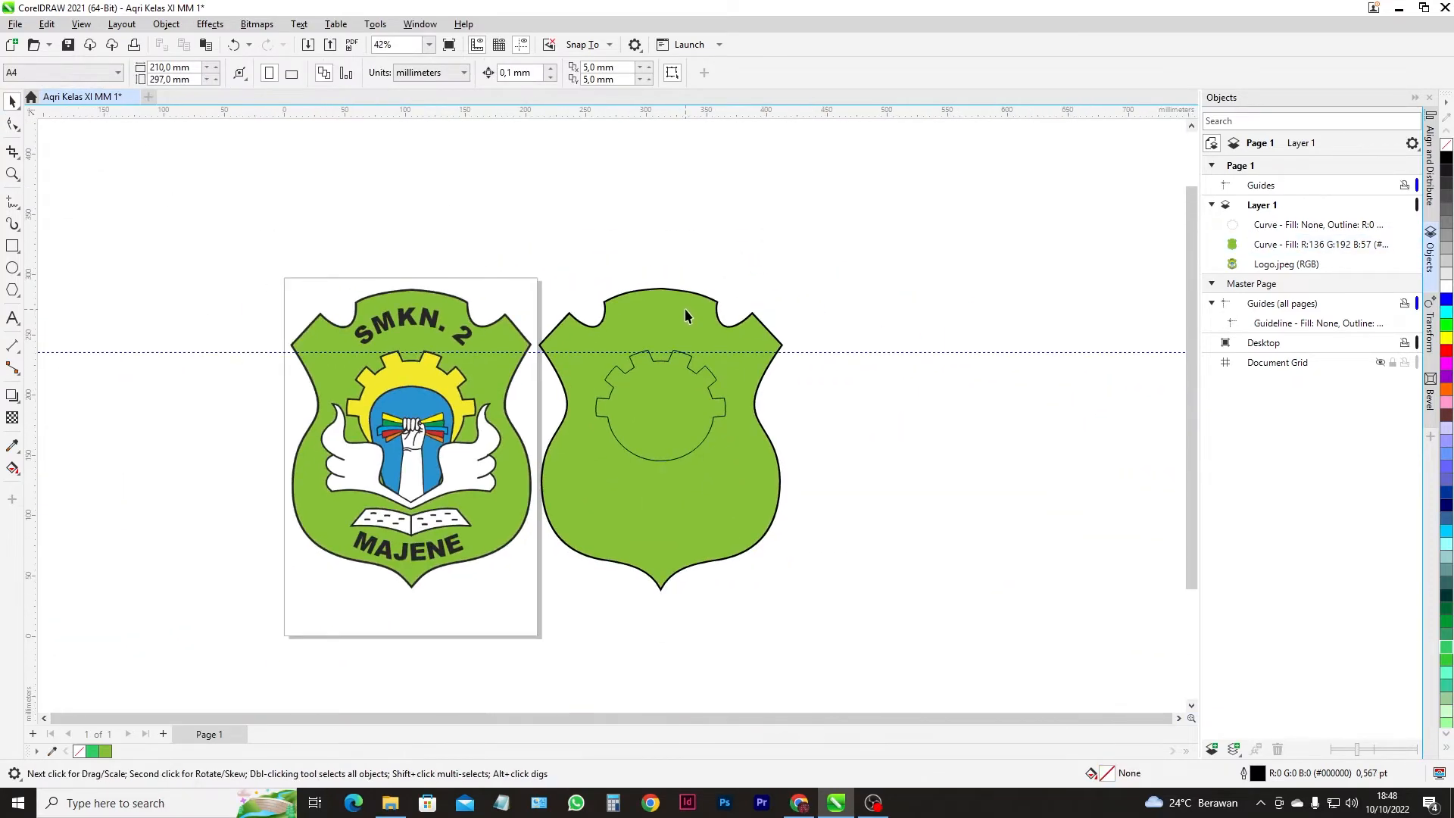
left_click(690, 369)
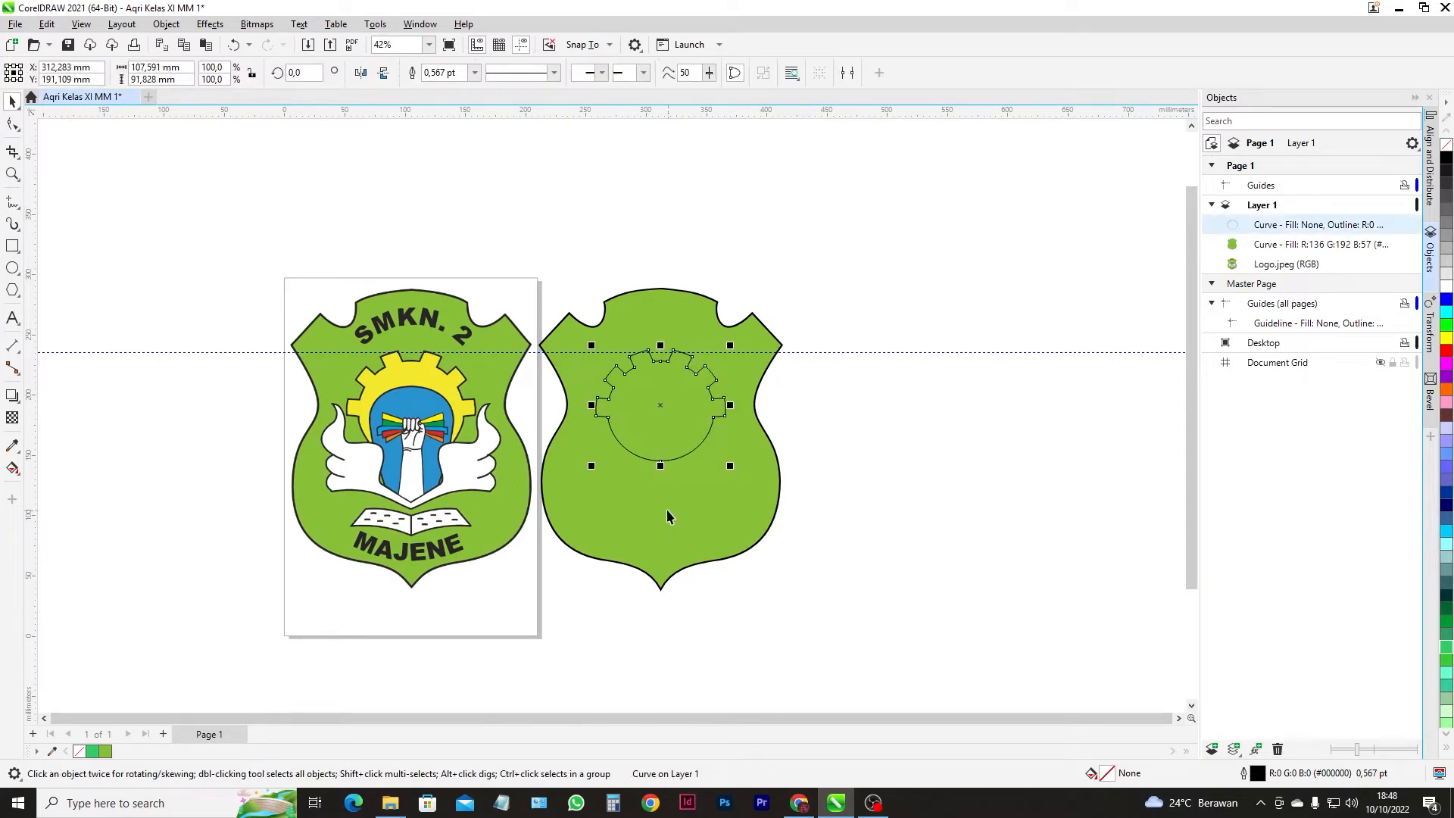
left_click(1446, 339)
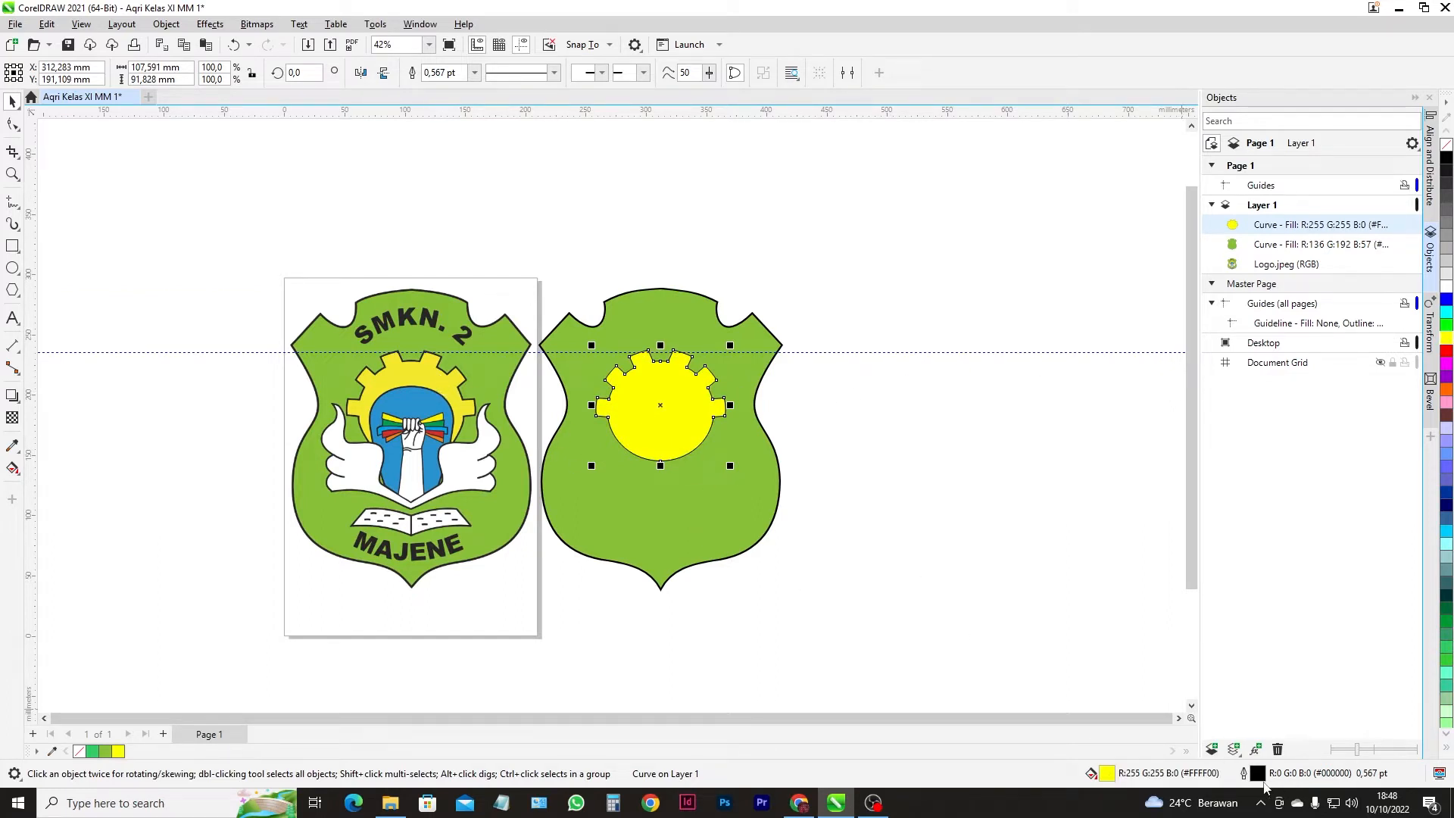
double_click(1107, 774)
left_click(683, 489)
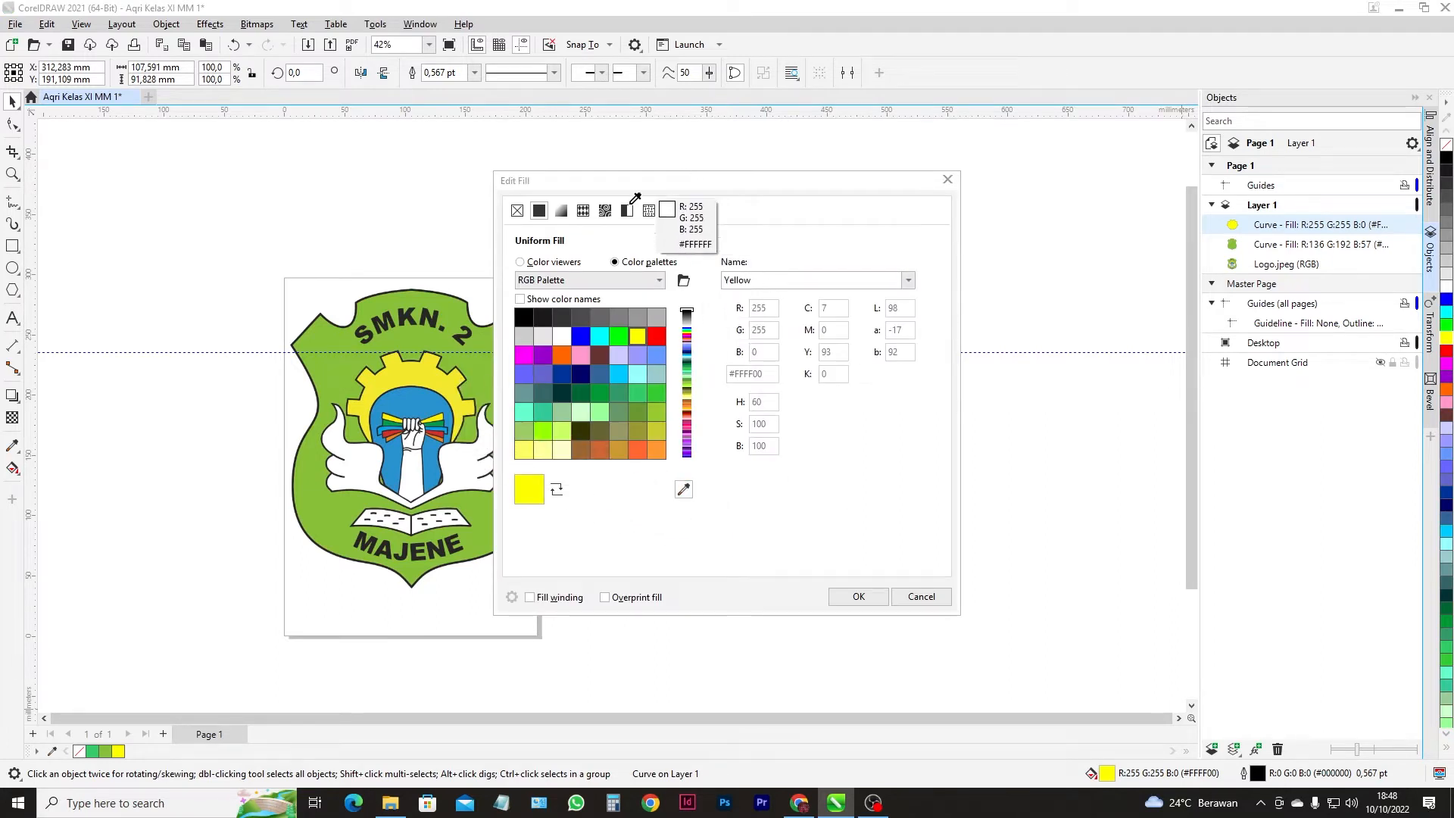
left_click(437, 390)
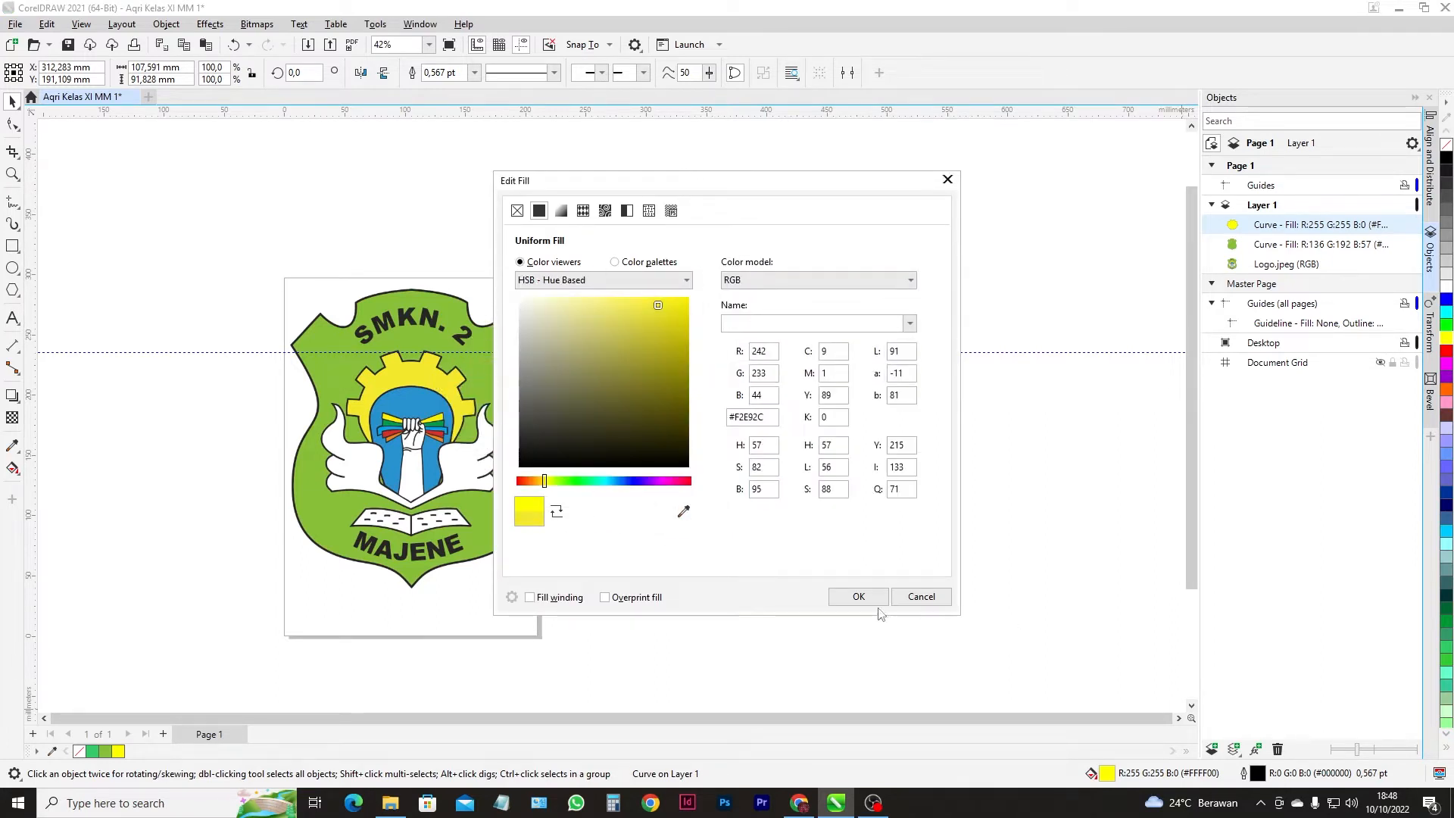
left_click(859, 597)
left_click(851, 535)
- Set the yellow gear's outline width to 4 pt
left_click(650, 416)
left_click(475, 73)
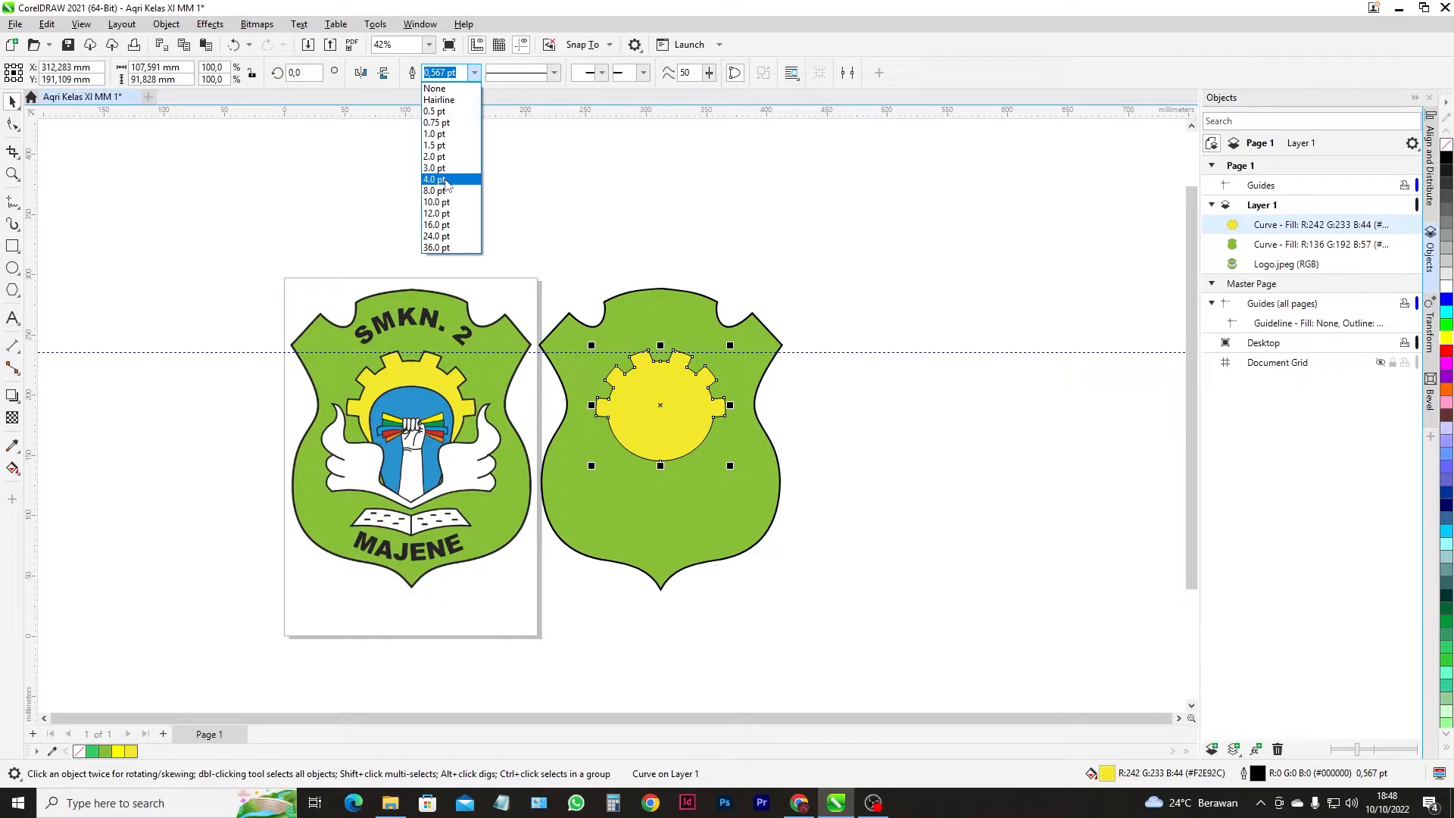
left_click(441, 179)
left_click(590, 218)
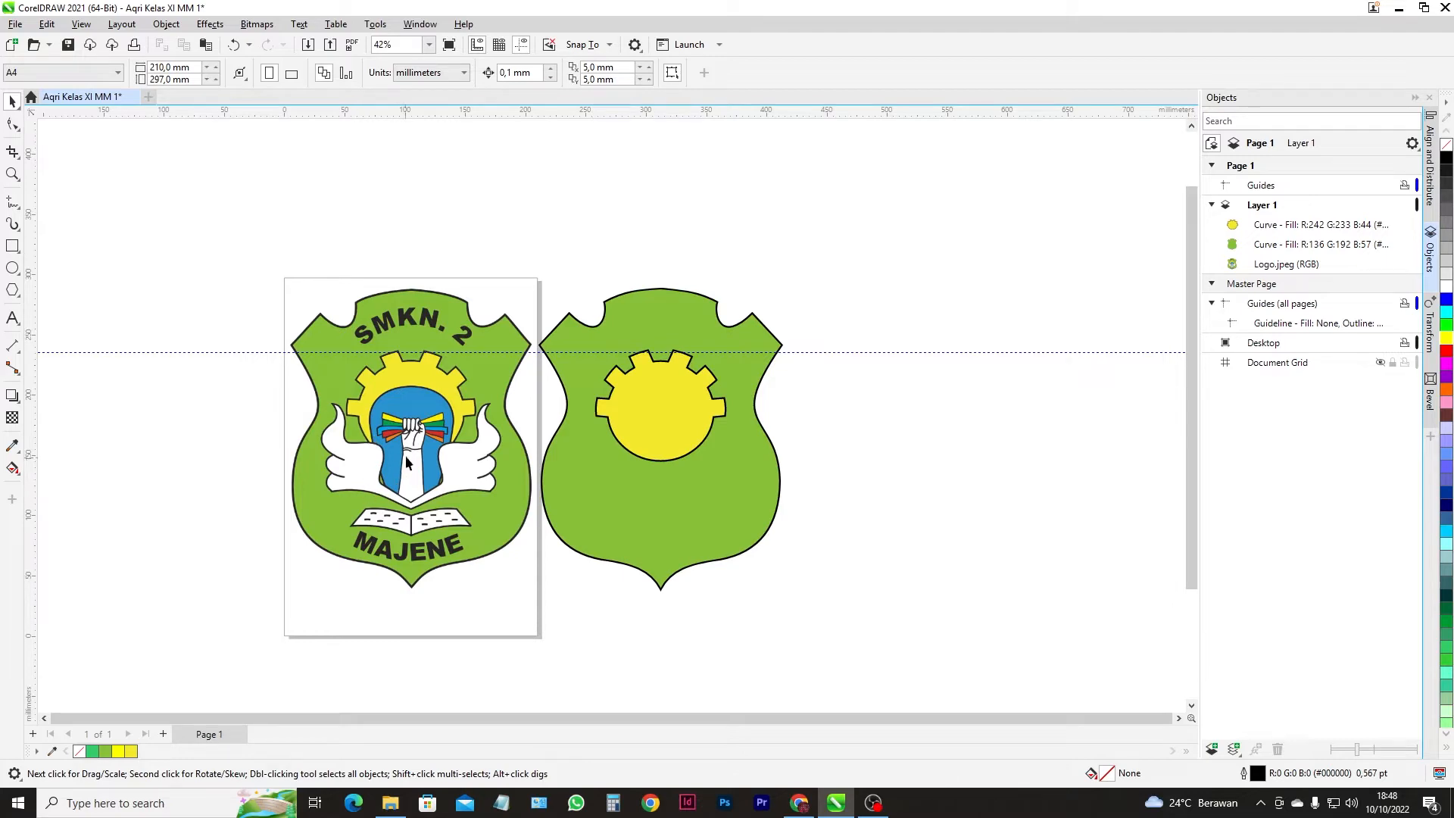
- Draw a rectangle about 71.5 × 91.2 mm over the logo's blue centre shape and convert it to curves
scroll(392, 457, "up", 2)
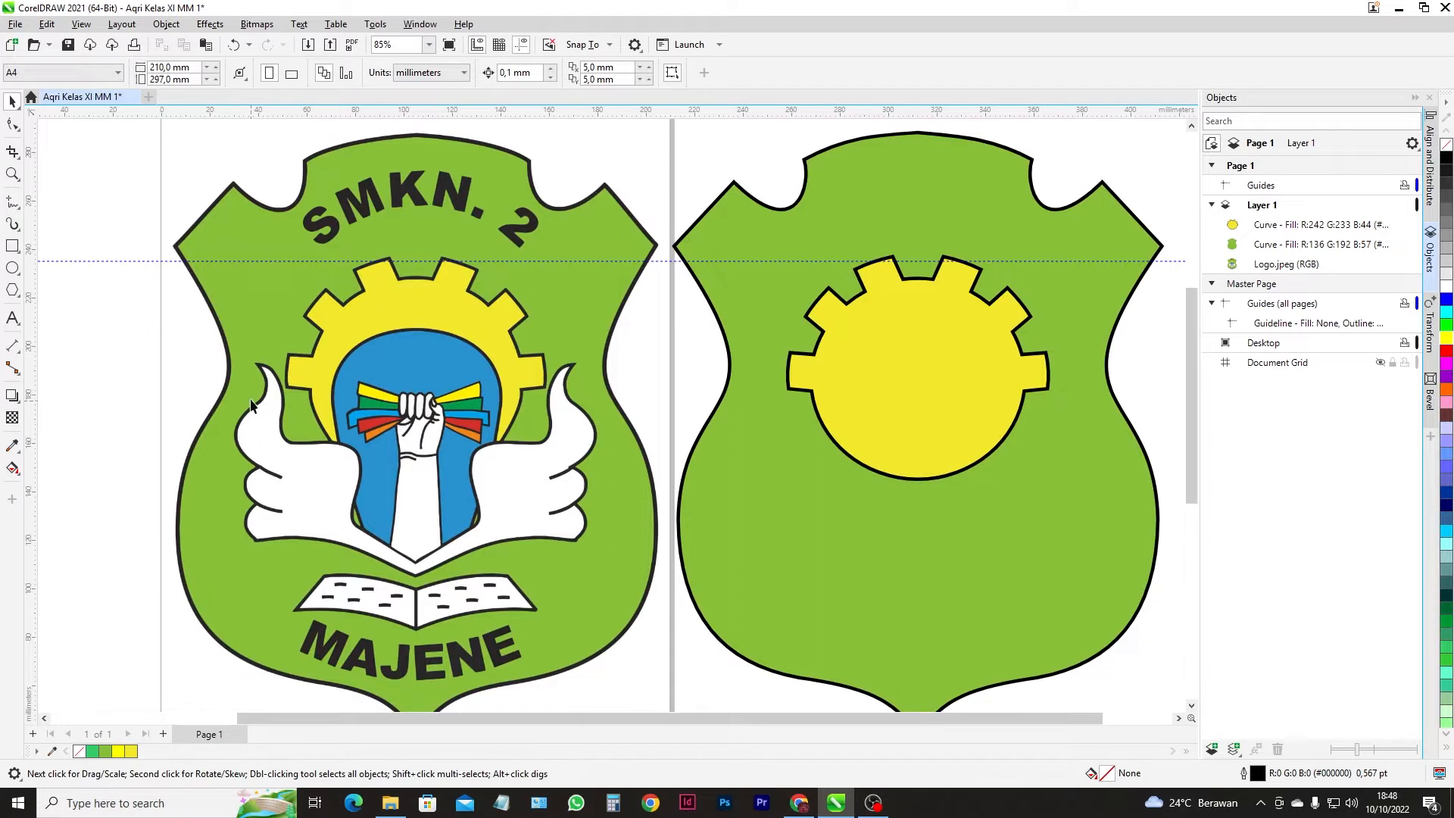
left_click(15, 247)
left_click_drag(330, 341, 503, 561)
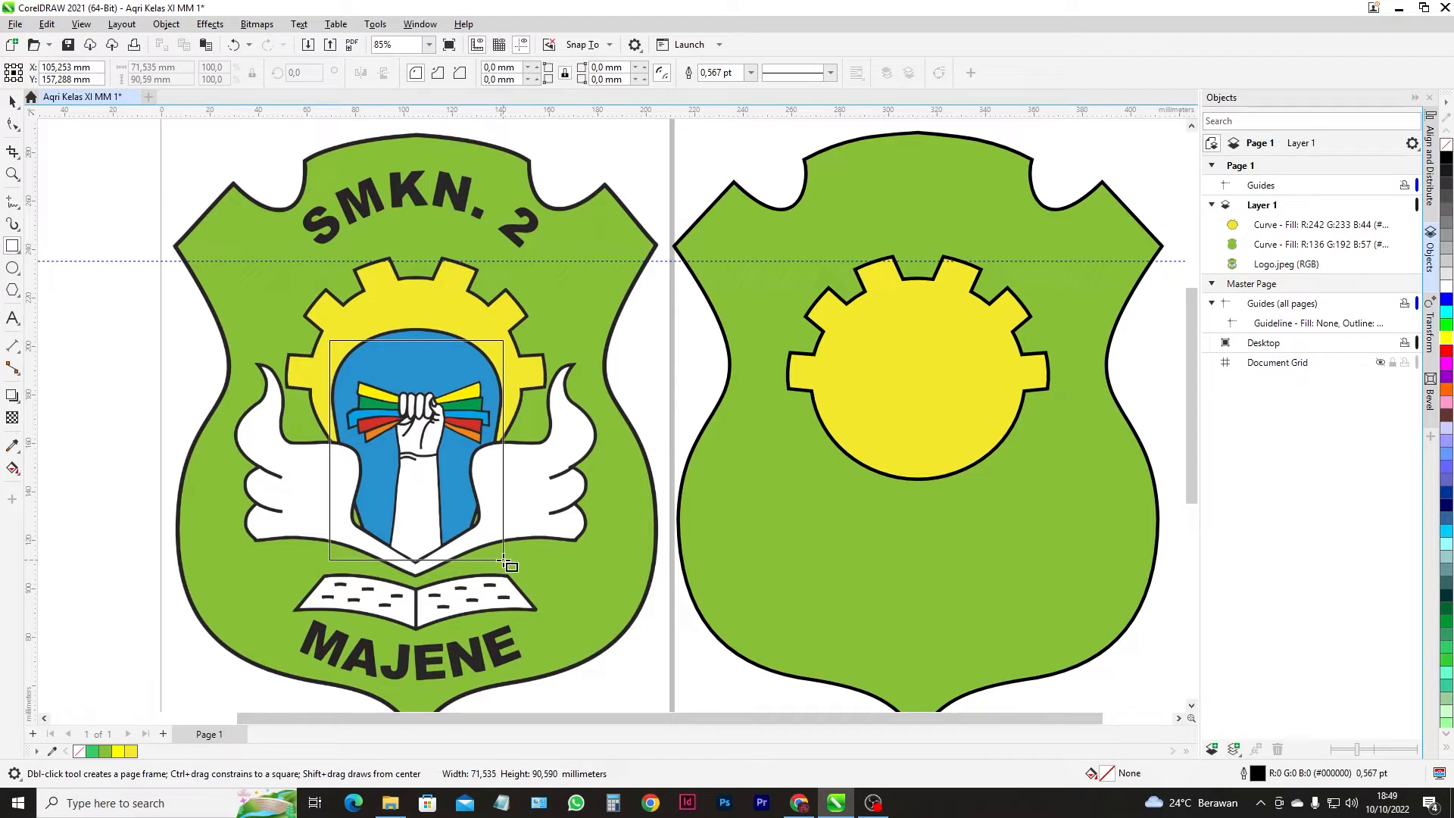
left_click_drag(504, 562, 507, 565)
left_click(13, 124)
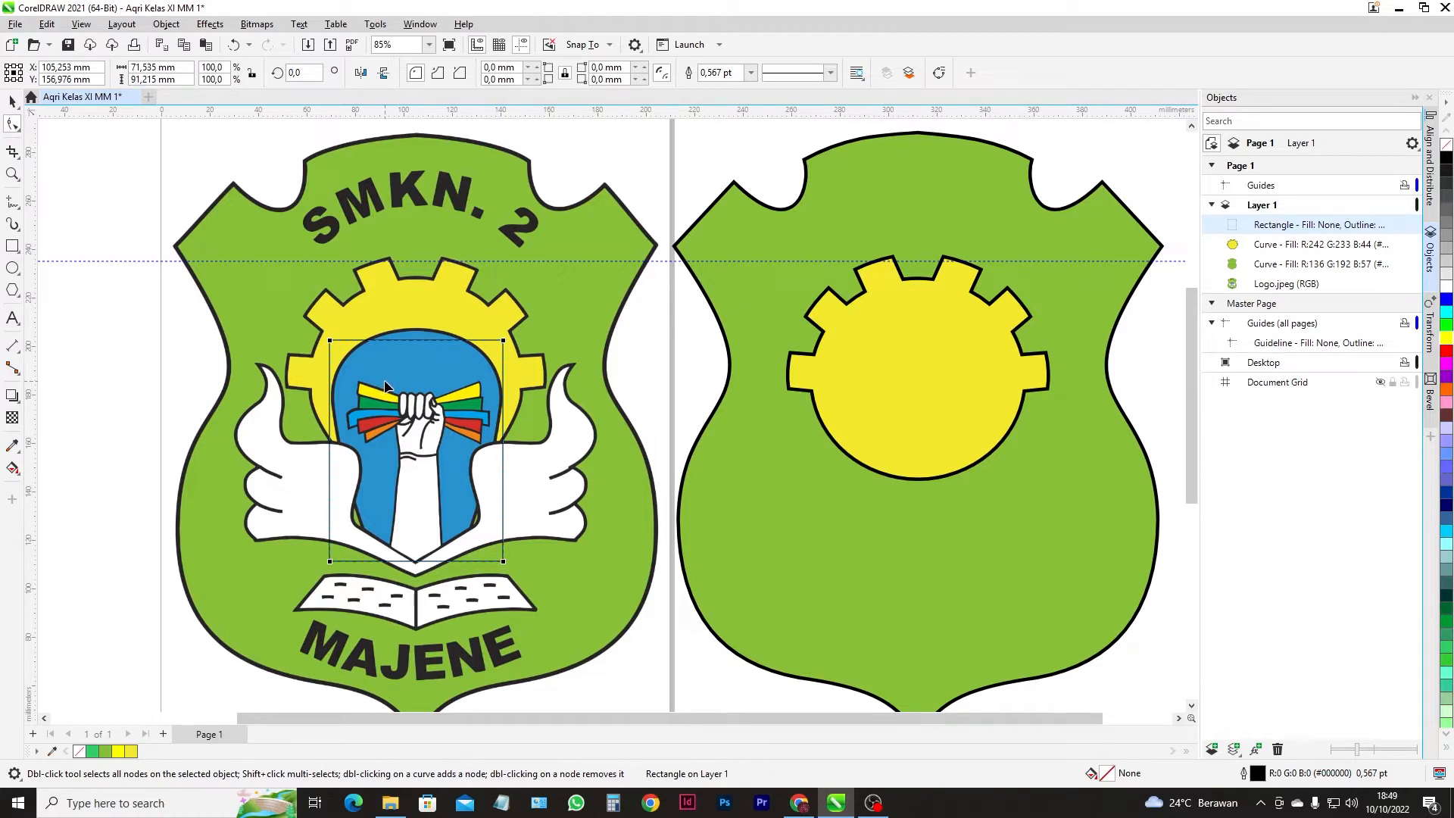
key("ctrl+q")
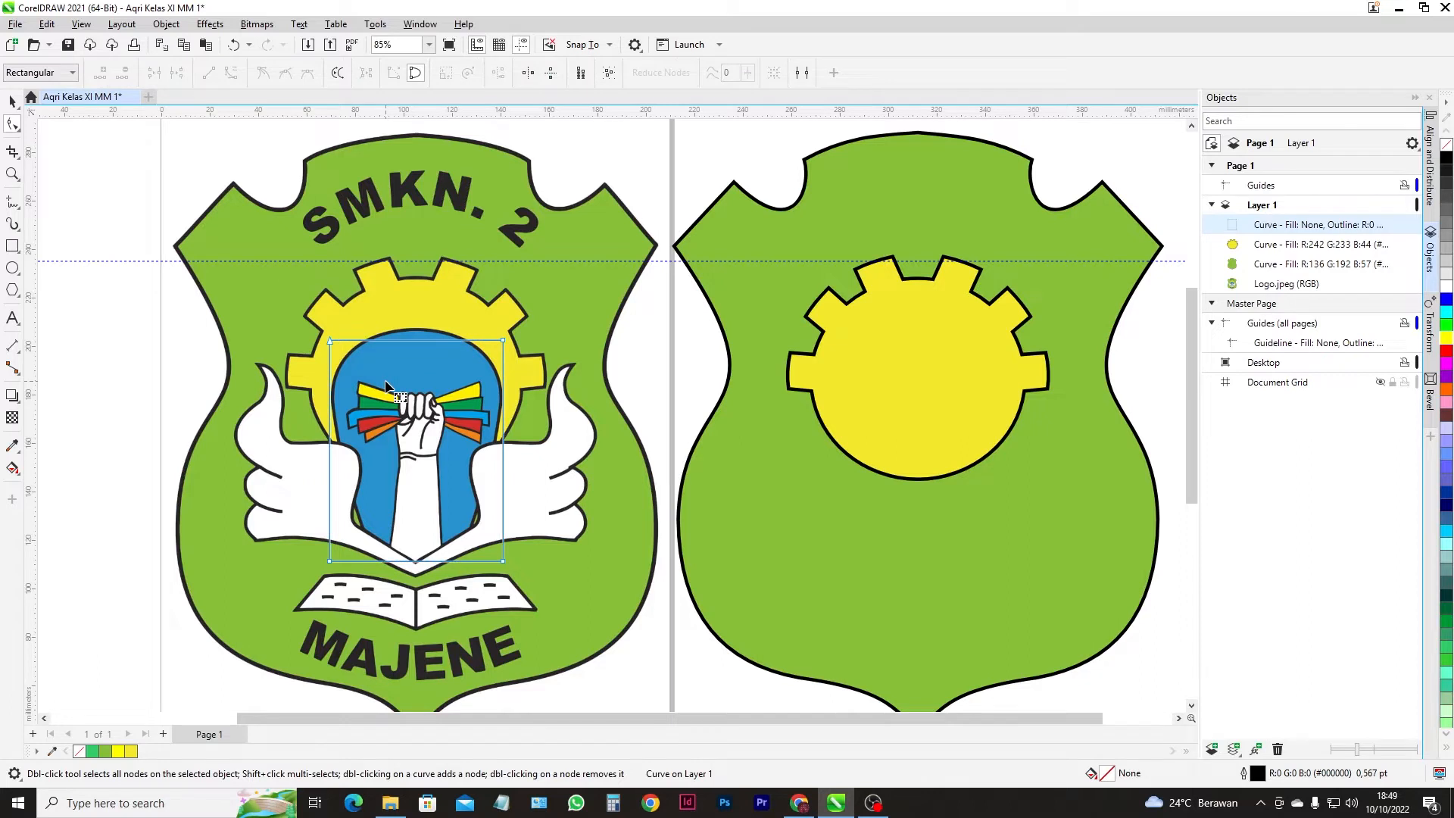
- Move the two bottom corners of the centre shape's outline inward and add a middle node pulled down into a point above the book
left_click_drag(330, 562, 364, 546)
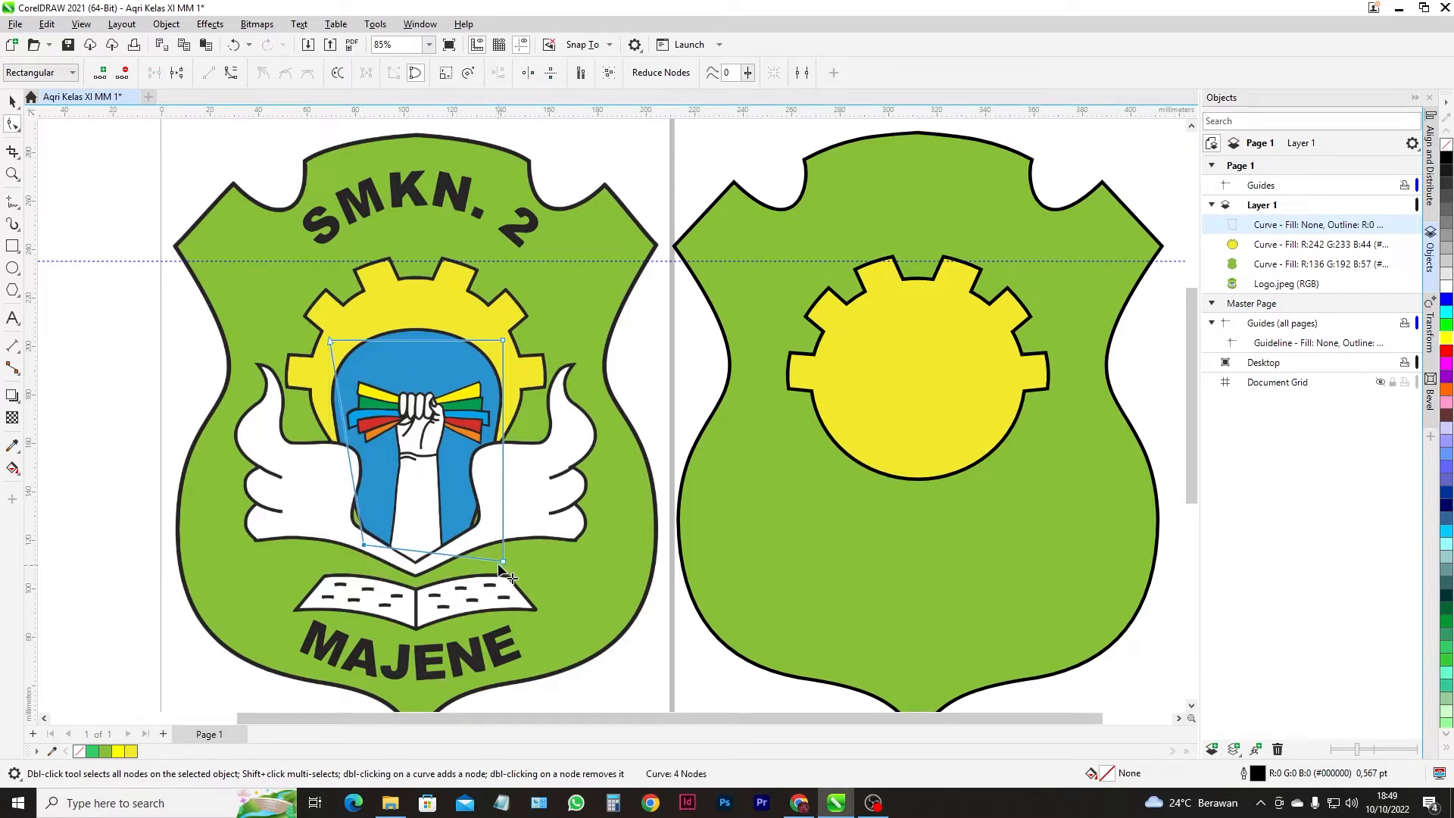
left_click_drag(503, 560, 466, 545)
scroll(405, 555, "up", 2)
scroll(406, 557, "up", 2)
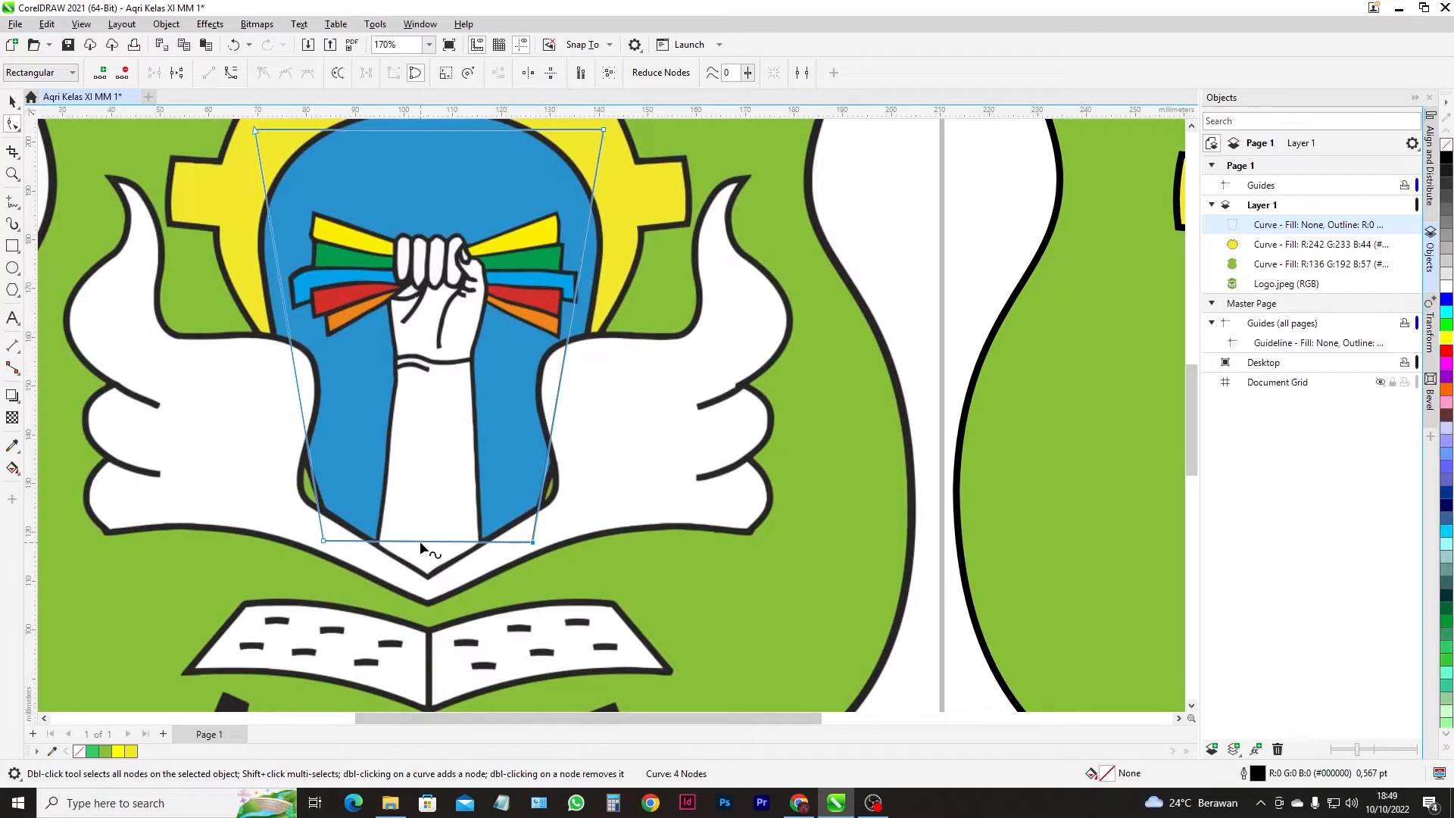
scroll(421, 545, "up", 2)
double_click(424, 538)
left_click_drag(426, 539, 431, 615)
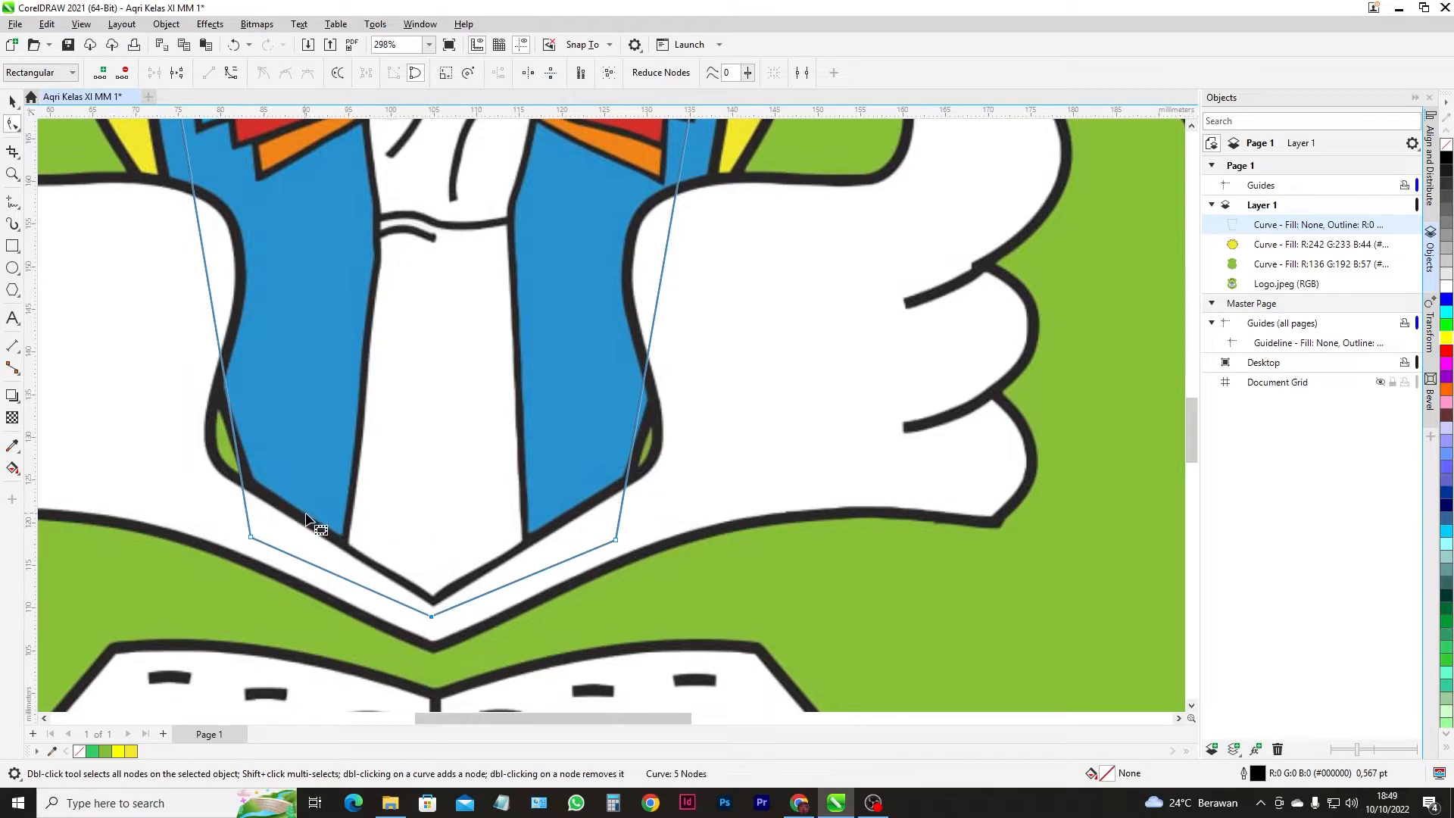
left_click(251, 538)
left_click_drag(615, 540, 626, 532)
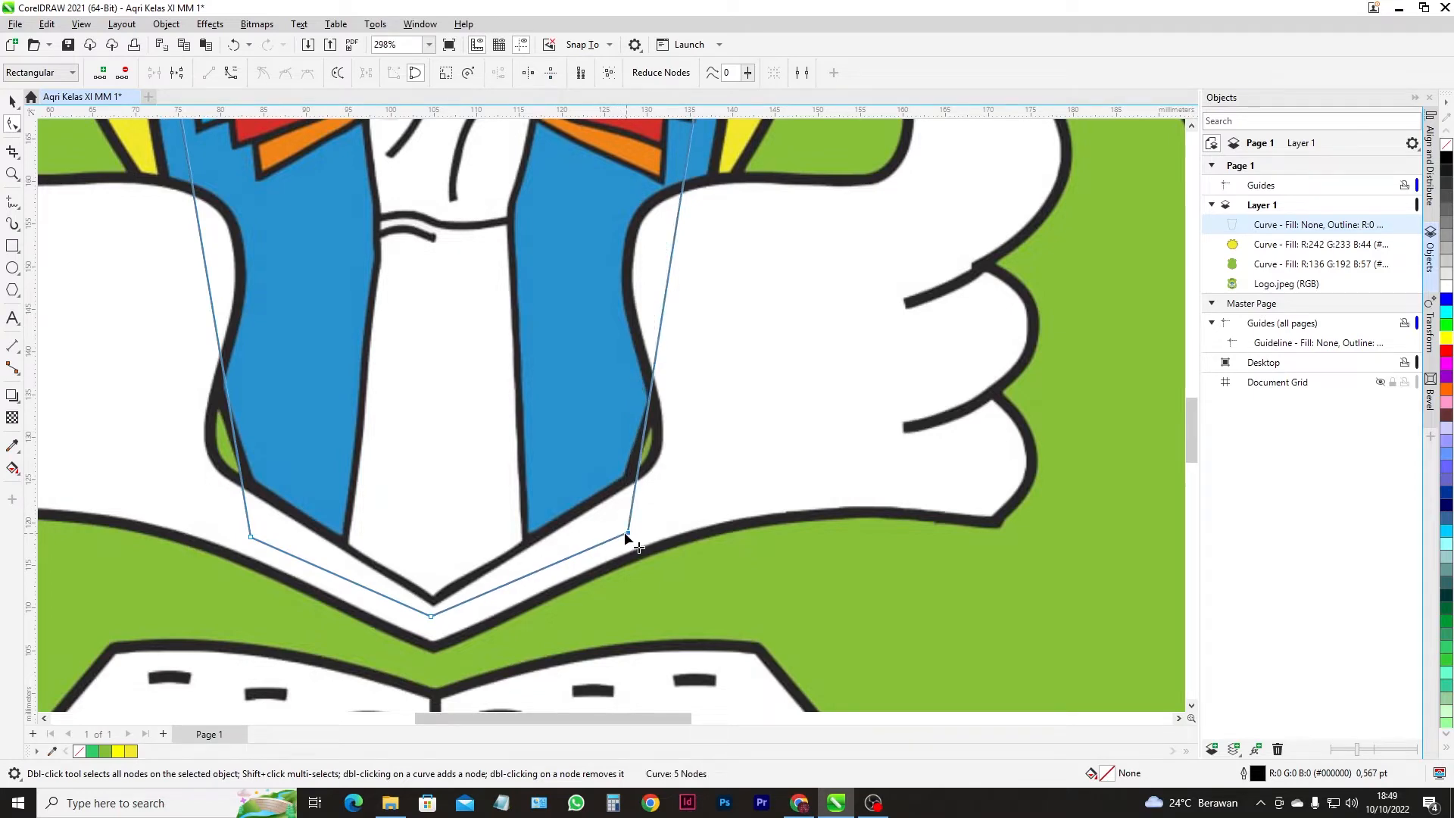
- Lower the outline's two top corners to the sides of the blue dome, about level with the fist
scroll(470, 494, "down", 3)
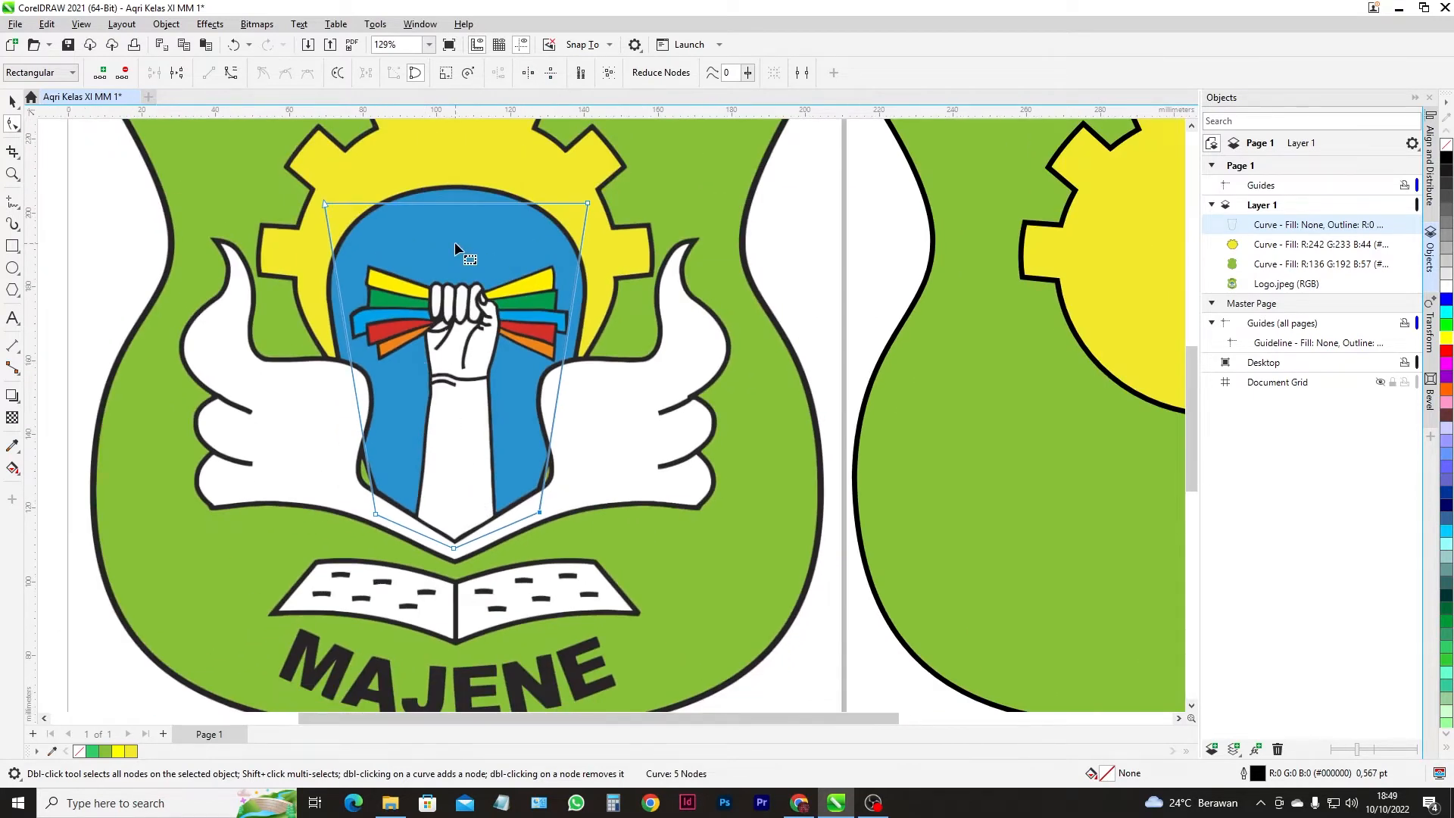
left_click_drag(326, 204, 327, 299)
left_click_drag(588, 203, 586, 296)
- Convert the outline's top edge to a curve and bend it with both handles to follow the blue dome
left_click(453, 297)
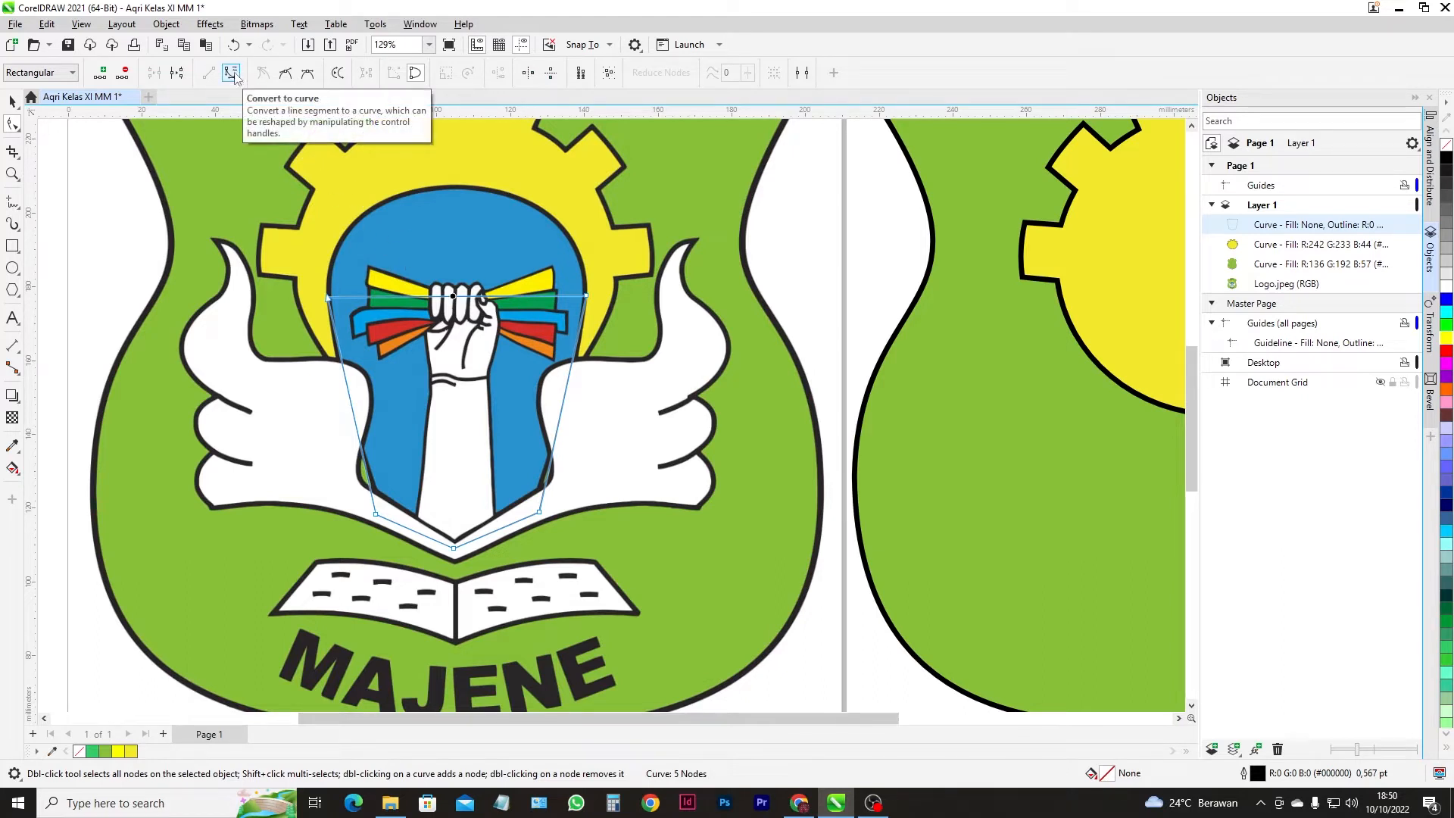
left_click(233, 72)
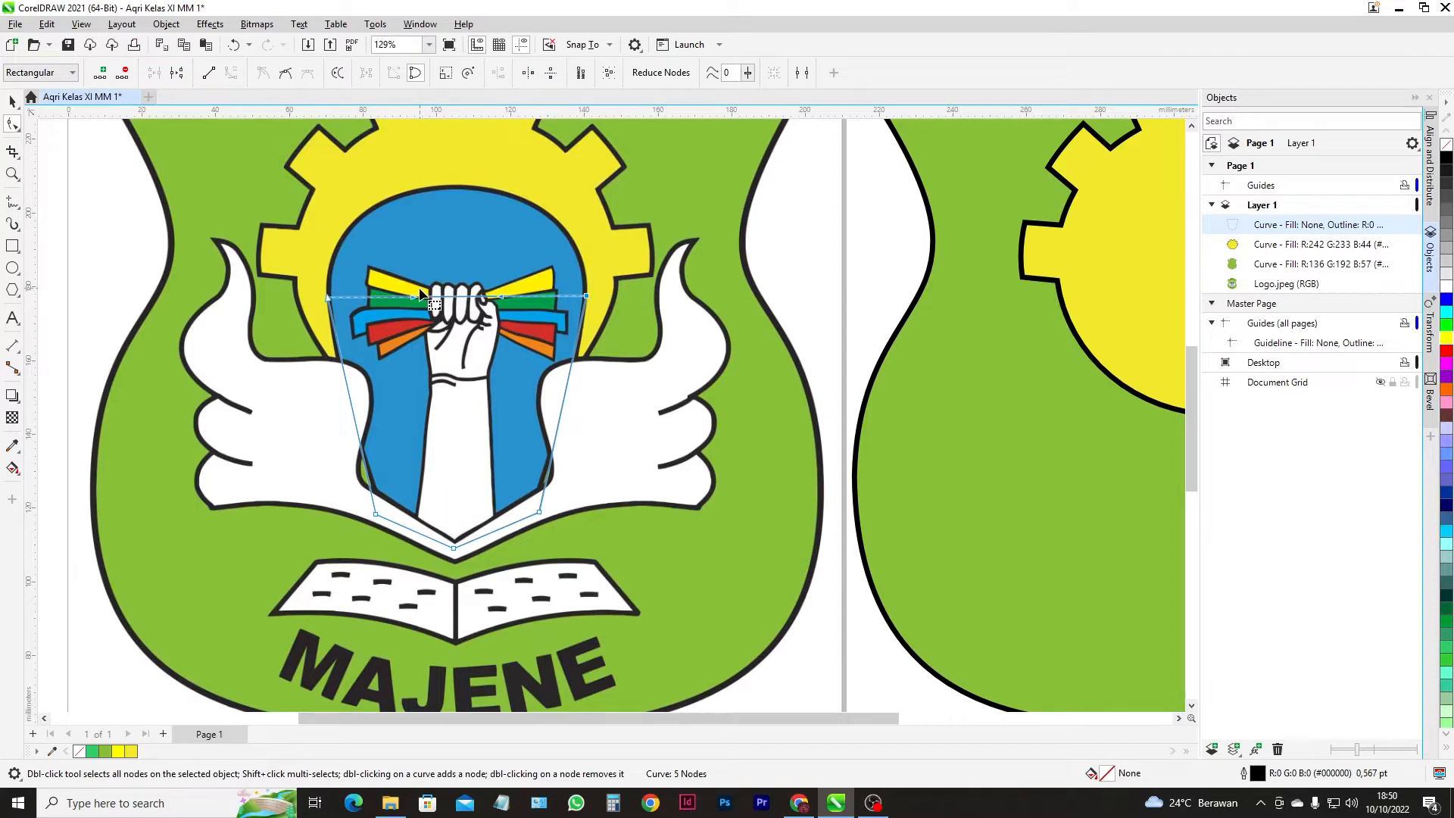
scroll(413, 288, "up", 3)
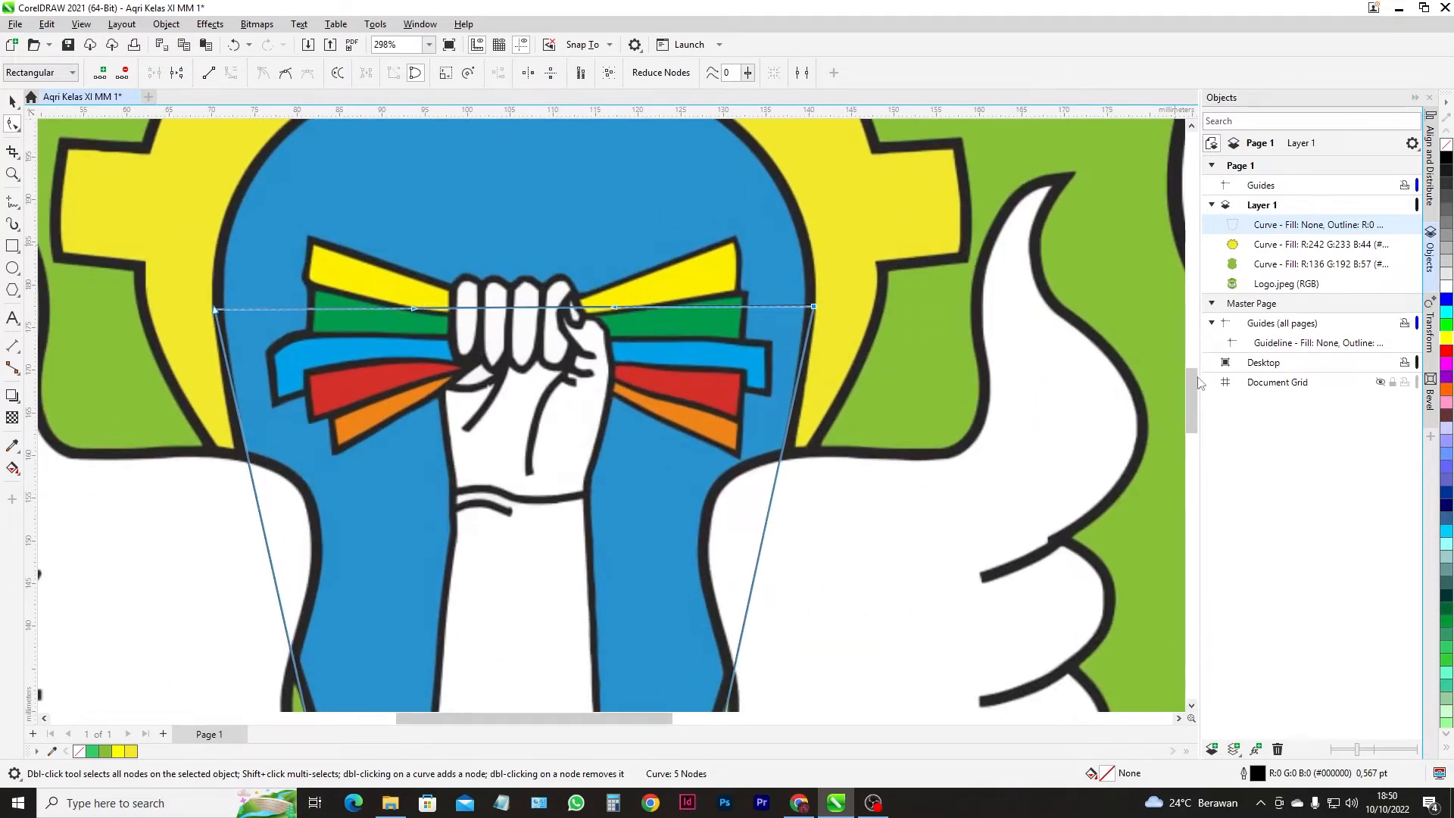
mouse_move(1189, 380)
left_mouse_down()
mouse_move(1177, 348)
mouse_move(1188, 385)
left_mouse_up()
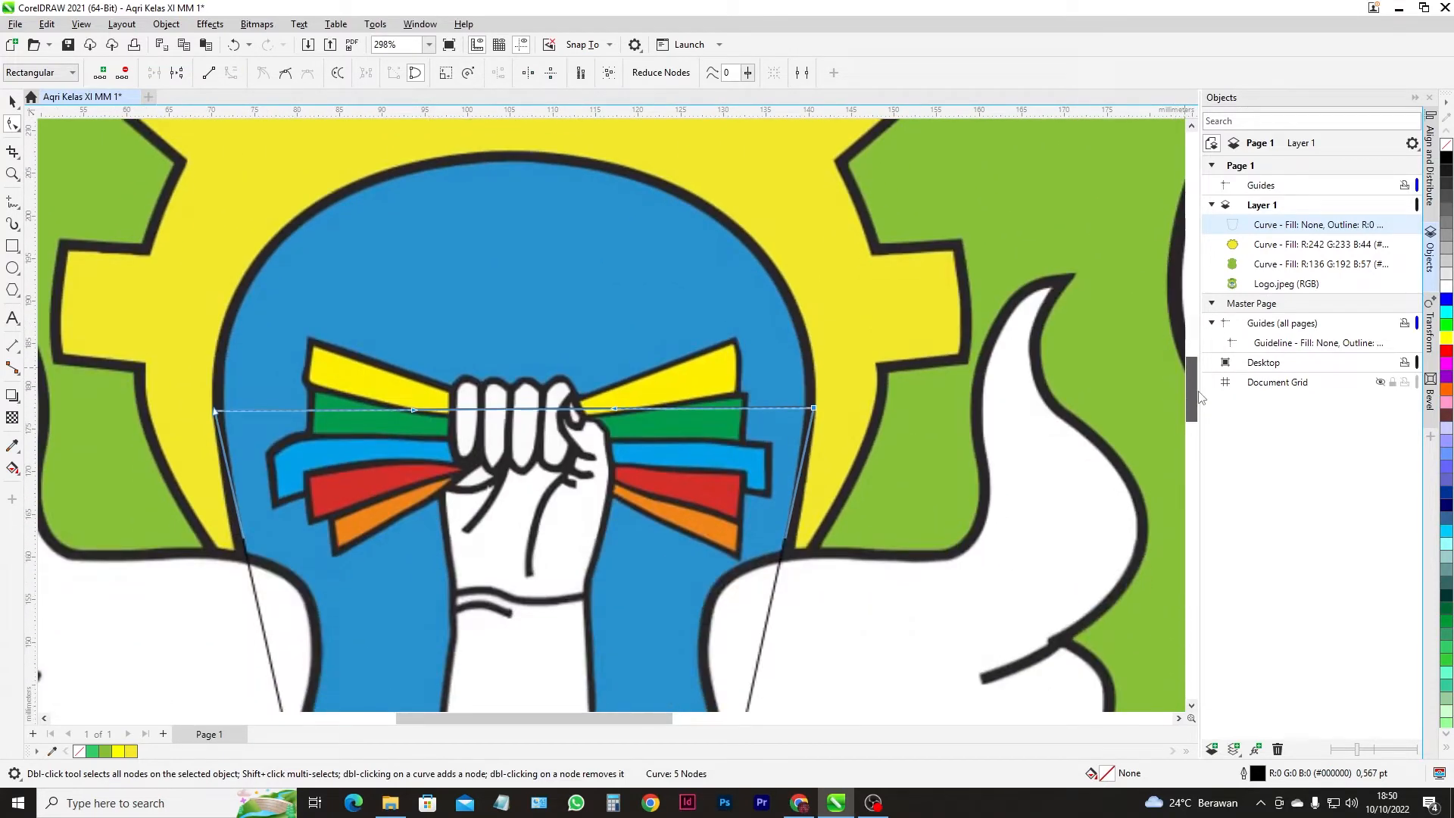
left_click(412, 409)
left_click_drag(412, 409, 284, 167)
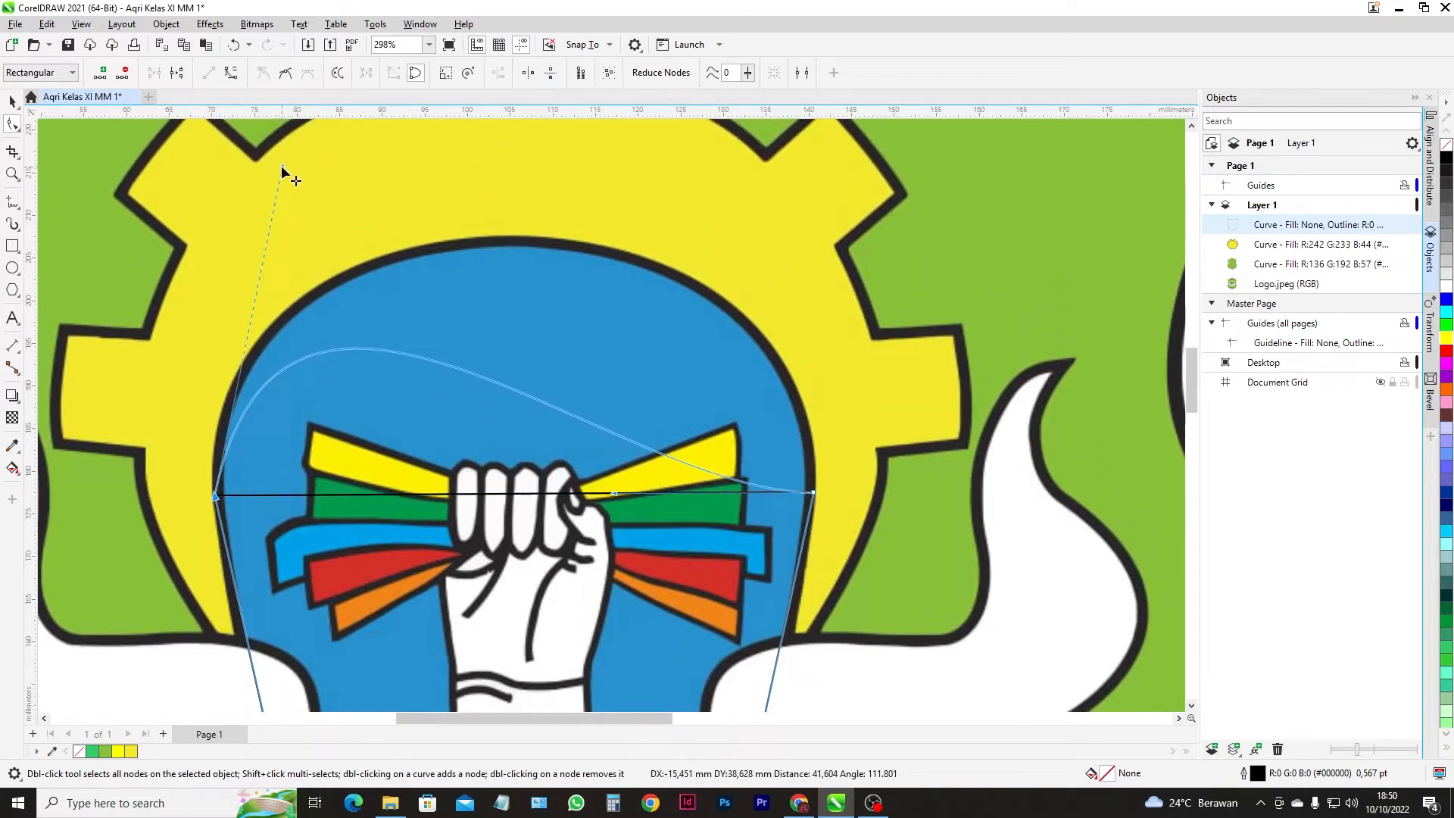
left_click_drag(615, 495, 822, 165)
scroll(640, 272, "down", 1)
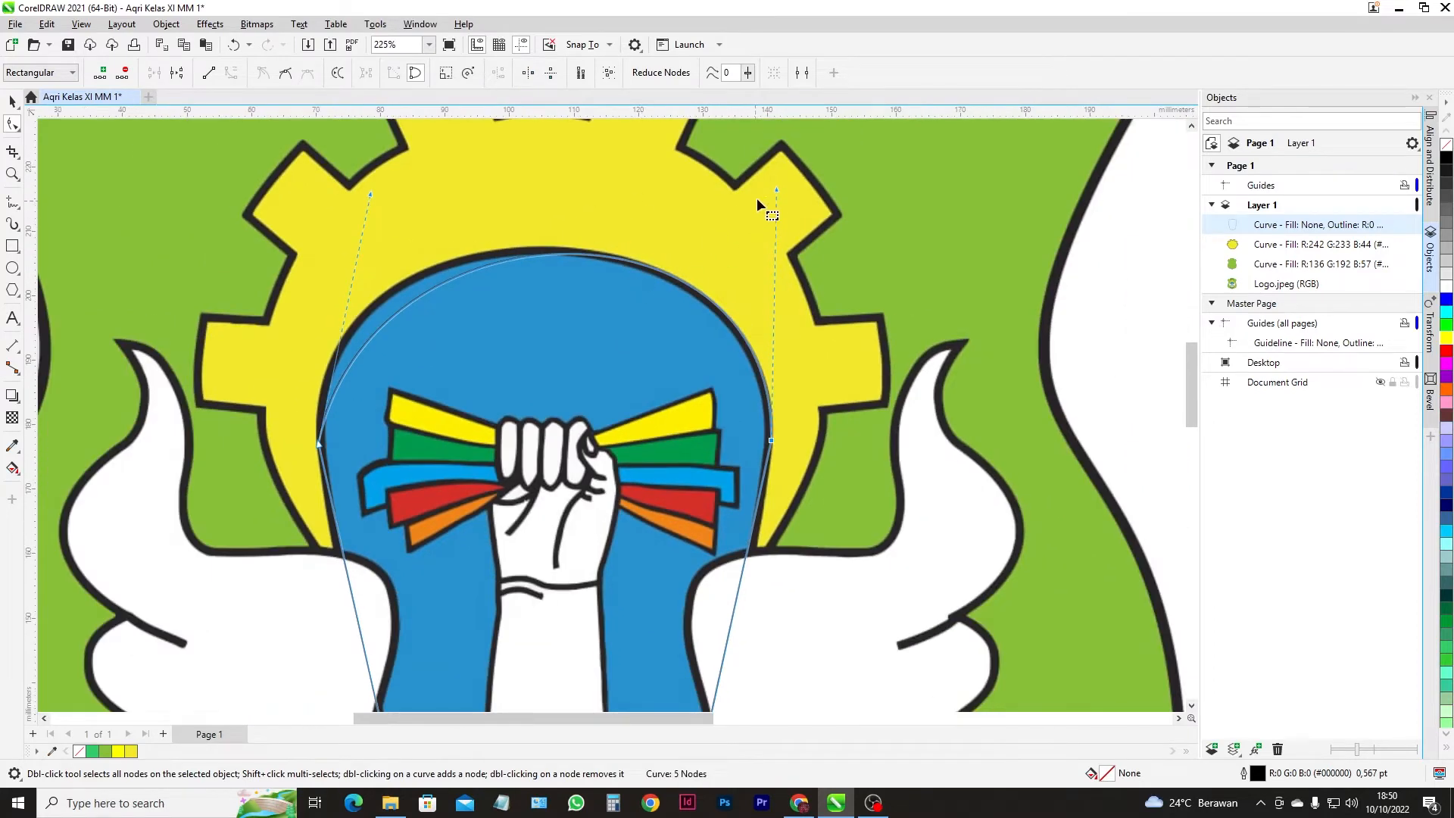
left_click_drag(371, 196, 299, 175)
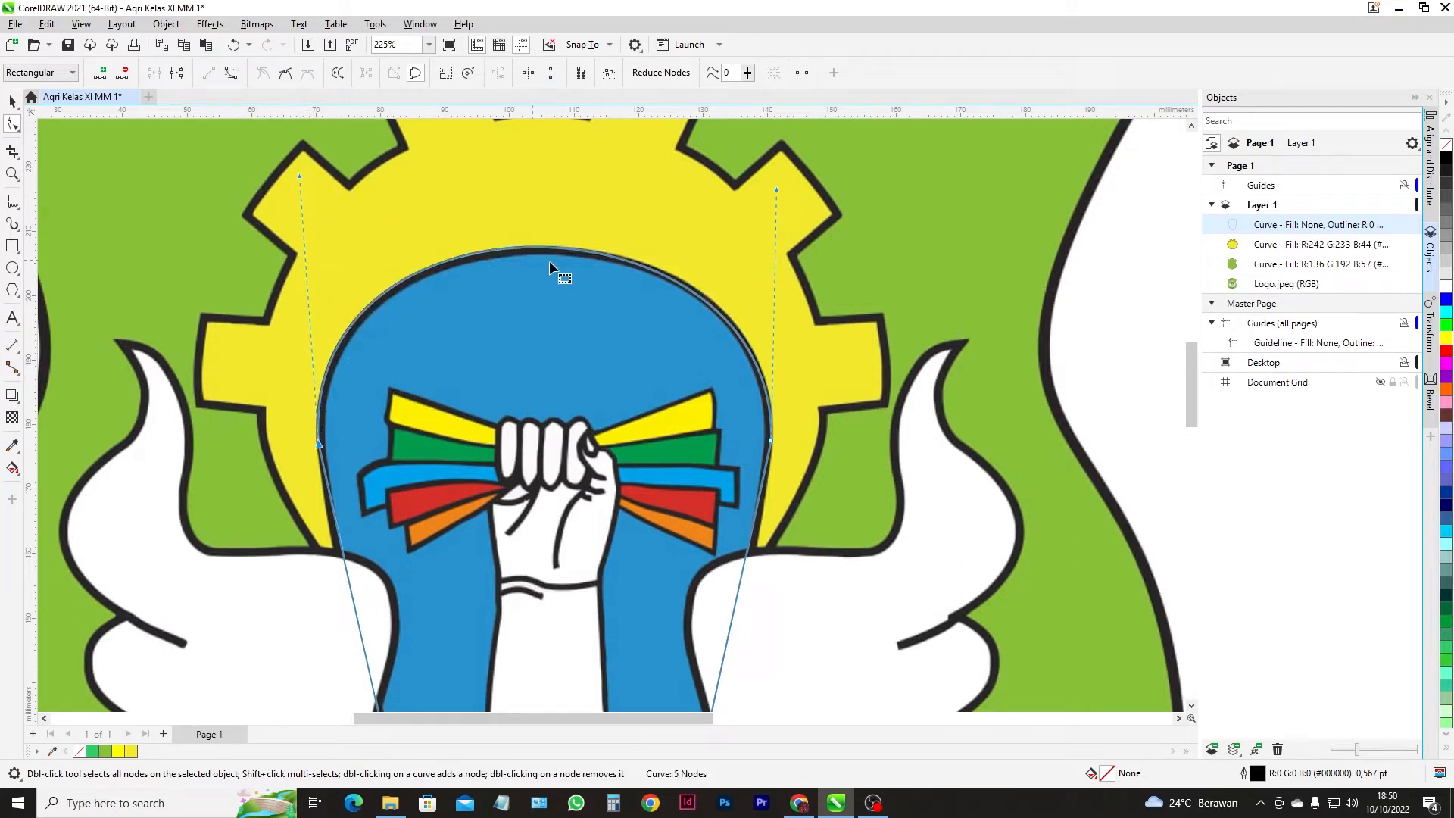
left_click_drag(777, 189, 790, 188)
scroll(509, 466, "down", 2)
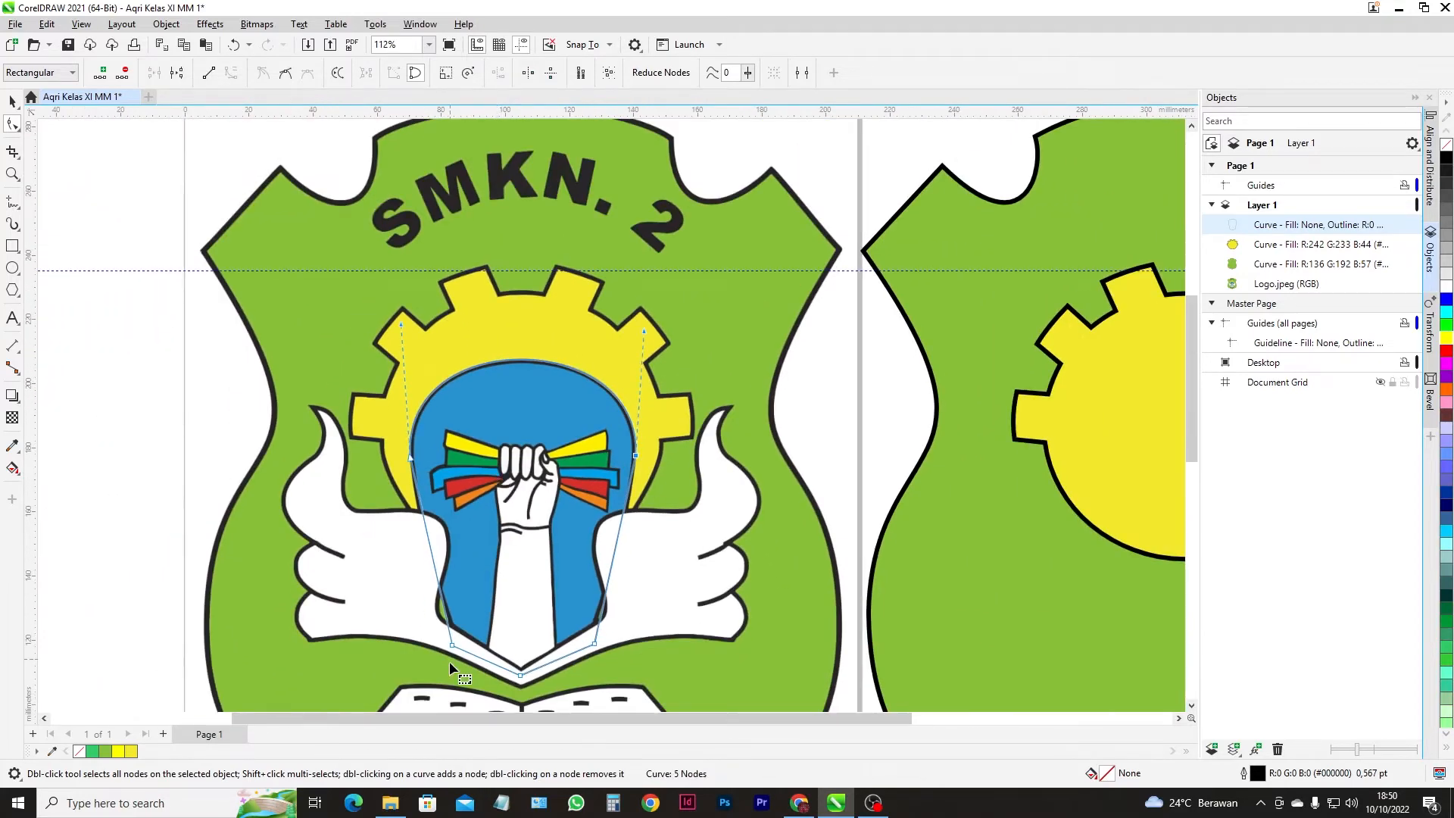
- Convert the outline's left side to a curve, bow it slightly outward and adjust its lower-left node
left_click(427, 535)
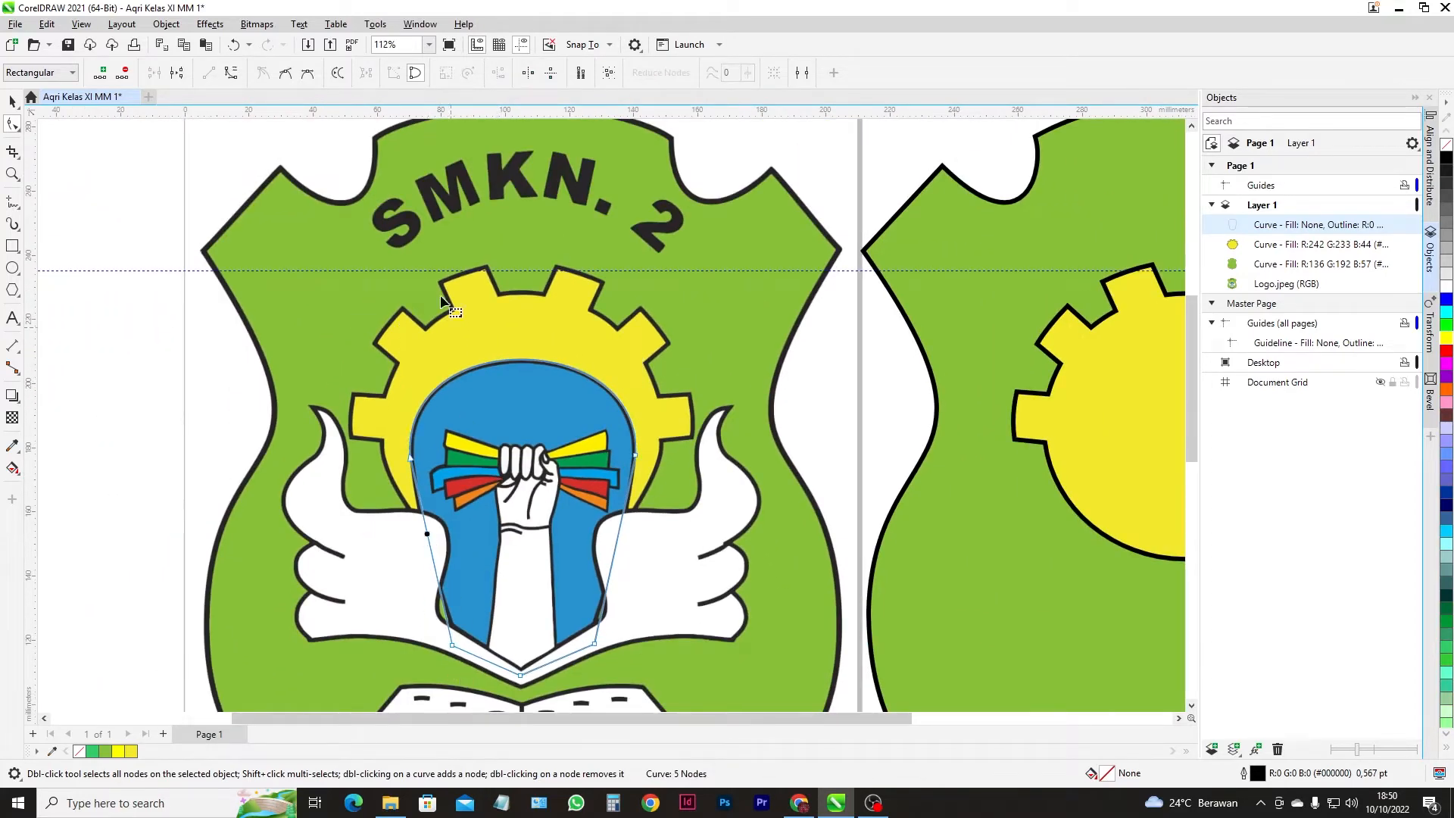
left_click(232, 73)
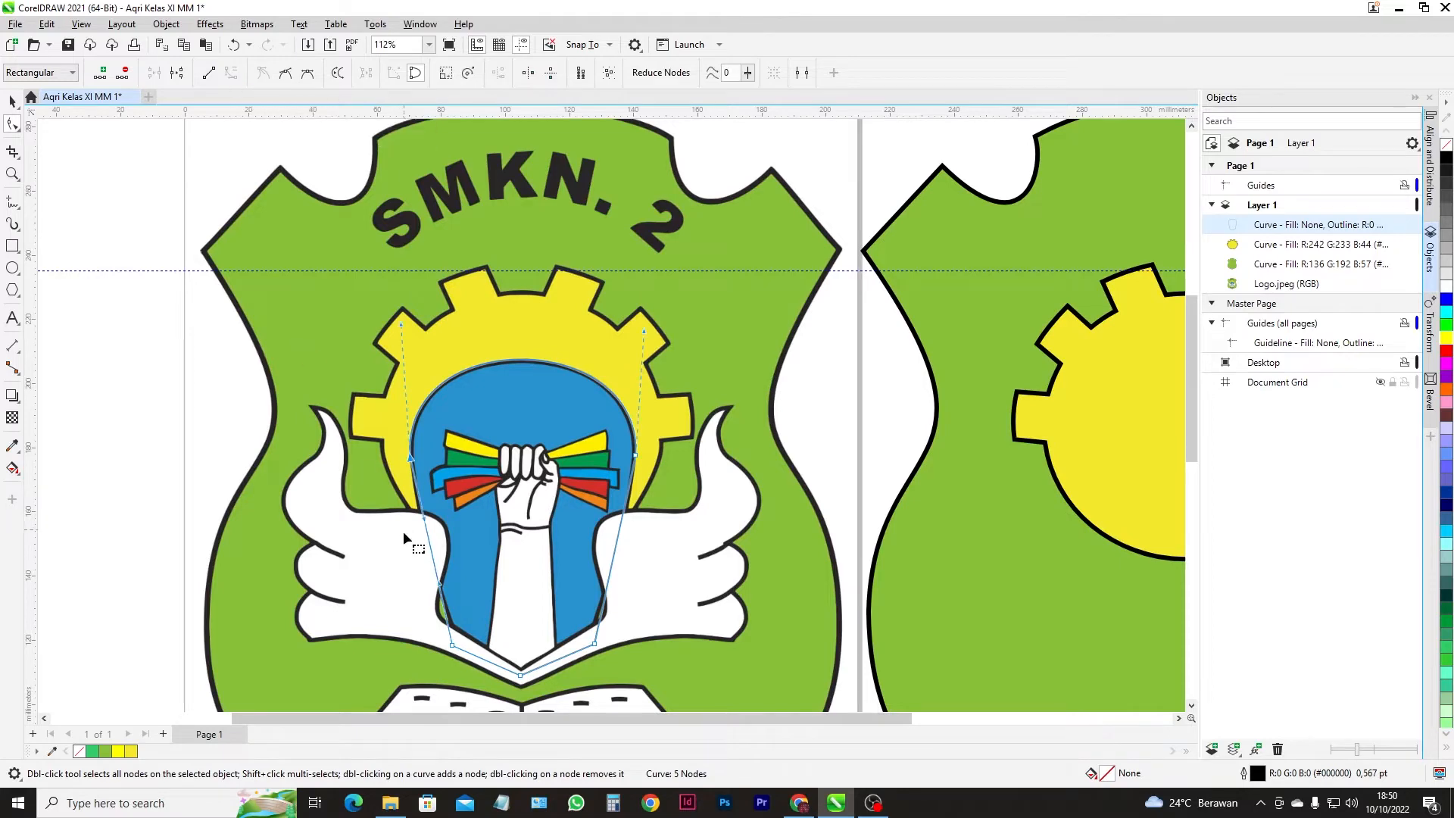
scroll(435, 576, "up", 2)
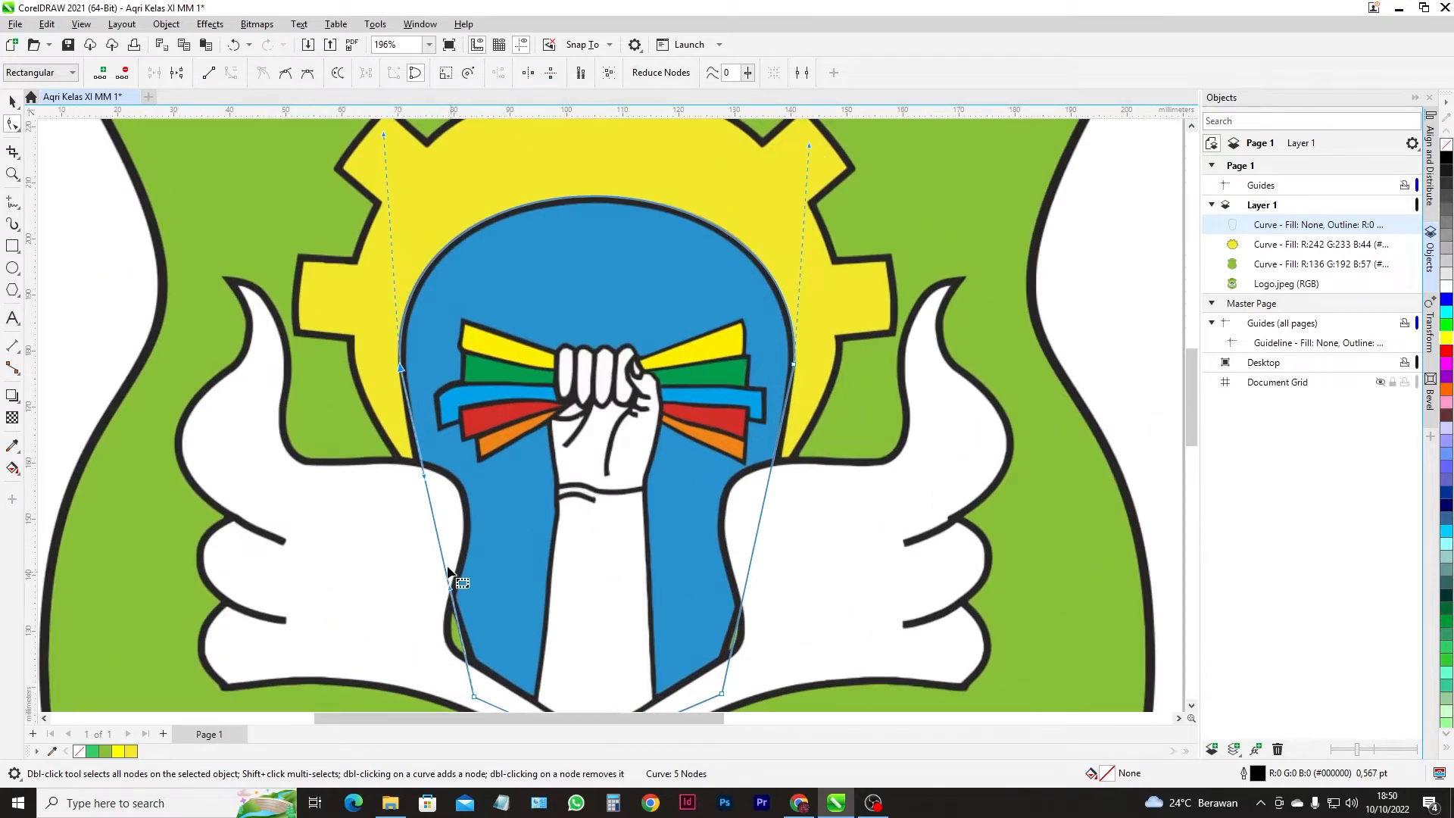
scroll(441, 557, "up", 1)
left_click_drag(443, 552, 434, 553)
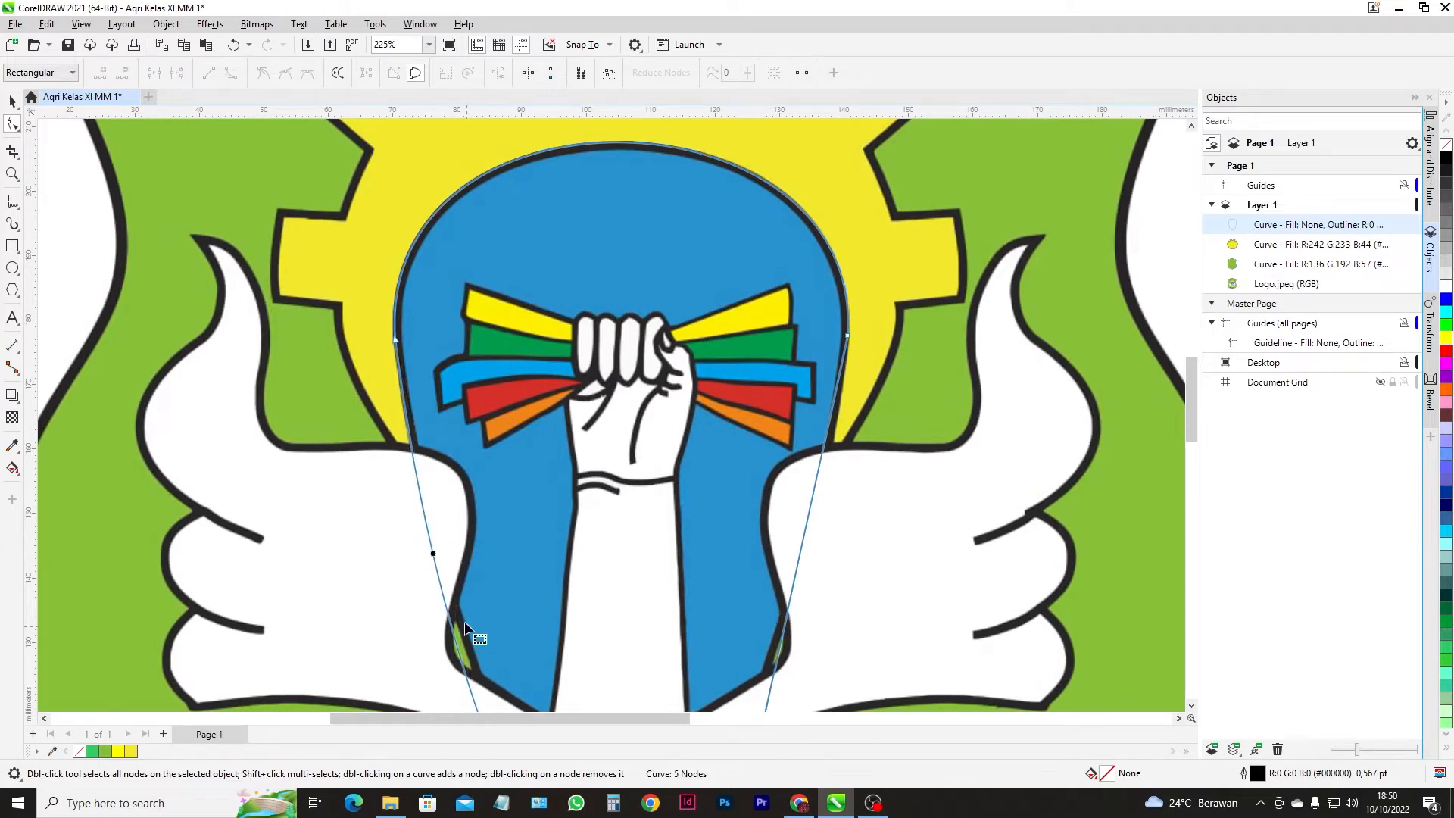
scroll(474, 629, "down", 3)
left_click_drag(471, 686, 477, 687)
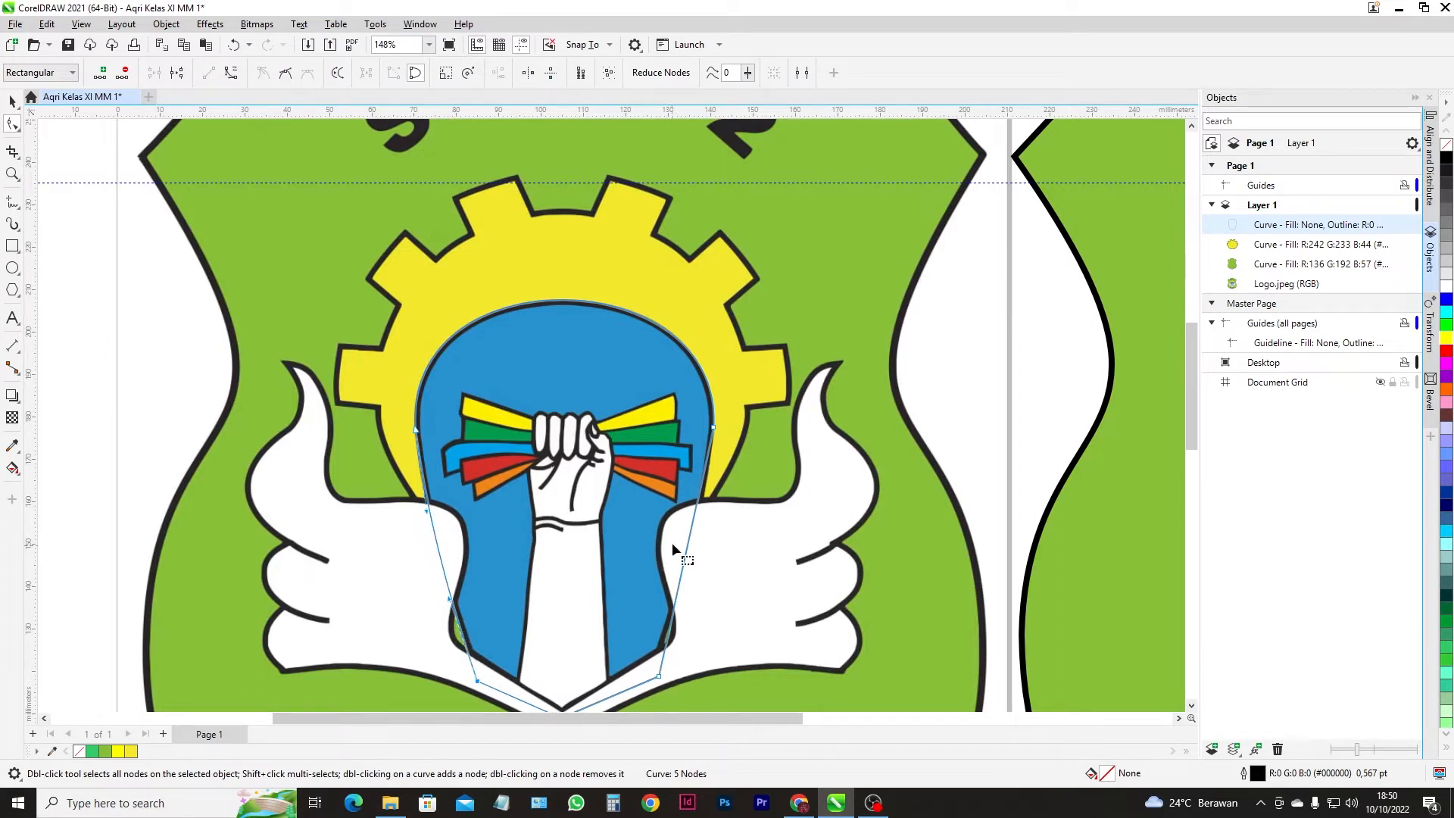
- Convert the outline's right side to a curve, bow it outward to match the left side and shift its lower-right node inward
left_click(691, 539)
left_click(231, 73)
scroll(697, 515, "up", 2)
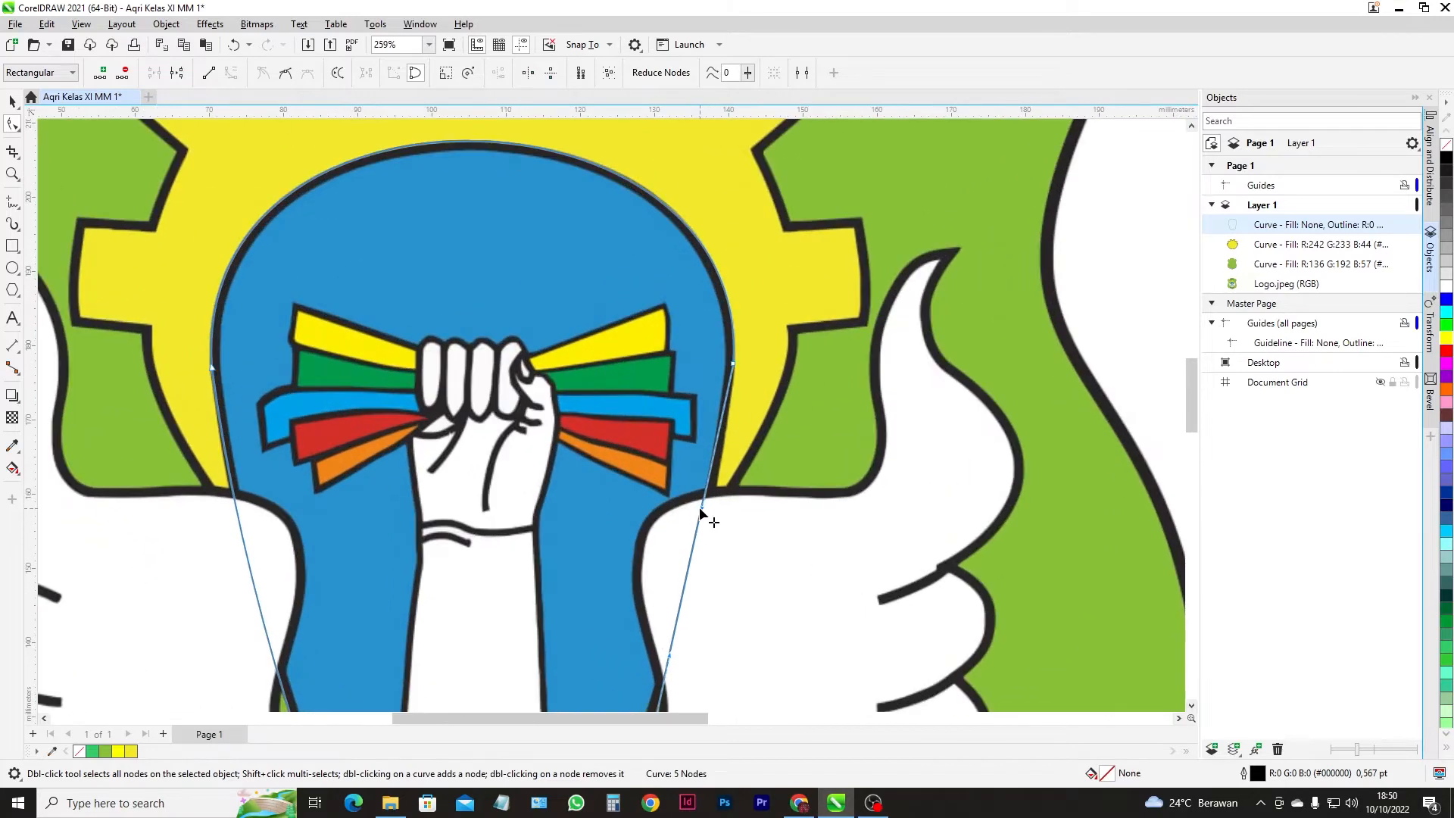
left_click_drag(702, 507, 712, 530)
scroll(712, 531, "down", 3)
scroll(717, 598, "up", 3)
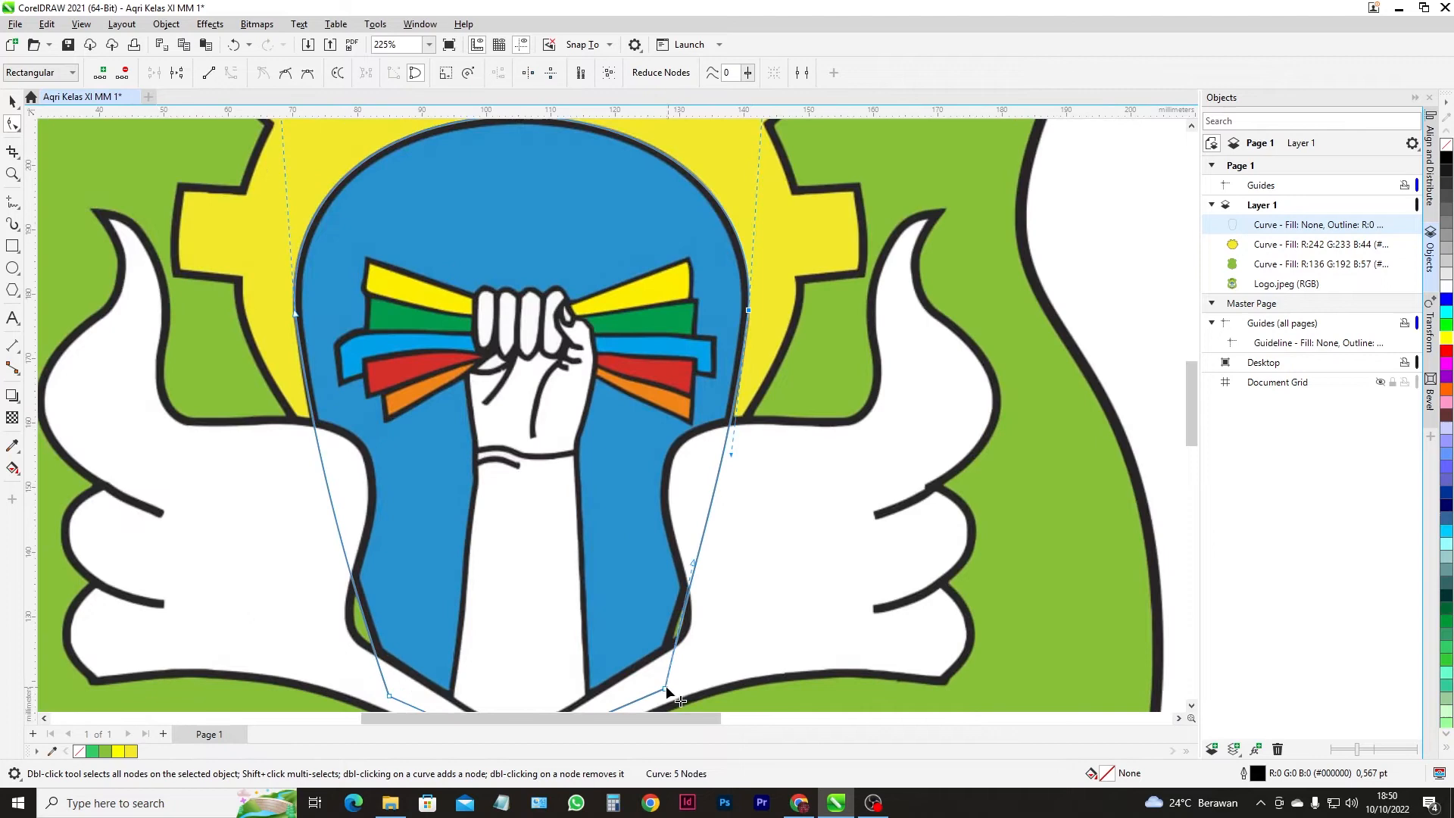
left_click_drag(665, 689, 661, 693)
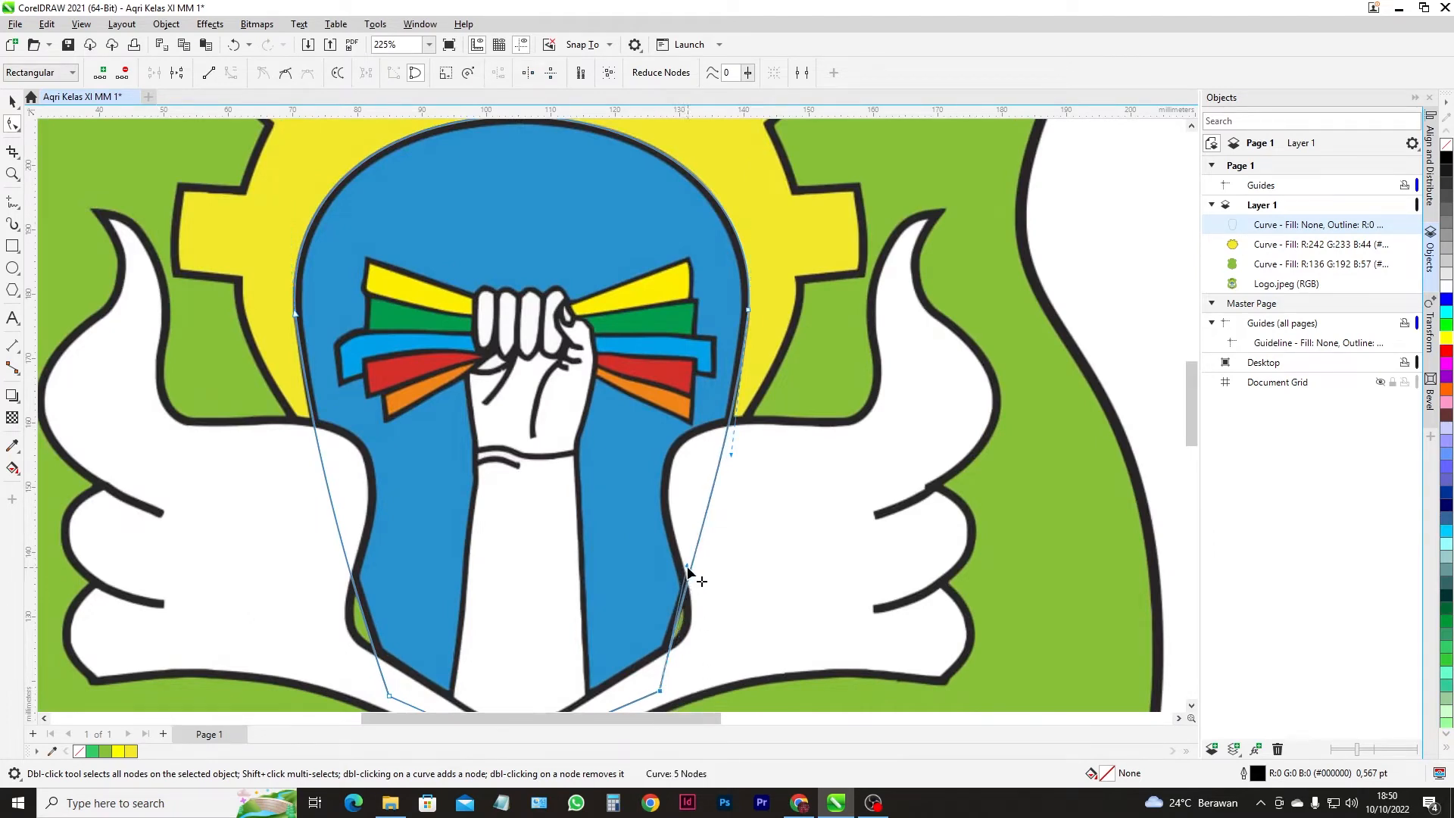
left_click_drag(731, 456, 731, 476)
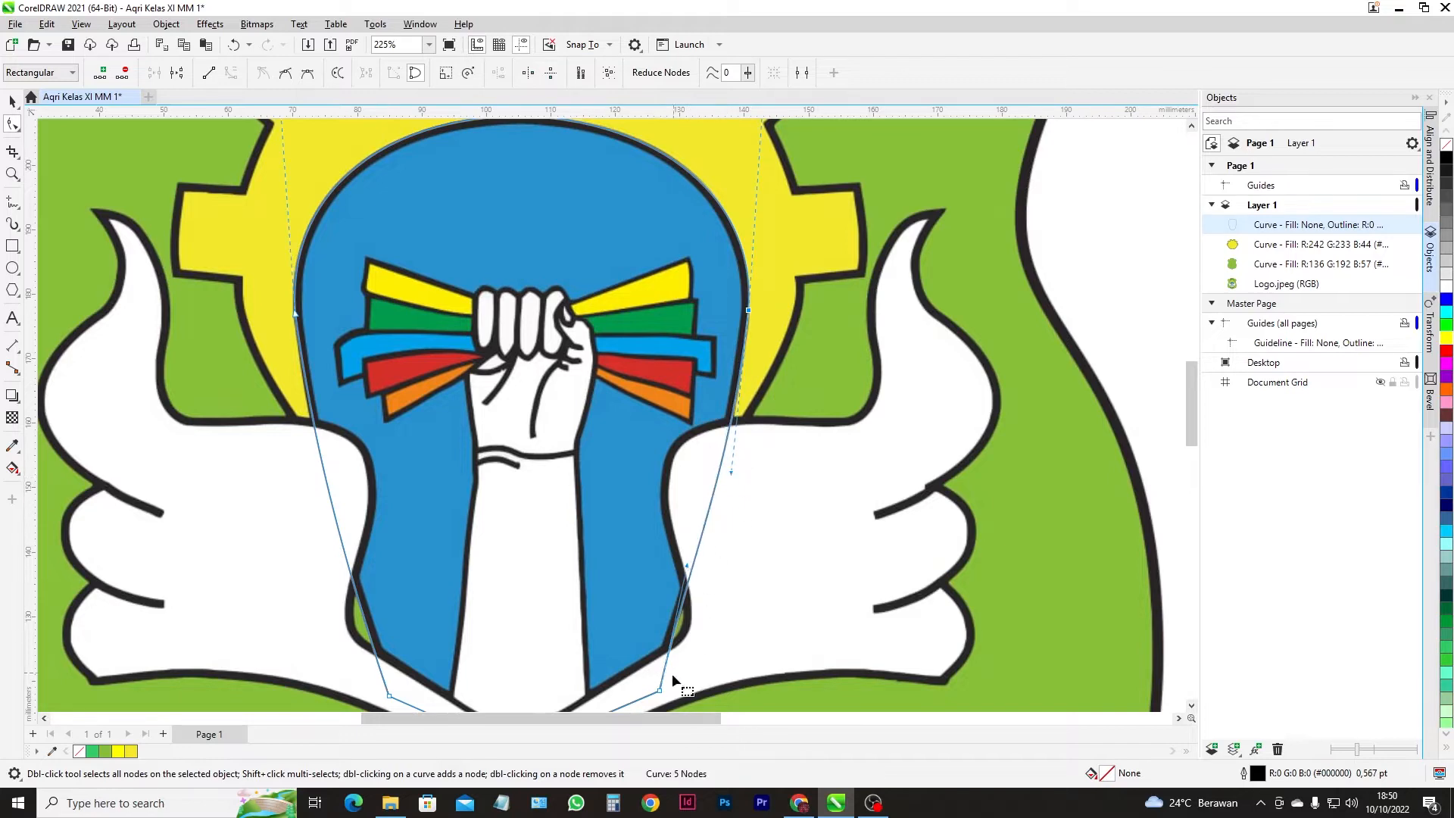
left_click_drag(660, 691, 656, 692)
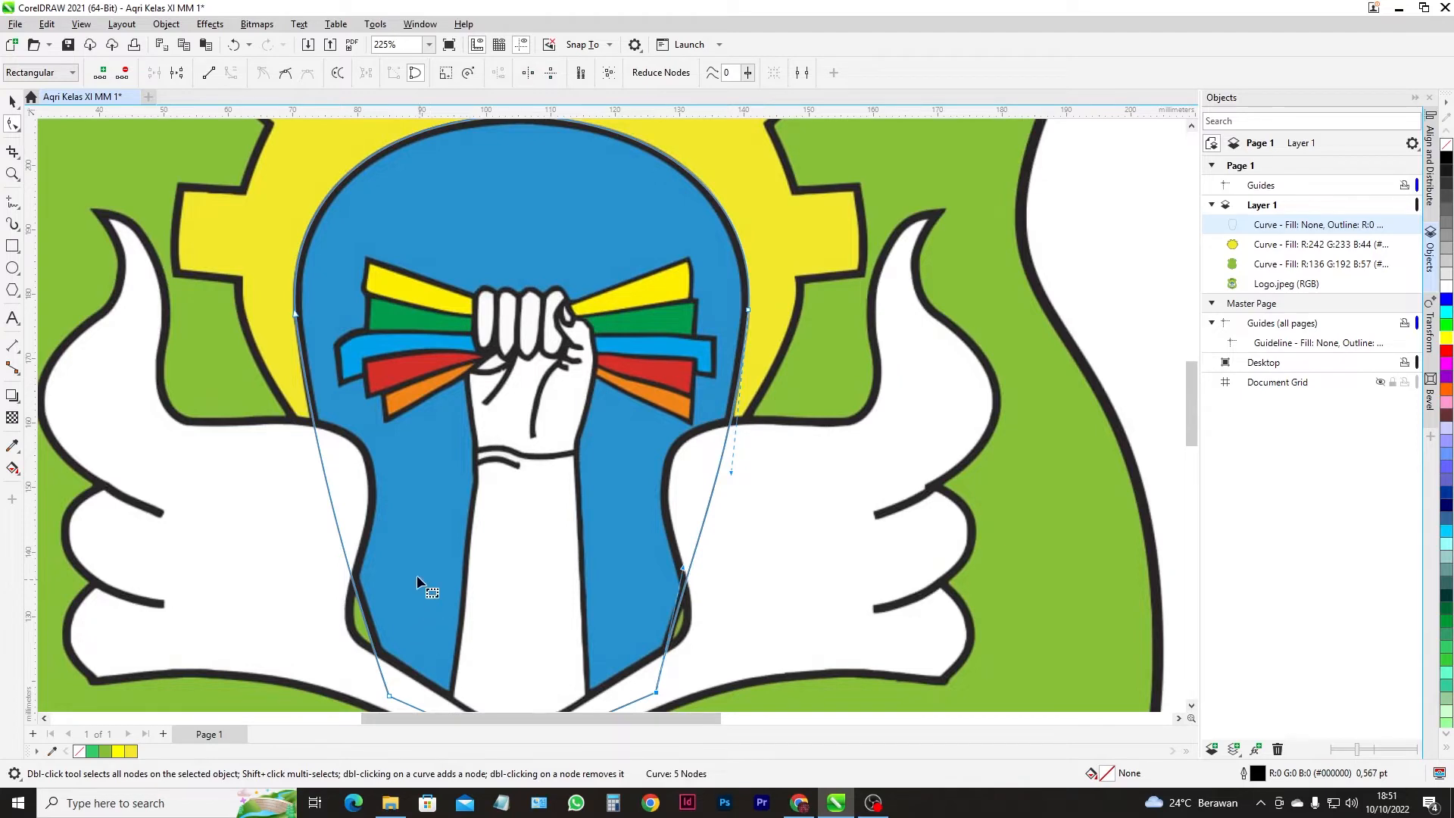
- Fine-tune the curve at the outline's lower-left node to balance it with the right side
left_click(388, 695)
scroll(311, 435, "up", 4)
left_click_drag(324, 443, 317, 447)
scroll(318, 448, "down", 6)
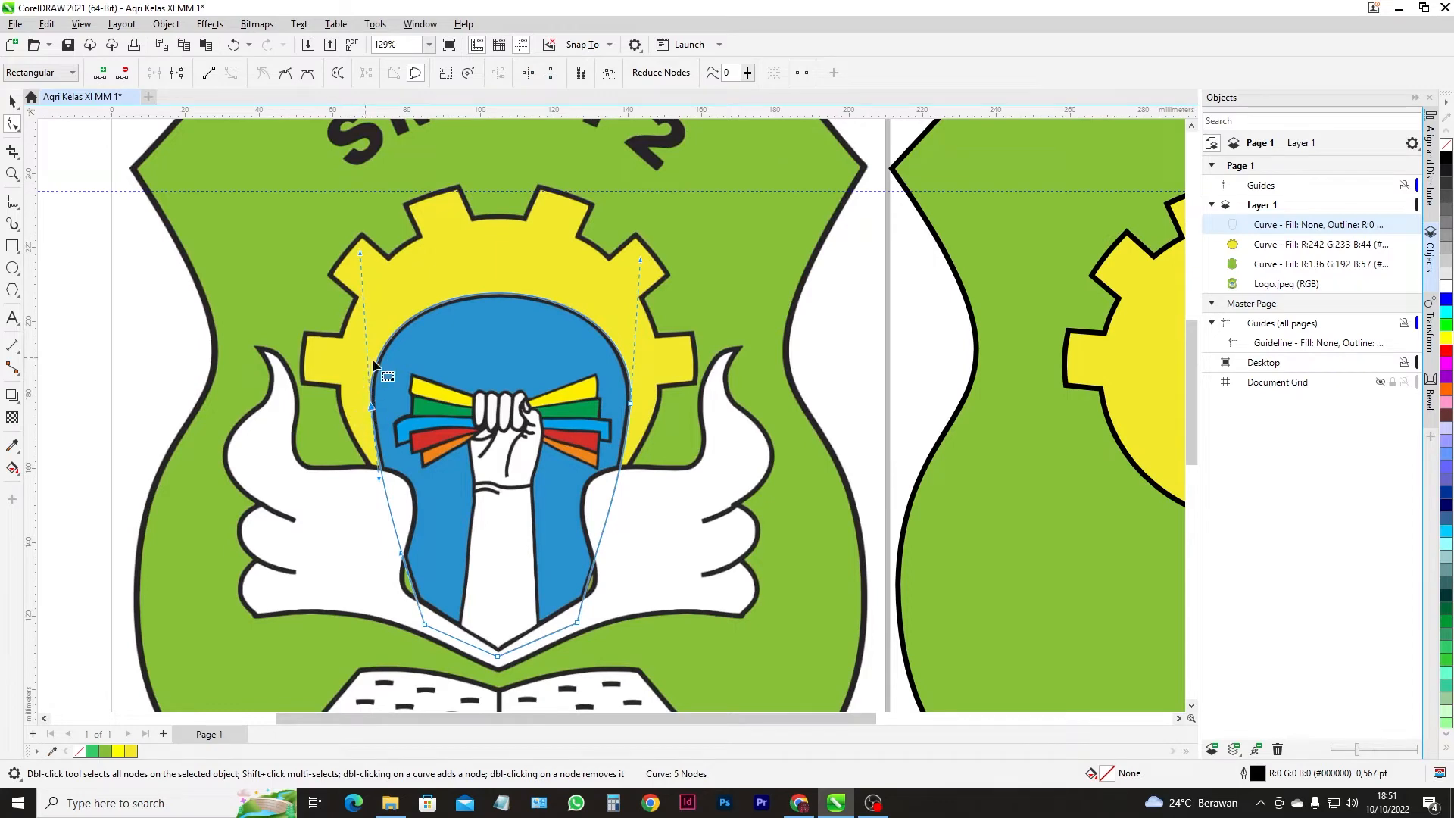
- Align the traced centre outline with the yellow gear on their shared vertical centre line
left_click(12, 100)
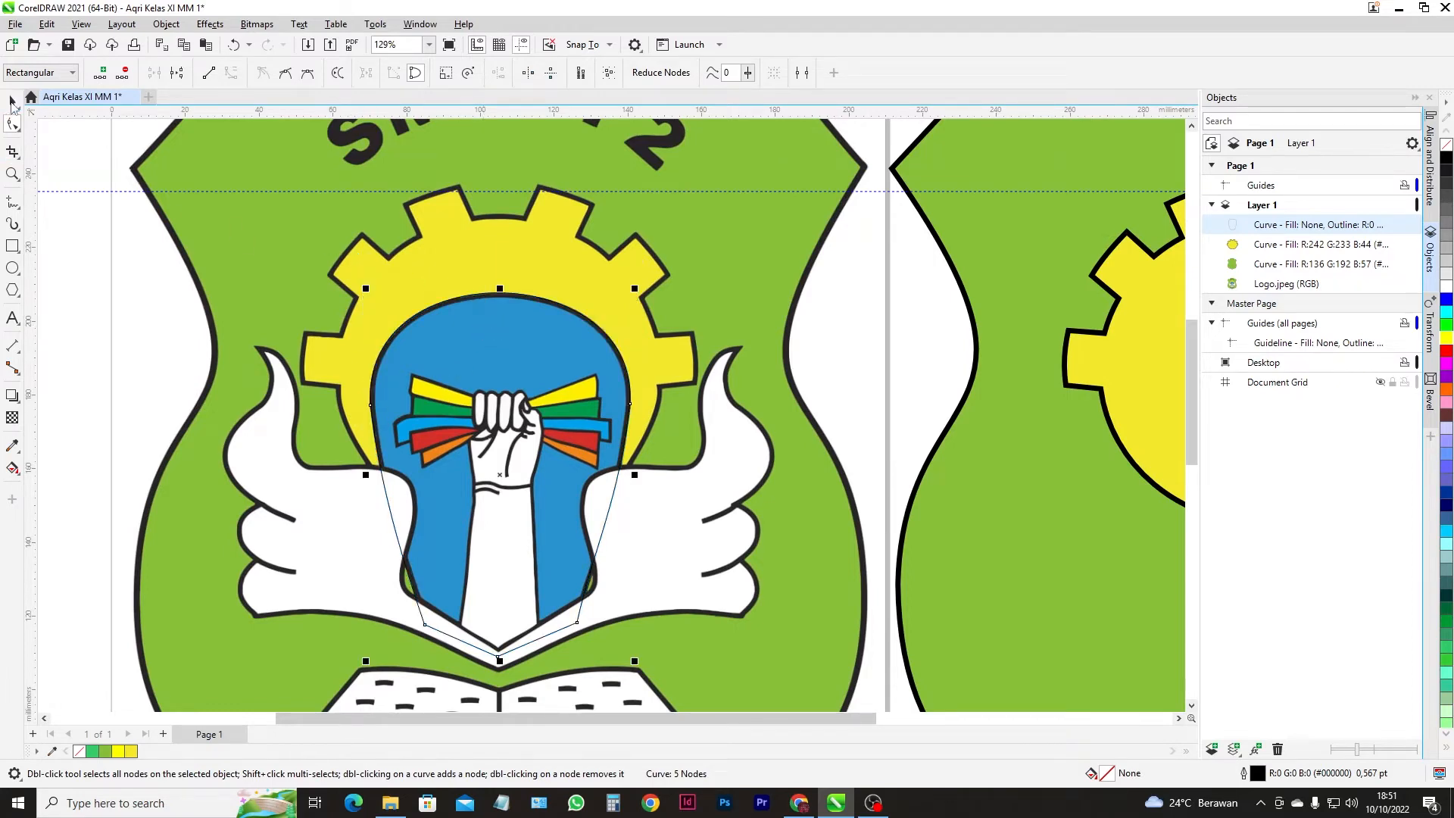
left_click(86, 303)
left_click(599, 520)
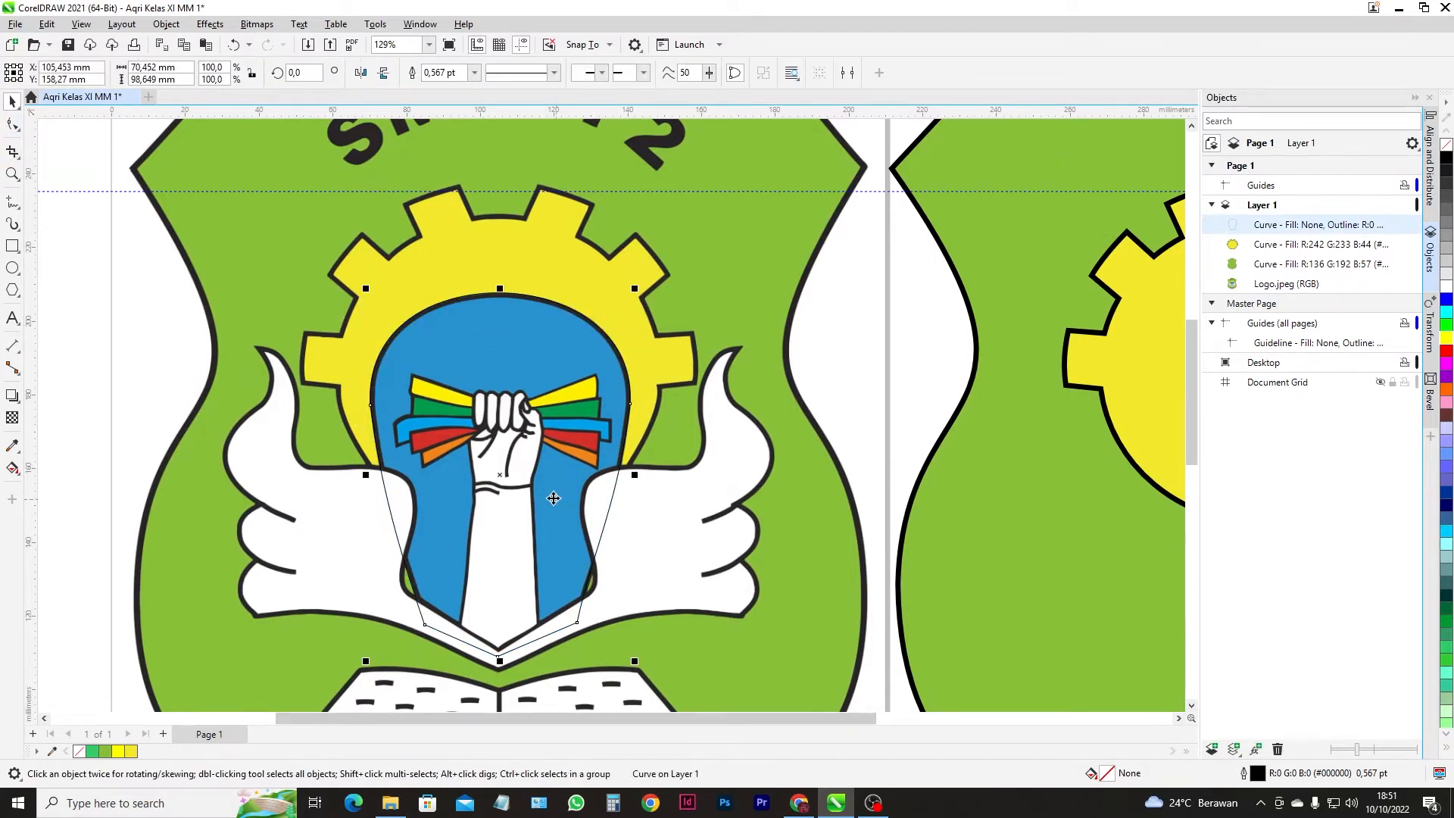
scroll(553, 489, "down", 2)
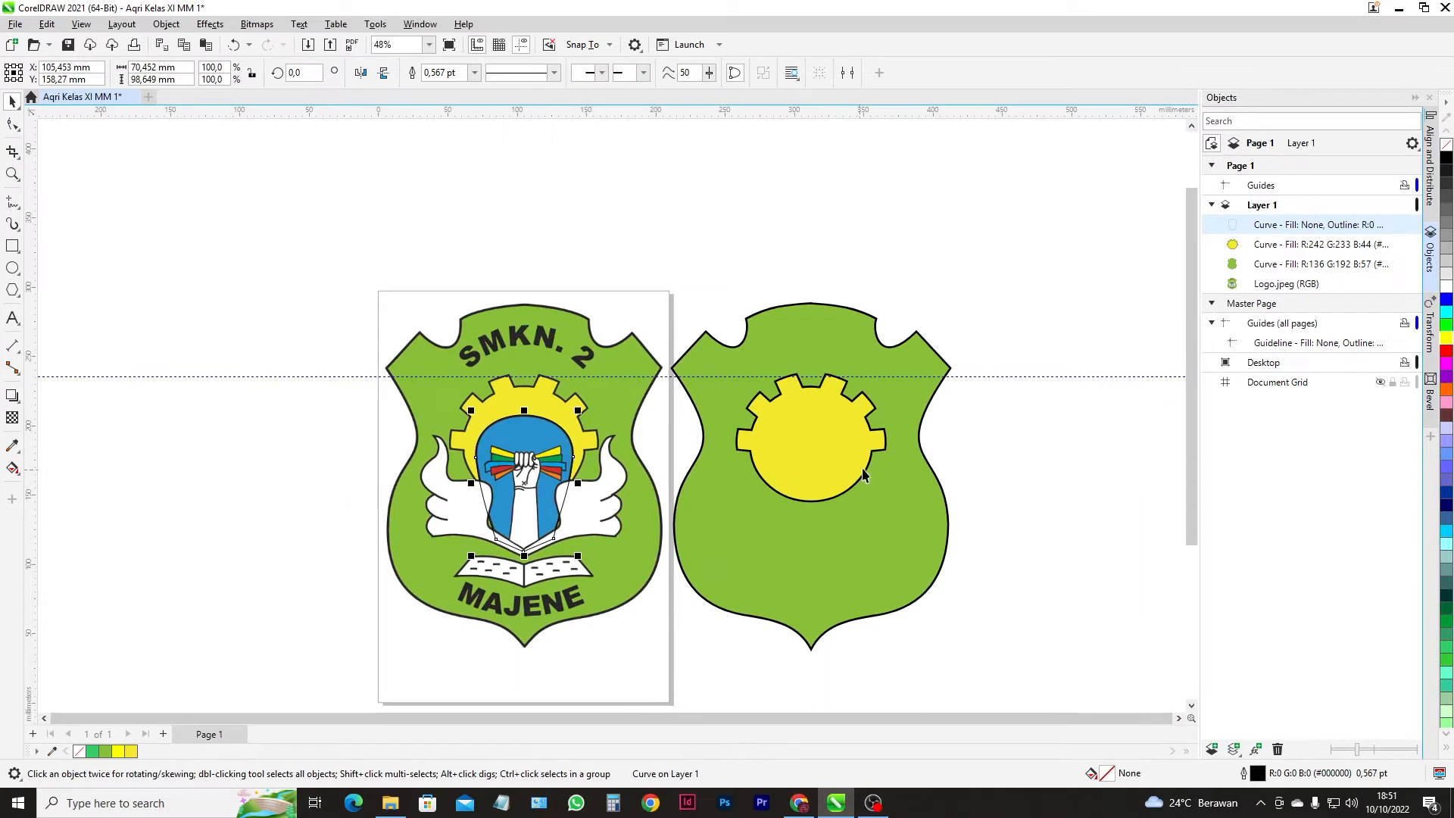
left_click(874, 453, "shift")
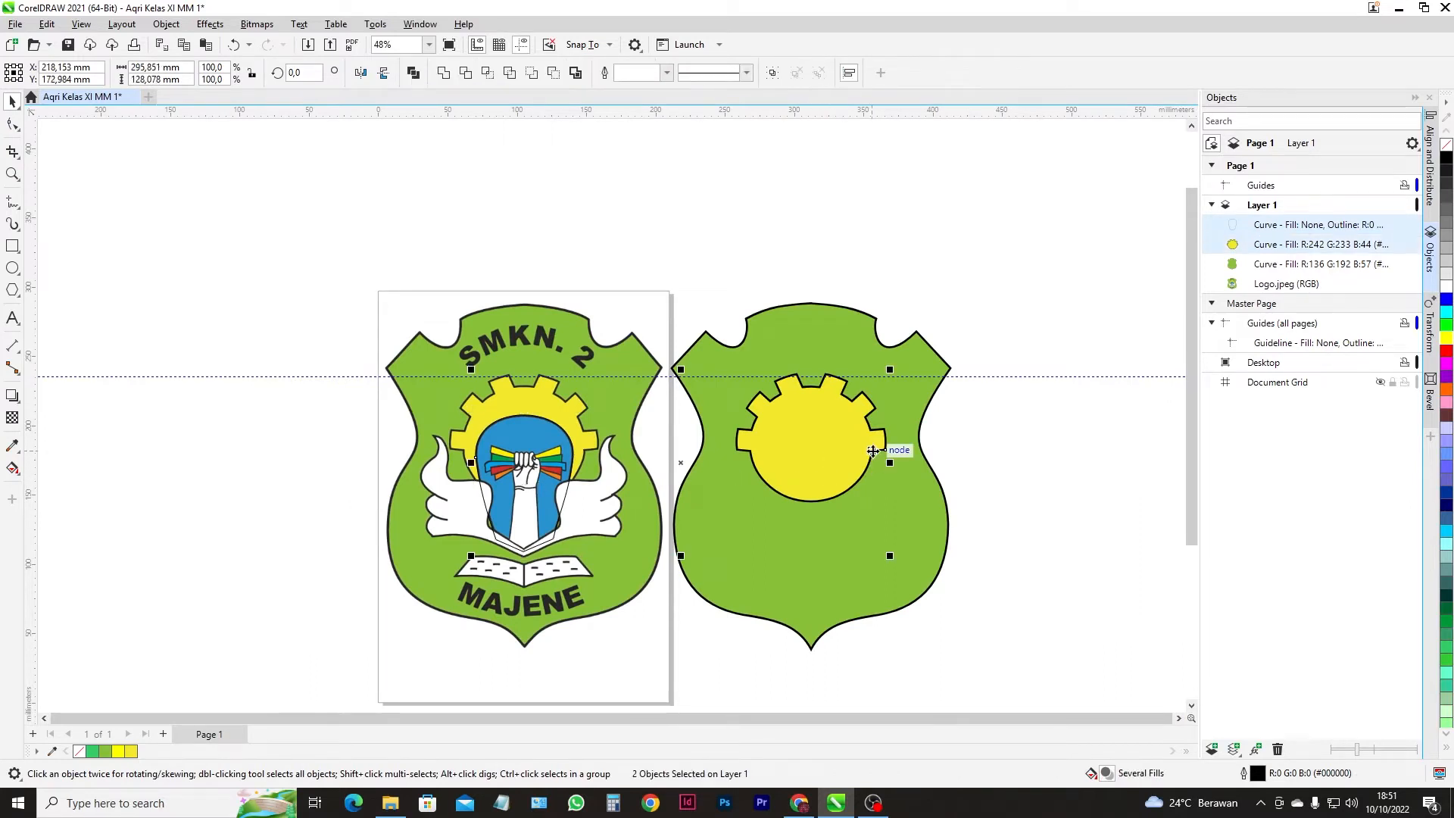
key("c")
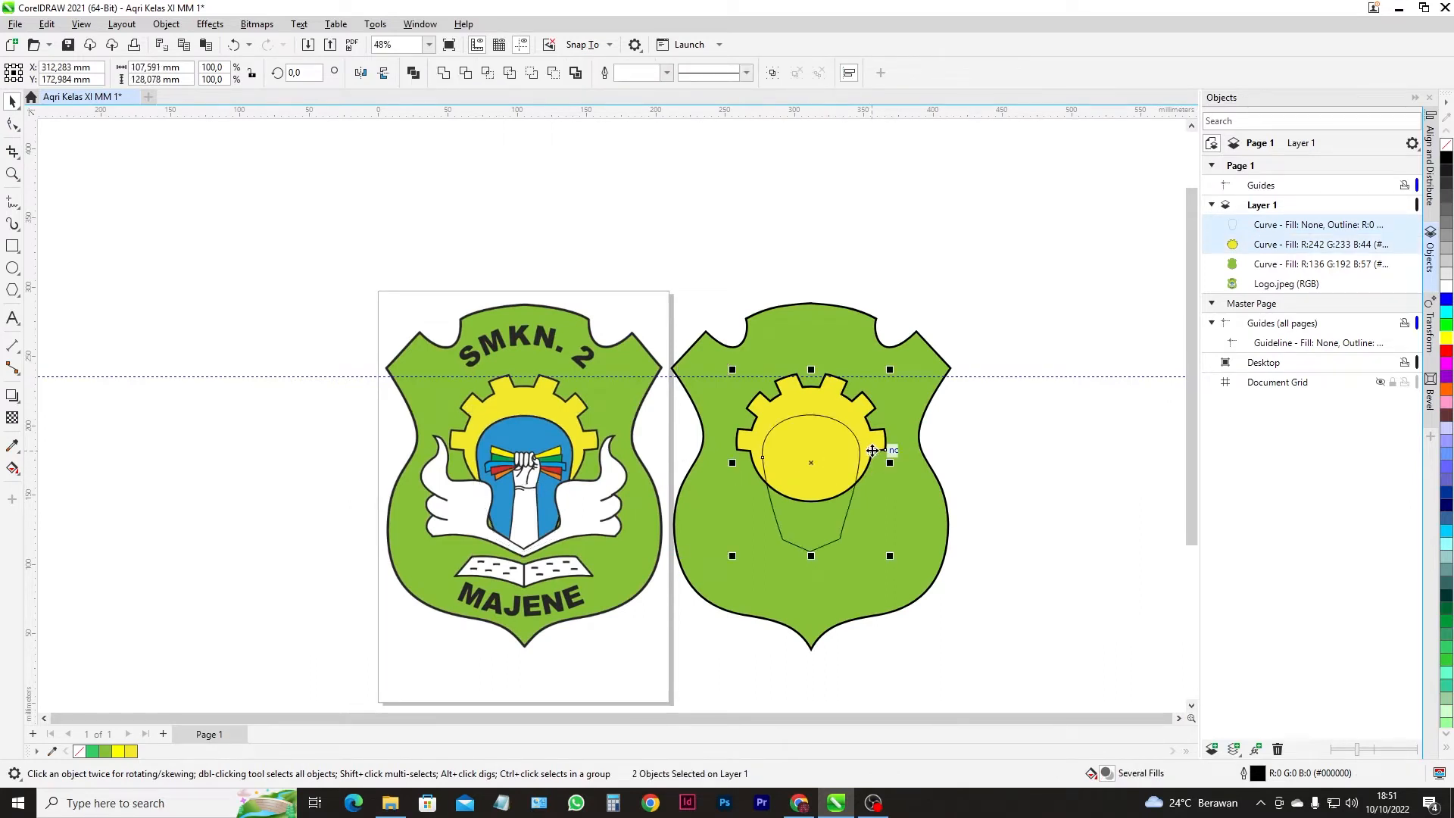
- Fill the centre shape with the blue R:40 G:146 B:206 sampled from the logo image
left_click(1007, 493)
left_click(841, 540)
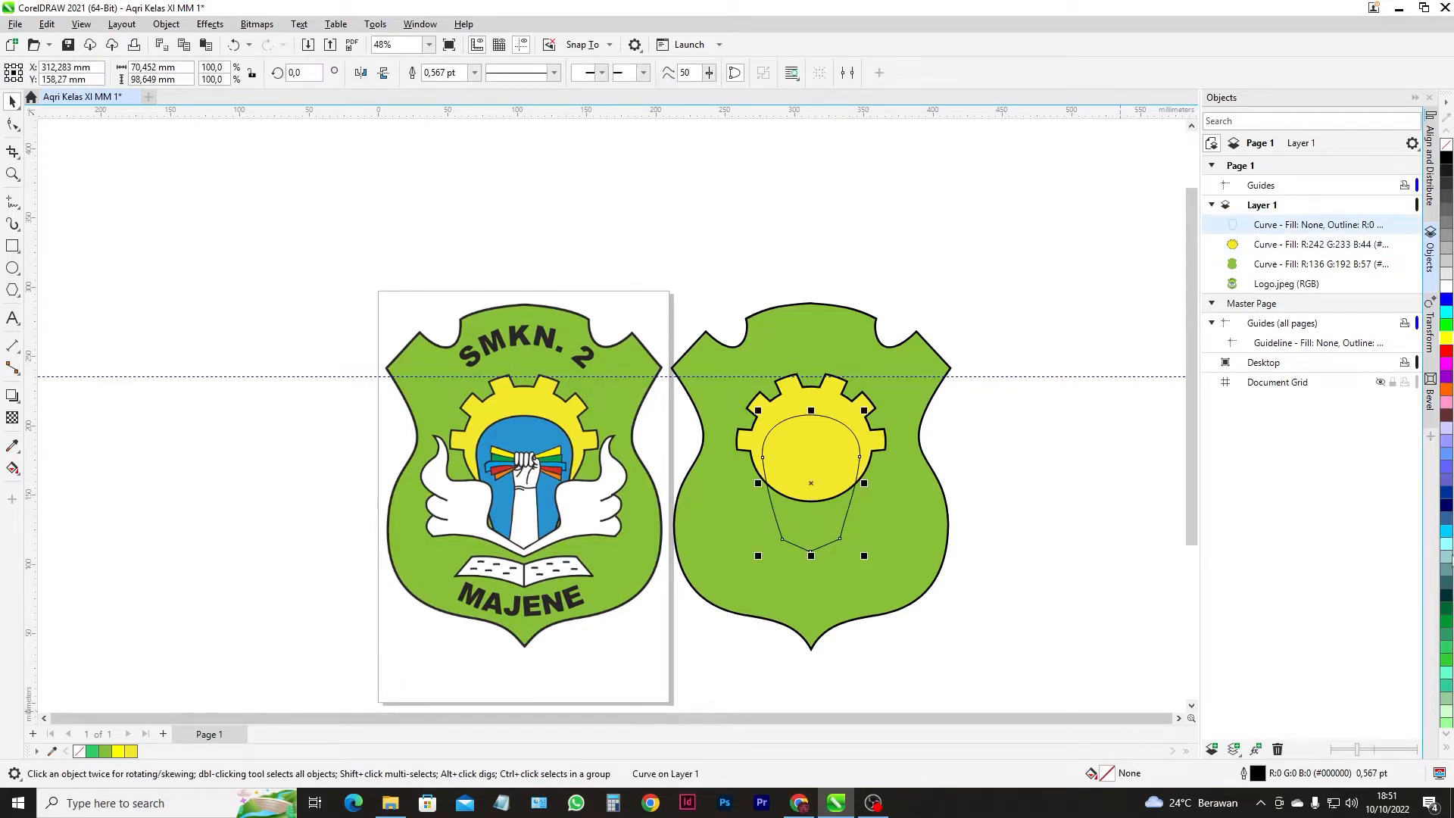
left_click(1444, 456)
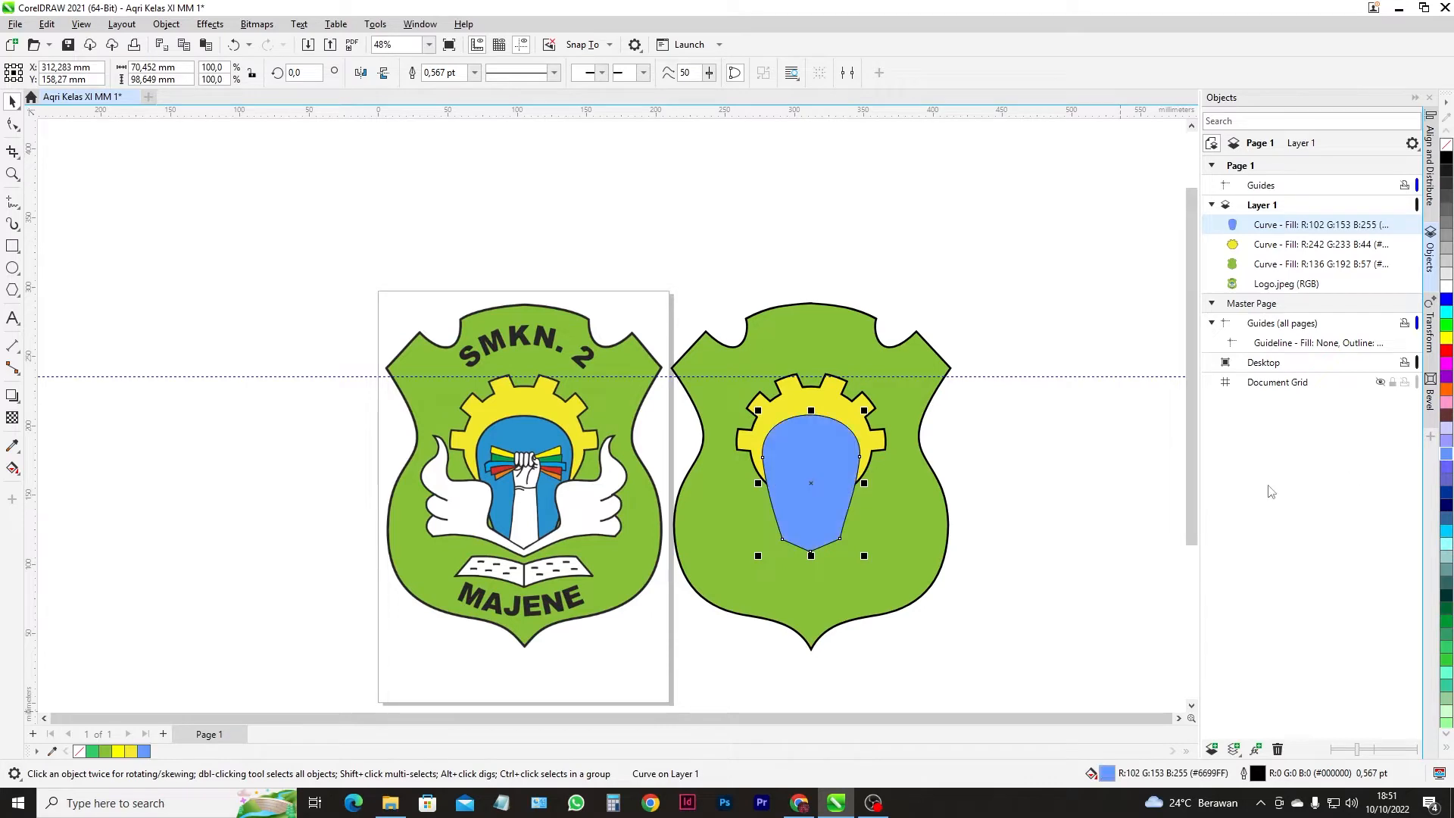
double_click(1107, 774)
left_click_drag(699, 188, 1059, 254)
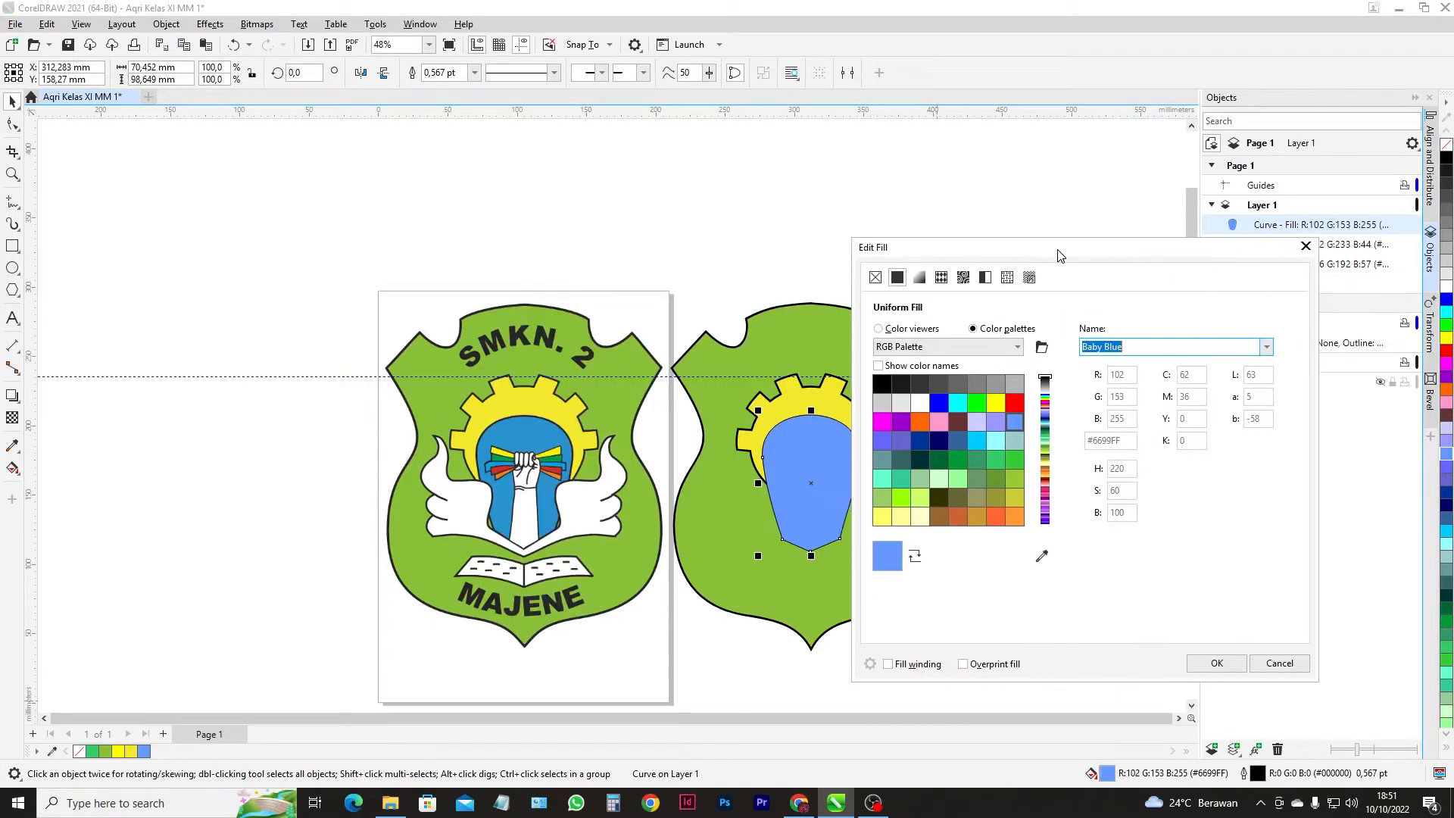
left_click(1042, 555)
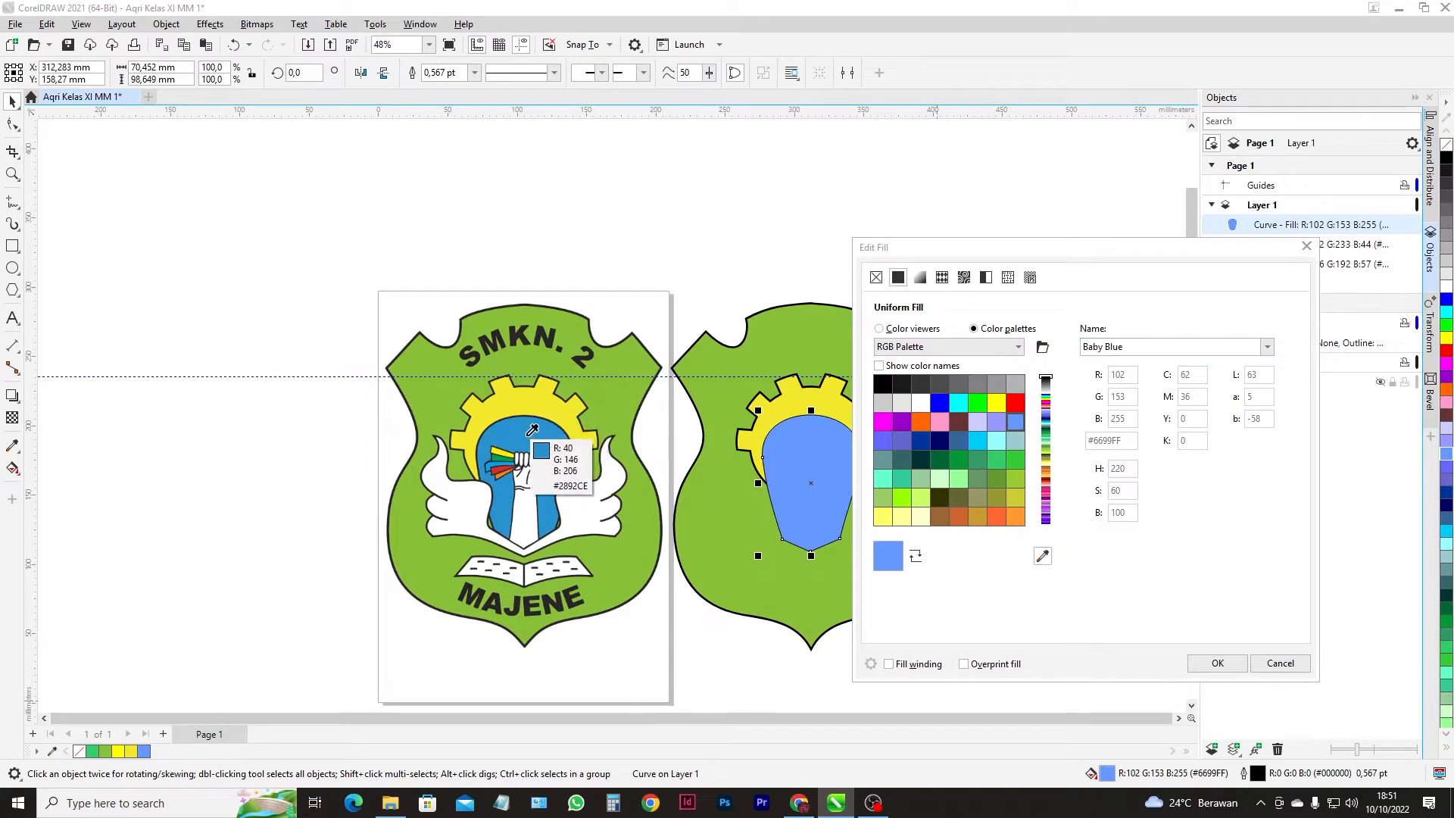
left_click(530, 439)
left_click(1217, 664)
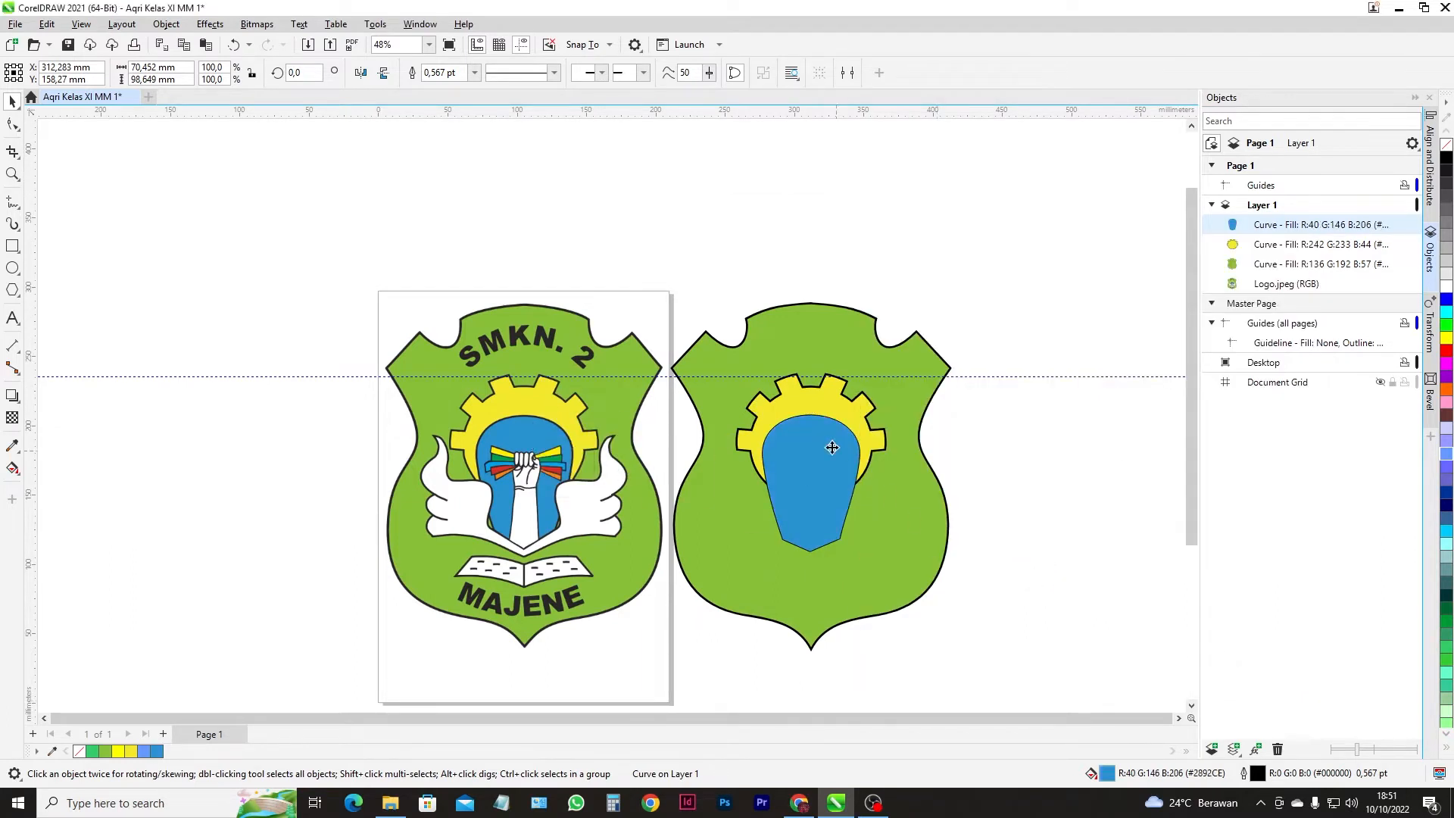
- Thicken the blue centre shape's outline to match the line weight of the gear and shield
left_click(1012, 487)
left_click(788, 446)
left_click(474, 72)
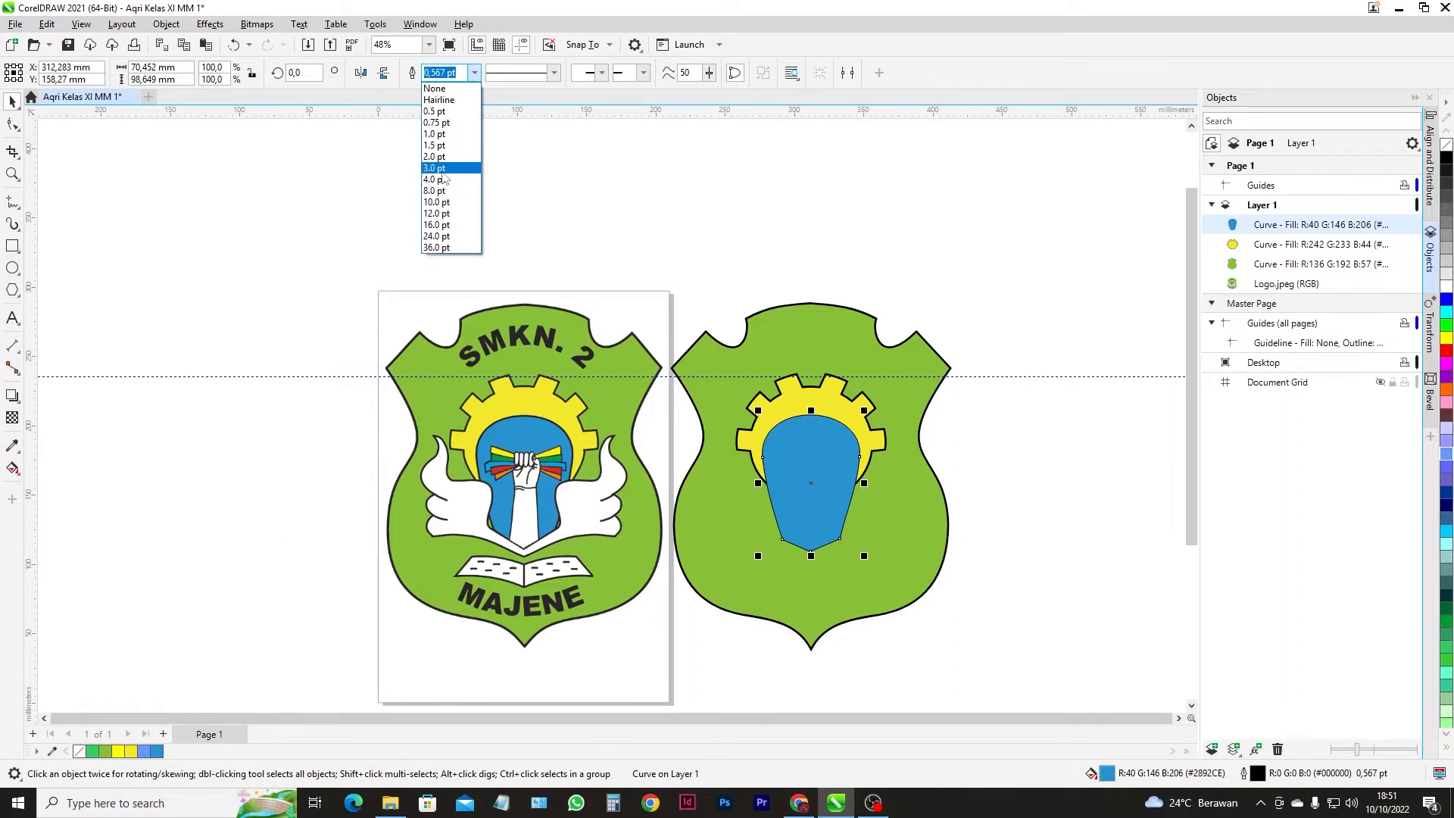
left_click(444, 182)
left_click(778, 262)
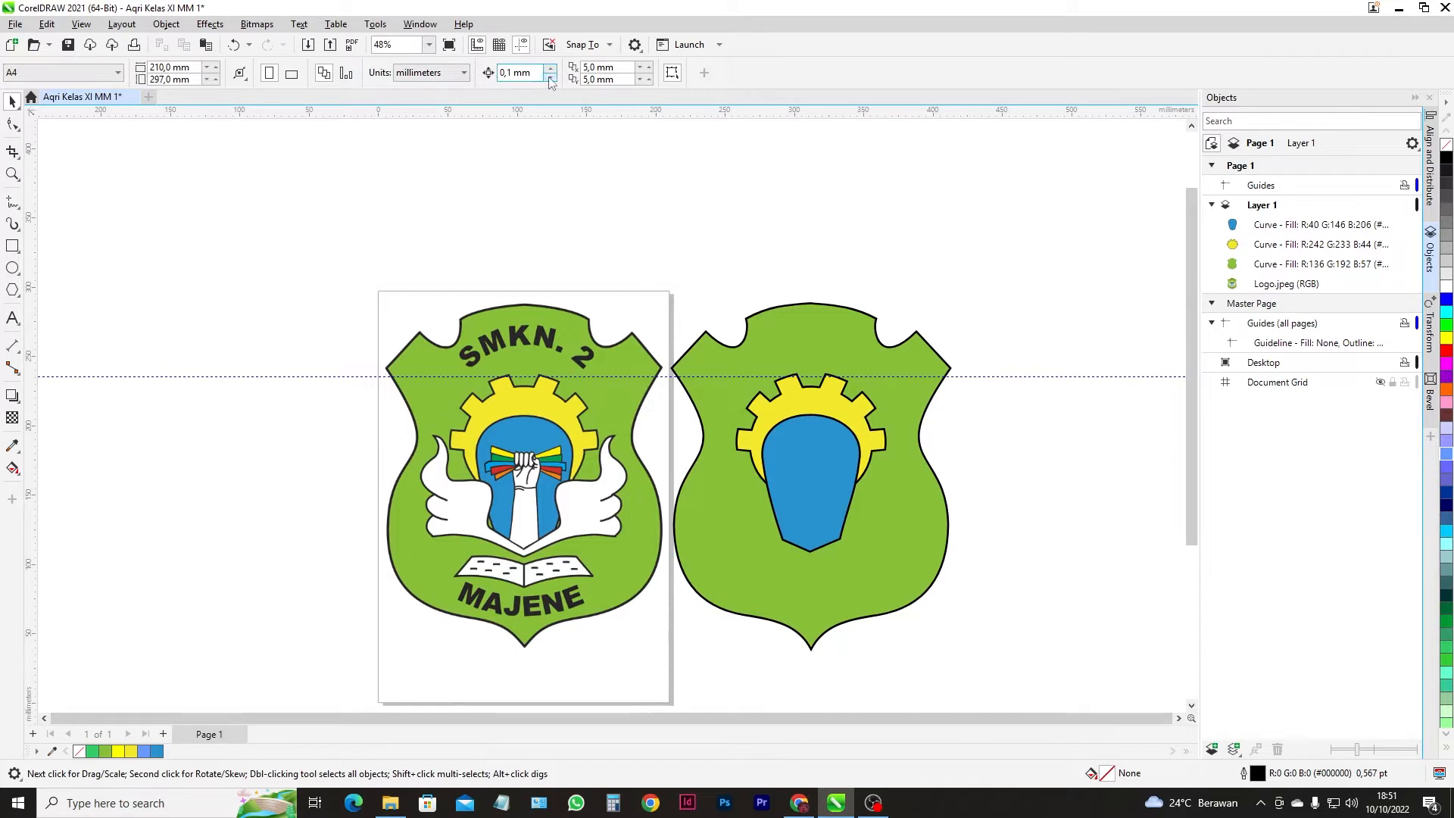
left_click(811, 440)
left_click(1025, 511)
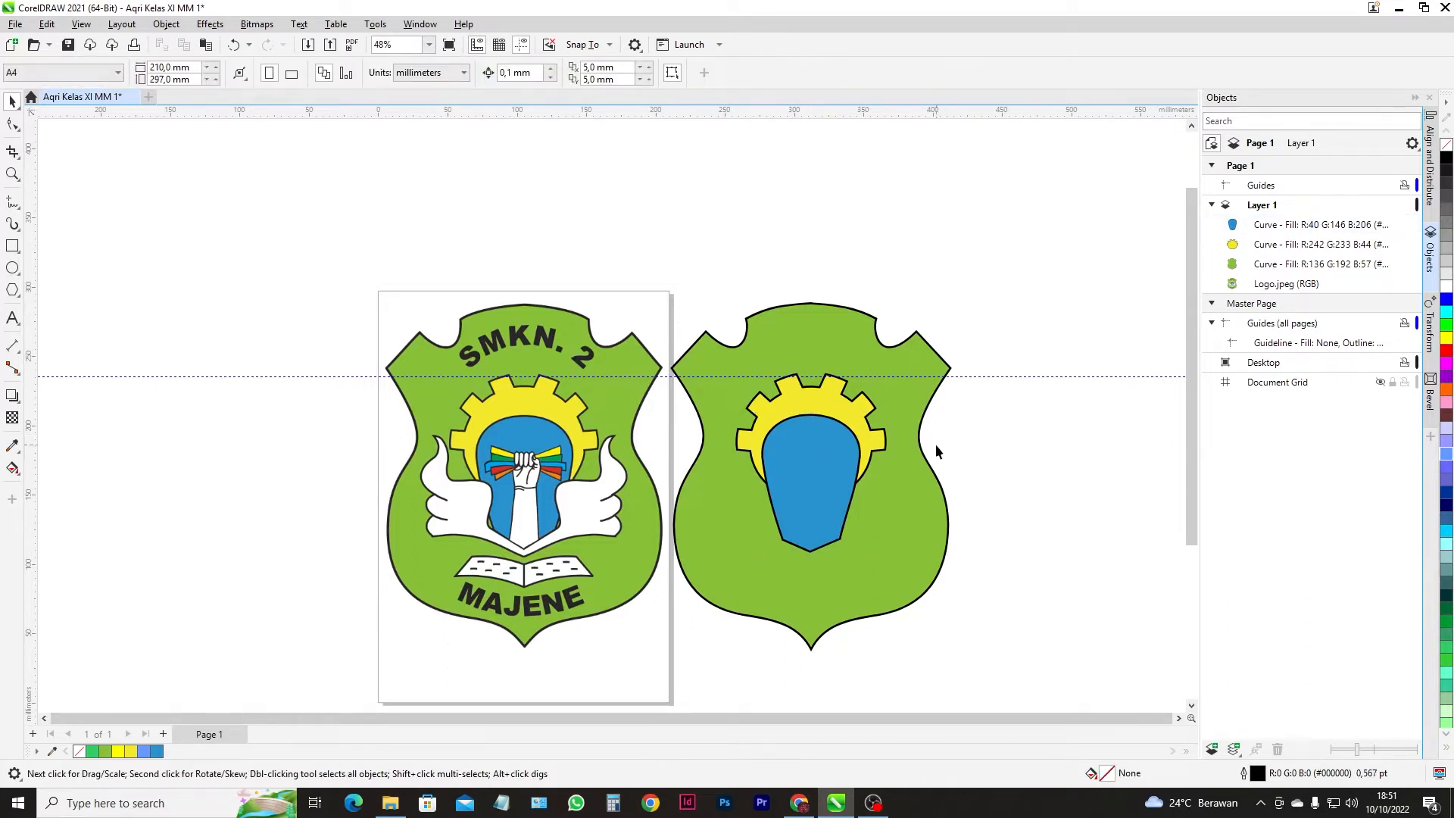
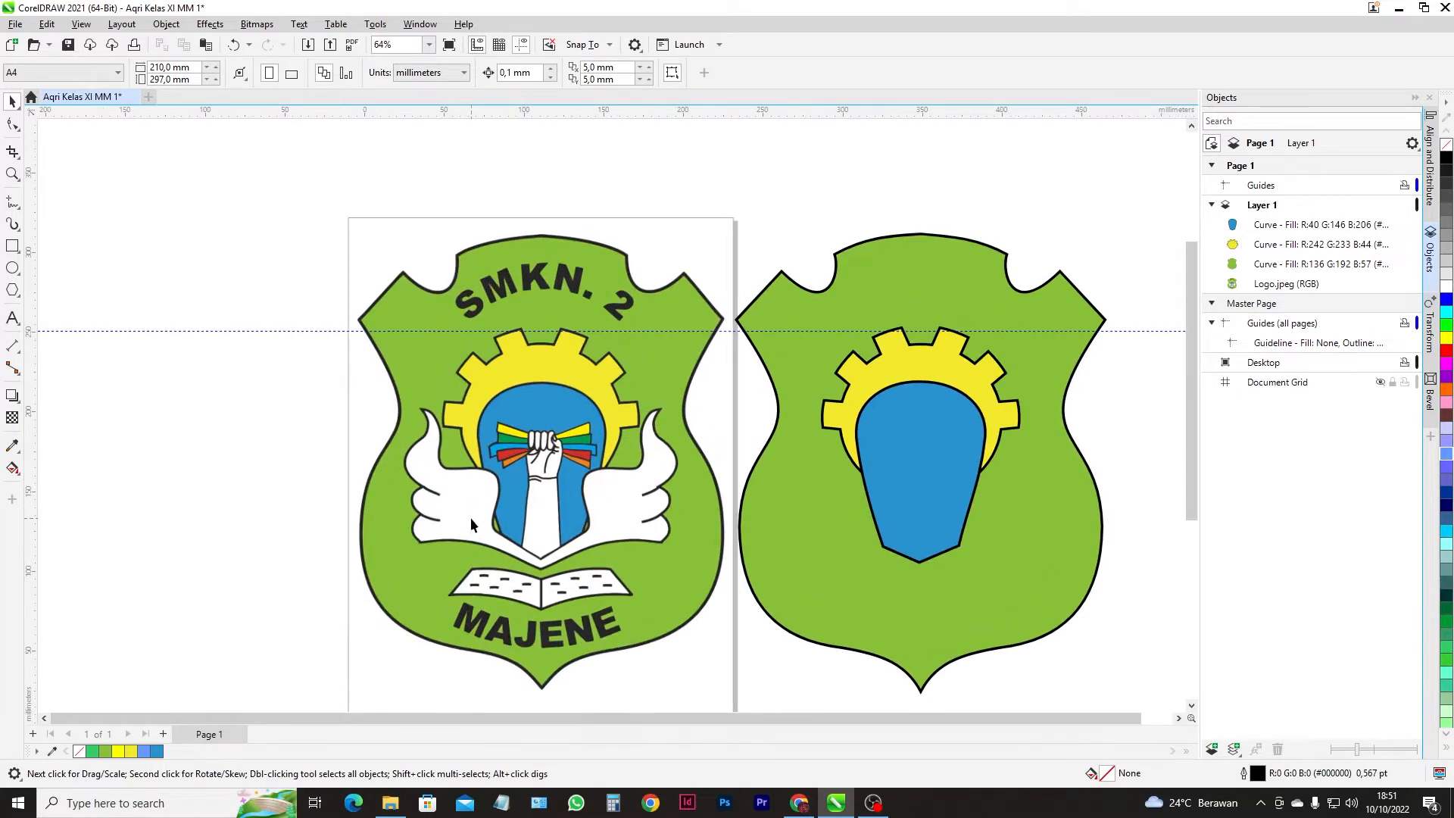
- Draw a rectangle about 73 × 91 mm over the logo image's left white hand and convert it to curves
scroll(470, 517, "up", 2)
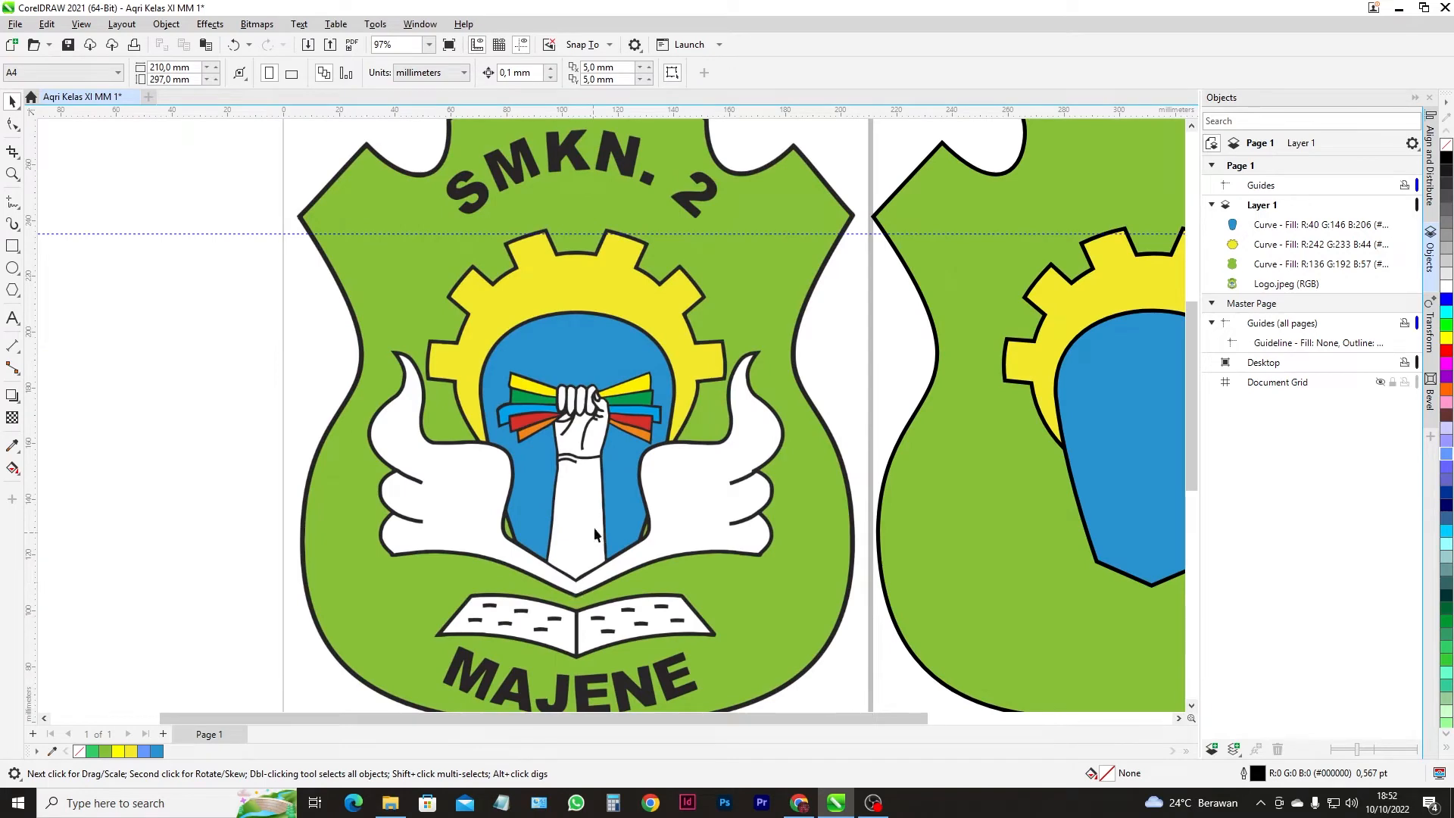
scroll(653, 490, "down", 1)
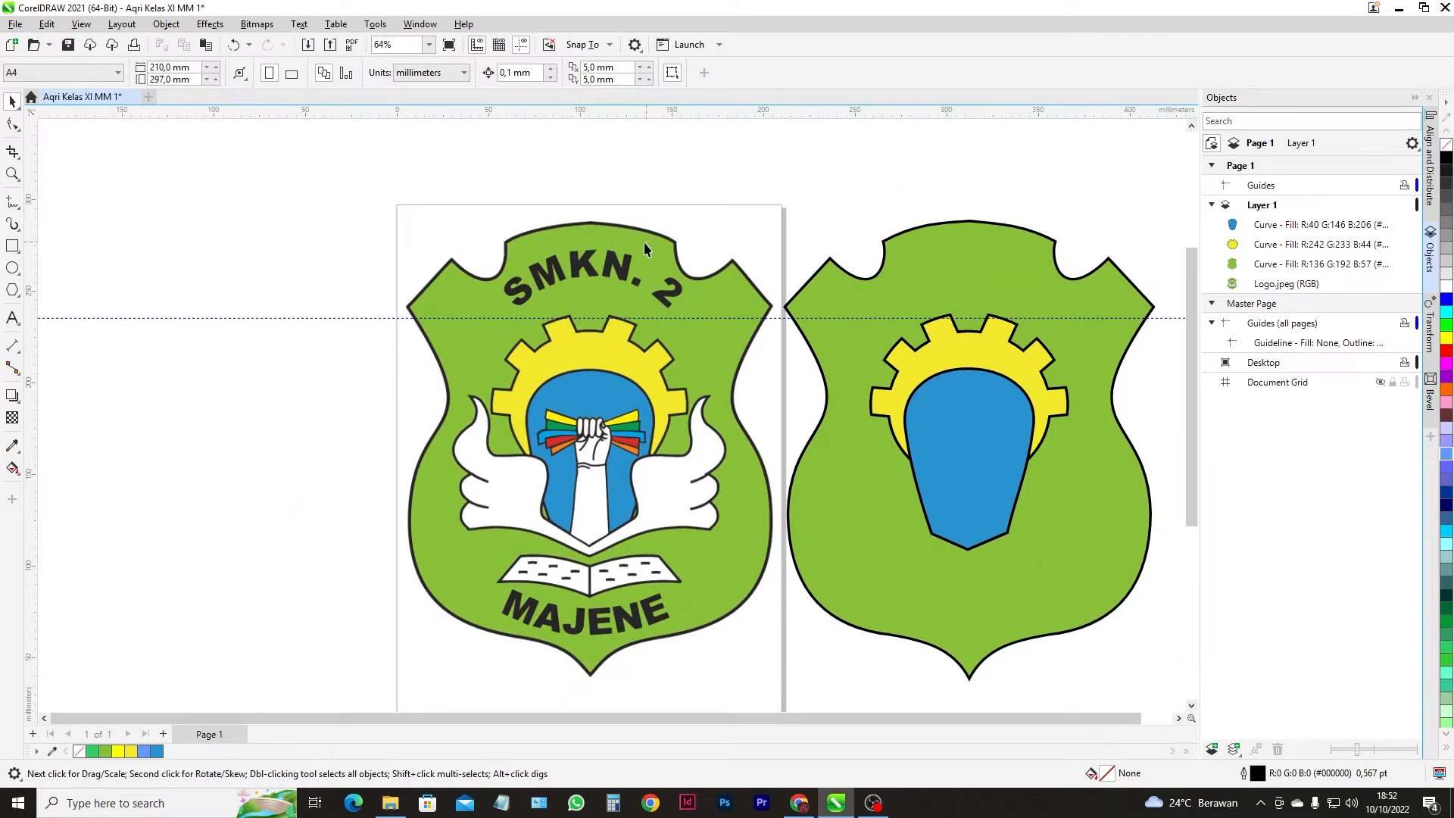
scroll(546, 484, "up", 1)
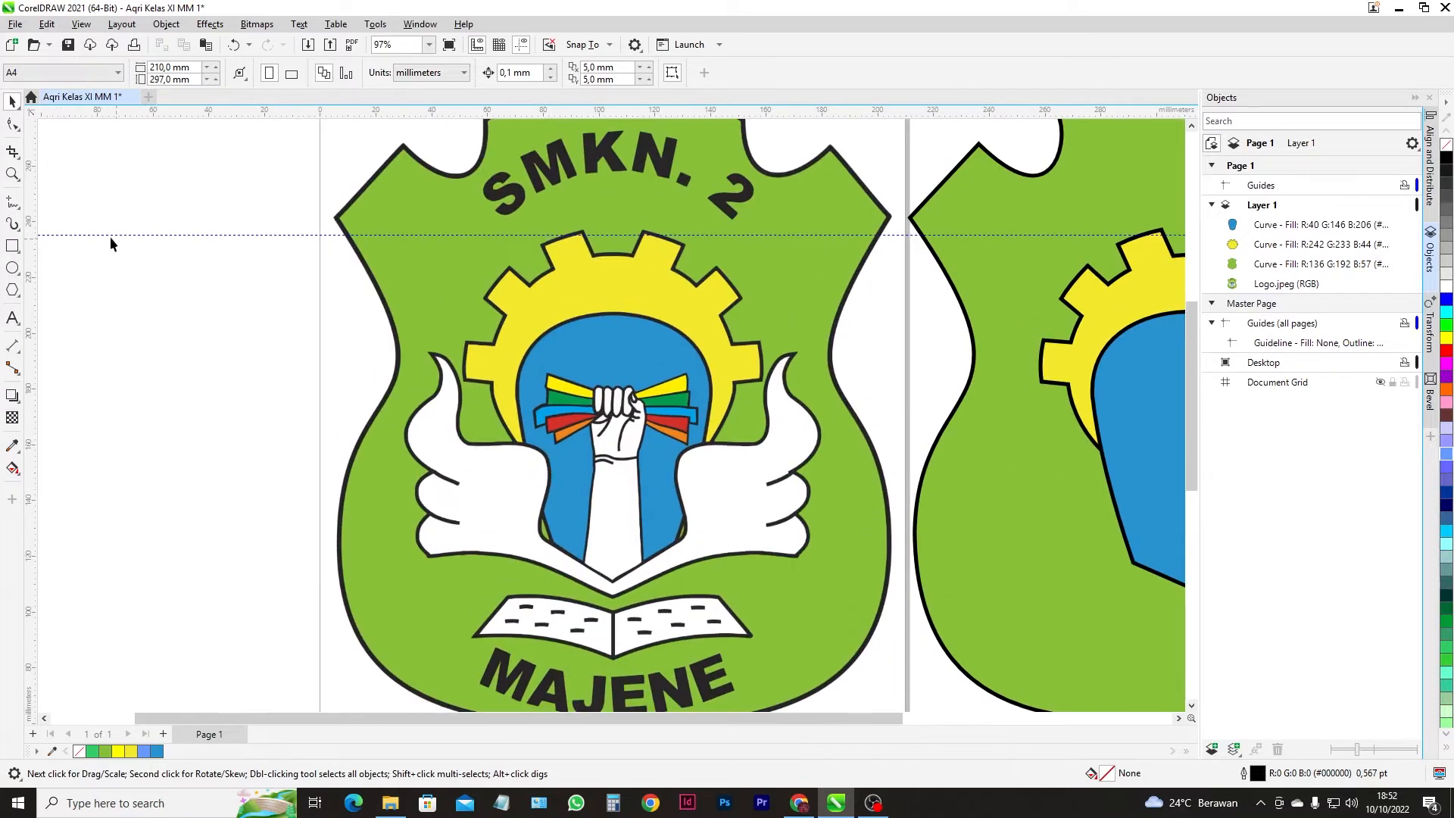
left_click(16, 249)
left_click_drag(409, 345, 623, 586)
scroll(614, 597, "up", 5)
scroll(622, 586, "down", 5)
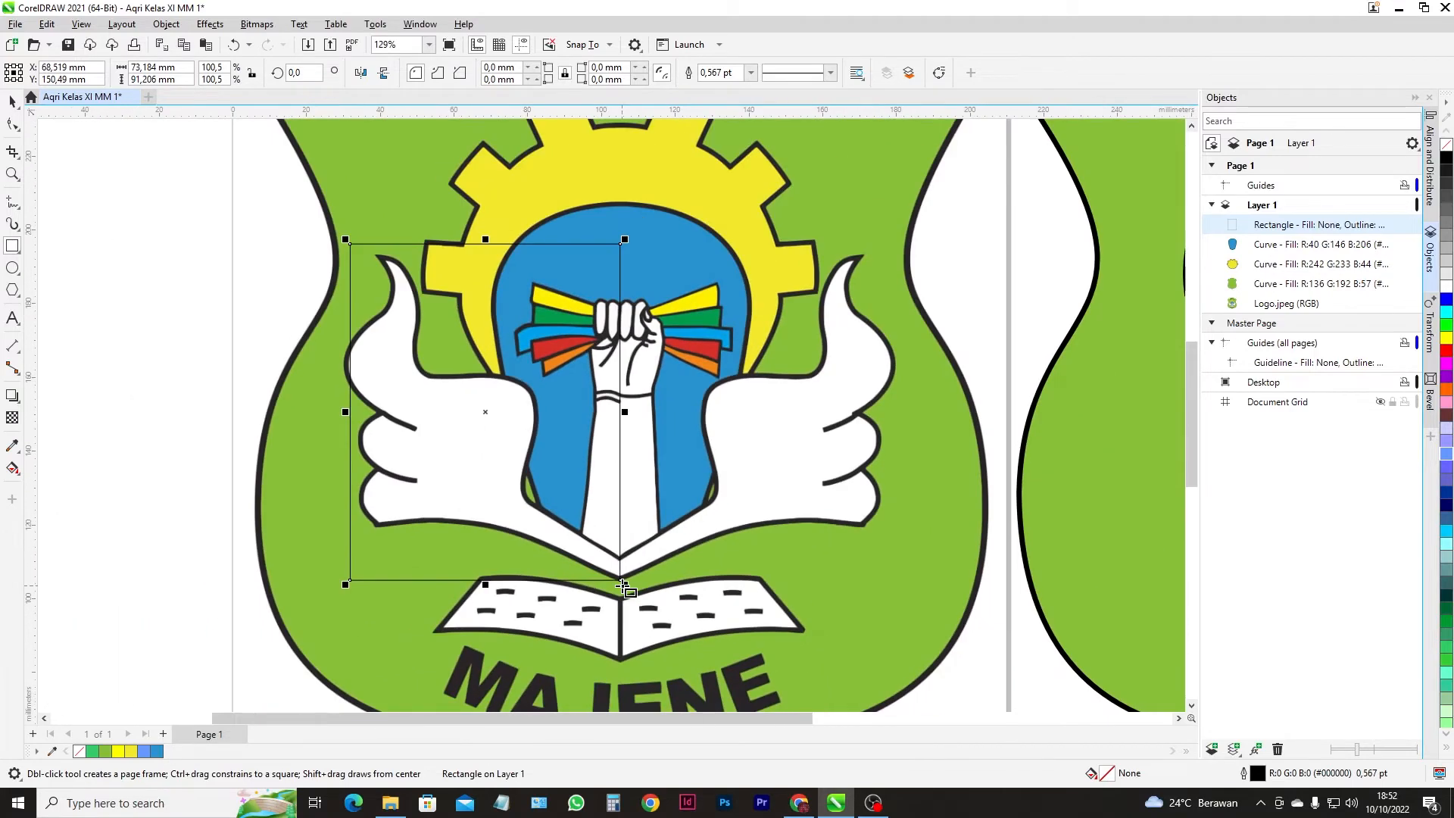
left_click(13, 123)
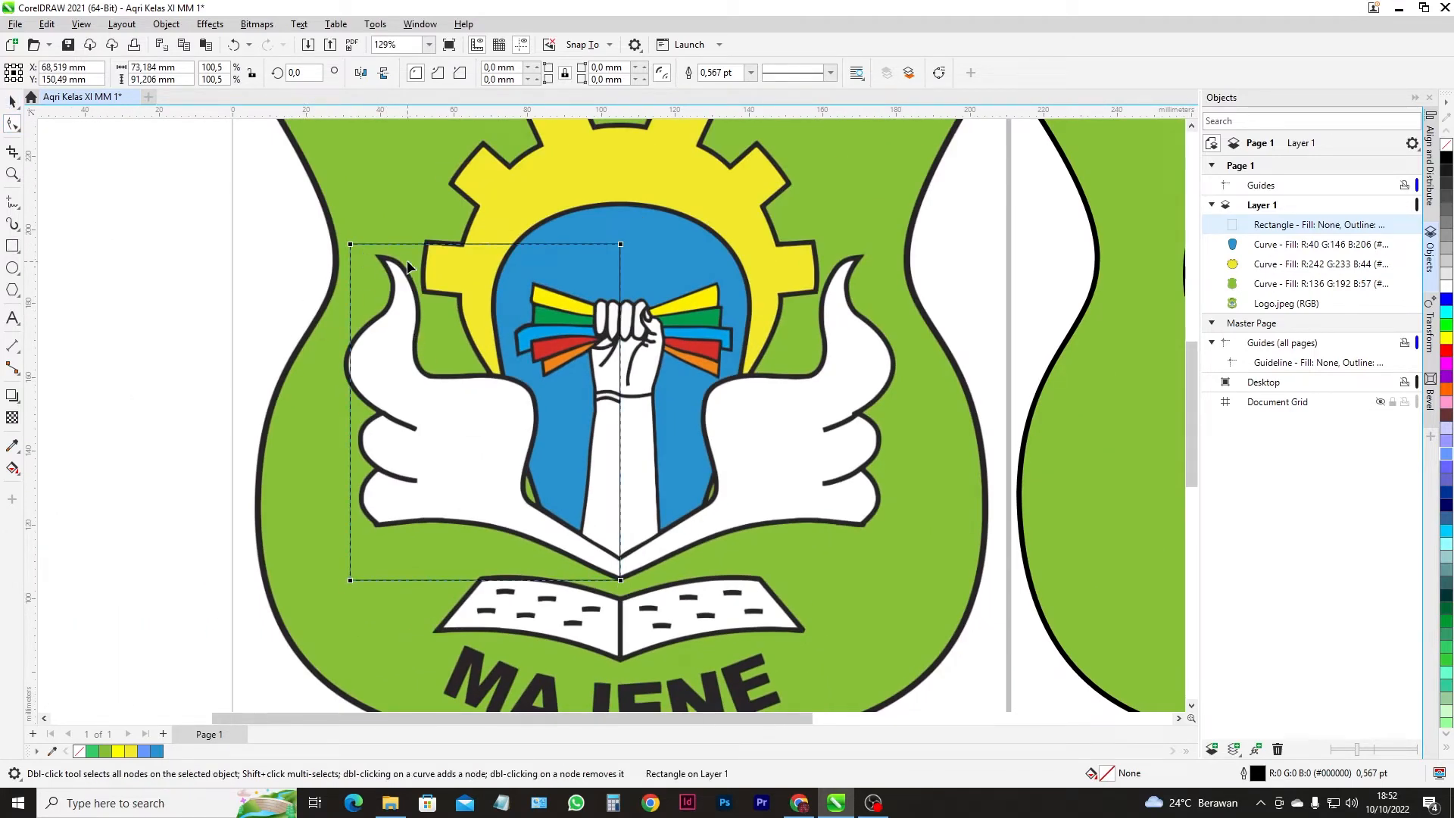
key("ctrl+q")
- Fit the rectangle's left side to the hand with nodes at the thumb tip, thumb base, both finger notches and lower-left corner
scroll(356, 261, "up", 4)
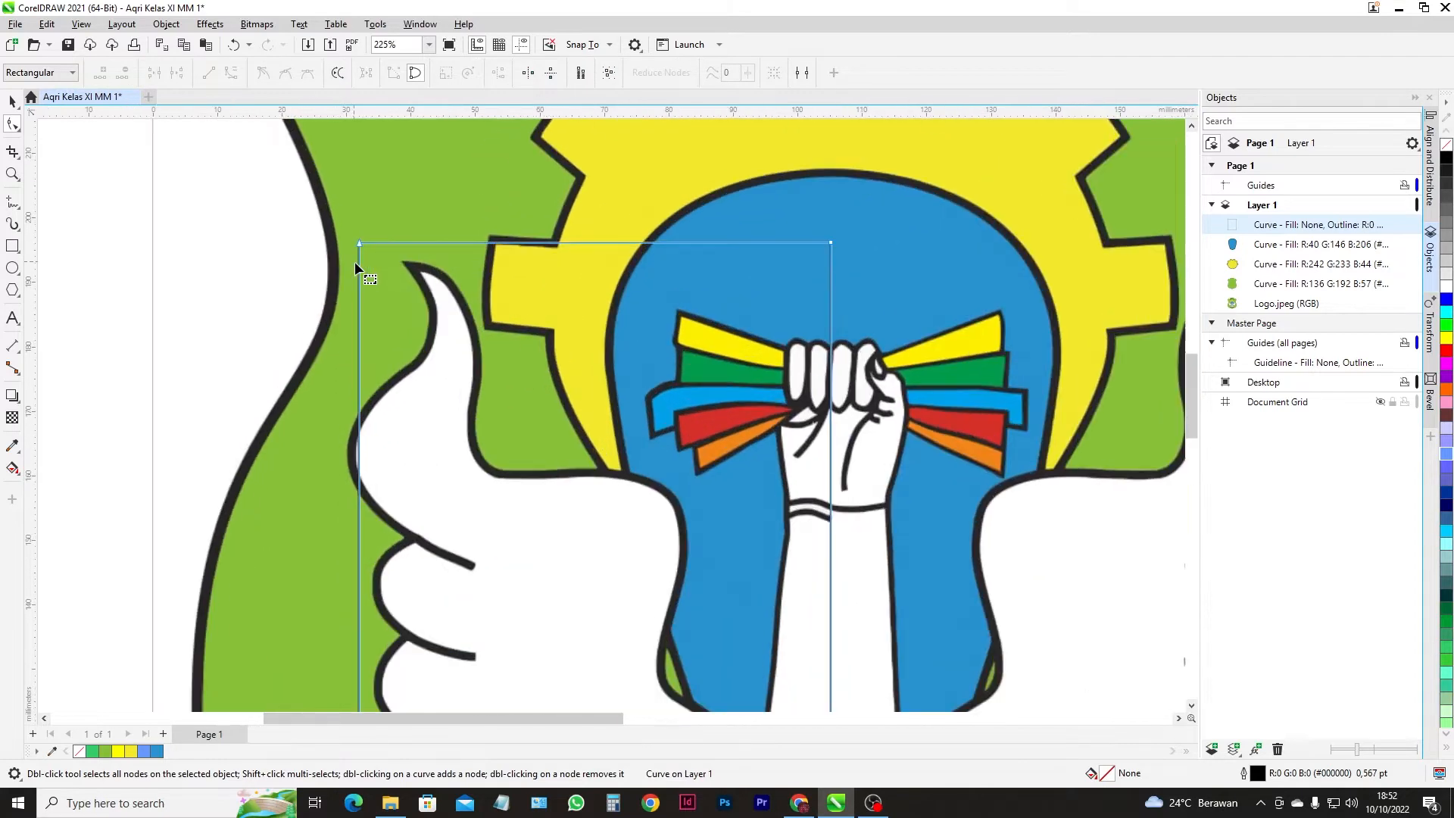
left_click_drag(359, 241, 416, 263)
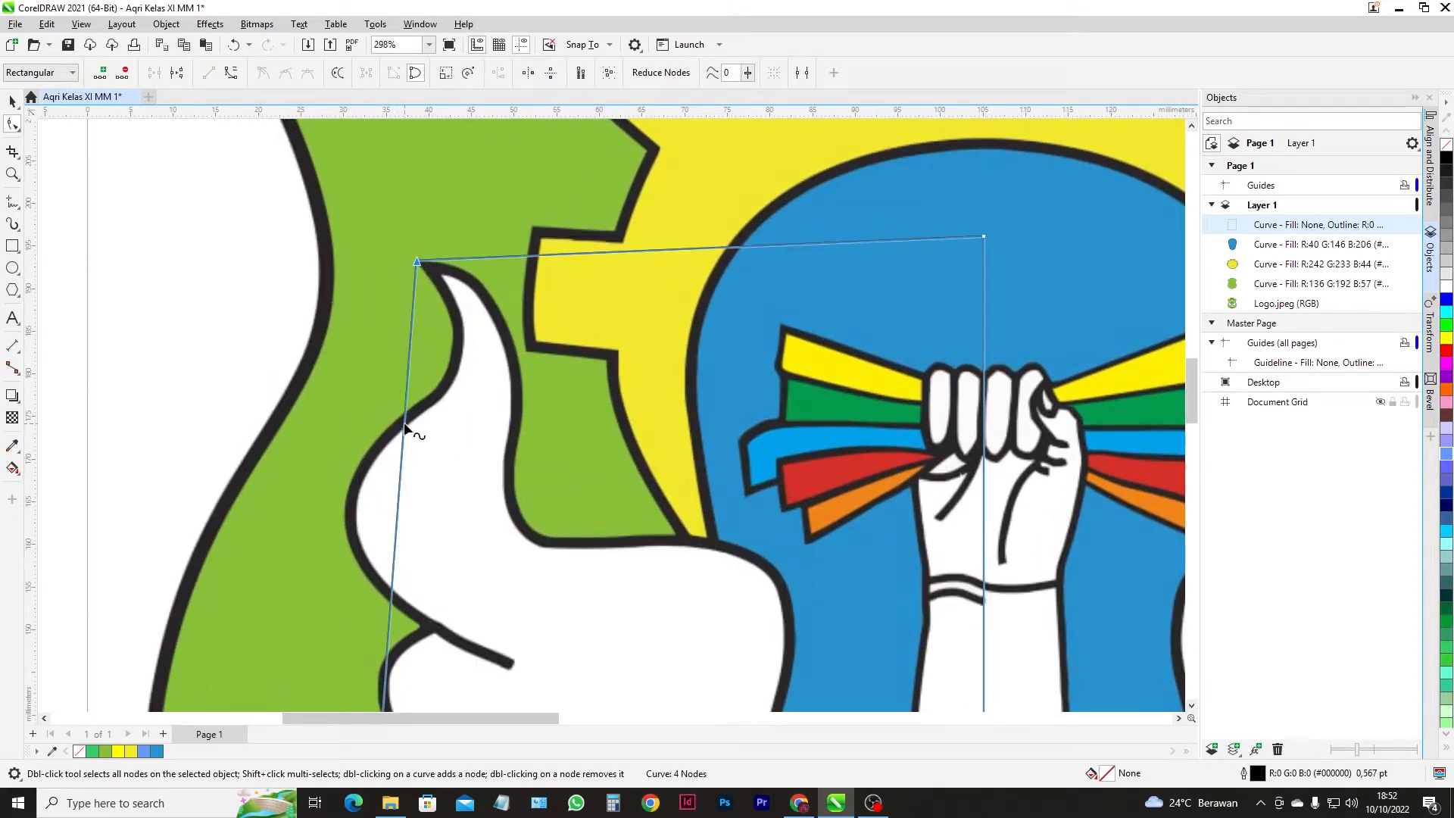
left_click_drag(405, 423, 414, 413)
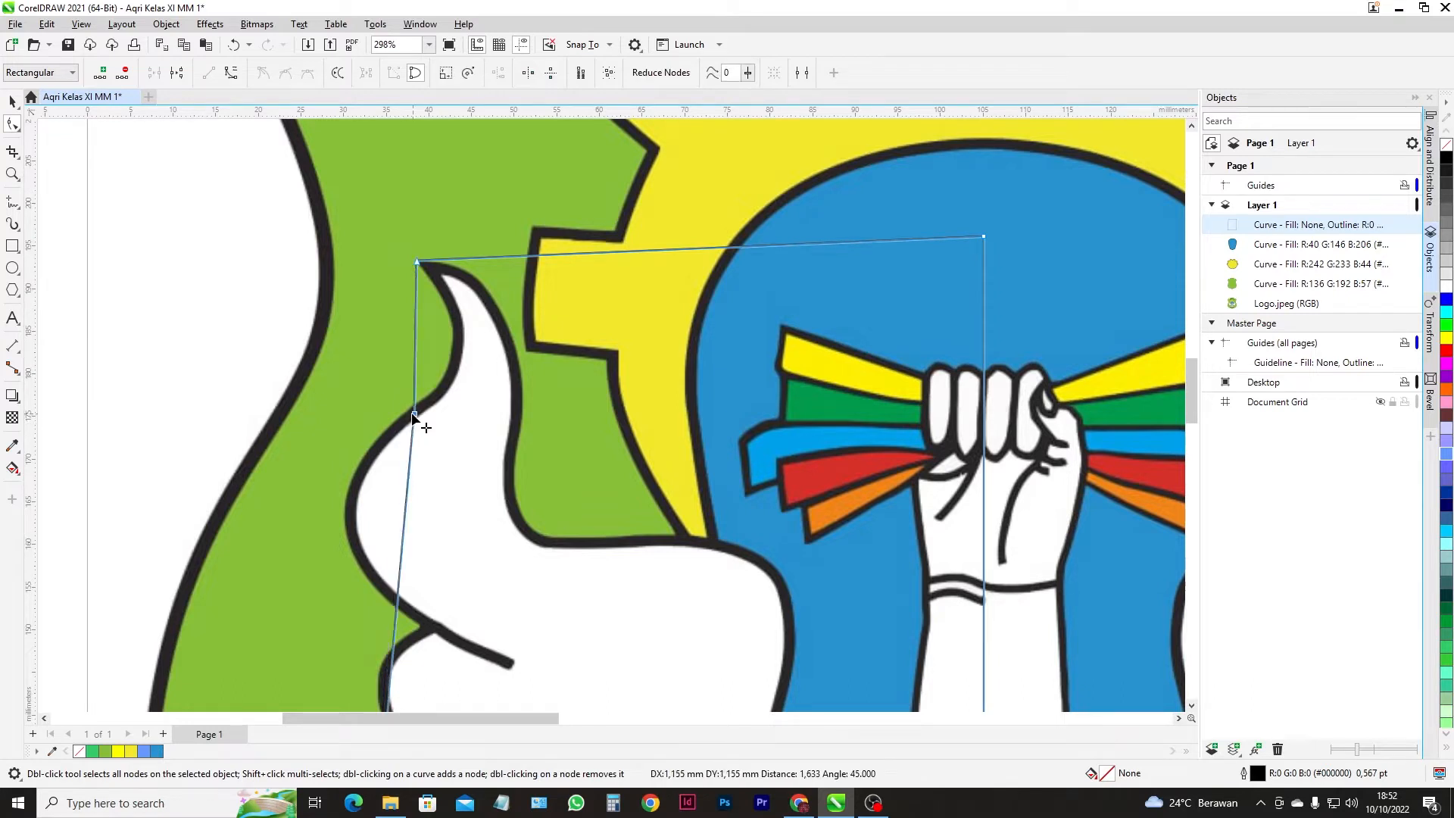
left_click_drag(393, 618, 421, 627)
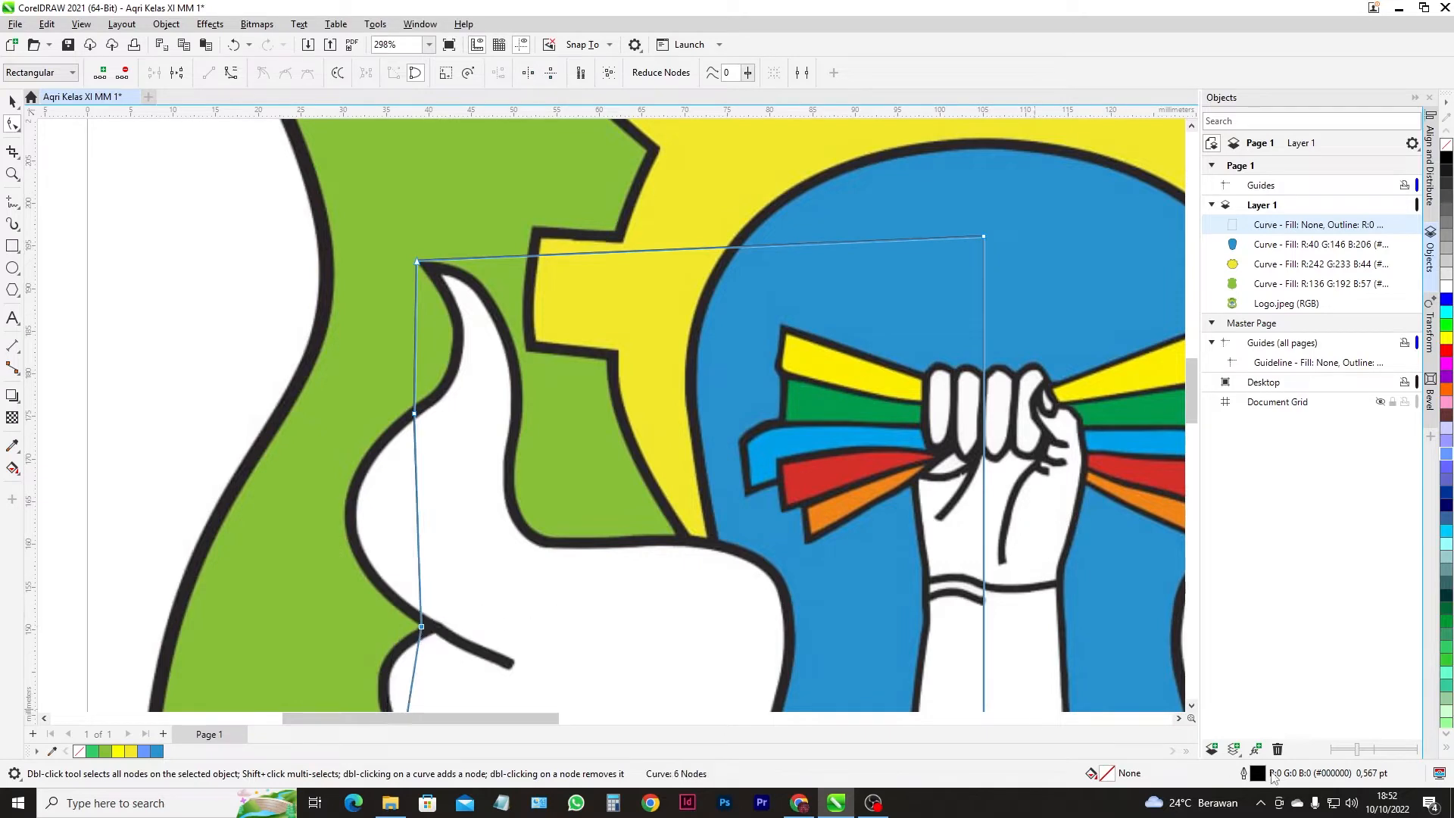
left_click(1193, 706)
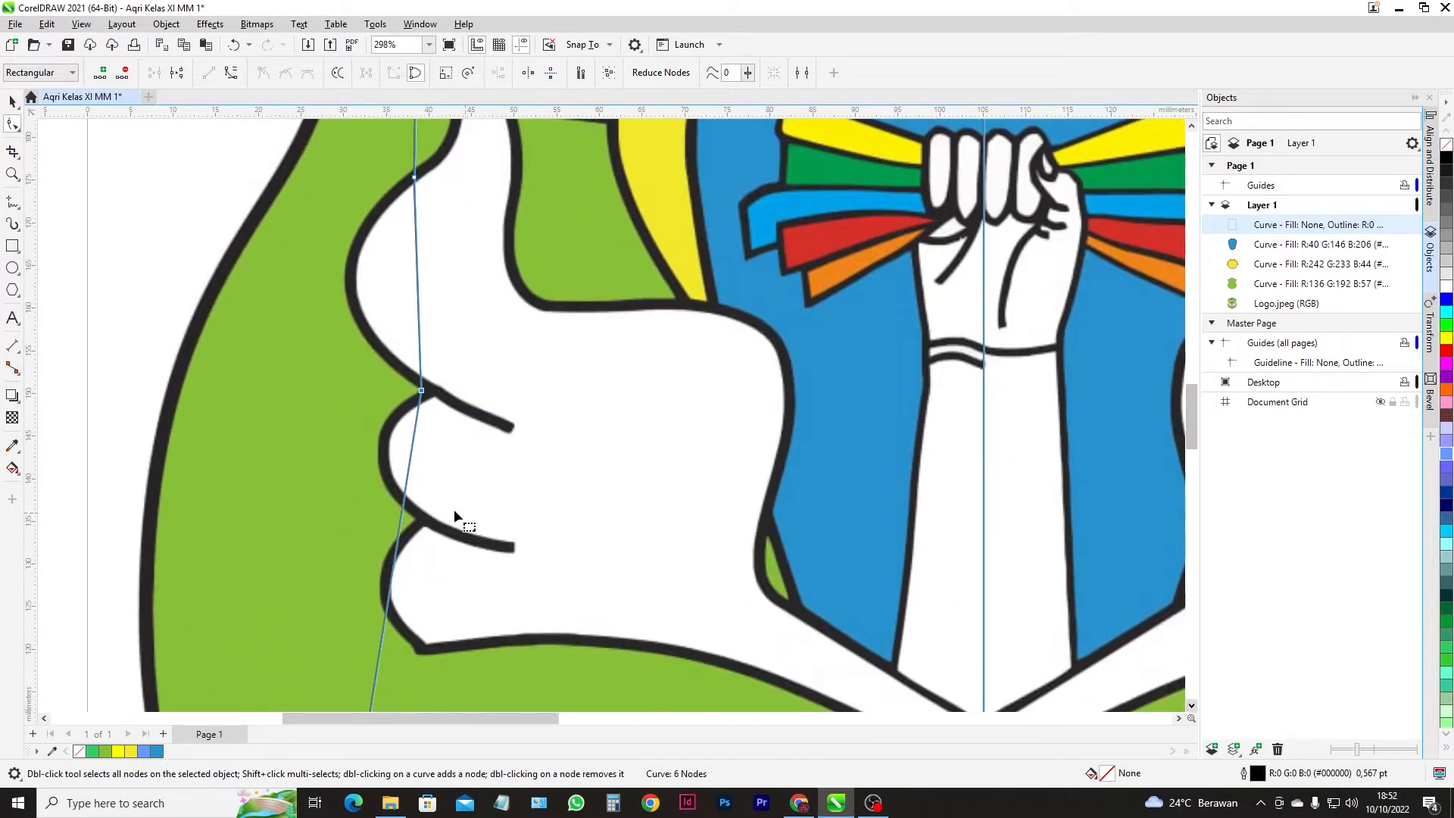
double_click(399, 528)
left_click_drag(400, 528, 433, 612)
- Fit the outline's right side to the hand with nodes on the thumb's inner edge, gear foot, lower palm bend and central V
scroll(422, 522, "down", 2)
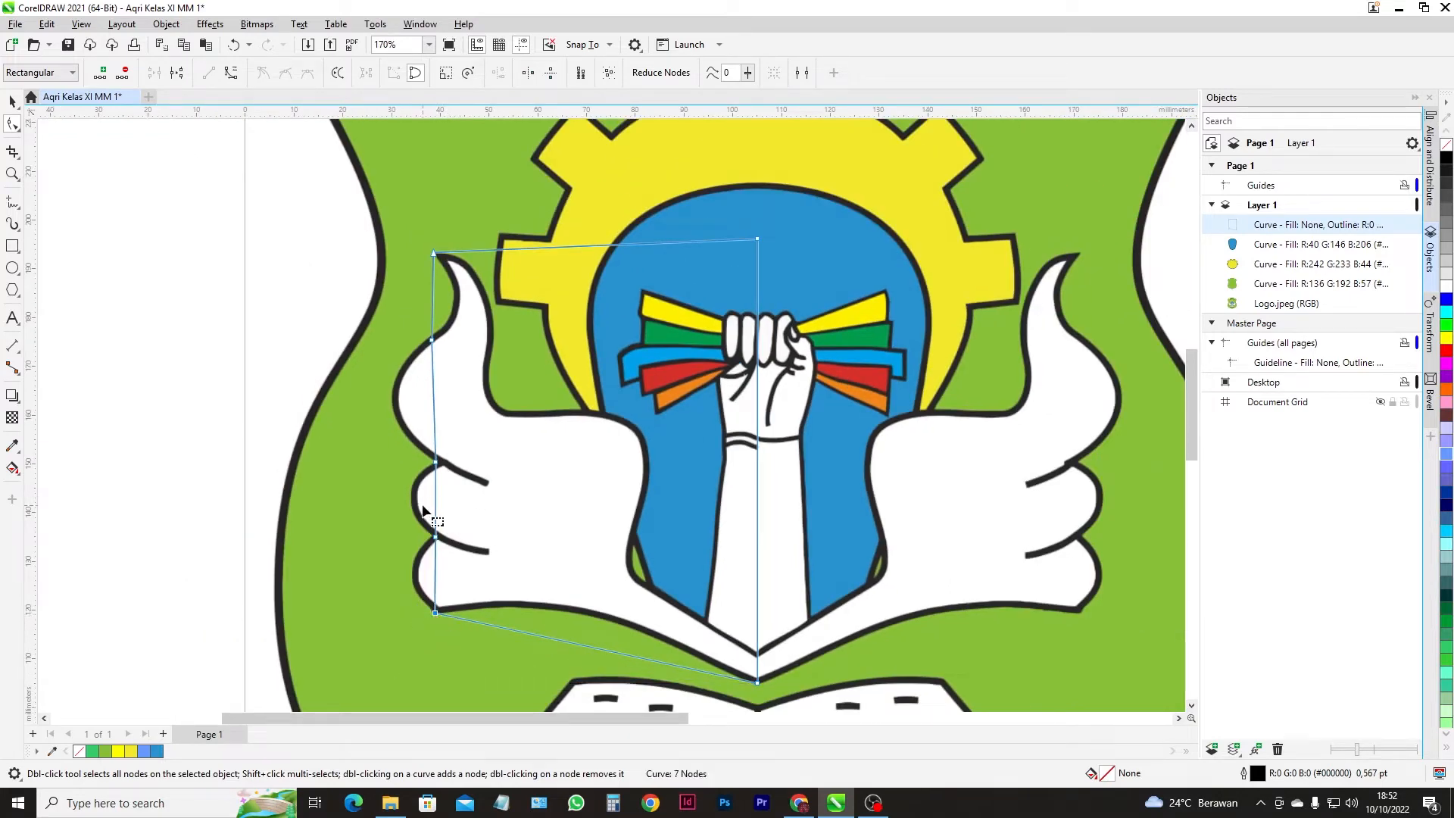
left_click(561, 244)
left_click(561, 247)
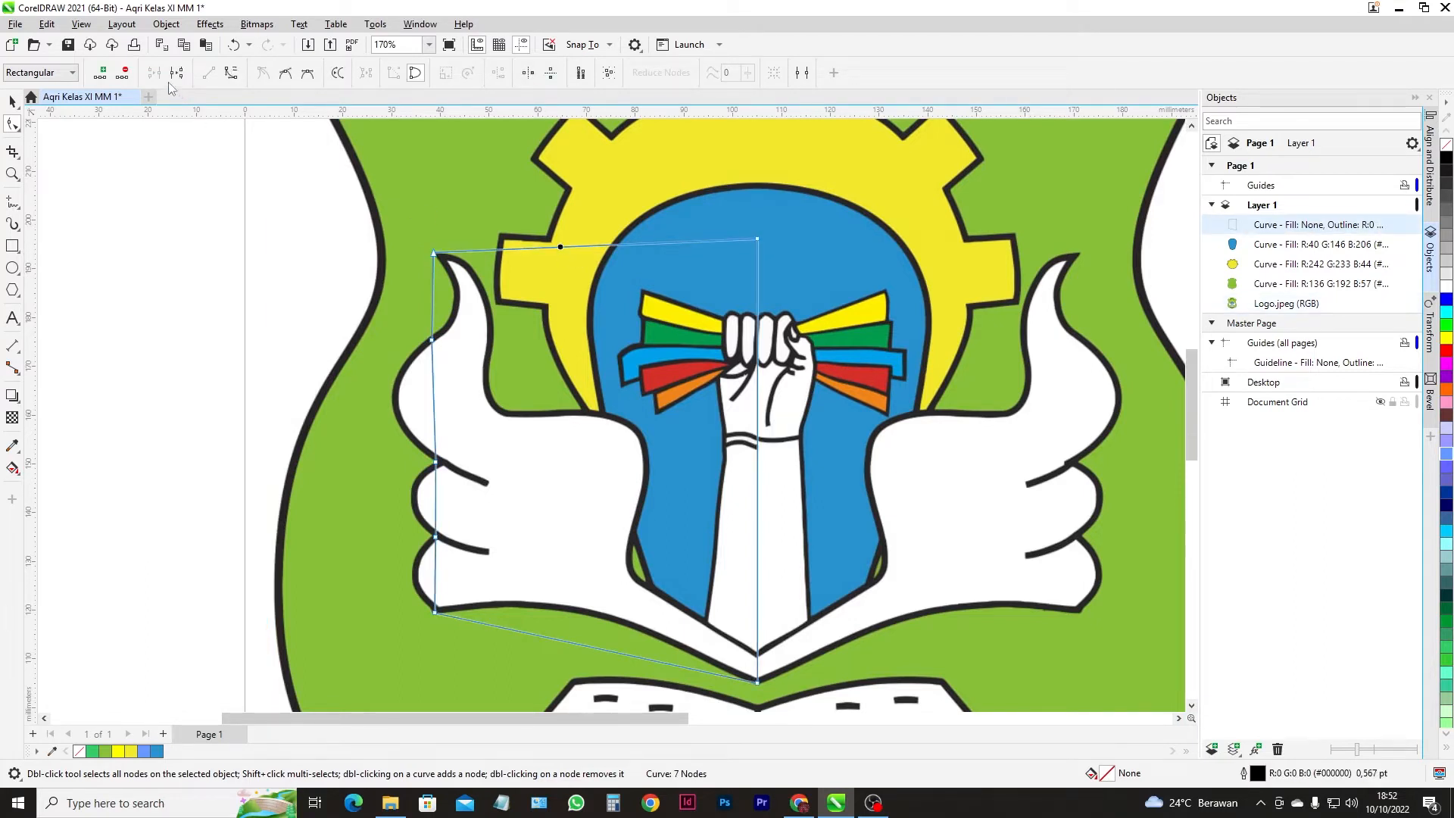
left_click(100, 72)
left_click_drag(560, 246, 489, 340)
double_click(598, 298)
left_click_drag(599, 298, 587, 411)
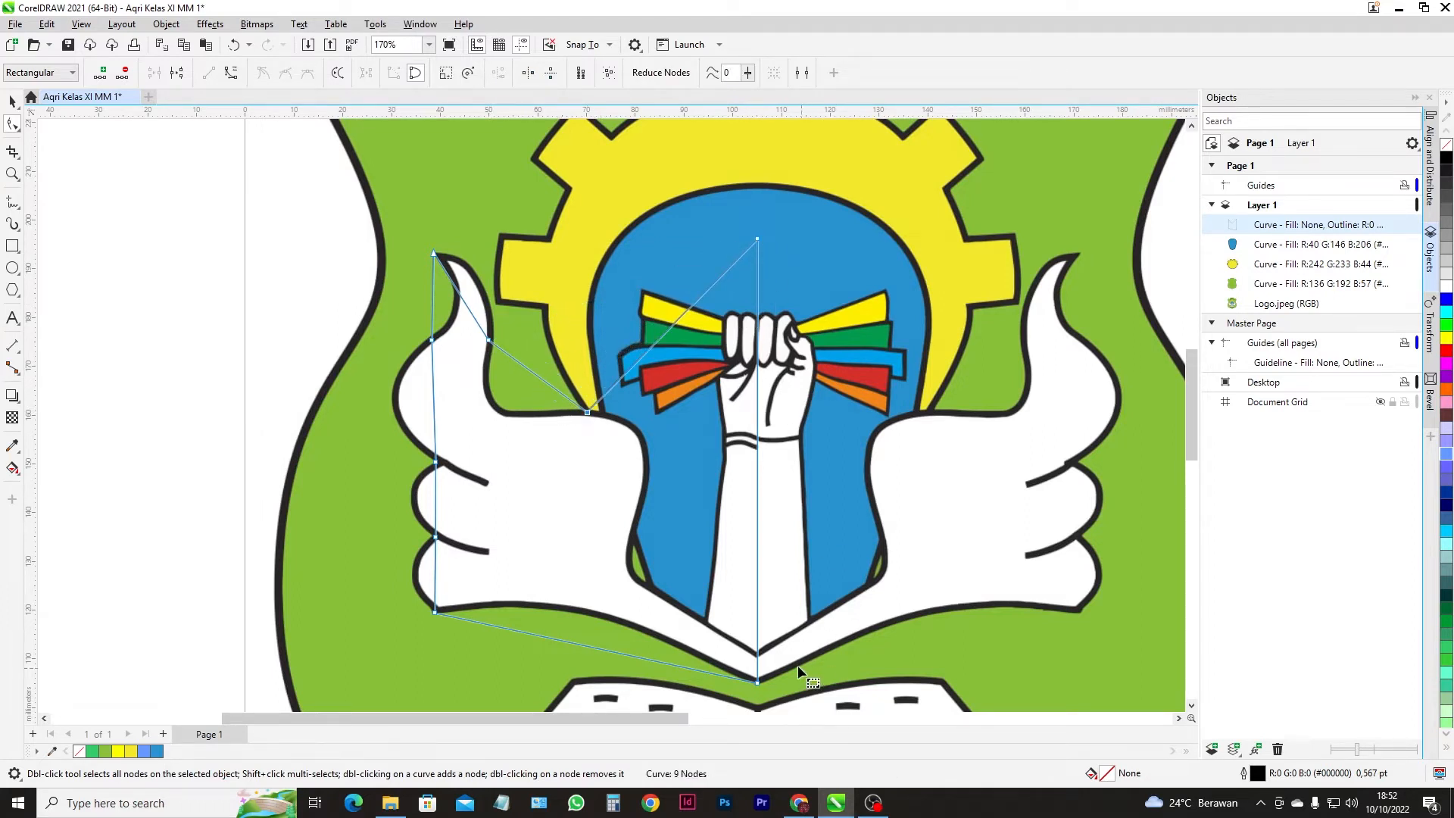
double_click(758, 656)
left_click_drag(758, 239, 631, 570)
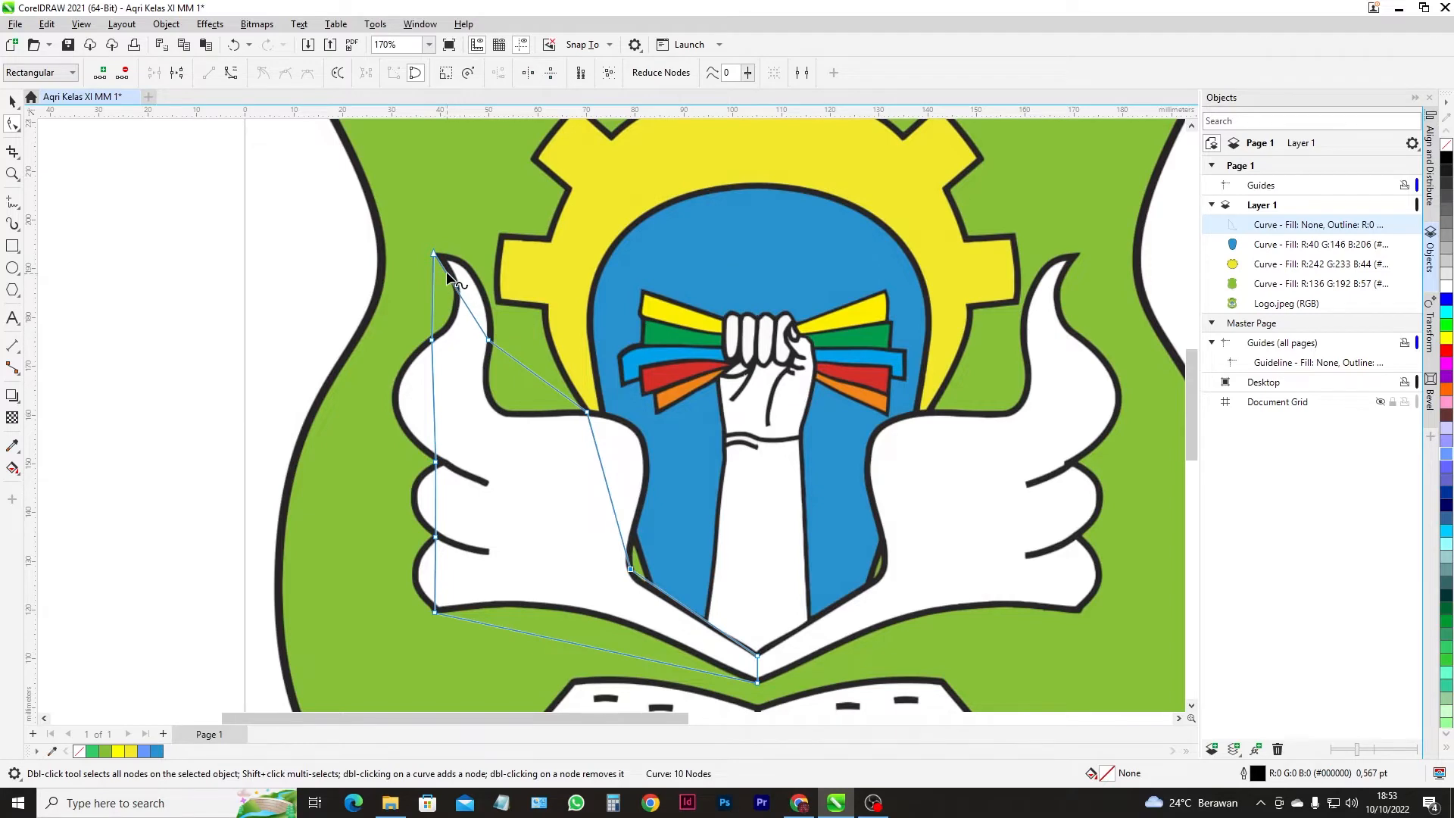
- Convert the segment right of the thumb tip to a curve and bend it along the thumb's inner edge
scroll(448, 278, "up", 4)
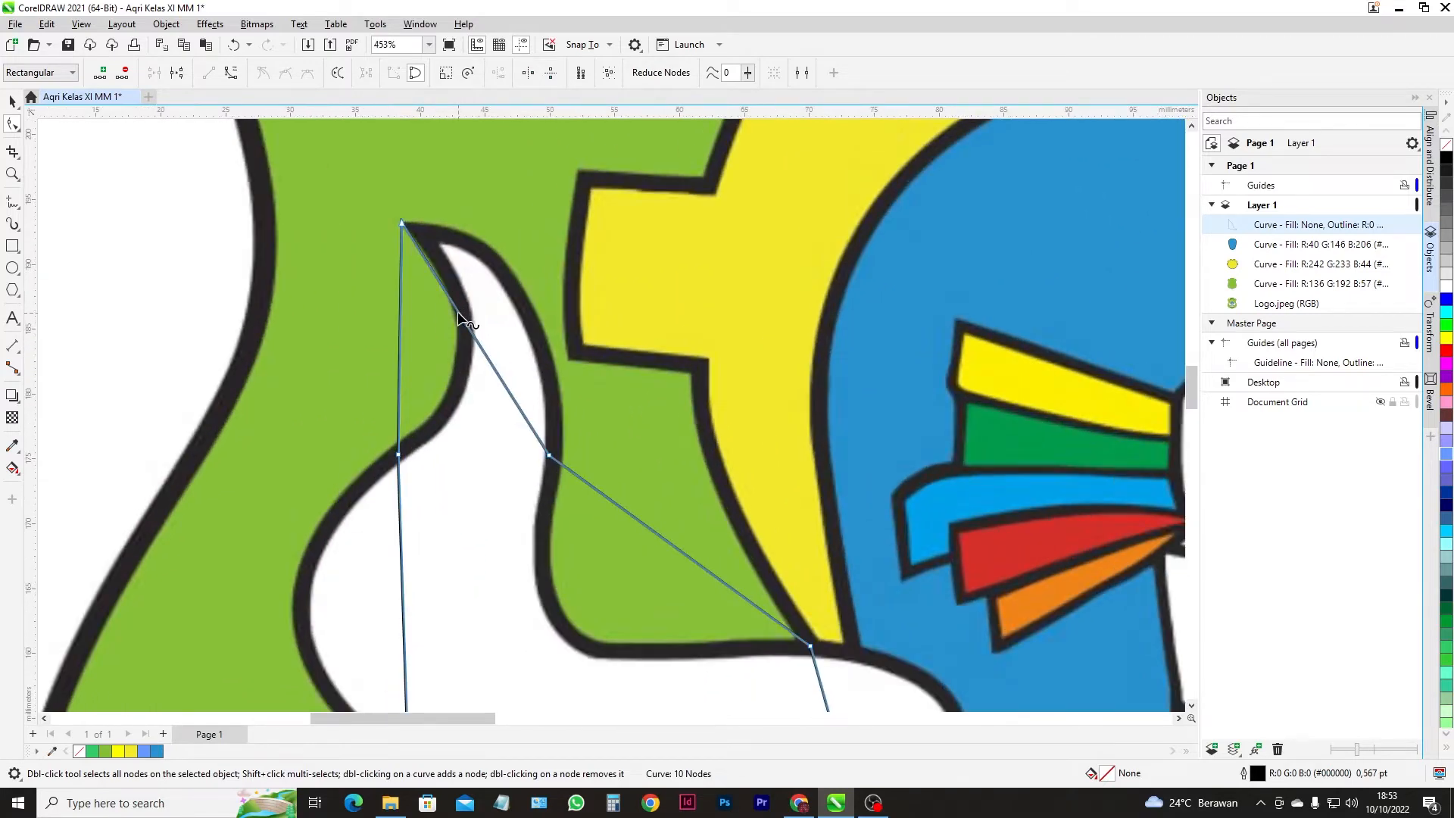
left_click(468, 325)
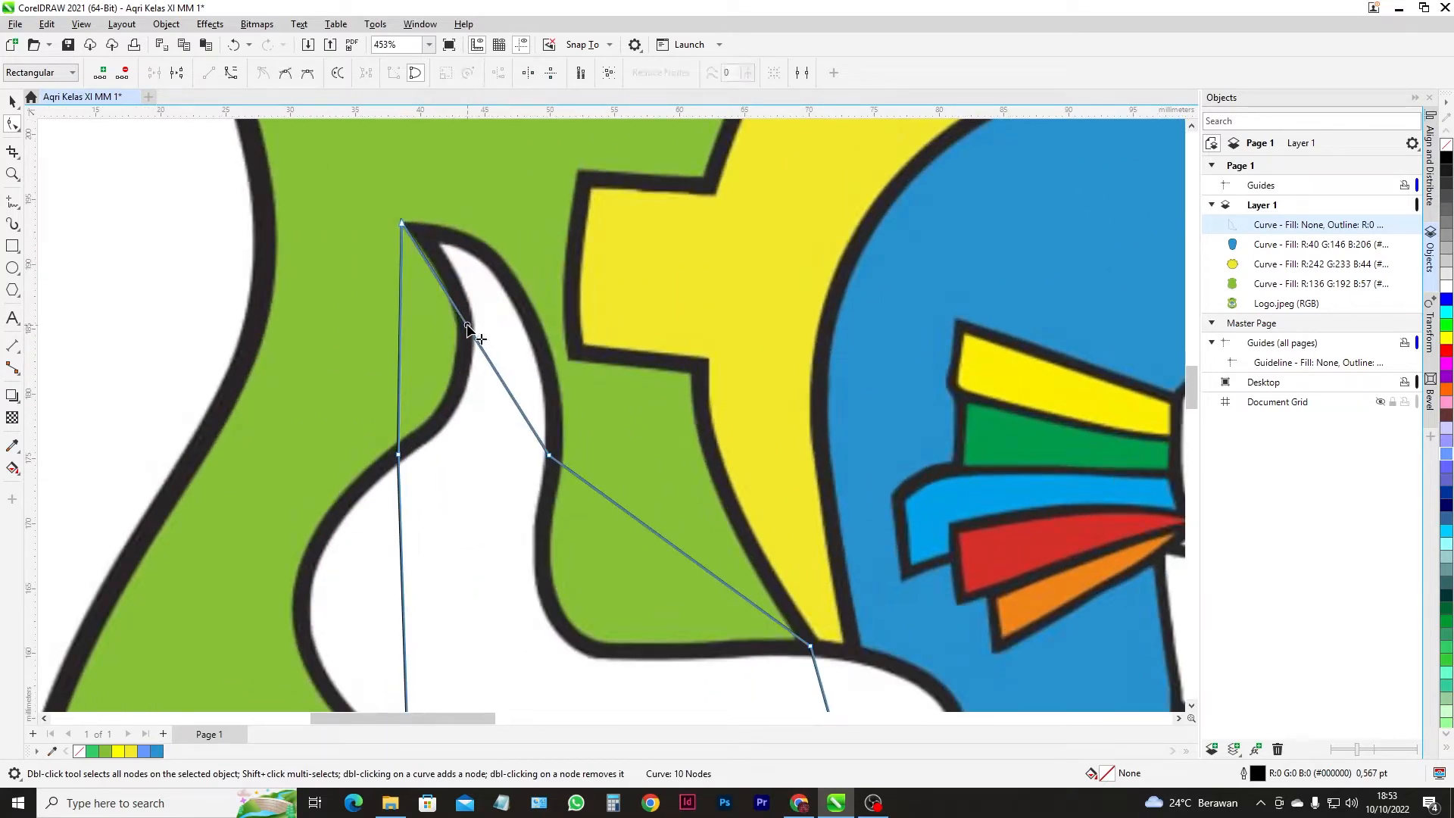
left_click(233, 73)
left_click_drag(474, 335, 524, 291)
left_click_drag(550, 456, 560, 463)
left_click_drag(574, 323, 568, 319)
left_click_drag(517, 237, 509, 217)
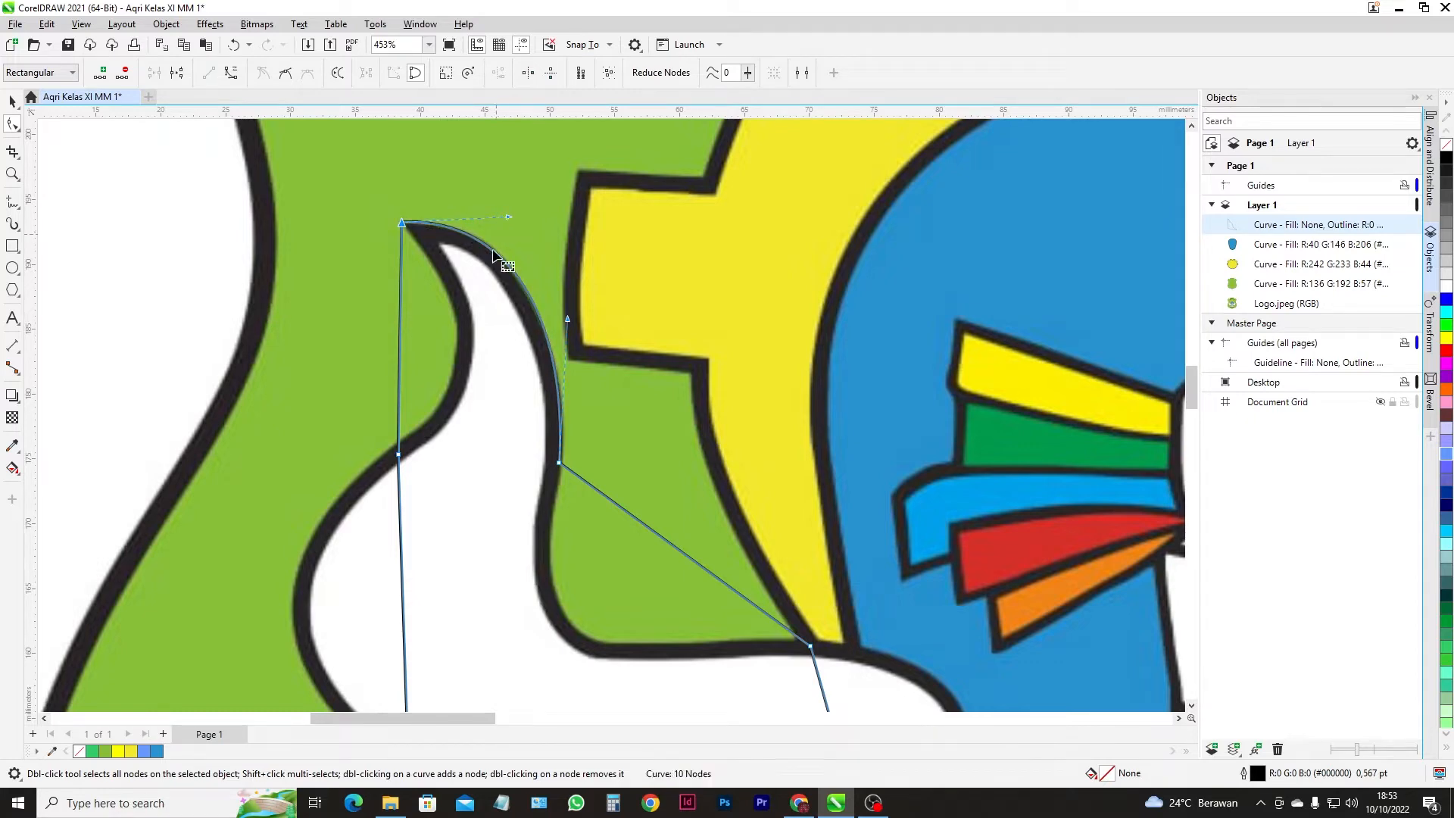
- Convert the segment left of the thumb tip to a curve and shape it along the thumb's concave outer edge
left_click(399, 341)
left_click(231, 73)
left_click_drag(401, 300, 471, 322)
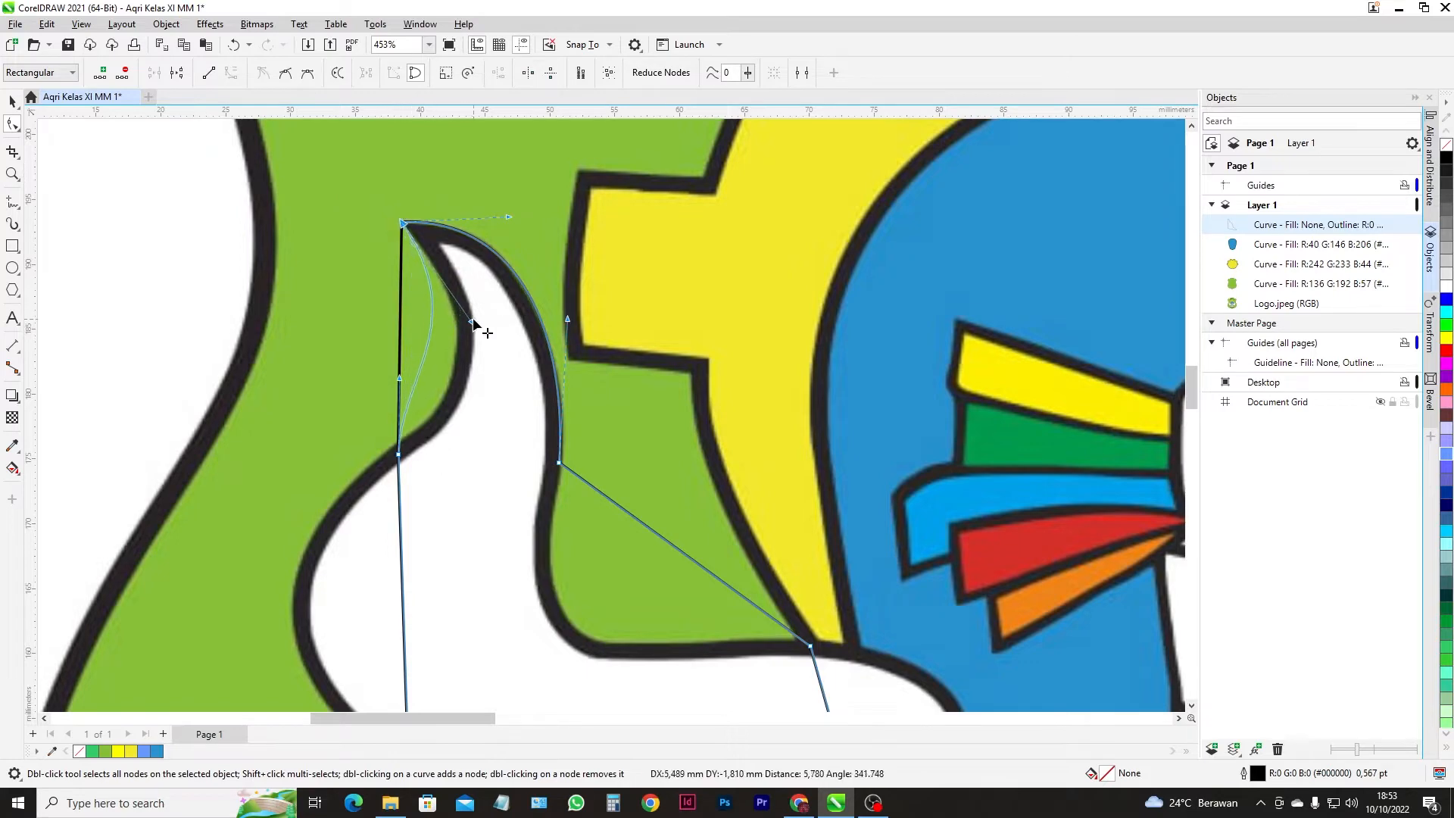
left_click_drag(400, 376, 448, 411)
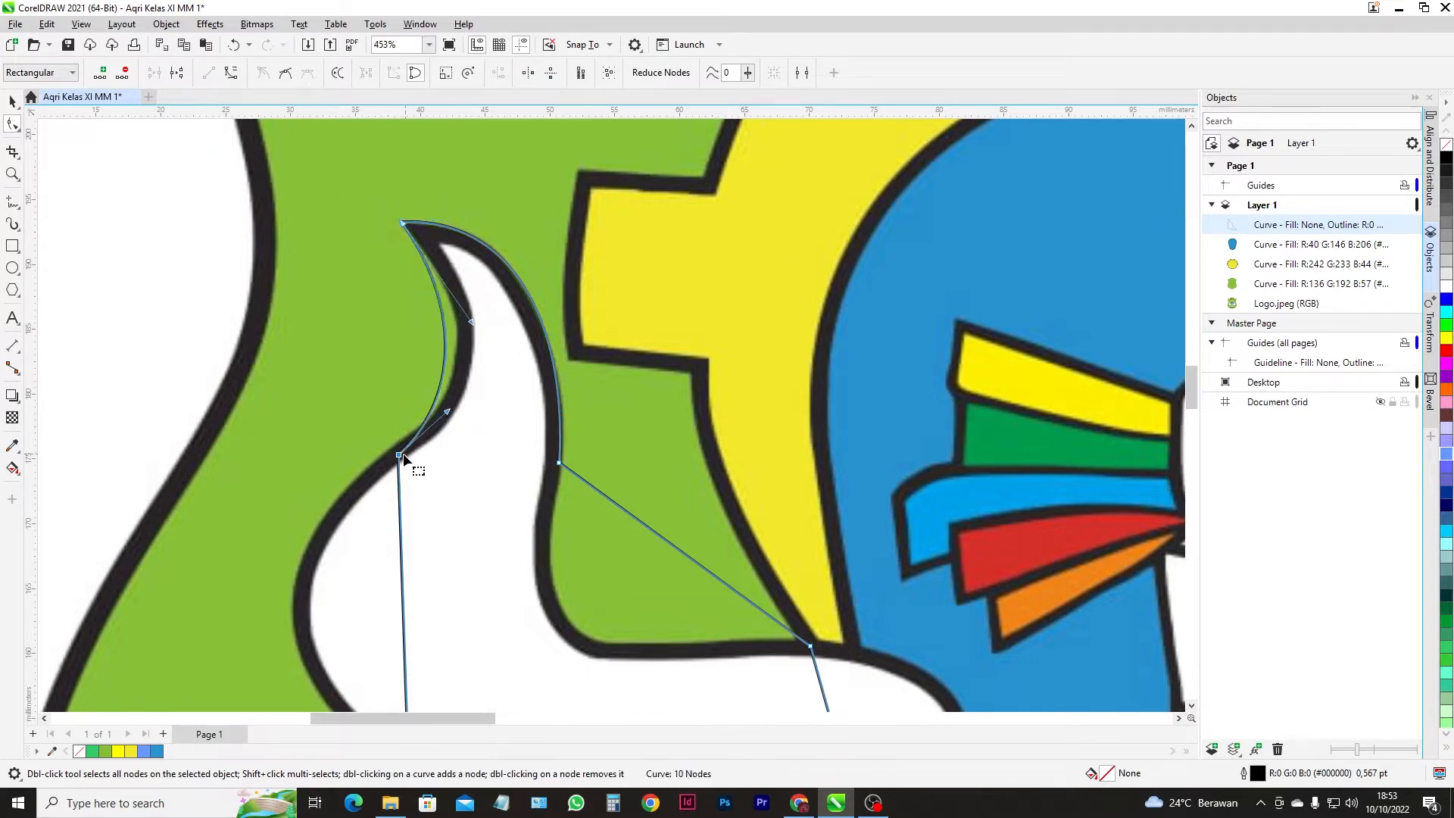
left_click_drag(399, 455, 397, 442)
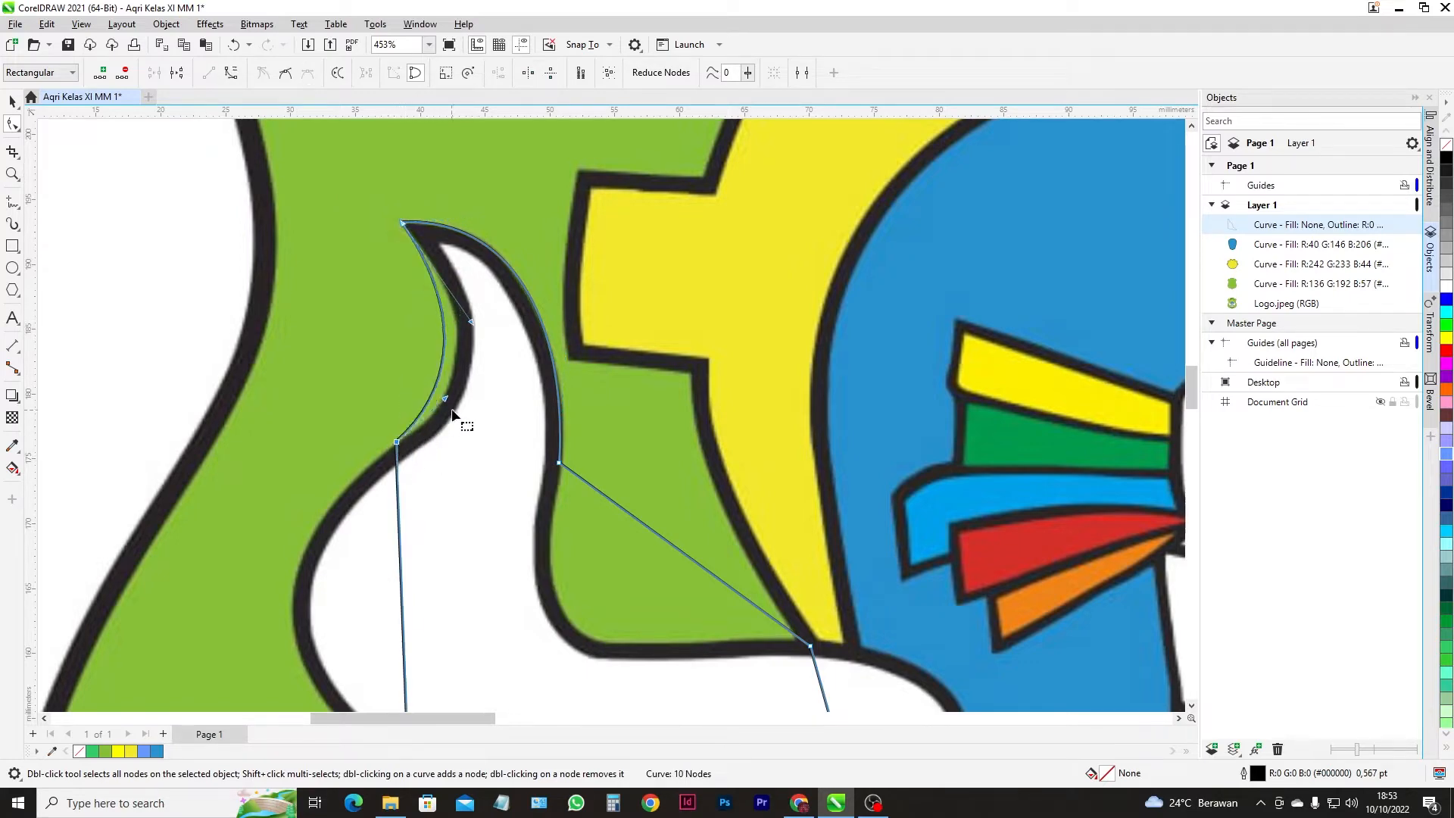
mouse_move(449, 402)
left_mouse_down()
mouse_move(465, 422)
mouse_move(464, 410)
left_mouse_up()
left_click_drag(472, 323, 476, 290)
left_click_drag(463, 410, 478, 390)
scroll(477, 396, "down", 5)
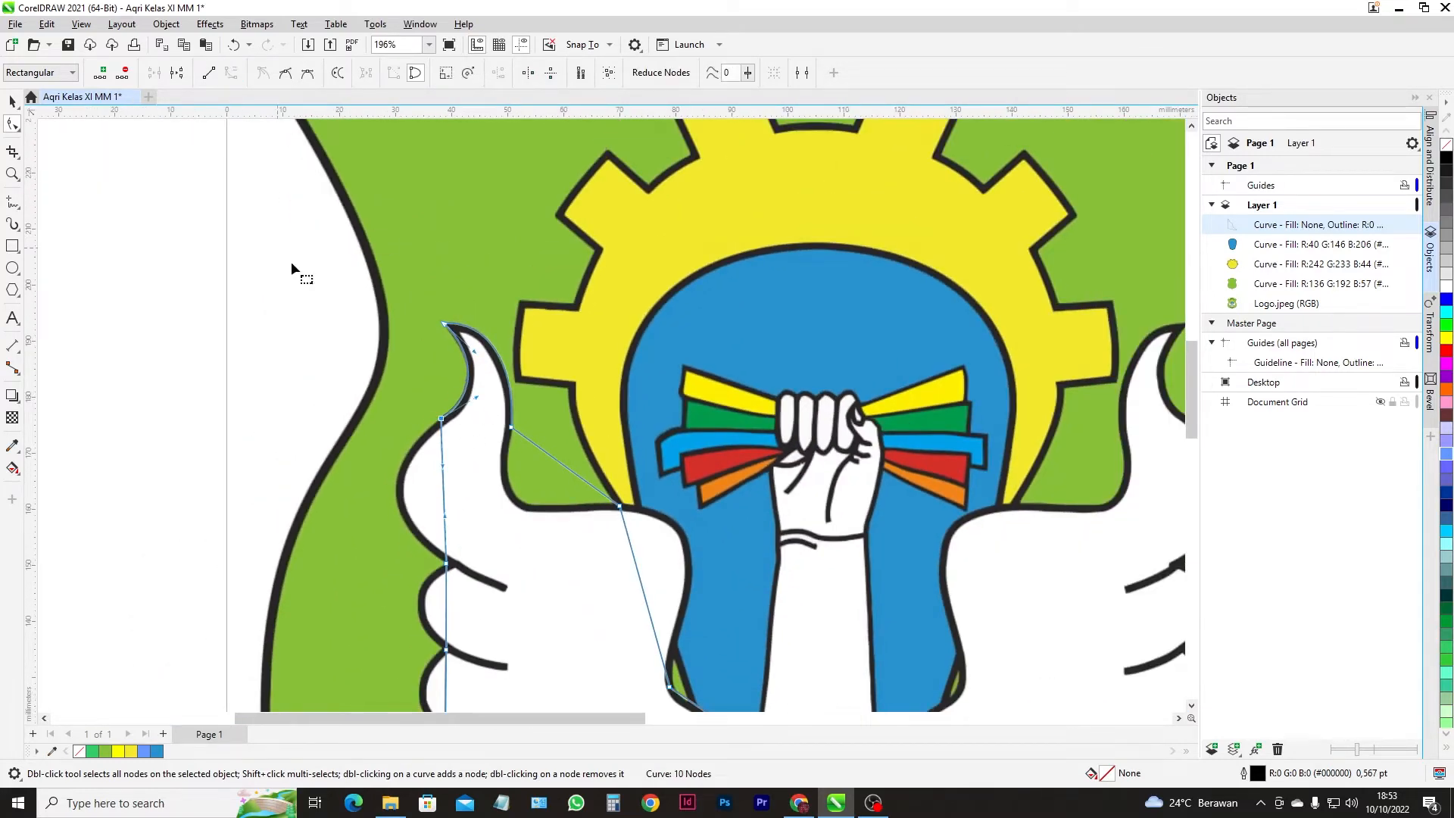
- Bow the segment between the thumb base and the first finger notch outward along the hand's rounded left edge
scroll(451, 520, "up", 1)
scroll(452, 520, "up", 1)
left_click_drag(442, 520, 332, 525)
left_click_drag(438, 444, 360, 417)
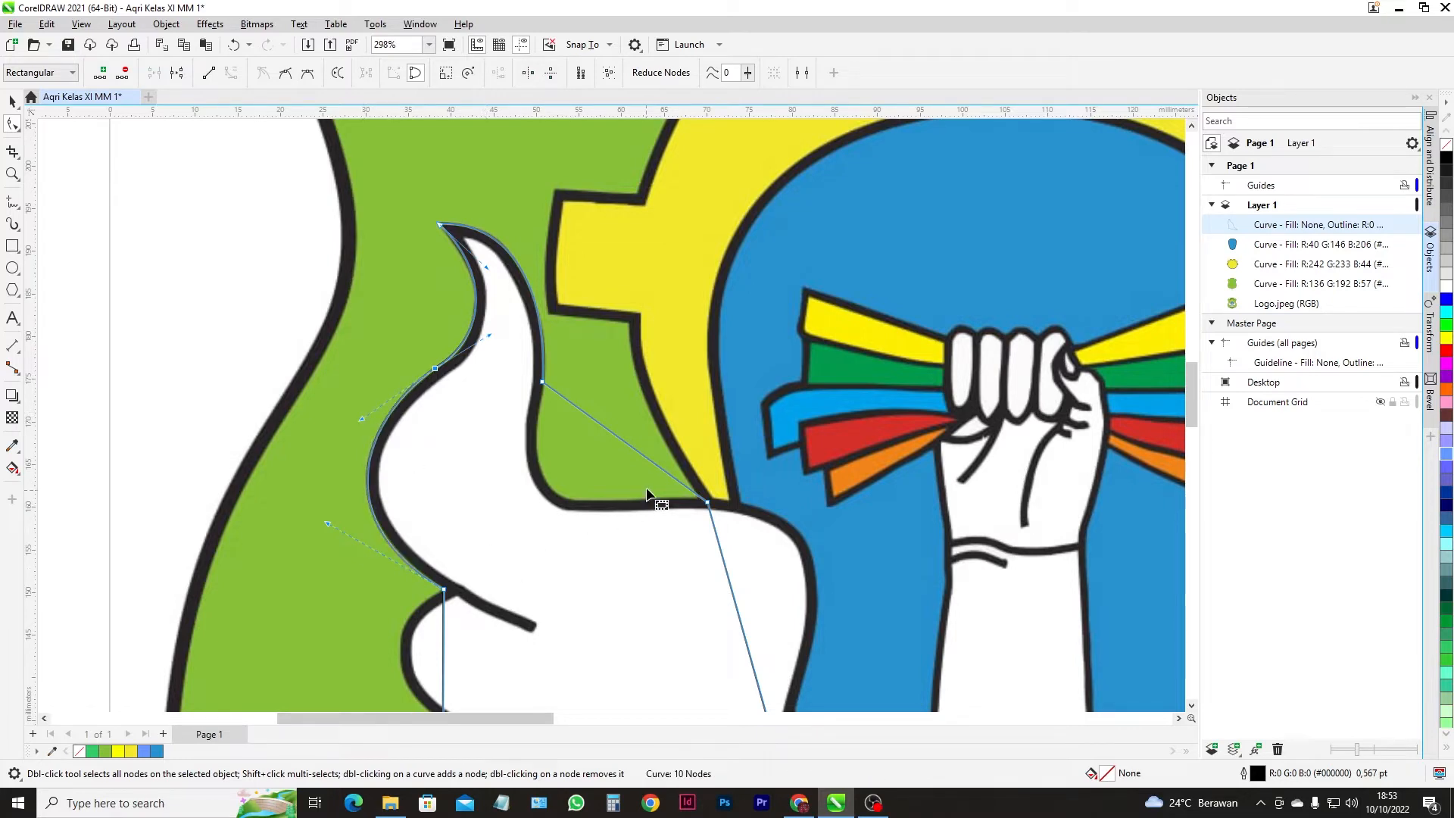
- Convert the segment from the thumb's inner edge to the gear foot to a curve and bend it around the green corner
left_click(605, 427)
left_click(231, 75)
left_click_drag(595, 419, 503, 576)
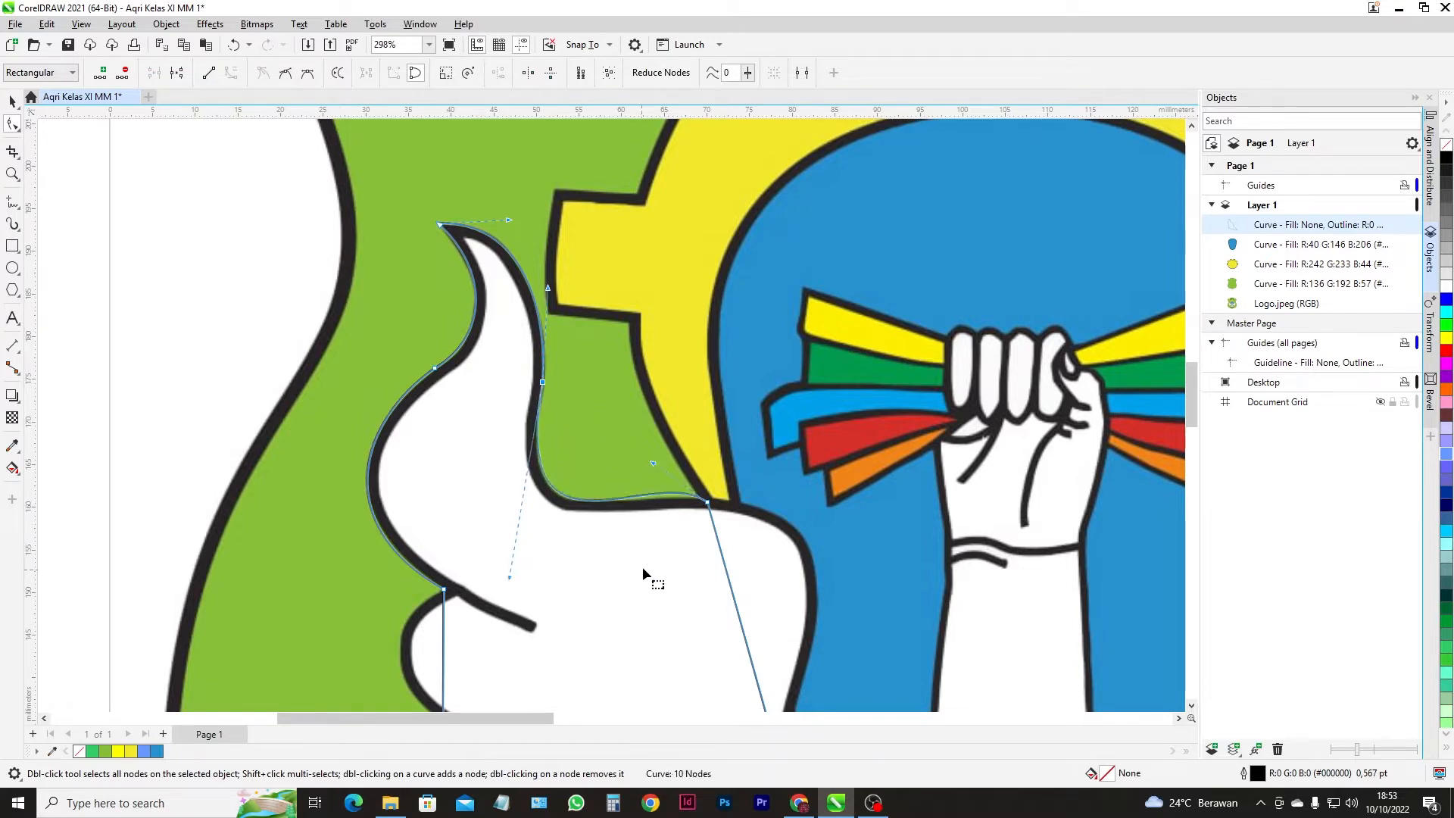
scroll(704, 504, "up", 3)
left_click_drag(605, 407, 614, 434)
left_click_drag(357, 606, 343, 583)
left_click_drag(614, 436, 572, 430)
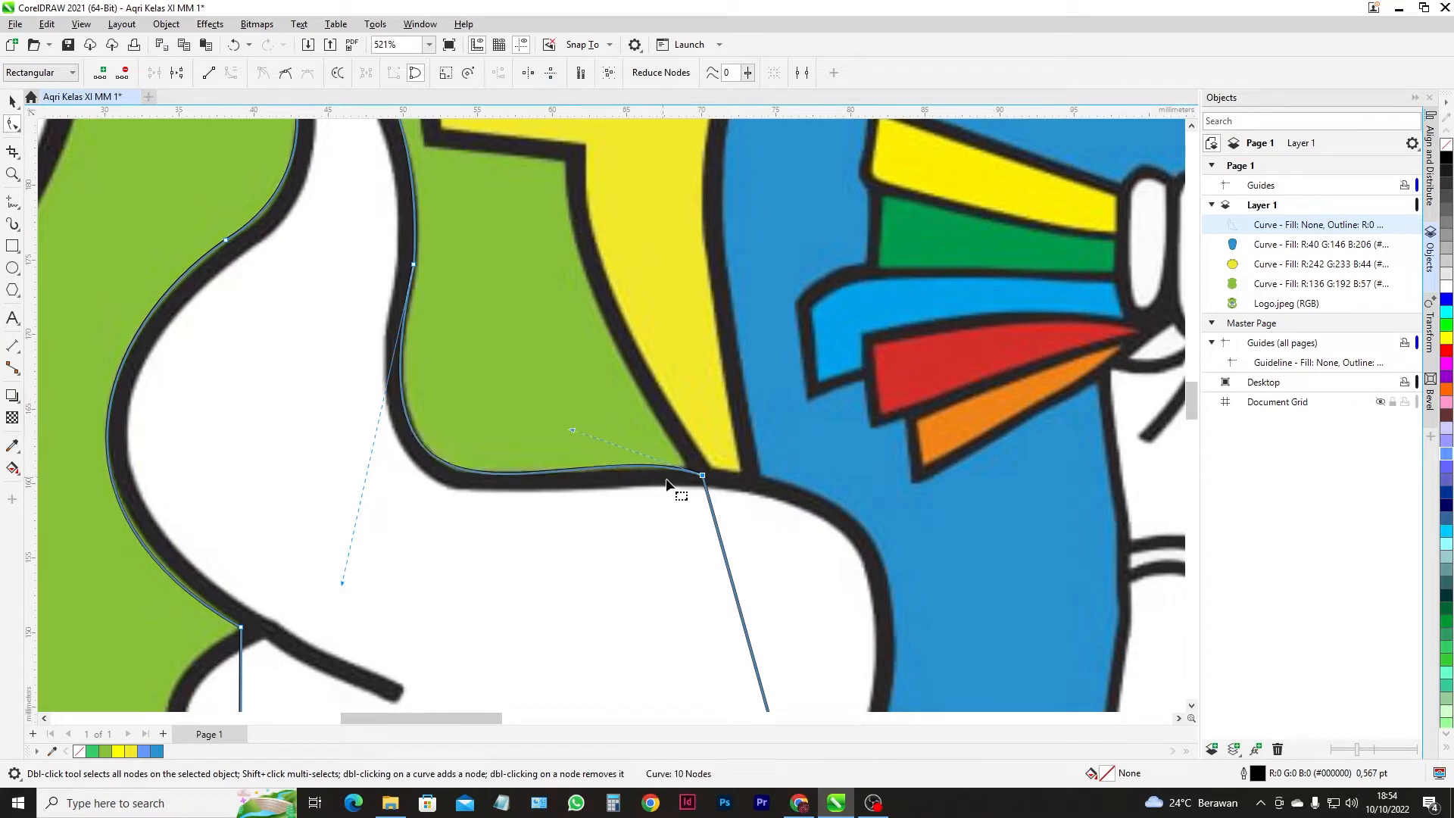
- Fine-tune the node at the gear foot and its handle so the curve follows the hand's top edge
scroll(708, 483, "up", 2)
left_click(706, 475)
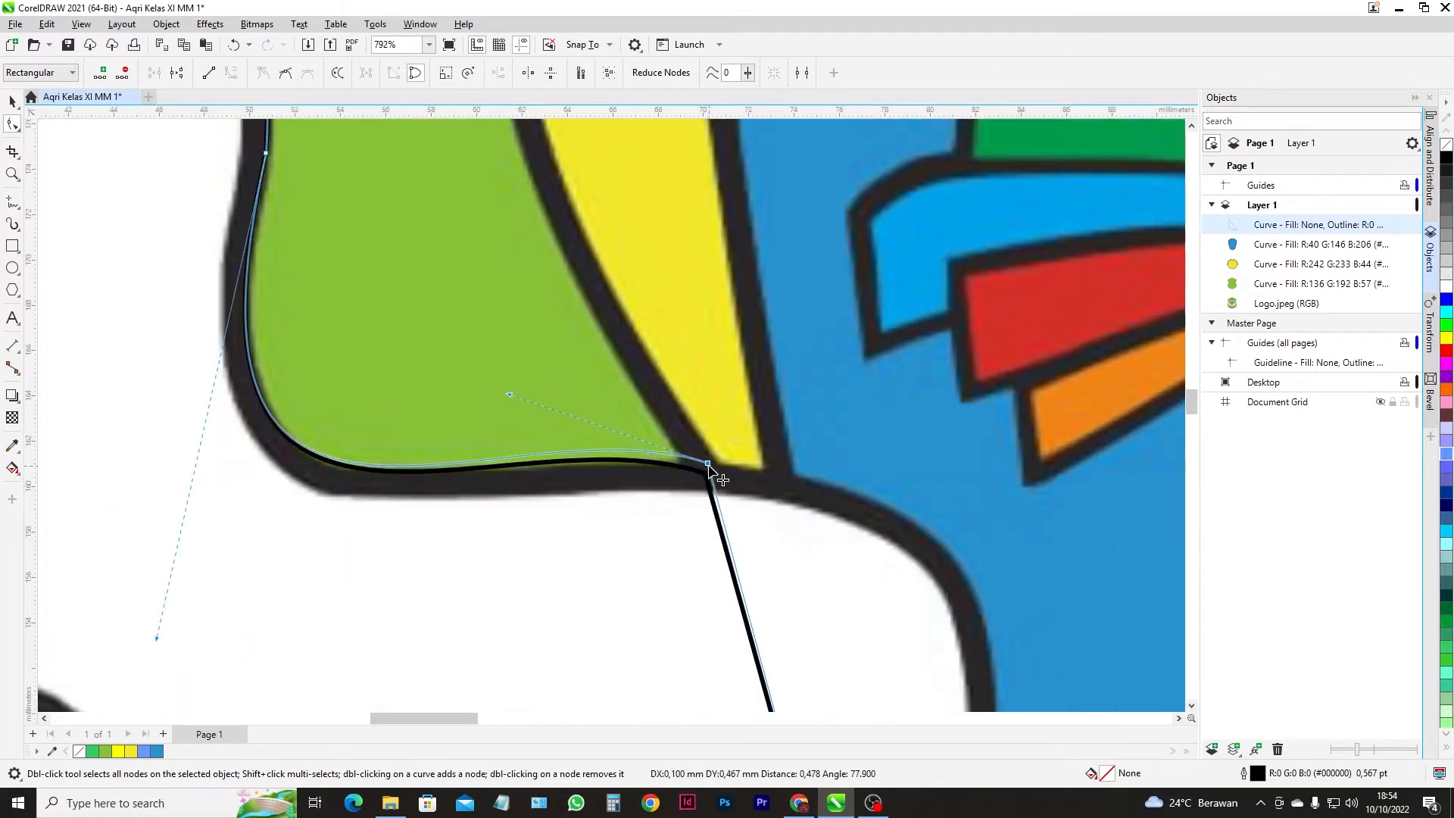
scroll(712, 478, "up", 2)
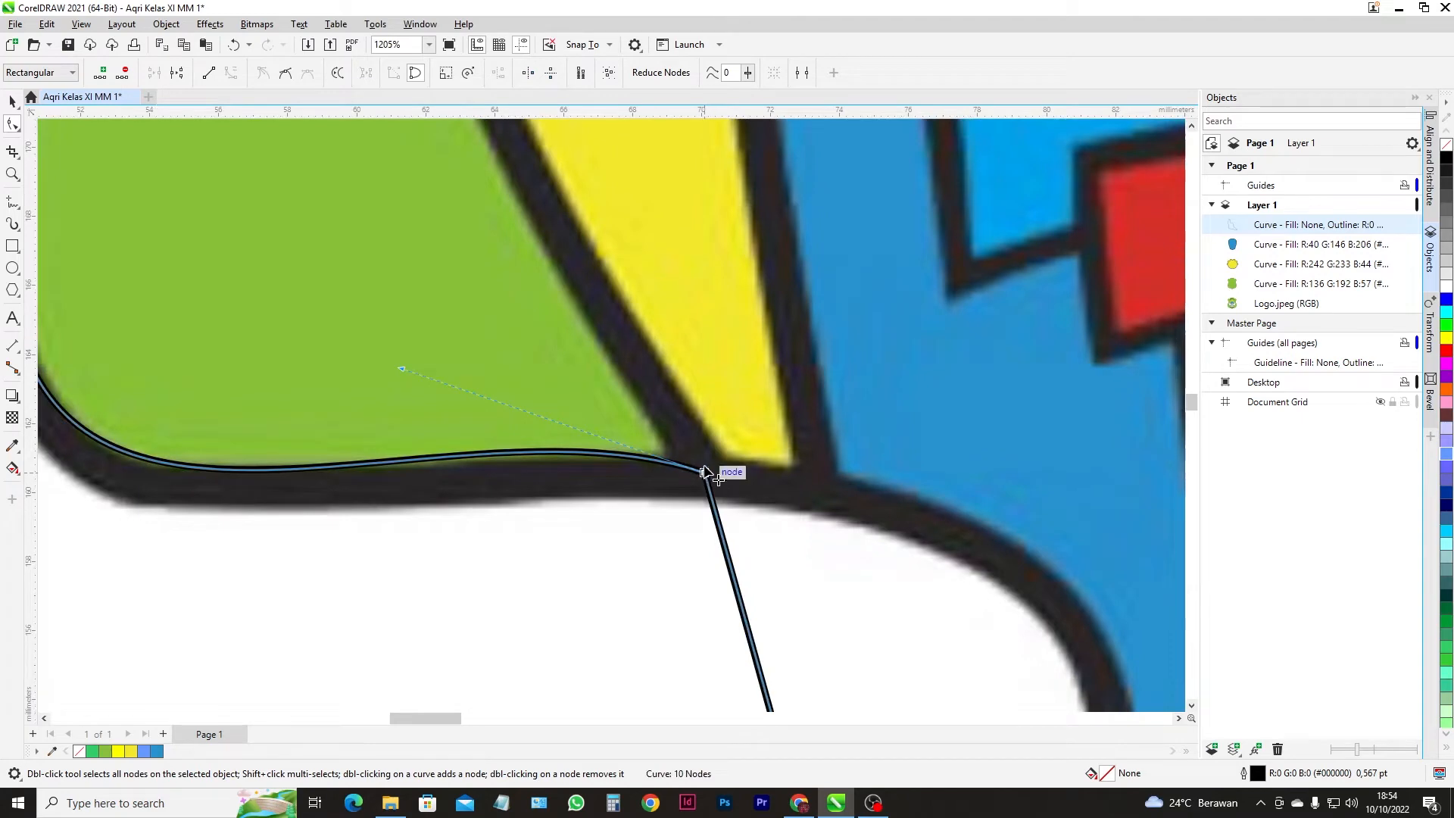
left_click_drag(401, 357, 432, 374)
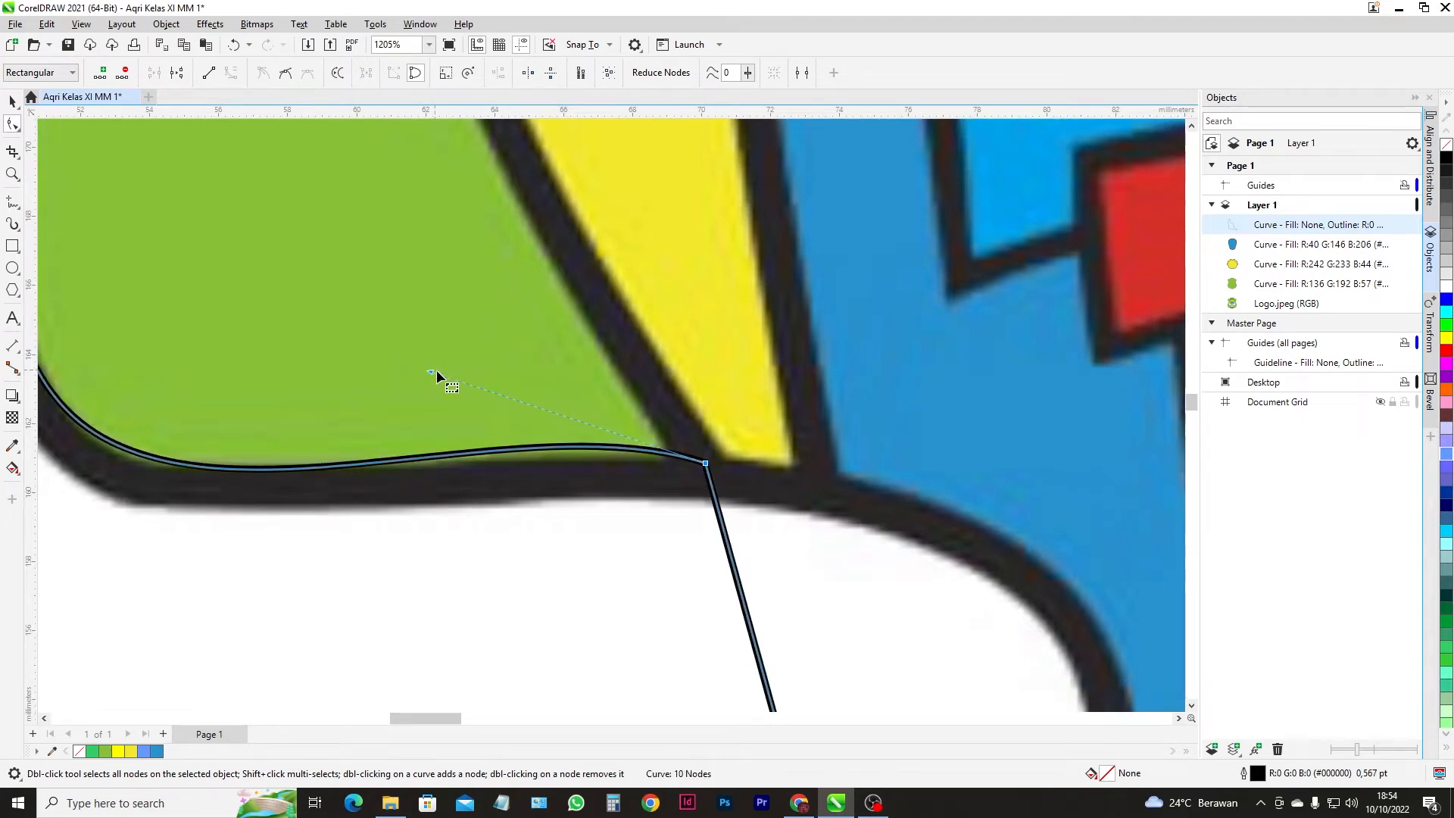
scroll(585, 432, "down", 8)
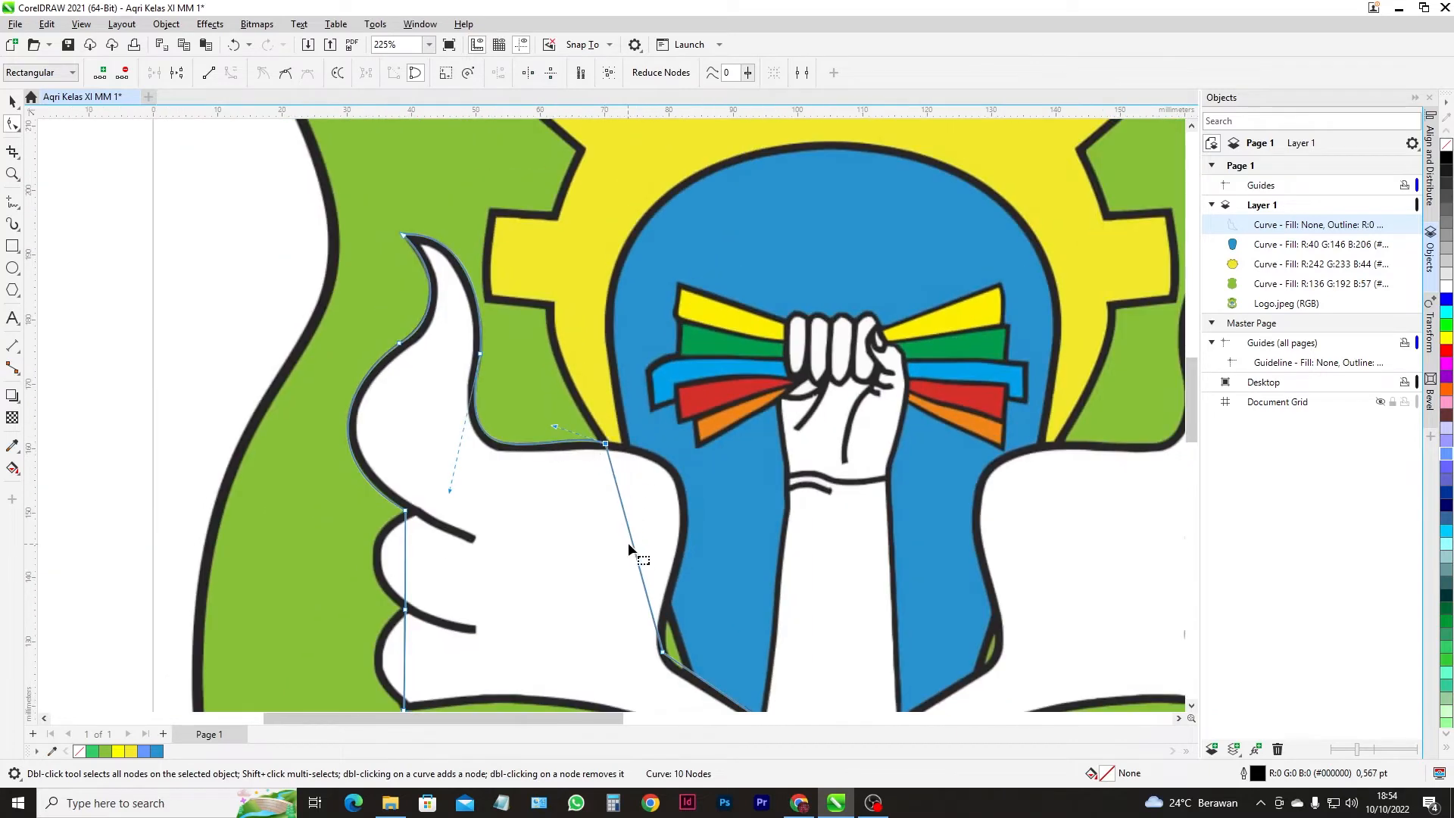
- Convert the palm's right segment to a curve, bend it along the blue area and shift its lower node slightly right
left_click(632, 543)
left_click(231, 72)
left_click_drag(625, 517, 755, 459)
scroll(665, 660, "up", 2)
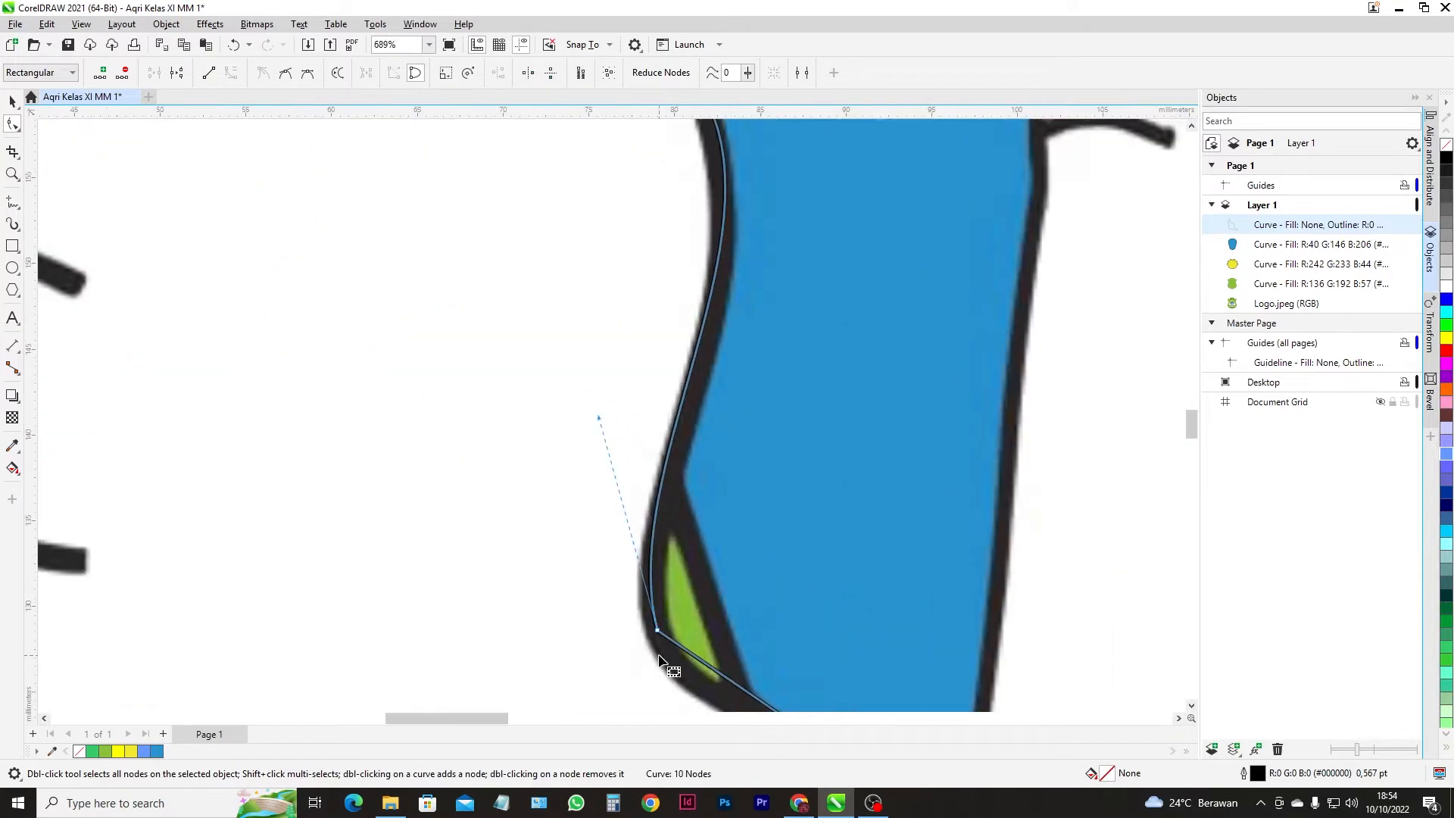
left_click_drag(659, 633, 671, 634)
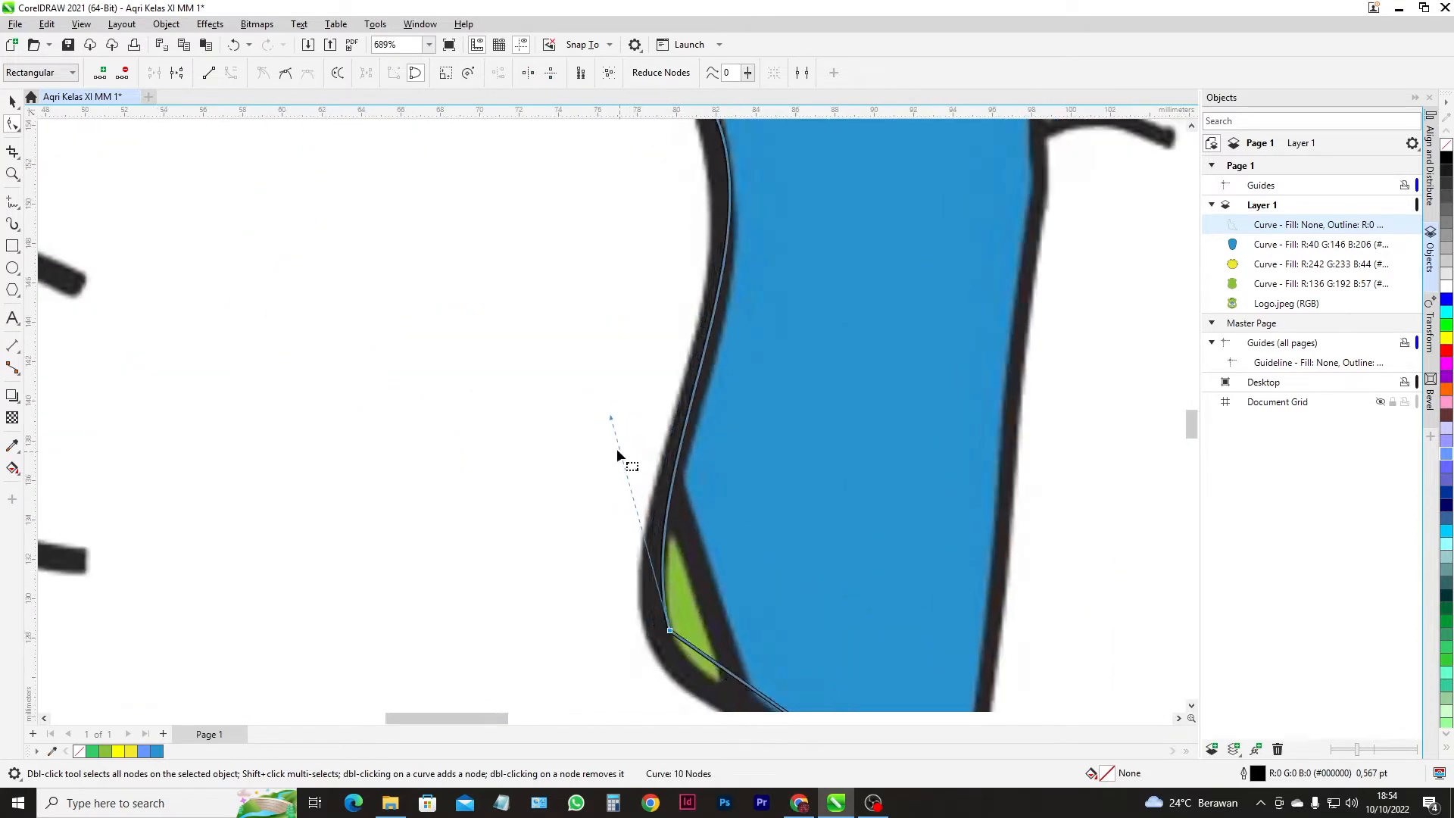
left_click_drag(612, 418, 630, 423)
scroll(625, 422, "down", 2)
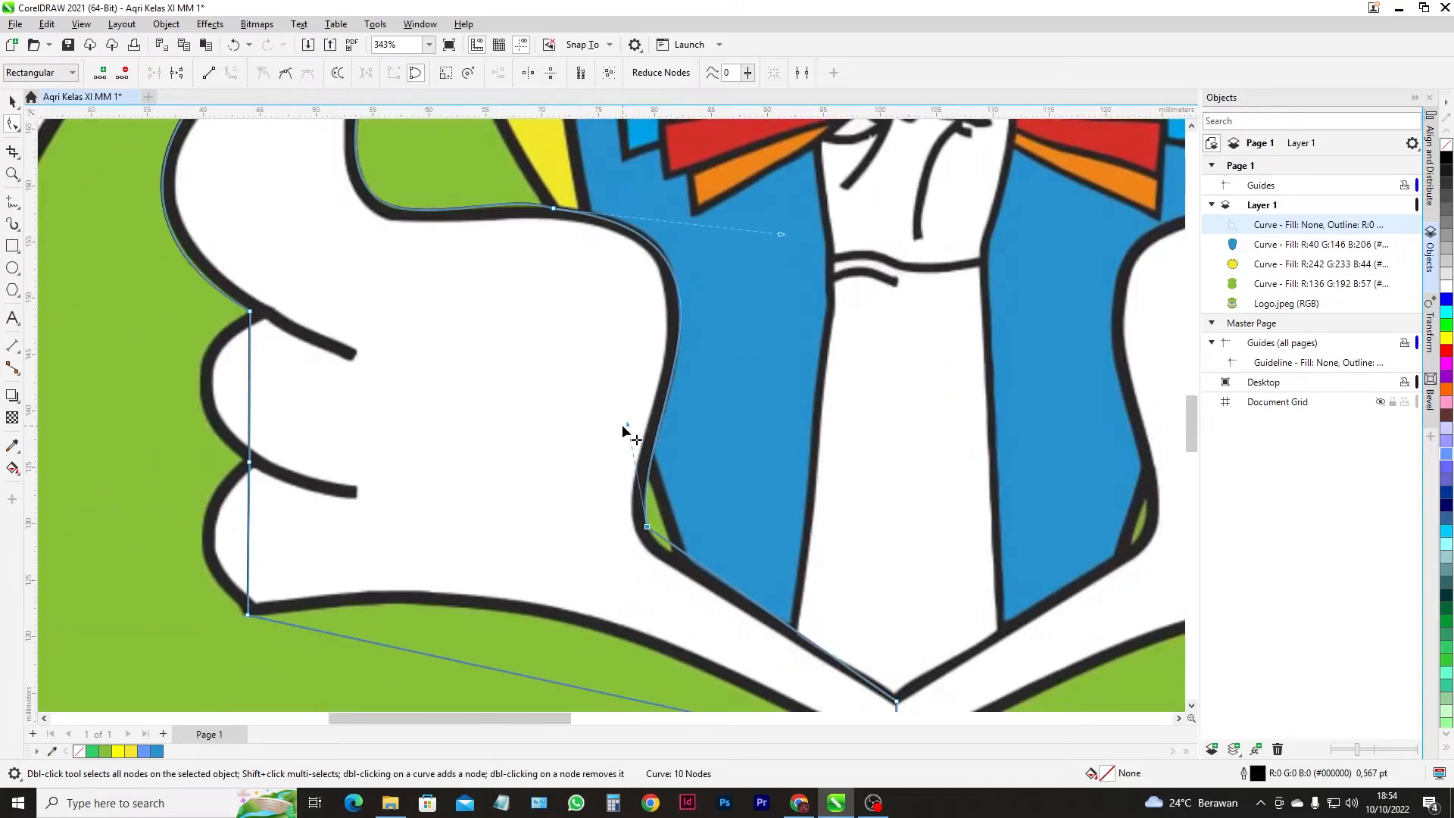
- Lower the gear-foot node's handle over the green corner slightly to fit the curve to the hand's top edge
scroll(577, 325, "up", 1)
left_click(580, 265)
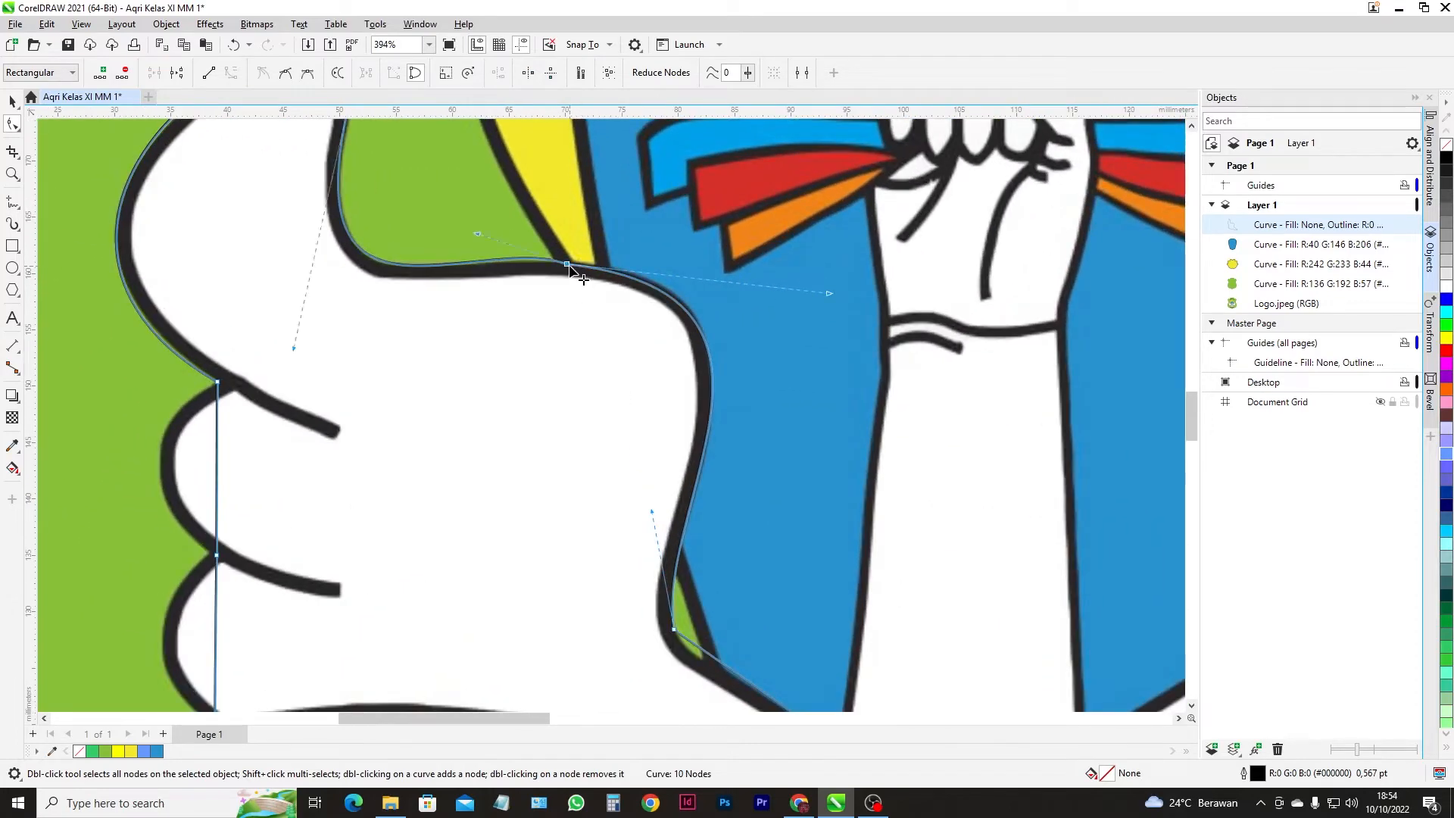
left_click_drag(477, 235, 483, 245)
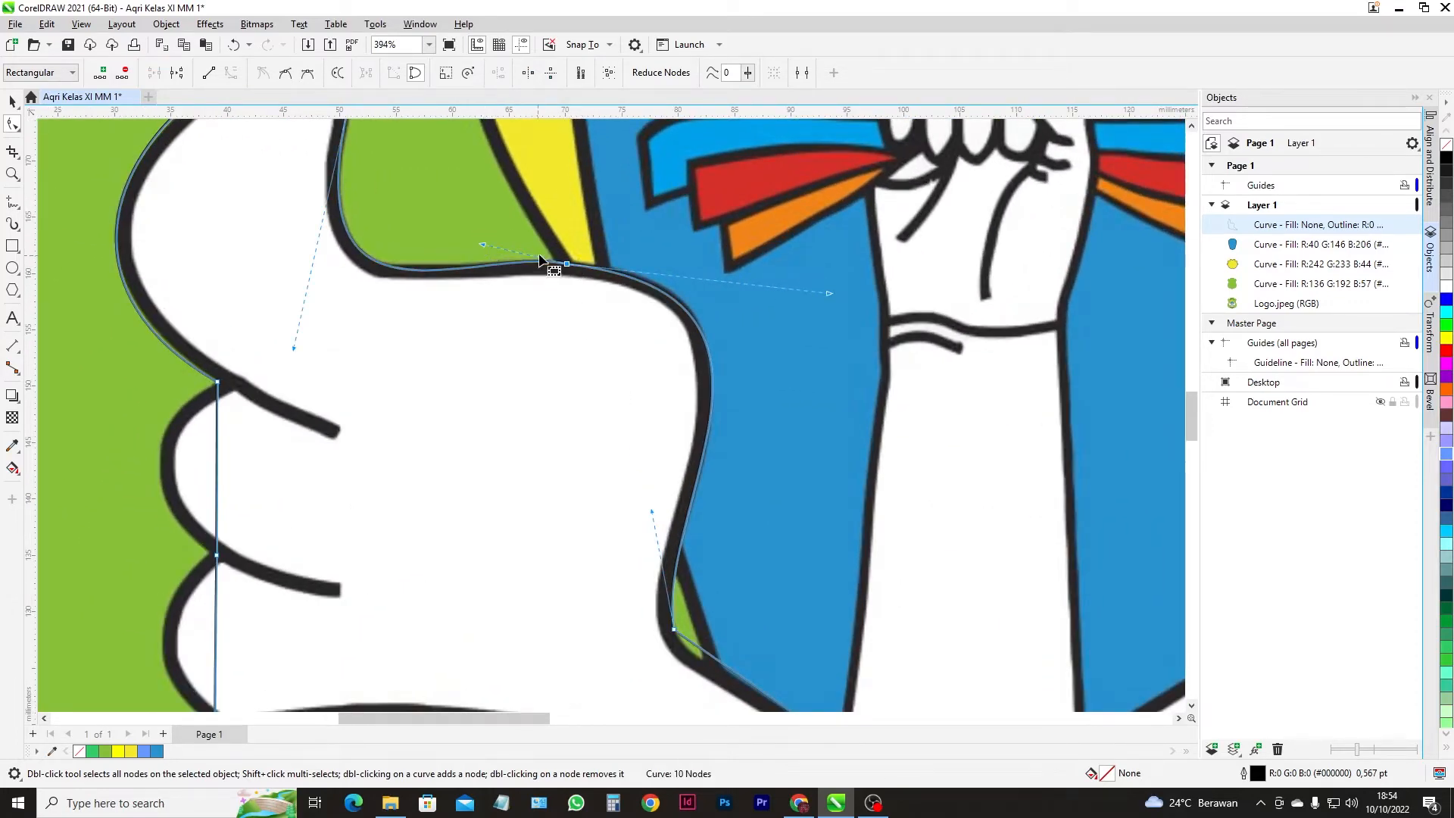
- Try to trace the palm's top and inner edge without the gear-foot node by deleting it and stretching the neighbouring handles; undo this
key("Delete")
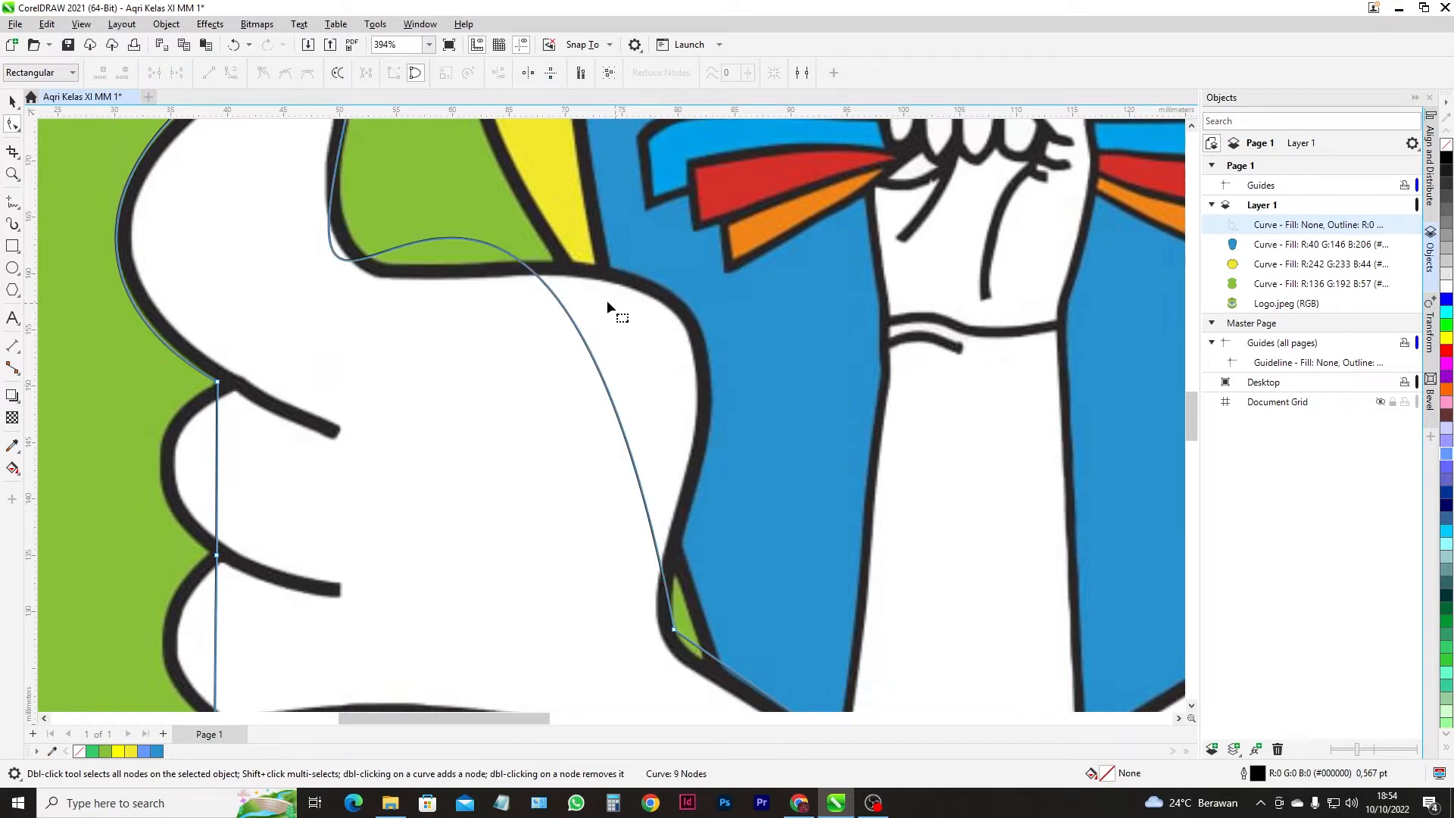
scroll(561, 378, "down", 1)
left_click(634, 545)
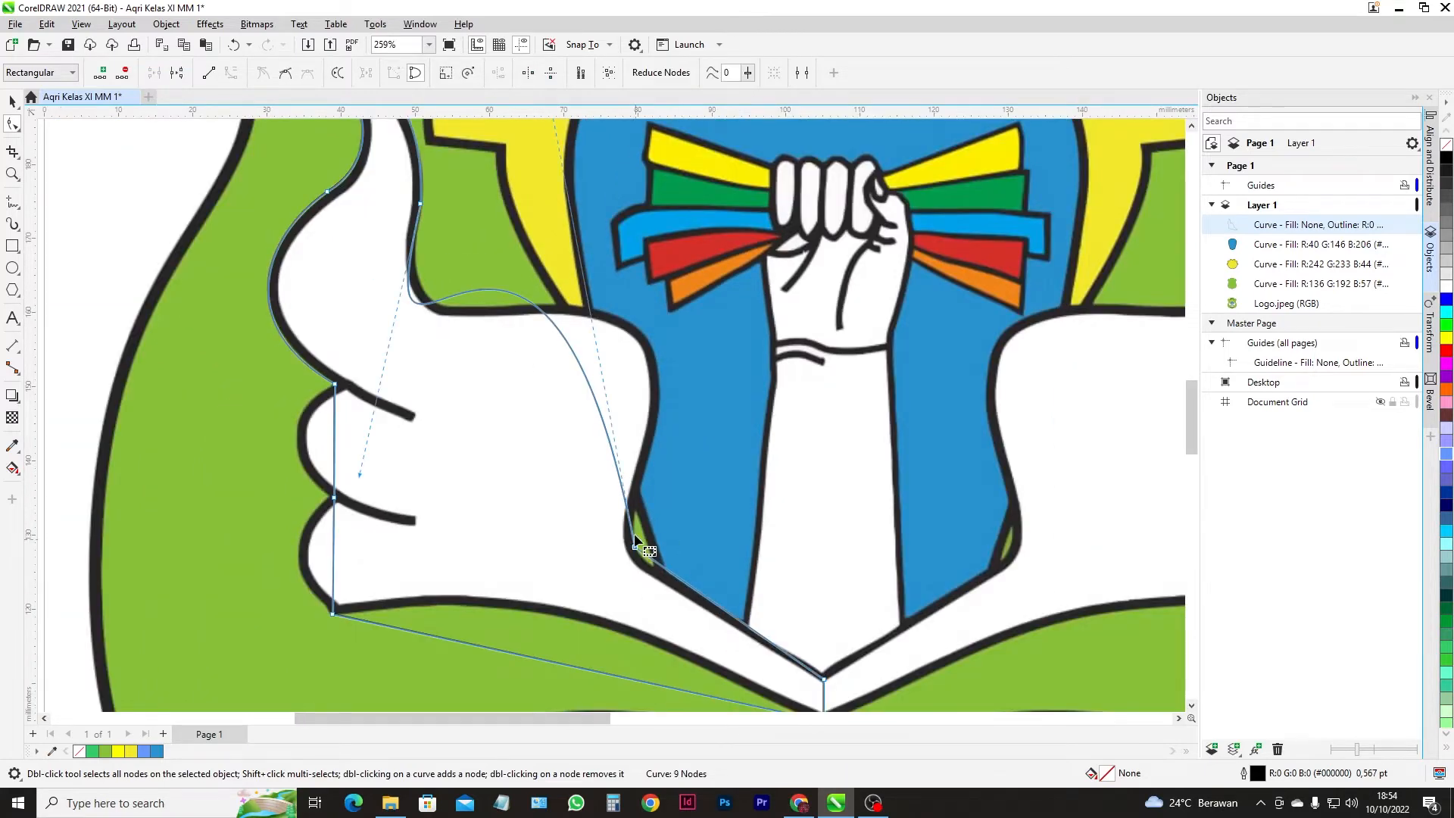
scroll(607, 435, "down", 1)
left_click_drag(563, 186, 707, 216)
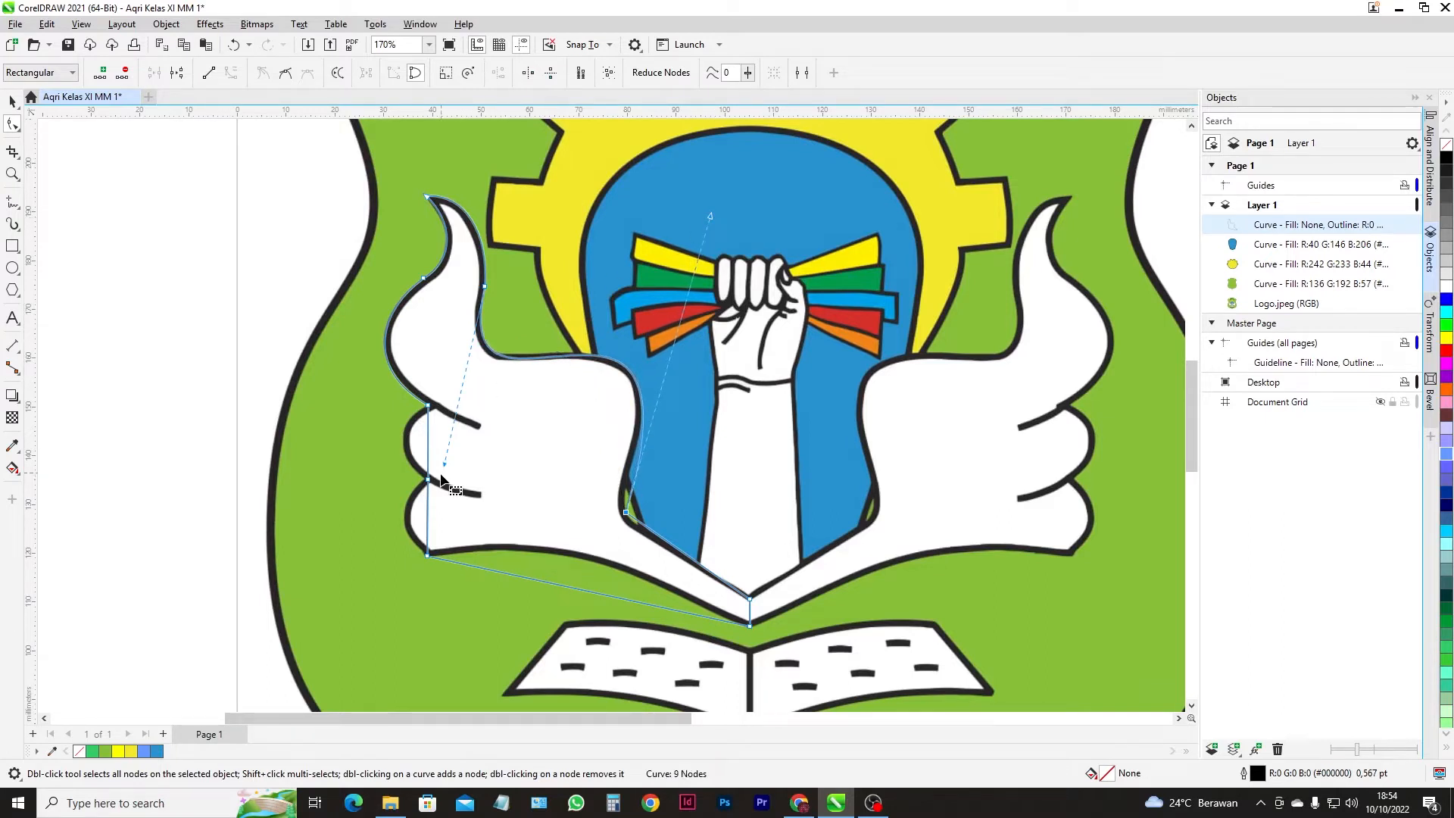
left_click_drag(445, 465, 441, 456)
scroll(643, 519, "up", 3)
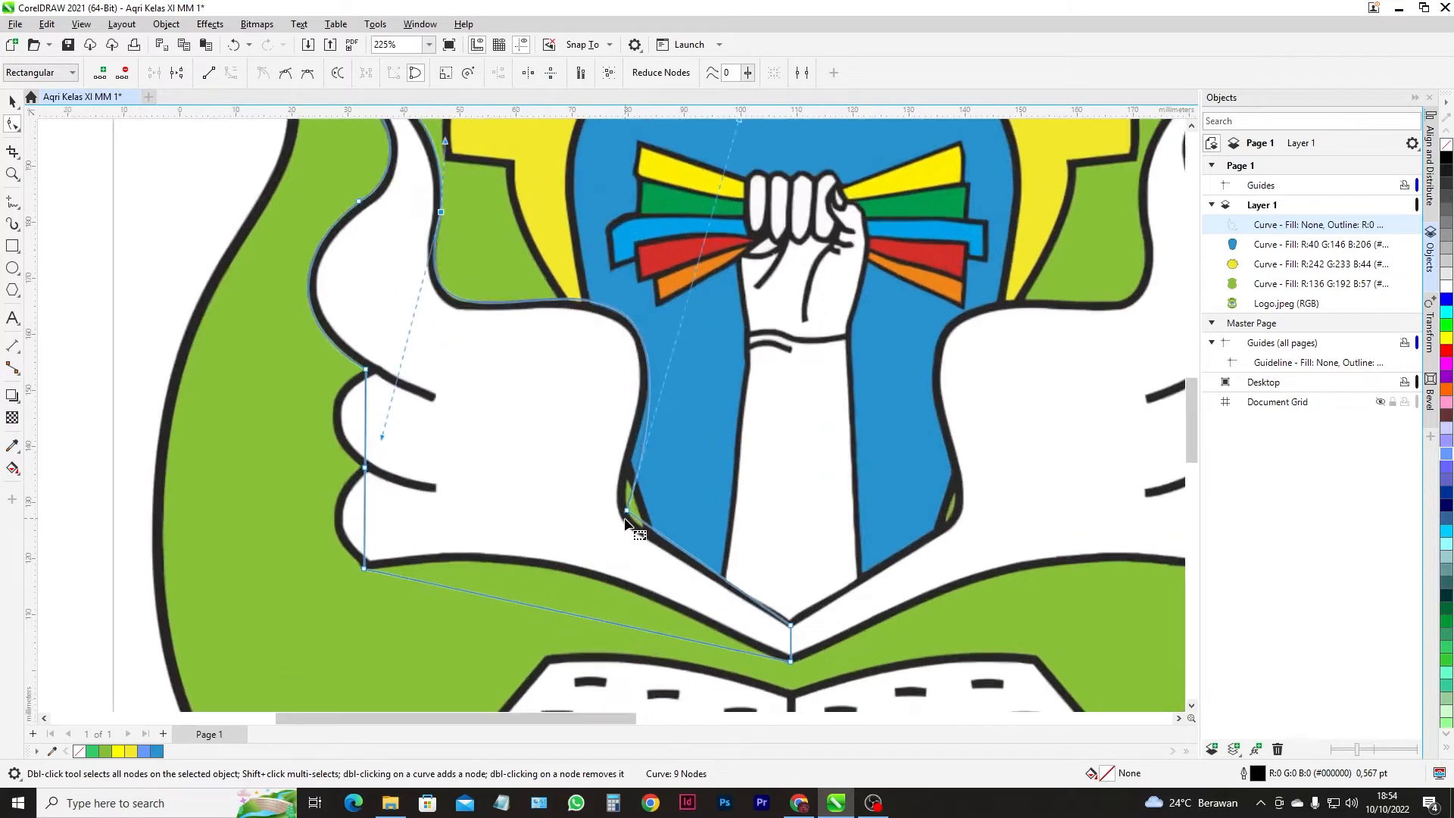
key("ctrl+z")
key("ctrl+z")
key("ctrl+z")
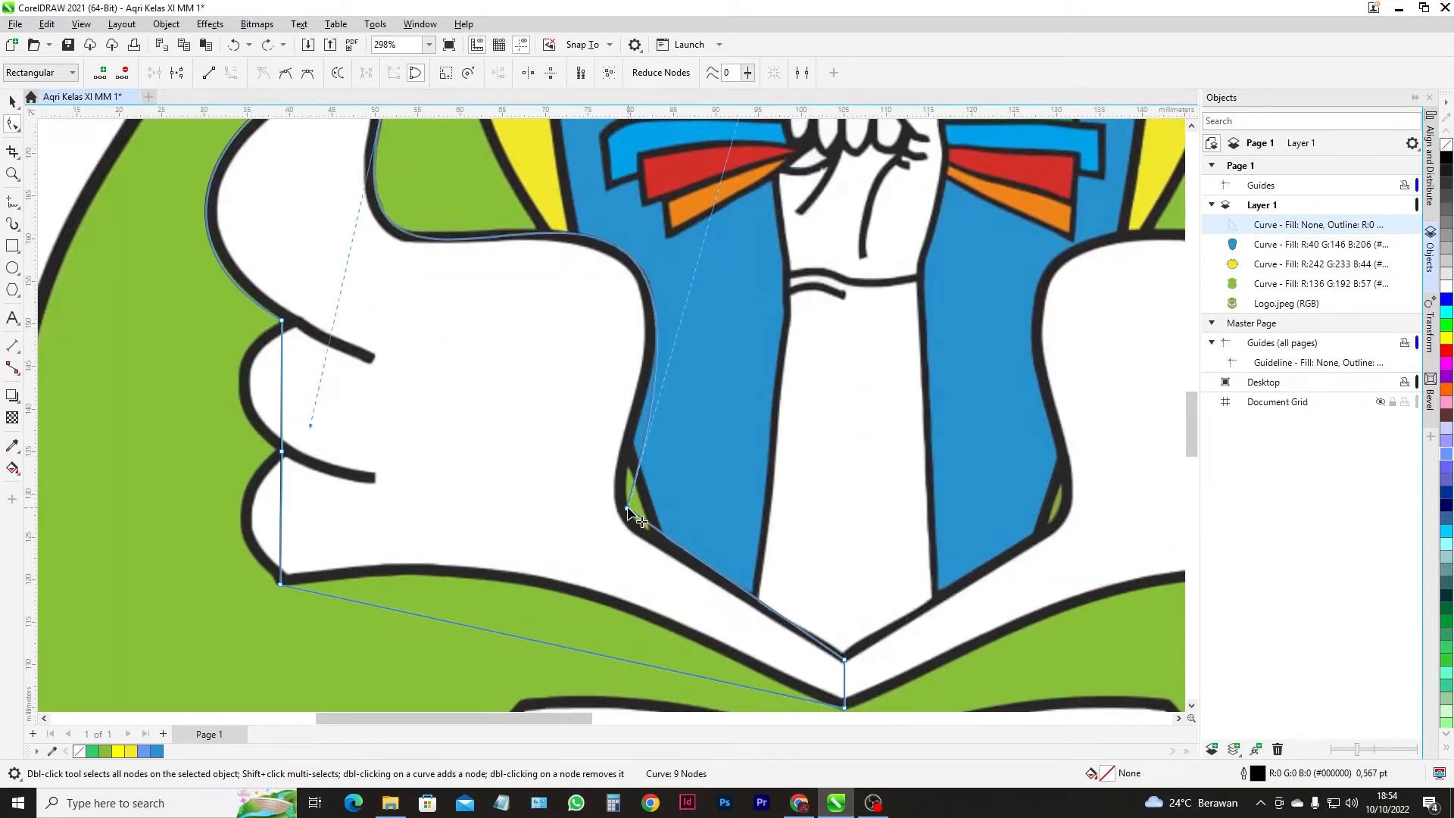
- Make the gear-foot node smooth rather than symmetrical and pull in the thumb-side handle around the green corner
left_click_drag(482, 219, 563, 247)
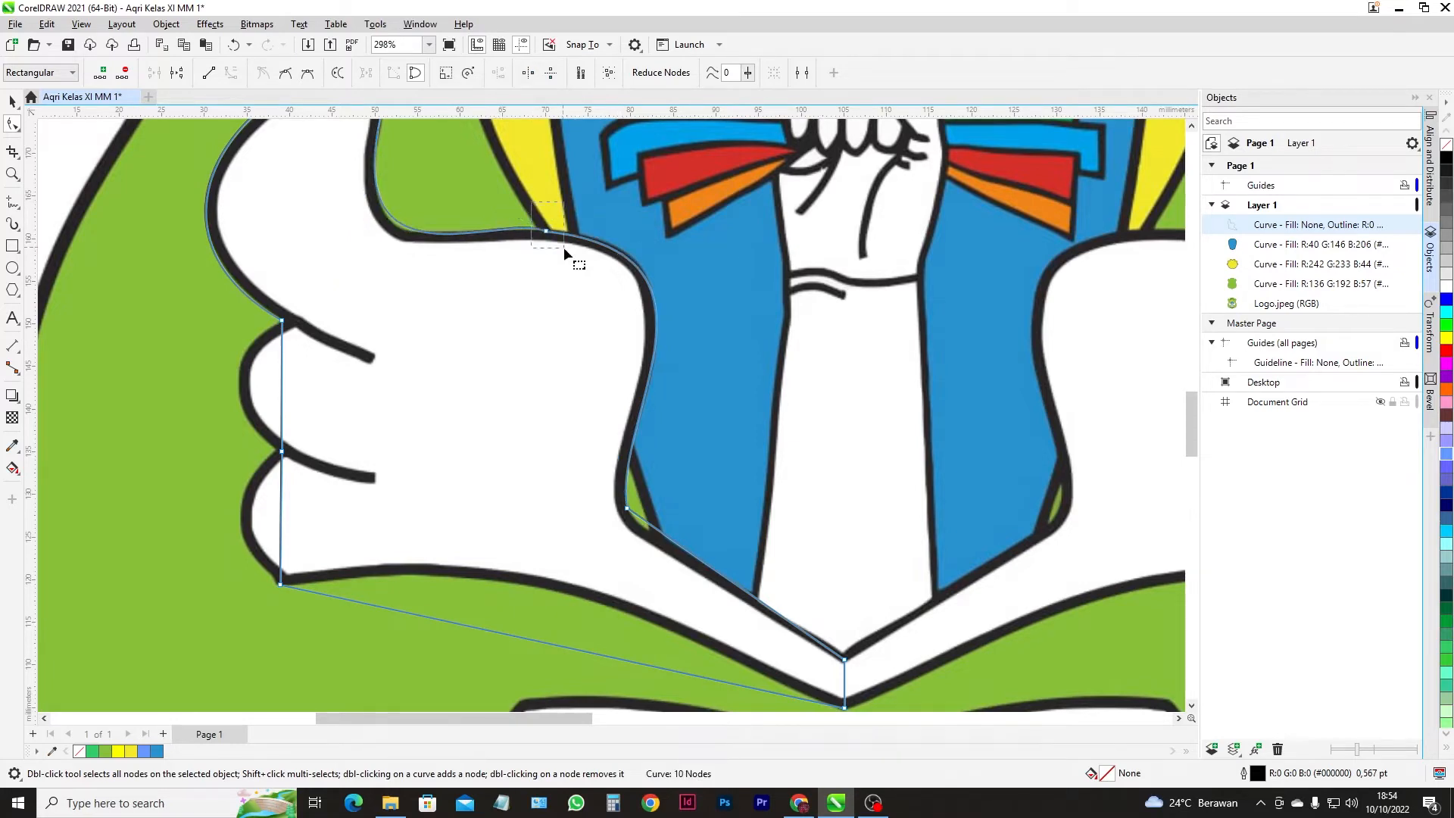
left_click(309, 79)
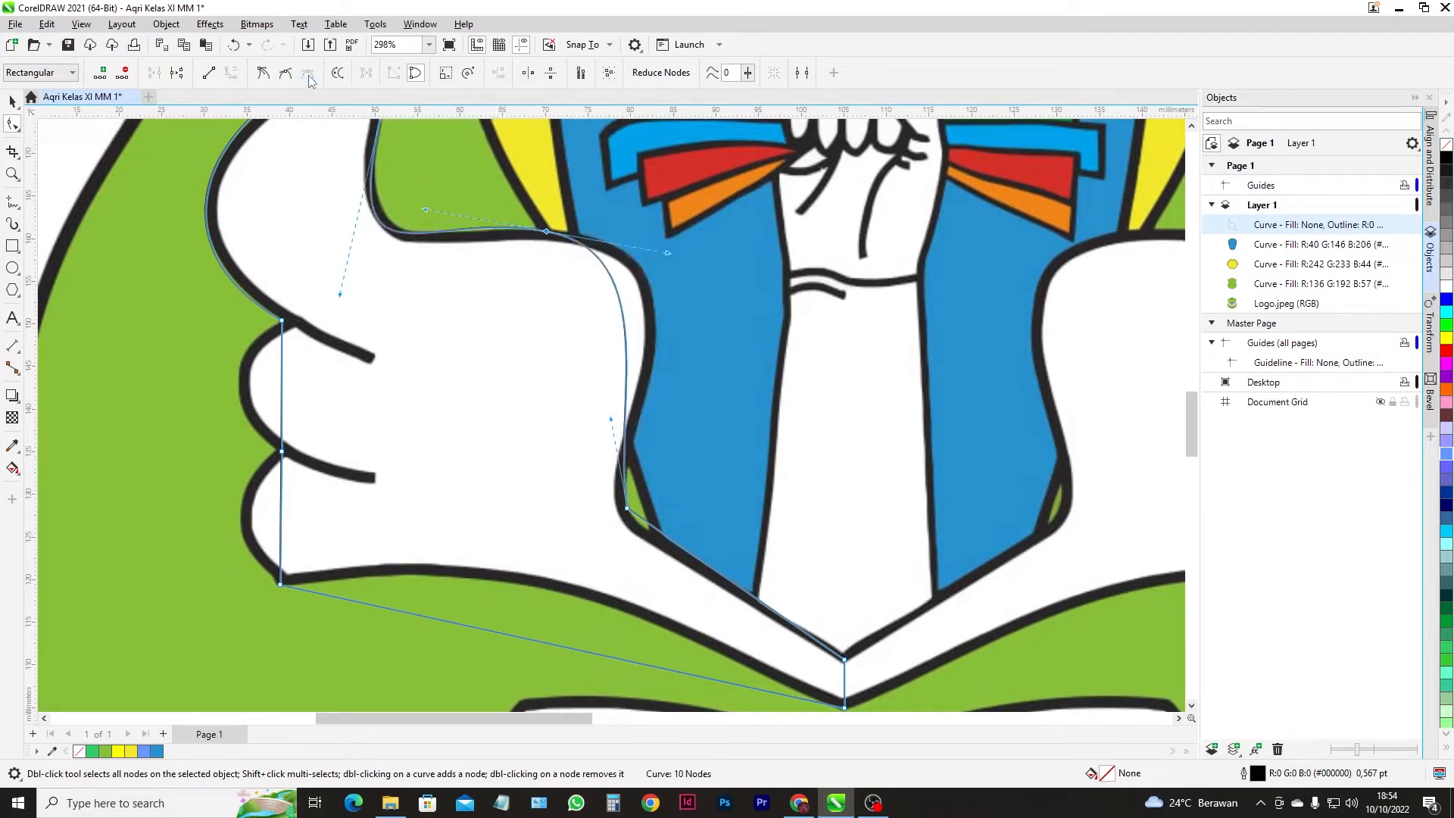
key("ctrl+z")
left_click(285, 78)
left_click_drag(338, 295, 333, 282)
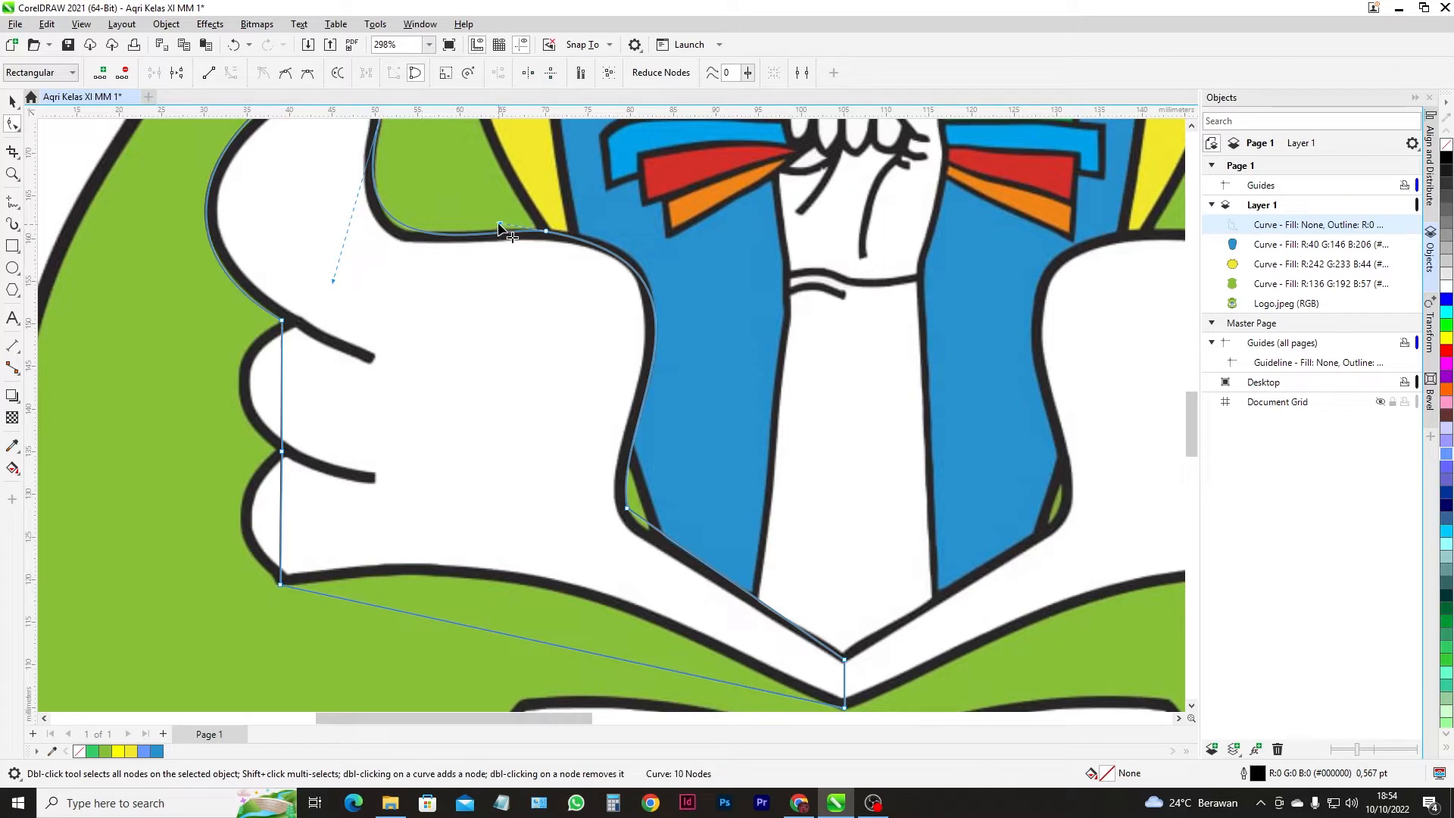
- Adjust both handles of the gear-foot node so the curve follows the black outline on either side
scroll(500, 227, "up", 2)
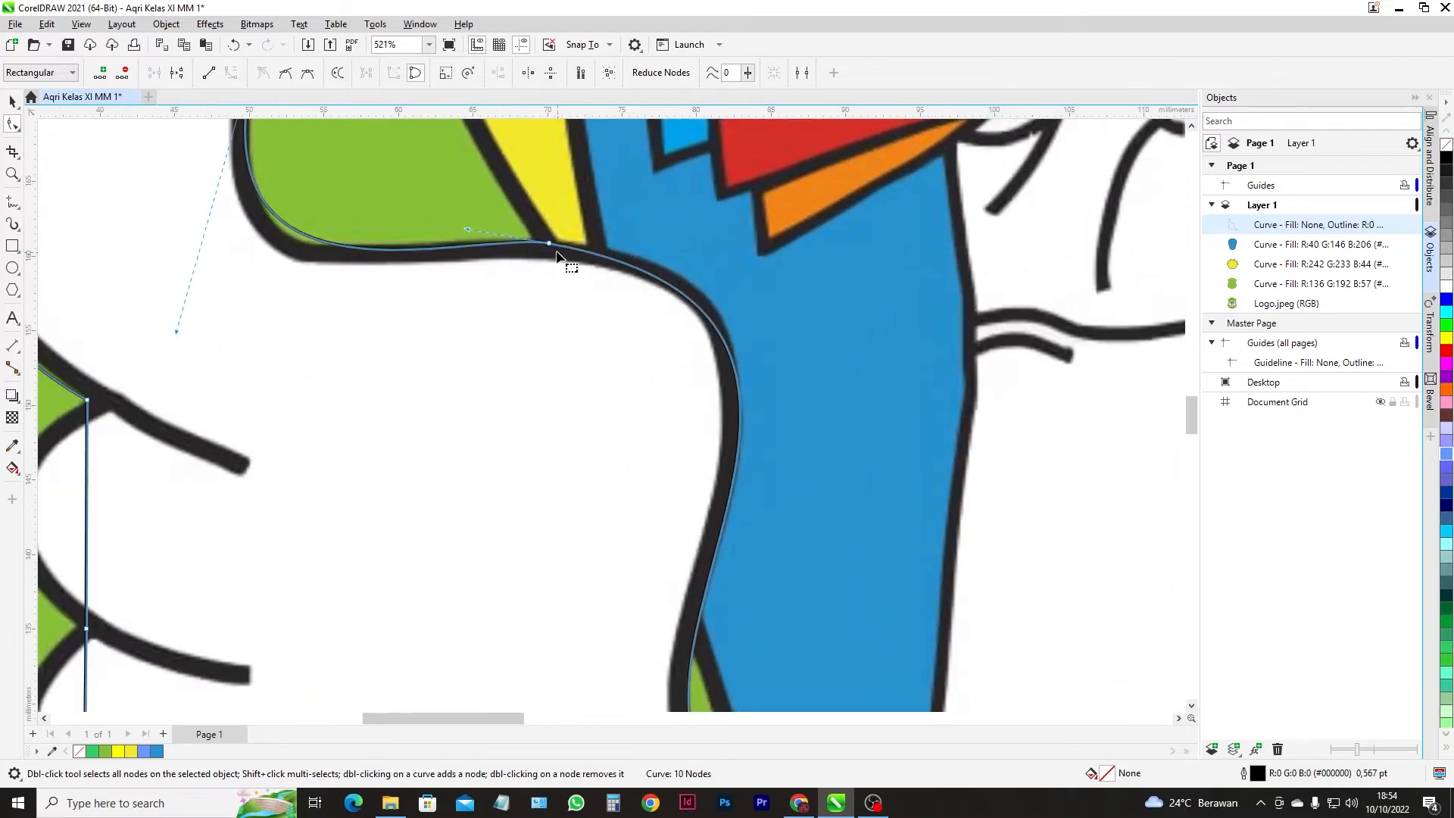
left_click(557, 253)
left_click_drag(892, 304, 893, 264)
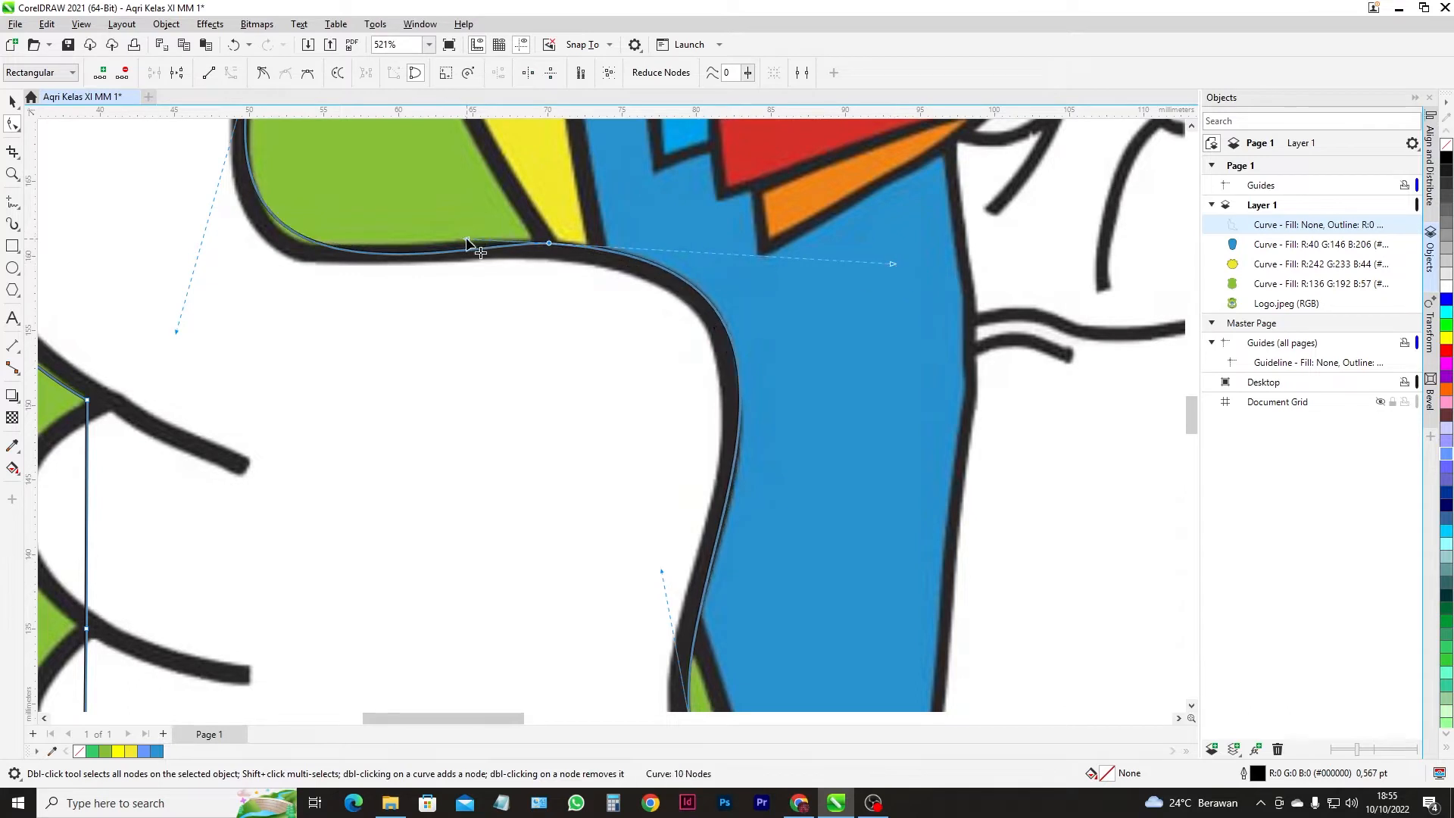
left_click_drag(465, 241, 430, 237)
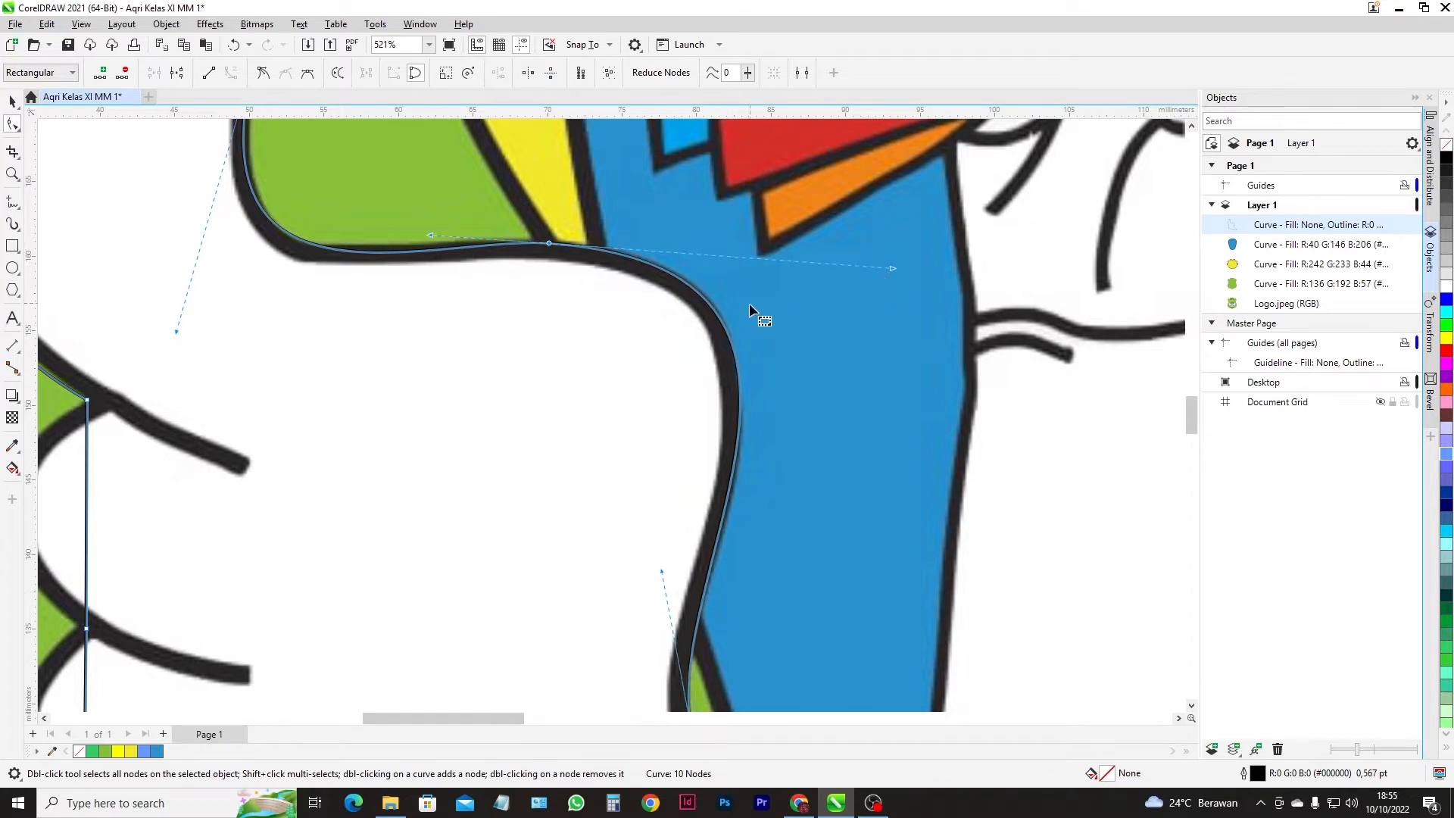
- Bend the segment from the palm's lower inner corner to the wrist tip around the corner, and shift the tip node onto the black outline
scroll(761, 313, "down", 2)
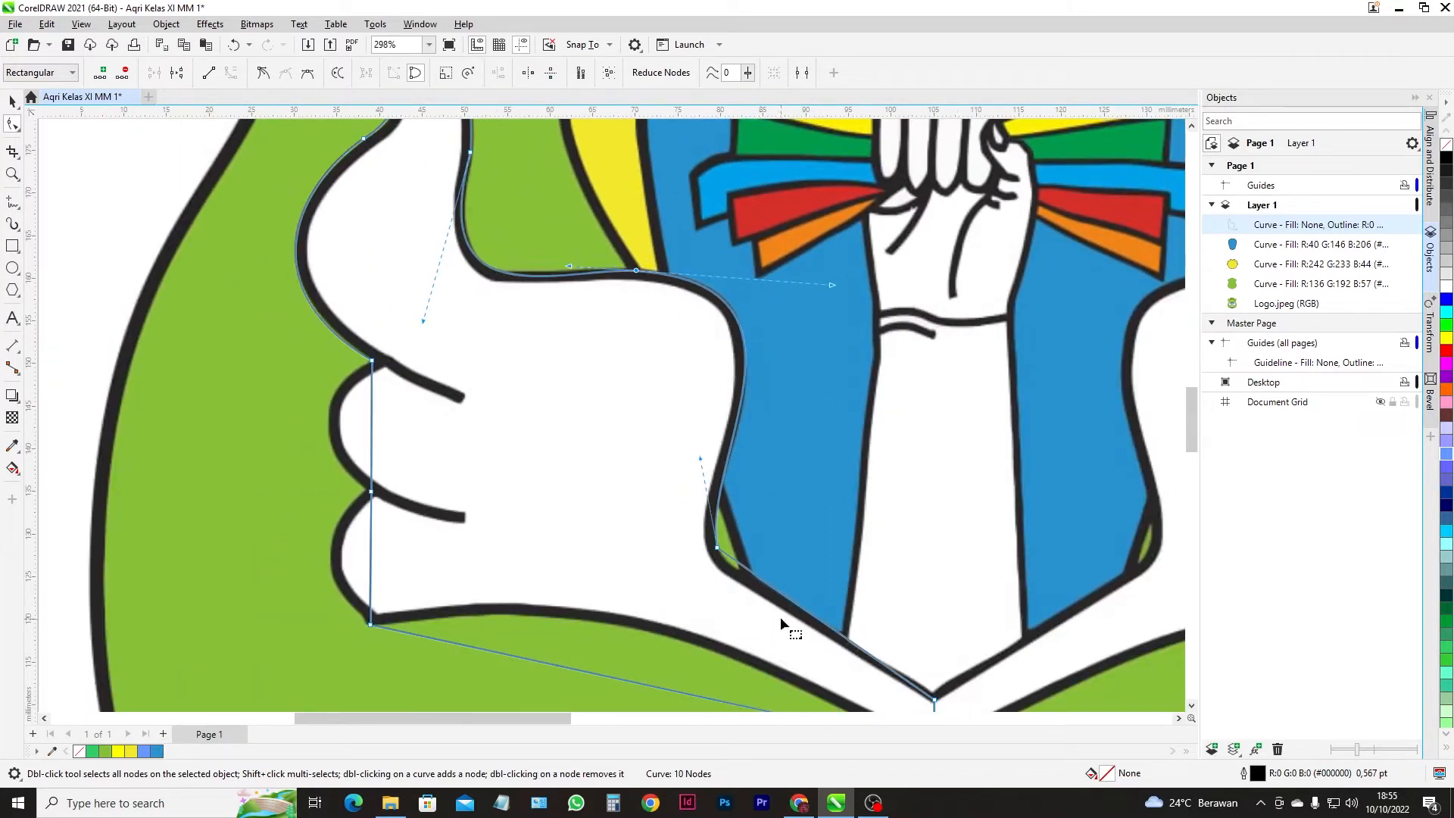
left_click(787, 598)
left_click_drag(794, 603, 761, 591)
scroll(933, 705, "up", 2)
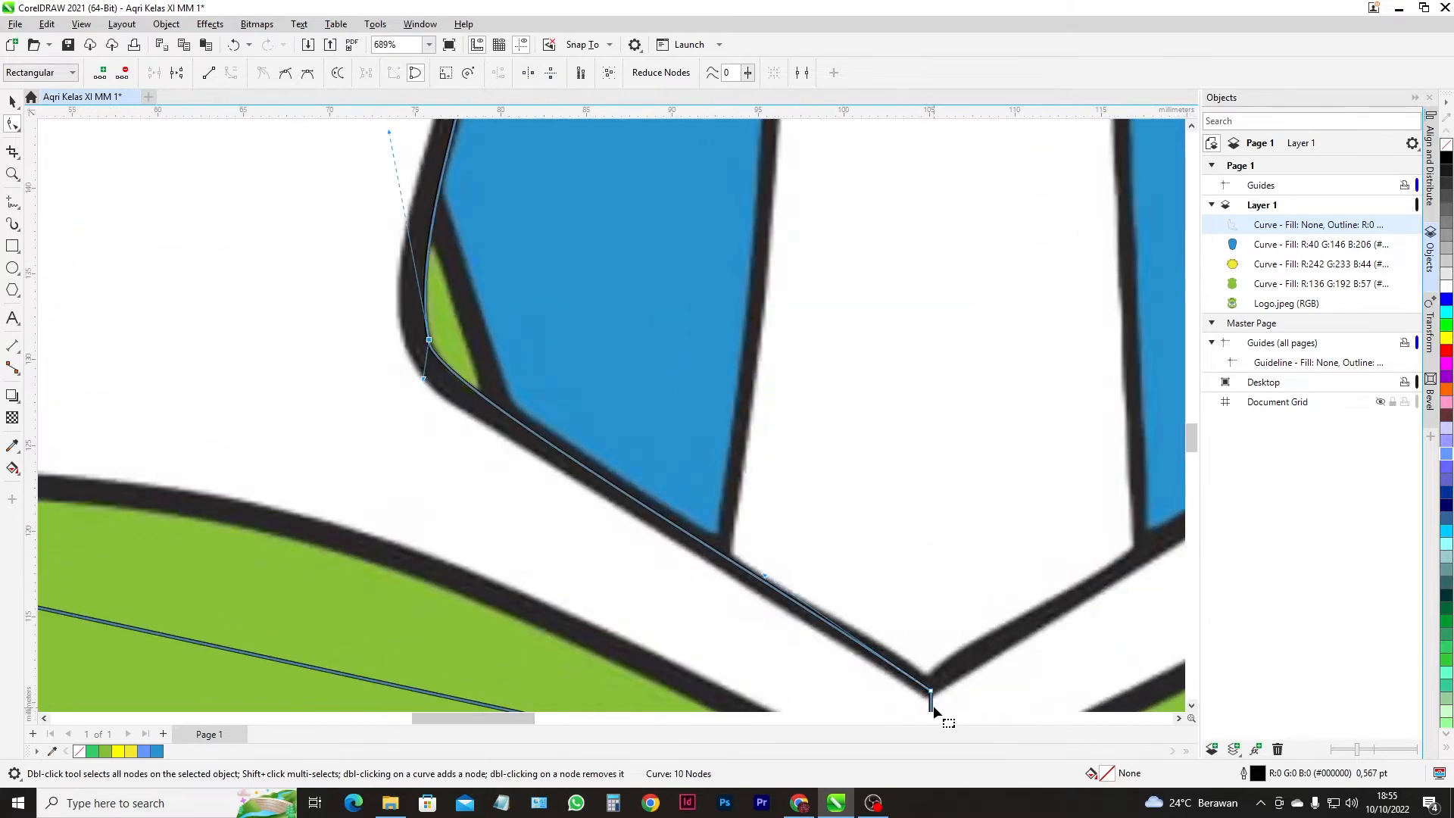
left_click_drag(934, 698, 928, 680)
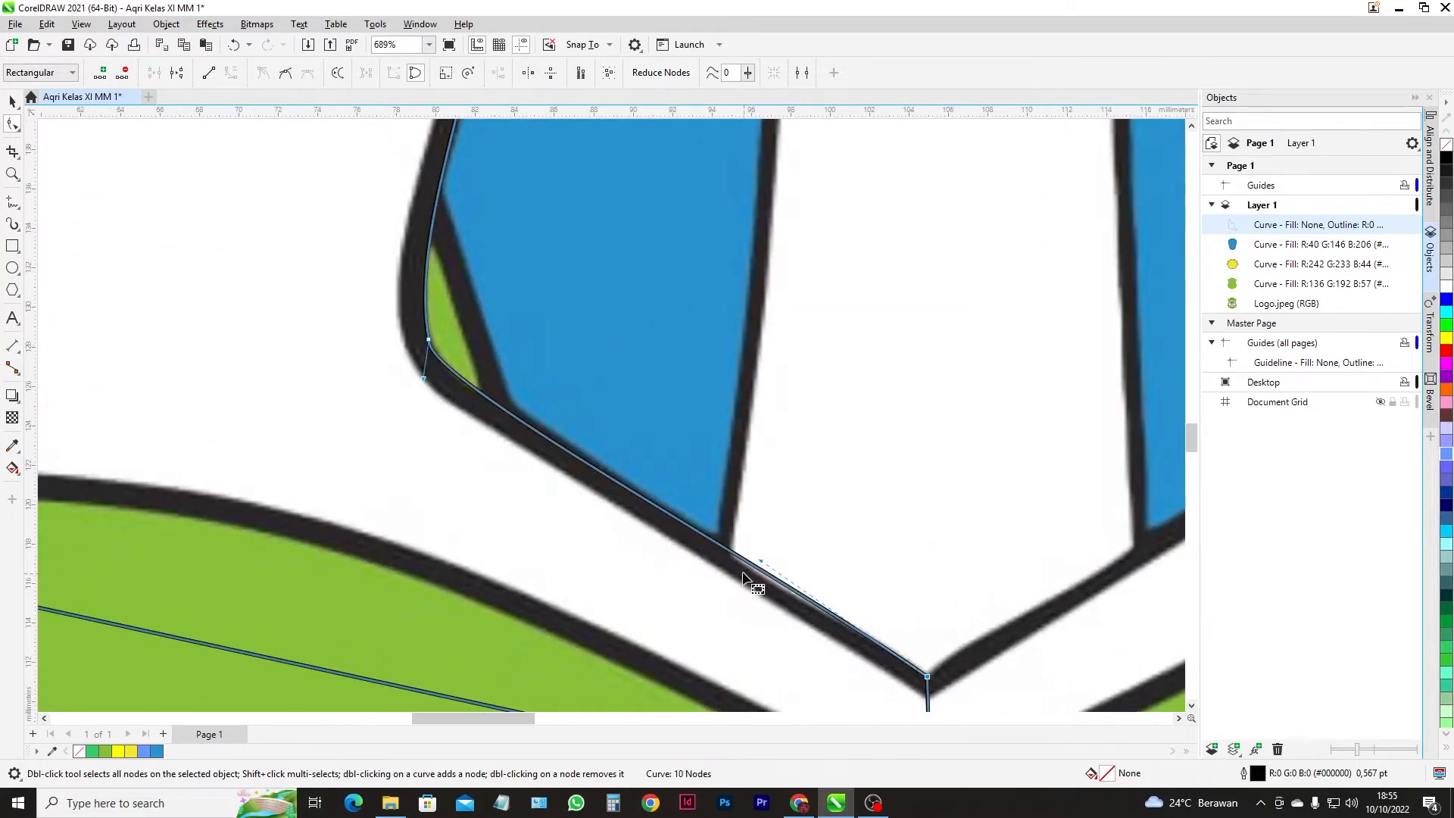
left_click_drag(760, 560, 759, 569)
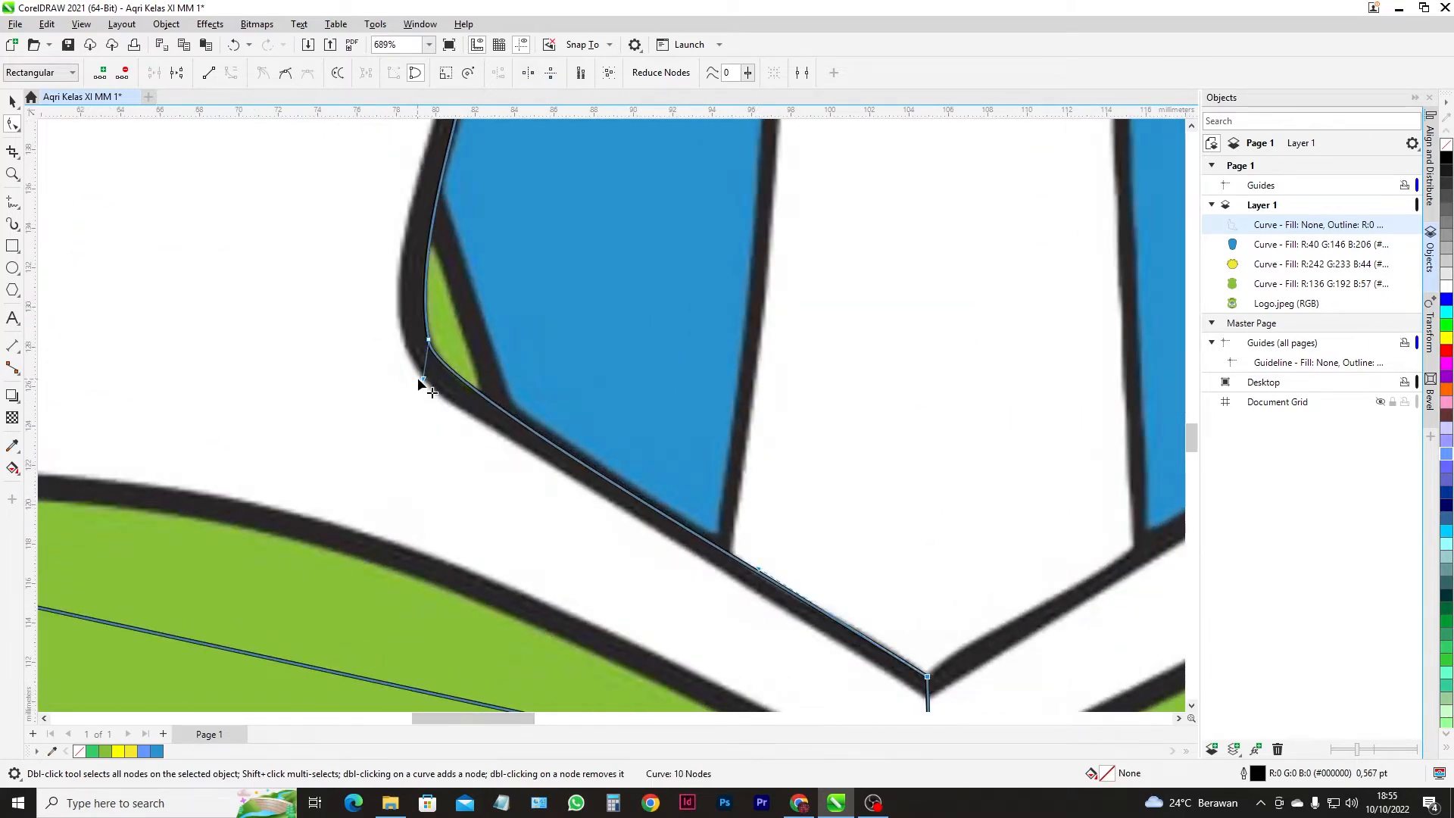
scroll(429, 438, "down", 2)
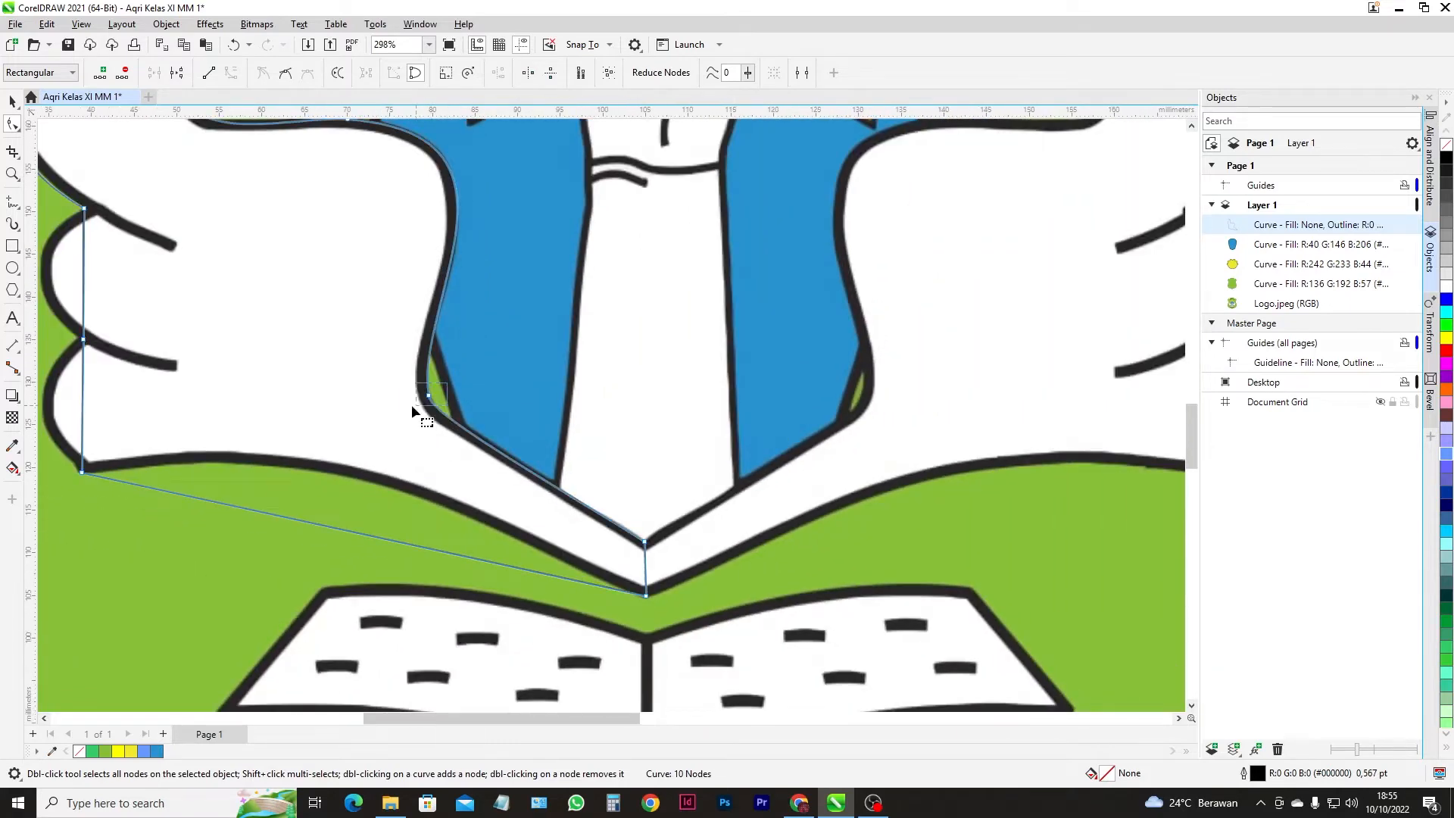
key("s")
left_click(346, 339)
scroll(424, 396, "down", 4)
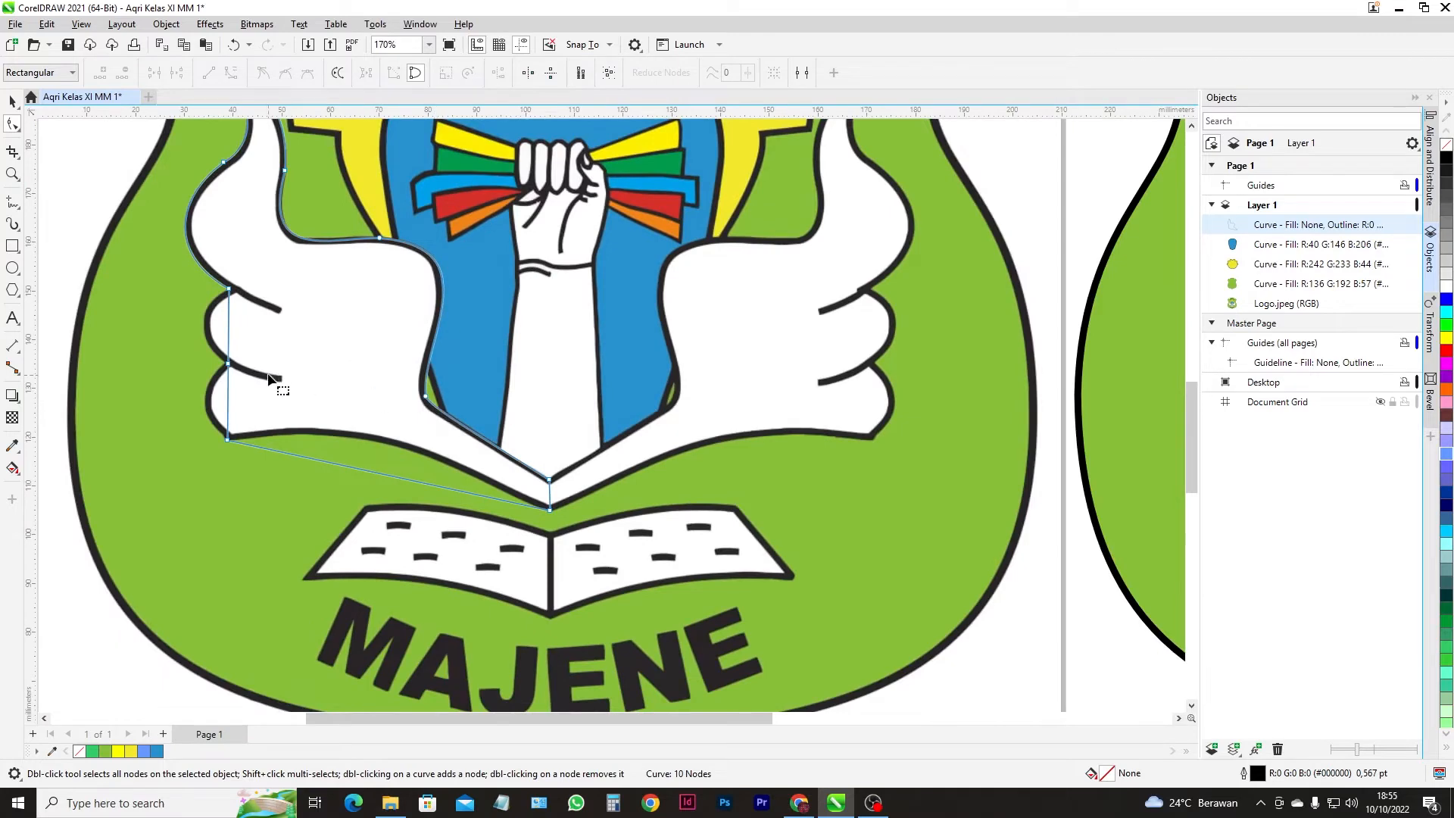
- Curve the straight segment between the two finger notches outward around the upper folded finger
scroll(163, 312, "up", 3)
left_click(264, 329)
left_click(266, 275)
left_click_drag(266, 318, 198, 314)
left_click_drag(266, 357, 241, 381)
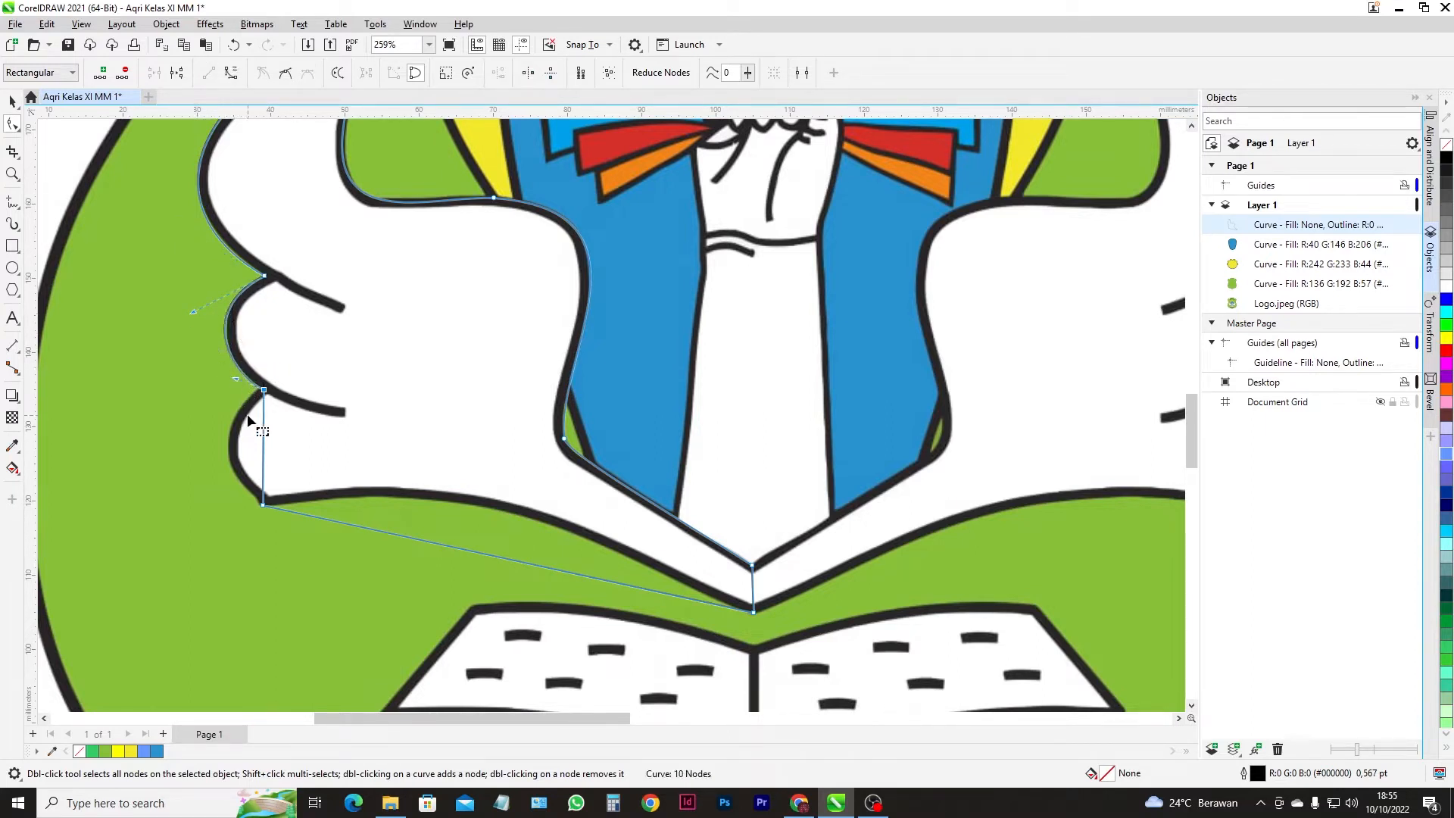
- Convert the segment below the second finger notch to a curve and bow it around the lowest finger
left_click(262, 441)
left_click(230, 75)
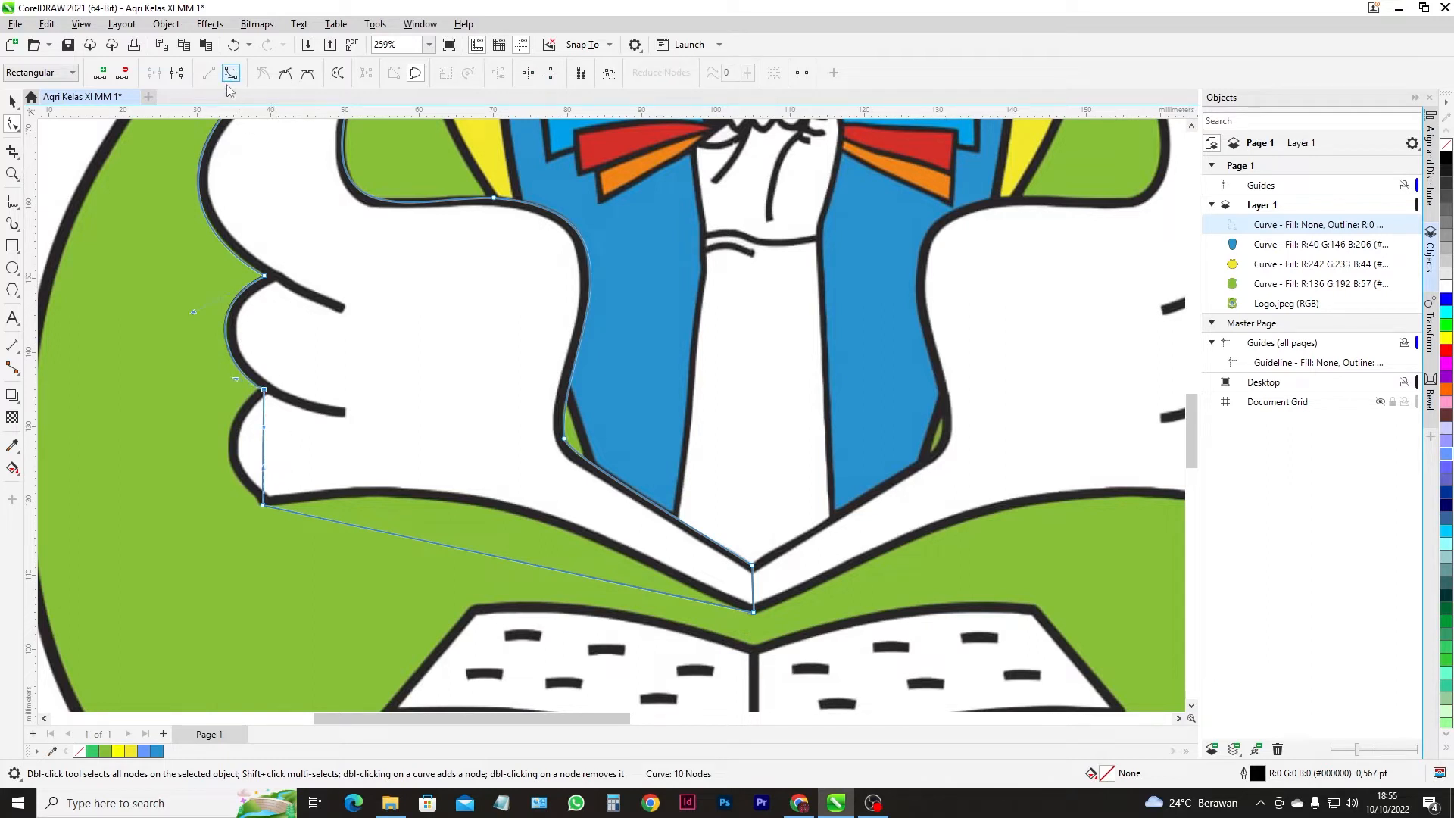
left_click_drag(261, 429, 207, 418)
left_click_drag(263, 468, 229, 502)
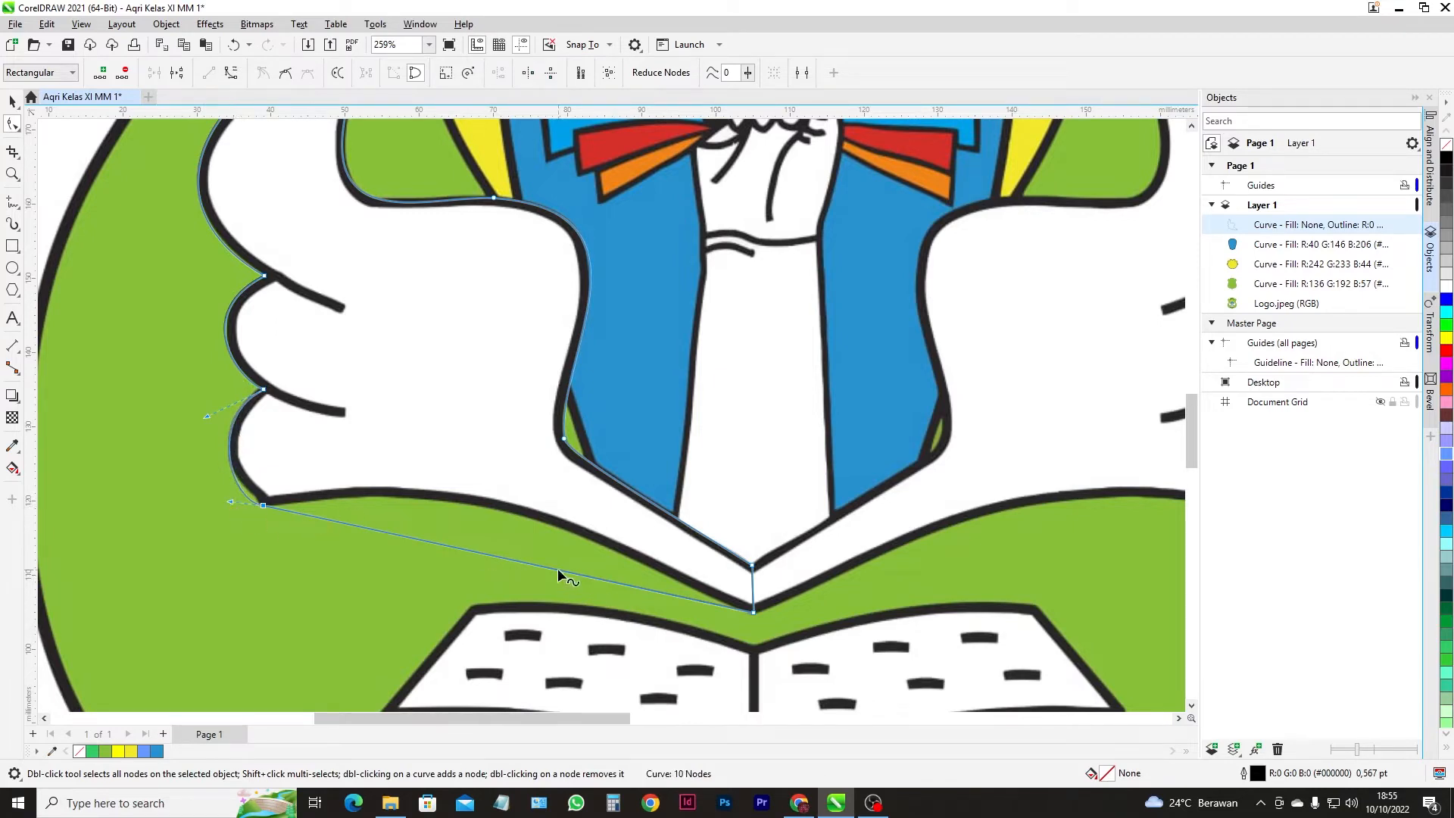
- Convert the hand's straight bottom segment to a curve and bend it up to the black lower edge
left_click(492, 557)
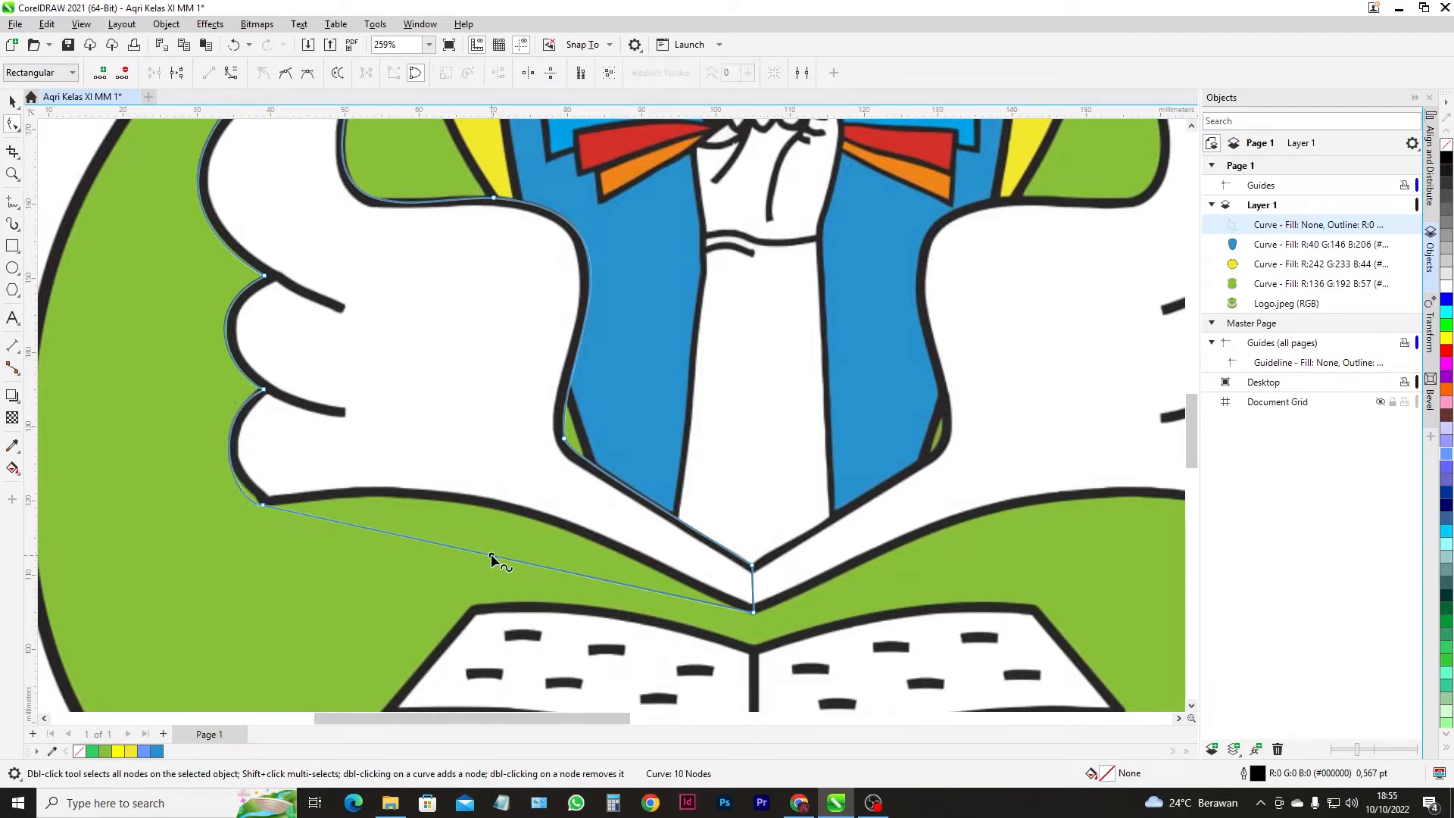
left_click(231, 73)
left_click_drag(479, 552, 478, 508)
- Refine the two handles of the lowest finger's curve so it hugs the finger's rounded outline
left_click(264, 504)
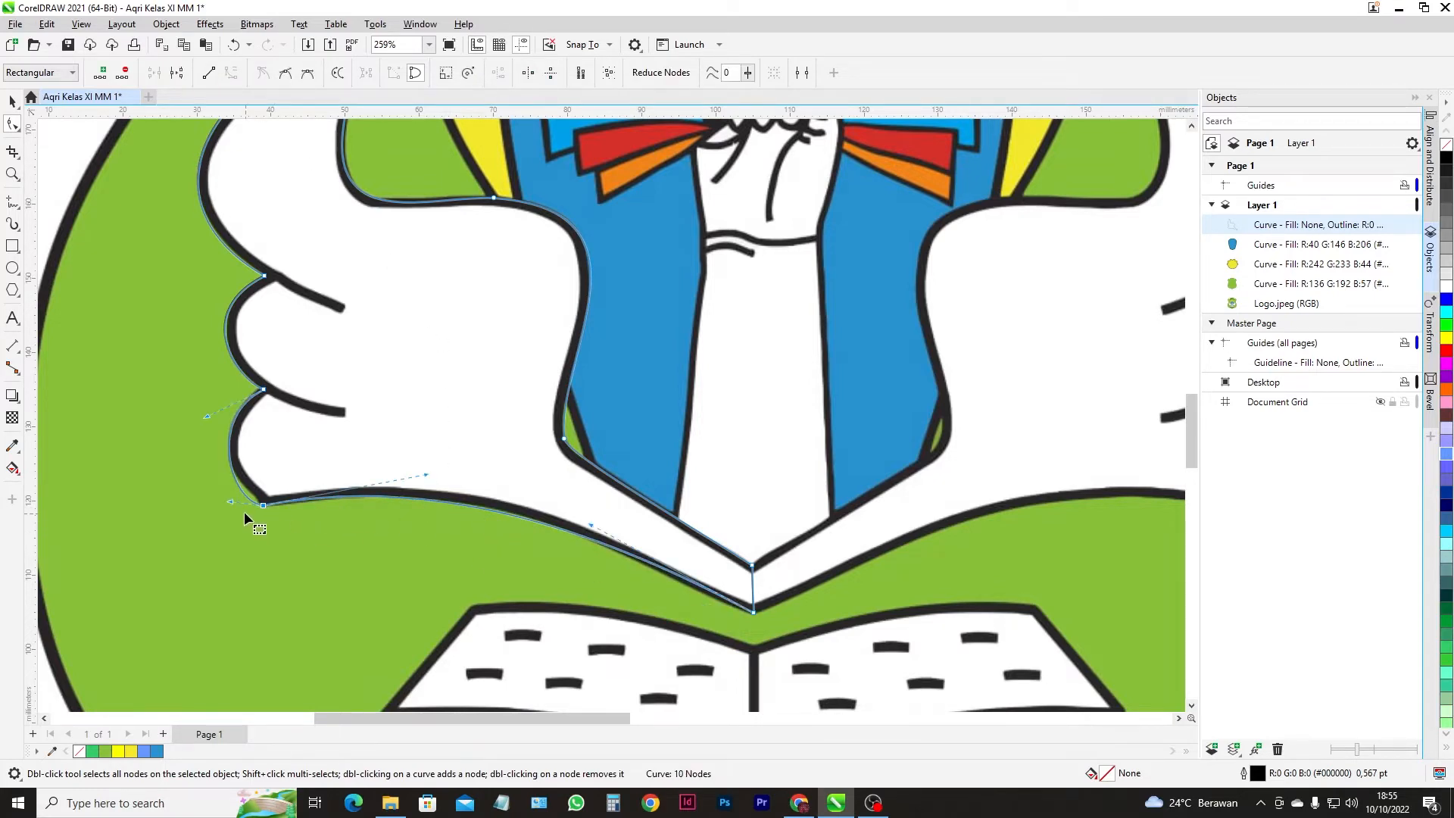
scroll(244, 512, "up", 3)
left_click_drag(215, 492, 177, 401)
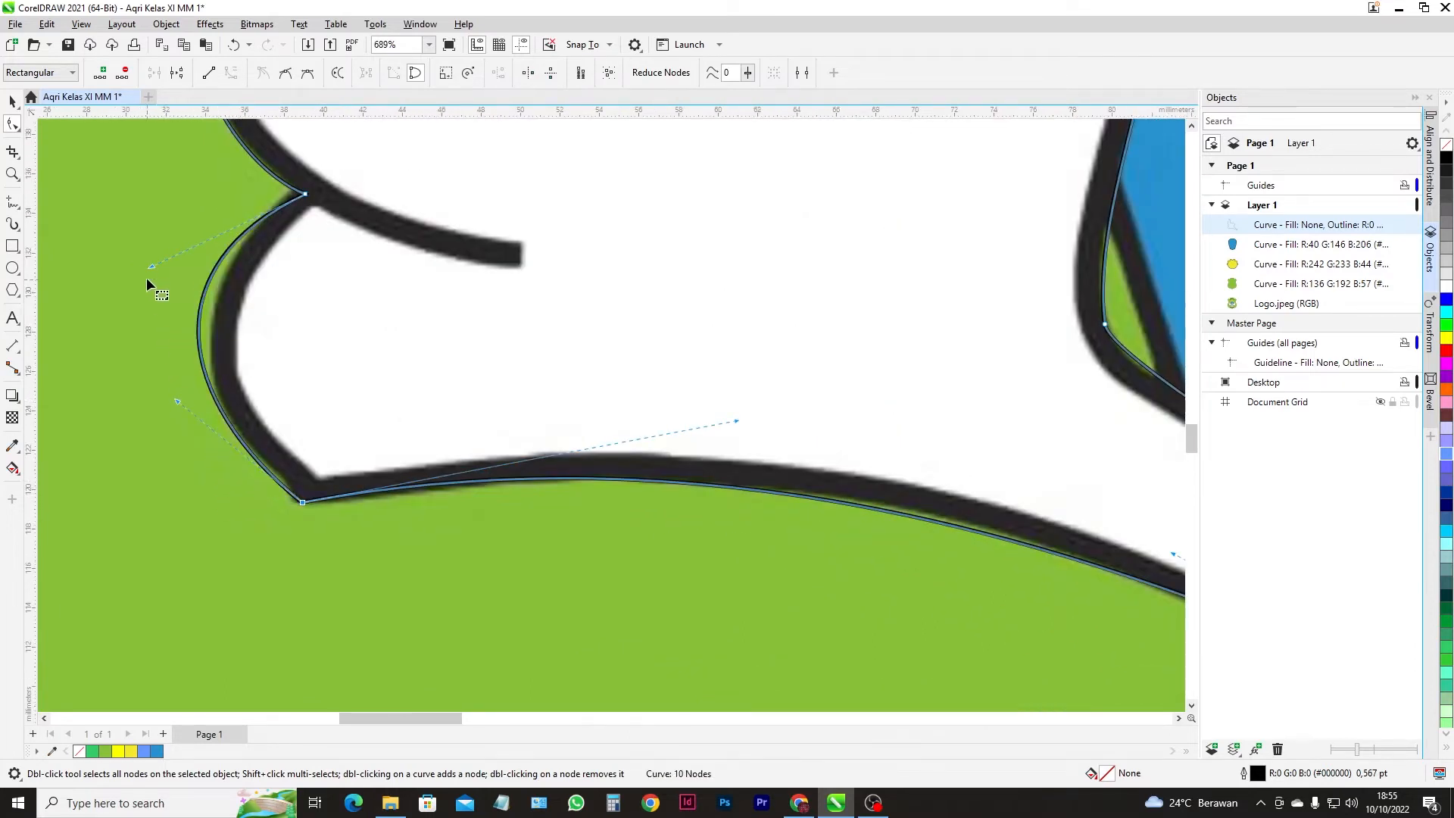
left_click_drag(151, 271, 181, 259)
scroll(1064, 624, "down", 4)
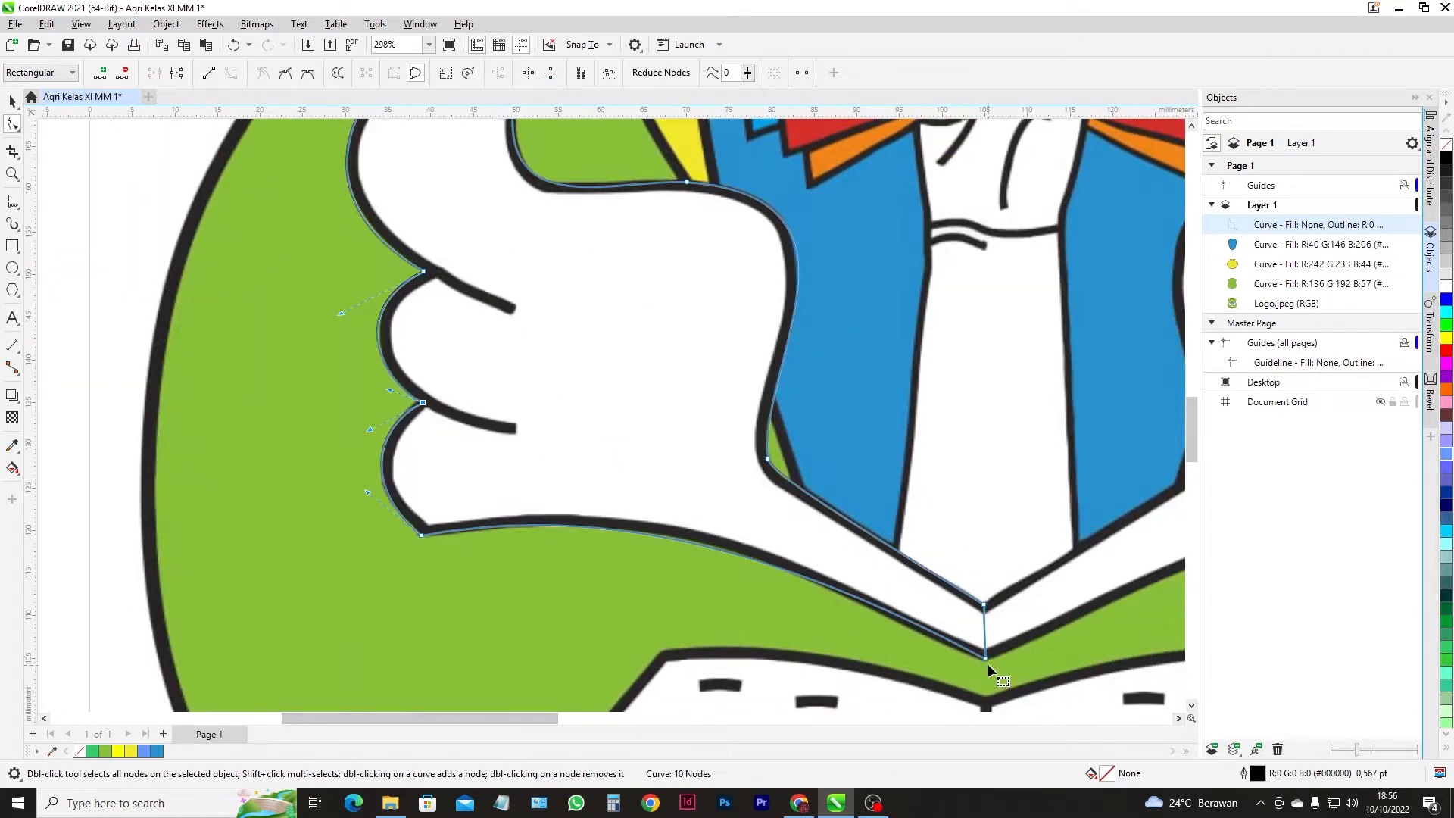
- Add a node on the hand's bottom edge, place it on the black outline and adjust the handle near the lowest finger
left_click(986, 660)
left_click_drag(798, 558, 692, 538)
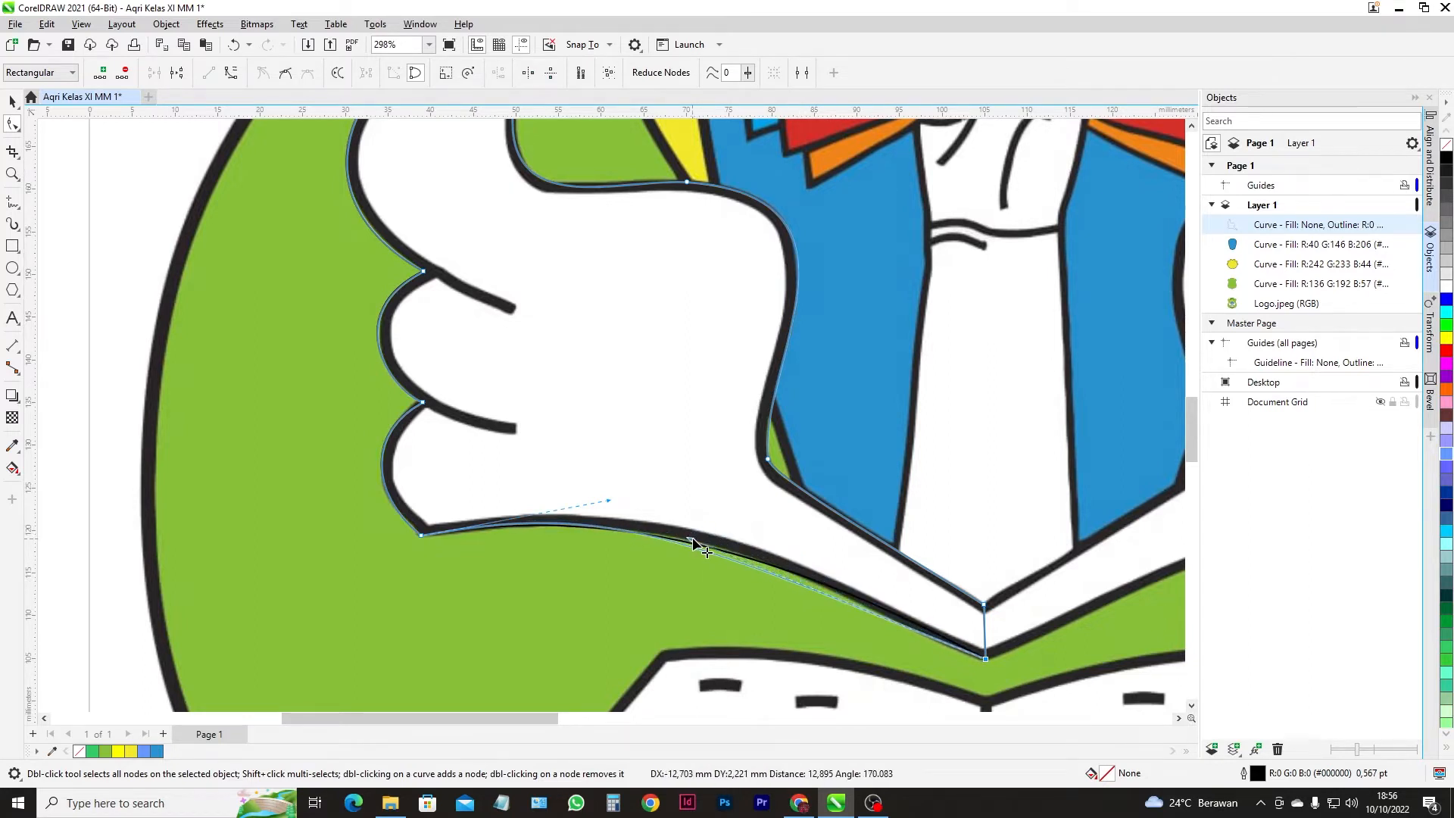
double_click(745, 566)
left_click_drag(745, 566, 760, 561)
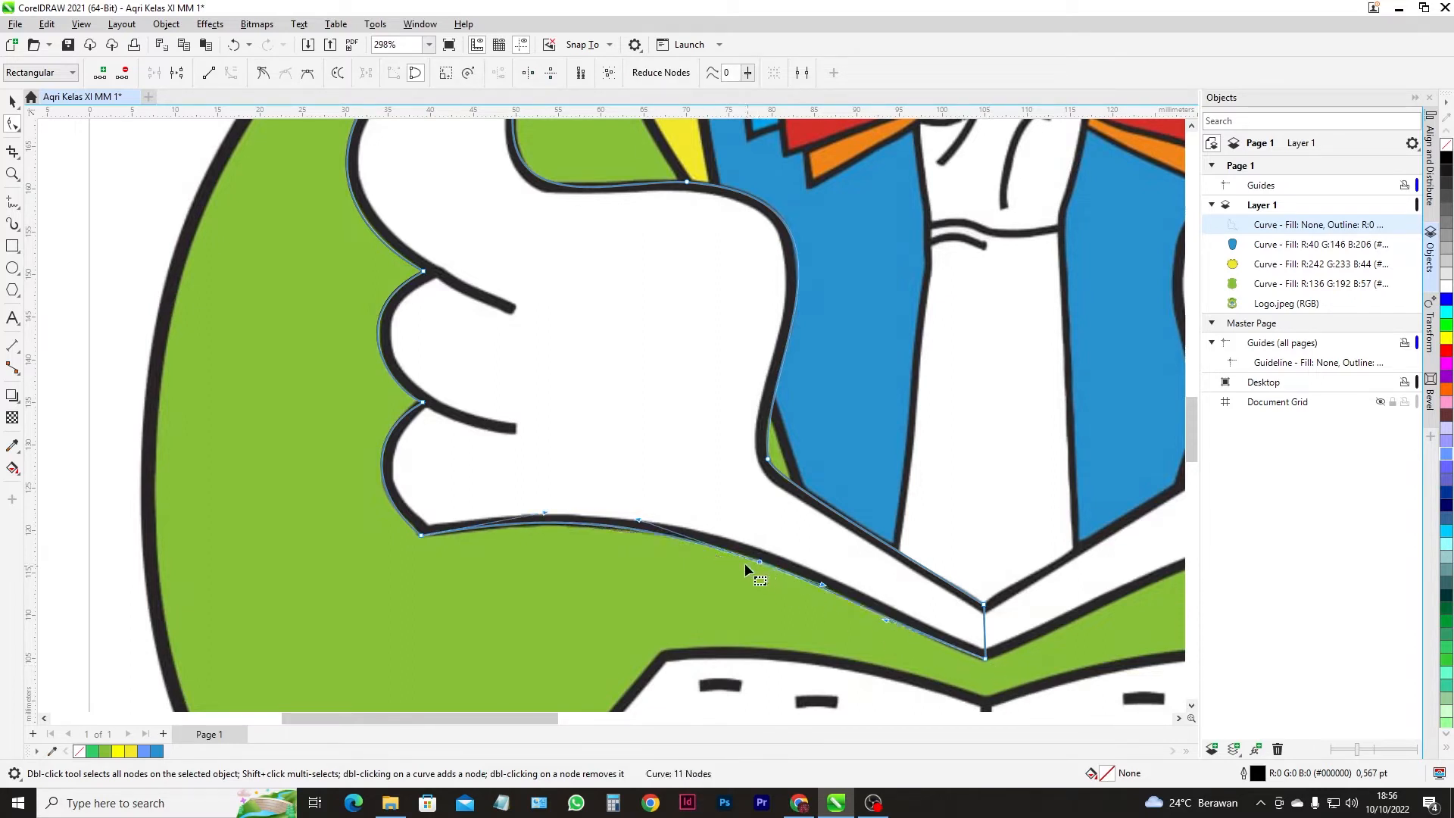
left_click_drag(545, 512, 546, 523)
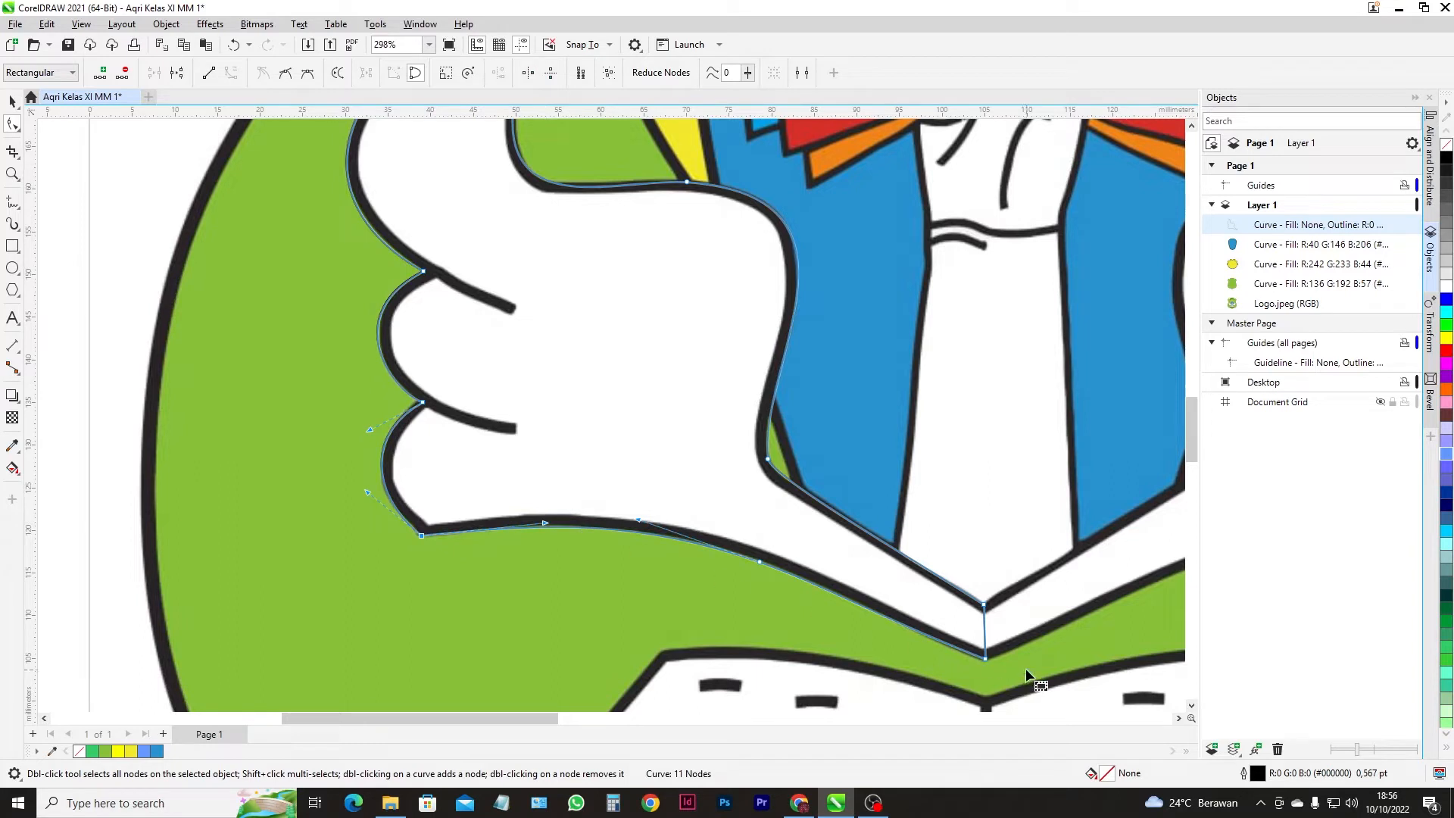
- Adjust the handles between the added bottom-edge node and the wrist tip to fit the black outline, and finish node editing
left_click(988, 659)
left_click_drag(892, 624, 998, 675)
left_click_drag(822, 583, 875, 621)
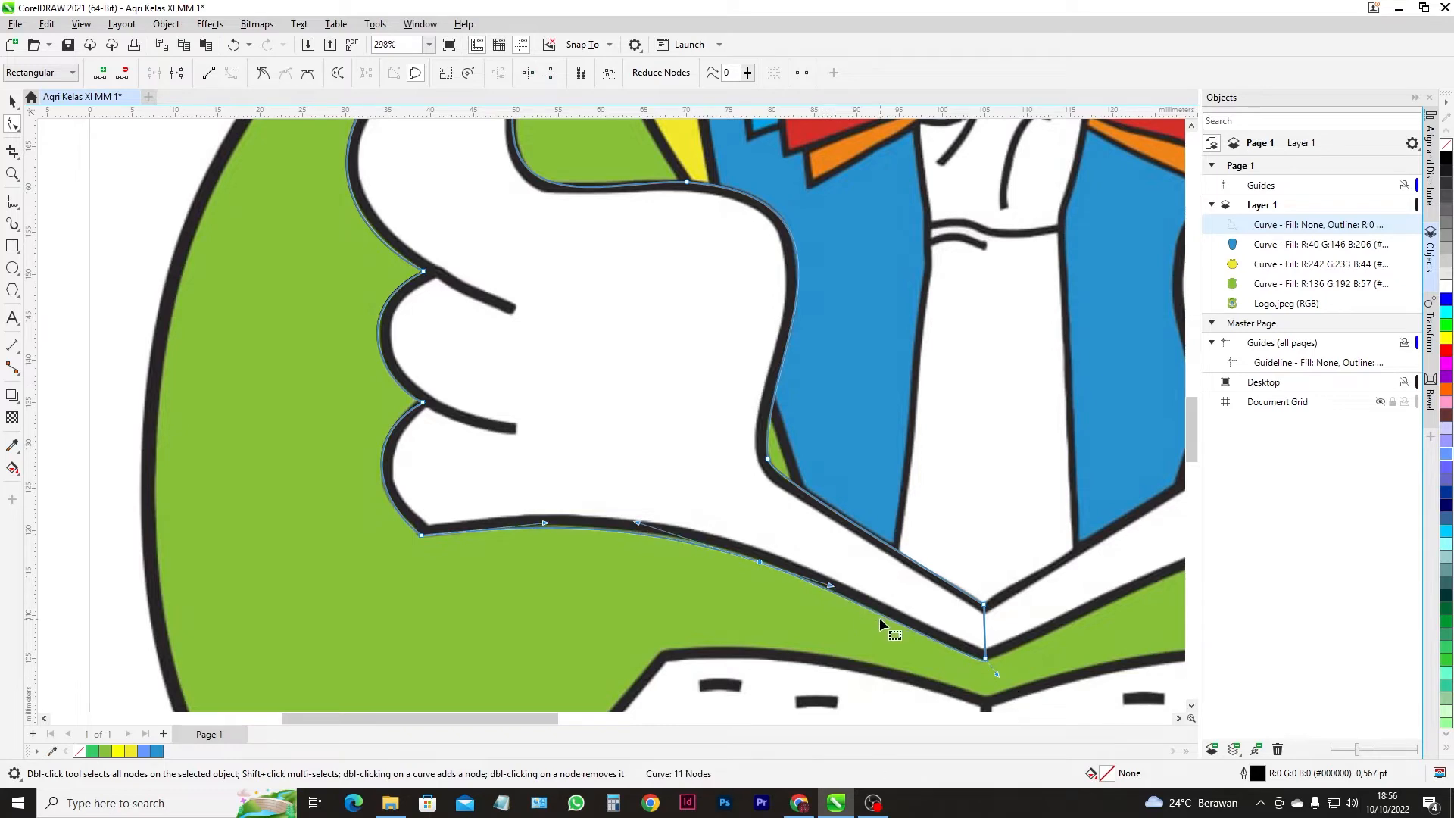
scroll(876, 622, "down", 2)
key("space")
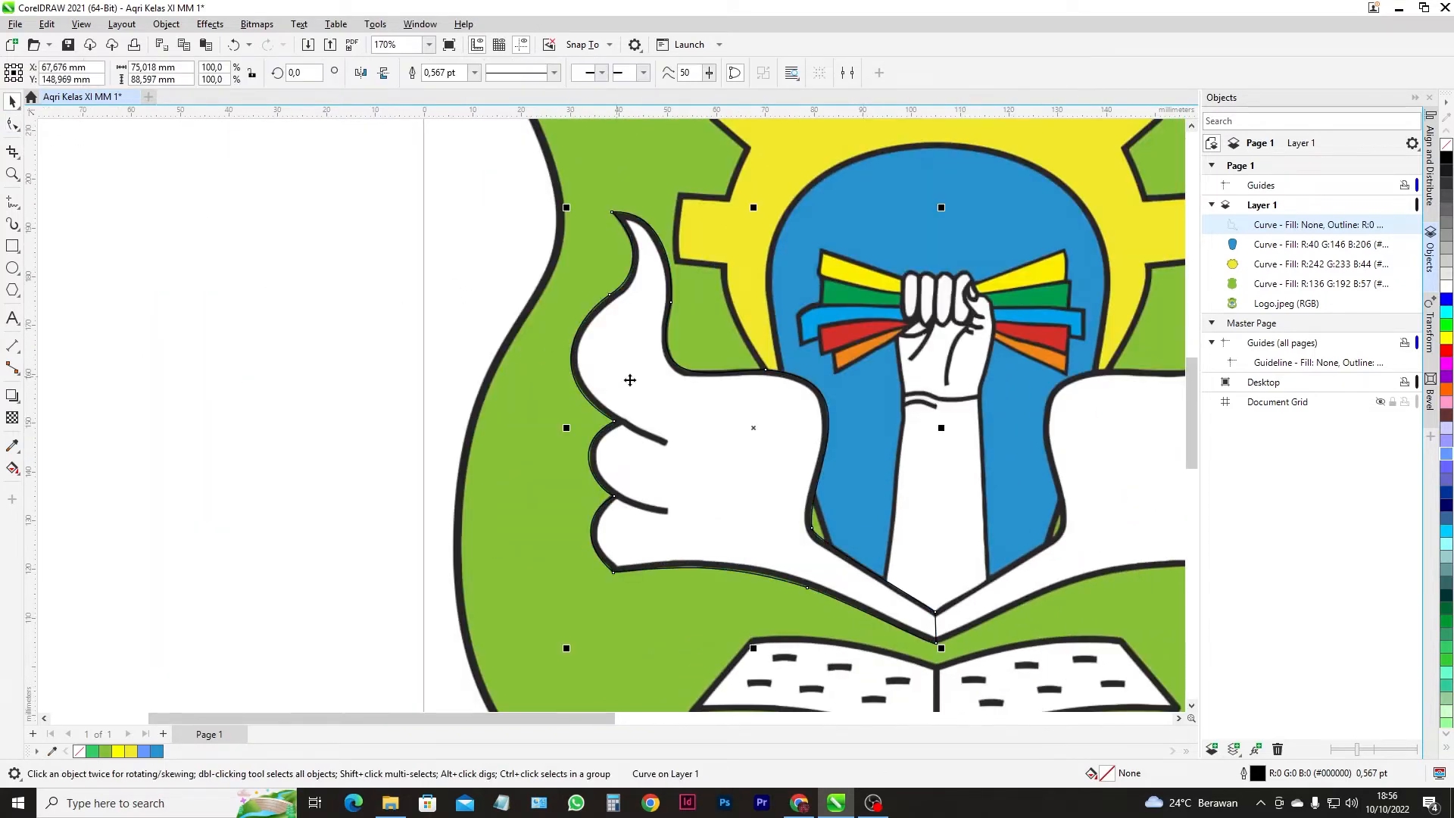
- Try moving the left hand outline off the logo, undo the move and deselect the outline
scroll(674, 390, "down", 2)
scroll(691, 409, "down", 2)
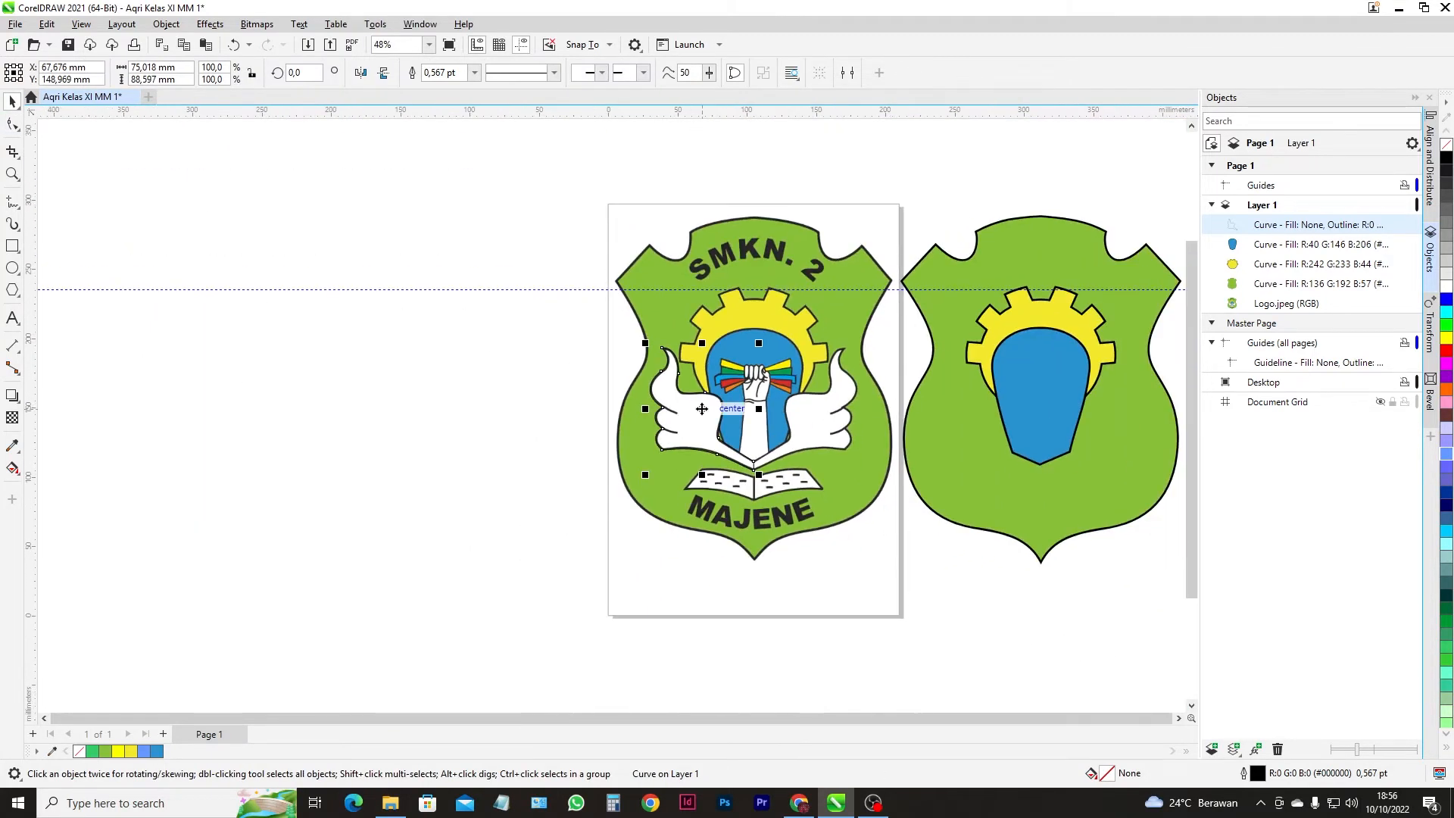
left_click_drag(703, 410, 485, 396)
key("ctrl+z")
left_click(542, 498)
- Draw a freehand line about 10 mm wide and 5 mm high along the upper finger crease, starting at the first finger notch
scroll(679, 410, "up", 2)
scroll(679, 410, "up", 5)
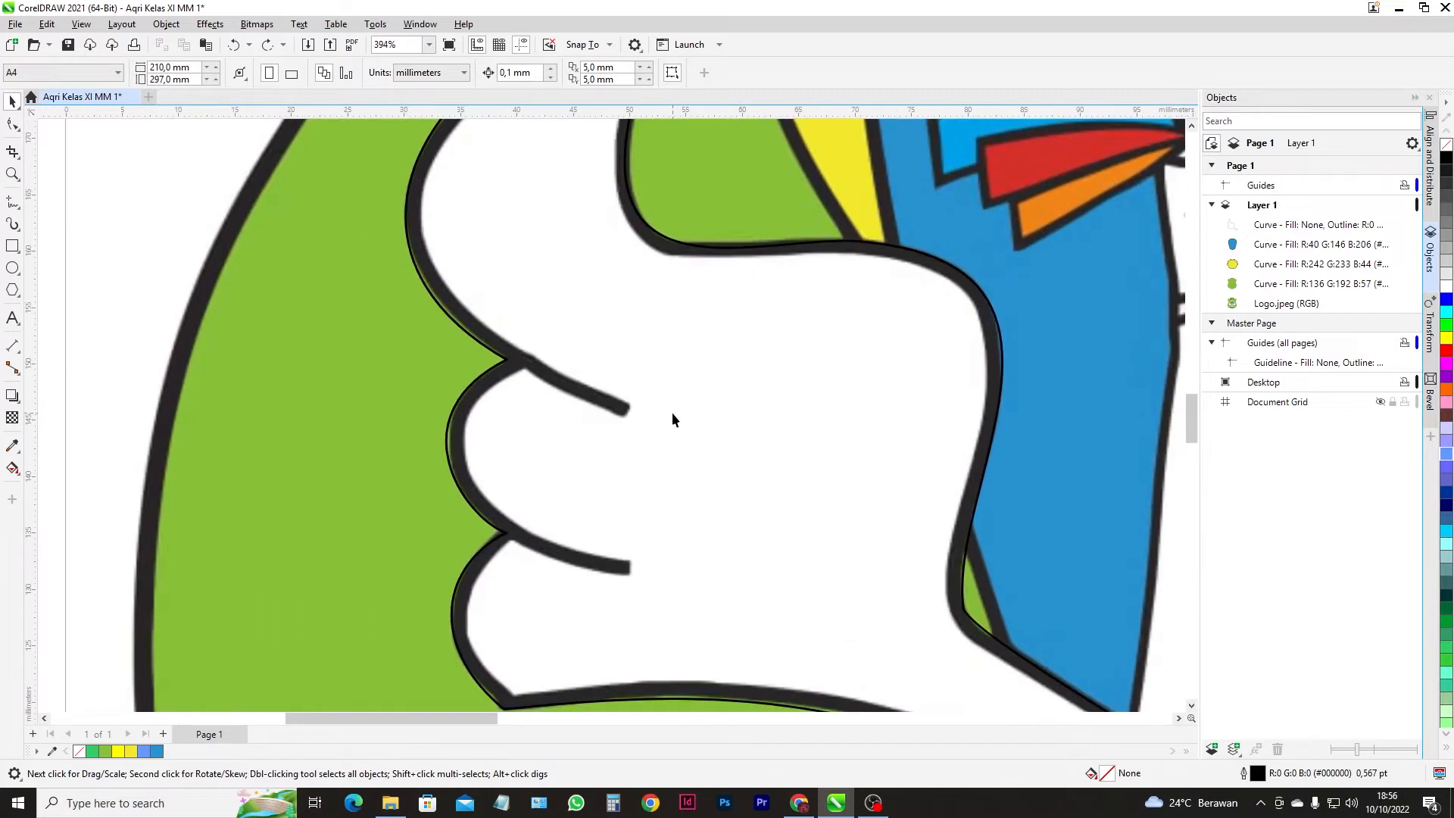
left_click(13, 202)
scroll(436, 322, "up", 1)
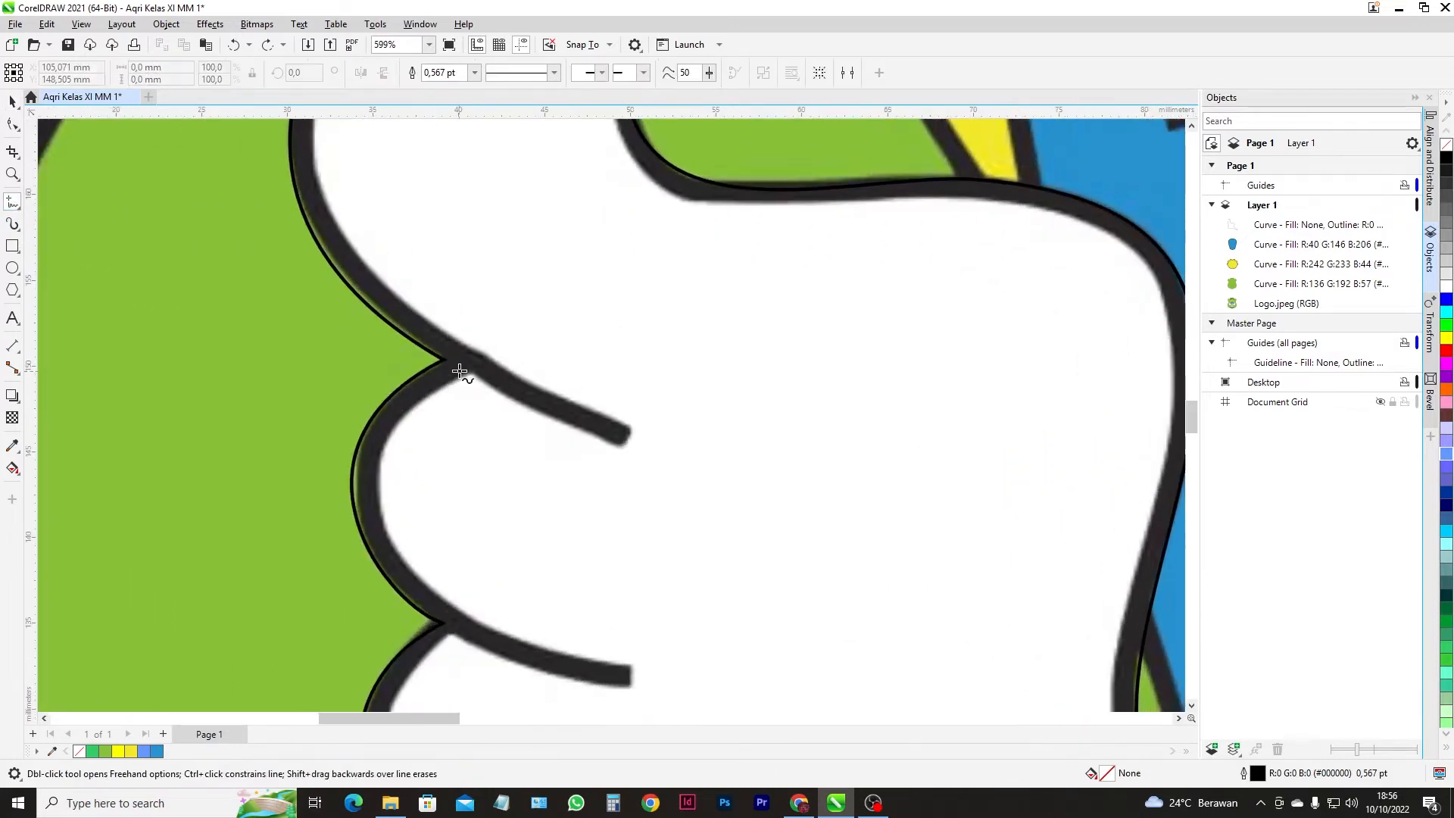
mouse_move(445, 359)
left_mouse_down()
mouse_move(579, 437)
mouse_move(623, 442)
left_mouse_up()
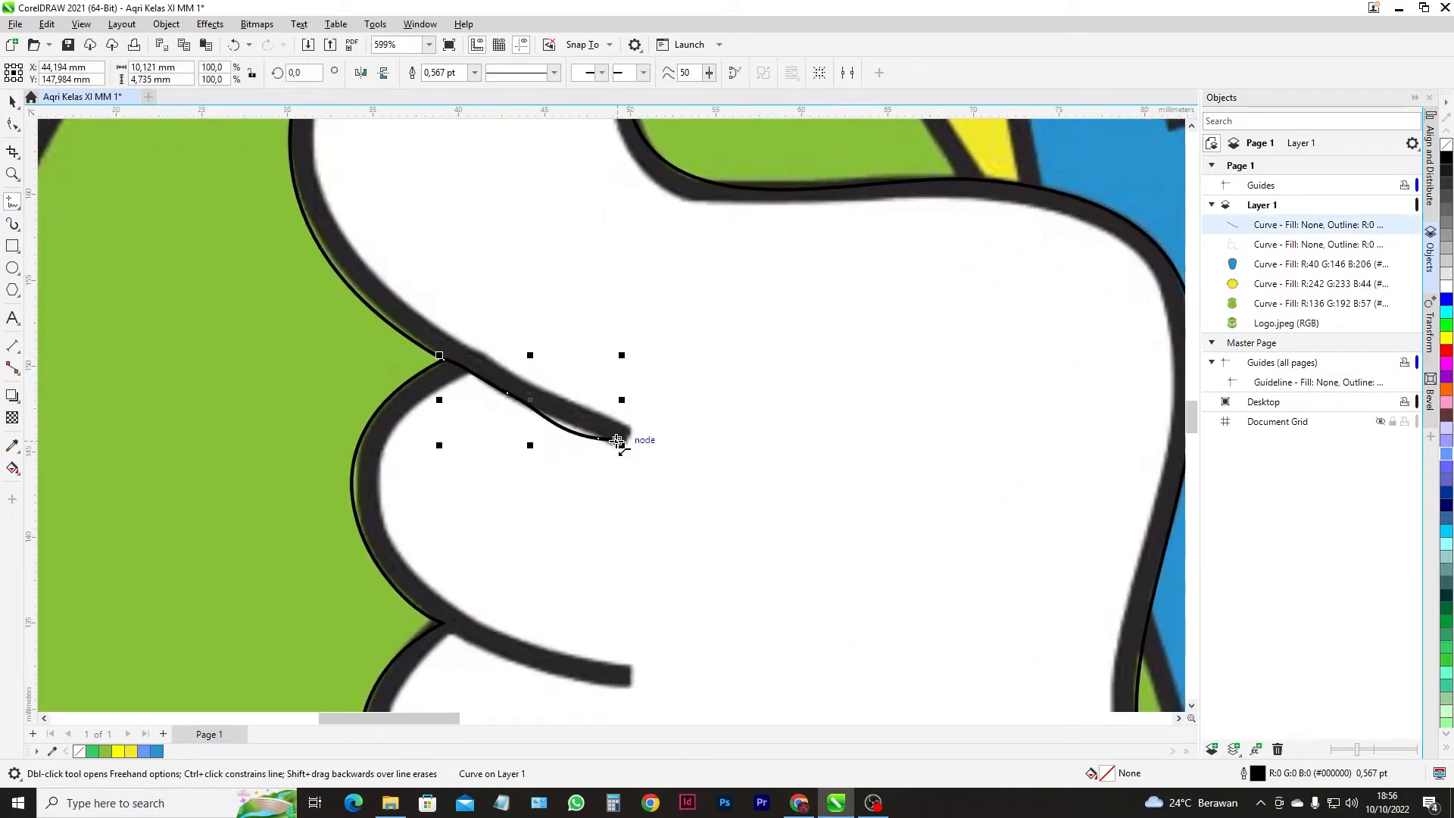
- Delete the freehand crease line and draw 2-point lines along the upper and second finger creases, about 10.5 mm and 10.8 mm wide
left_click(12, 101)
key("Delete")
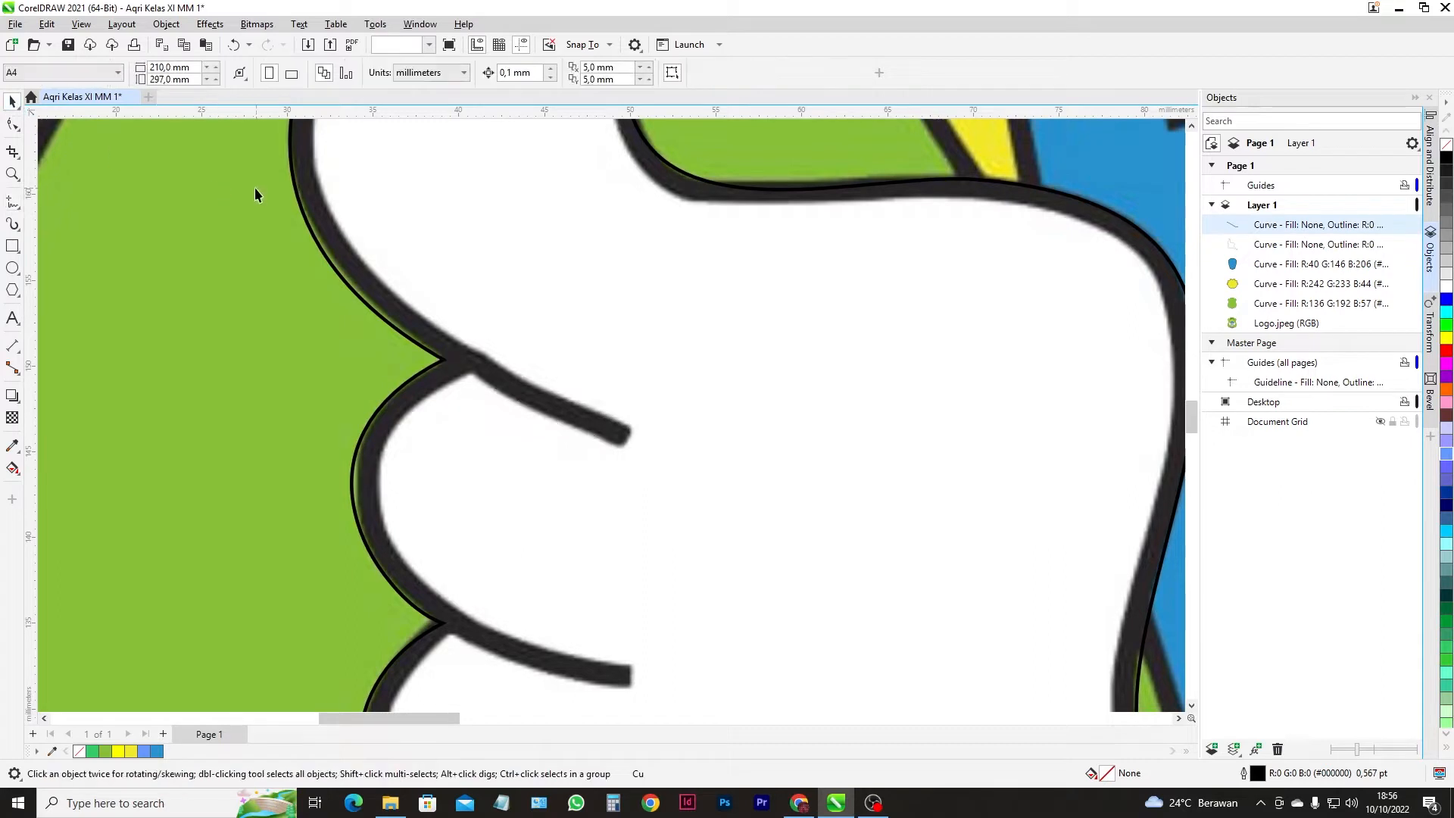
left_click(14, 203)
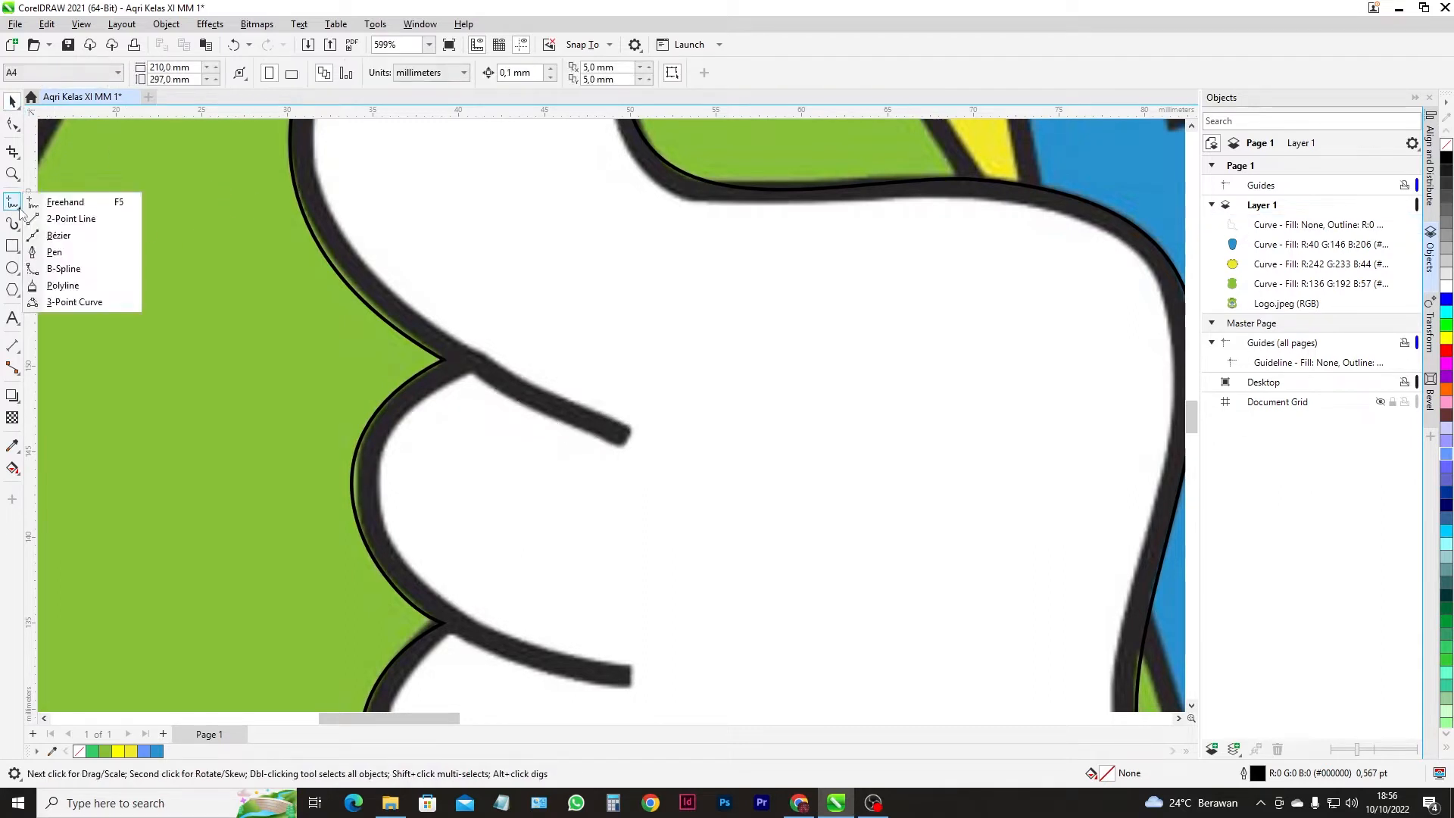
left_click(71, 219)
left_click_drag(445, 359, 628, 445)
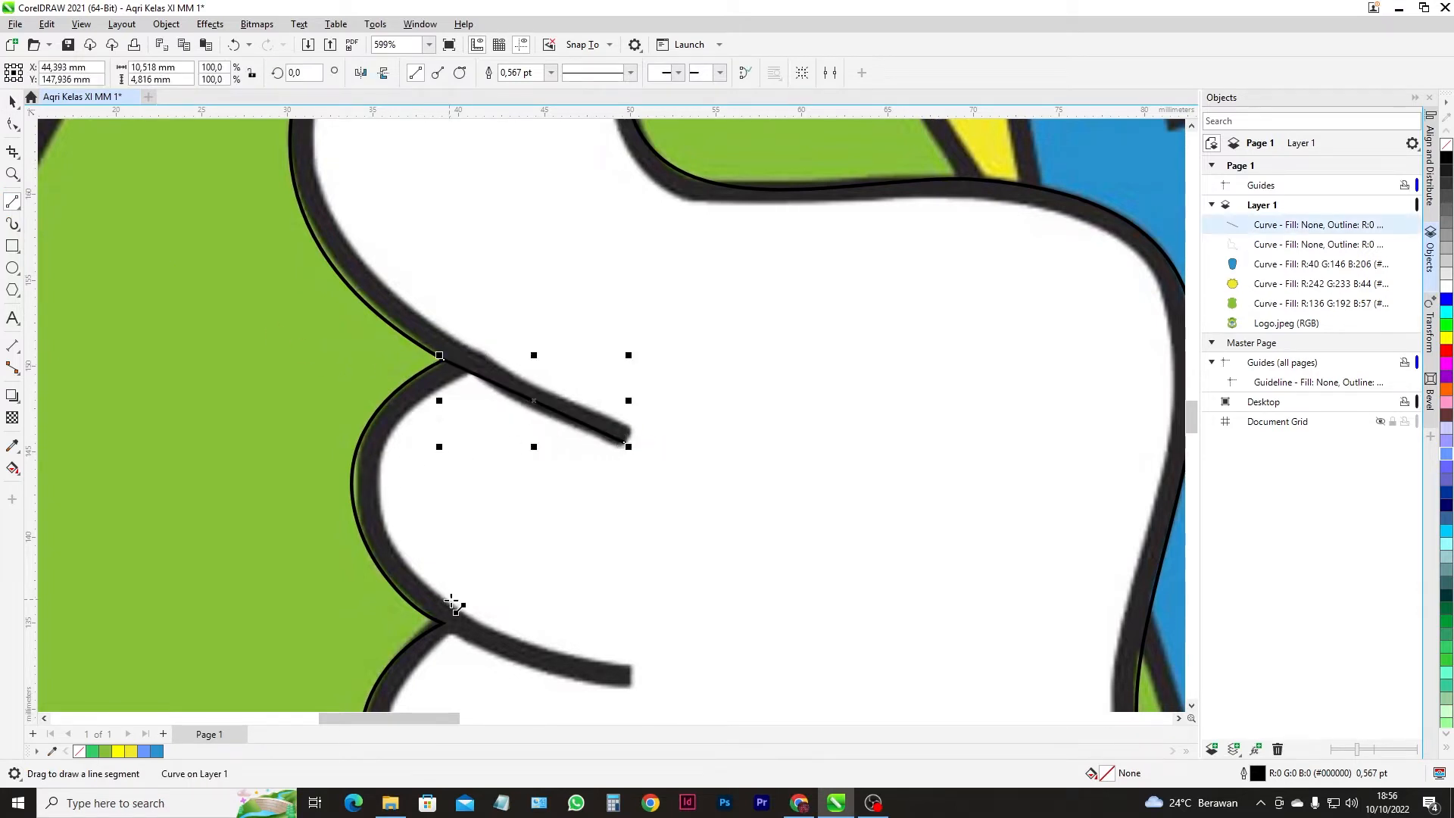
left_click_drag(443, 623, 628, 676)
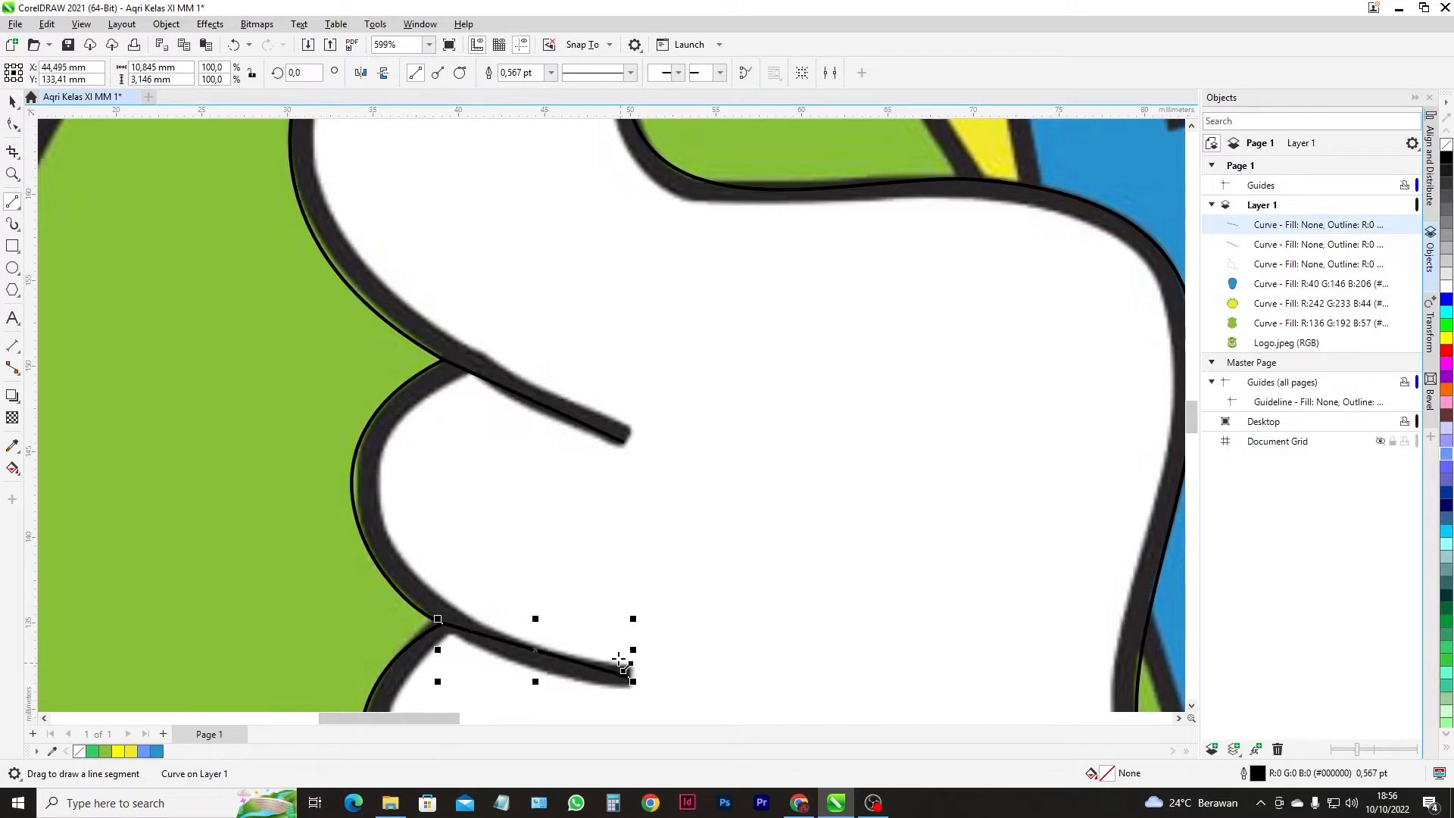
- Convert the upper crease line to a curve and adjust both handles to follow the black crease's lower edge
scroll(625, 606, "down", 4)
scroll(587, 545, "up", 4)
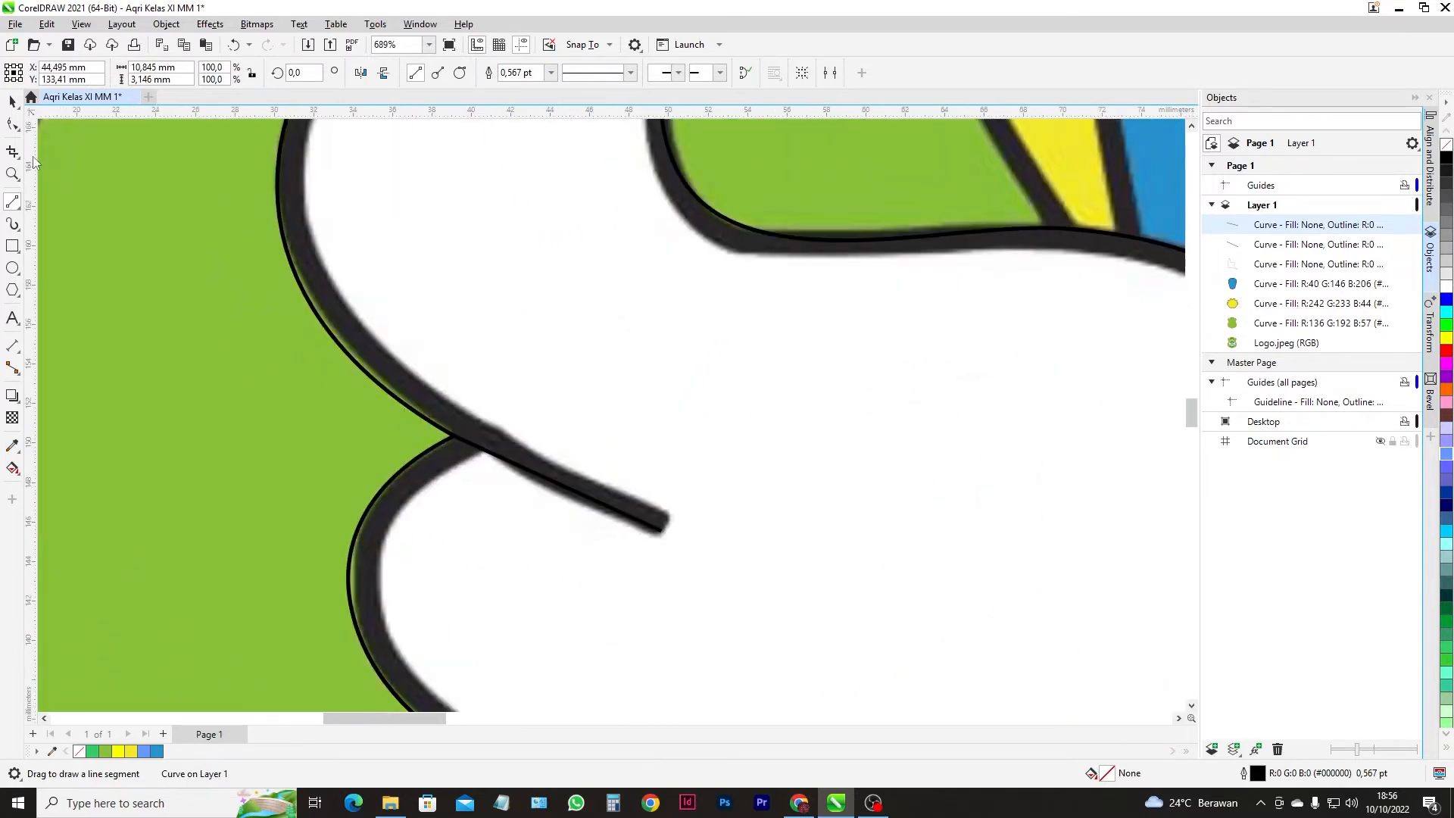
left_click(12, 124)
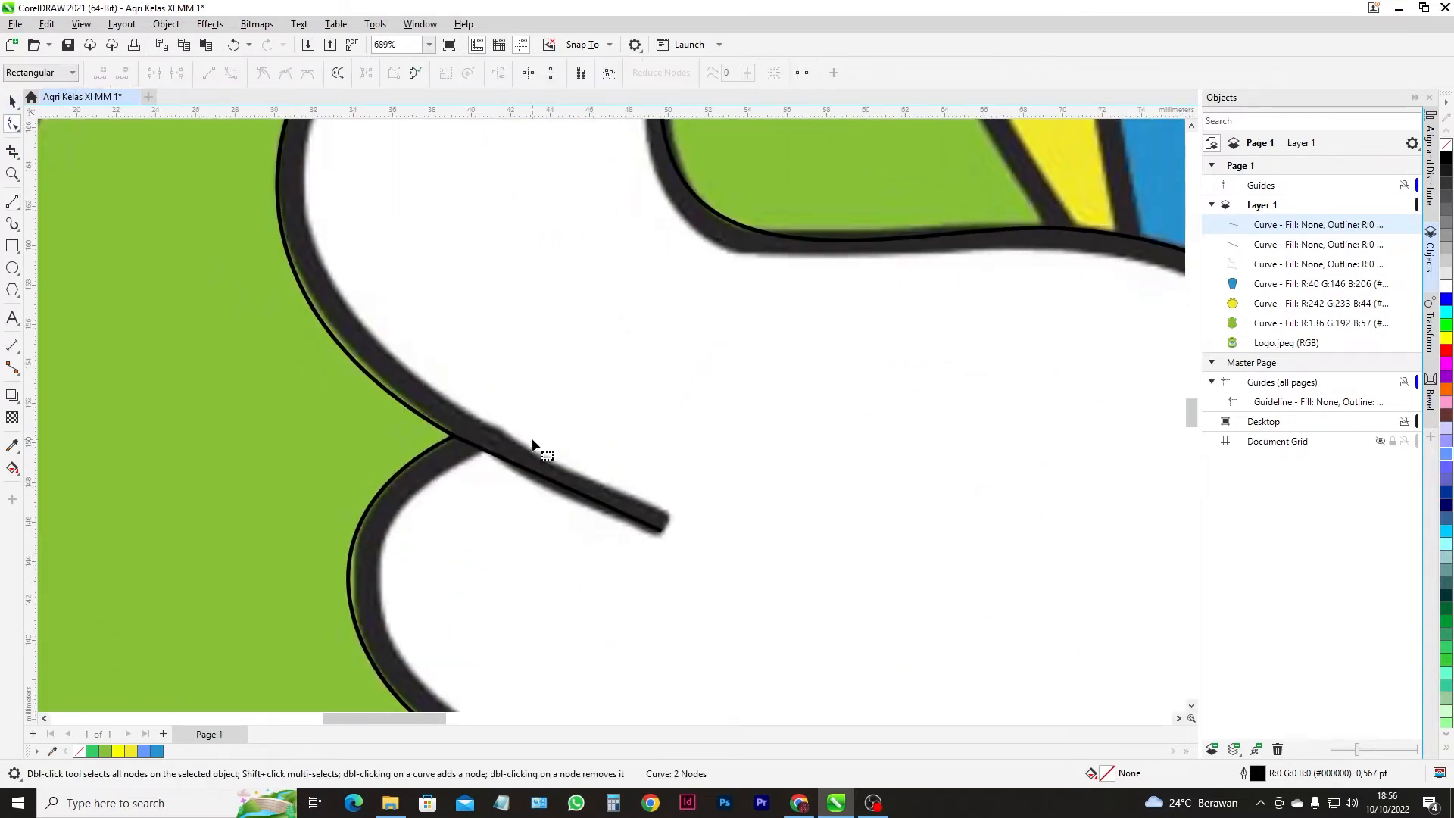
left_click(550, 484)
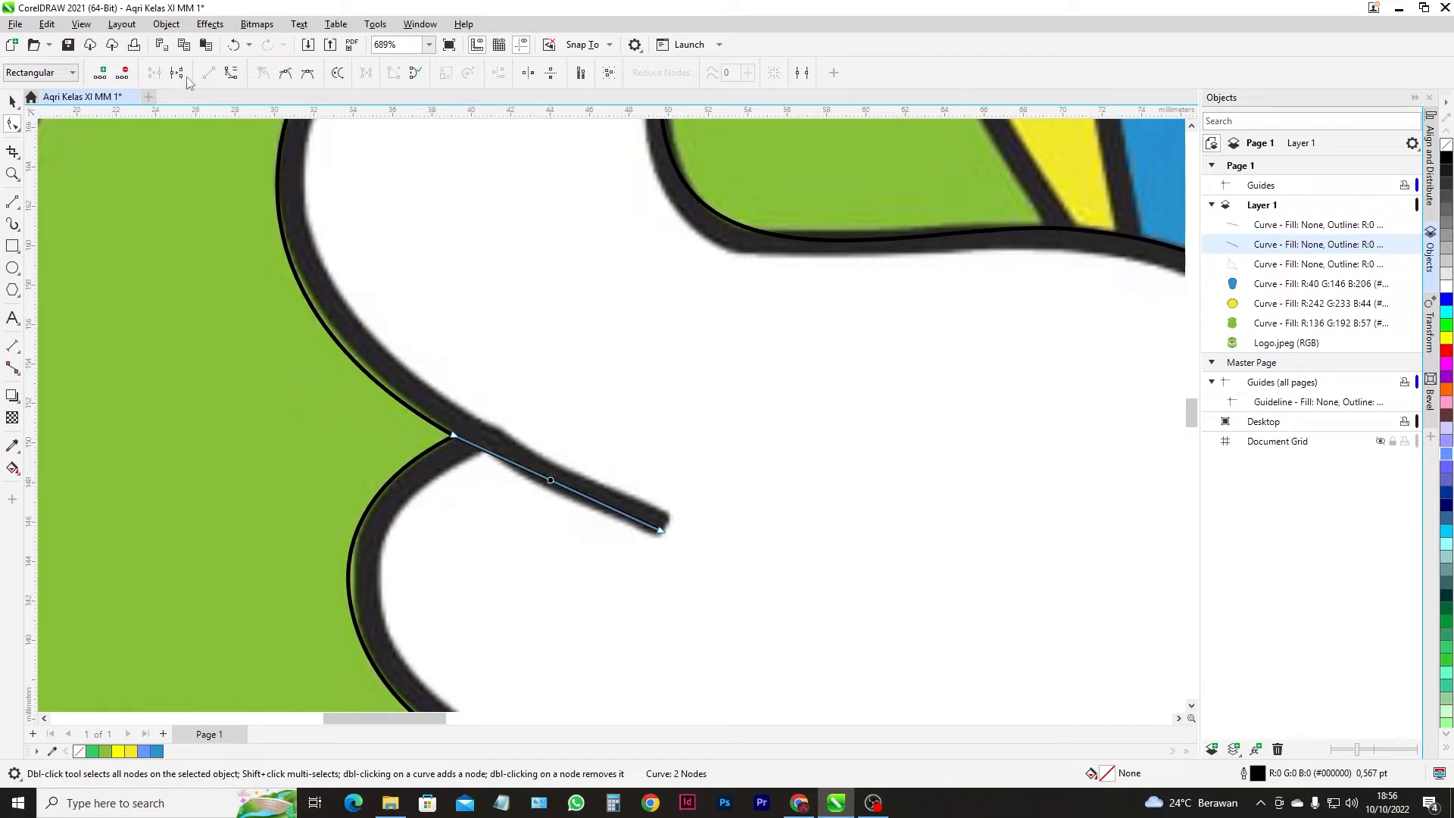
left_click(231, 72)
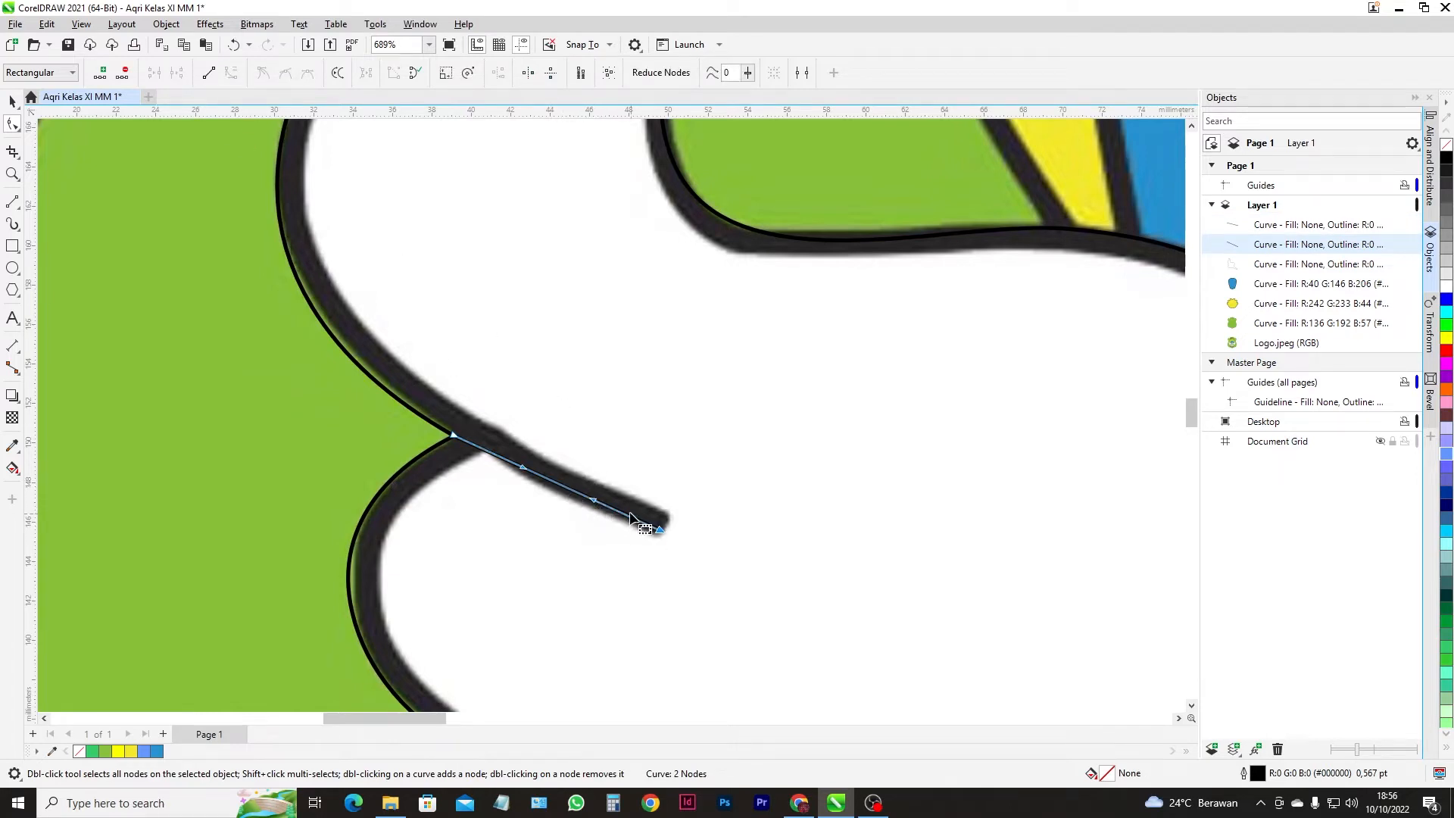
scroll(663, 536, "up", 2)
left_click_drag(556, 487, 547, 497)
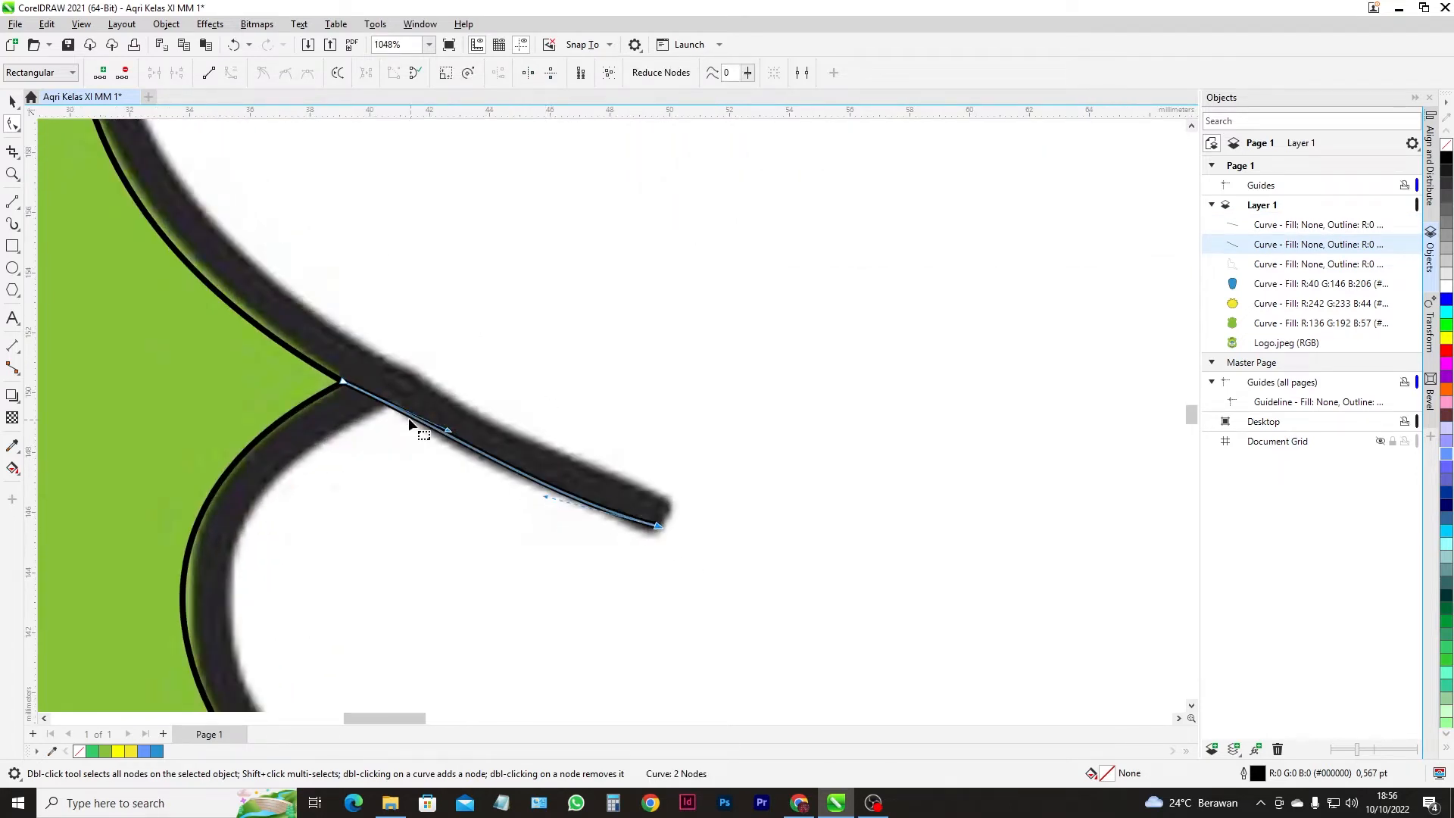
left_click_drag(447, 429, 451, 438)
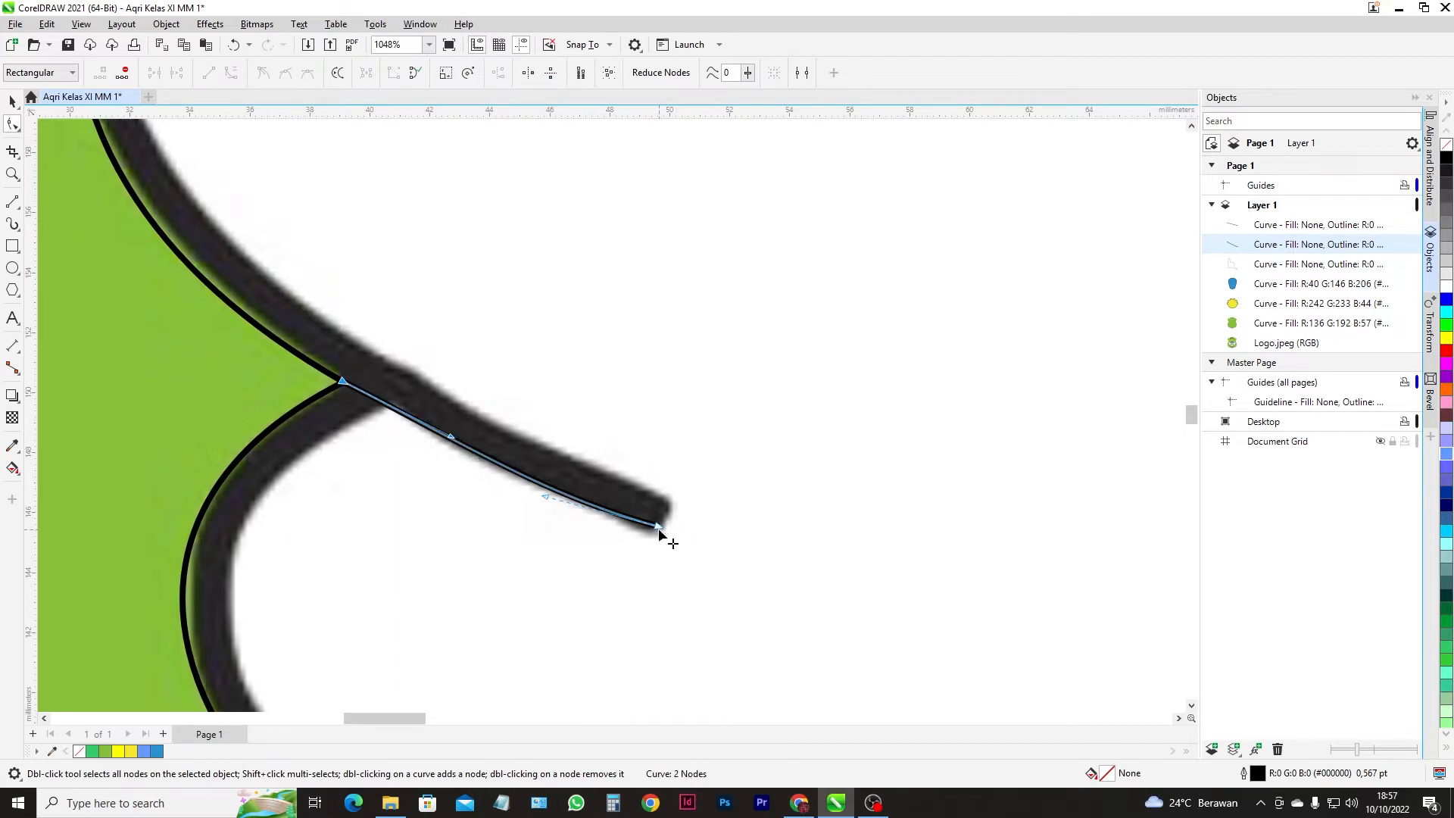
- Convert the second crease line to a curve, bend it downward along the black crease and finish node editing
scroll(656, 525, "down", 4)
scroll(650, 510, "up", 4)
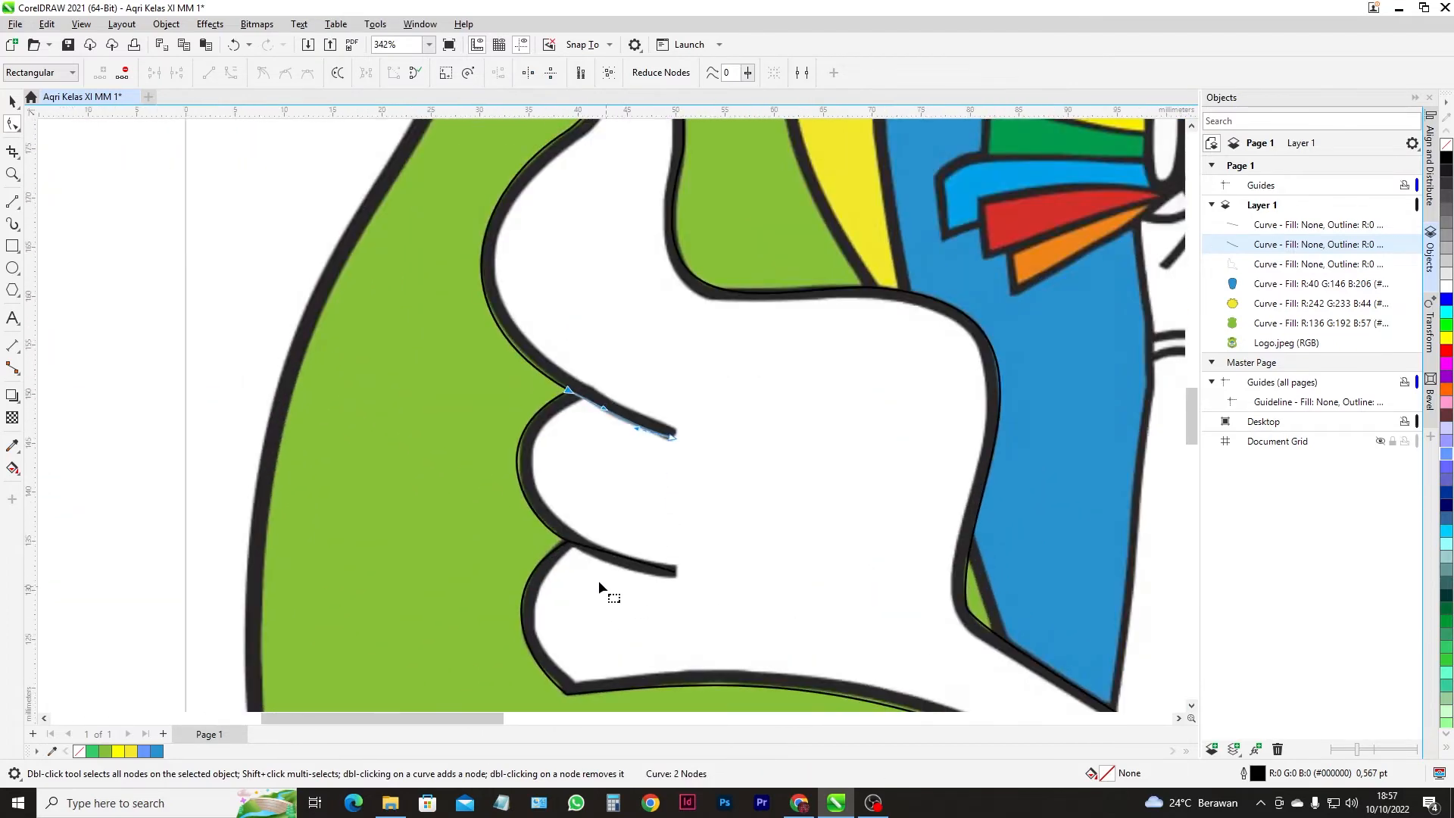
left_click(664, 522)
left_click(226, 76)
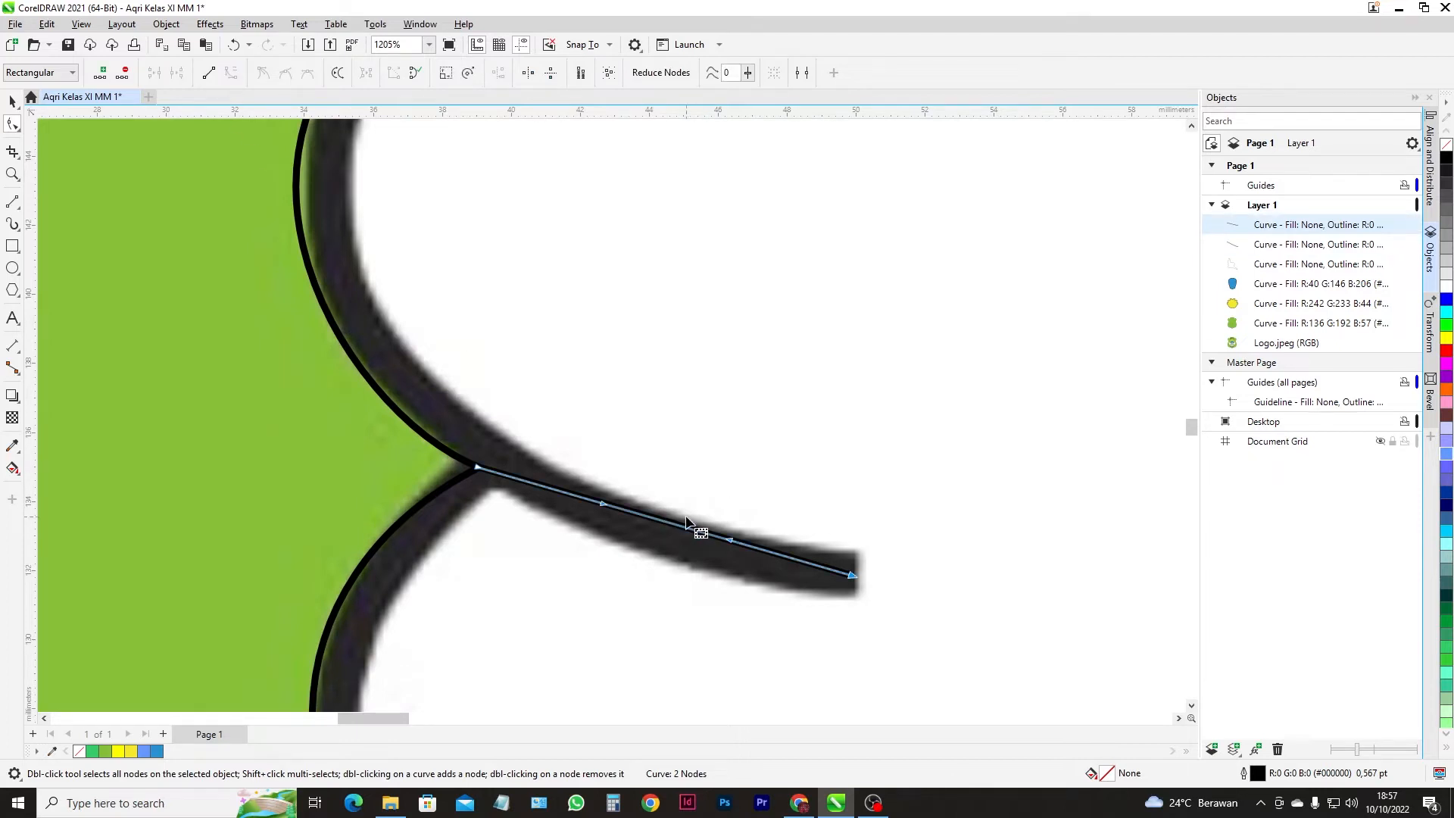
left_click_drag(678, 526, 689, 556)
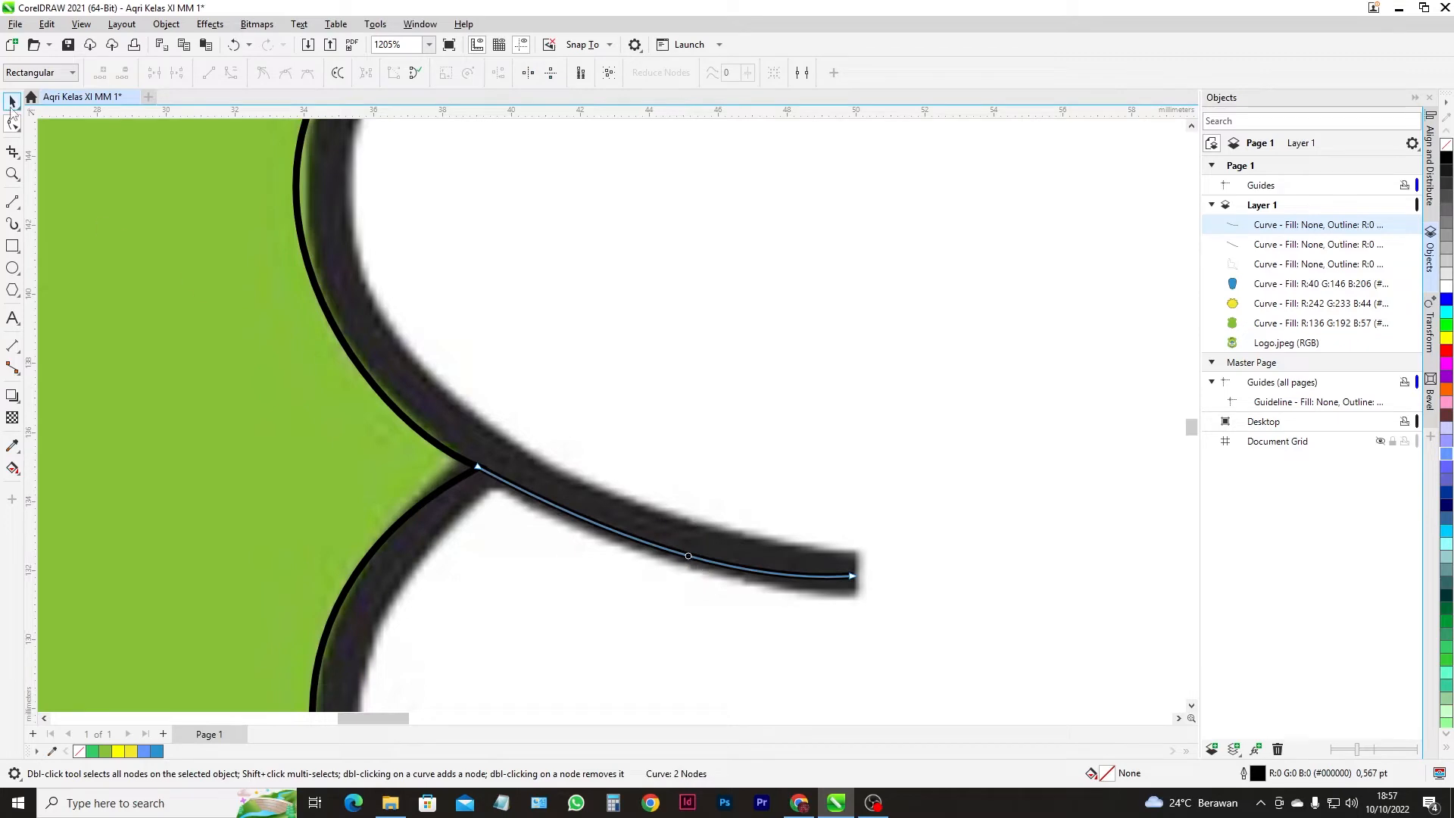
left_click(15, 108)
scroll(499, 333, "down", 3)
left_click(42, 103)
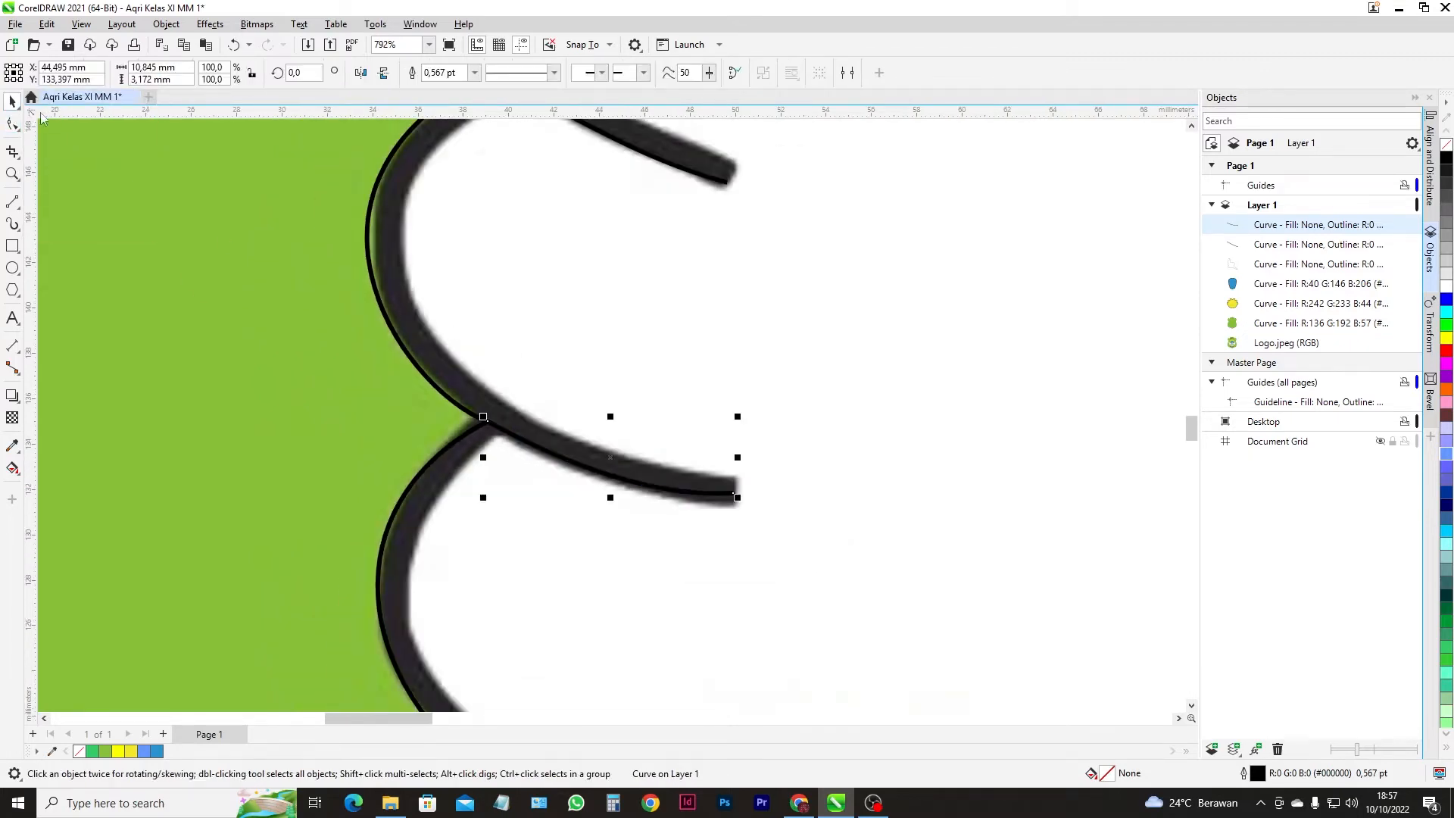
- Select the hand outline with both finger creases and move them off the logo to the empty area left of the page
scroll(513, 252, "down", 15)
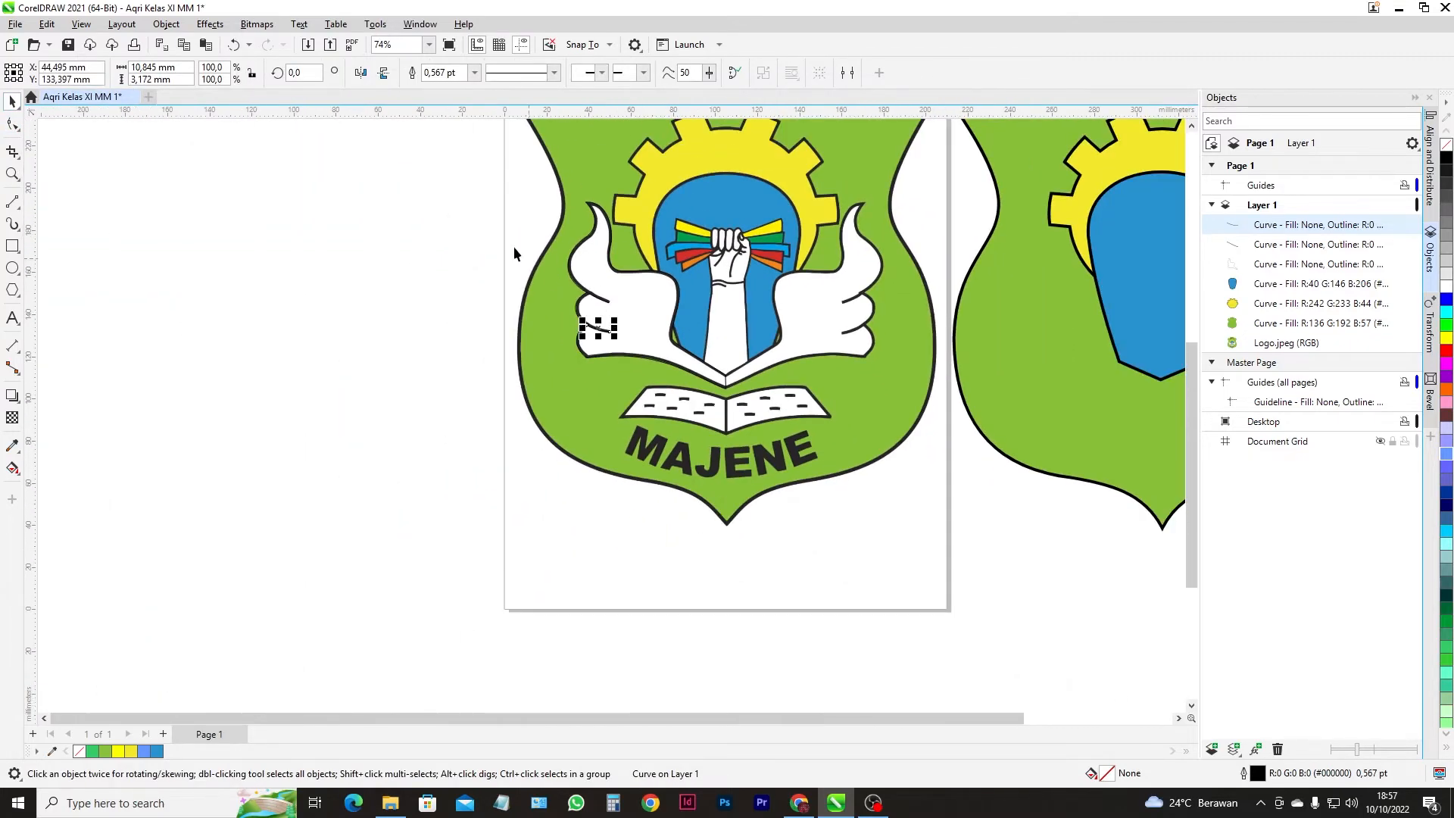
left_click_drag(437, 179, 729, 390)
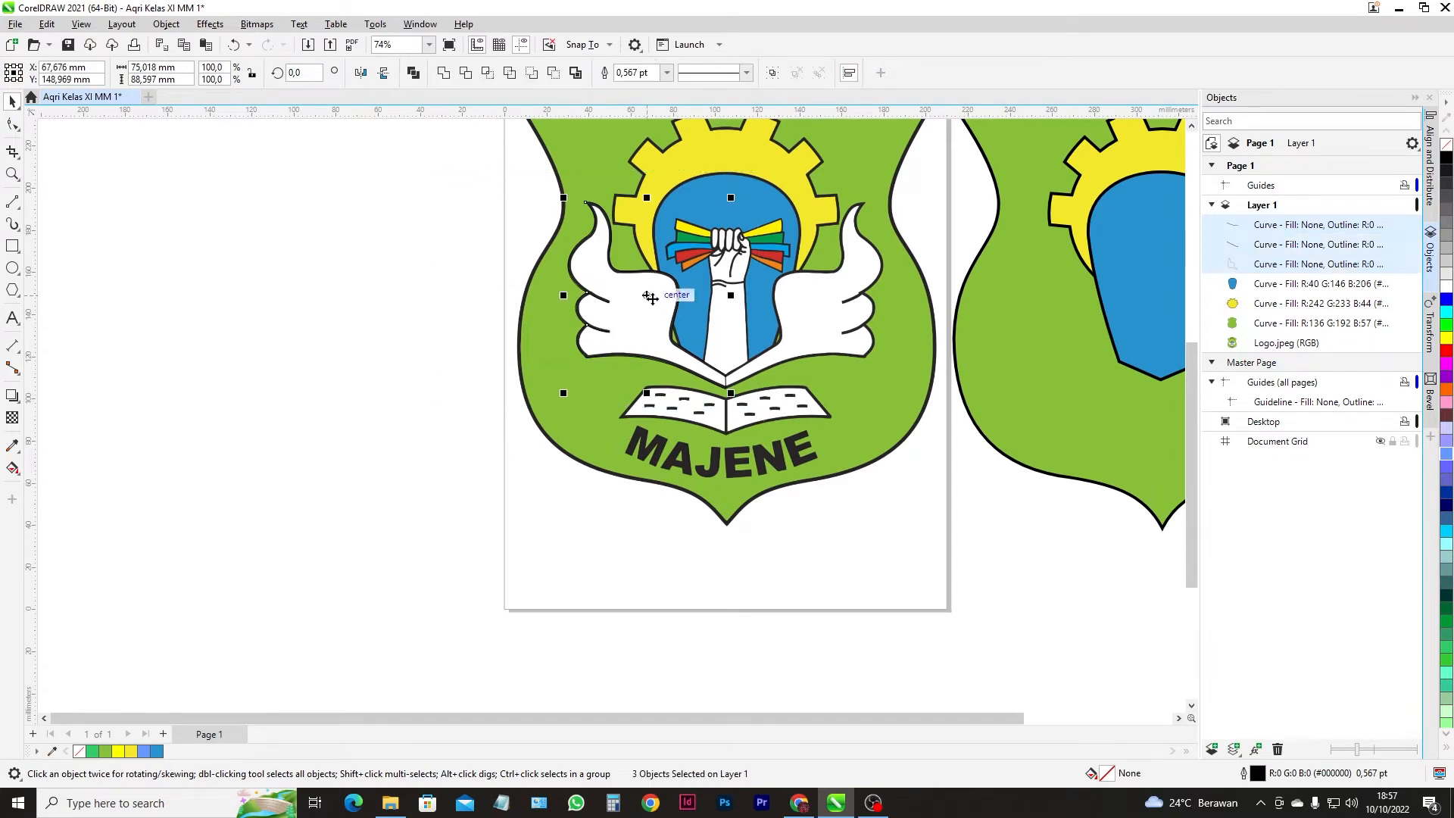
left_click_drag(642, 299, 337, 286)
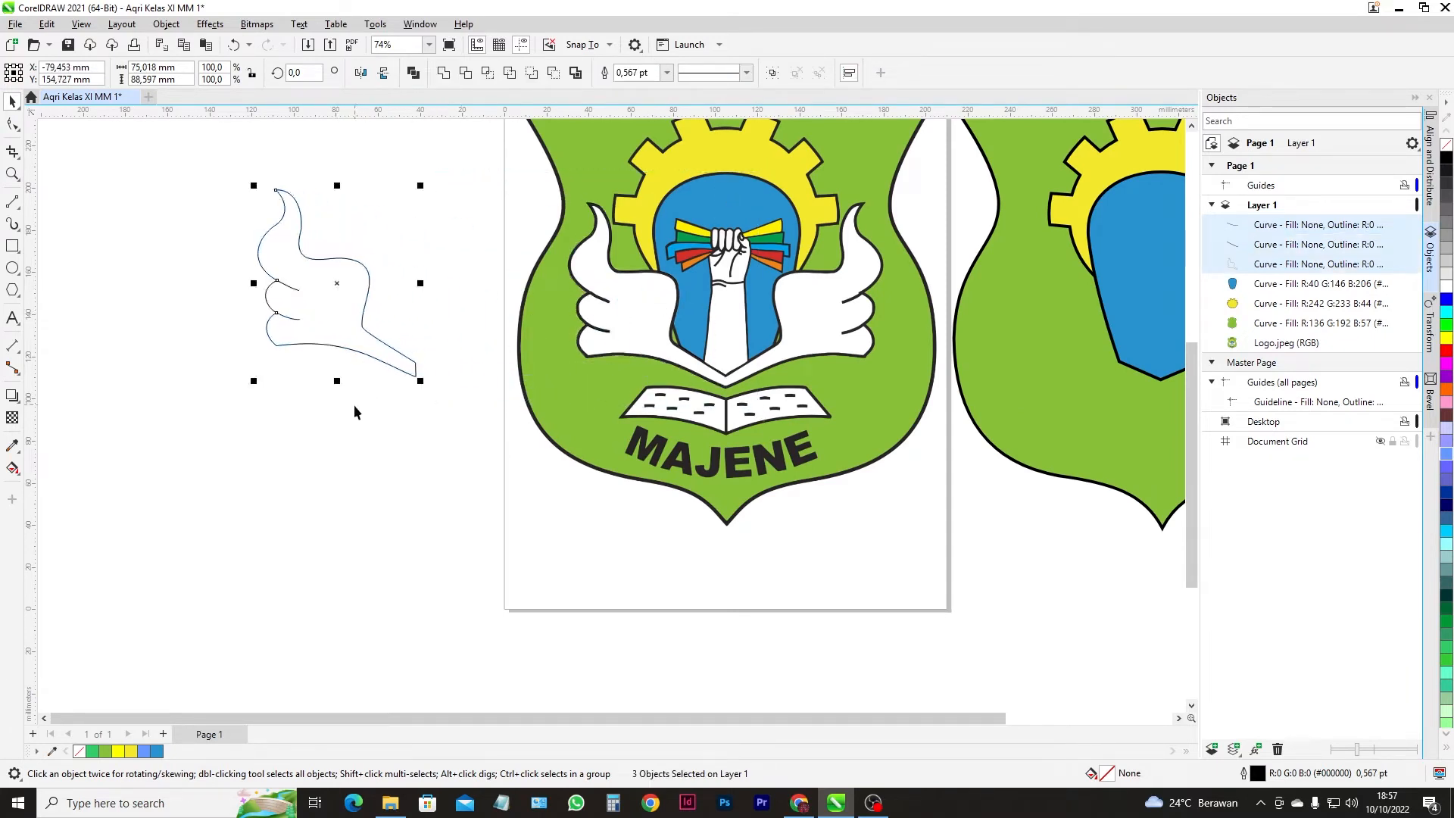
- Group the hand outline with its two creases and set the group's outline width to 4.0 pt
left_click(772, 74)
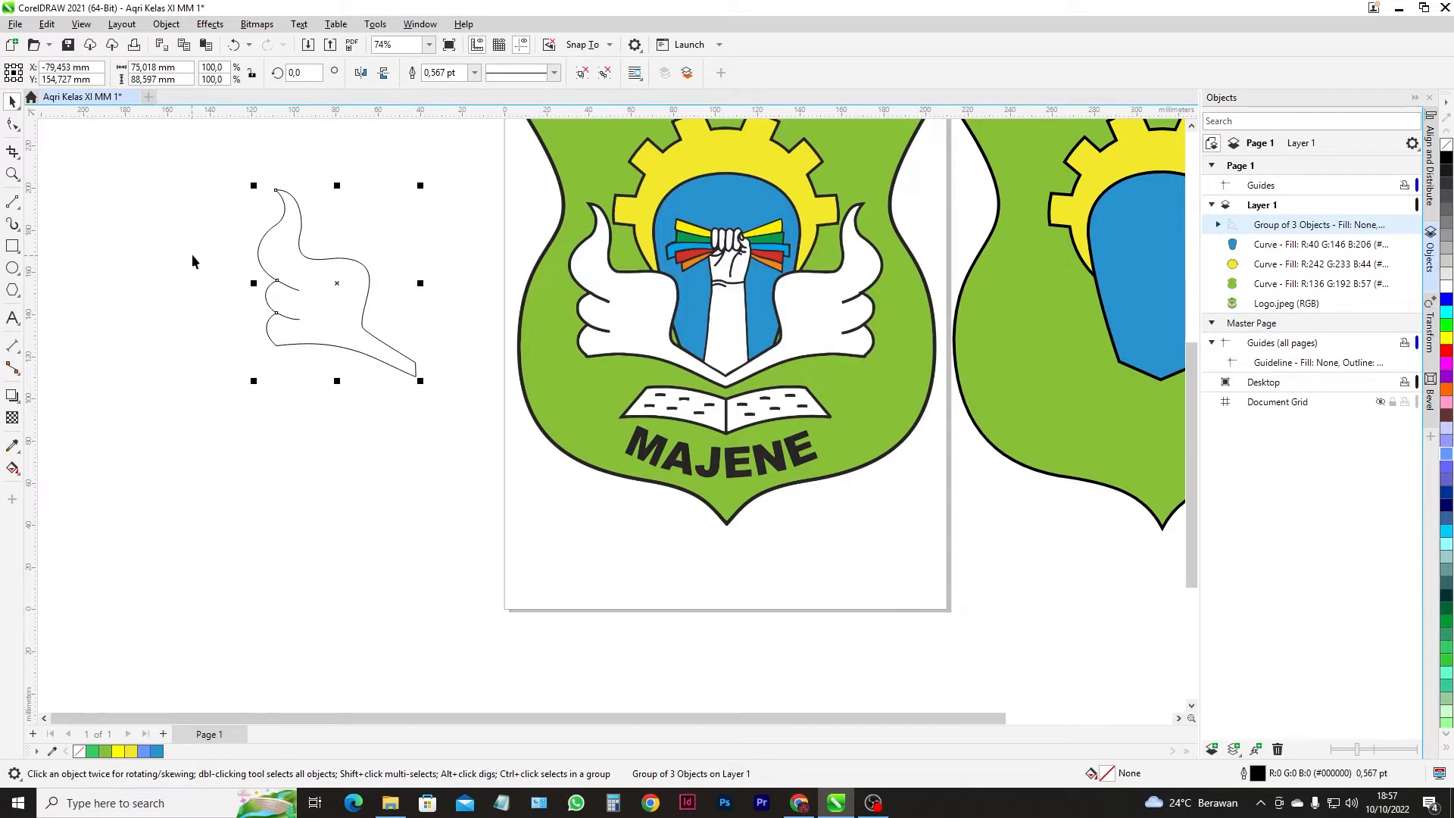
left_click(475, 72)
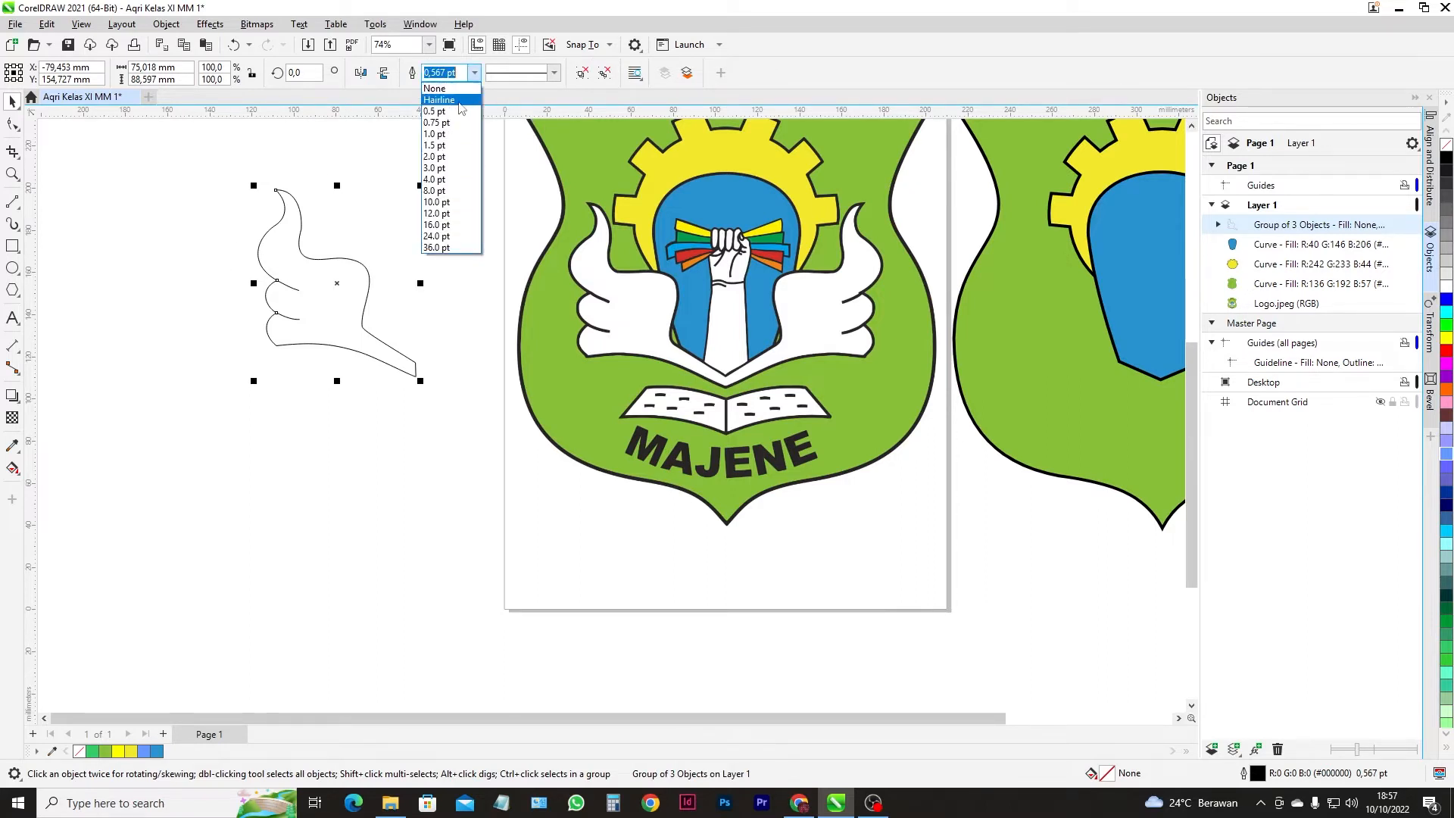
left_click(443, 180)
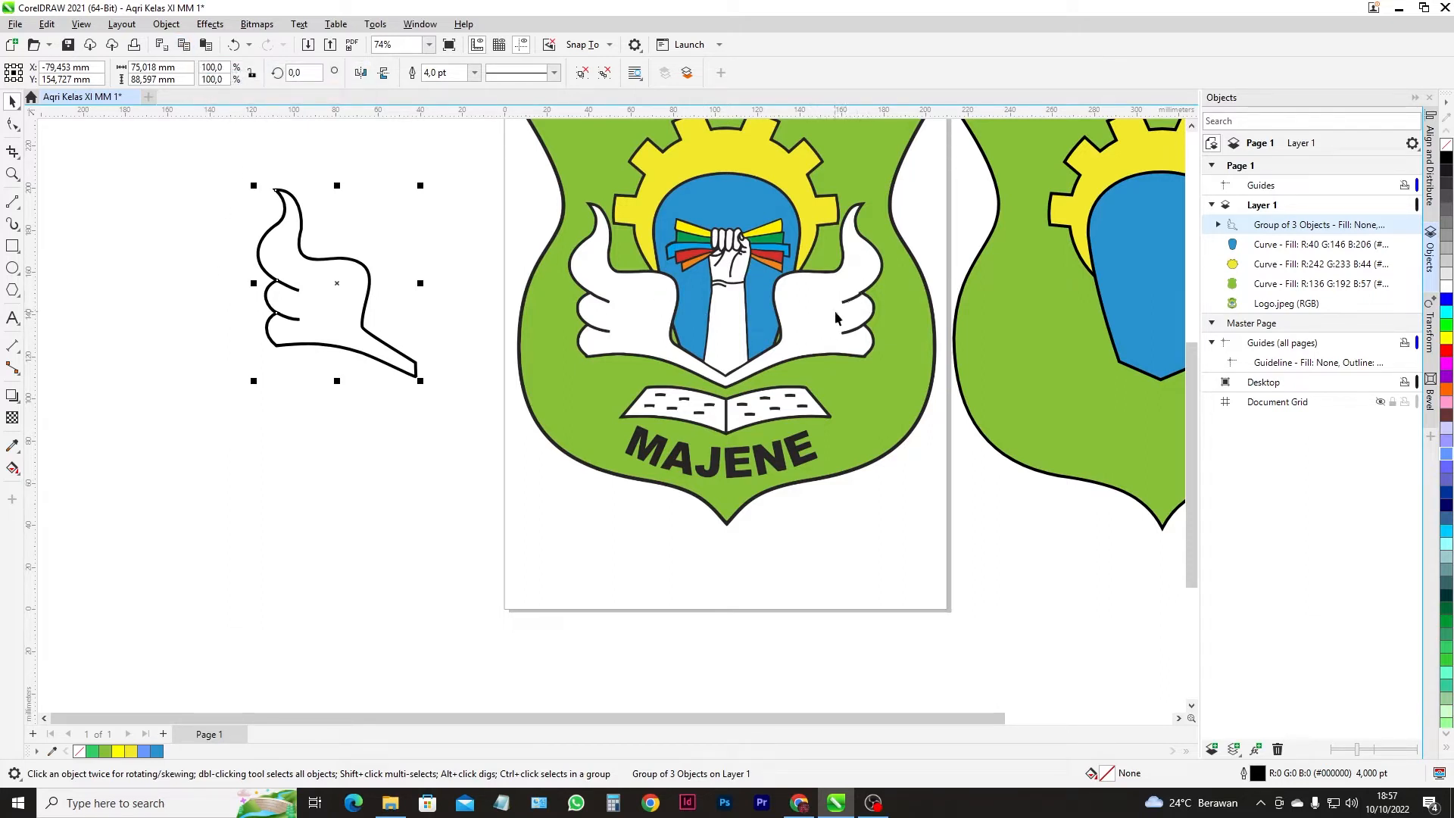
- Duplicate the hand group in place, mirror the copy horizontally and move it right until the two wrist ends meet
left_click(206, 45)
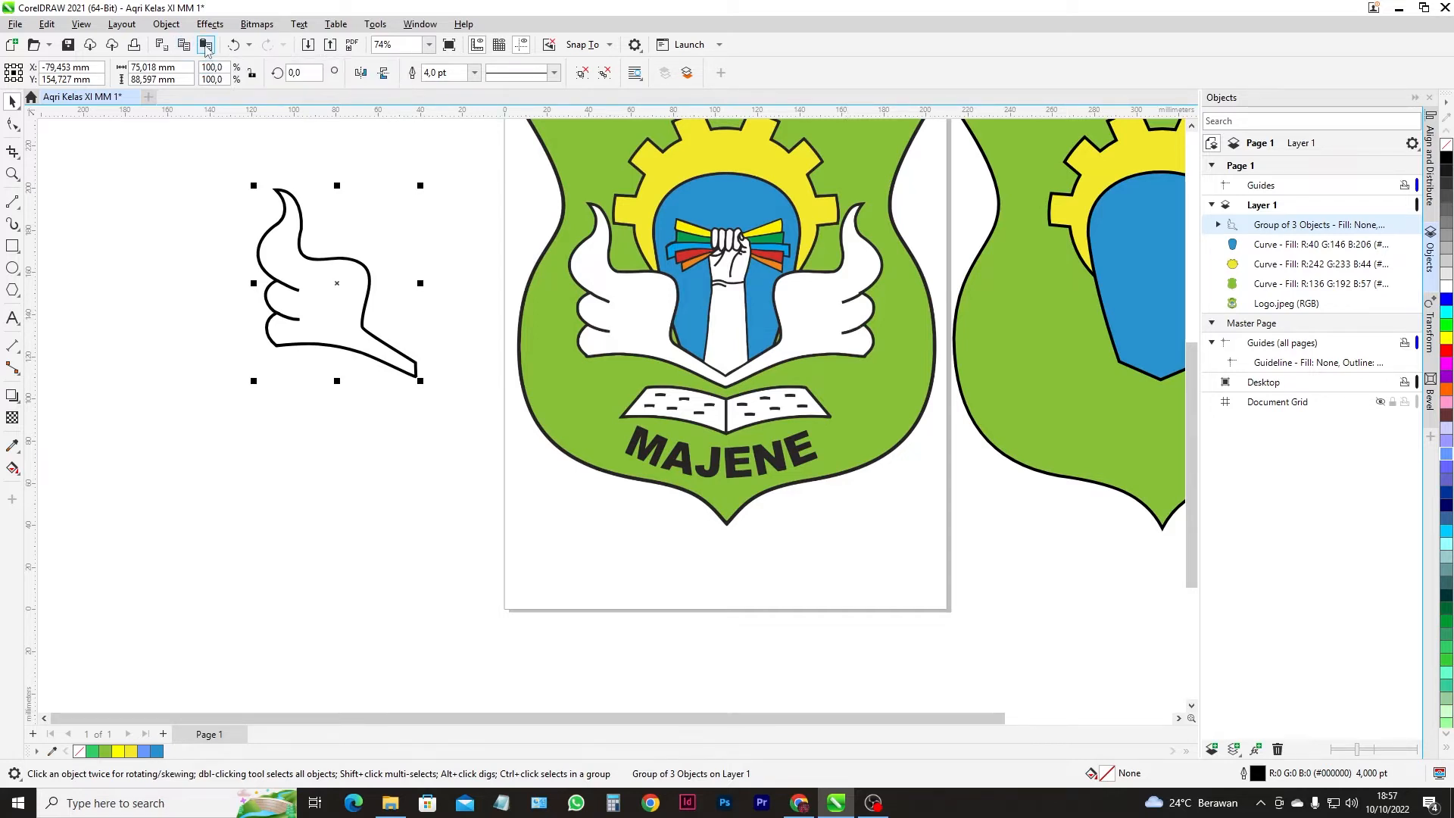
left_click(361, 74)
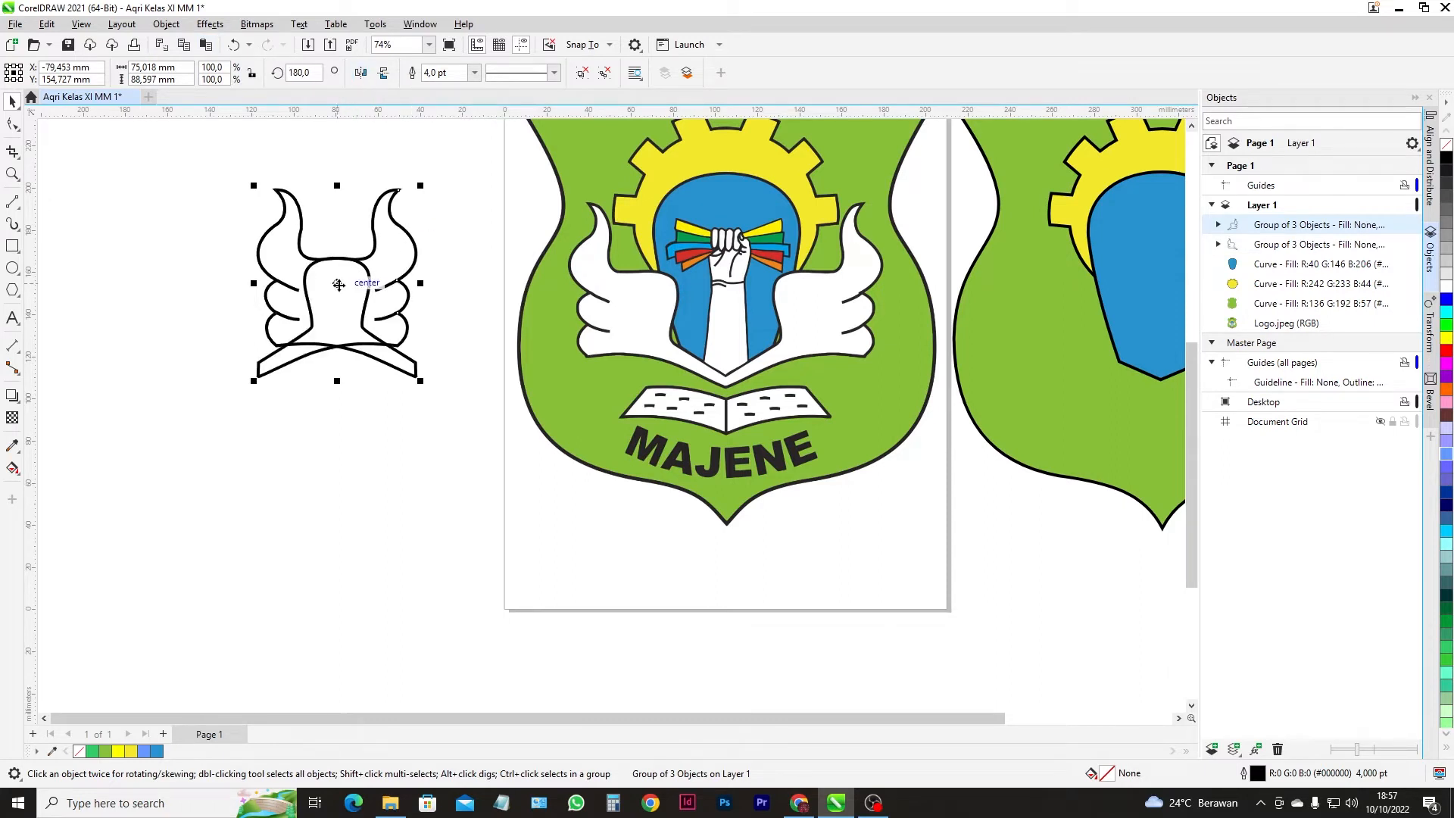
left_click_drag(339, 283, 493, 304)
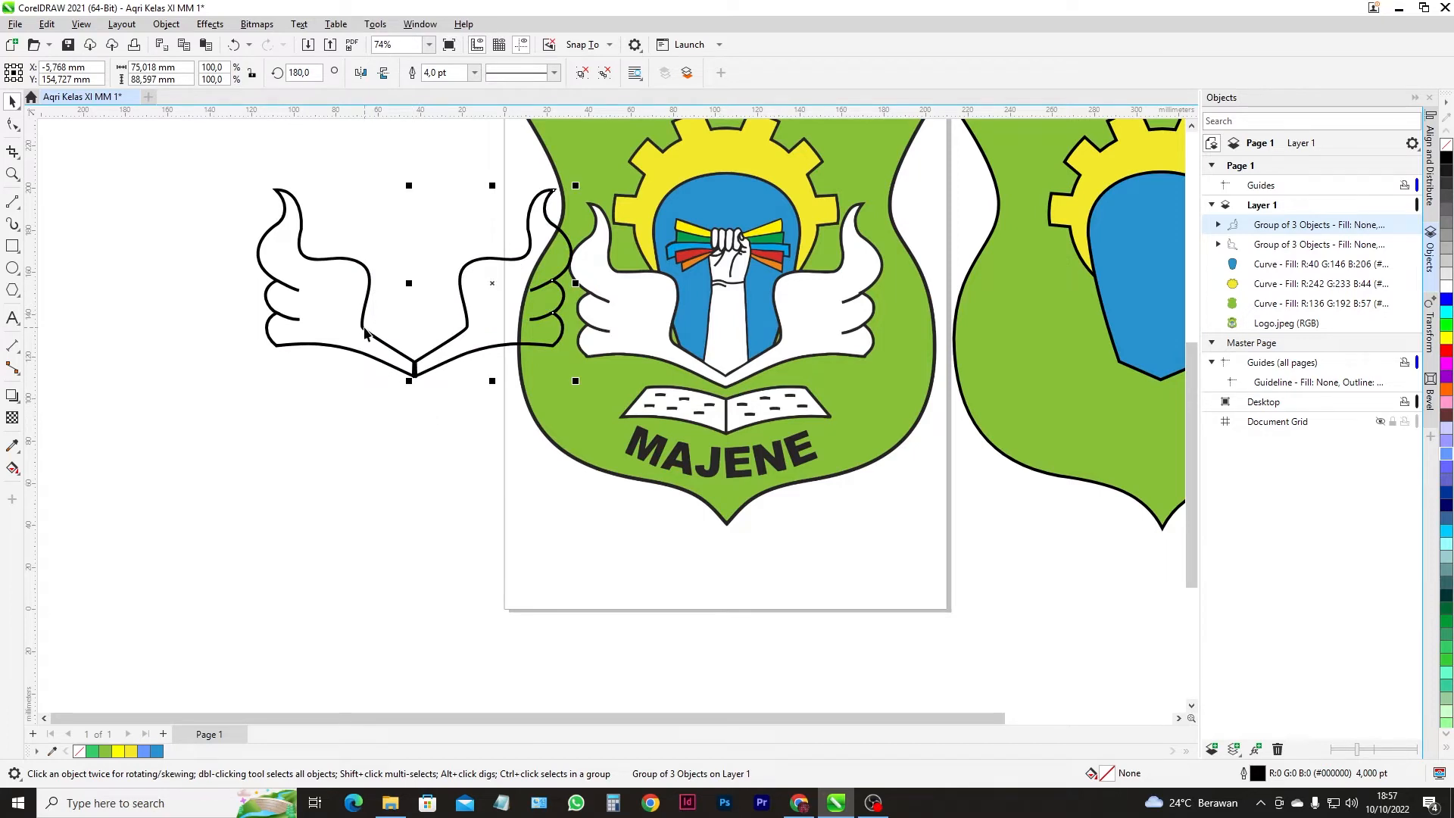
- Try welding the two hand groups into one shape and undo the weld
left_click(365, 333, "shift")
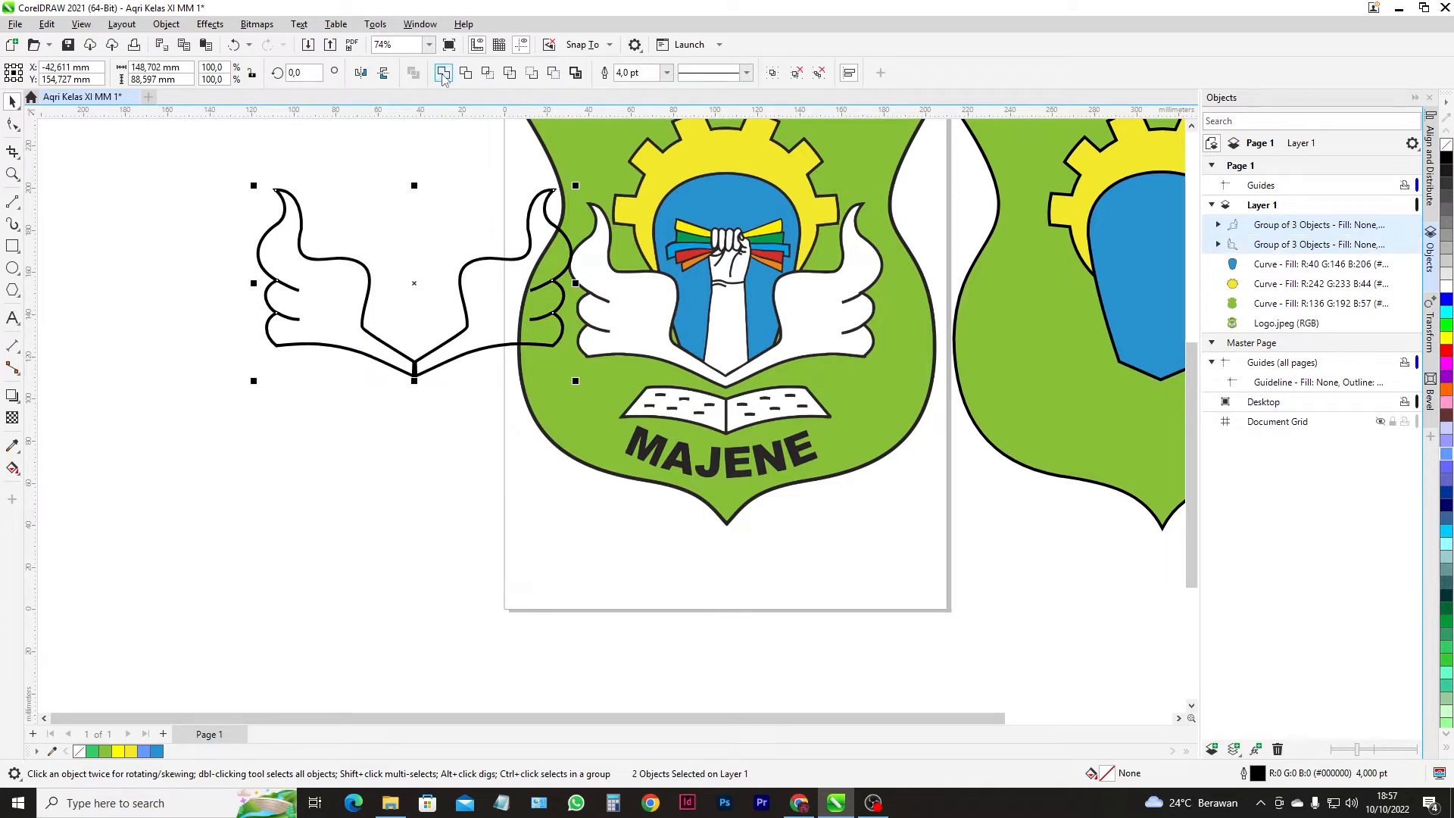
left_click(444, 73)
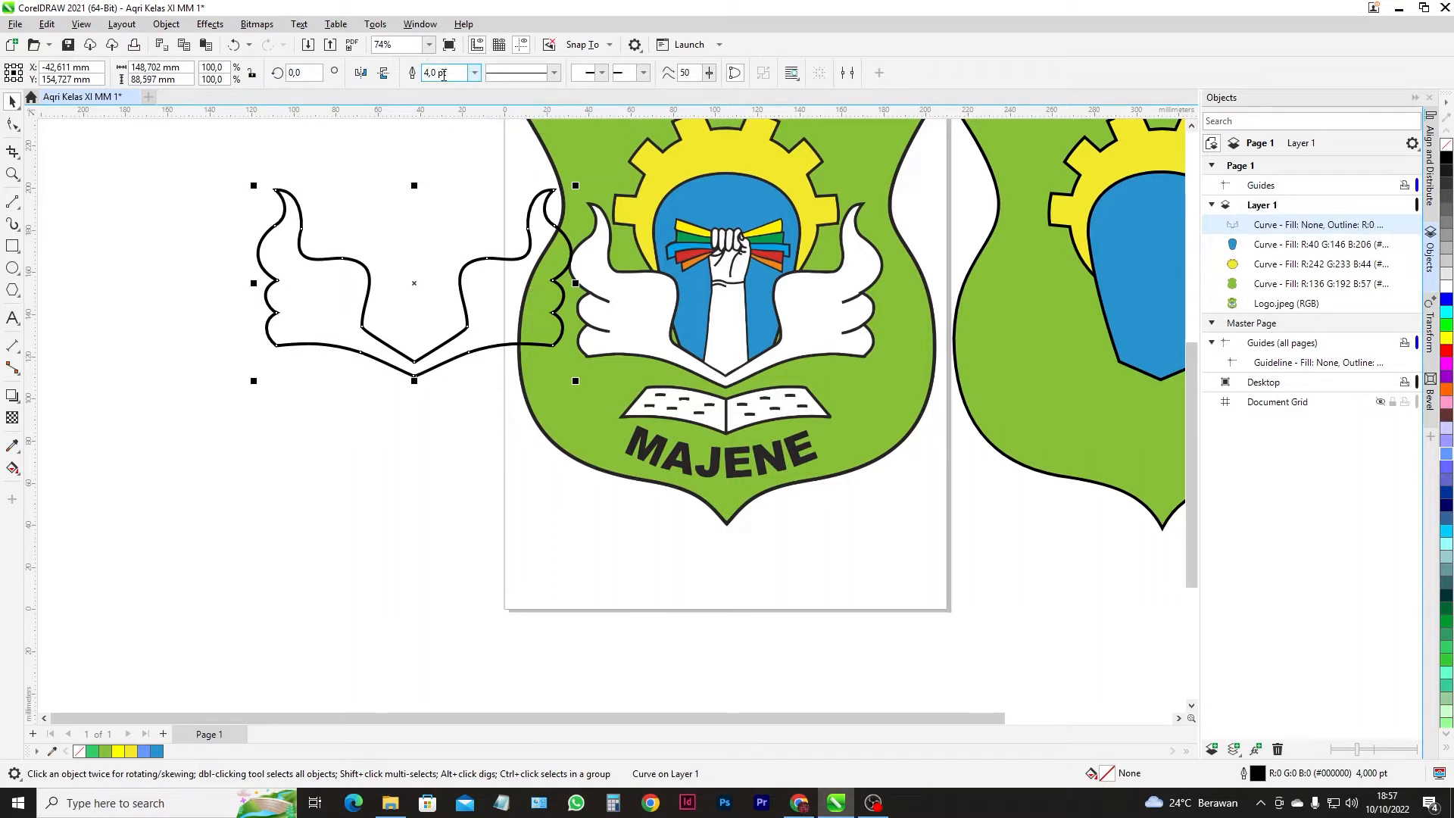
key("ctrl+z")
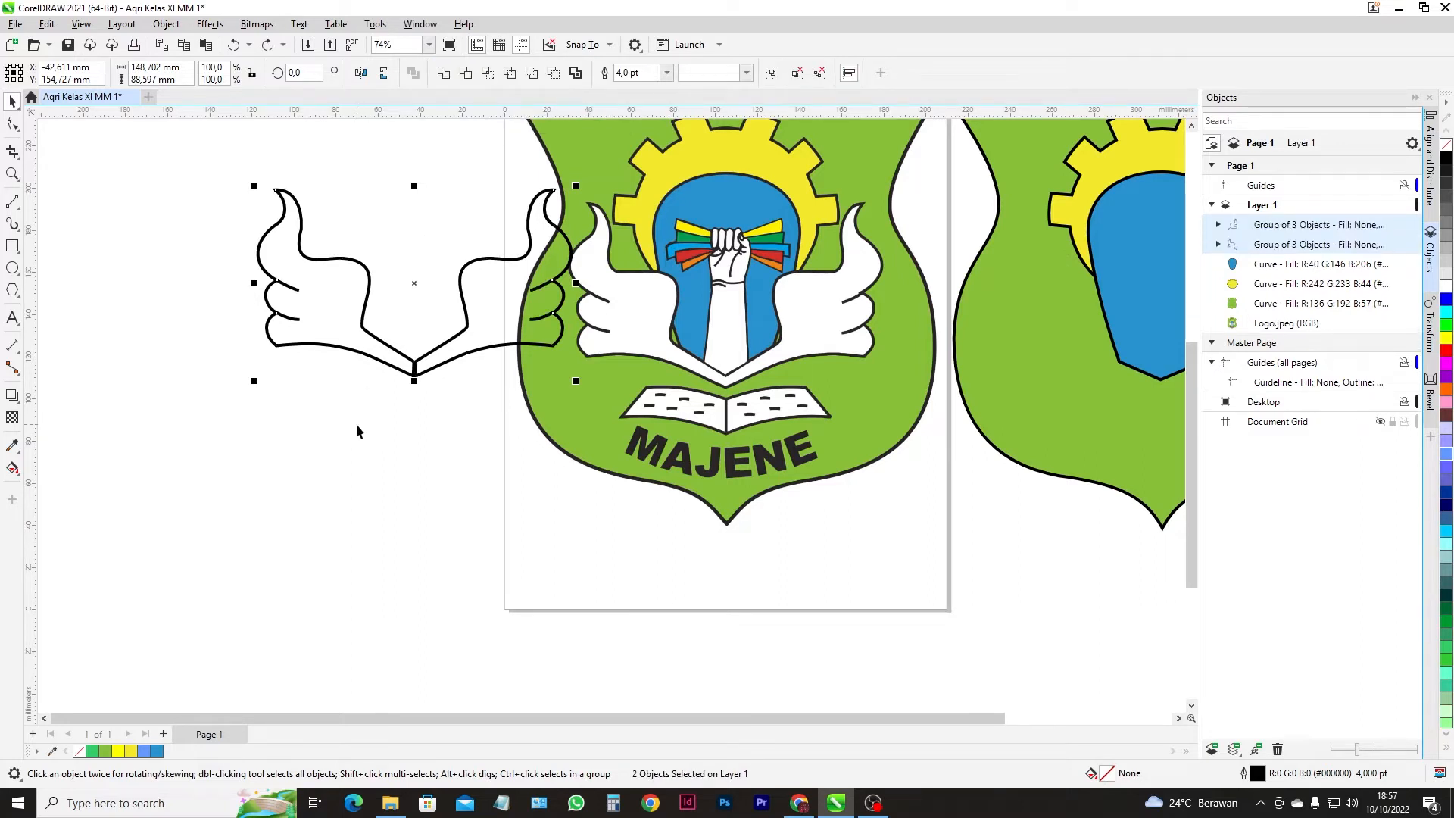
- Ungroup both hands completely and weld only the left and right hand outlines together, keeping the finger creases separate
left_click(798, 74)
left_click(468, 199)
left_click(465, 297)
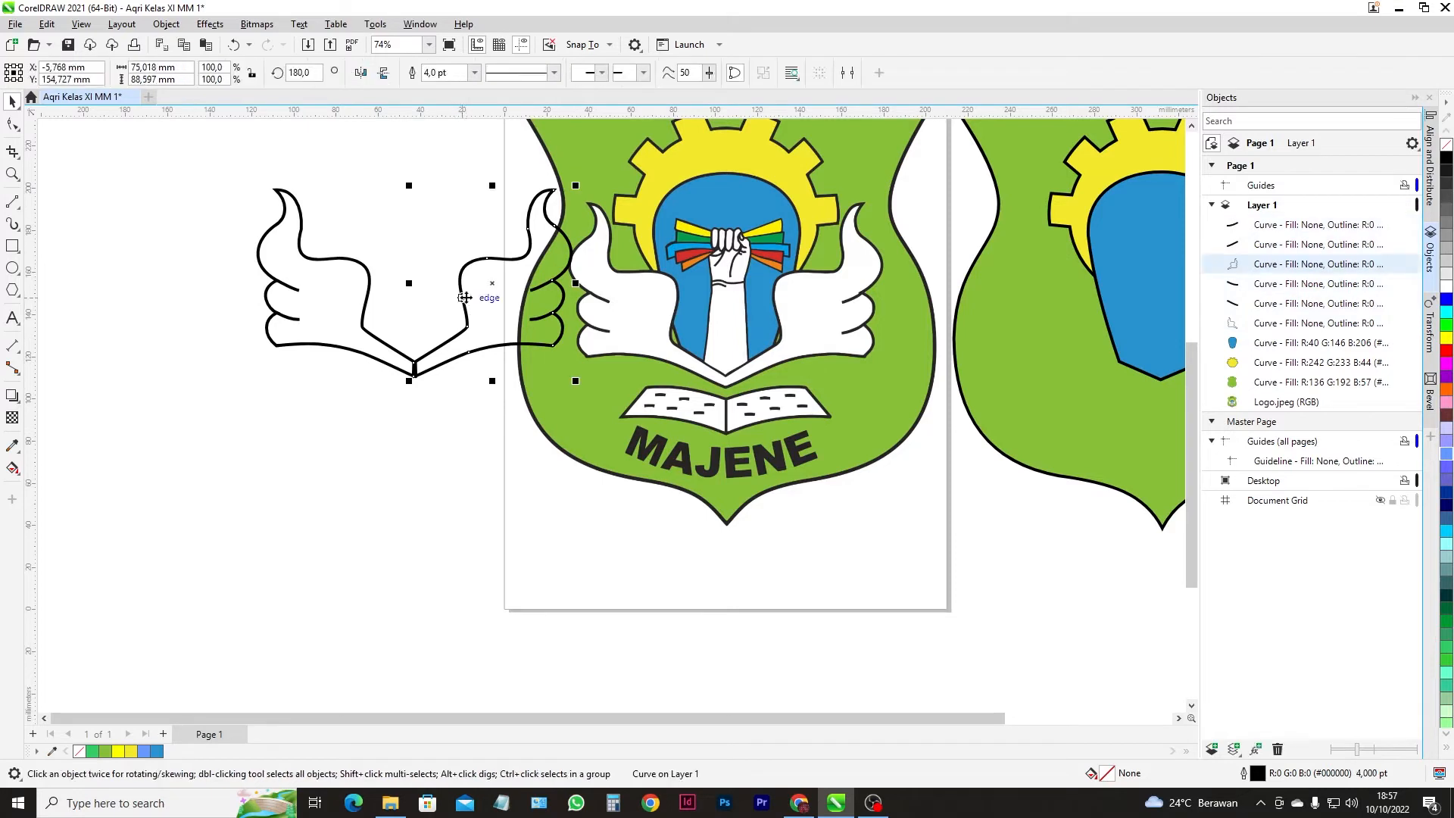
left_click(301, 241)
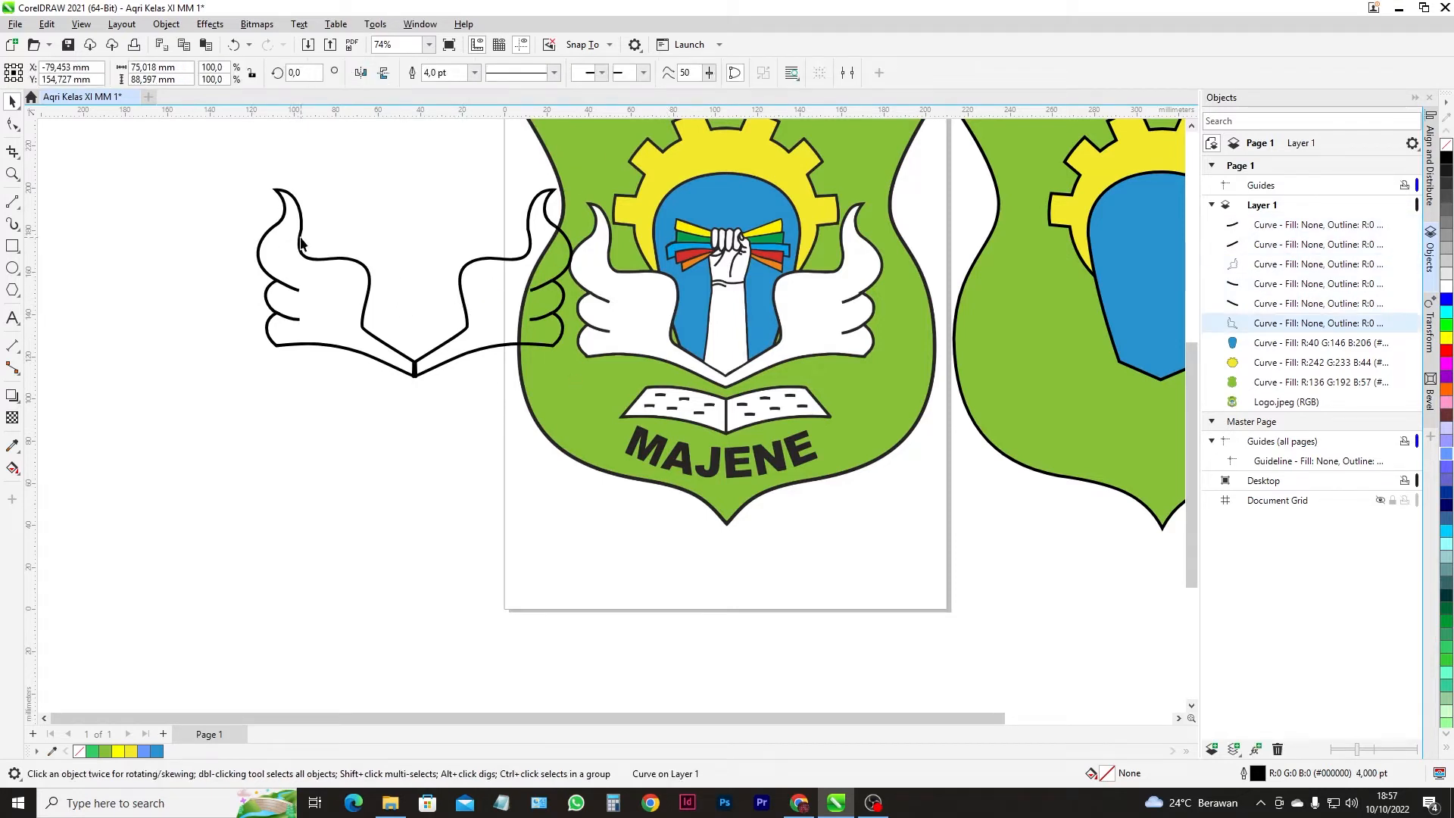
left_click(457, 290, "shift")
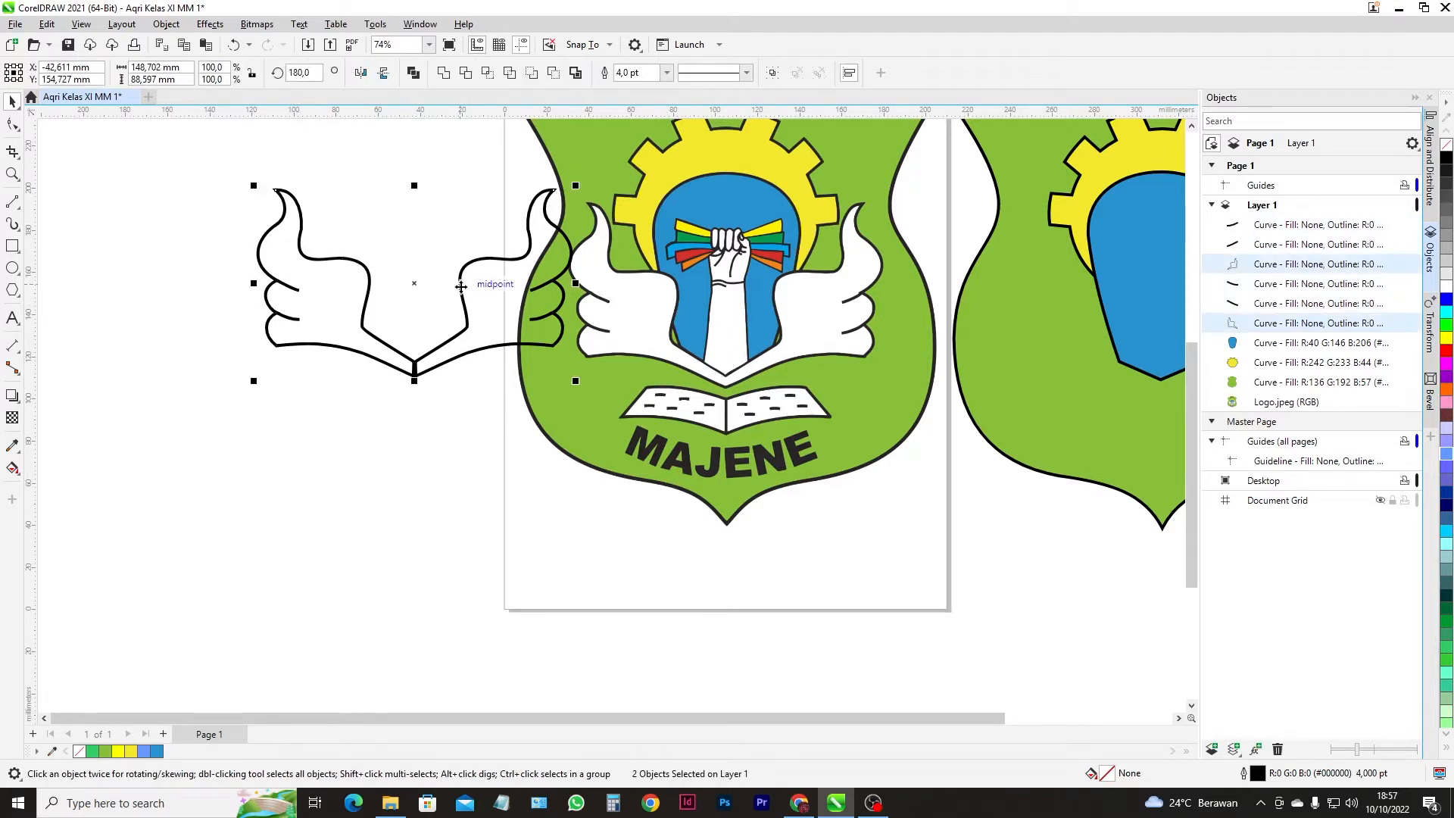
left_click(444, 72)
left_click(427, 457)
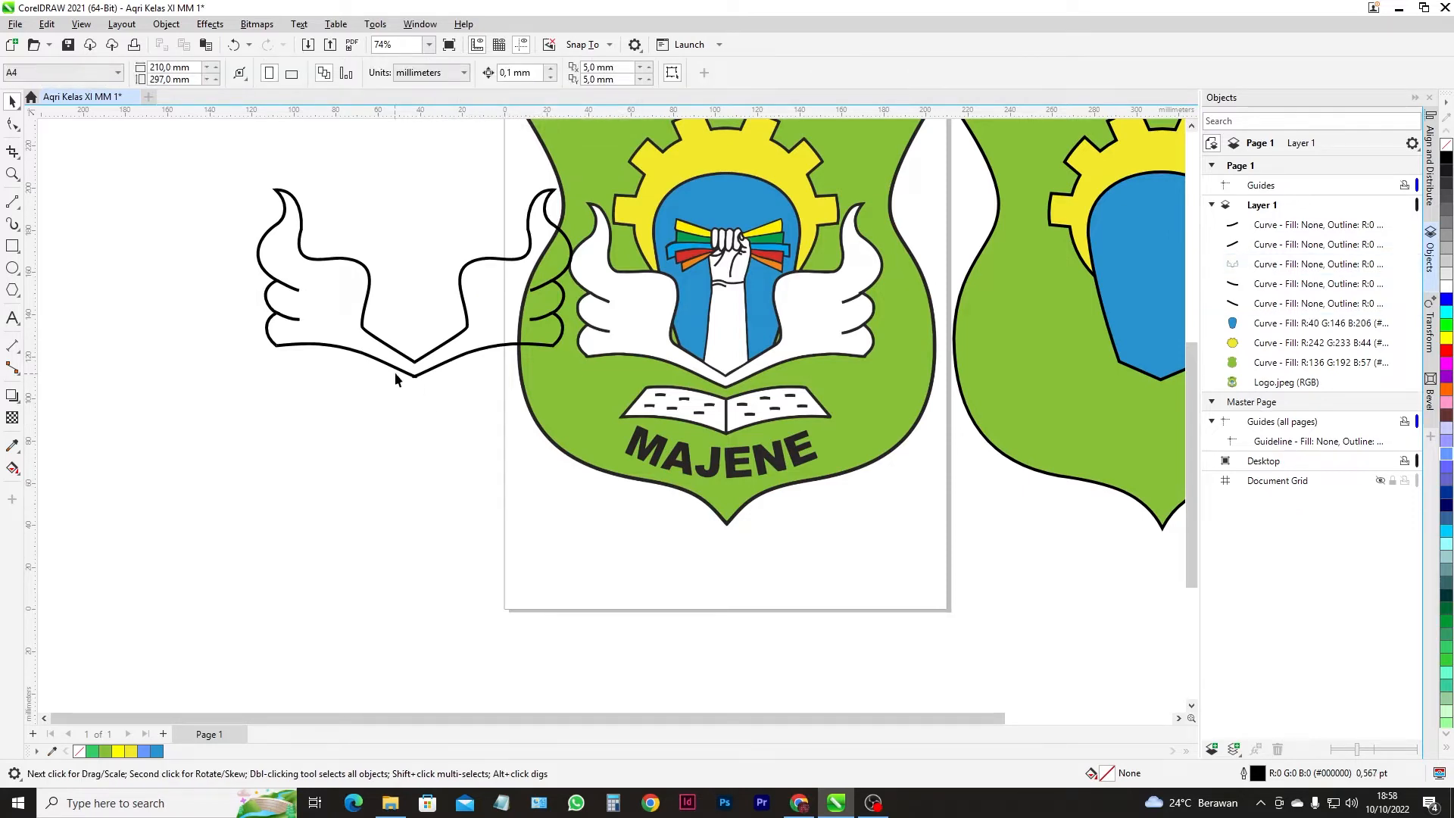
- Try to clean up the welded hands' bottom tip by deleting nodes and converting the adjoining curve to a straight line
scroll(417, 371, "up", 4)
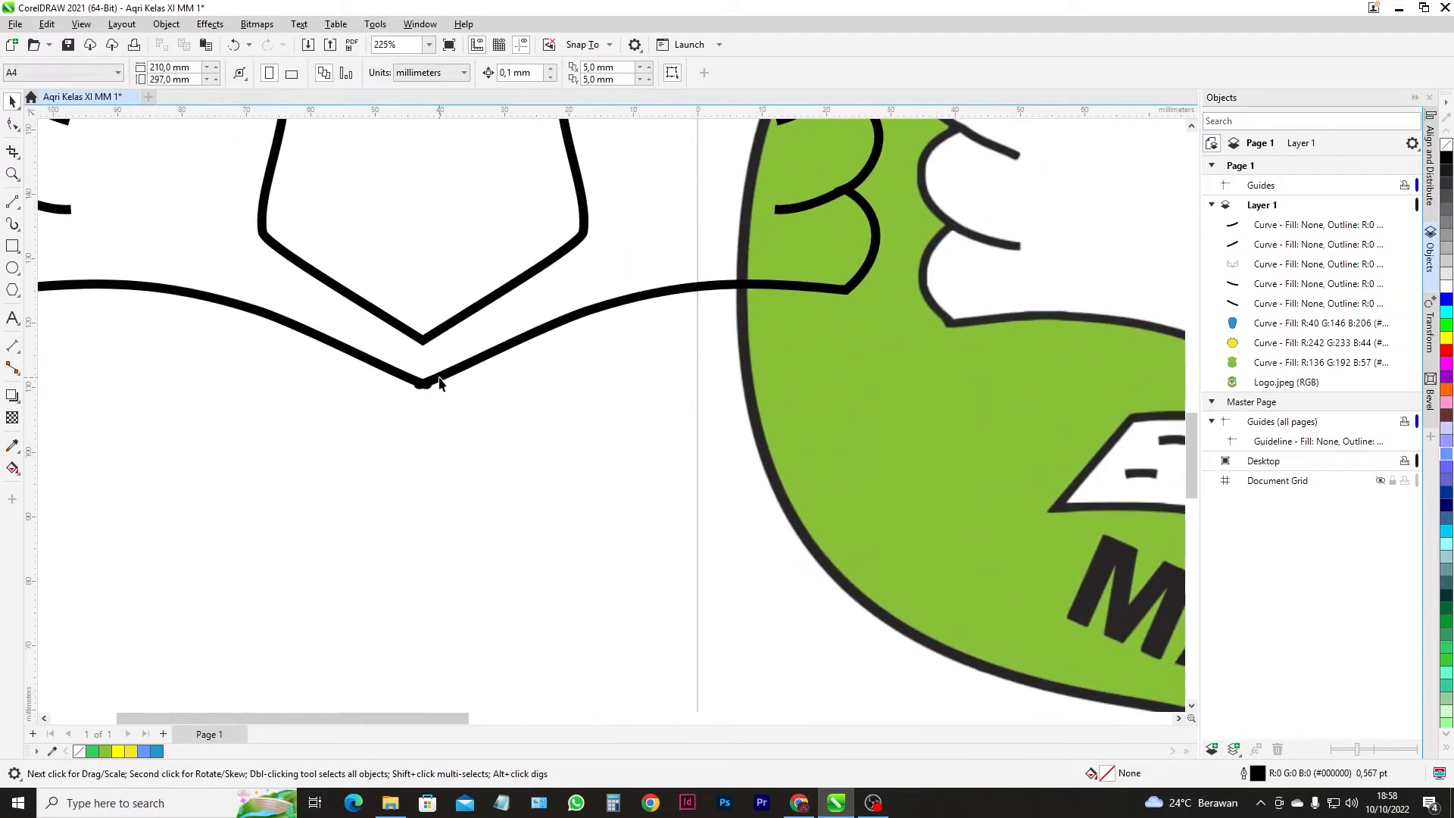
scroll(415, 384, "up", 5)
left_click(412, 382)
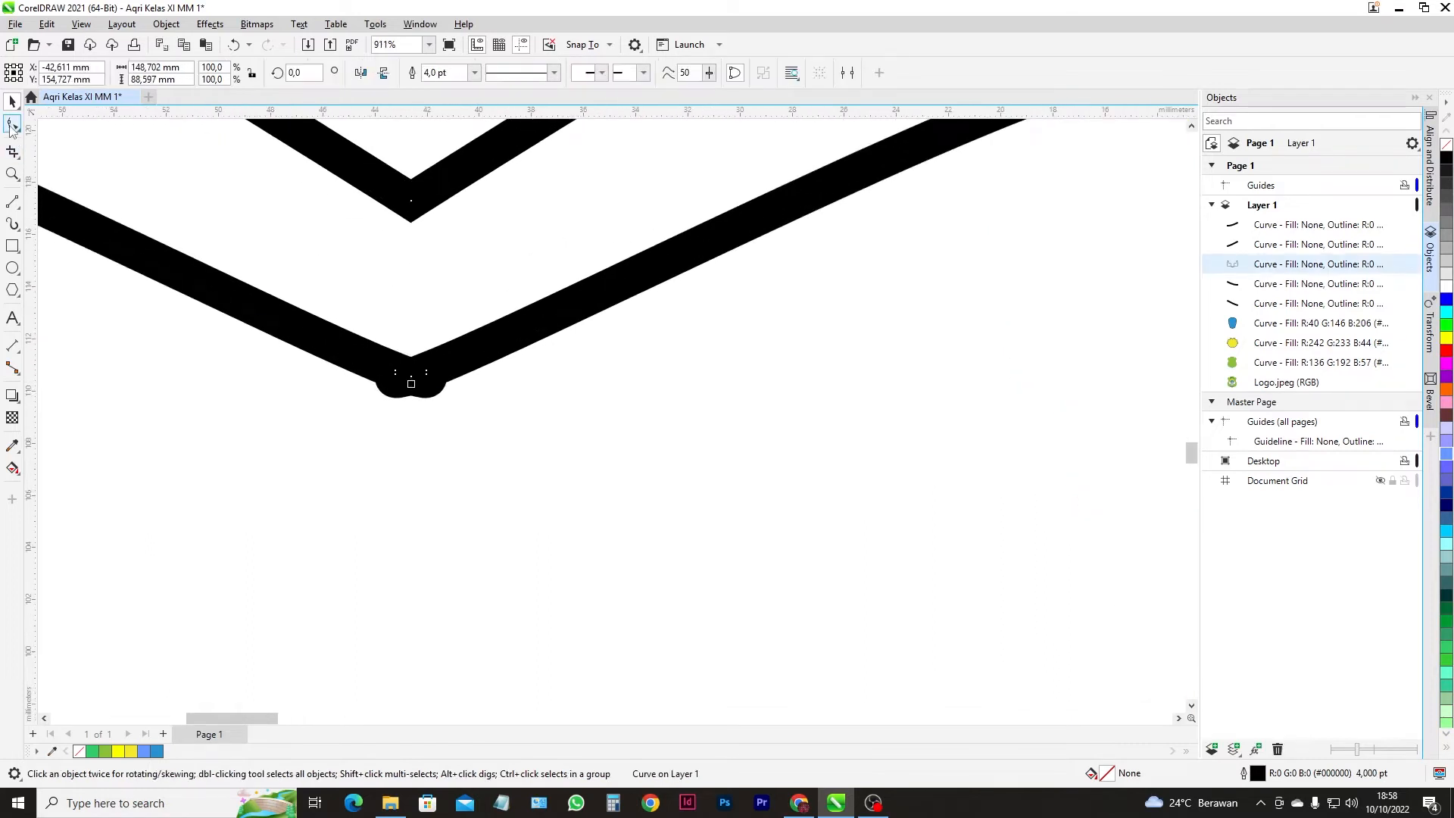
left_click(13, 125)
scroll(401, 379, "up", 4)
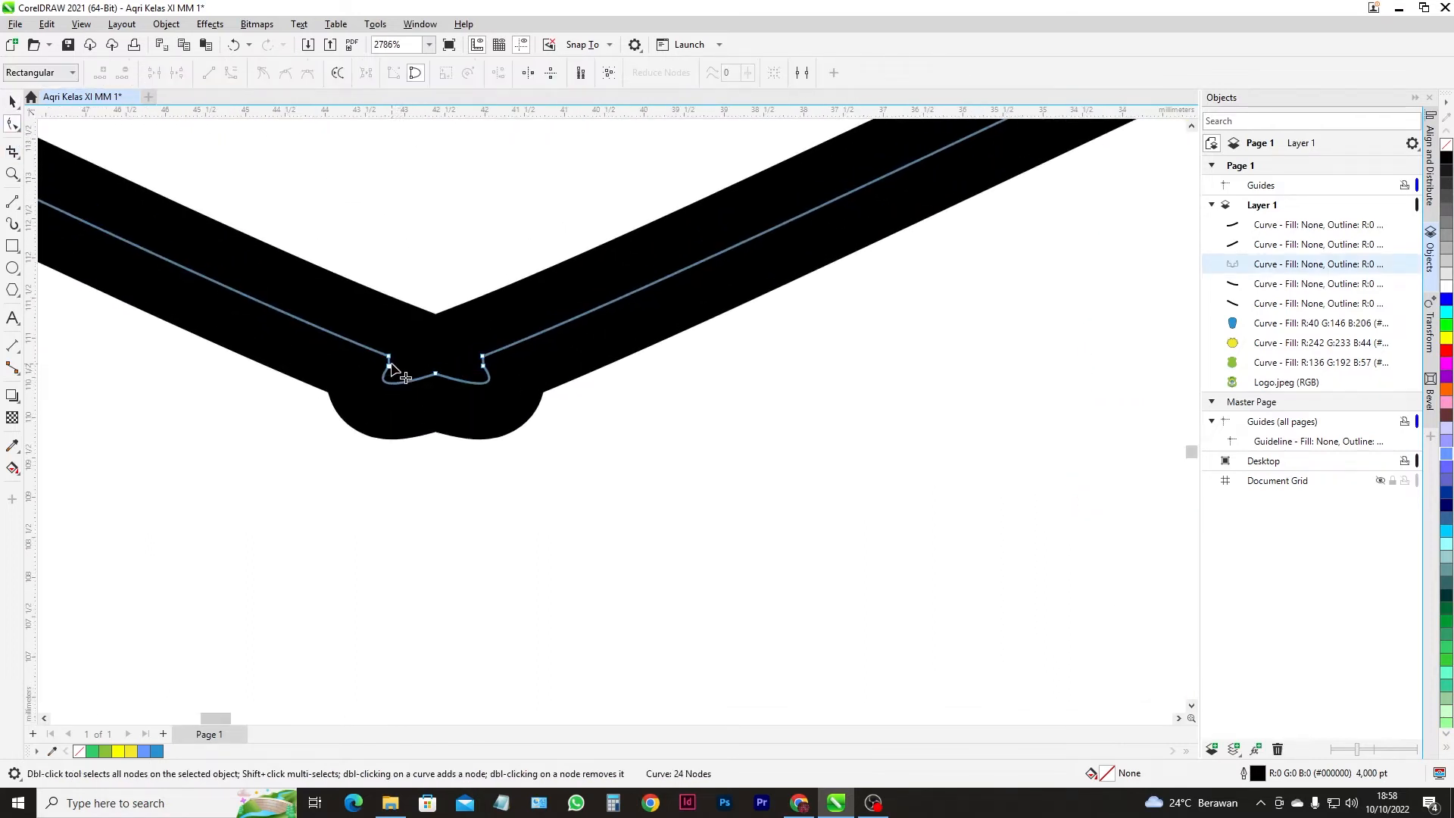
left_click(389, 356)
key("Delete")
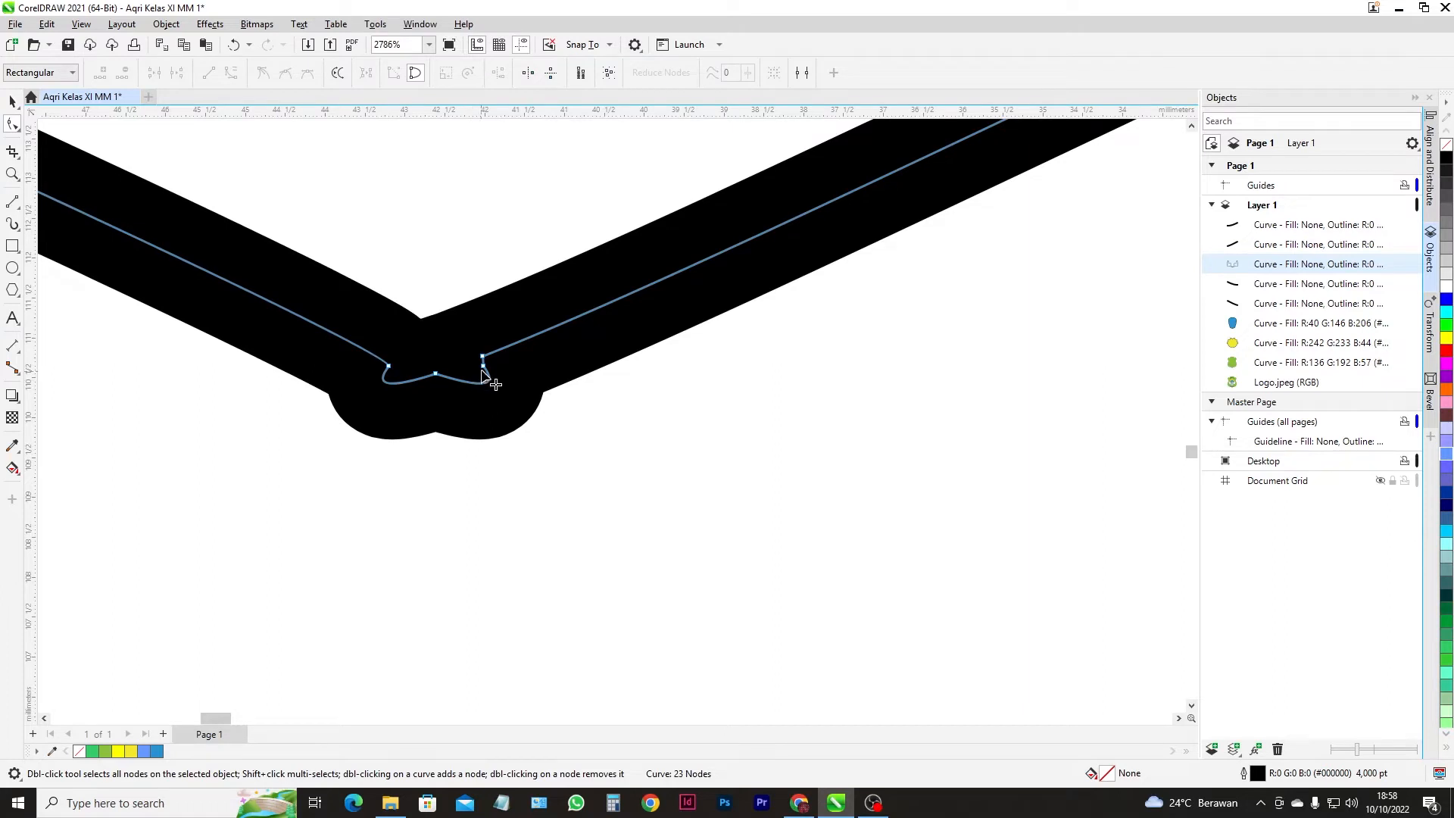
left_click(435, 374)
left_click(209, 74)
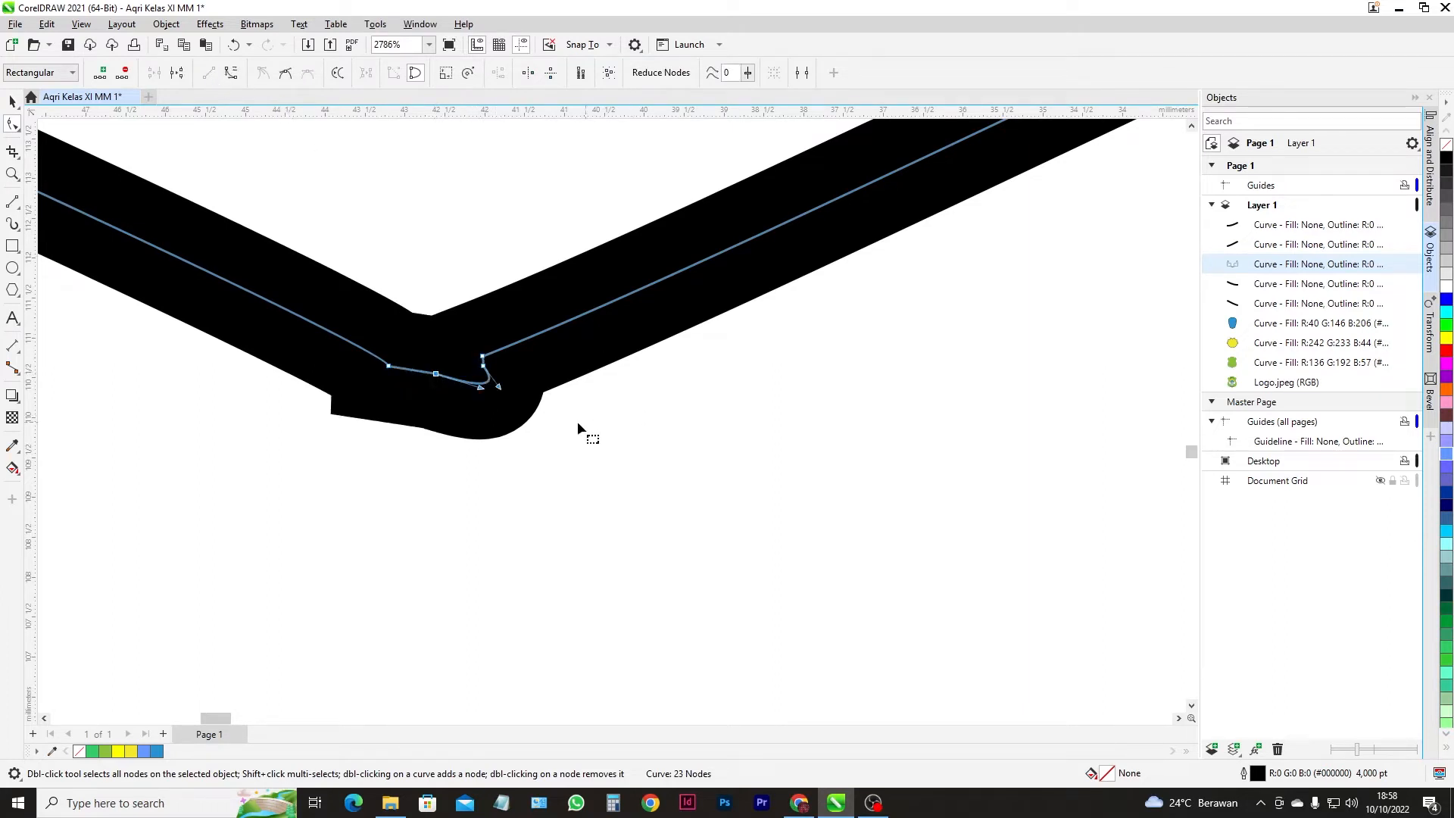
double_click(389, 366)
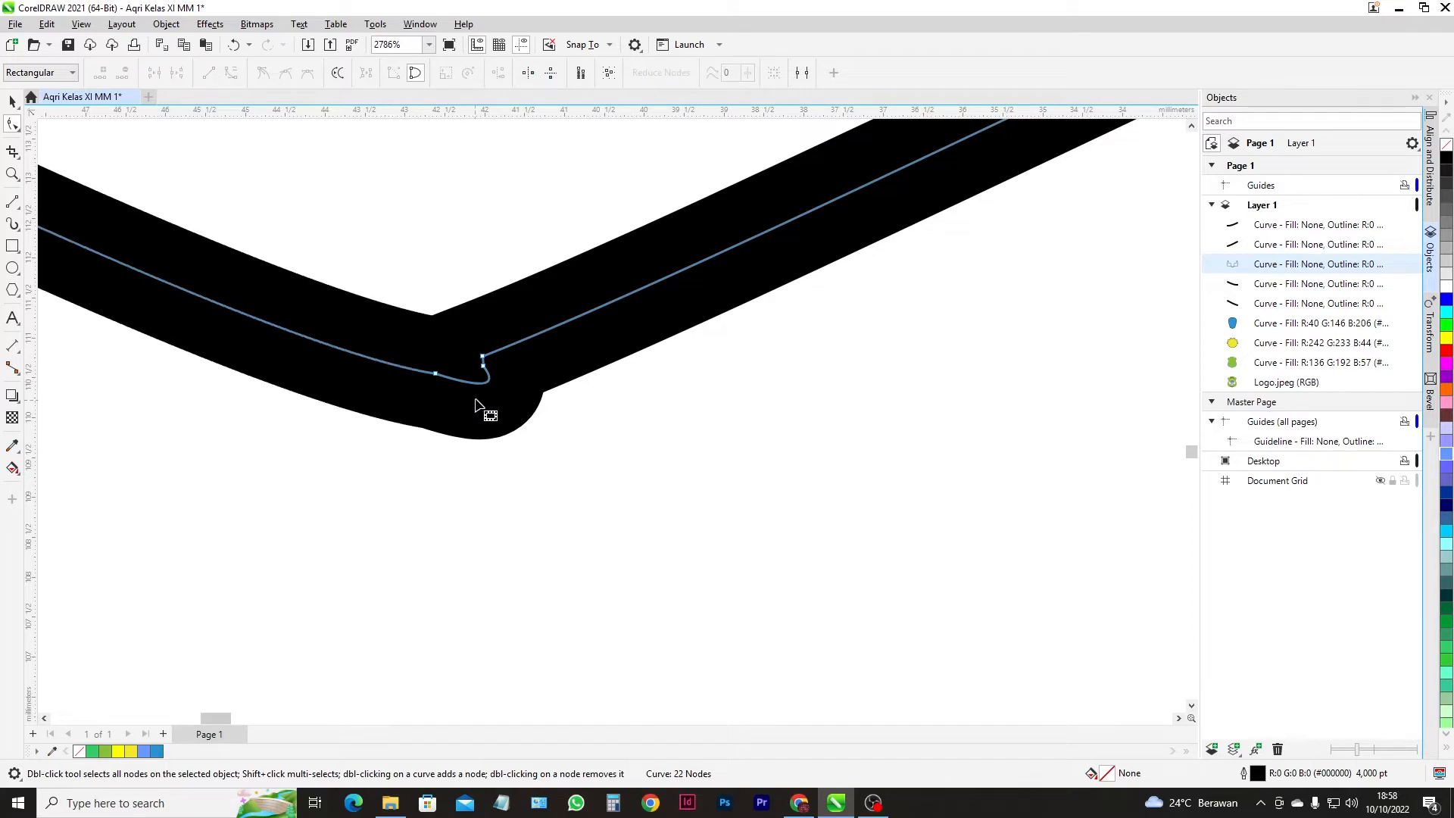
- Undo the tip edits back to the freshly welded hand outline with its nodes intact
key("ctrl+z")
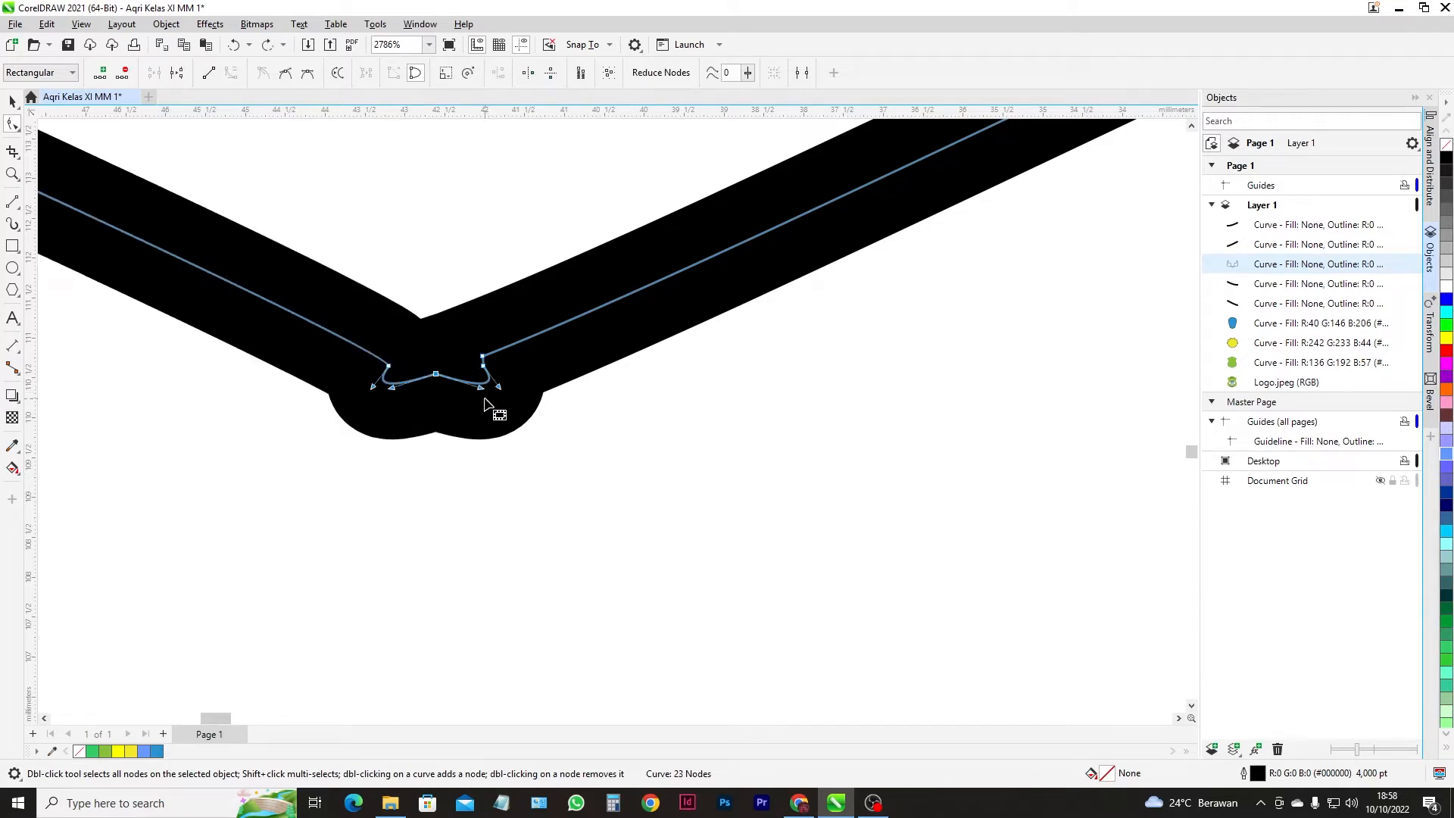
key("ctrl+z")
scroll(485, 401, "down", 6)
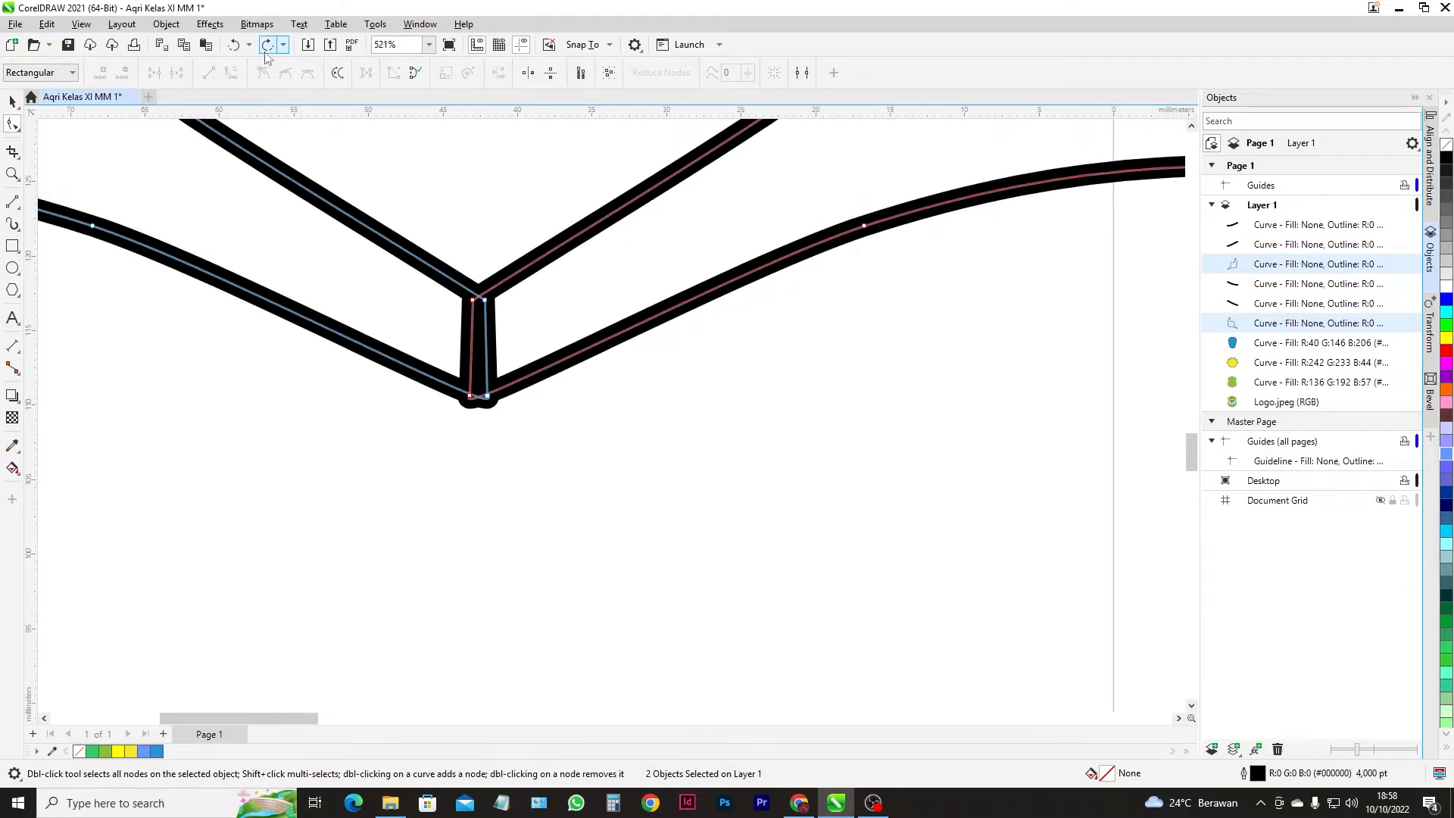
key("ctrl+z")
scroll(508, 410, "up", 4)
scroll(452, 401, "up", 1)
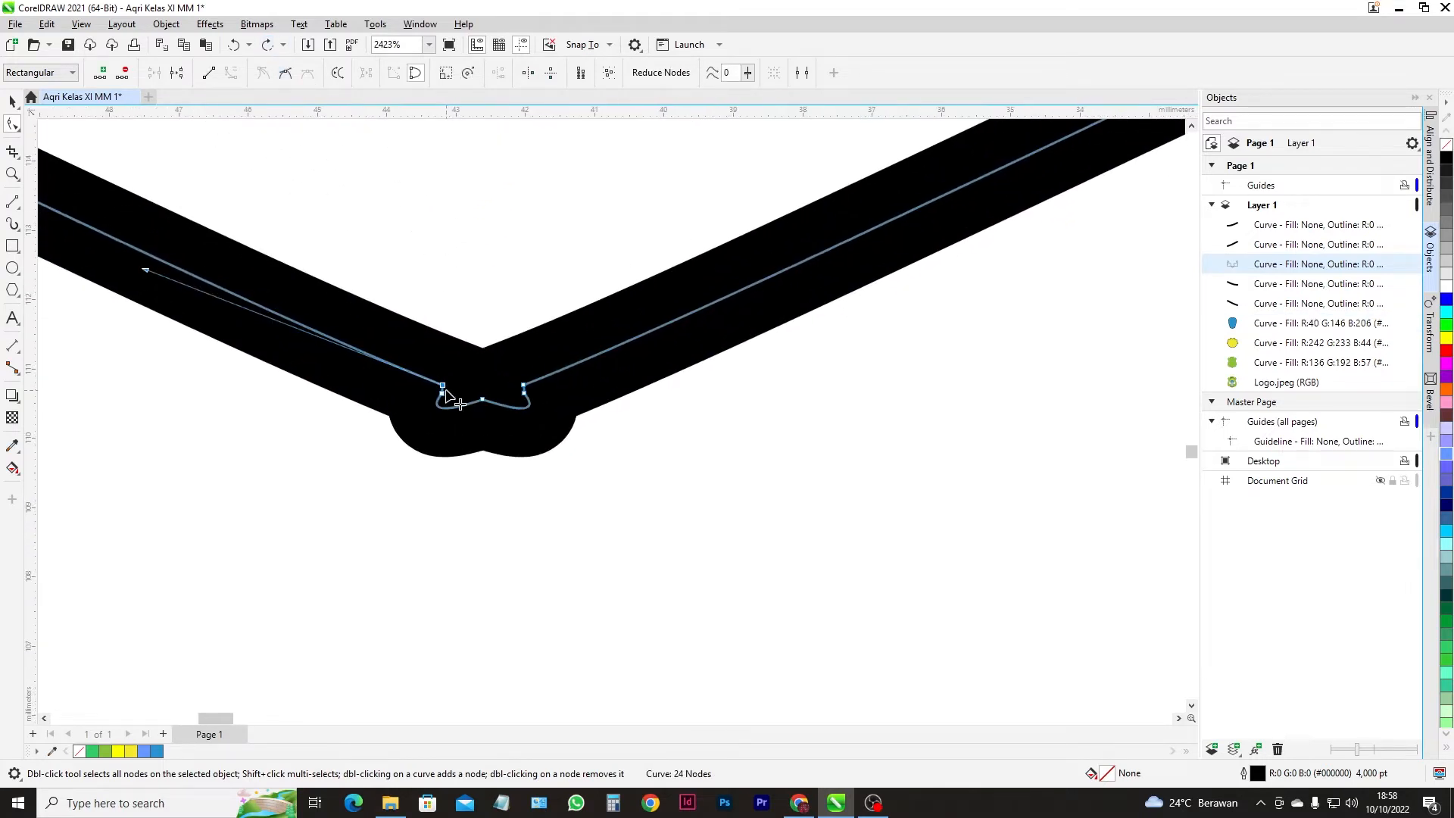
- Delete the lower stray node on each side of the welded hands' bottom tip
left_click(441, 394)
key("Delete")
left_click(524, 394)
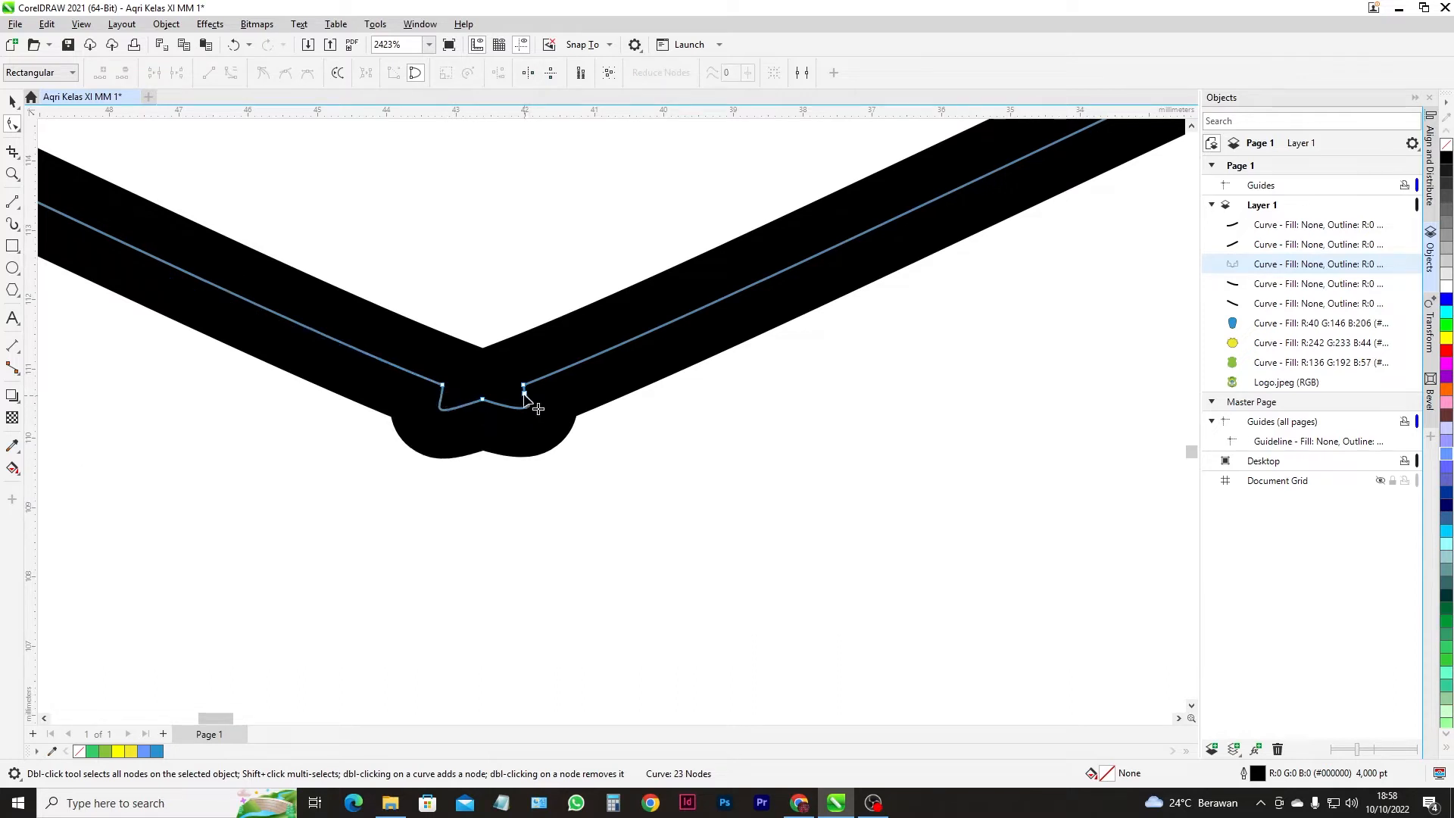
key("Delete")
- Convert the two short curved segments meeting at the hands' bottom tip into straight lines
left_click(483, 401)
left_click(209, 73)
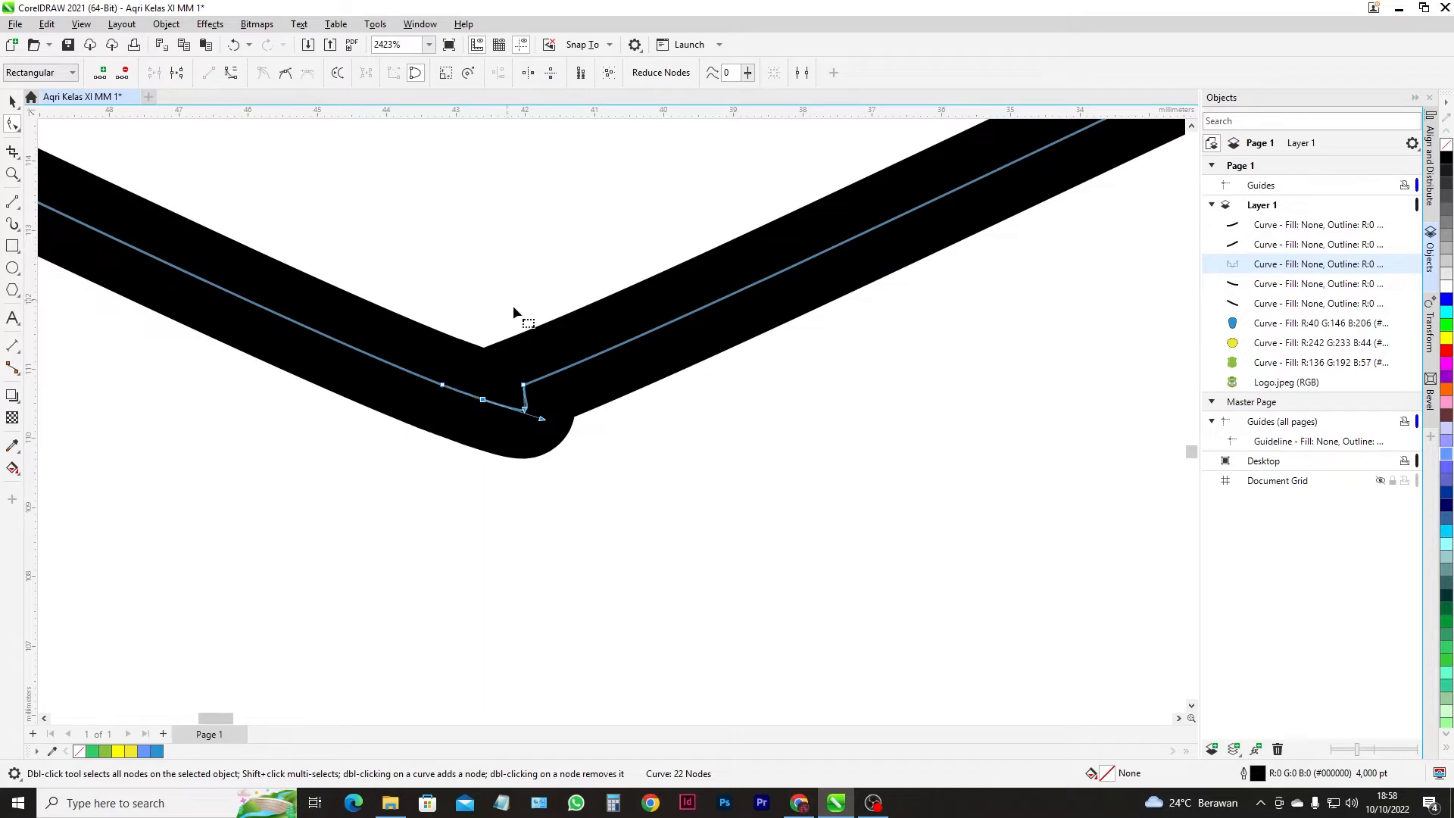
scroll(514, 418, "up", 4)
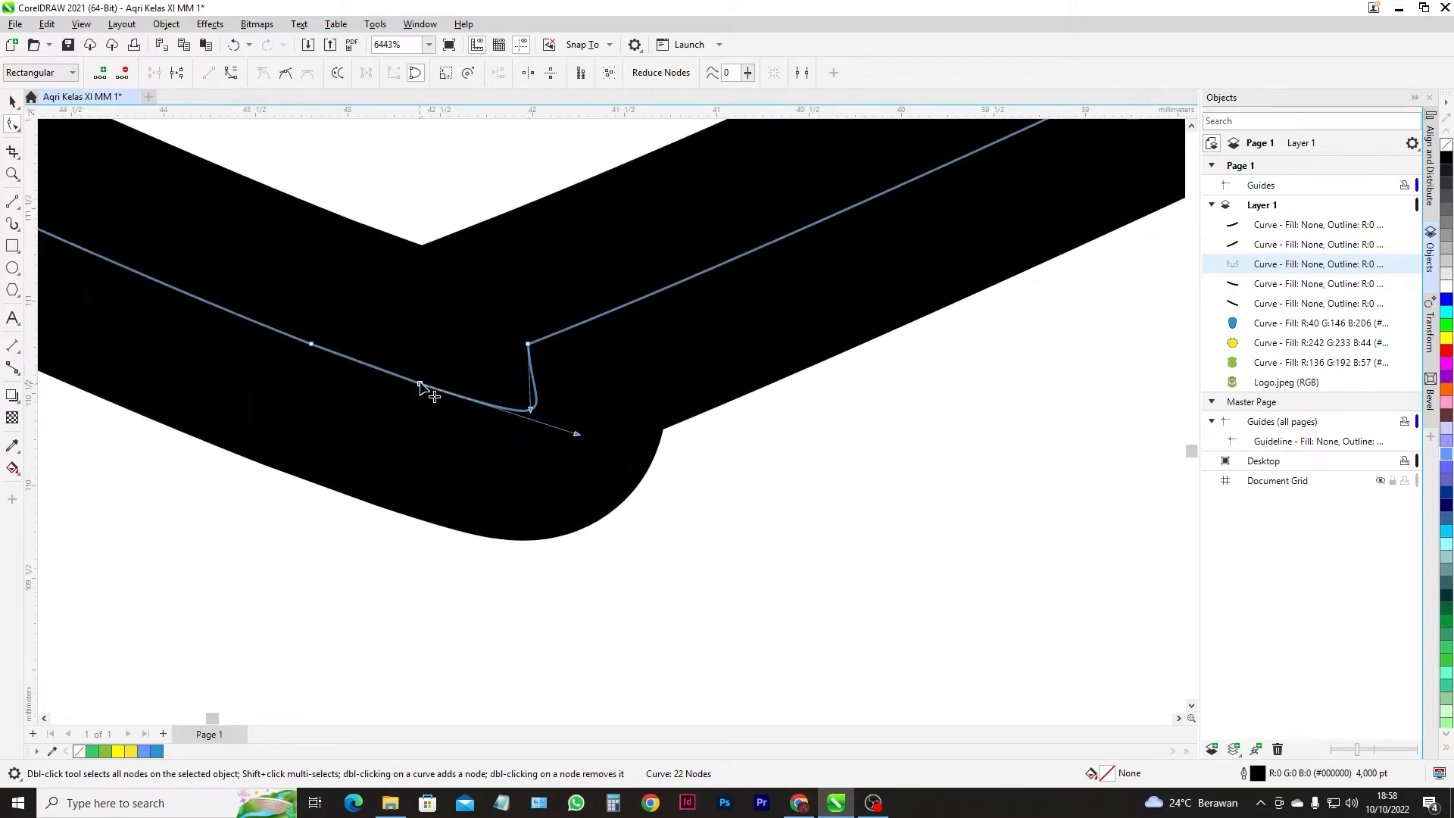
left_click(528, 345)
left_click(210, 73)
scroll(504, 353, "down", 15)
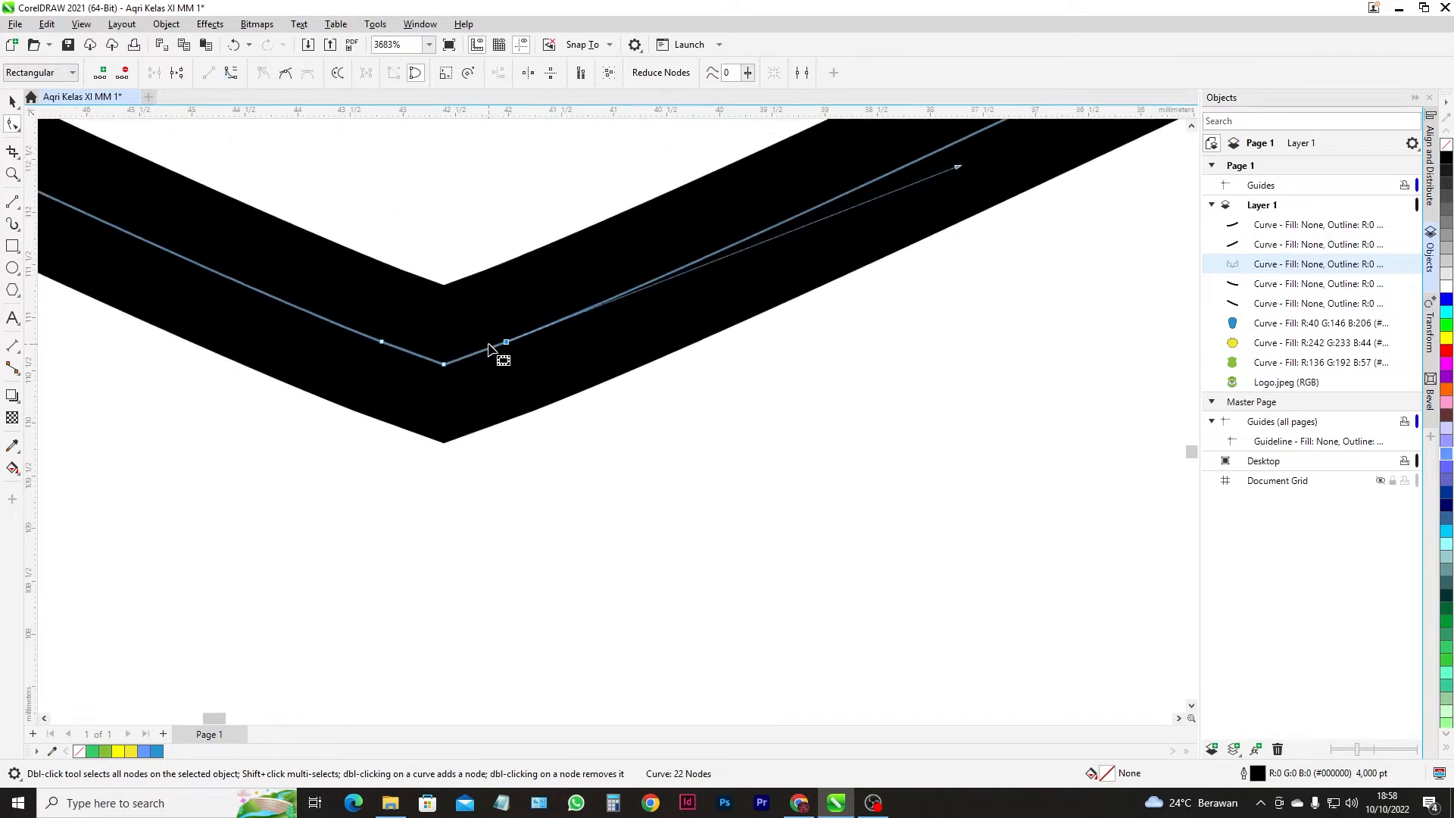
scroll(504, 353, "down", 4)
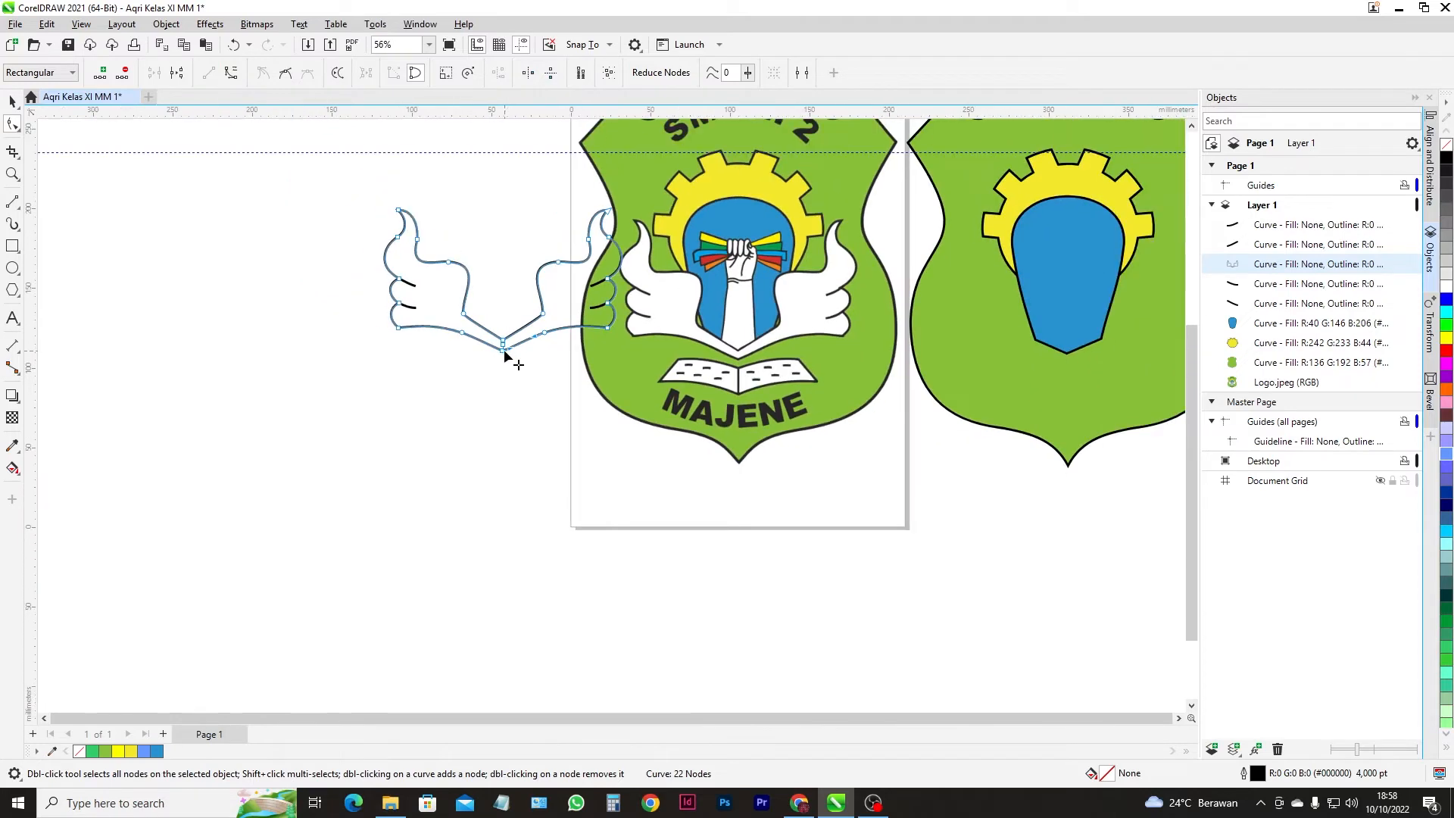
- Group the welded hands with their four finger creases and fill the group with white
left_click(13, 100)
left_click(333, 214)
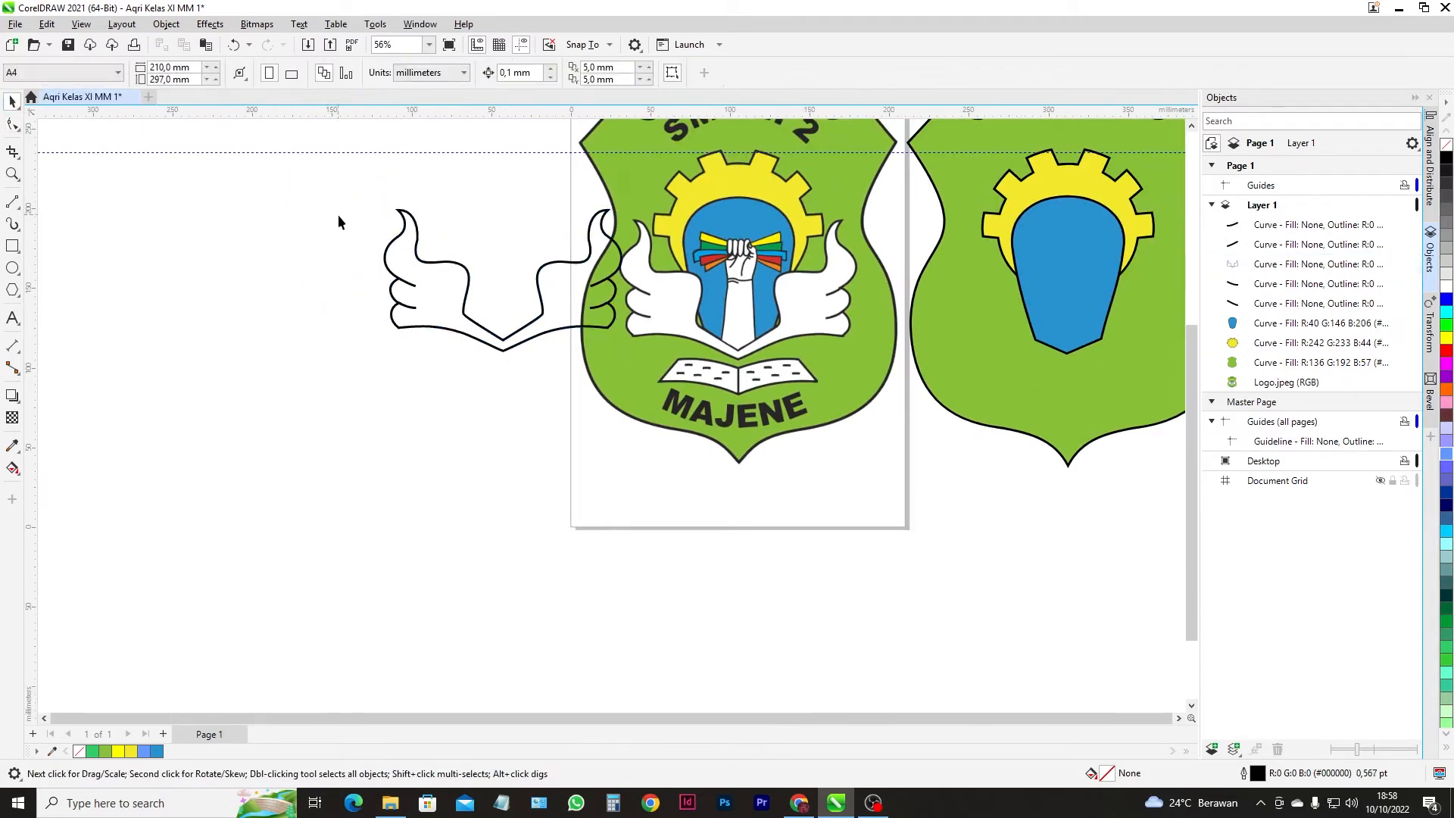
left_click(413, 288)
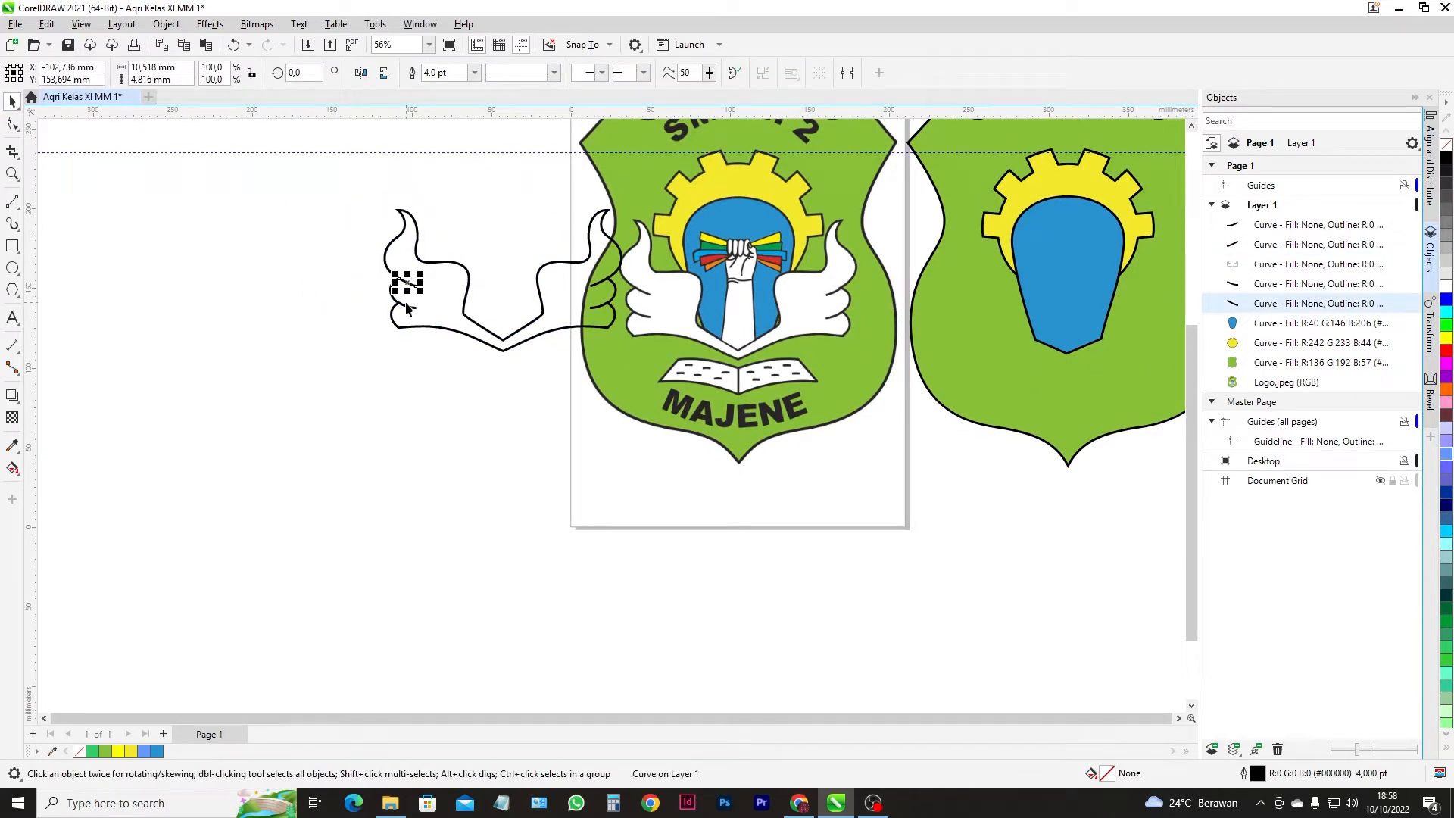
mouse_move(336, 196)
left_mouse_down()
mouse_move(503, 327)
mouse_move(635, 380)
left_mouse_up()
key("ctrl+g")
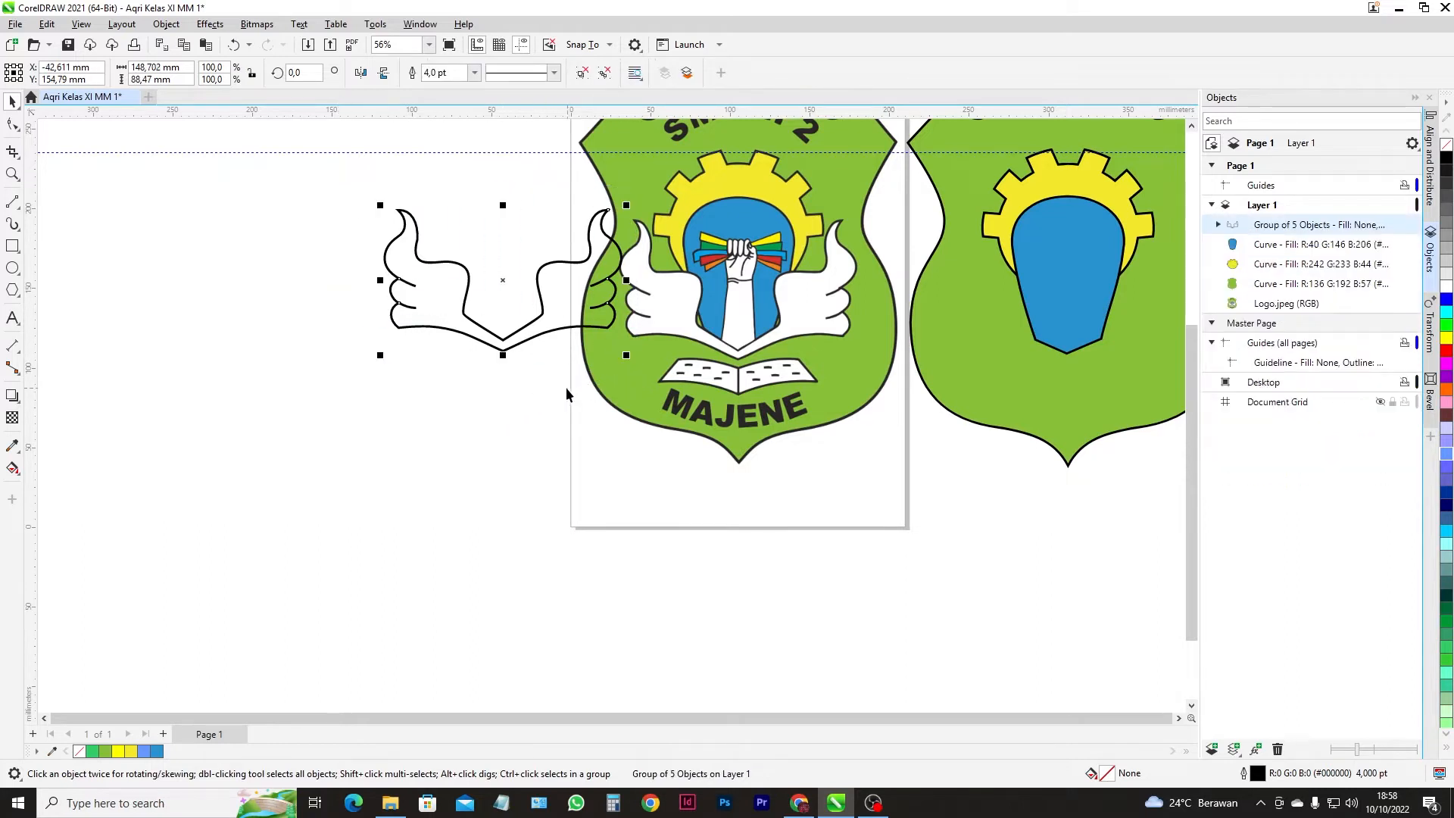
left_click(1447, 286)
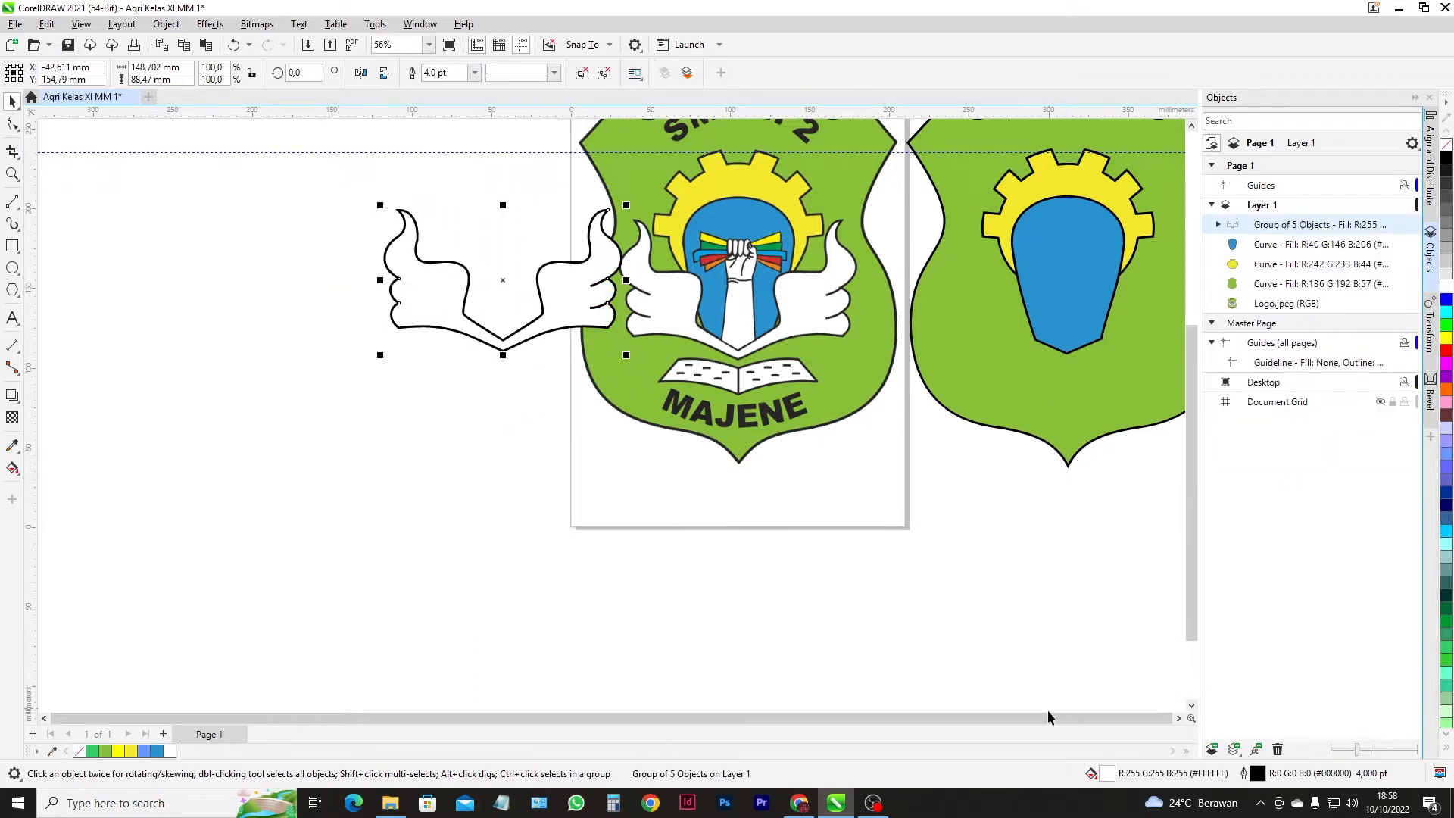
- Centre the hands group horizontally on the redrawn green shield
left_click(1179, 719)
left_click(1179, 718)
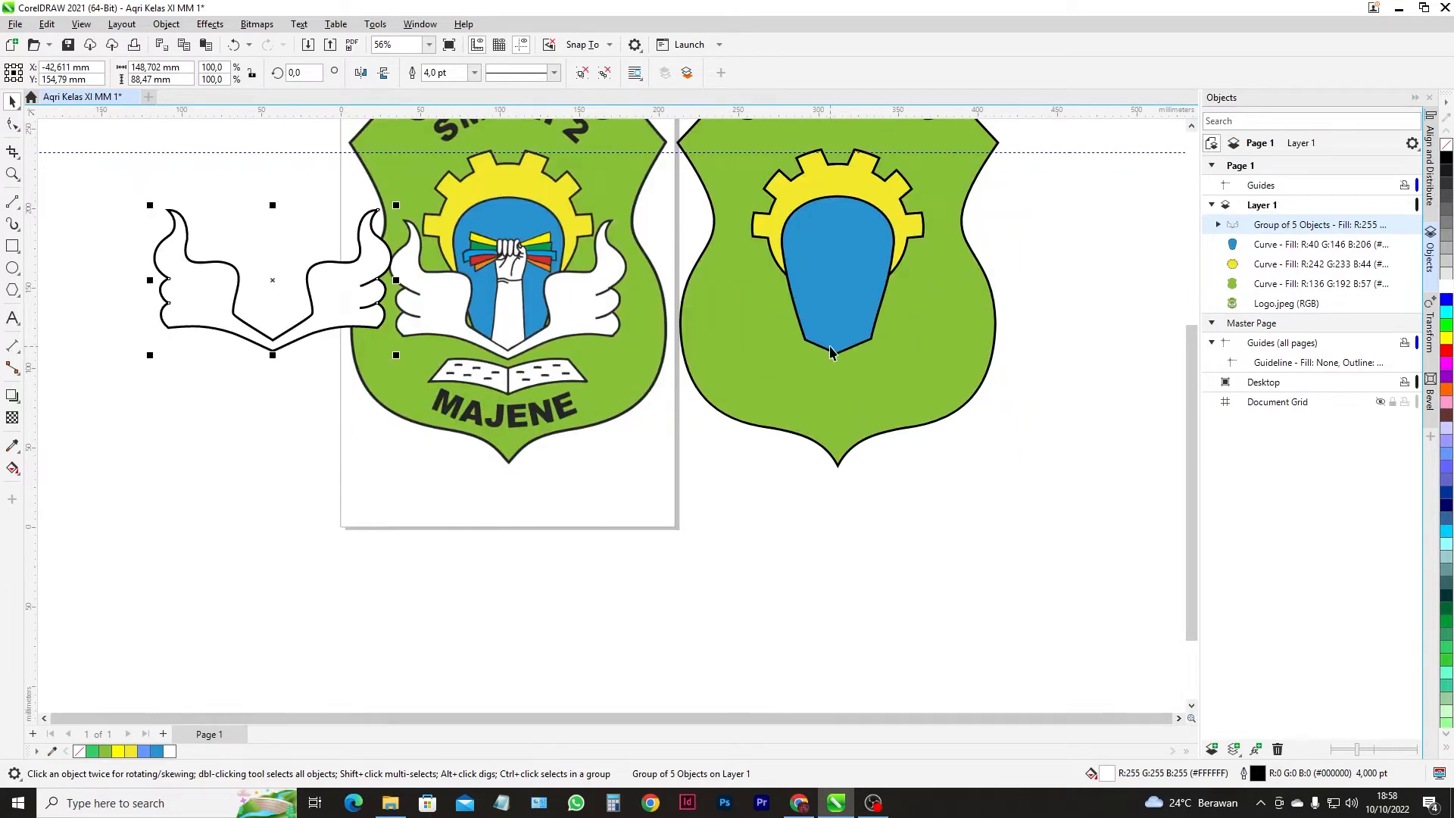
left_click(879, 388, "shift")
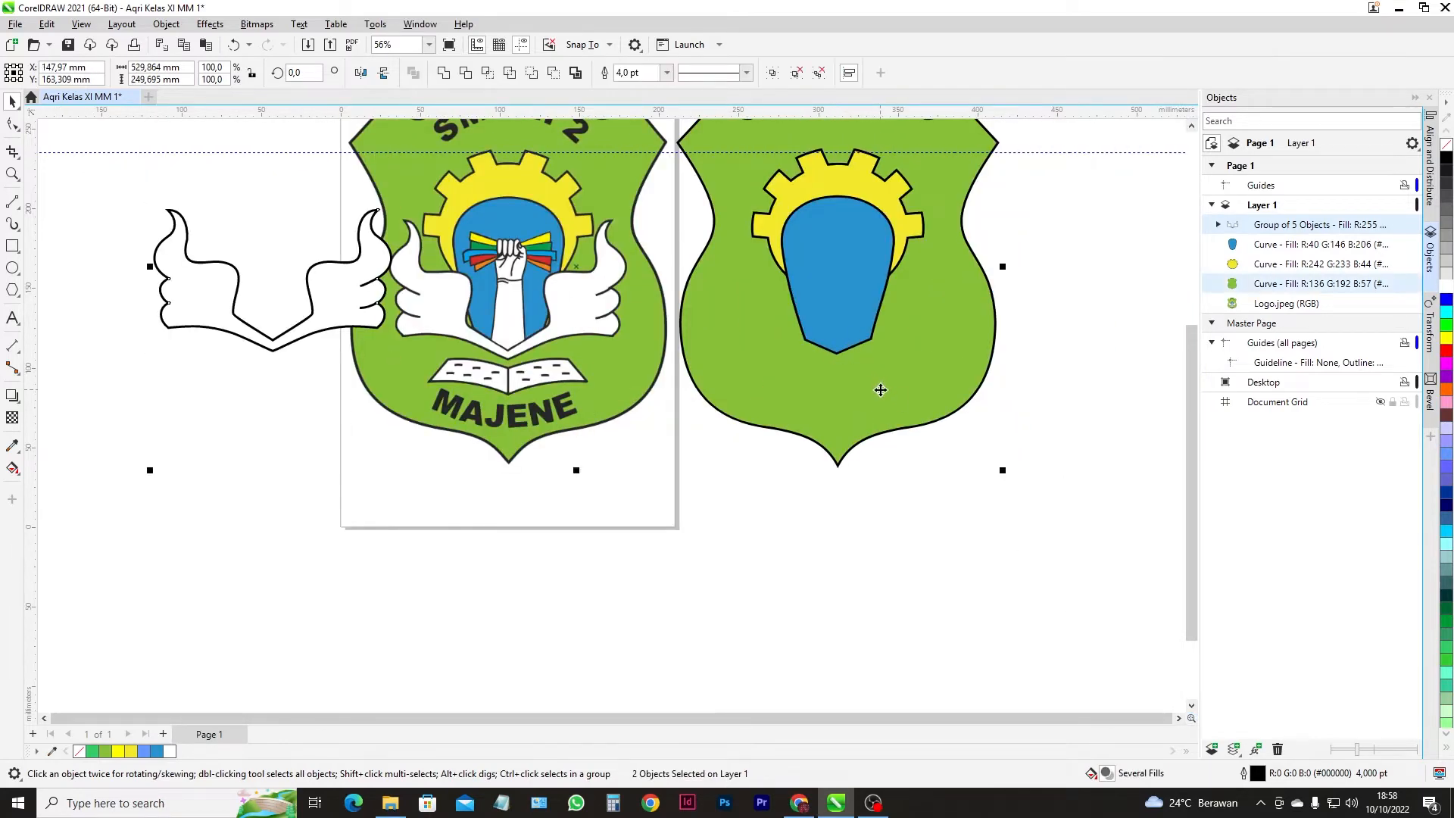
key("c")
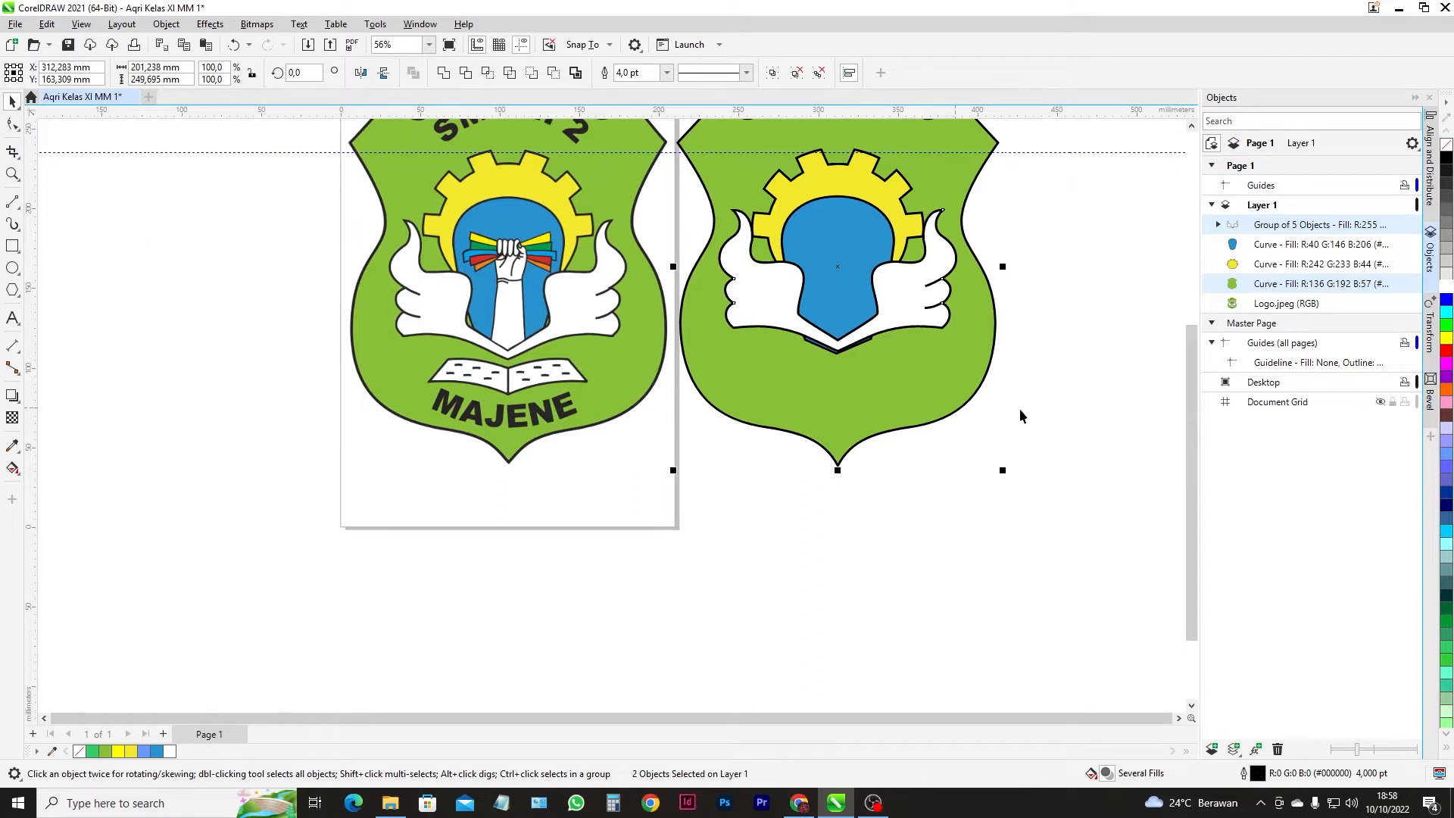
left_click(1020, 408)
- Move the hands group straight down about 10 mm so it sits over the lower part of the blue shape
left_click(899, 302)
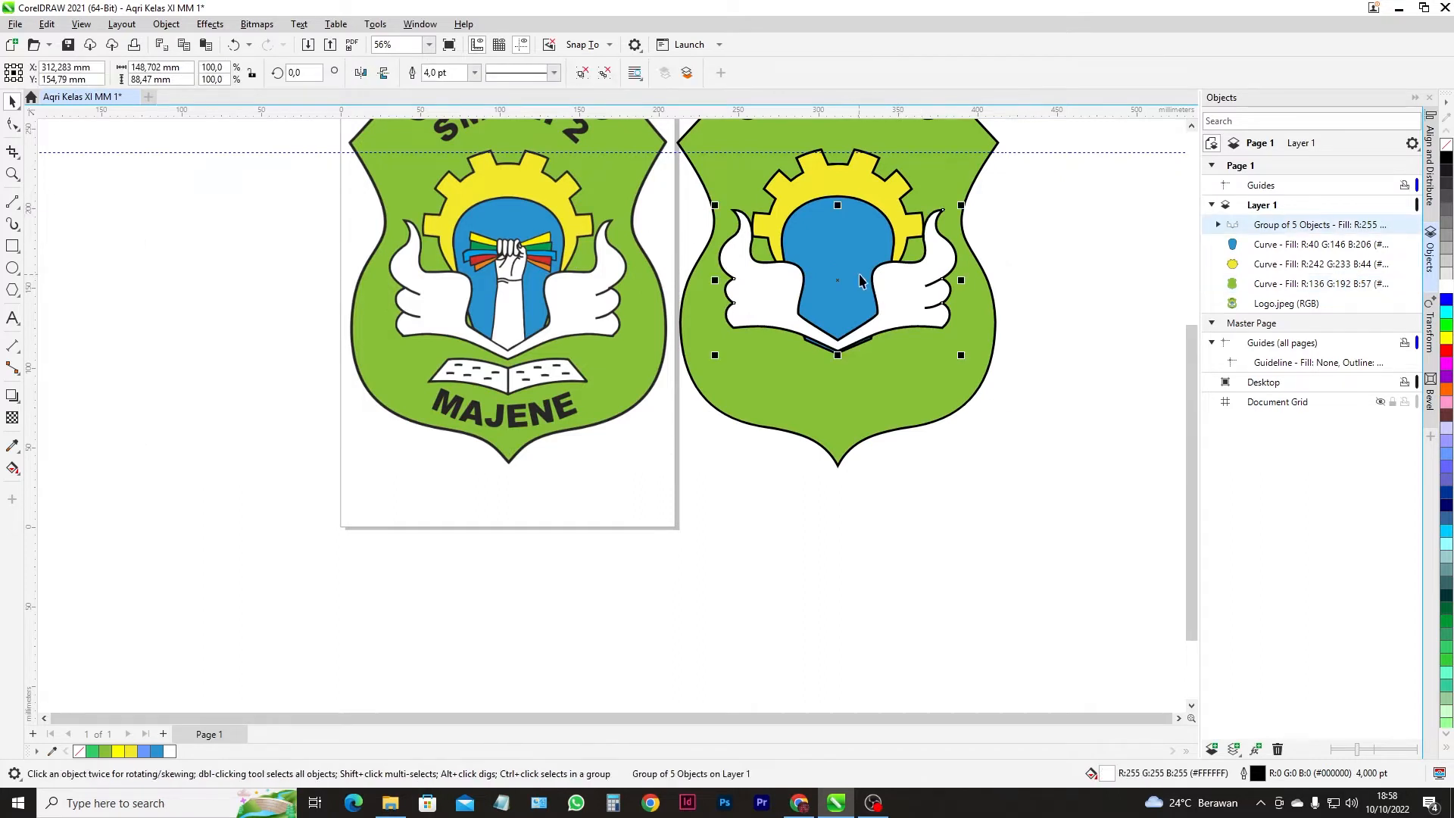
scroll(860, 281, "up", 1)
left_click_drag(837, 279, 834, 299)
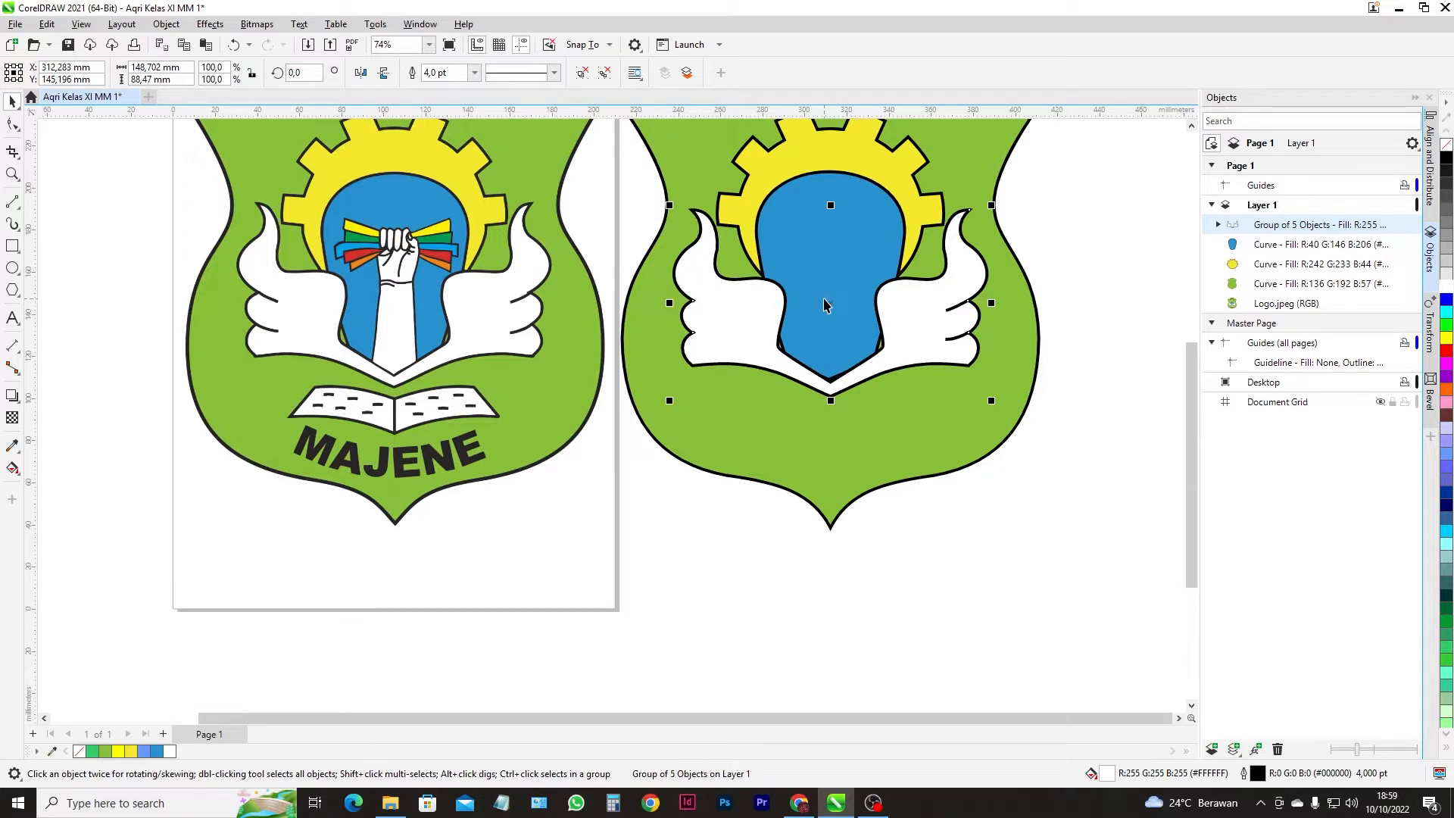
scroll(871, 303, "up", 1)
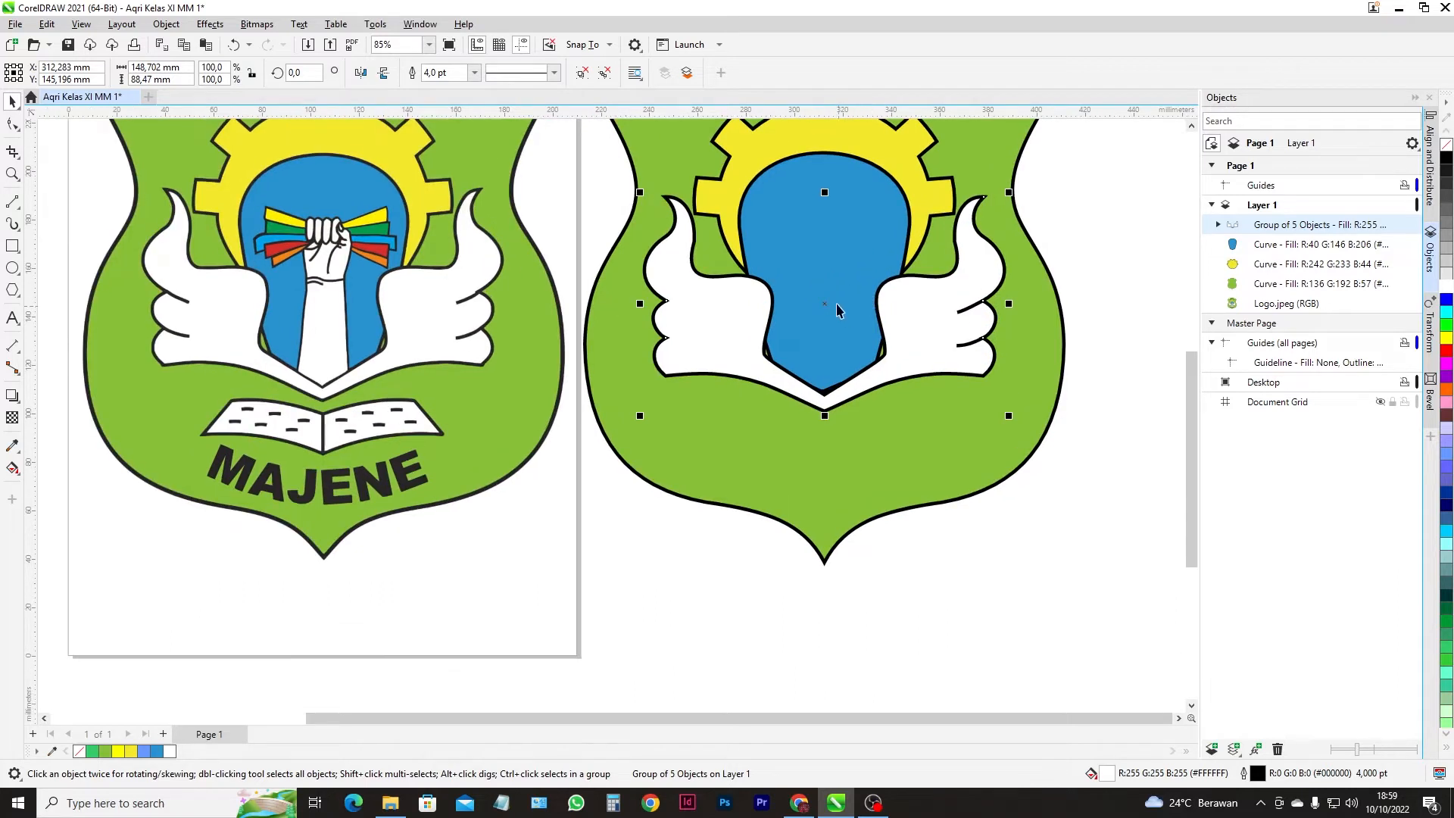
left_click_drag(825, 304, 824, 304)
- Stretch the blue shape downward to about 102.7 mm high and shift the hands group down about 2 mm
left_click(838, 250)
left_click_drag(825, 395, 832, 410)
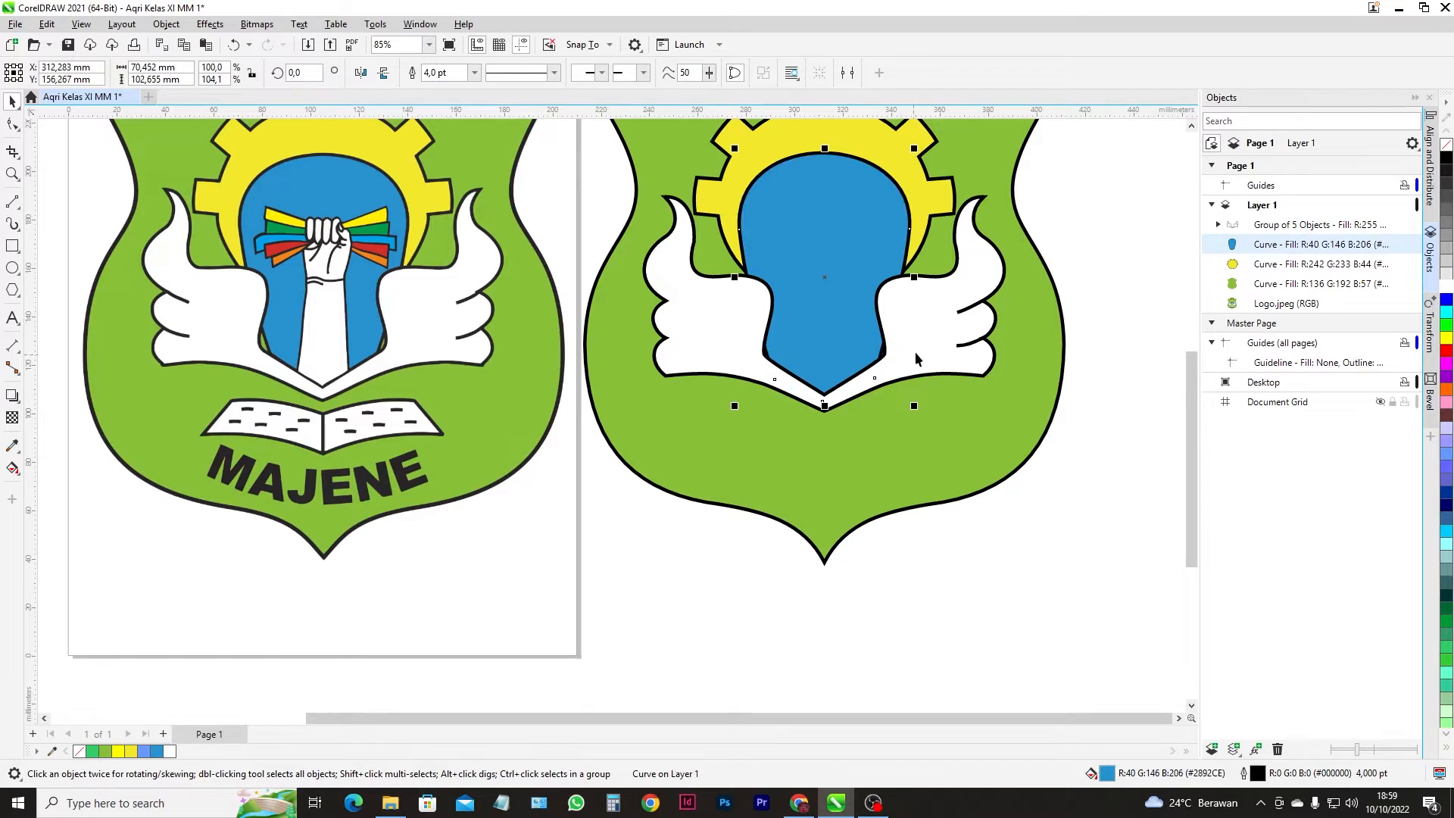
left_click(918, 341)
scroll(932, 324, "up", 2)
left_click_drag(933, 334, 929, 330)
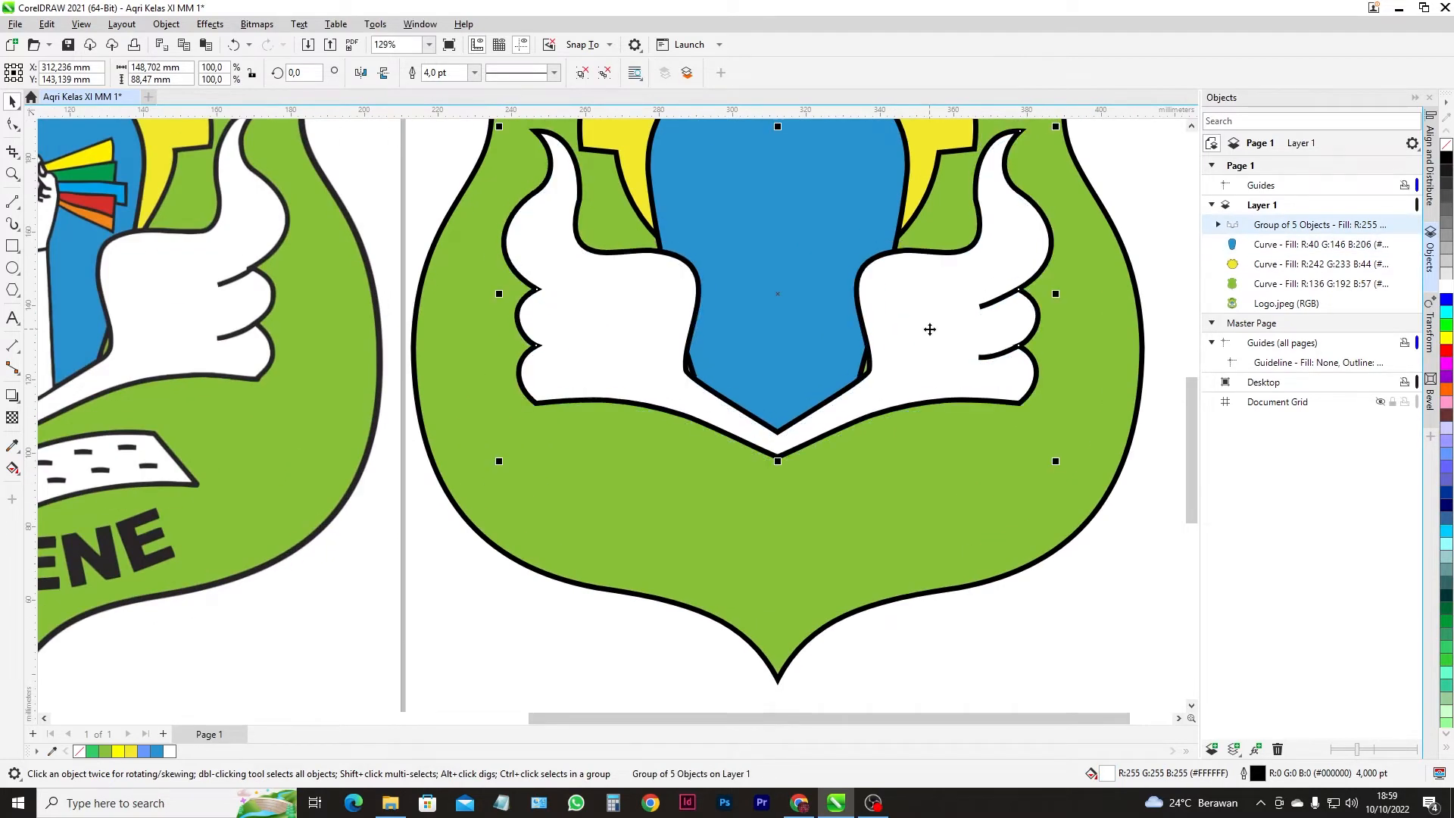
- Place a horizontal guideline at the reference thumb tips and stretch the hands group upward to it, about 93.6 mm high
scroll(928, 332, "down", 1)
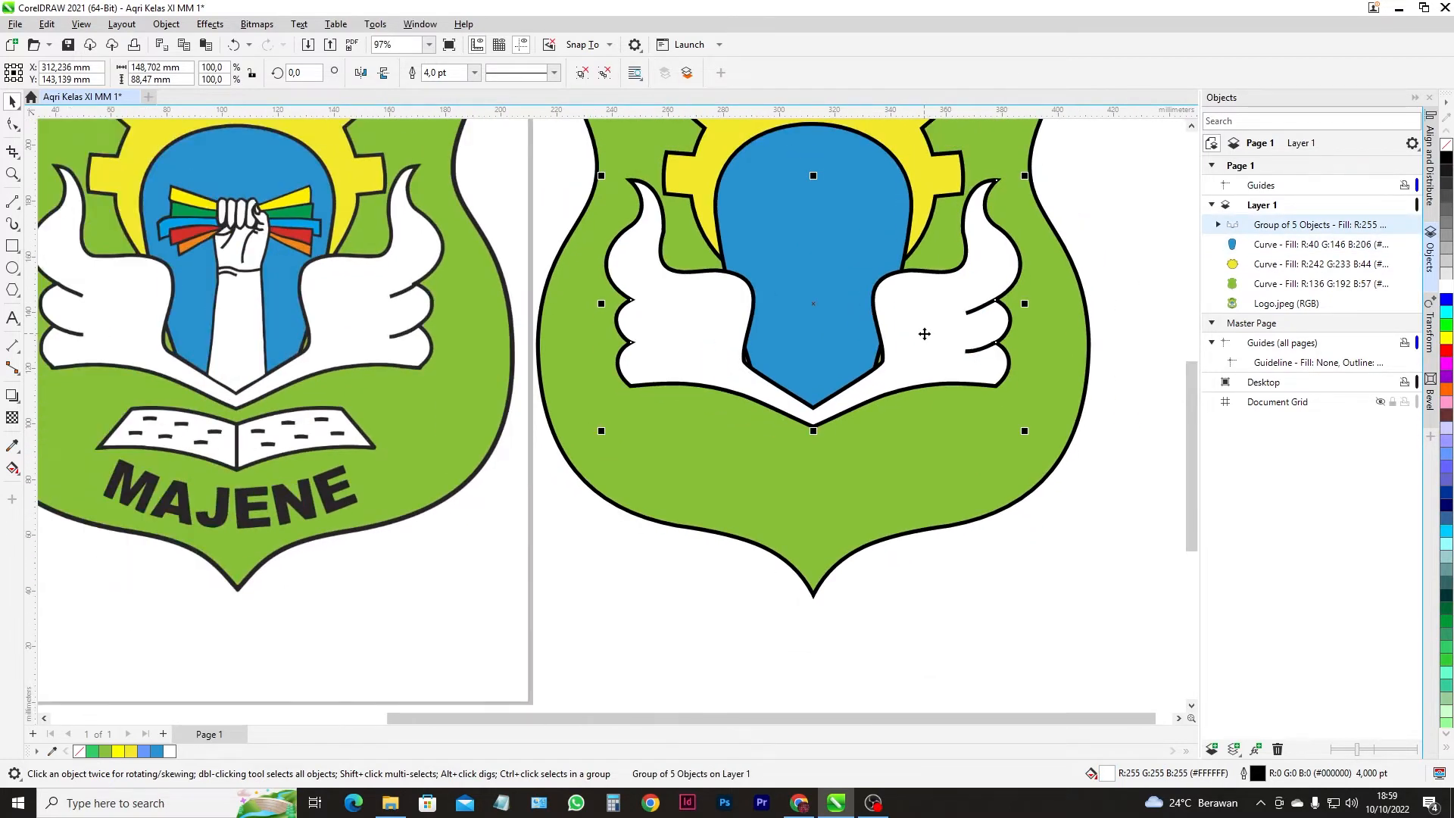
left_click_drag(811, 112, 829, 168)
left_click(920, 286)
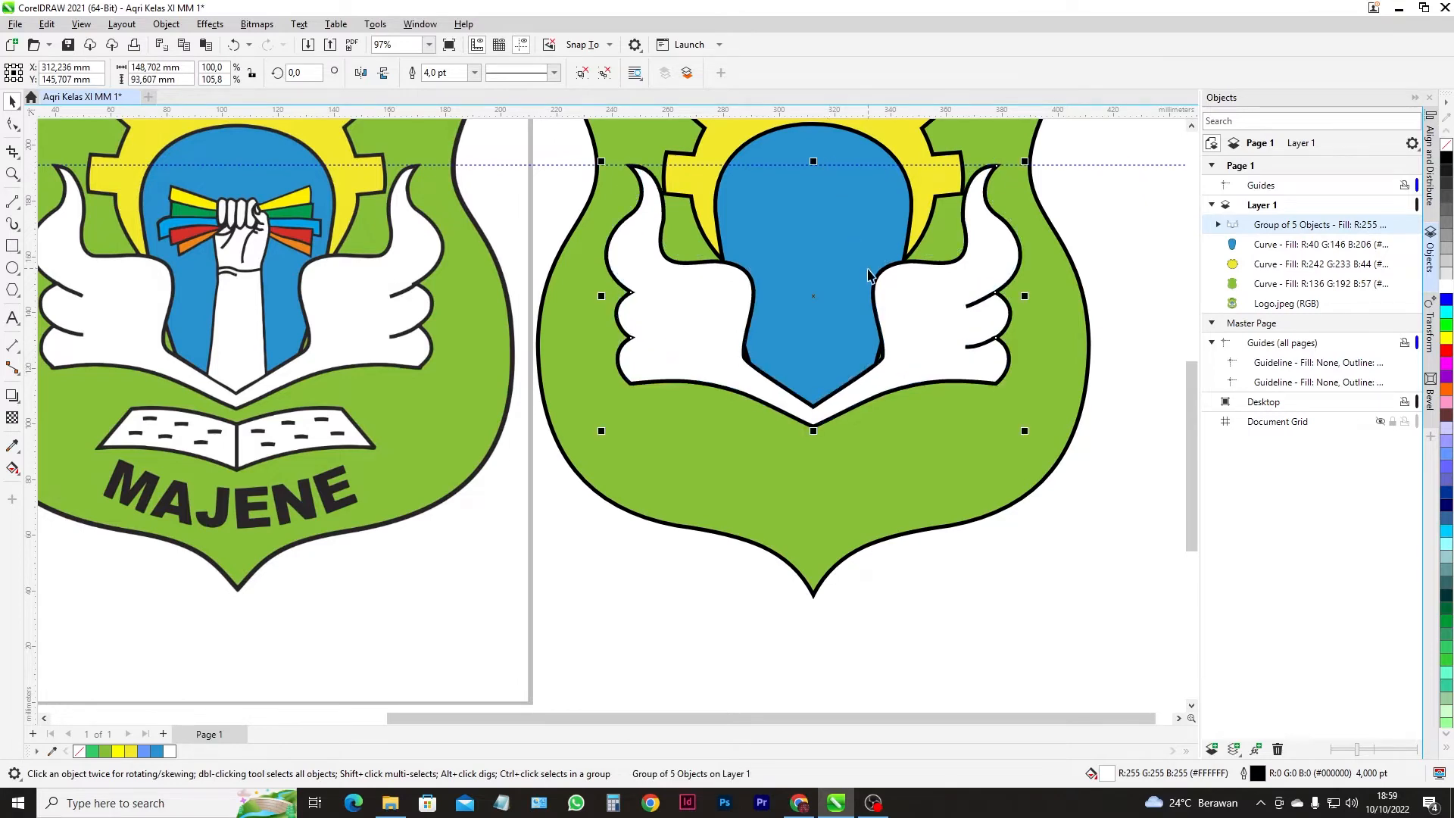
- Compare the placed hands on the redrawn shield with those in the original logo
scroll(872, 308, "down", 2)
scroll(875, 310, "down", 1)
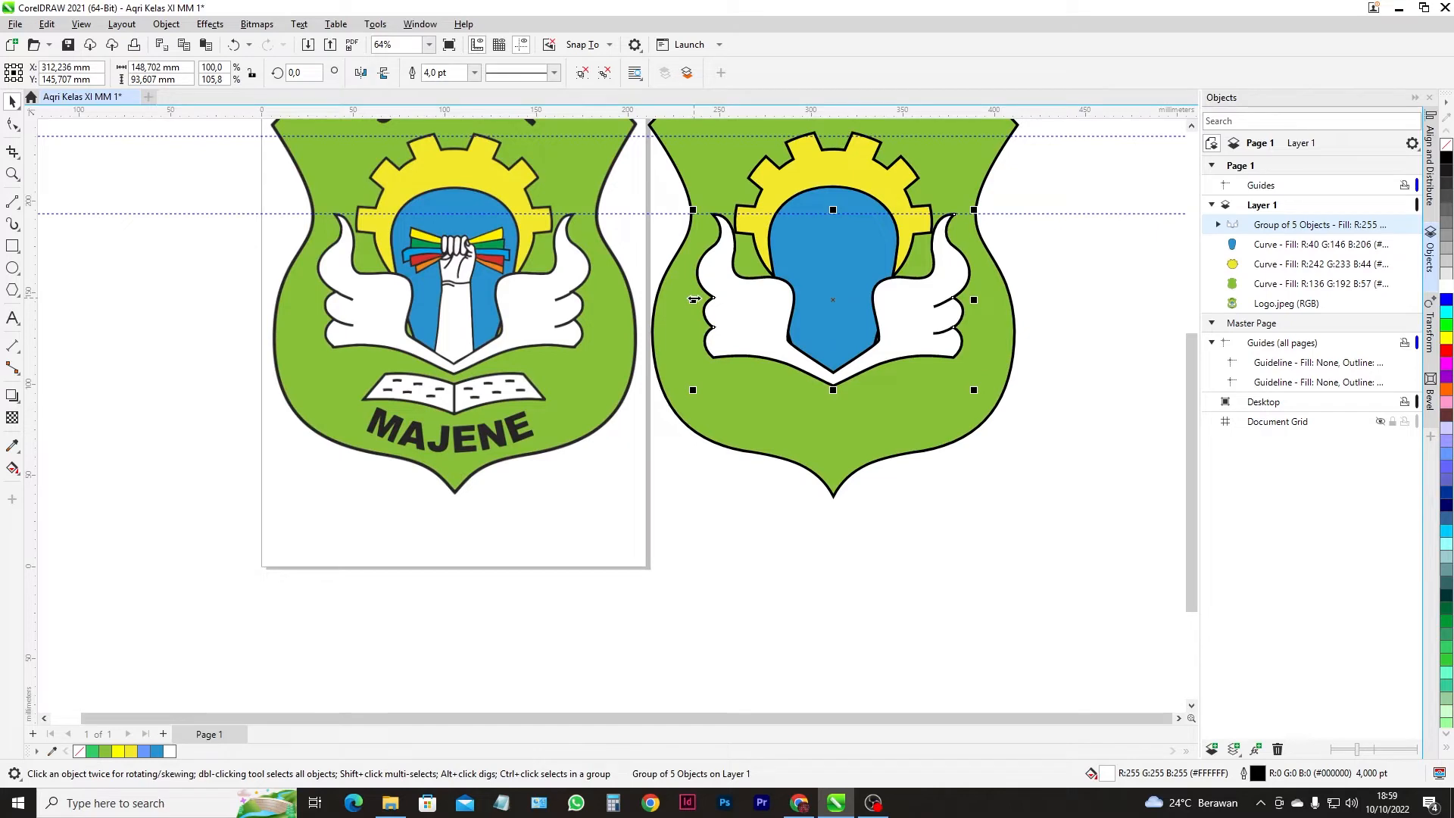
scroll(693, 300, "down", 2)
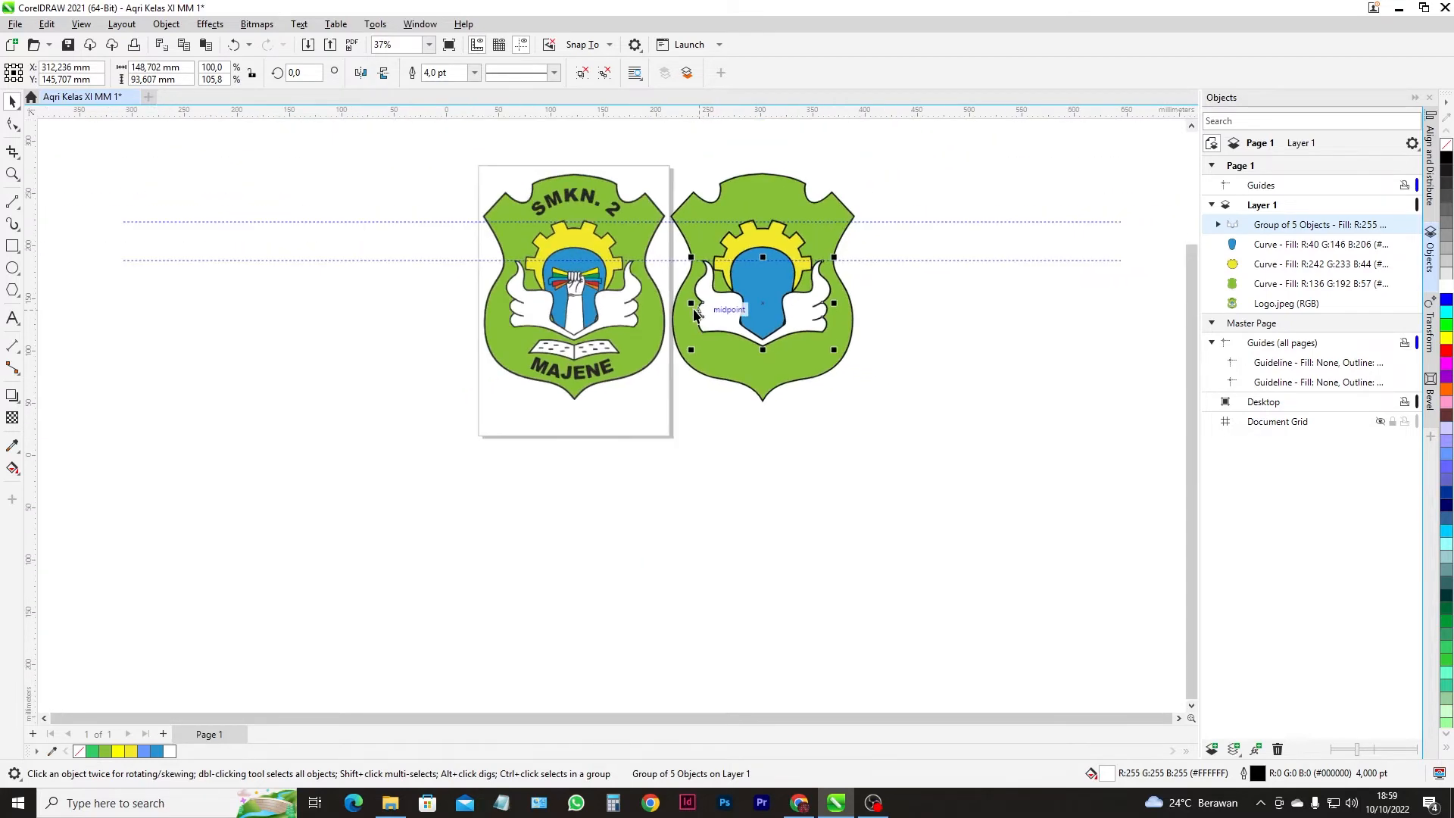
scroll(750, 315, "up", 1)
scroll(909, 322, "up", 1)
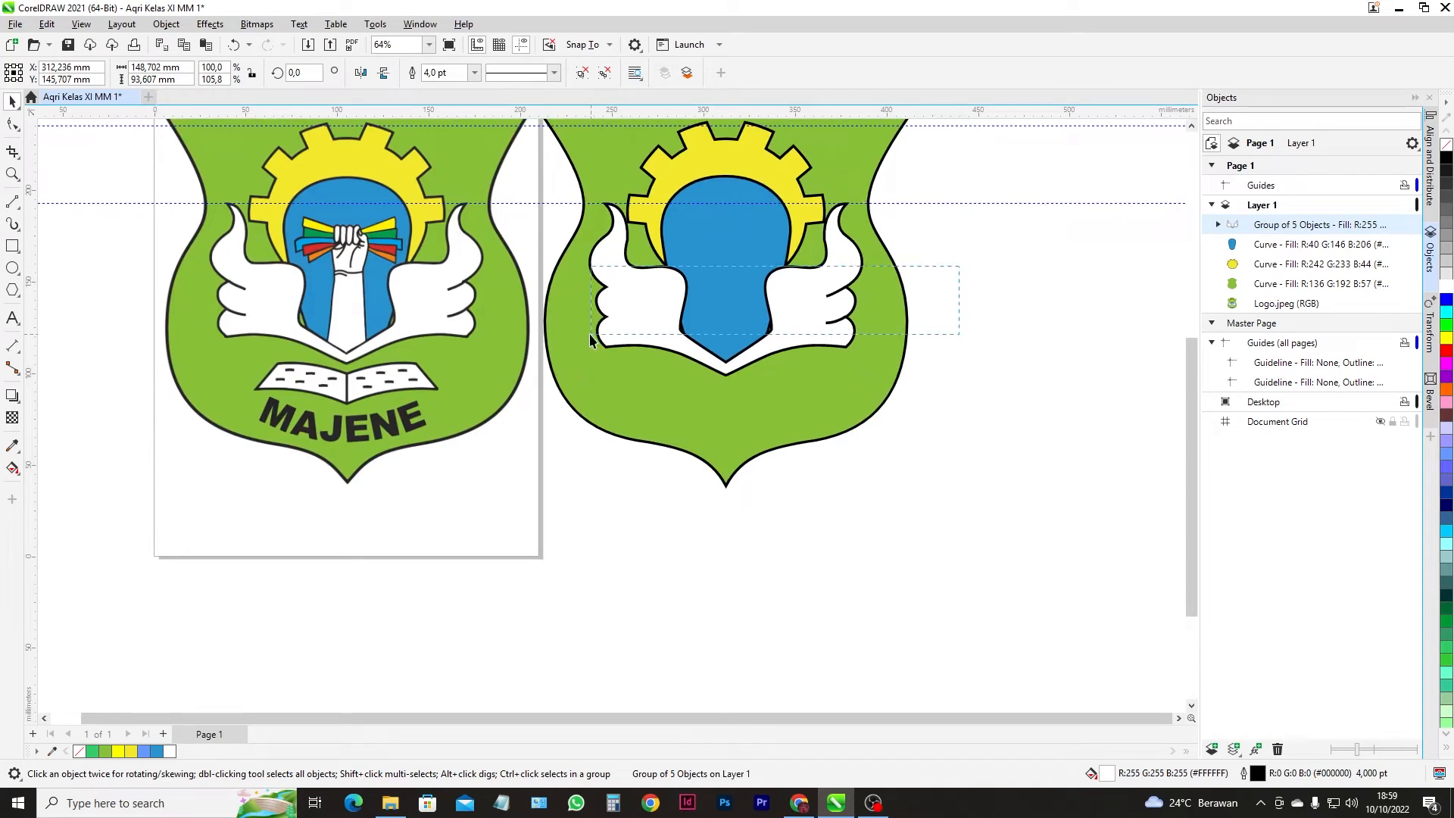
key("Escape")
scroll(874, 366, "down", 4)
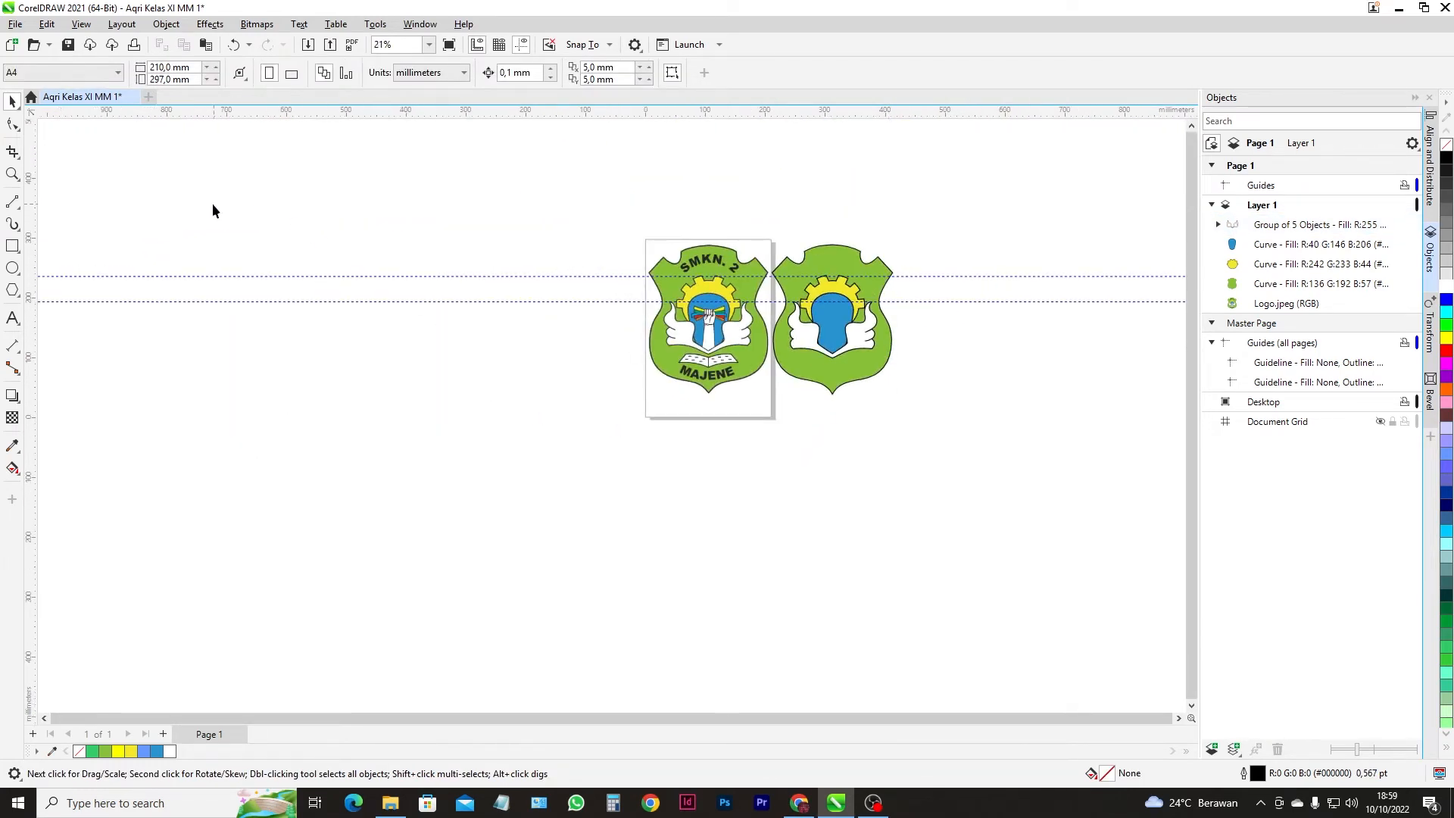
scroll(871, 371, "up", 1)
scroll(871, 371, "up", 4)
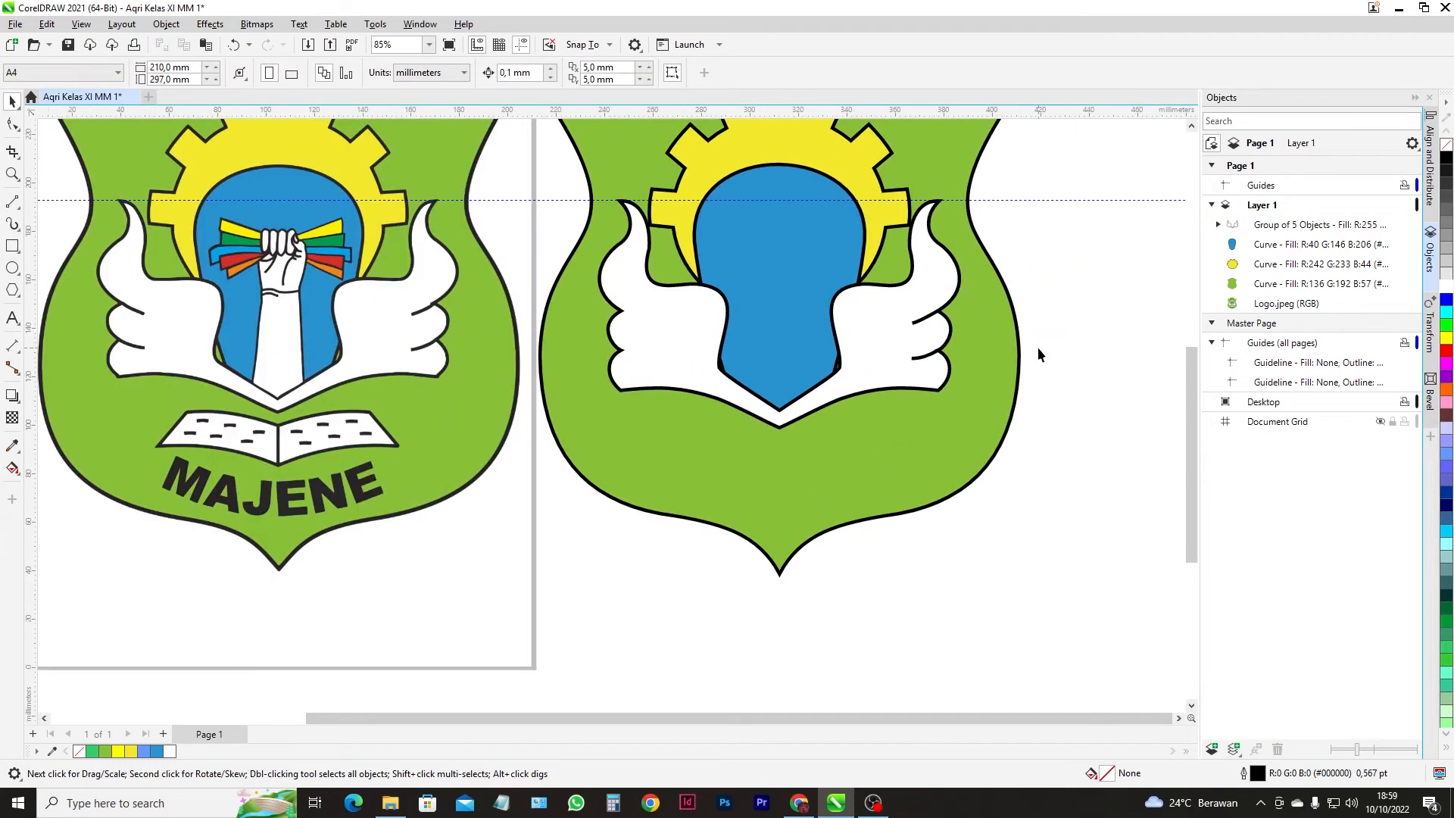
- Ungroup the hands on the redrawn shield into the outline and its separate finger creases
left_click(927, 322)
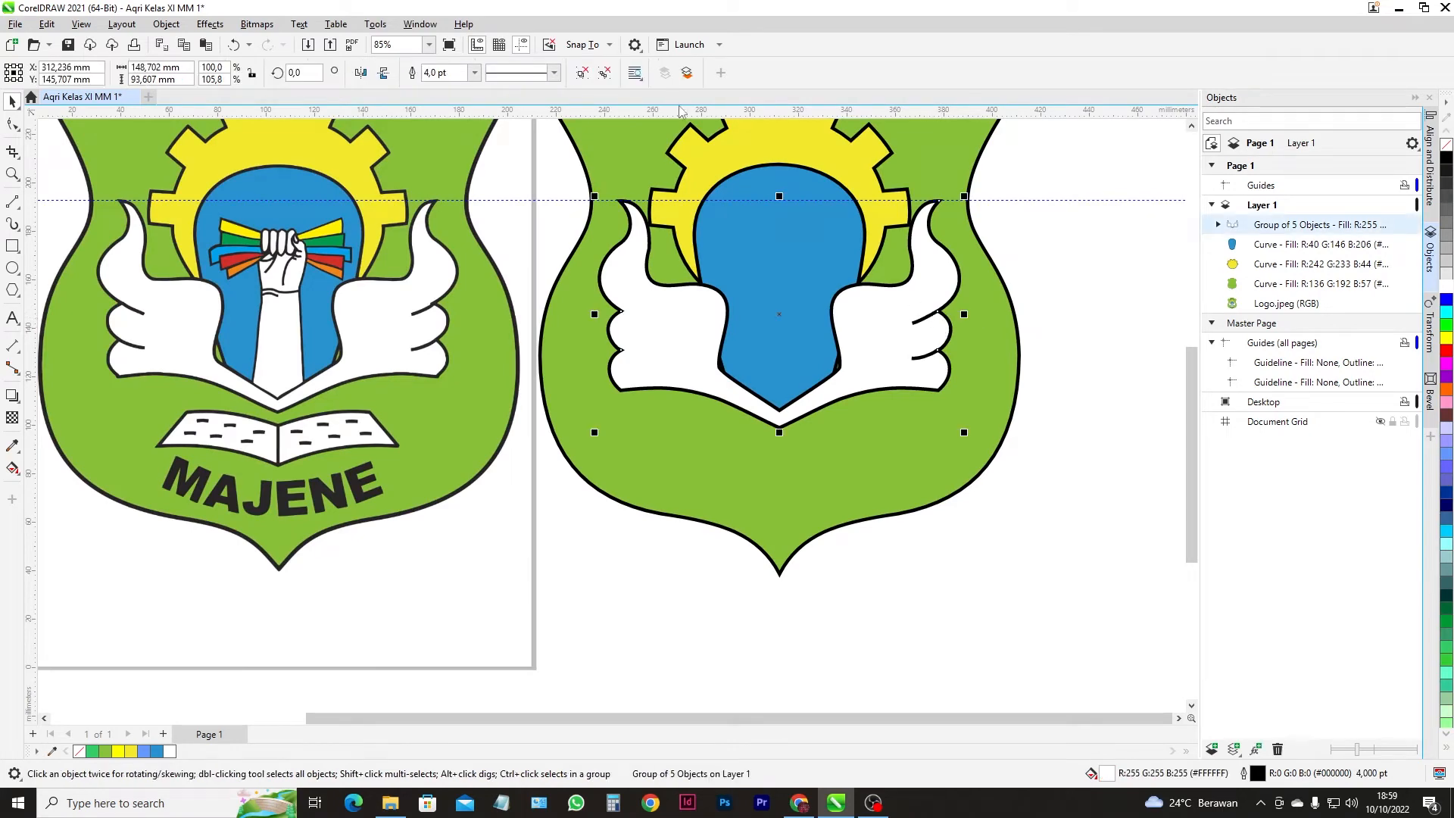
key("ctrl+u")
left_click(1064, 510)
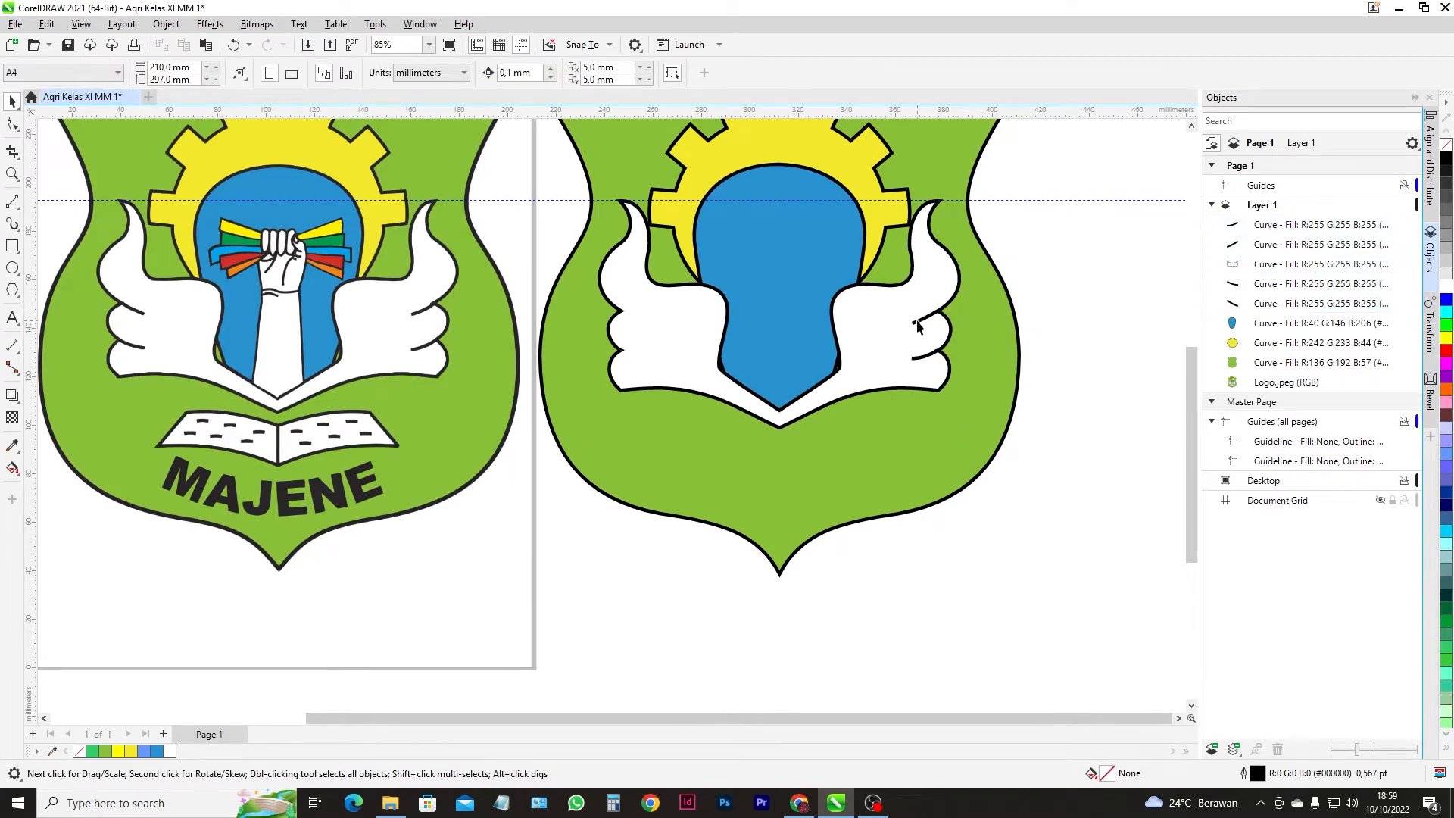
- Duplicate the right hand's two finger creases, mirror the copies horizontally and place them at the matching finger notches of the left hand
left_click(917, 325)
left_click(932, 362, "shift")
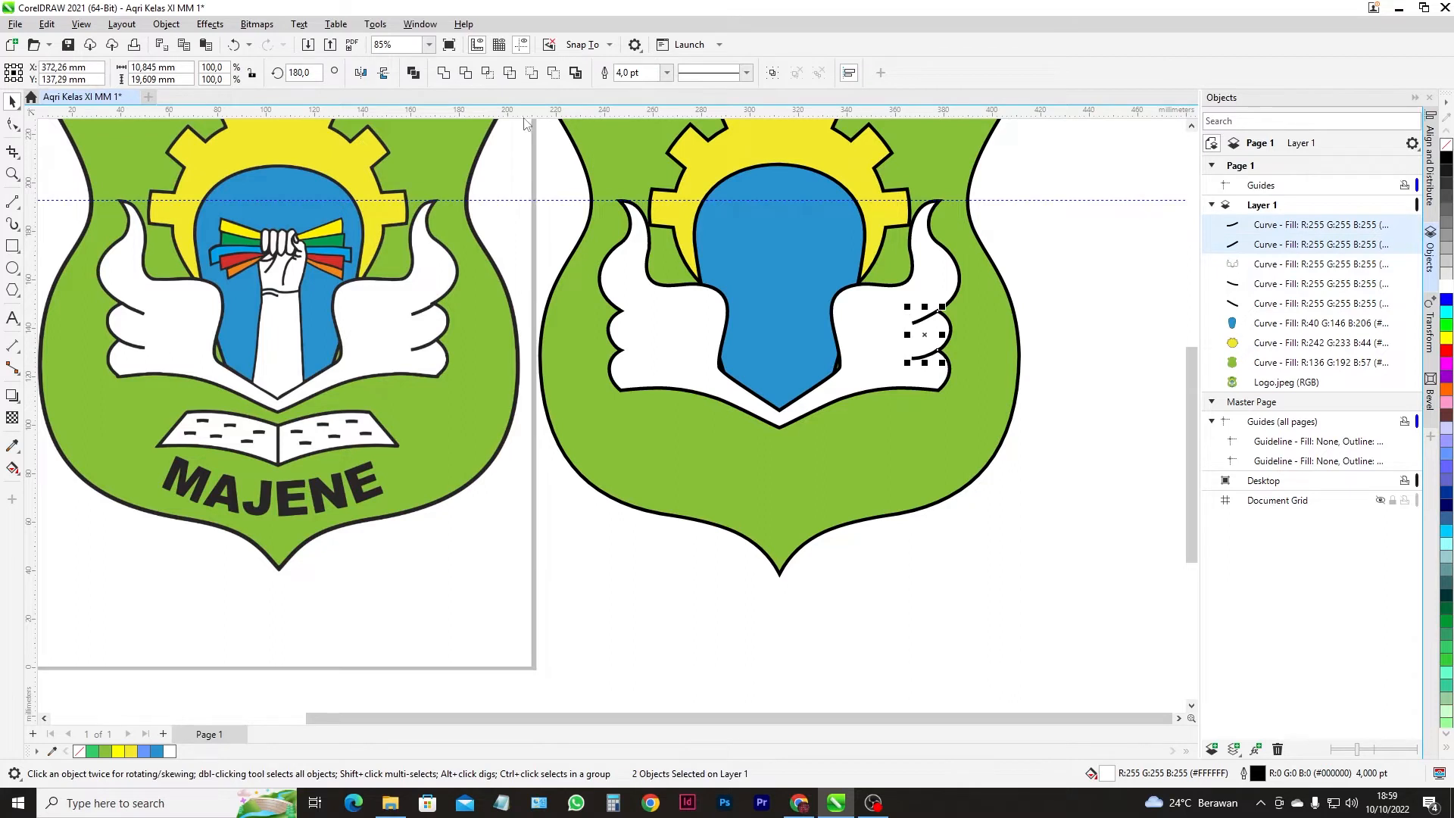
left_click(183, 45)
left_click(205, 45)
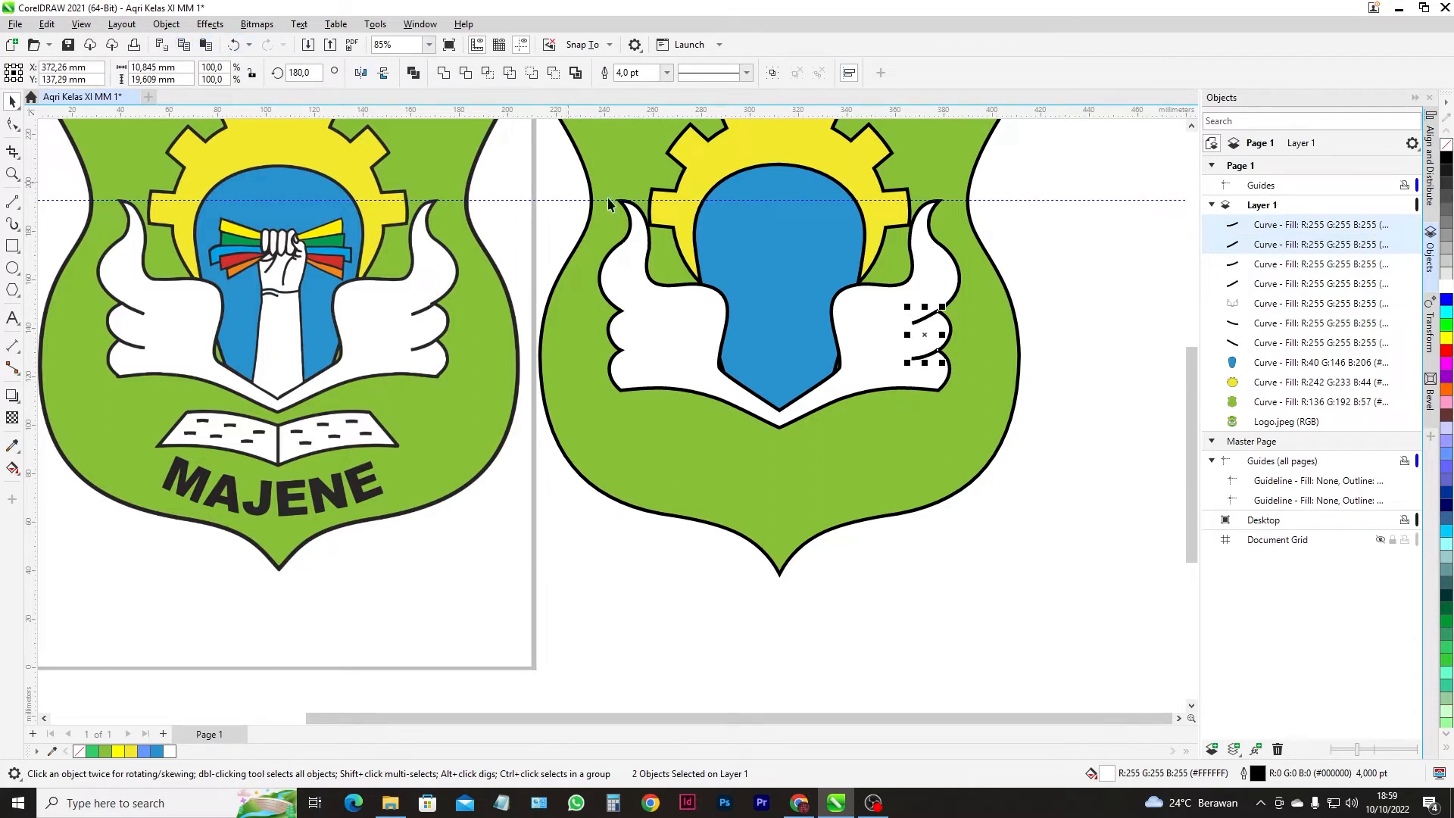
left_click(361, 73)
left_click_drag(927, 335, 638, 344)
left_click(1070, 493)
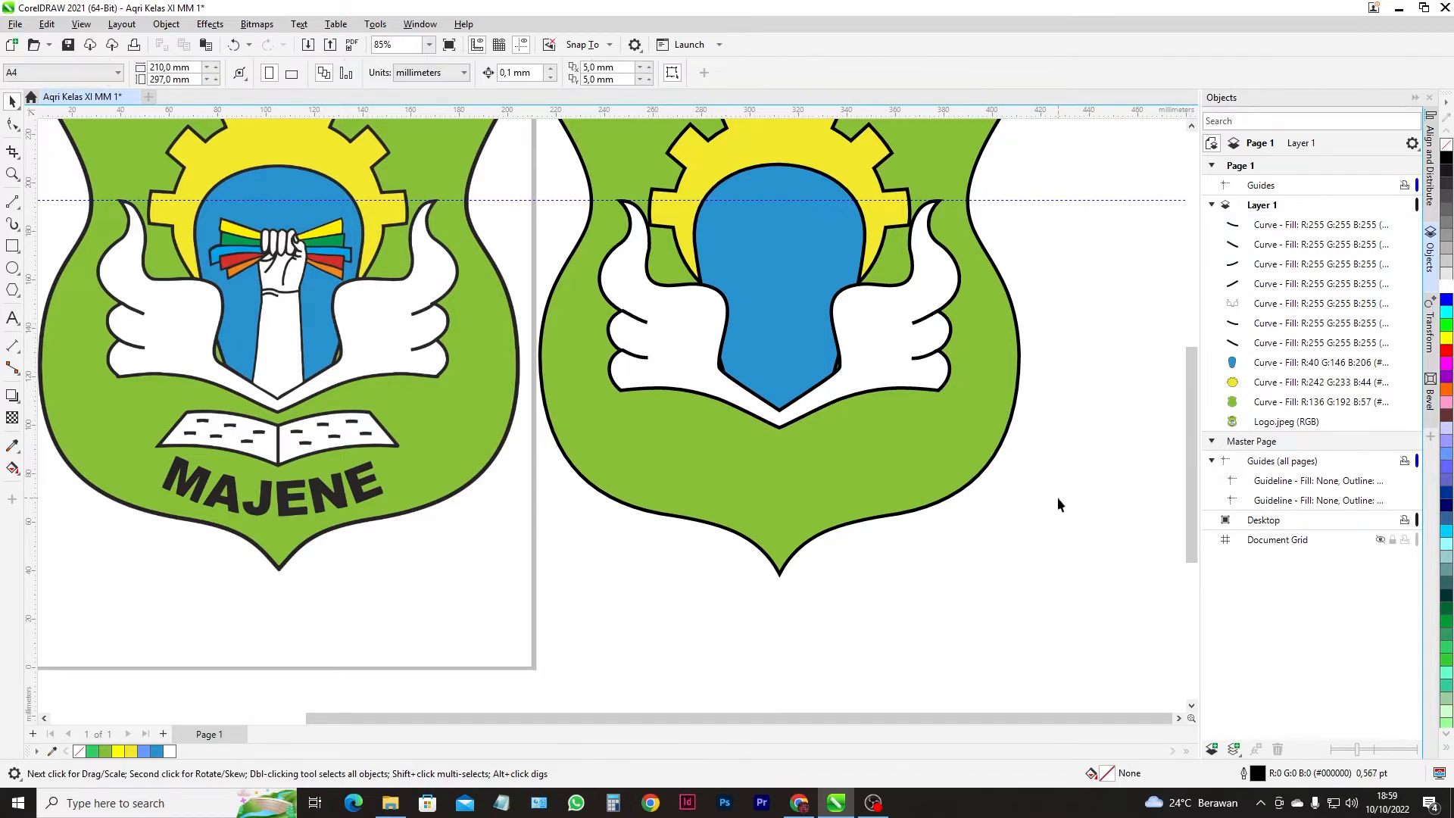
scroll(623, 354, "up", 5)
left_click(580, 366)
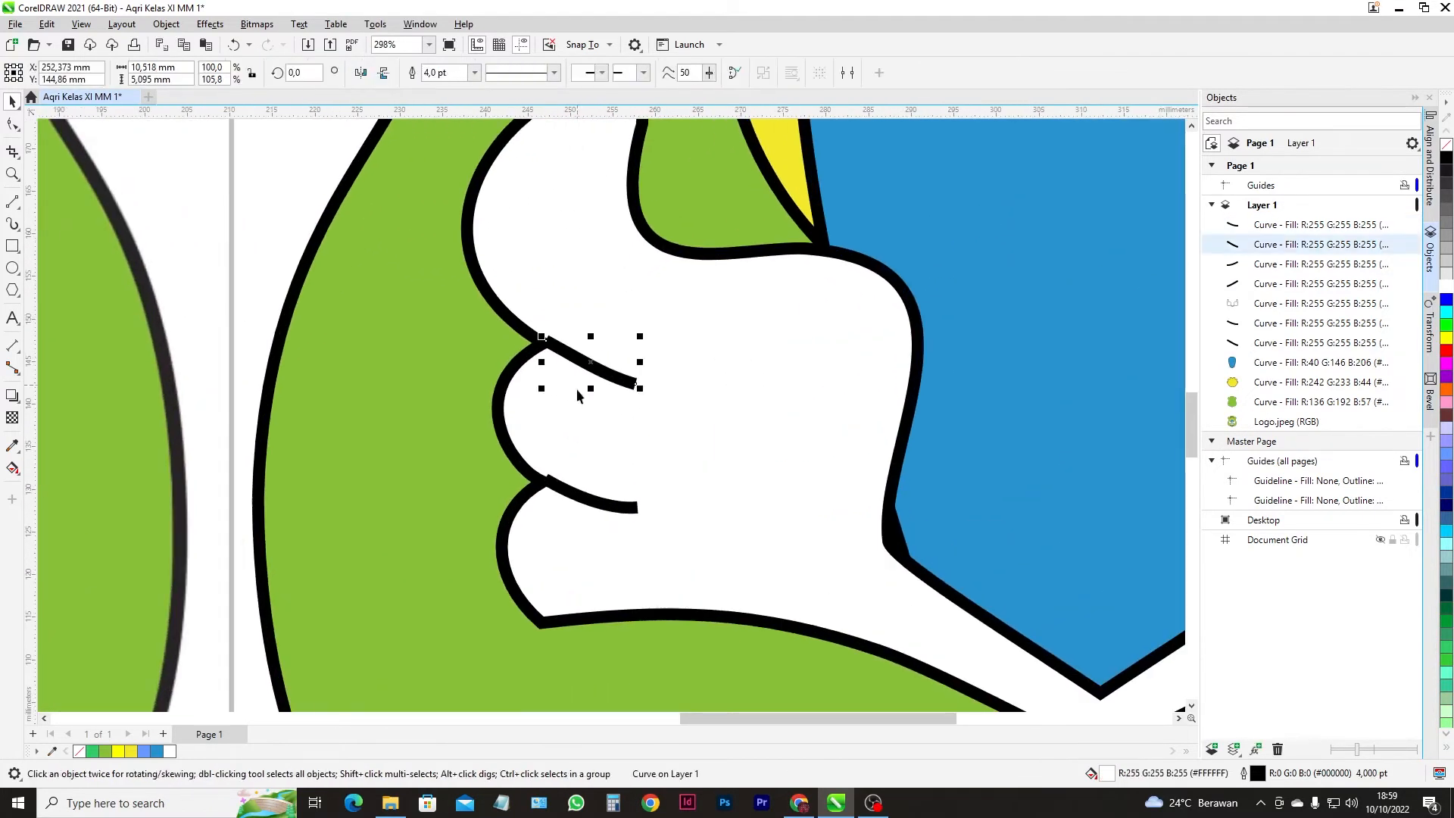
left_click(581, 502, "shift")
- Group the hands outline and all six finger creases on the redrawn shield into one object
scroll(582, 502, "down", 5)
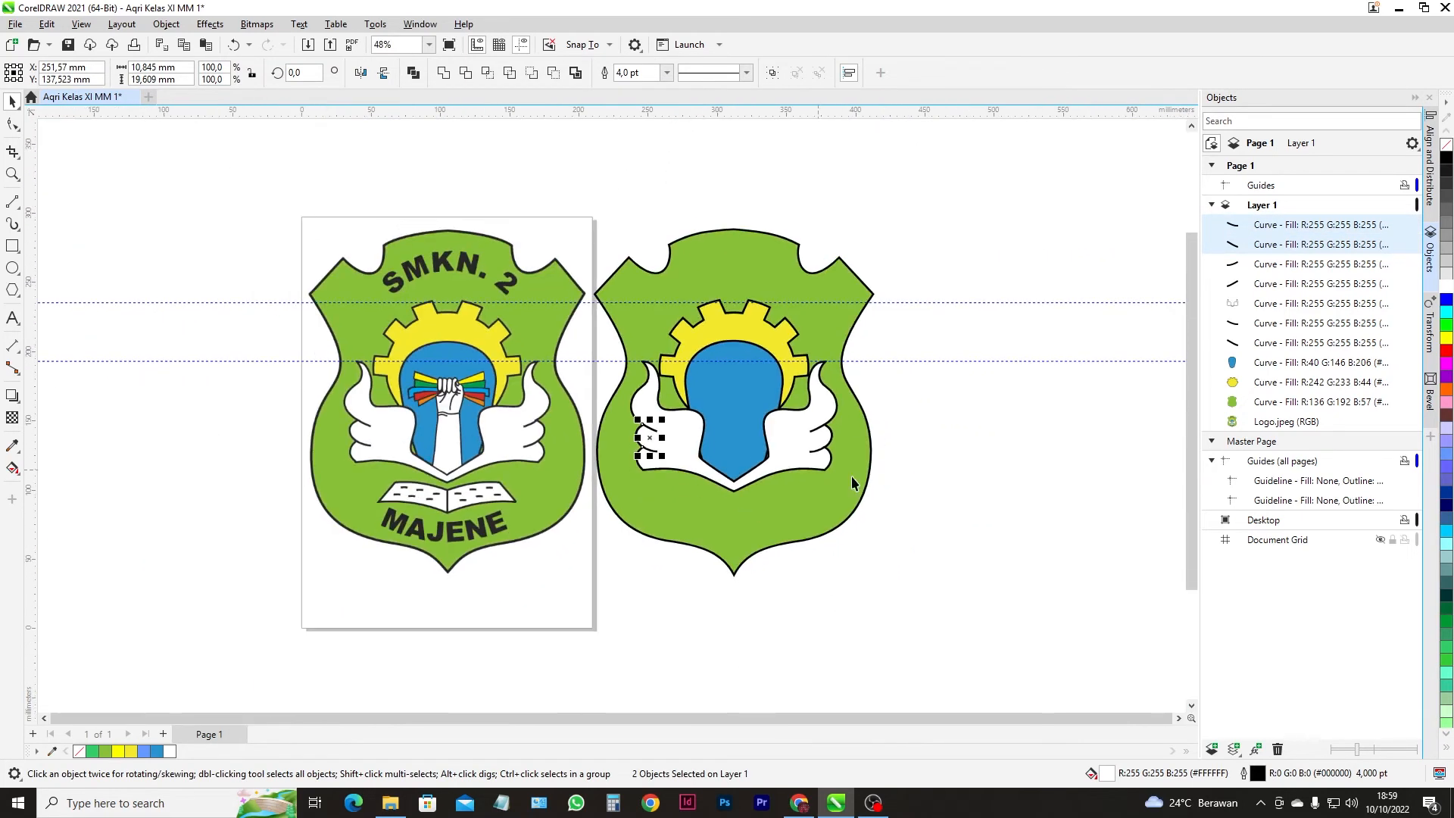
left_click(909, 486)
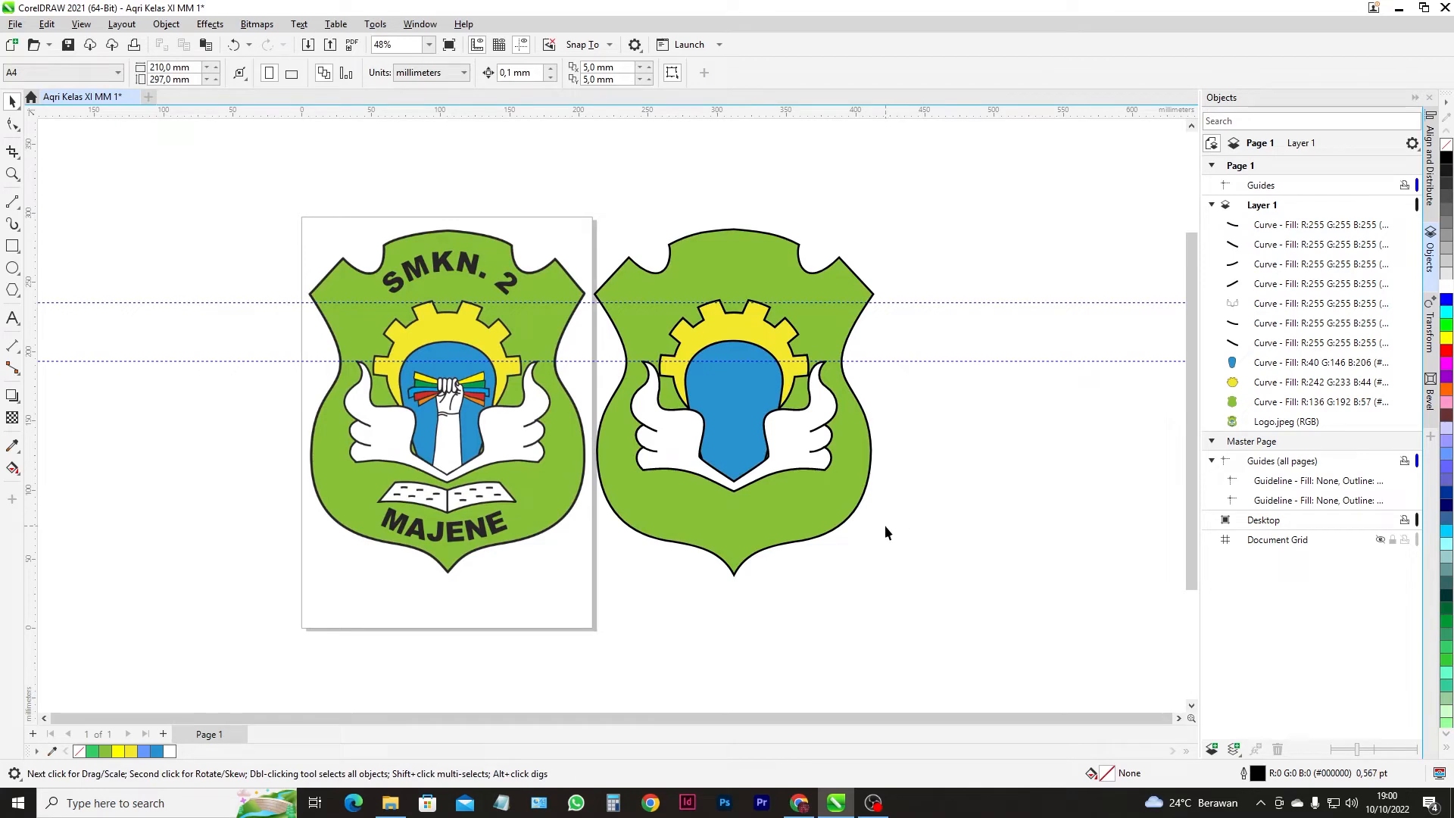
left_click_drag(762, 462, 623, 350)
key("ctrl+g")
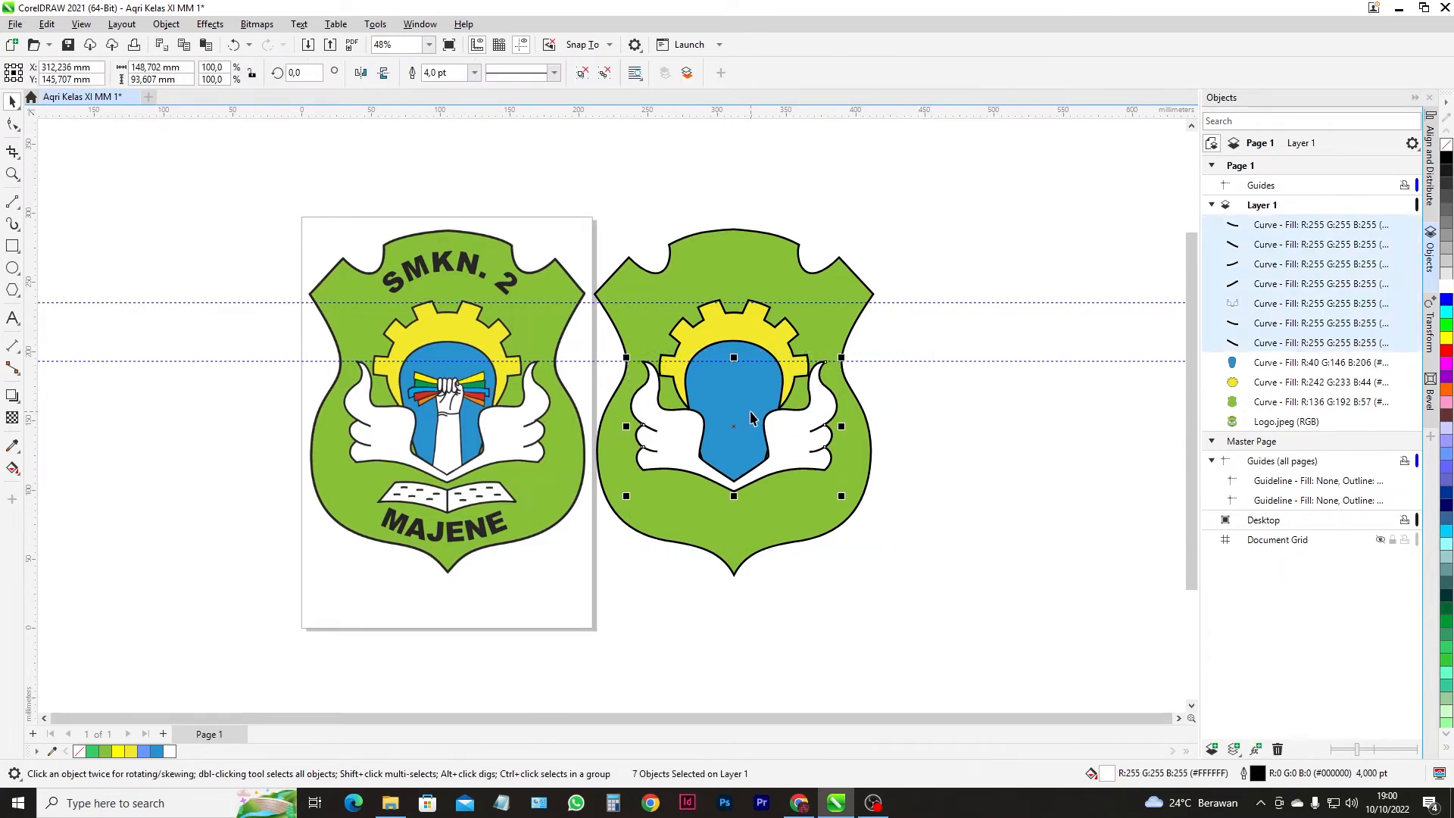
- Add horizontal guidelines at the tip of the redrawn gear teeth and at the top of the blue shape, about 207.2 mm
scroll(722, 413, "up", 2)
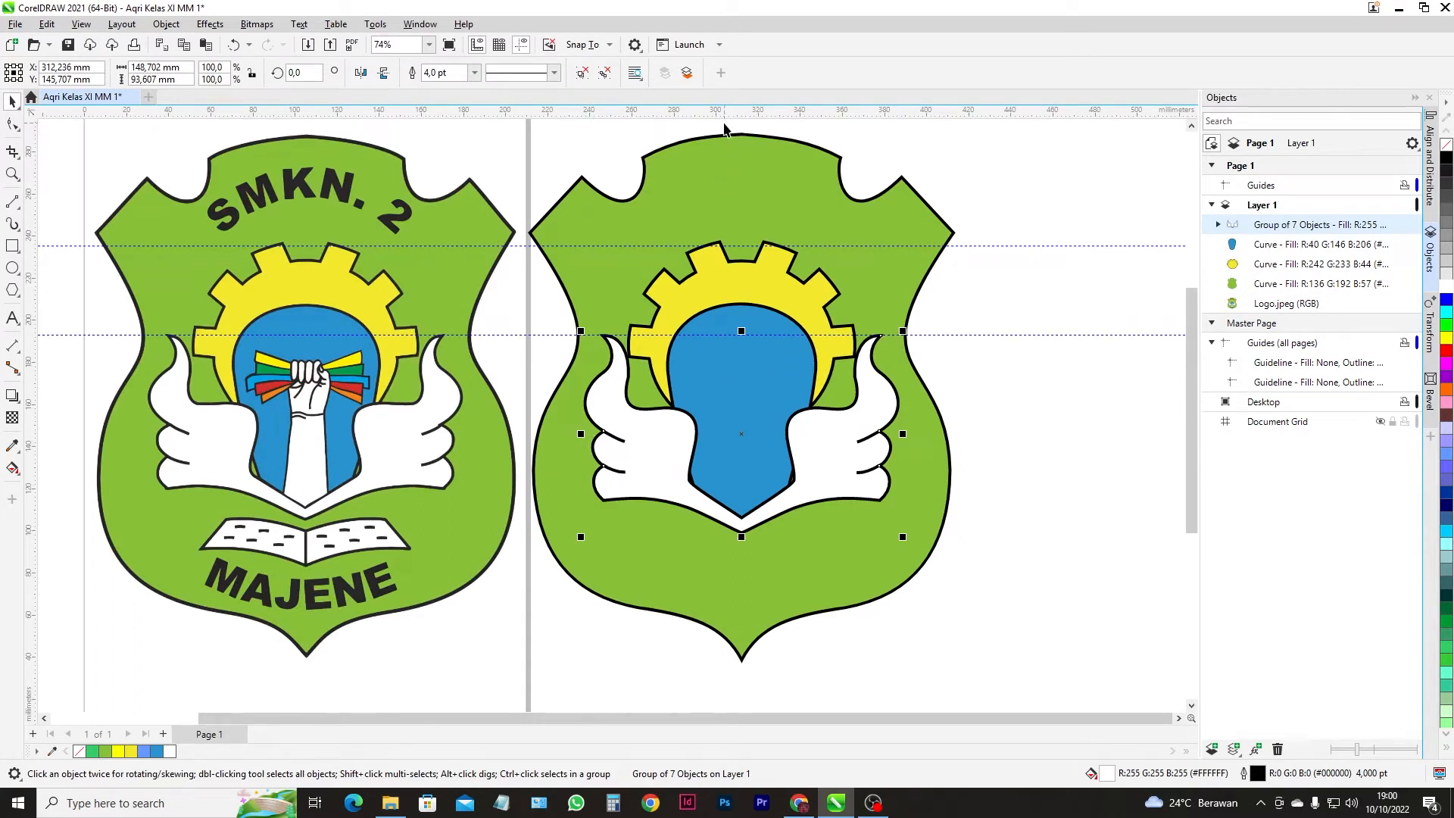
left_click(724, 268)
left_click_drag(749, 114, 755, 303)
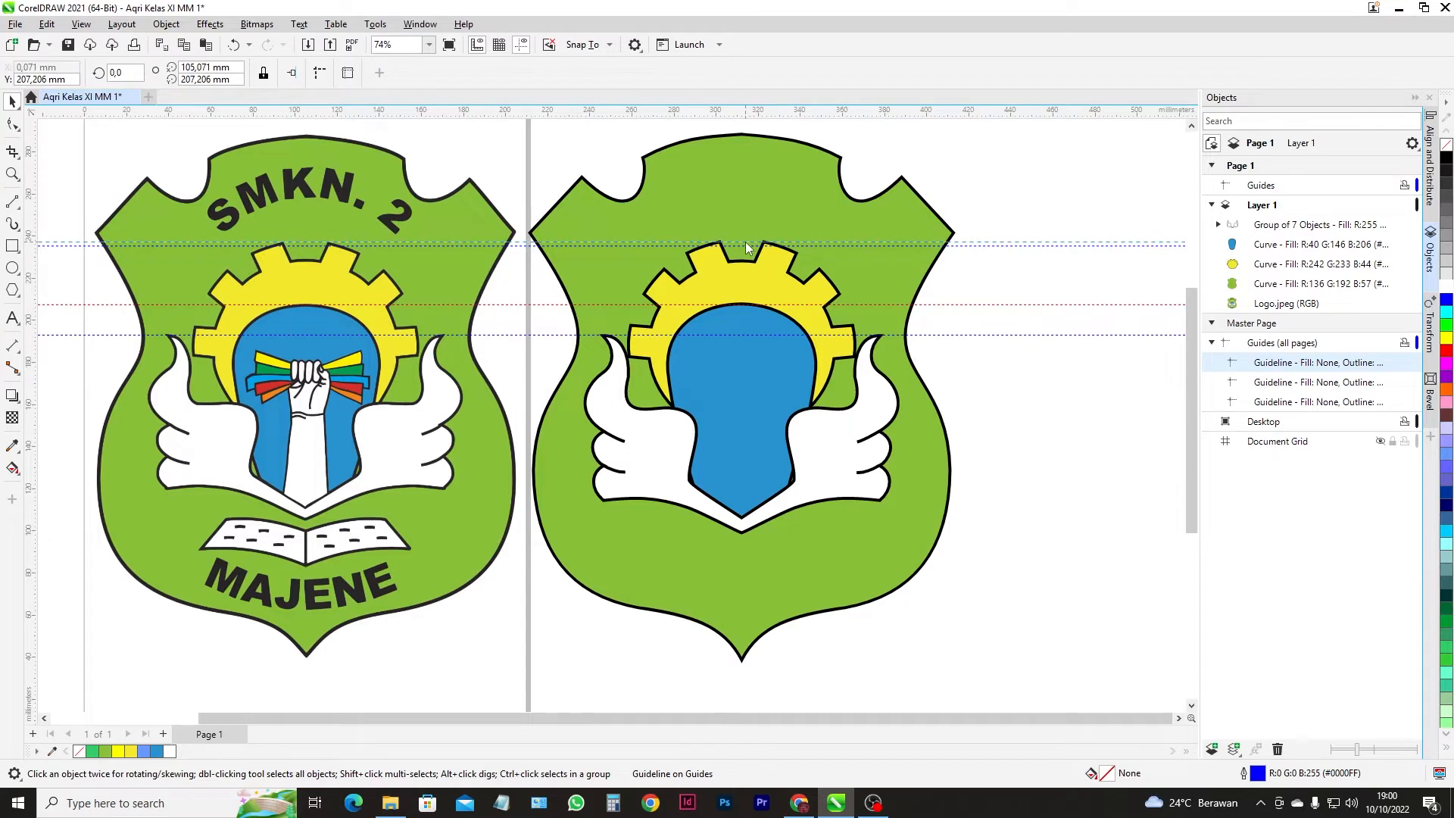
- Shift the yellow gear on the redrawn shield up about 2 mm
left_click(763, 263)
scroll(763, 264, "up", 3)
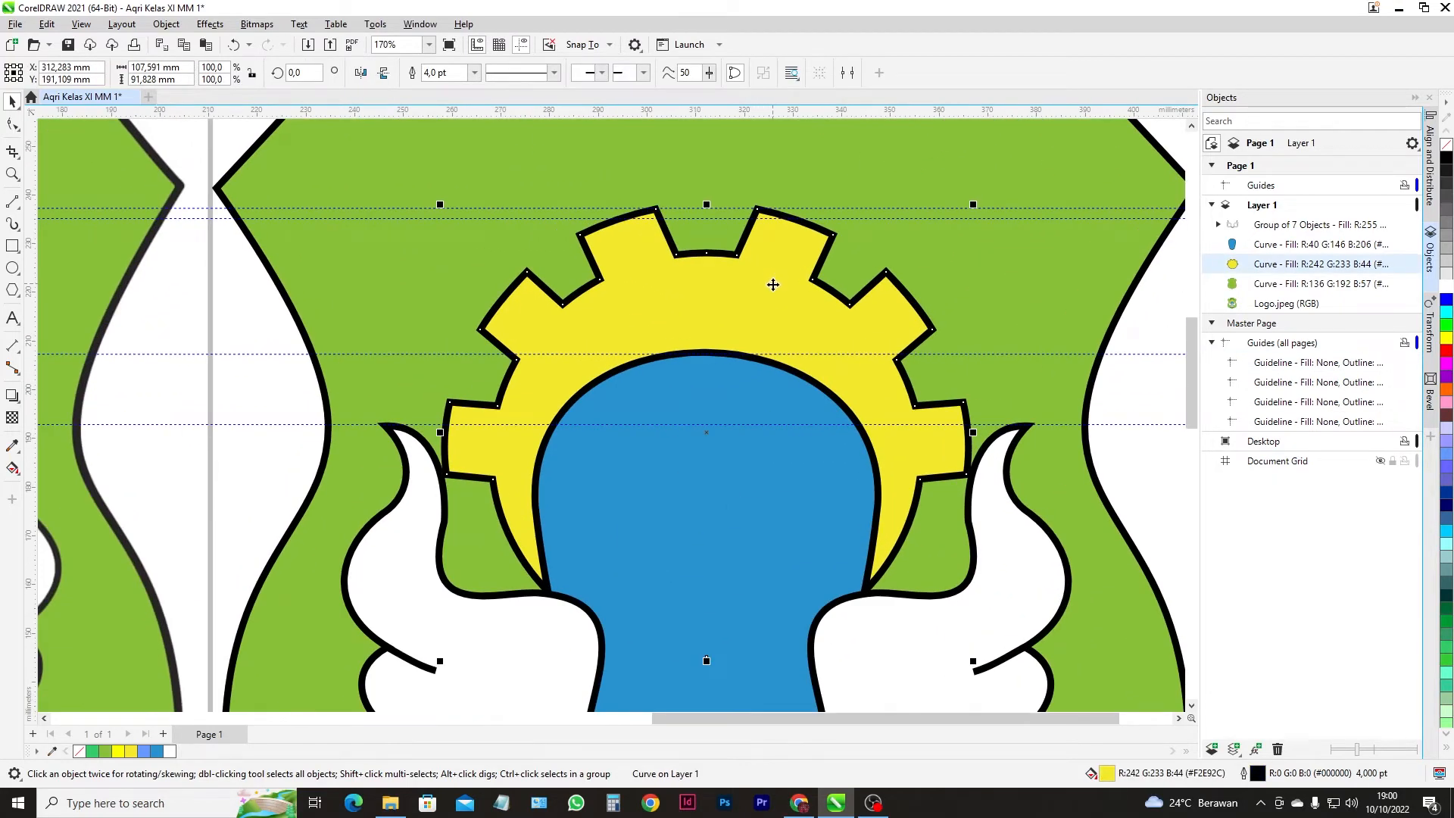
scroll(773, 285, "down", 3)
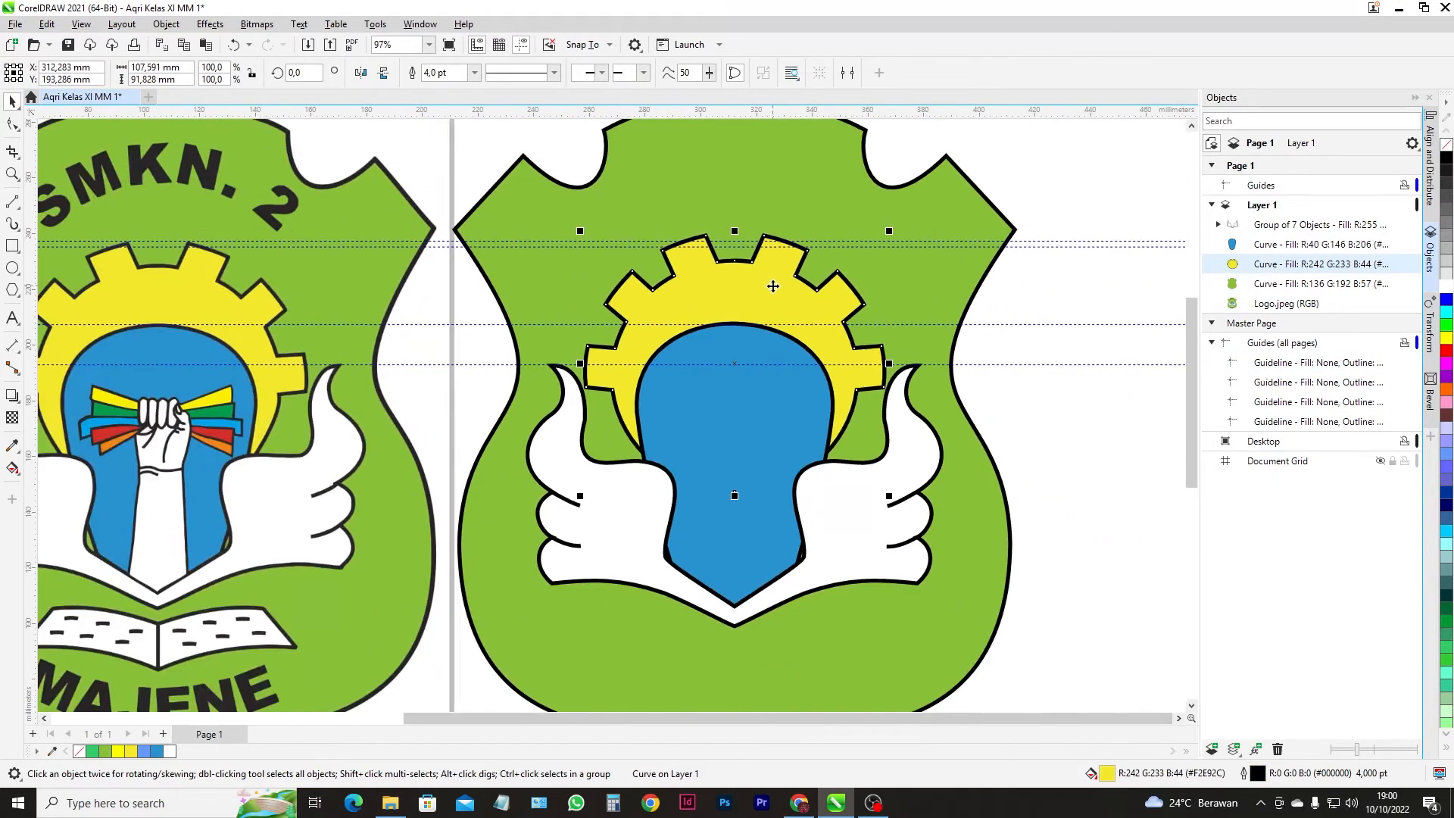
- Add horizontal guidelines at the shield's top edge, about 287.3 mm, and at its upper corner points, about 266.7 mm
scroll(772, 286, "down", 2)
left_click_drag(758, 155, 773, 164)
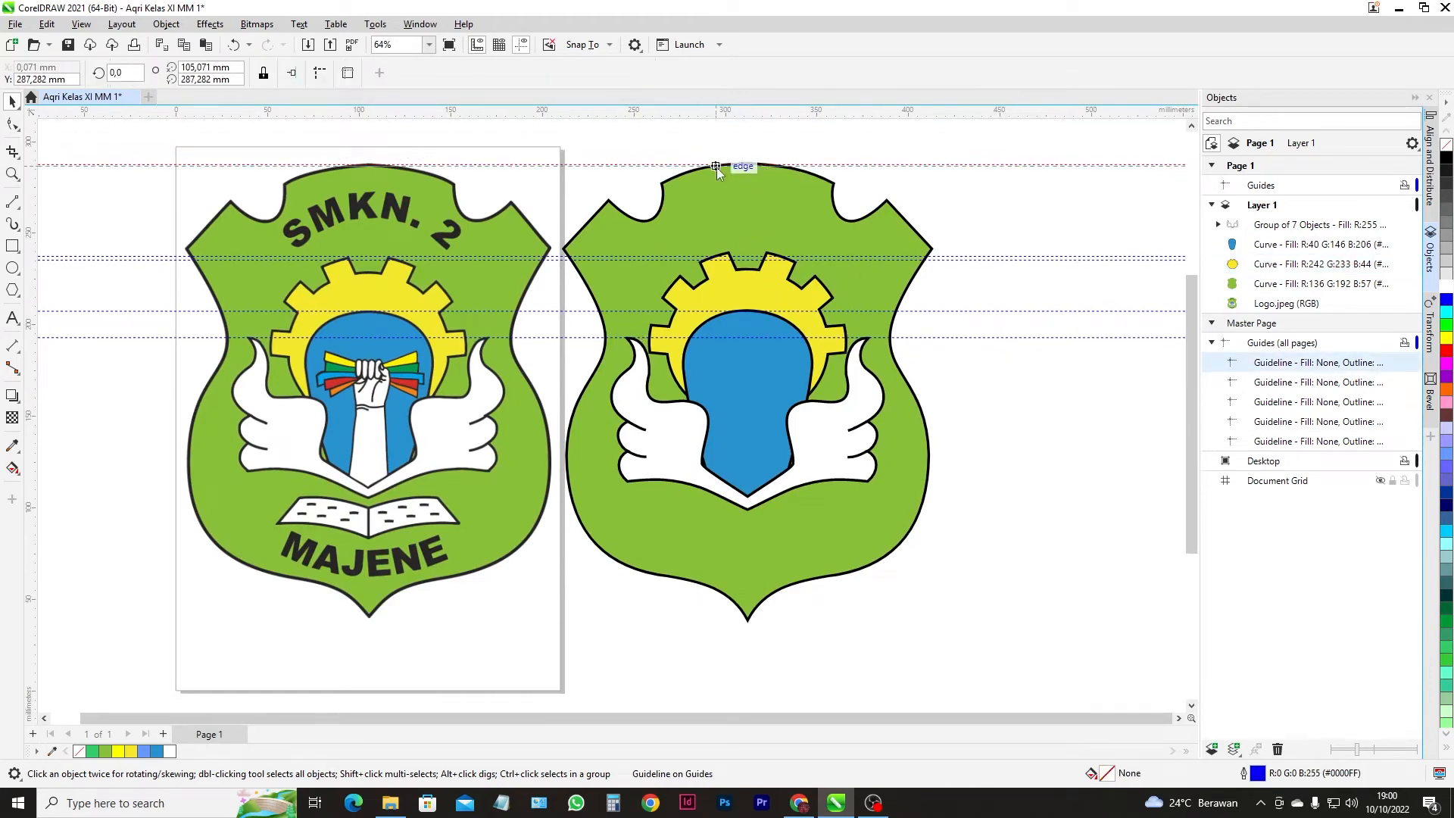
left_click_drag(735, 203, 733, 201)
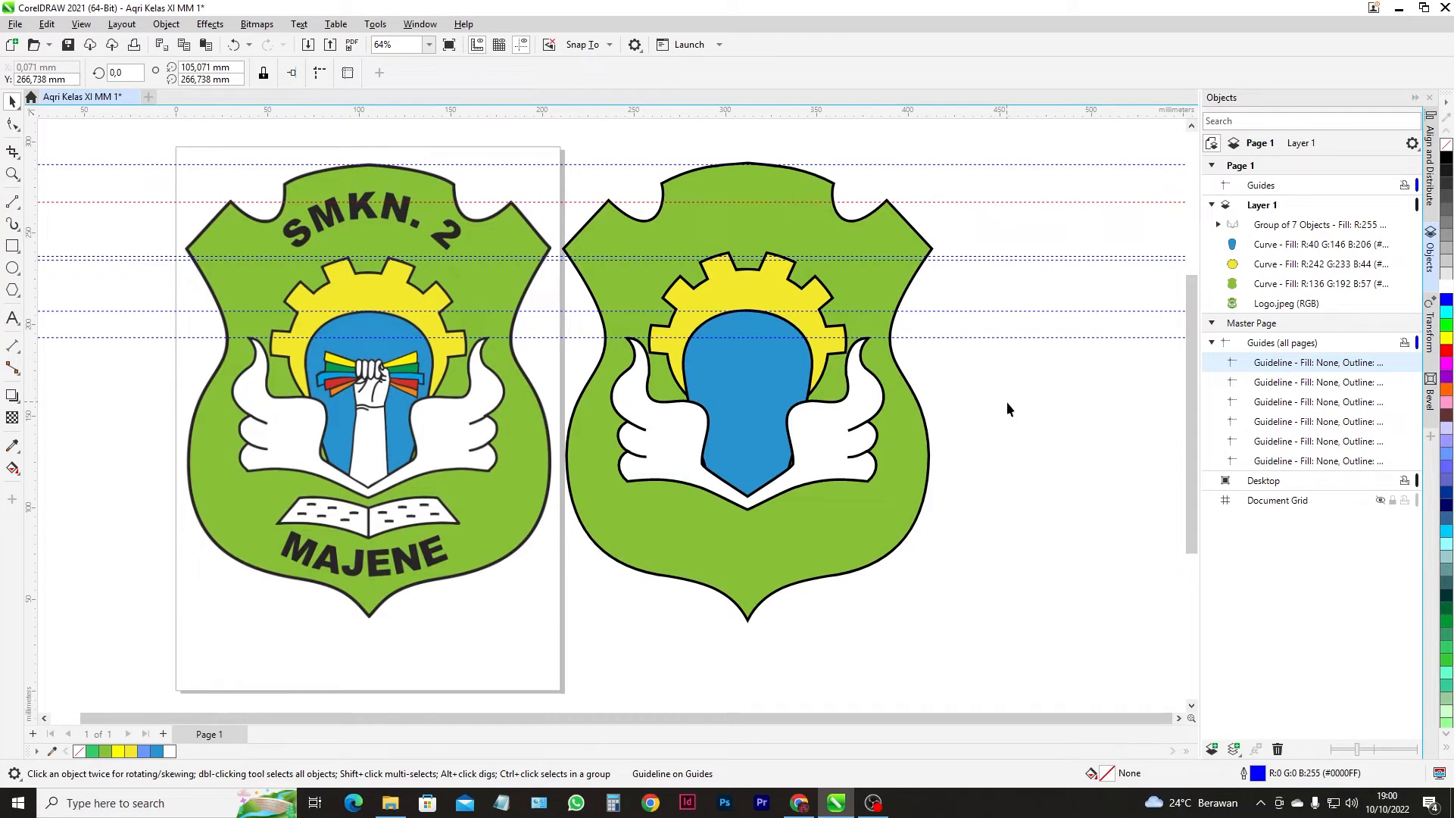
left_click(1003, 352)
- Compare the redrawn gear, blue shape and hands with the original logo along the guidelines
scroll(755, 359, "up", 2)
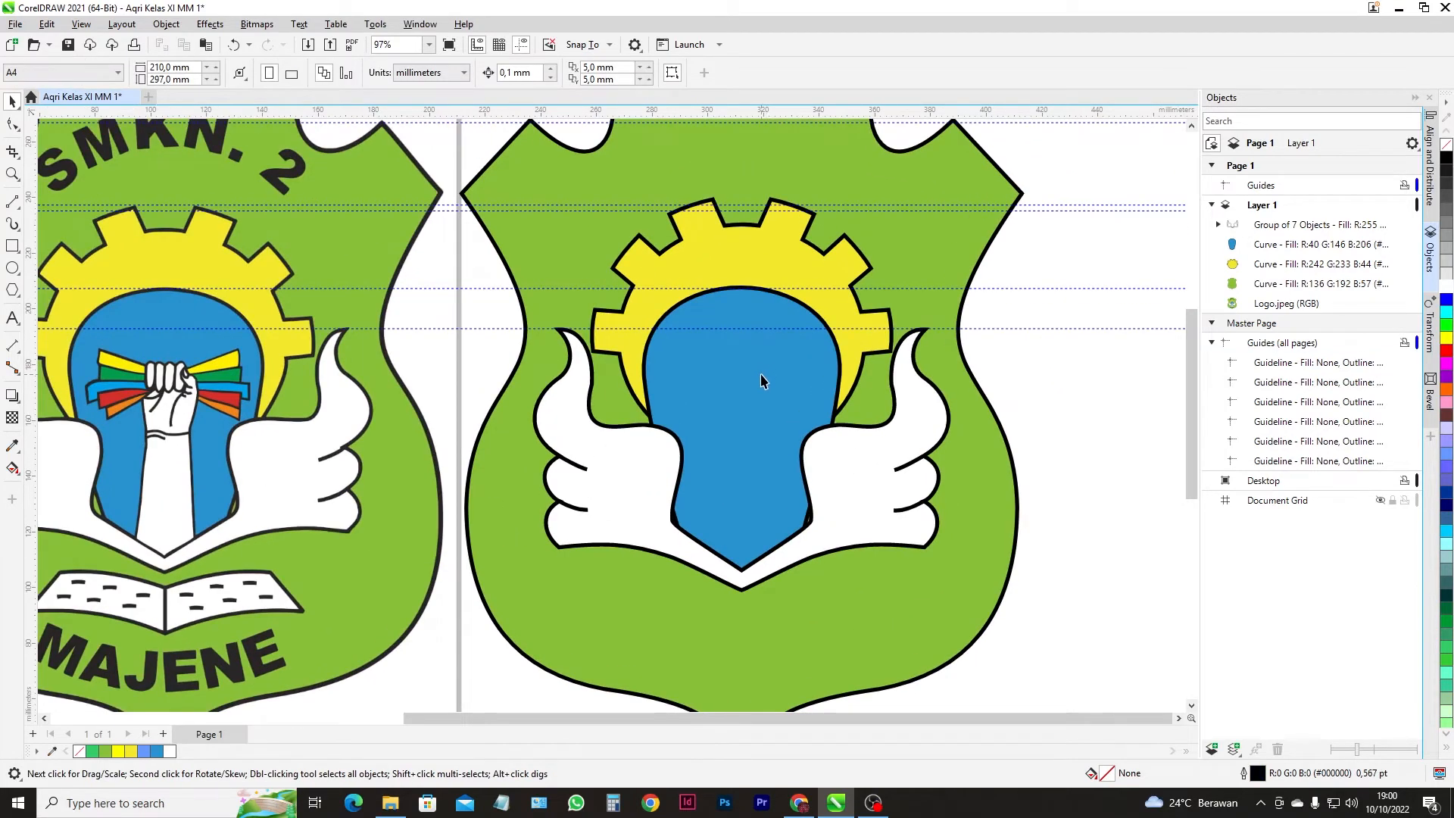
scroll(763, 381, "down", 2)
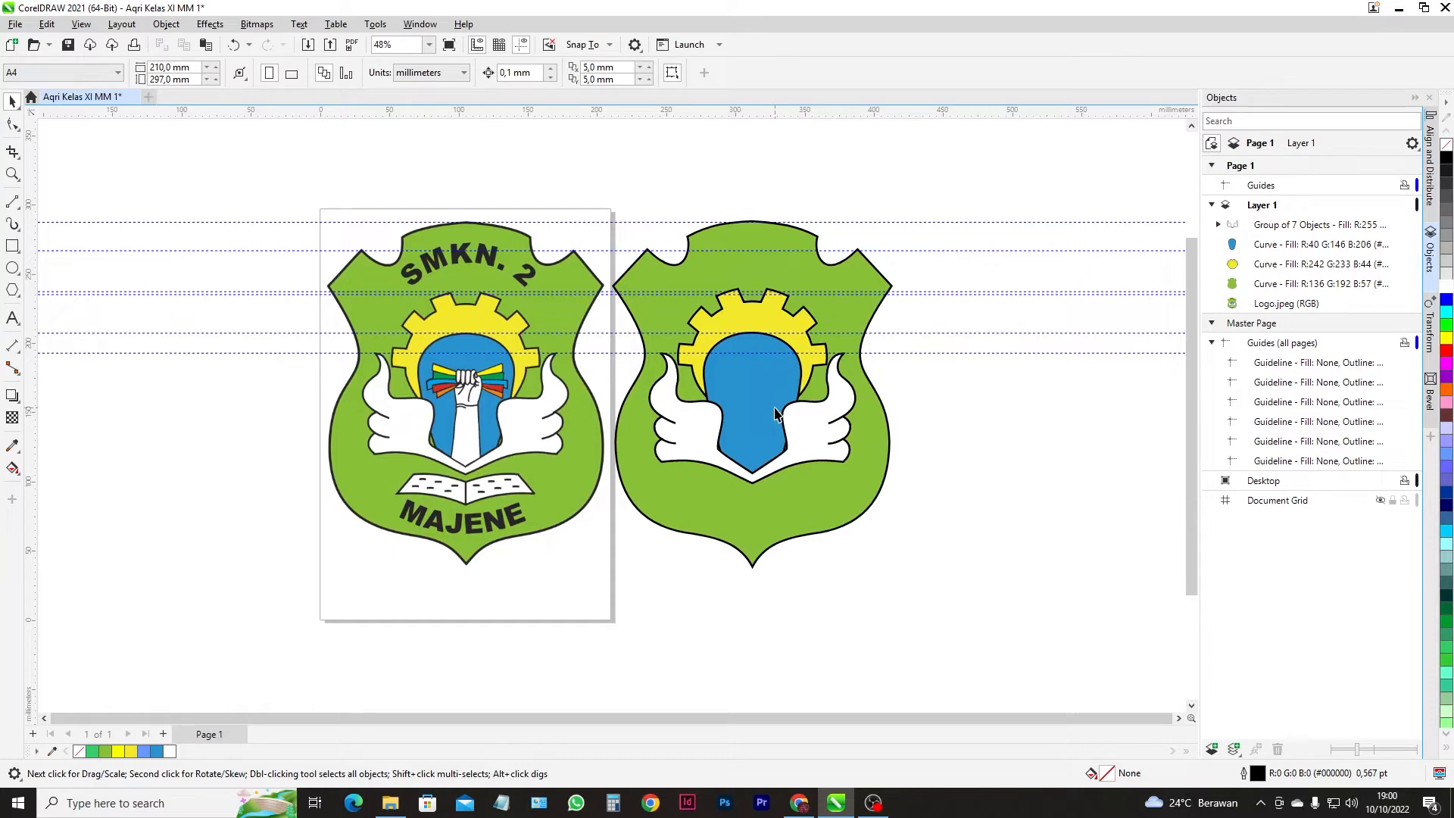
scroll(393, 403, "up", 2)
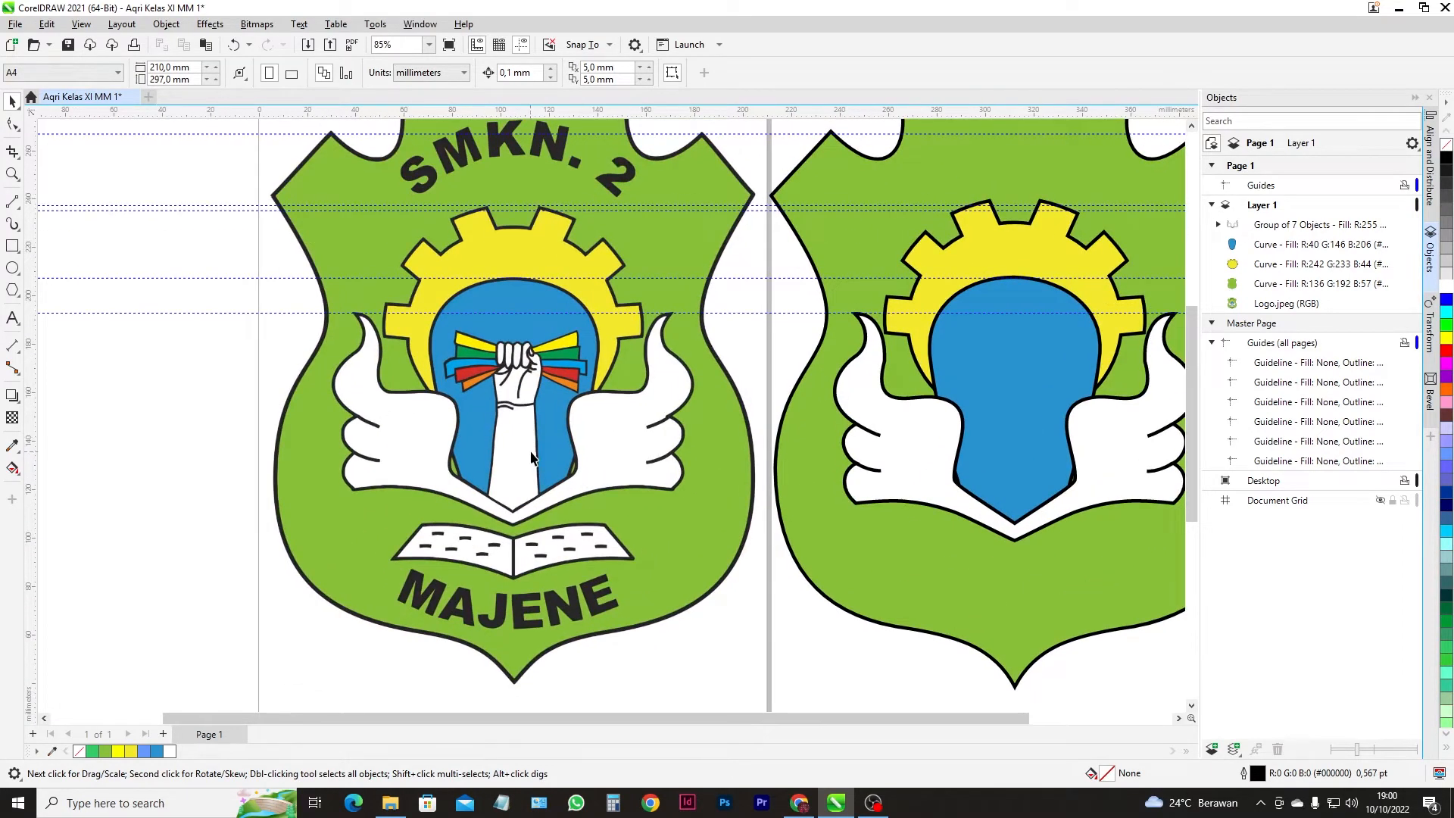
- Draw a rectangle about 19.4 × 64.7 mm over the logo's fist and forearm, and convert it to curves
scroll(505, 433, "up", 3)
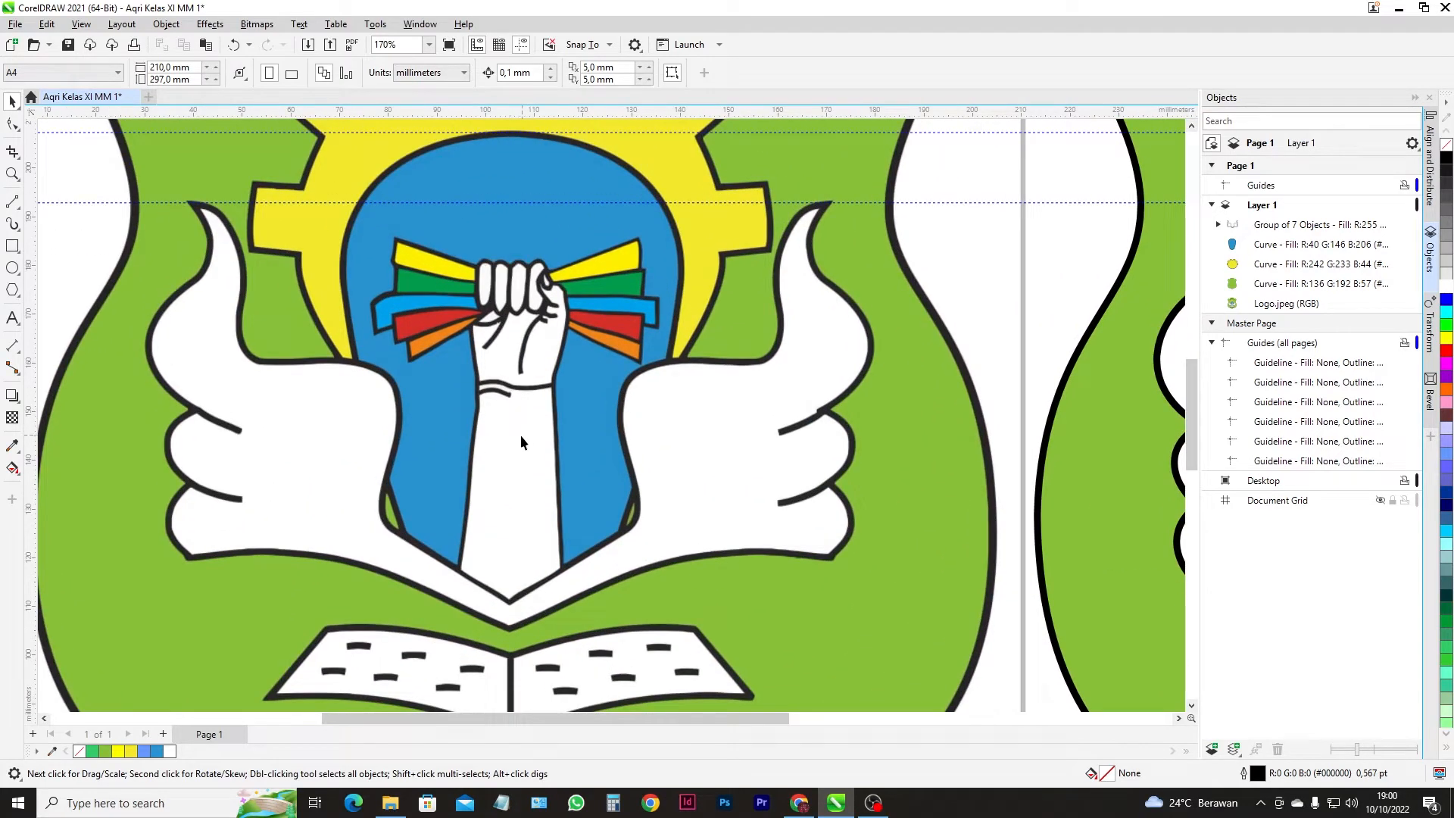
left_click(13, 245)
left_click_drag(465, 279, 561, 592)
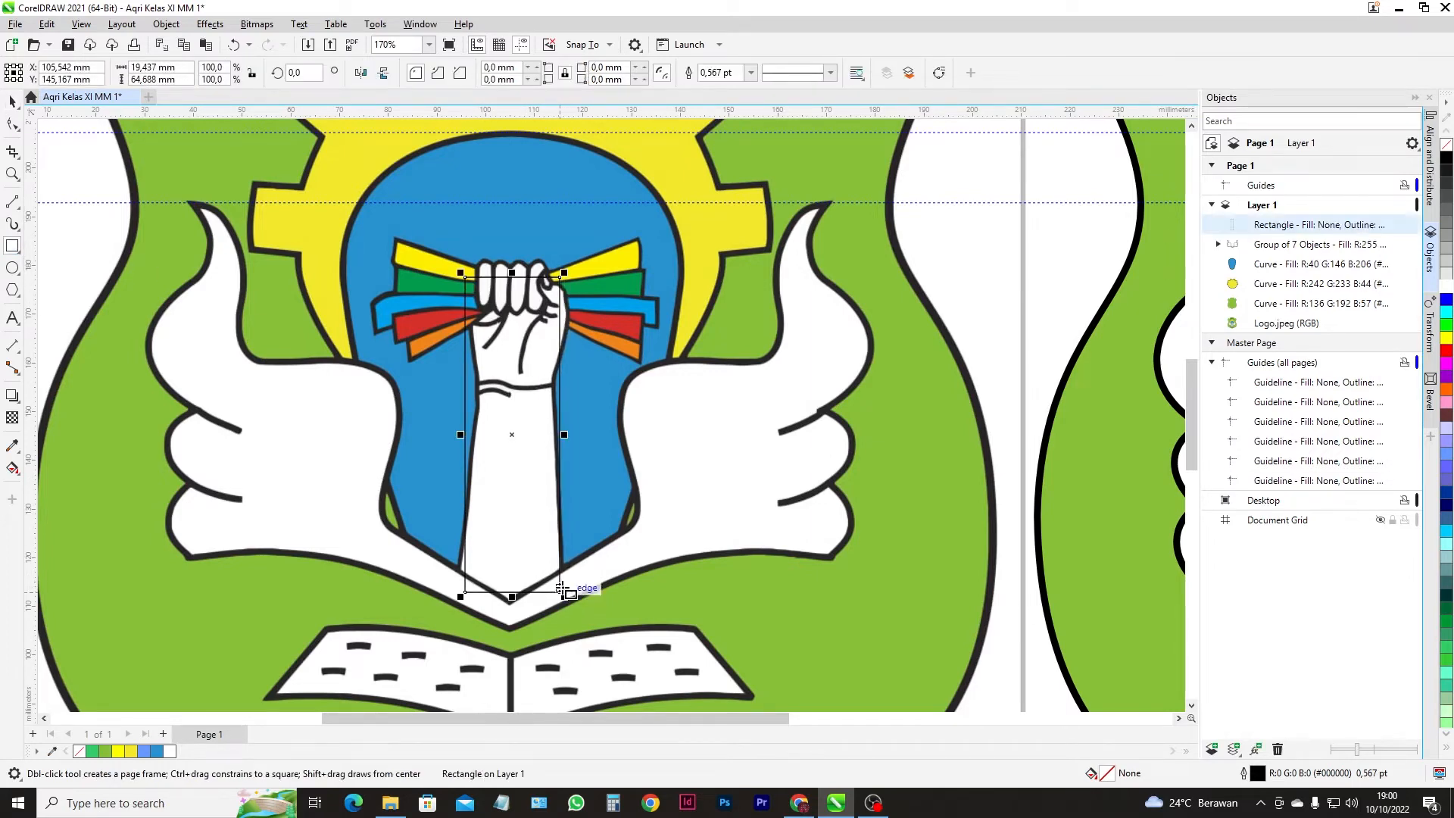
left_click(13, 124)
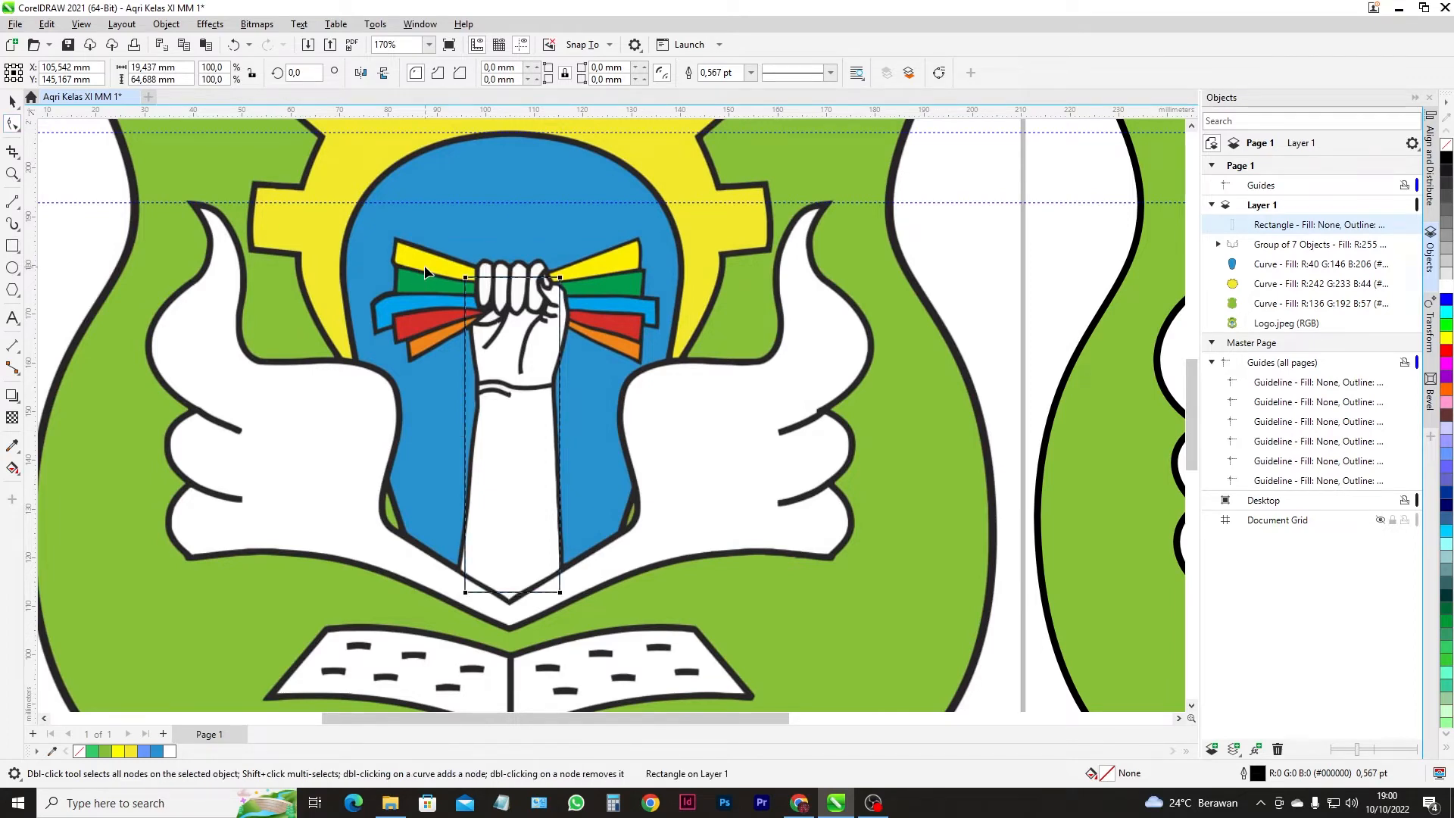
key("ctrl+q")
- Move the curve's two lower corner nodes to line up with the forearm's base
scroll(465, 306, "up", 1)
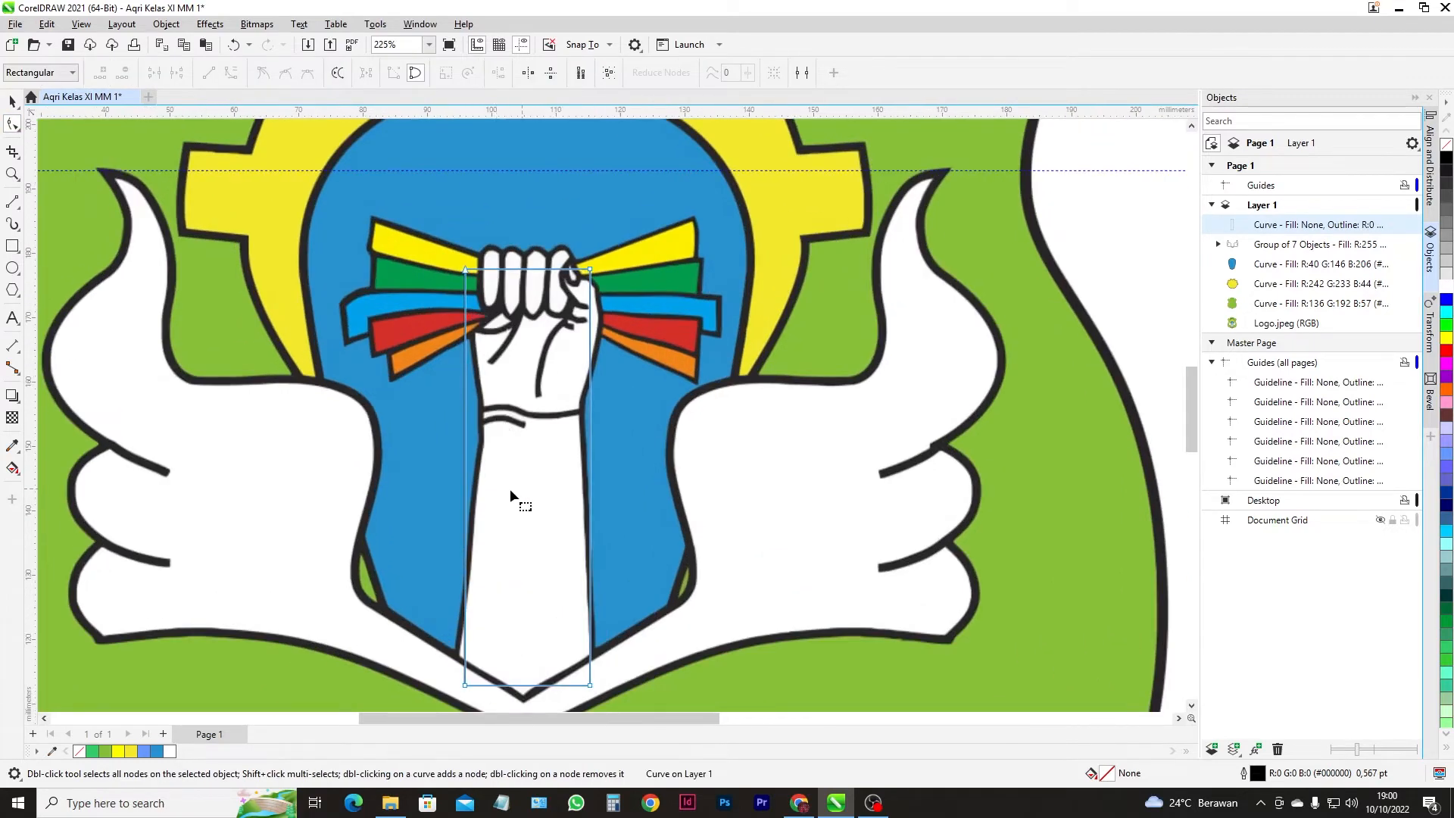
left_click_drag(465, 684, 454, 686)
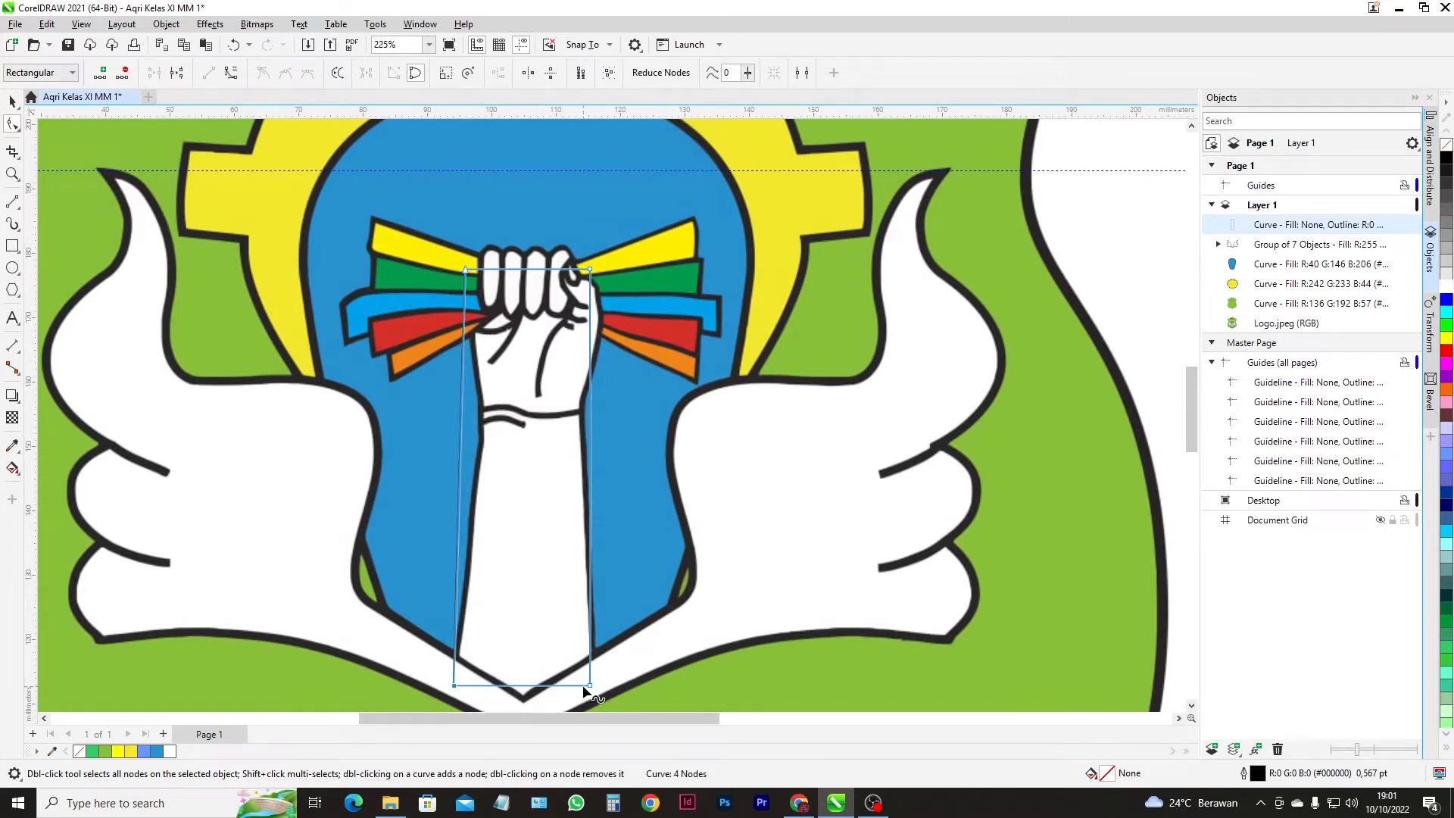
left_click_drag(590, 686, 588, 685)
scroll(594, 689, "up", 3)
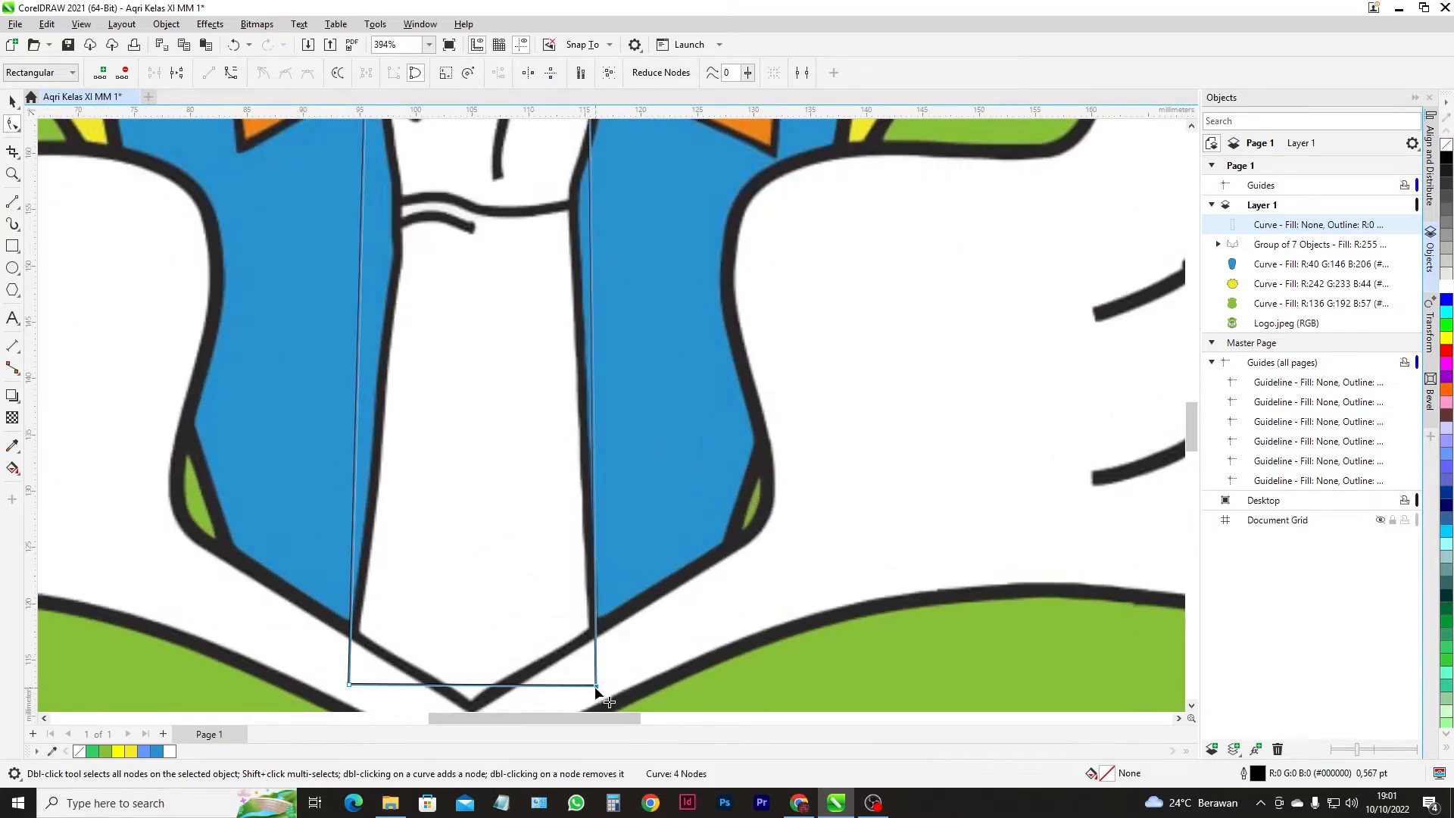
scroll(606, 538, "down", 3)
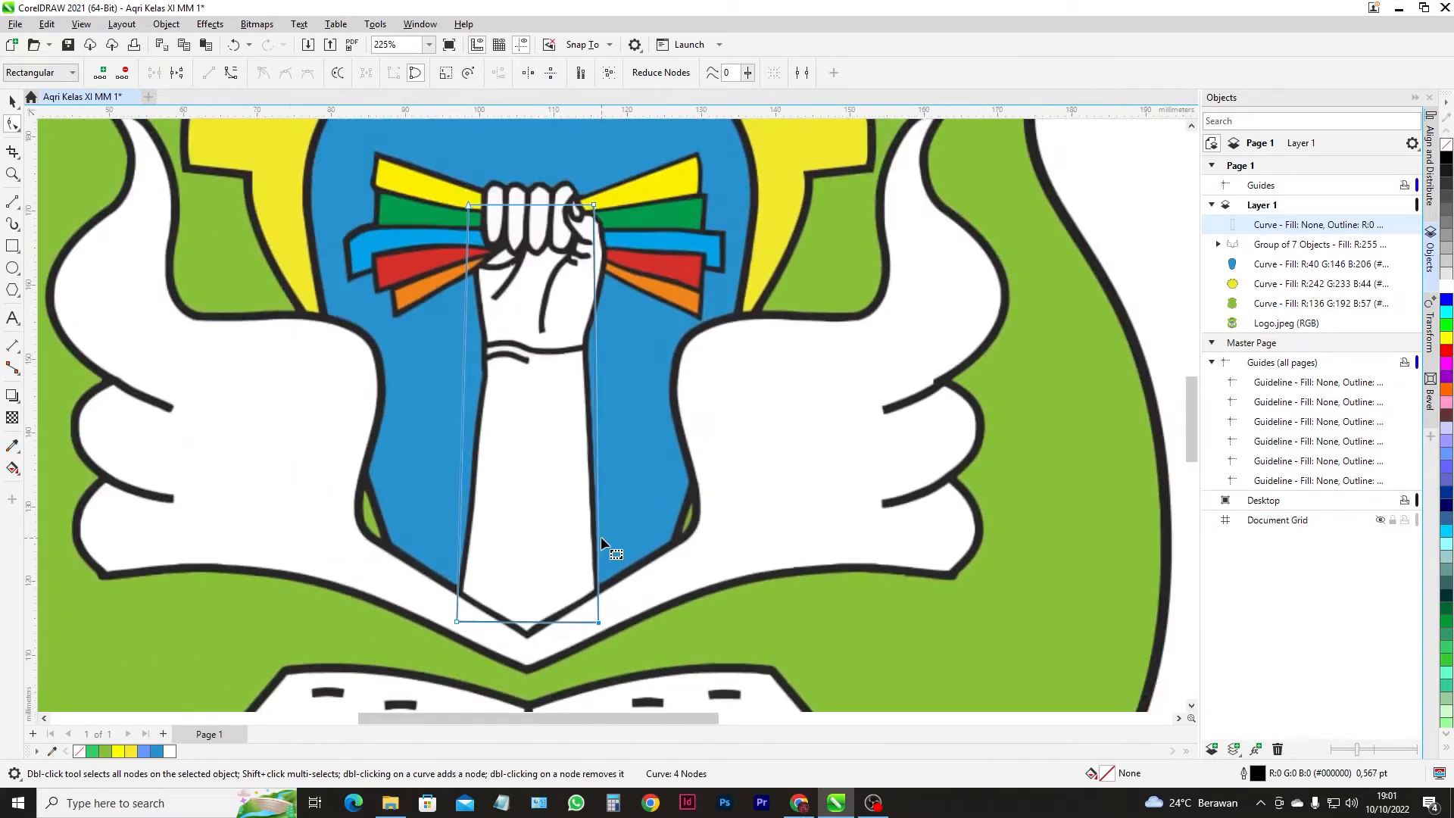
- Add two nodes on the curve's left edge and move them onto the wrist outline
left_click(464, 353)
left_click(101, 74)
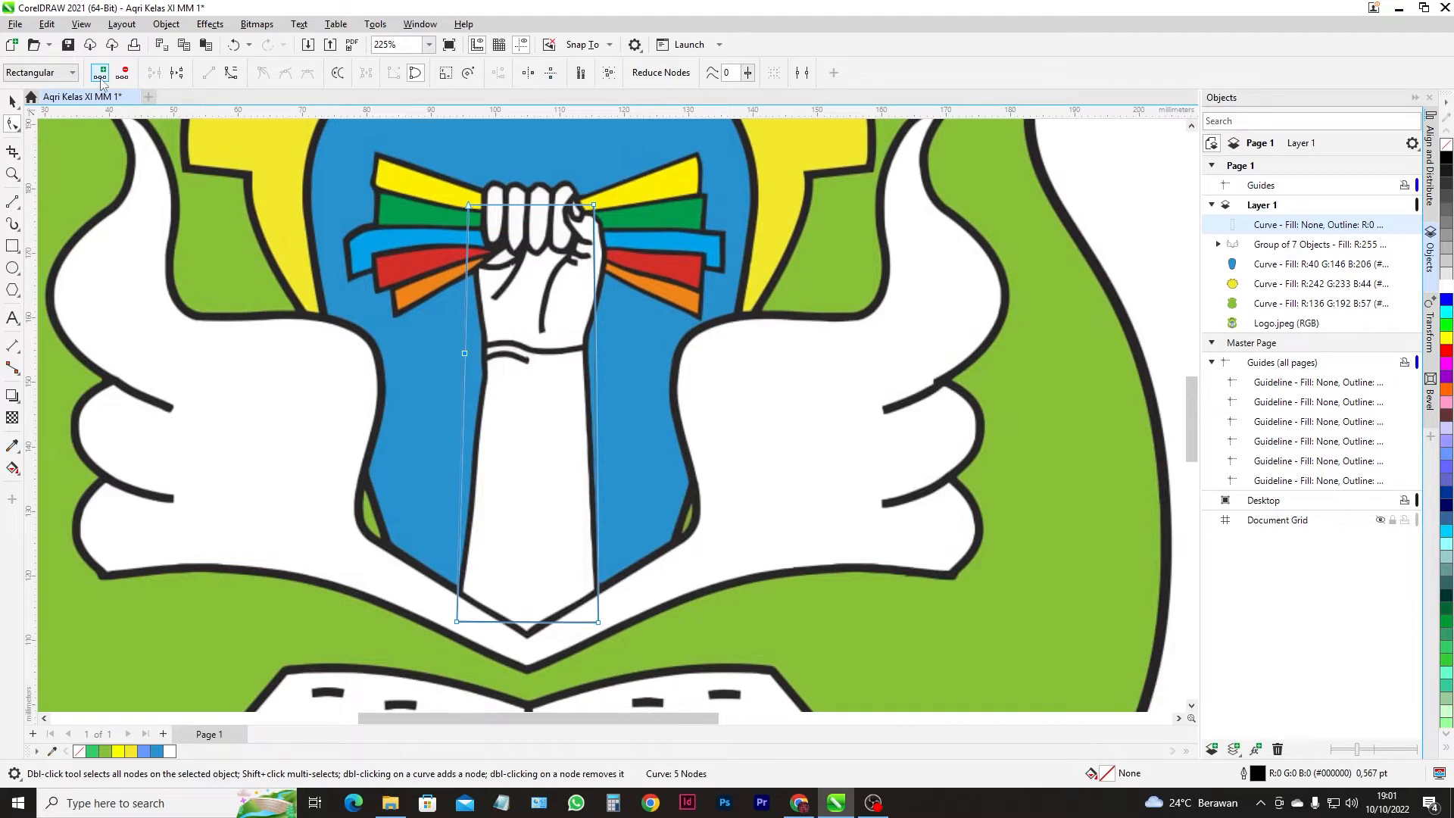
scroll(471, 348, "up", 2)
left_click_drag(458, 358, 487, 345)
double_click(481, 396)
left_click_drag(482, 396, 489, 390)
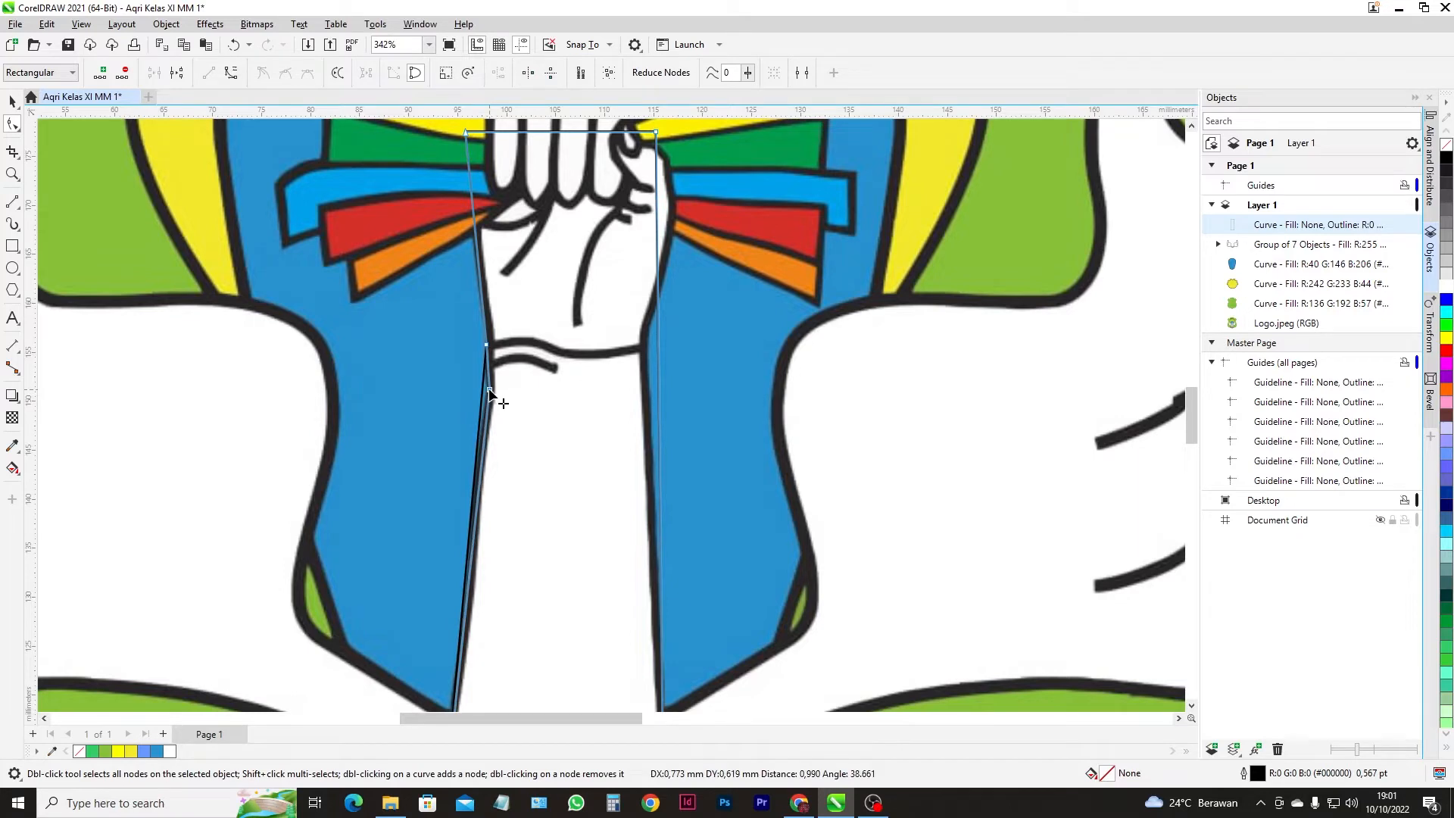
- Add a node on the curve's right edge and move it onto the wrist outline
double_click(659, 347)
left_click_drag(659, 347, 644, 331)
scroll(556, 374, "down", 2)
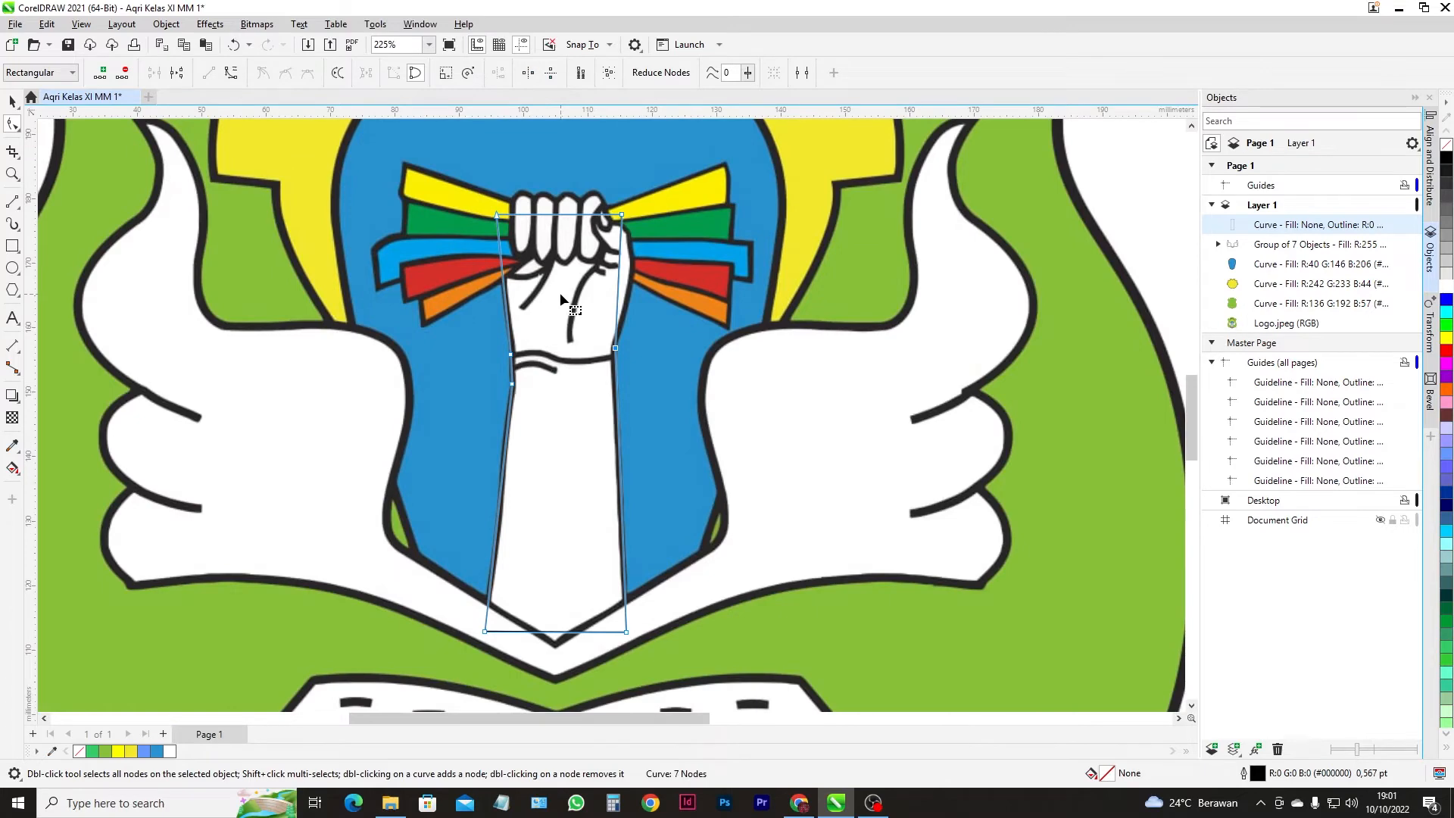
- Add nodes and reposition the upper corners to rough out the thumb tip, knuckle, thumb crease and palm's left edge
scroll(602, 216, "up", 6)
double_click(559, 220)
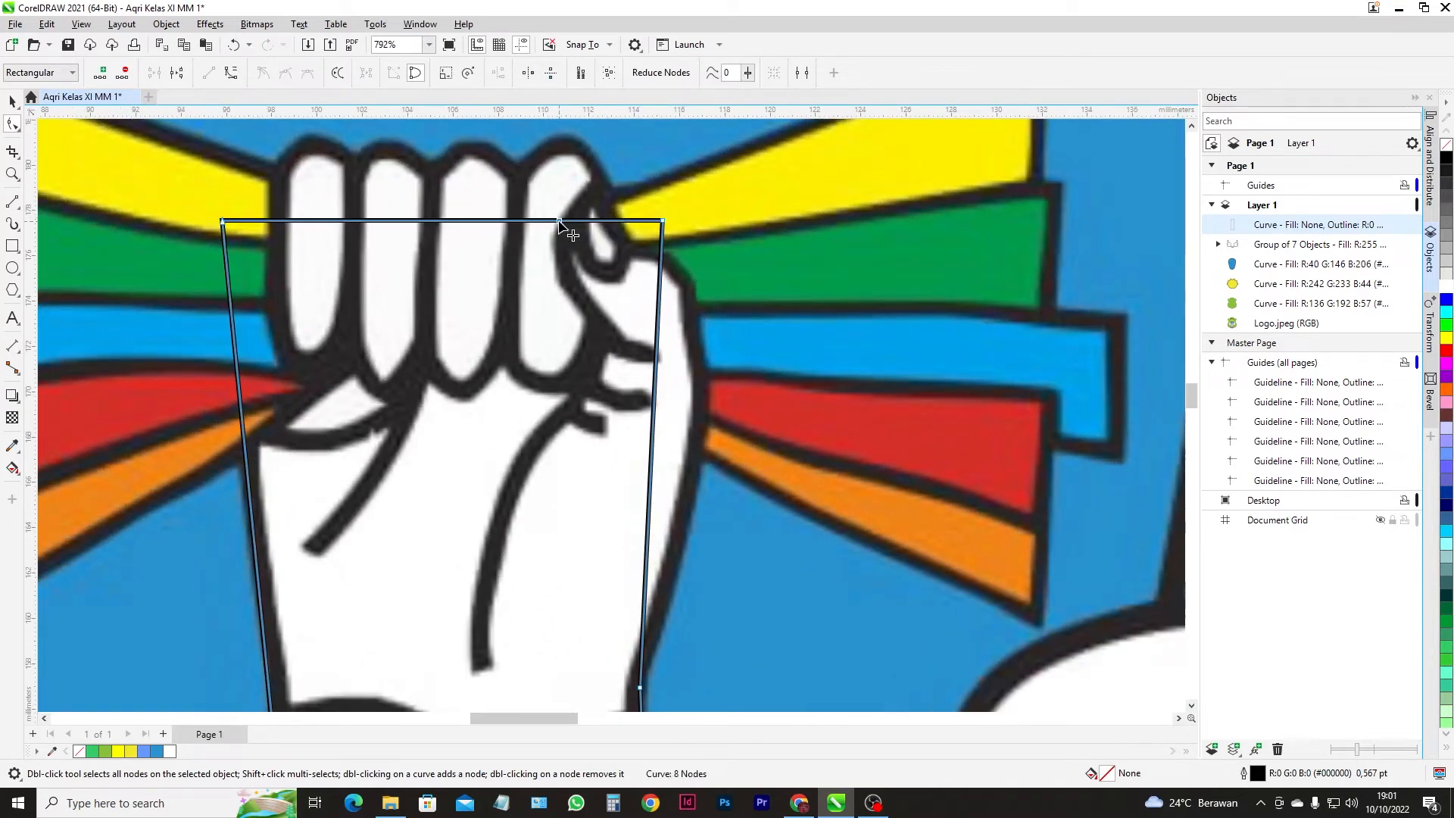
double_click(656, 372)
left_click_drag(656, 372, 693, 284)
left_click_drag(664, 221, 594, 178)
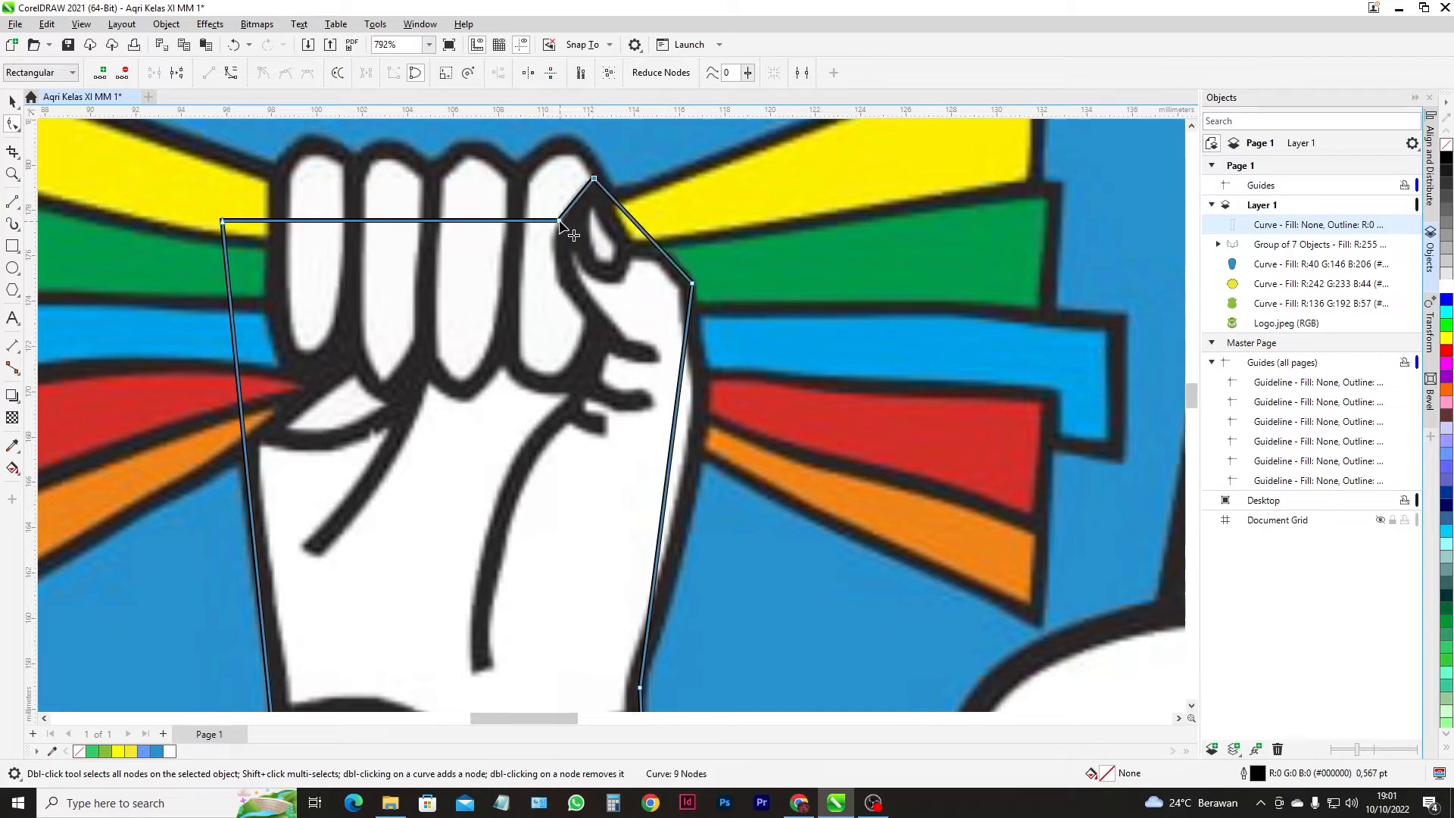
left_click_drag(219, 232, 244, 442)
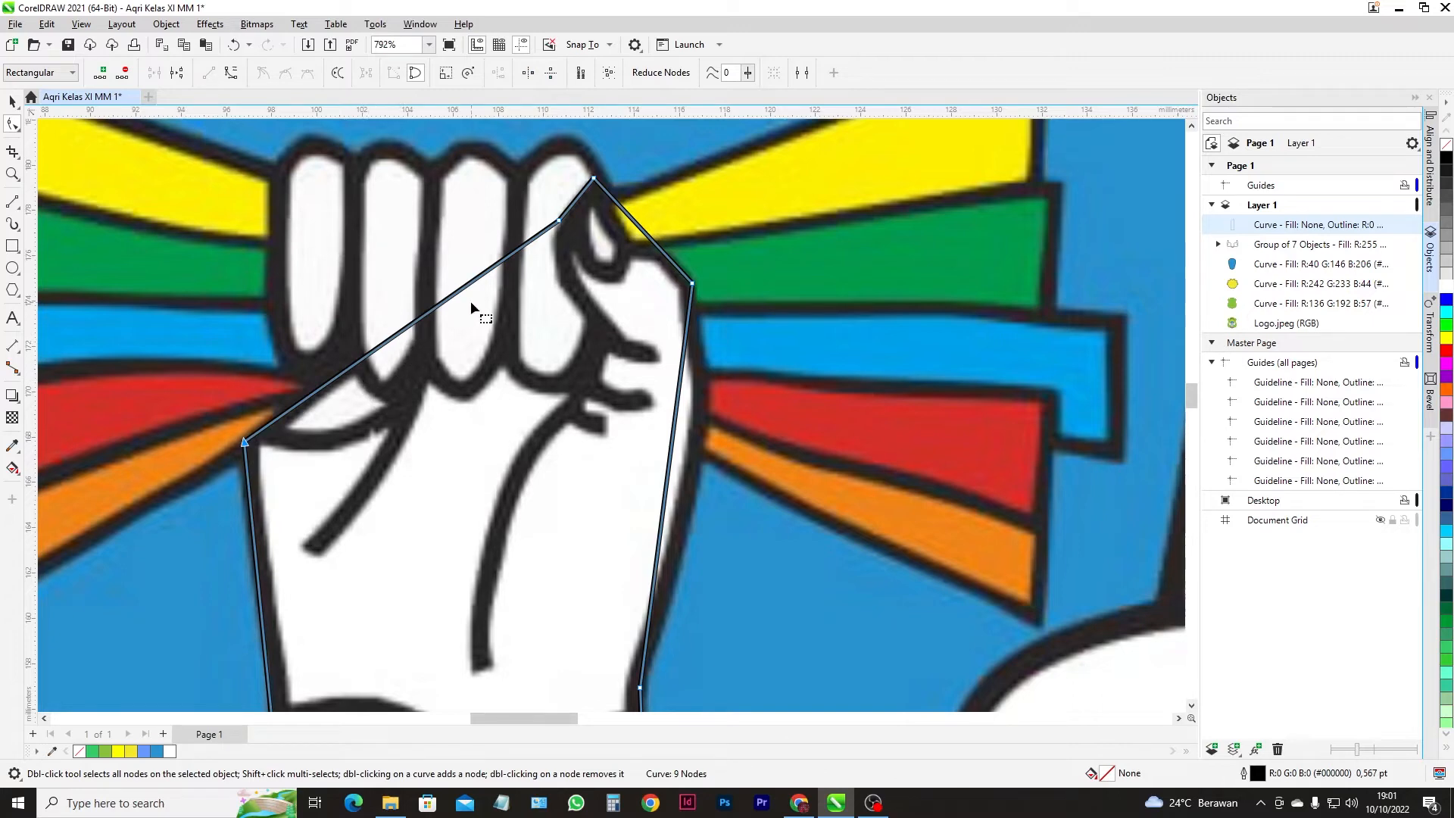
left_click_drag(476, 277, 629, 353)
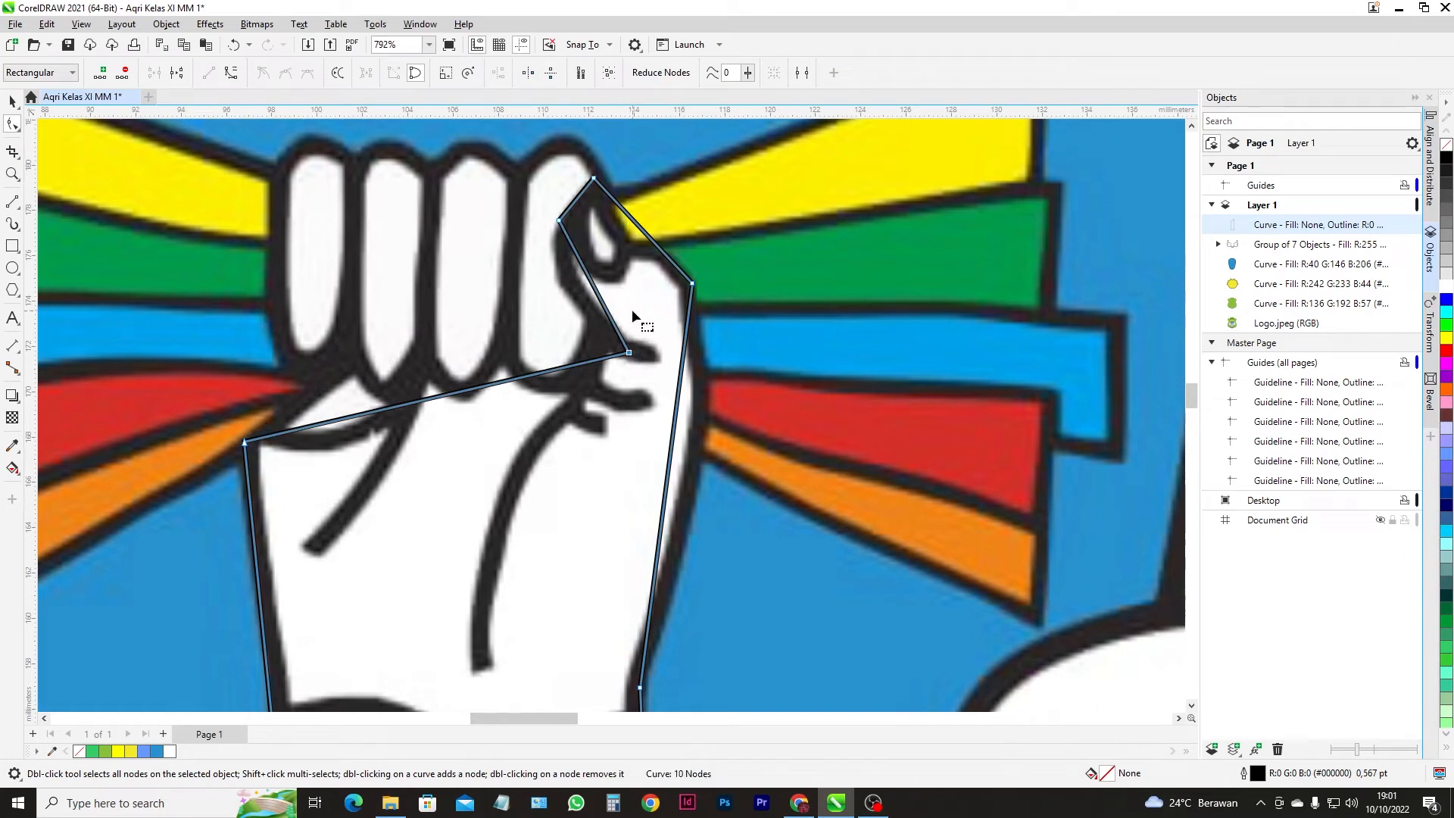
- Bend the inner thumb segment into a curve, delete its extra upper node and extend the crease node to the thumb line
left_click(593, 288)
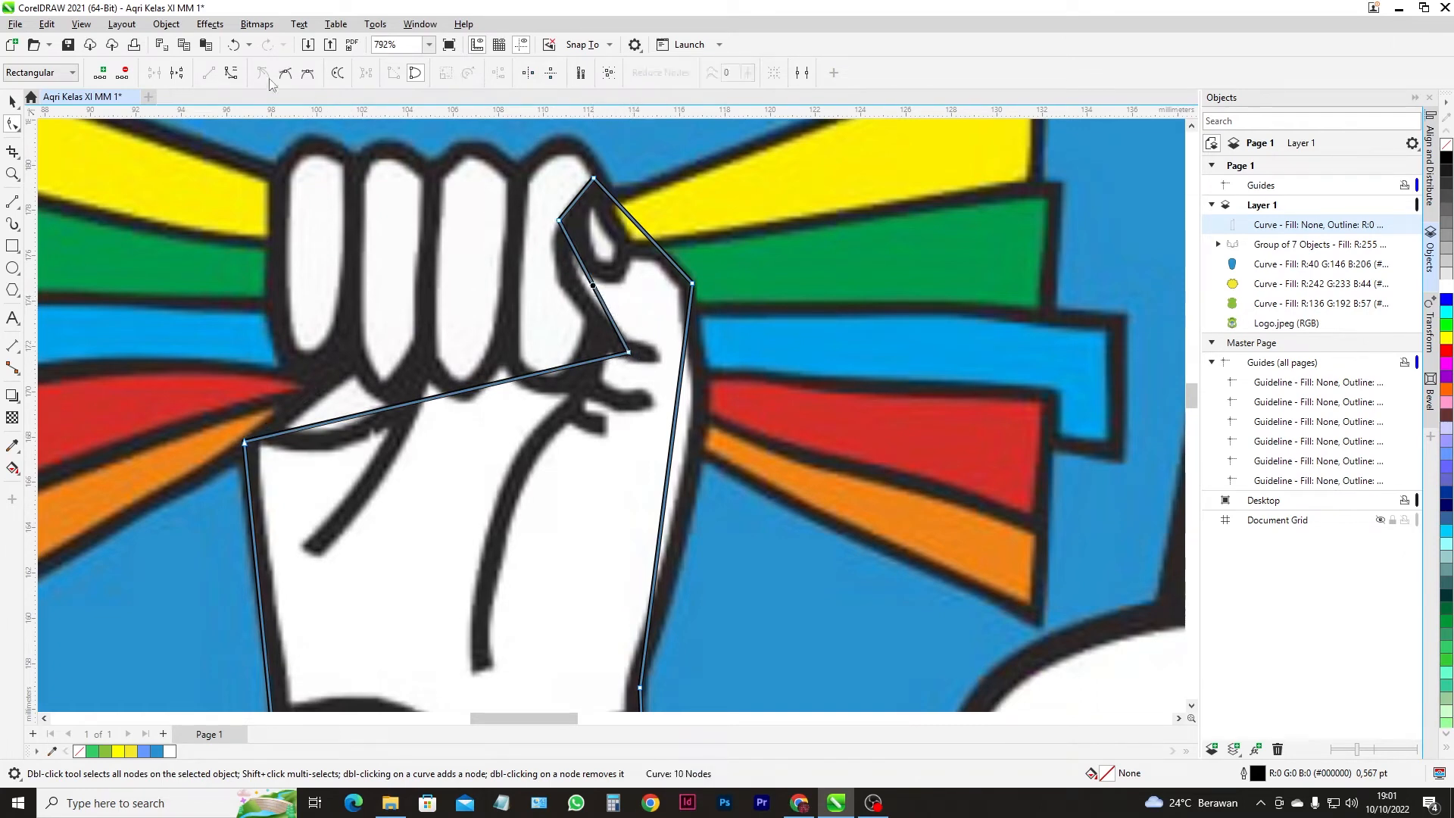
left_click(233, 74)
left_click_drag(588, 280, 567, 284)
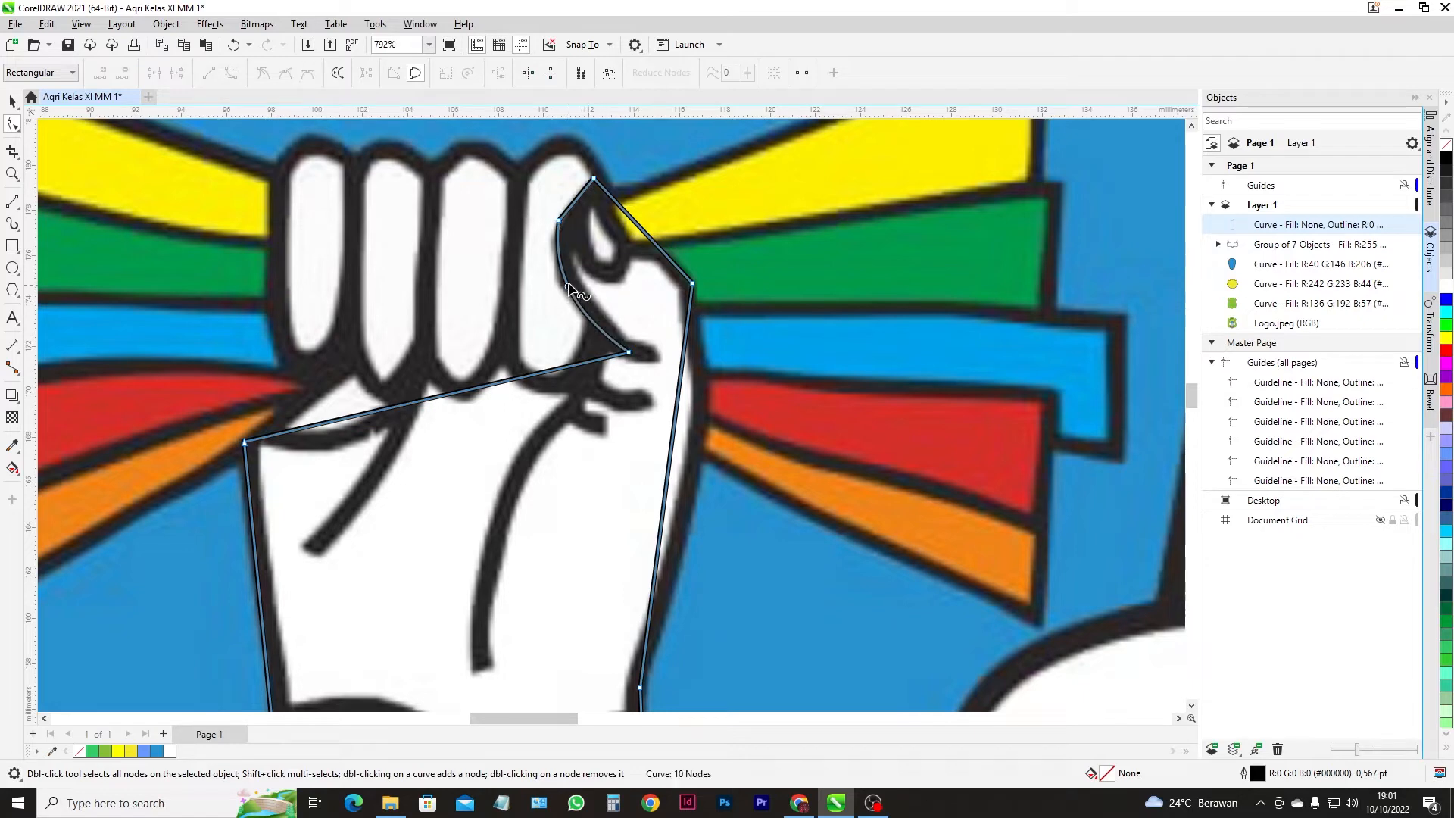
left_click(559, 221)
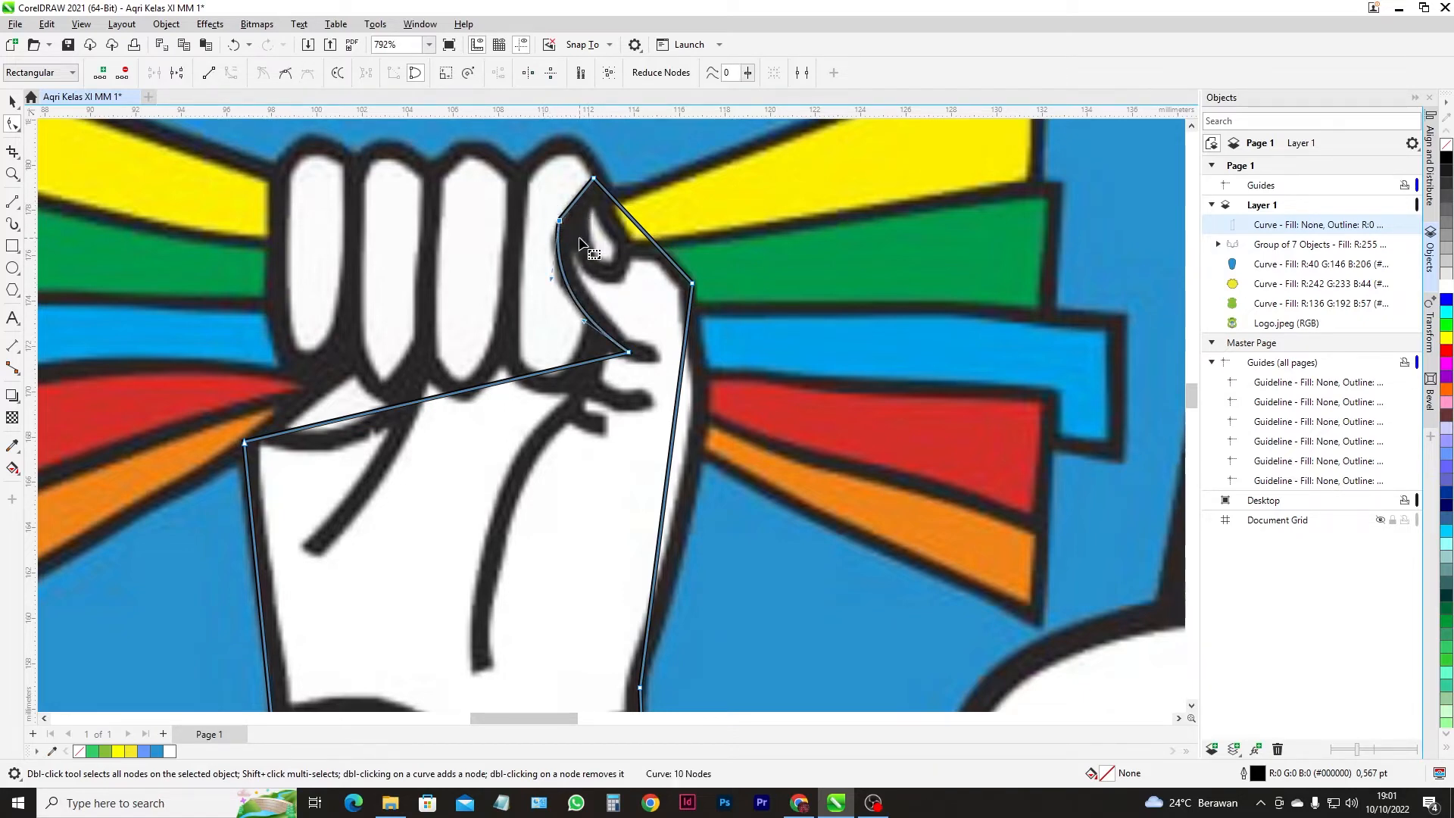
key("Delete")
left_click_drag(631, 353, 644, 354)
- Arch the palm's upper edge behind the fingers, from the thumb crease to the palm's left corner
left_click(559, 376)
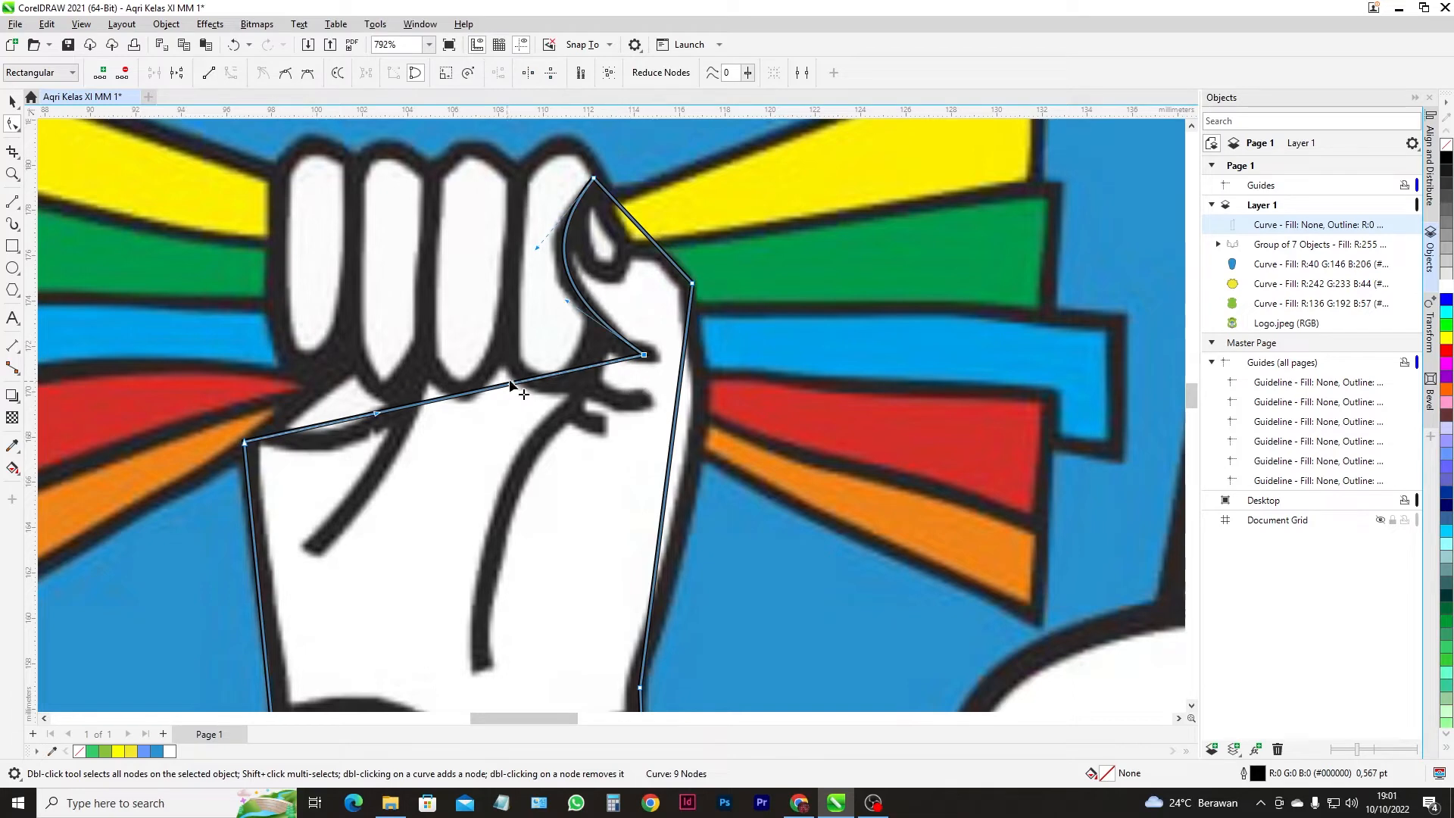
left_click_drag(515, 385, 500, 352)
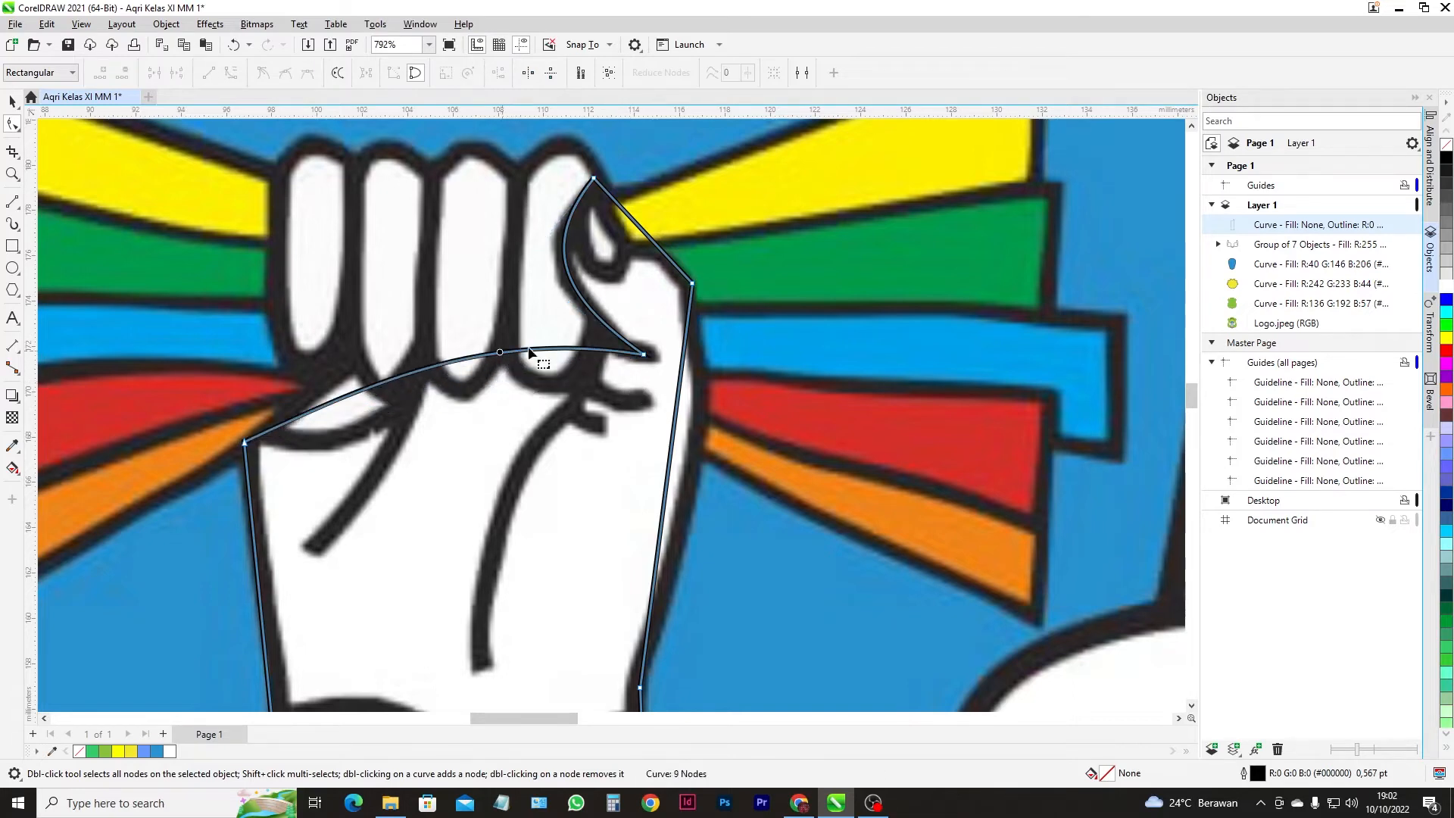
left_click(645, 354)
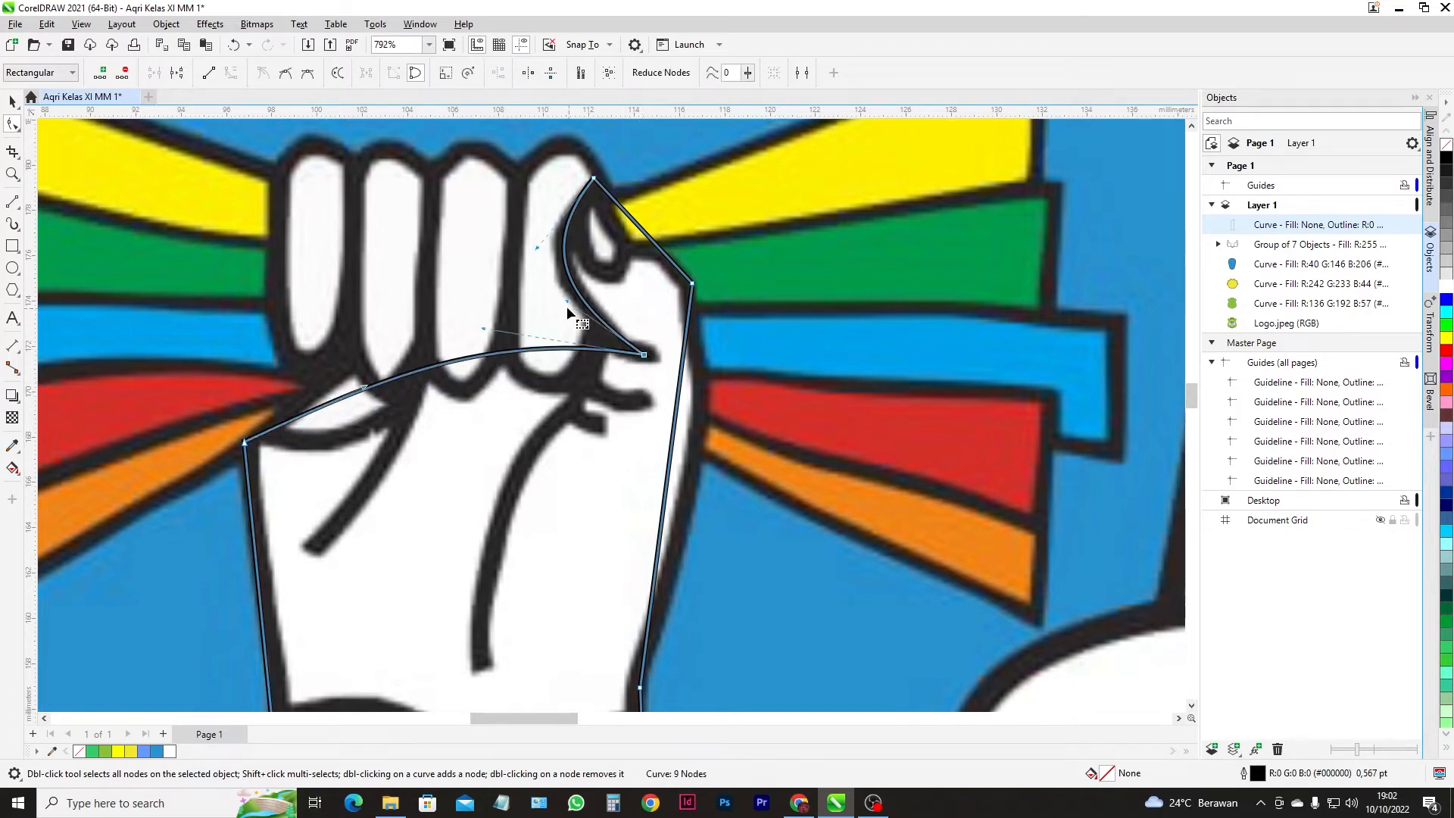
left_click_drag(567, 319, 521, 286)
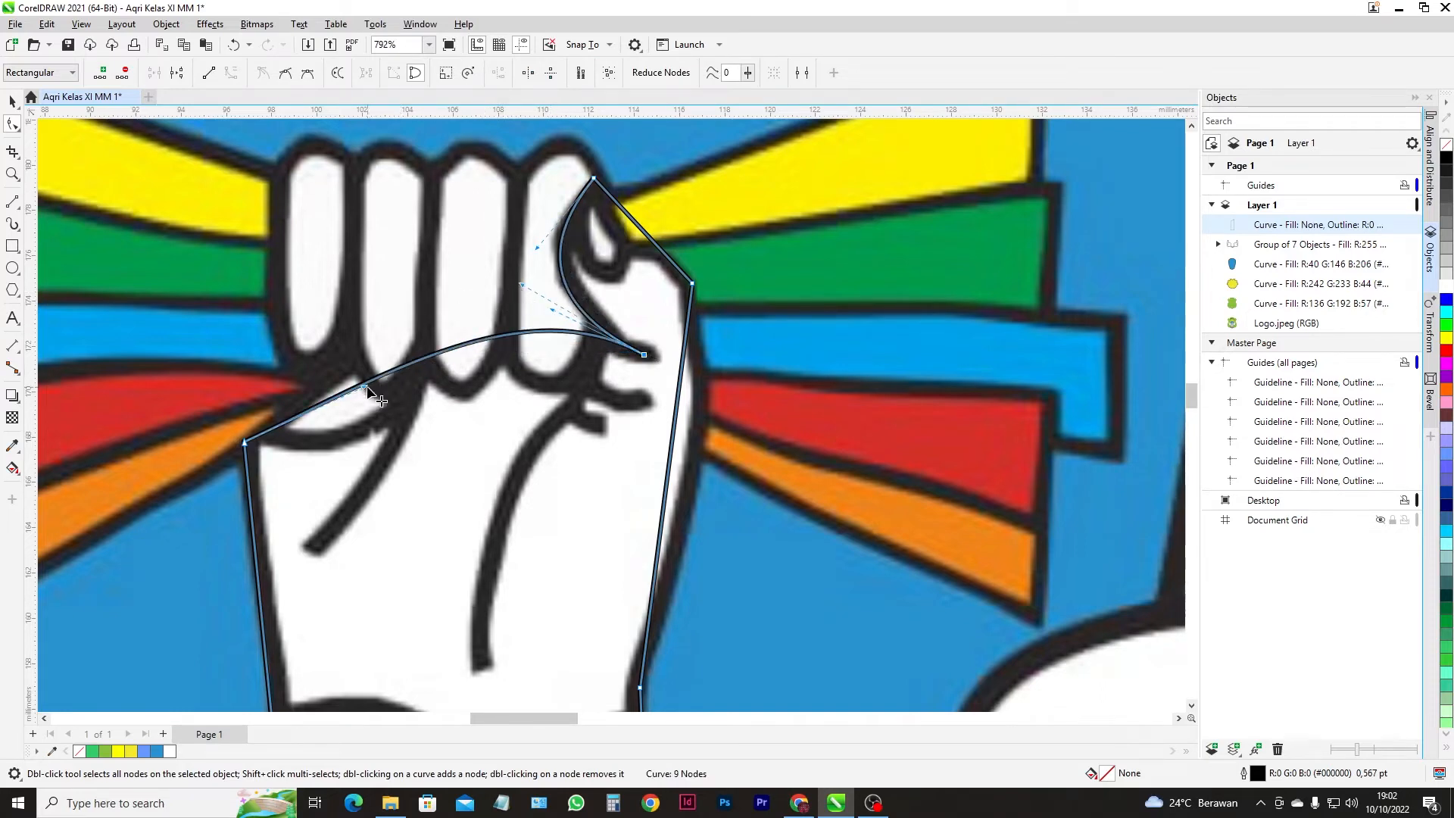
left_click_drag(367, 388, 354, 343)
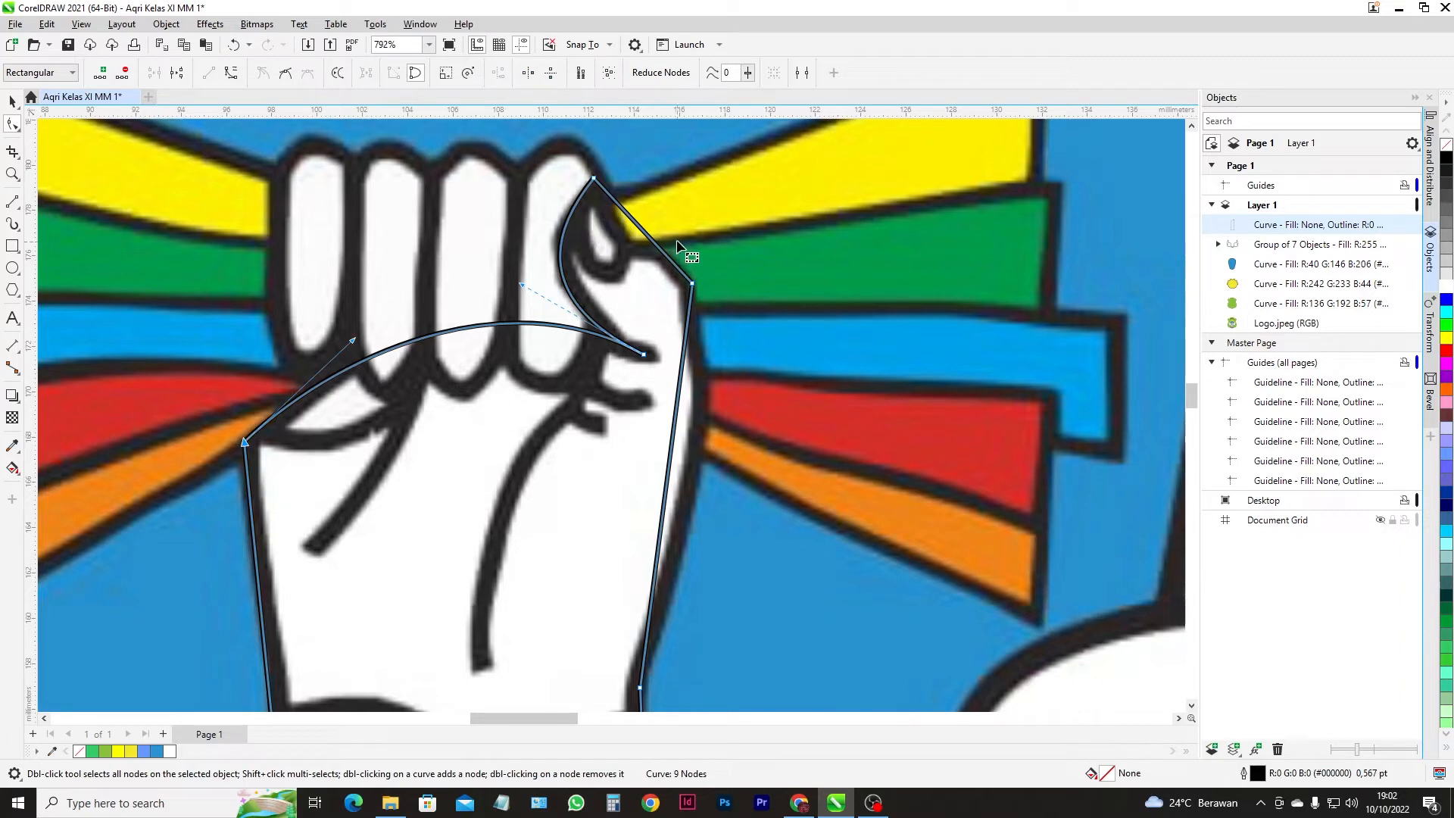
- Convert the outer thumb segment to a curve and refine the thumb tip and its handles to match the logo
left_click(635, 224)
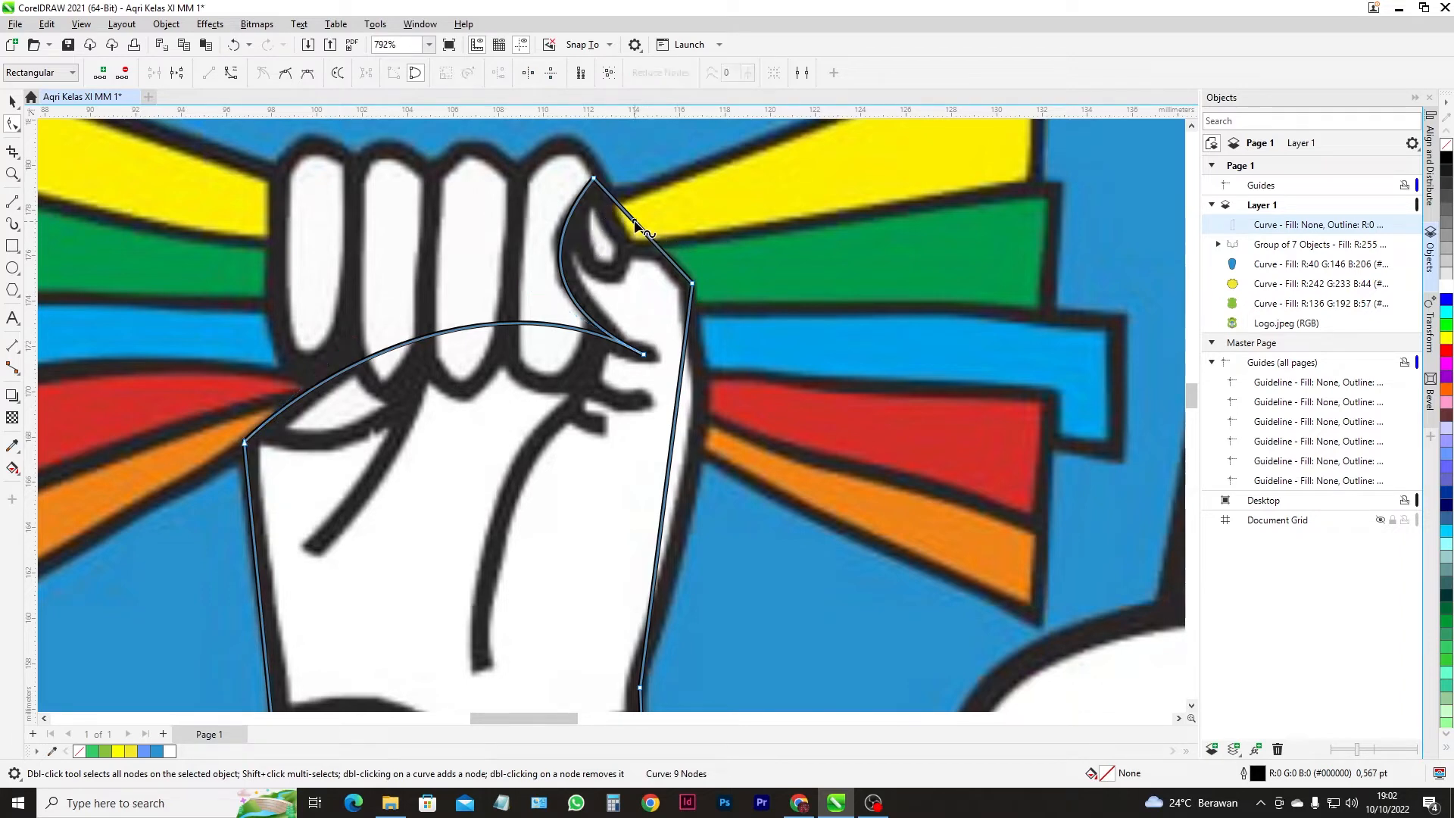
left_click(231, 72)
left_click_drag(626, 212, 679, 238)
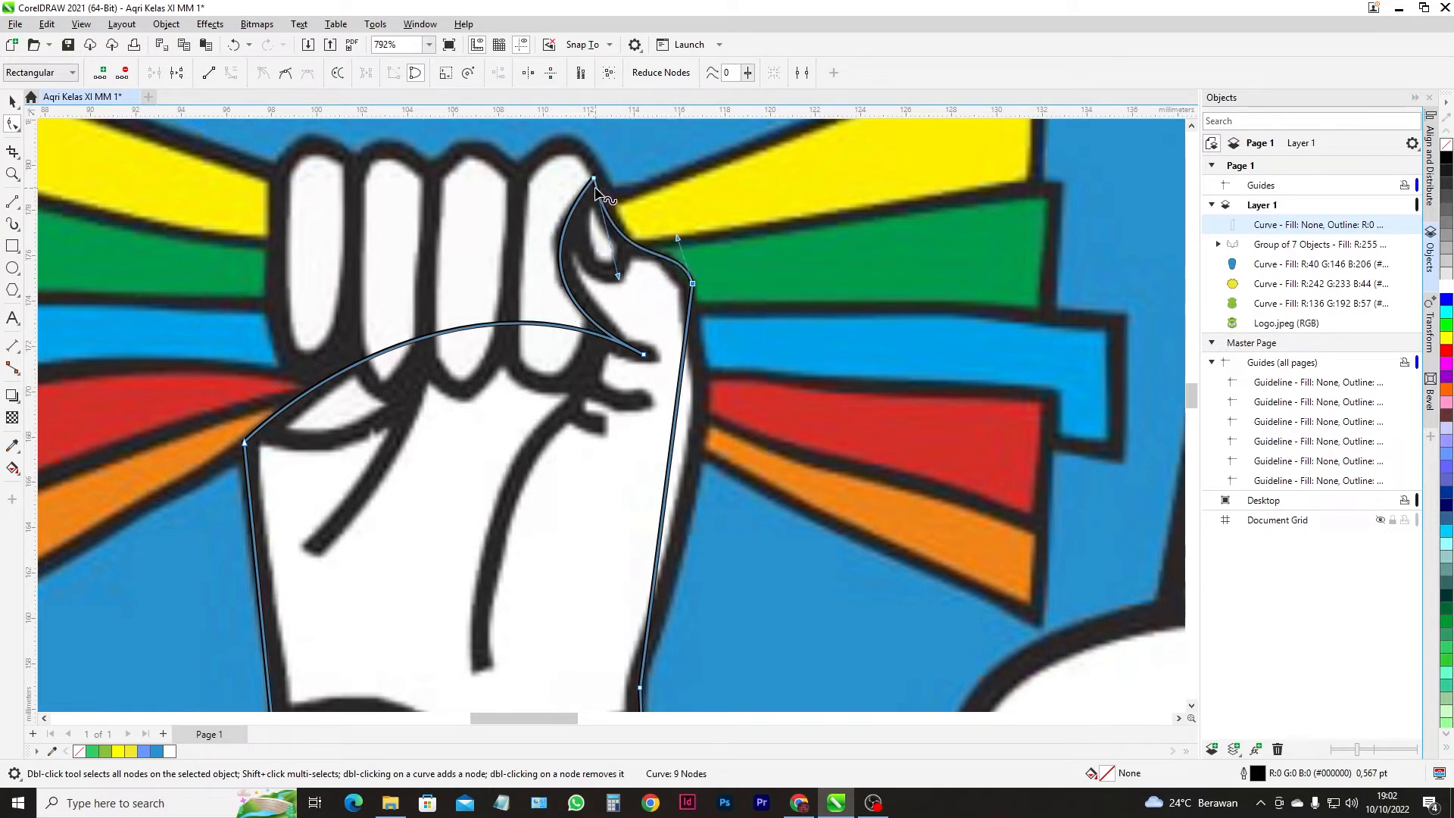
left_click_drag(594, 179, 598, 170)
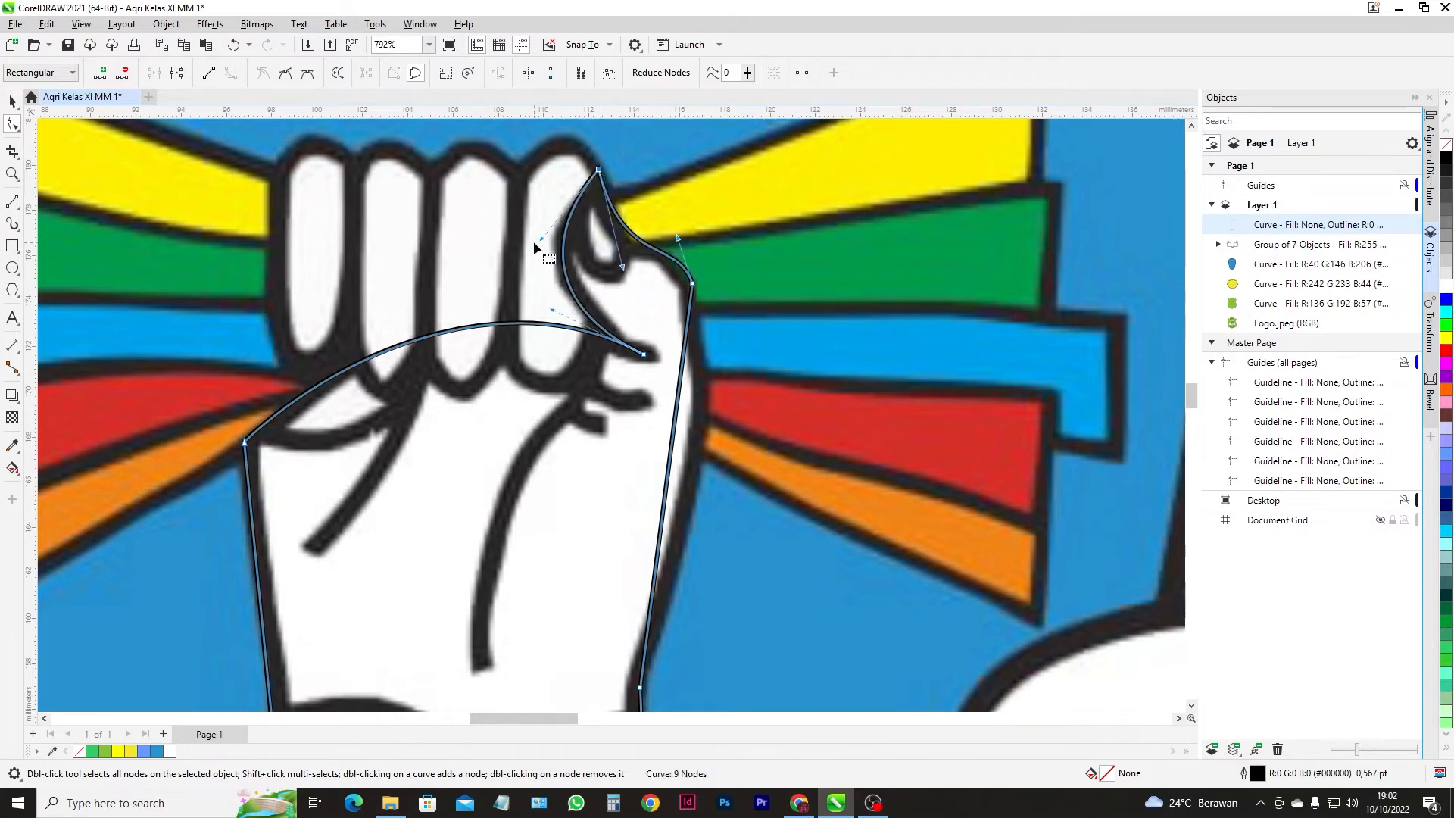
left_click_drag(543, 239, 529, 245)
left_click_drag(622, 267, 612, 274)
scroll(694, 429, "down", 2)
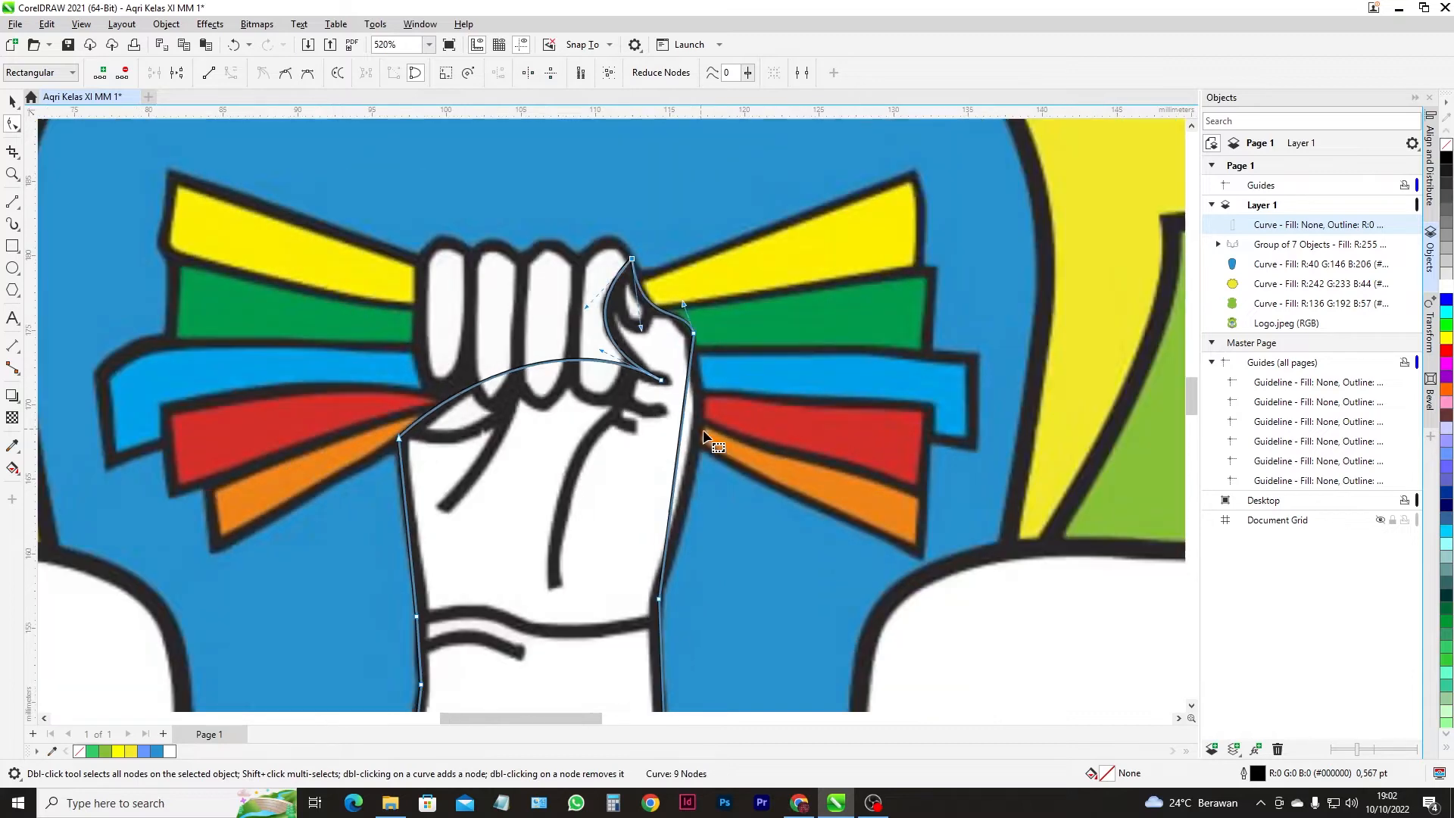
- Convert the hand's right side segment to a curve and bend it outward to the traced outline
left_click(679, 456)
left_click(231, 73)
left_click_drag(680, 454, 701, 446)
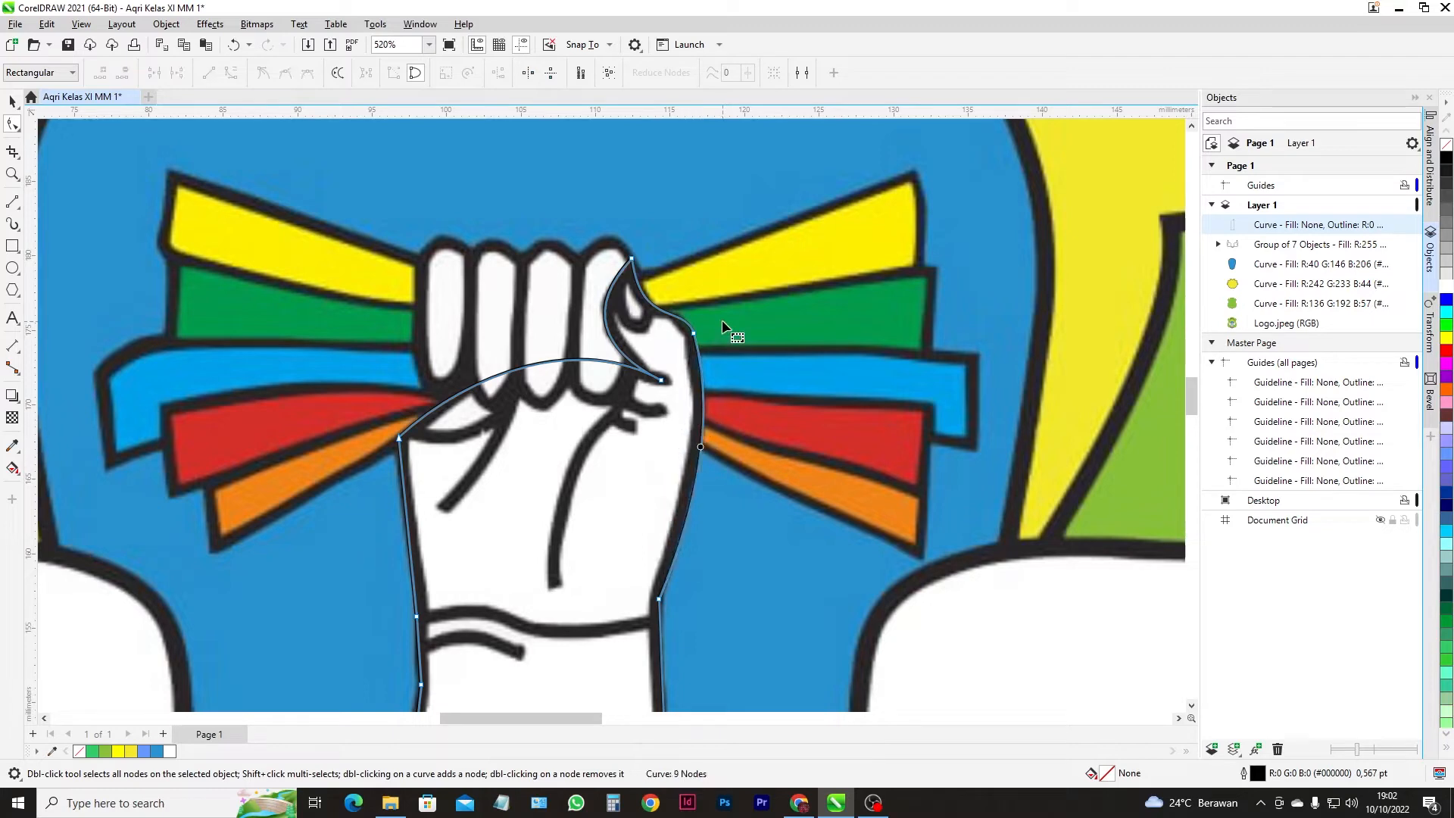
scroll(697, 327, "up", 3)
scroll(706, 309, "down", 3)
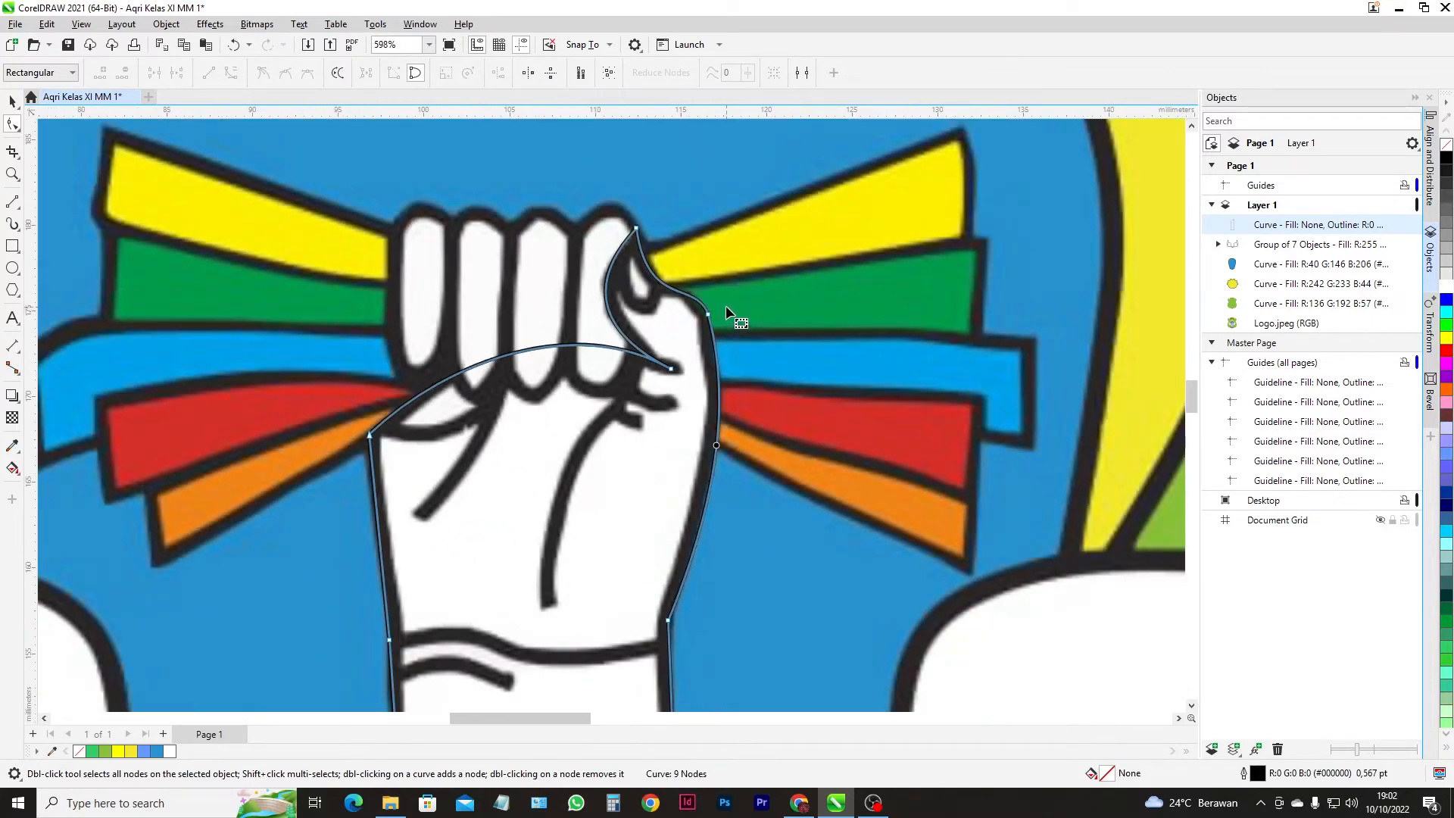
scroll(725, 301, "down", 1)
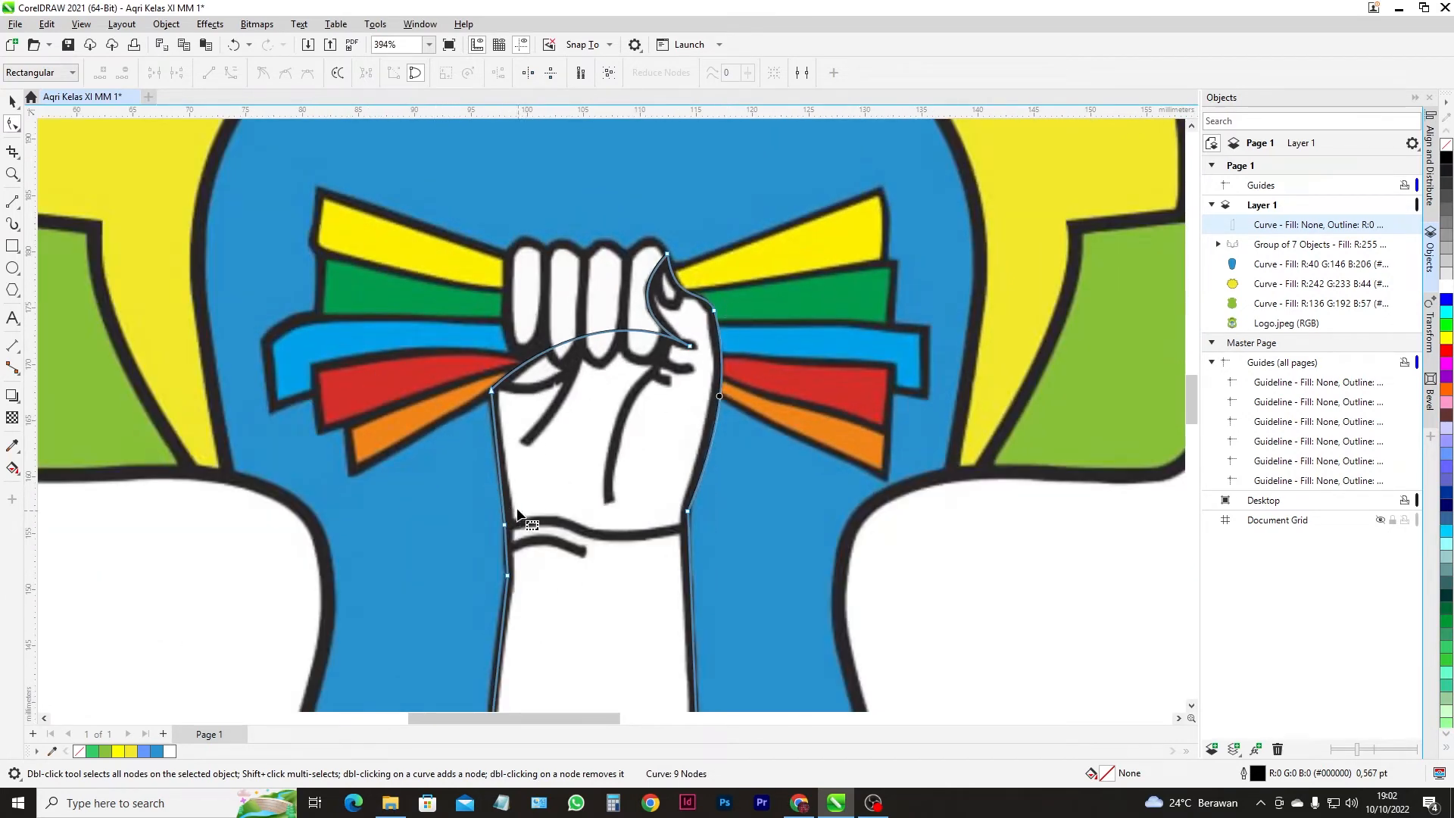
- Convert the short segment at the left of the wrist to a curve and bow it slightly outward
scroll(506, 572, "up", 3)
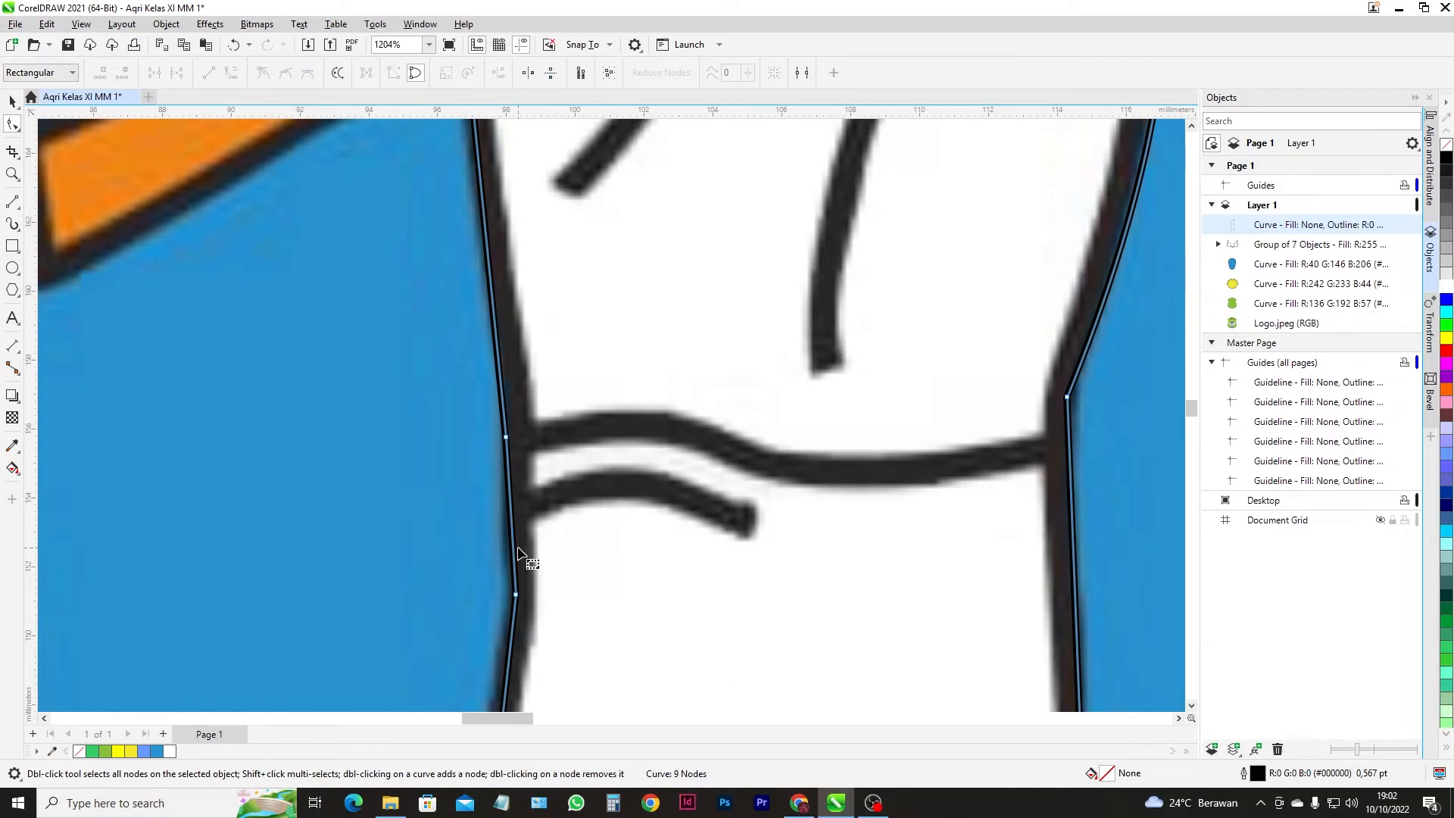
left_click(513, 538)
left_click(237, 76)
left_click_drag(509, 491, 506, 490)
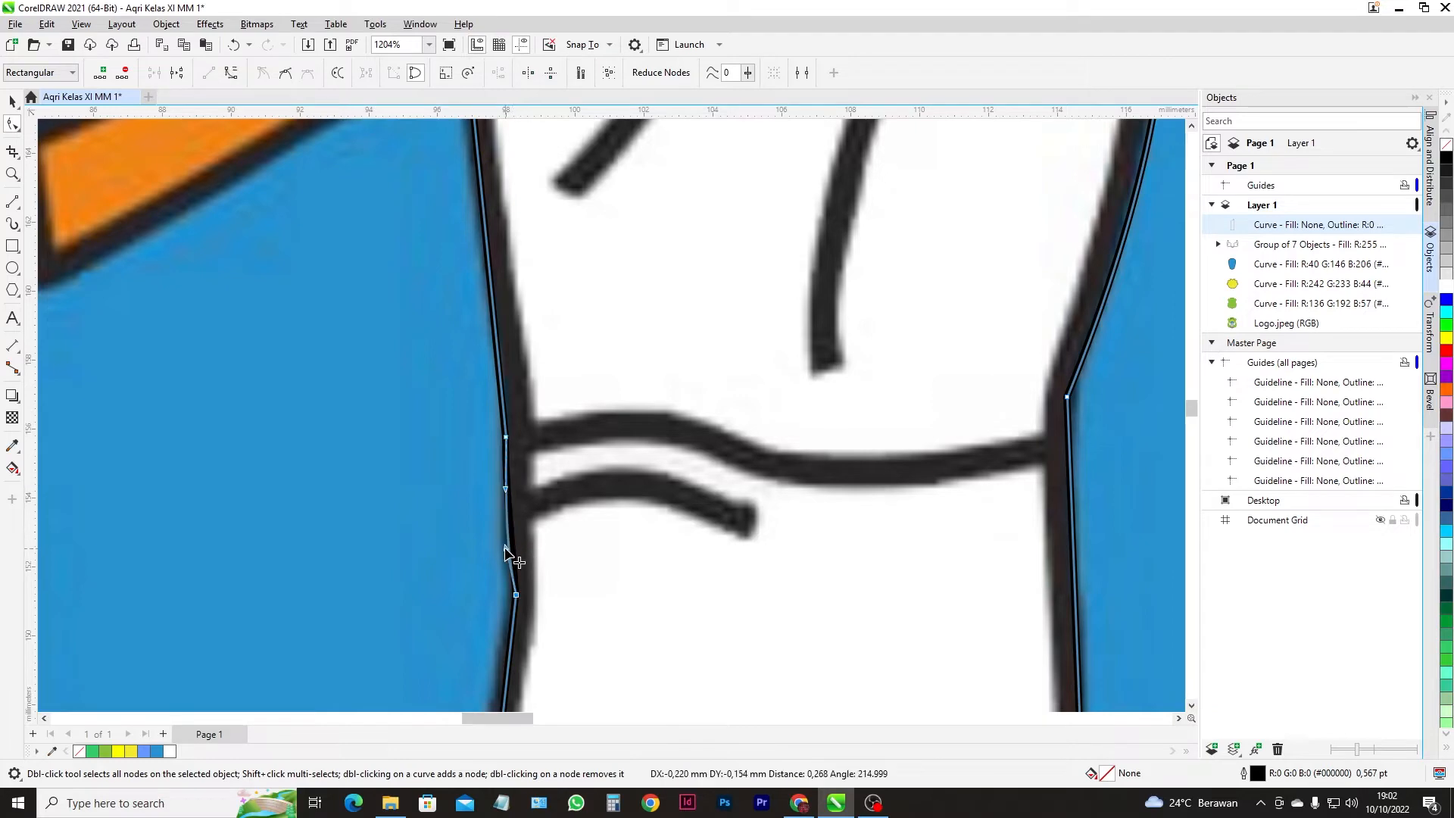
scroll(573, 512, "down", 5)
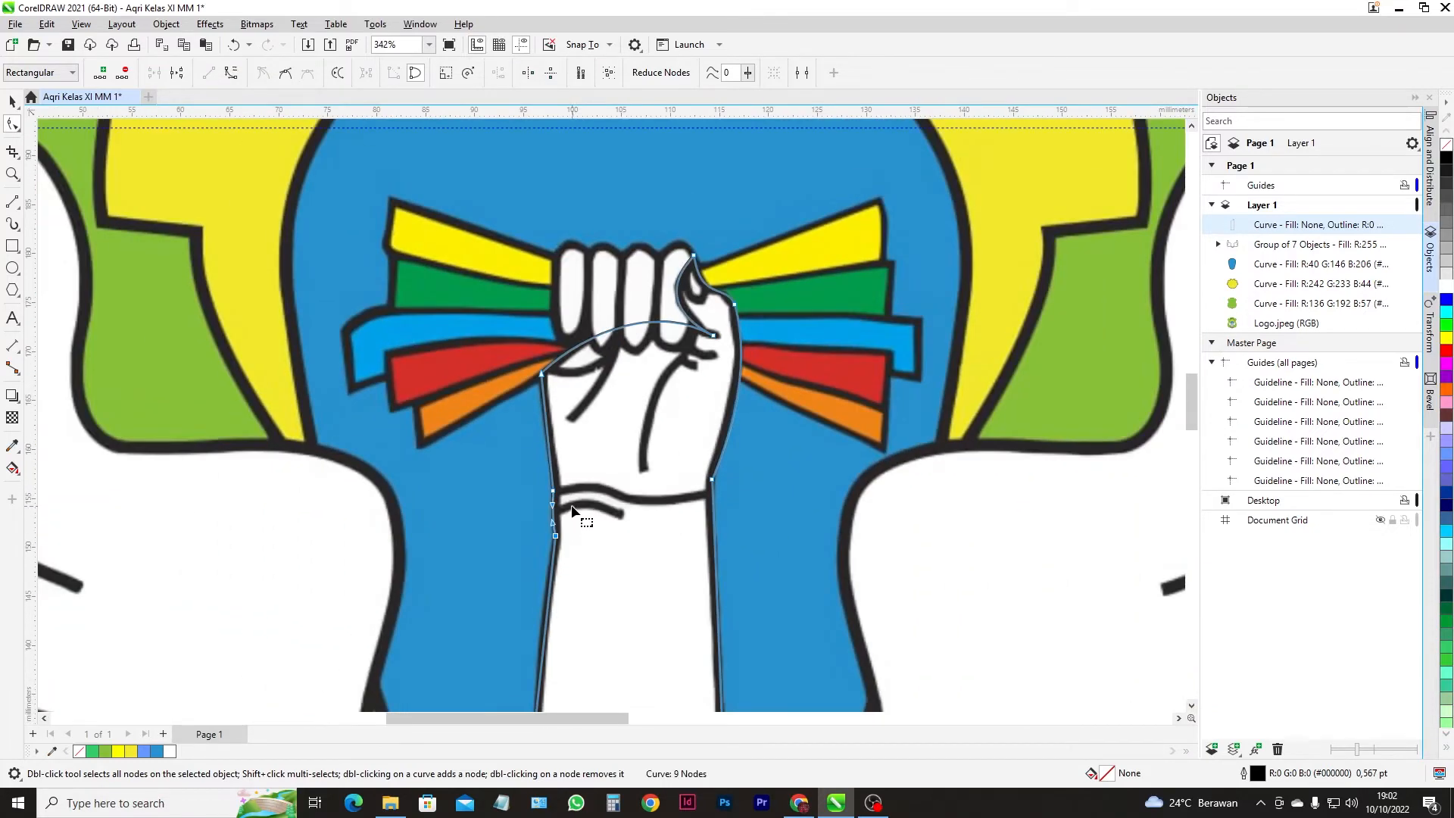
scroll(578, 511, "down", 2)
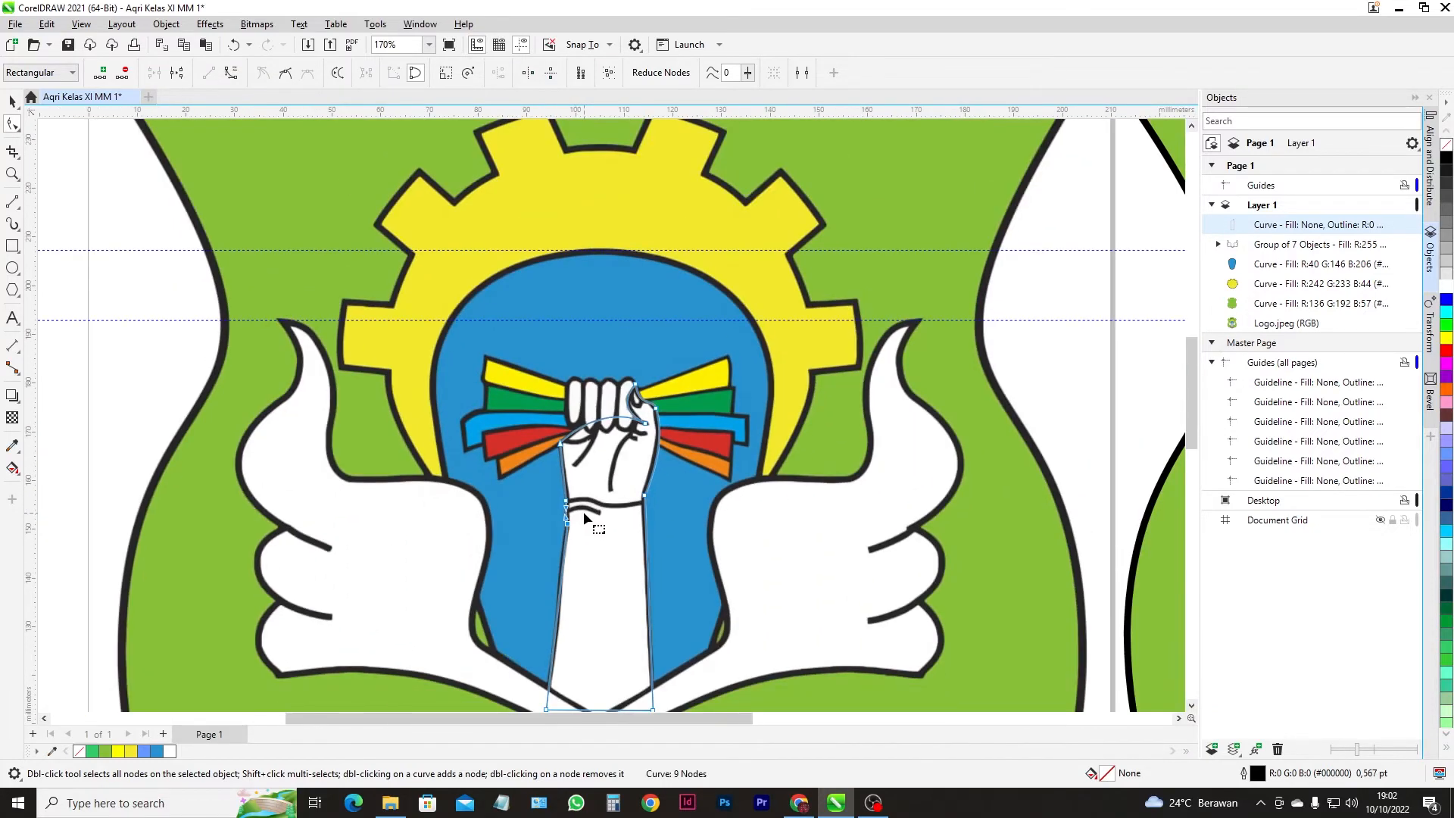
scroll(595, 462, "up", 4)
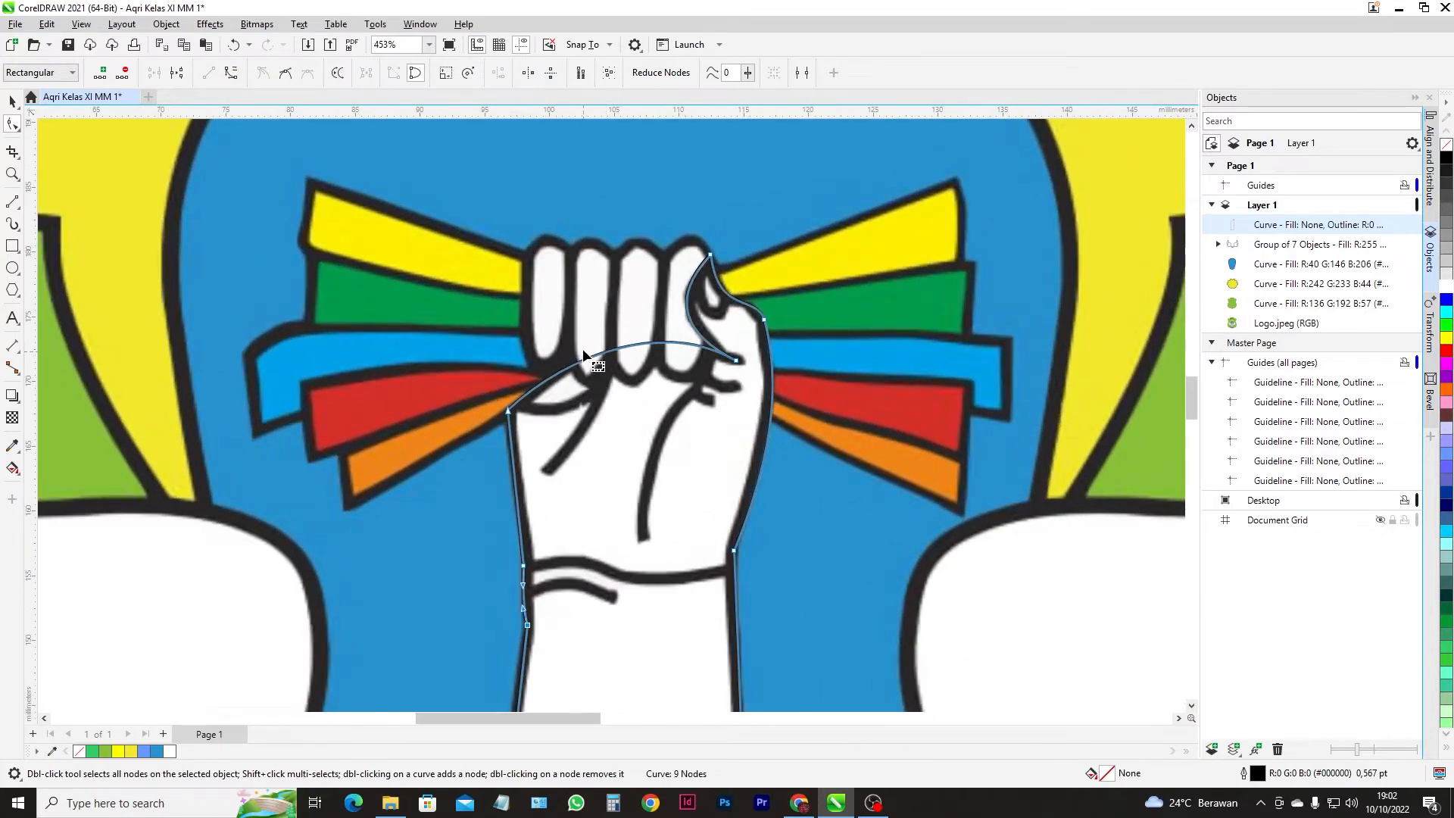
scroll(710, 342, "up", 1)
scroll(709, 343, "up", 1)
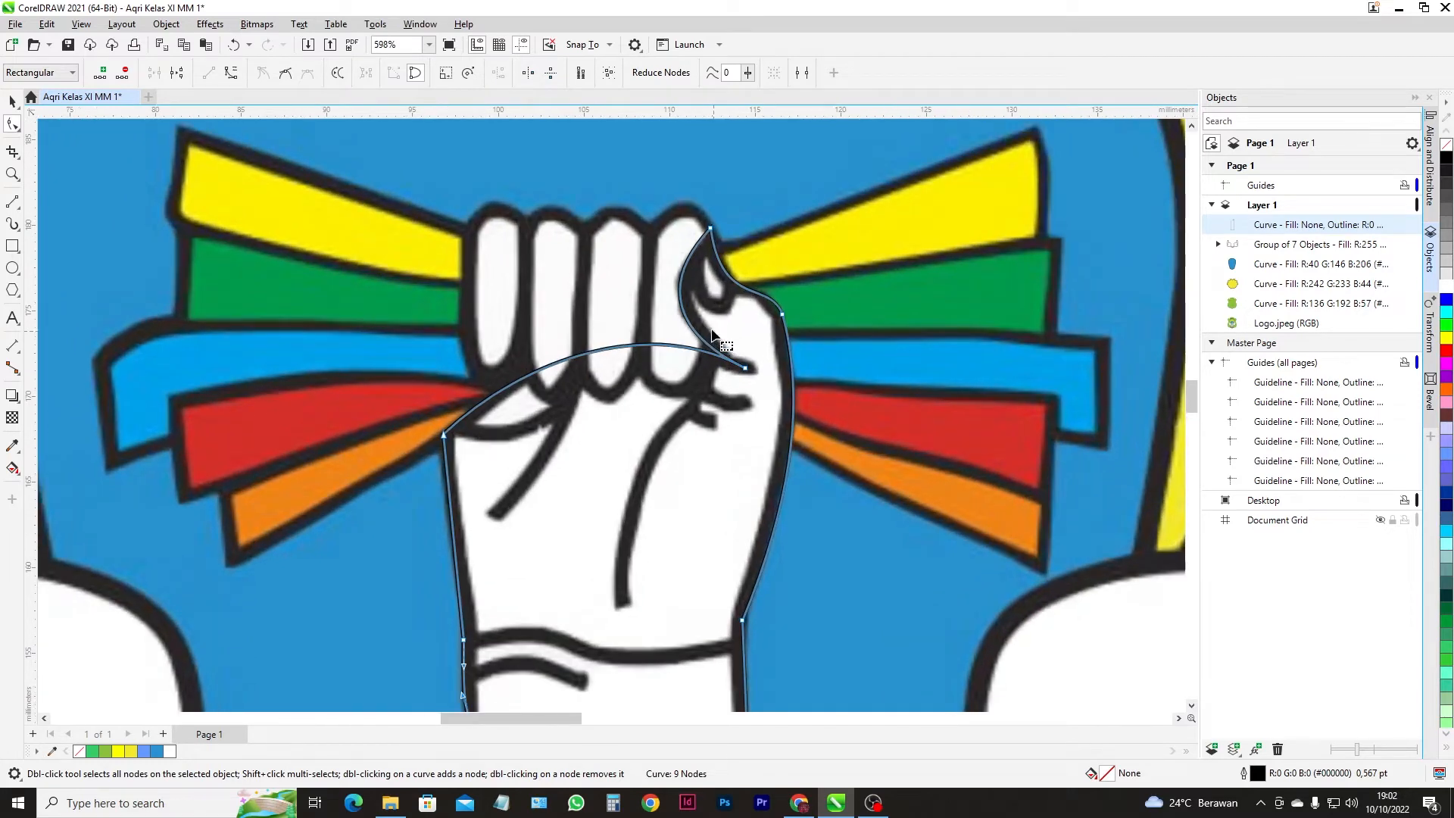
- Draw a rectangle about 2.7 by 4.3 mm over the thumbnail and convert it to curves
left_click(13, 247)
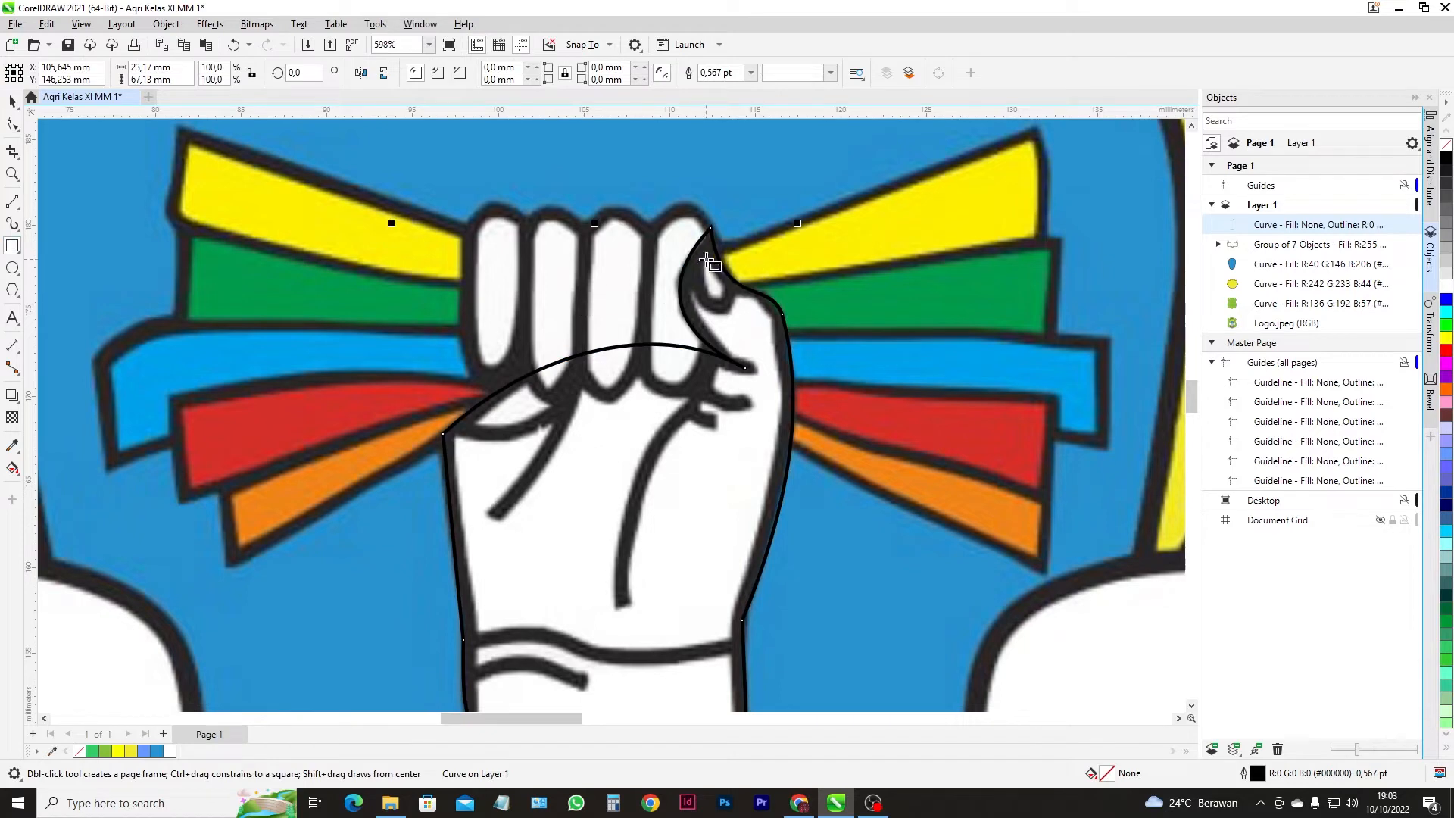
left_click_drag(691, 241, 738, 313)
left_click(13, 125)
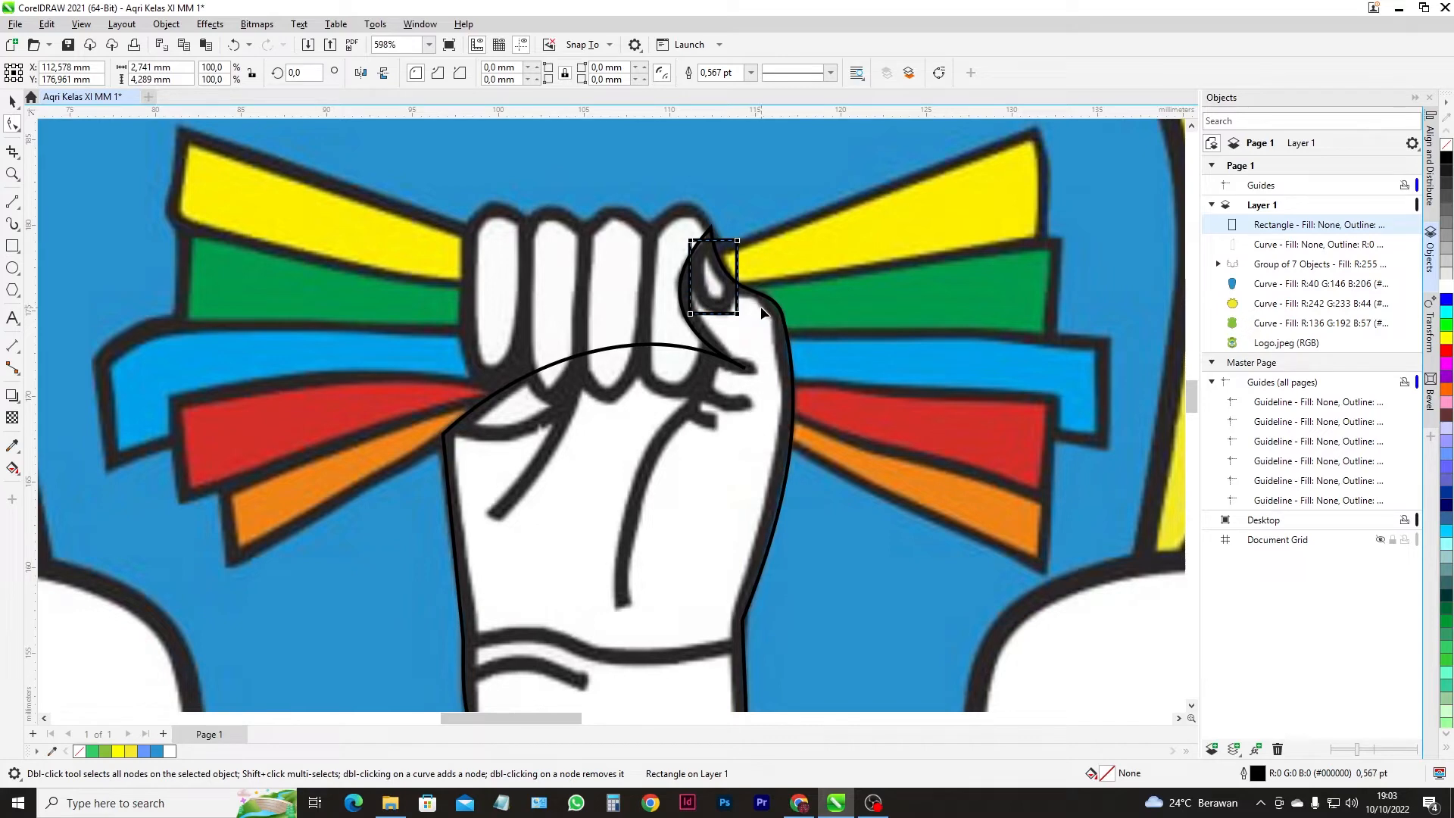
key("ctrl+q")
- Move the rectangle's nodes to the thumb tip, the thumb's outer edge and the nail's base, and delete the upper-left node
scroll(743, 241, "up", 4)
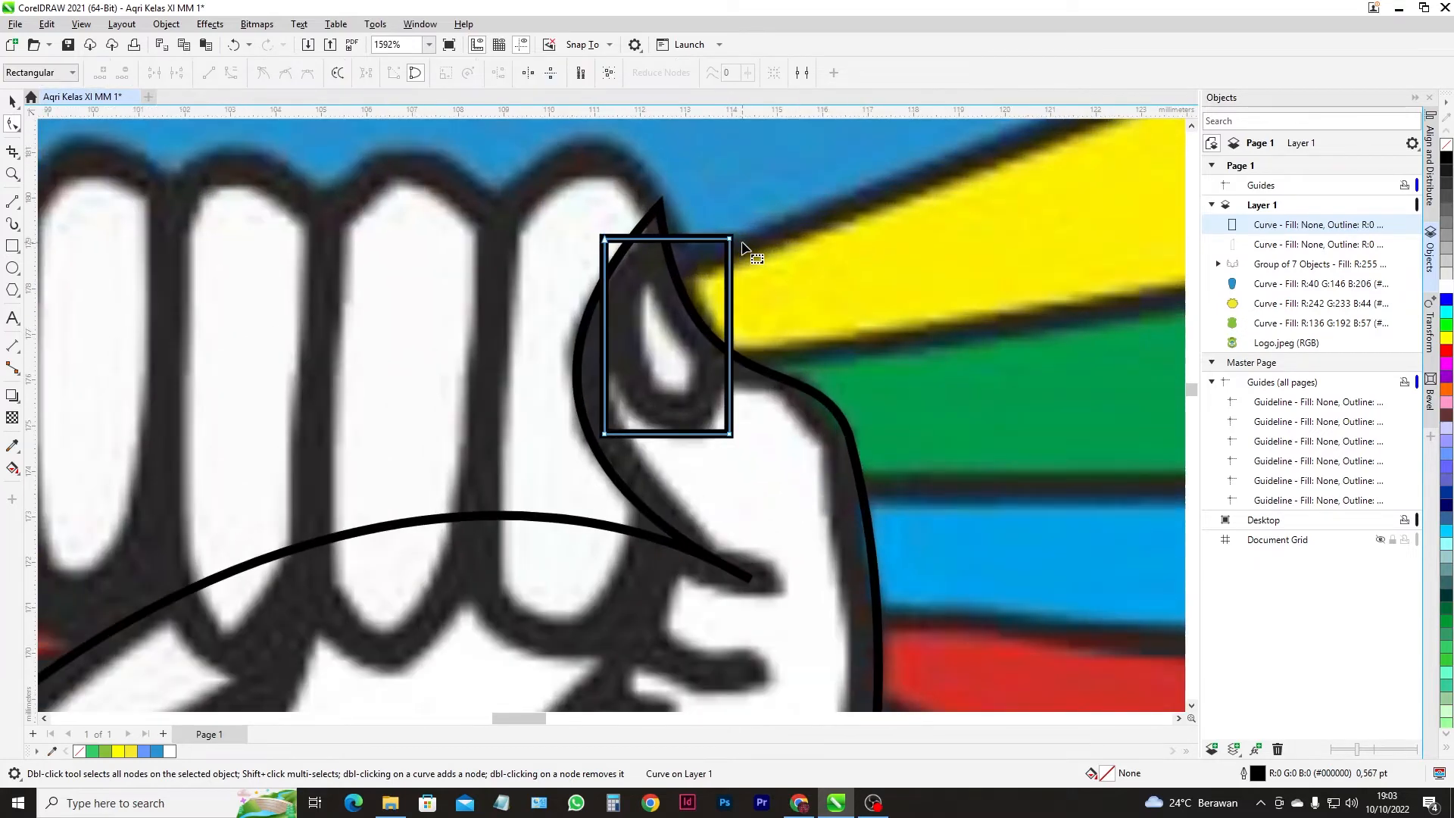
left_click_drag(732, 241, 660, 207)
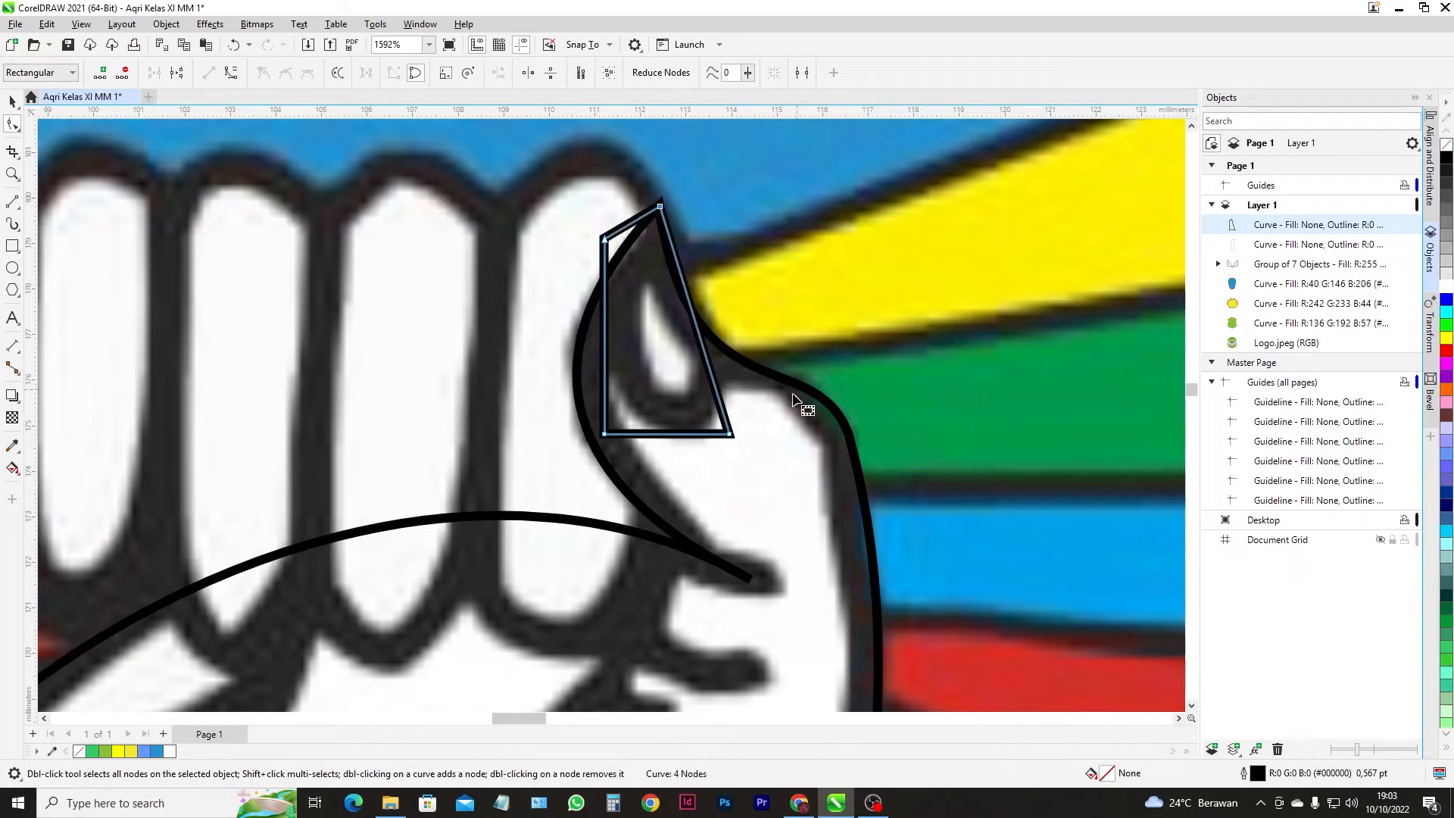
left_click_drag(732, 436, 732, 355)
left_click_drag(604, 434, 678, 429)
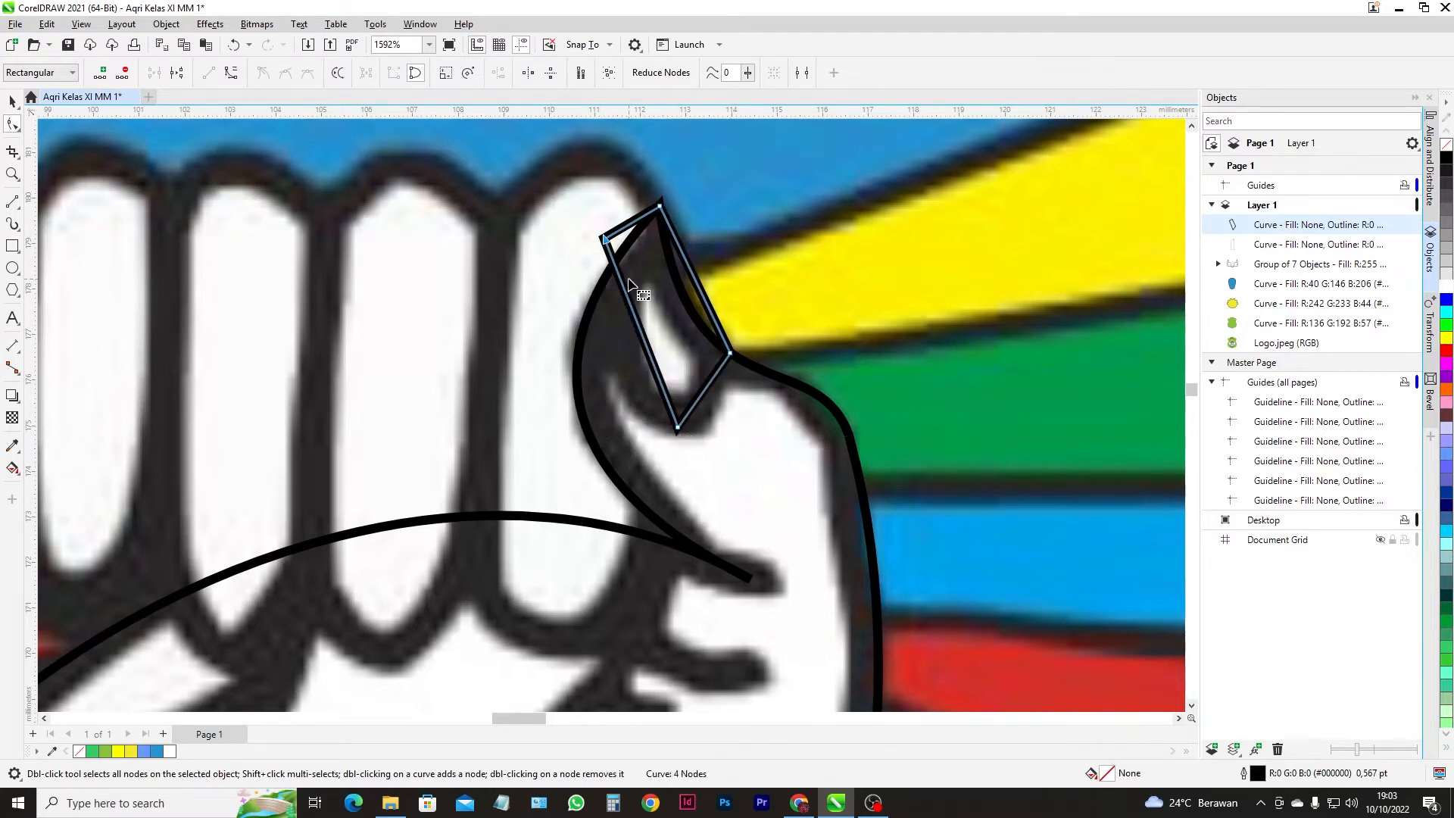
key("Delete")
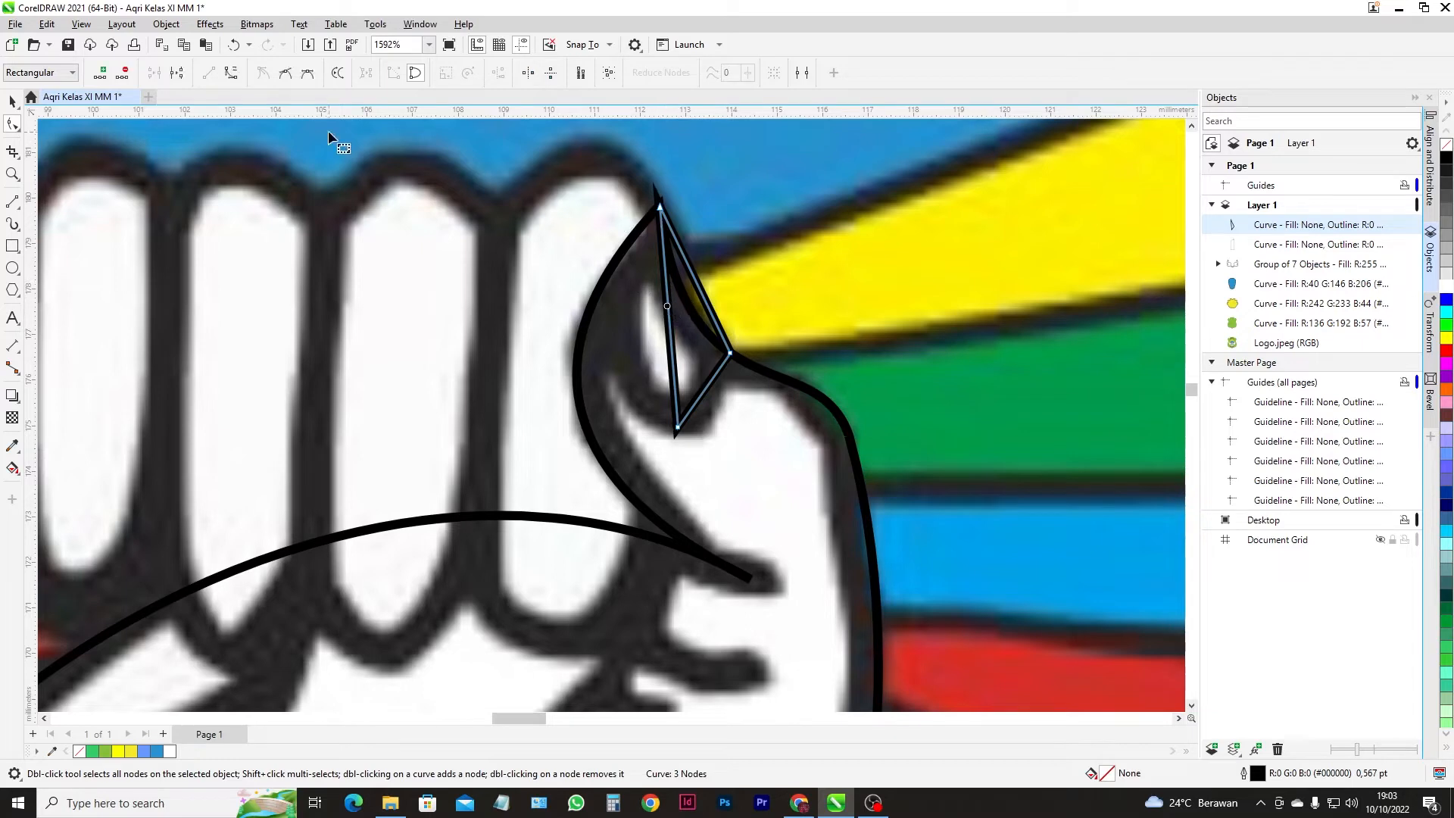
- Convert the thumbnail's left and bottom segments to curves and adjust the base node and handles to round the nail
left_click(231, 73)
left_click_drag(669, 315, 609, 330)
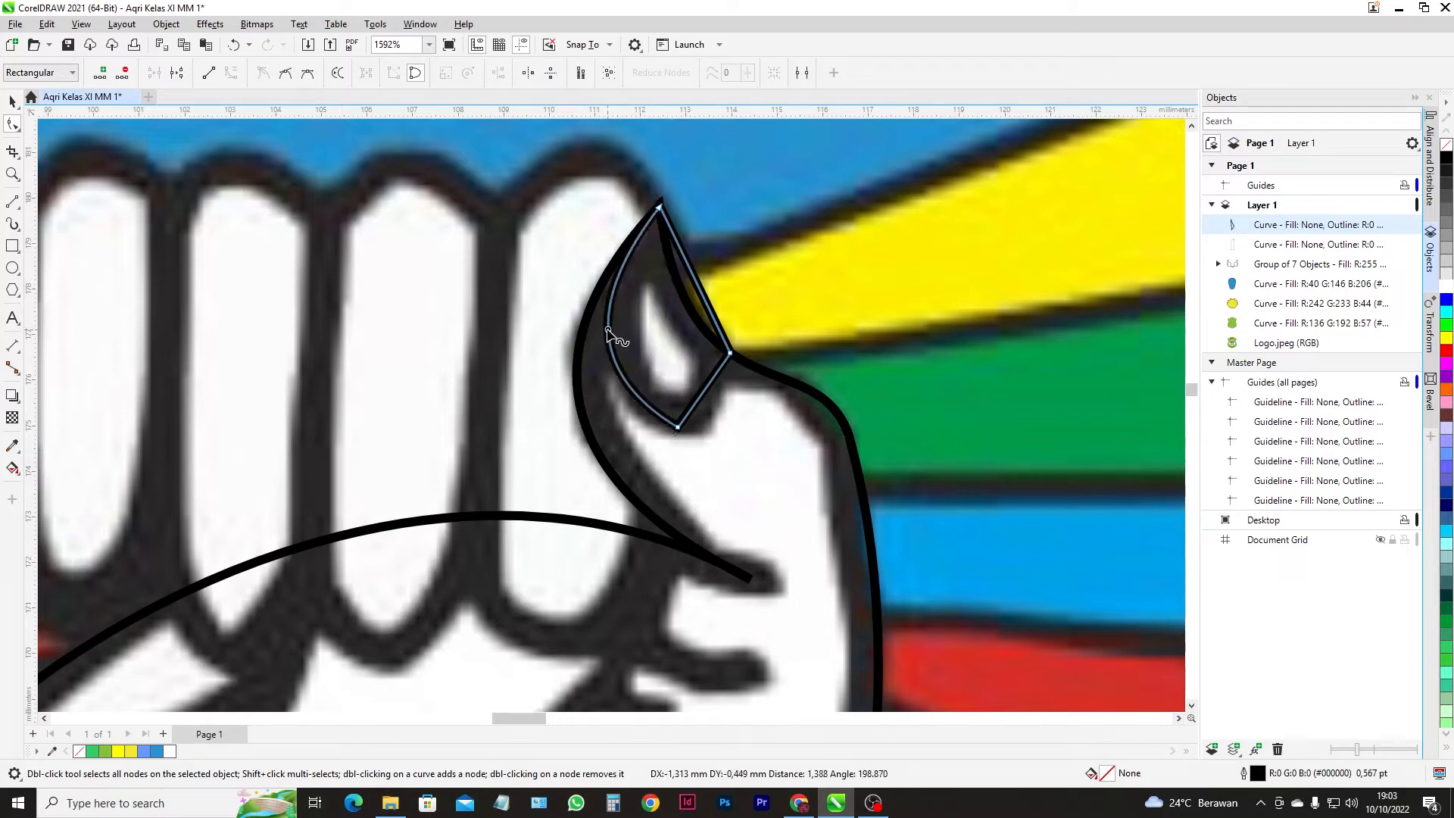
left_click(706, 387)
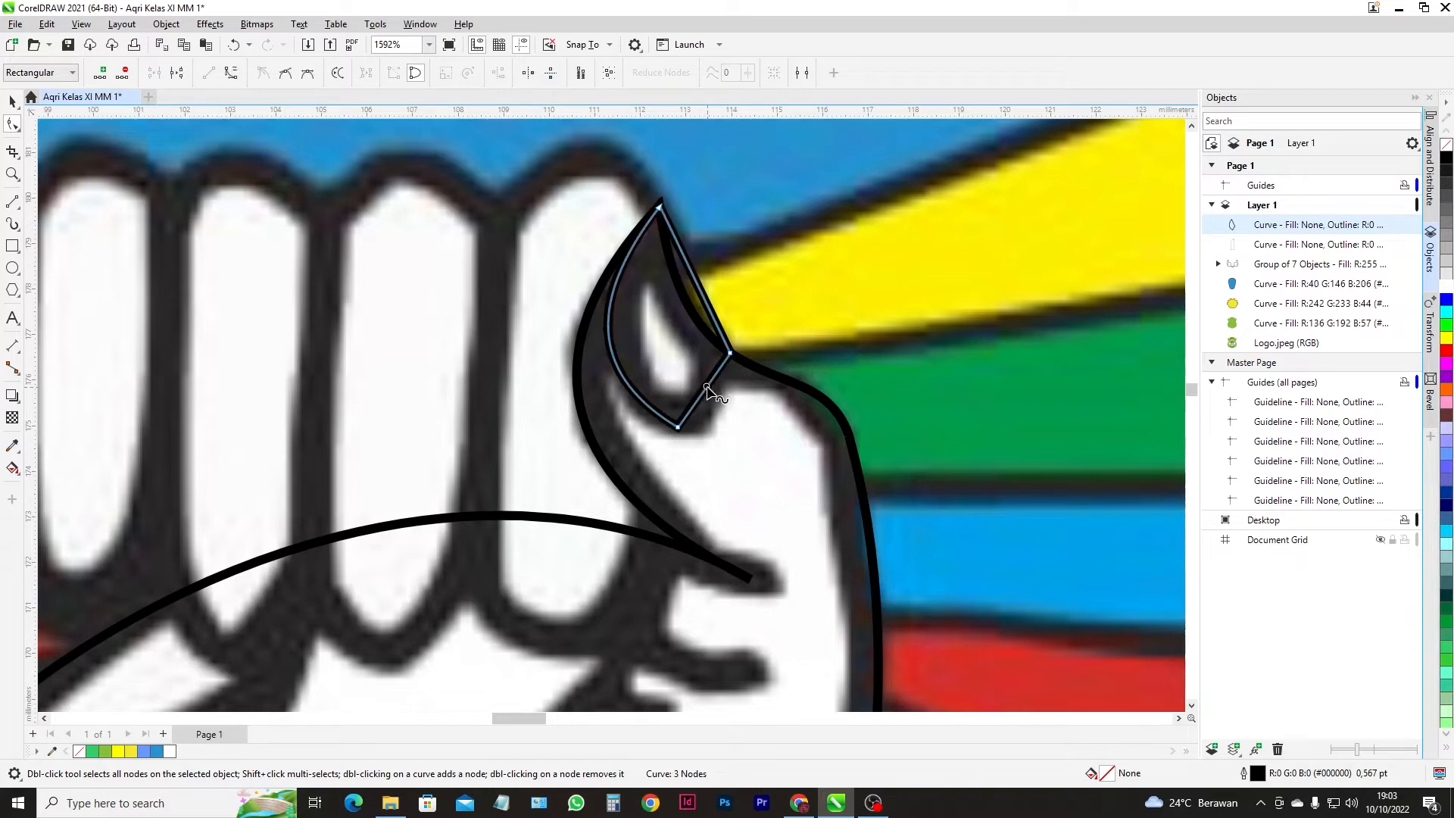
left_click(231, 72)
left_click_drag(700, 395, 668, 422)
left_click_drag(589, 375, 610, 384)
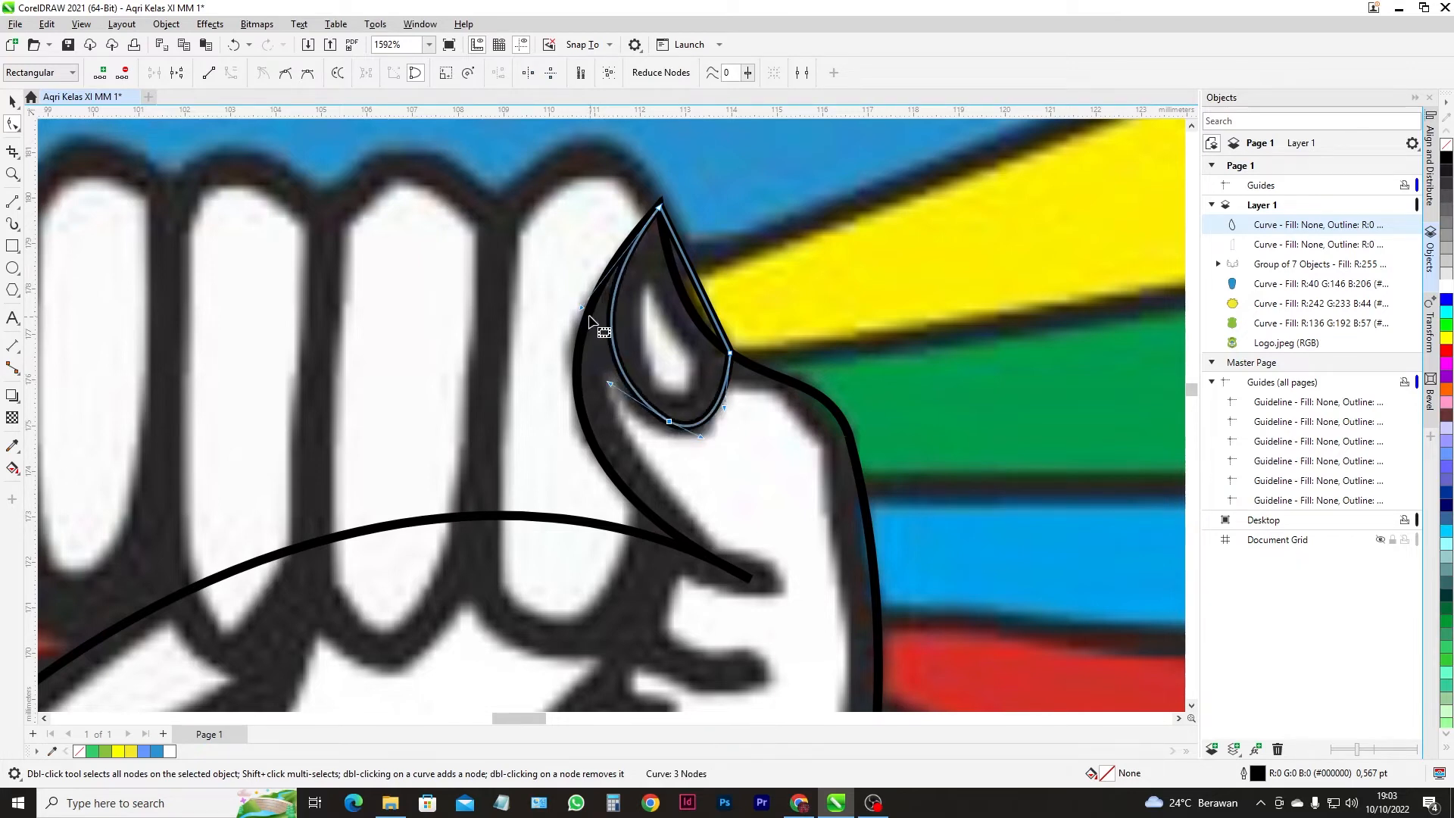
left_click_drag(582, 307, 602, 295)
- Bow the thumbnail's right segment inward along the thumb outline as a curve and fill the thumbnail white
left_click(697, 283)
left_click(286, 72)
left_click_drag(697, 290, 682, 298)
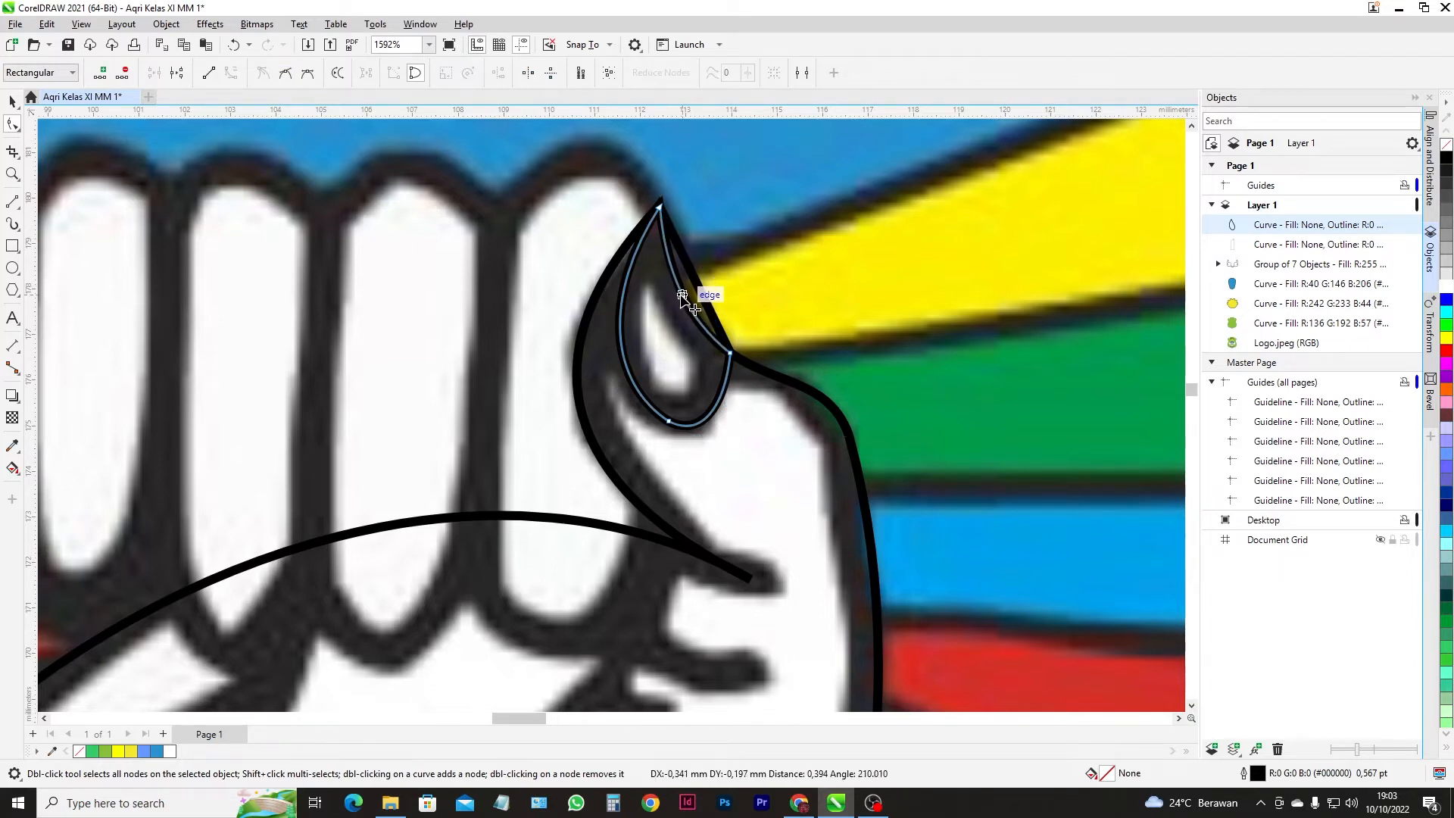
left_click(13, 100)
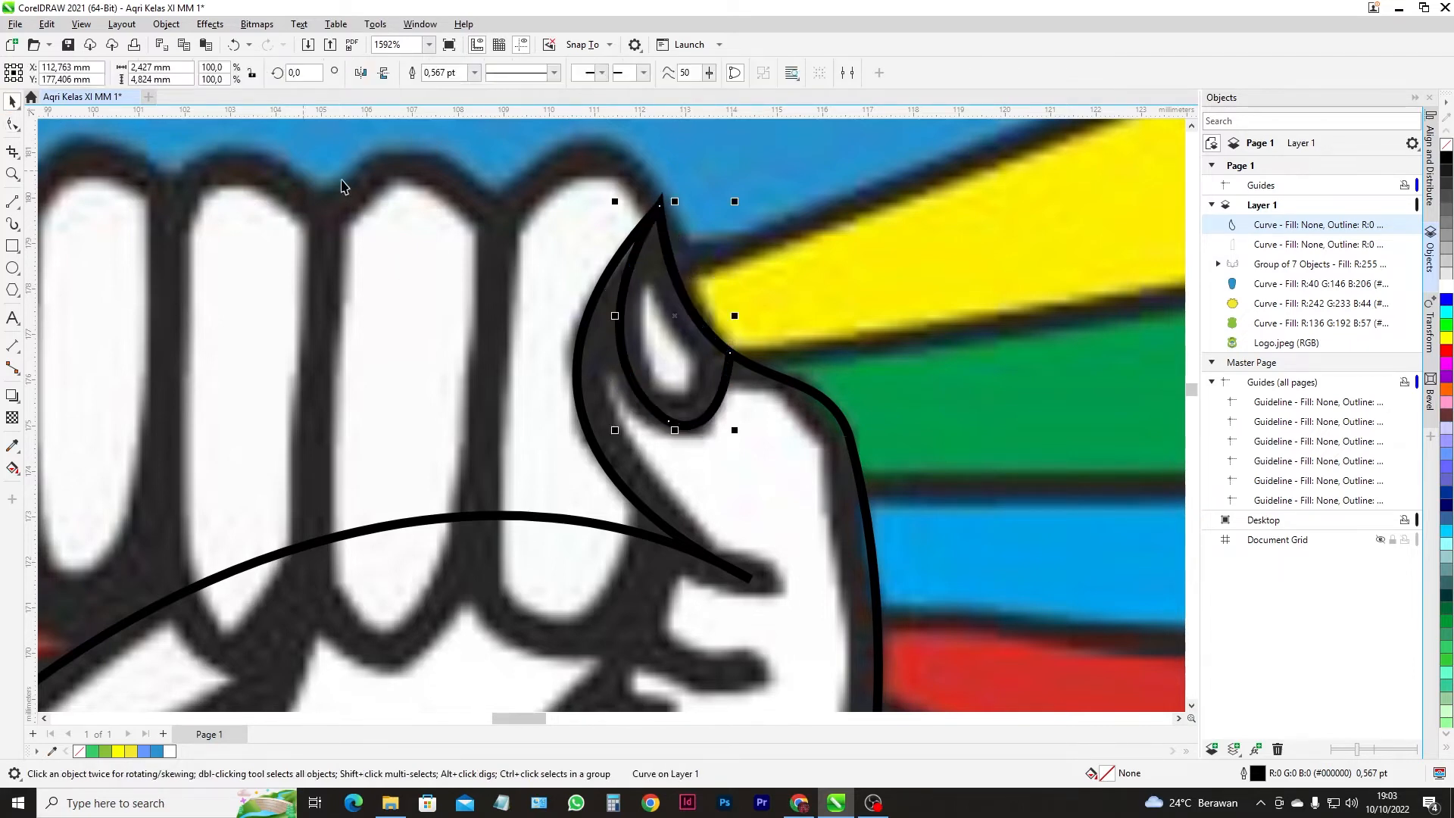
left_click(1447, 287)
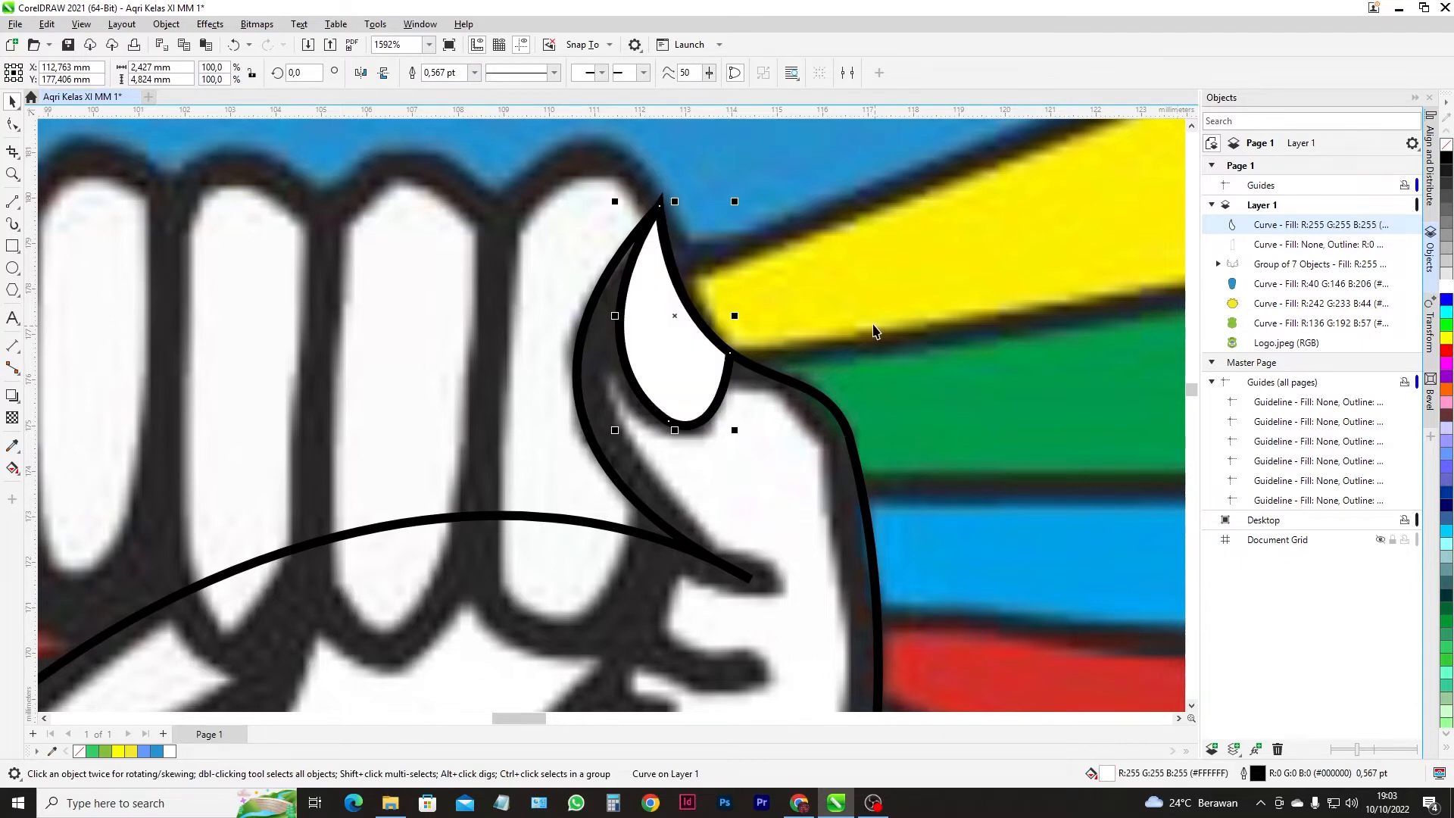
- Draw a line about 16 mm long across the wrist between the two sides of the hand outline
scroll(794, 393, "down", 6)
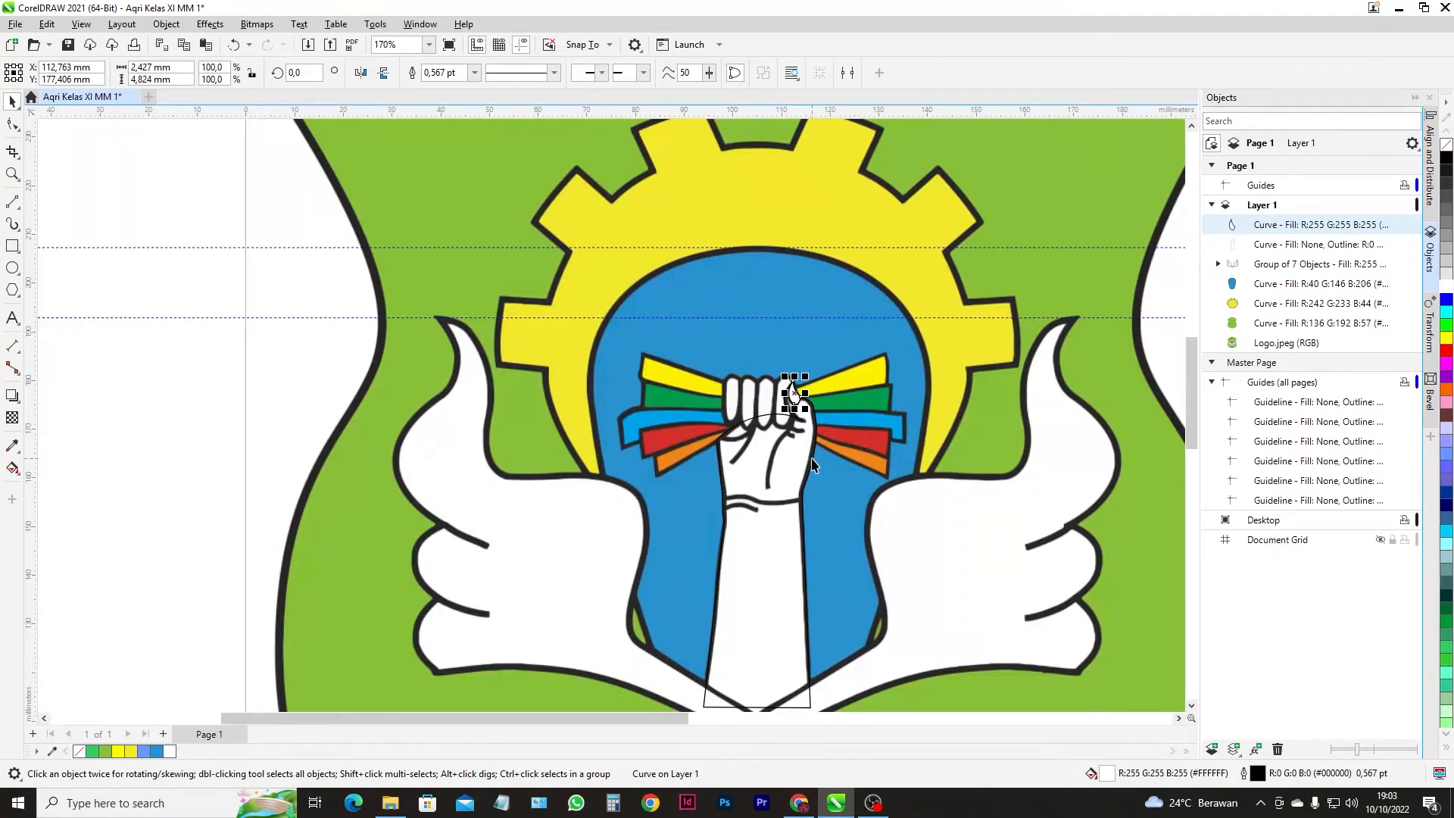
left_click(813, 461)
left_click(11, 203)
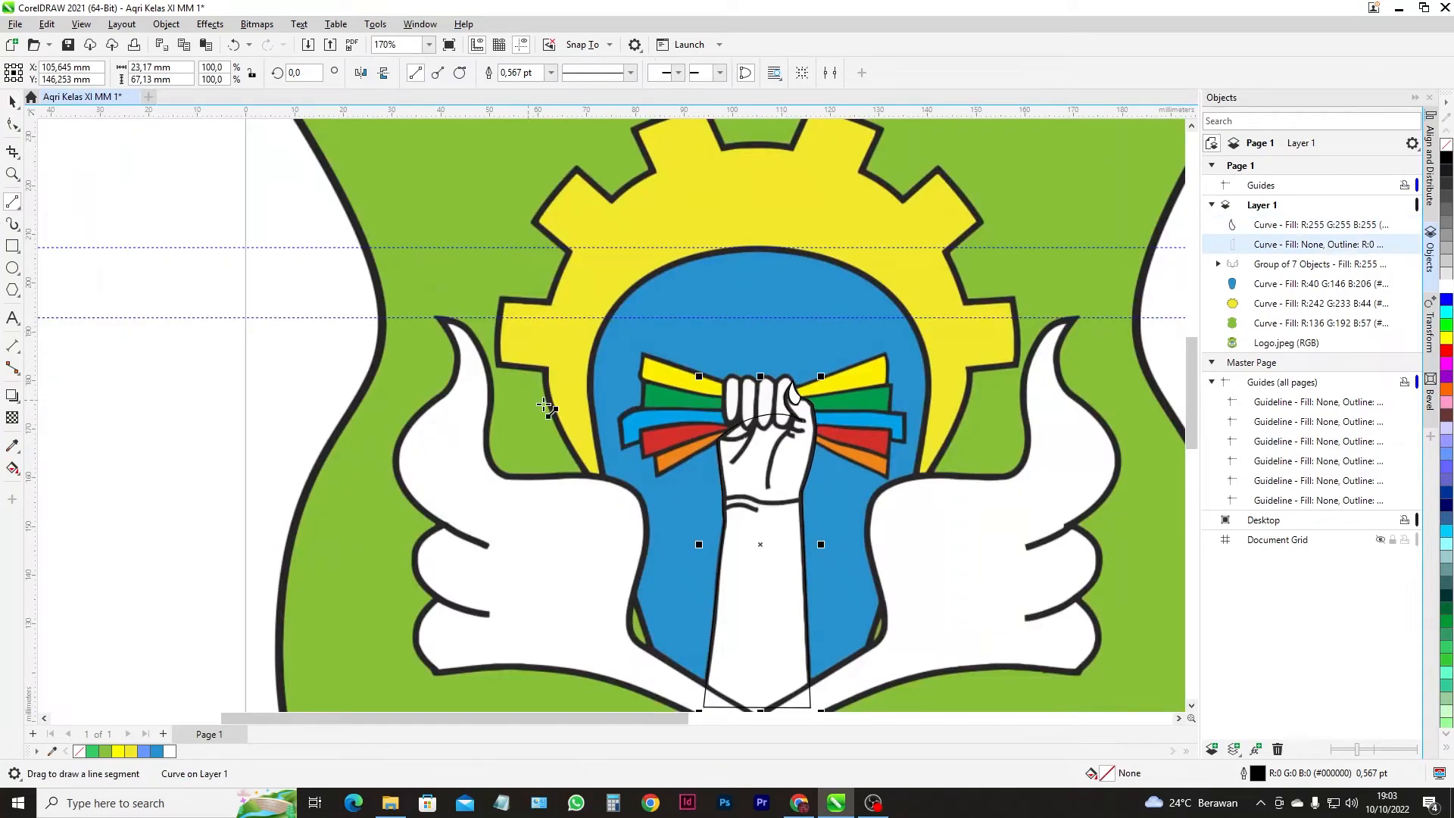
scroll(791, 496, "up", 3)
left_click_drag(620, 490, 834, 492)
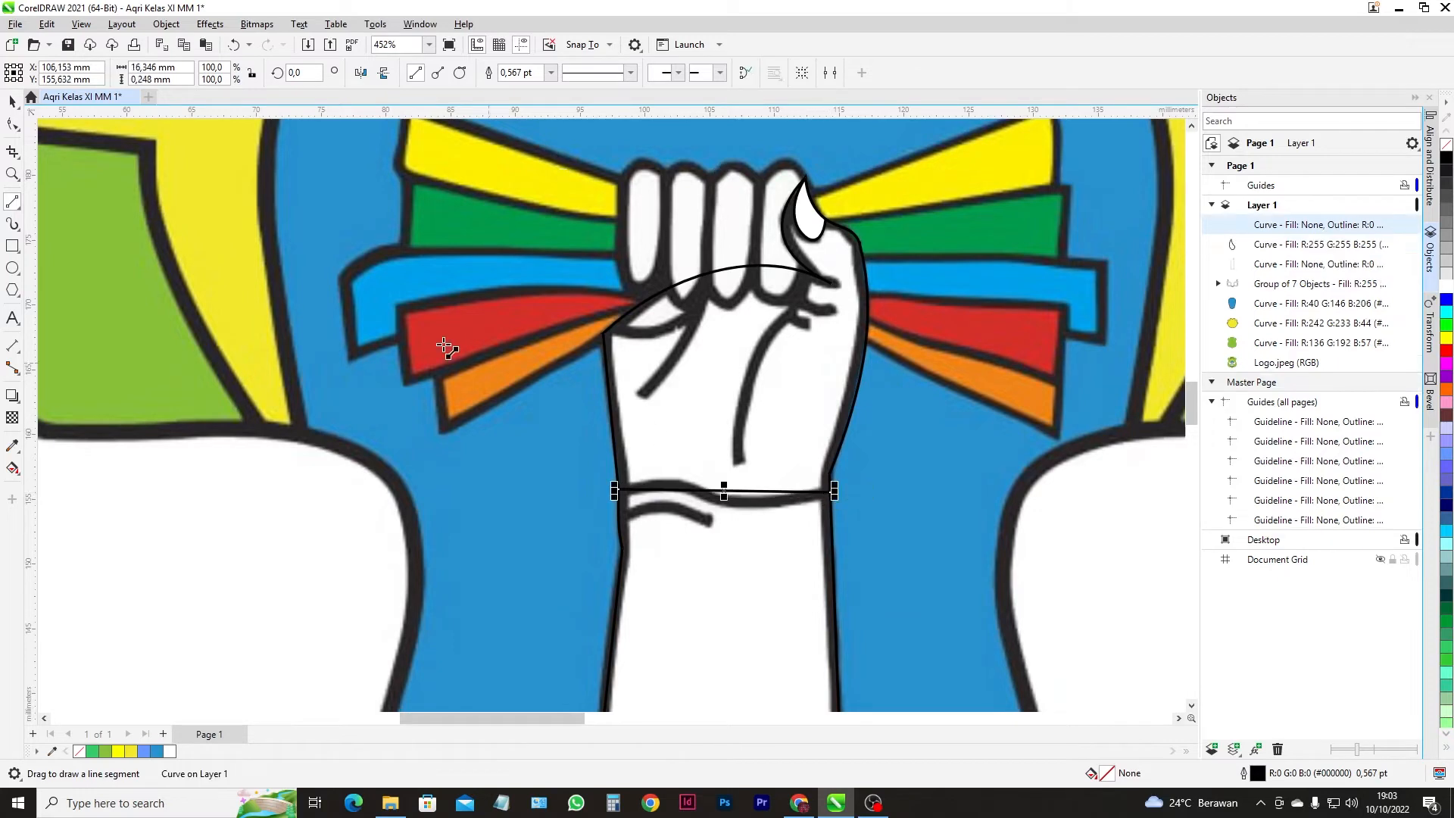
- Convert the wrist line to a curve and adjust both handles into an S-shape that follows the logo's wrist crease
left_click(15, 125)
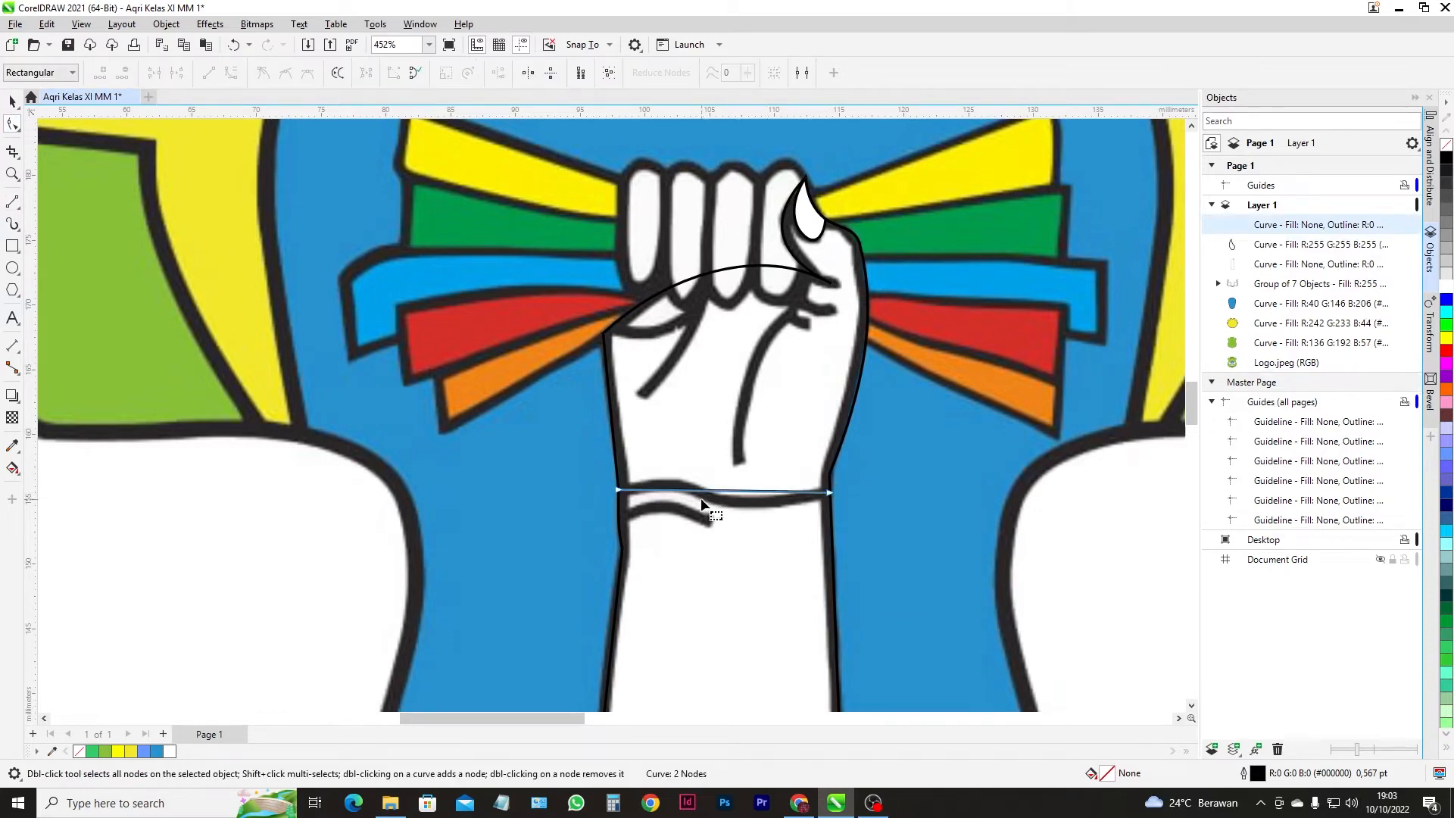
left_click(726, 491)
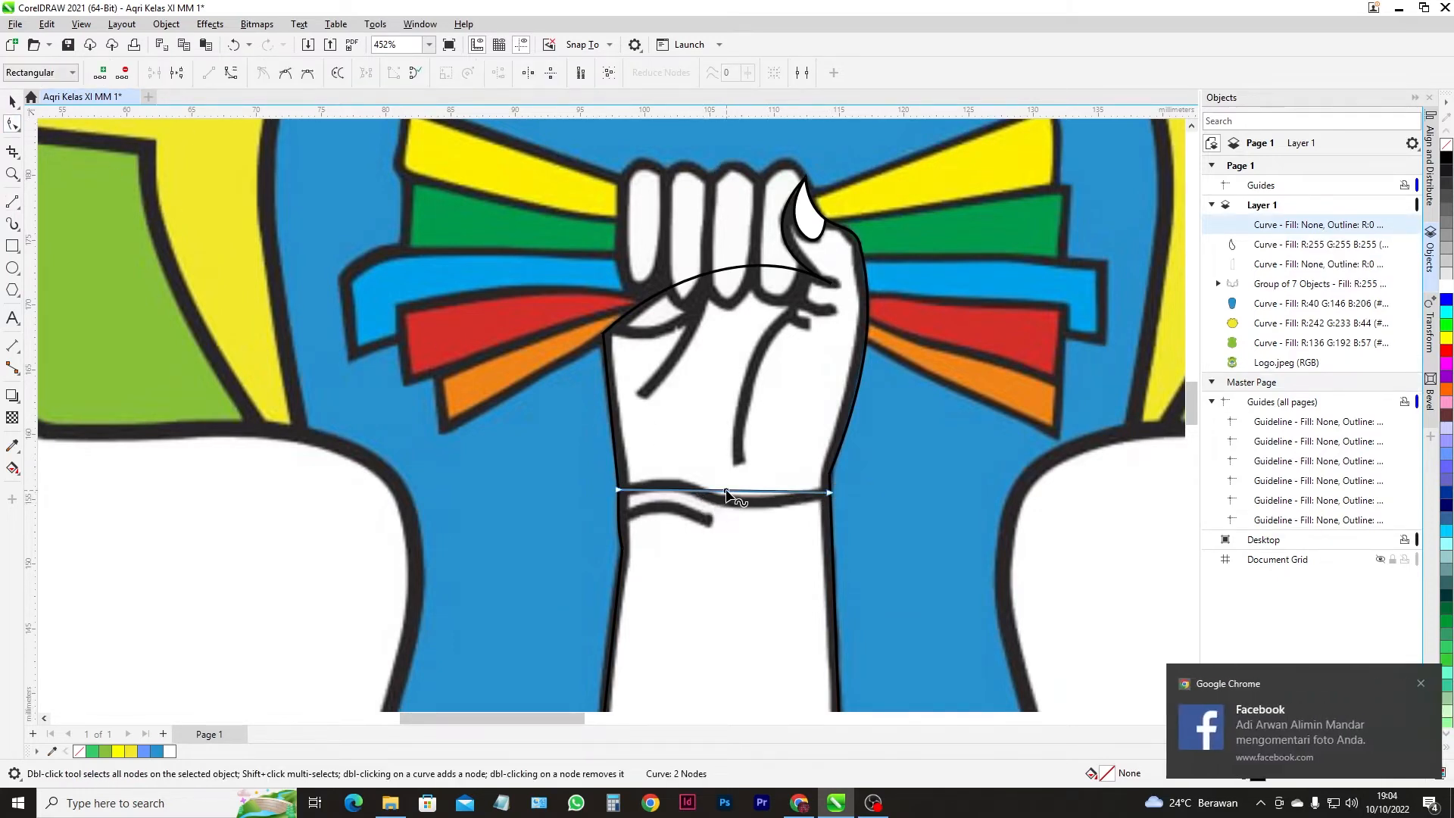
left_click(231, 72)
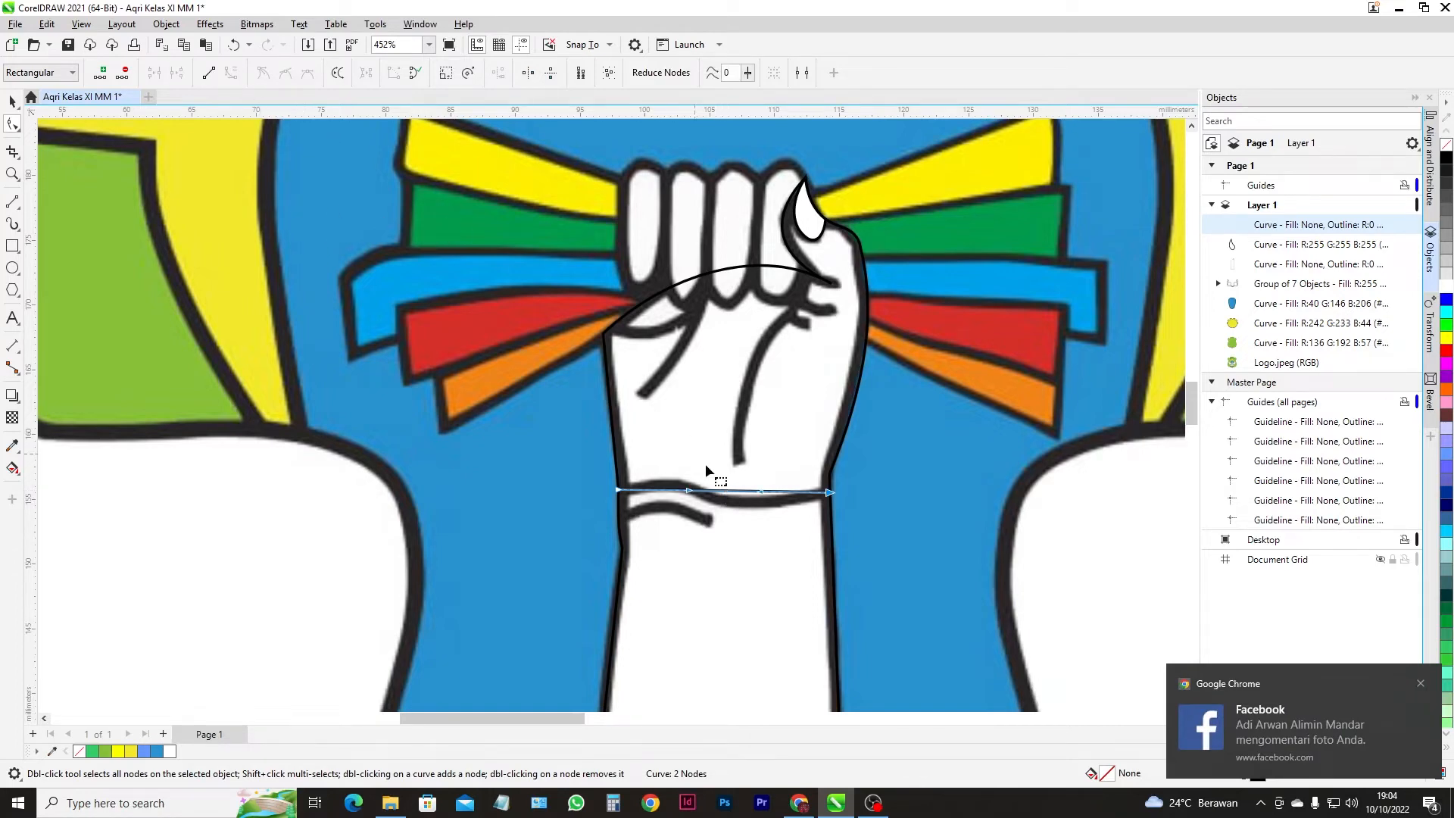
scroll(706, 464, "up", 2)
left_click_drag(691, 482, 686, 446)
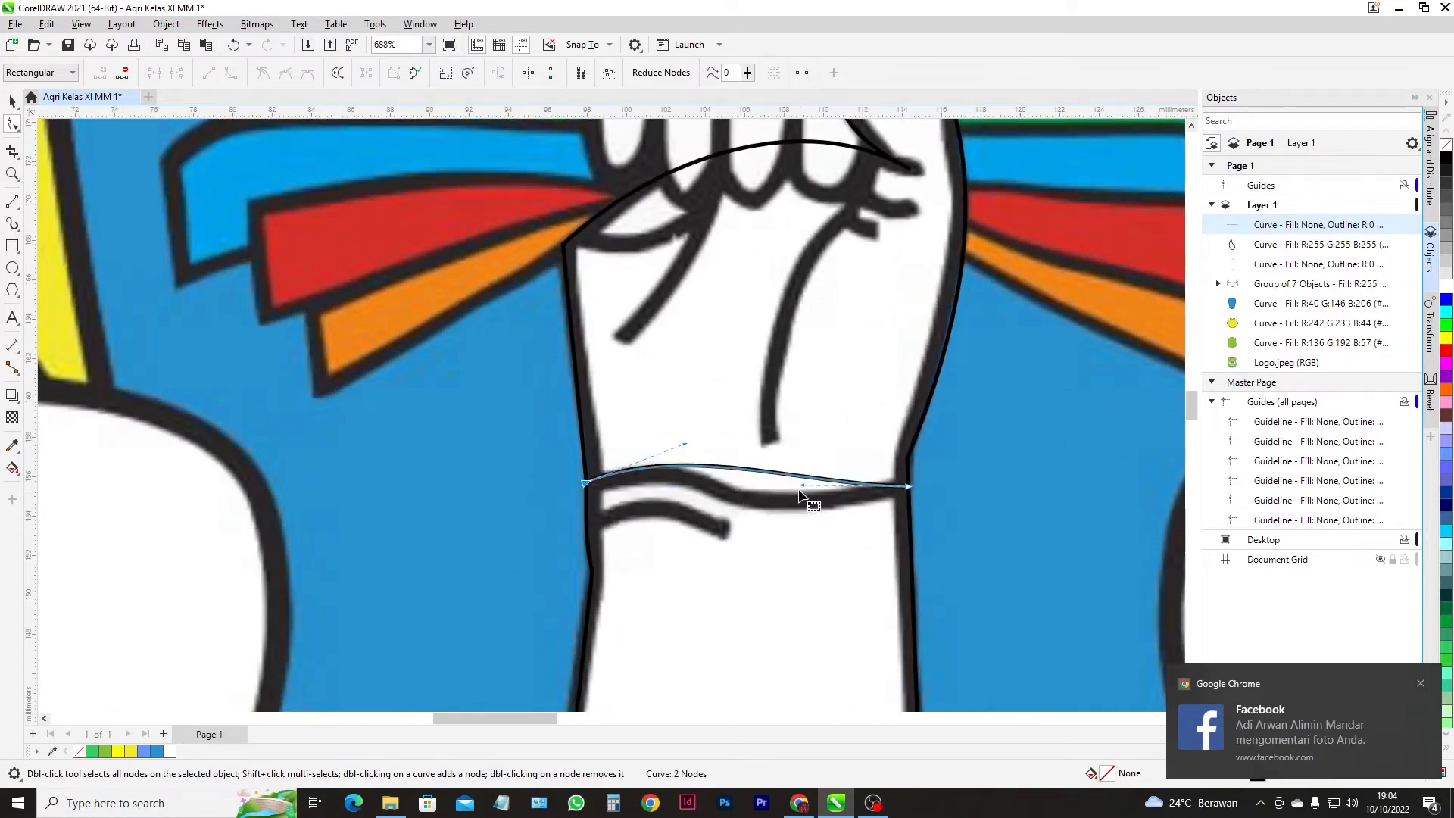
left_click_drag(802, 486, 744, 542)
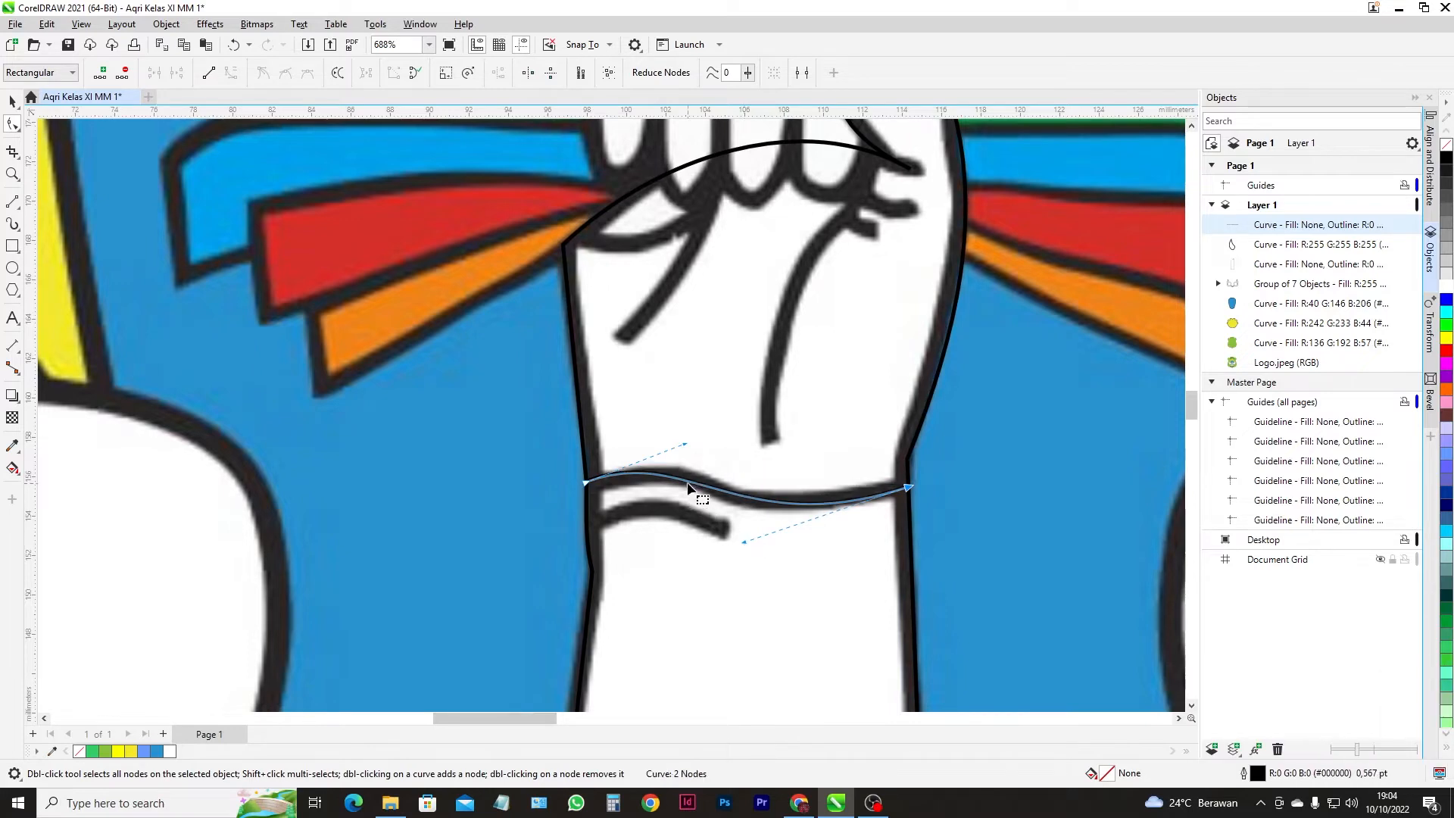
left_click_drag(682, 444, 706, 439)
left_click_drag(744, 539, 719, 546)
left_click_drag(705, 439, 723, 427)
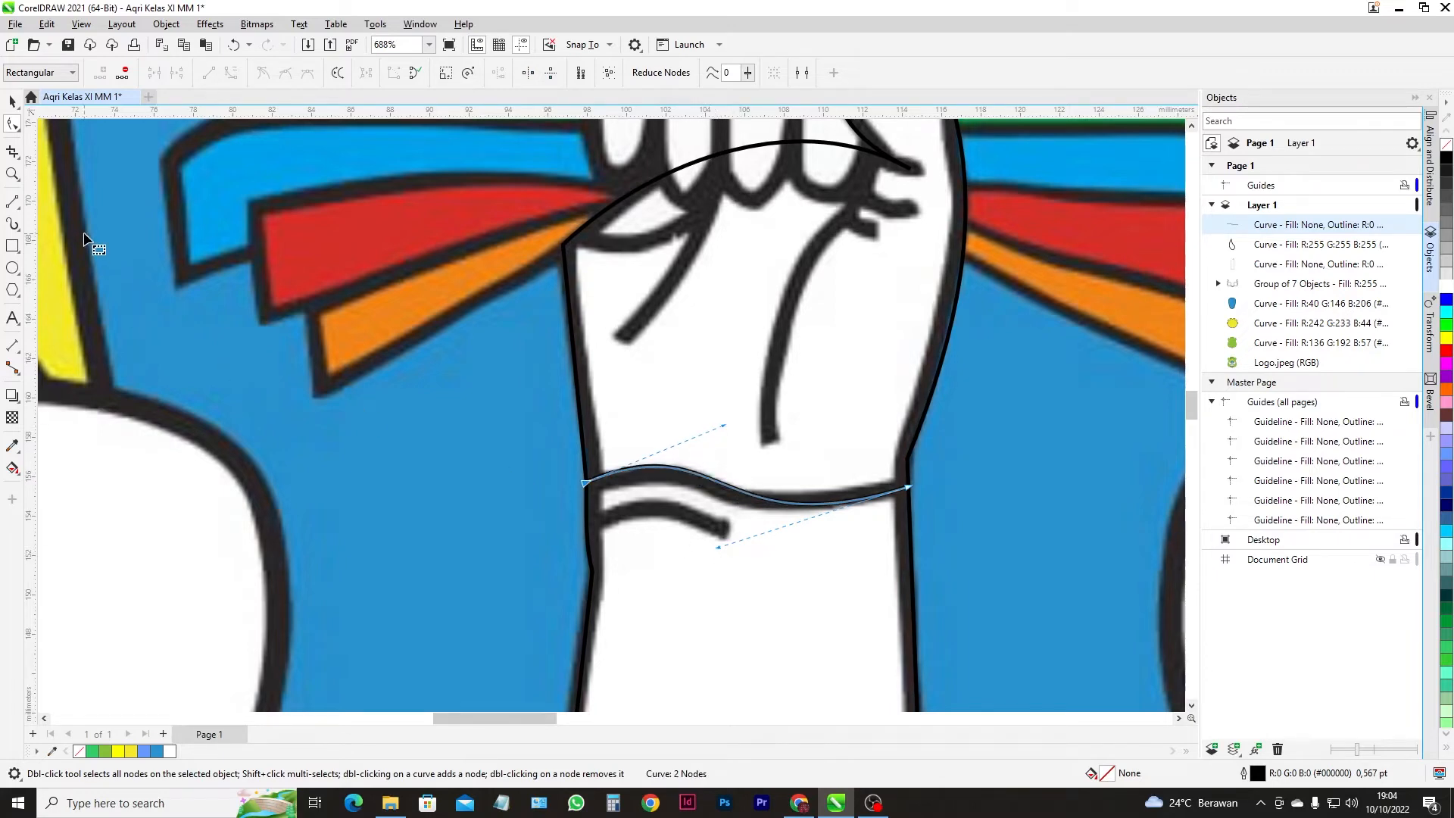
- Draw a line about 7 mm long below the left part of the wrist crease and arch it upward as a curve
left_click(12, 203)
left_click_drag(588, 525, 730, 532)
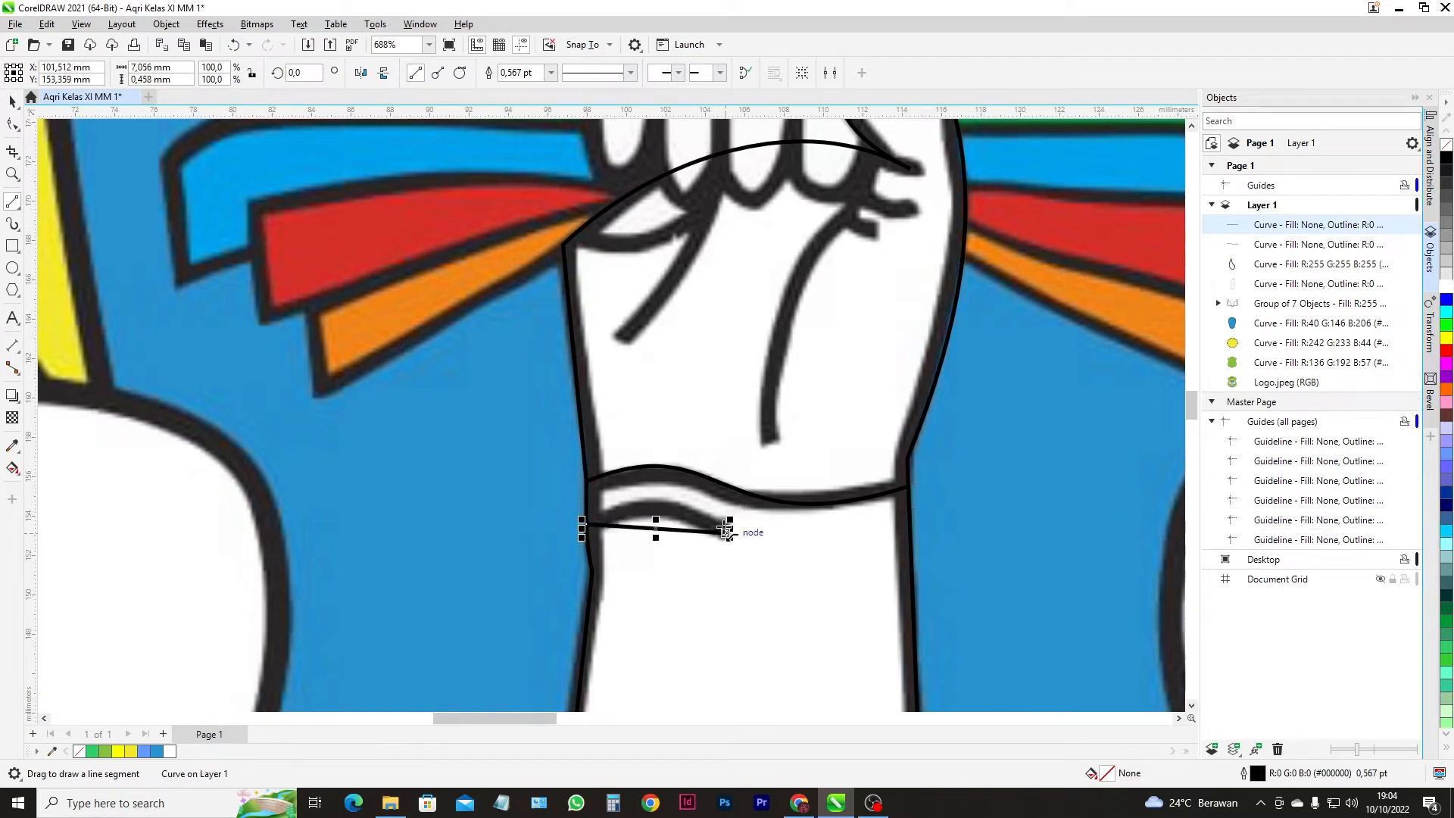
left_click(13, 126)
left_click(659, 532)
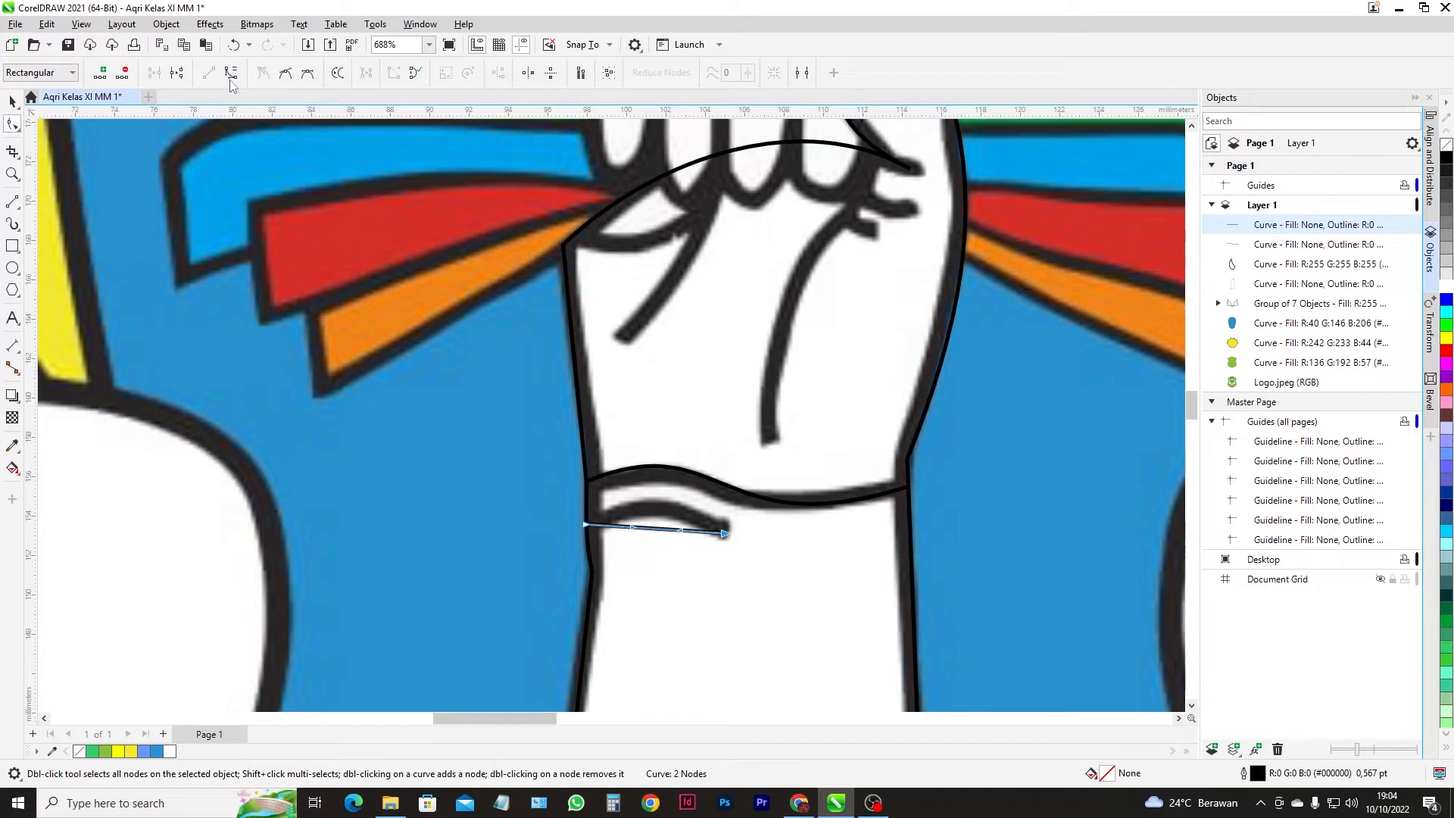
left_click_drag(660, 525, 664, 509)
scroll(664, 509, "down", 2)
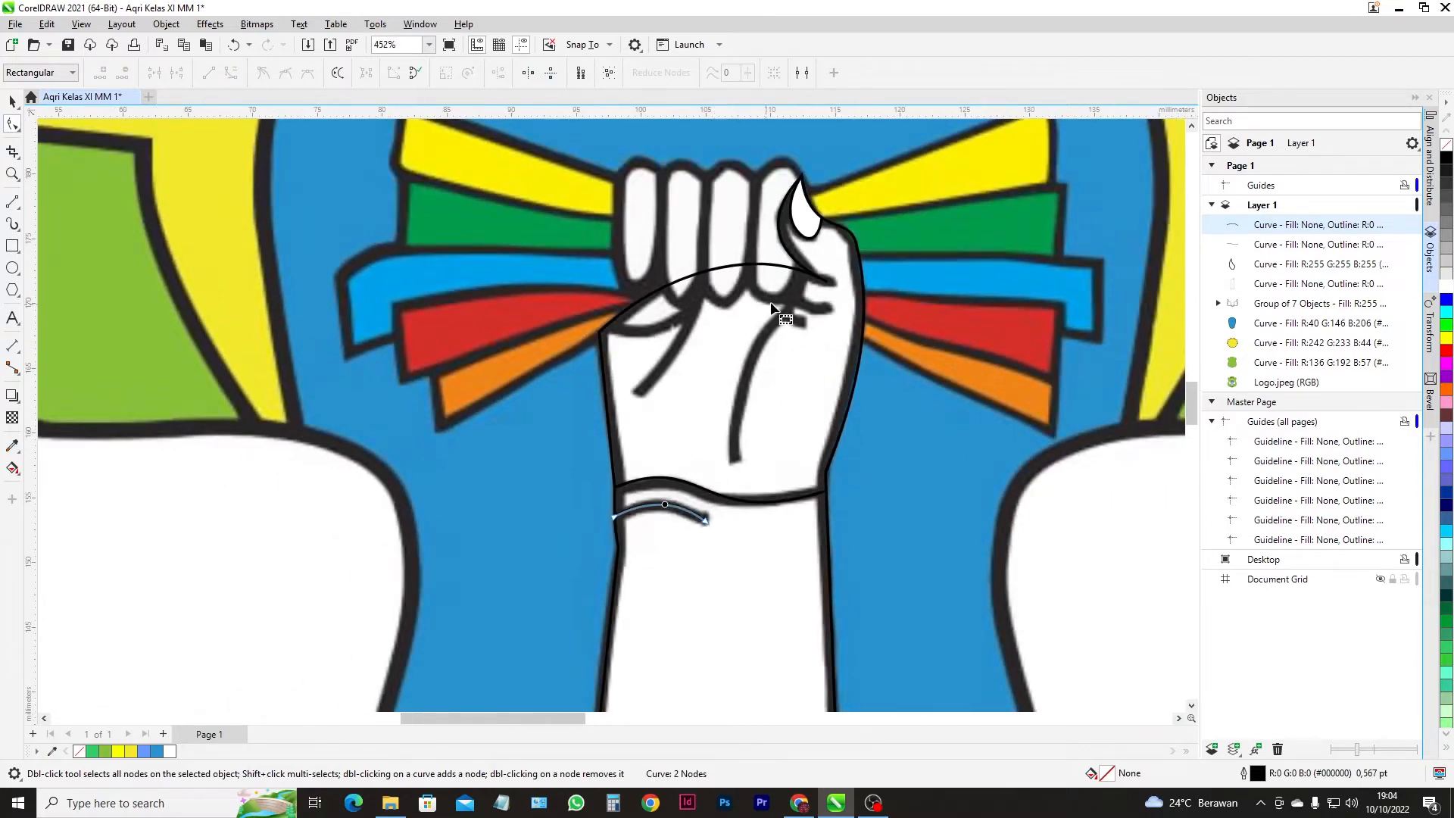
- Draw a line from the thumb crease down to the lower palm, spanning about 5.4 by 14.7 mm, and convert it to a curve
scroll(773, 306, "up", 2)
left_click(10, 202)
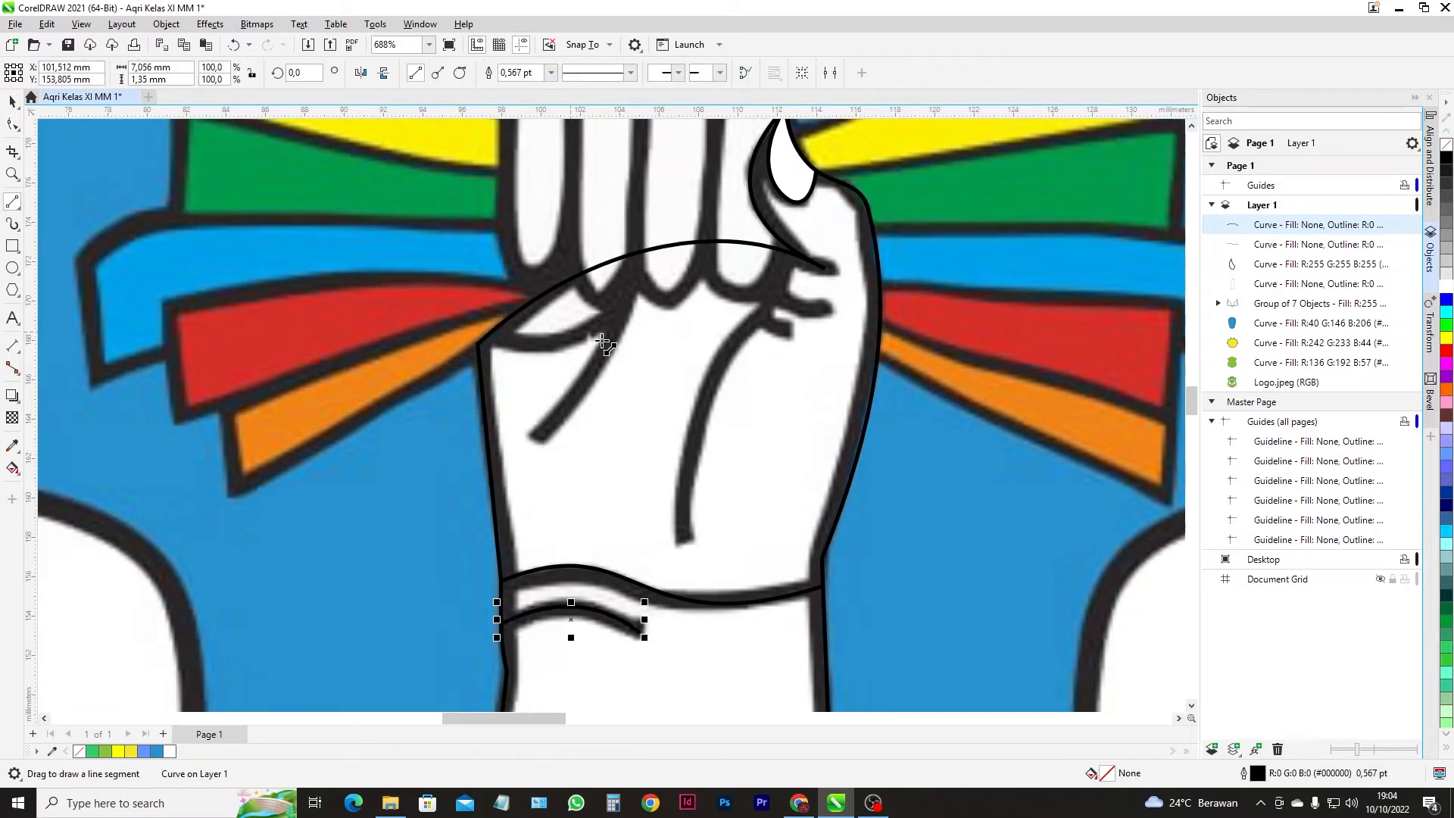
left_click_drag(791, 256, 686, 542)
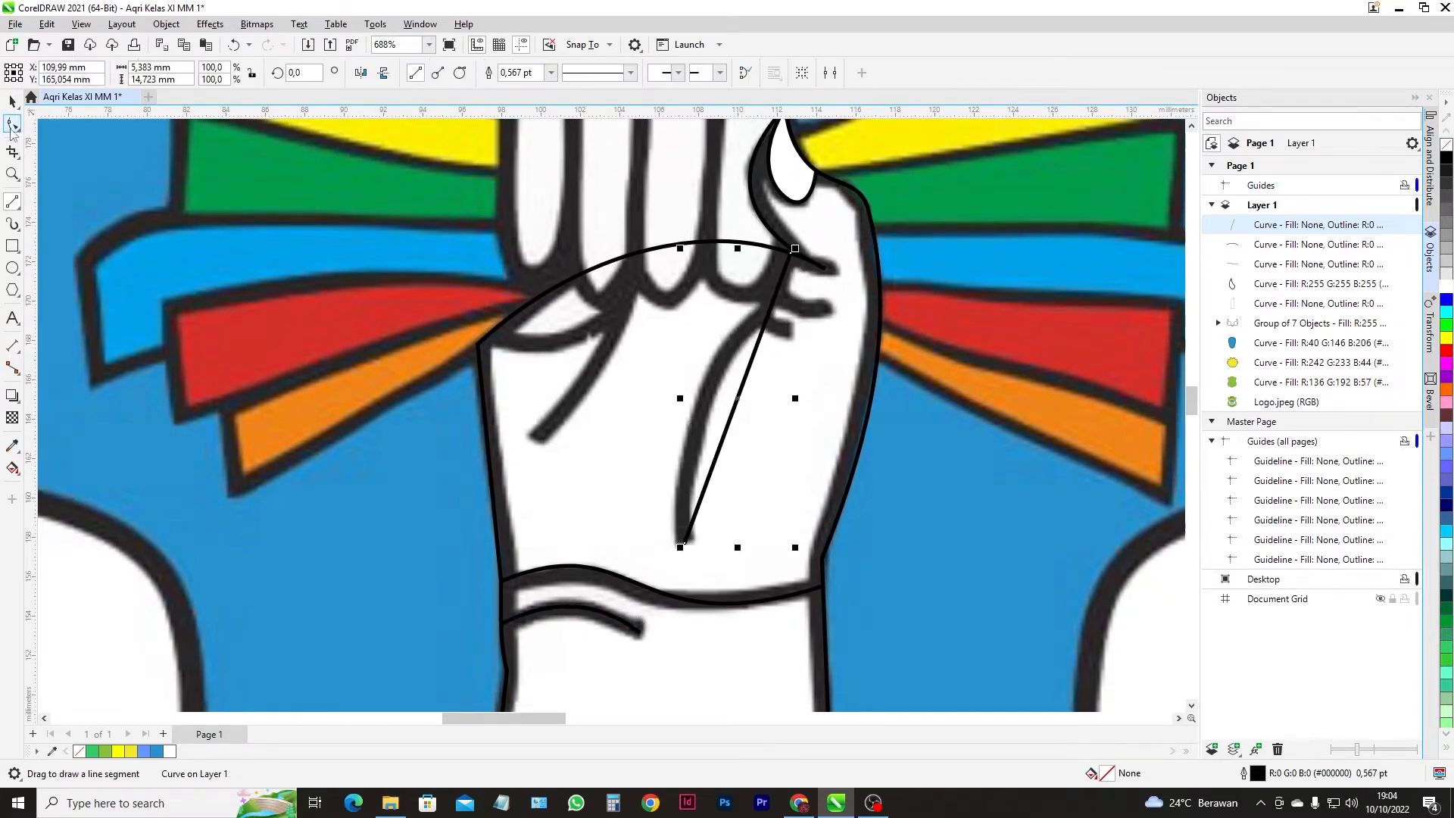
left_click(13, 124)
left_click(231, 76)
left_click_drag(714, 377, 708, 390)
- Reposition both end nodes of the long palm crease and adjust its handles to bow it leftward along the traced line
left_click(686, 540)
left_click_drag(688, 540, 679, 550)
left_click_drag(697, 342, 698, 343)
left_click(719, 347)
left_click_drag(794, 253, 800, 267)
left_click_drag(702, 361, 700, 342)
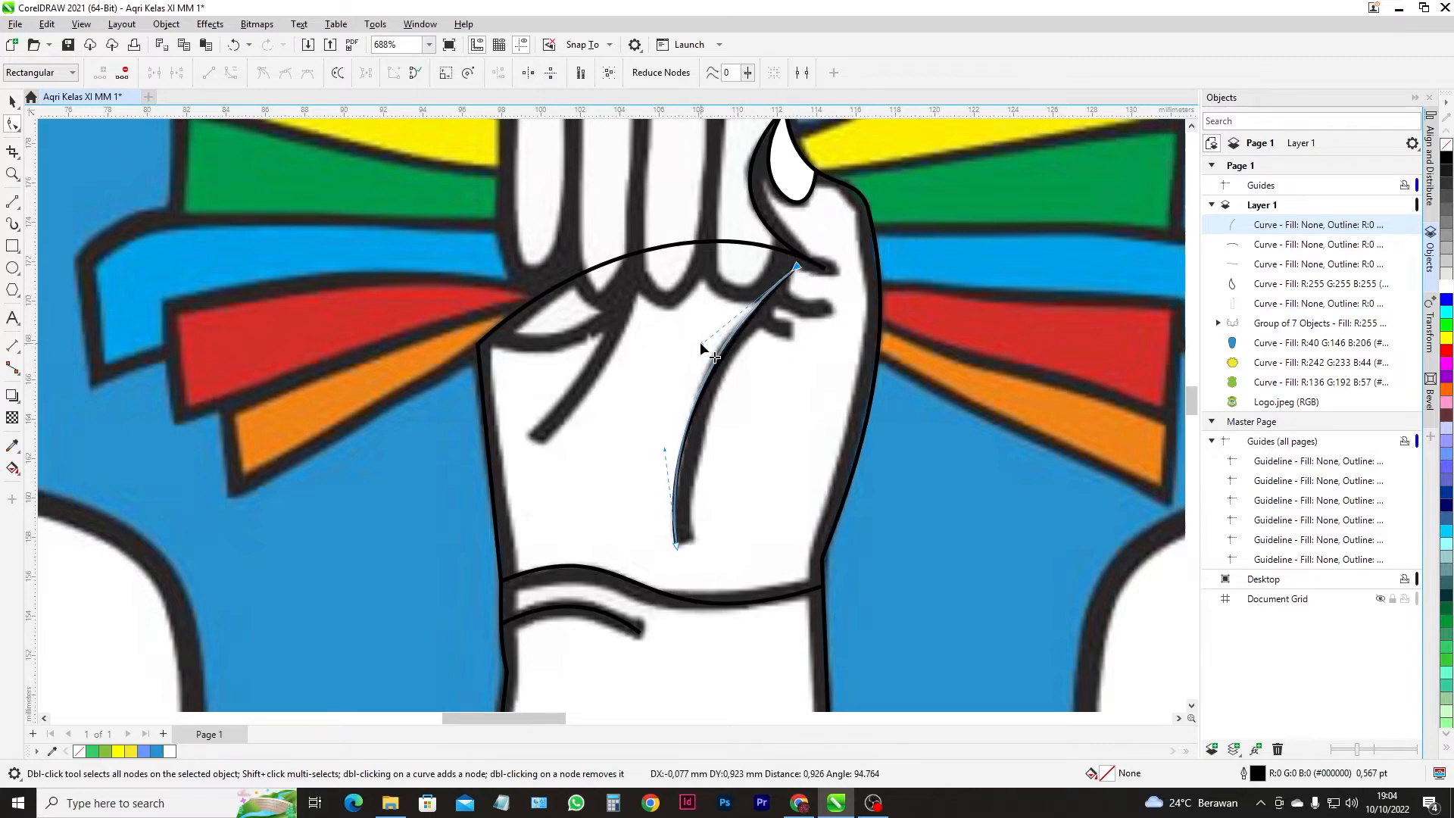
- Draw two short crease lines below the thumb crease, the lower about 2 by 1.2 mm, and bow the upper one downward as a curve
left_click(12, 202)
mouse_move(770, 284)
left_mouse_down()
mouse_move(835, 312)
mouse_move(784, 327)
mouse_move(796, 335)
left_mouse_up()
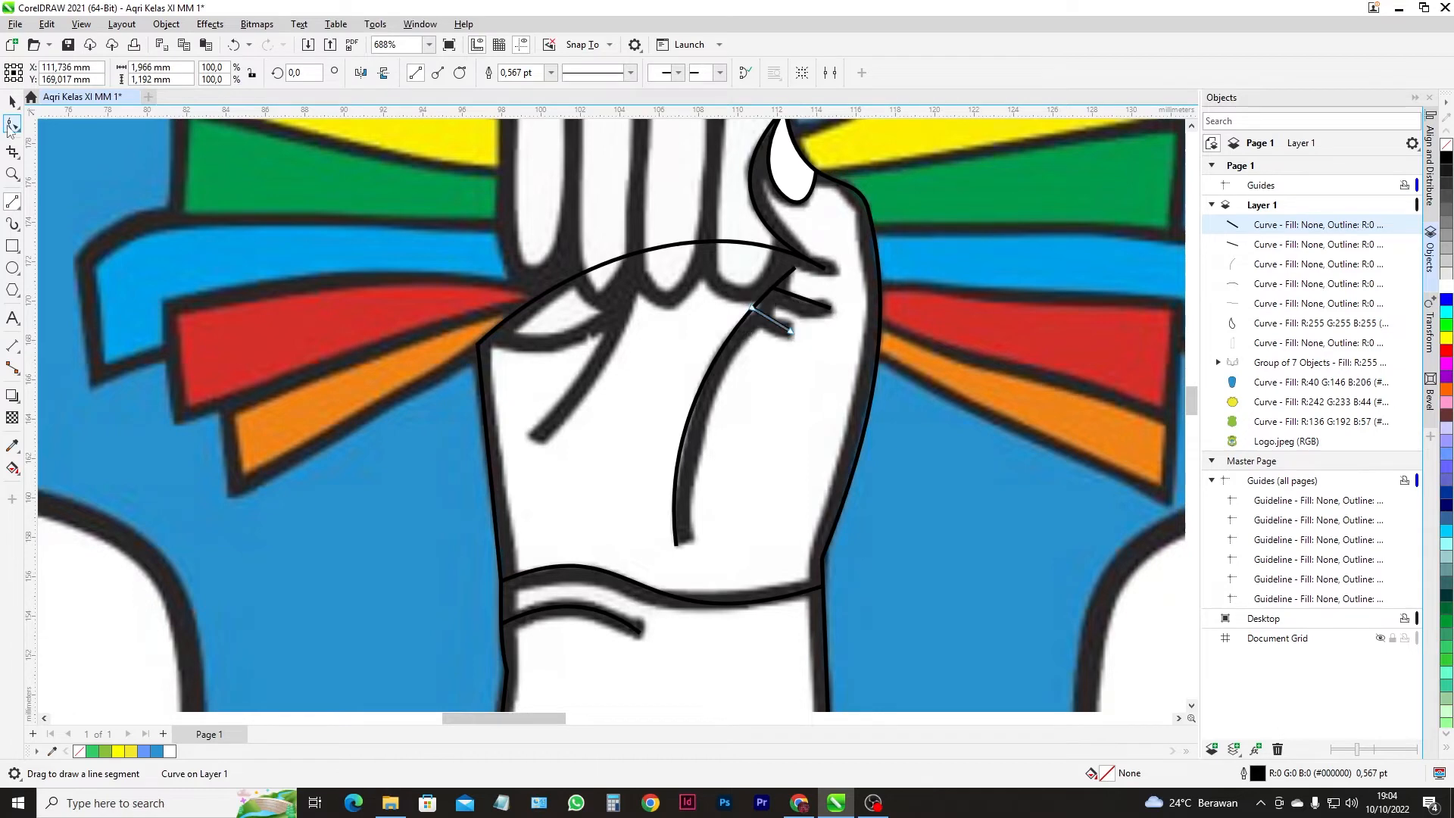
left_click(12, 123)
scroll(798, 306, "up", 2)
left_click(805, 303)
left_click(809, 298)
left_click(230, 76)
left_click_drag(809, 298, 803, 312)
- Convert the lower short crease below the thumb to a curve and bow it downward
left_click(759, 336)
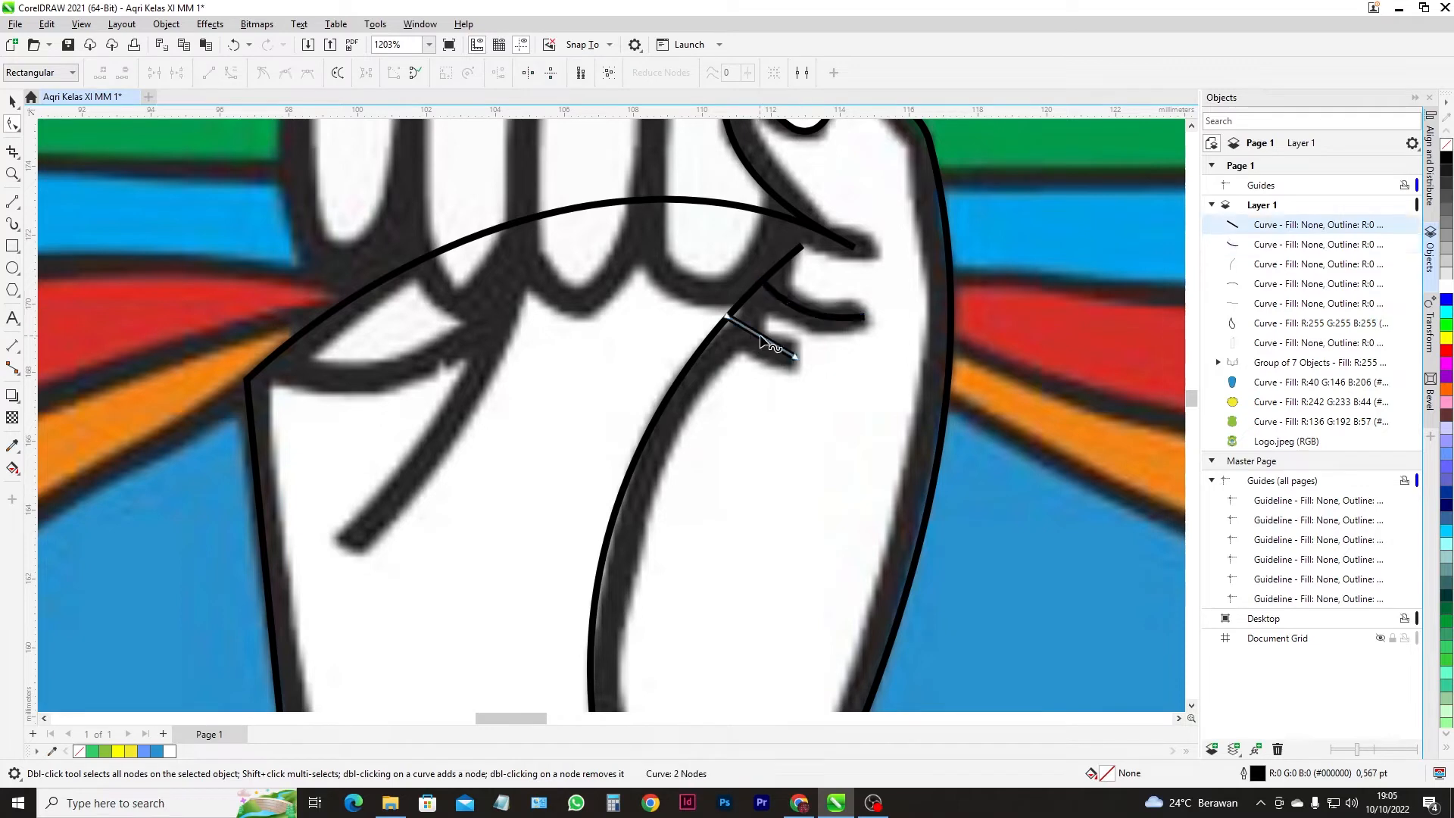
left_click(230, 73)
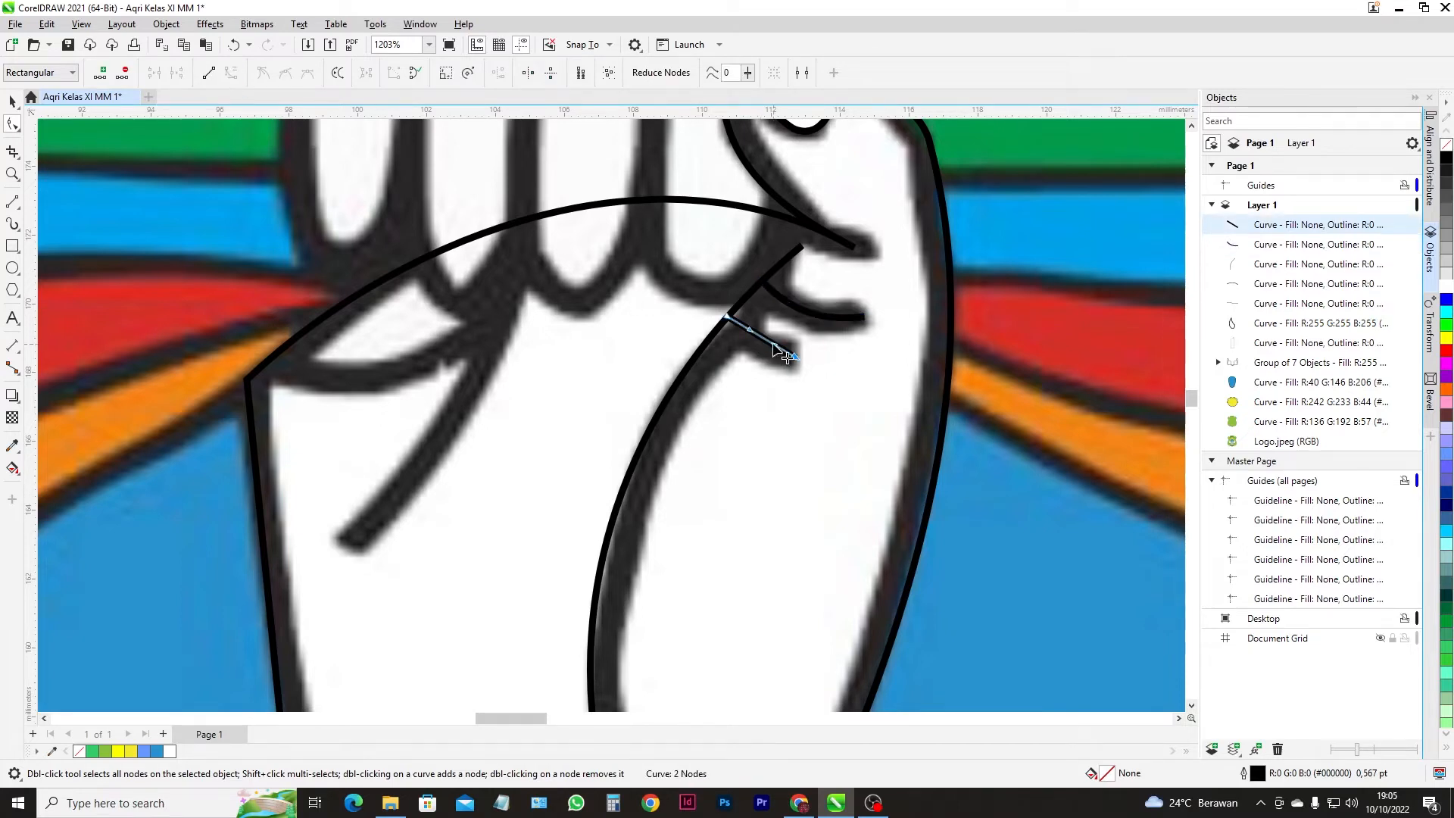
left_click_drag(763, 343, 764, 367)
scroll(765, 372, "down", 2)
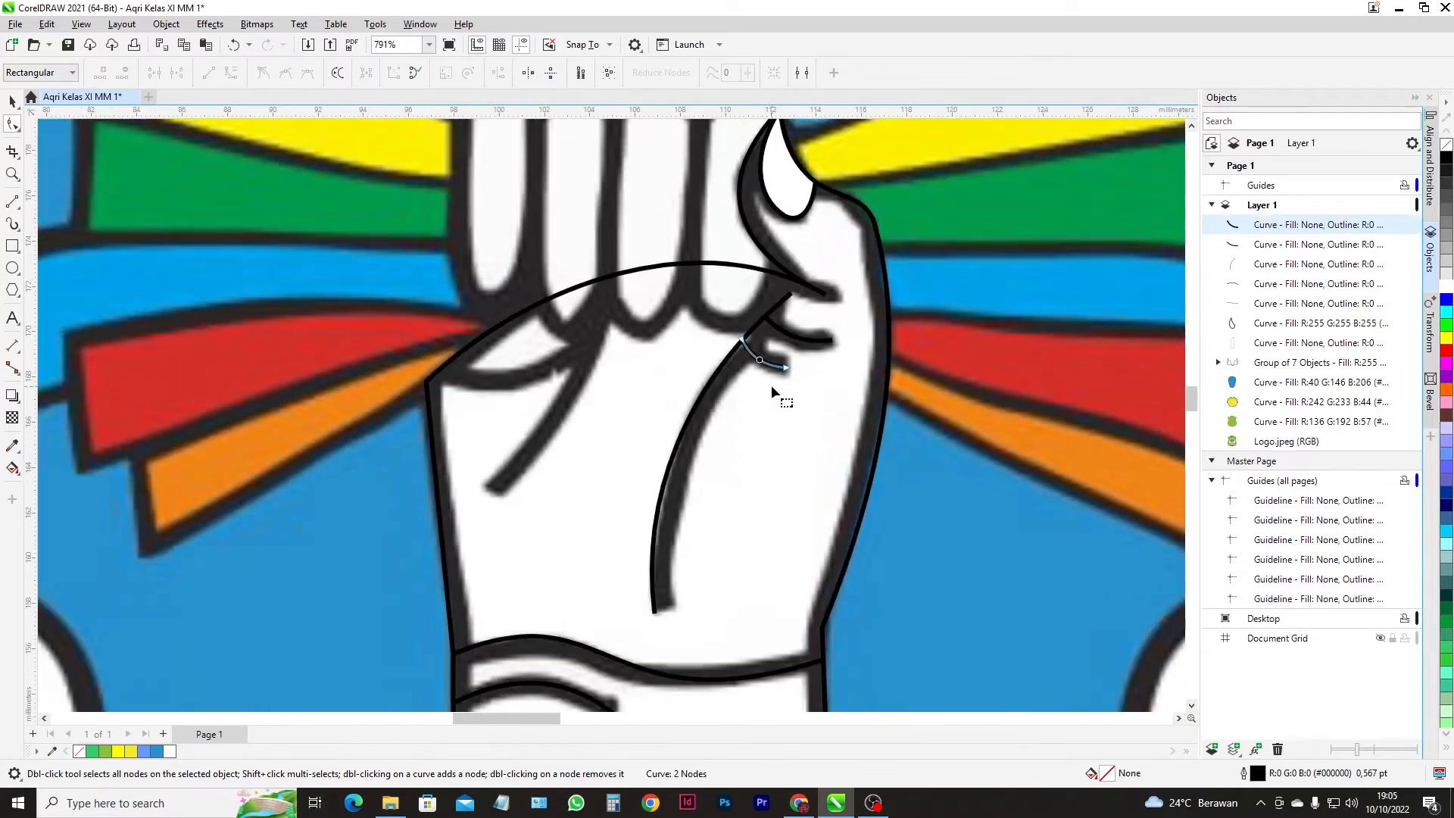
- Draw a line from the left palm crease's lower end up to the palm's arched edge and bend it to follow the crease
left_click(12, 202)
left_click_drag(498, 491, 619, 271)
left_click(12, 124)
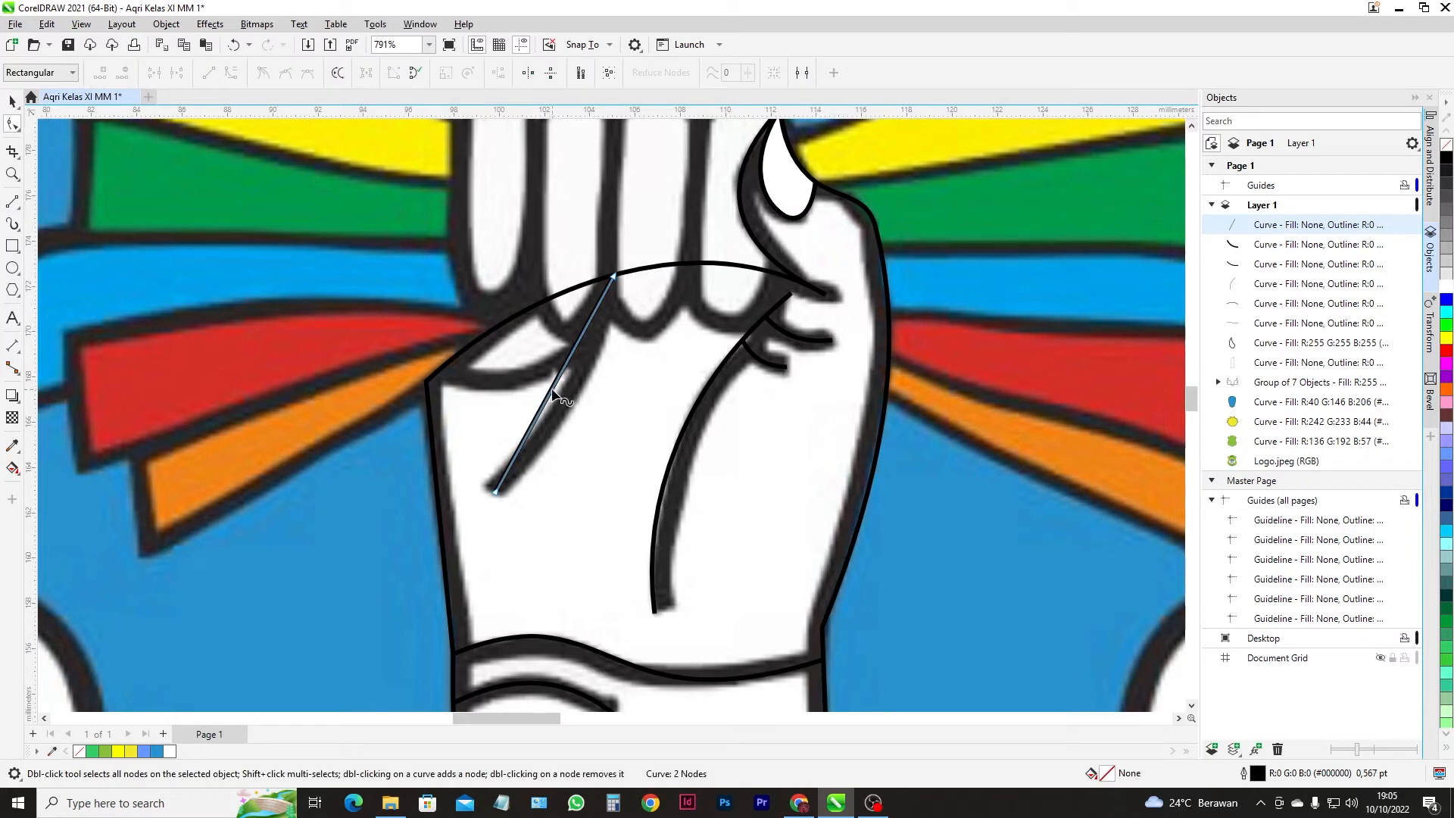
left_click(553, 387)
left_click(229, 73)
left_click_drag(554, 387, 566, 399)
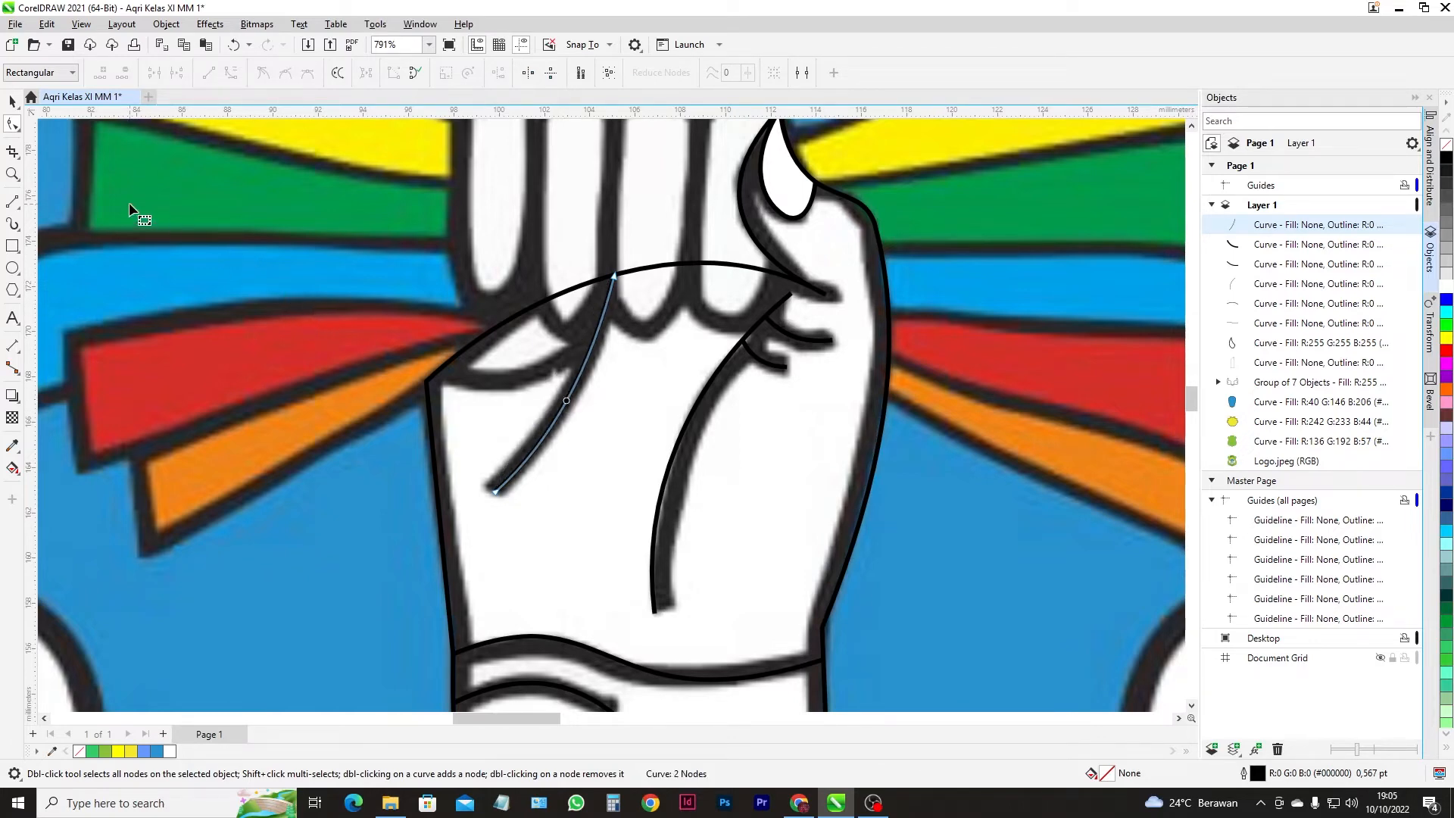
- Draw a rectangle about 6.5 by 3.8 mm over the pad at the palm's left edge, convert it to curves and reshape it into a triangle
left_click(12, 248)
left_click_drag(441, 285, 589, 371)
key("F10")
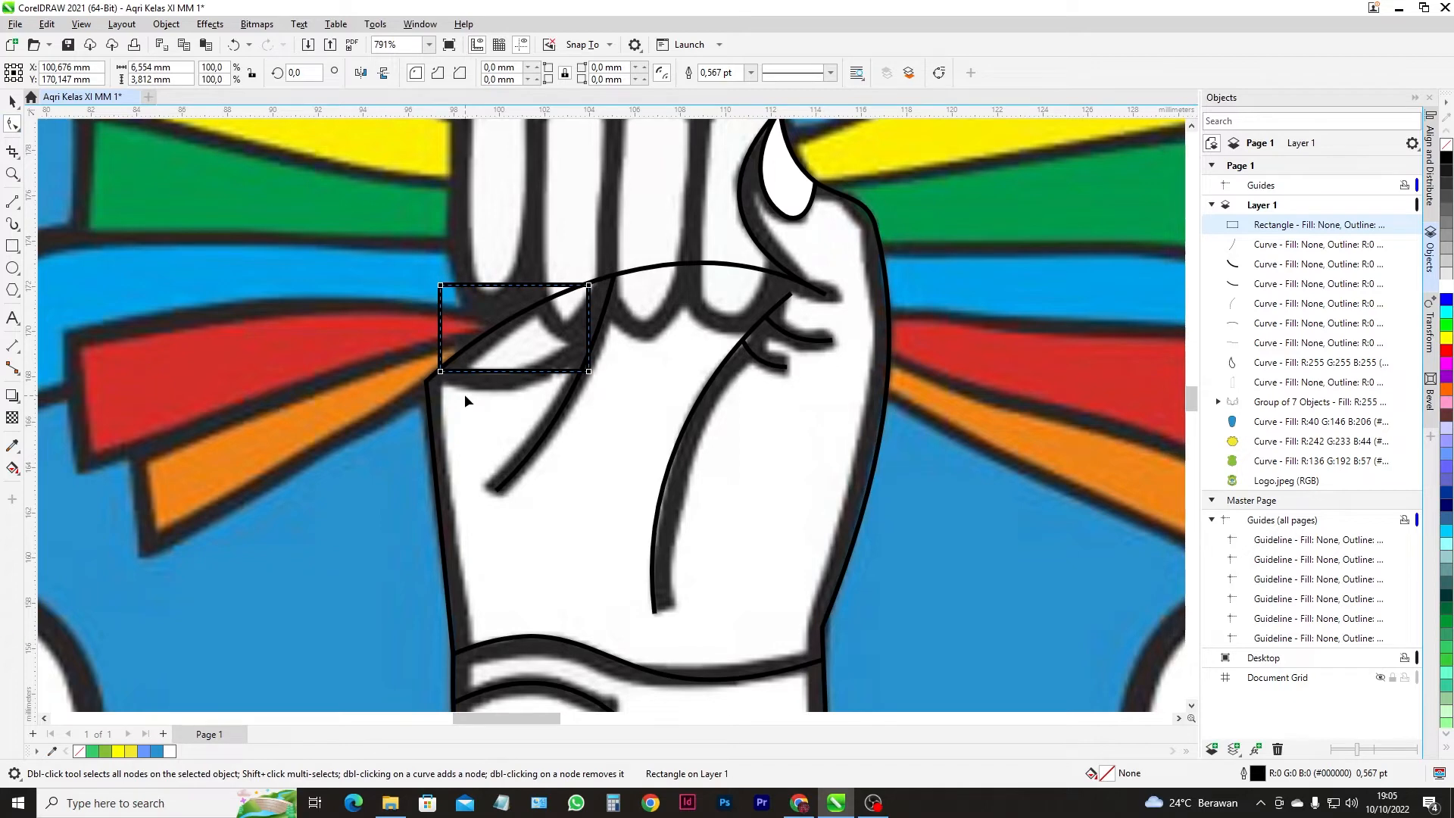
key("ctrl+q")
left_click_drag(440, 375, 427, 382)
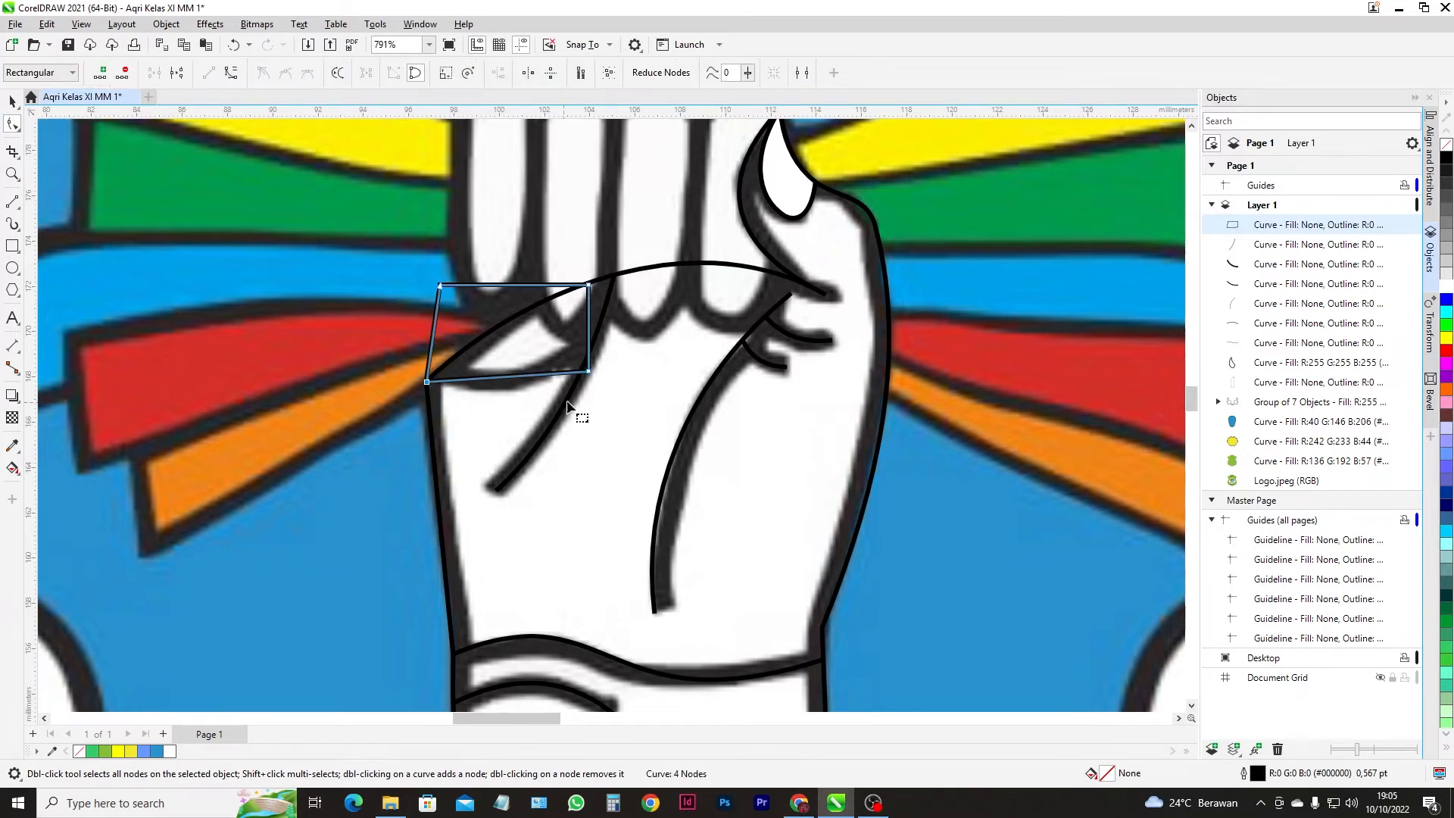
left_click_drag(591, 374, 591, 356)
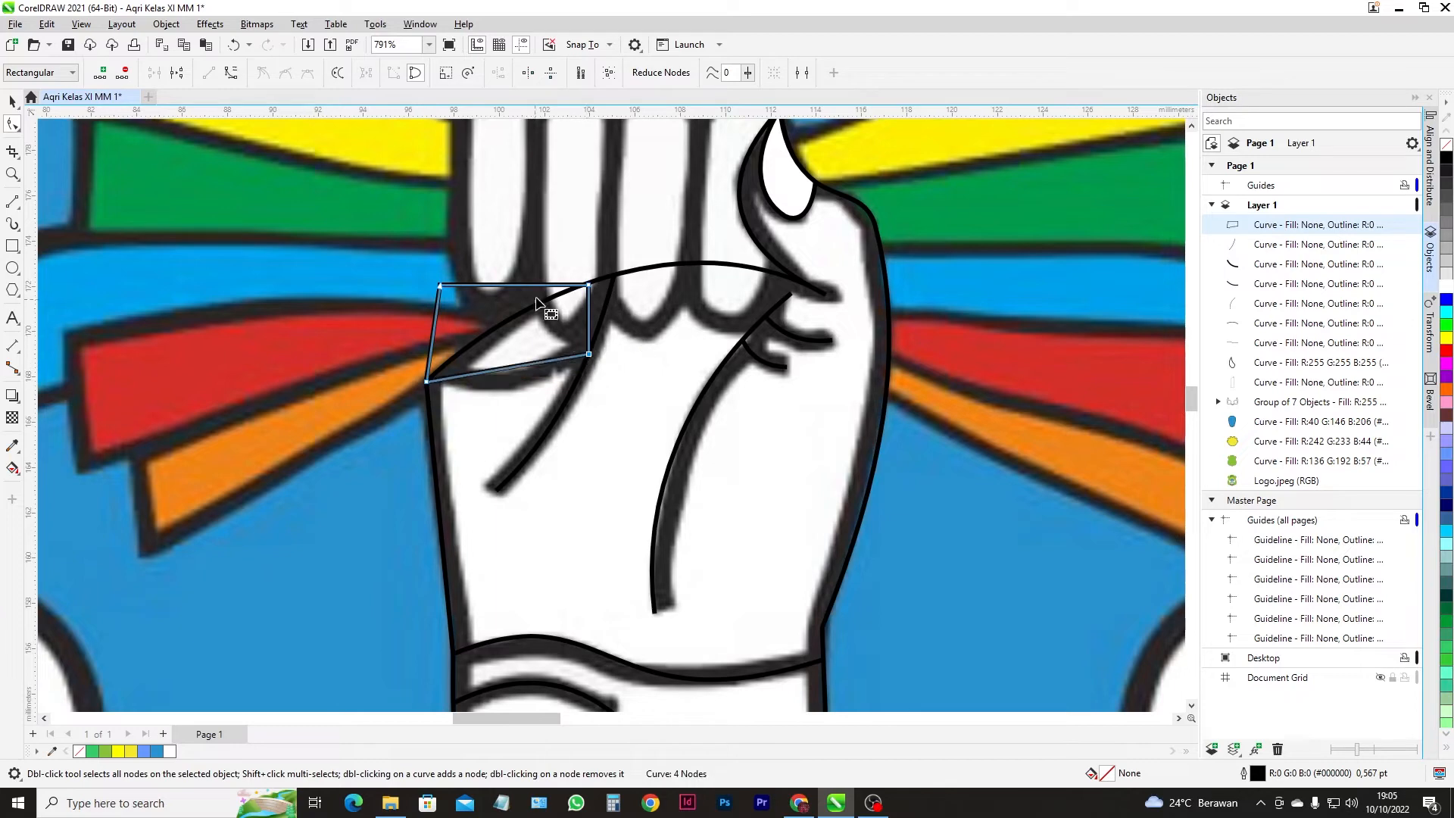
left_click_drag(415, 267, 474, 305)
key("Delete")
- Convert the triangle's two long edges to curves, bowing the upper one along the palm arch and the lower one down along the crease
left_click(508, 334)
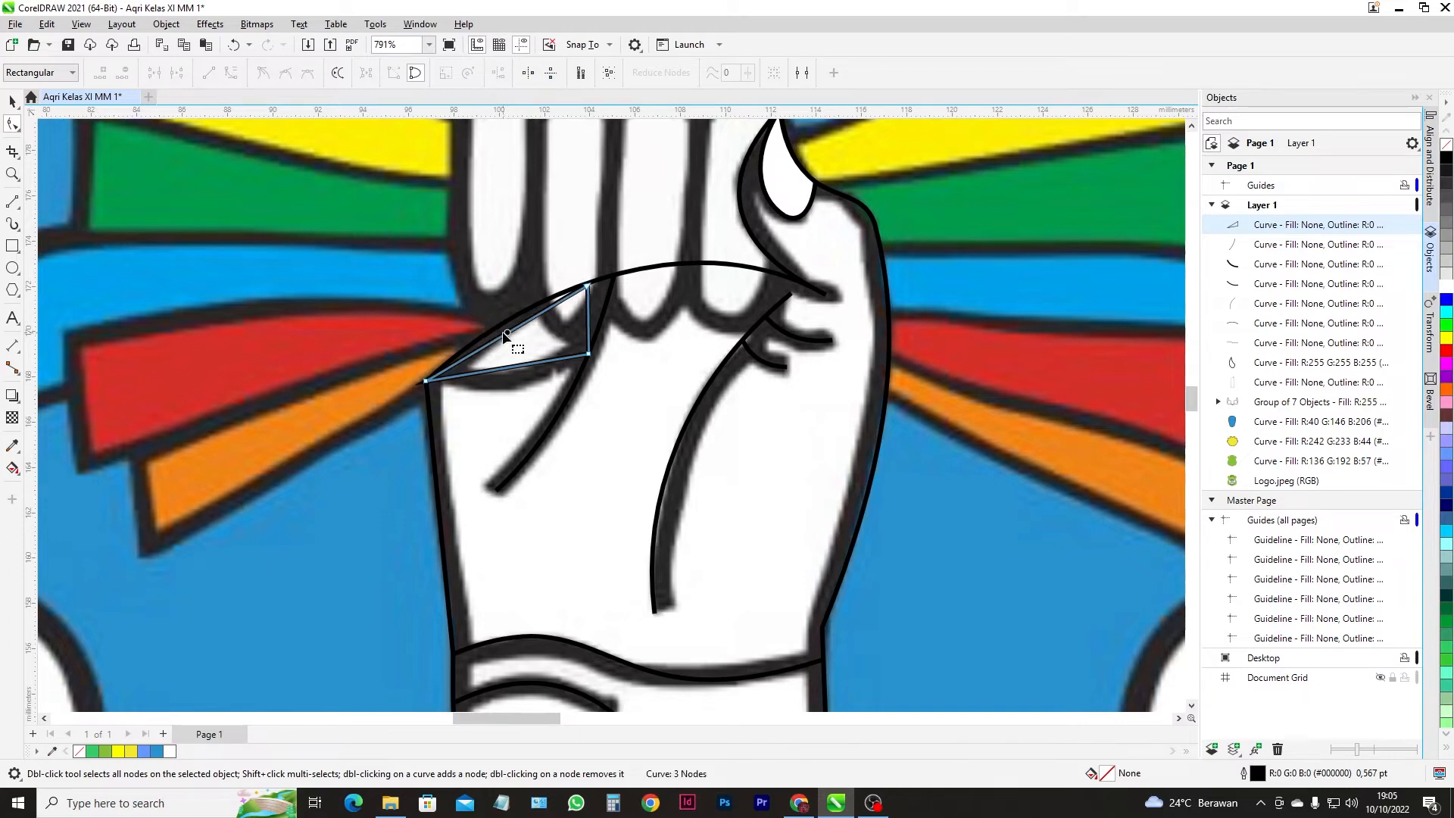
left_click(508, 335)
left_click(231, 73)
left_click_drag(512, 331, 505, 324)
left_click(503, 368)
left_click(231, 73)
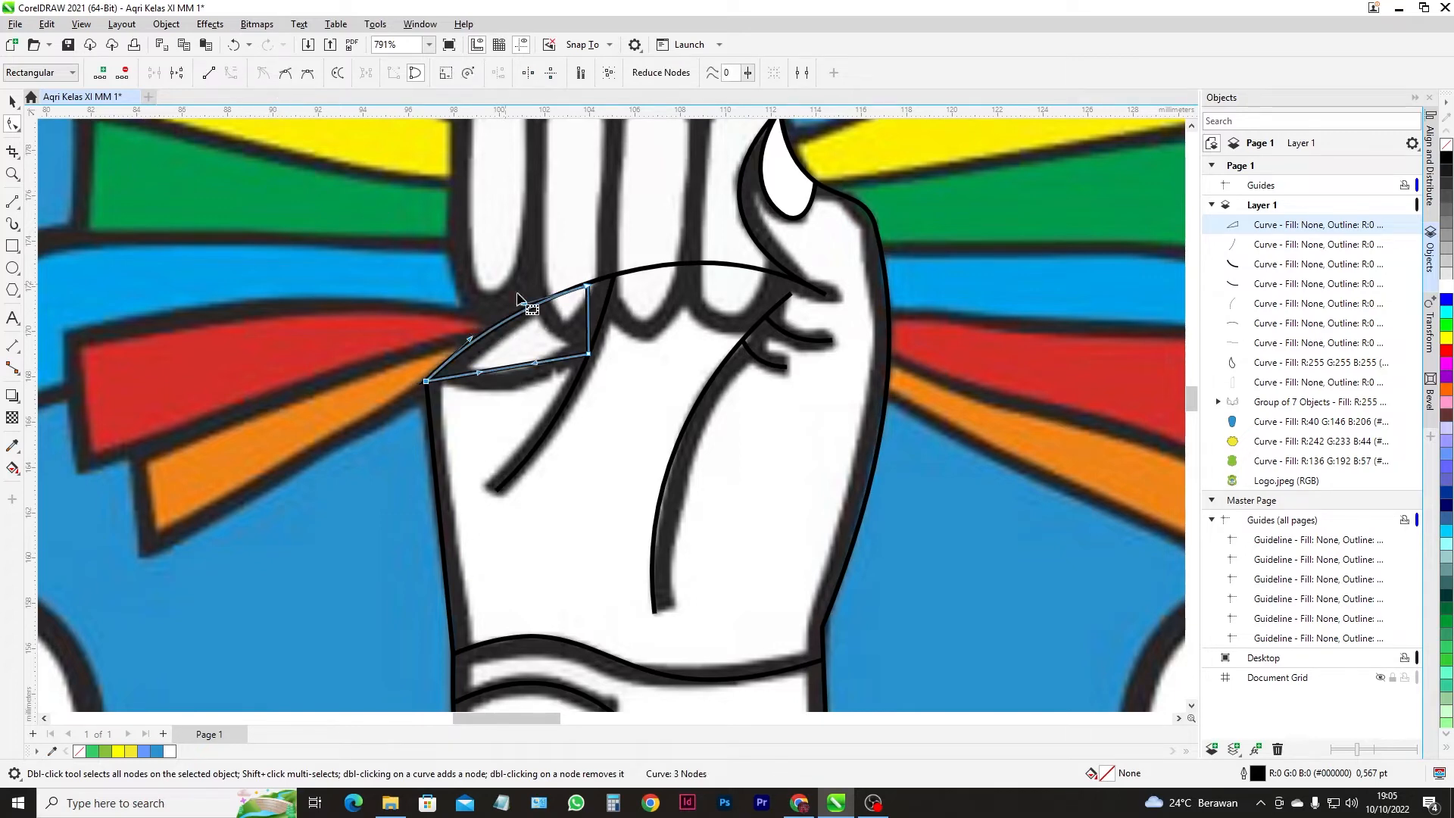
left_click_drag(533, 363, 480, 395)
left_click(589, 354)
left_click(13, 102)
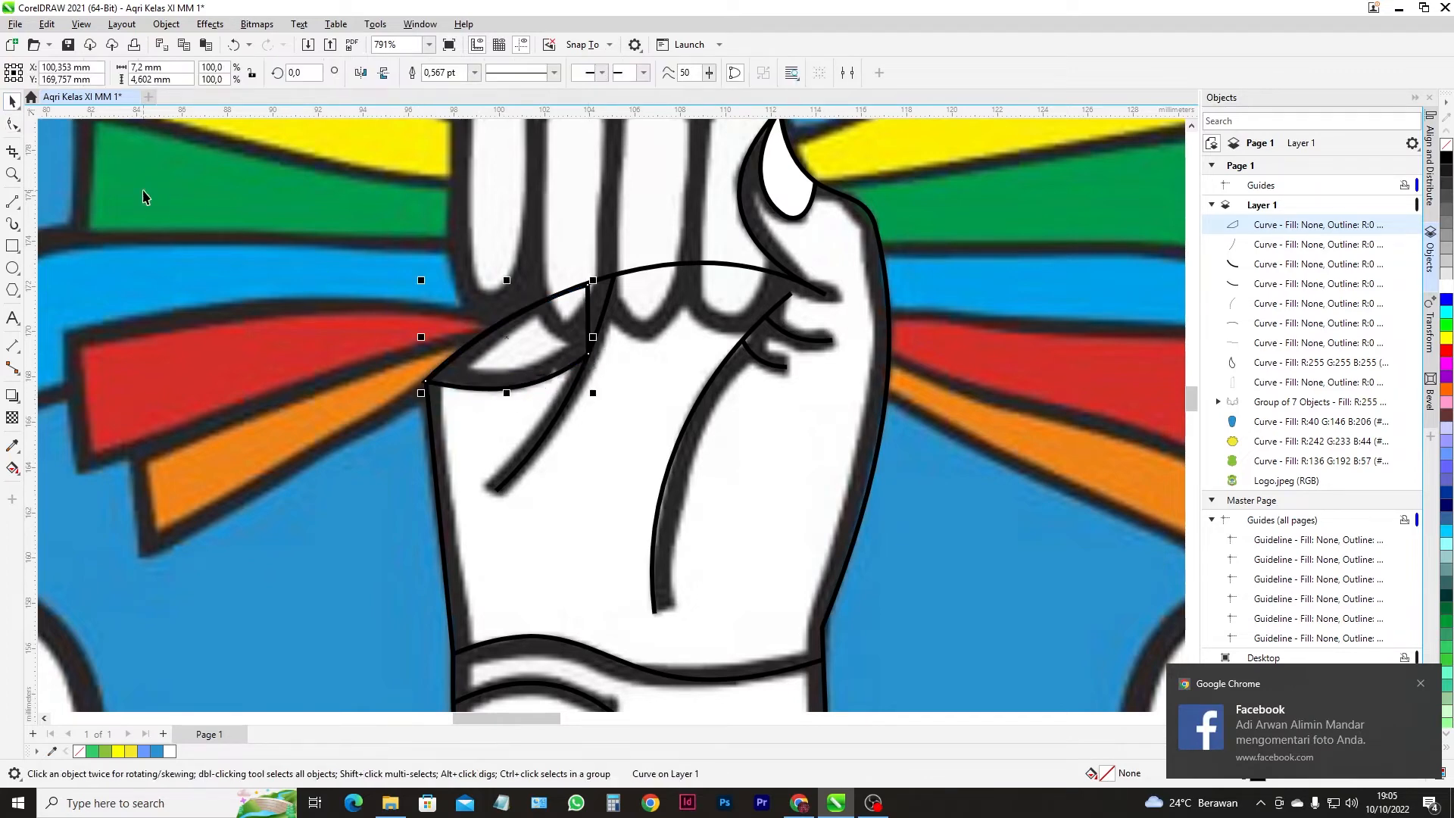
- Fill the fist-and-forearm outline and the small pad shape at the palm's left edge with white and give both a 2 pt outline
scroll(540, 302, "down", 3)
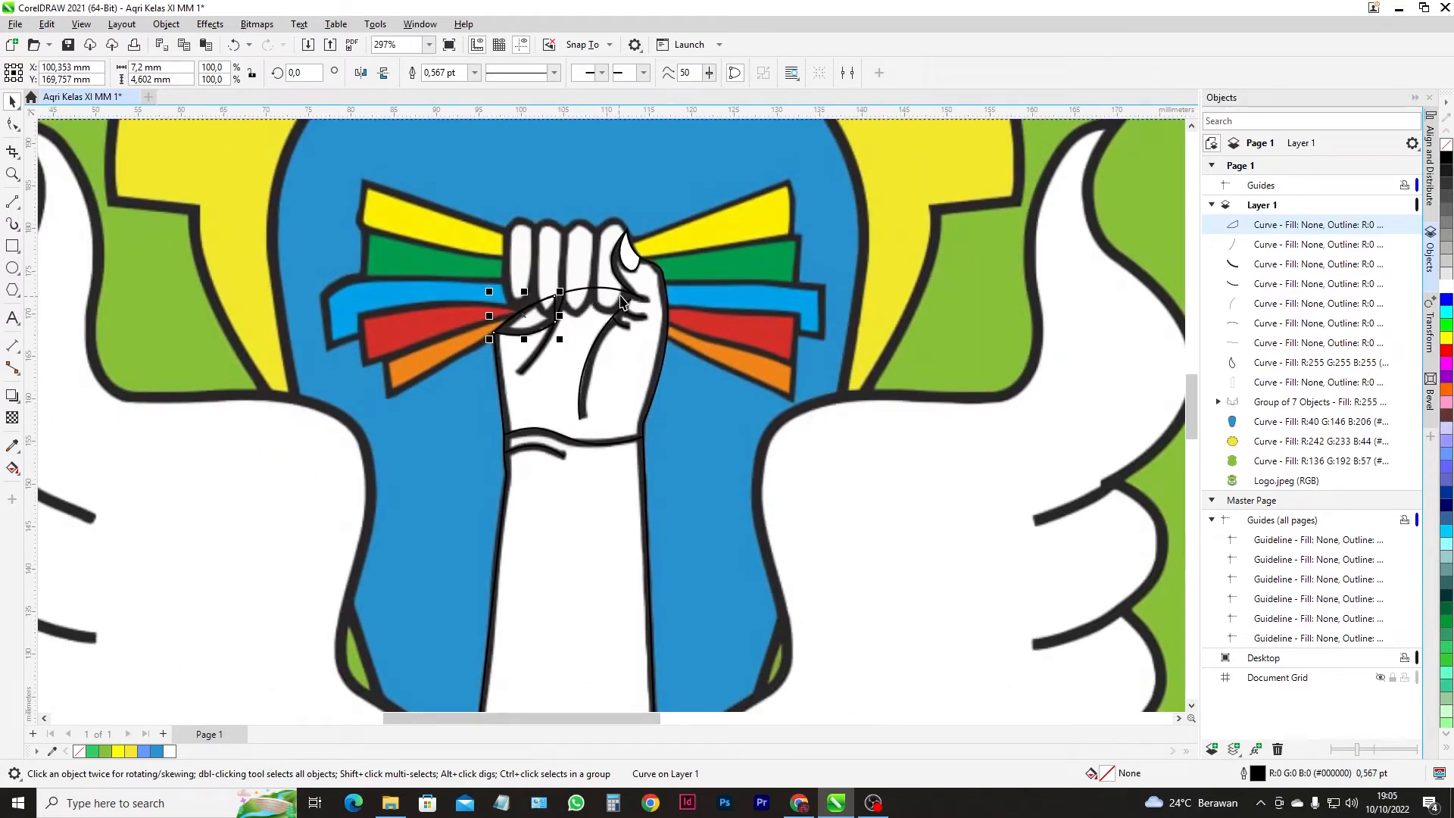
left_click(629, 370)
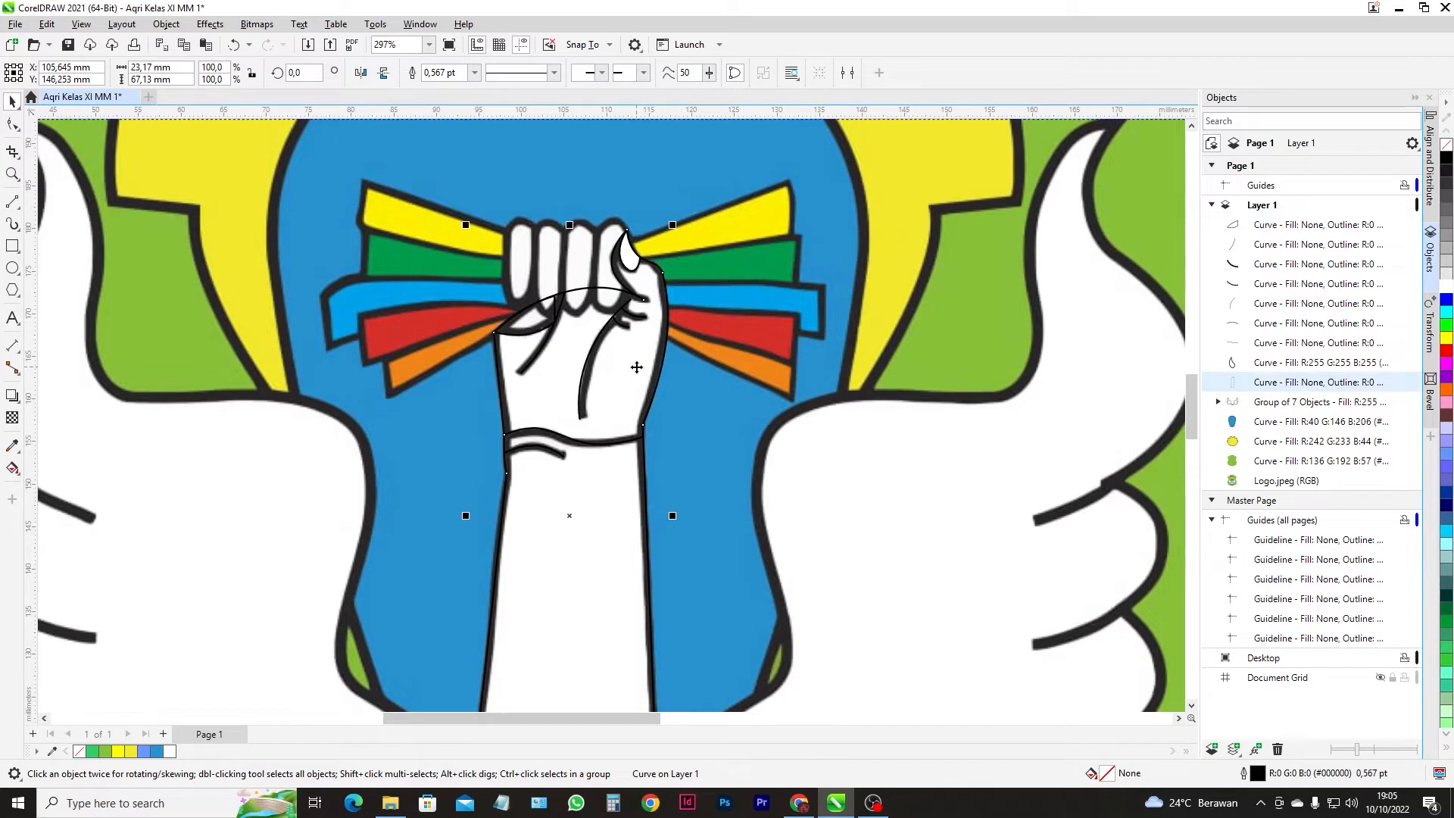
left_click(528, 333, "shift")
left_click(1446, 287)
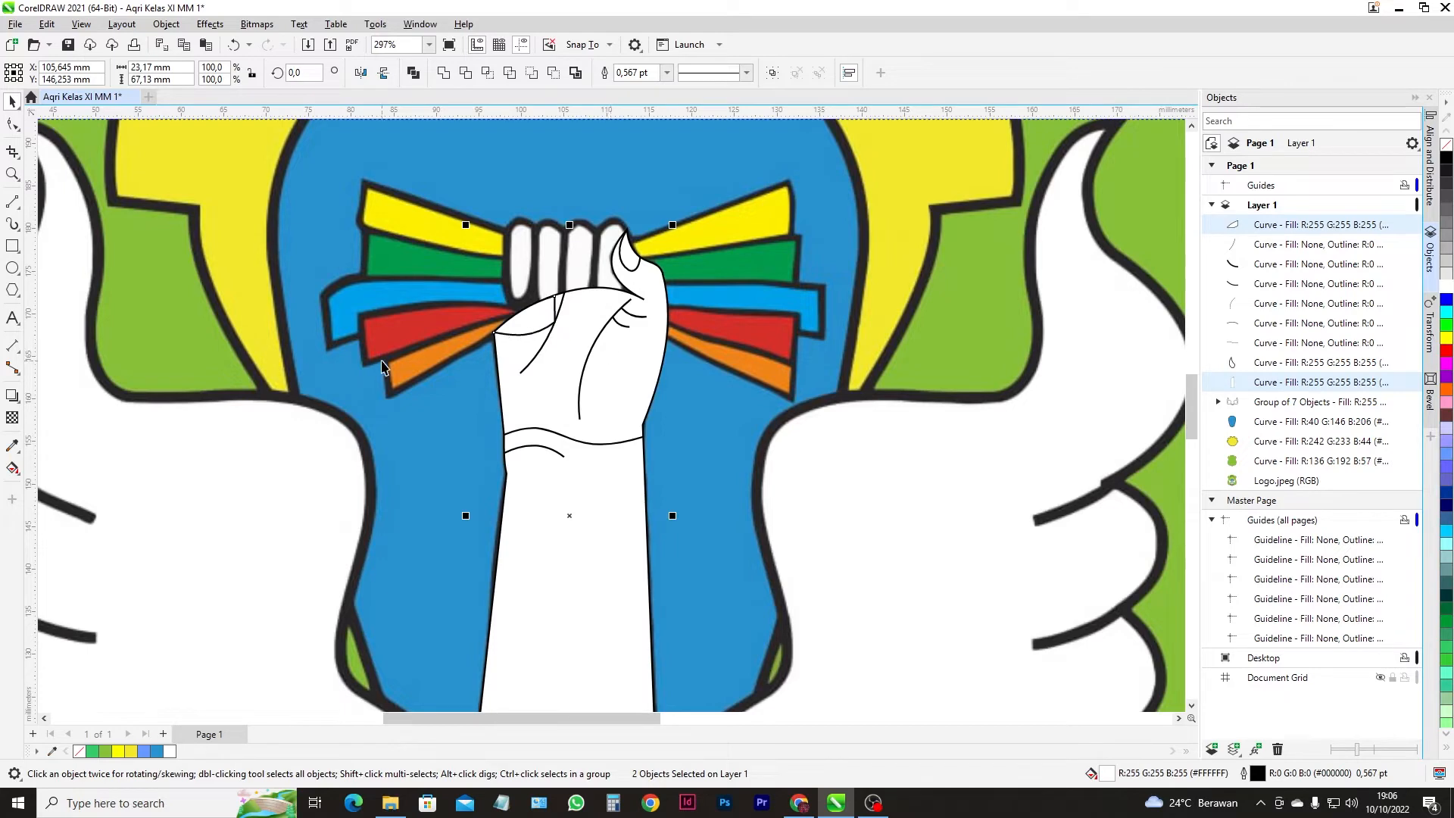
left_click(667, 73)
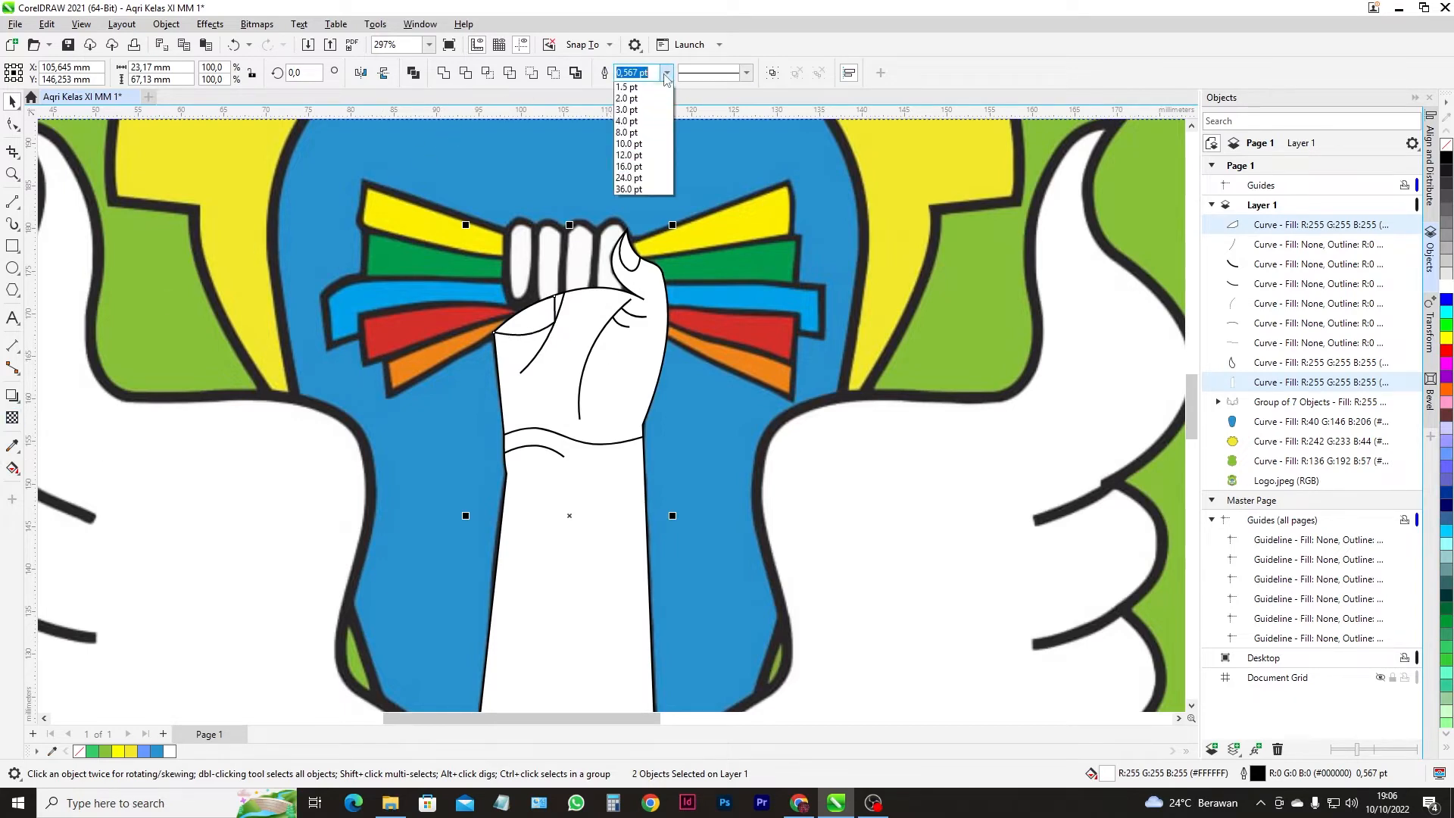
left_click(639, 180)
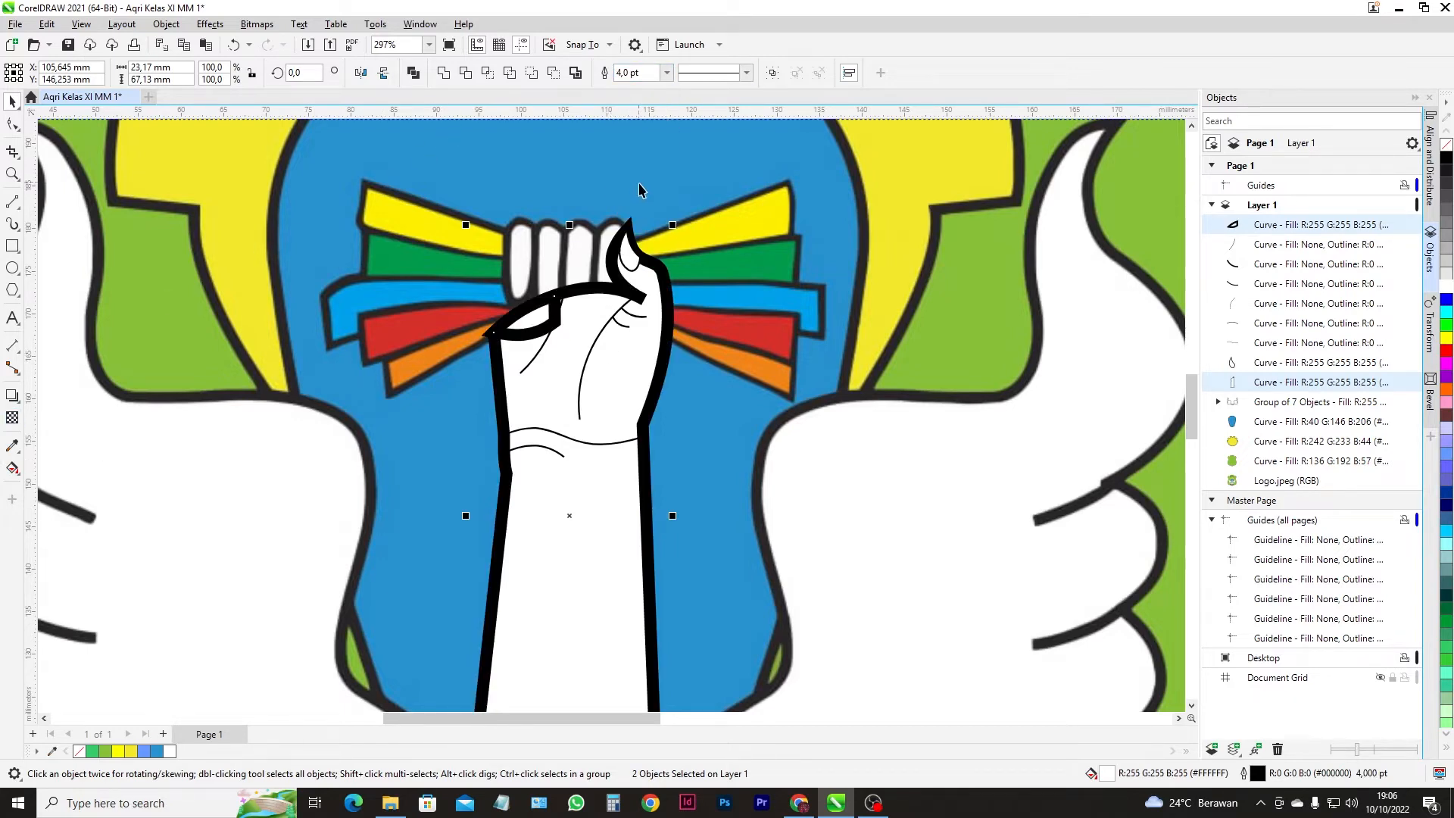
left_click(667, 73)
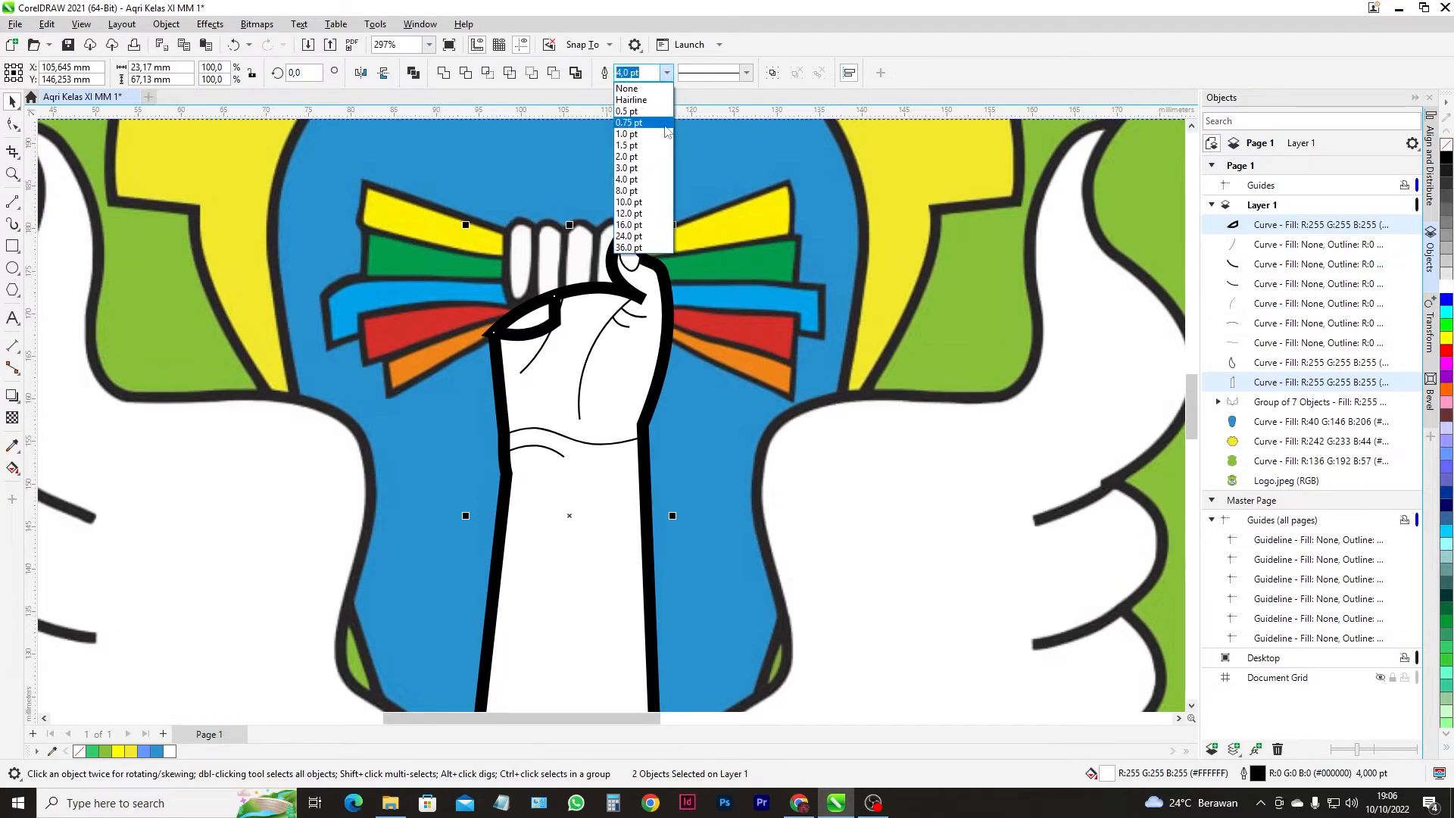
left_click(647, 166)
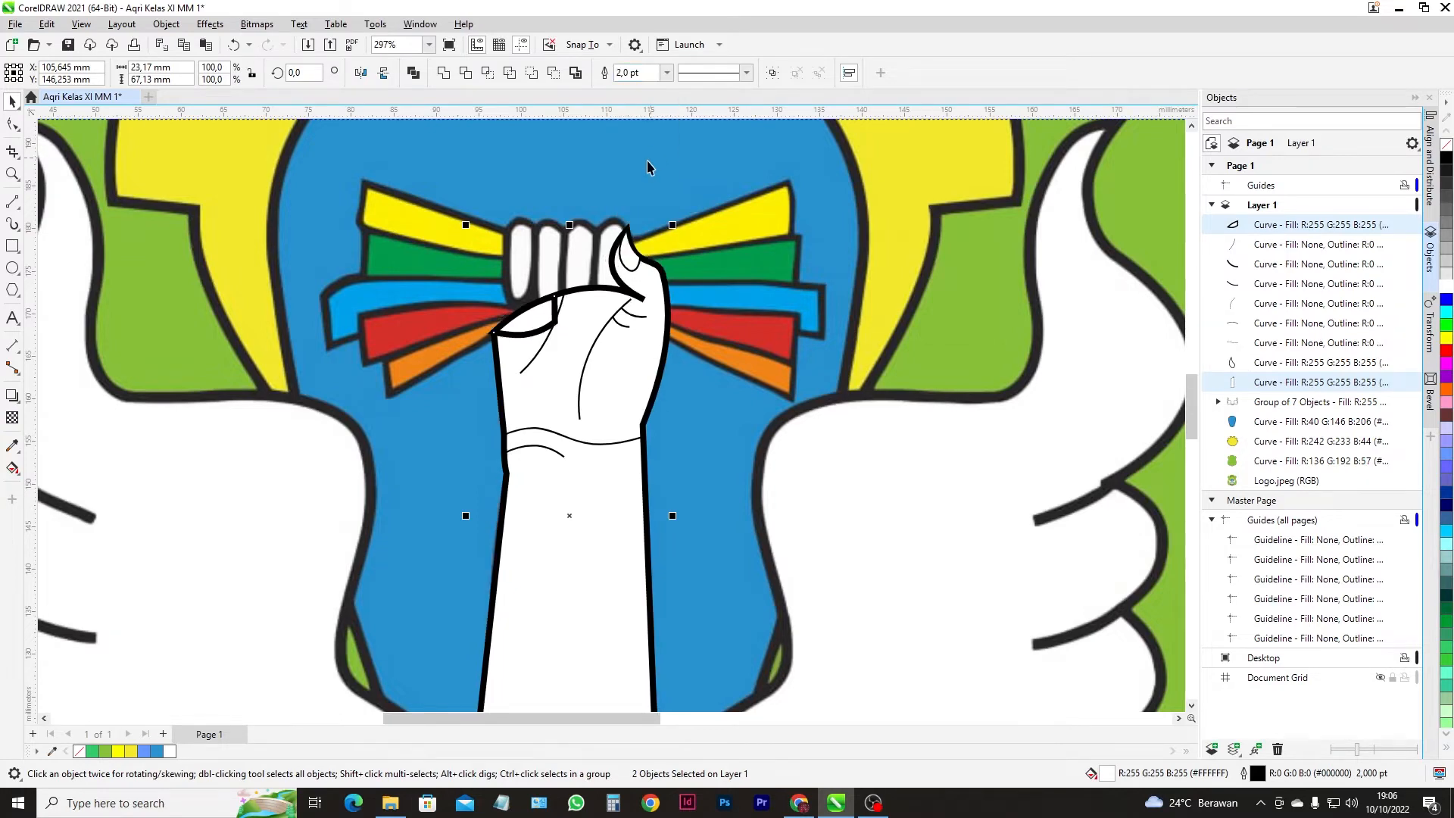
- Select the thumbnail, pad, palm crease and wrist curves together and set their outline width to 2 pt
left_click(631, 273)
scroll(633, 267, "down", 3)
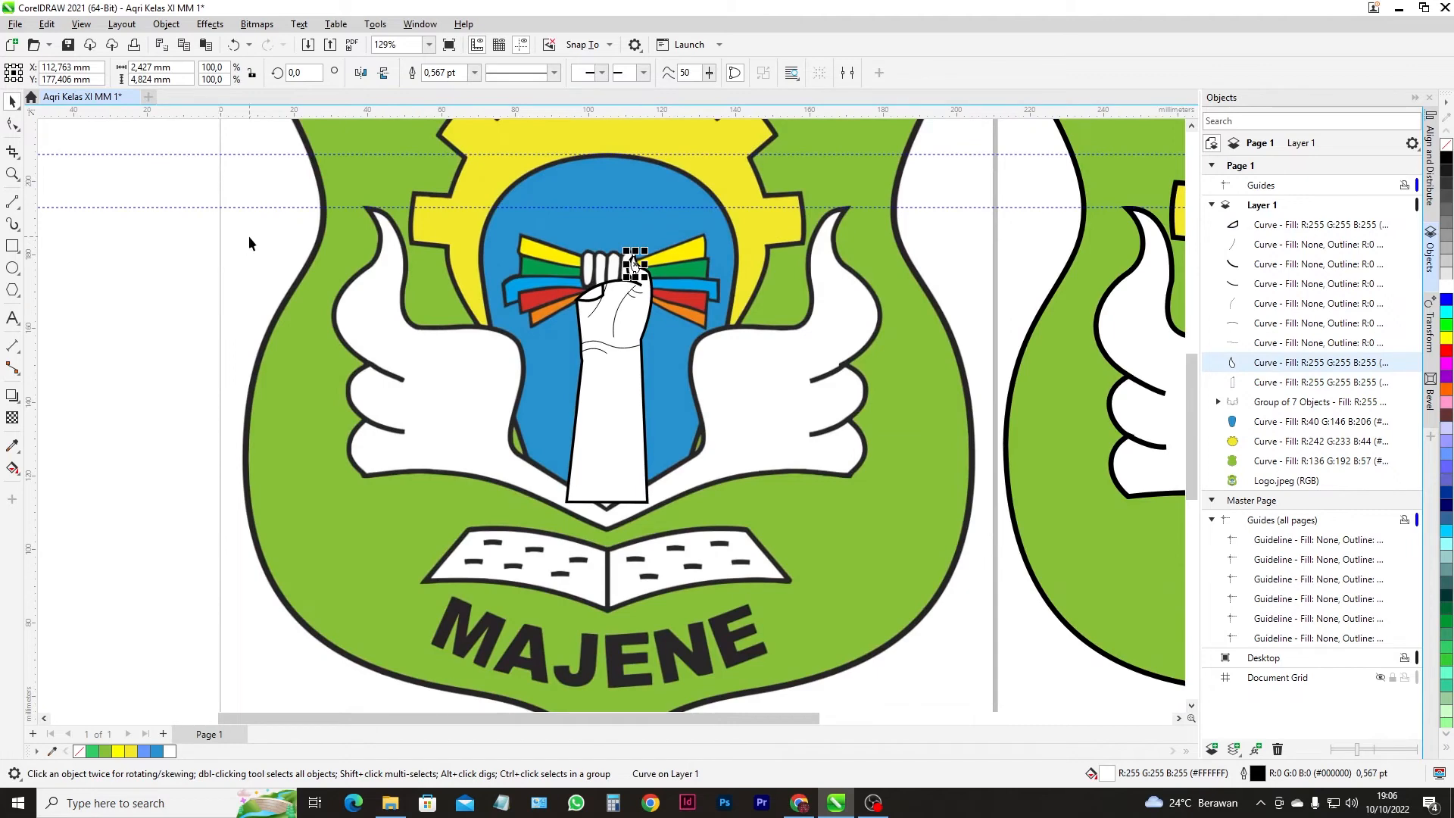
left_click(611, 377, "shift")
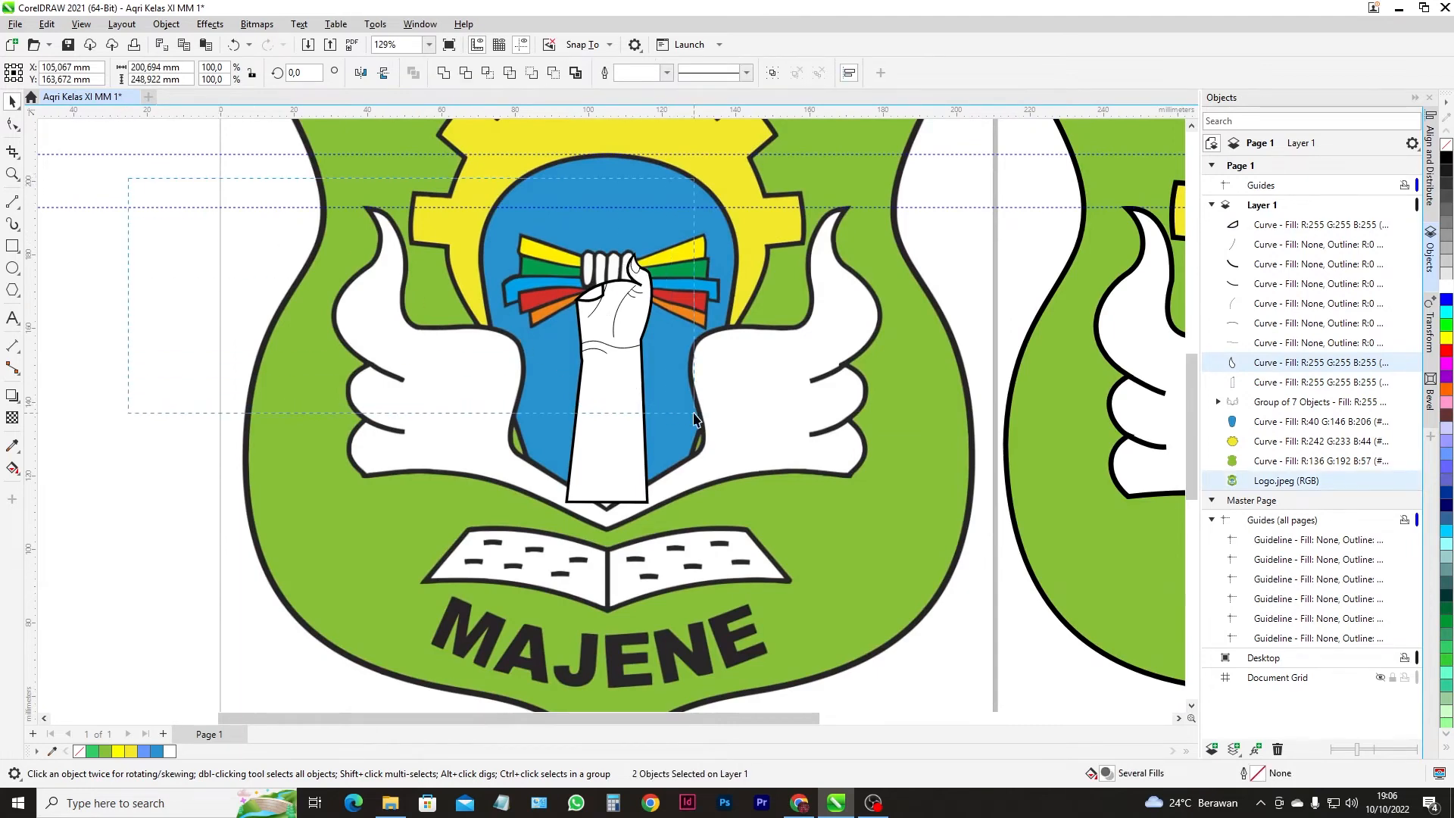
left_click_drag(697, 419, 696, 419)
left_click(666, 73)
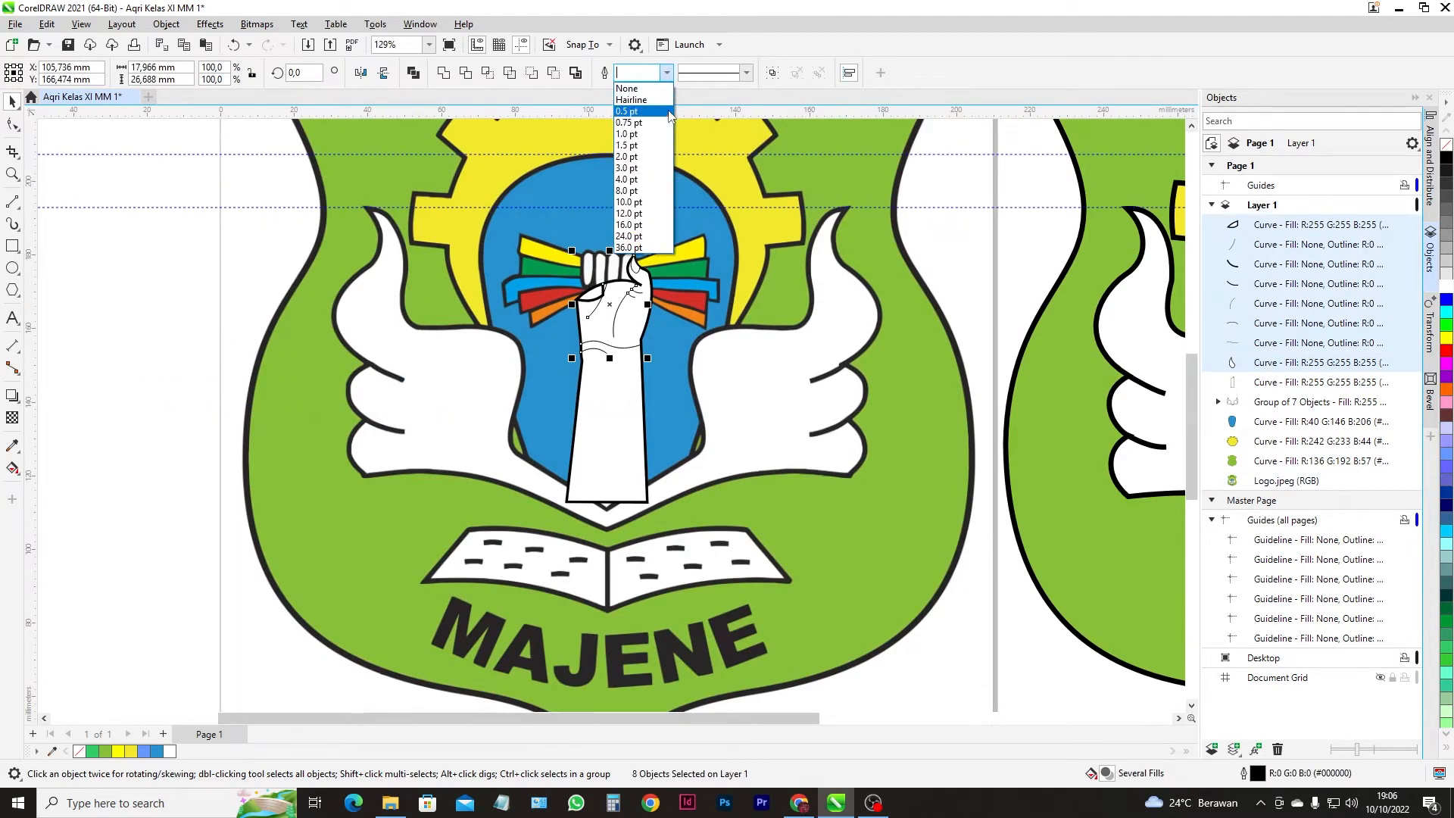
left_click(663, 166)
scroll(622, 270, "up", 3)
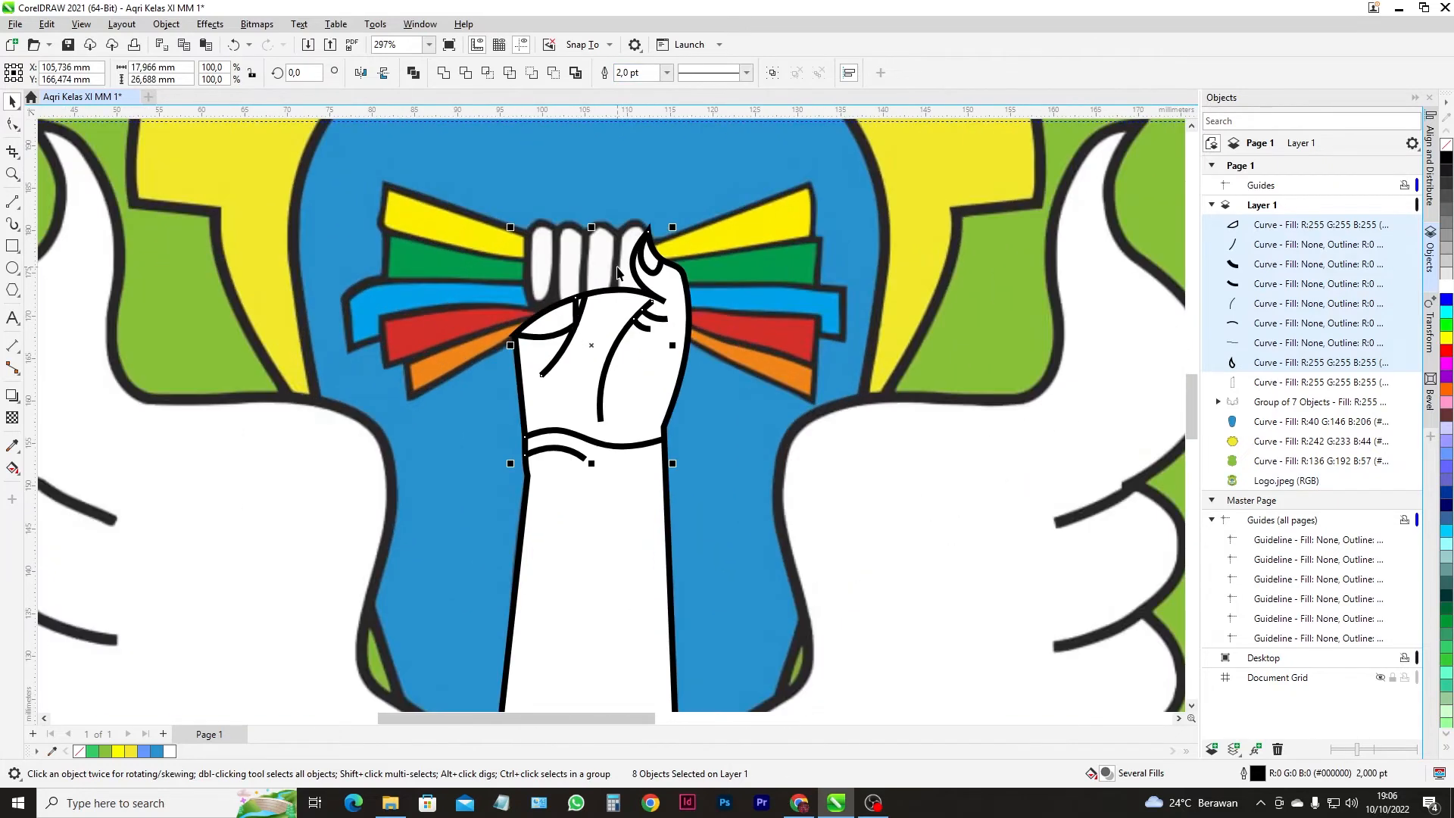
scroll(592, 250, "down", 3)
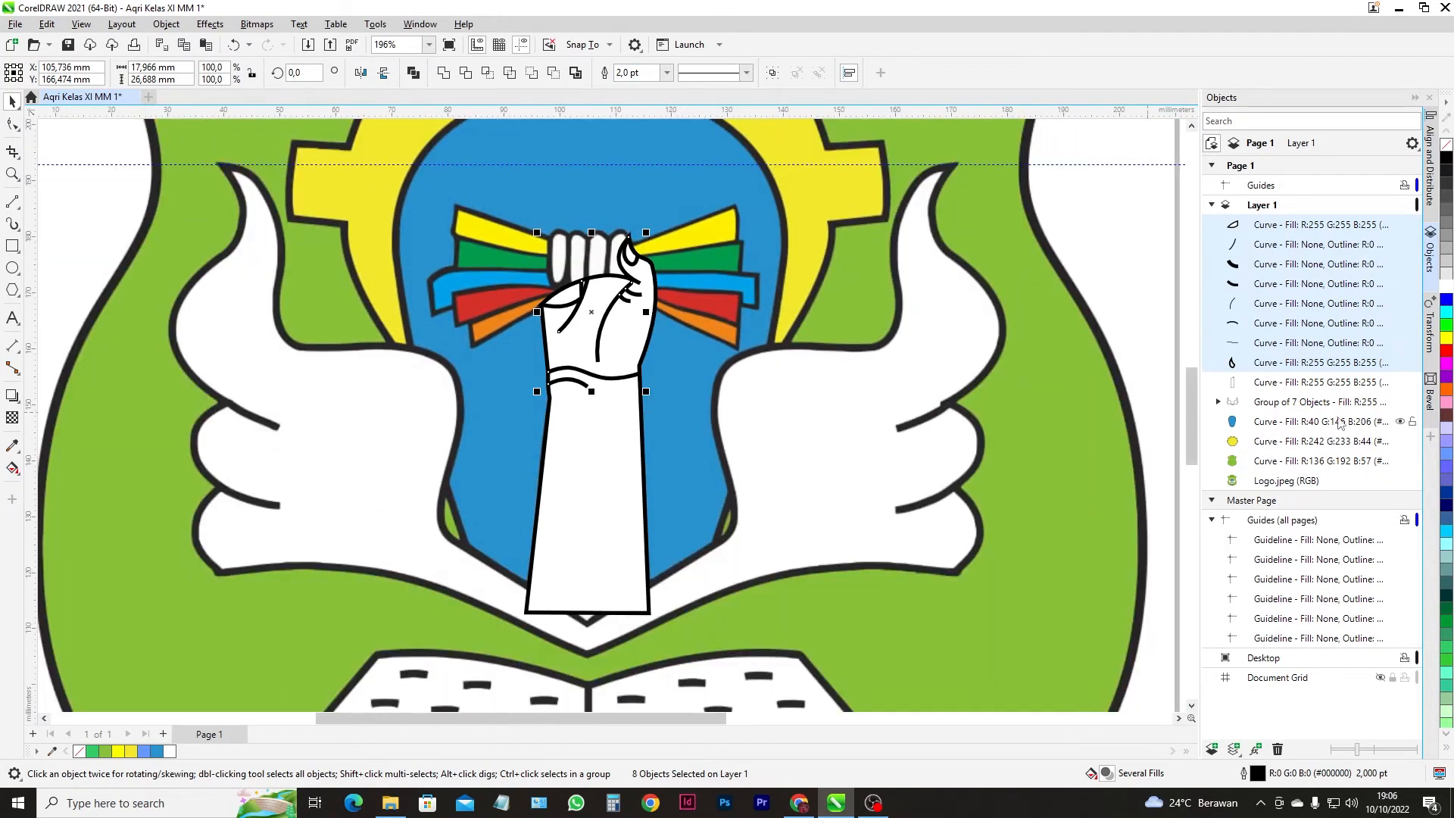
- Group all nine traced fist and forearm curves and hide the group to expose the reference logo
left_click(1281, 382)
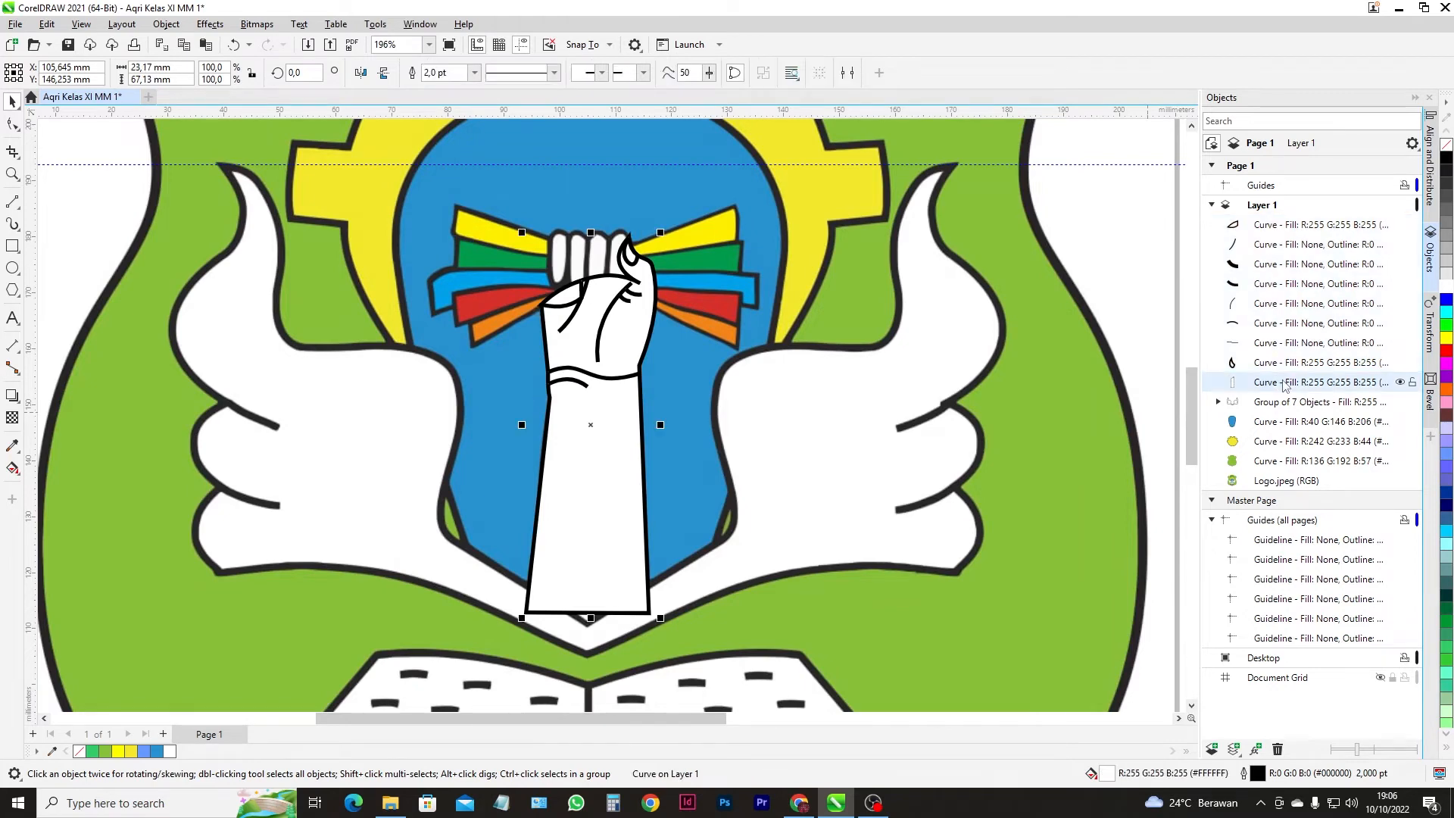
left_click(1269, 226, "shift")
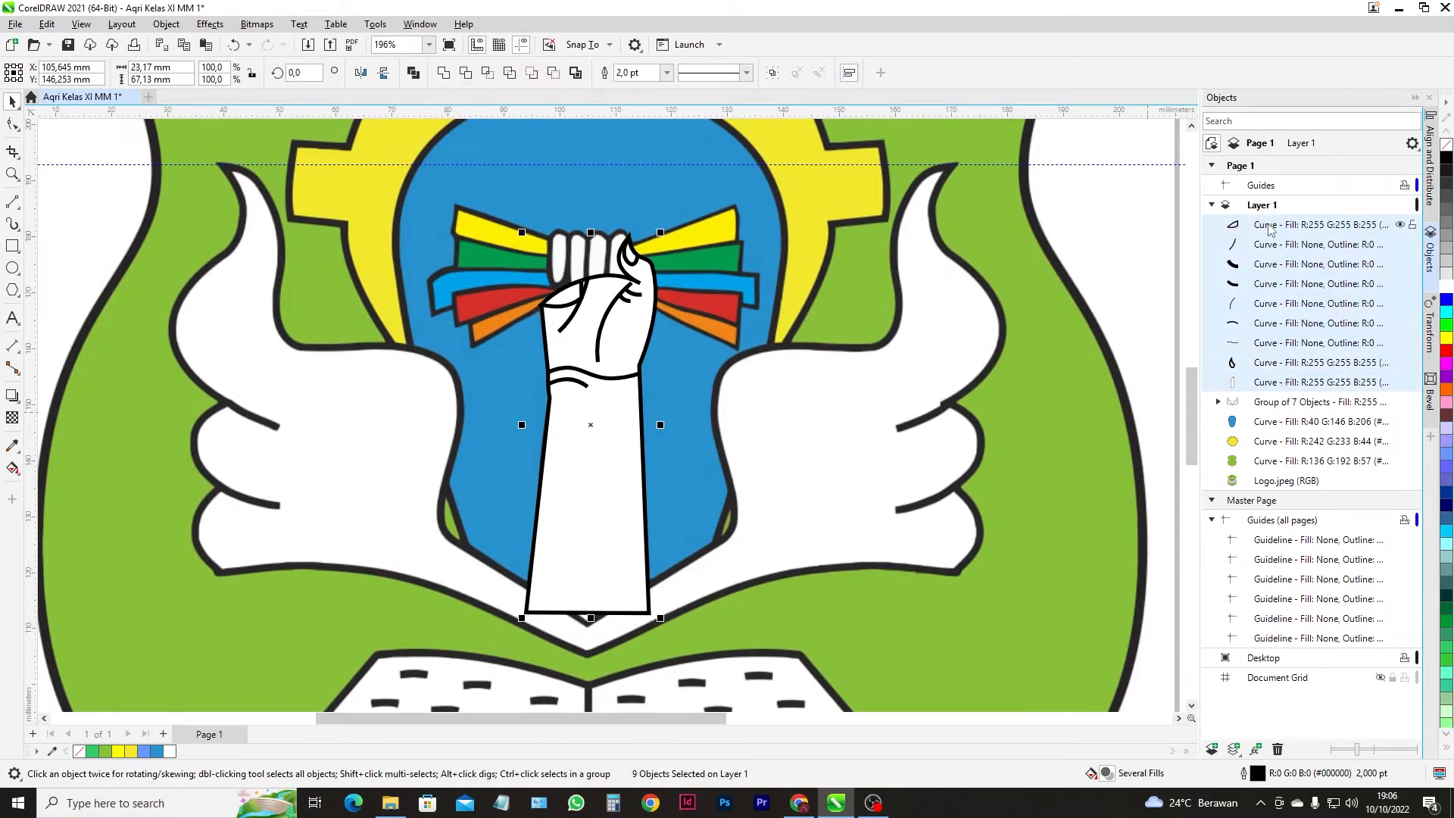
key("ctrl+g")
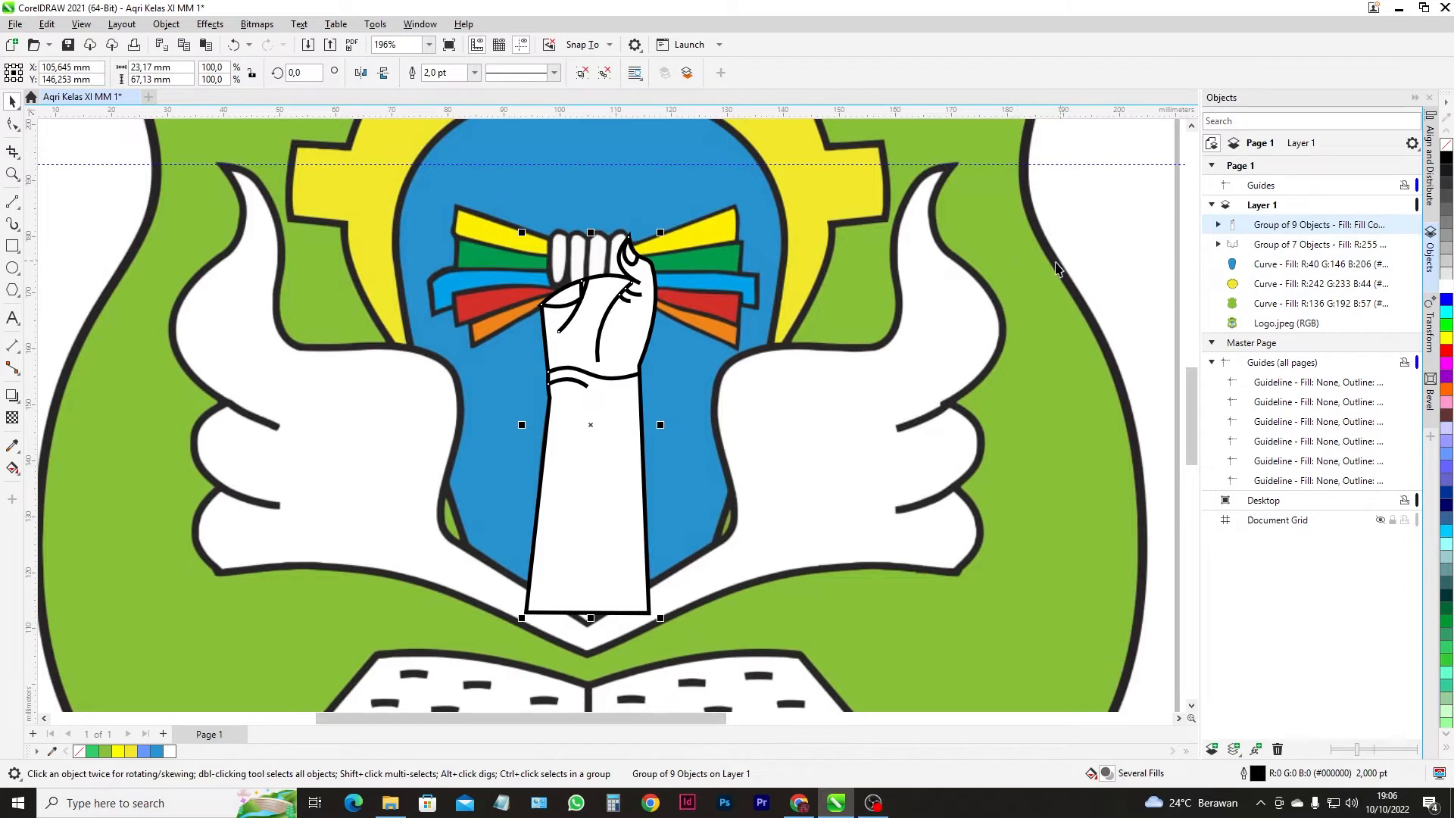
left_click(1401, 225)
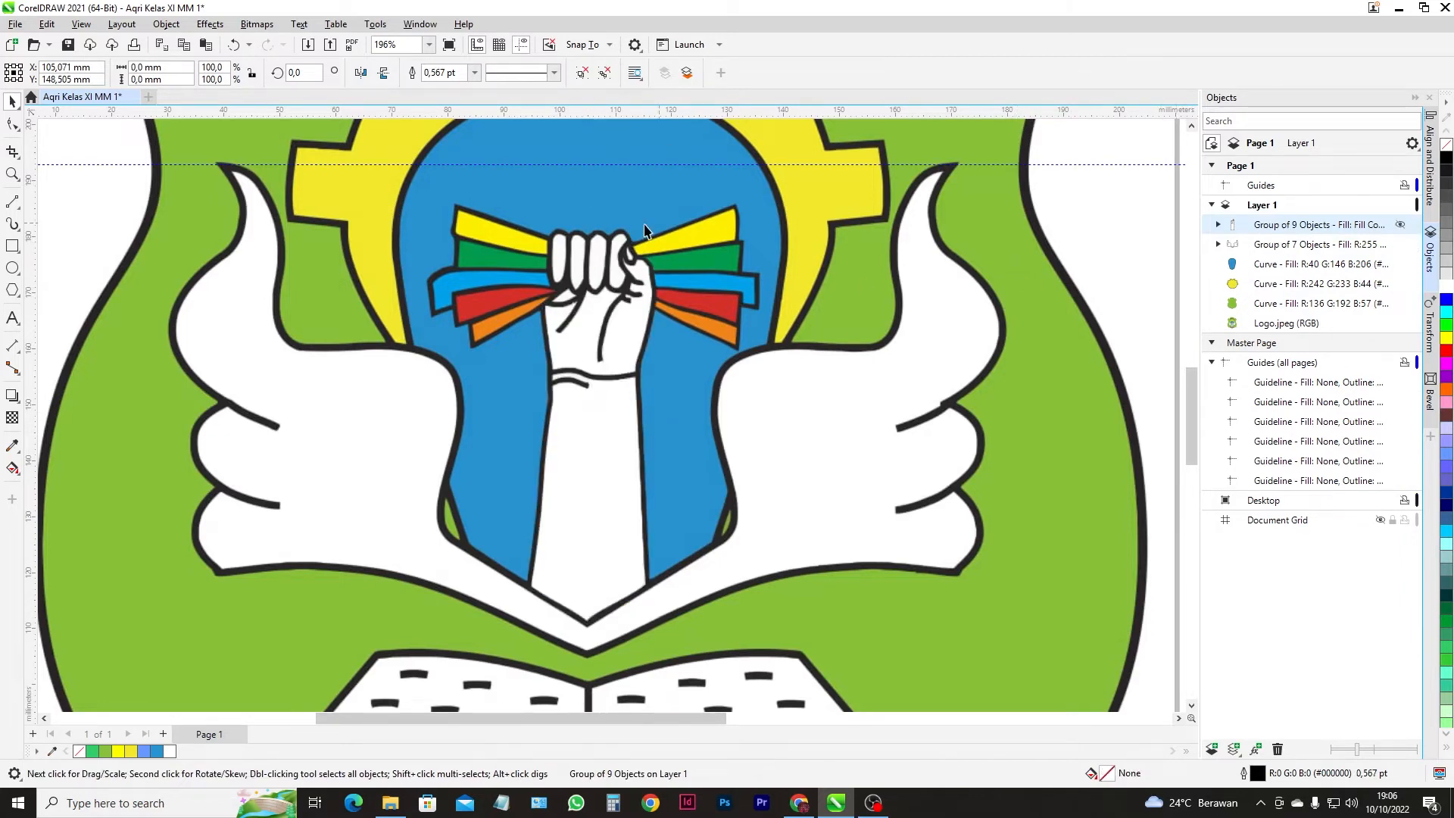
- Draw a rectangle about 3.4 by 11 mm over the fist's leftmost finger
scroll(645, 229, "up", 5)
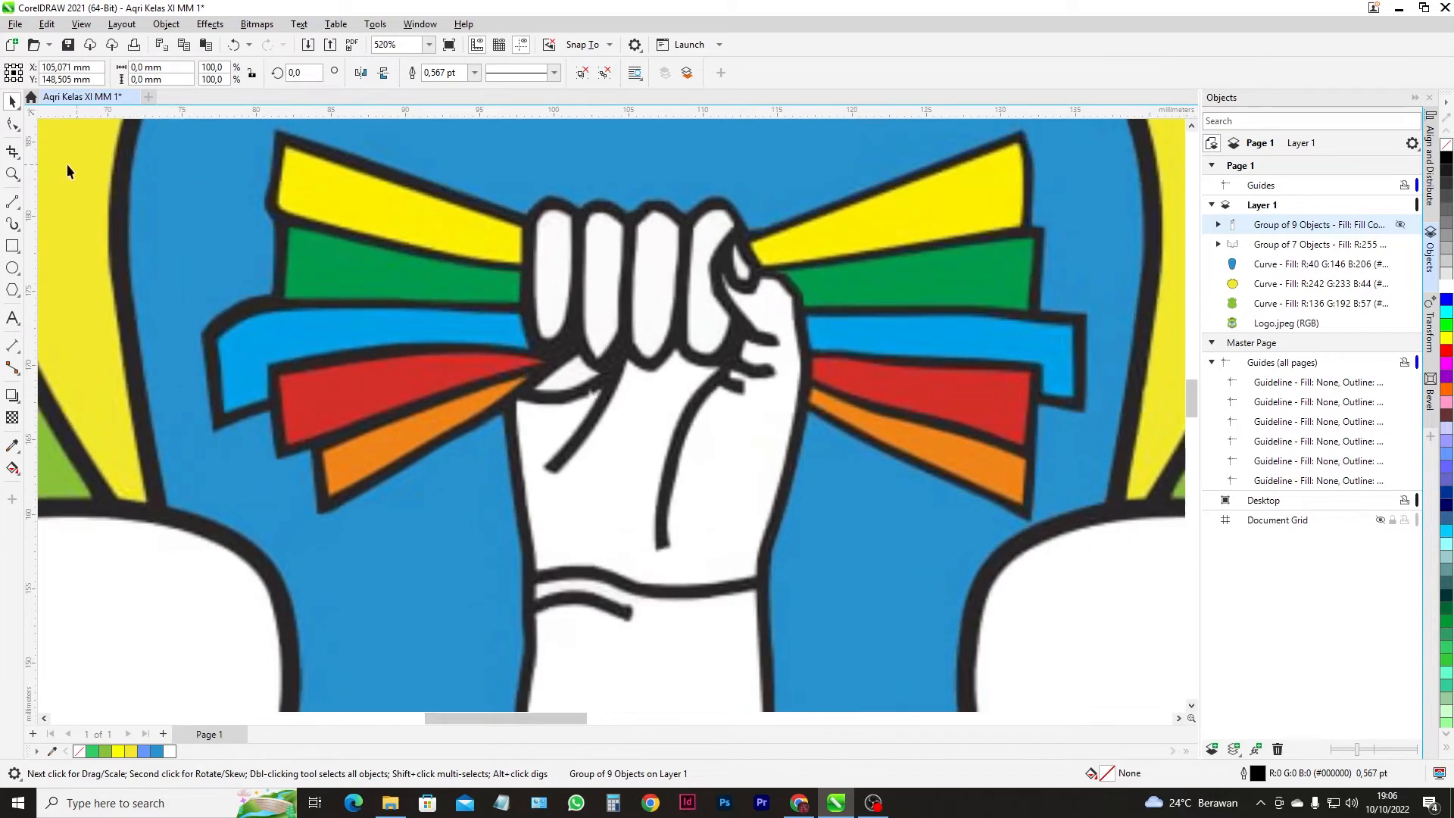
left_click(12, 247)
left_click_drag(526, 198, 577, 361)
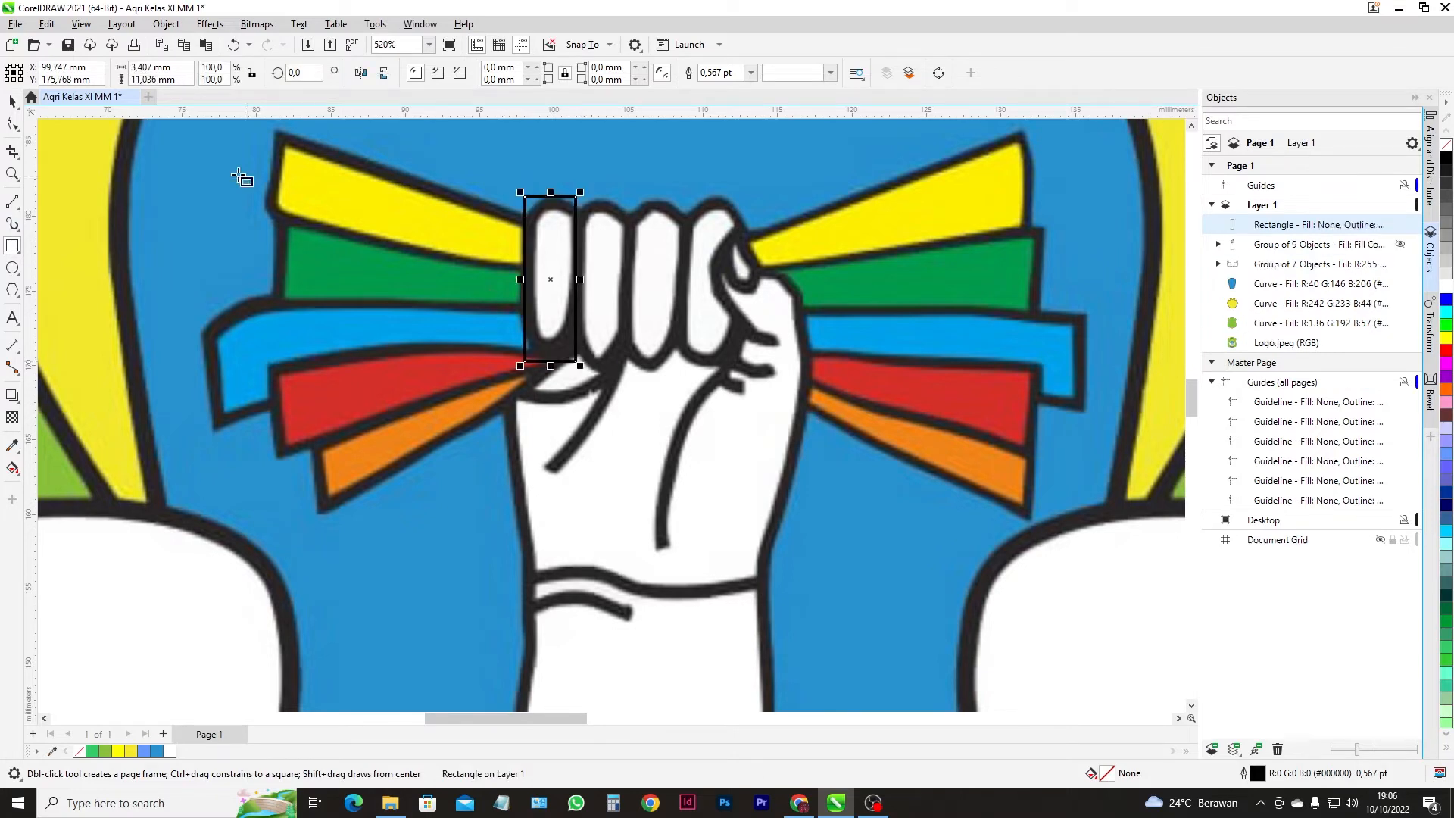
key("ctrl+q")
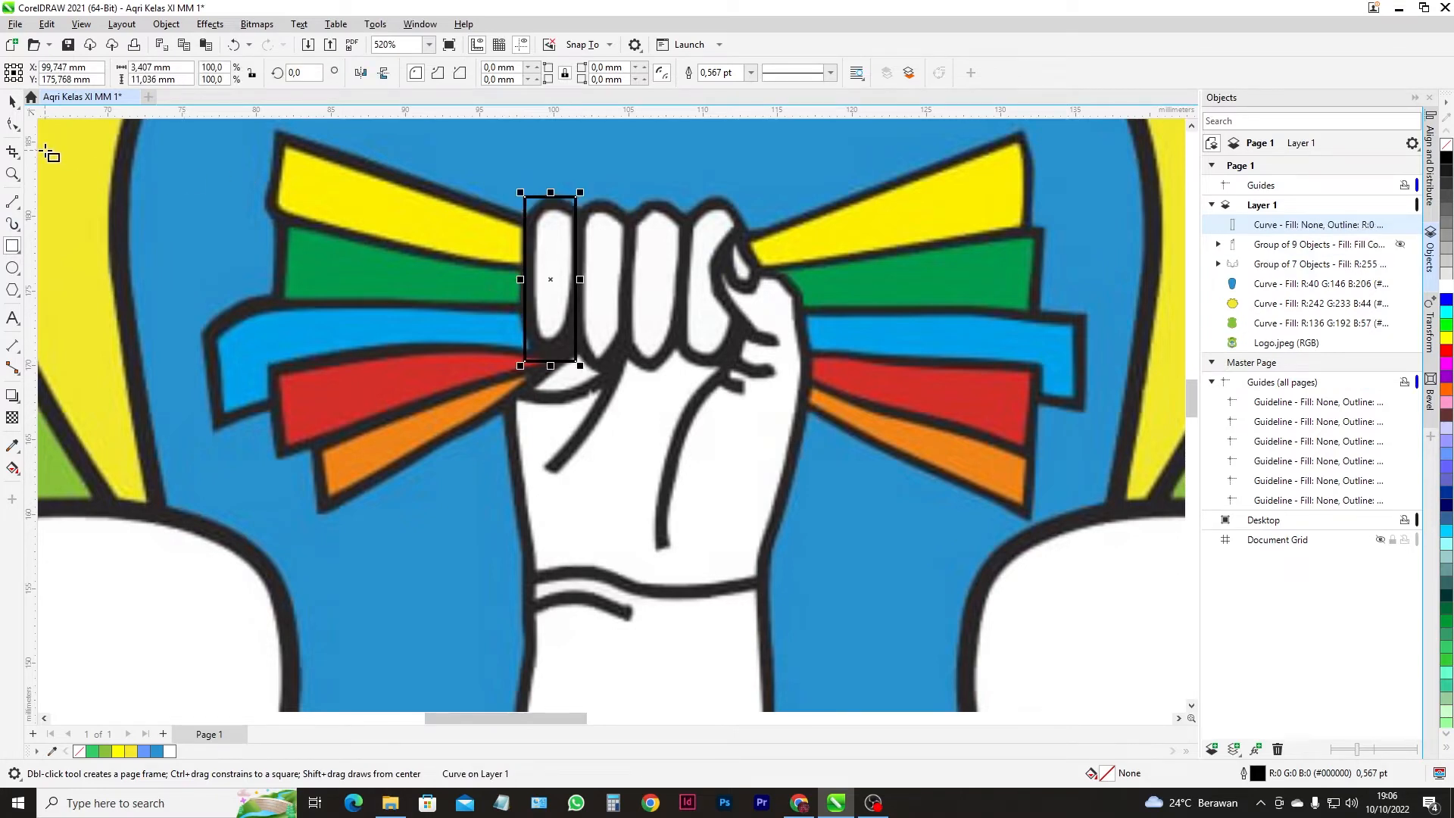
left_click(12, 121)
scroll(564, 201, "up", 4)
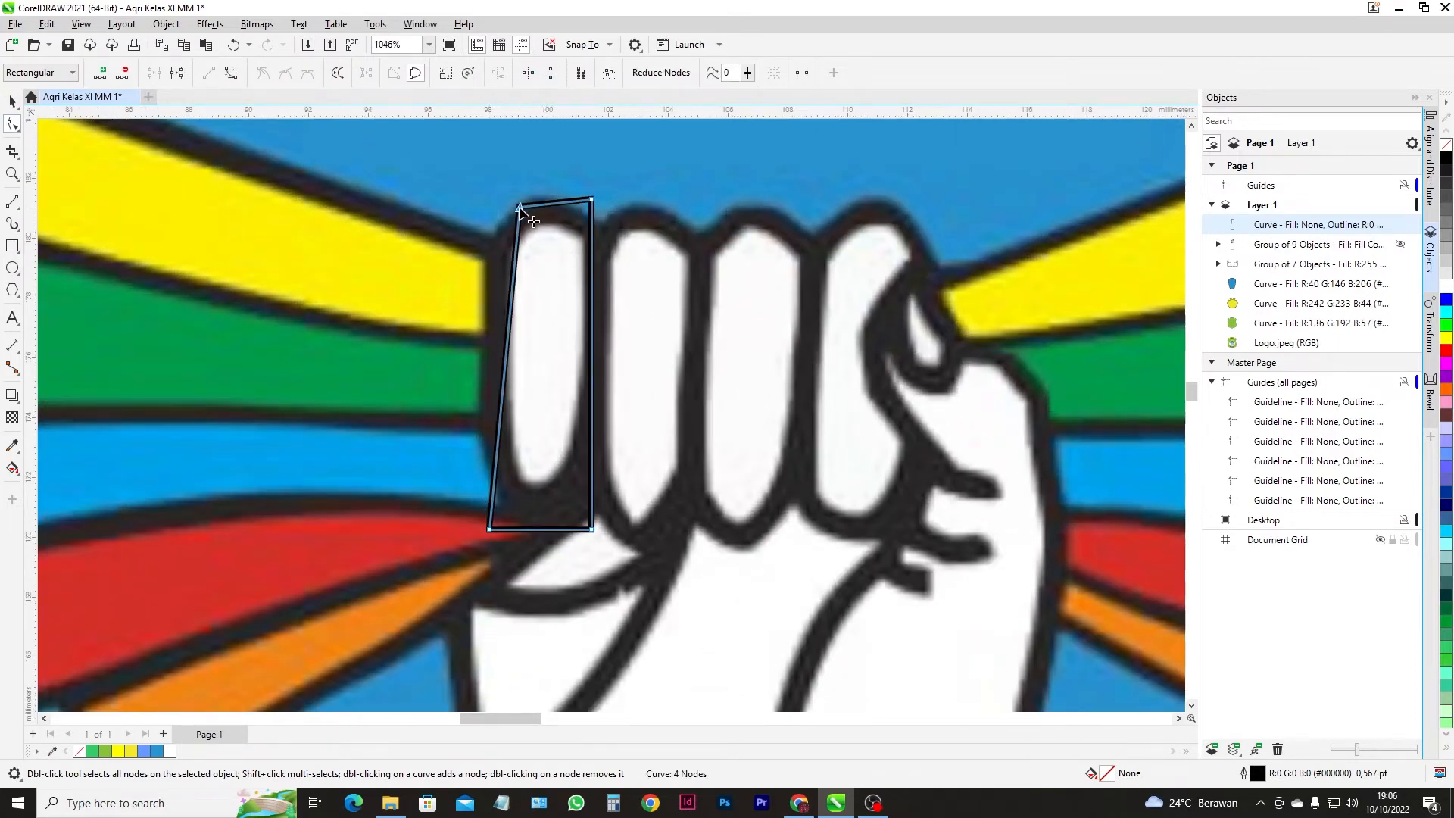
key("ctrl+z")
- Round the leftmost finger rectangle's corners fully to about 1.7 mm, convert it to curves and shift its side nodes to fit the finger
left_click_drag(490, 201, 554, 214)
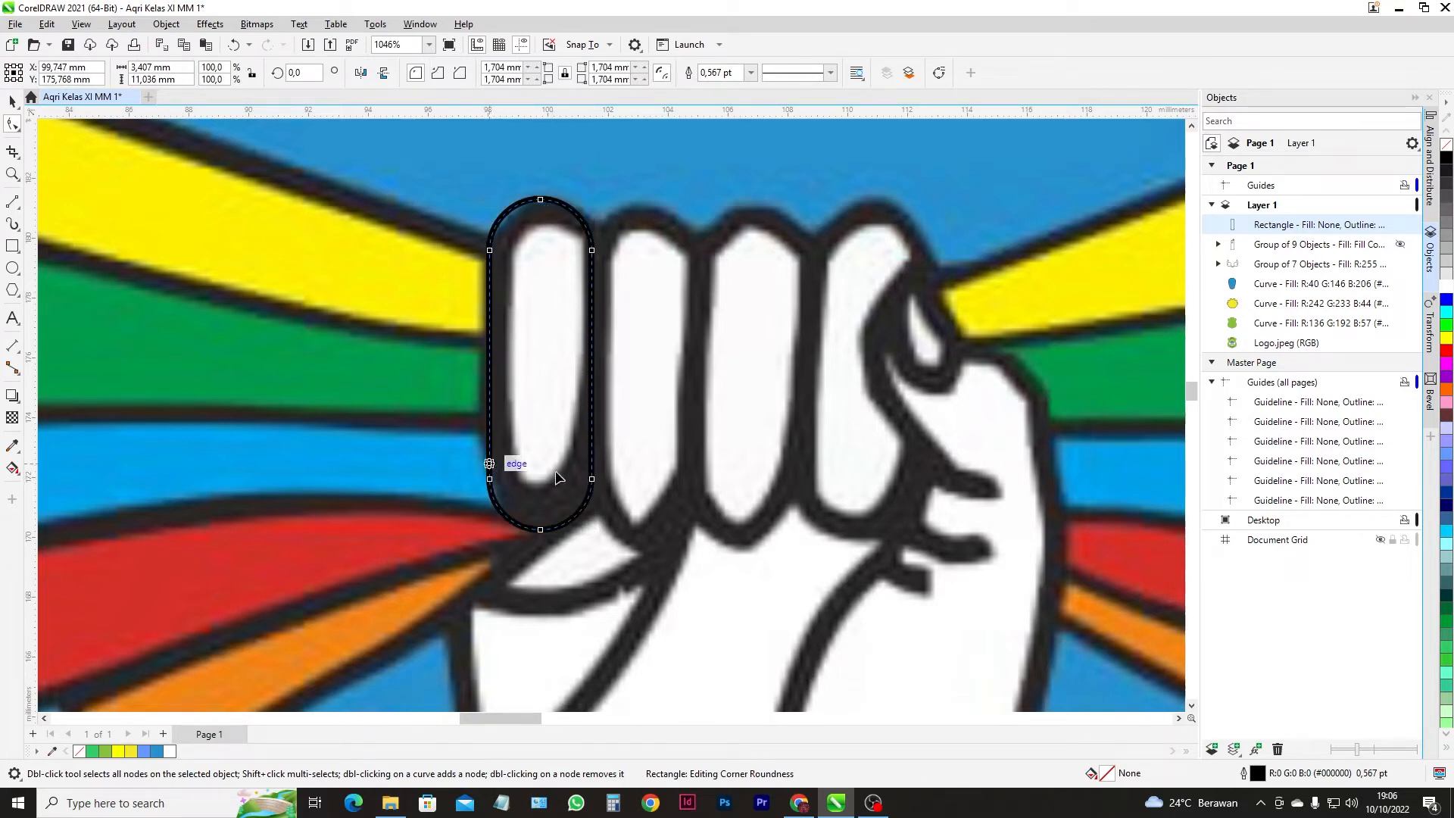
key("ctrl+q")
left_click_drag(493, 487, 489, 459)
left_click_drag(593, 506, 592, 471)
left_click_drag(490, 250, 489, 263)
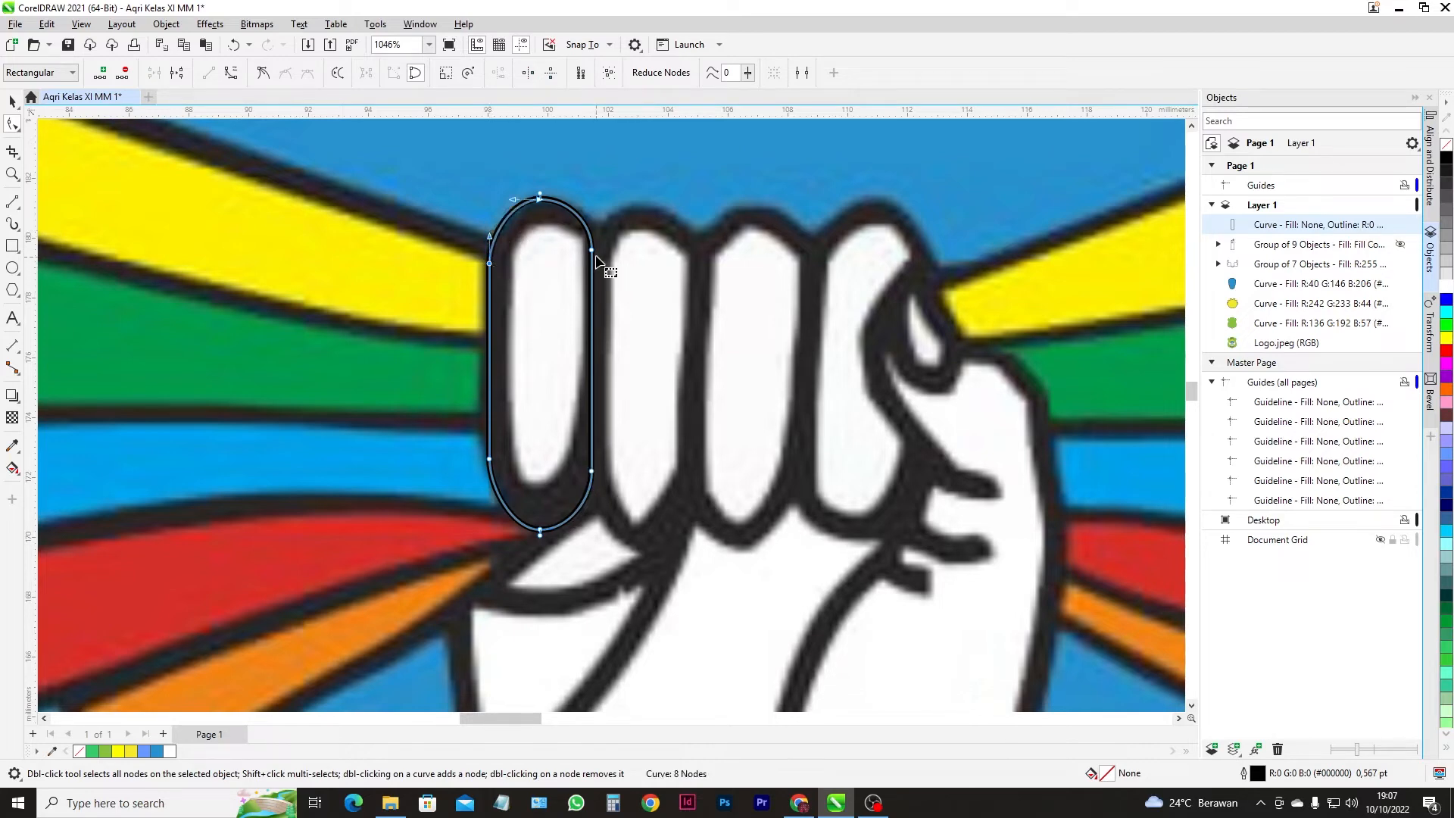
left_click_drag(593, 253, 595, 240)
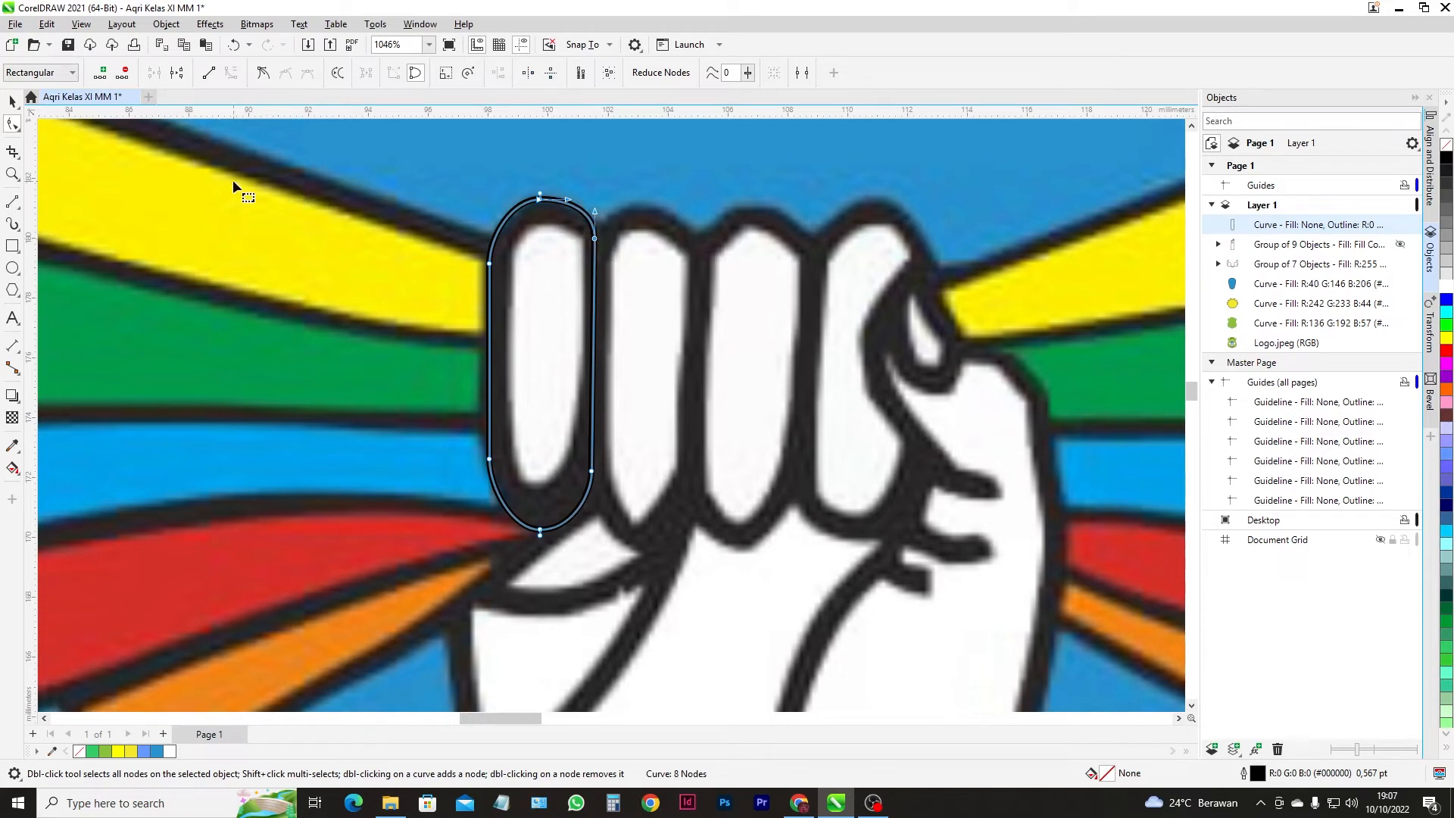
left_click(10, 103)
- Draw a rectangle about 3.4 by 11.6 mm over the second finger, round its corners to about 1.2 mm and convert it to curves
left_click(13, 246)
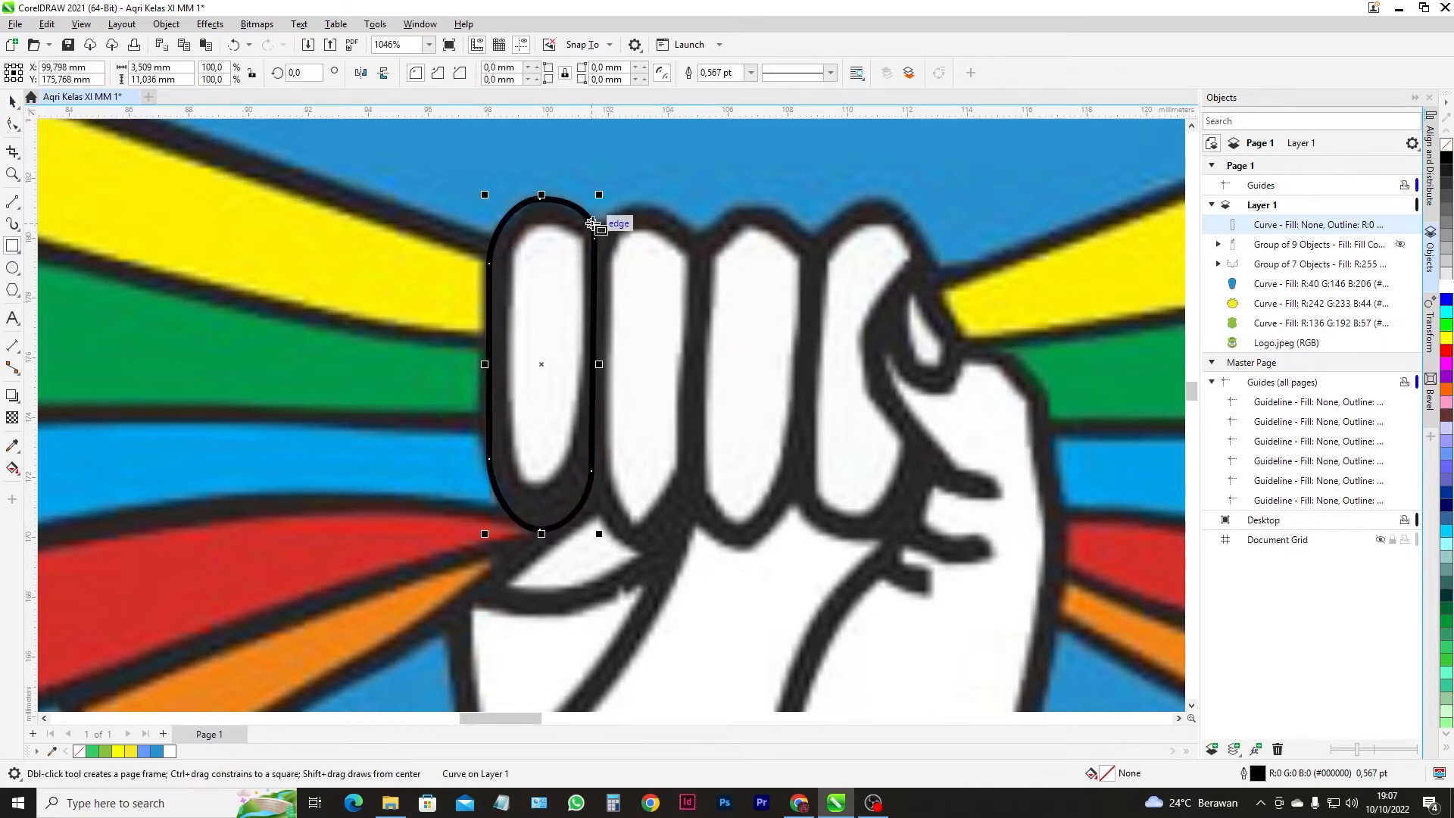
left_click_drag(595, 206, 697, 554)
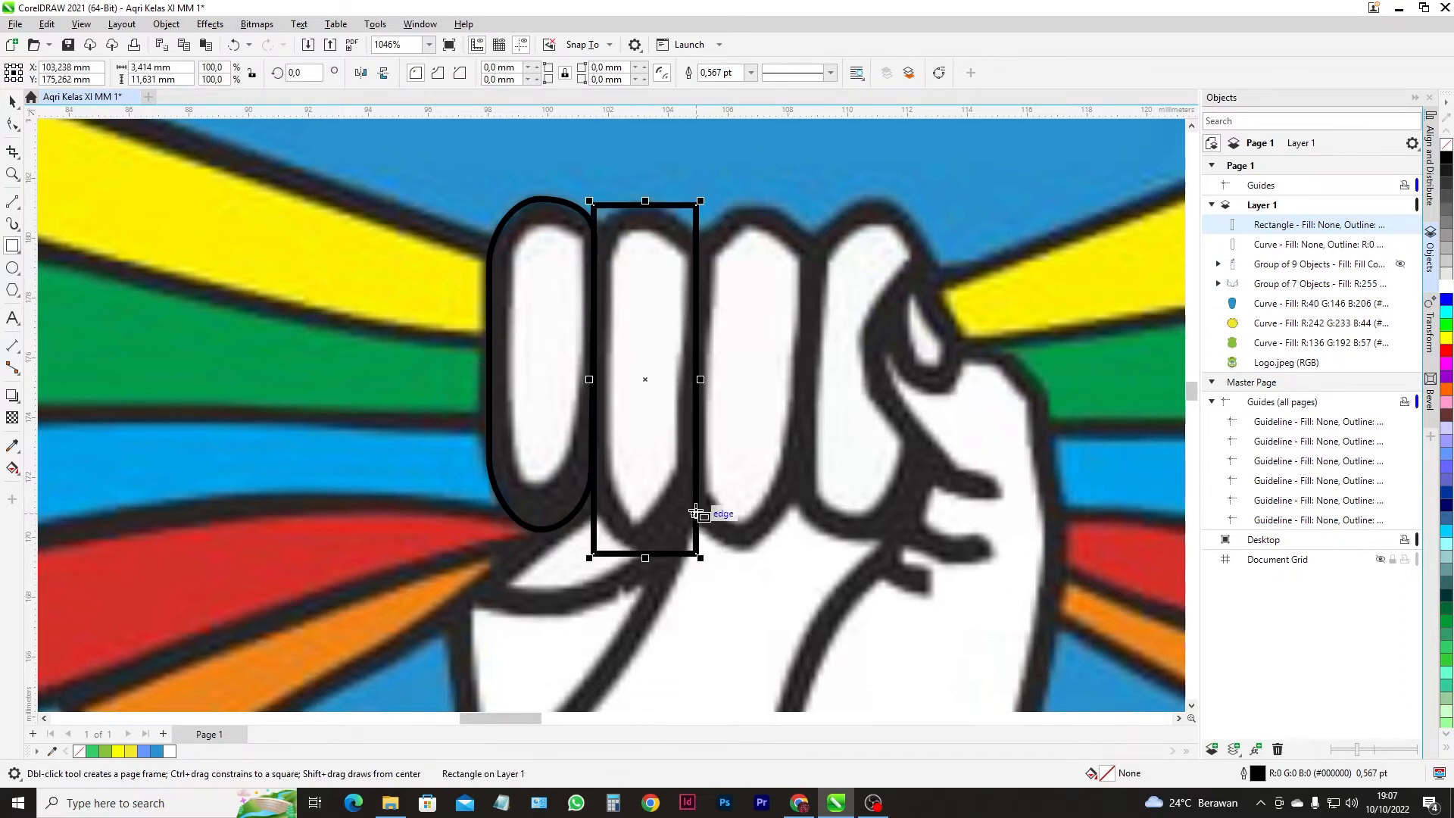
left_click(12, 125)
left_click_drag(594, 205, 630, 206)
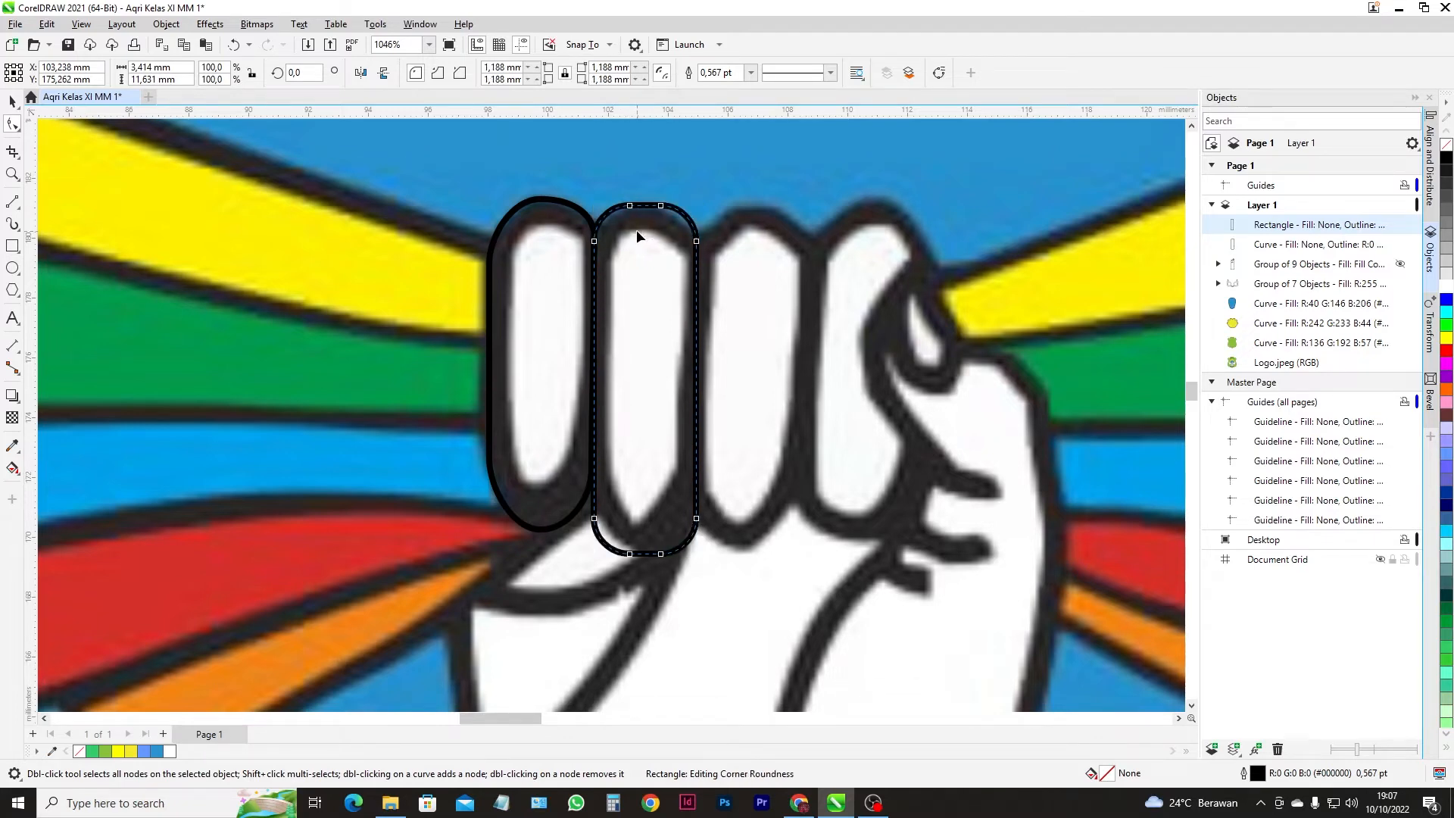
key("ctrl+q")
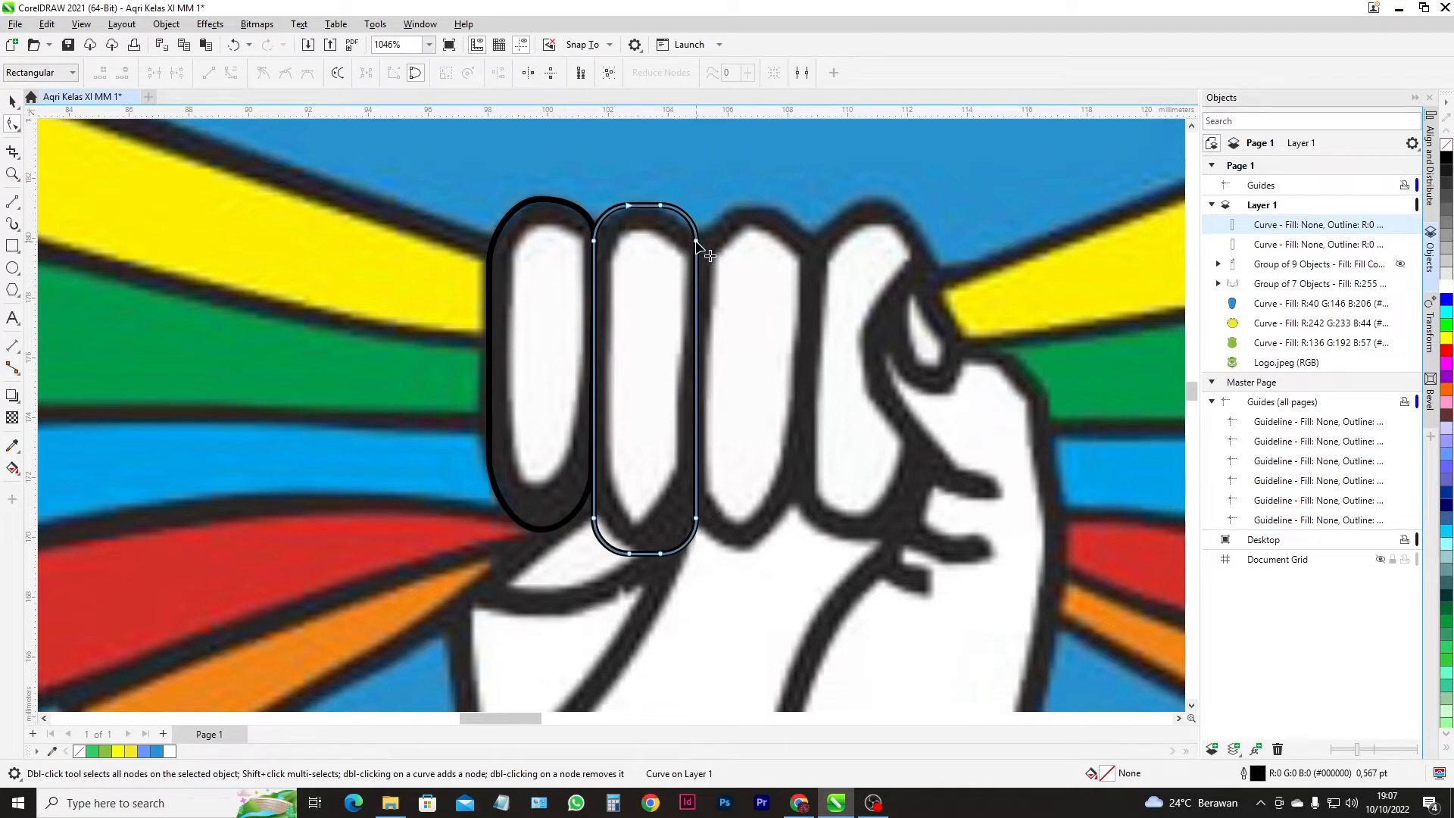
- Shift the nodes and handles at the second finger curve's upper end to follow the rounded knuckle in the logo
left_click_drag(696, 241, 697, 256)
left_click(661, 206)
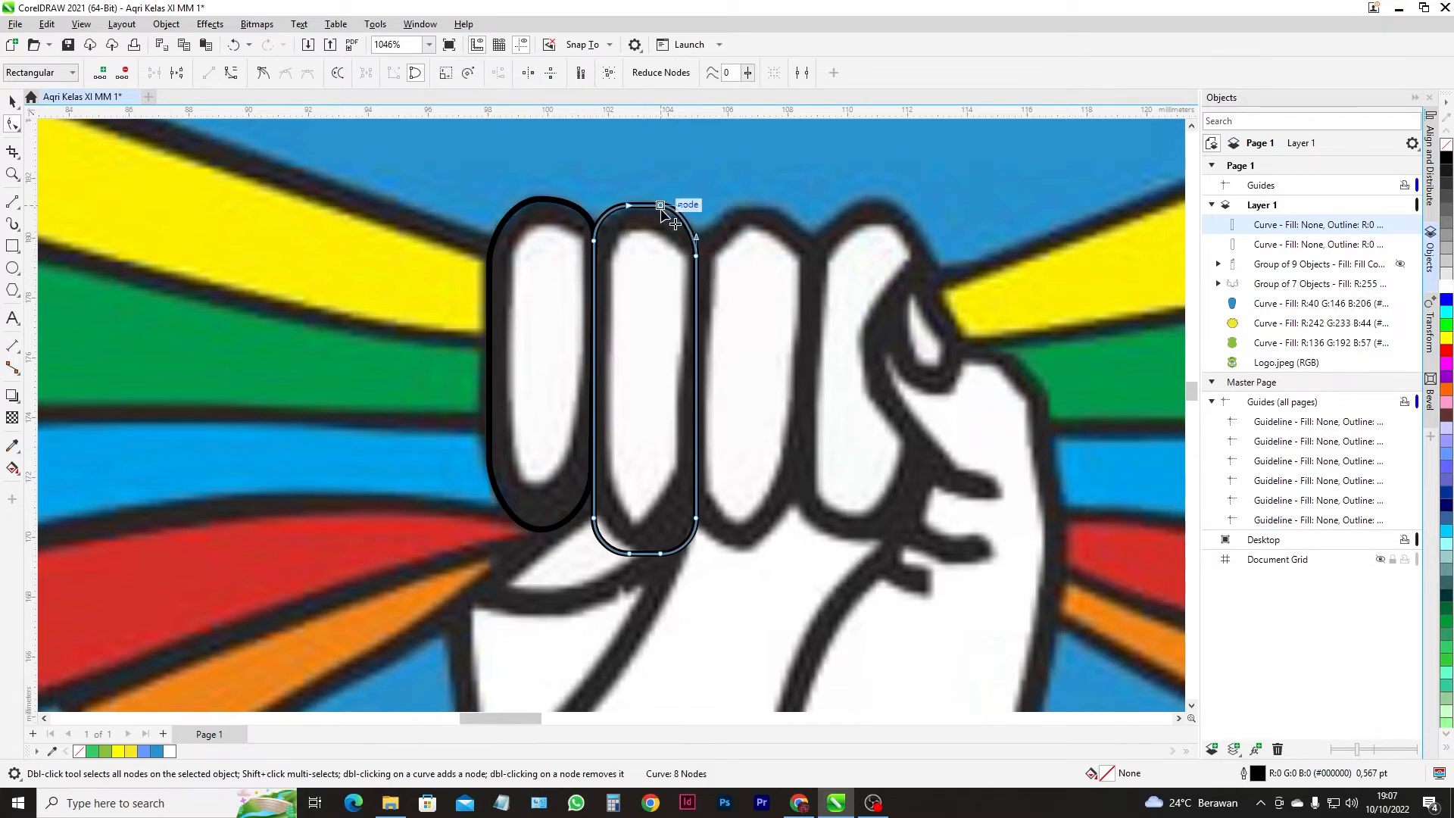
scroll(662, 211, "up", 4)
left_click_drag(666, 226, 664, 244)
left_click_drag(580, 224, 588, 237)
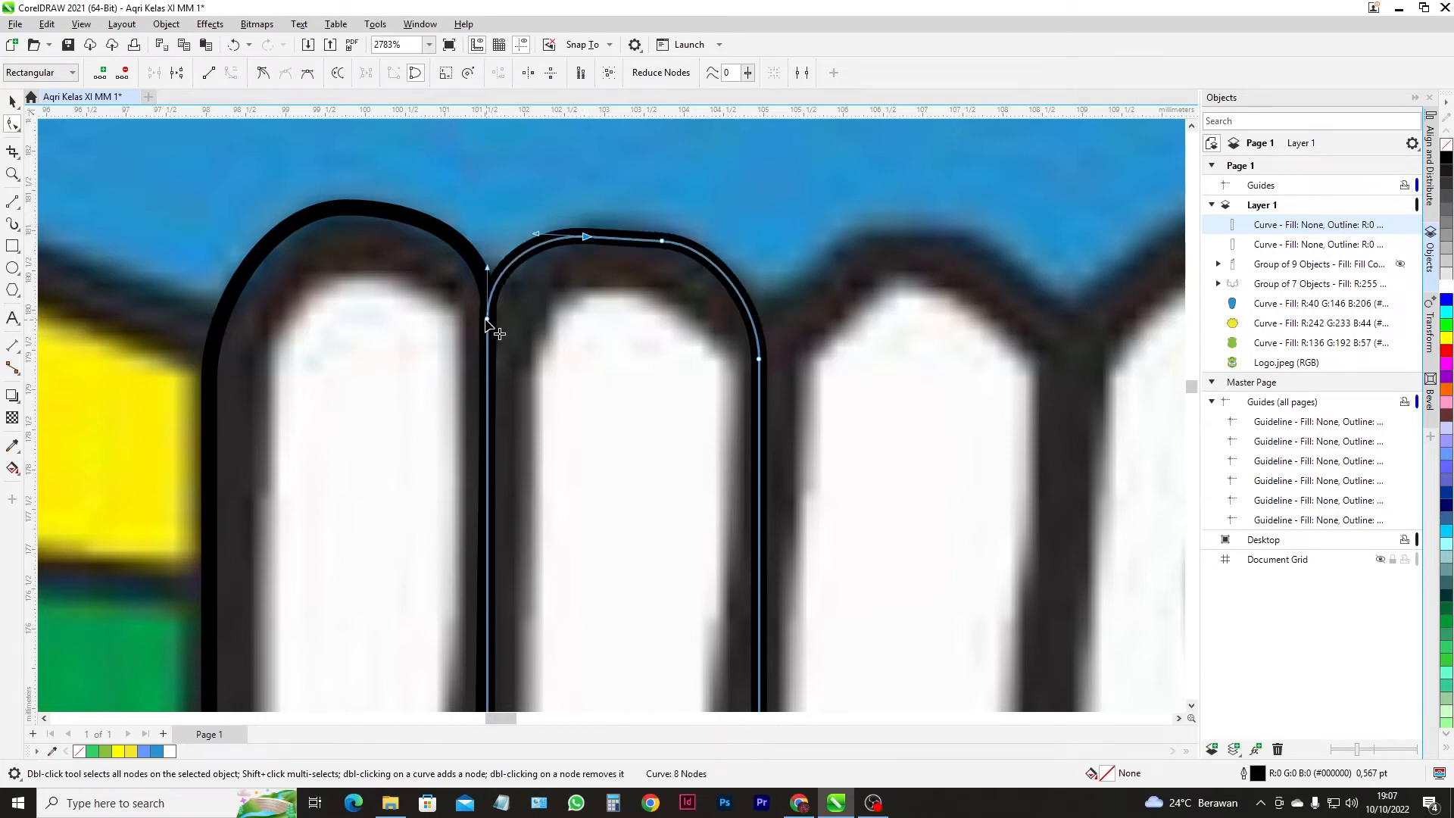
- Taper the second finger curve's lower end by raising its side nodes, removing one bottom node and adjusting the remaining one
scroll(561, 311, "down", 3)
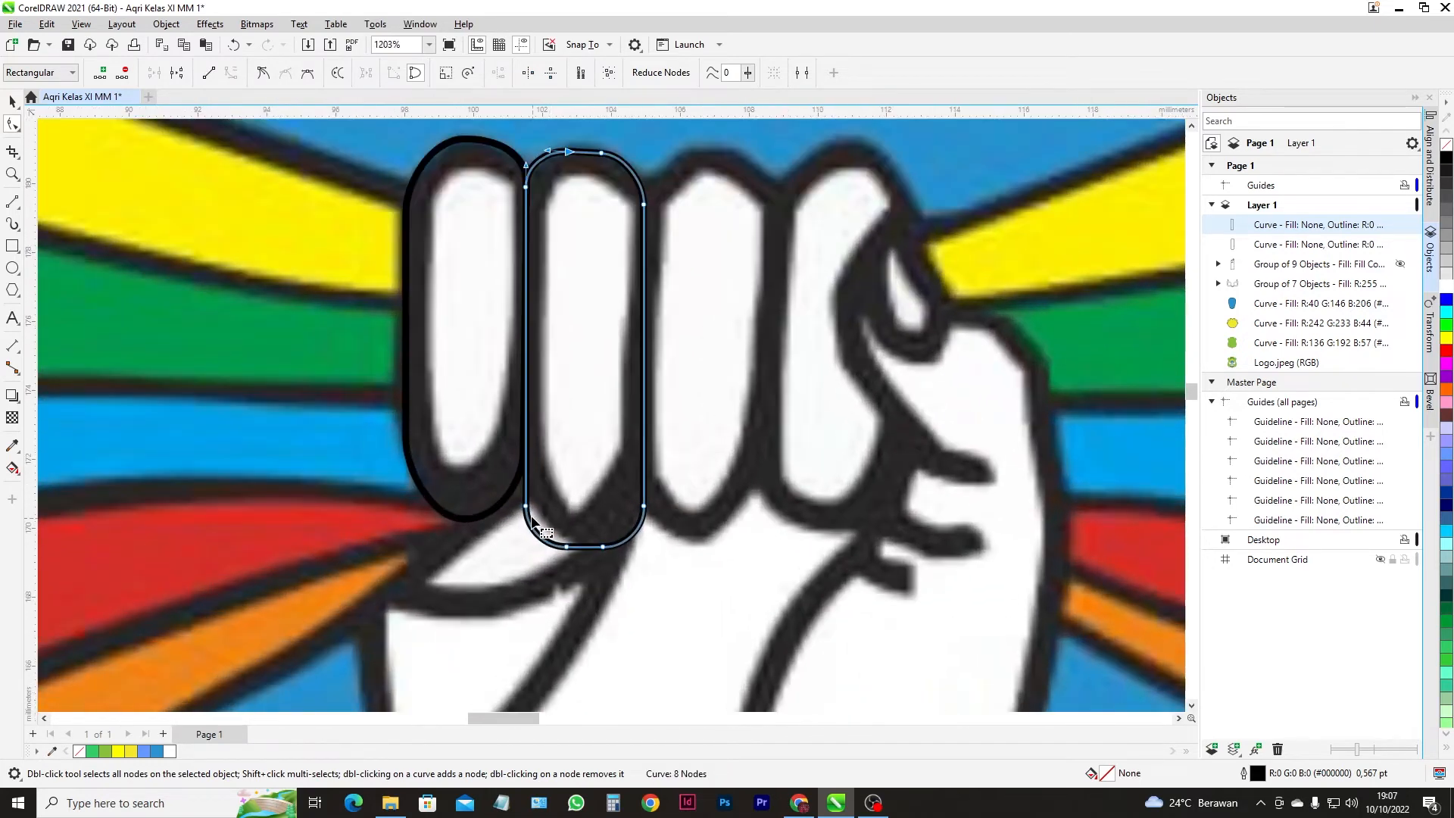
left_click_drag(534, 525, 557, 481)
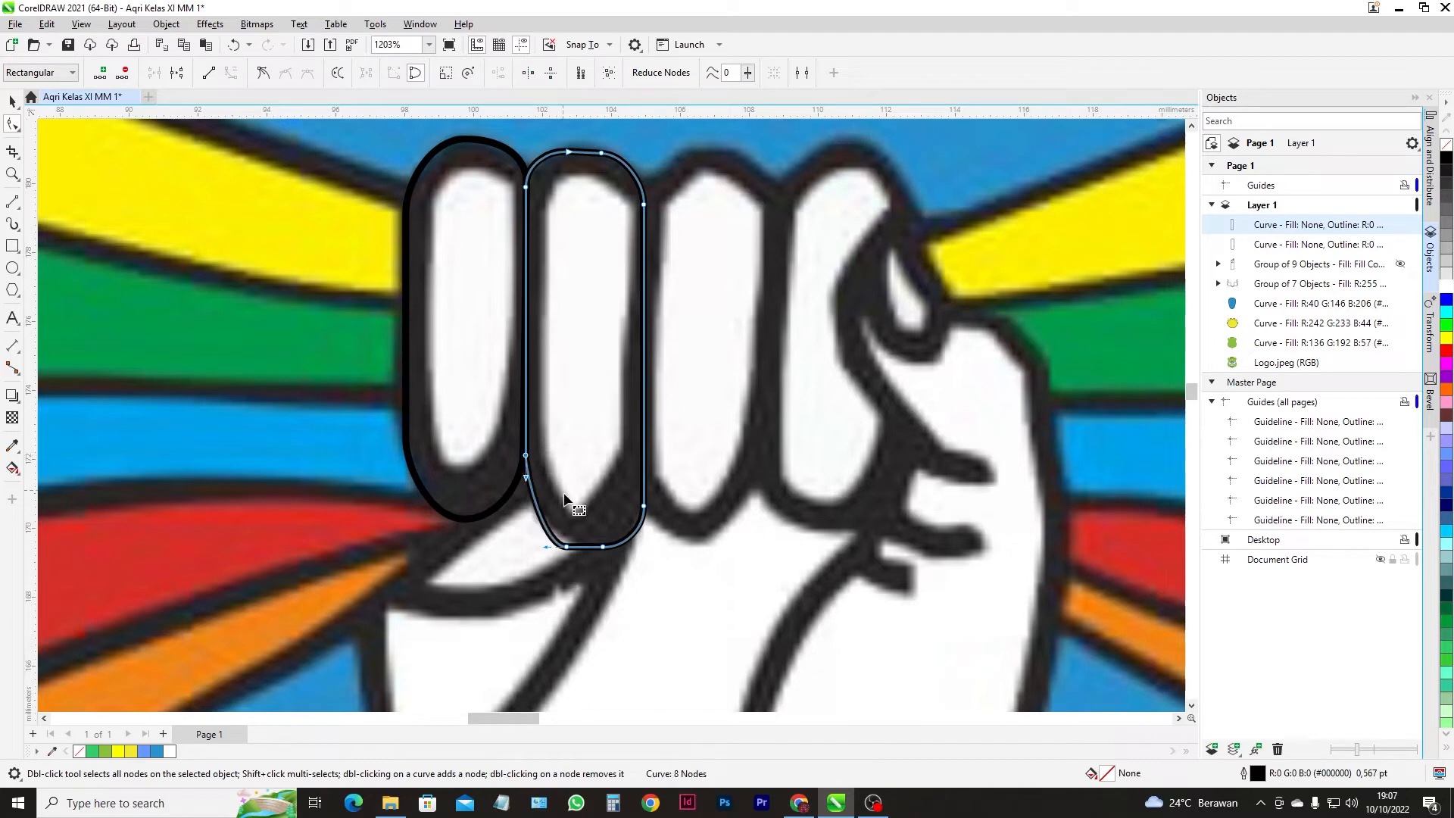
scroll(589, 555, "up", 1)
left_click_drag(661, 494, 662, 459)
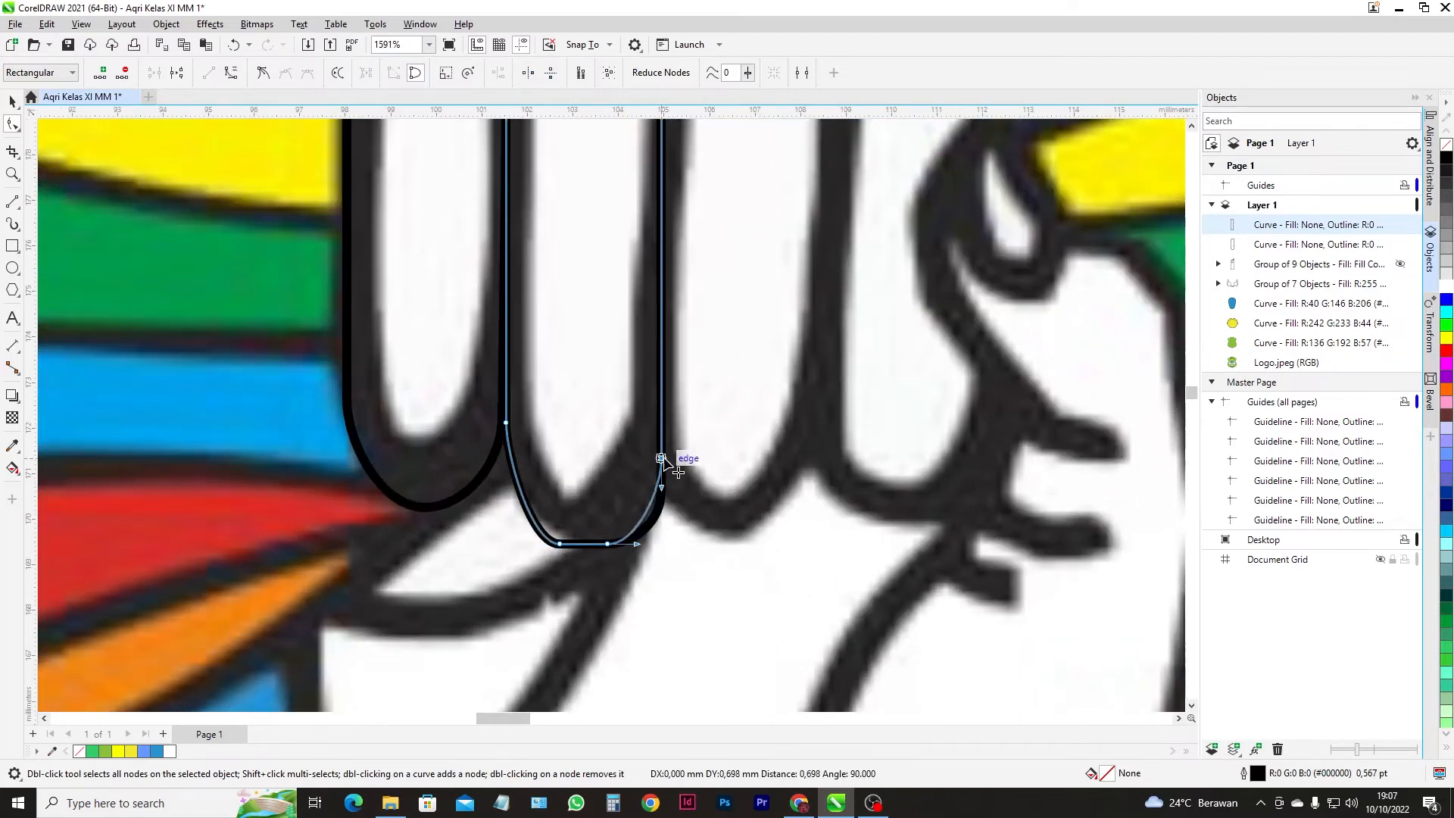
double_click(608, 544)
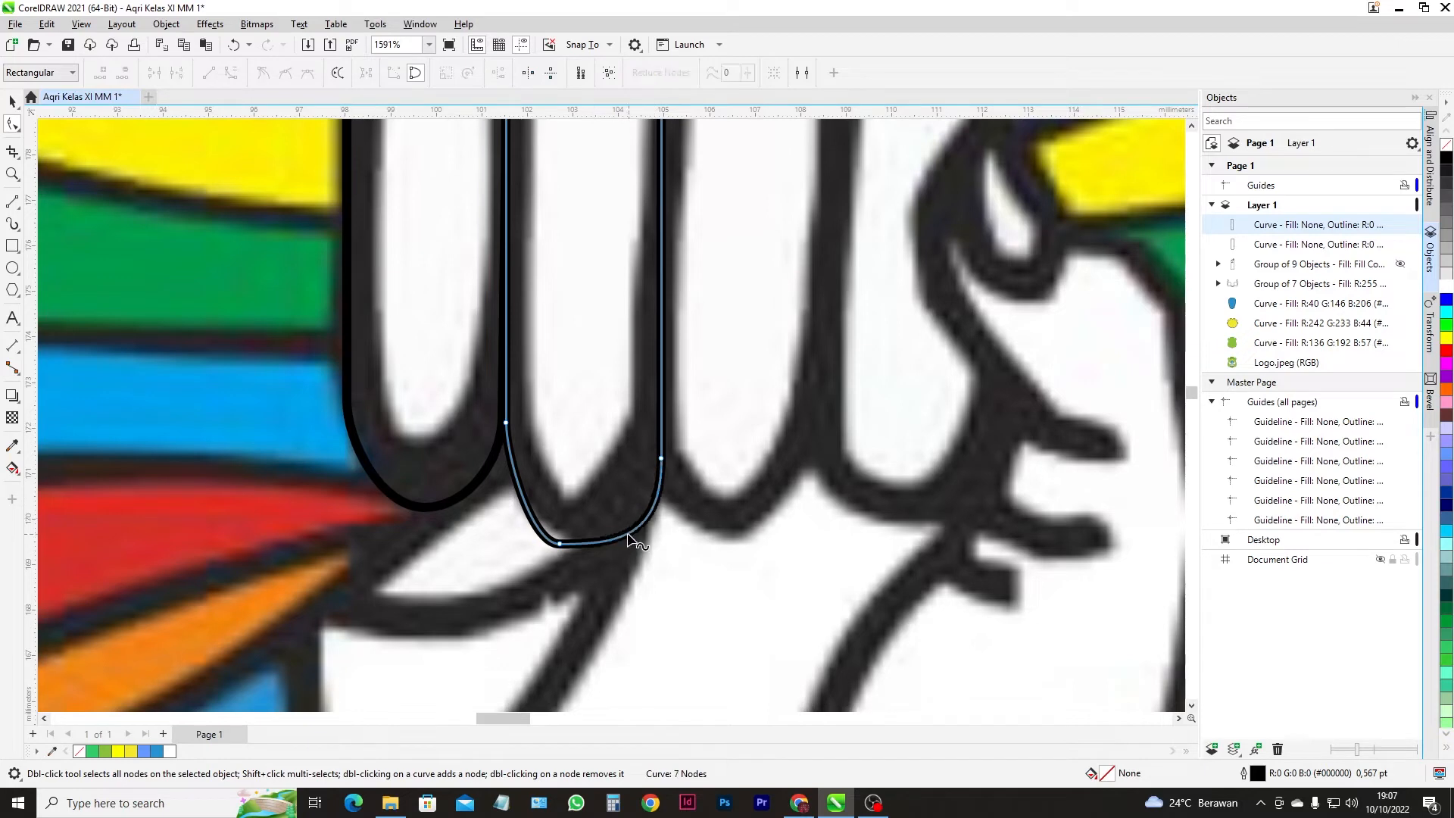
left_click_drag(662, 458, 661, 443)
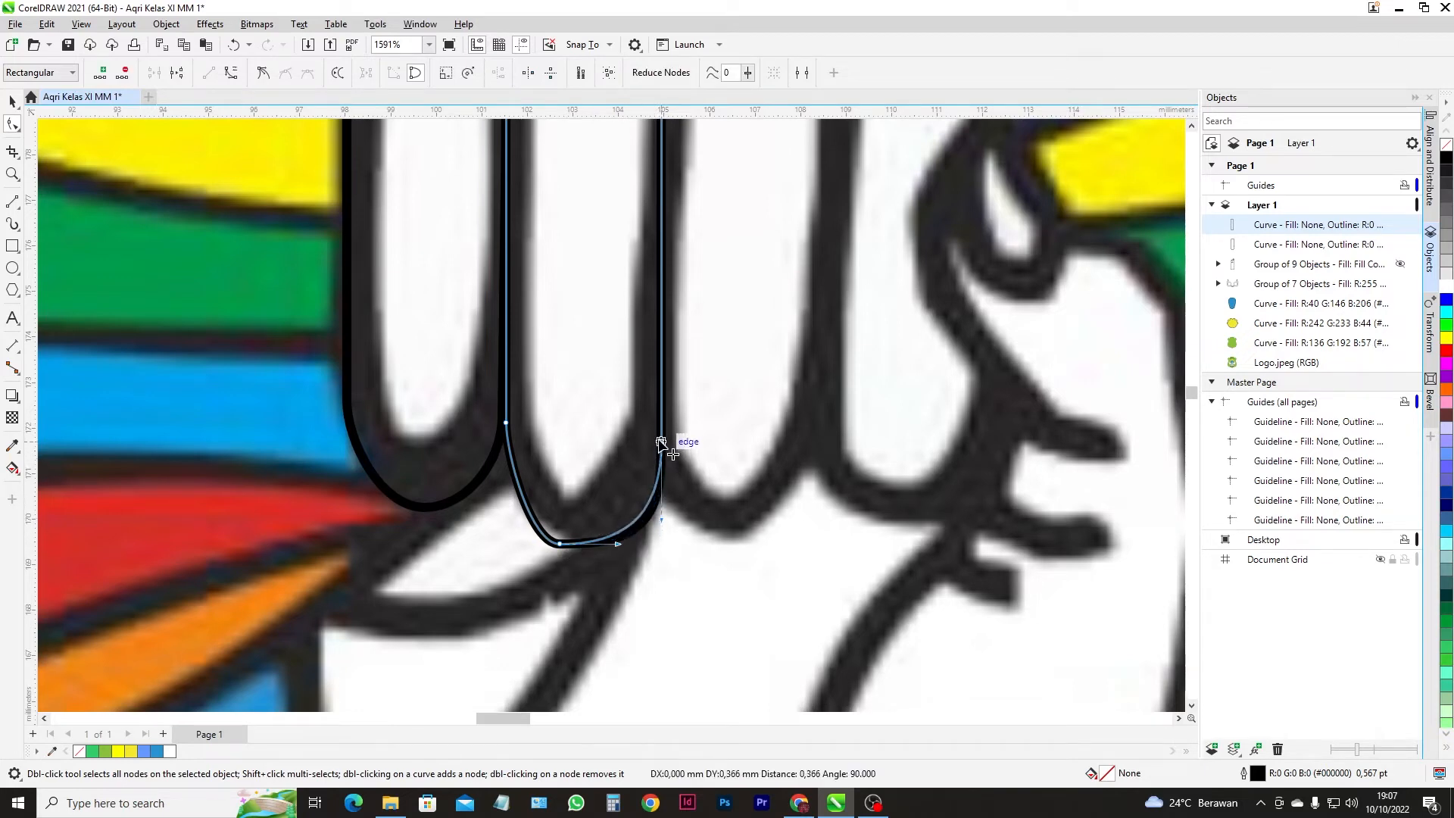
left_click_drag(560, 543, 581, 544)
left_click_drag(661, 515, 617, 539)
left_click(581, 543)
scroll(628, 528, "down", 1)
scroll(623, 524, "down", 1)
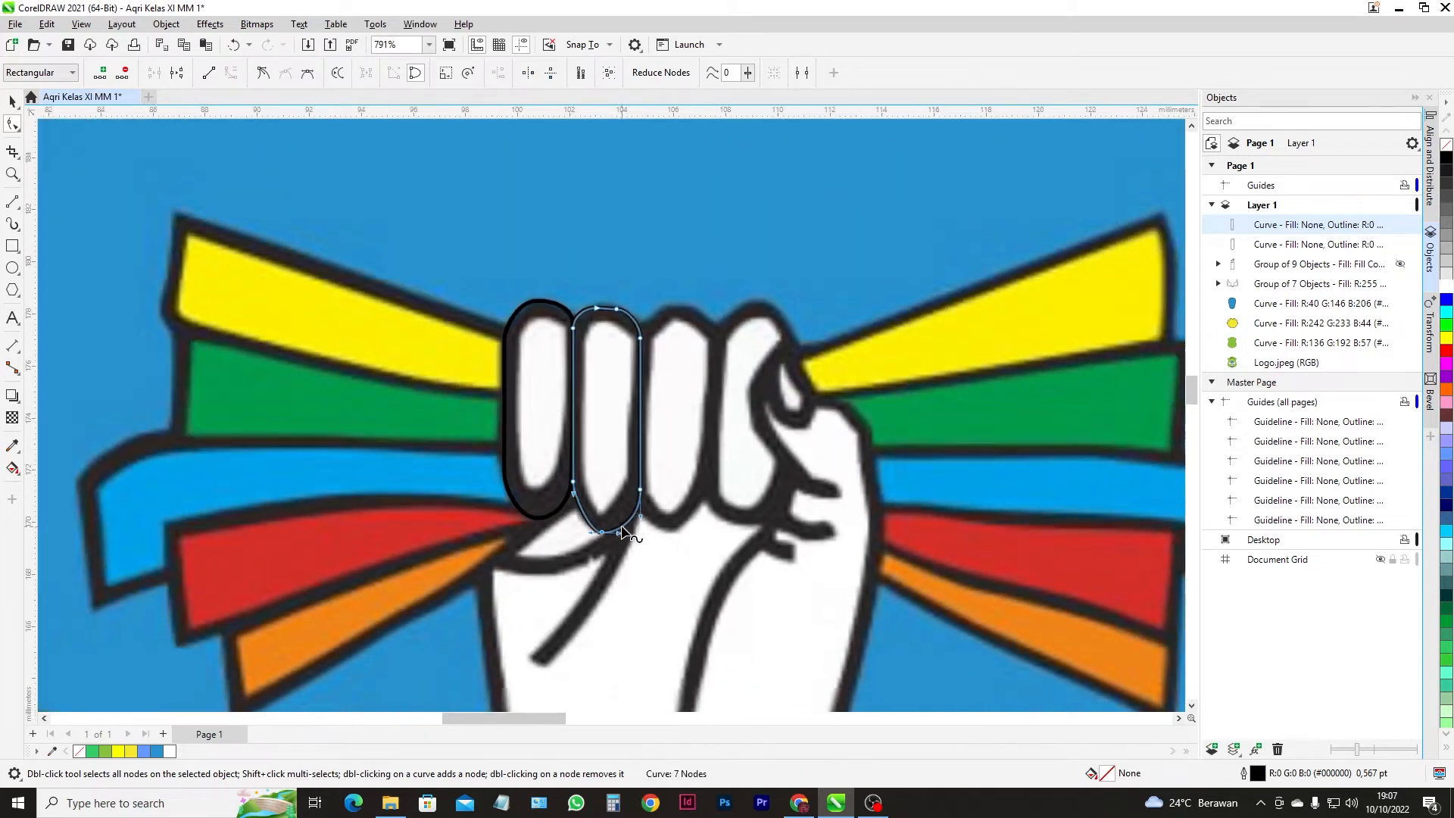
- Draw a rectangle about 3.9 by 11.7 mm over the third finger, round its corners and convert it to curves
left_click(12, 246)
left_click_drag(639, 292, 715, 535)
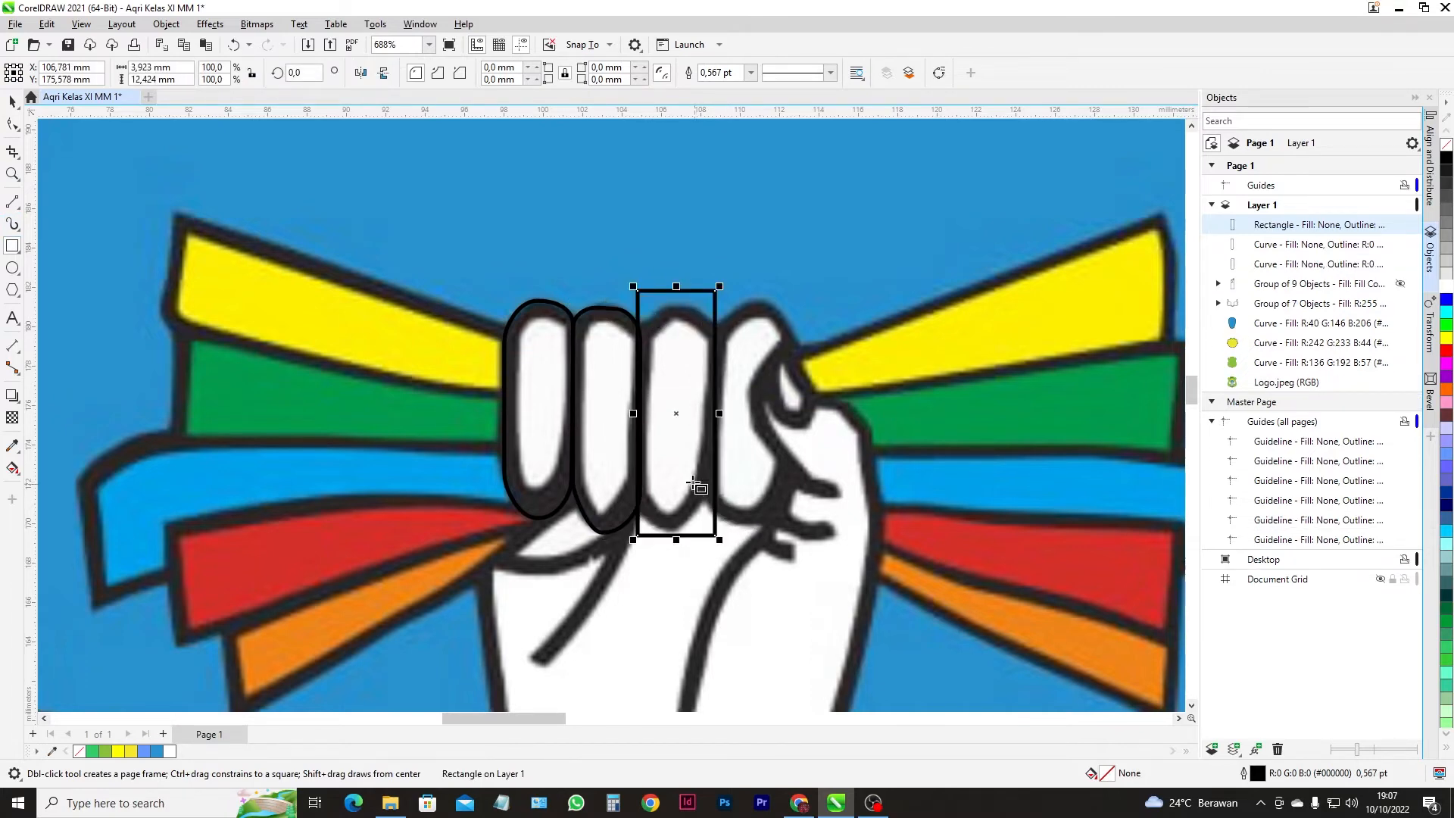
left_click_drag(679, 292, 679, 303)
left_click(12, 126)
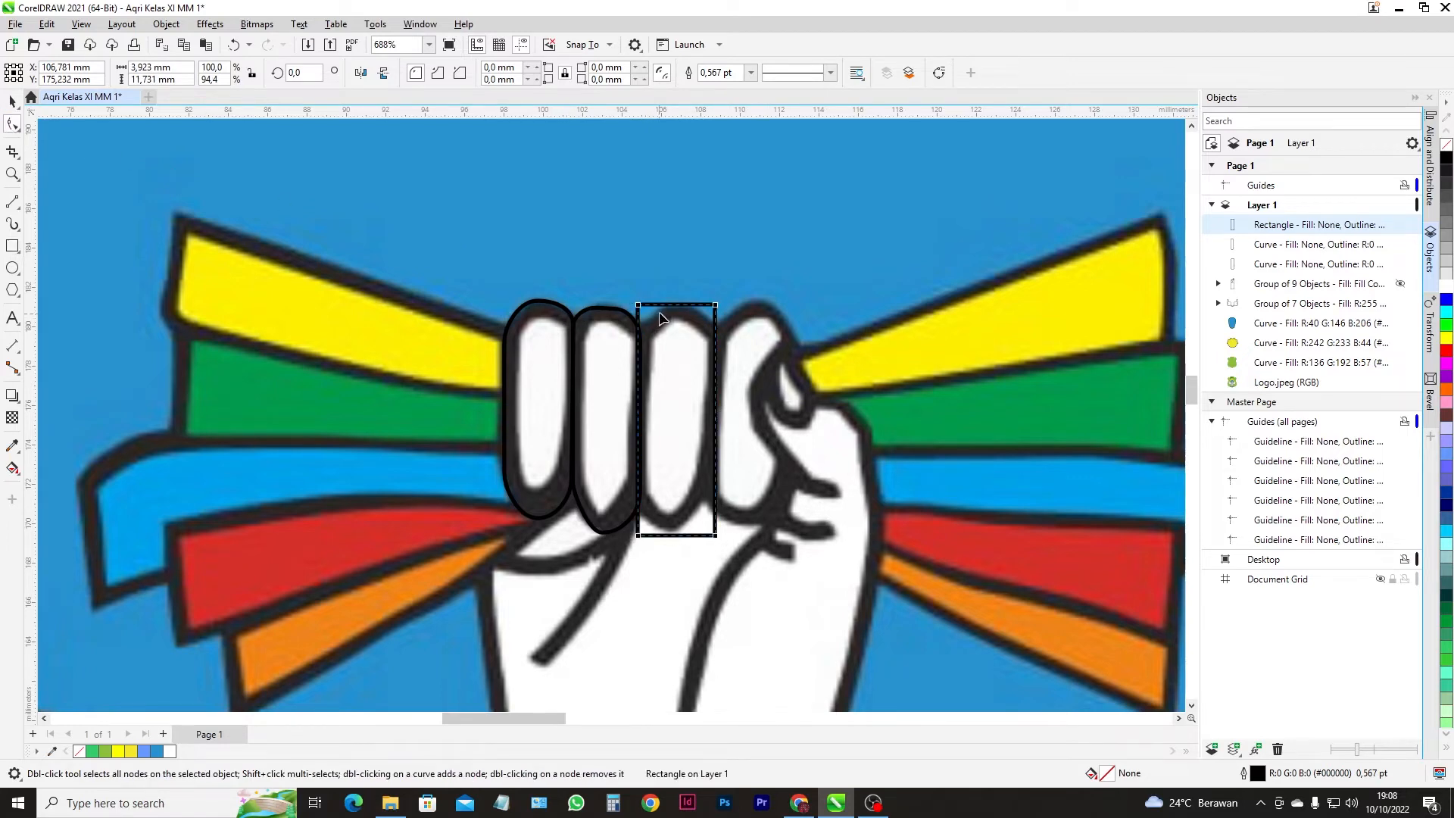
left_click_drag(638, 306, 654, 317)
key("ctrl+q")
scroll(654, 318, "up", 2)
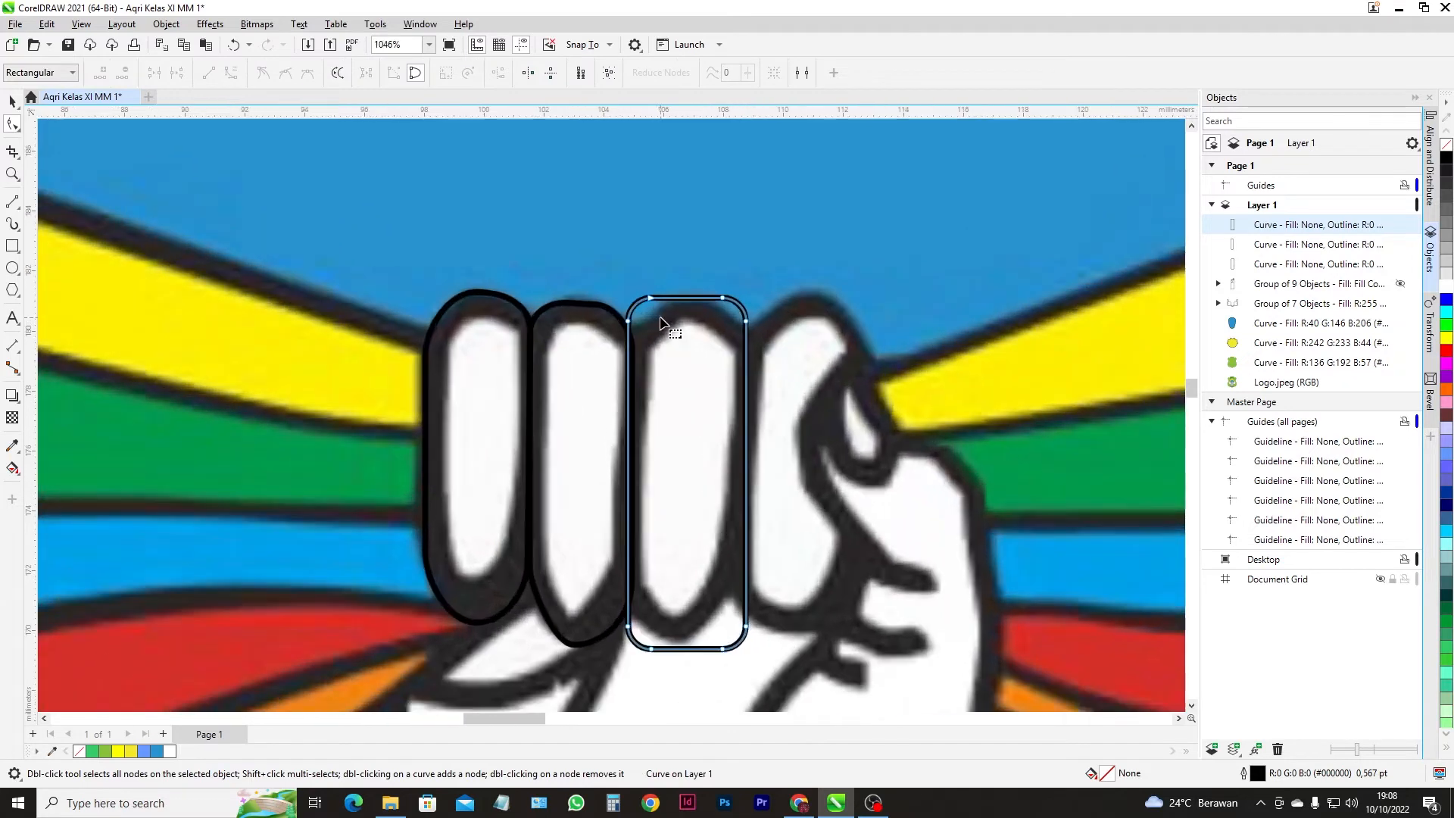
- Reshape the third finger curve's upper corners by moving their nodes and handles onto the knuckle outline
mouse_move(655, 300)
left_mouse_down()
mouse_move(674, 300)
mouse_move(627, 345)
mouse_move(658, 309)
mouse_move(661, 326)
left_mouse_up()
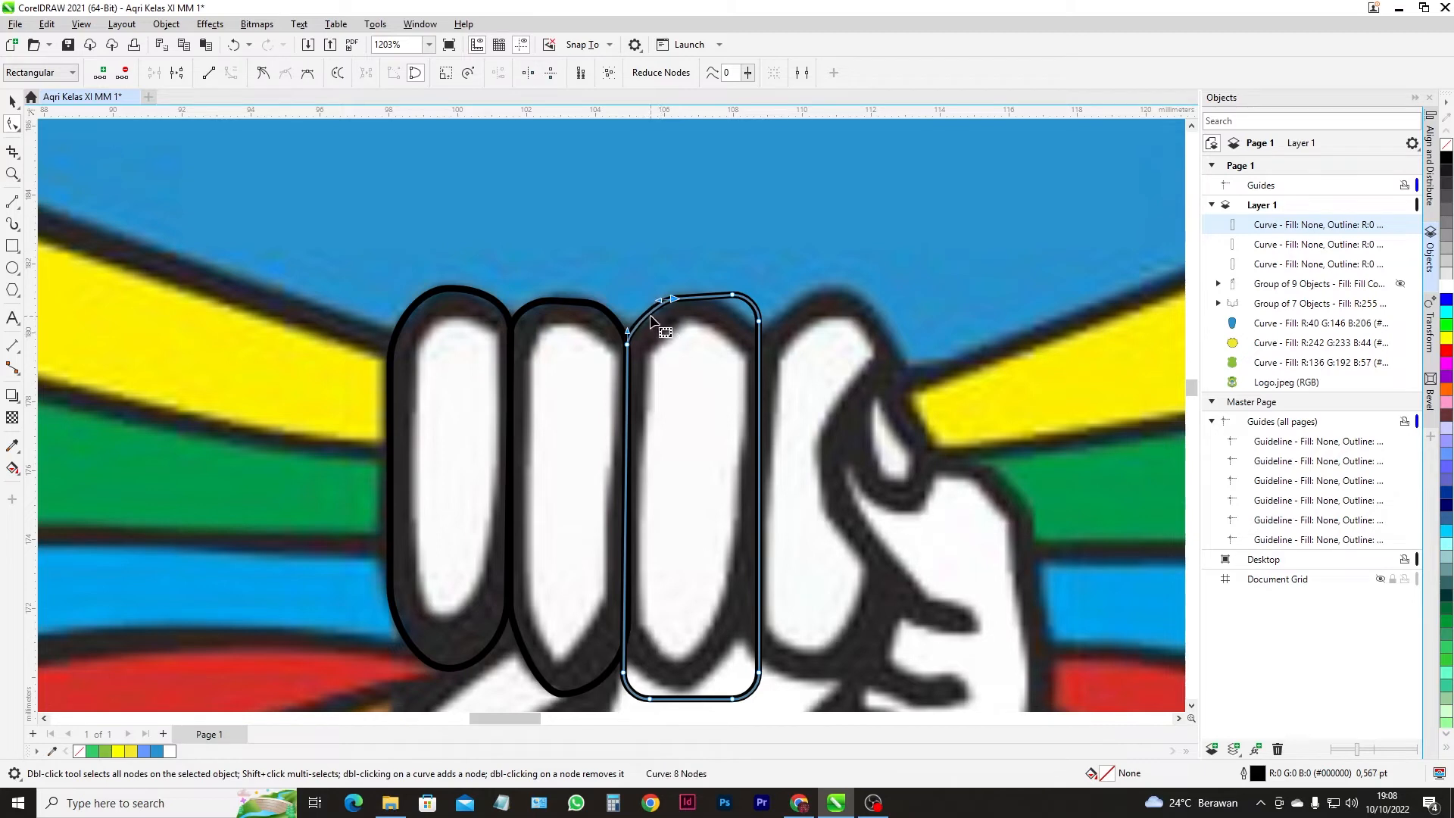
left_click(652, 324)
left_click_drag(734, 296, 759, 344)
left_click_drag(675, 299, 681, 299)
- Taper the third finger curve's lower end, deleting the surplus bottom node and fitting the side and tip nodes to the logo
scroll(692, 407, "down", 2)
mouse_move(641, 606)
left_mouse_down()
mouse_move(641, 549)
mouse_move(650, 608)
left_mouse_up()
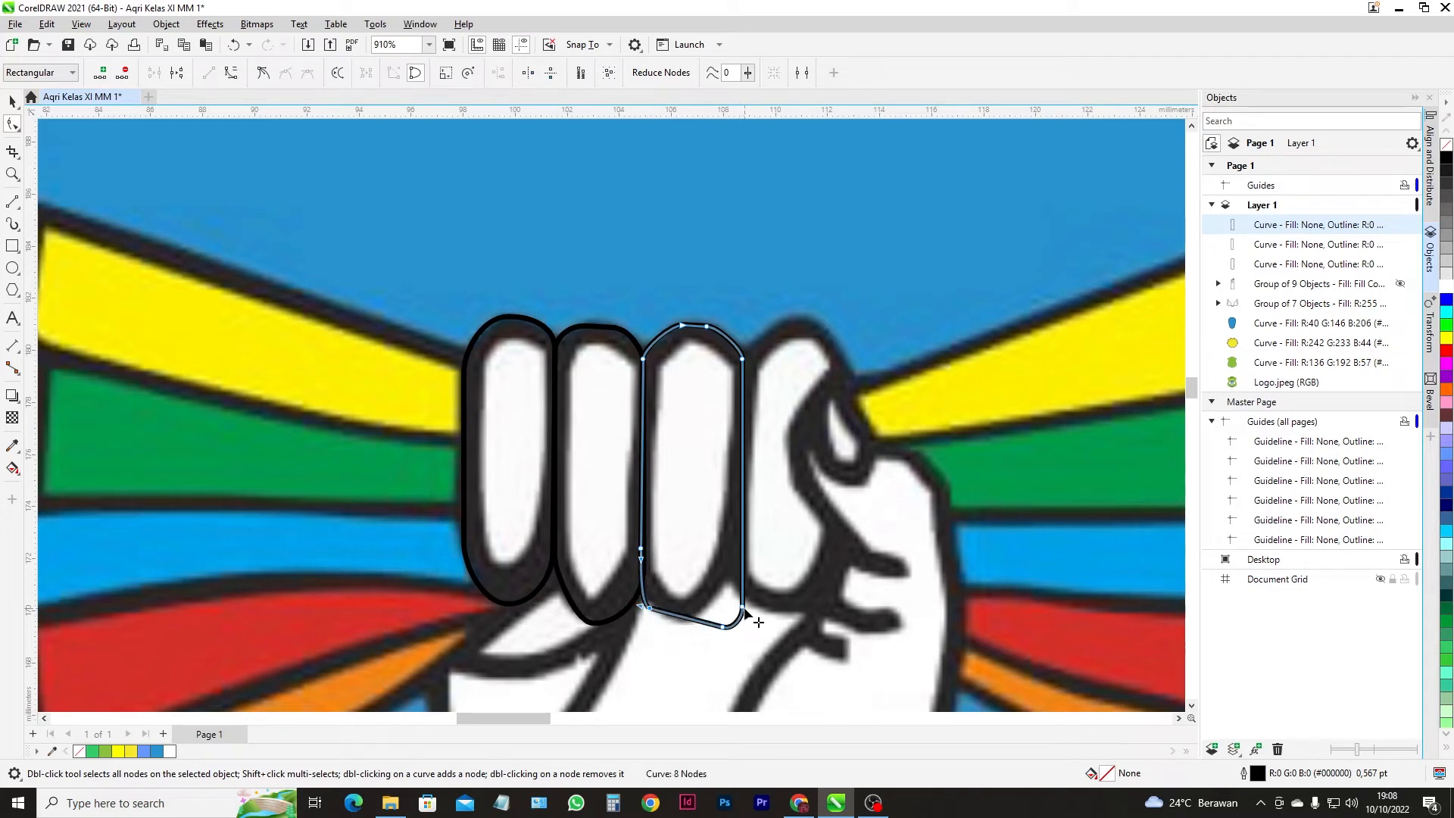
mouse_move(745, 611)
left_mouse_down()
mouse_move(753, 547)
mouse_move(725, 628)
left_mouse_up()
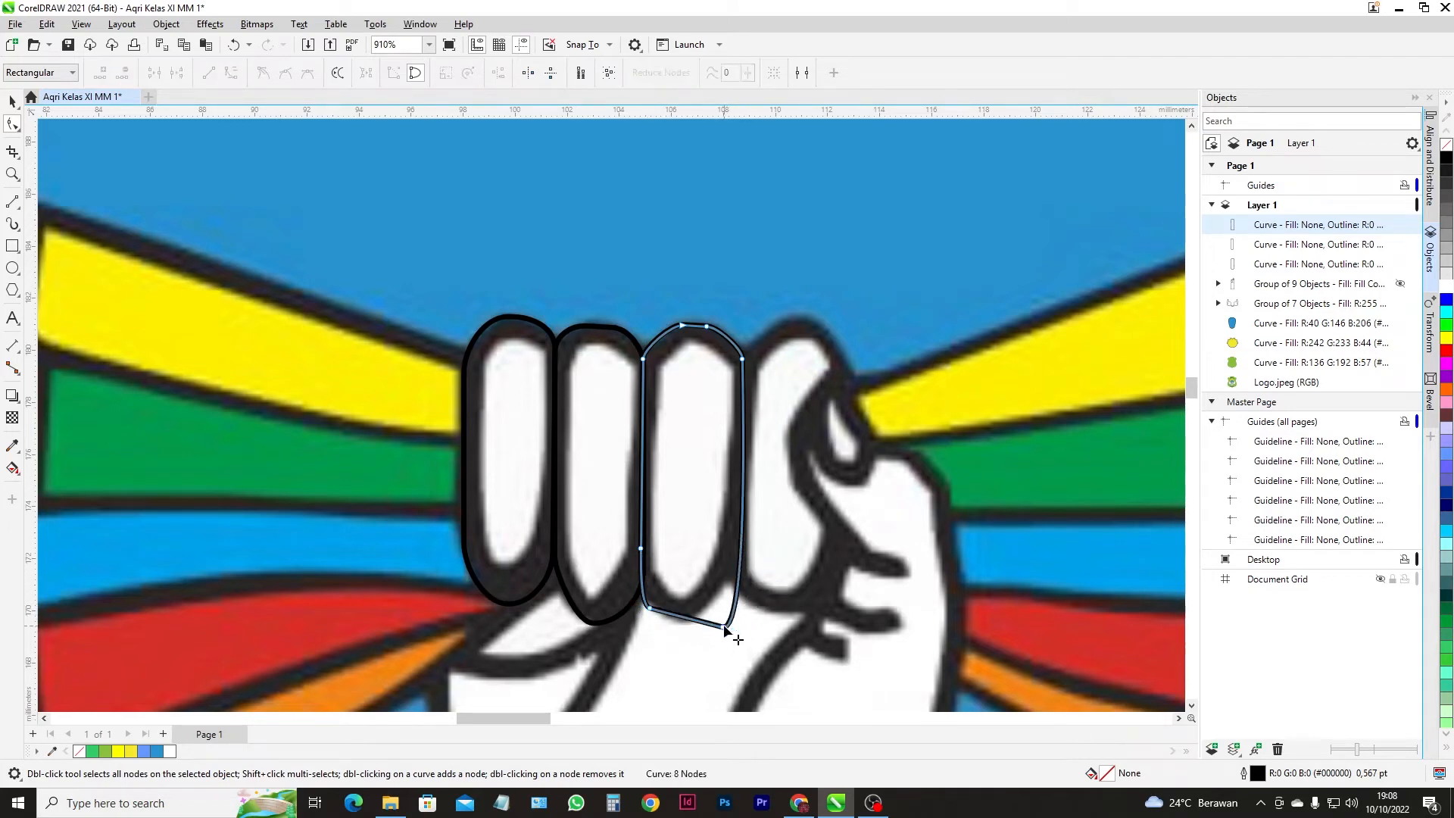
key("ctrl+z")
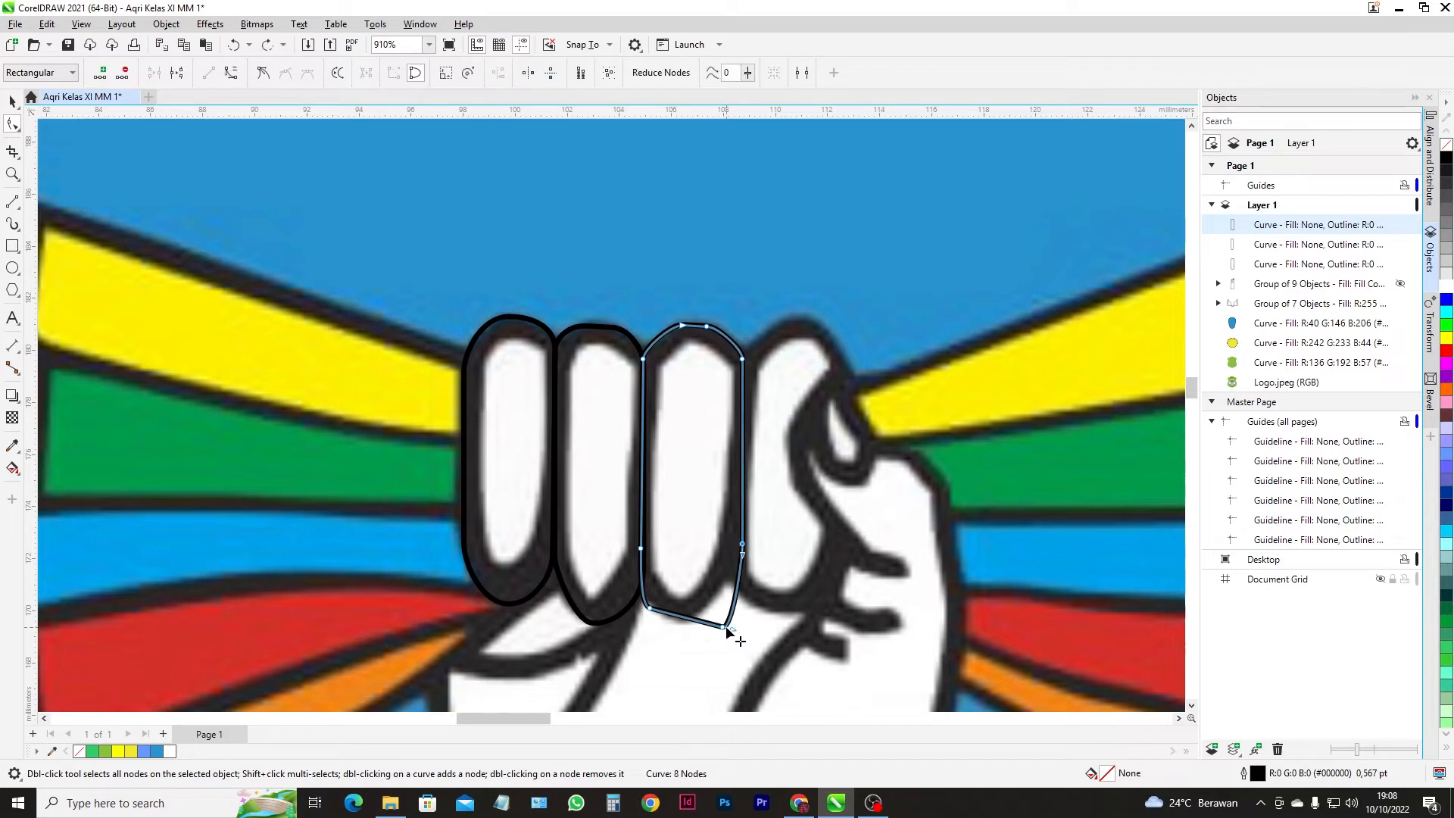
left_click_drag(724, 627, 684, 624)
key("Delete")
left_click_drag(742, 545, 752, 574)
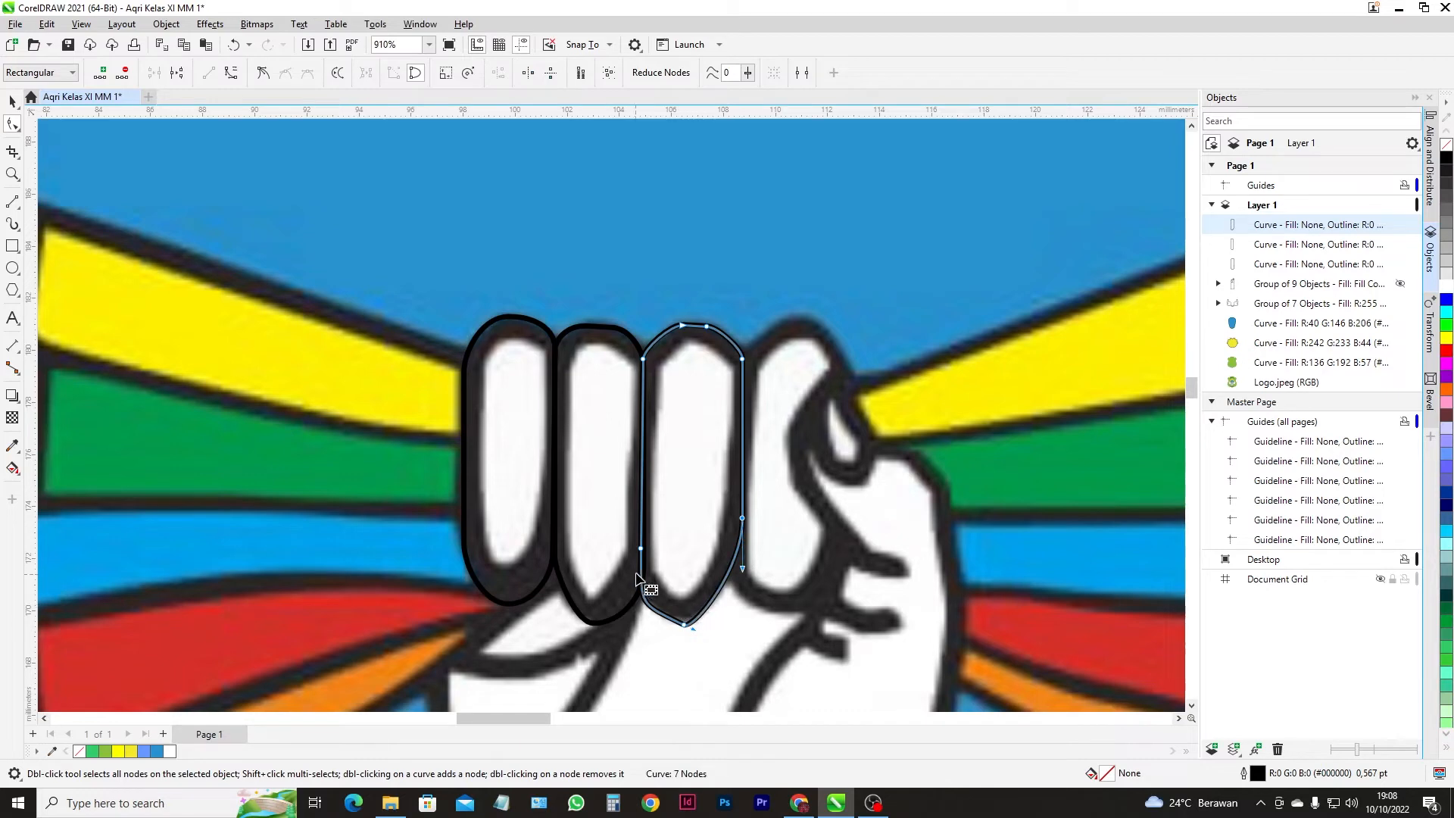
left_click_drag(641, 548, 643, 523)
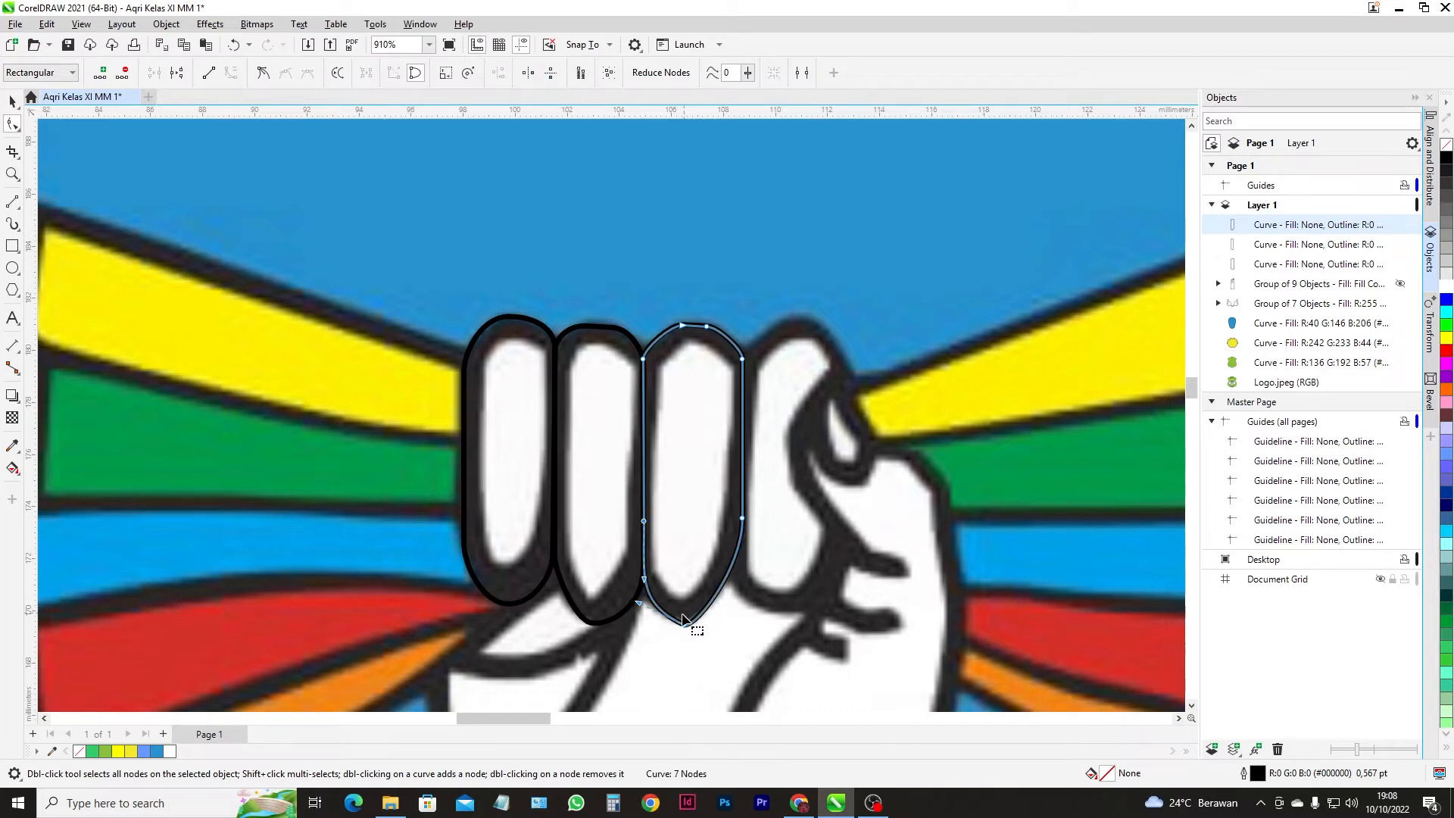
left_click_drag(684, 627, 682, 617)
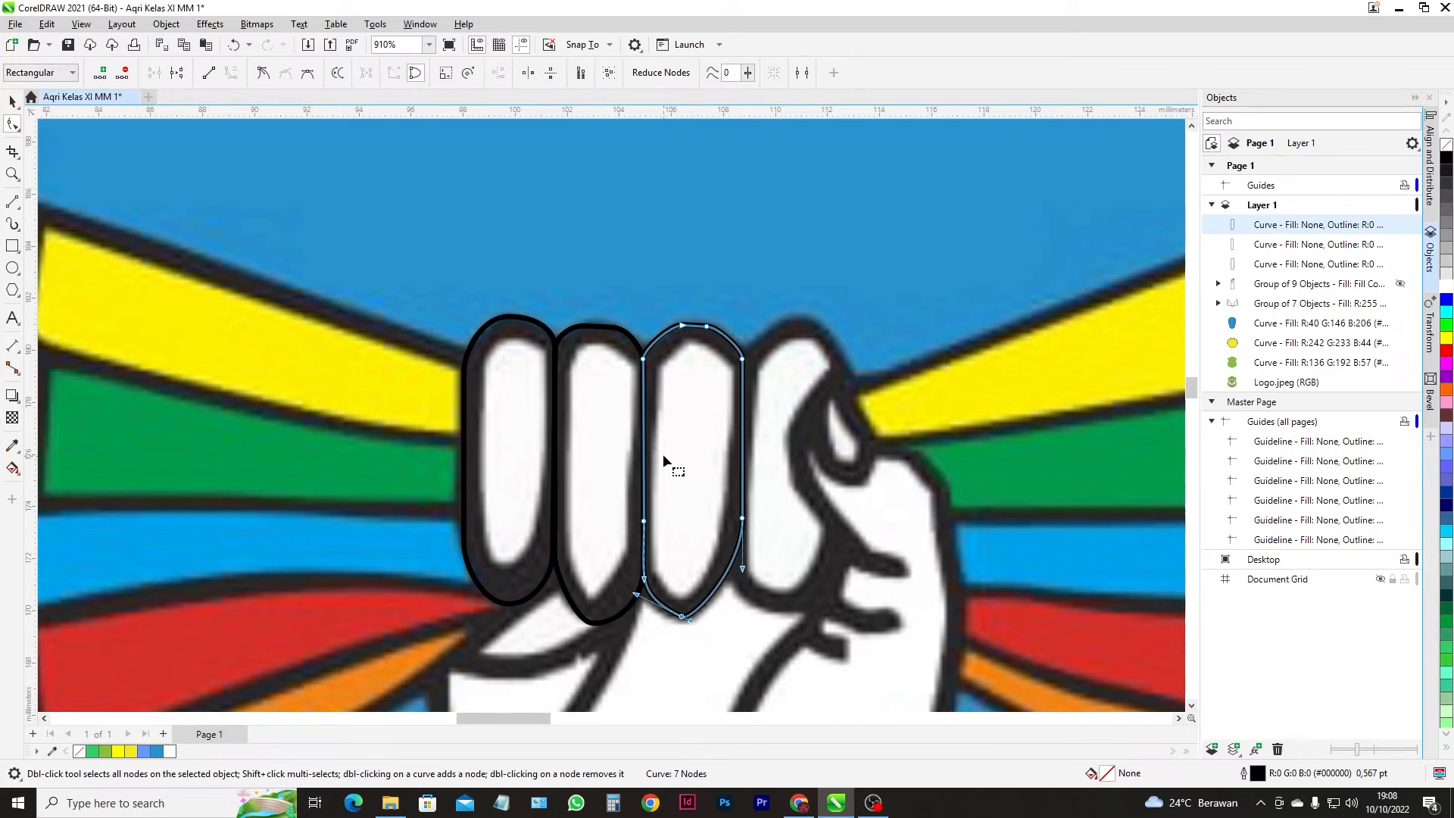
- Draw a rectangle about 3.5 mm wide over the fourth finger and convert it to curves
left_click(12, 246)
left_click_drag(740, 316, 833, 613)
left_click(12, 124)
key("ctrl+q")
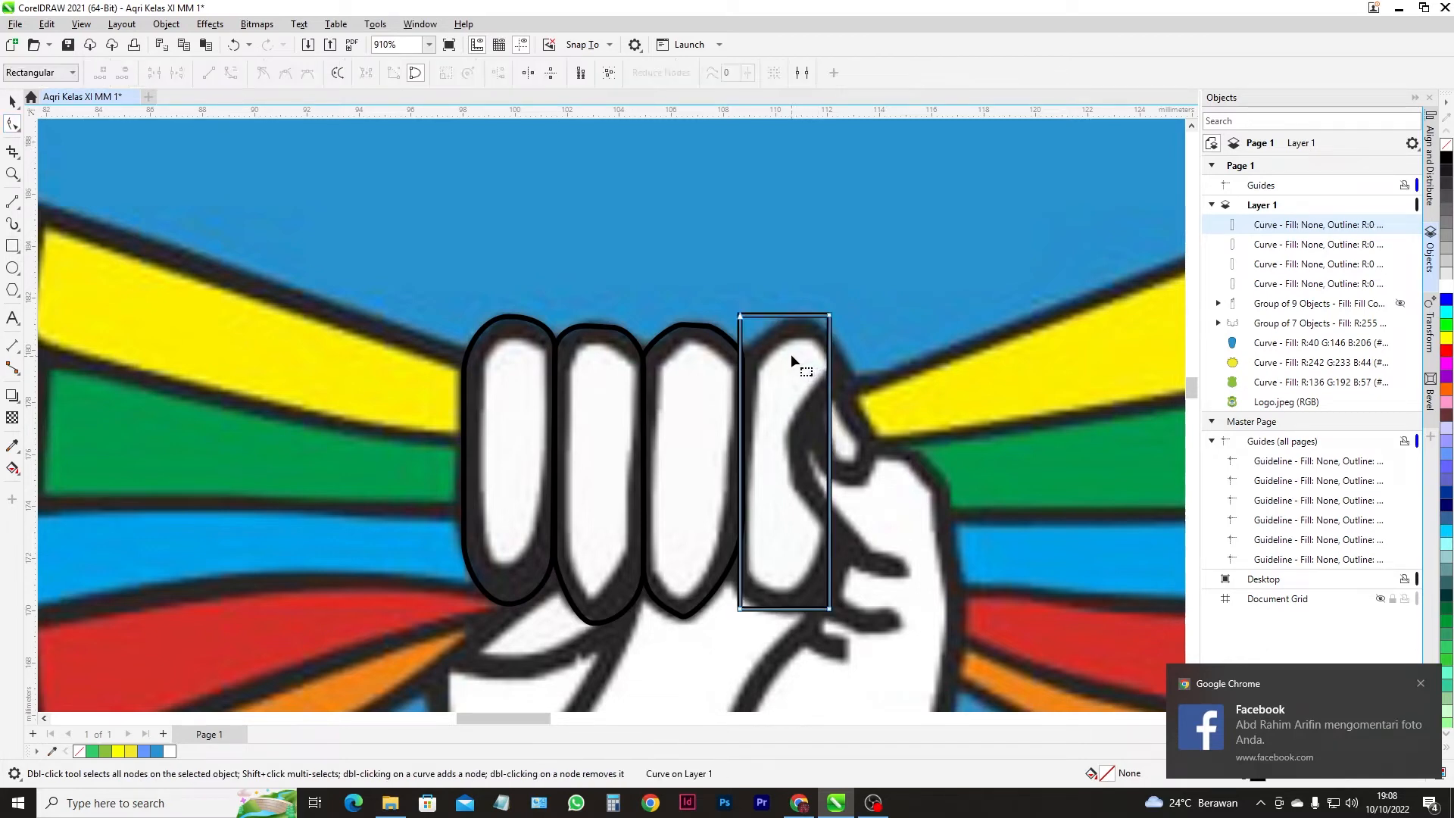
- Lower the fourth finger's two upper corner nodes and bend the edge between them into an arch over the knuckle
left_click_drag(829, 314, 830, 336)
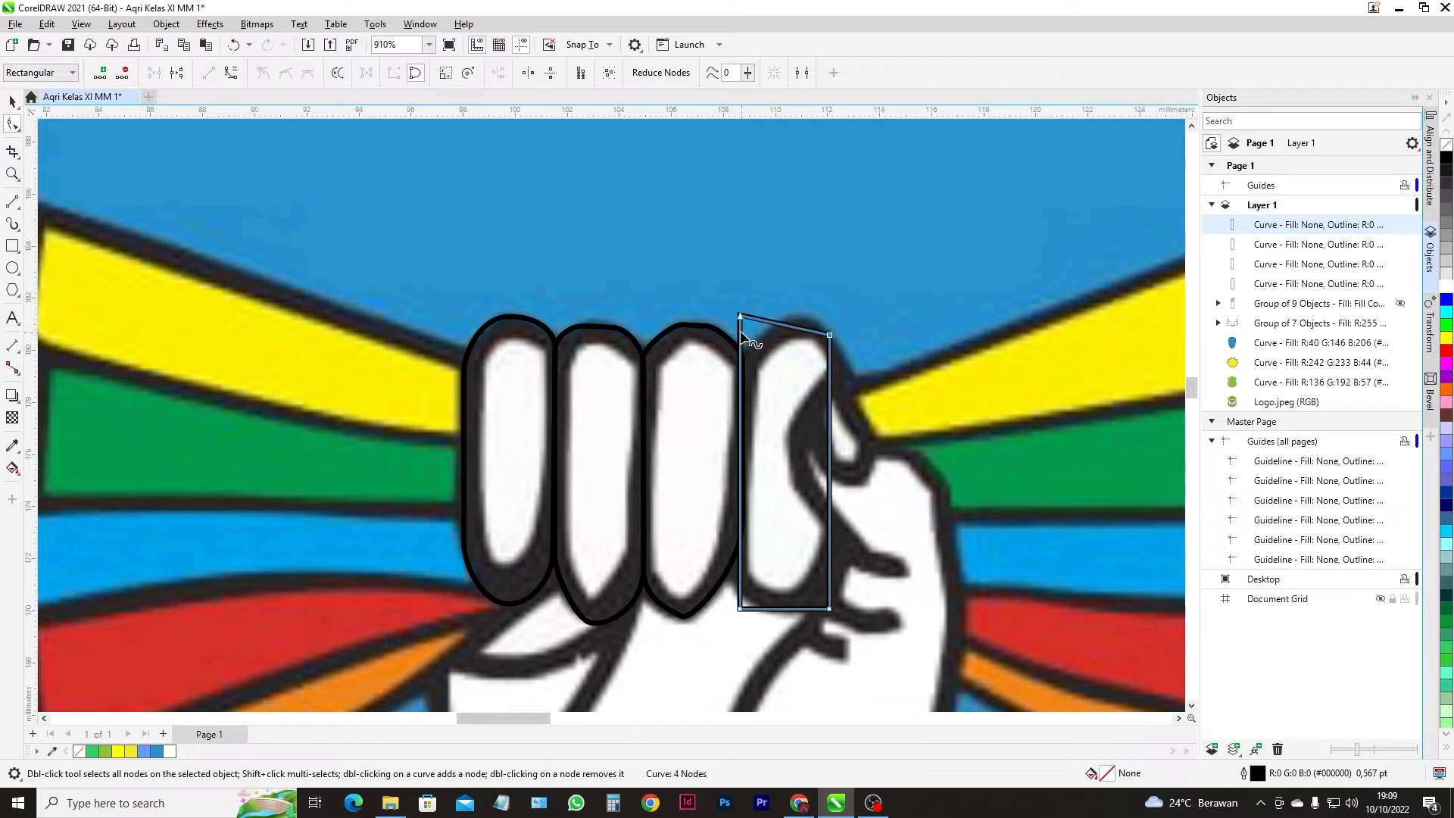
left_click_drag(739, 315, 740, 353)
left_click(792, 343)
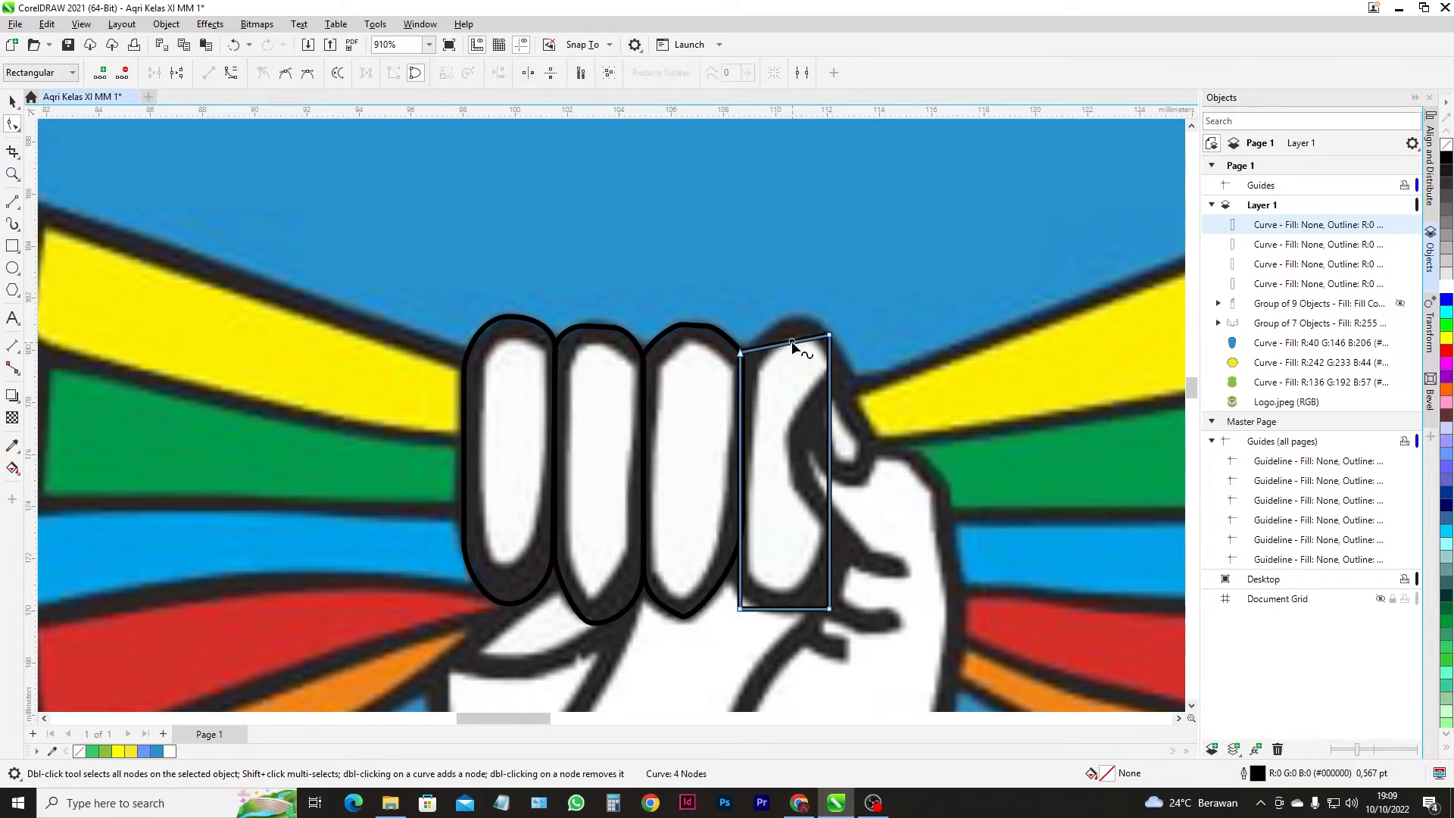
left_click(231, 73)
left_click_drag(800, 343, 796, 289)
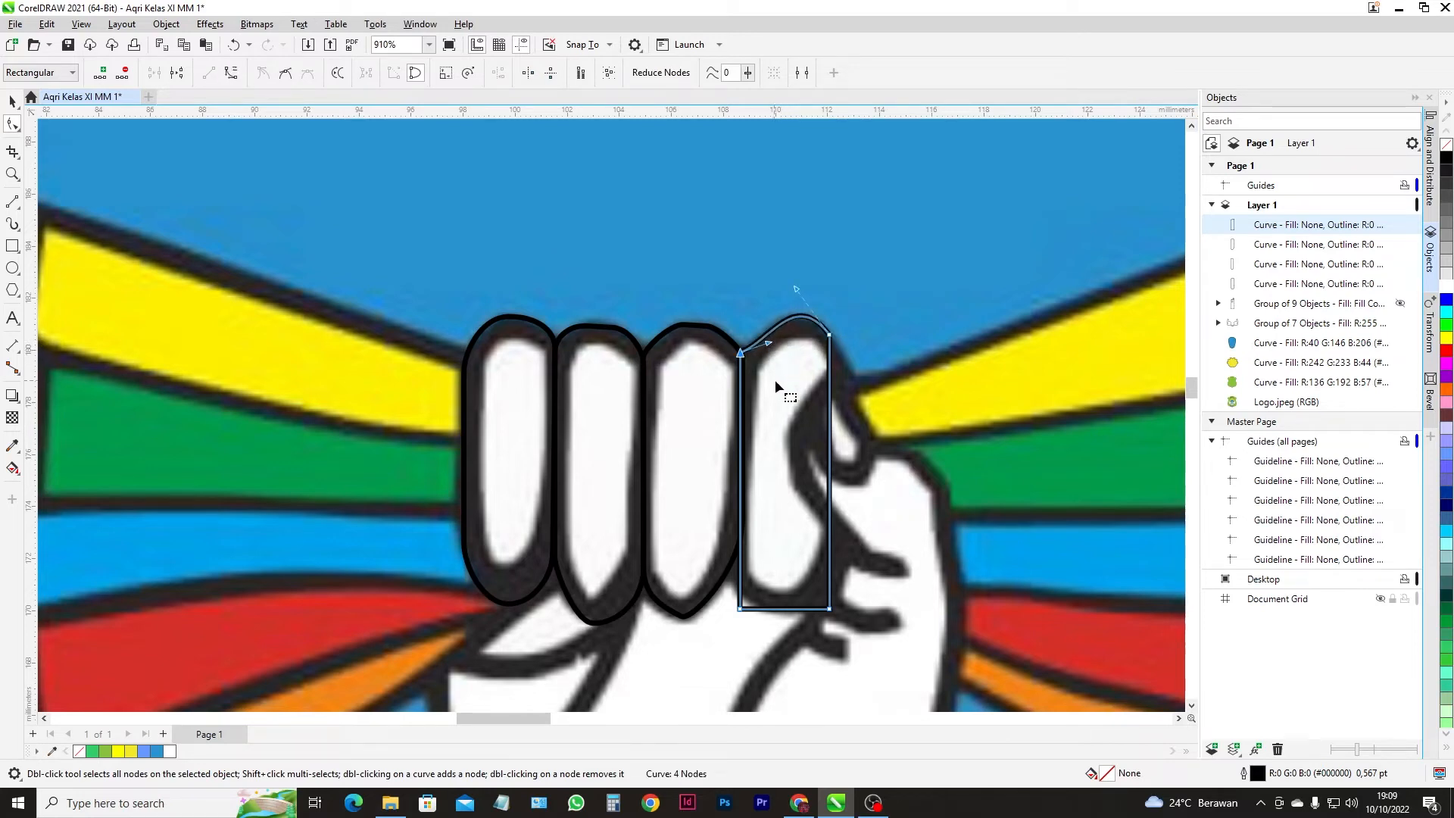
- Add two nodes to the fourth finger's thumb-side edge and curve the segment between them inward around the thumb
left_click(829, 372)
double_click(830, 371)
double_click(829, 453)
left_click(232, 73)
left_click_drag(829, 439, 792, 438)
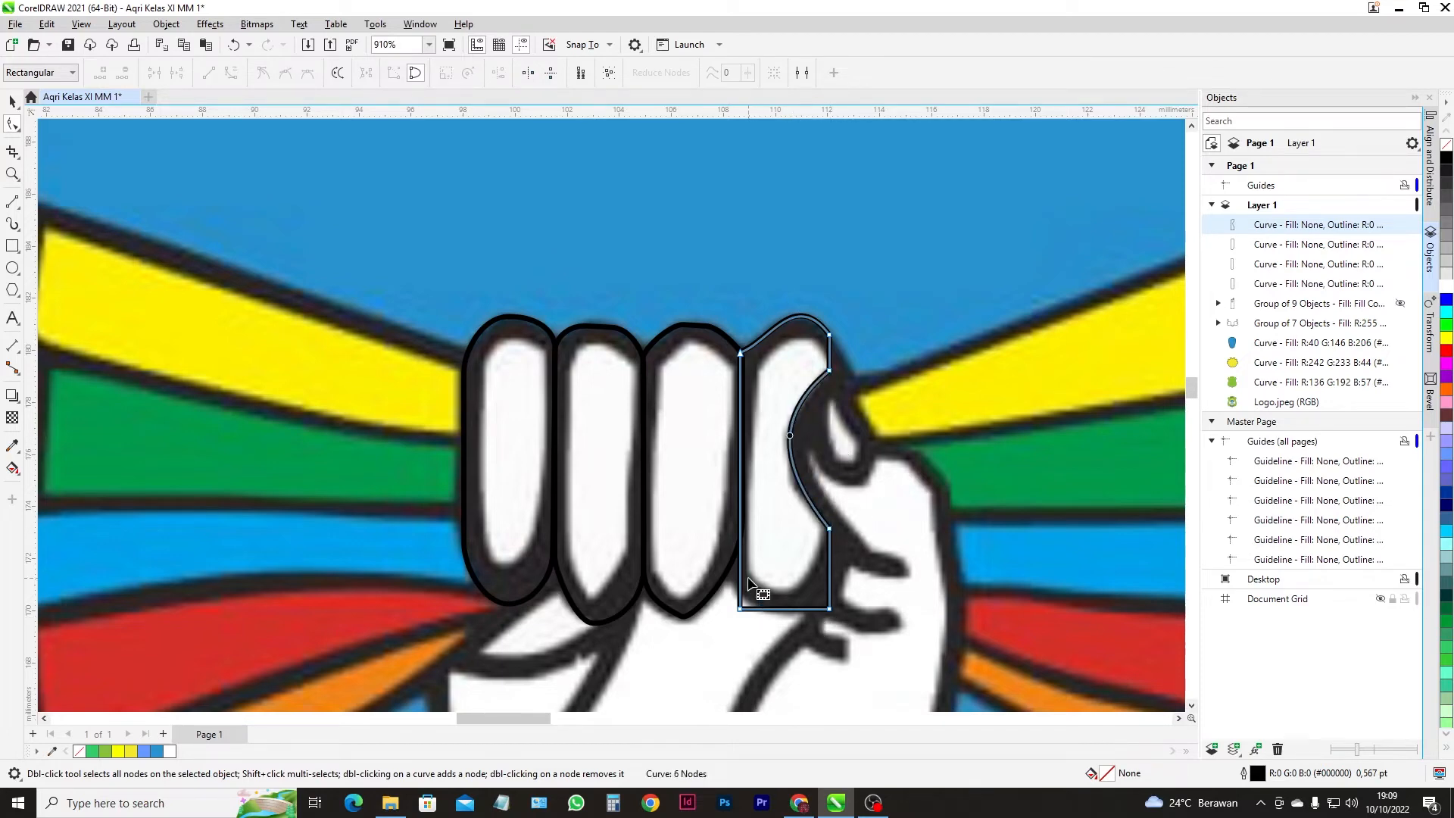
- Raise the fourth finger's two lower corner nodes and bend the bottom edge into a rounded fingertip
left_click_drag(739, 611, 740, 557)
left_click_drag(831, 611, 830, 594)
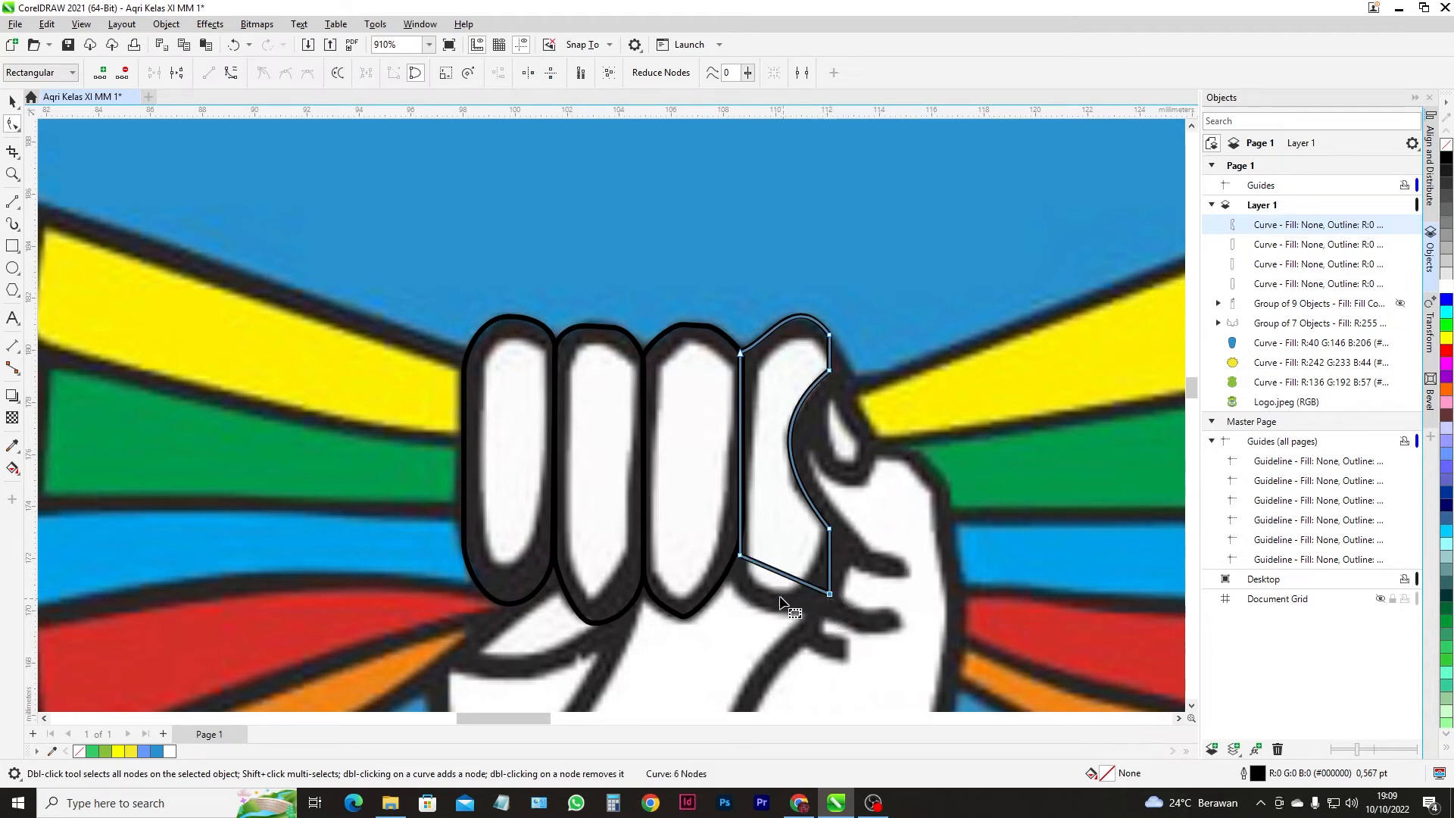
left_click(782, 576)
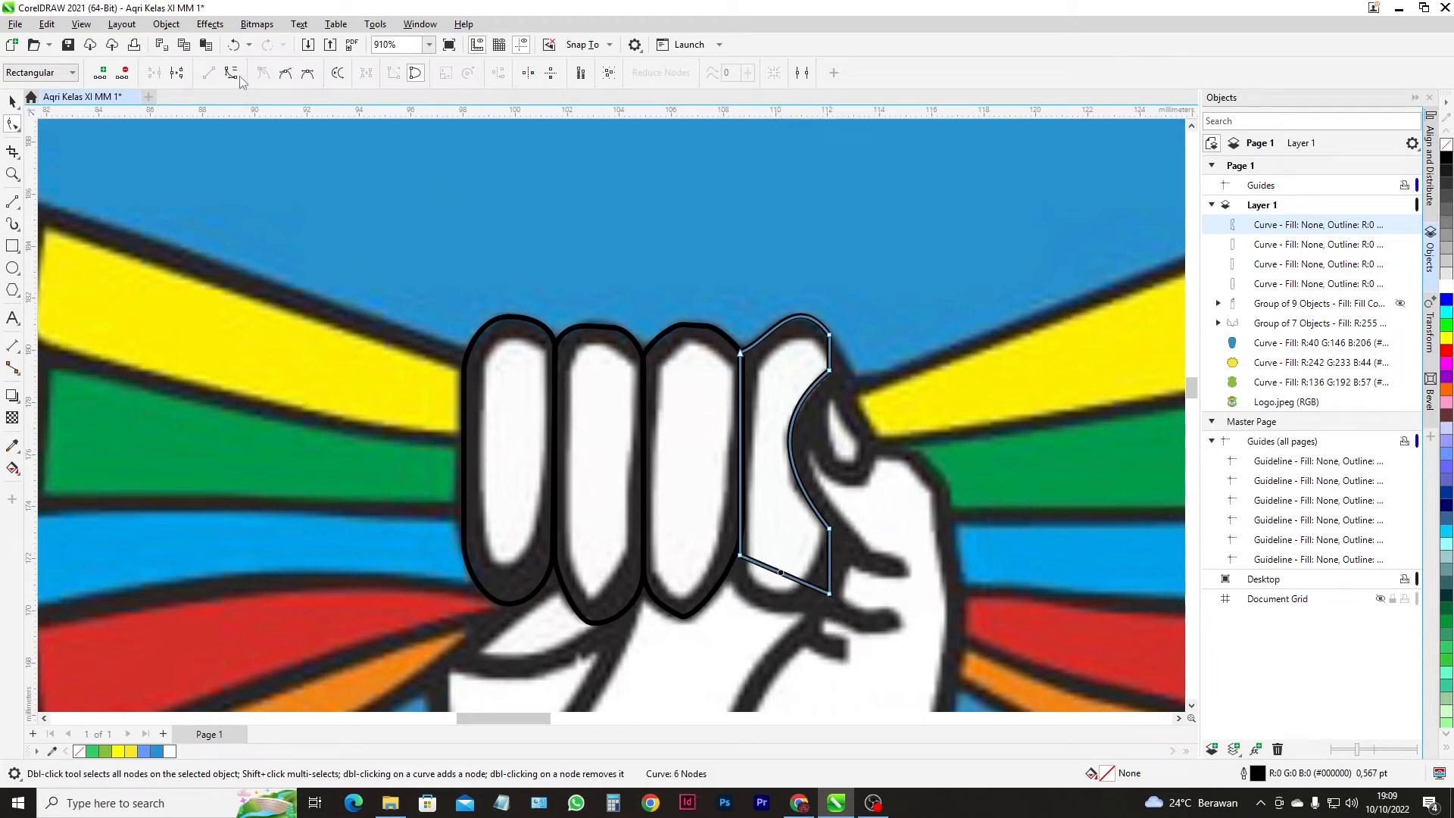
left_click_drag(773, 569, 817, 604)
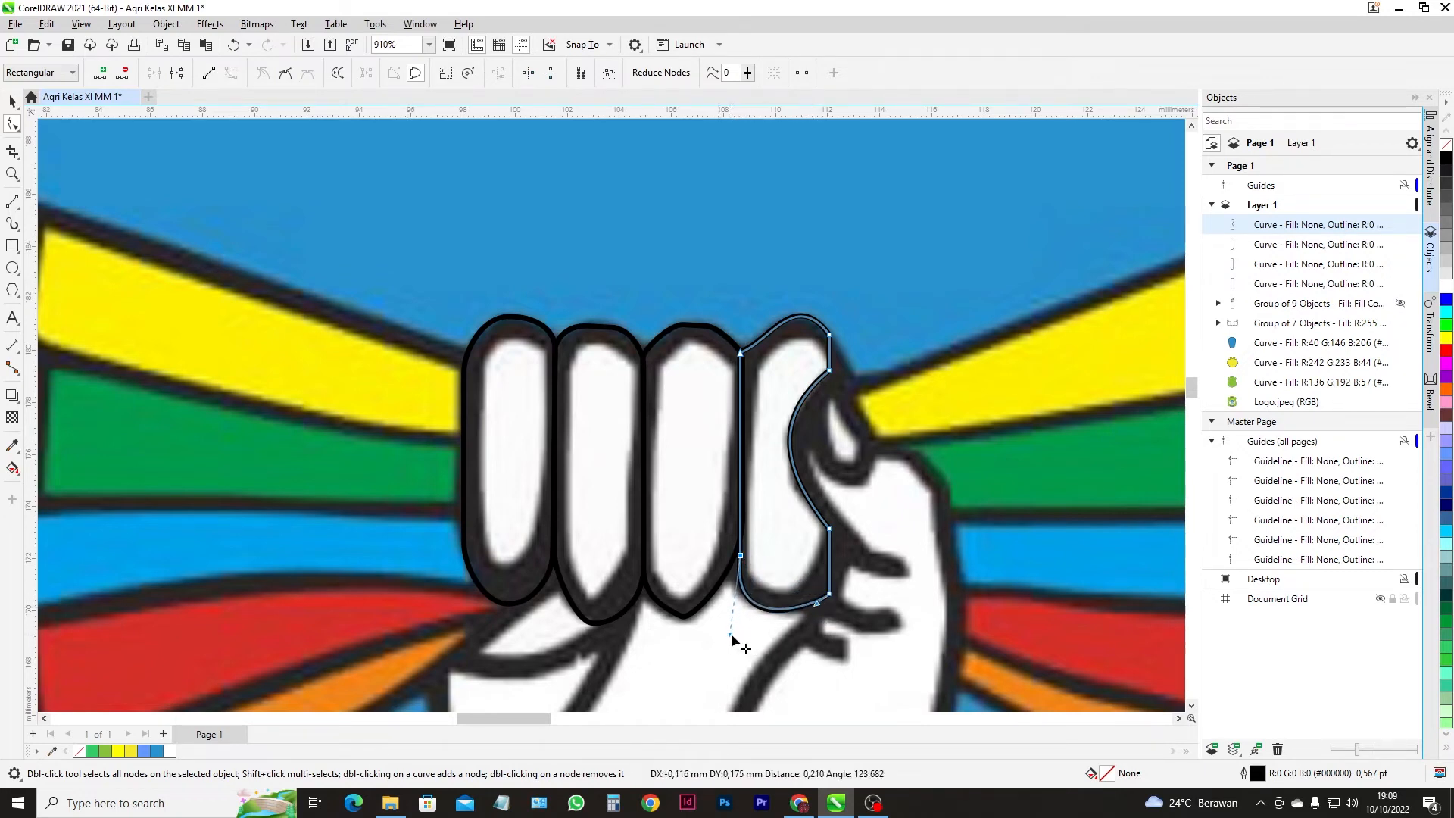
- Set the outline width of all four finger curves to 2.0 pt
left_click(13, 101)
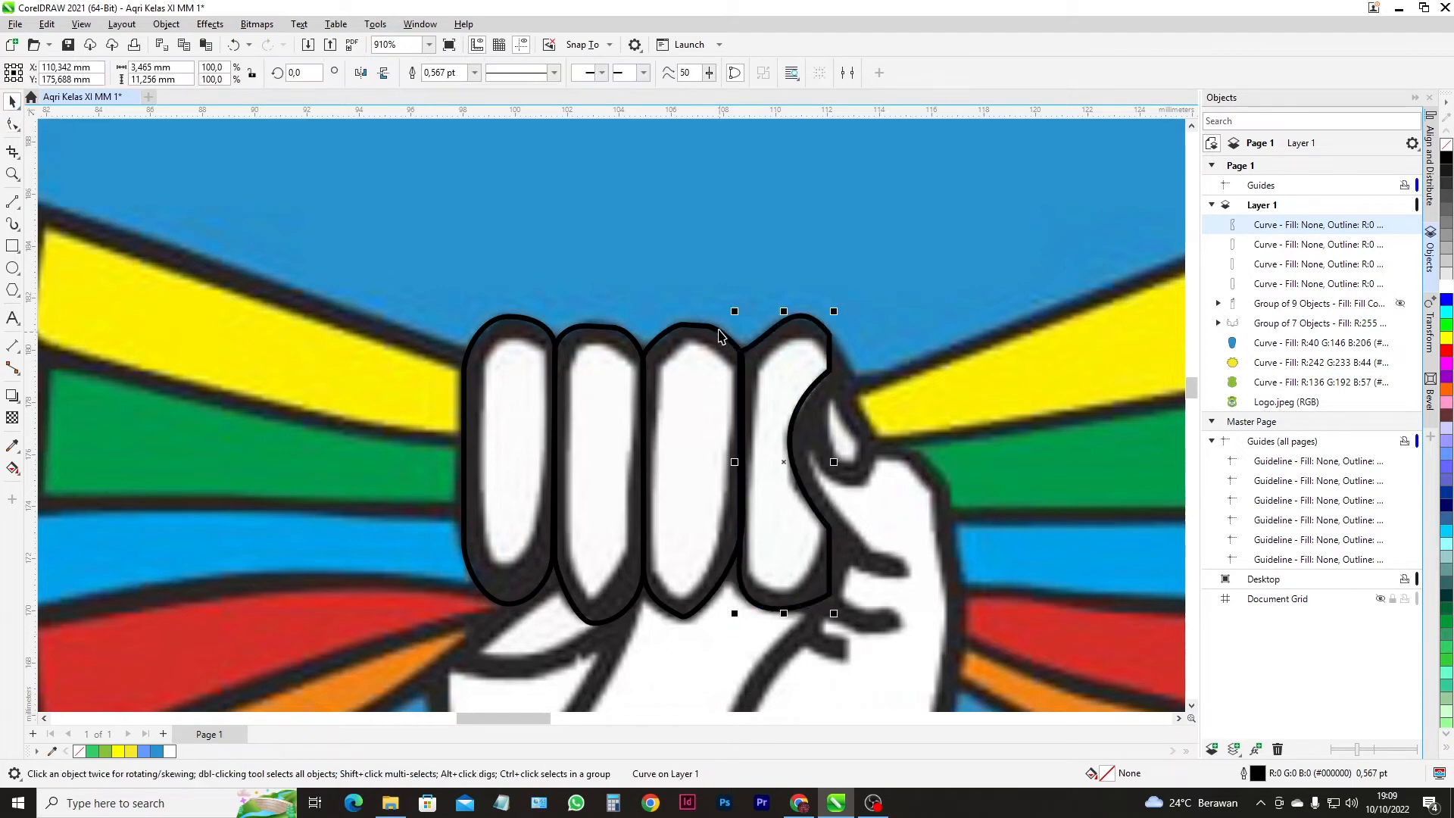
left_click(720, 336, "shift")
left_click(594, 332, "shift")
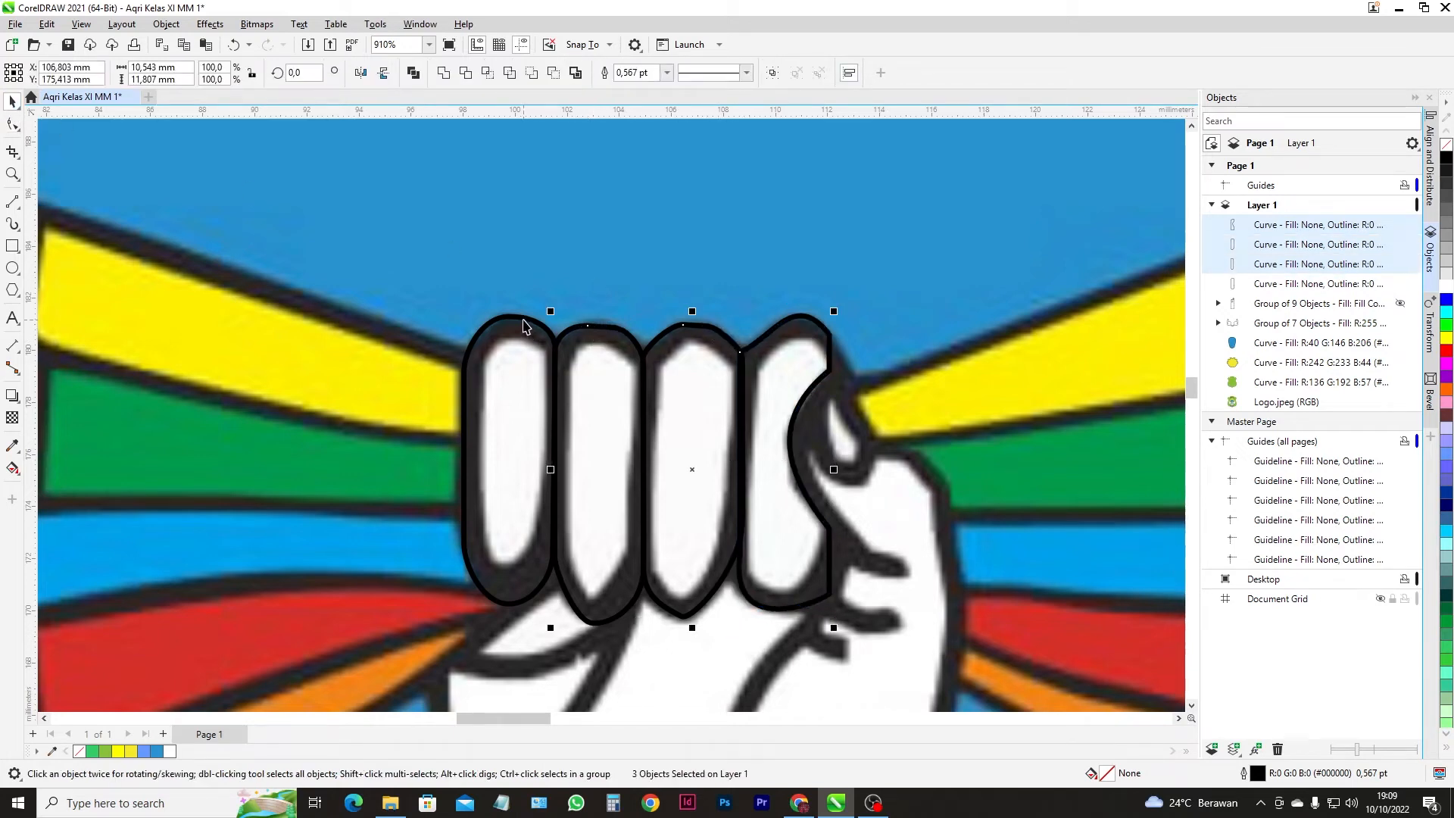
left_click(526, 325, "shift")
left_click(666, 72)
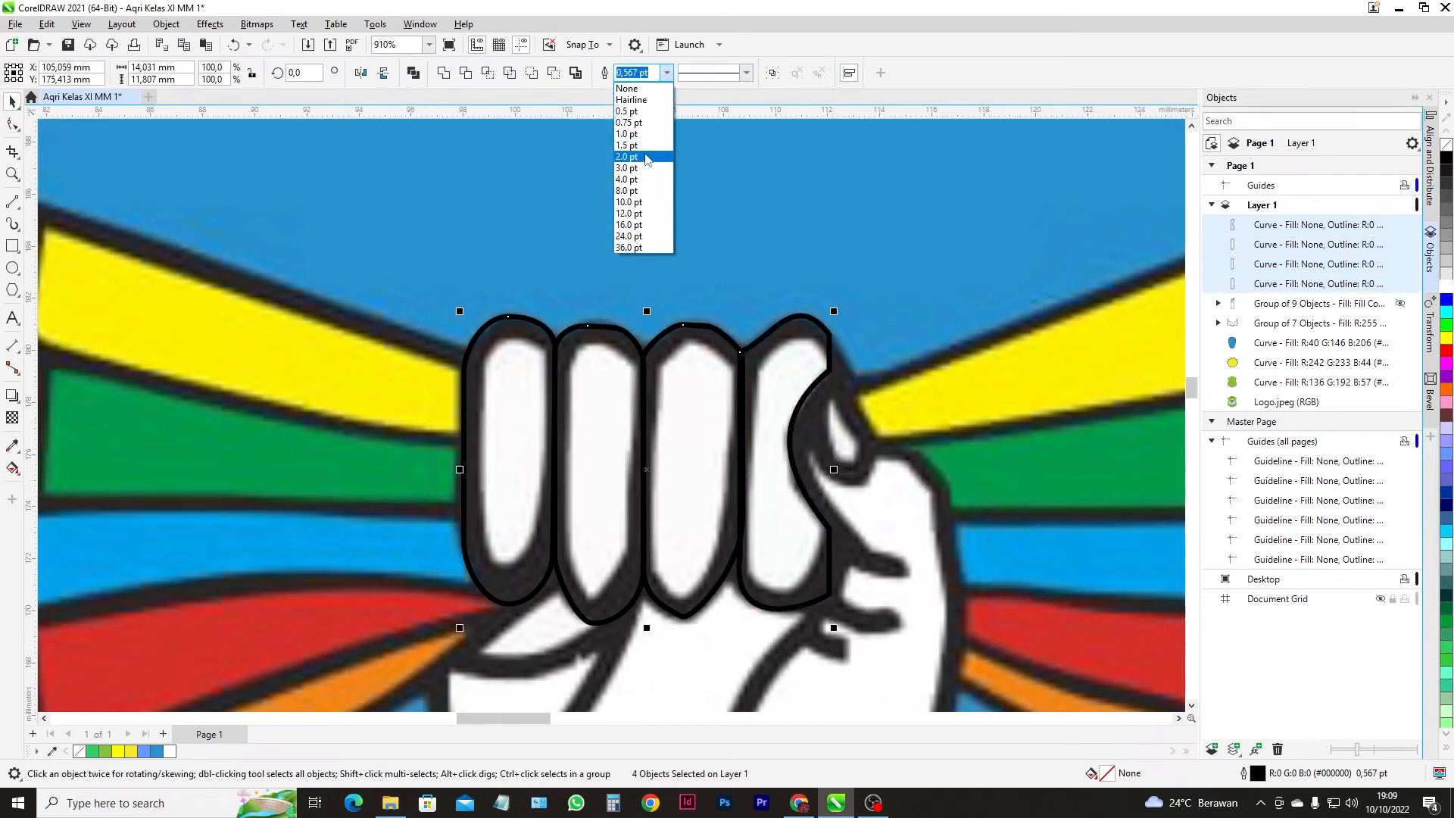
left_click(645, 157)
- Unhide the group of nine fist and forearm curves and fill the four finger curves with white
scroll(797, 336, "down", 6)
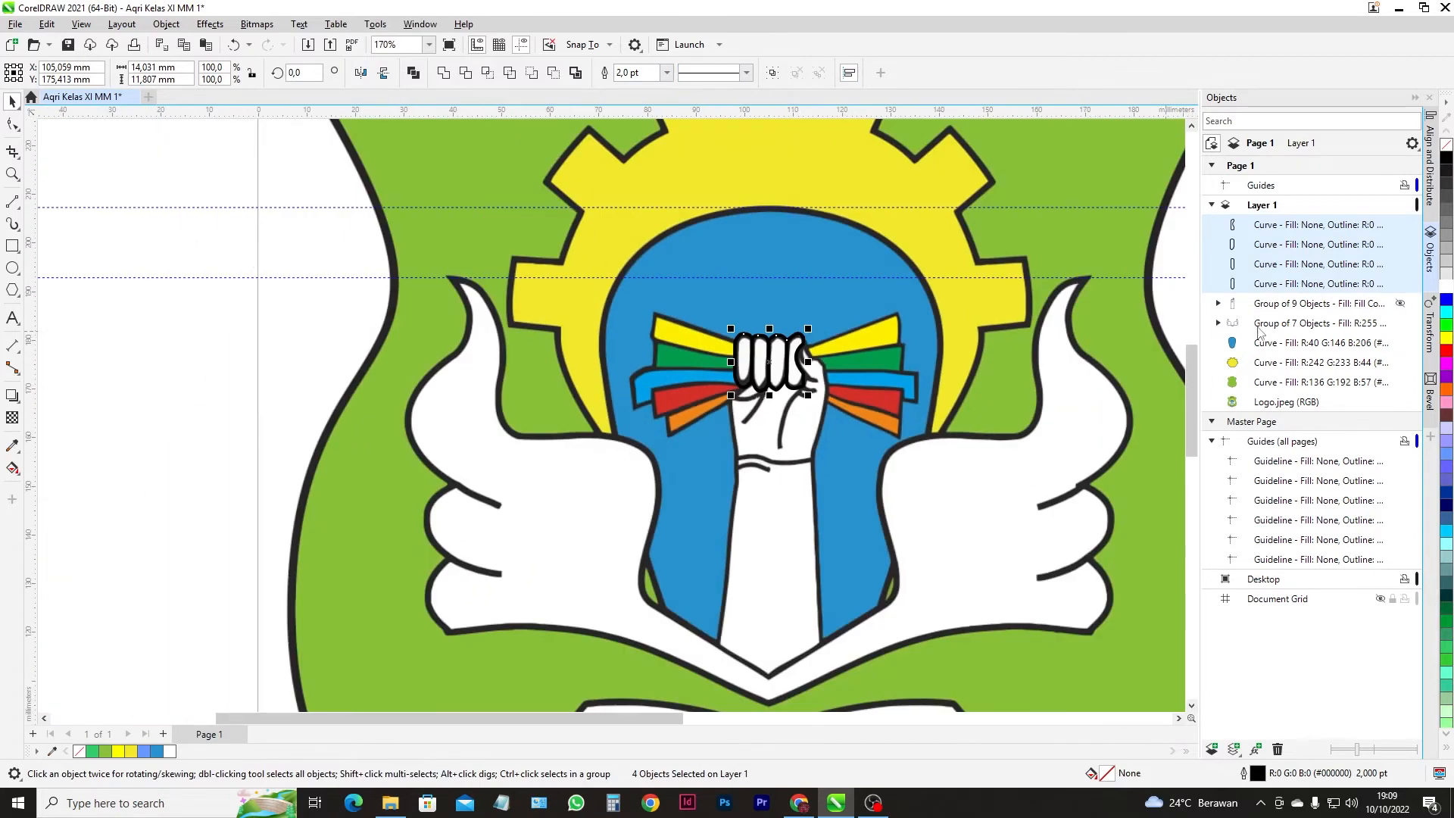
left_click(1401, 304)
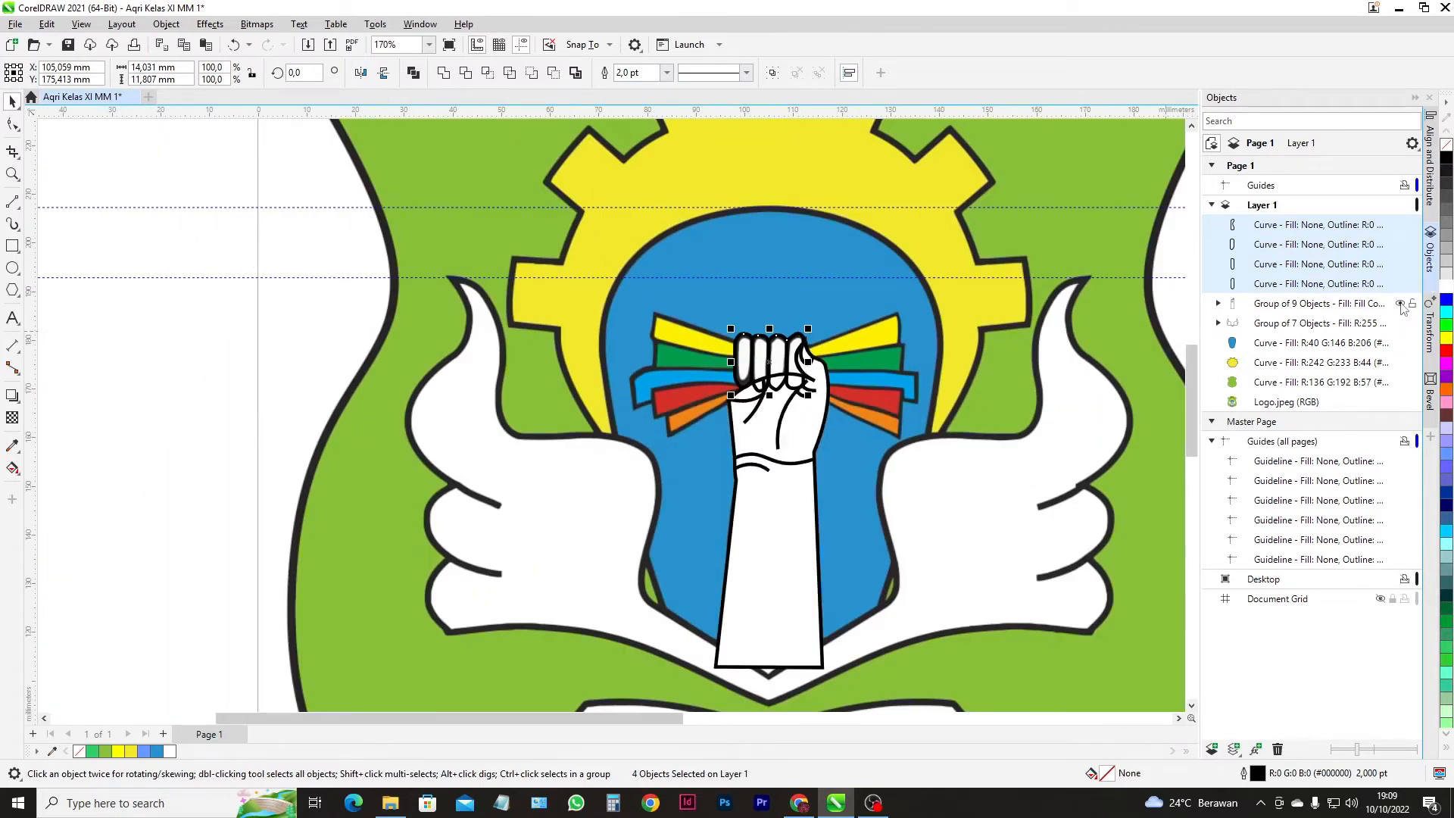
scroll(797, 419, "up", 4)
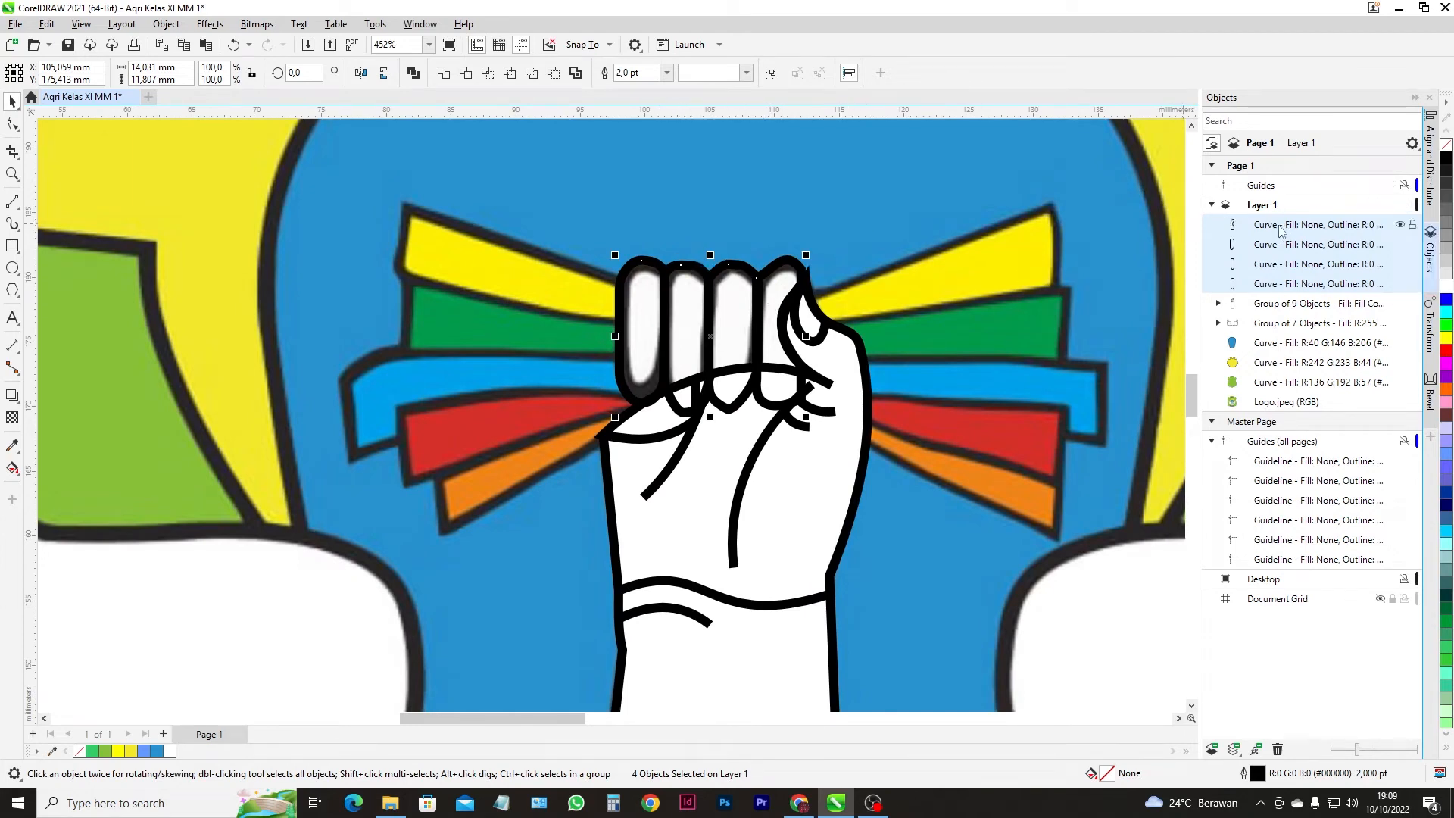
left_click(1446, 286)
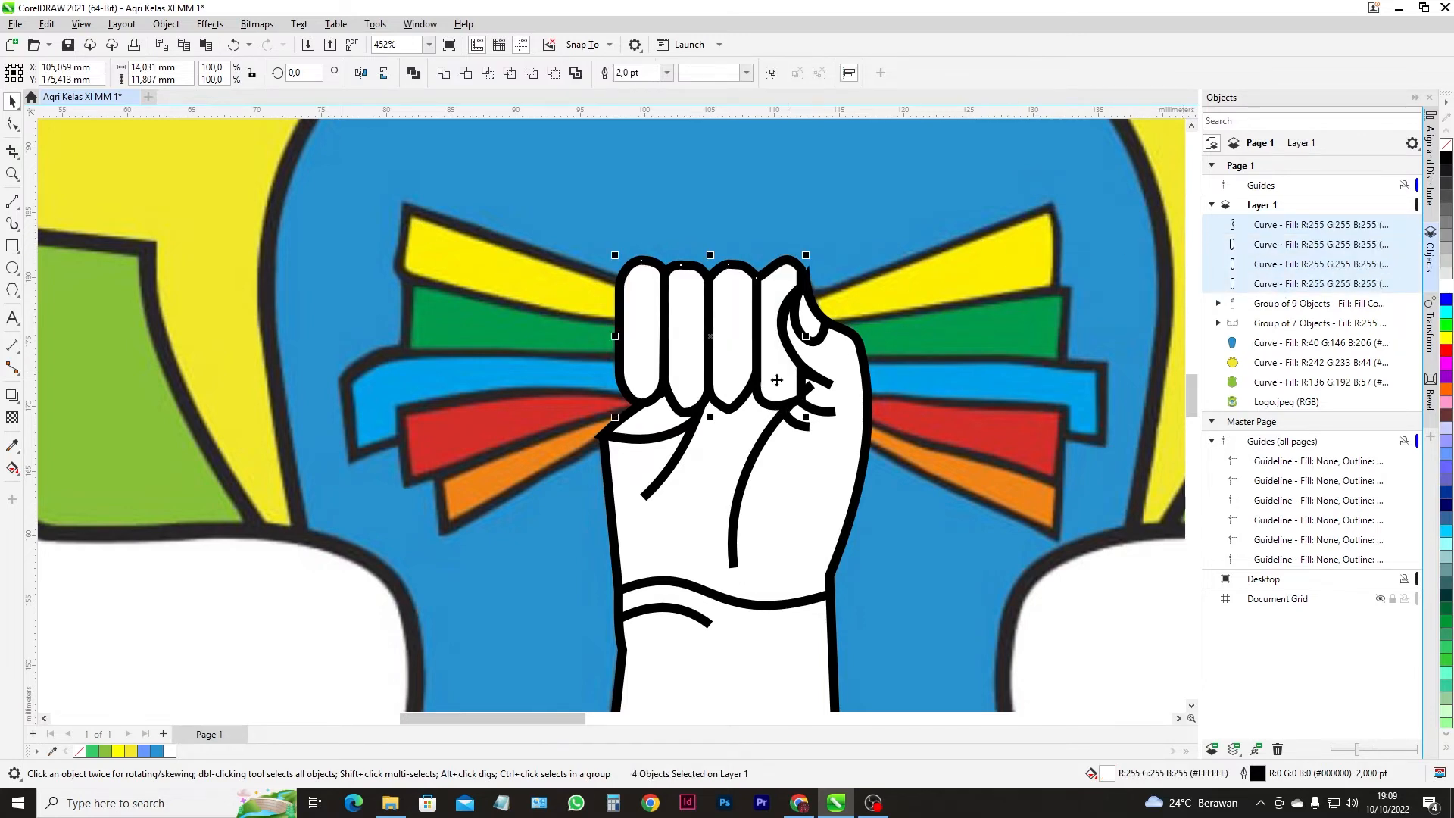
scroll(798, 361, "down", 5)
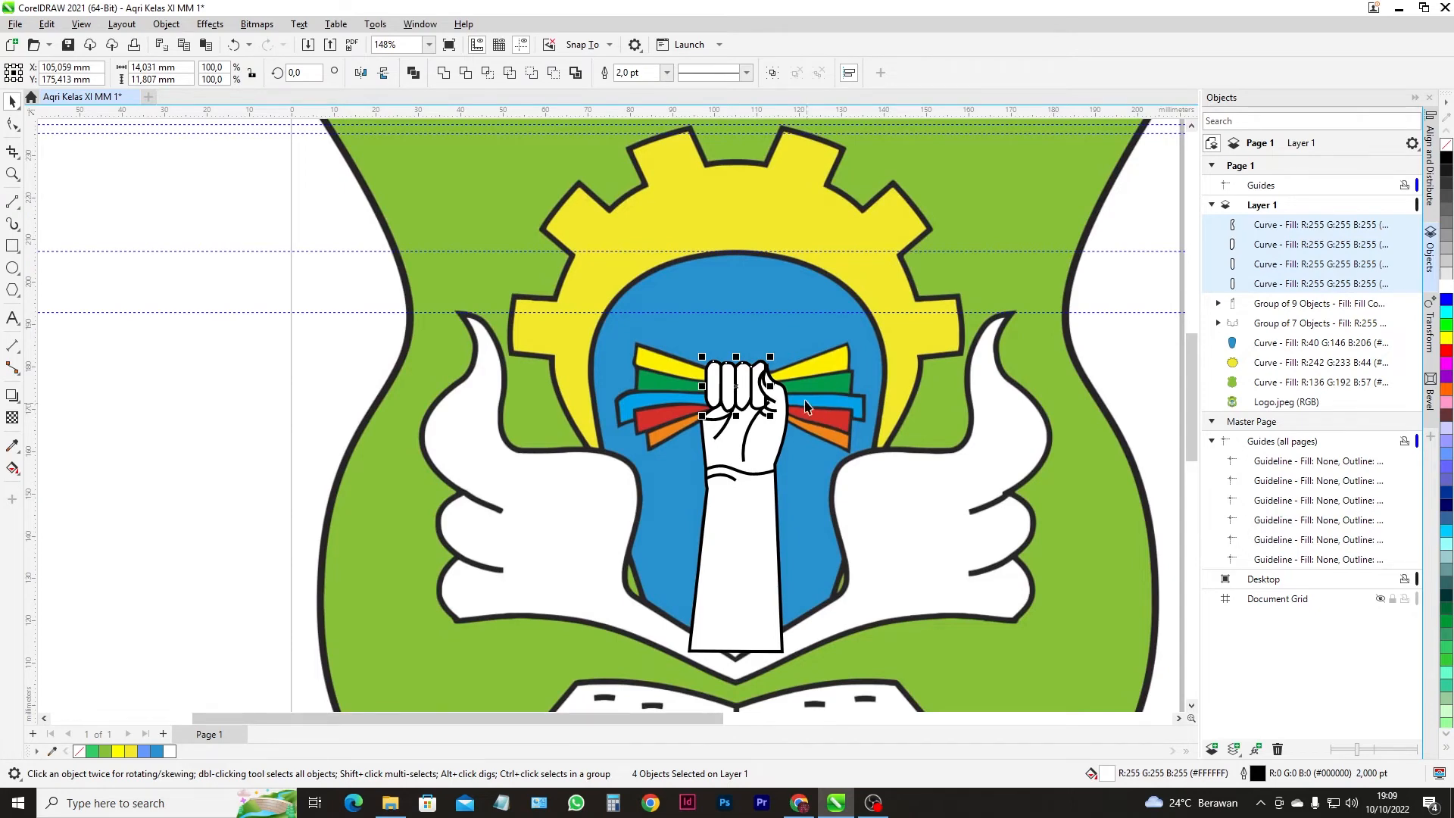
scroll(814, 419, "up", 6)
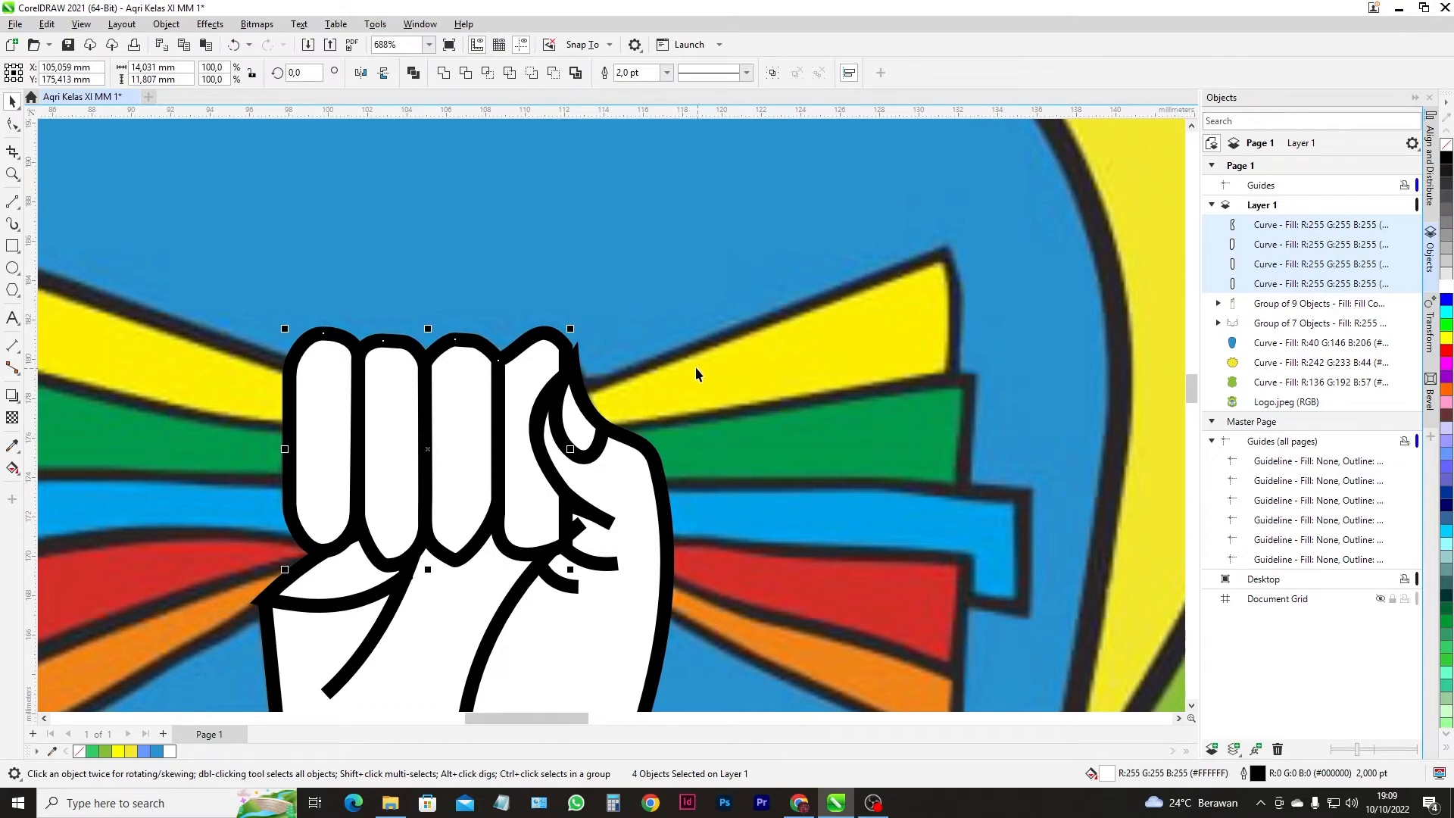
- Group the four finger curves with the existing group of fist and forearm curves
scroll(322, 598, "down", 9)
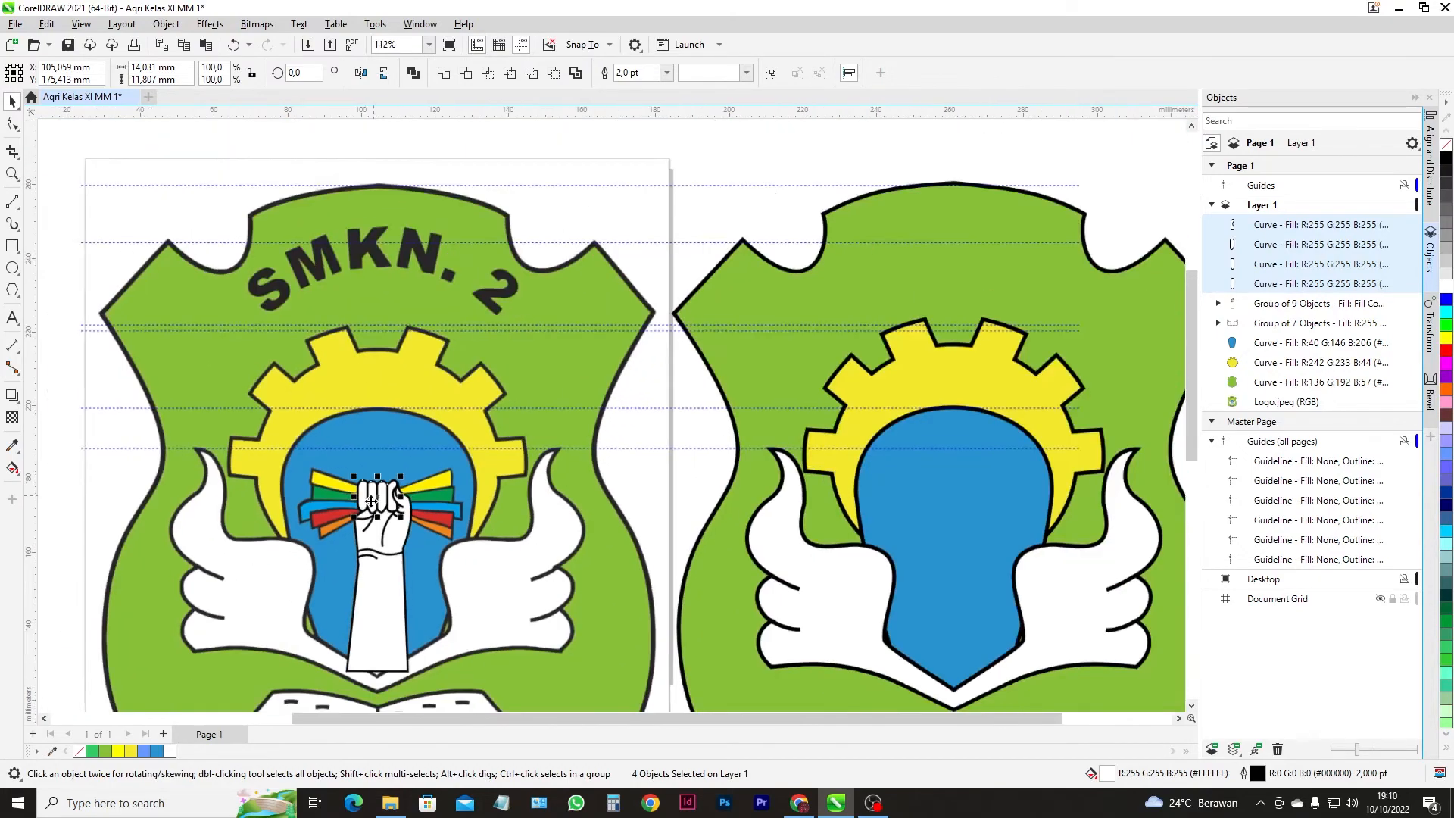
scroll(379, 492, "down", 1)
left_click_drag(166, 356, 424, 635)
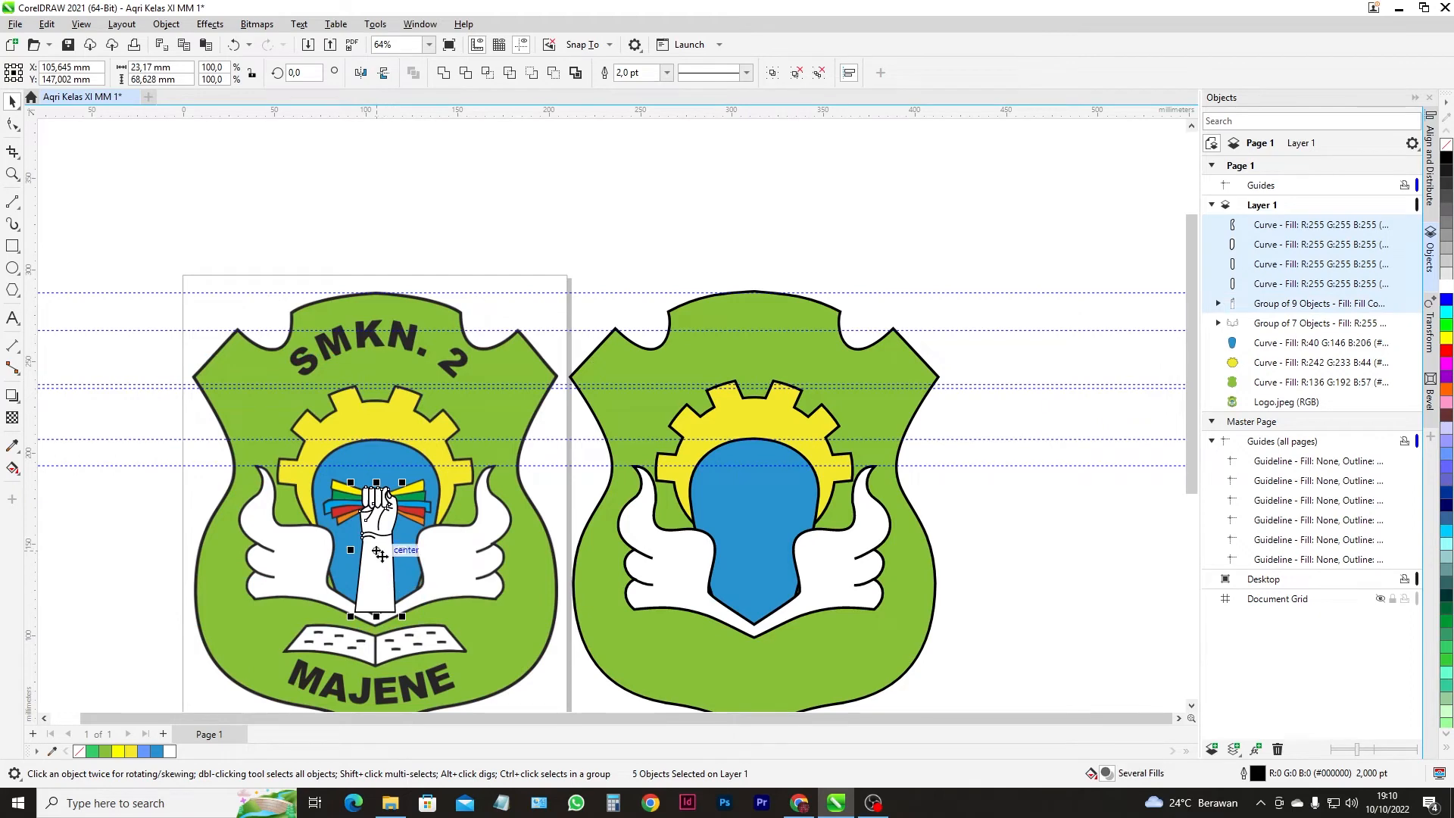
key("ctrl+g")
- Try moving the grouped fist aside over the reference logo, and undo the move
left_click_drag(381, 558, 300, 579)
scroll(417, 549, "up", 5)
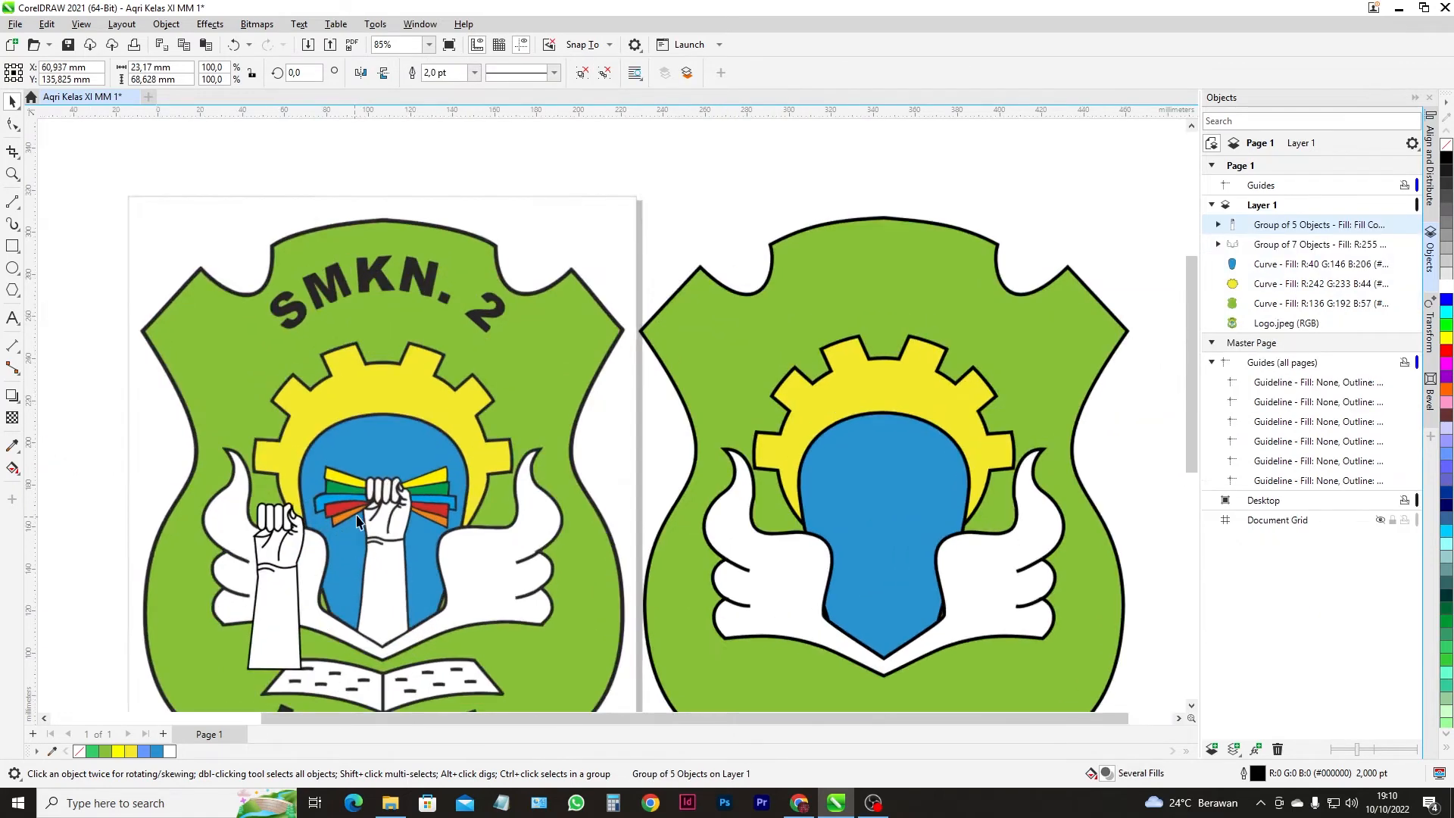
scroll(417, 549, "up", 1)
key("ctrl+z")
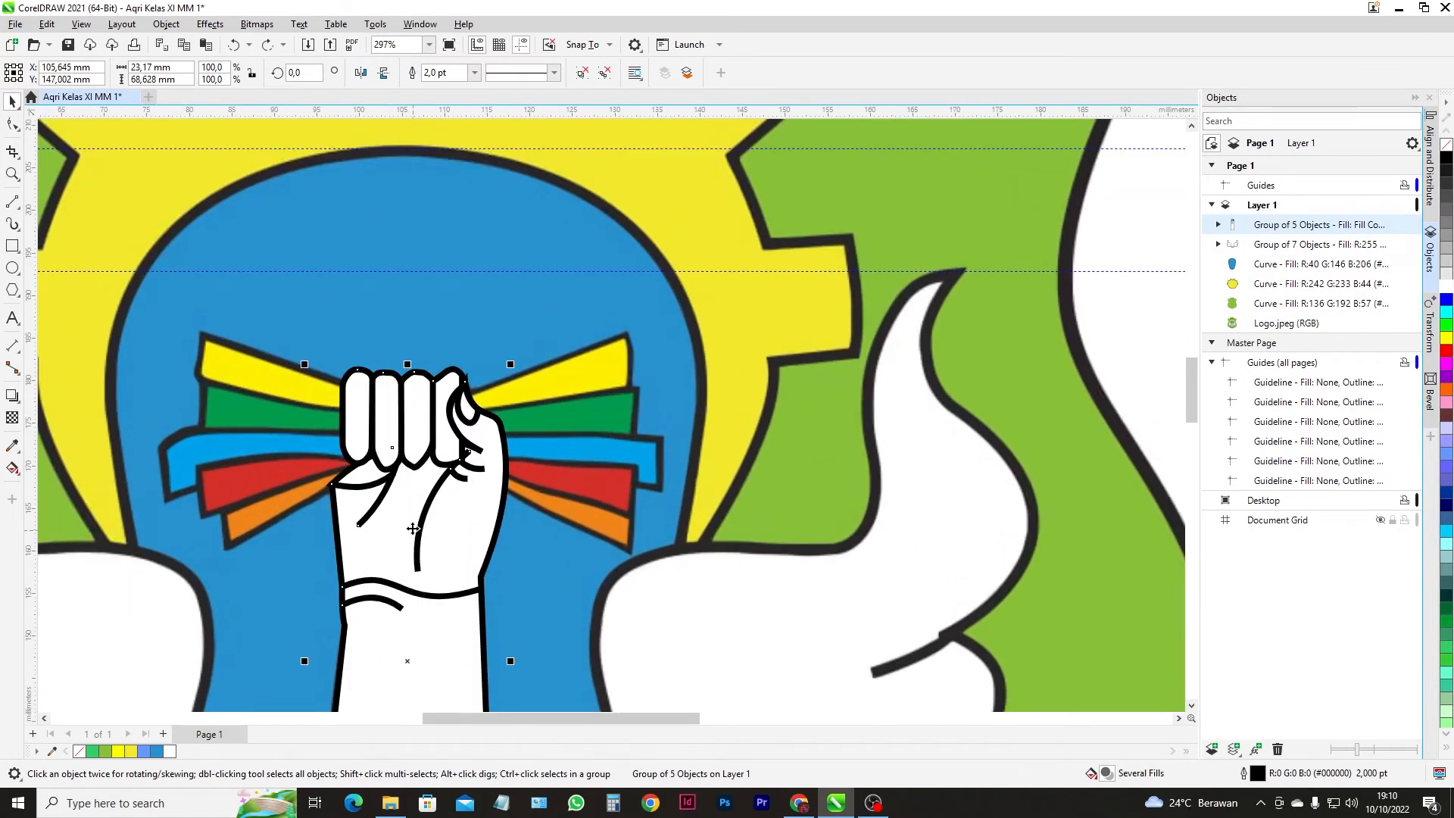
- Draw a rectangle about 17.1 by 8.9 mm over the yellow stripe left of the fist and convert it to curves
scroll(413, 528, "down", 7)
scroll(366, 474, "up", 5)
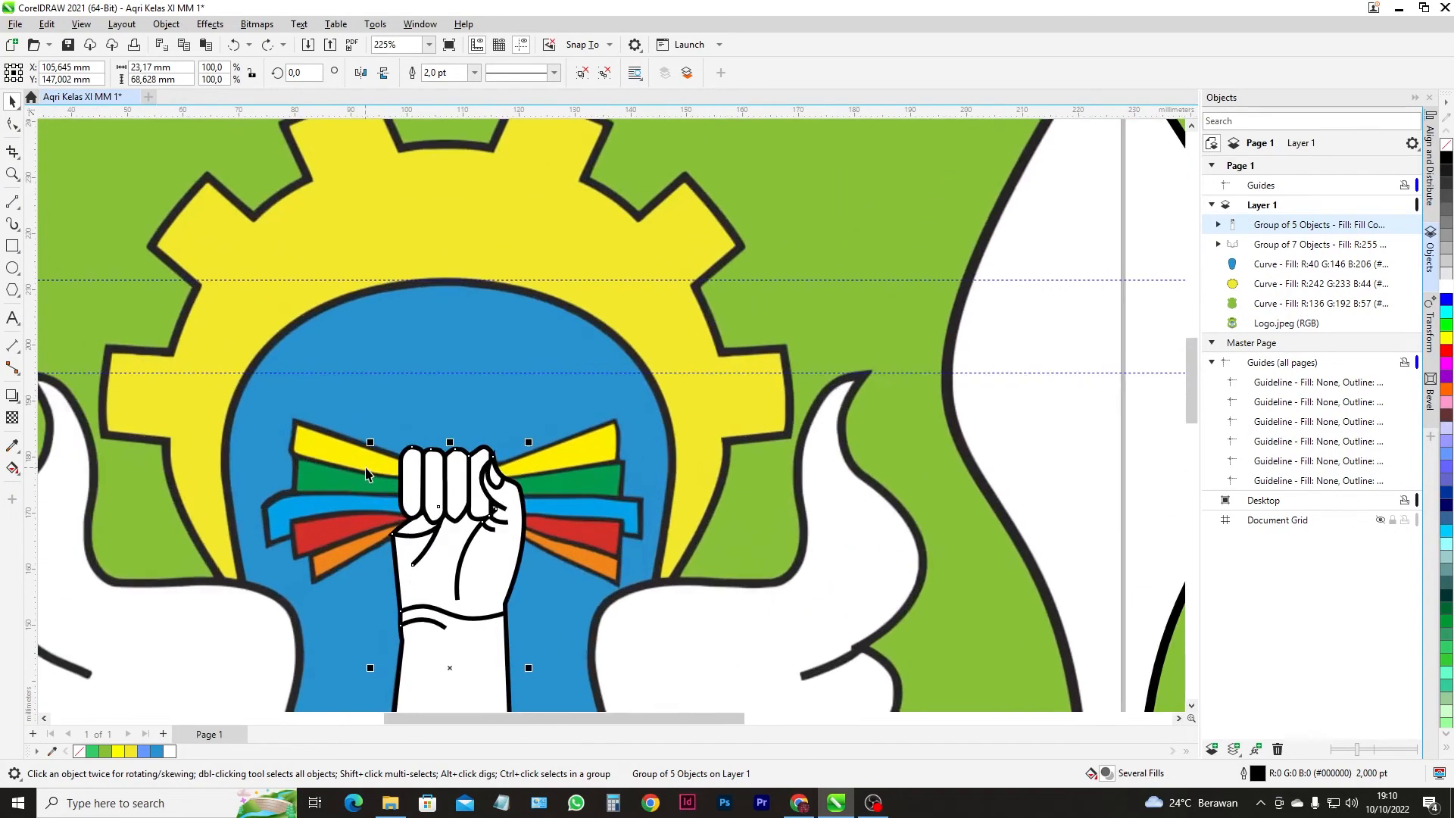
scroll(366, 474, "up", 5)
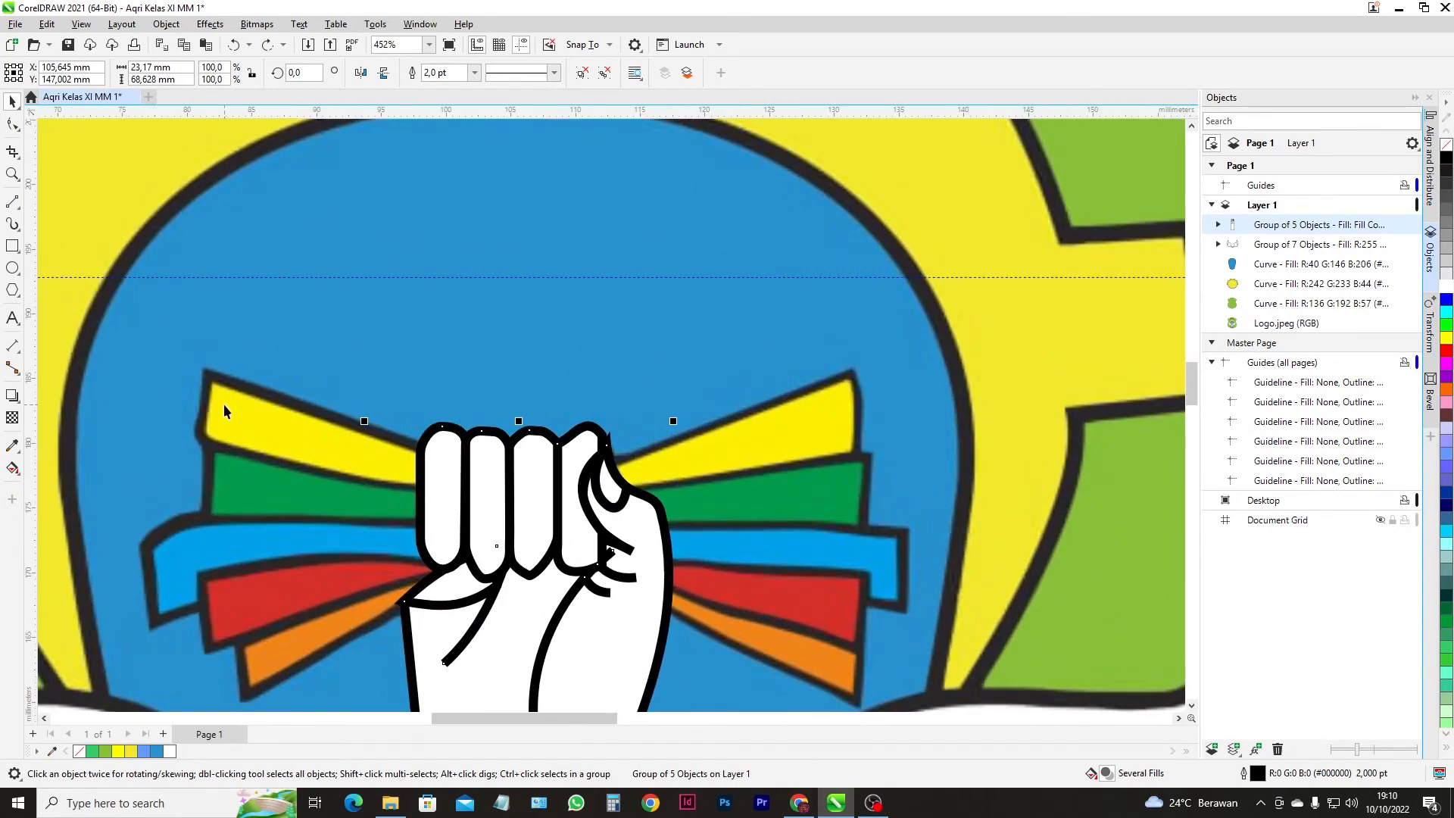
left_click(14, 247)
left_click_drag(198, 369, 422, 487)
left_click(12, 123)
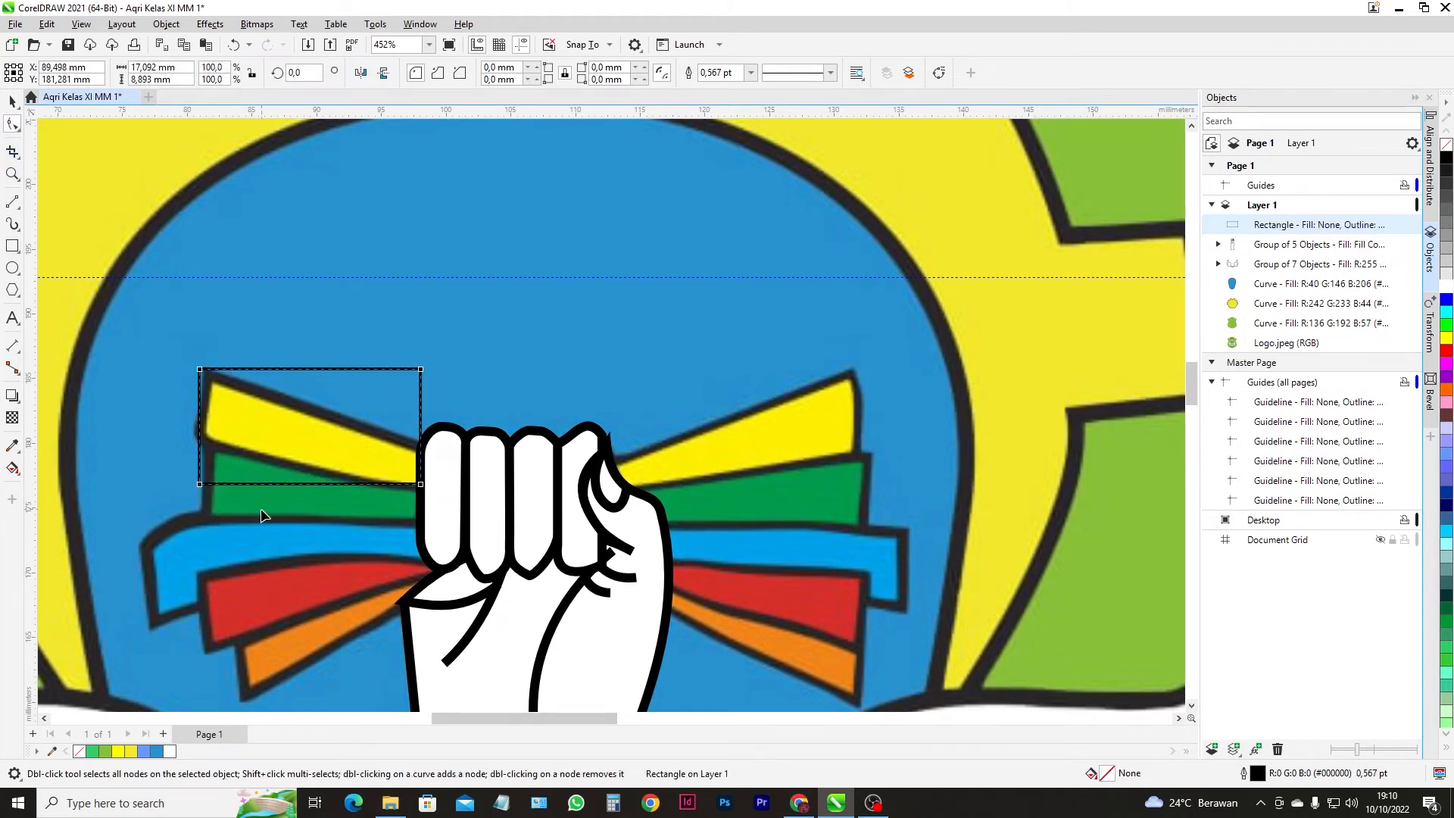
key("ctrl+q")
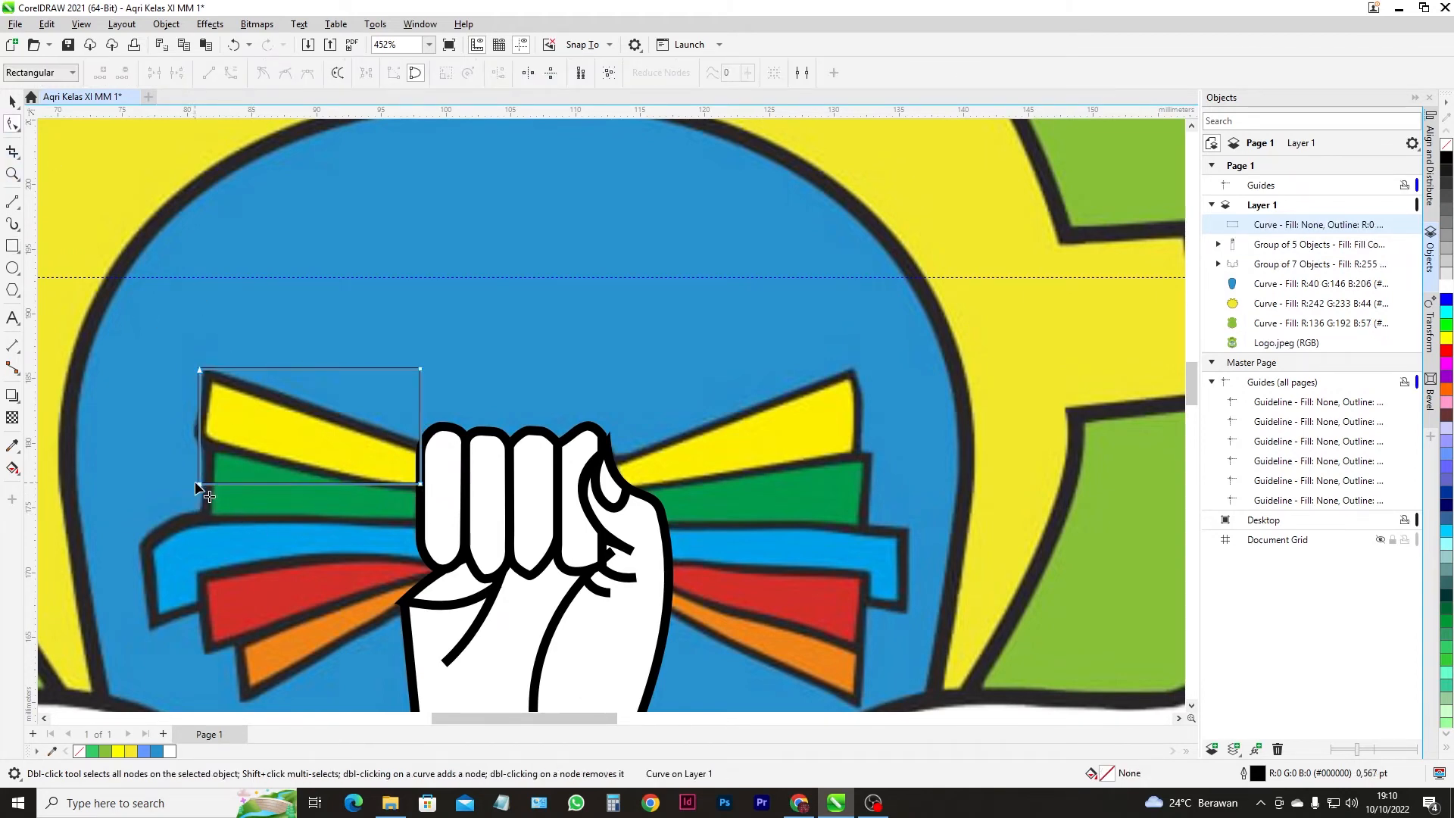
- Move the rectangle's corner nodes onto the corners of the yellow stripe so that it tapers toward the fist
left_click_drag(199, 482, 199, 438)
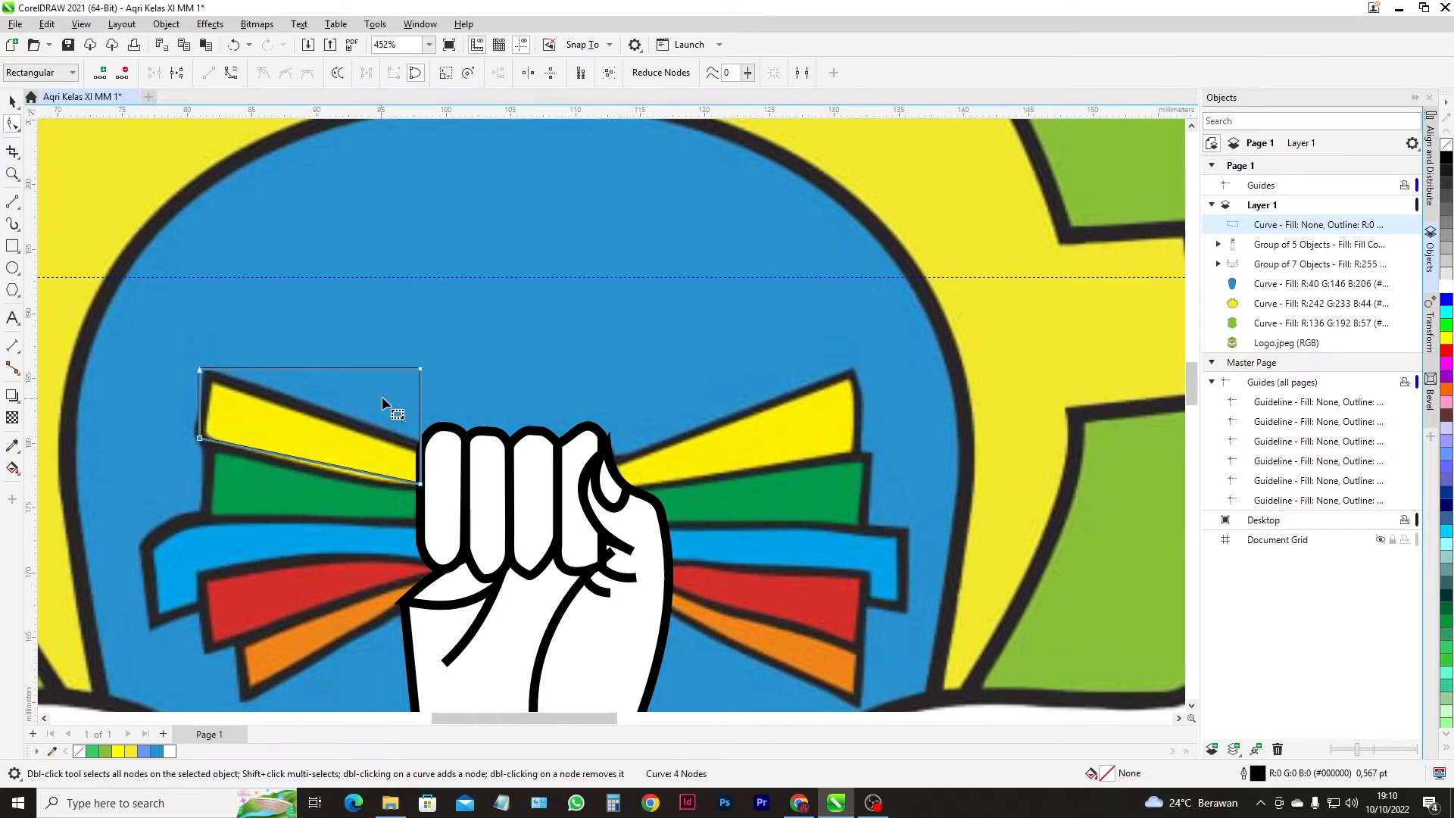
left_click_drag(421, 370, 421, 443)
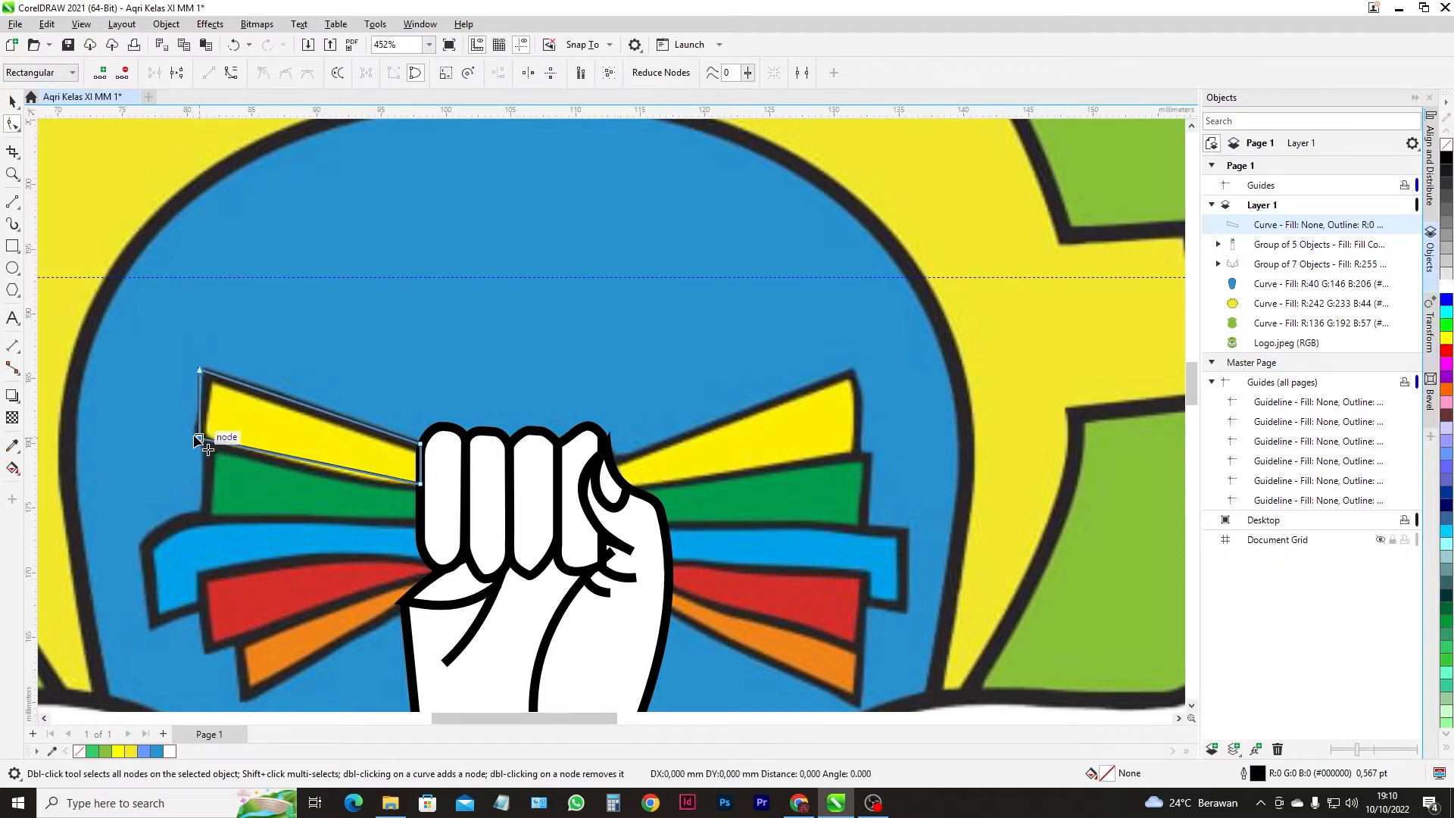
scroll(198, 439, "up", 2)
left_click_drag(201, 440, 192, 438)
- Convert the outer end and lower edge of the yellow stripe outline to curves and bend them along the reference
left_click(197, 360)
left_click(231, 72)
left_click_drag(198, 360, 206, 371)
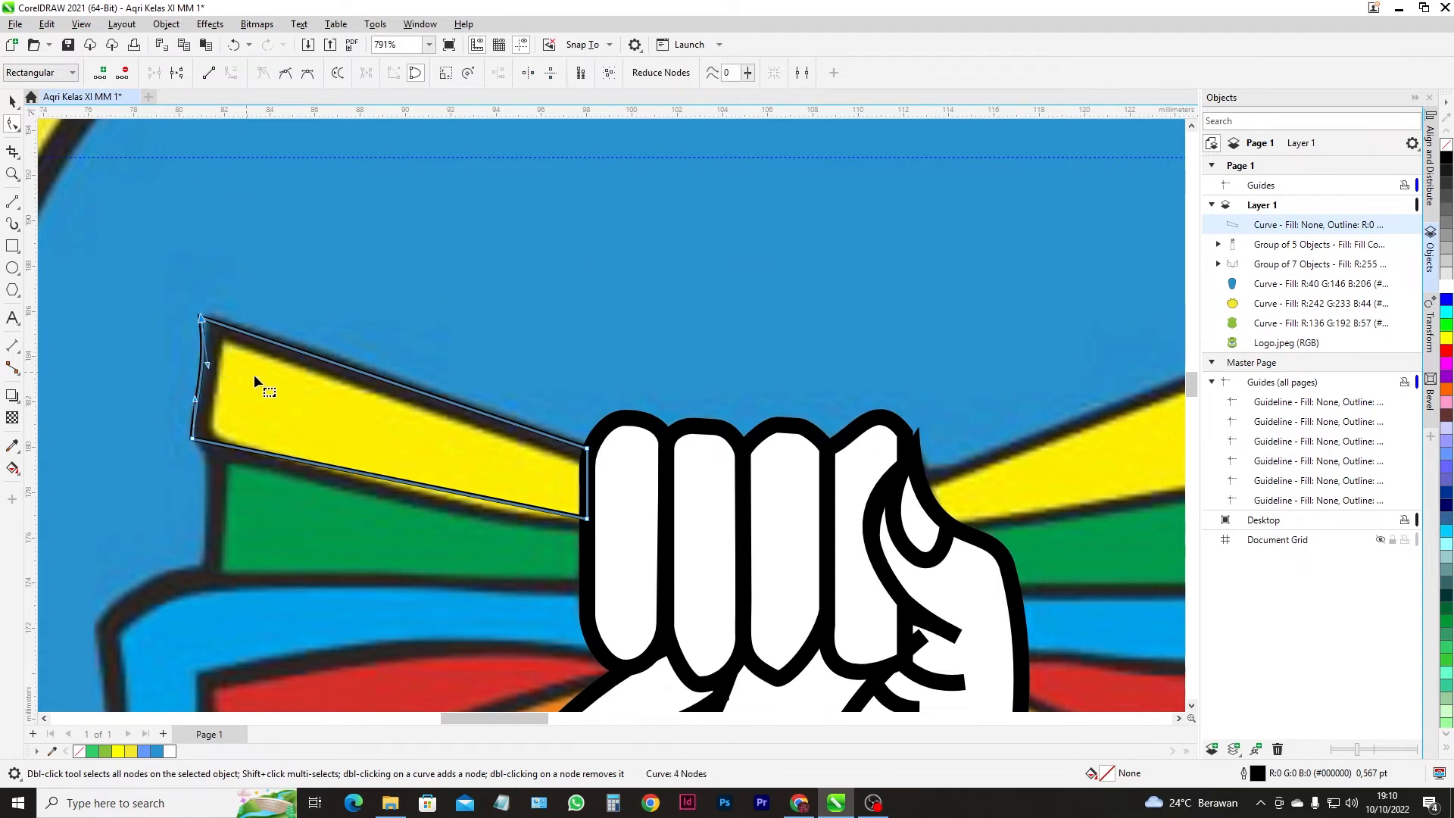
left_click(437, 492)
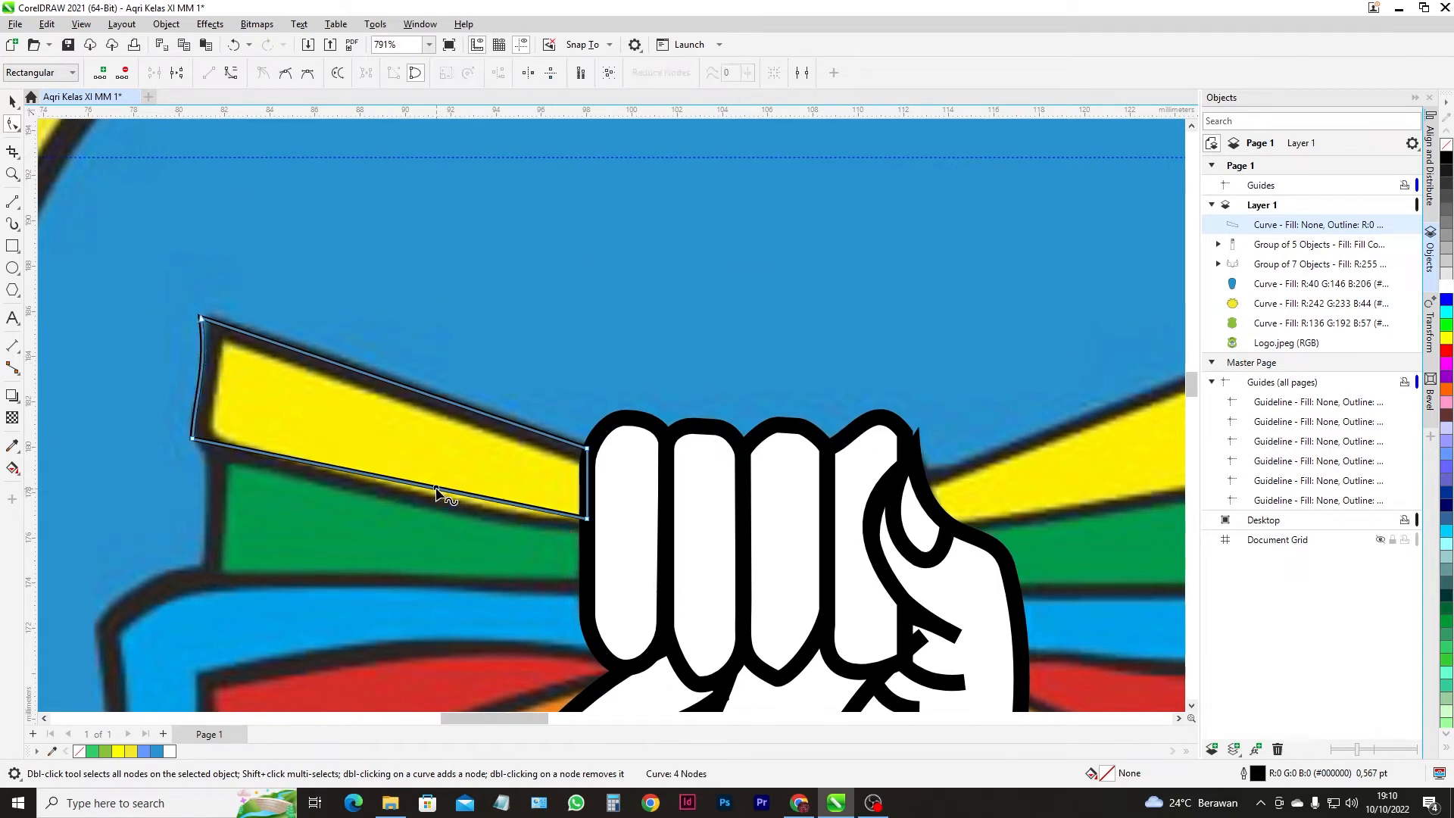
left_click(229, 74)
left_click_drag(468, 497, 454, 523)
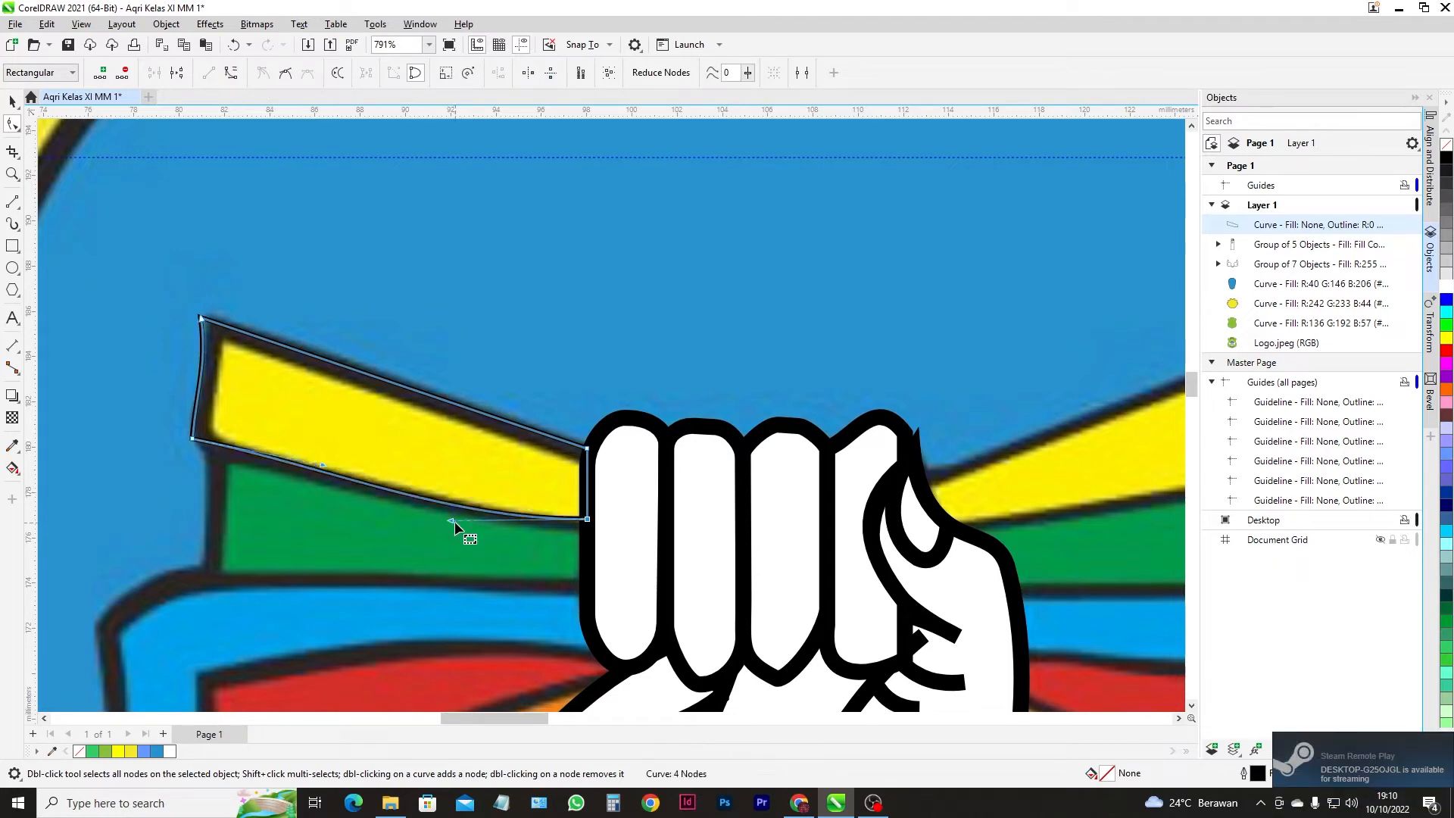
- Duplicate the yellow stripe outline, mirror the copy horizontally and place it over the yellow stripe right of the fist
left_click(13, 101)
scroll(546, 417, "down", 2)
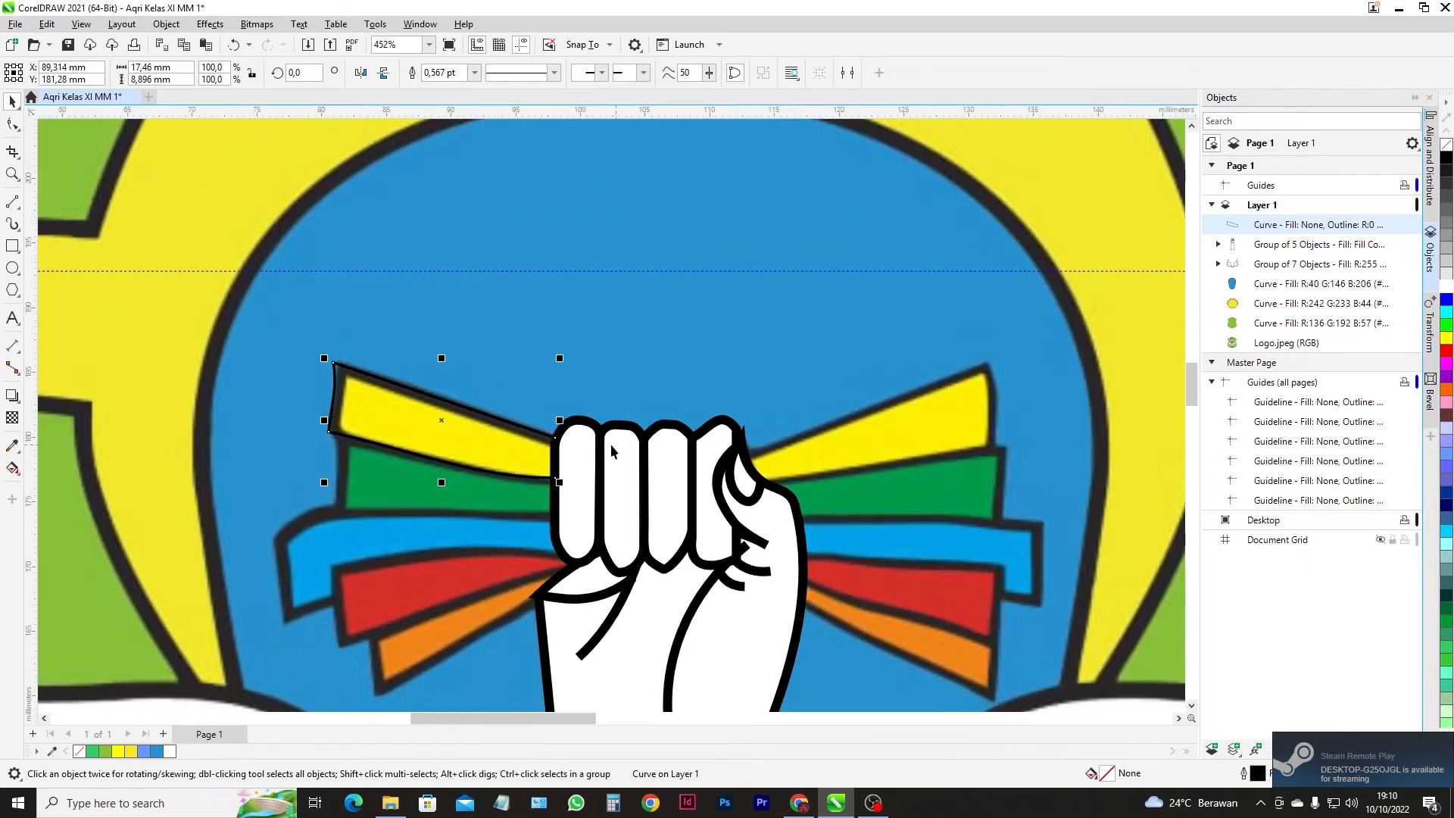
left_click(205, 44)
left_click(367, 75)
left_click_drag(437, 431, 862, 443)
- Adjust the mirrored stripe's corner nodes and outer end to fit the yellow stripe on the thumb side
left_click(13, 123)
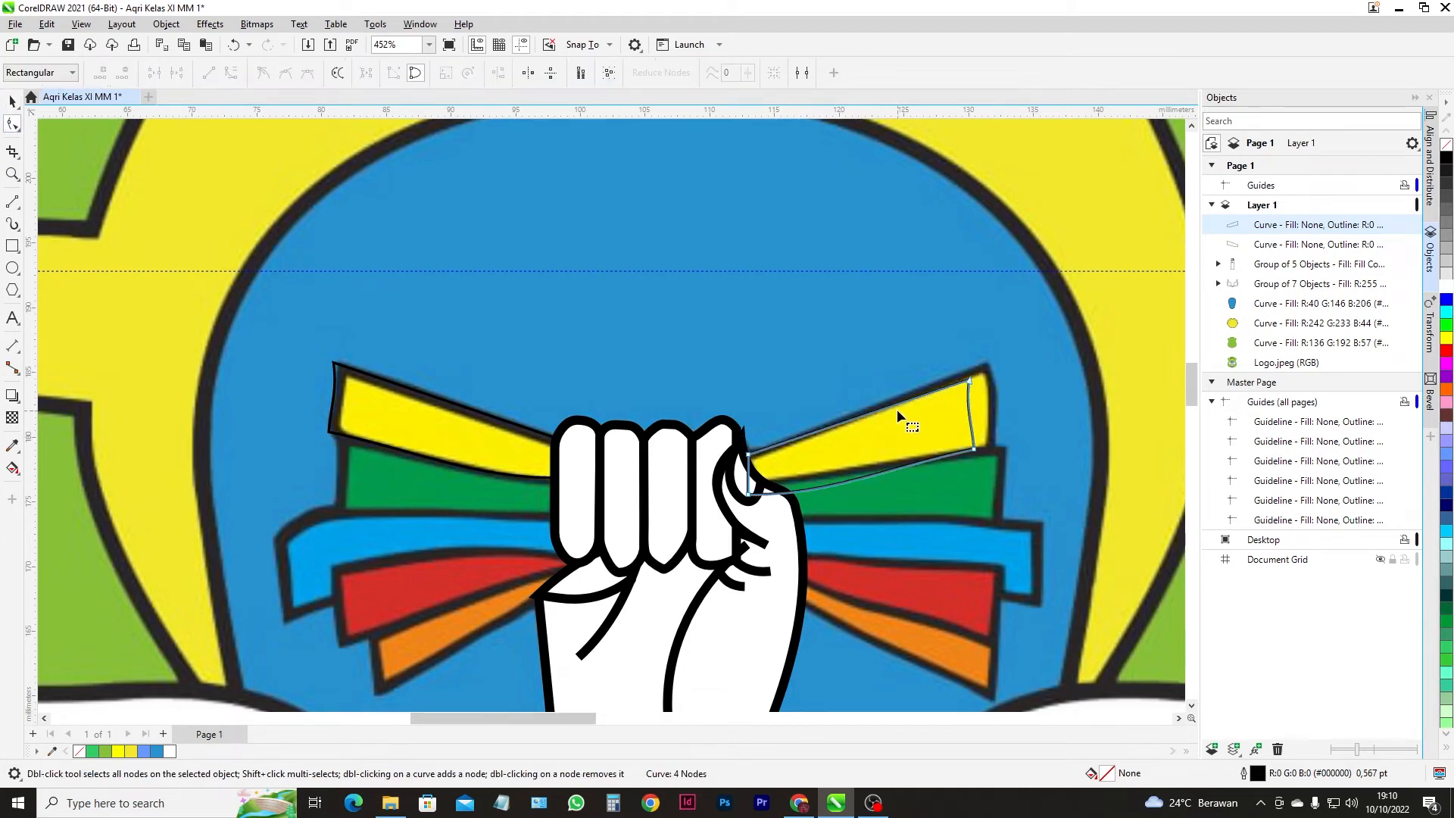
left_click_drag(972, 379, 988, 366)
left_click_drag(974, 448, 992, 449)
left_click_drag(985, 396, 997, 397)
left_click_drag(750, 496, 748, 481)
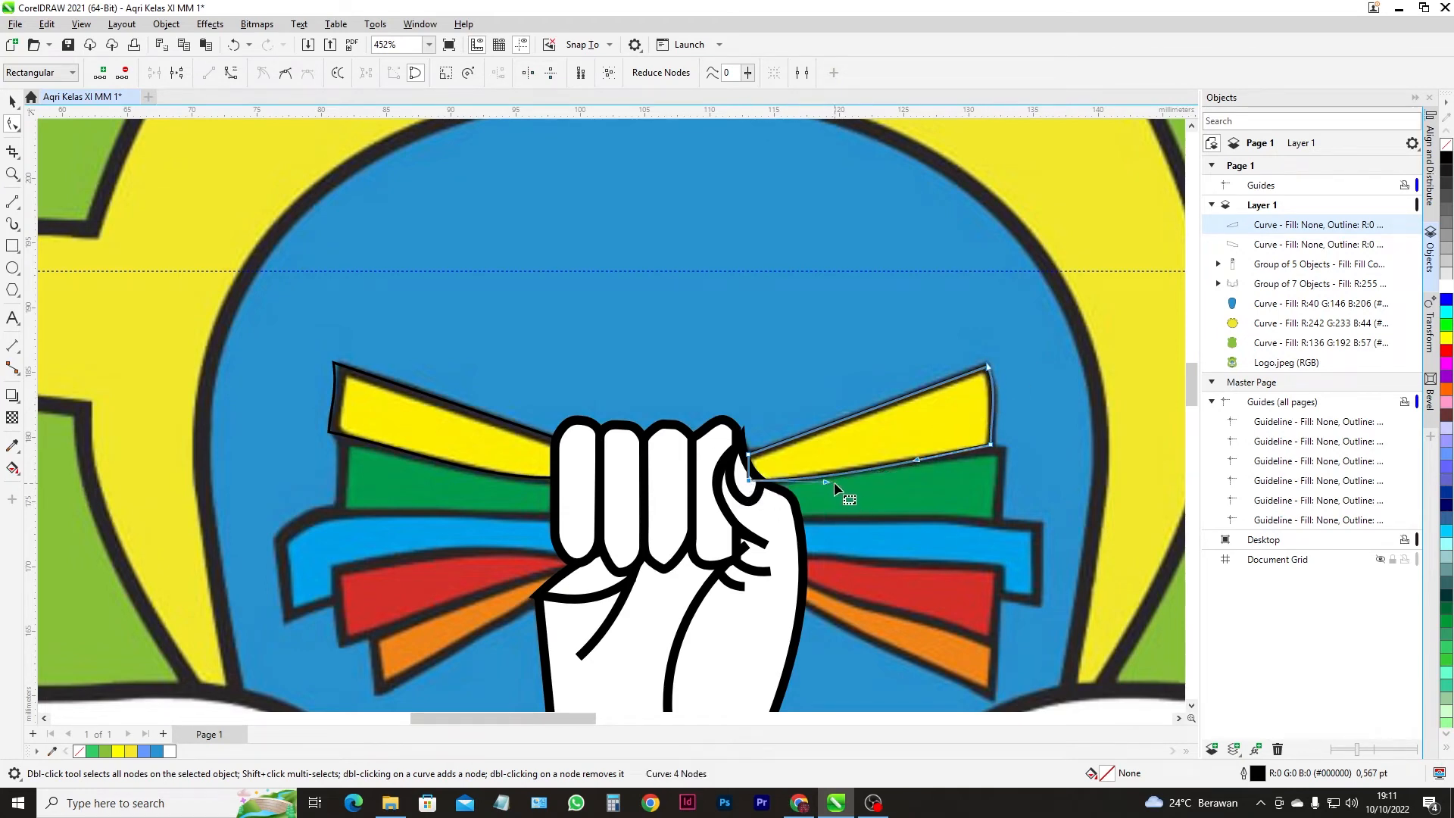
- Group the two yellow stripe outlines and fill them with yellow R:255 G:255 B:0
left_click(13, 101)
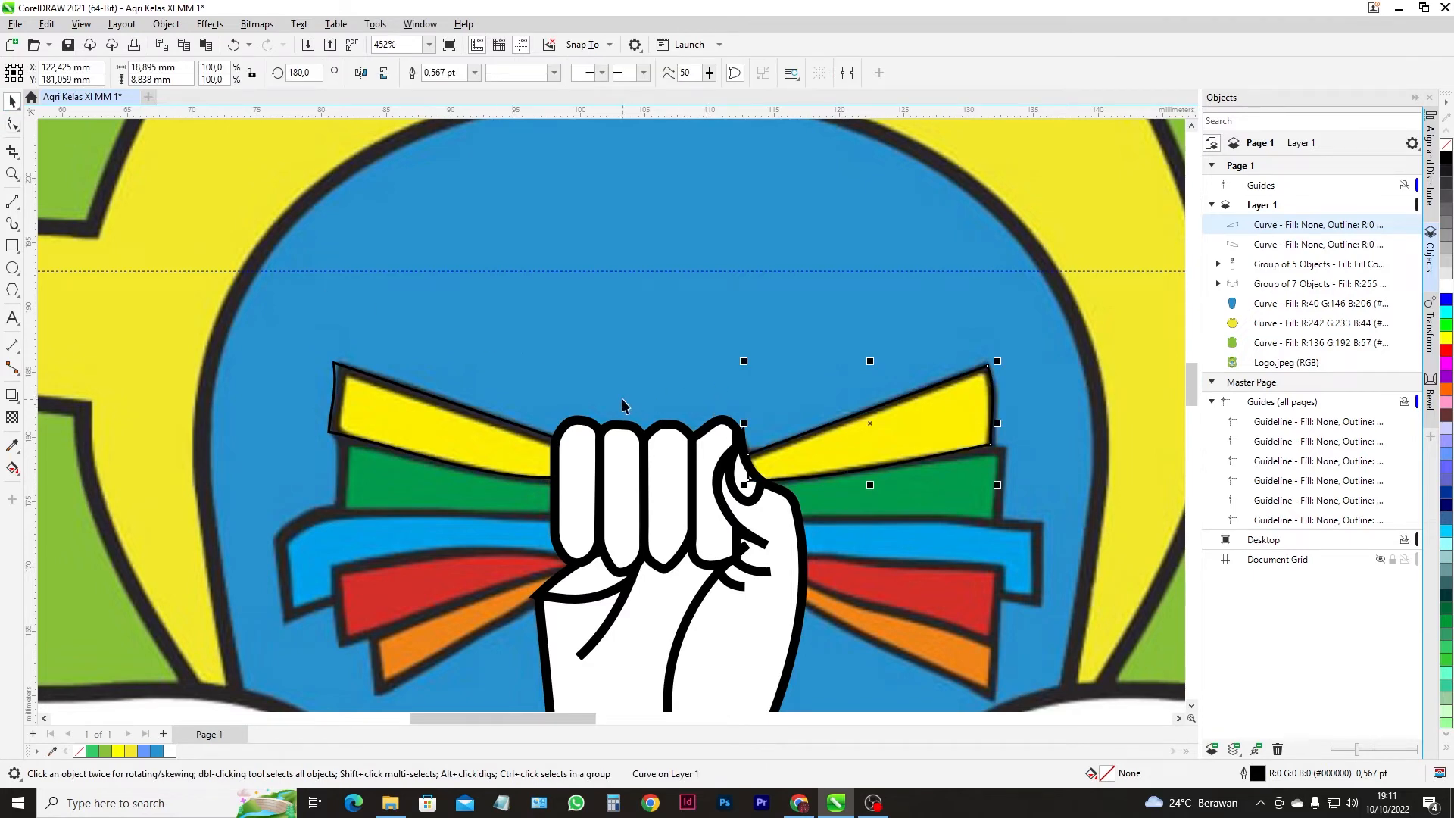
left_click(433, 403, "shift")
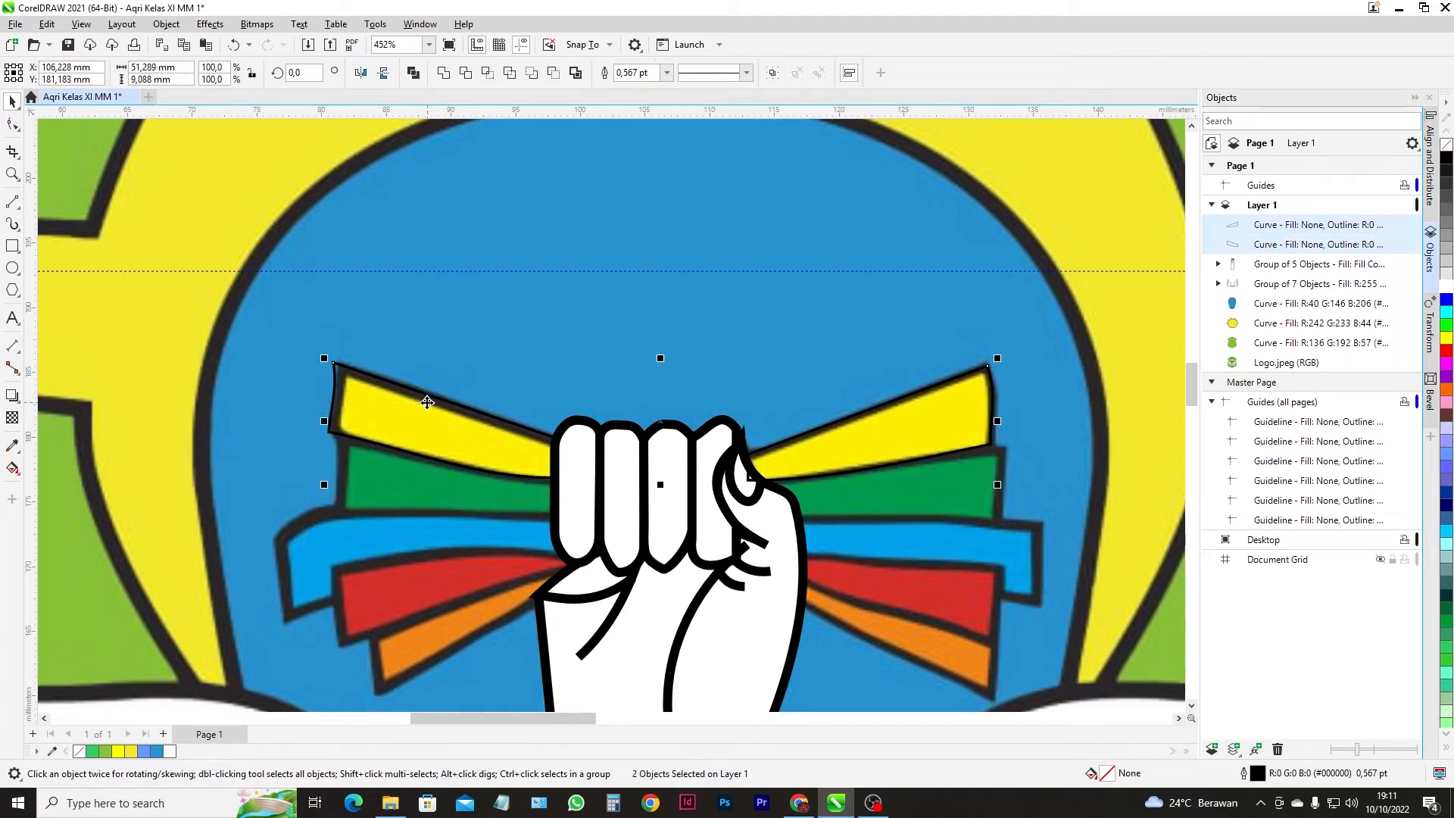
key("ctrl+g")
left_click(1445, 340)
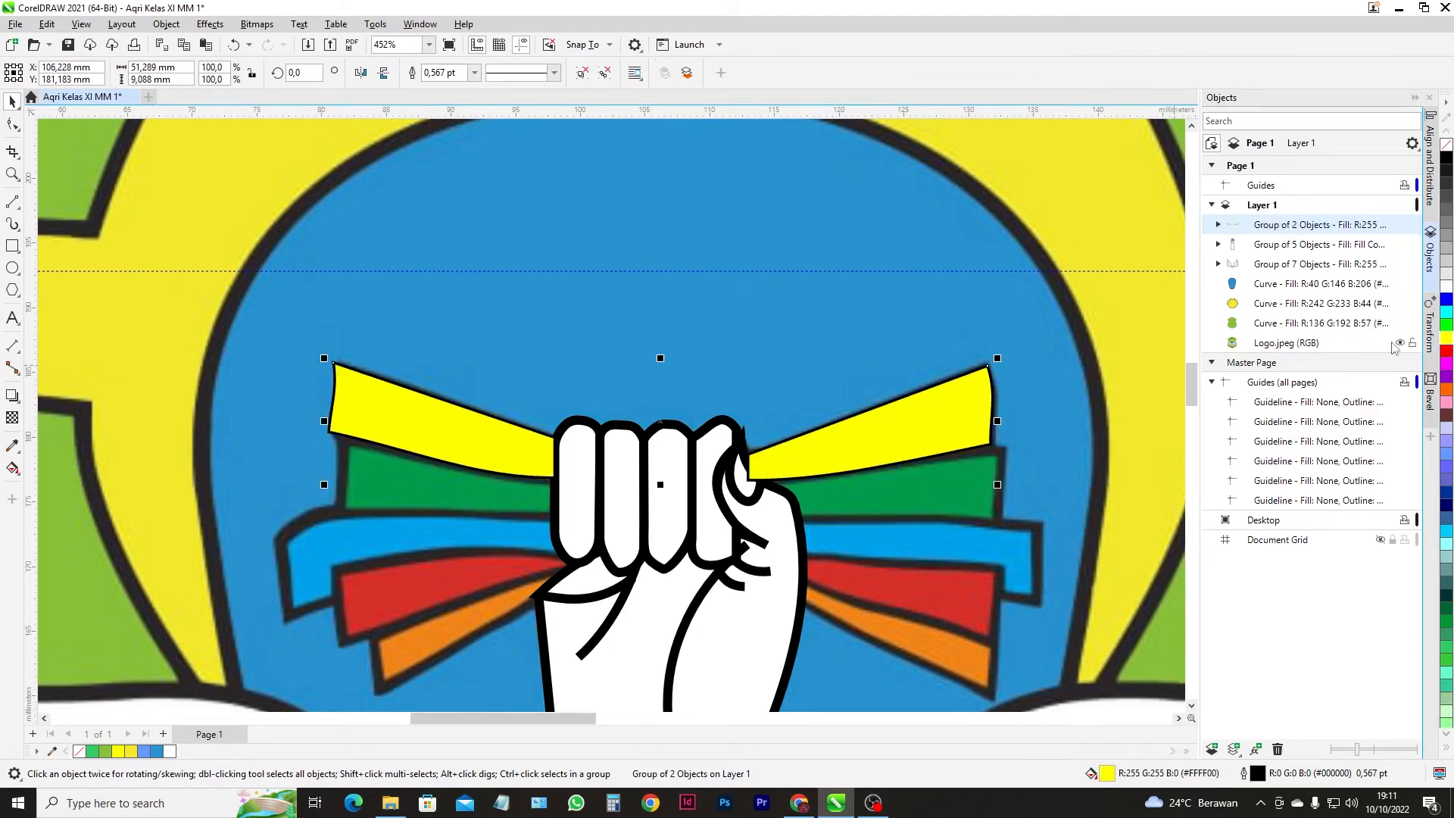
- Draw a rectangle about 16.9 mm wide over the green stripe left of the fist and convert it to curves
left_click(12, 246)
mouse_move(336, 434)
left_mouse_down()
mouse_move(350, 472)
mouse_move(555, 518)
left_mouse_up()
left_click(12, 125)
scroll(365, 486, "up", 1)
key("ctrl+q")
scroll(337, 489, "up", 1)
- Fit the green stripe outline's corner nodes to the reference and curve its upper edge along the yellow stripe
left_click_drag(323, 538, 324, 526)
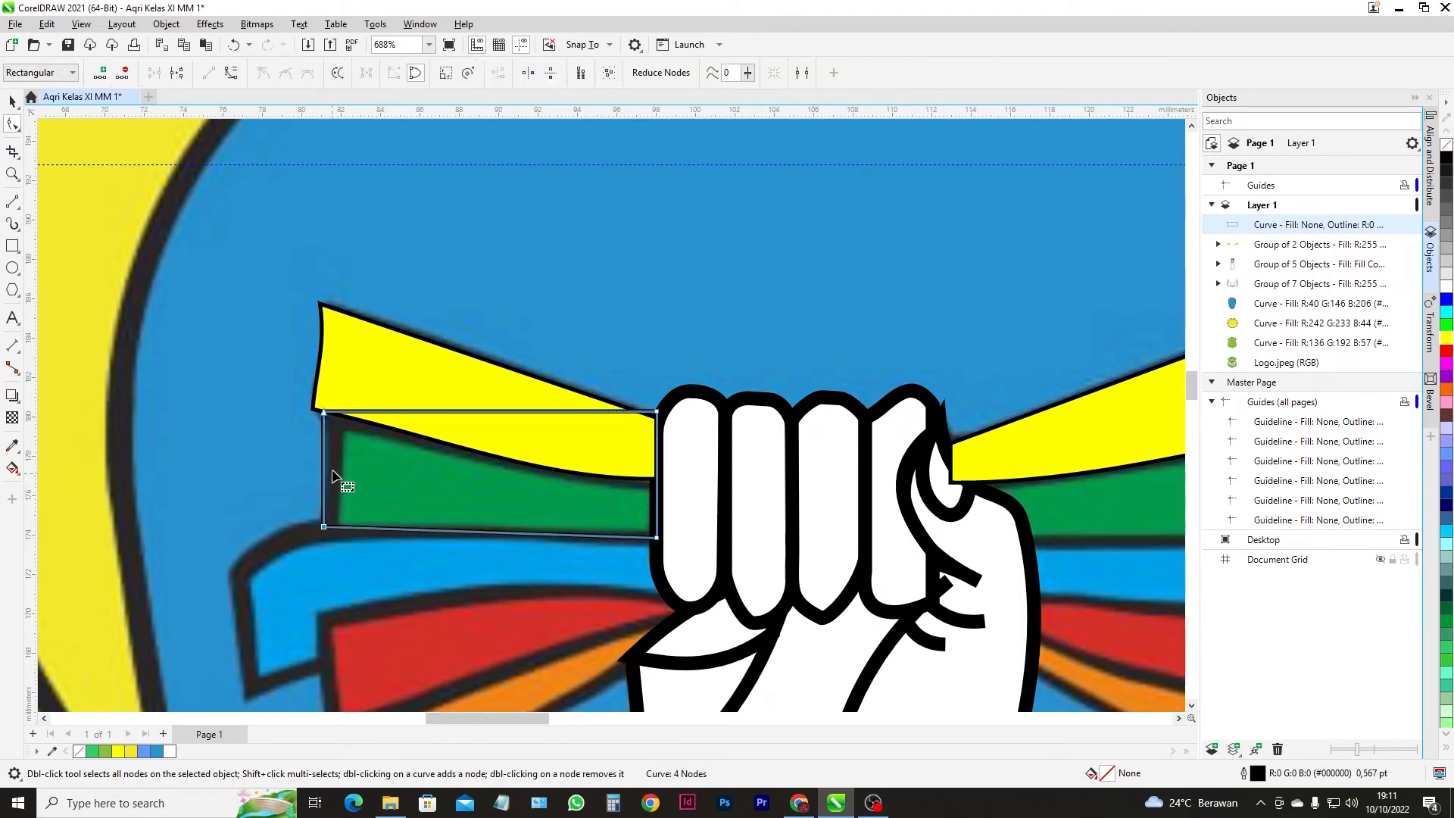
left_click_drag(657, 413, 657, 475)
left_click(515, 447)
left_click(231, 73)
left_click_drag(526, 460, 512, 460)
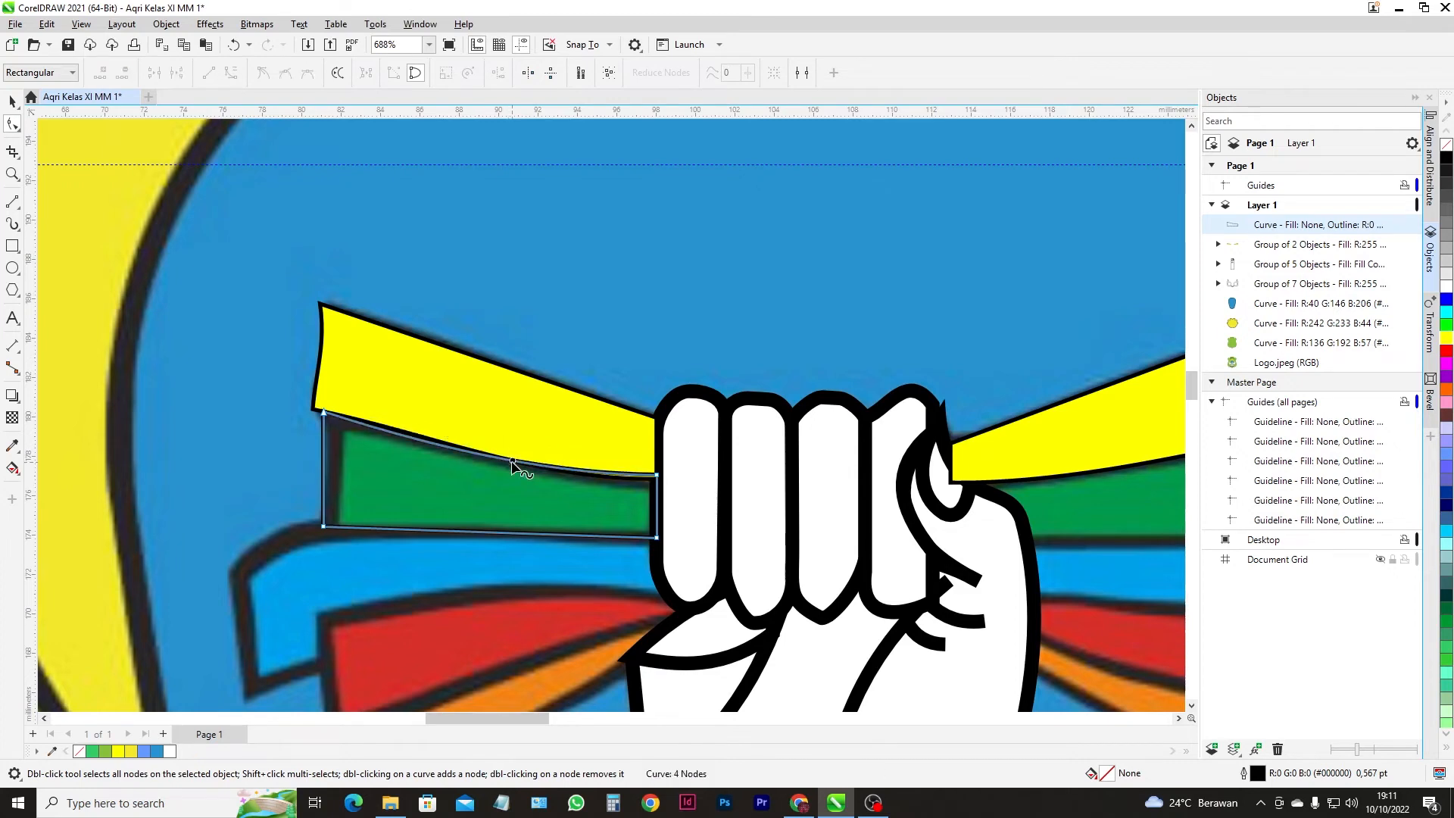
- Convert the green stripe outline's outer end to a curve and bend it slightly inward
left_click(323, 471)
left_click(231, 73)
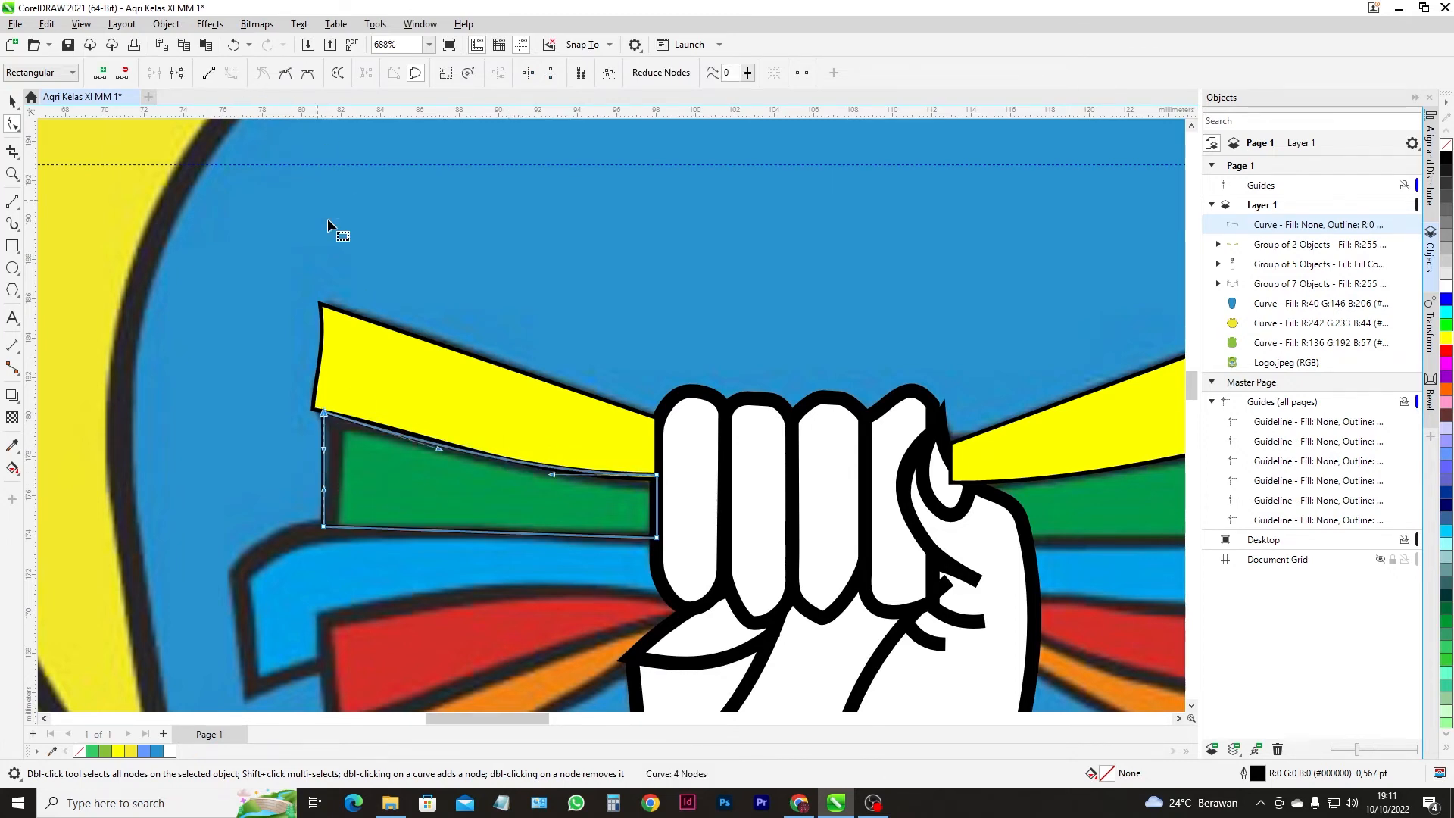
left_click_drag(330, 459, 339, 458)
- Fill the traced green stripe with dark green R:0 G:153 B:51
left_click(13, 101)
left_click(1448, 326)
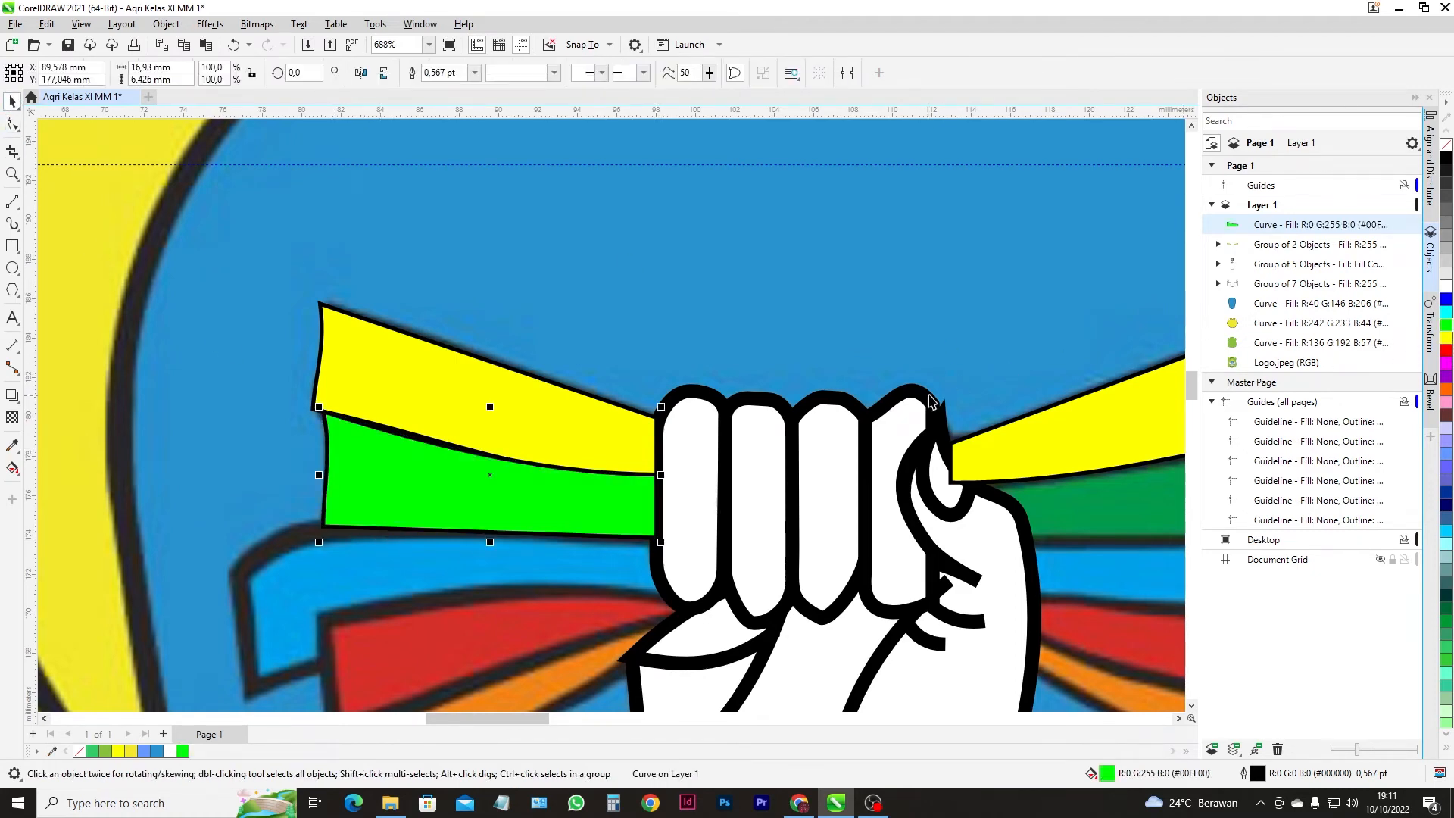
left_click(1448, 627)
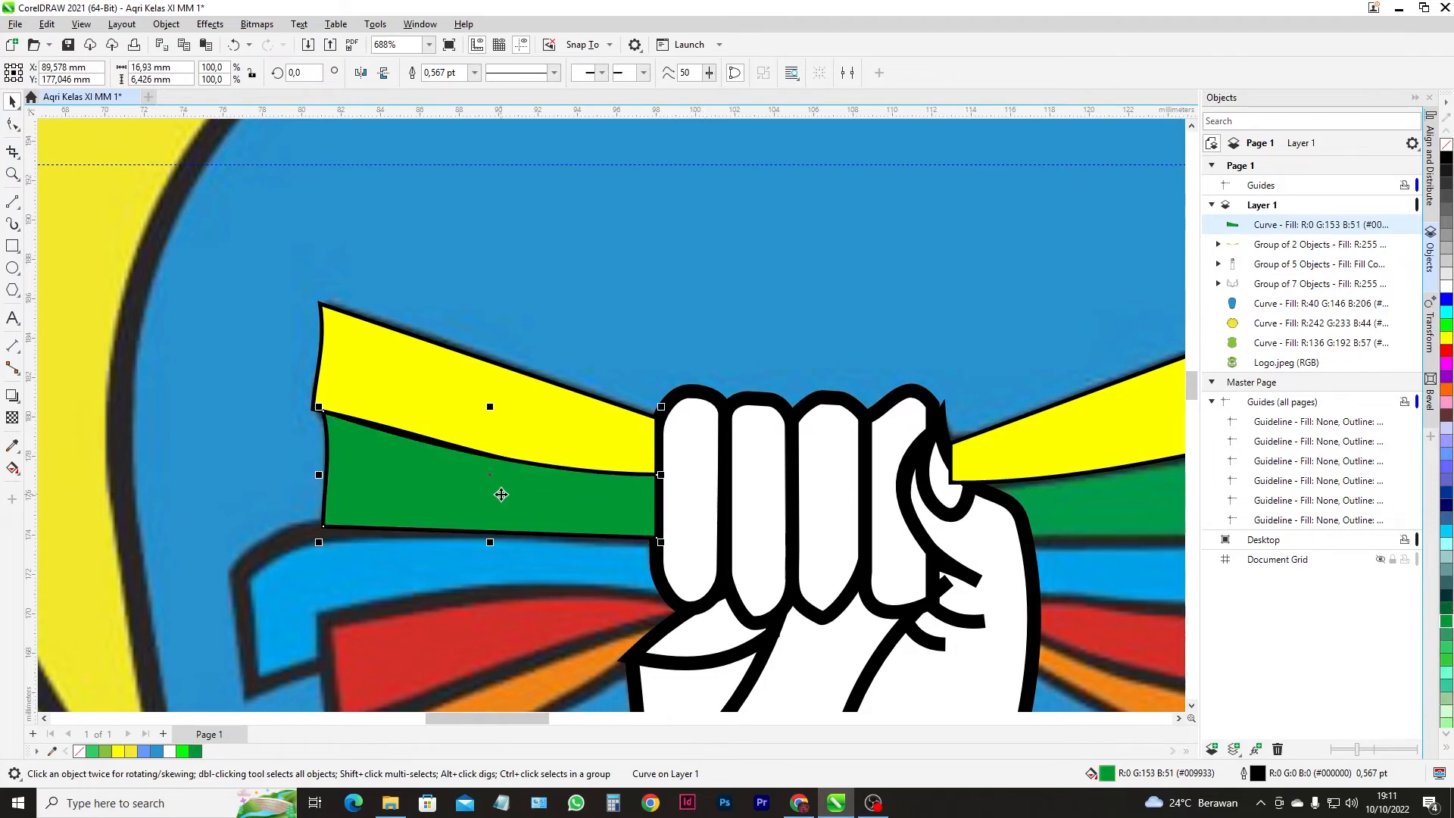
- Duplicate the green stripe, mirror the copy horizontally and place it below the yellow stripe right of the fist
left_click(13, 124)
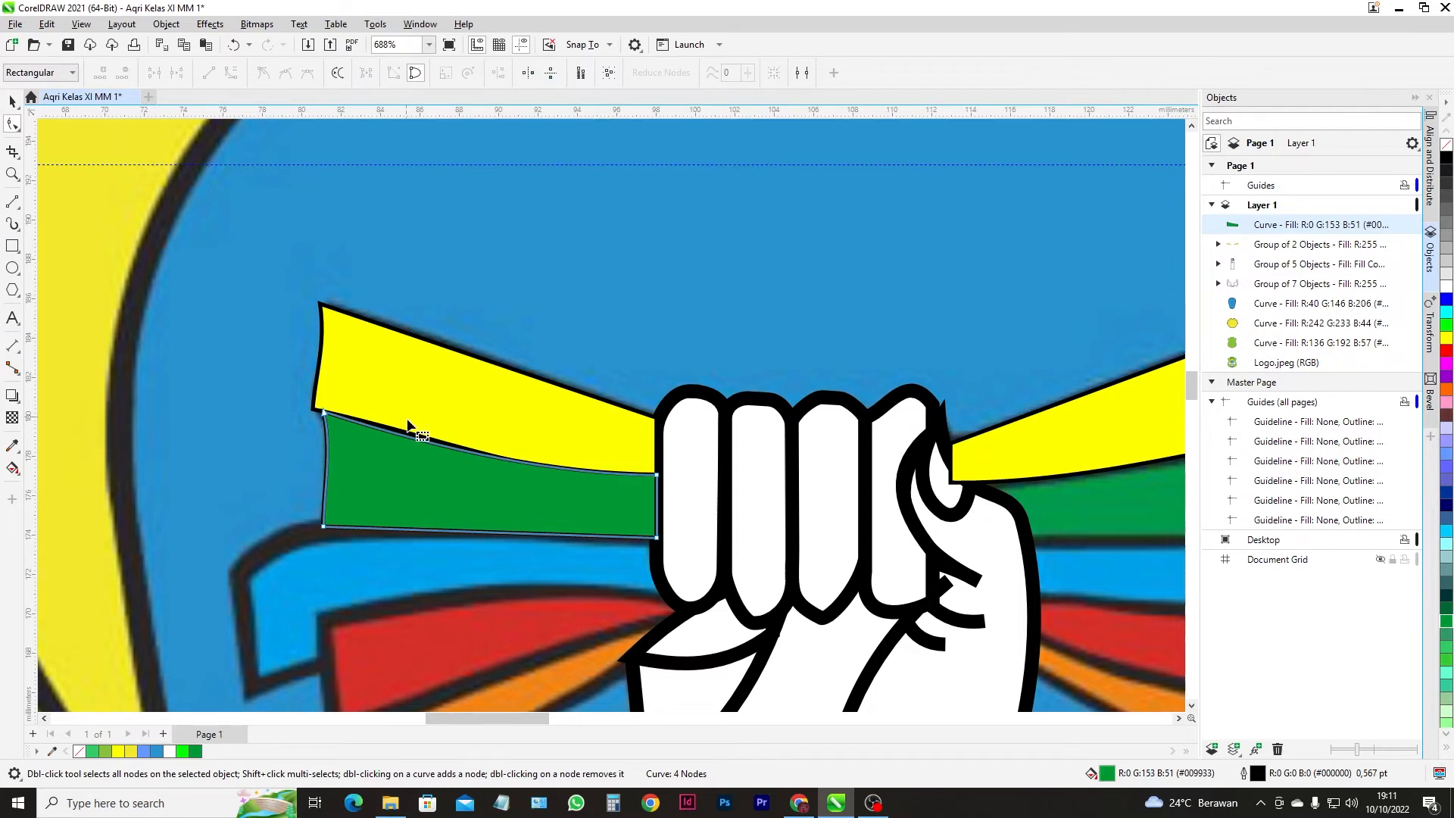
scroll(493, 443, "down", 2)
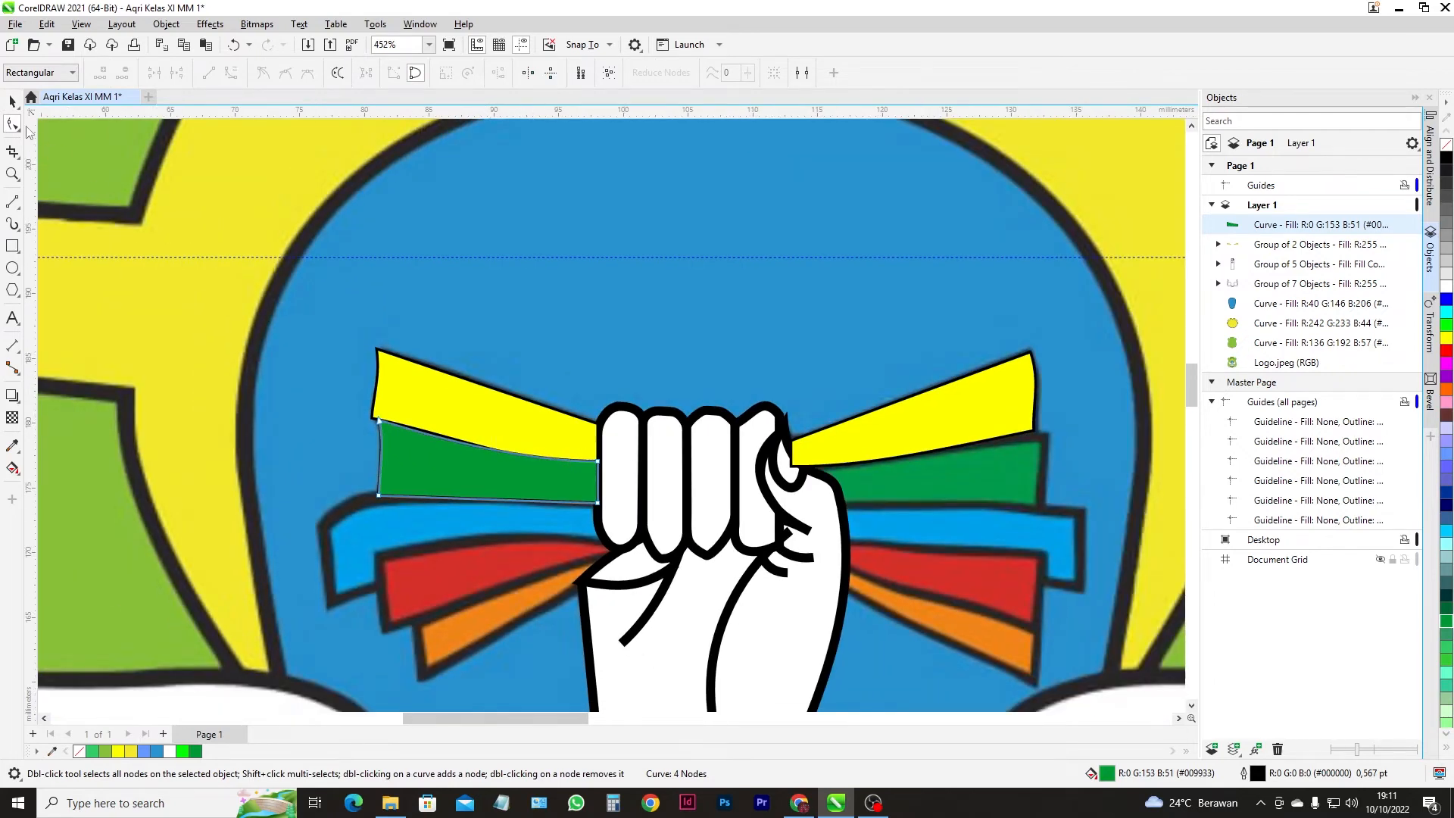
left_click(12, 246)
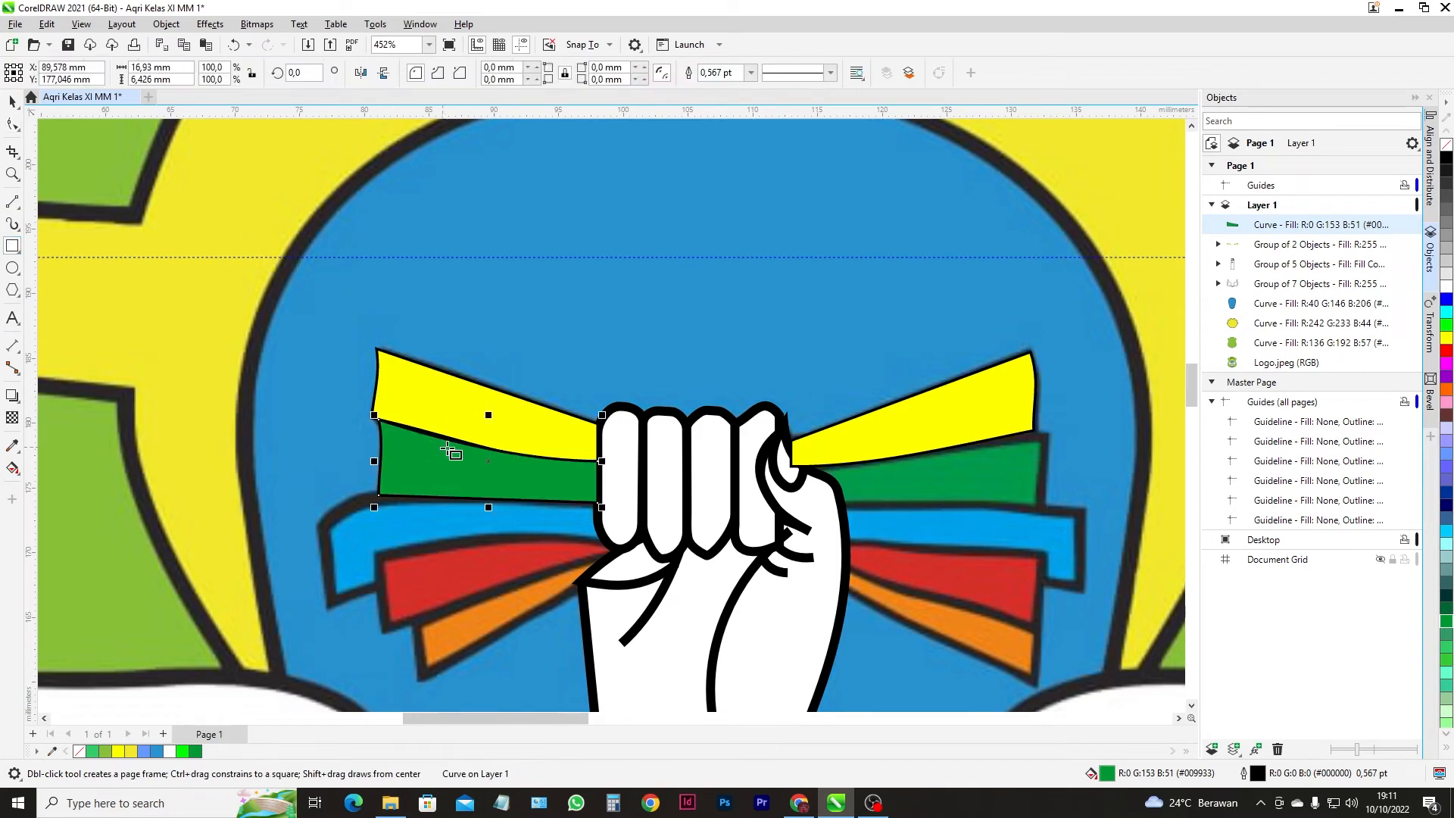
left_click(205, 45)
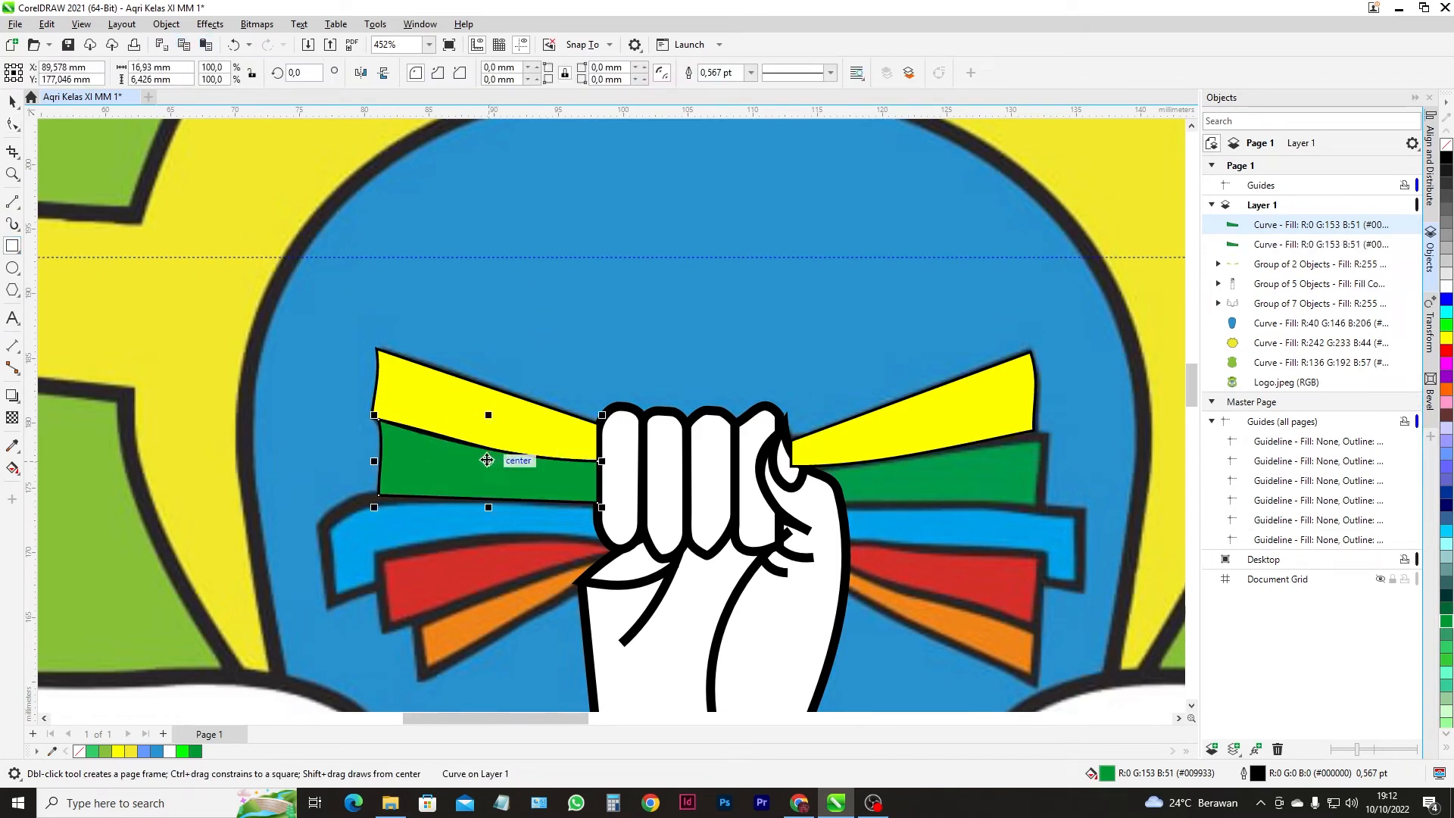
left_click(361, 73)
left_click(12, 101)
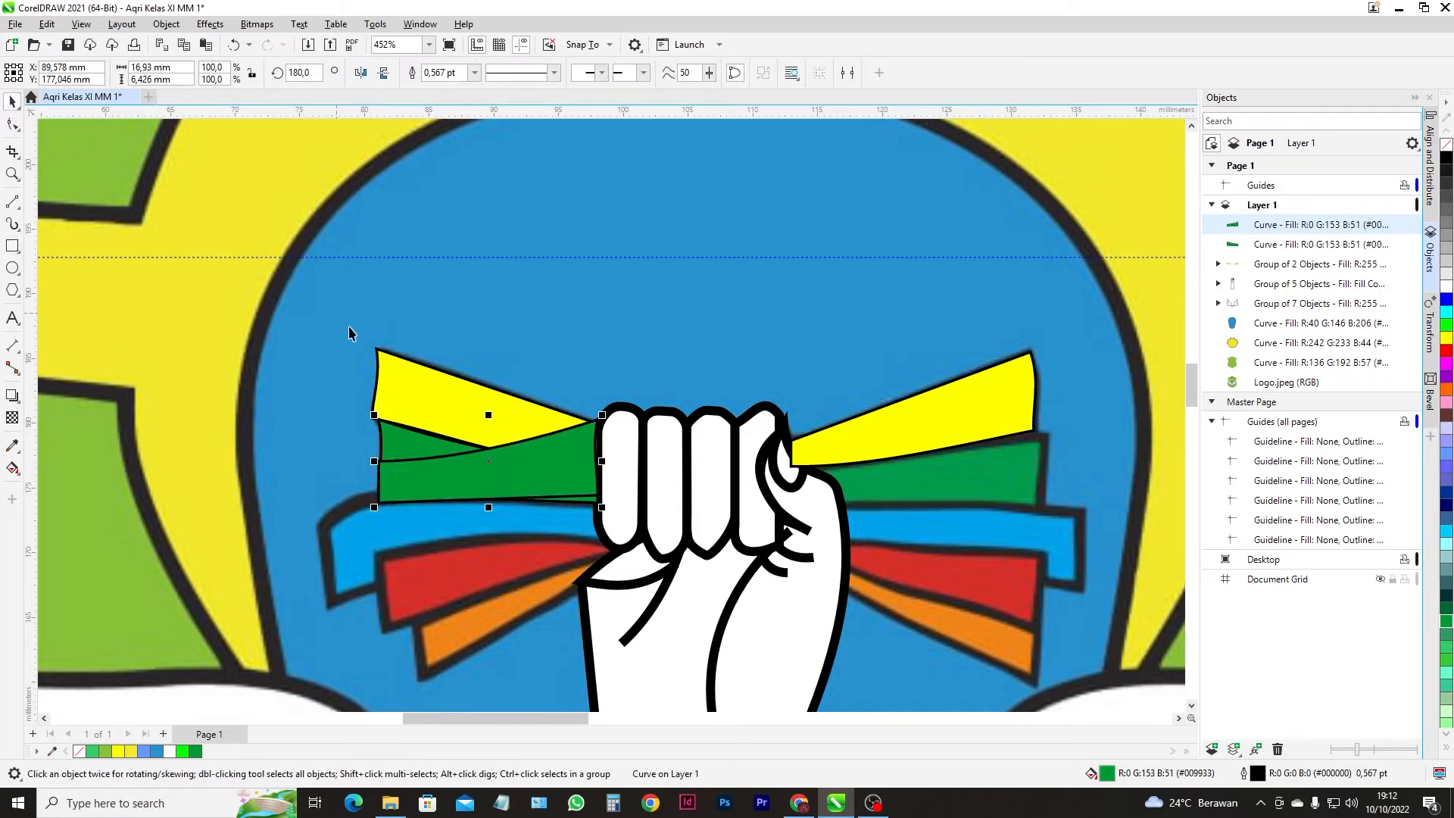
left_click_drag(506, 464, 903, 466)
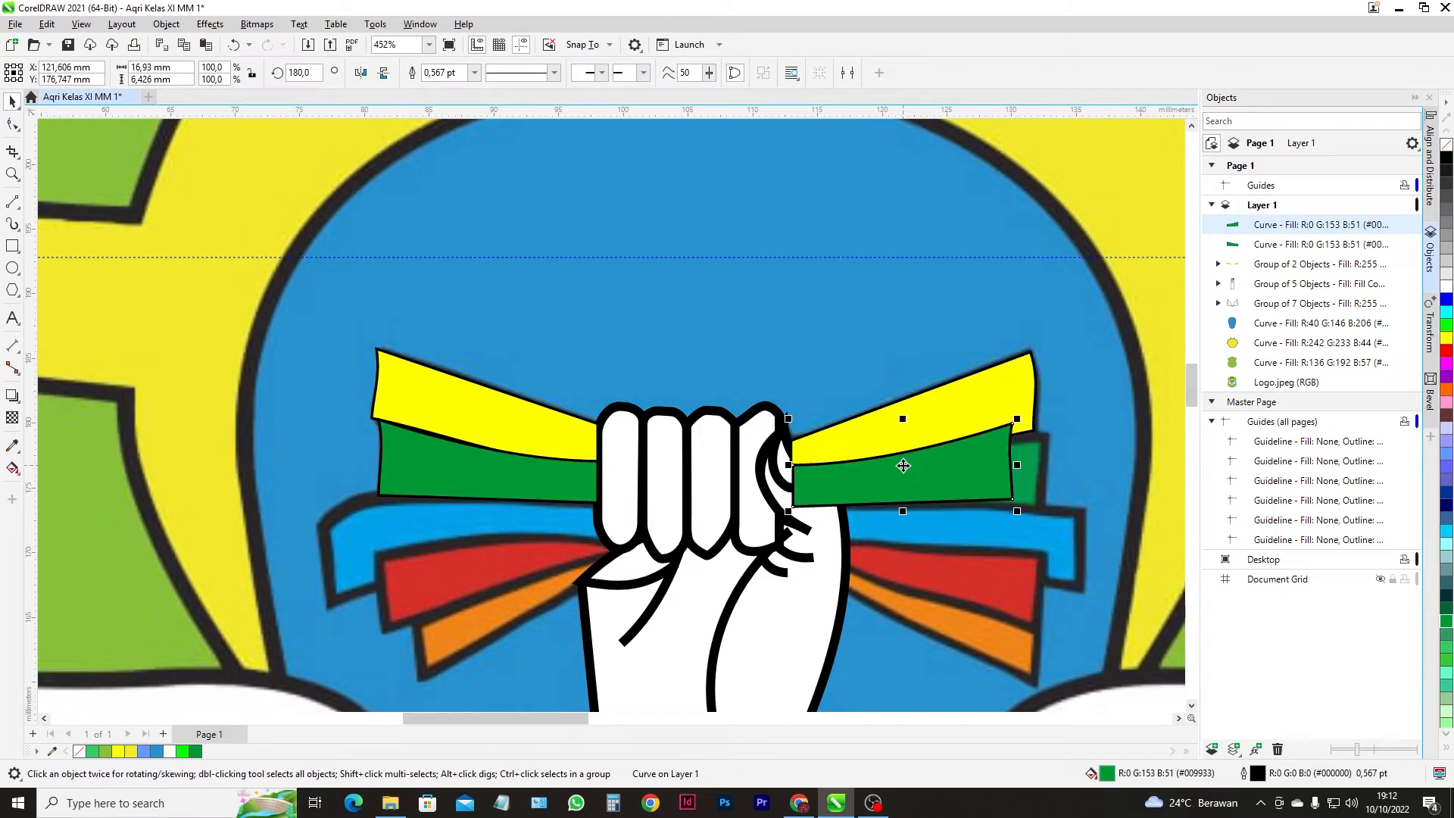
- Widen the mirrored green stripe to the reference's outer end and move its two outer corner nodes onto the reference corners
left_click_drag(1020, 469, 1052, 474)
left_click(13, 126)
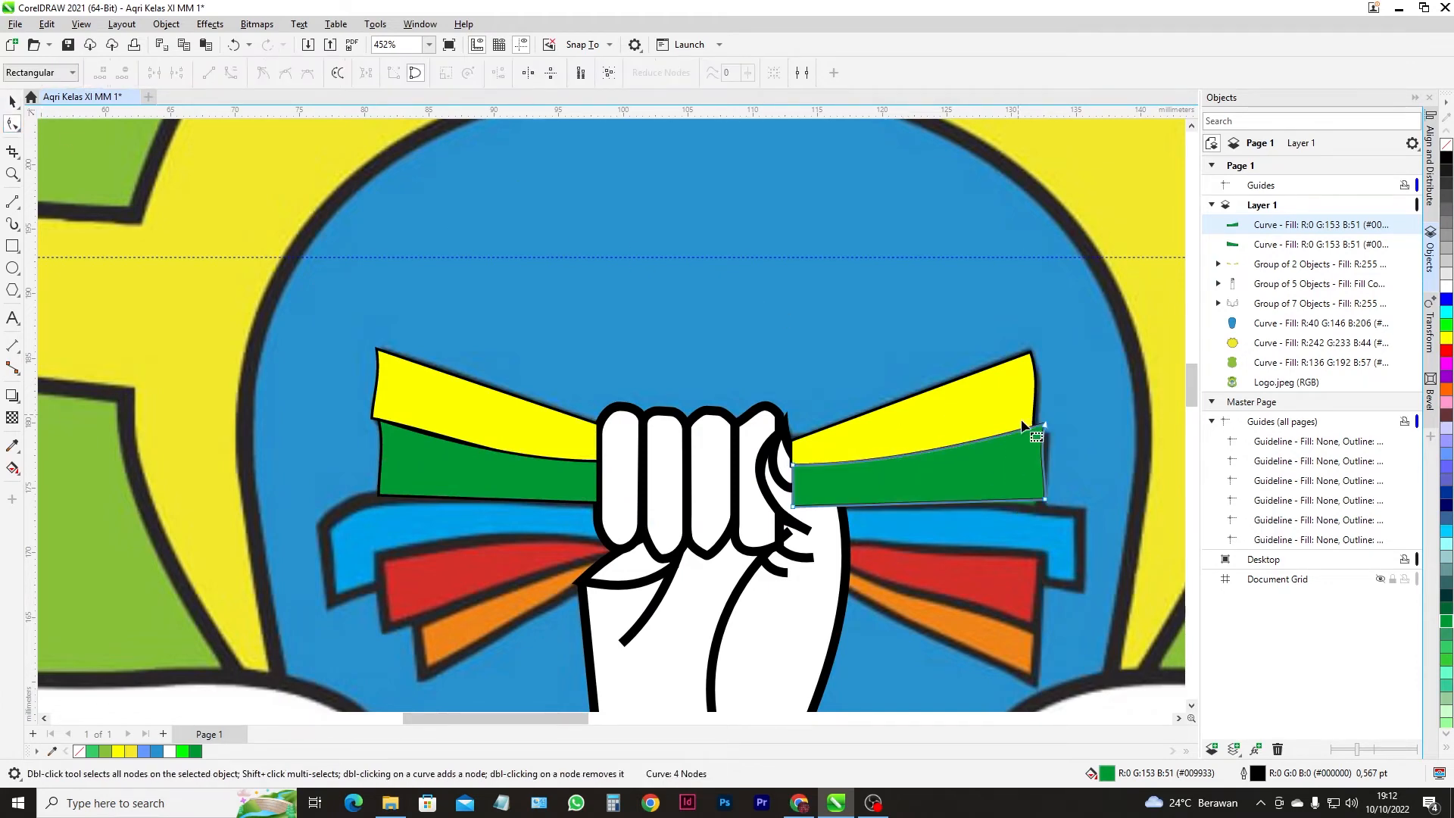
scroll(1036, 498, "up", 1)
left_click_drag(1032, 515, 1028, 526)
left_click_drag(1033, 398, 1037, 414)
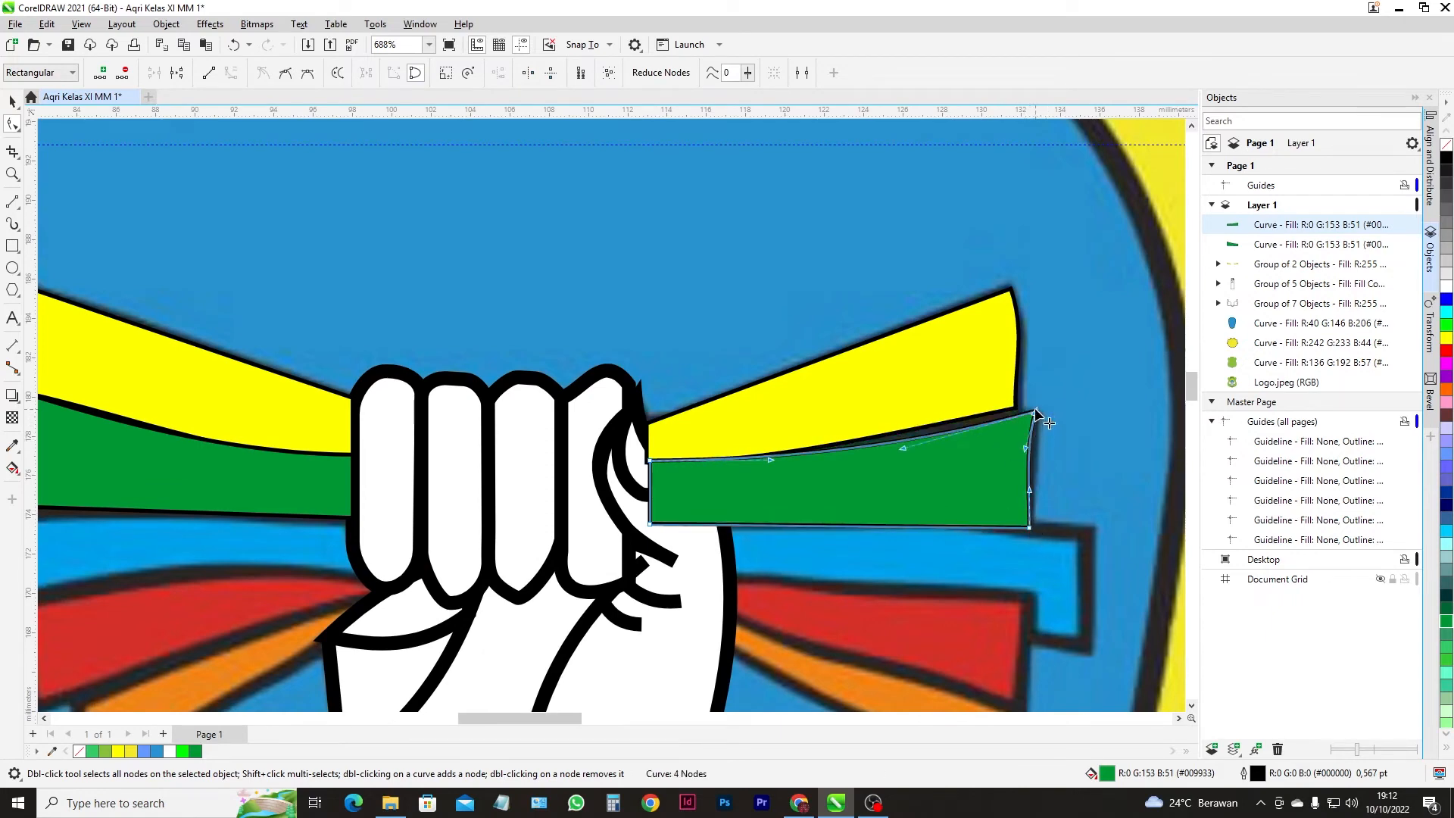
- Bend the upper edge of the mirrored green stripe to follow the underside of the yellow stripe
left_click(989, 353)
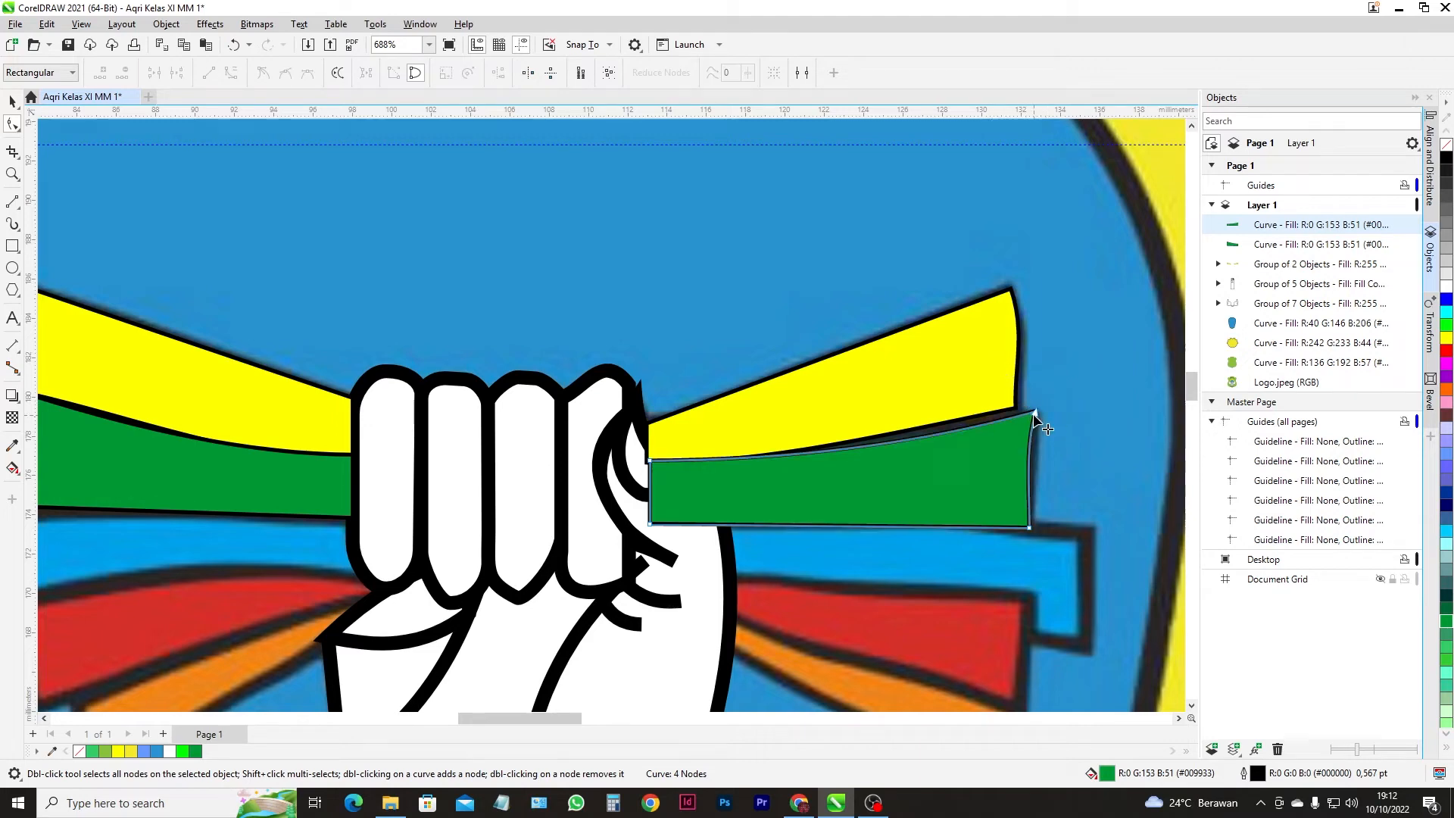
left_click(651, 461)
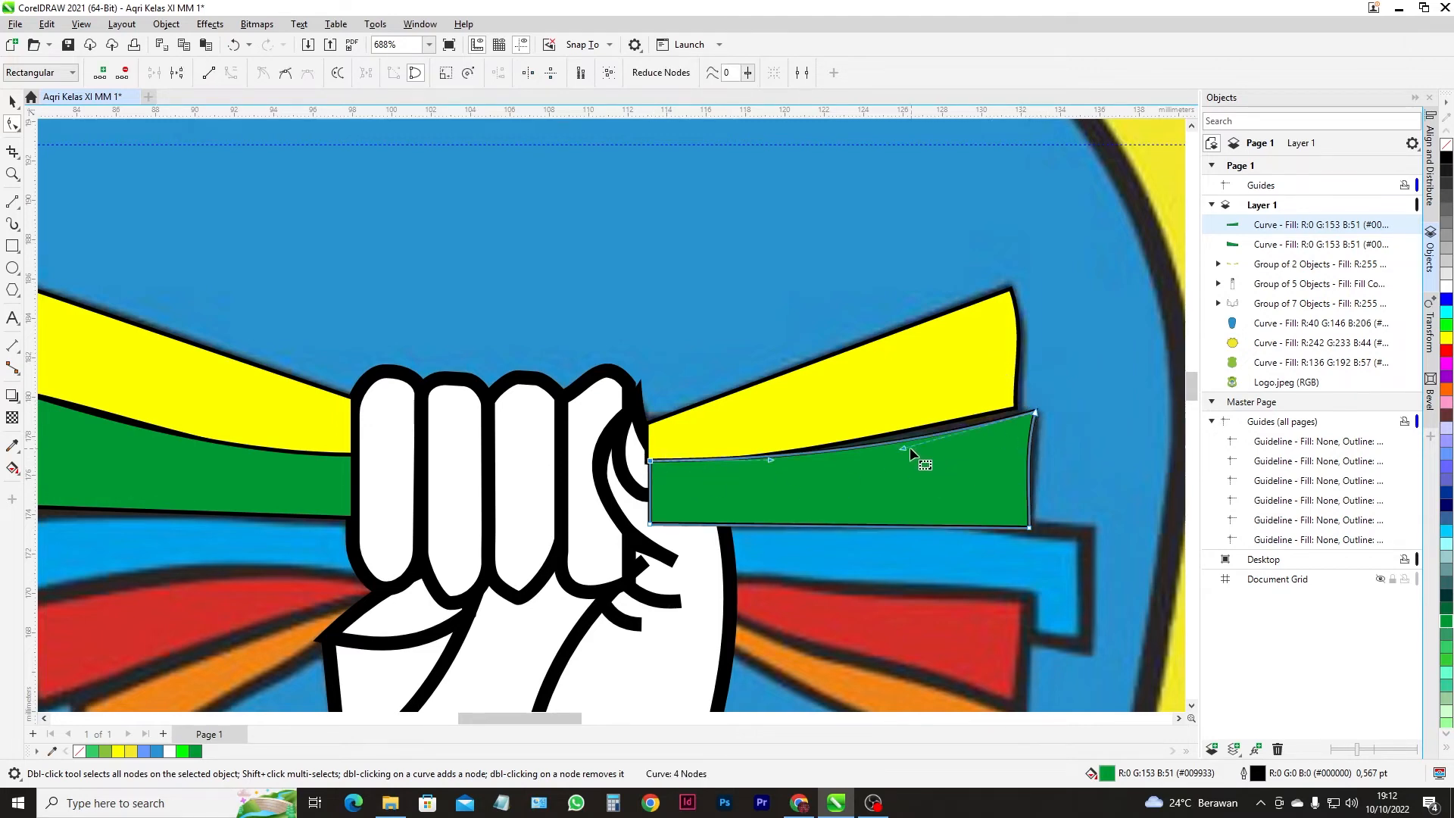
left_click_drag(903, 447, 917, 437)
left_click(1014, 410)
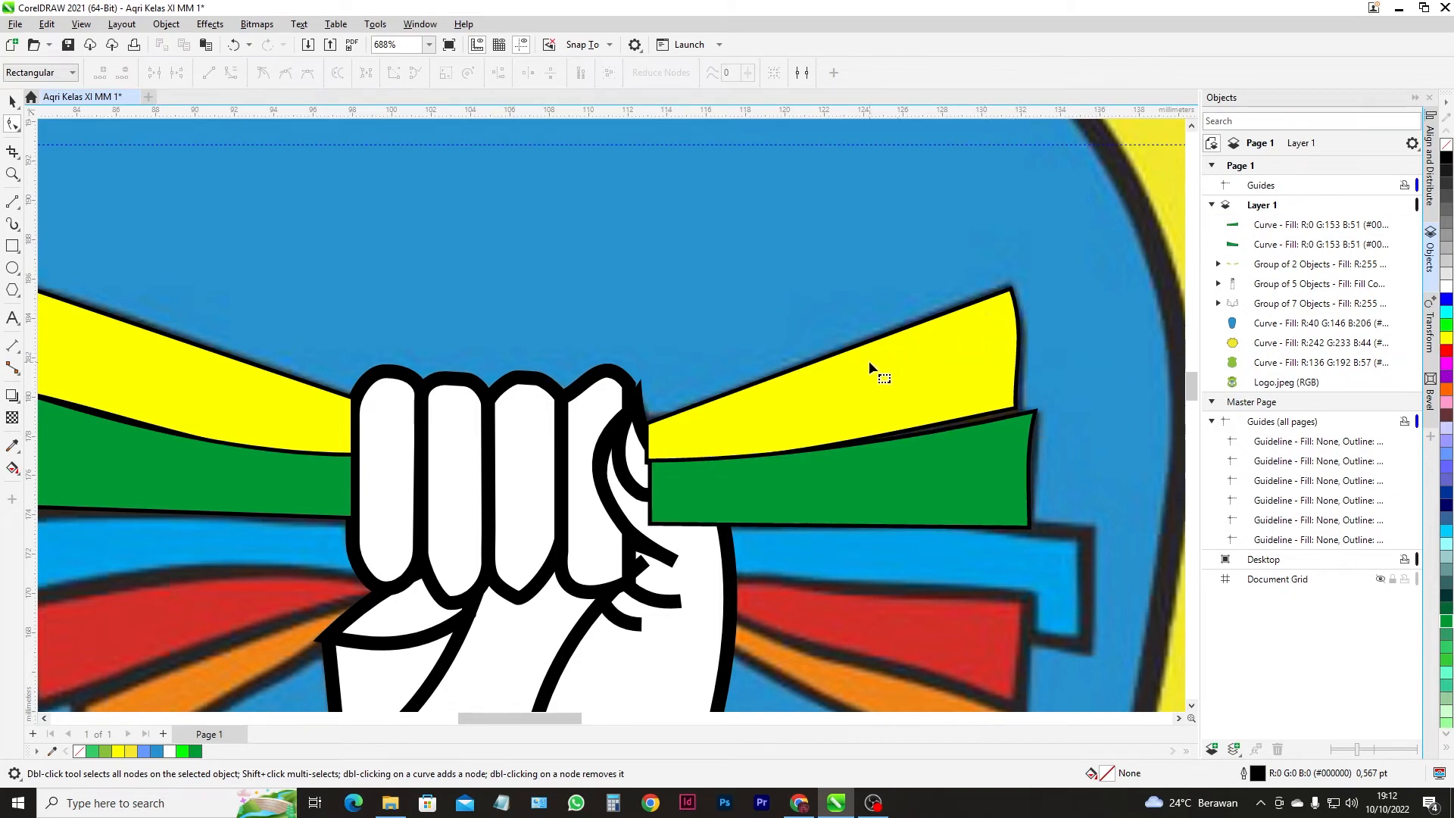
- Ungroup the pair of yellow stripes so each can be edited separately
key("space")
left_click(904, 365)
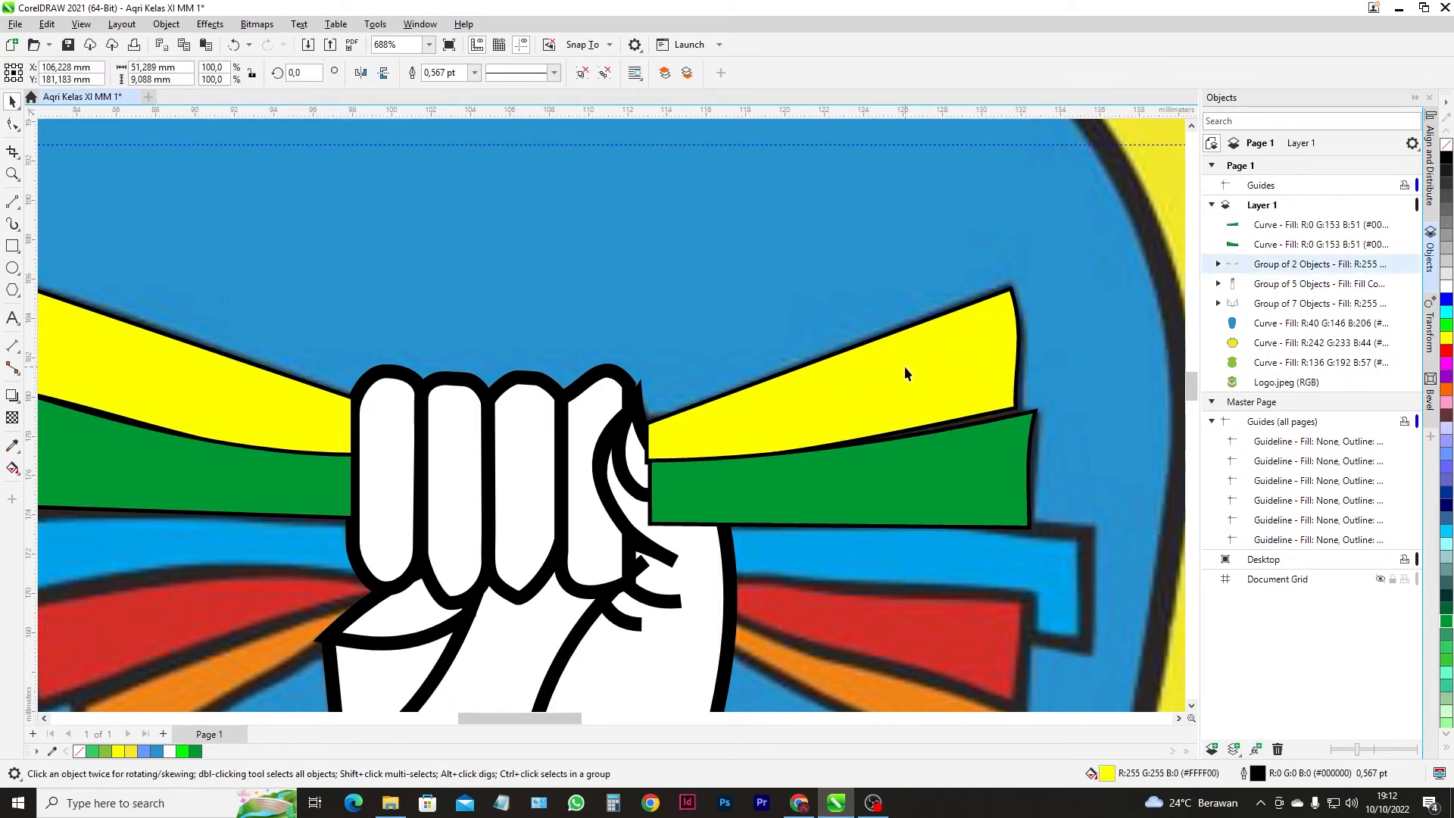
left_click(12, 124)
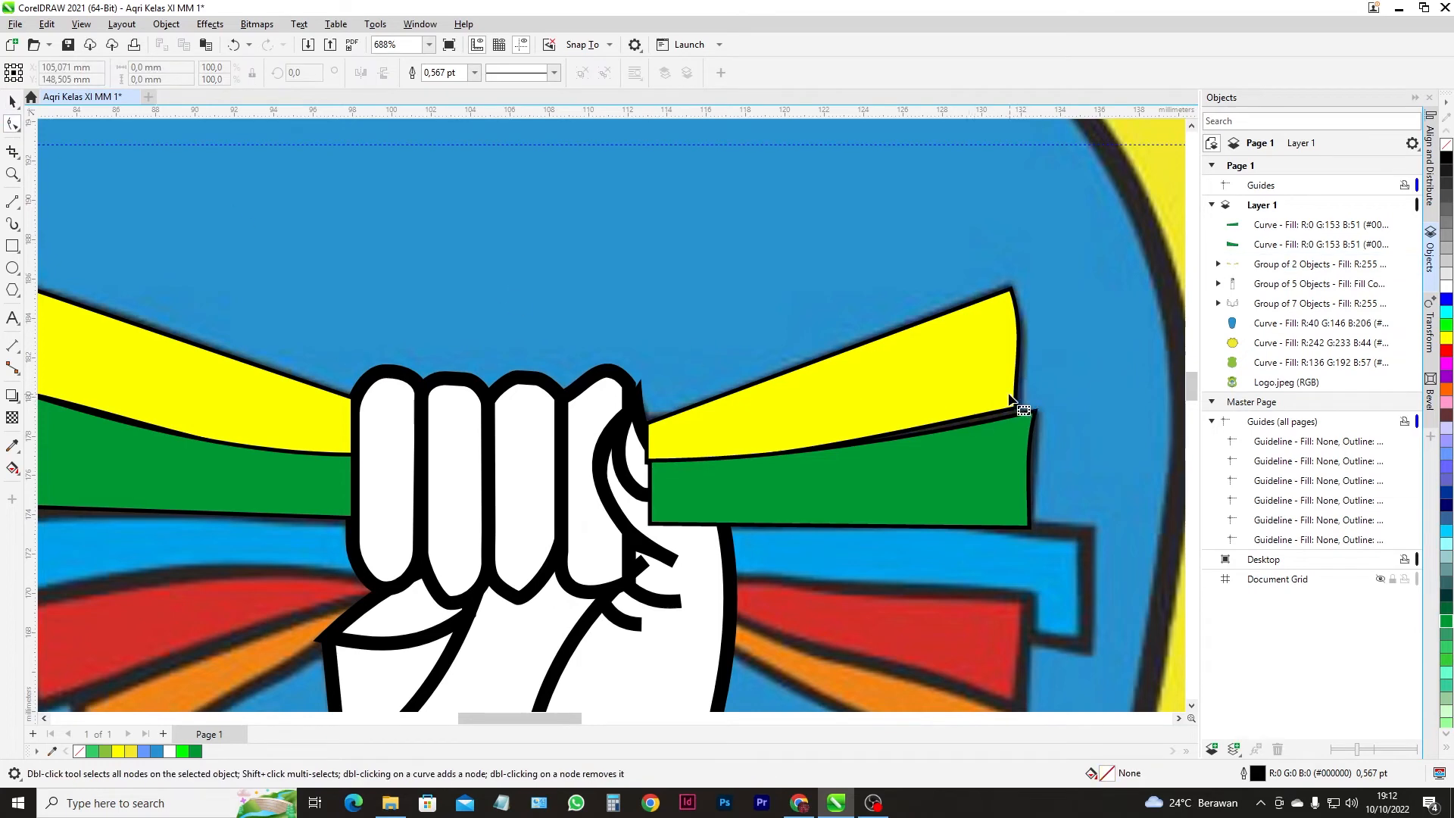
key("space")
left_click(933, 375)
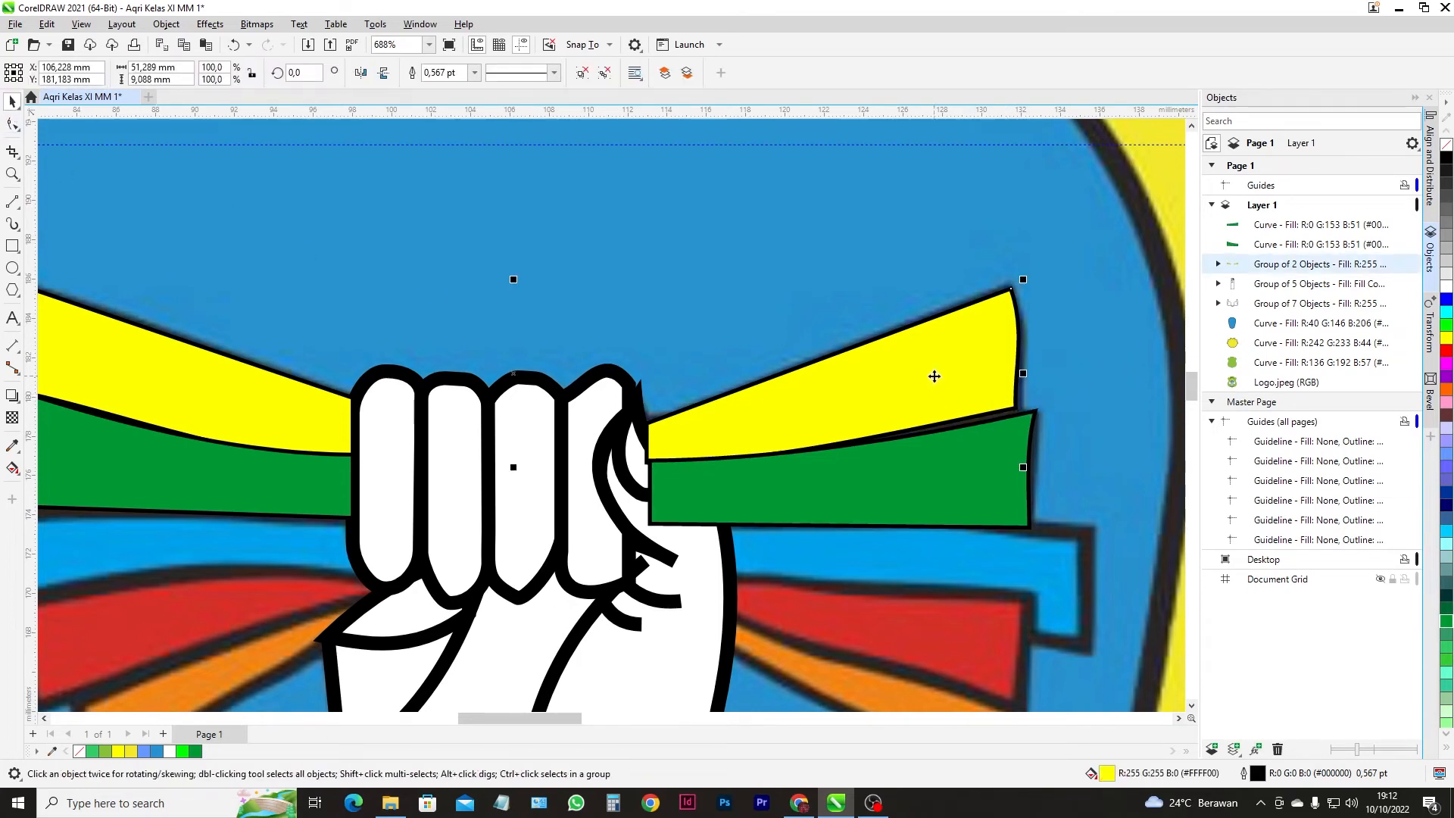
left_click(581, 75)
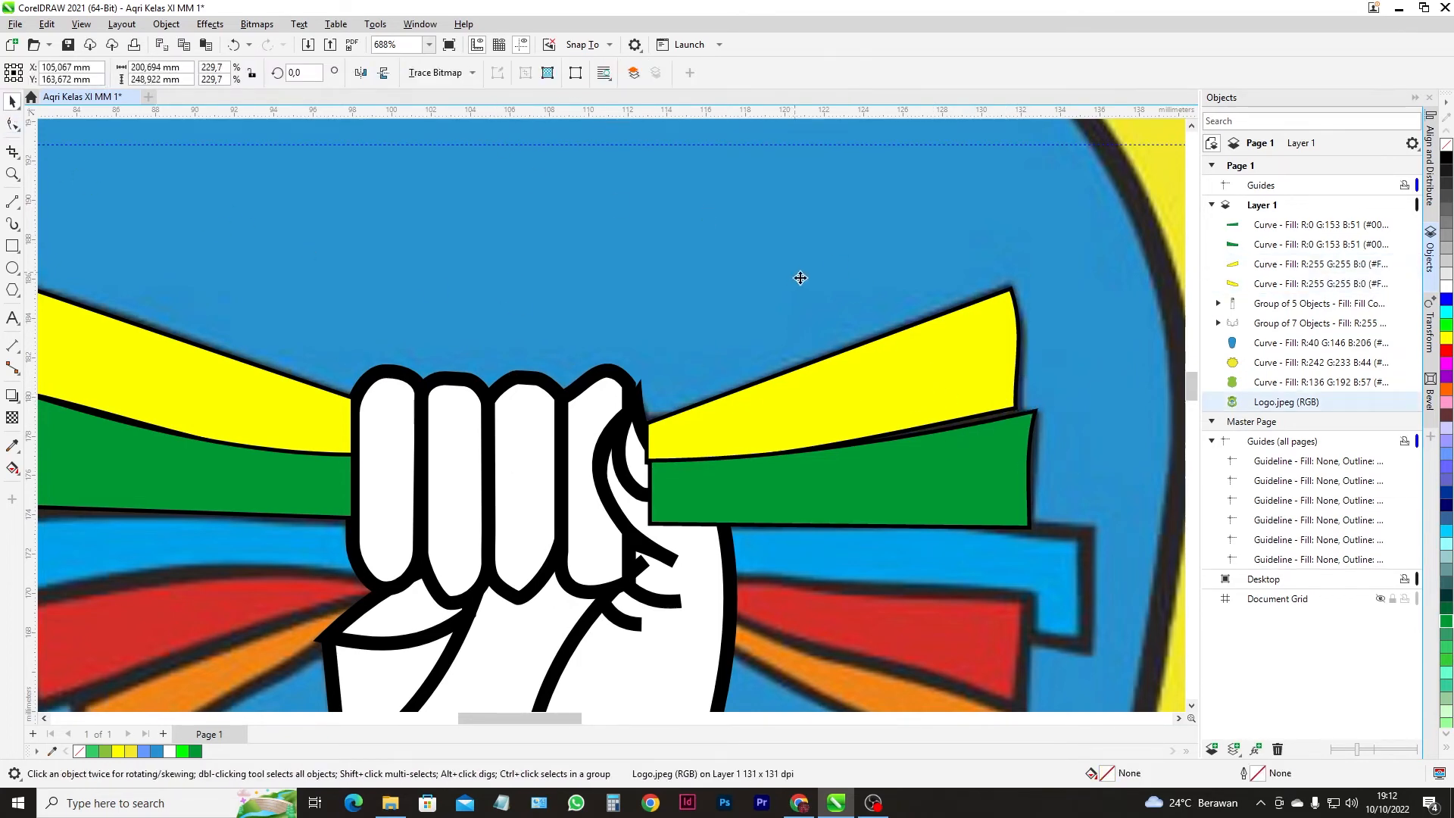
- Move the lower outer corner node of the yellow stripe right of the fist down onto the green stripe's upper edge
left_click(988, 384)
left_click(12, 123)
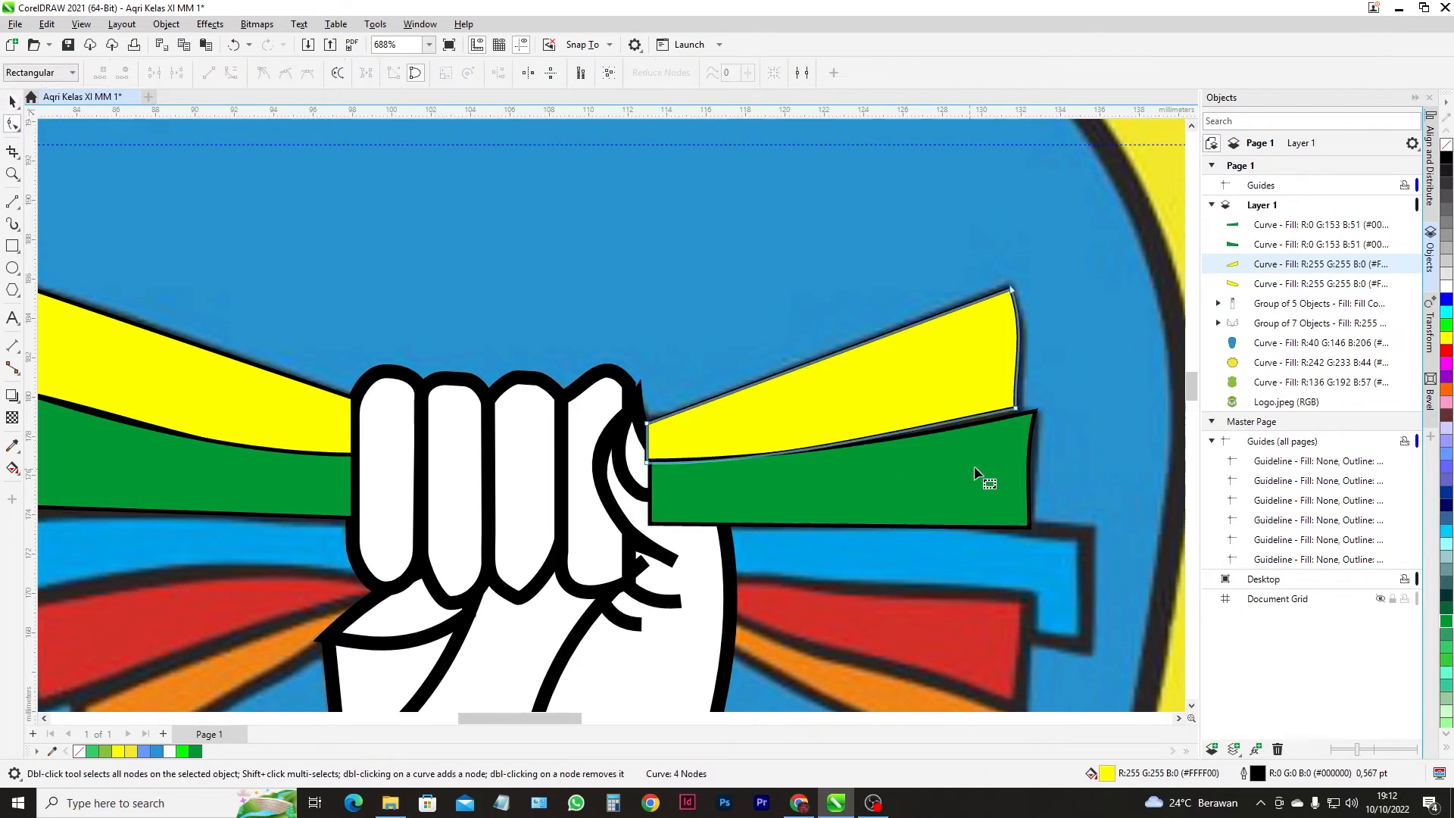
scroll(1017, 406, "up", 2)
left_click_drag(1018, 406, 1033, 416)
scroll(952, 429, "down", 5)
left_click(13, 101)
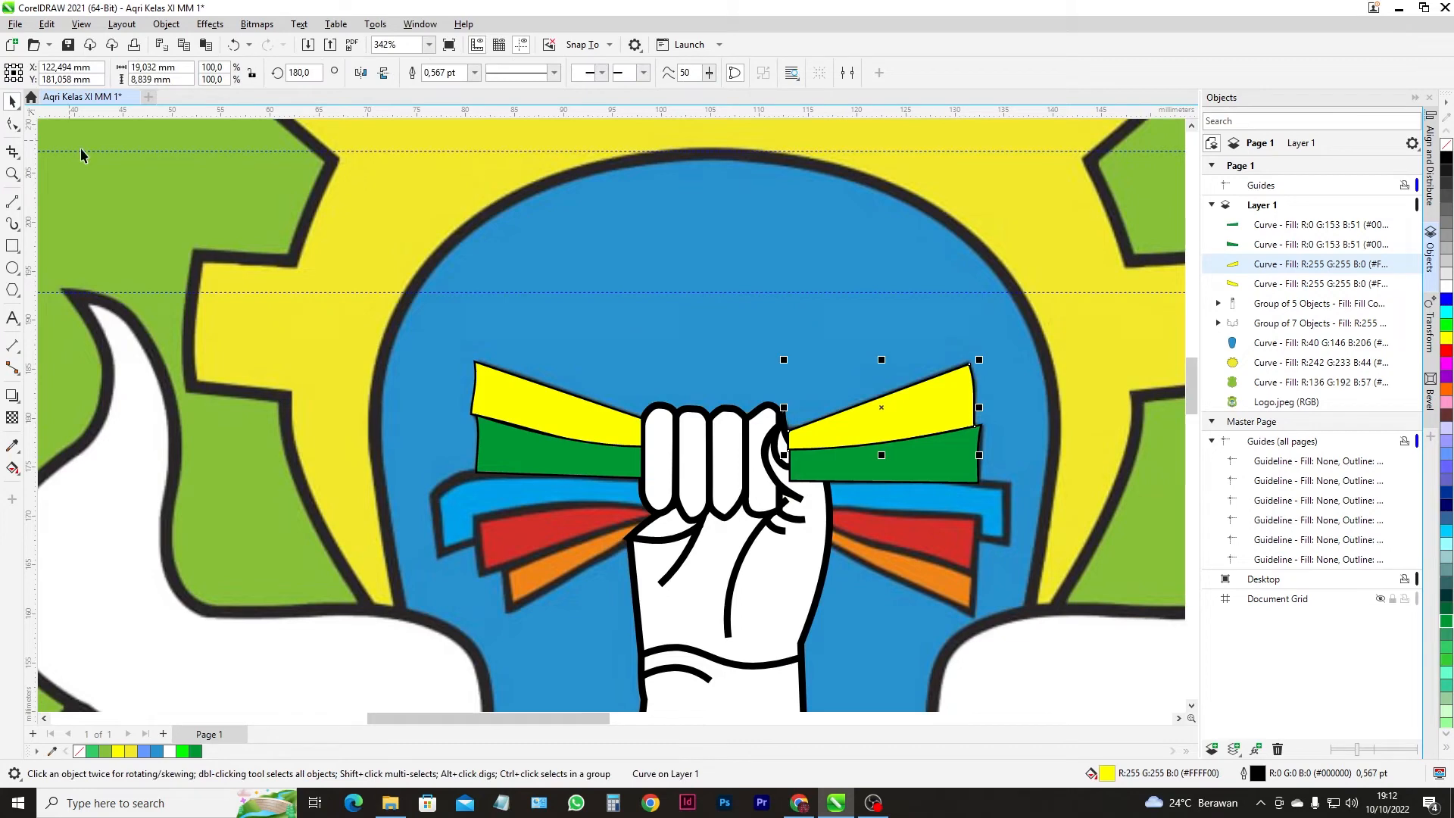
- Draw a rectangle about 24 × 5 mm over the blue stripe left of the fist, convert it to curves and fit its corners to the reference
scroll(902, 479, "down", 1)
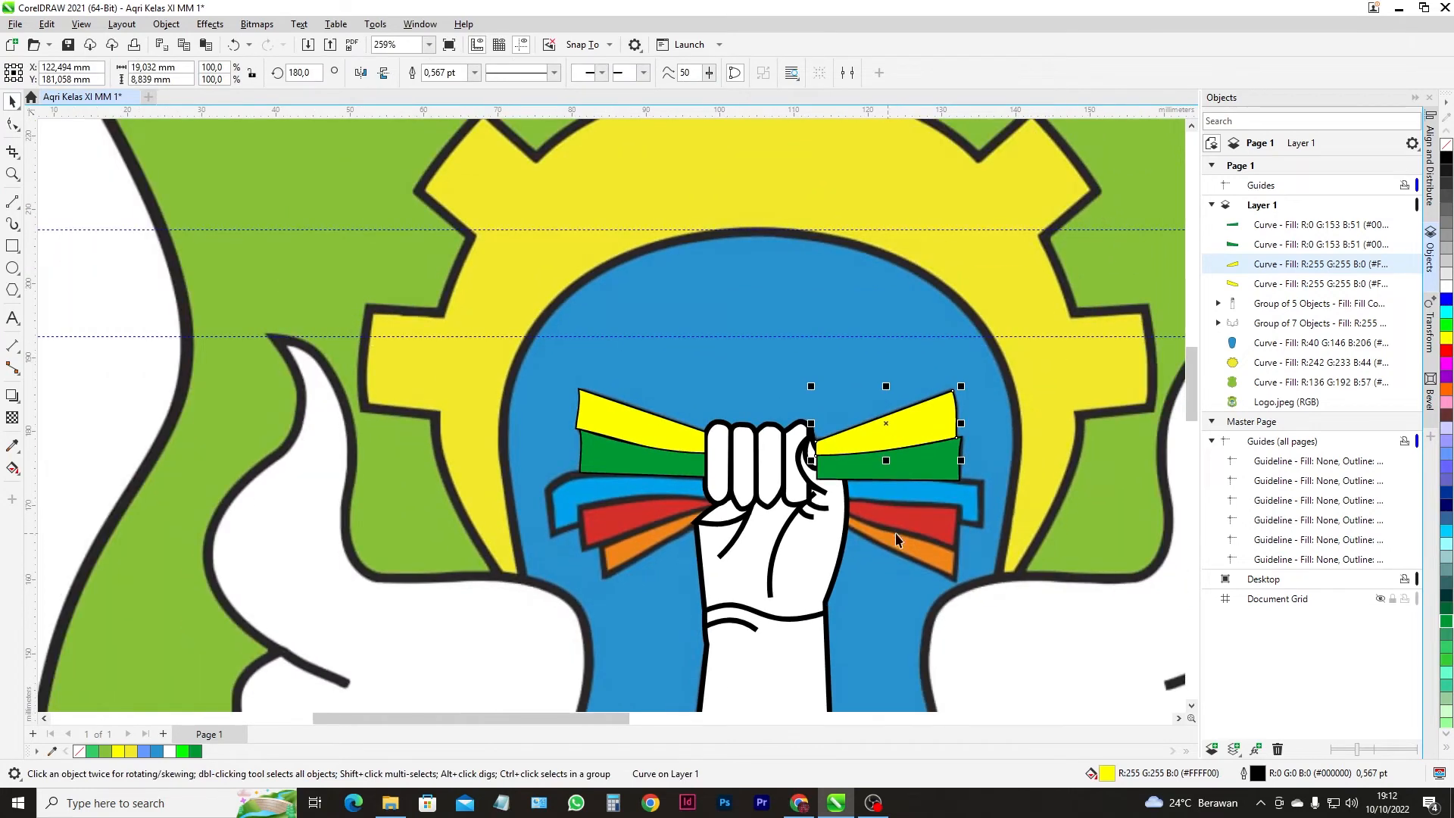
scroll(667, 511, "up", 2)
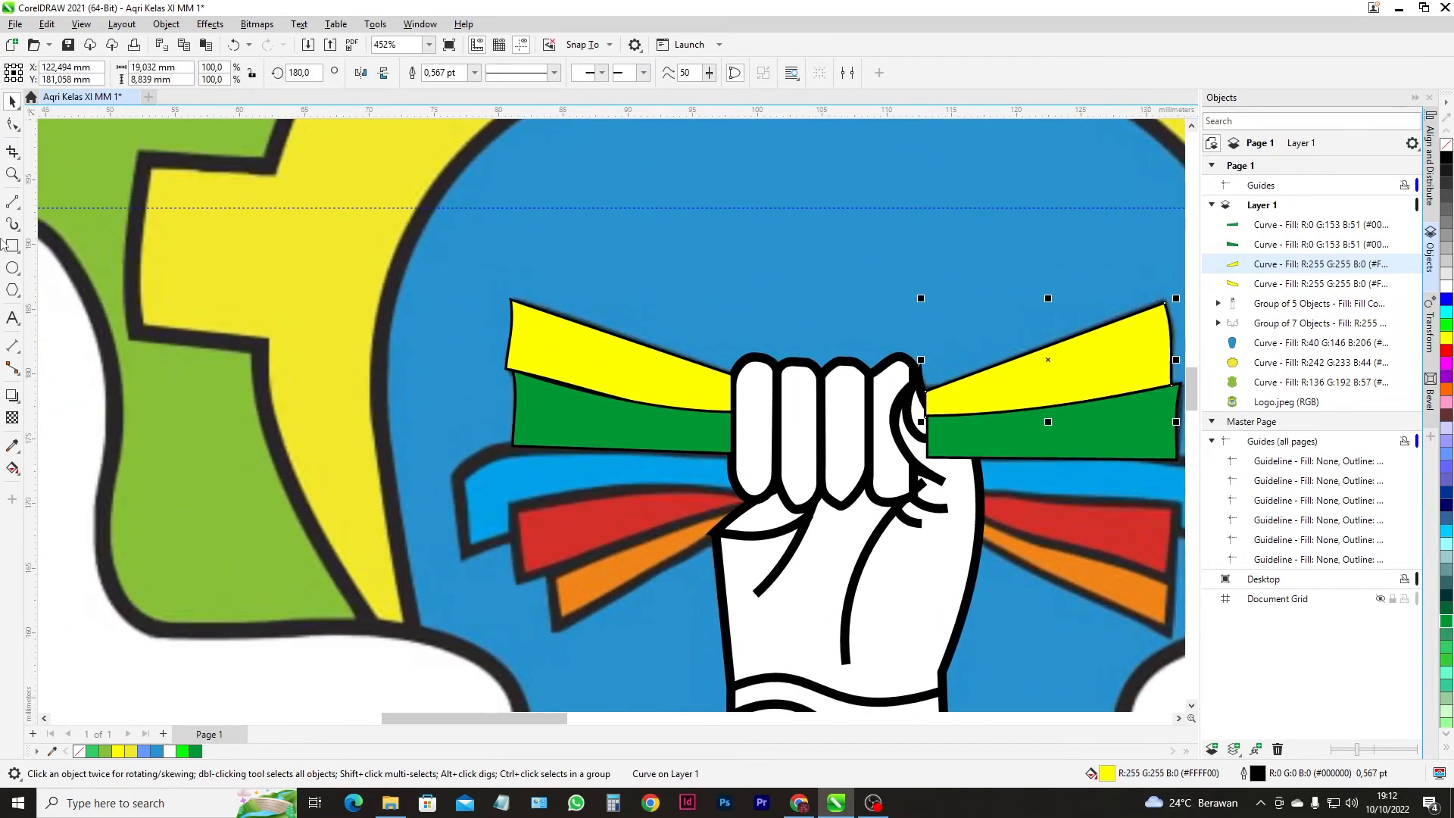
left_click(6, 245)
left_click_drag(431, 429, 745, 497)
left_click(12, 125)
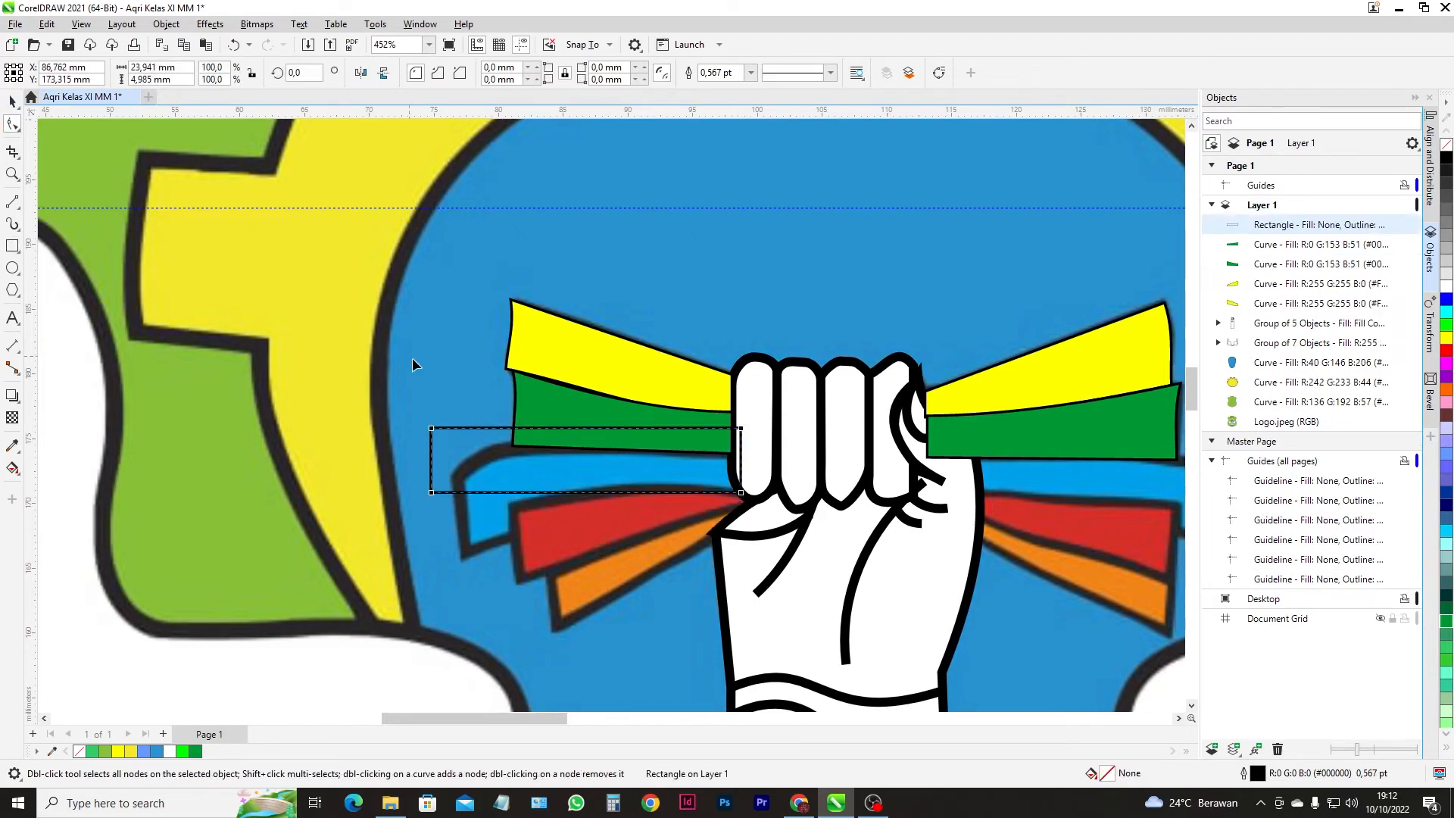
key("ctrl+q")
left_click_drag(432, 492, 462, 558)
left_click_drag(433, 428, 450, 476)
left_click_drag(741, 431, 742, 456)
- Convert the upper and lower edges of the left blue stripe outline to curves and bend both upward
left_click(591, 469)
left_click(231, 72)
left_click_drag(548, 465, 519, 412)
left_click_drag(640, 465, 624, 466)
left_click_drag(452, 477, 452, 476)
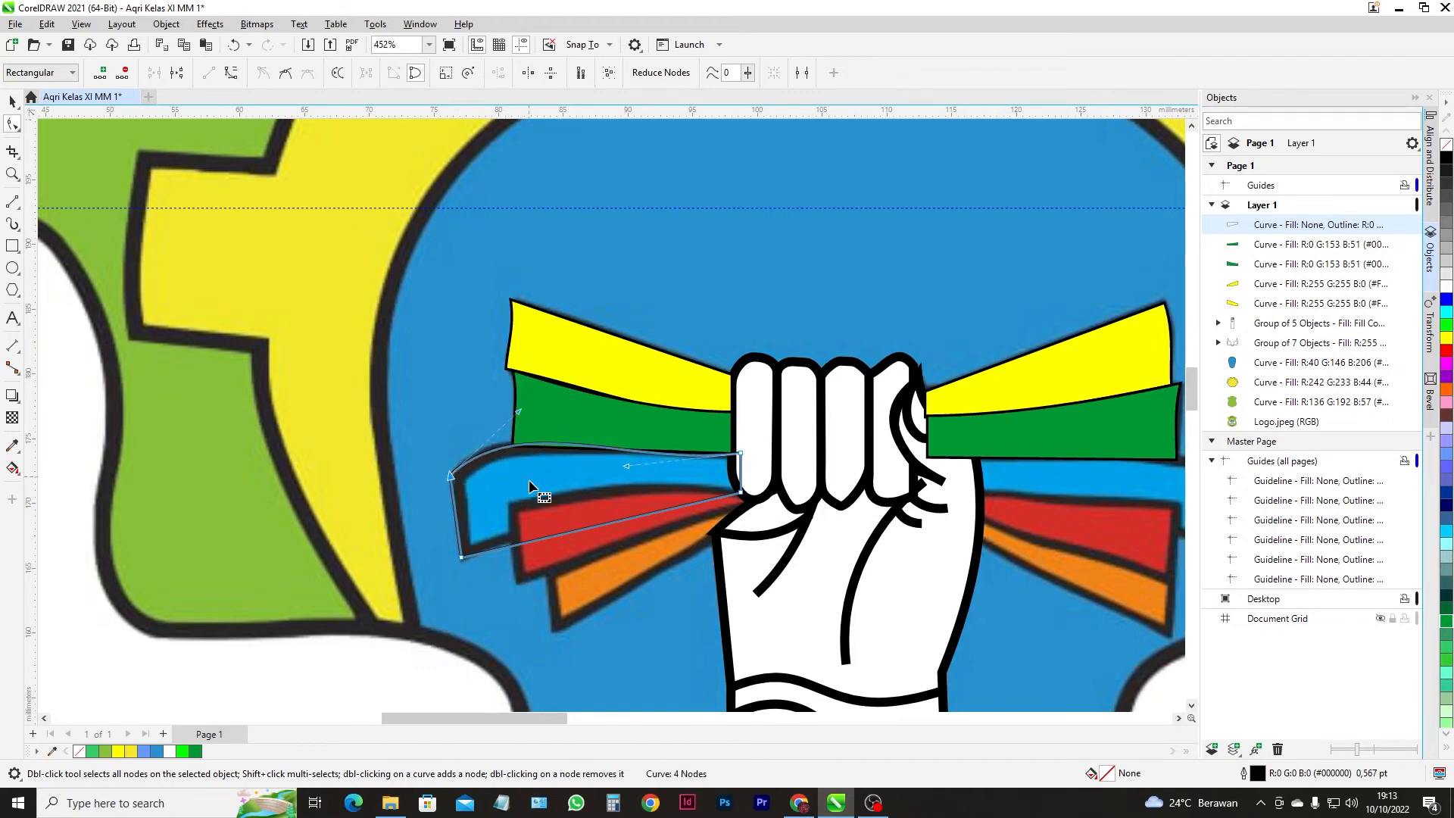
left_click(597, 525)
left_click(232, 74)
left_click_drag(597, 525, 595, 517)
left_click(12, 100)
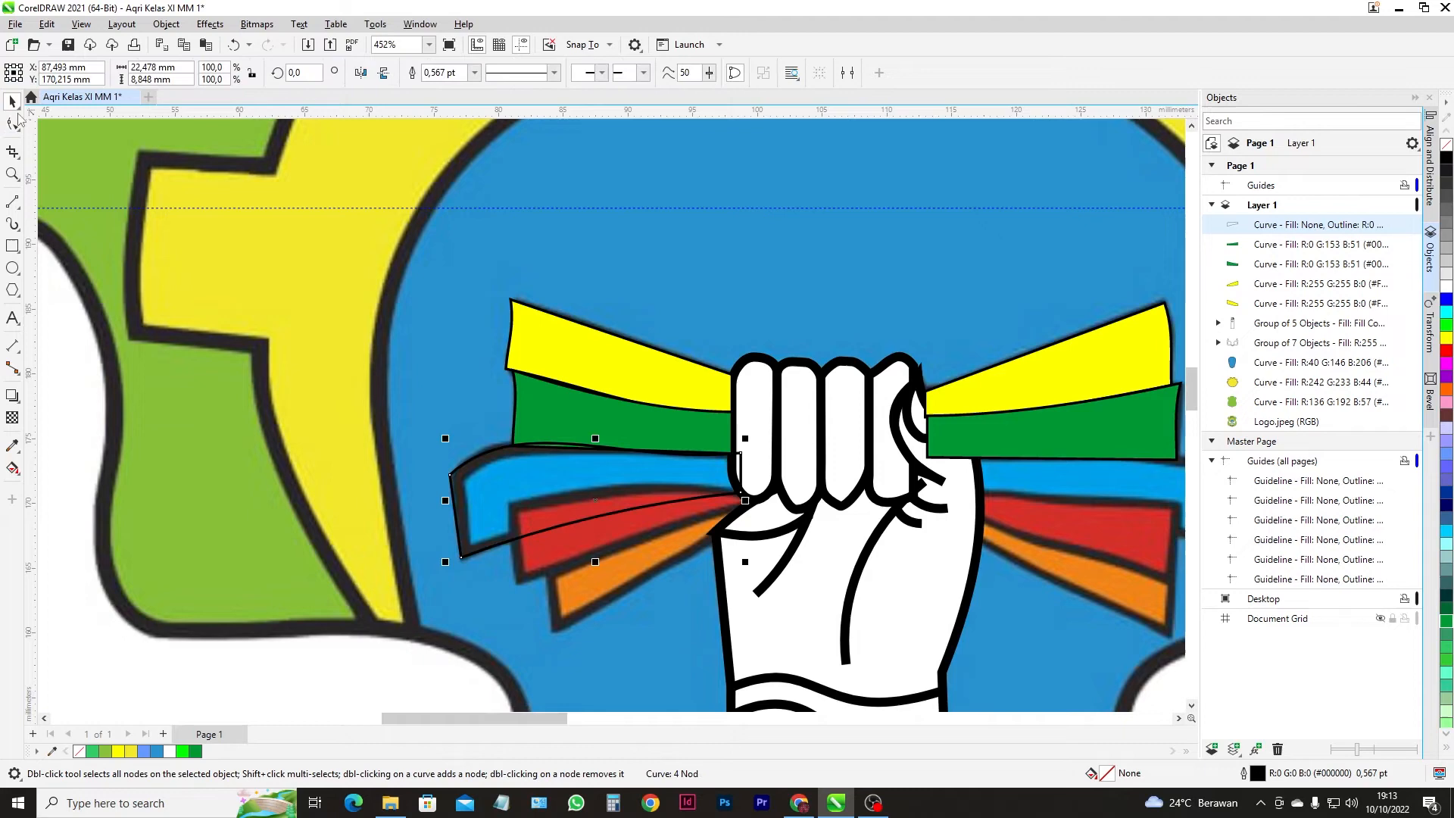
- Draw a rectangle about 18.5 × 6.5 mm over the blue stripe right of the fist, convert it to curves and fit its corners to the reference
scroll(728, 453, "down", 4)
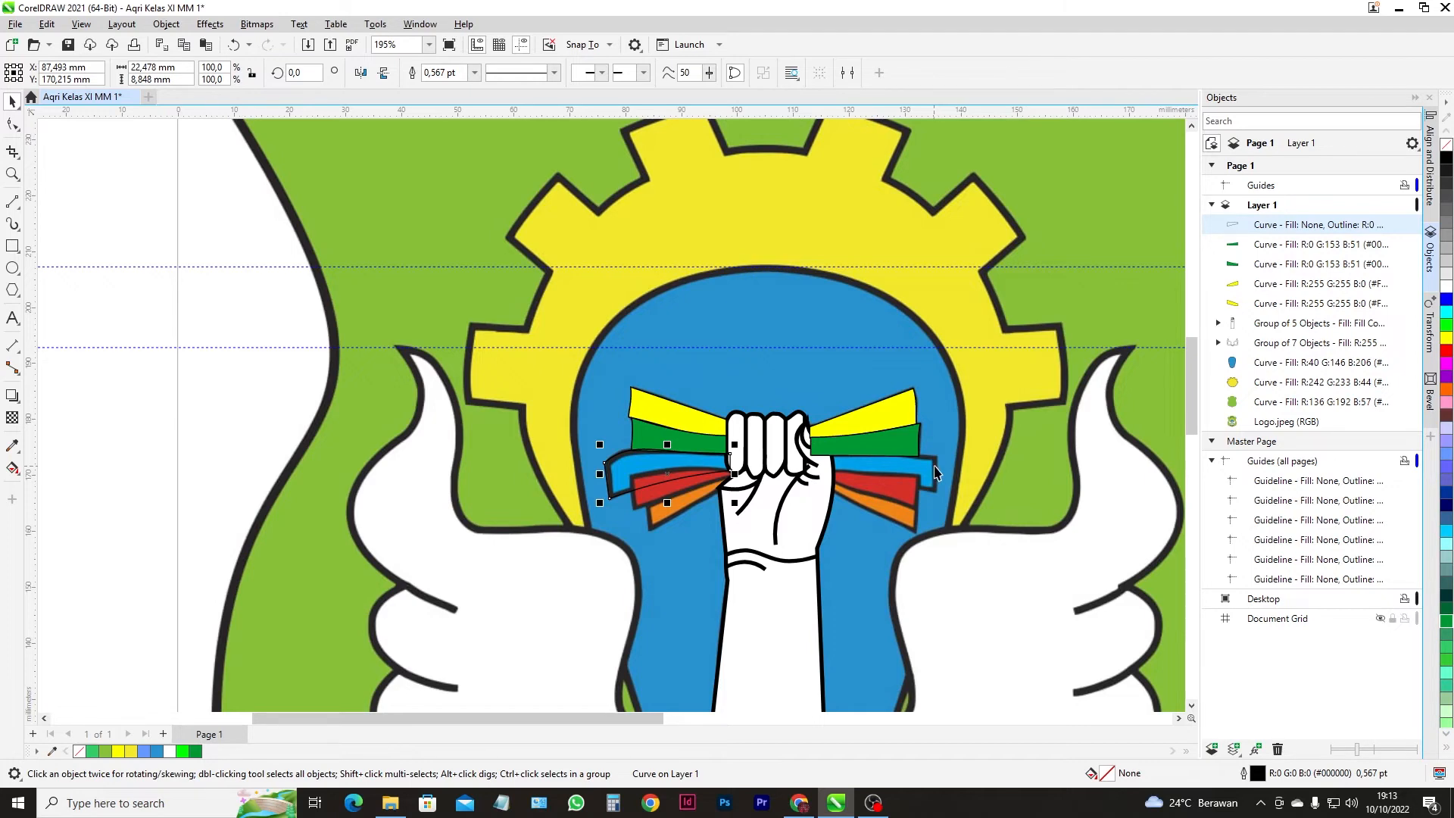
left_click(12, 246)
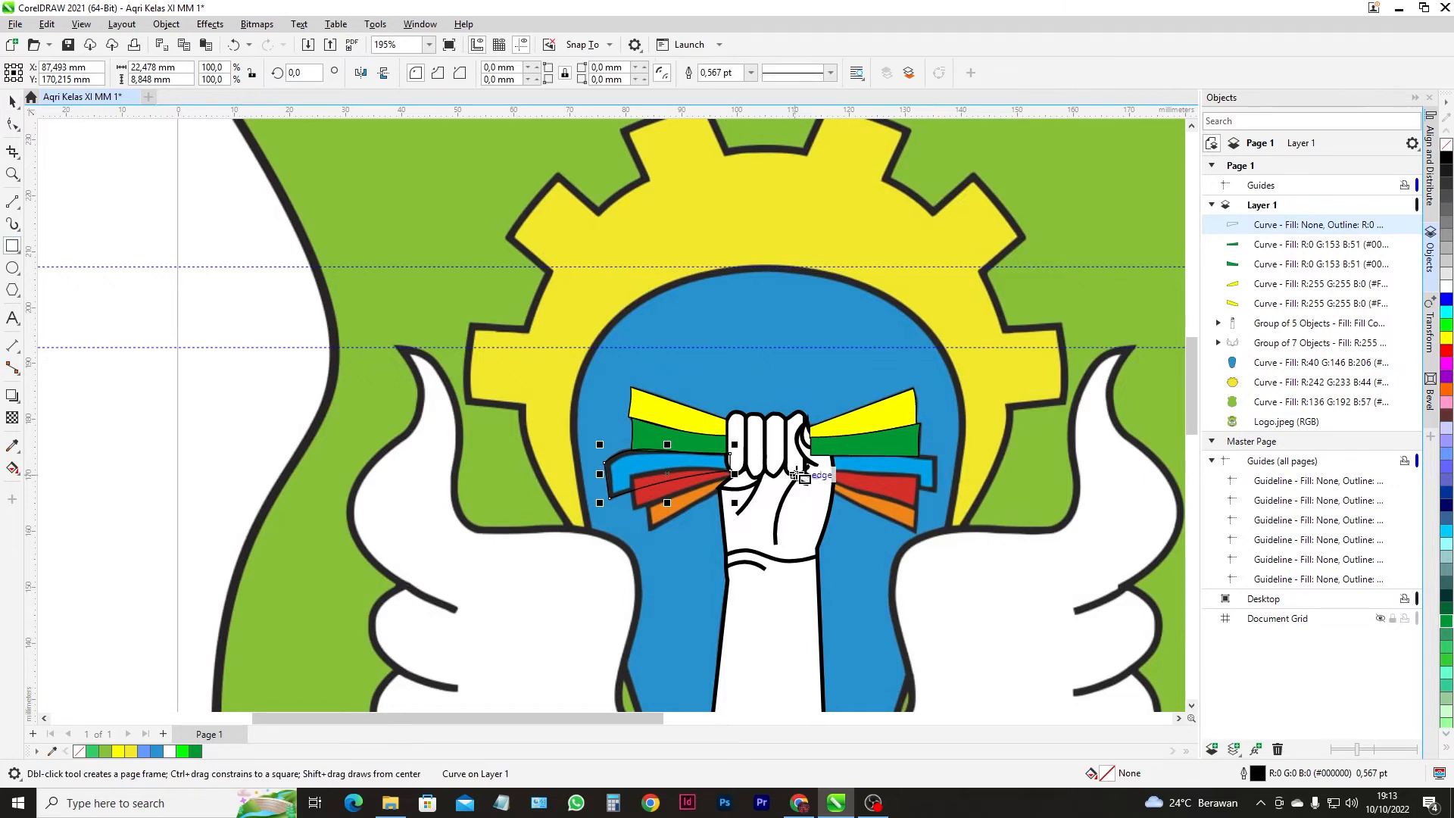
scroll(811, 478, "up", 2)
left_click_drag(822, 444, 982, 503)
left_click(13, 125)
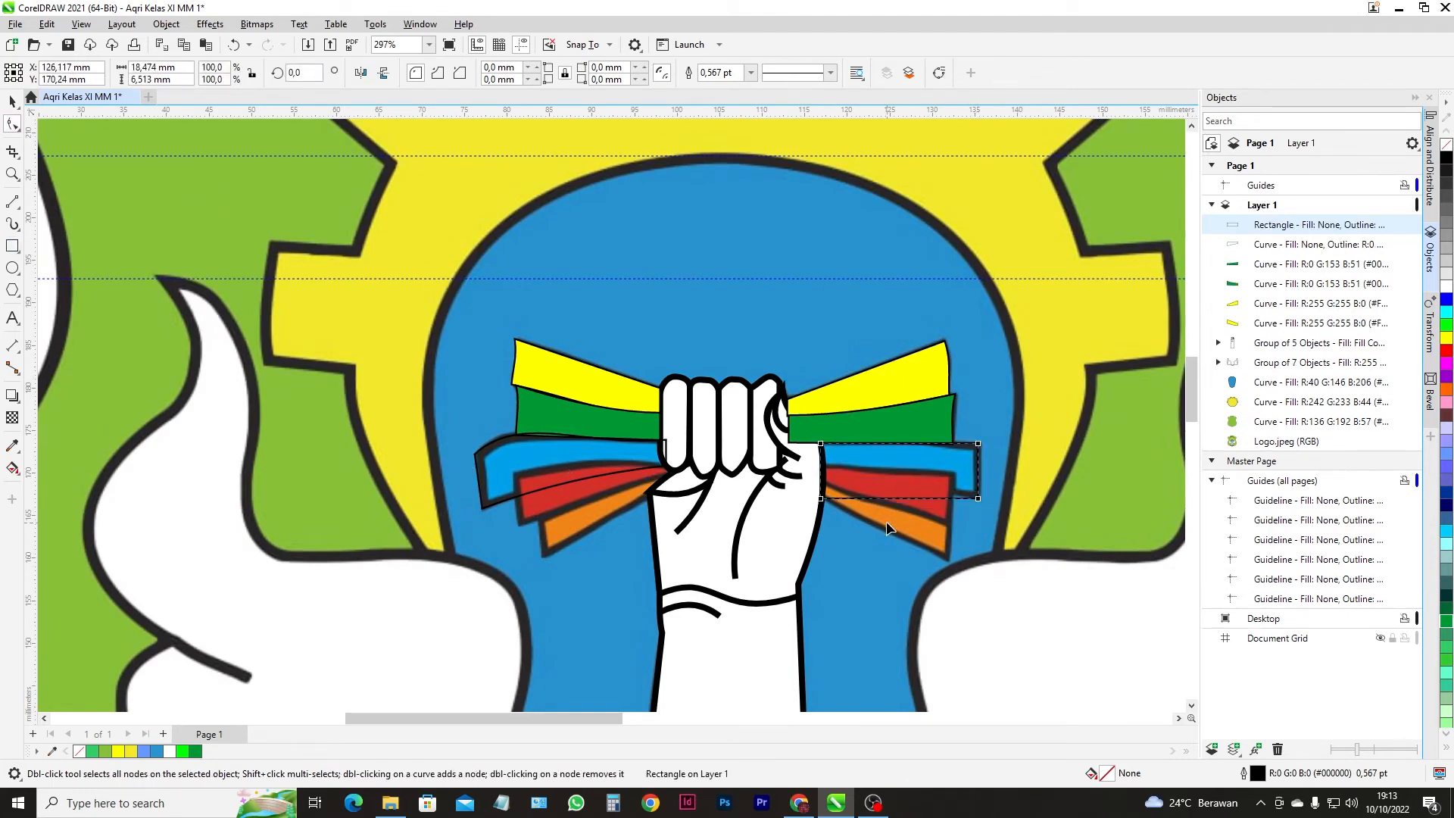
key("ctrl+q")
left_click_drag(822, 500, 822, 471)
scroll(986, 493, "up", 2)
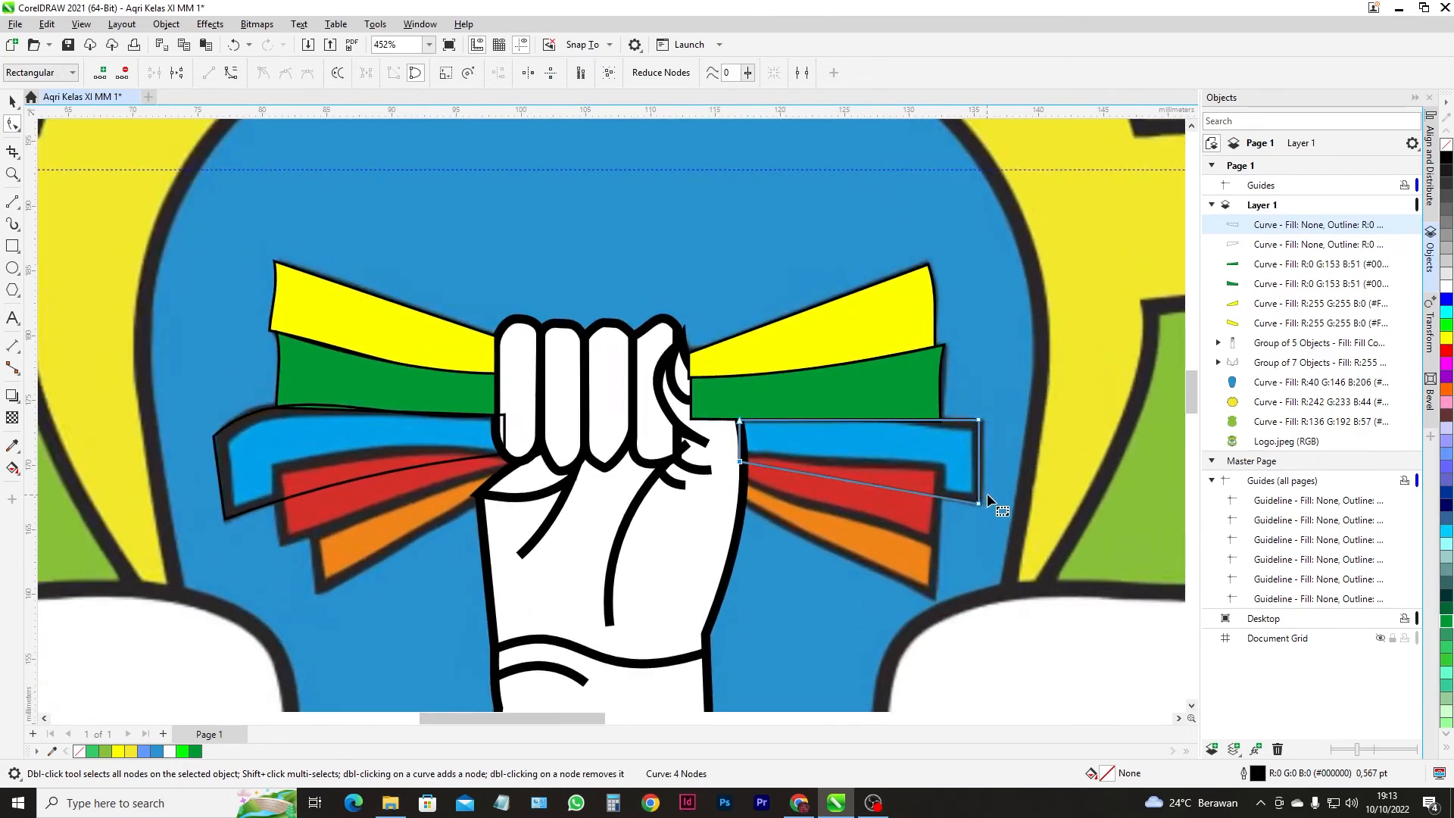
scroll(988, 493, "up", 2)
left_click_drag(982, 381, 983, 379)
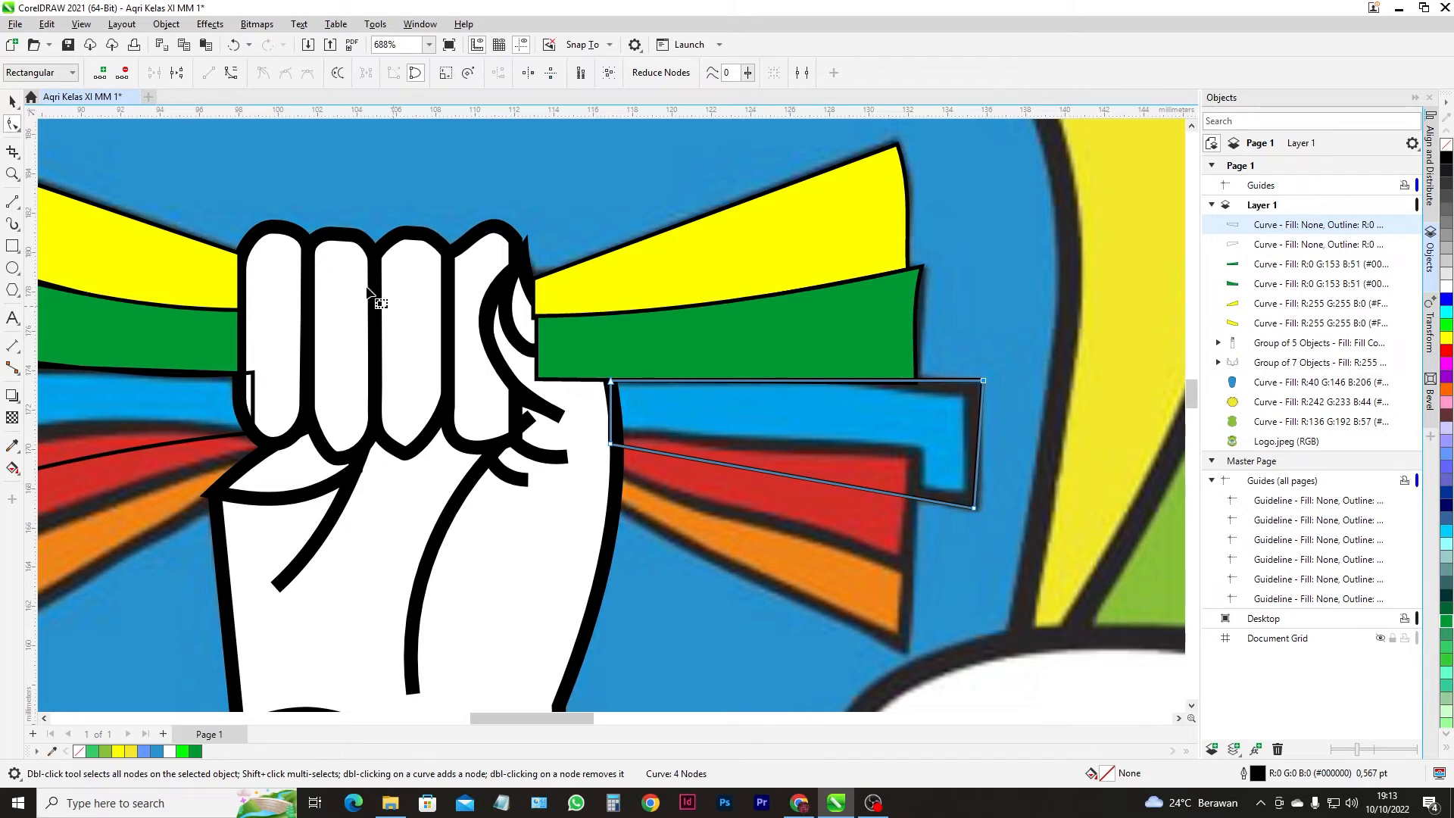
key("space")
- Draw a rectangle about 12 × 7.3 mm over the red stripe left of the fist, convert it to curves and fit its corners to the reference
scroll(523, 455, "down", 5)
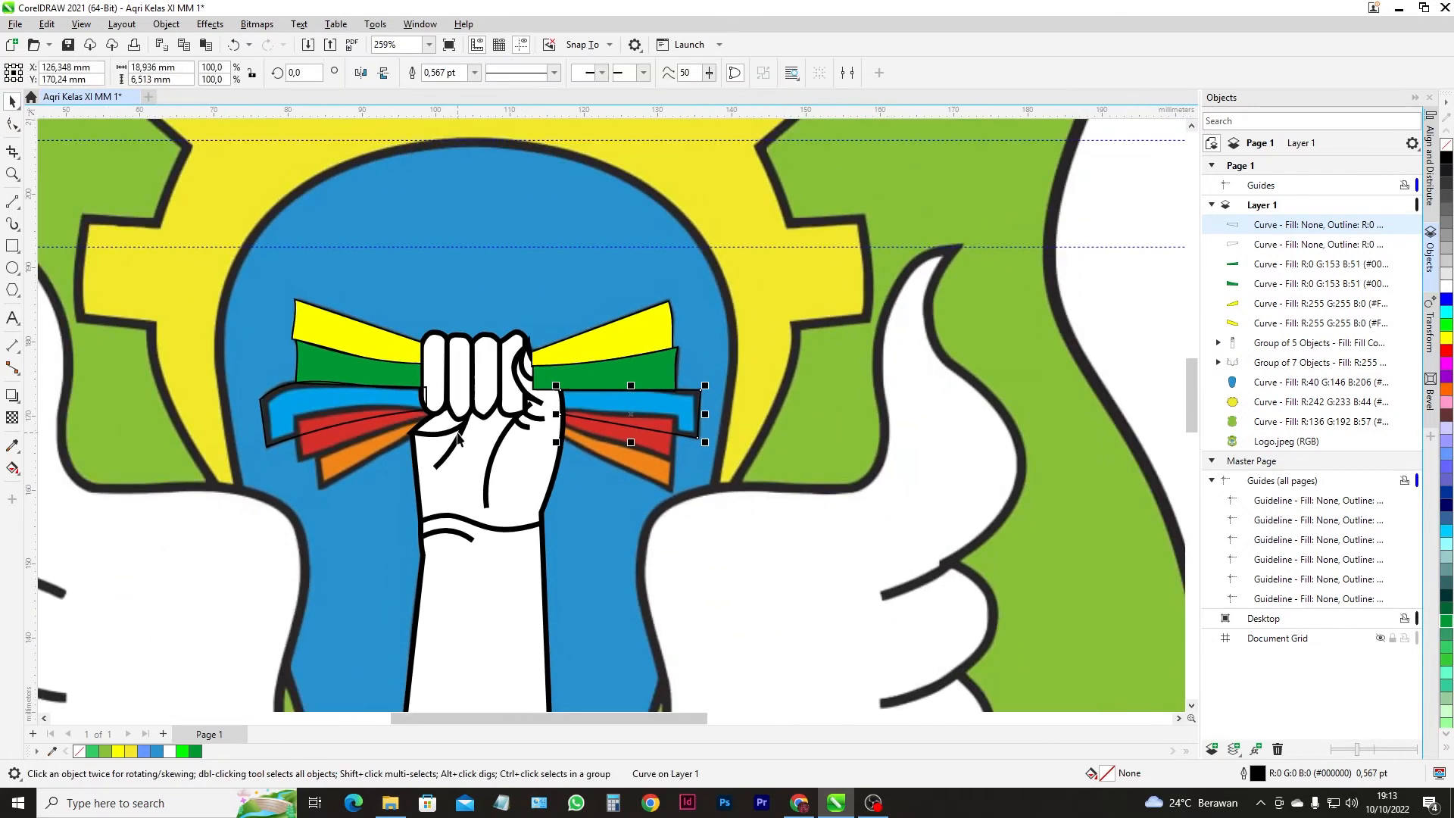
left_click(12, 245)
scroll(291, 388, "up", 2)
left_click_drag(281, 374, 425, 465)
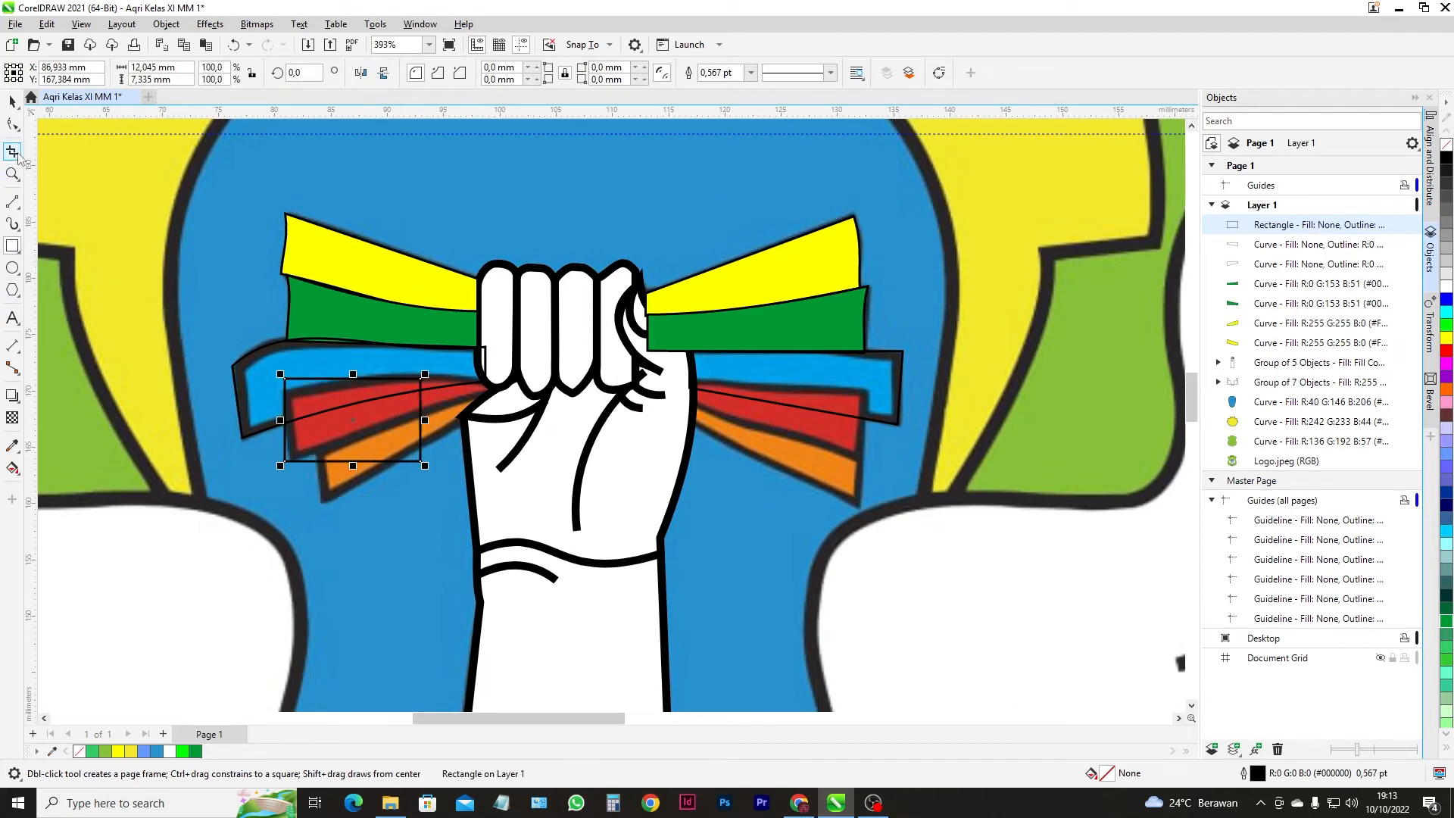
left_click(12, 125)
key("ctrl+q")
scroll(425, 467, "up", 1)
left_click_drag(417, 458, 506, 370)
left_click_drag(422, 350, 502, 353)
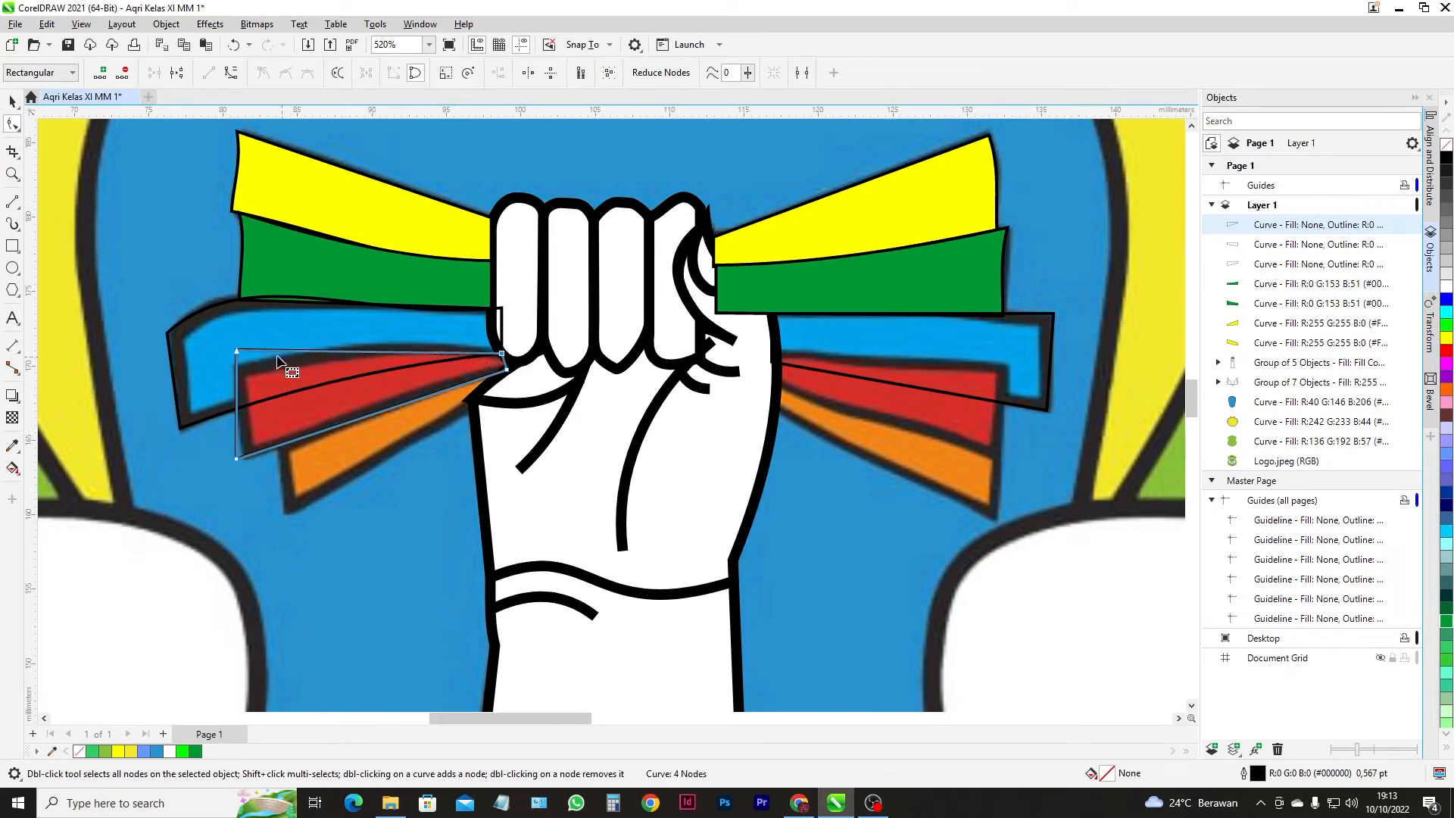
left_click_drag(238, 459, 247, 462)
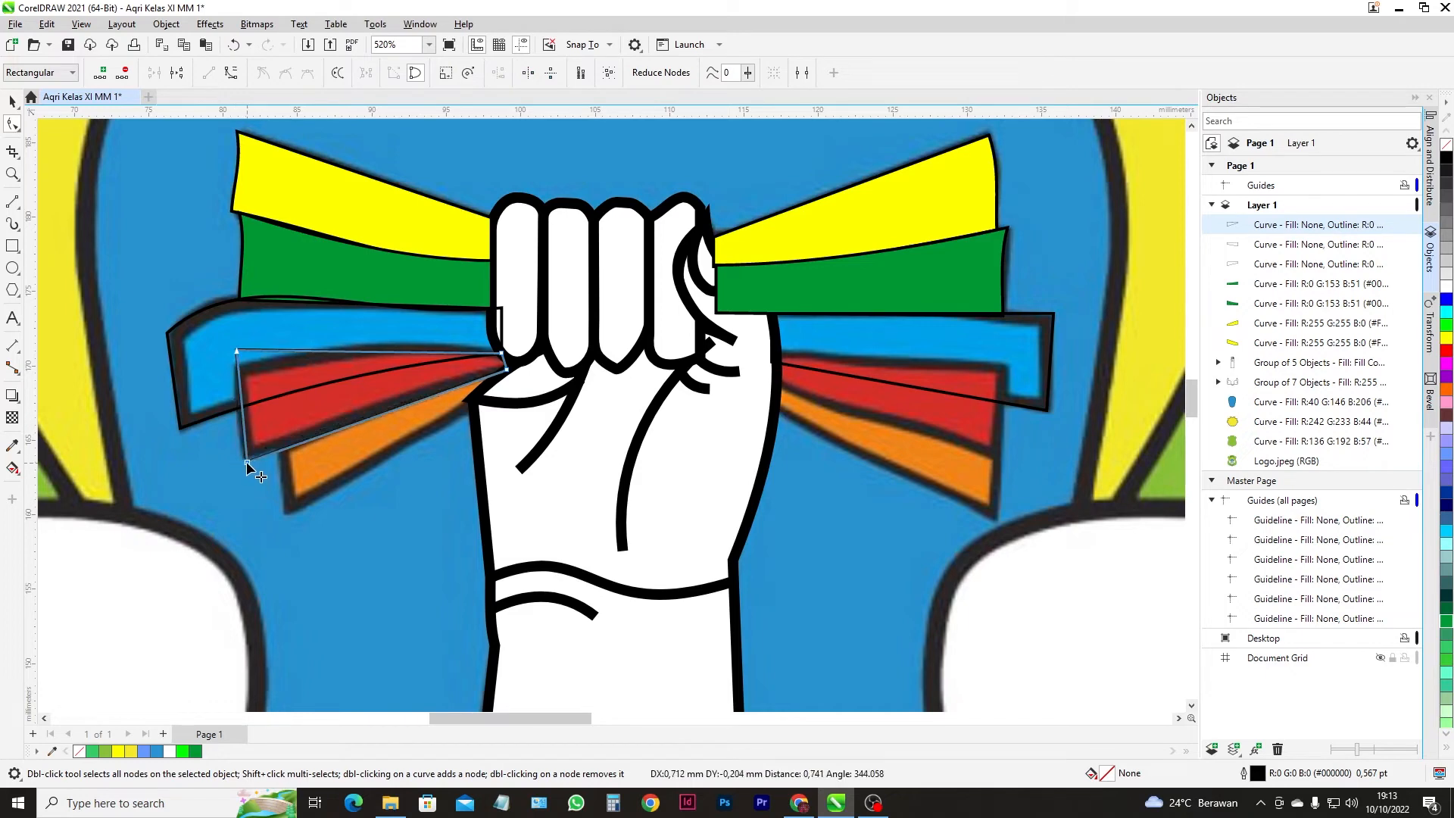
left_click_drag(237, 350, 295, 381)
- Bend the upper edge of the left red stripe outline upward along the reference and fill the shape with red R:255 G:0 B:0
left_click(378, 361)
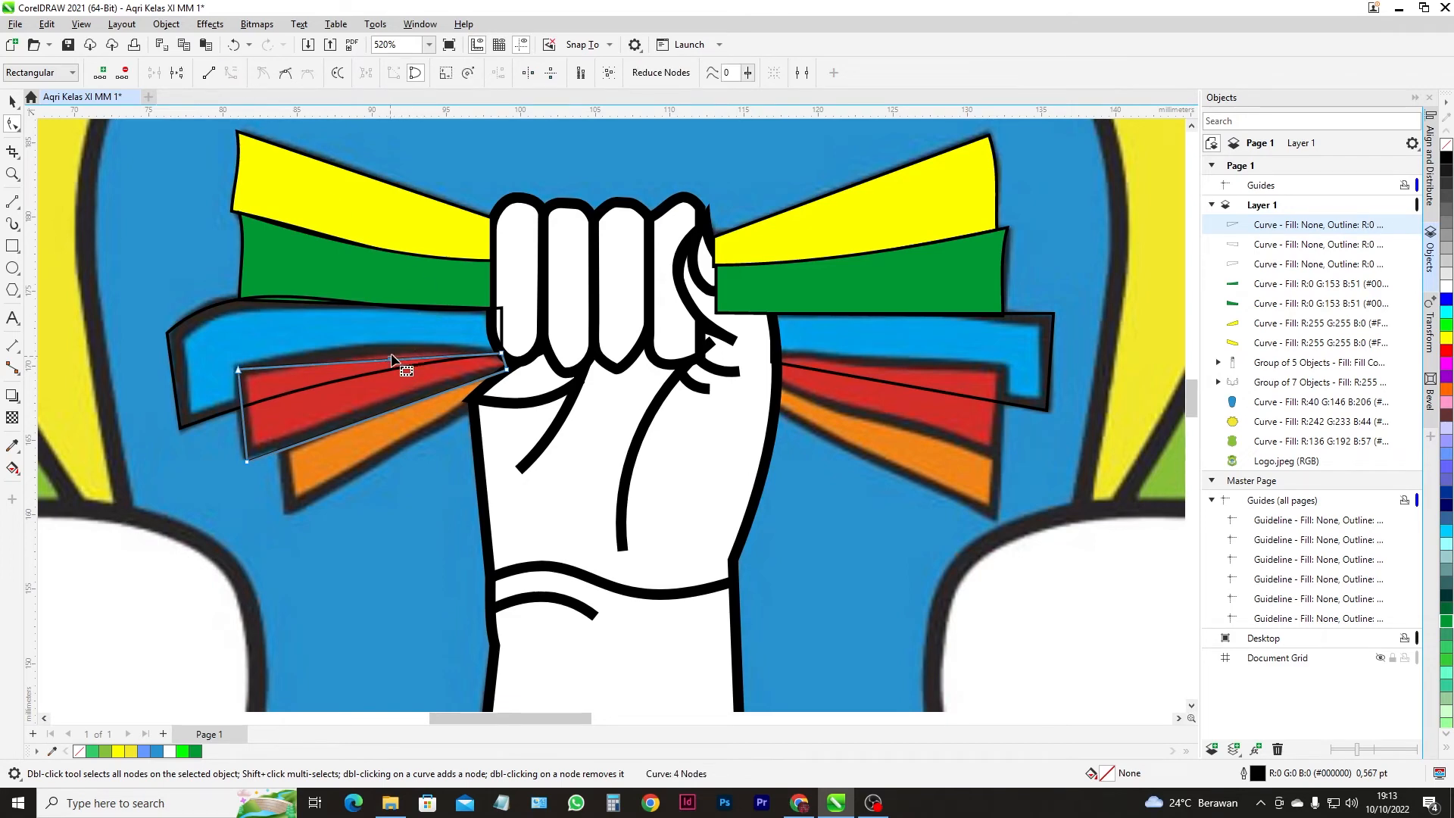
left_click_drag(394, 361, 390, 345)
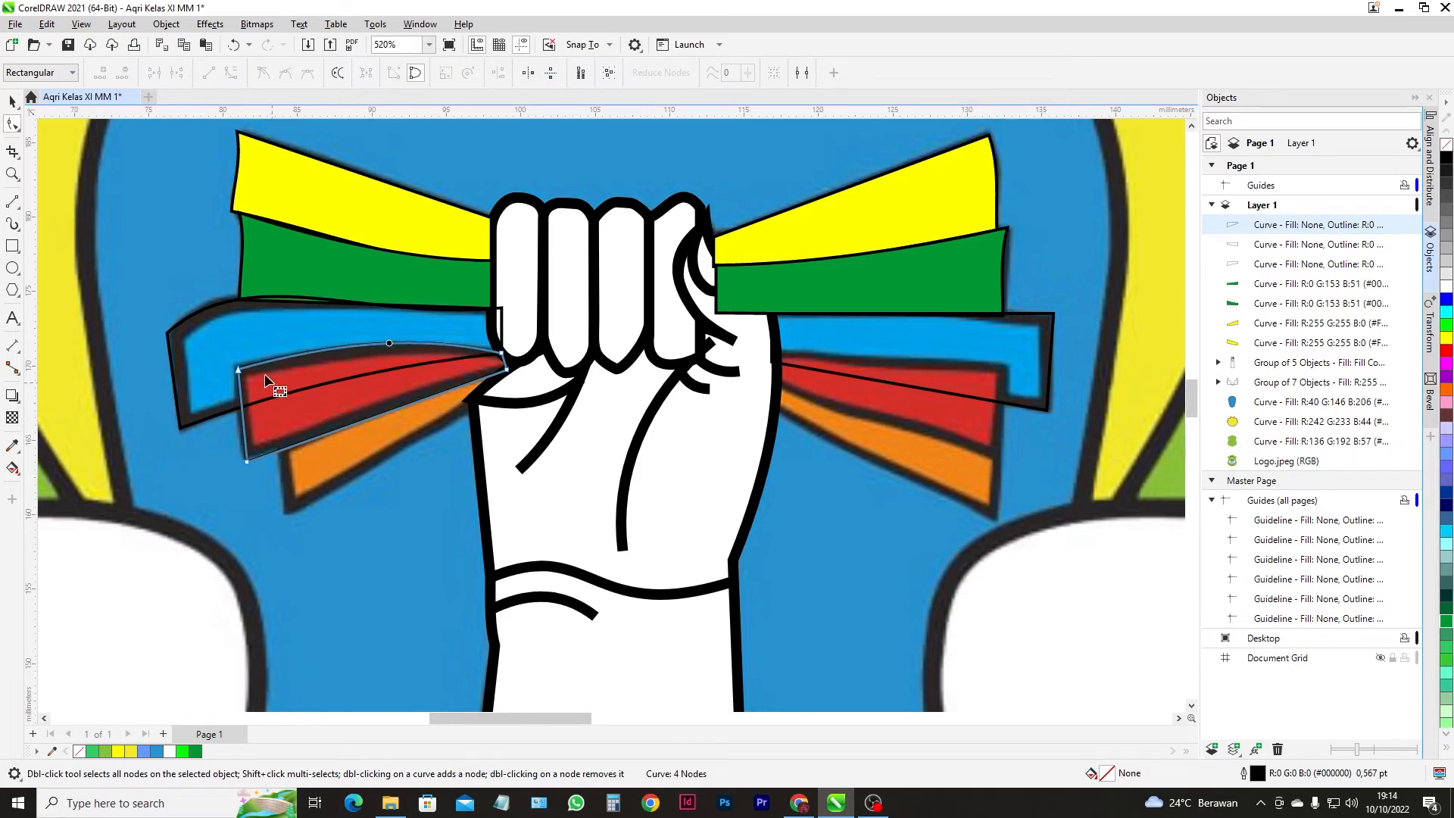
left_click(12, 102)
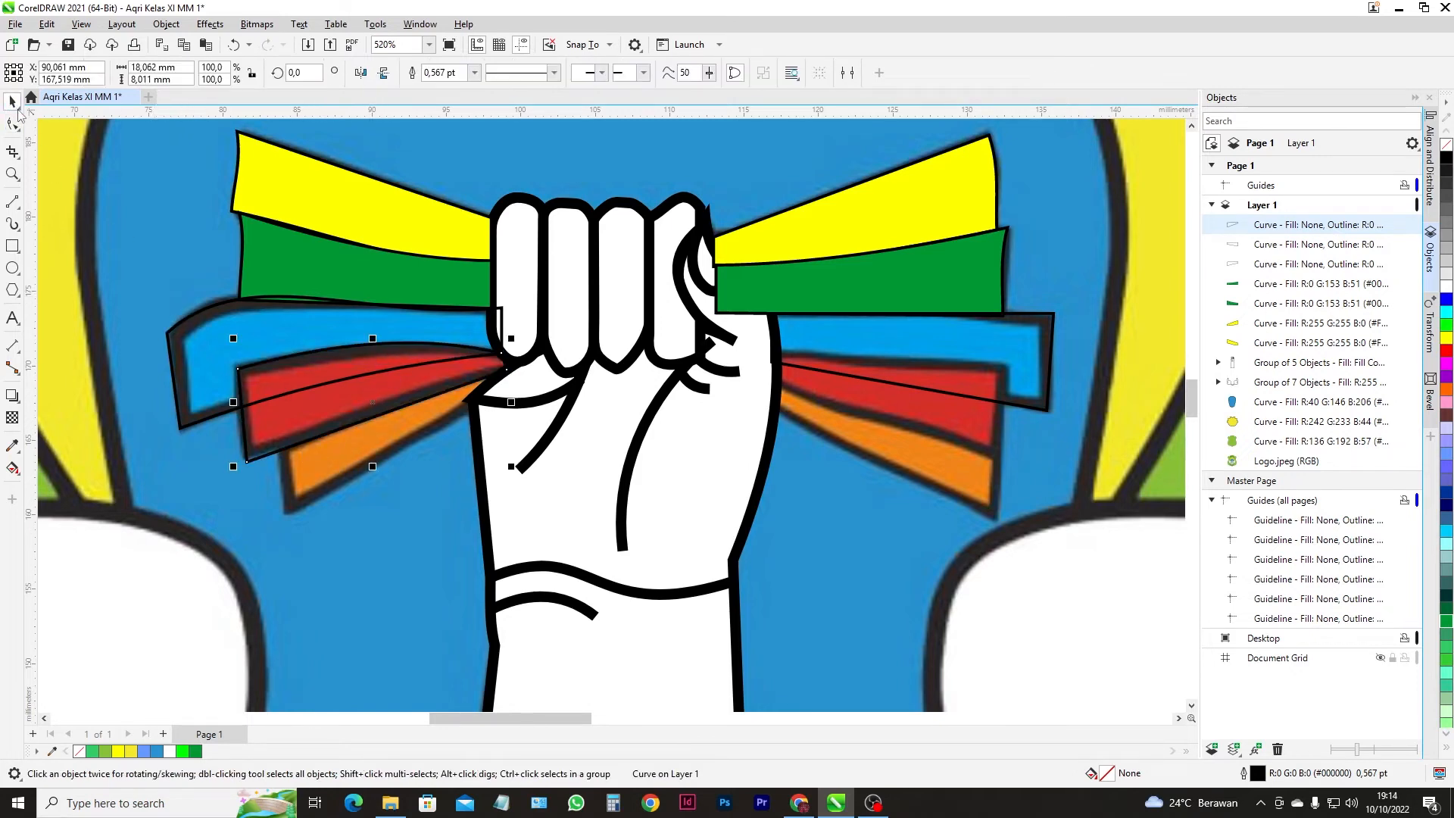
left_click(1446, 352)
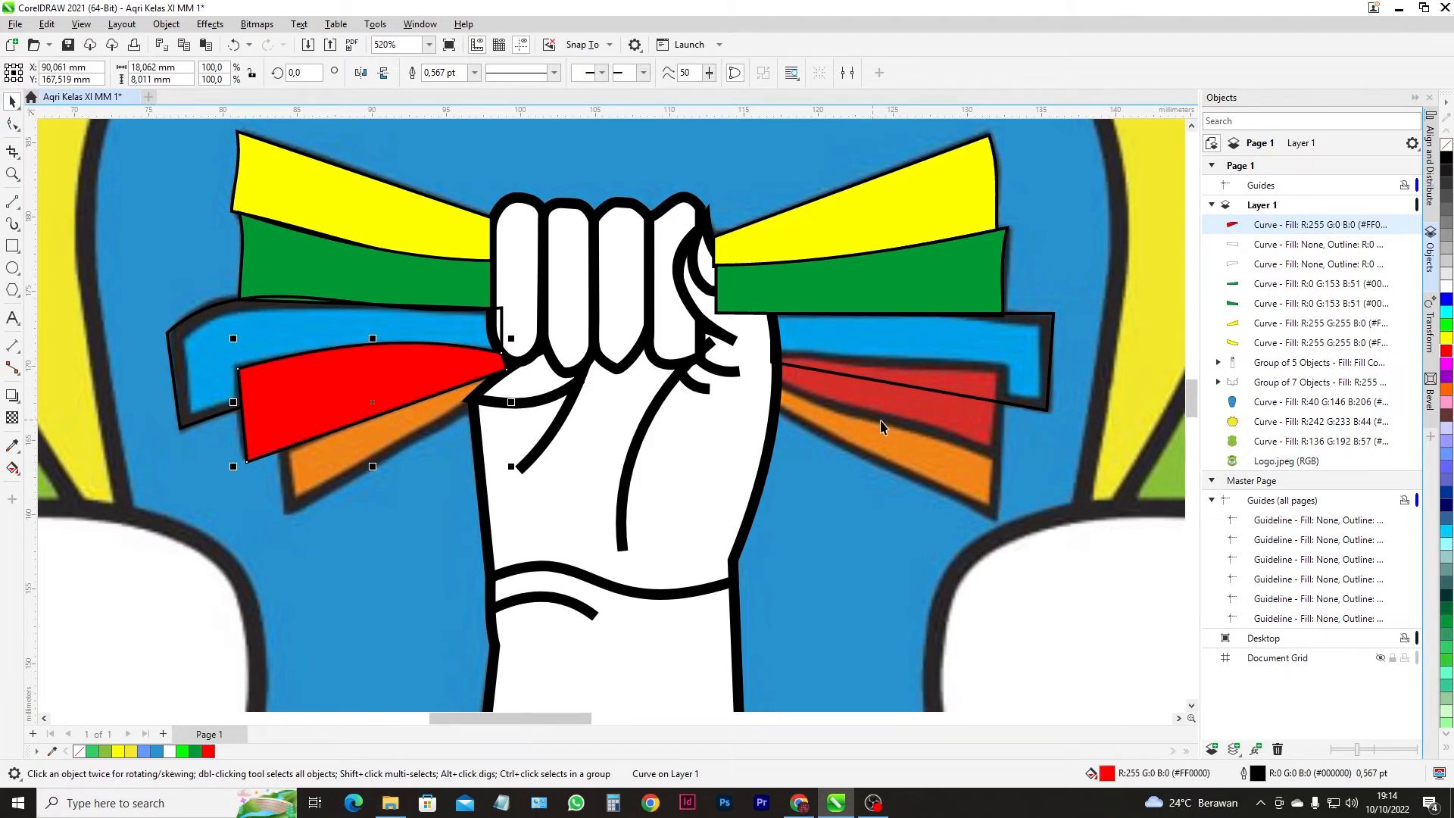
- Trace the red stripe right of the fist from a rectangle converted to curves, fit its corners to the reference and fill it with red
left_click(13, 246)
left_click_drag(777, 350, 1003, 456)
left_click(13, 125)
key("ctrl+q")
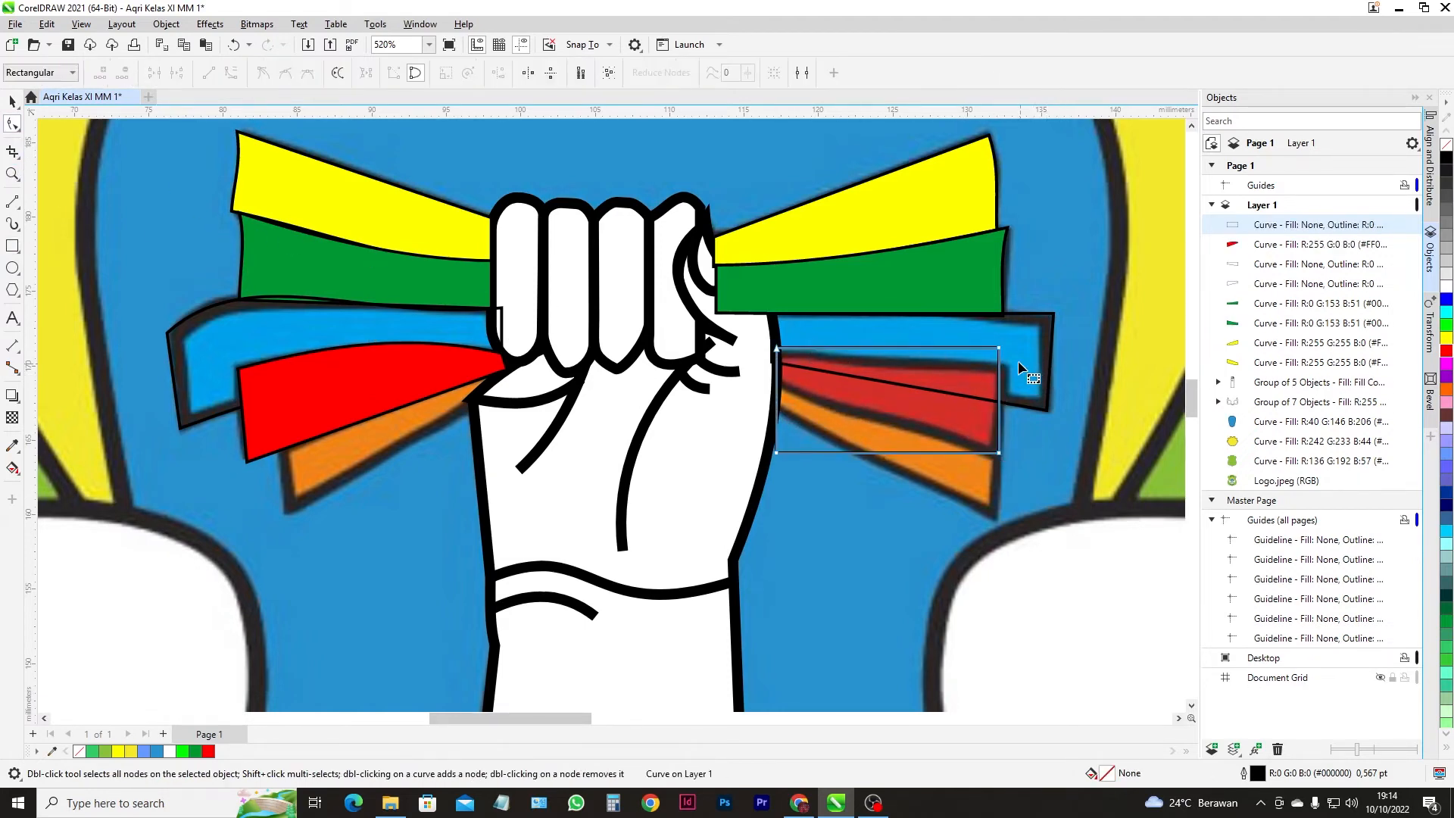
left_click_drag(1000, 349, 1005, 367)
left_click_drag(776, 453, 777, 353)
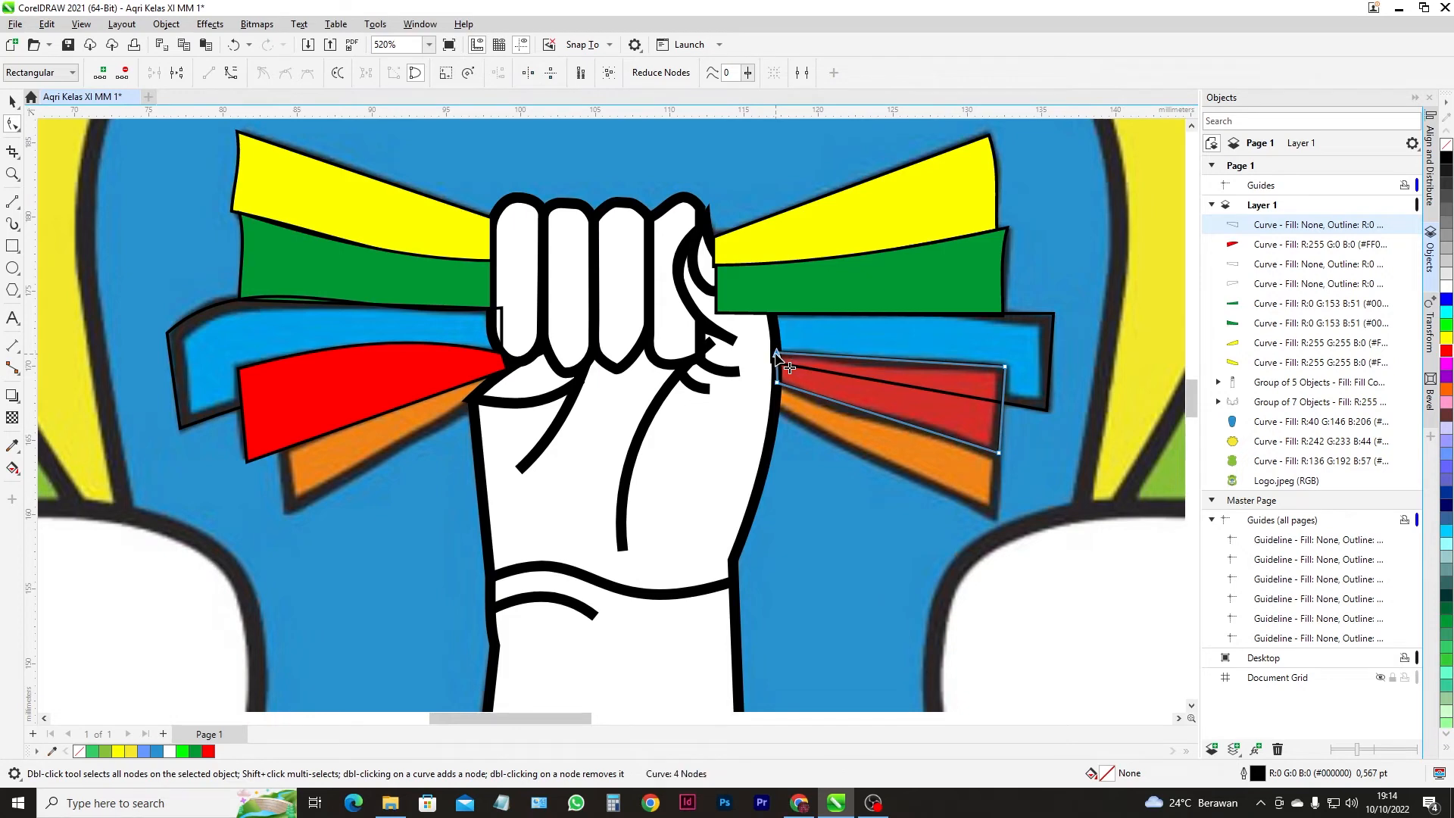
left_click(12, 101)
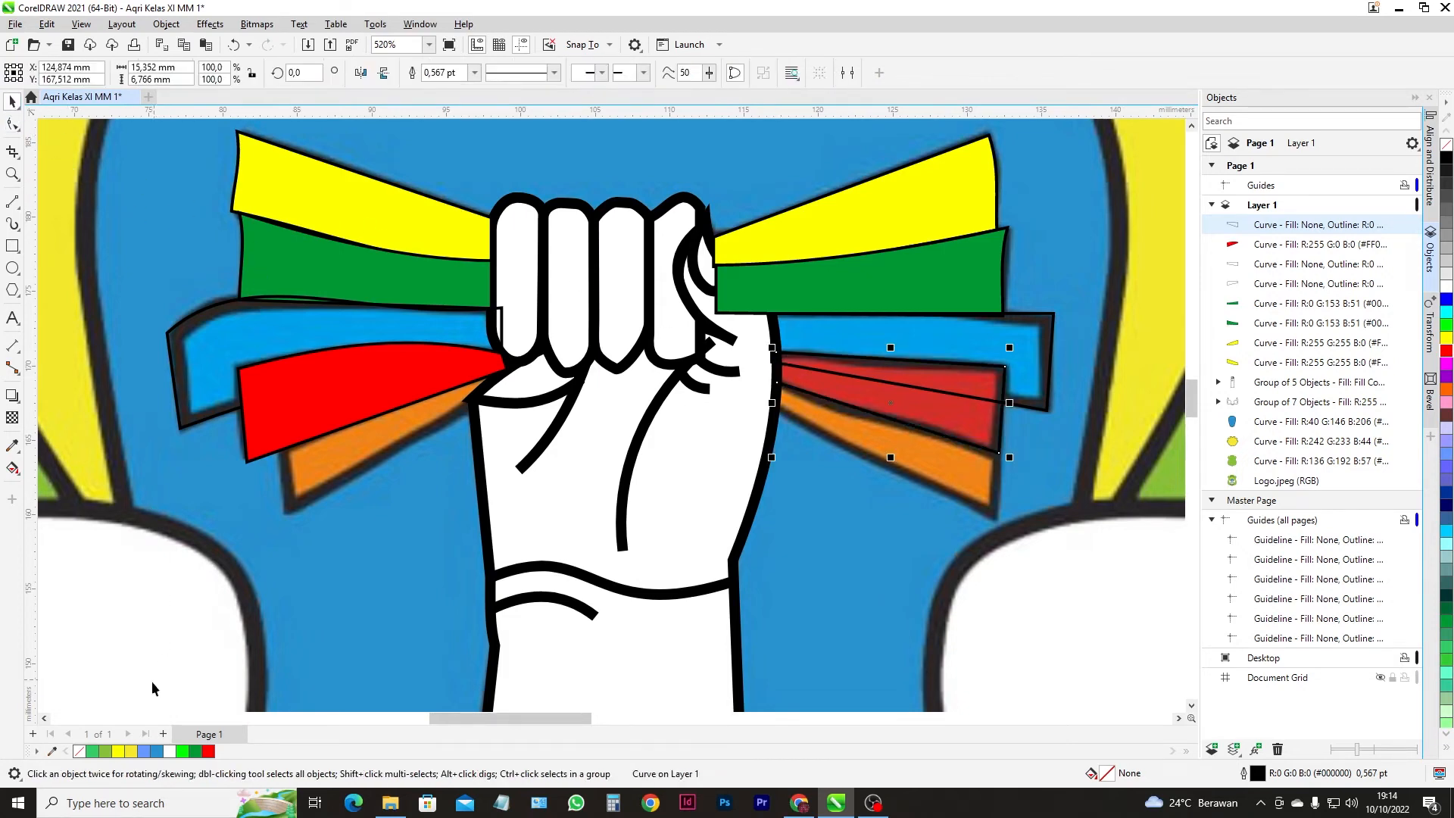
left_click(209, 750)
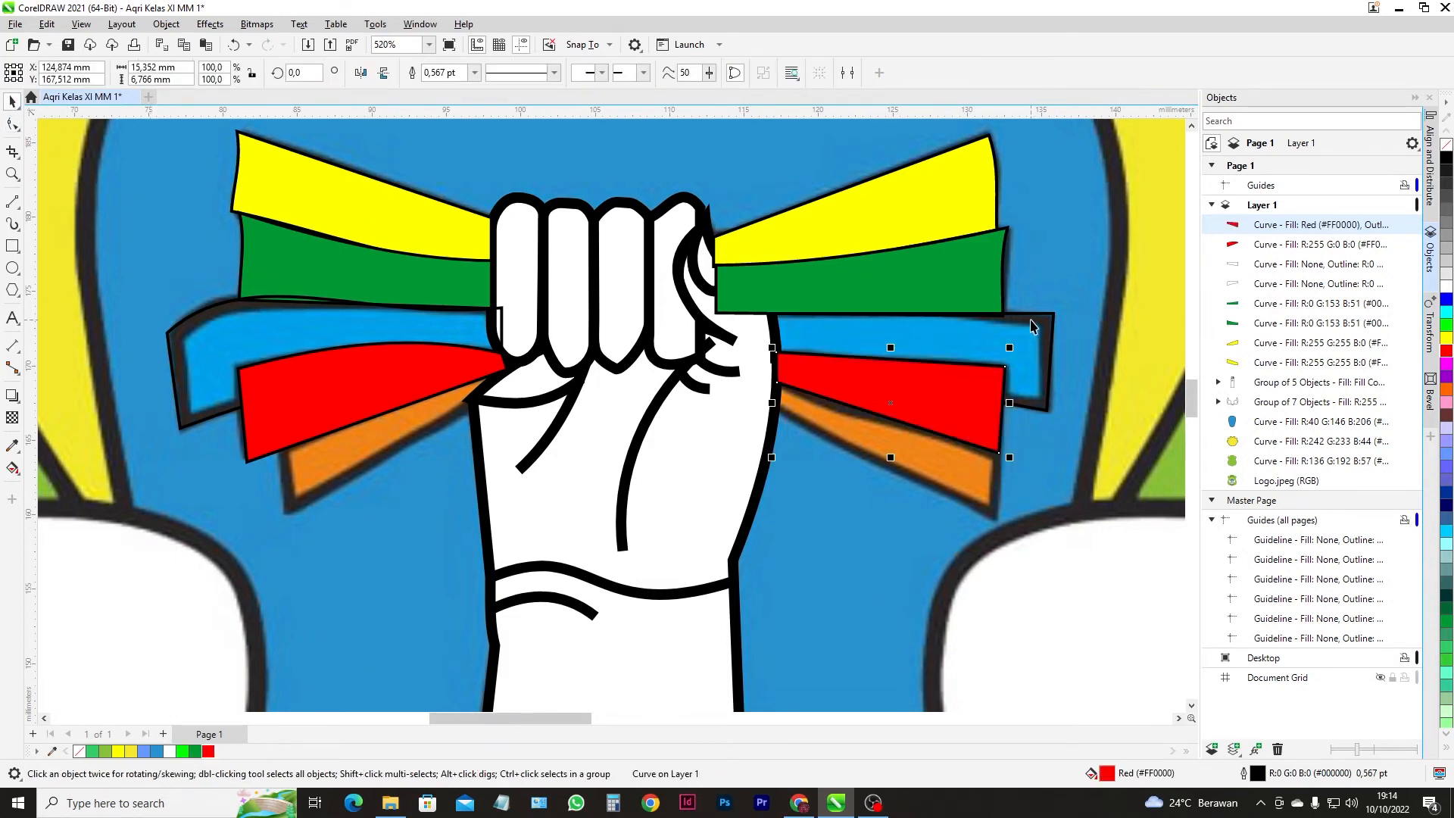
- Fill the blue stripe outlines on both sides of the fist with blue R40 G146 B206
left_click(1031, 324)
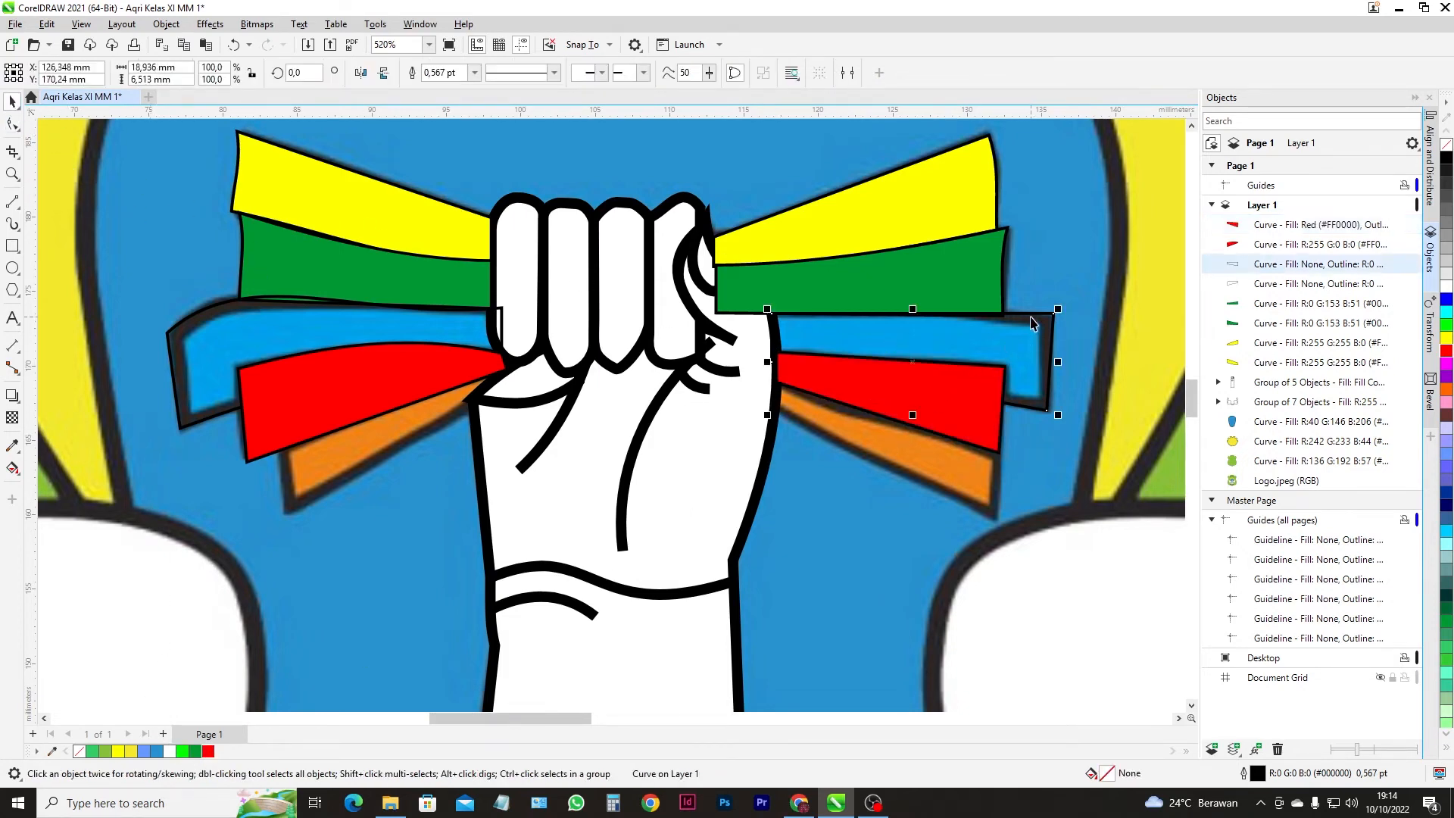
left_click(281, 303, "shift")
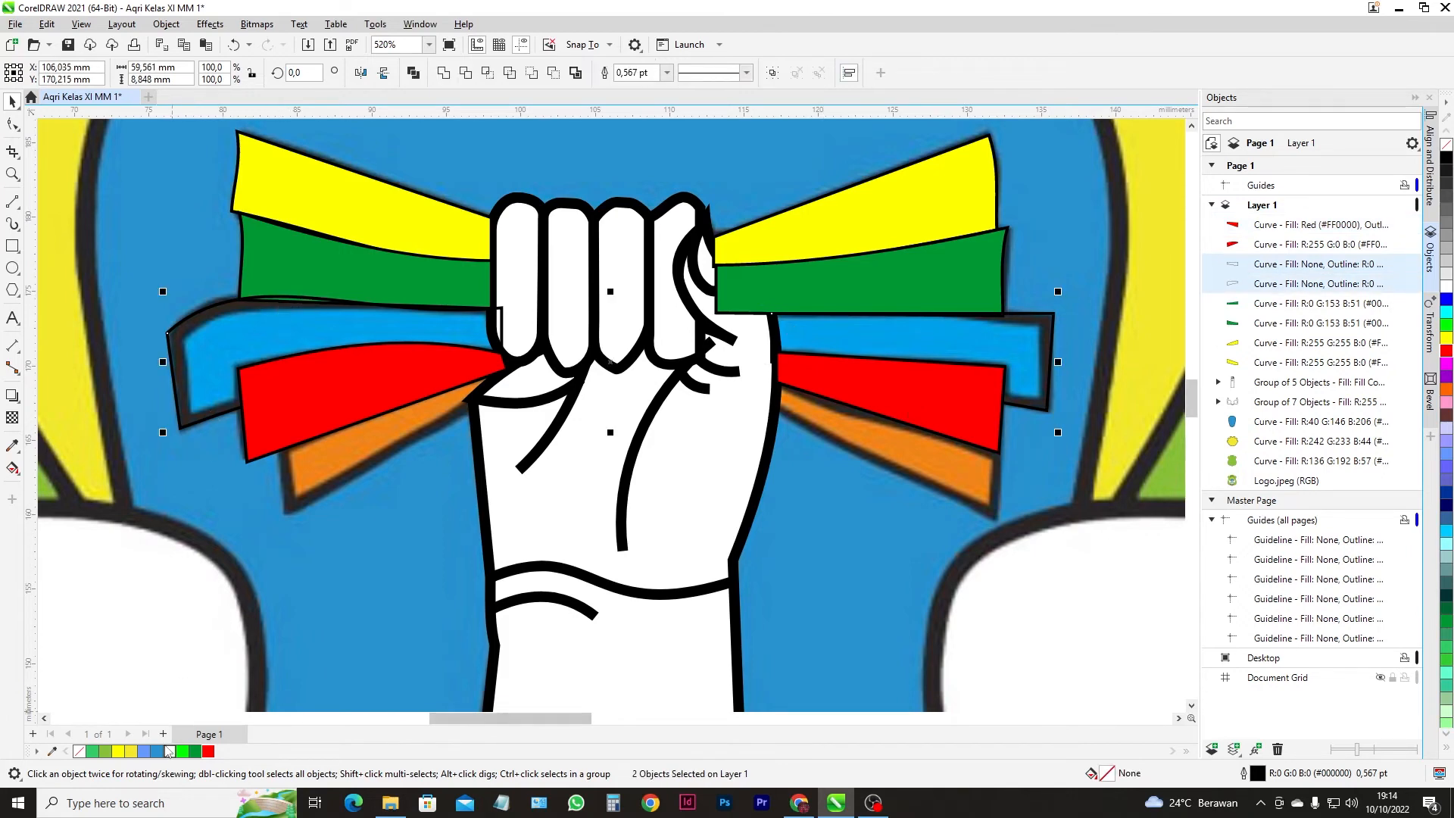
left_click(157, 751)
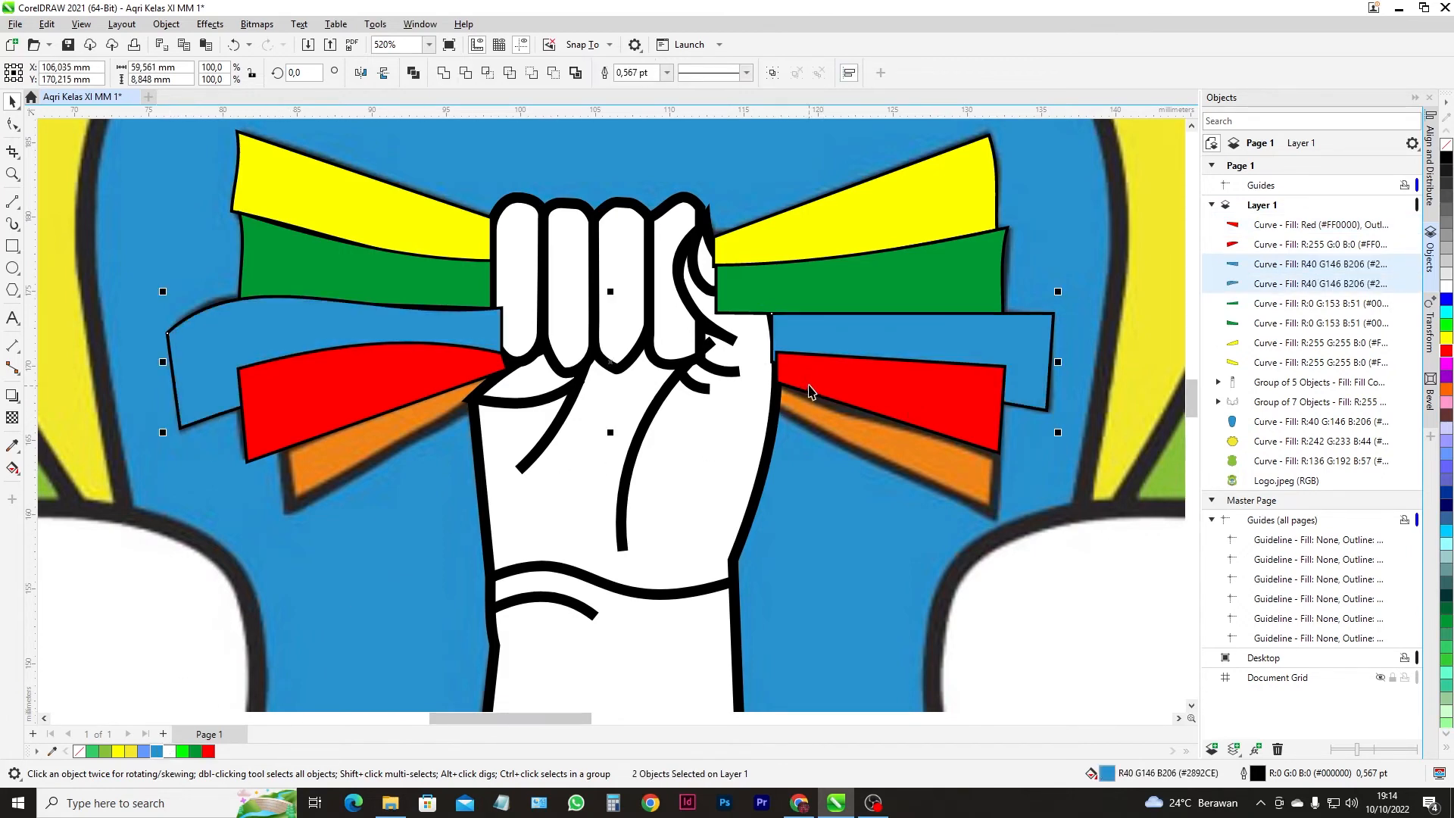
- Stretch the inner end of the right red stripe toward the fist, making the stripe about 15.8 mm wide
left_click(795, 389)
left_click_drag(772, 403, 765, 422)
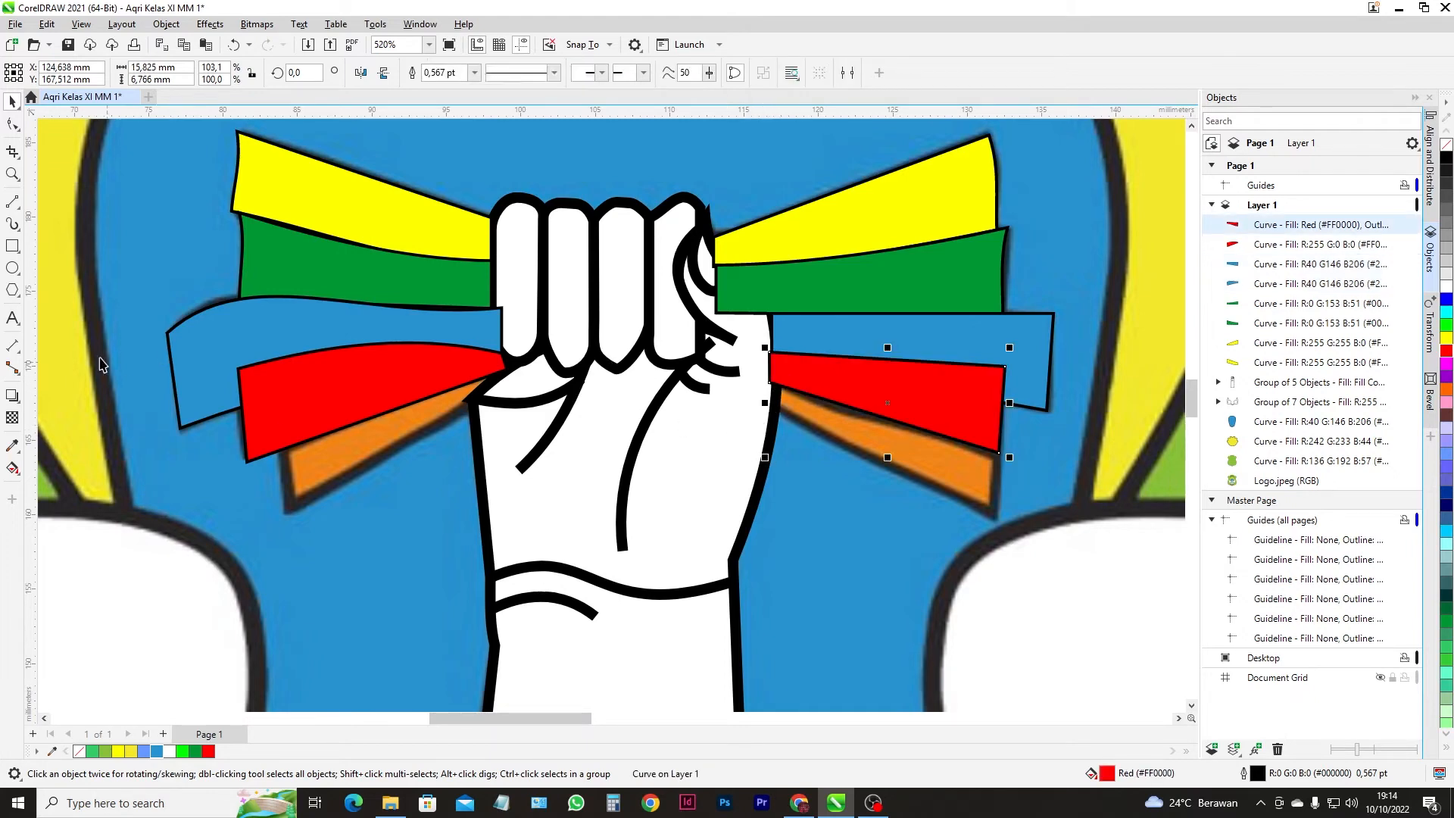
- Trace the orange stripe left of the fist from a rectangle converted to curves, fitting its corners to the reference, about 15.3 mm wide
left_click_drag(277, 441, 318, 520)
left_click(12, 124)
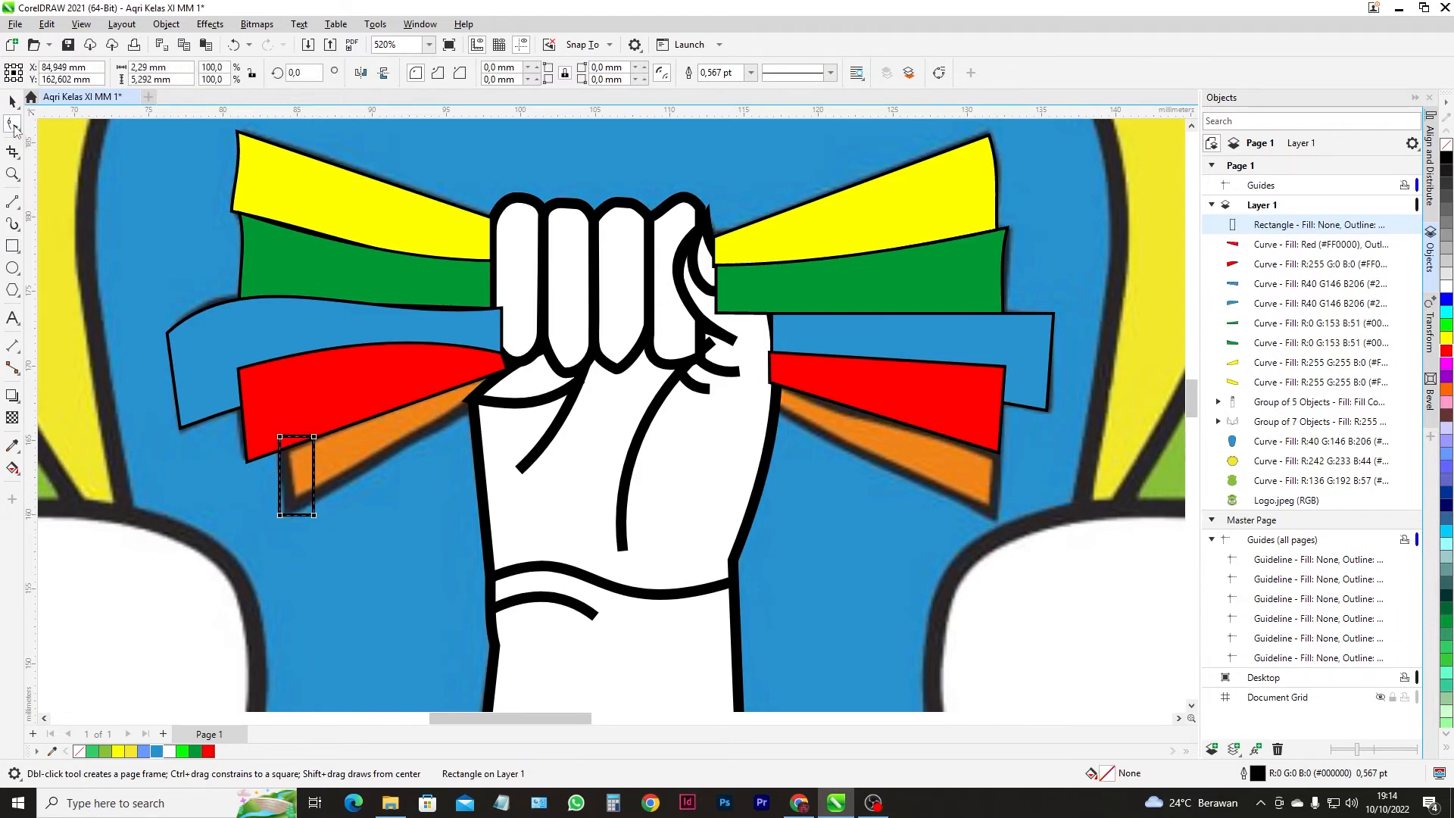
key("ctrl+q")
left_click_drag(312, 437, 507, 371)
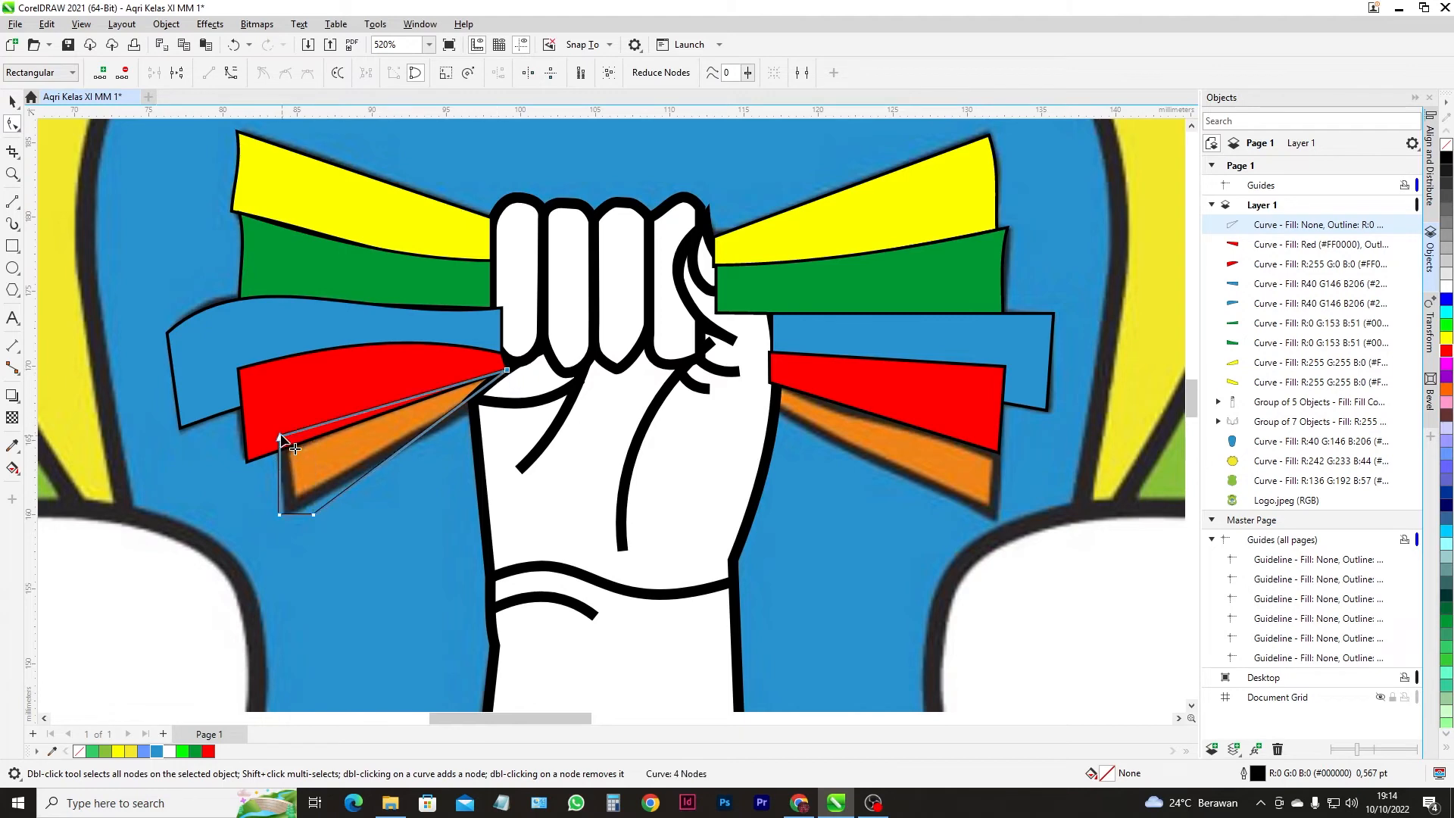
left_click_drag(279, 437, 280, 451)
left_click_drag(312, 516, 506, 373)
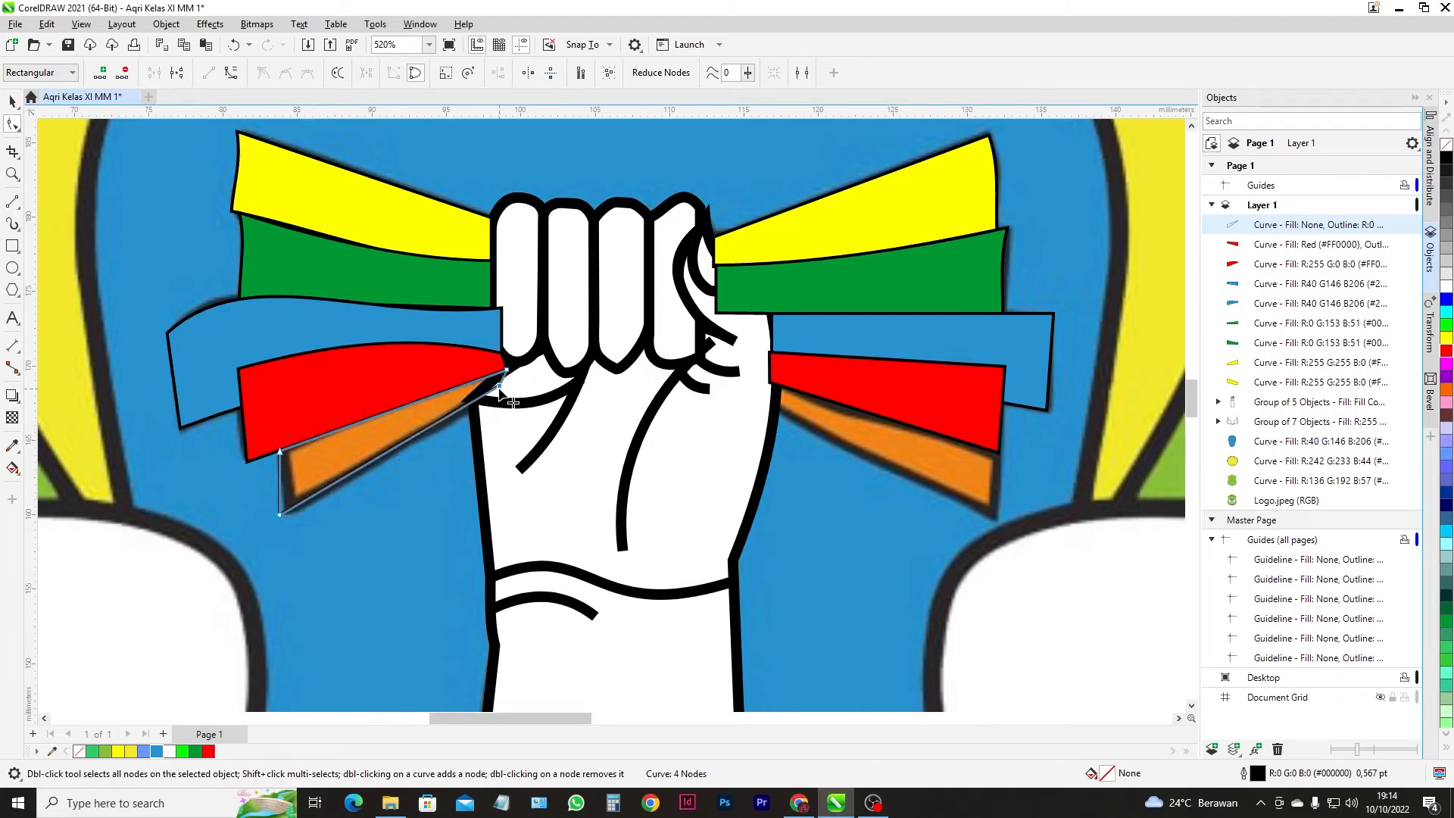
double_click(504, 385)
scroll(280, 517, "up", 2)
left_click_drag(280, 514, 289, 513)
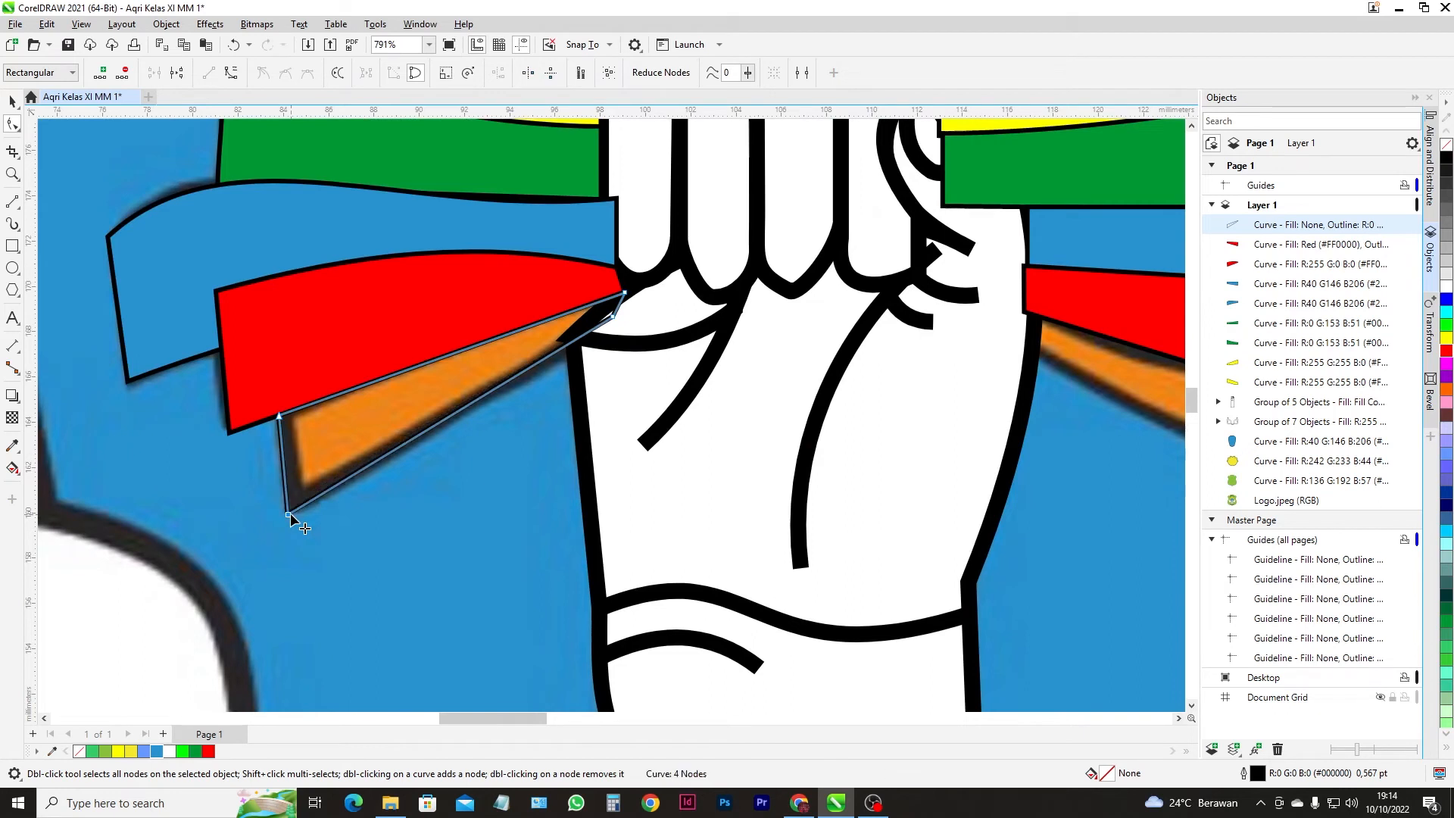
- Fill the left orange stripe outline with R:255 G:102 B:0 and place it beneath both red stripes in Layer 1
left_click(11, 101)
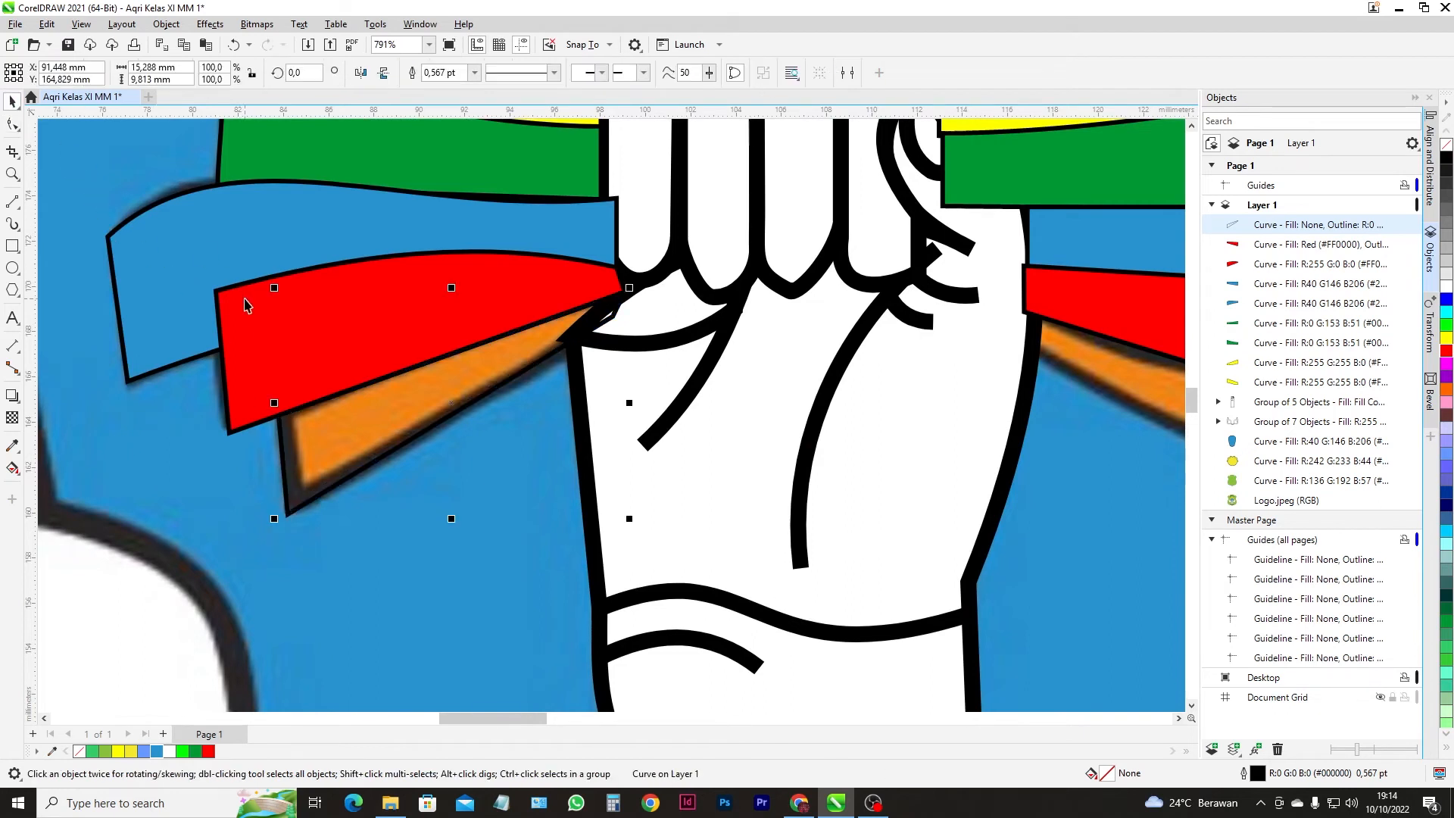
left_click(1447, 390)
scroll(701, 299, "down", 2)
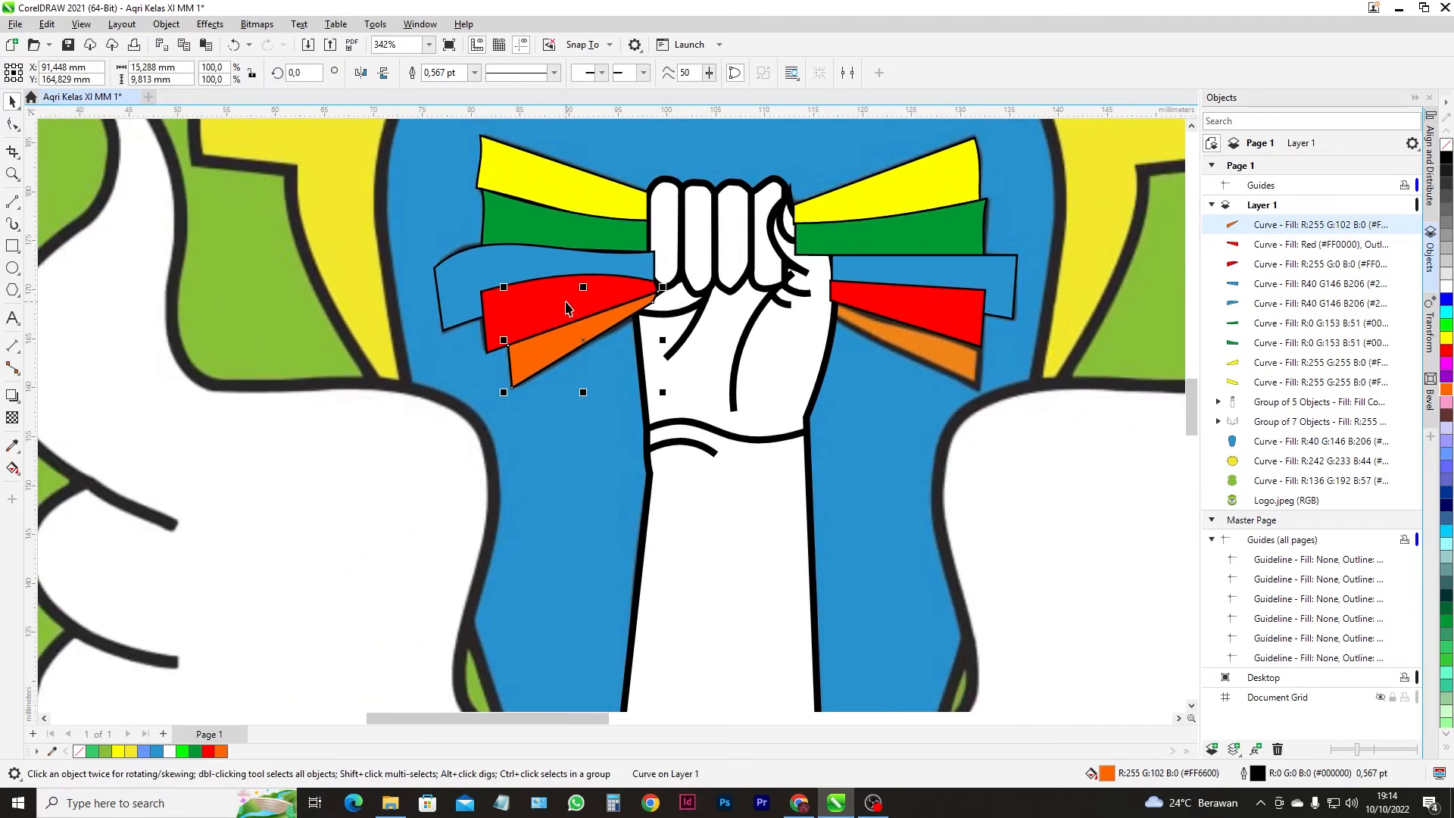
left_click(566, 307)
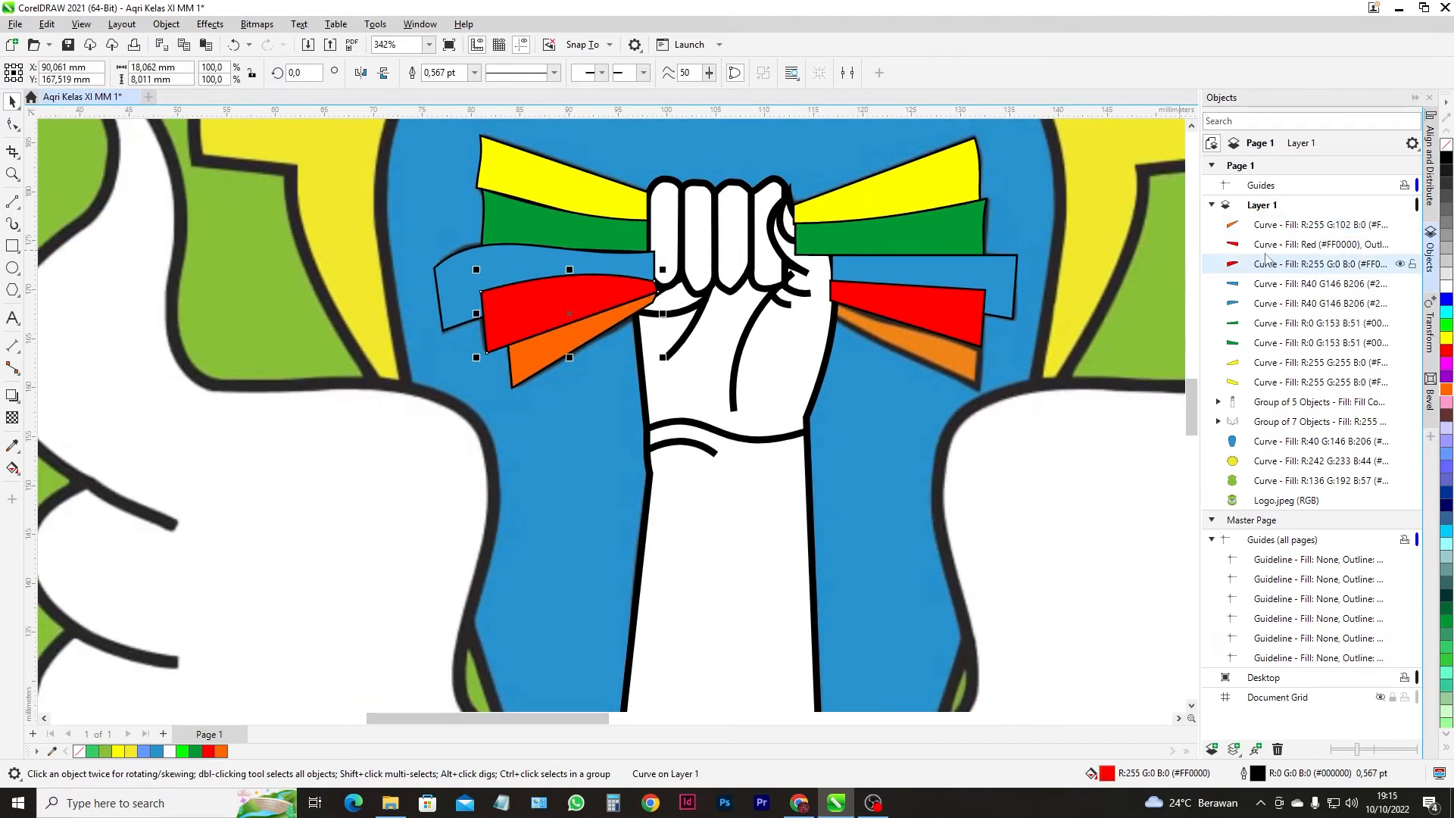
left_click(1264, 226)
left_click_drag(1263, 226, 1268, 275)
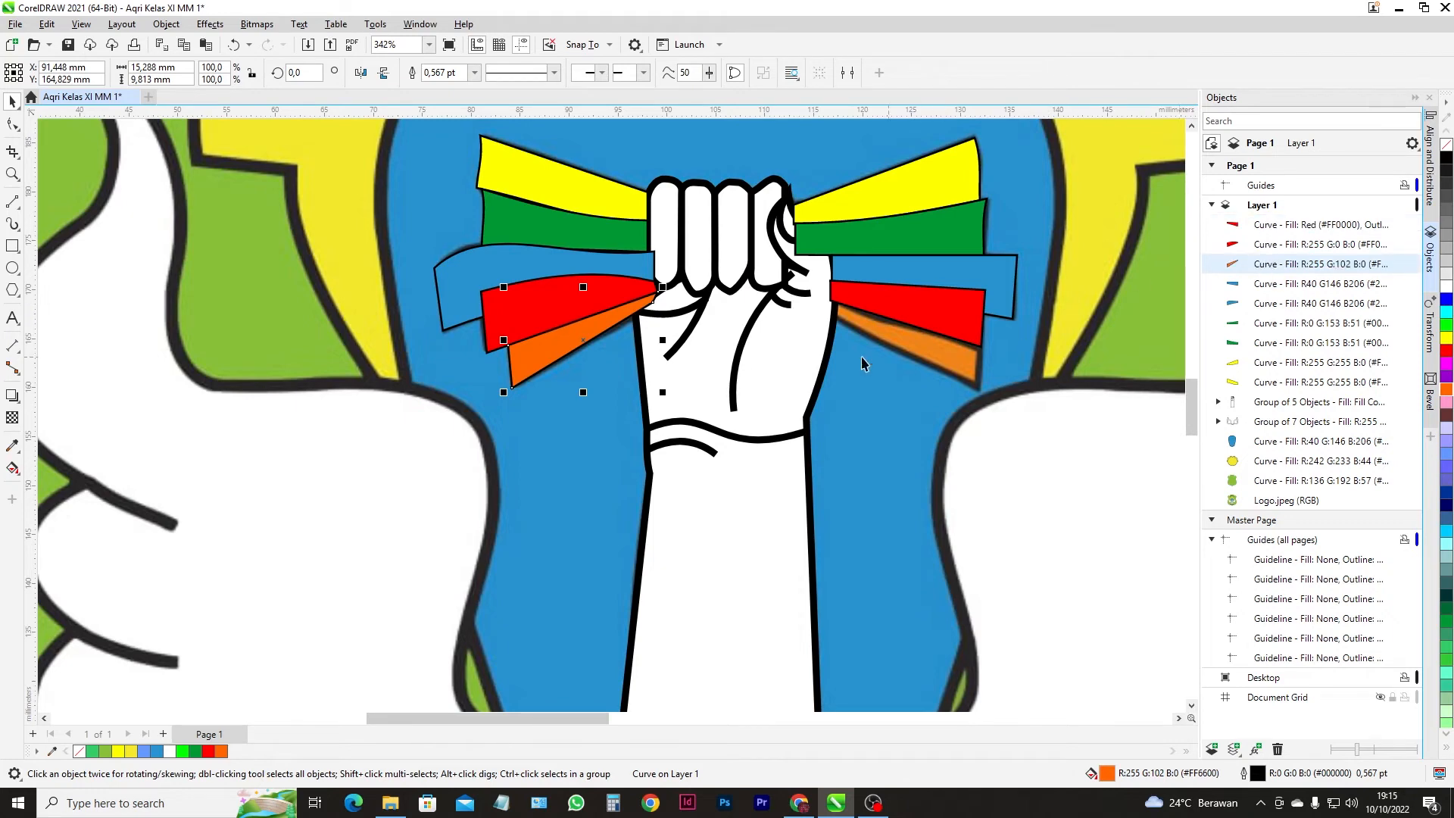
- Trace the orange stripe right of the fist from a rectangle converted to curves, fitting its corners to the reference, about 15.6 mm wide
left_click(12, 246)
mouse_move(831, 301)
left_mouse_down()
mouse_move(994, 405)
mouse_move(984, 396)
left_mouse_up()
left_click(12, 124)
key("ctrl+q")
scroll(843, 350, "up", 2)
left_click_drag(831, 392, 828, 303)
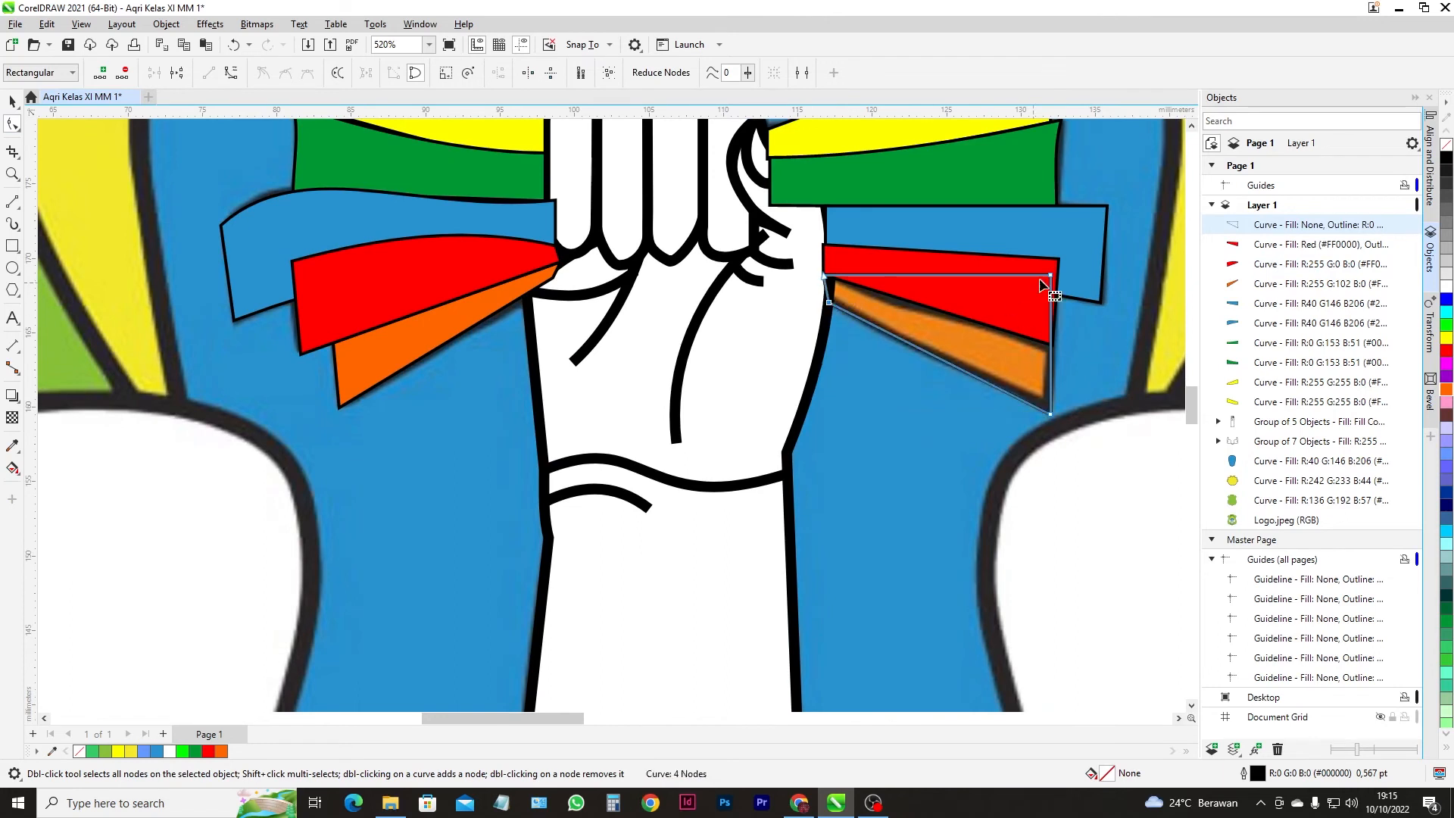
left_click_drag(1051, 276, 1055, 347)
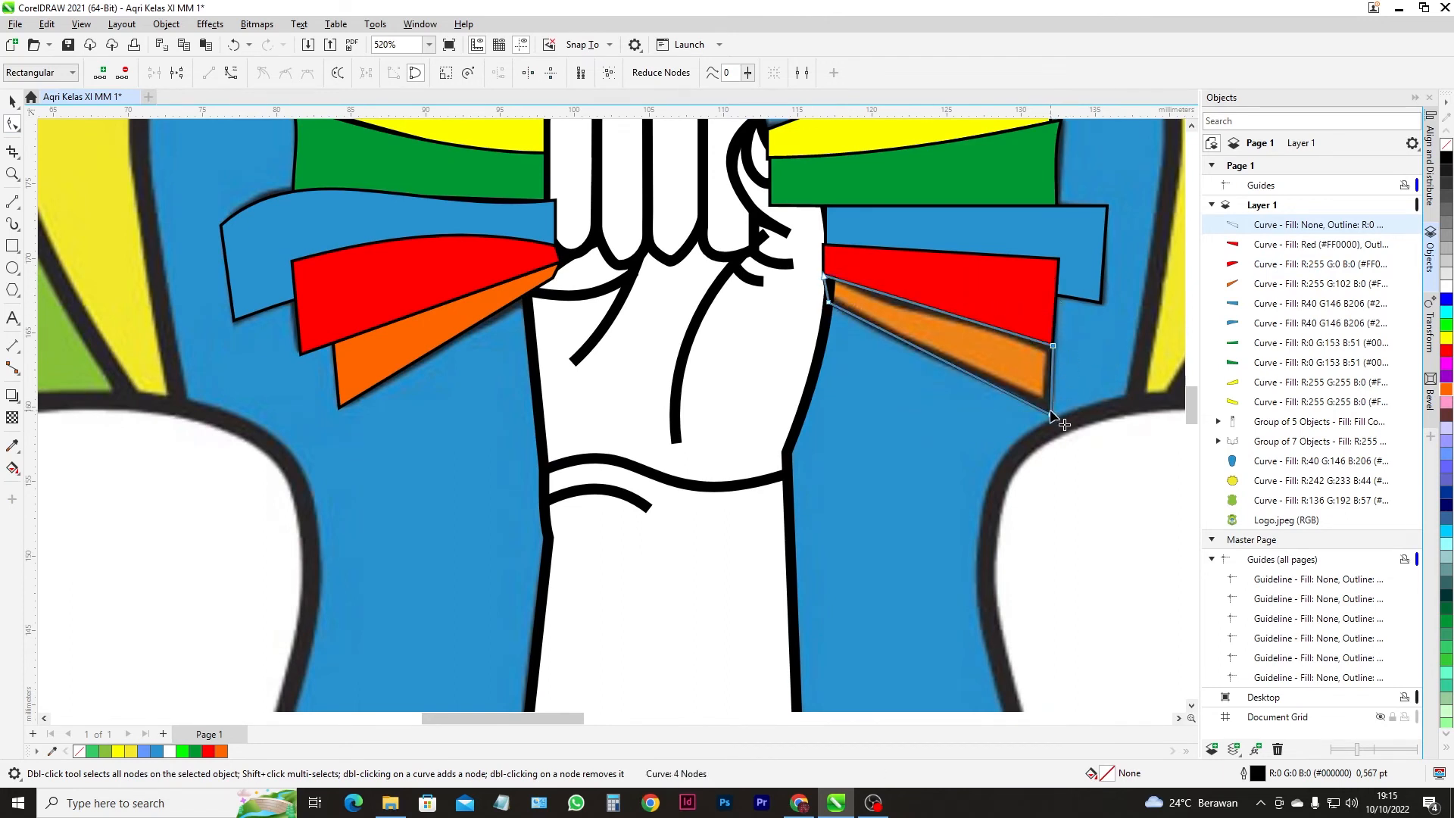
left_click_drag(1050, 415, 1046, 412)
left_click_drag(828, 303, 823, 299)
scroll(1038, 403, "up", 2)
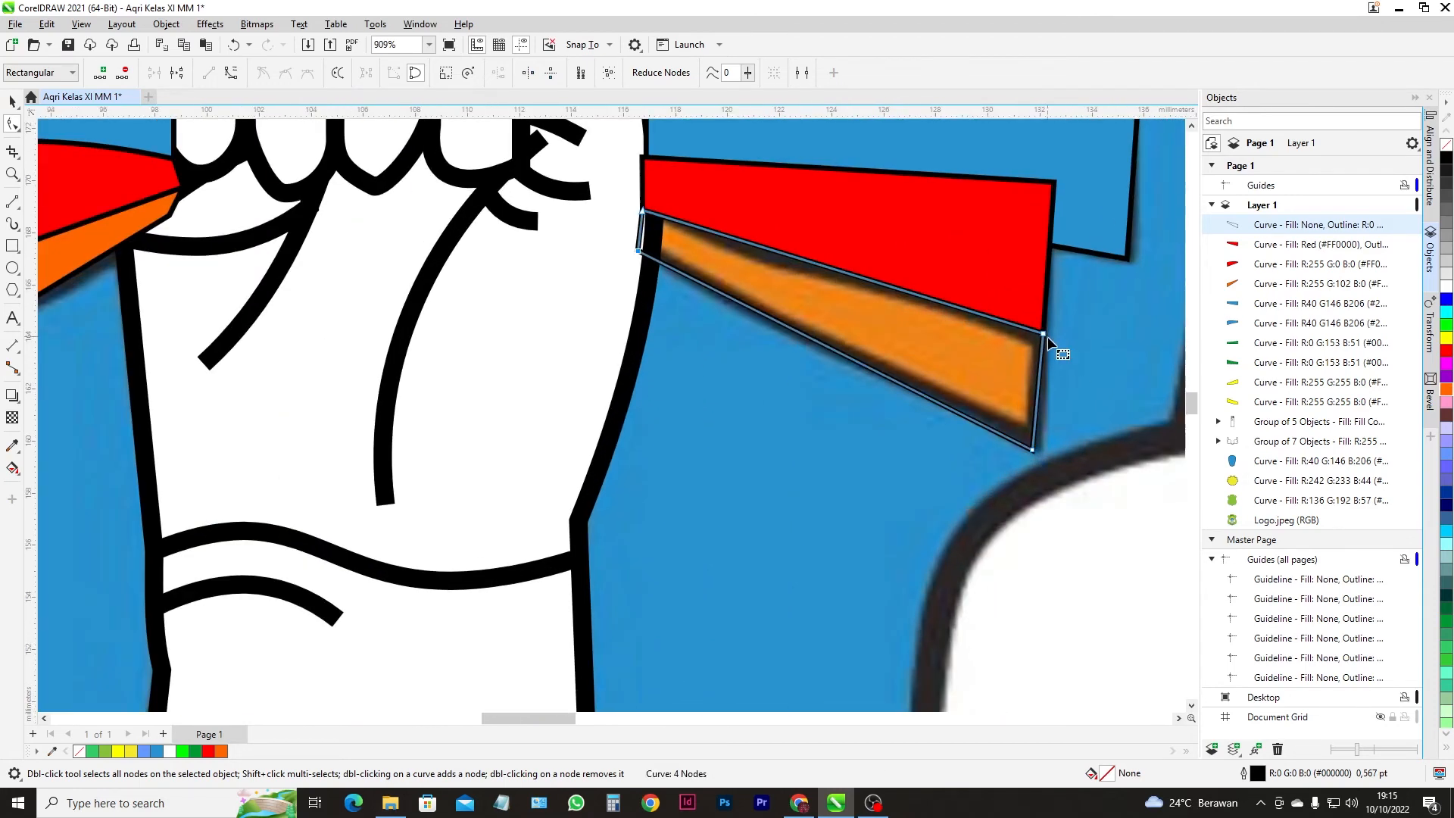
left_click_drag(1031, 452, 1044, 455)
- Fill the right orange stripe outline with R:255 G:102 B:0 and order it beneath the red stripes in Layer 1
left_click(12, 101)
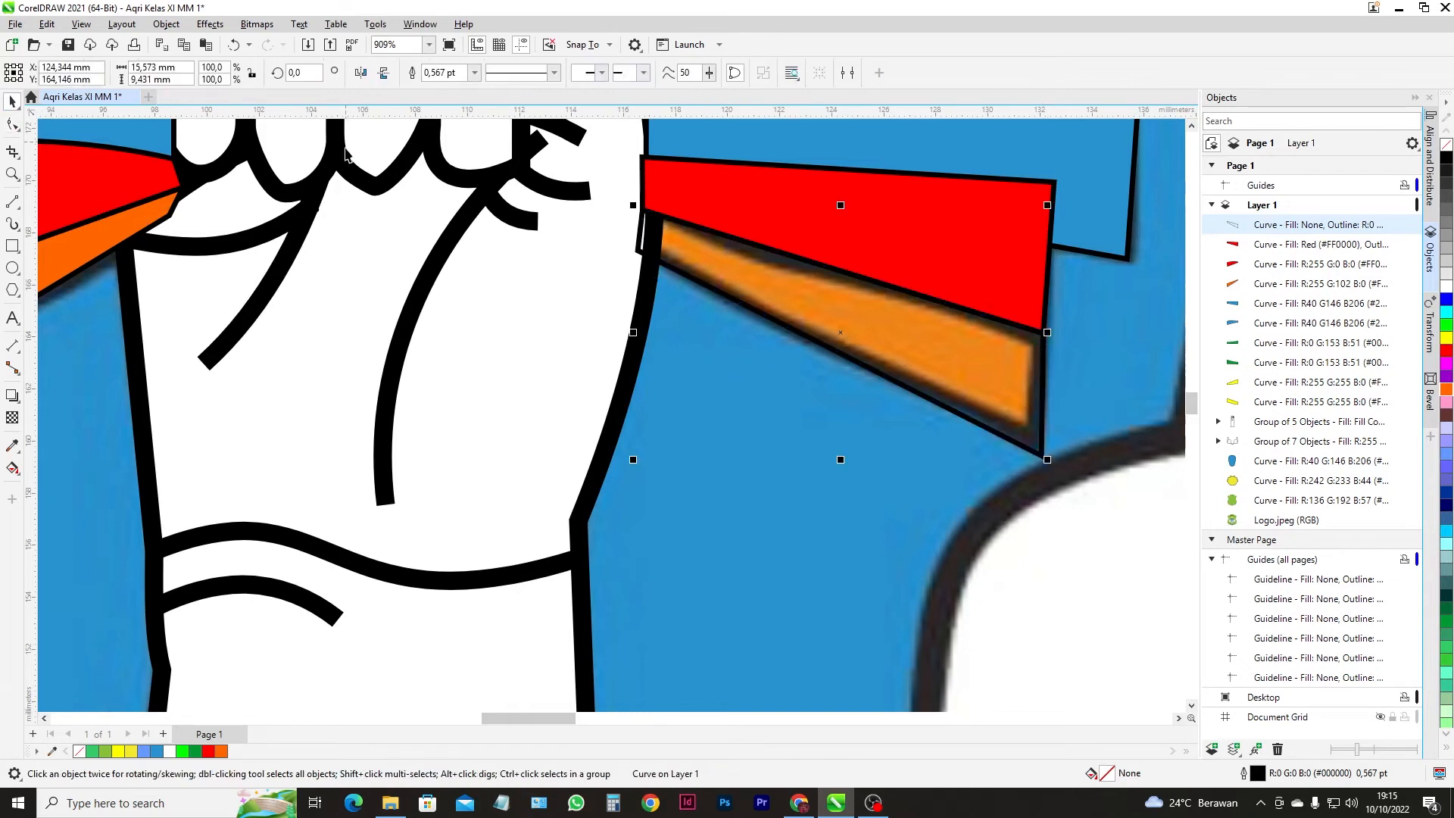
left_click(1447, 389)
left_click_drag(1254, 226, 1265, 274)
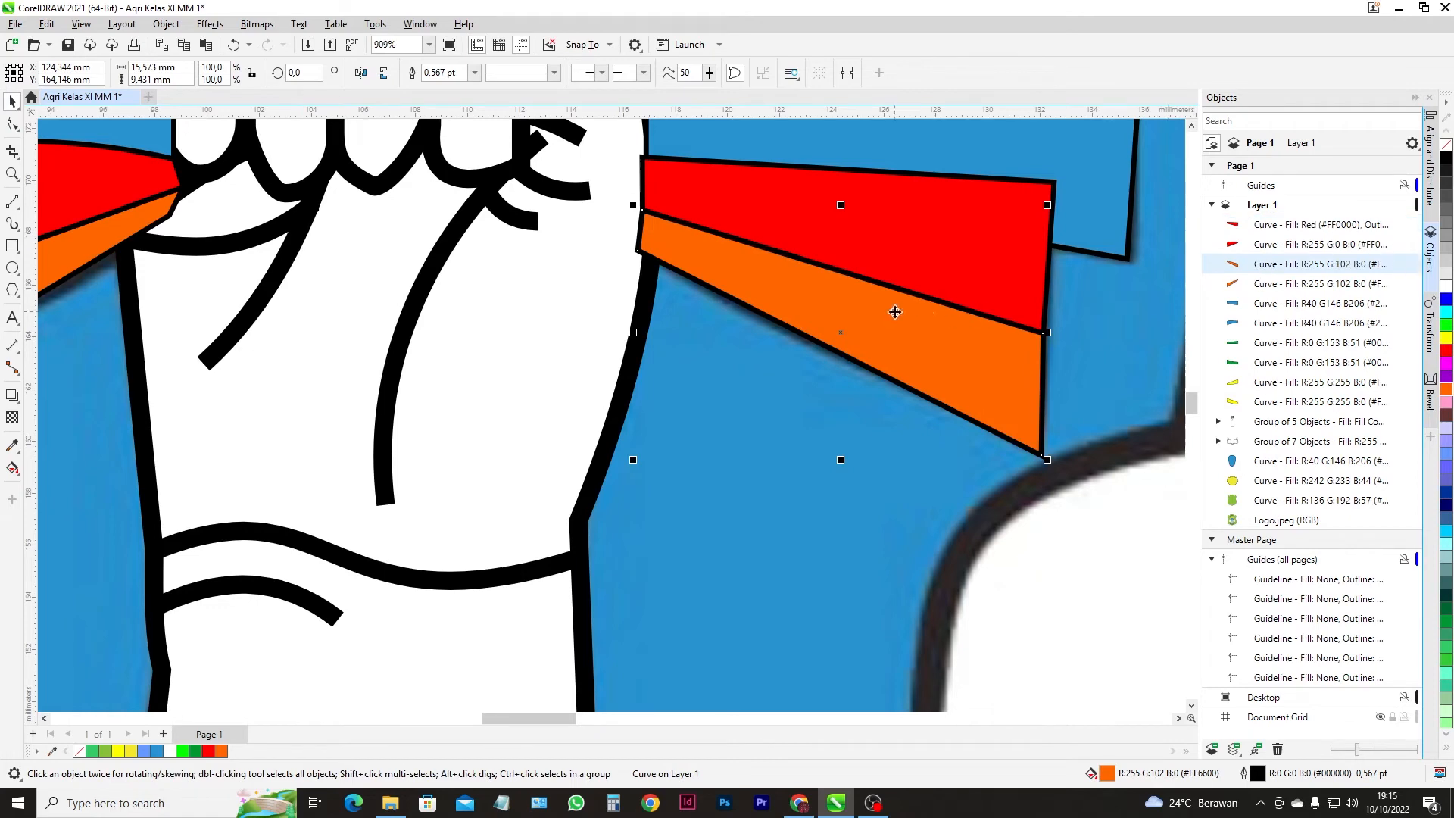
- Bring the fist and arm group to the front of Layer 1, above all ribbon stripes
scroll(895, 312, "down", 5)
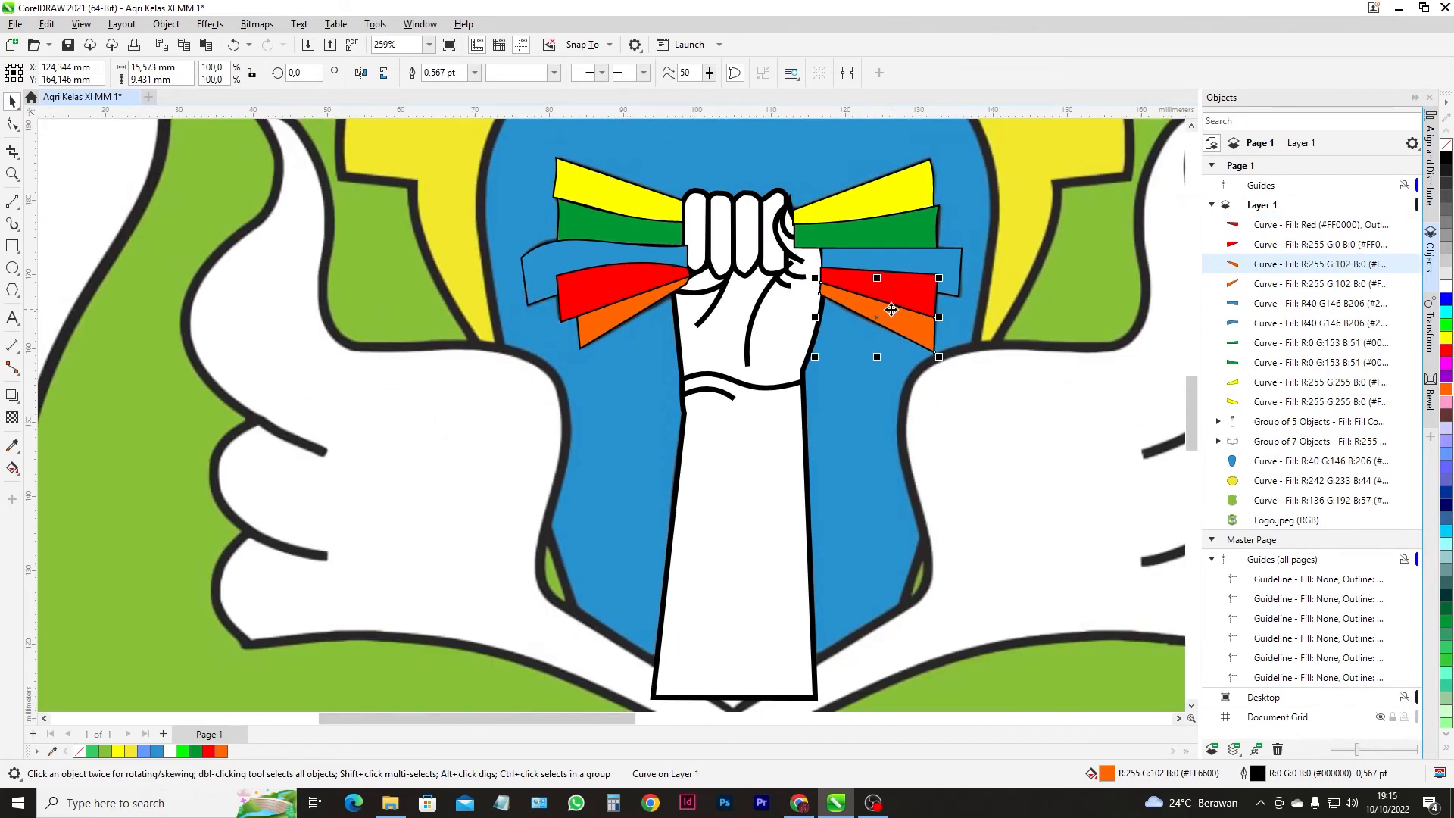
scroll(894, 309, "down", 2)
left_click(817, 443)
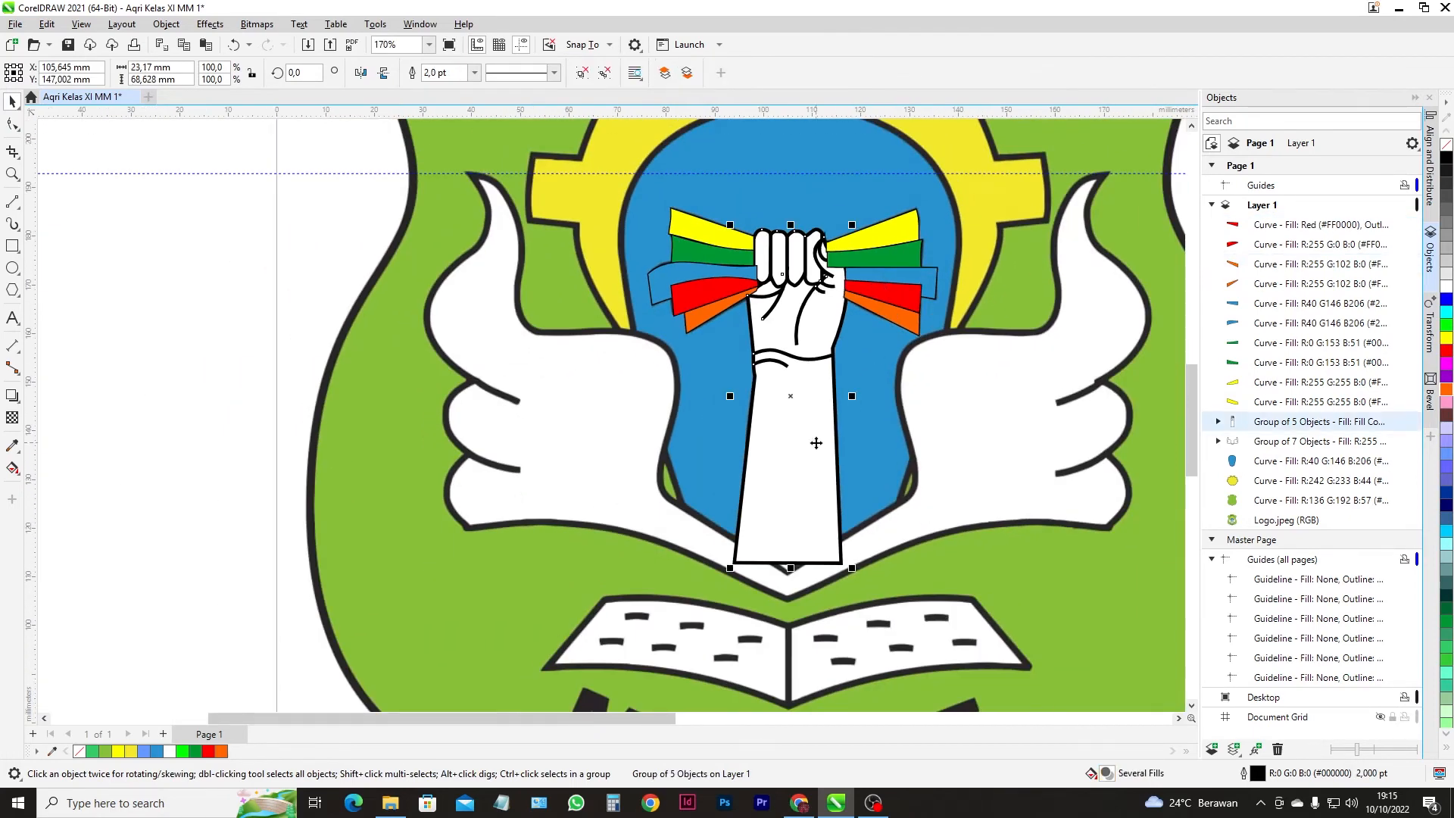
left_click_drag(1264, 423, 1261, 224)
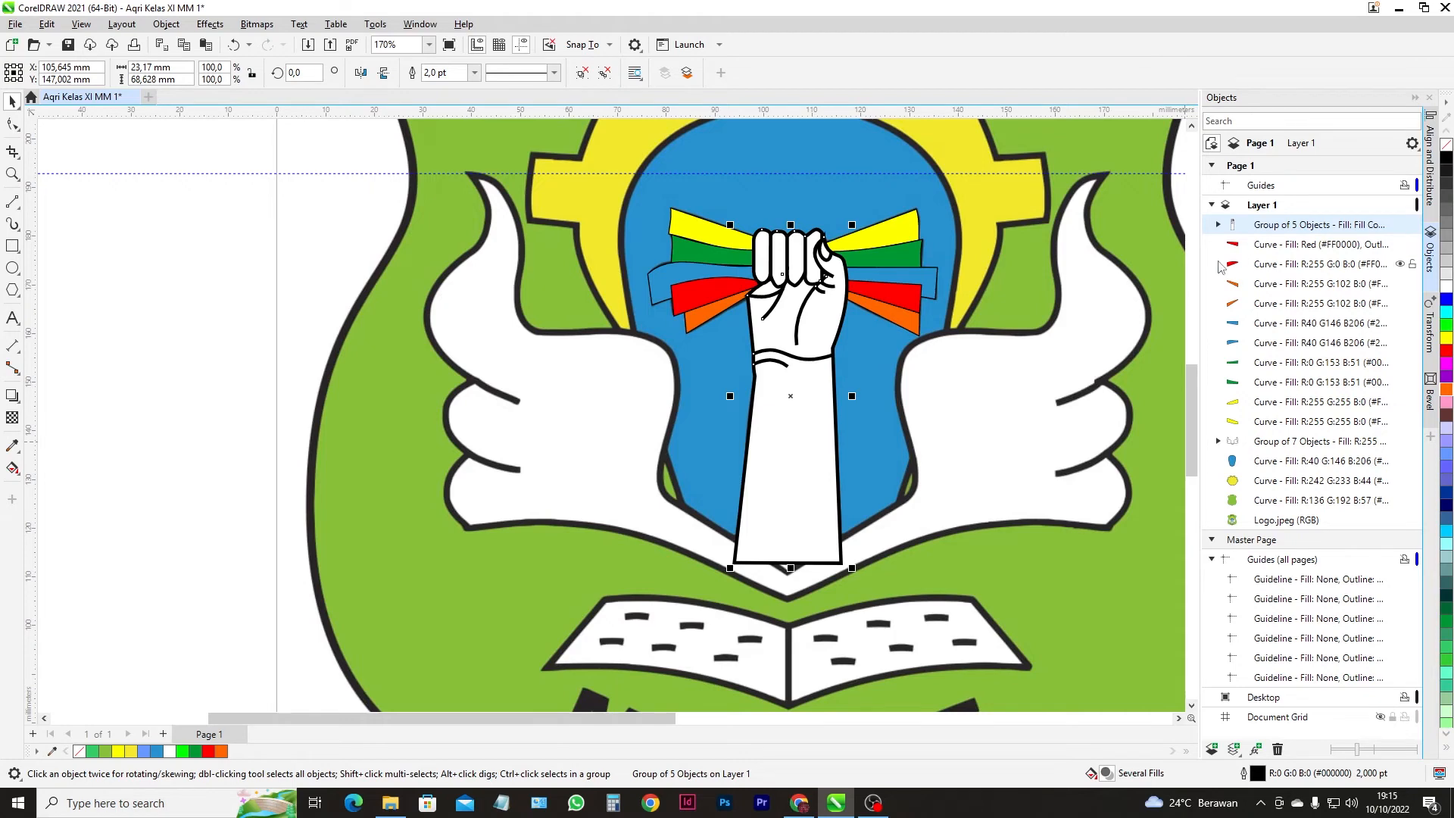
- Group the ten yellow, green, blue, red and orange ribbon stripe curves into one object
scroll(789, 335, "down", 4)
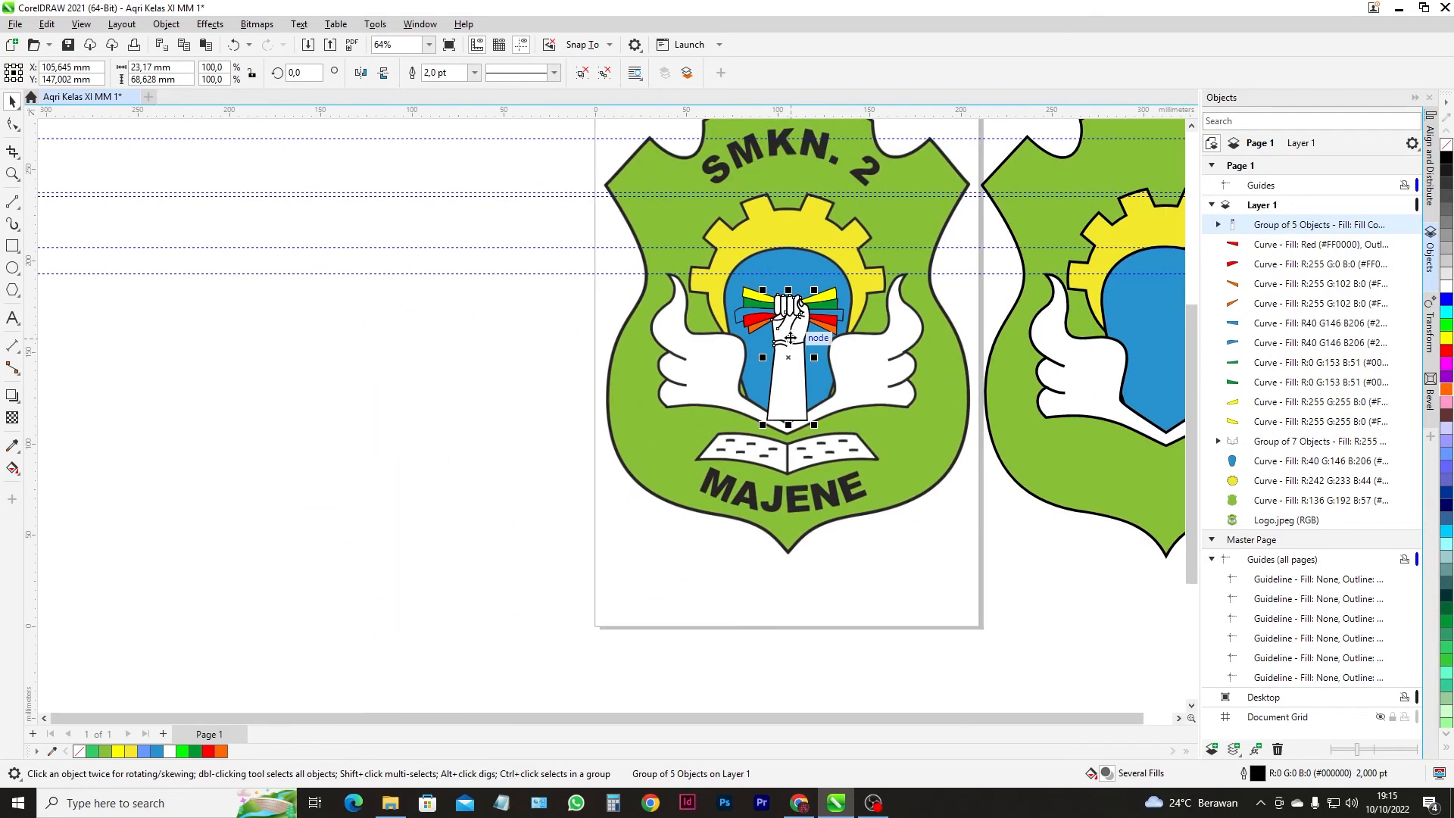
scroll(816, 334, "up", 2)
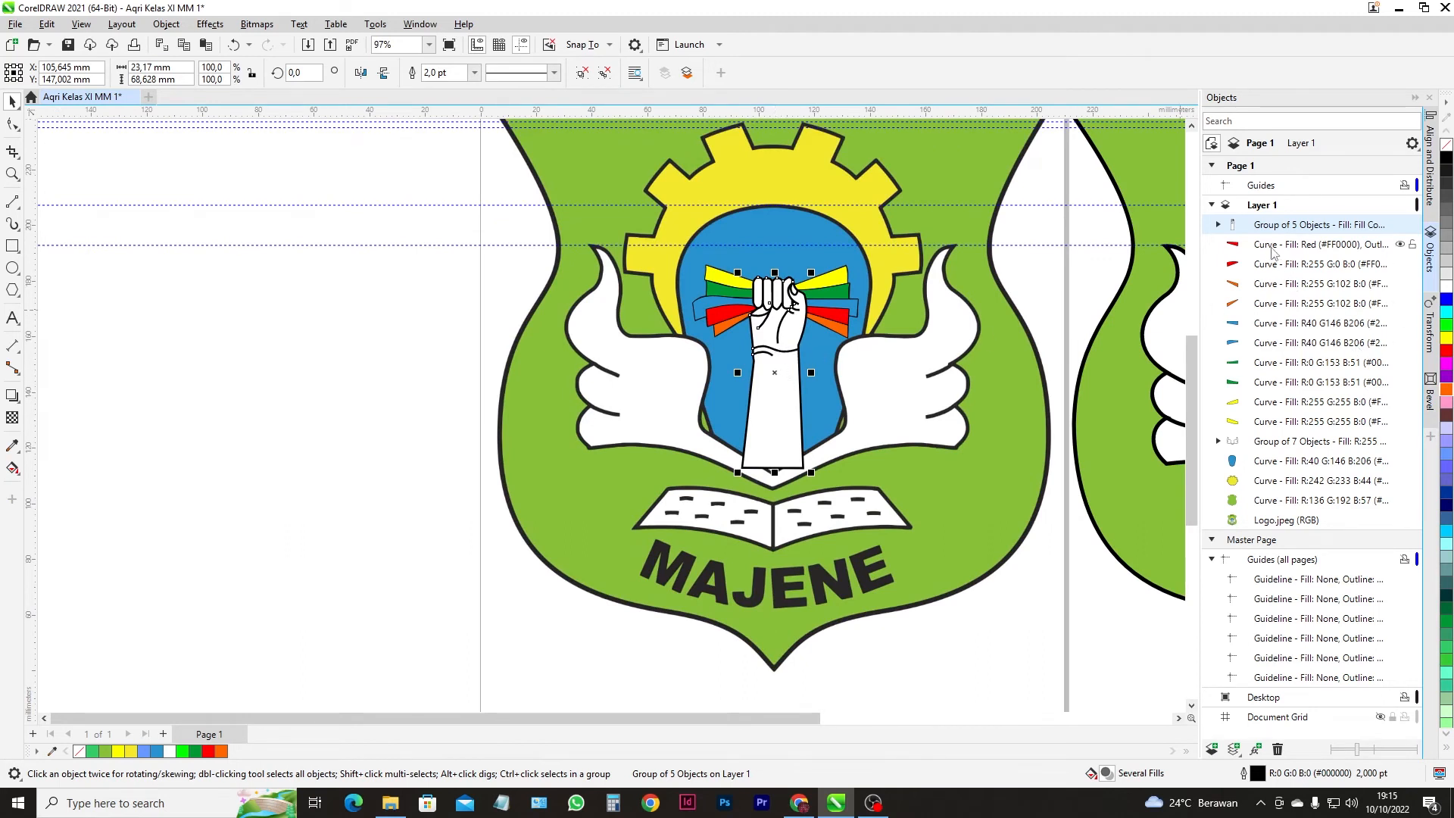
left_click(1279, 247)
left_click(1298, 426, "shift")
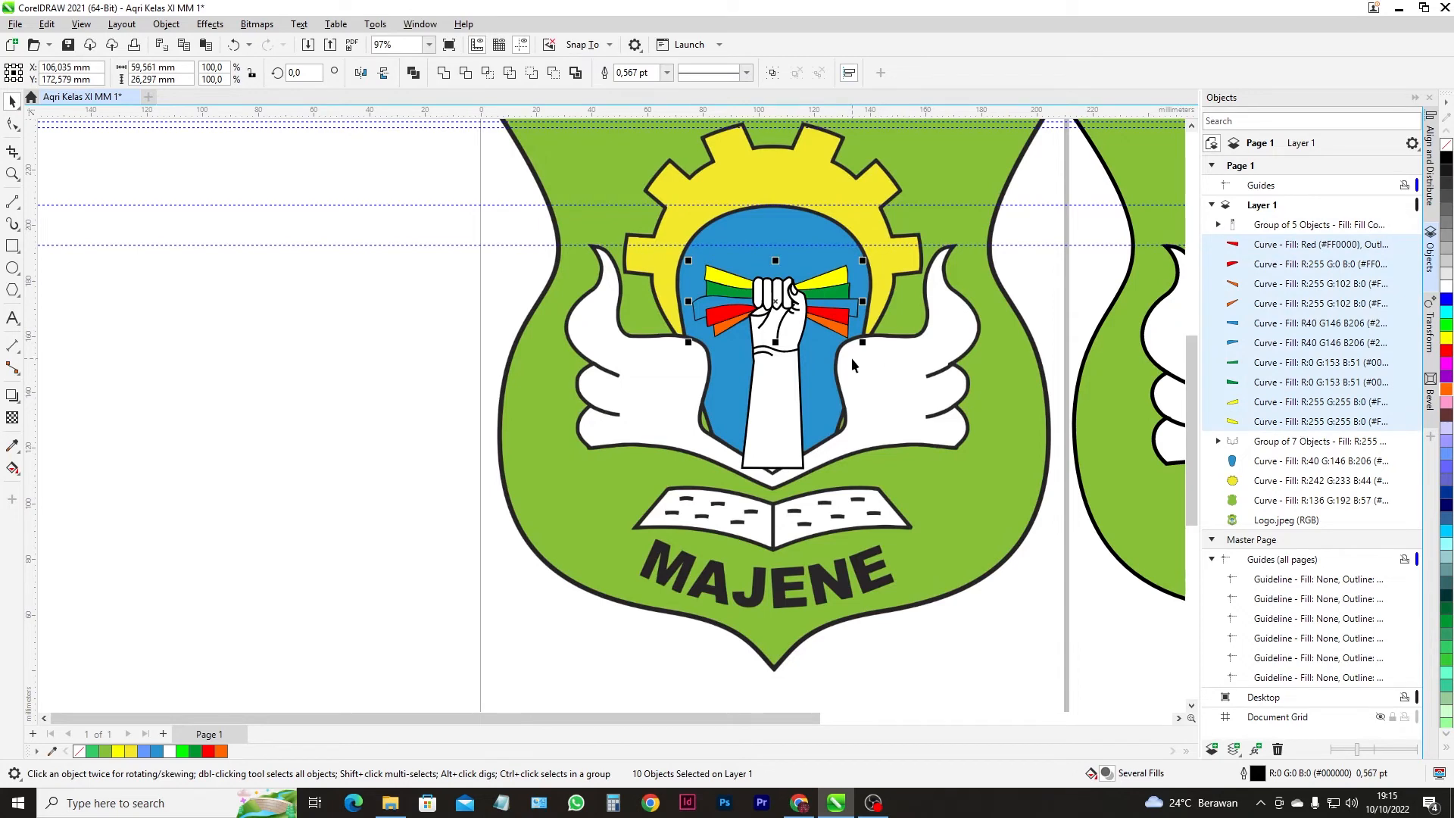
key("ctrl+g")
- Move the fist and ribbon groups together onto the vector shield beside the reference, at about X 312.6 mm, Y 146.7 mm
left_click(770, 416, "shift")
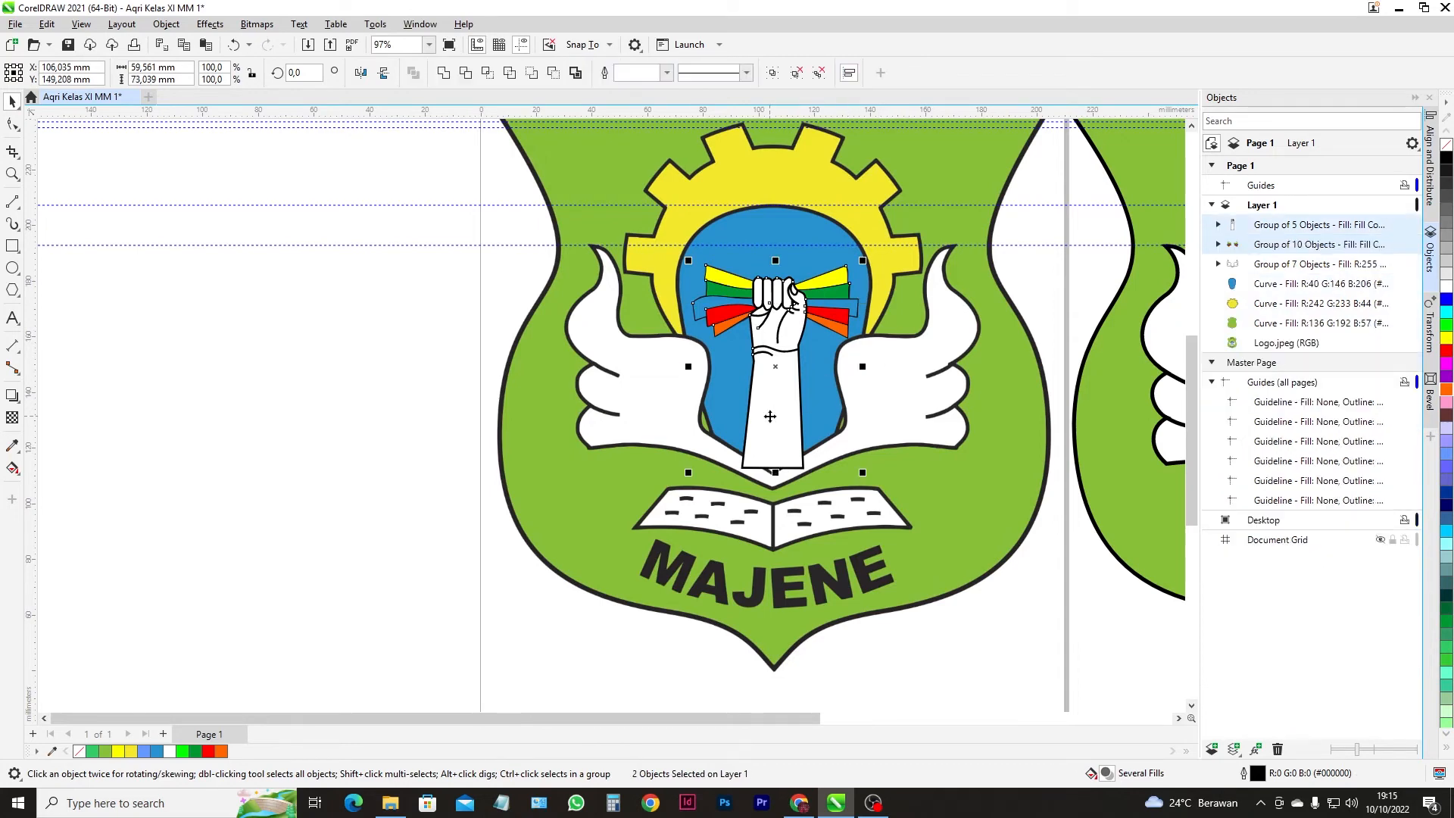
scroll(771, 378, "down", 2)
scroll(771, 374, "down", 1)
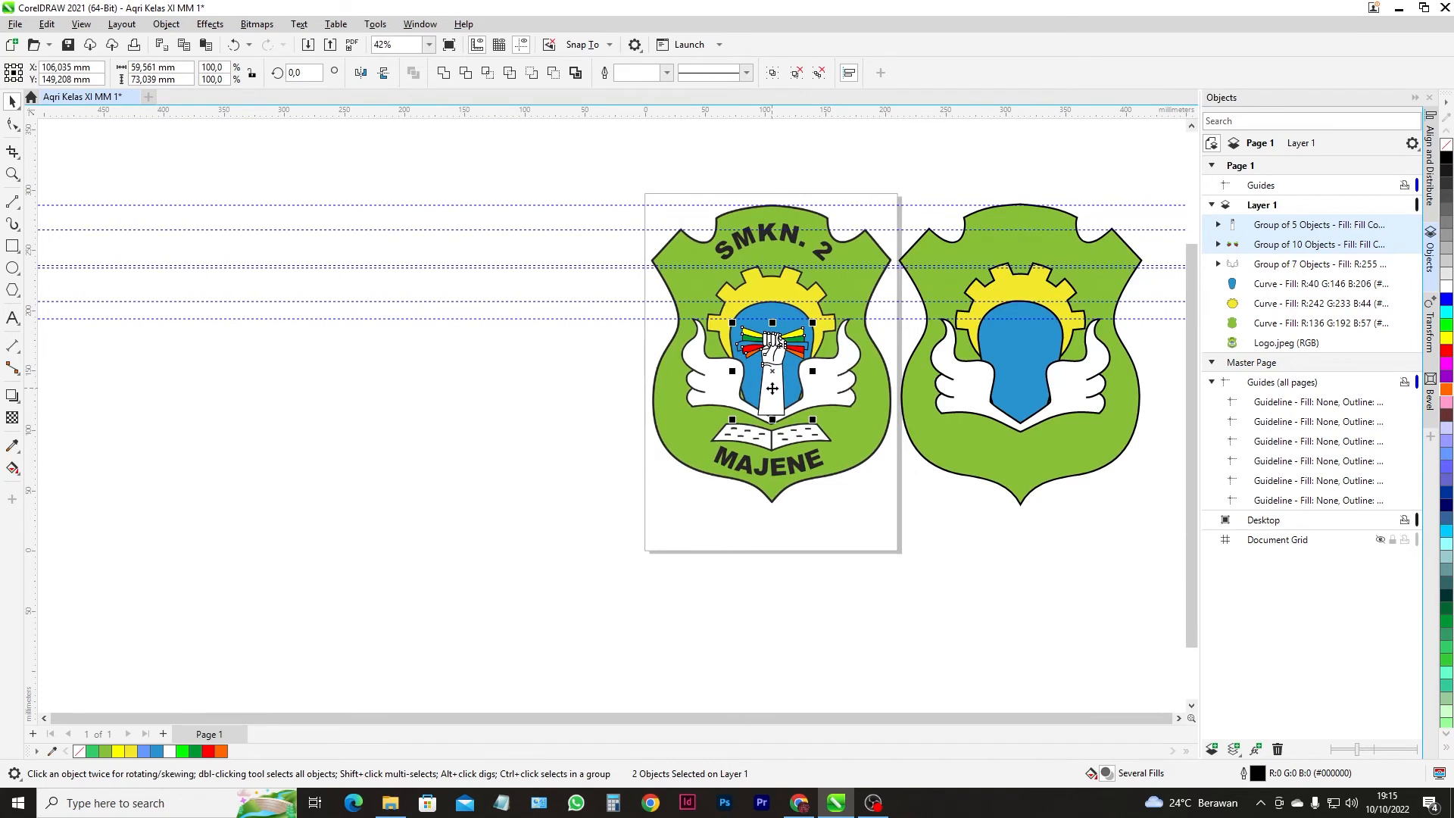
left_click_drag(772, 388, 1021, 374)
scroll(1036, 388, "up", 1)
scroll(1038, 390, "up", 1)
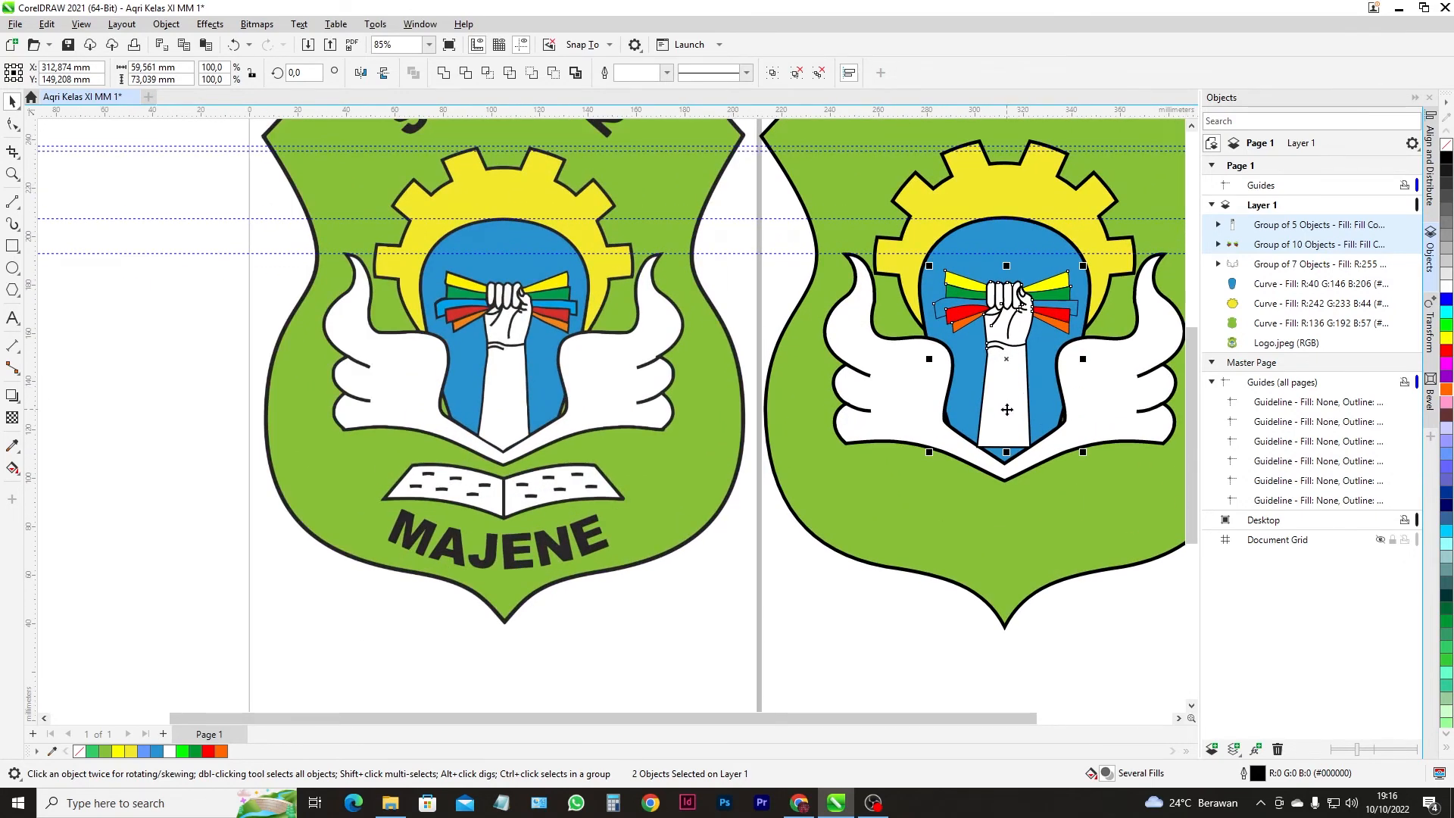
left_click_drag(1007, 411, 1006, 427)
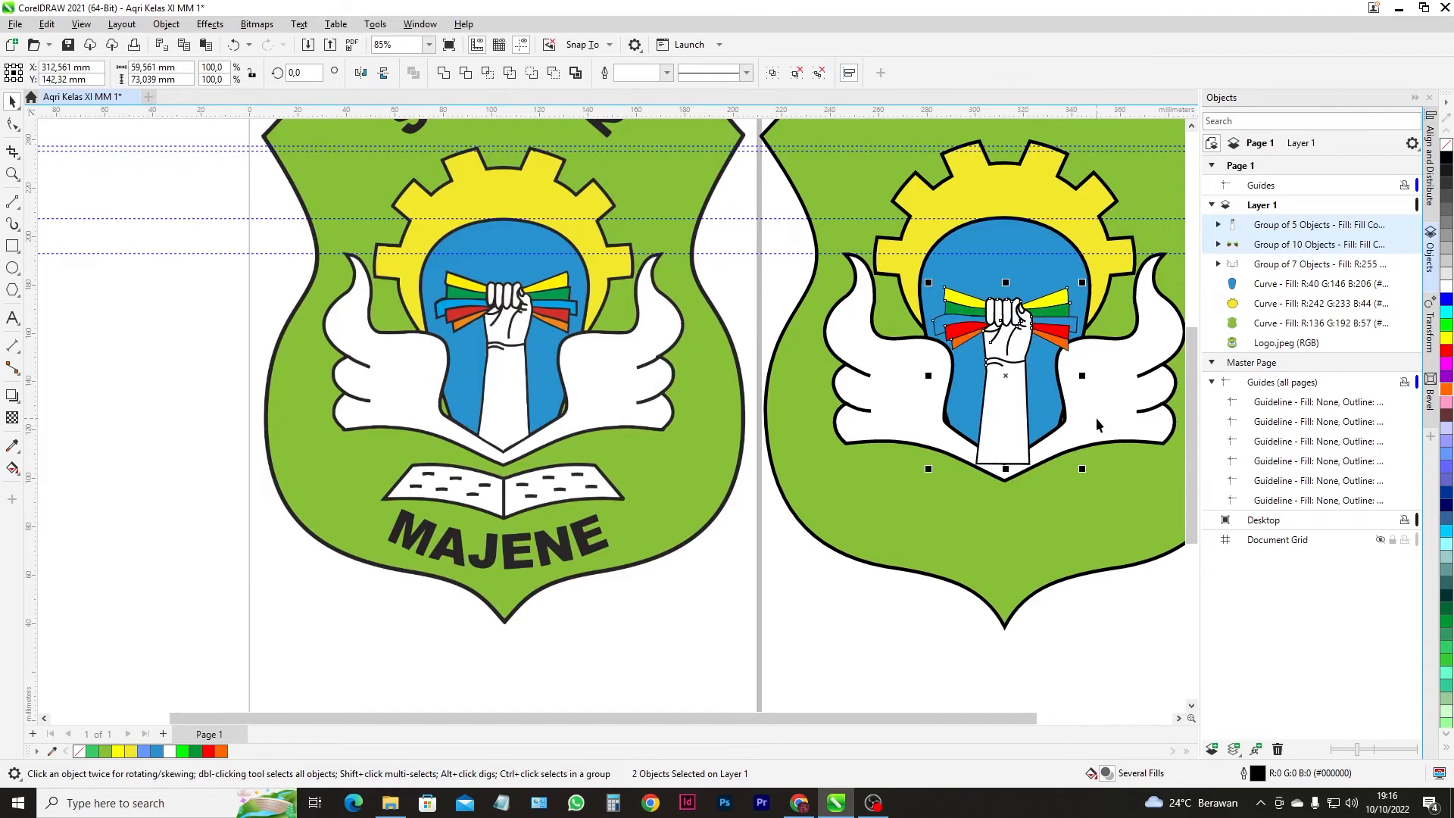
left_click_drag(1011, 410, 1011, 399)
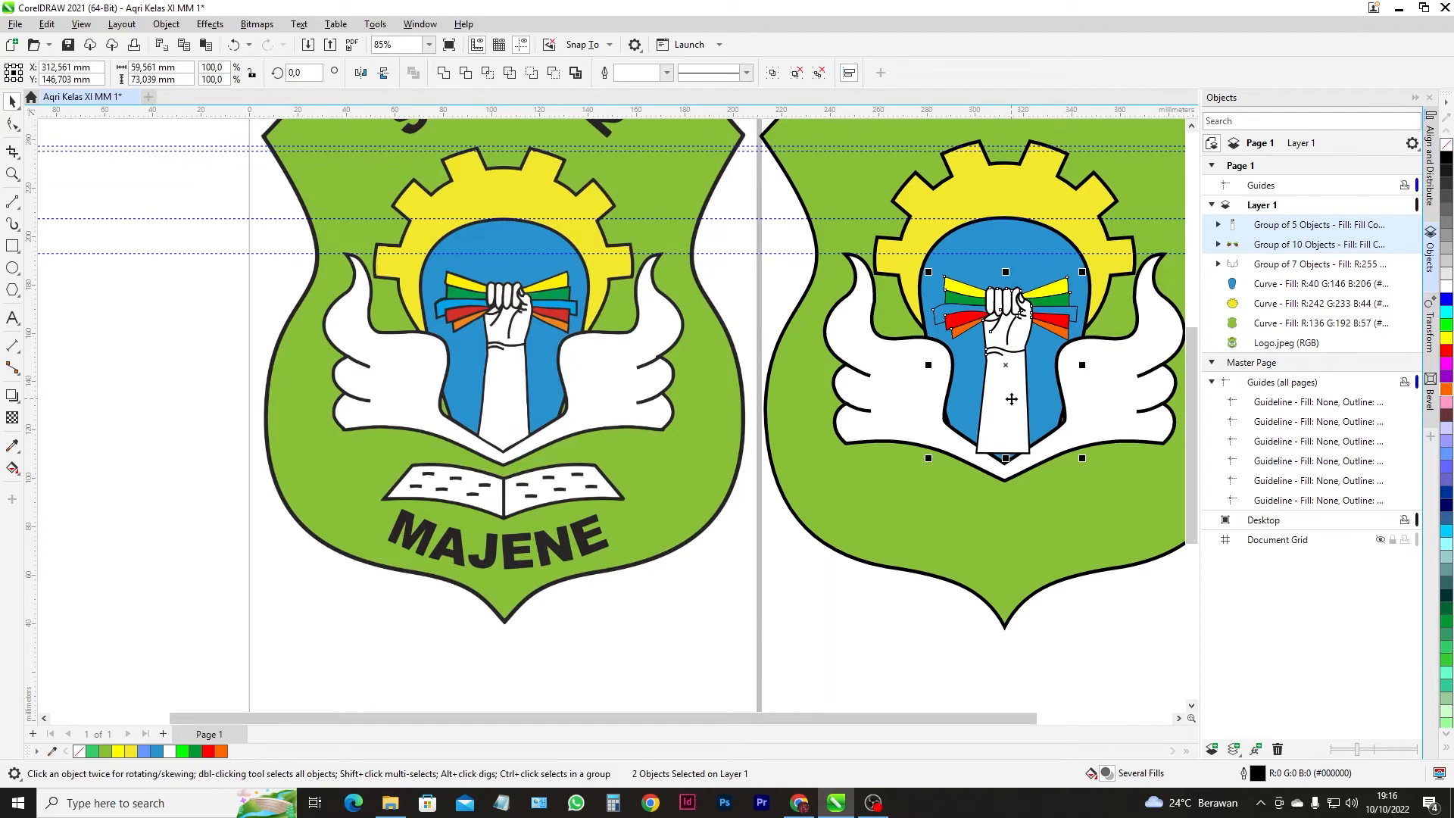
- Lower the lowest horizontal guideline to the top edge of the ribbons in the reference logo
left_click(1011, 399, "ctrl")
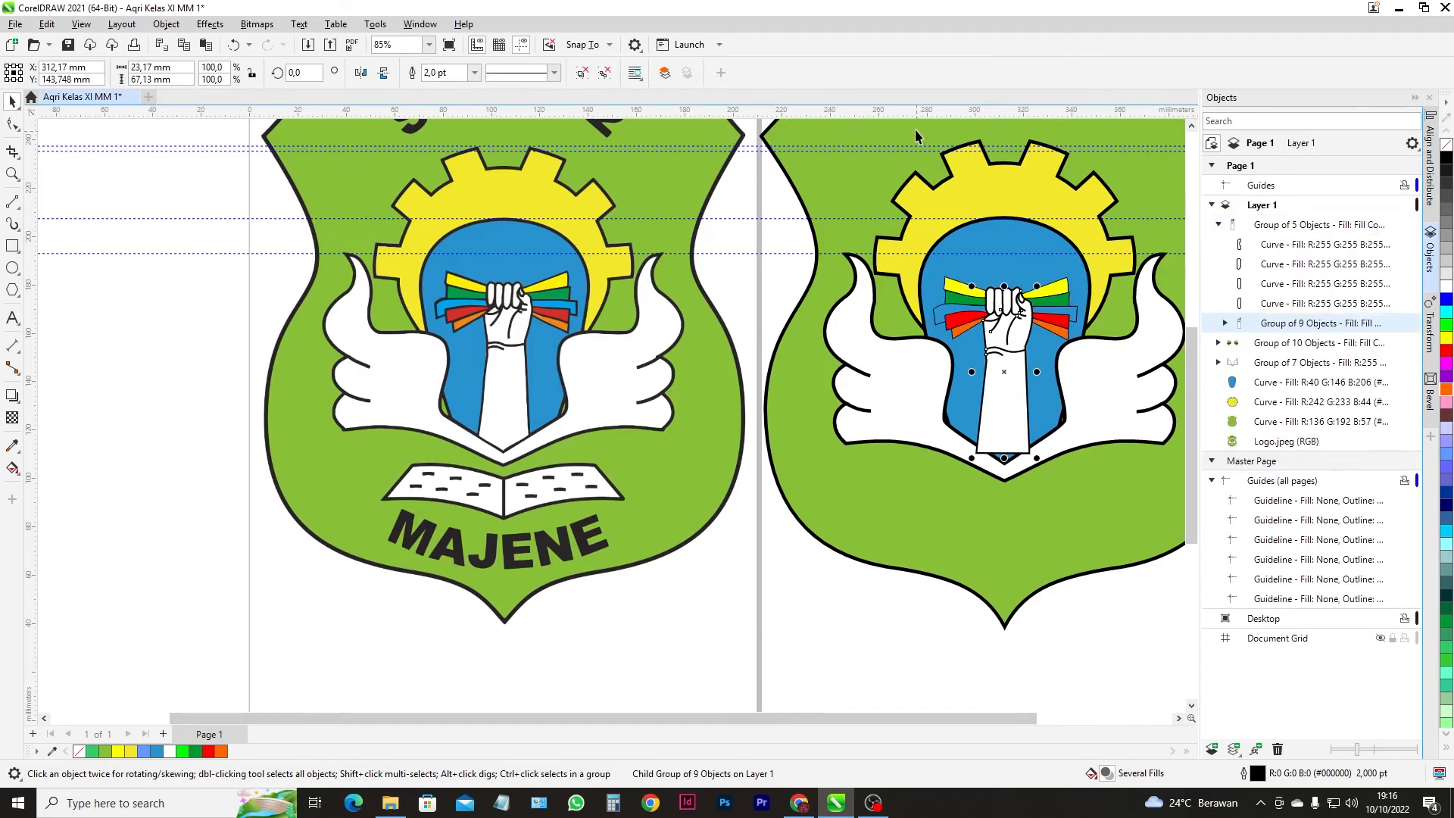
left_click_drag(825, 252, 831, 283)
key("ctrl+z")
left_click_drag(744, 254, 748, 269)
- Raise the fist and ribbon groups together to about Y 149 mm so the ribbon tops meet the guideline
left_click(1015, 381)
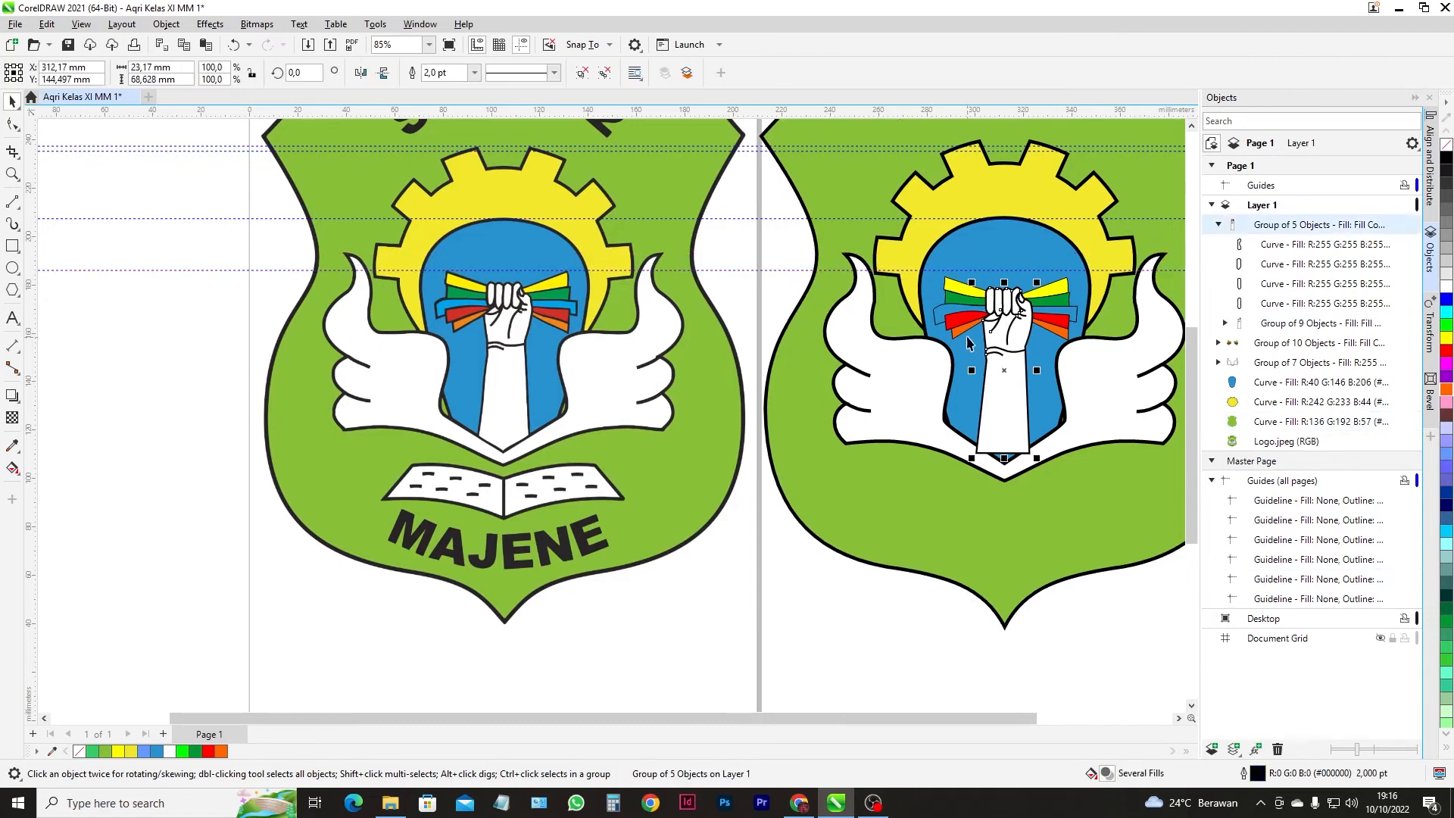
left_click(970, 334, "shift")
scroll(991, 318, "up", 4)
left_click_drag(1010, 308, 1009, 295)
scroll(1008, 430, "down", 5)
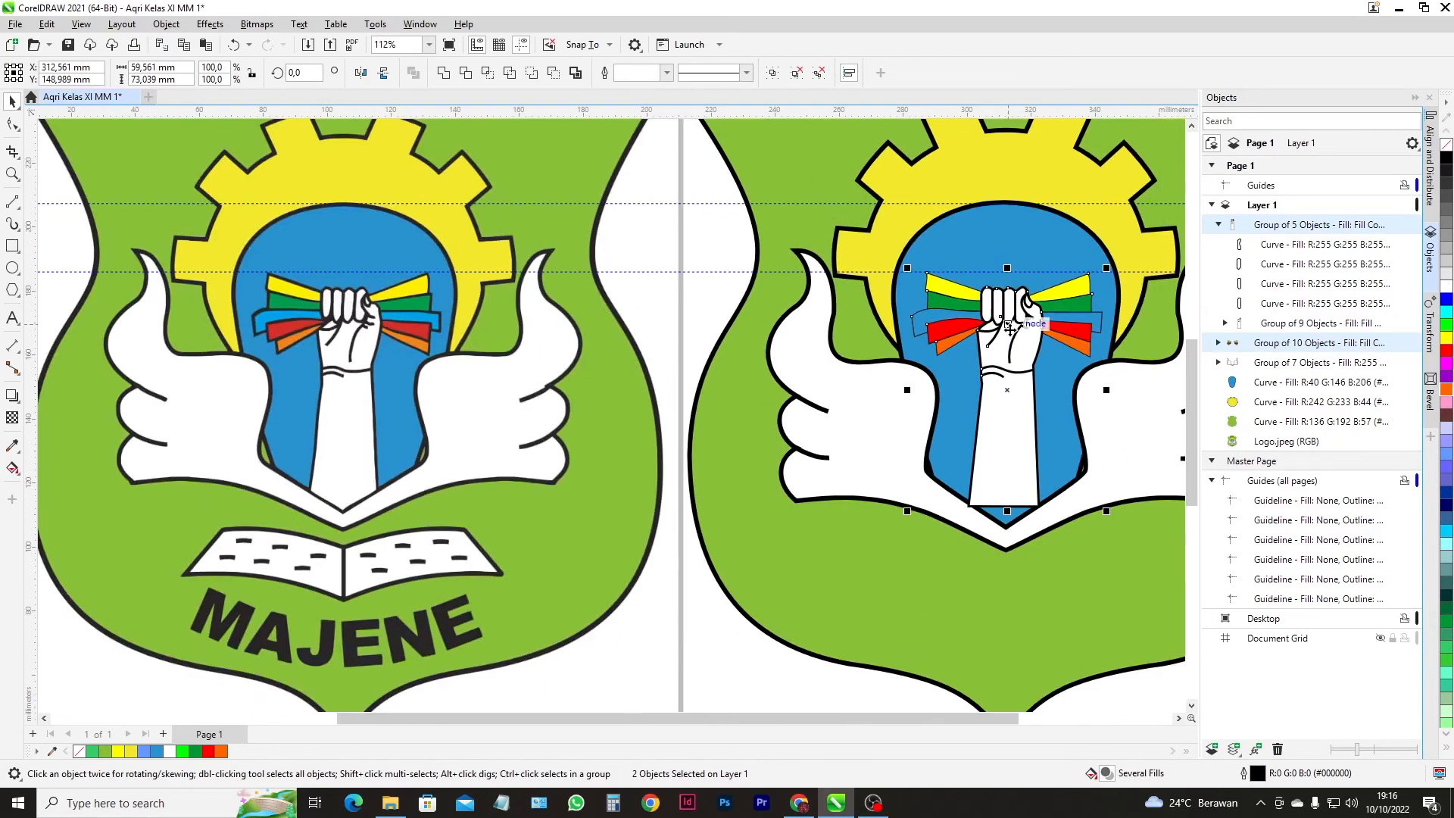
- Shorten the white wings group from its lower edge to about 86.5 mm high and bring it to the front of Layer 1
left_click(1011, 472)
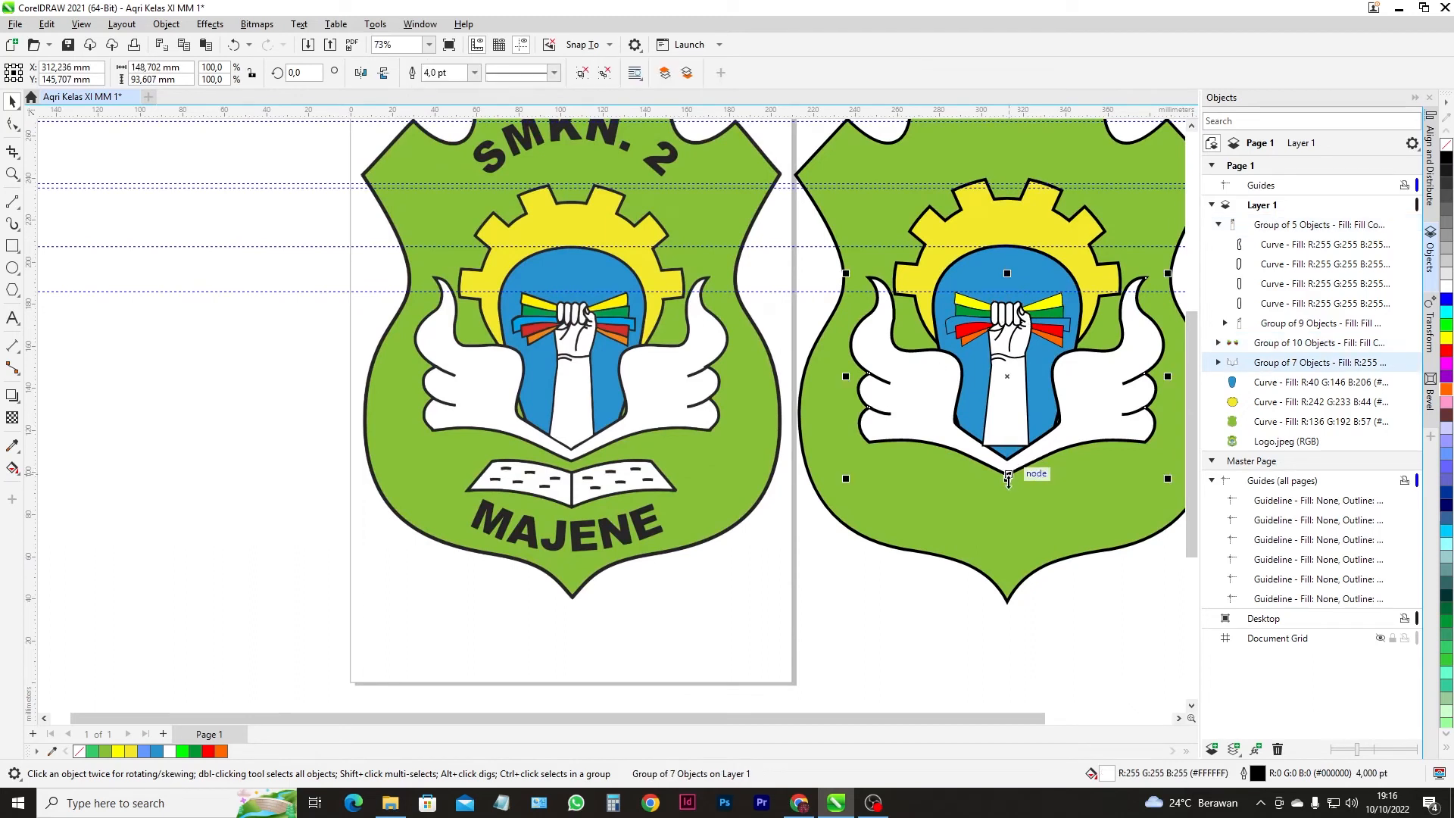
left_click_drag(1008, 478, 1009, 465)
key("ctrl+z")
left_click_drag(1008, 479, 1008, 464)
left_click_drag(1312, 369, 1282, 230)
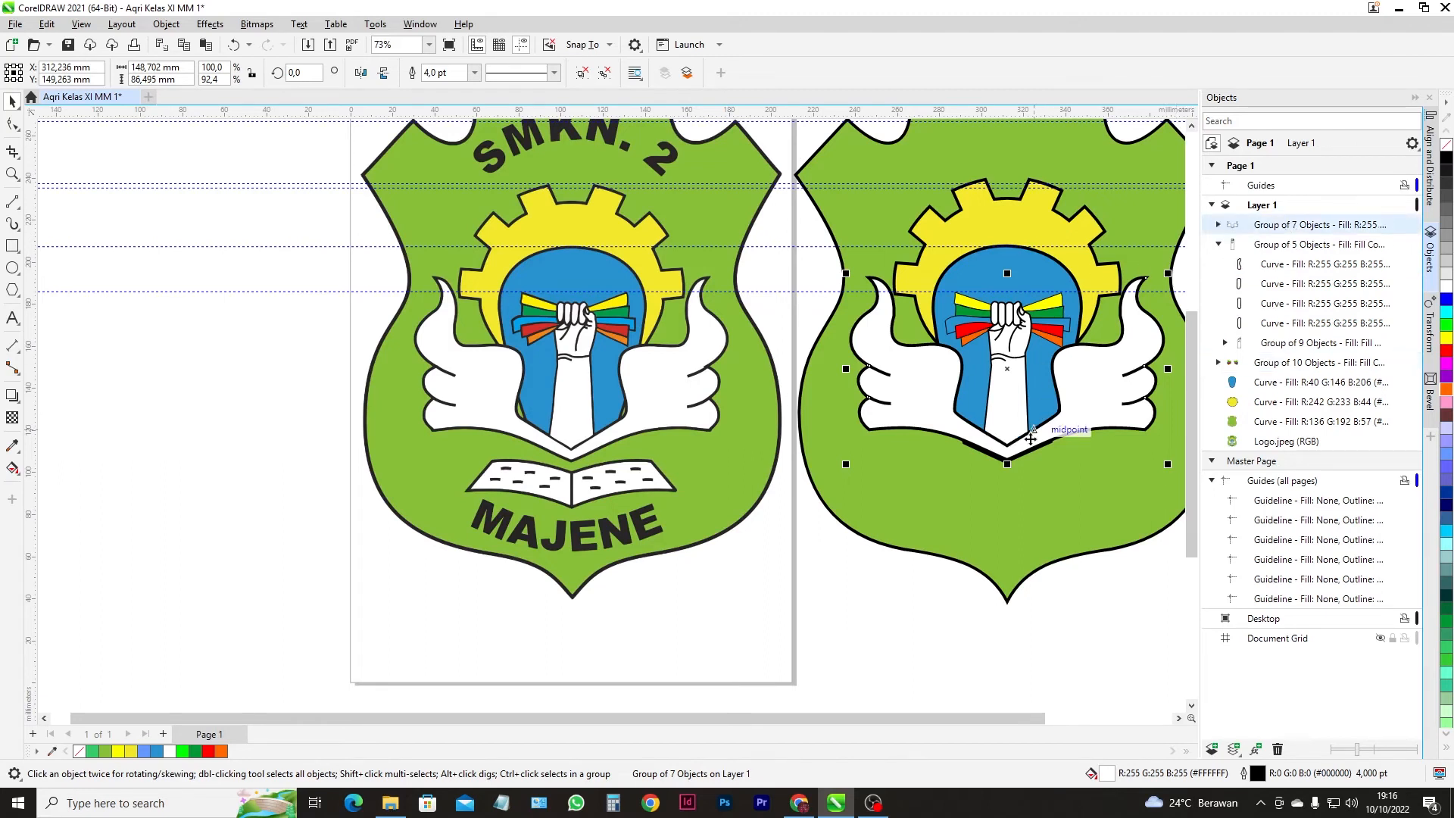
- Shorten the blue background shape from its lower edge to about 95 mm high, keeping its tip within the wings
left_click(1043, 270)
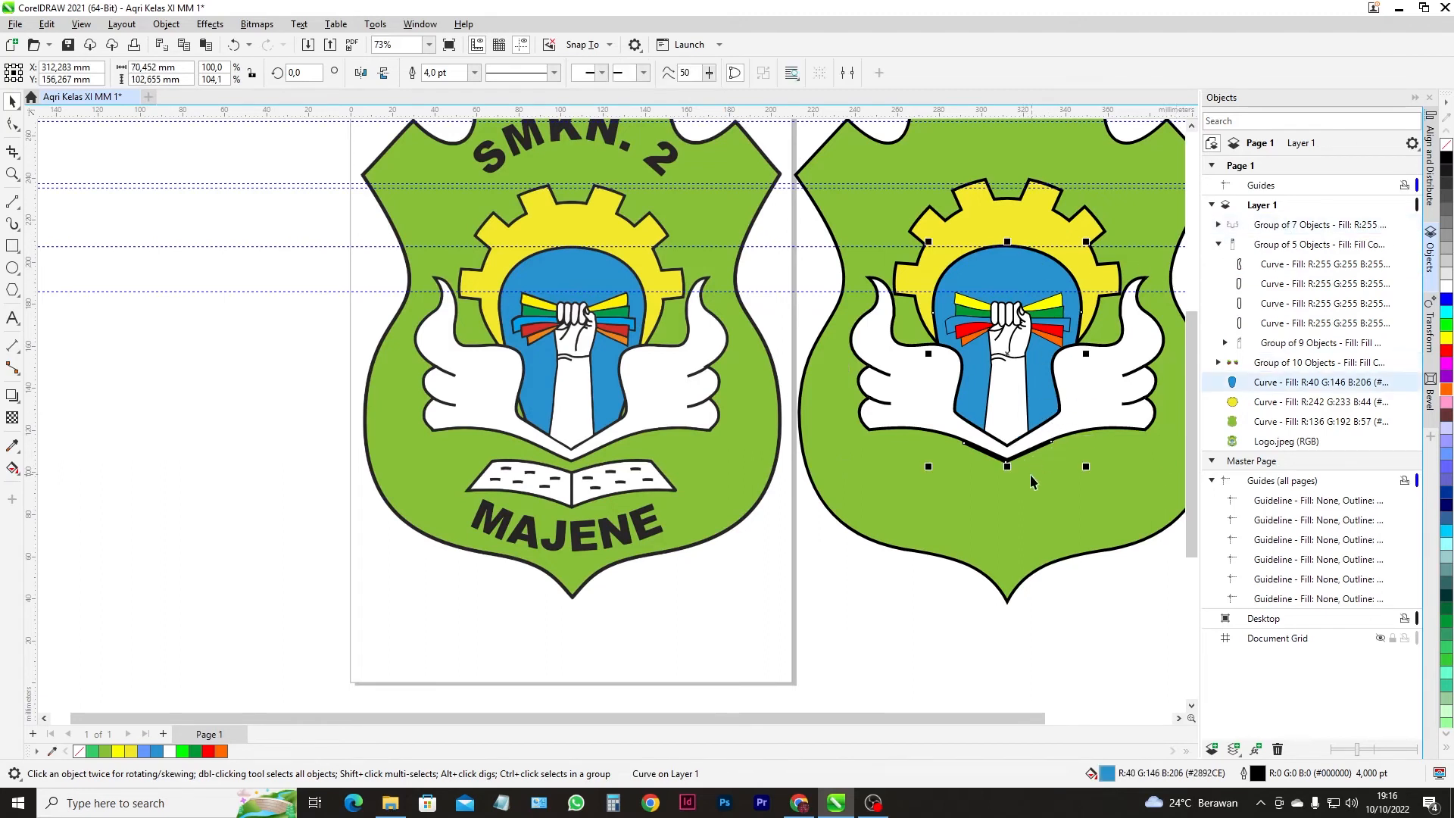
left_click_drag(1008, 466, 1012, 455)
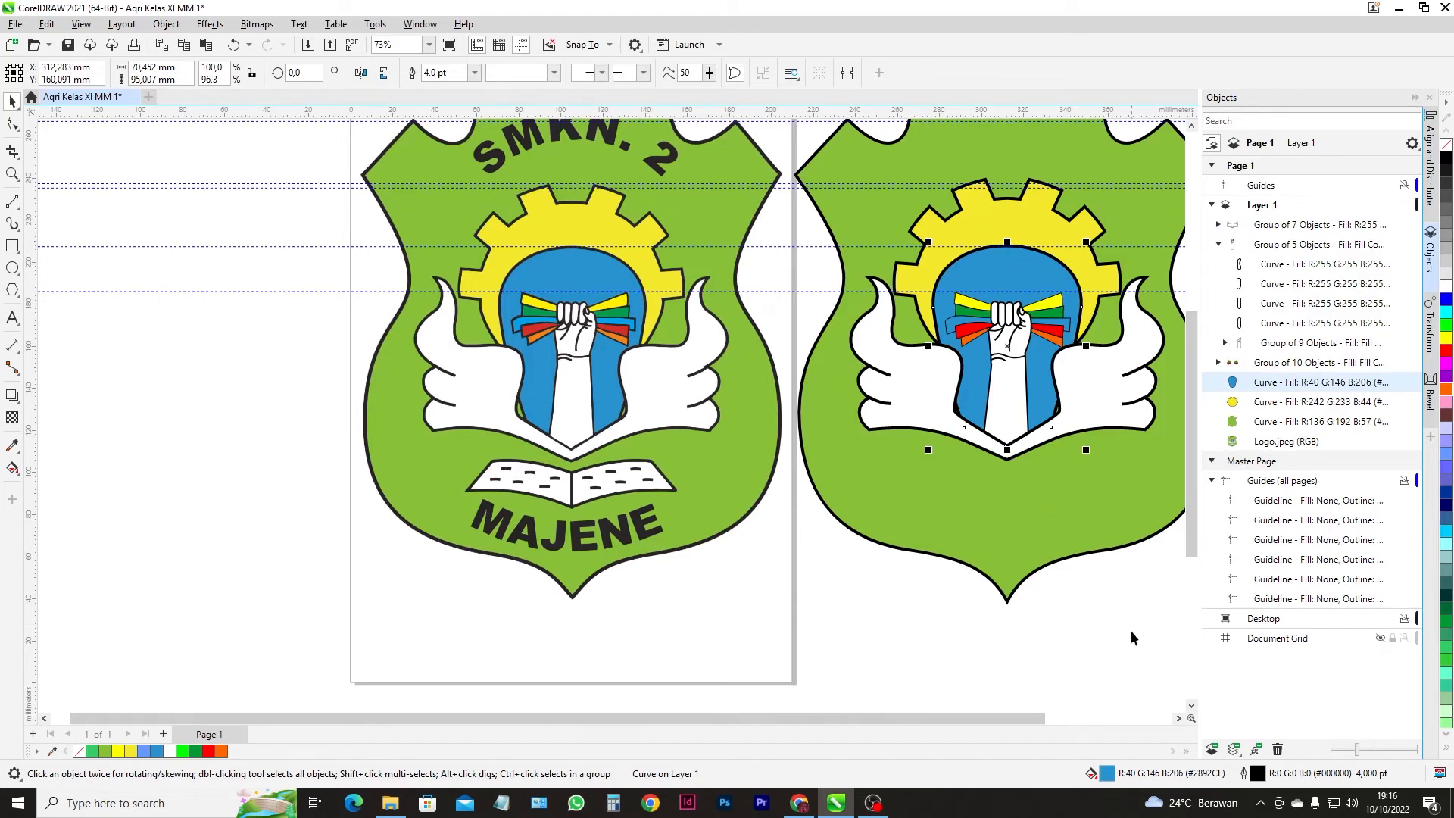
left_click(1179, 720)
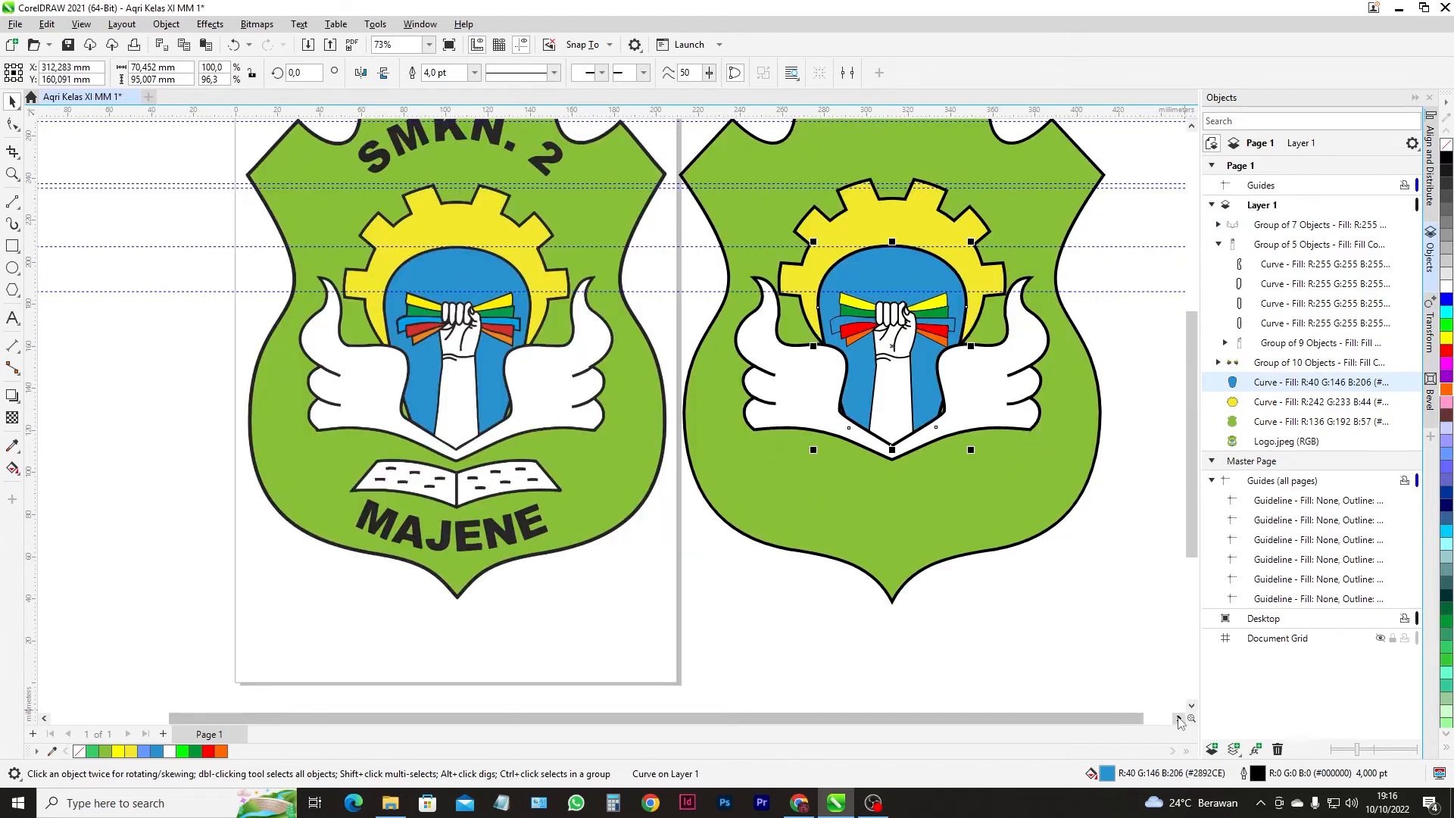
- Lower the upper edge of the white wings group slightly so the wing tips sit near the lowest guideline
left_click(983, 365)
left_click_drag(892, 271, 895, 279)
left_click(1062, 584)
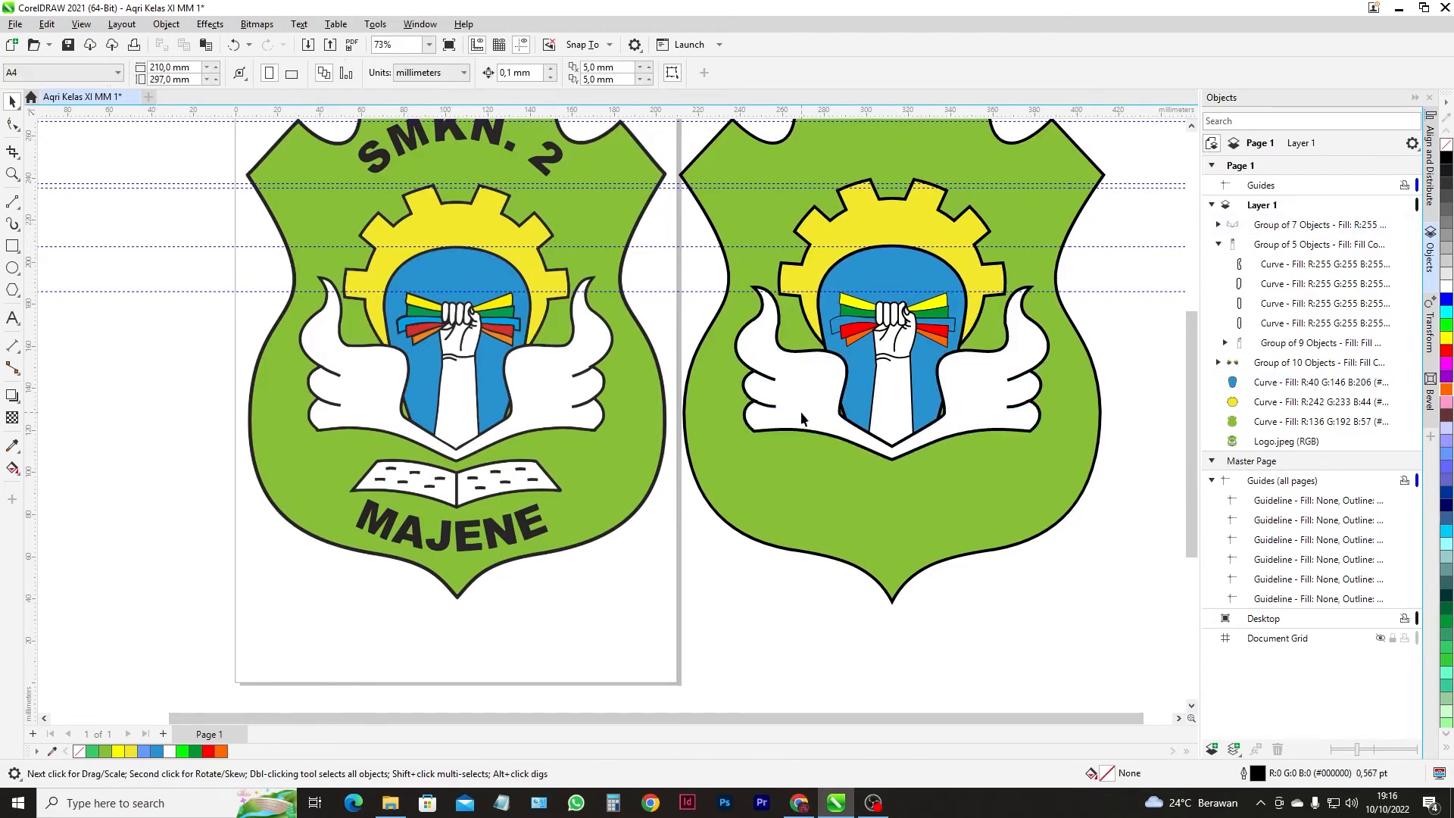
- Draw a rectangle about 50 by 26 mm over the left page of the open book in the reference logo
scroll(809, 429, "down", 2)
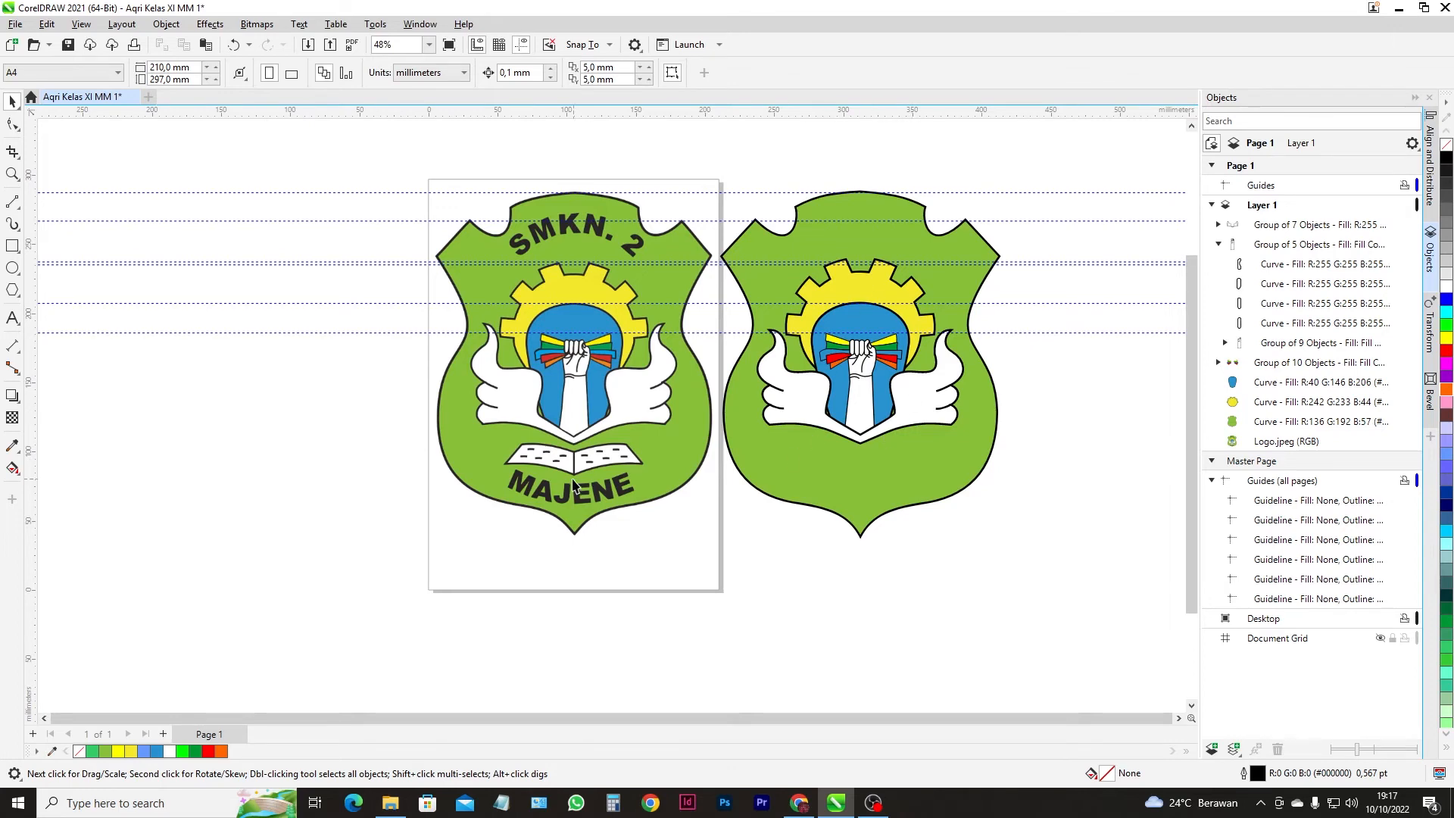
scroll(551, 481, "up", 5)
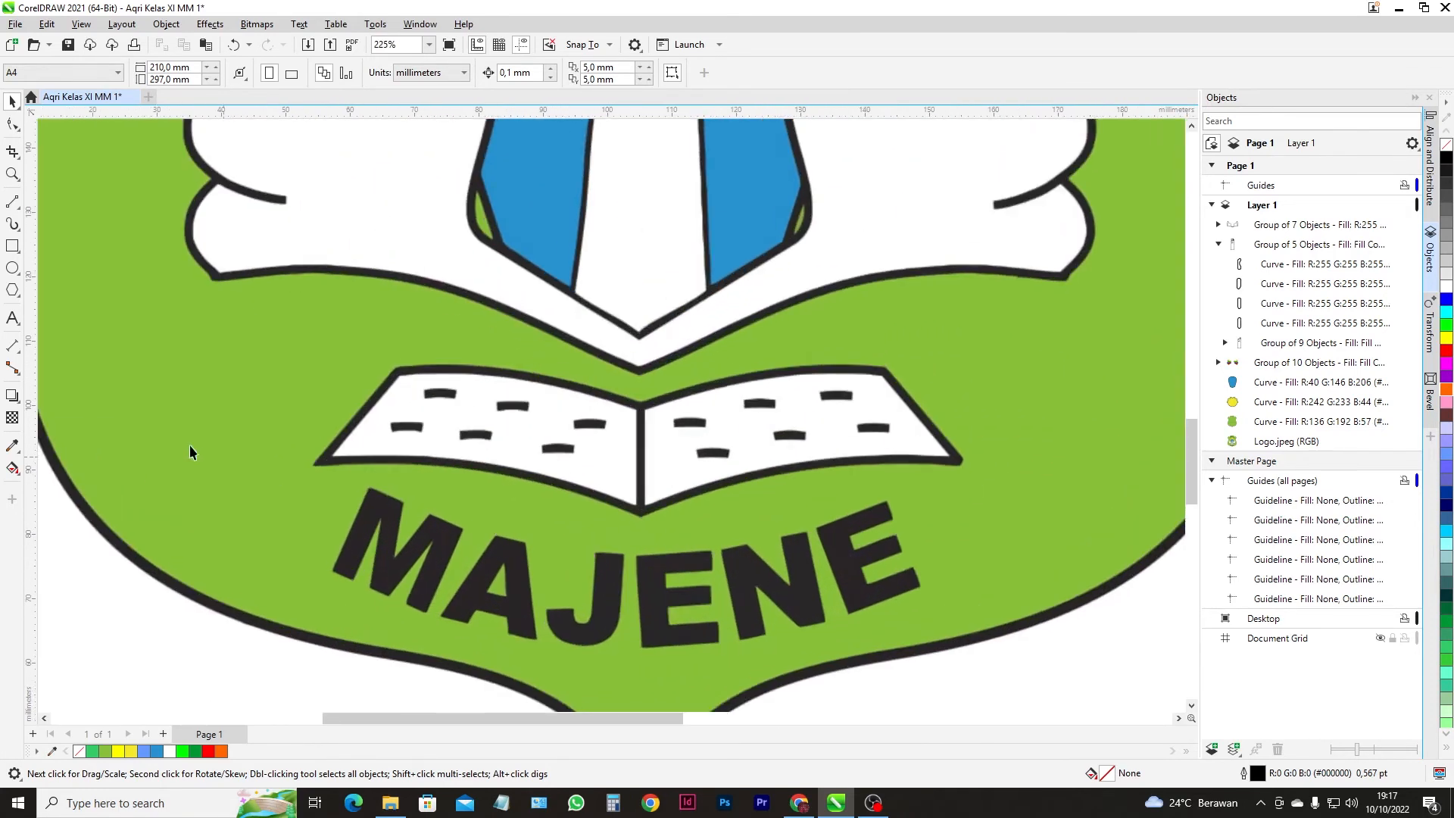
left_click(12, 245)
left_click_drag(320, 346, 644, 512)
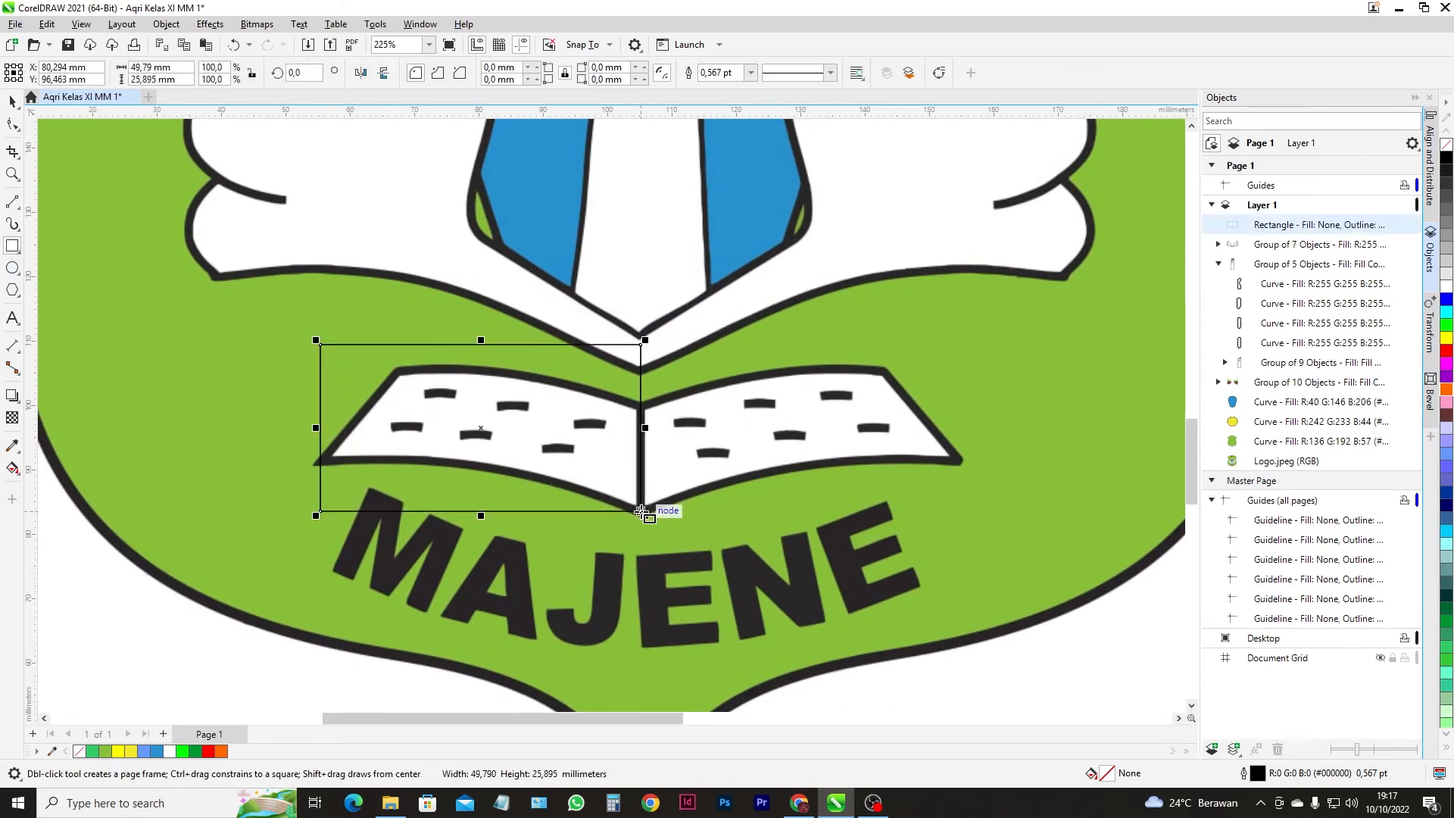
- Convert the rectangle to curves and move its corner nodes onto the corners of the book's left page
left_click(12, 125)
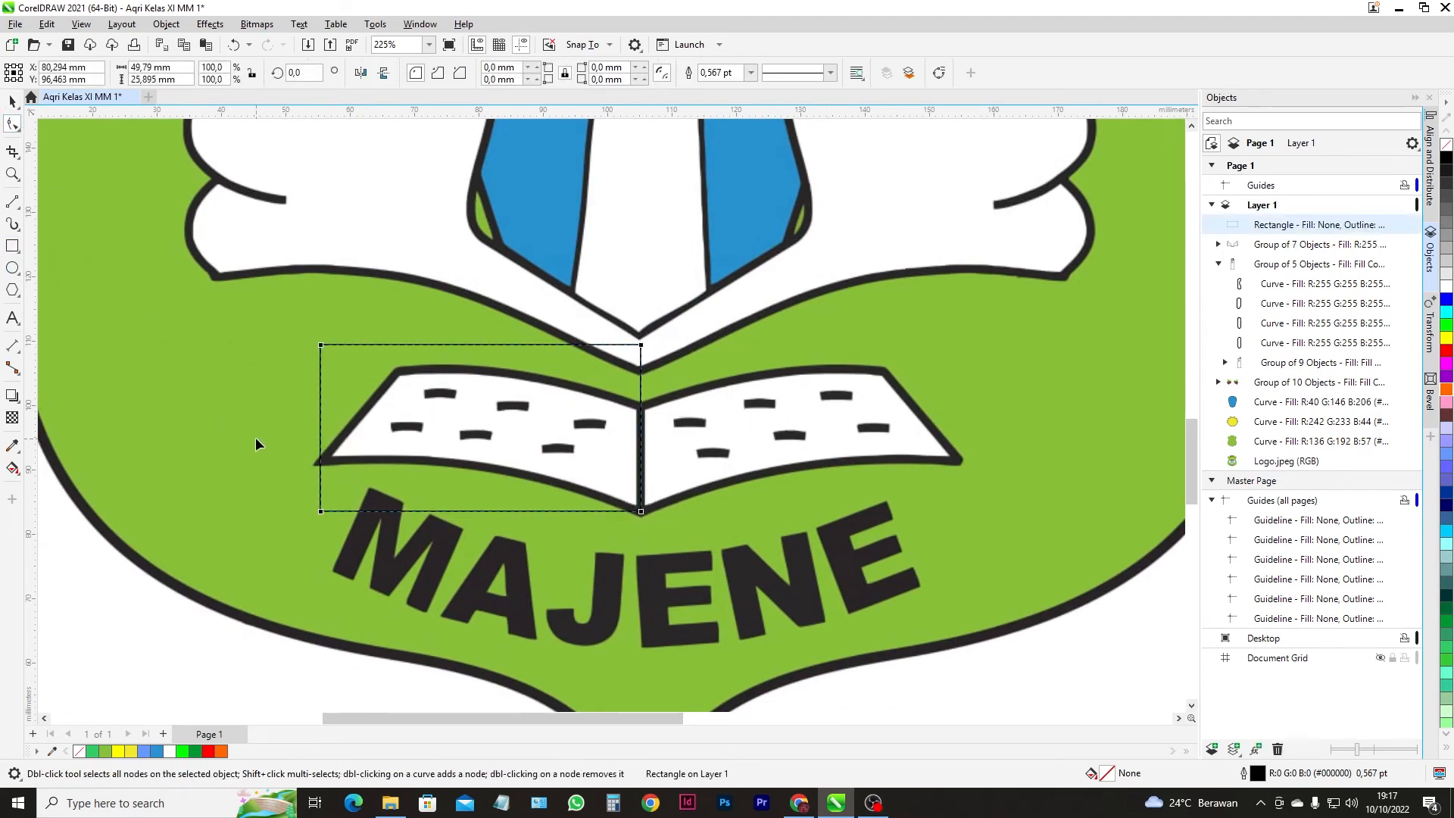
key("ctrl+q")
left_click_drag(321, 511, 314, 466)
left_click_drag(321, 345, 397, 369)
left_click_drag(641, 345, 641, 404)
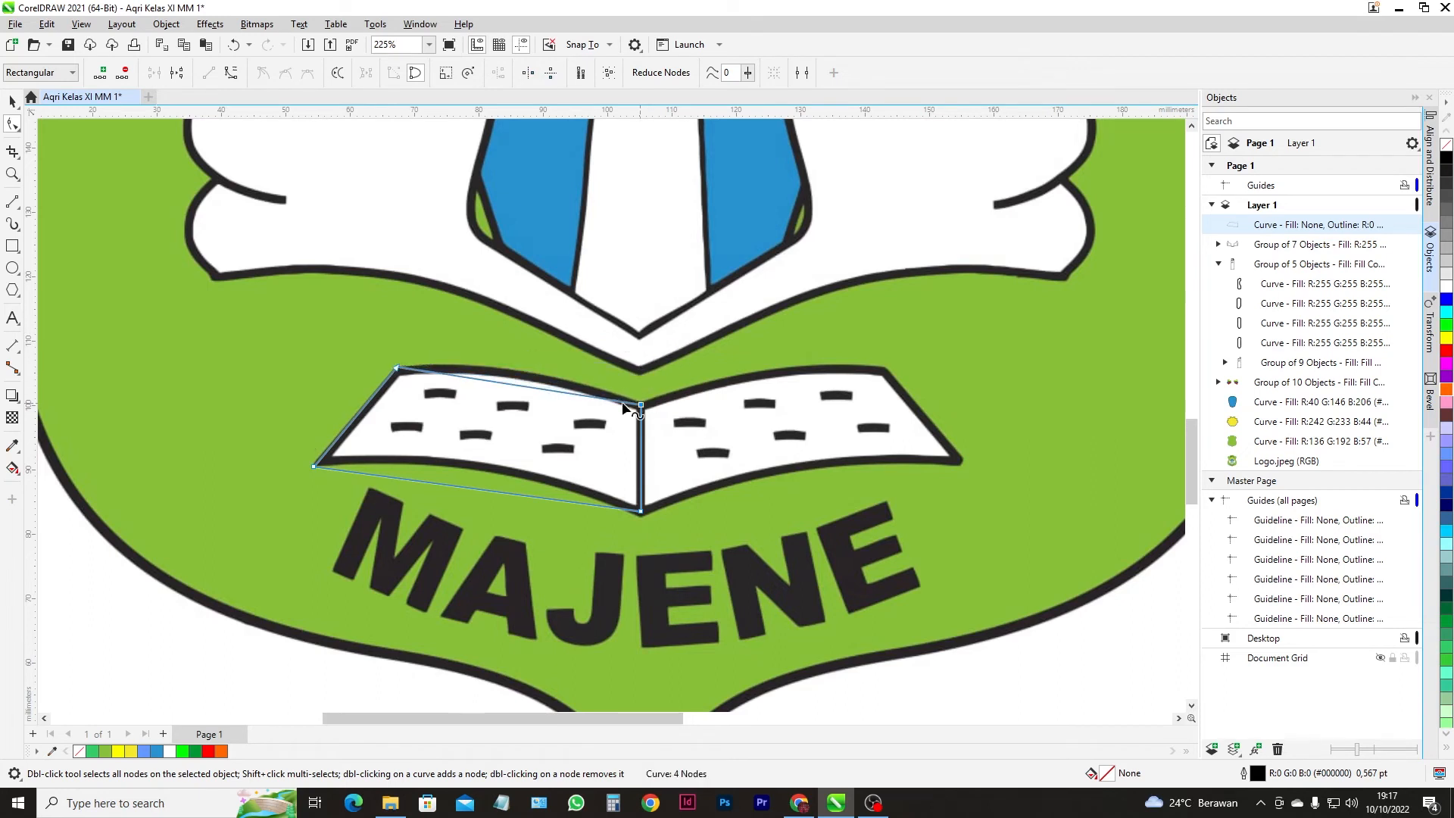
- Convert the page's upper edge to a curve and bend it upward along the reference book's outline
left_click(512, 384)
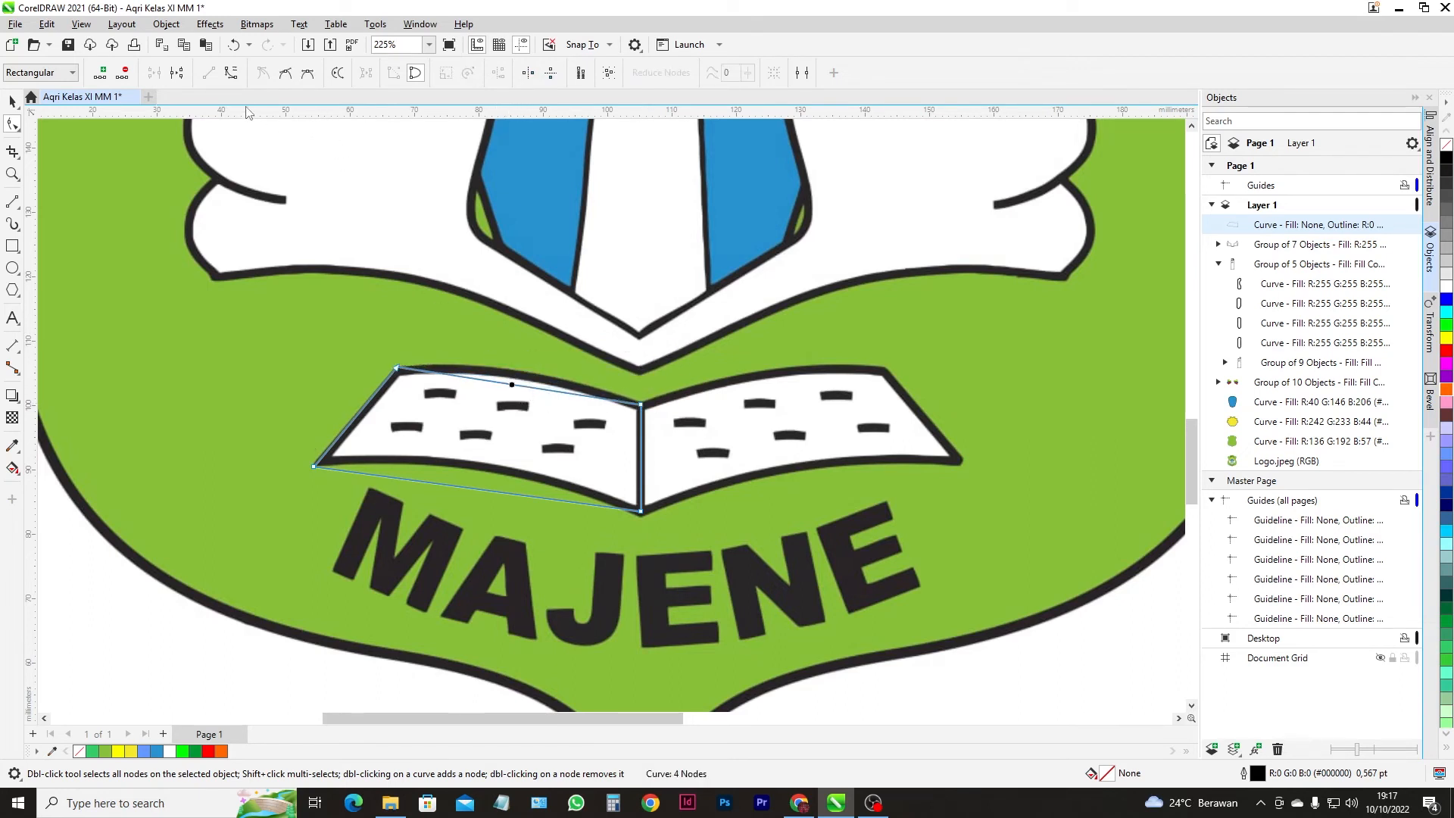
left_click(234, 77)
left_click_drag(512, 384, 516, 371)
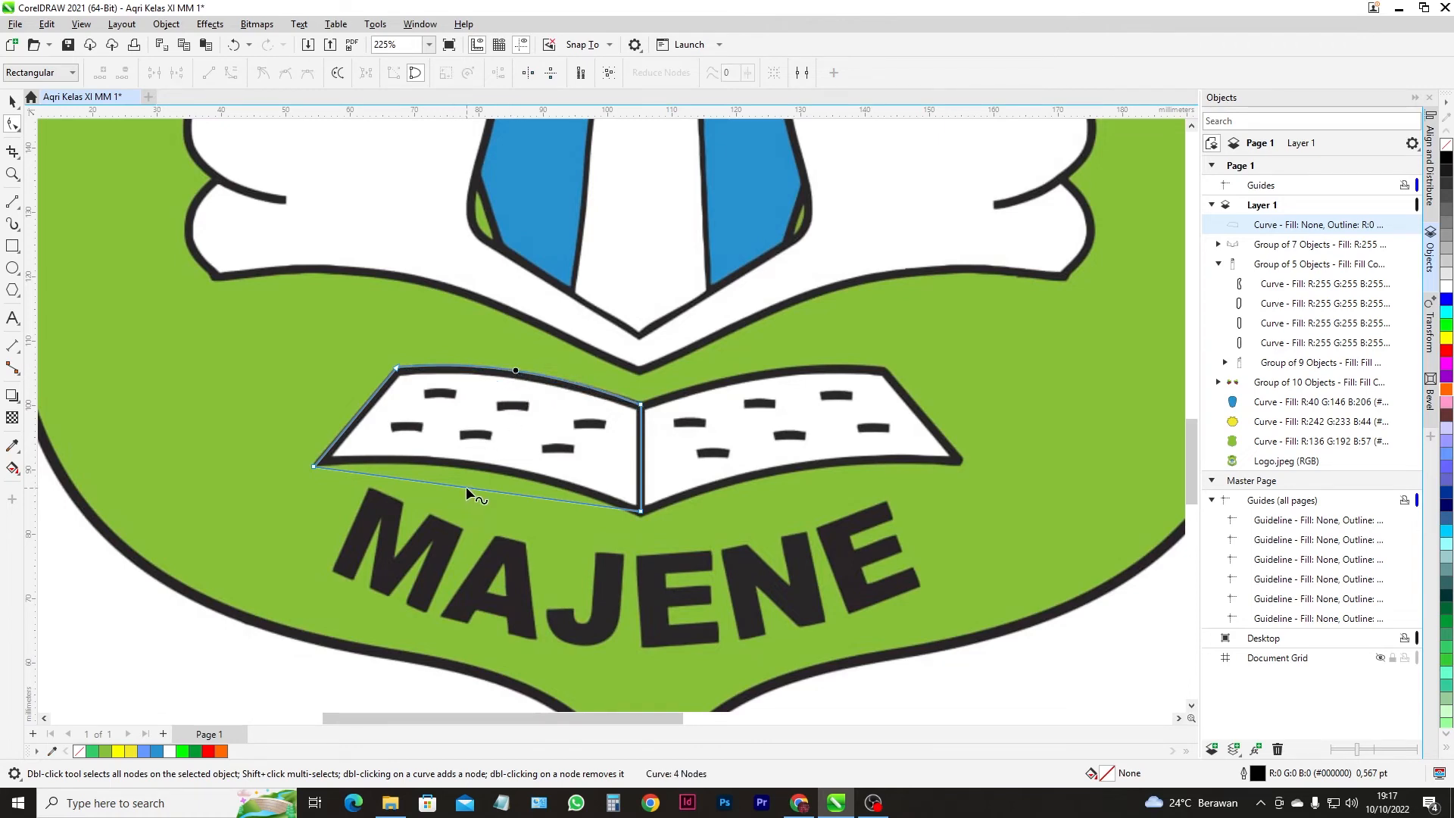
- Curve the page's lower edge along the reference outline and lower its inner corner node to the tip of the book's spine
left_click(466, 487)
left_click(231, 73)
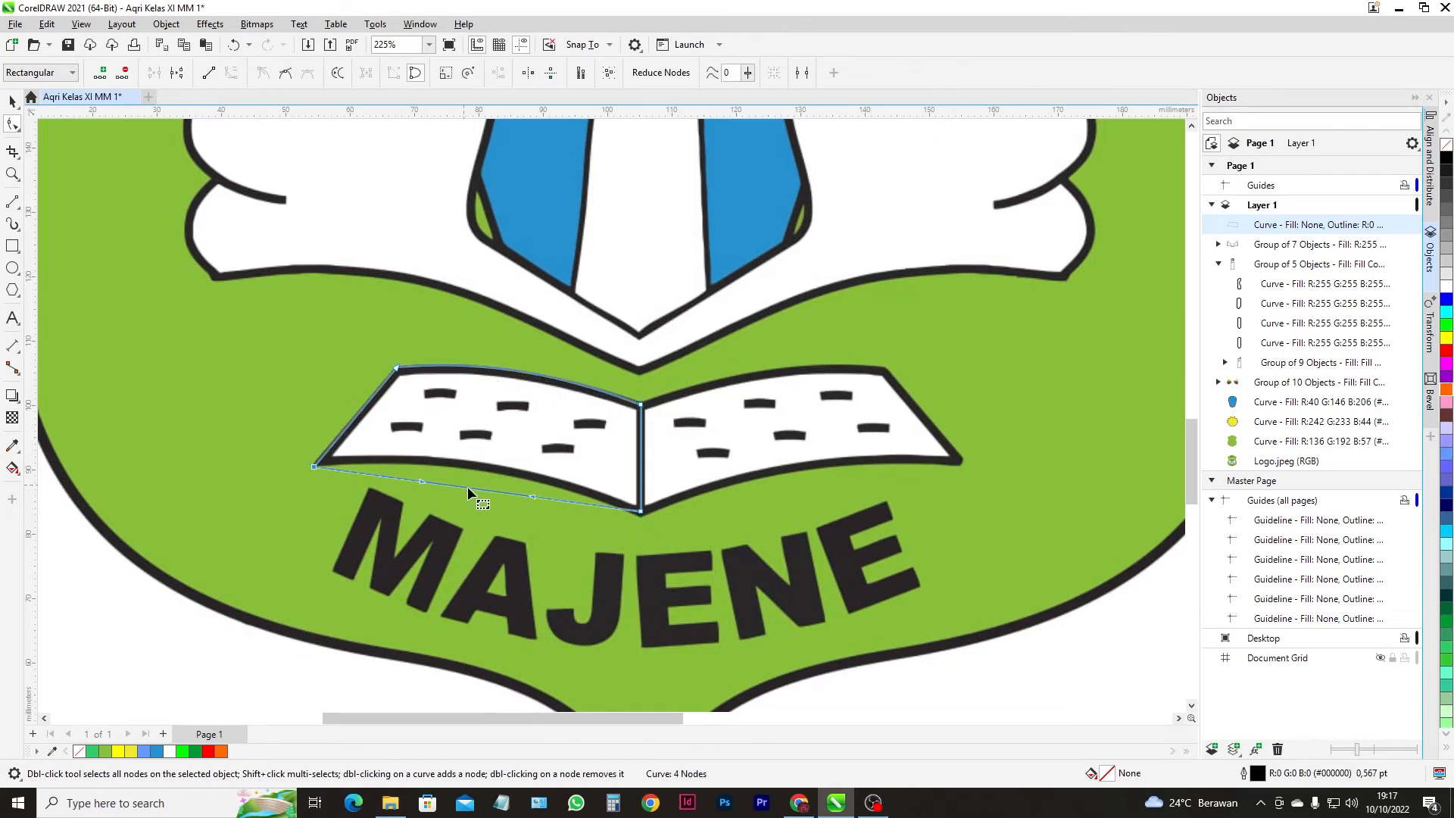
left_click_drag(470, 485, 476, 467)
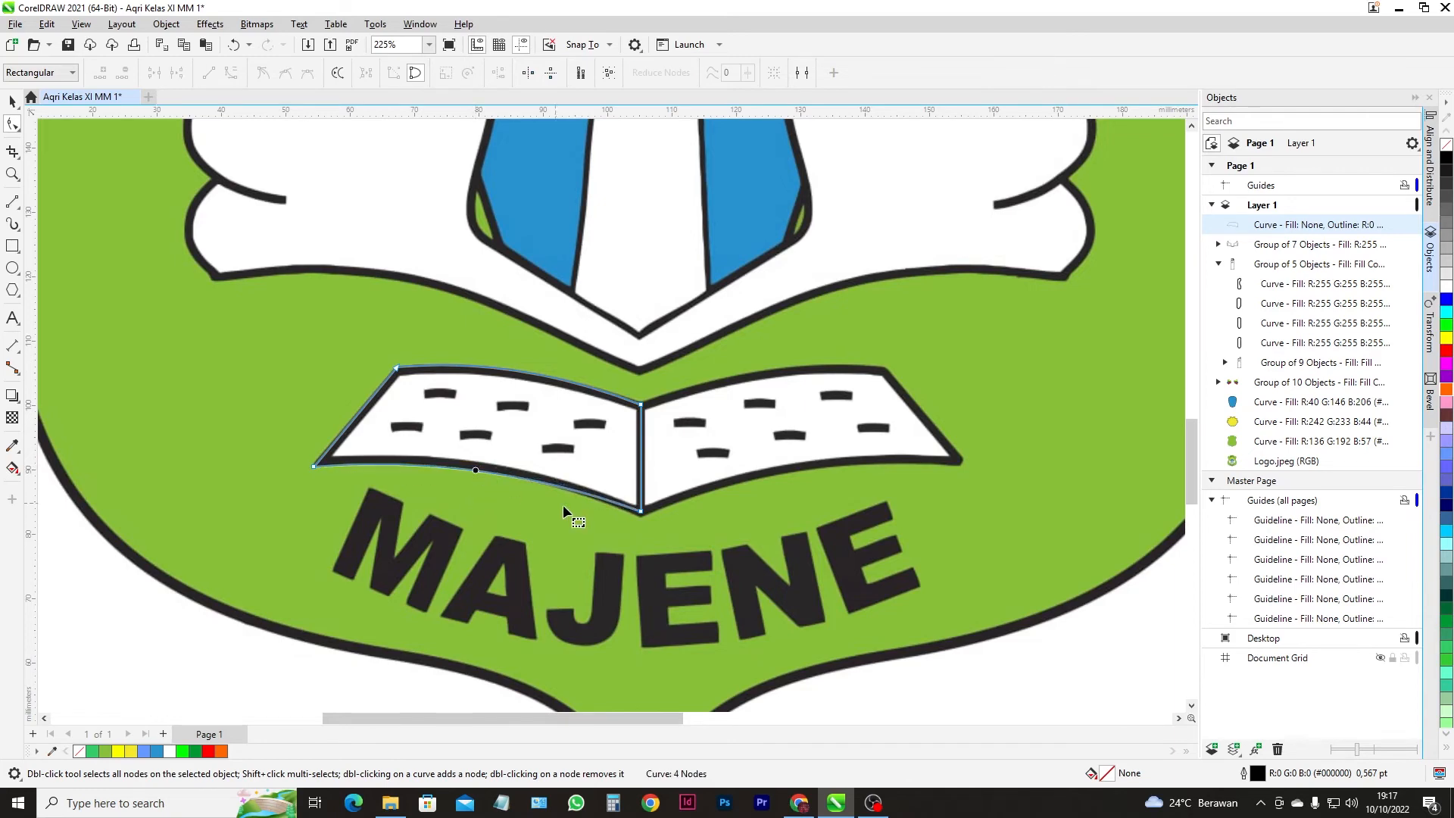
scroll(632, 512, "up", 3)
left_click_drag(635, 509, 633, 521)
left_click_drag(465, 456, 465, 440)
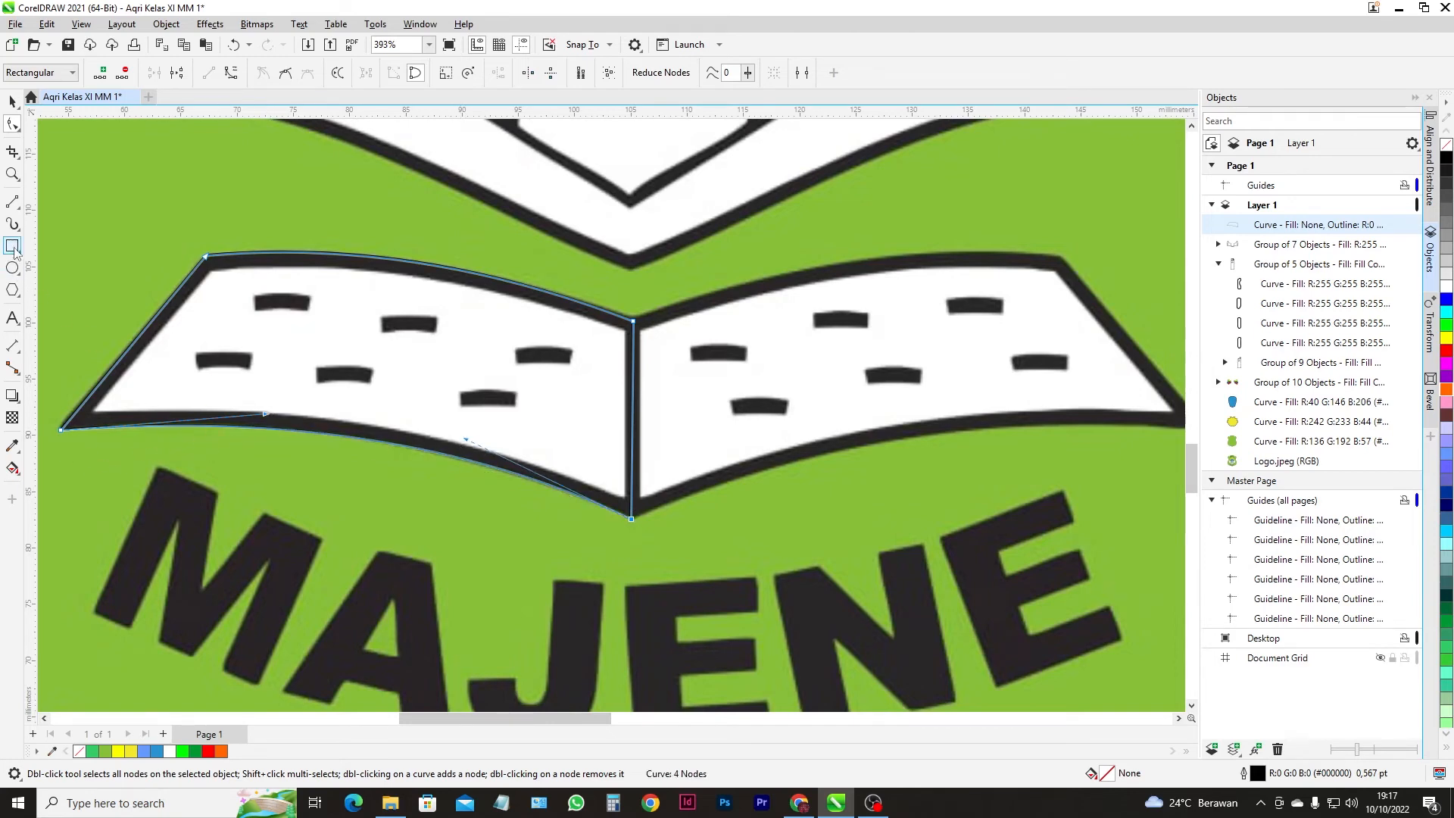
- Draw six short, nearly horizontal lines, each about 4.5 mm long, over the text dashes on the book's left page
left_click(12, 200)
left_click_drag(257, 301, 440, 323)
left_click_drag(513, 354, 580, 355)
left_click_drag(456, 398, 519, 398)
left_click_drag(309, 373, 377, 373)
left_click_drag(192, 359, 255, 359)
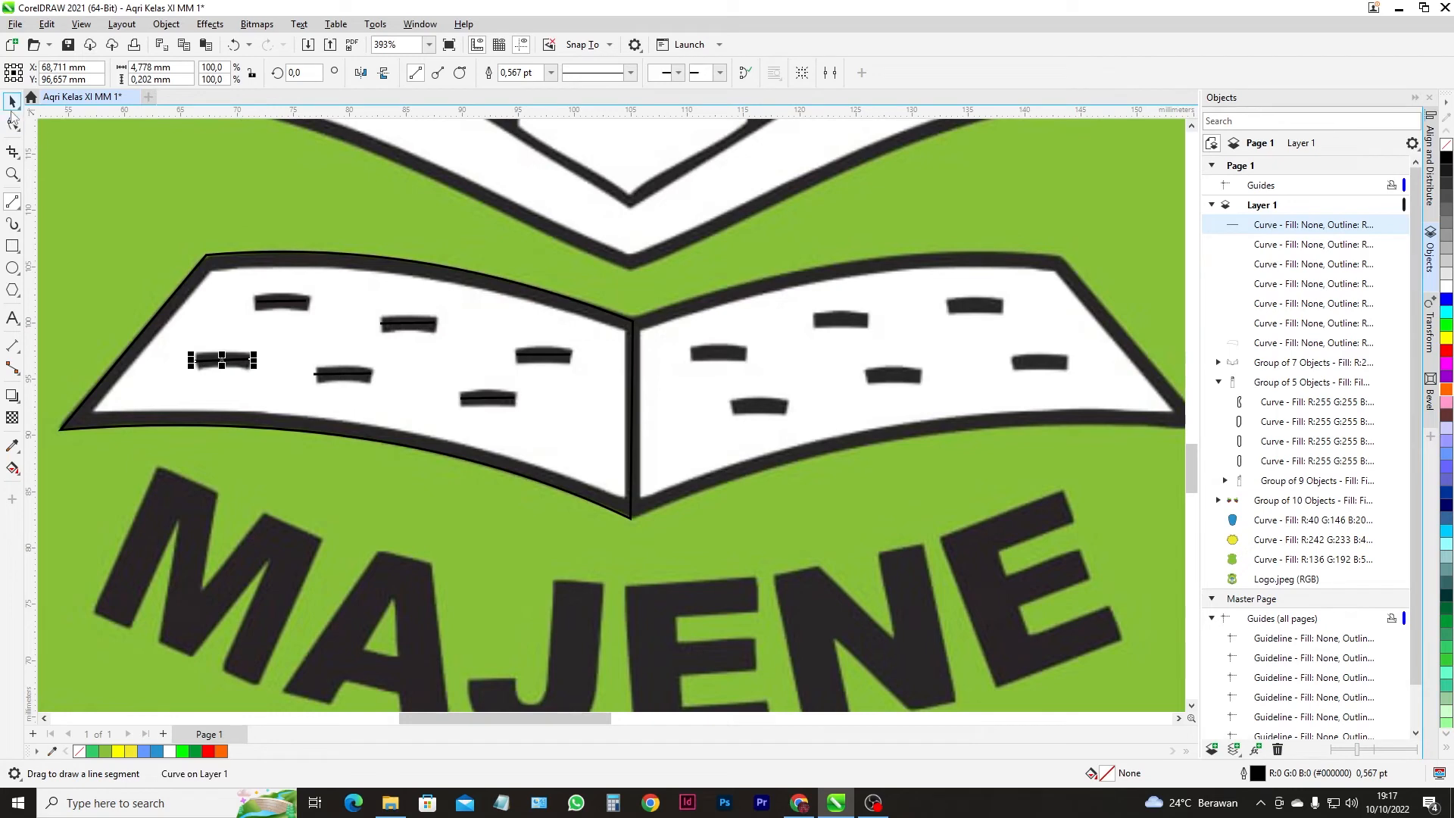
- Fill the left page shape with white and set its outline width to 4 pt
left_click(12, 101)
left_click(213, 259)
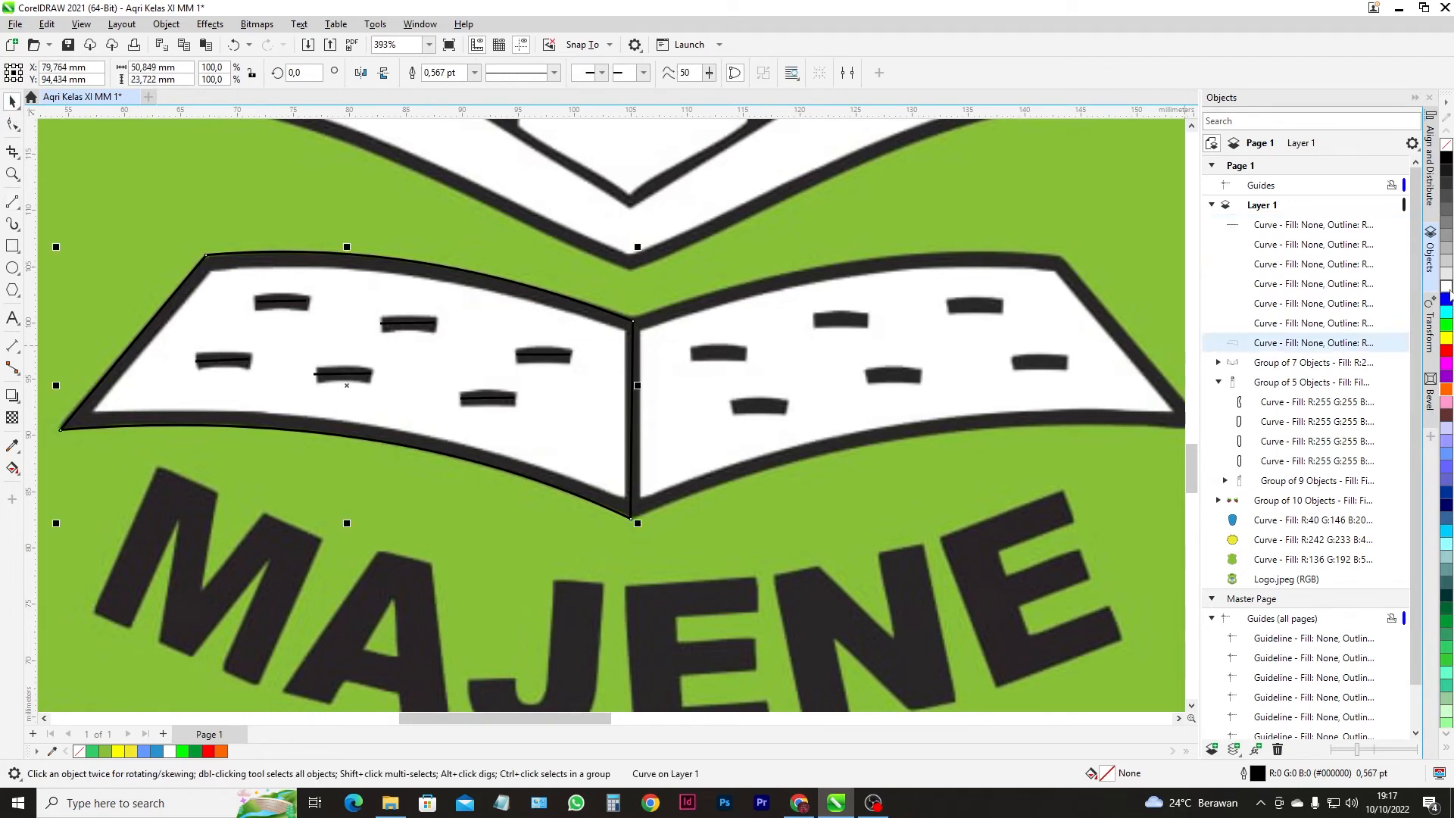
left_click(1448, 291)
left_click(280, 302)
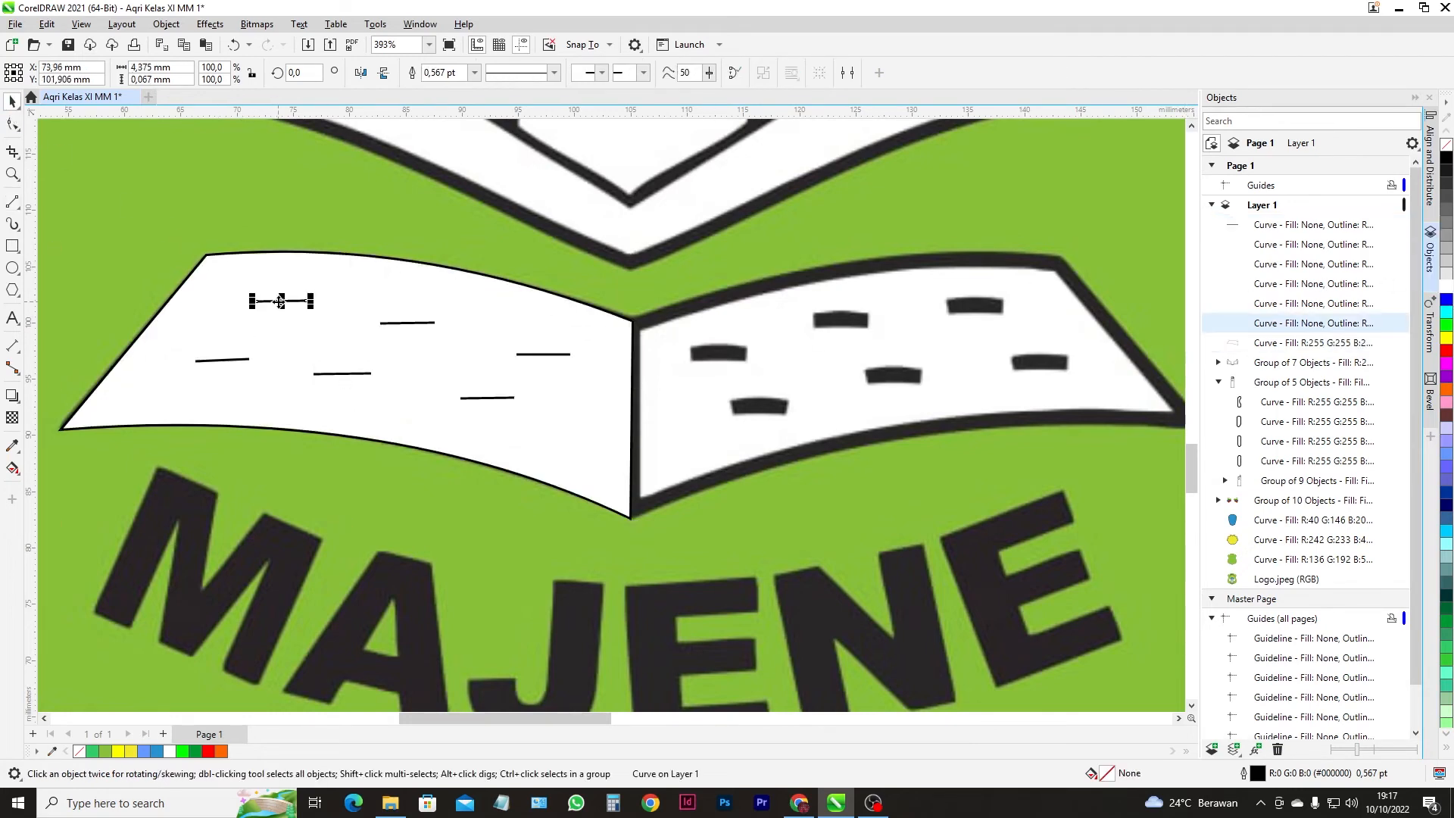
left_click(194, 282)
left_click(474, 72)
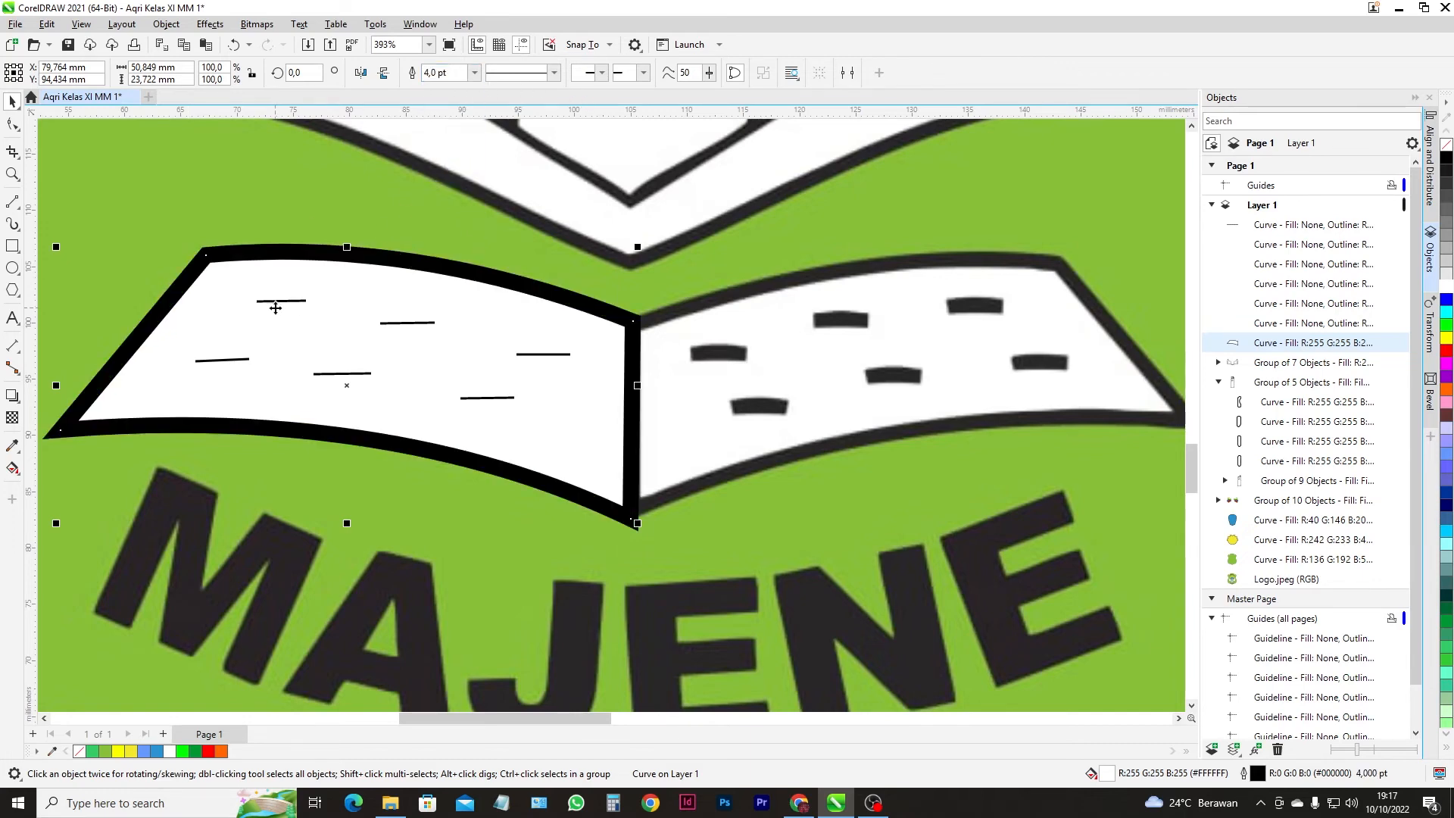
- Select all six dash lines on the page and set their outline width to 4 pt
left_click(277, 302)
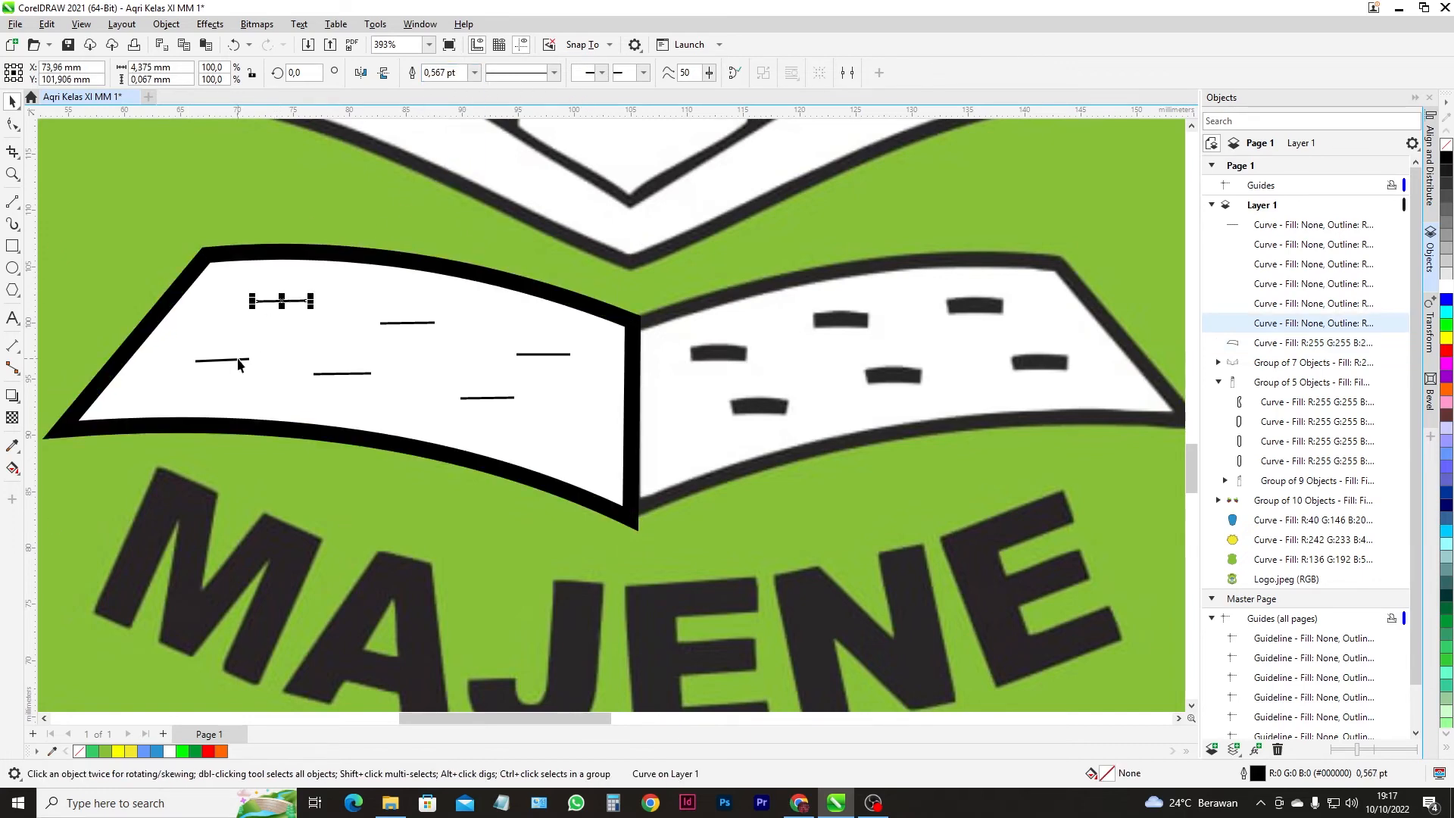
left_click(238, 362, "shift")
left_click(341, 377, "shift")
left_click(426, 324, "shift")
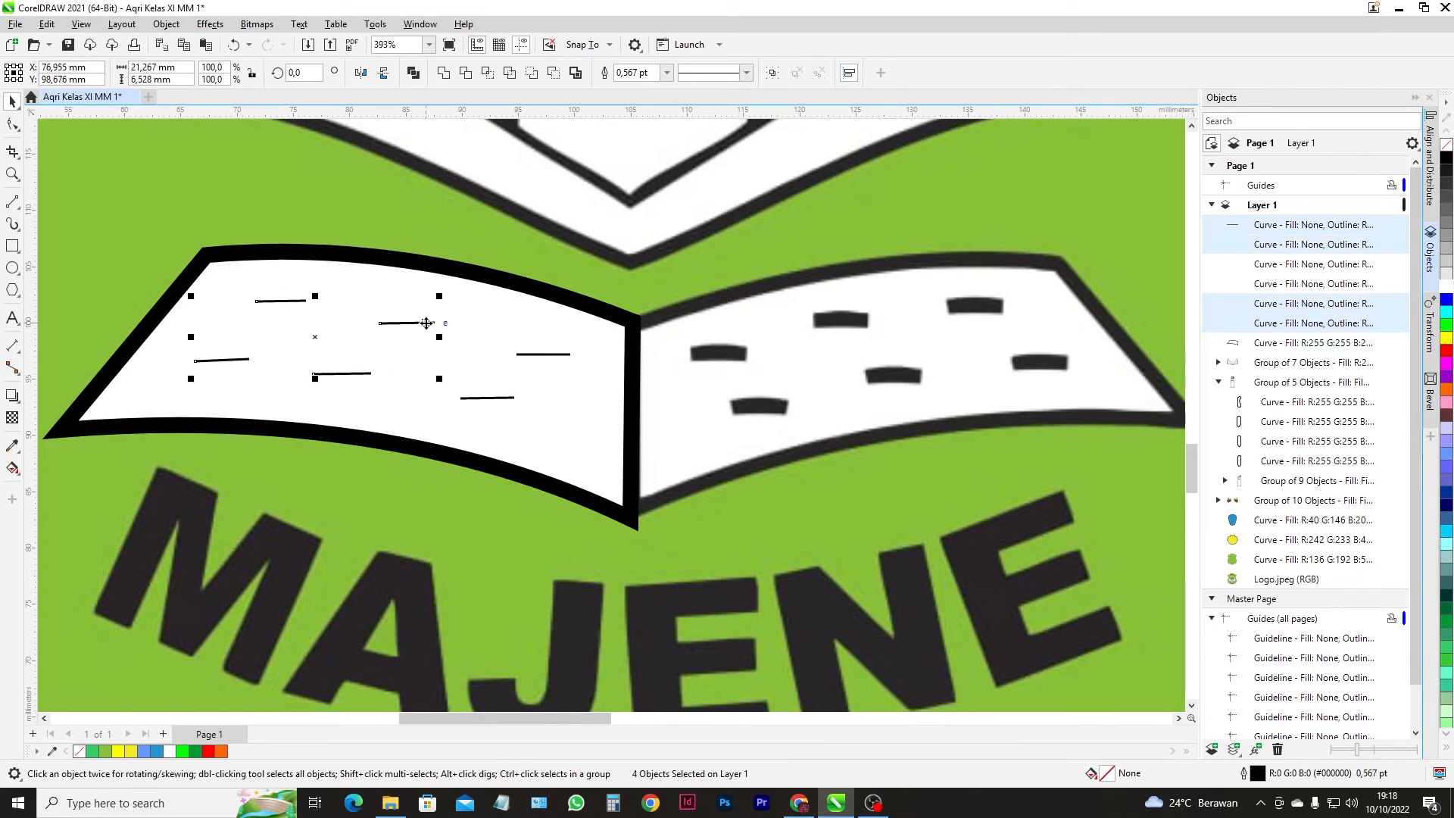
left_click(533, 356, "shift")
left_click(508, 398, "shift")
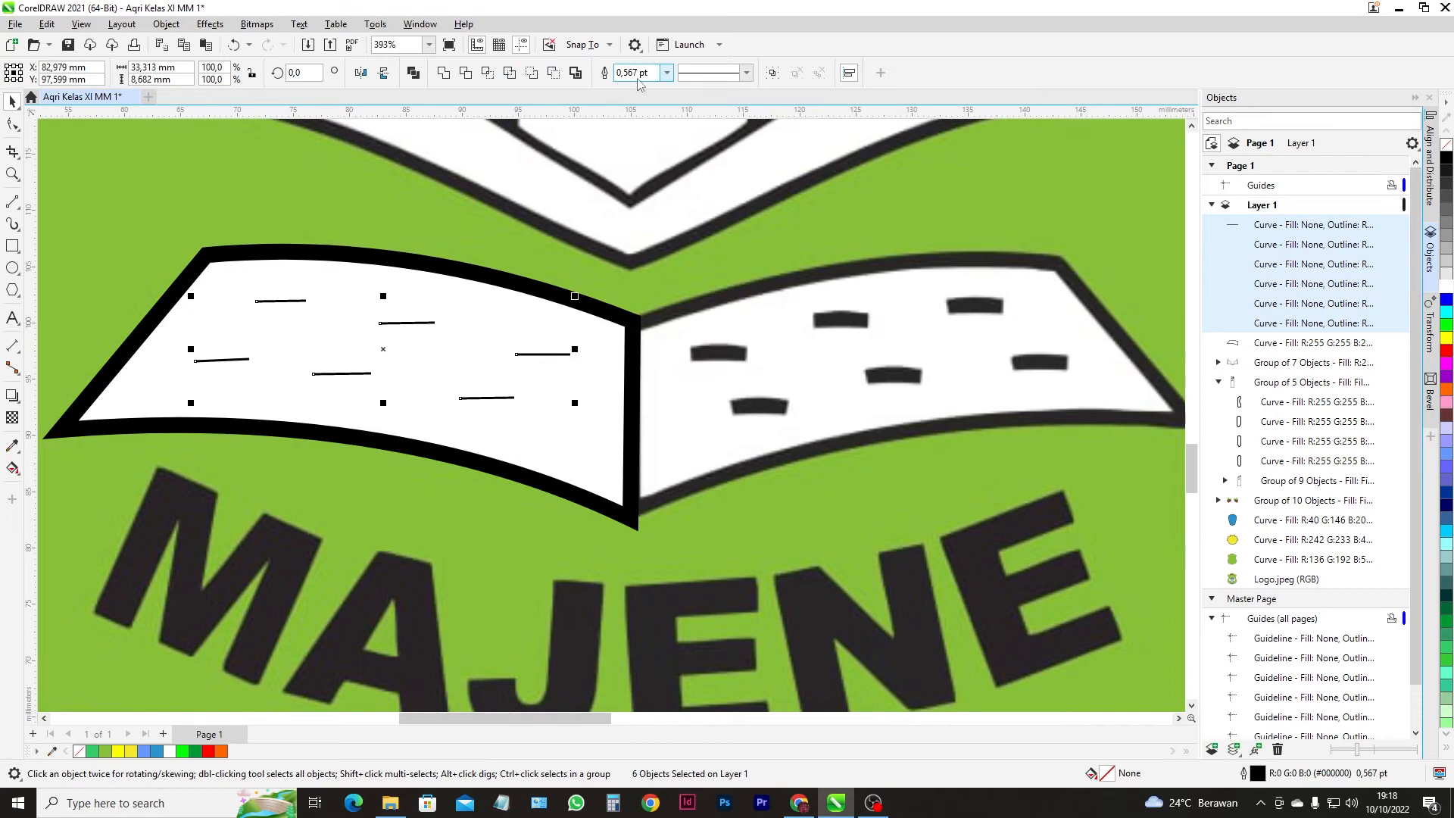
left_click(667, 74)
left_click(644, 187)
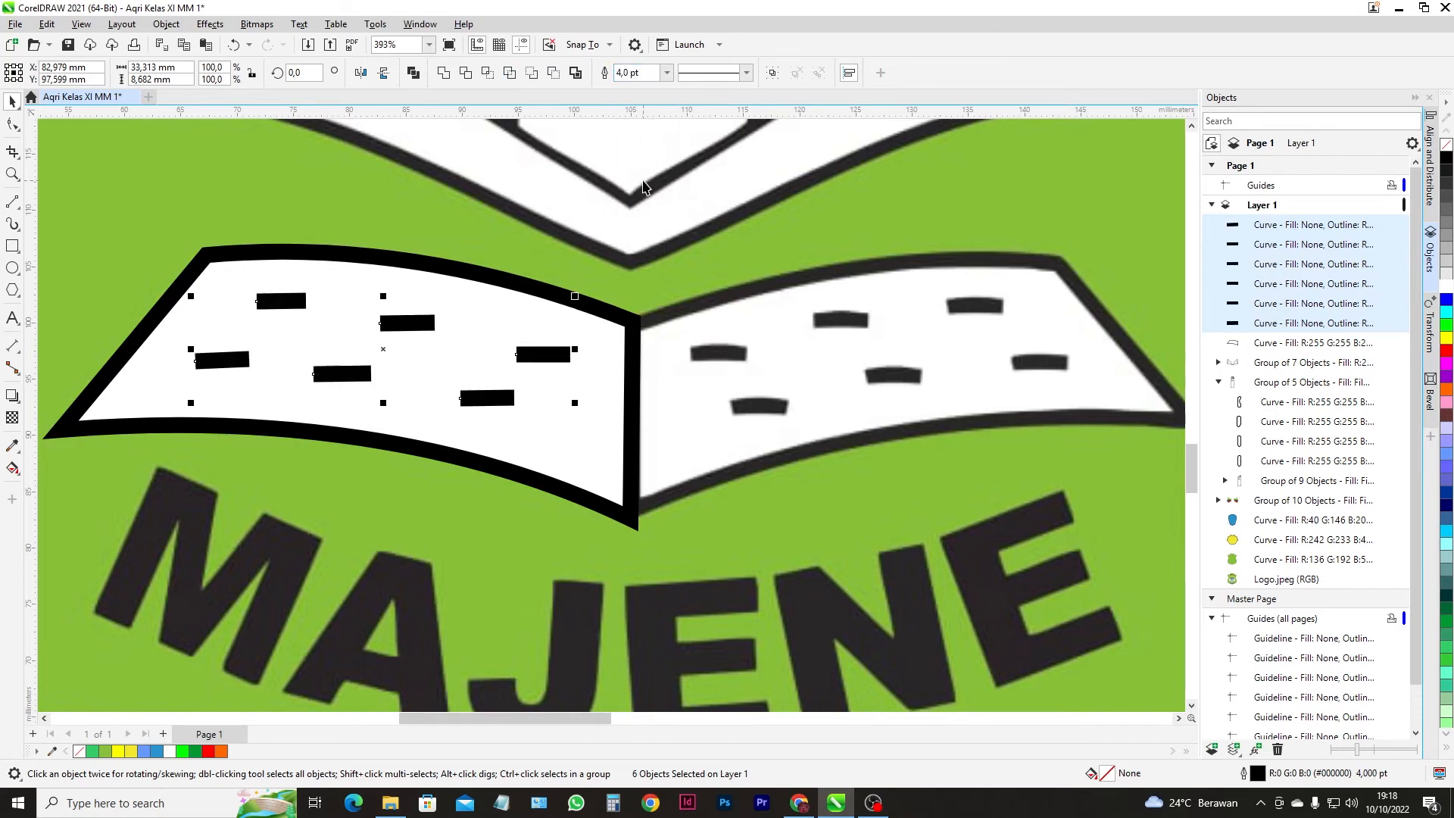
- Convert the four dashes nearest the page's outer edge to curves and bend each one slightly upward
left_click(13, 125)
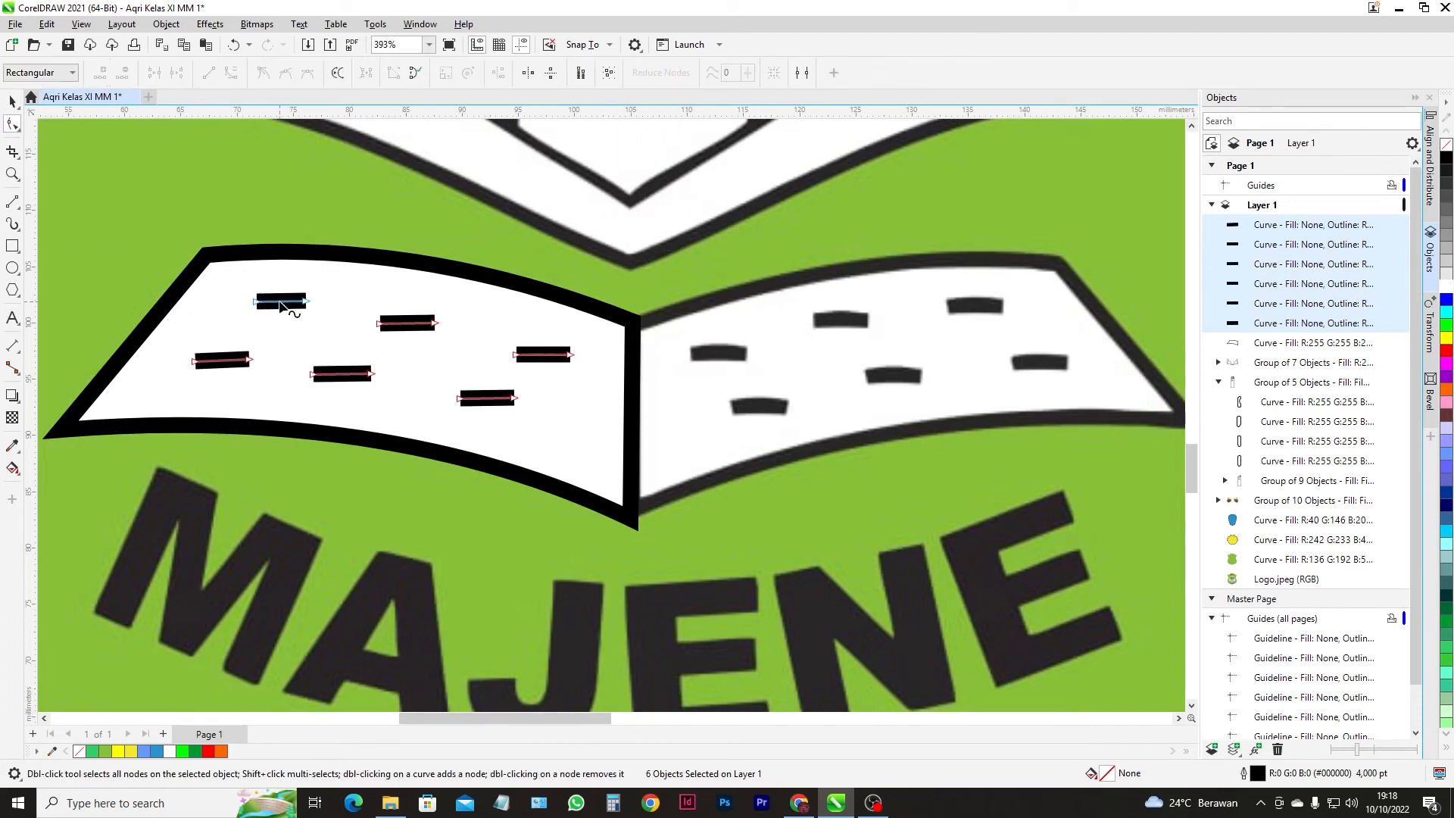
scroll(280, 301, "up", 3)
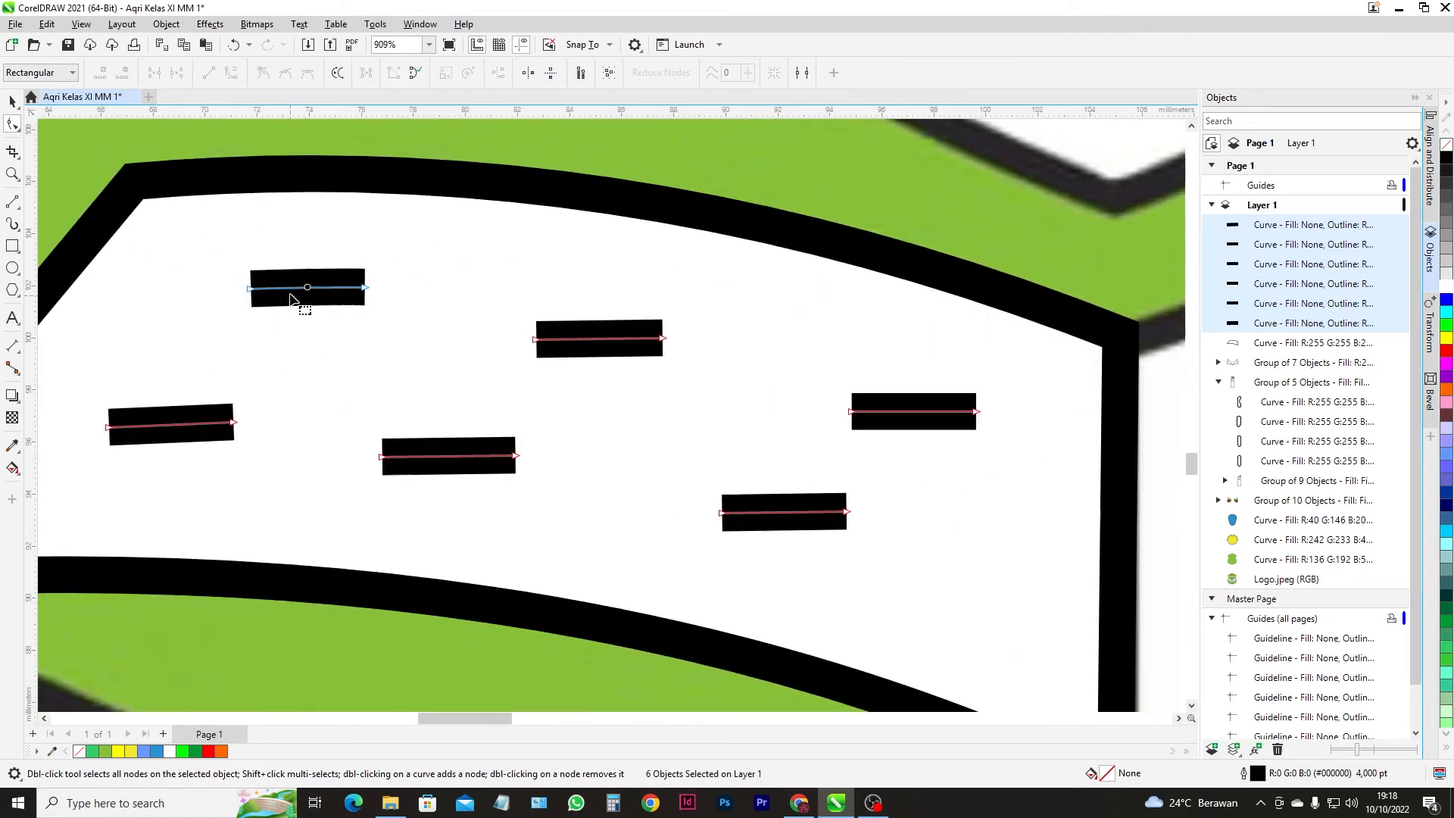
scroll(303, 288, "up", 2)
left_click_drag(311, 296, 309, 281)
left_click(98, 497)
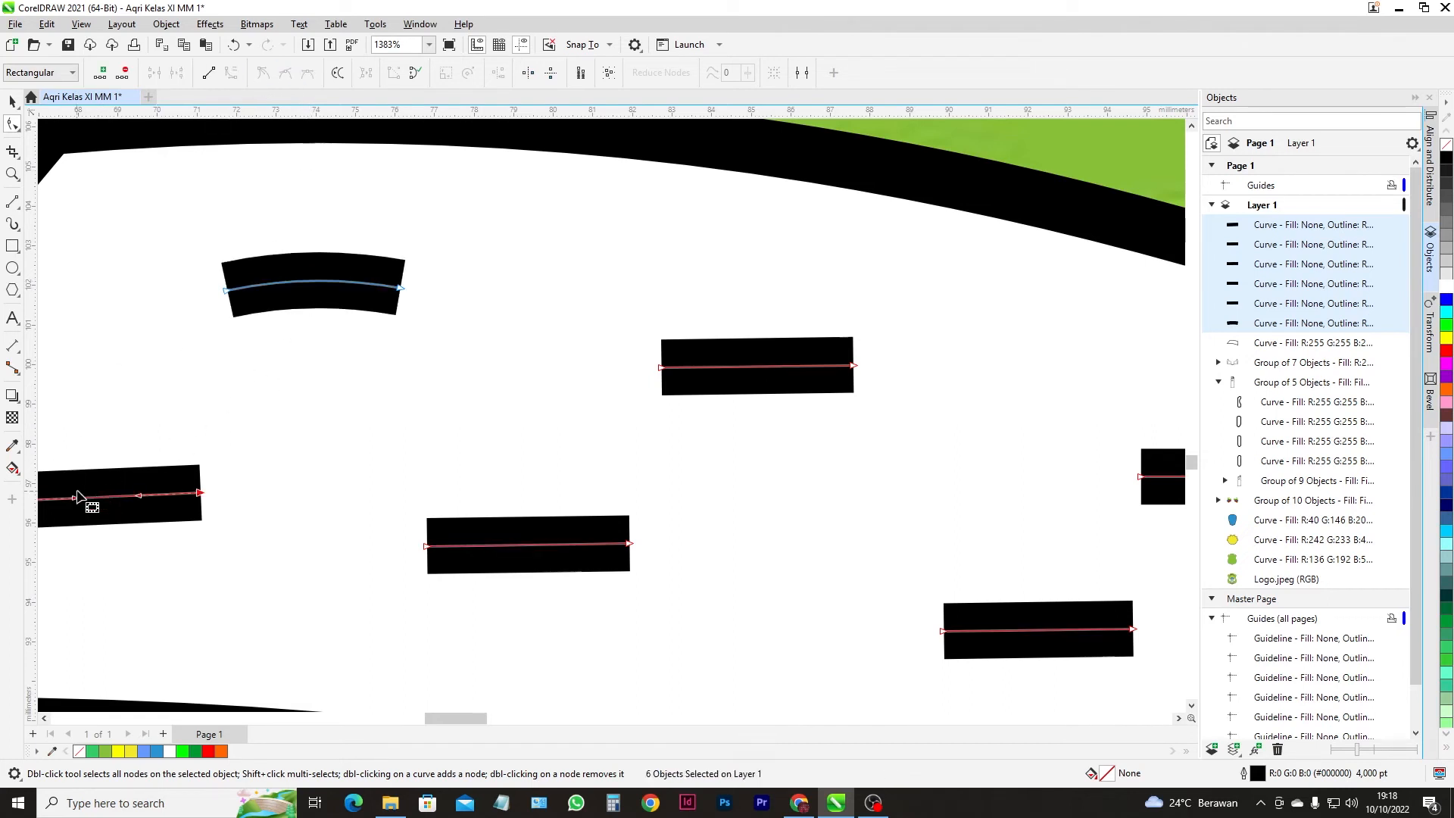
left_click_drag(95, 498, 97, 492)
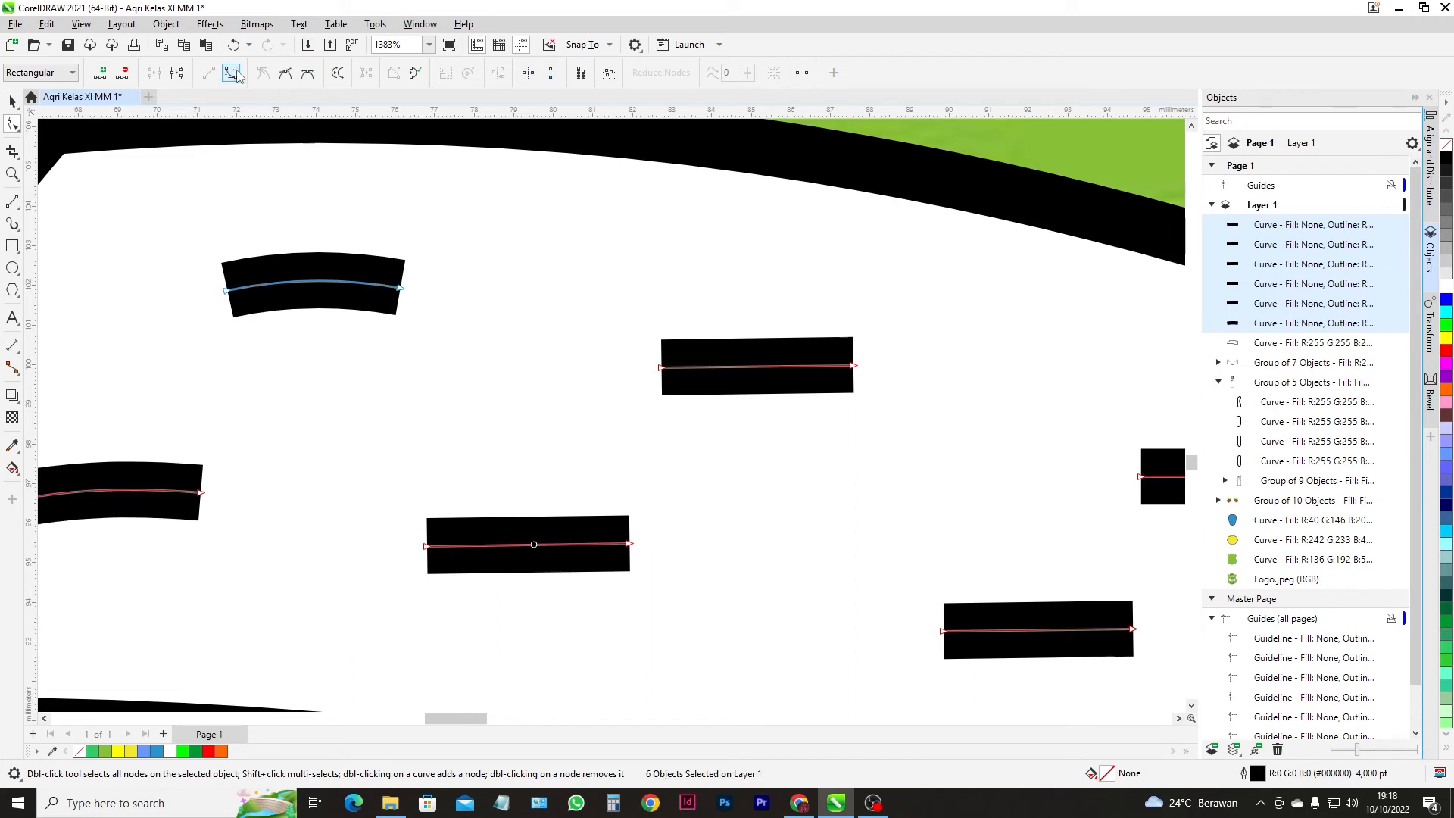
left_click(532, 545)
left_click_drag(532, 545, 531, 536)
left_click(757, 367)
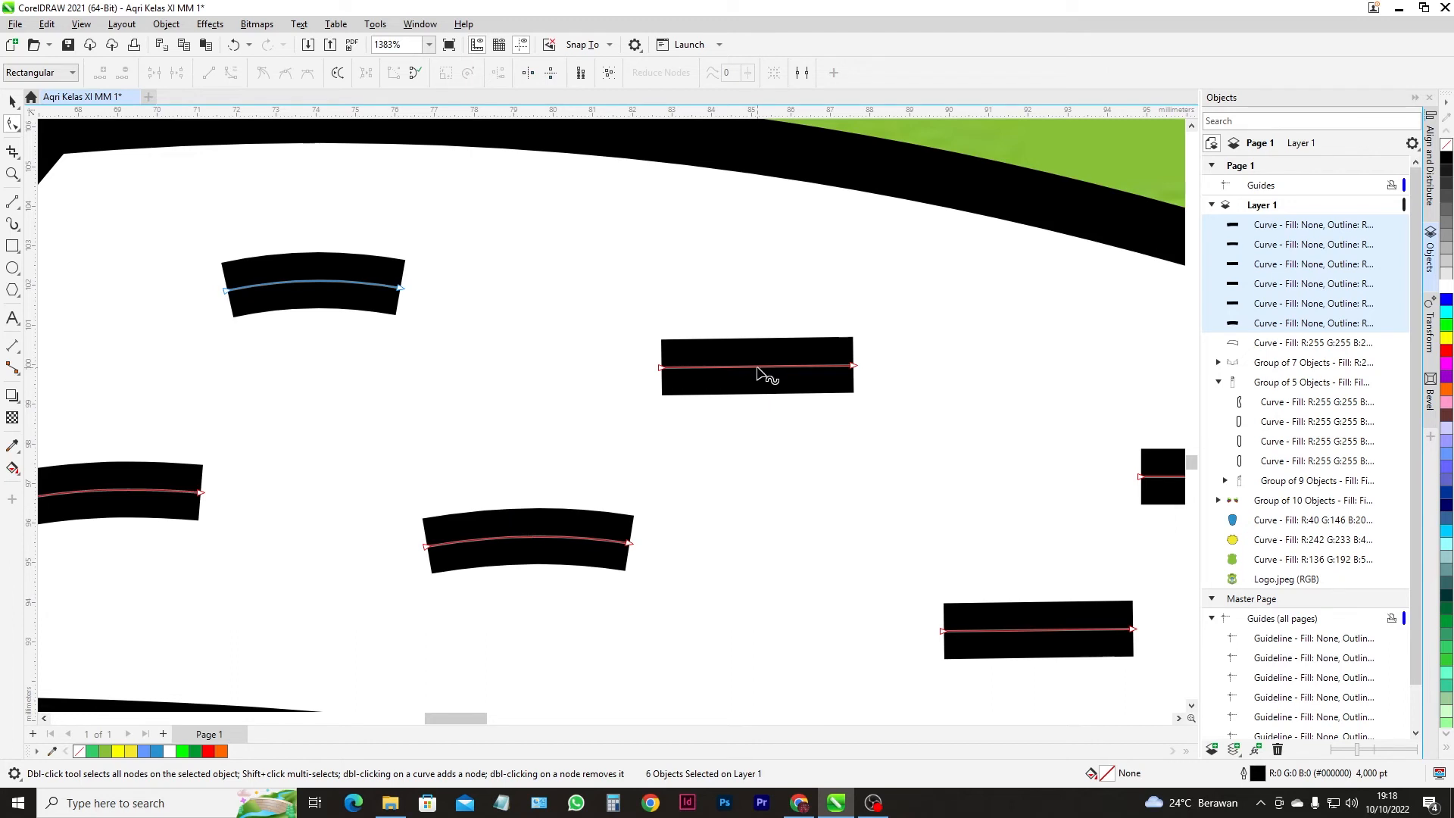
left_click(227, 76)
left_click_drag(750, 367, 749, 363)
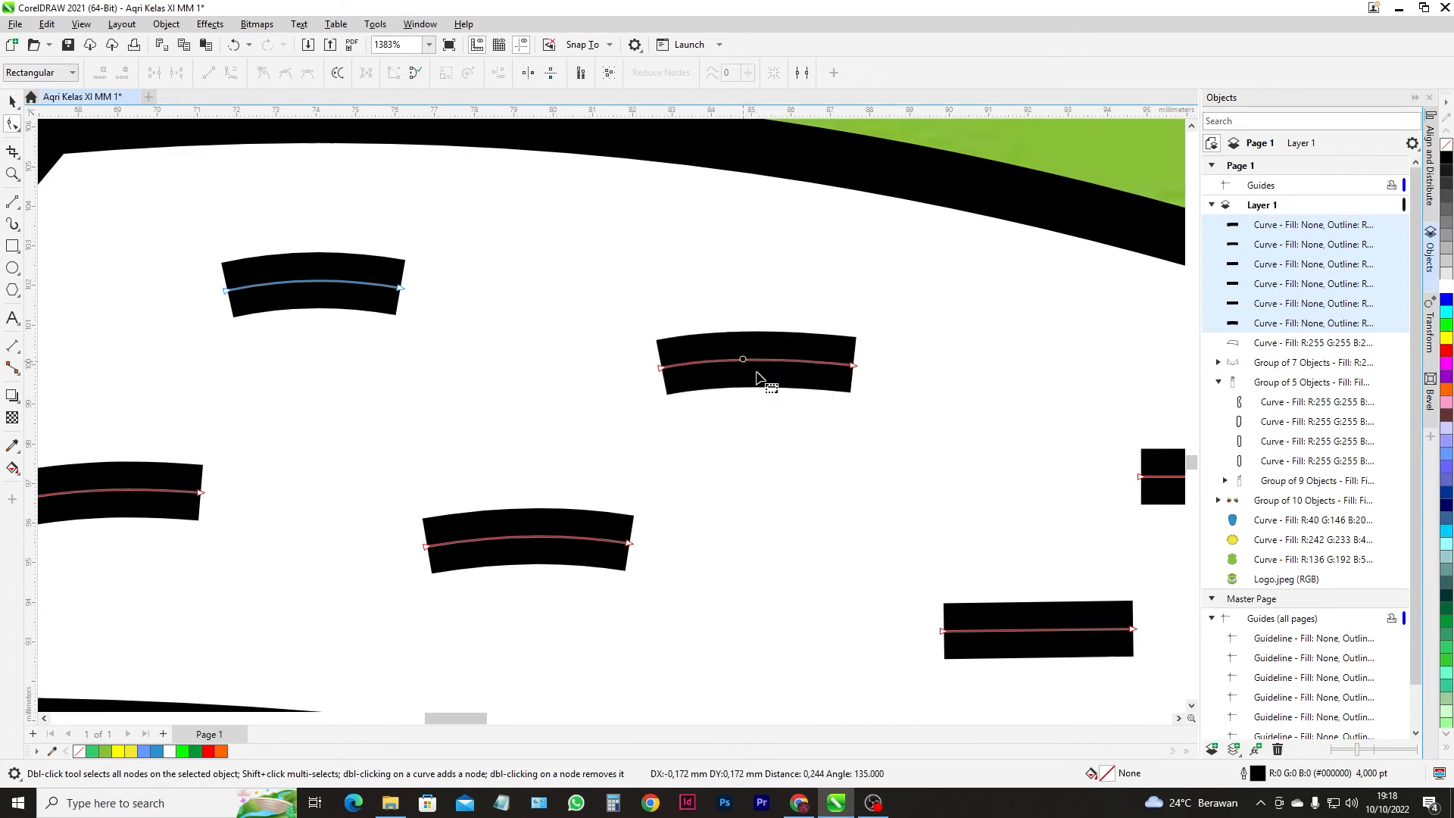
- Convert the two remaining dashes near the book's spine to curves and arch them slightly upward
scroll(856, 430, "down", 2)
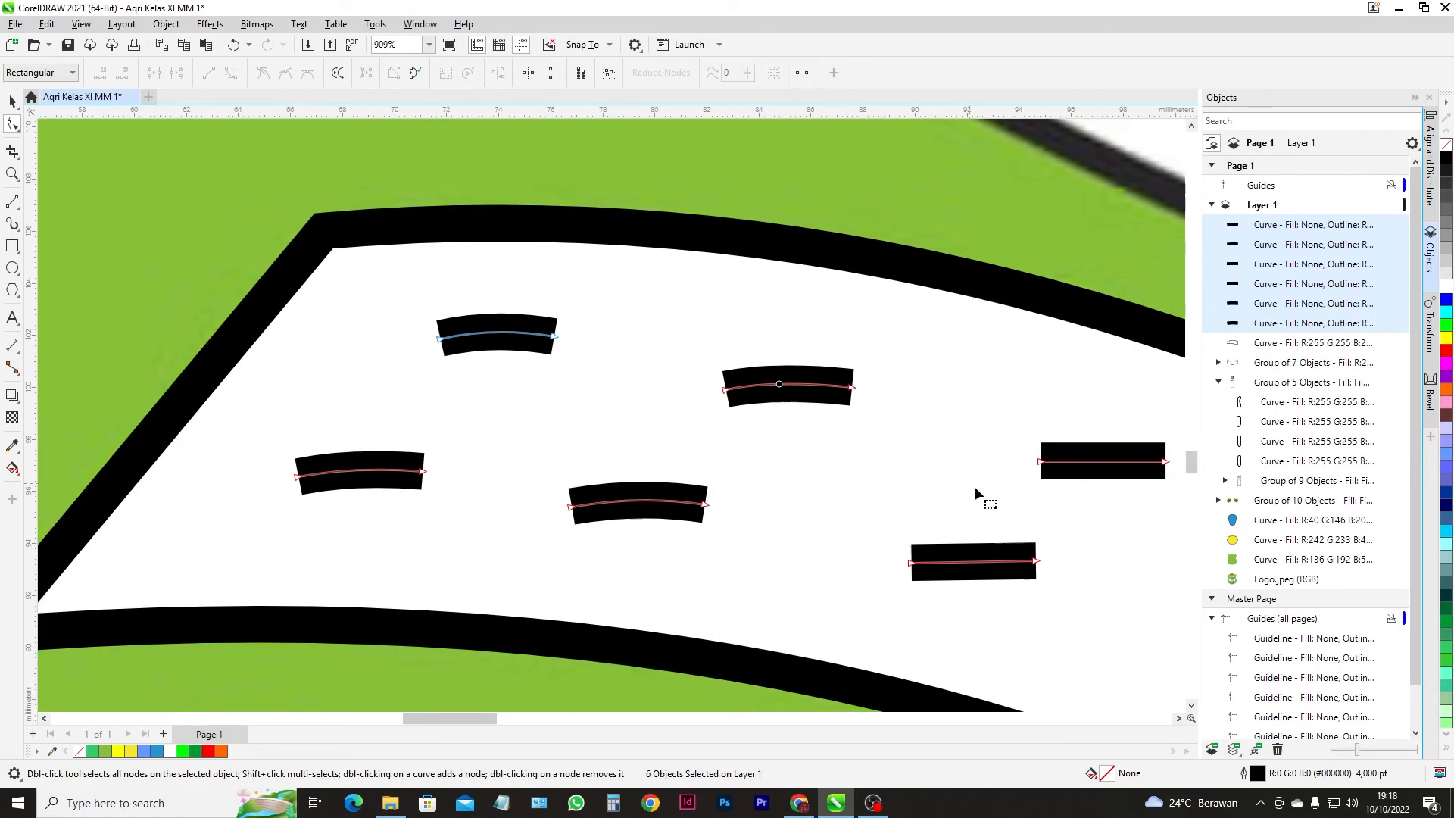
left_click(965, 562)
left_click_drag(964, 562, 962, 562)
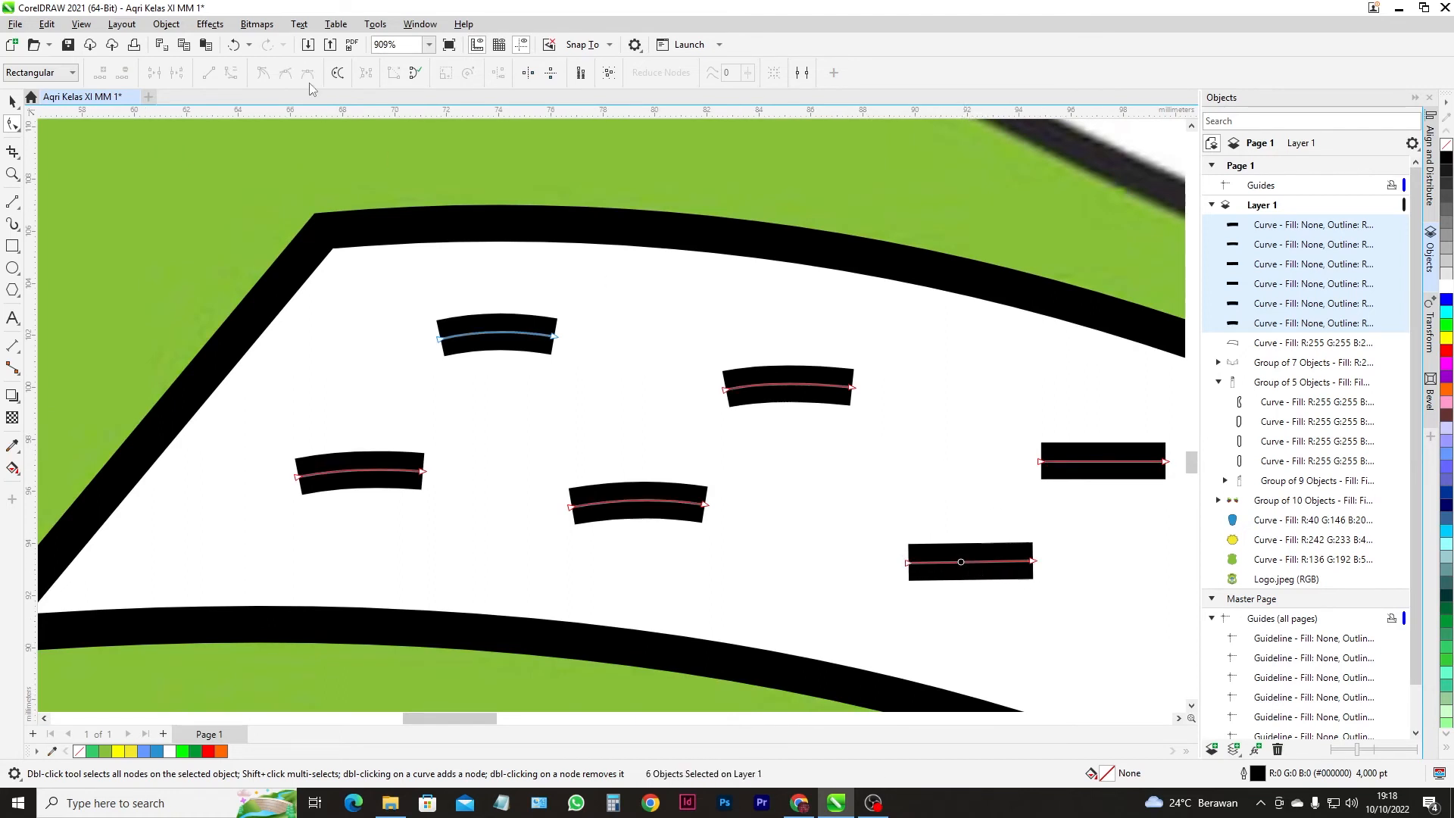
left_click(969, 562)
double_click(968, 562)
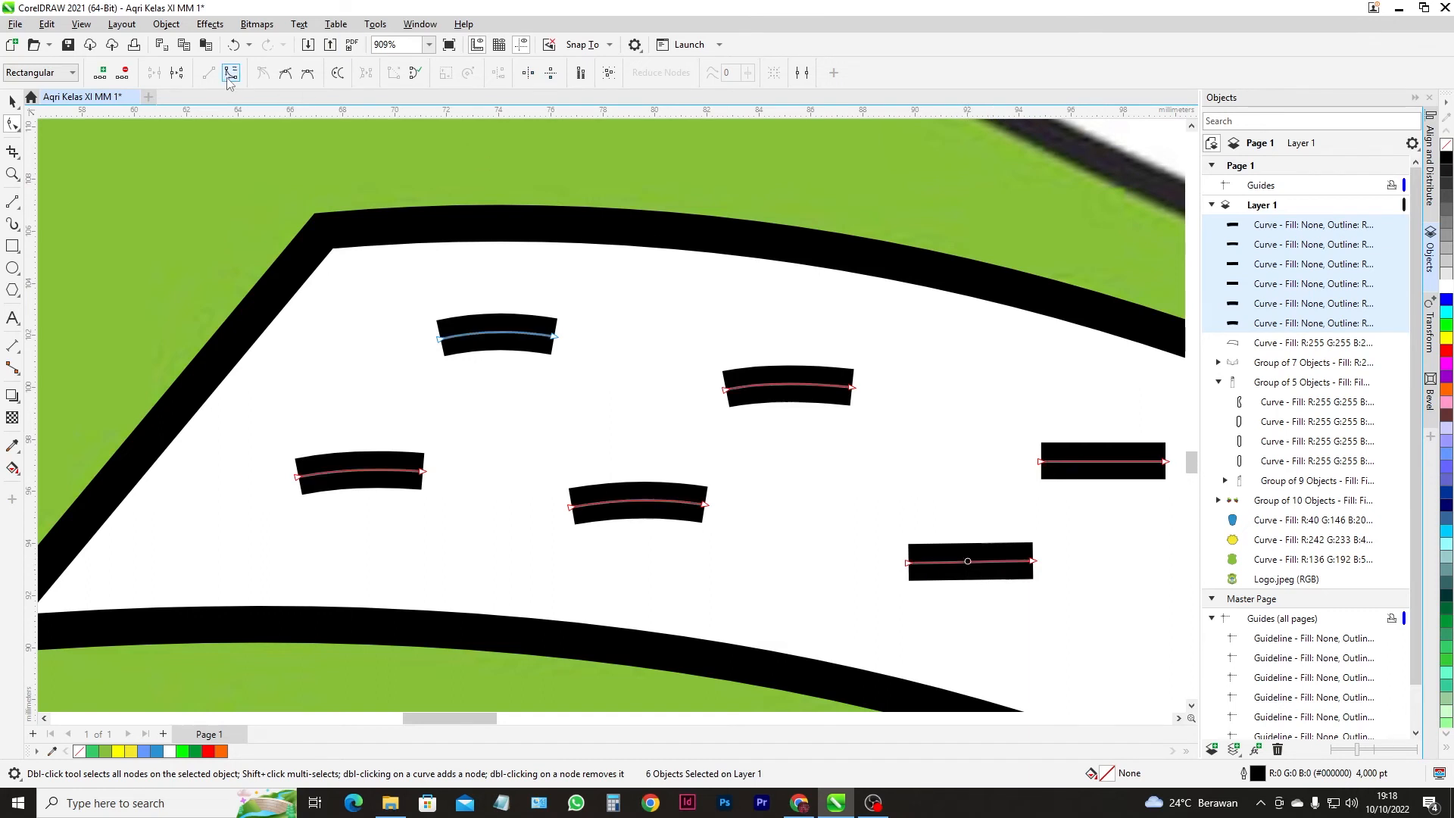
left_click_drag(953, 565, 947, 556)
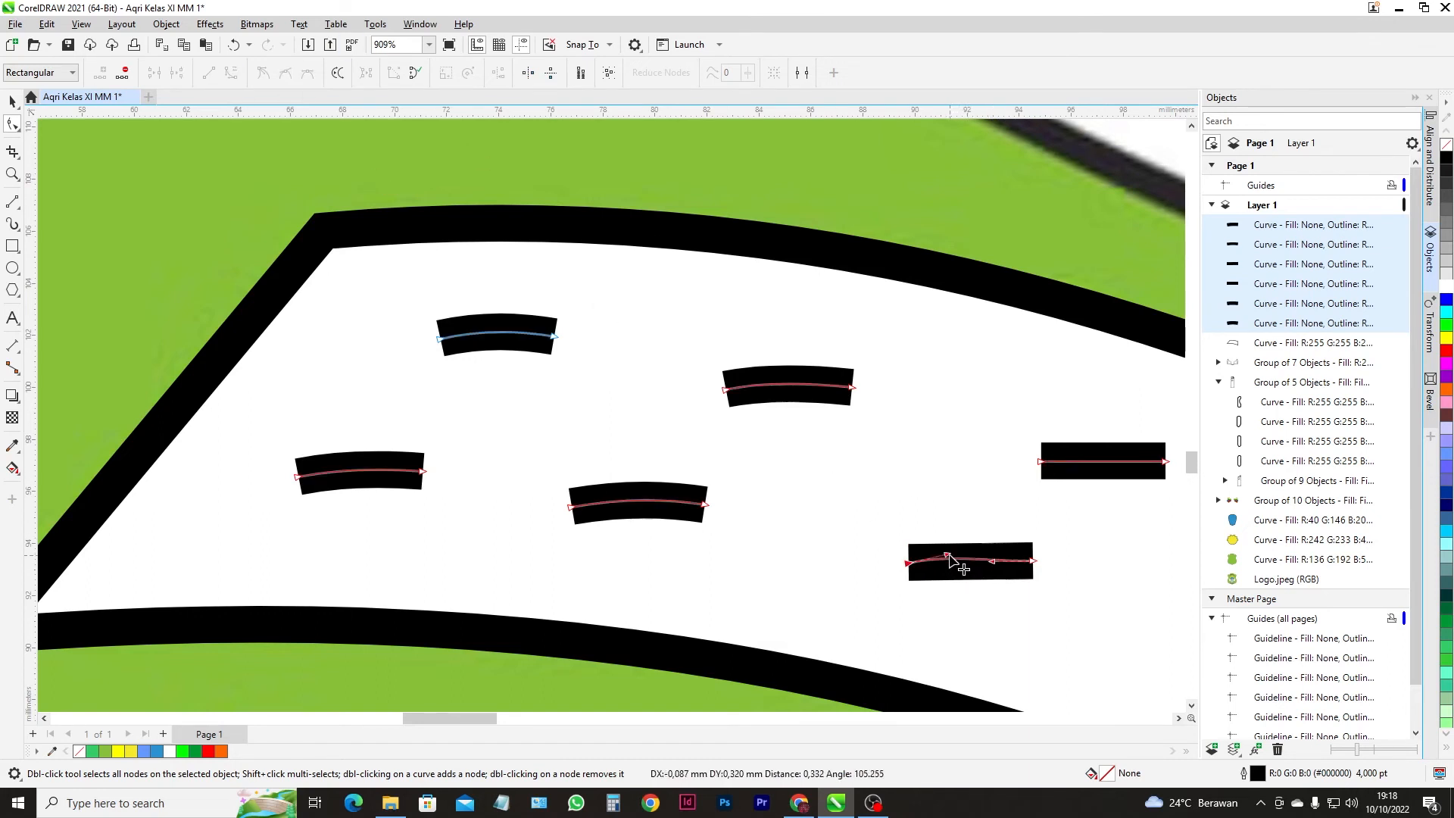
left_click(1098, 462)
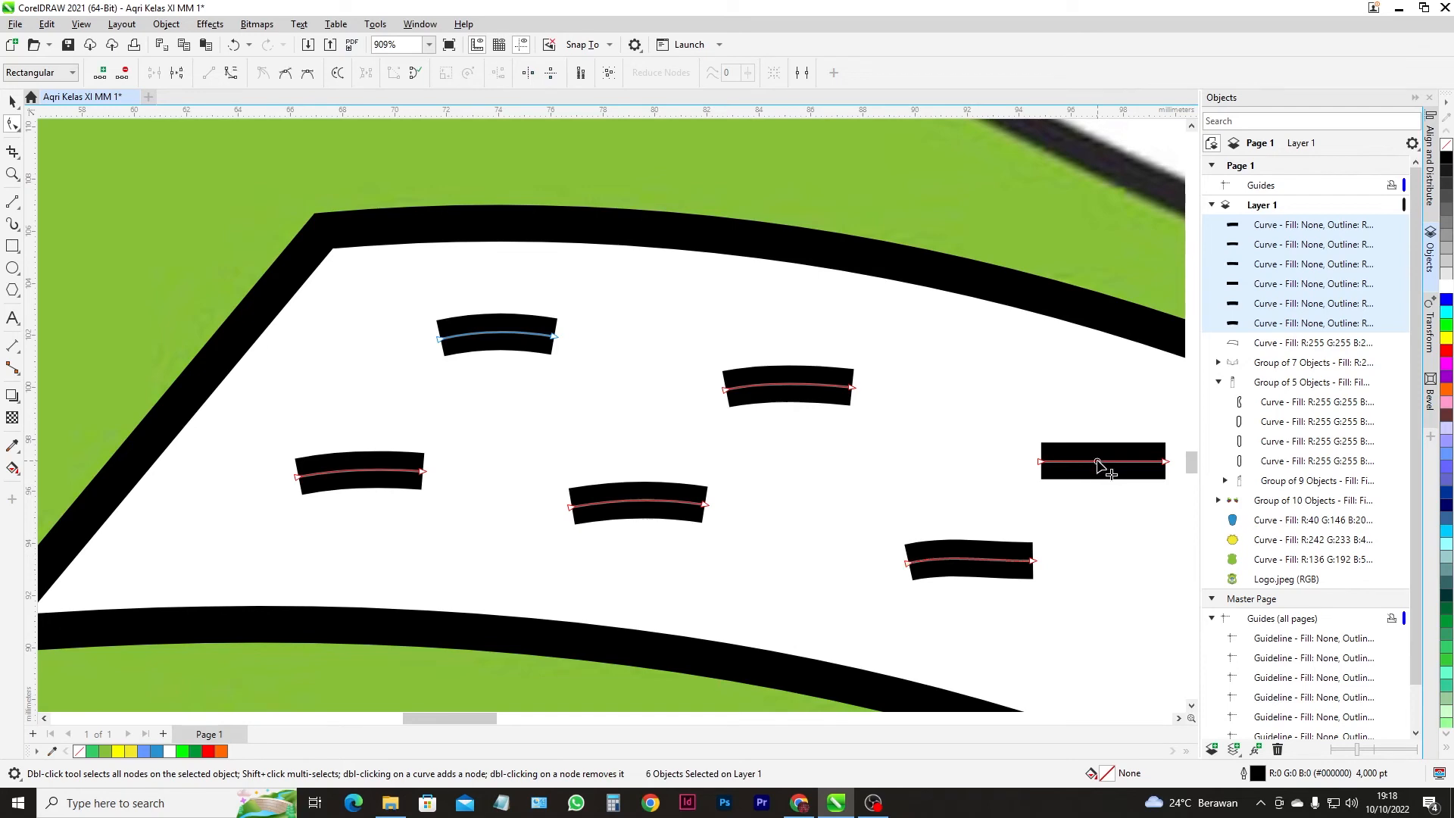
left_click(1126, 463)
scroll(986, 472, "down", 4)
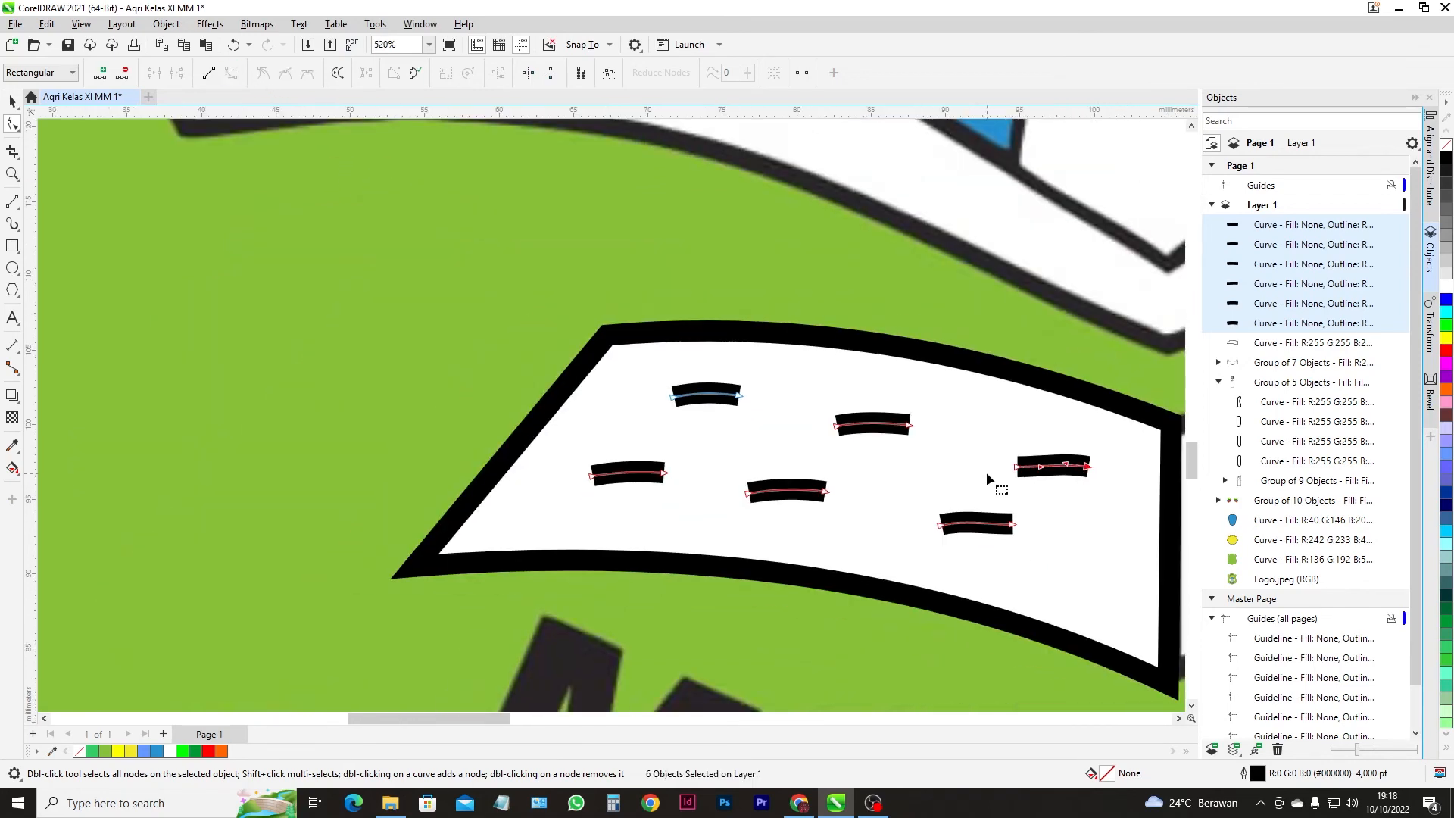
- Group the six dashes together with the white left page shape
left_click(1179, 719)
left_click(1178, 719)
left_click(1178, 719)
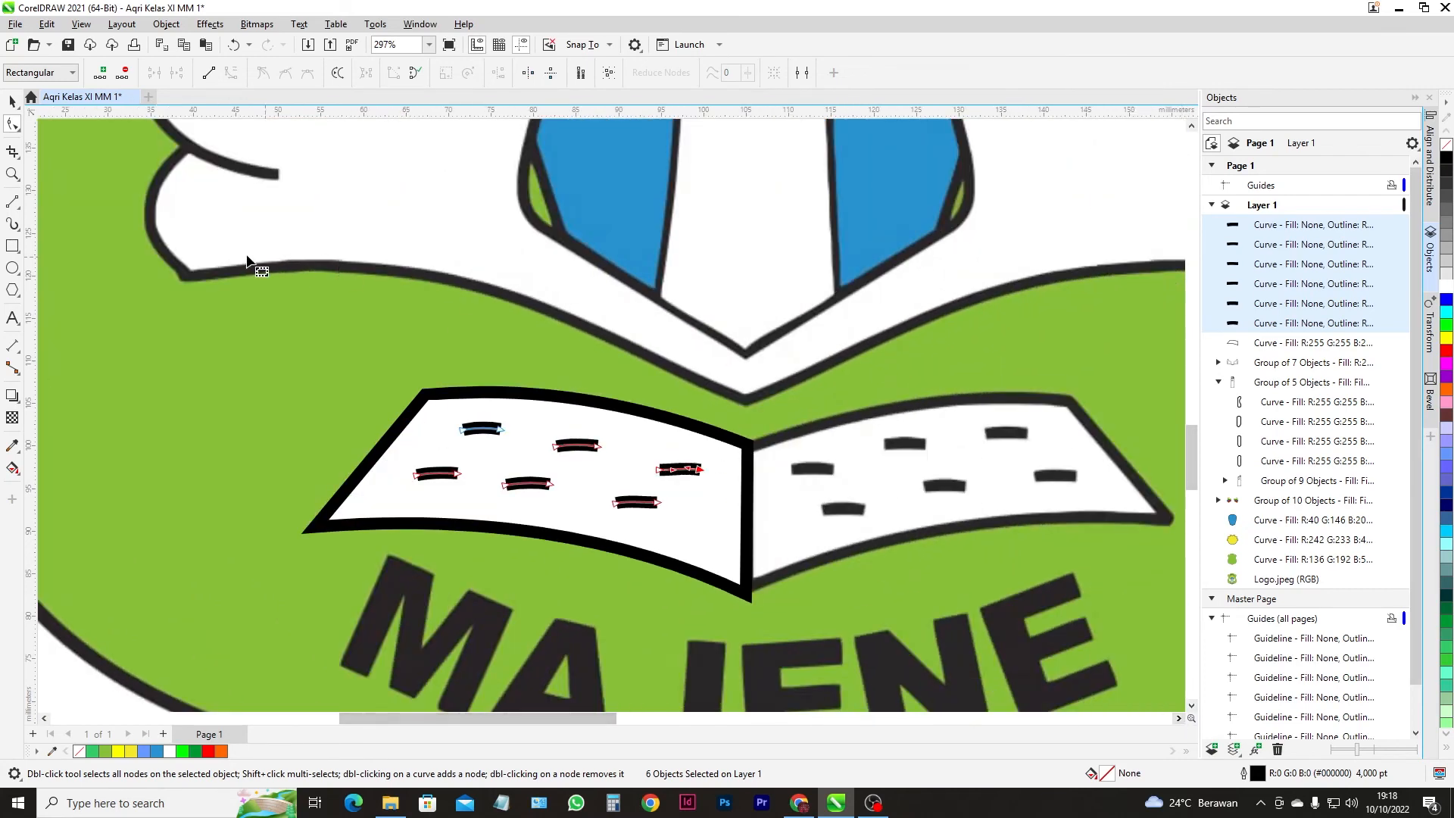
left_click(12, 100)
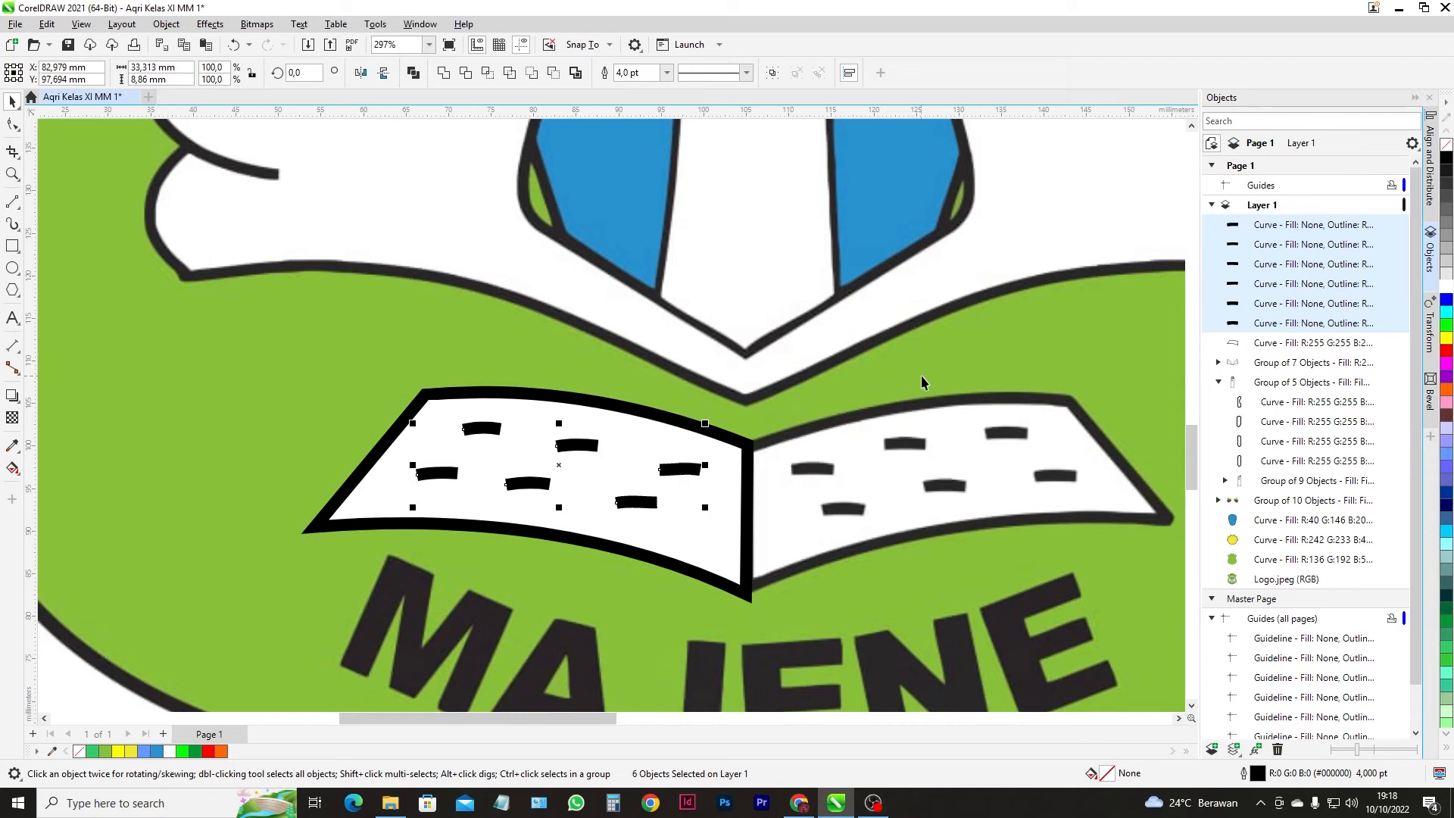
left_click(589, 404, "shift")
key("ctrl+g")
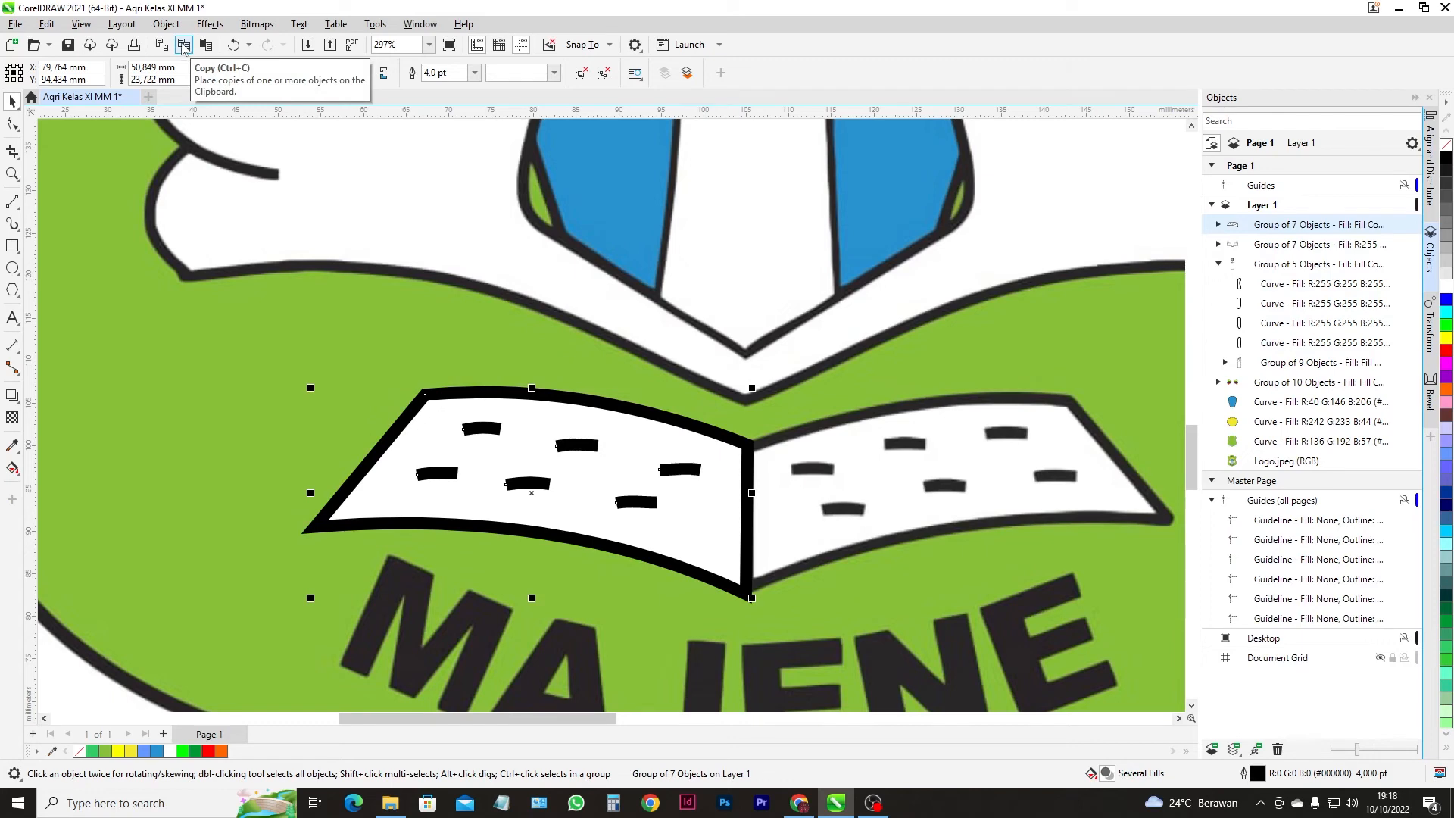
- Duplicate the left page group in place and mirror the copy horizontally
left_click(183, 46)
left_click(205, 46)
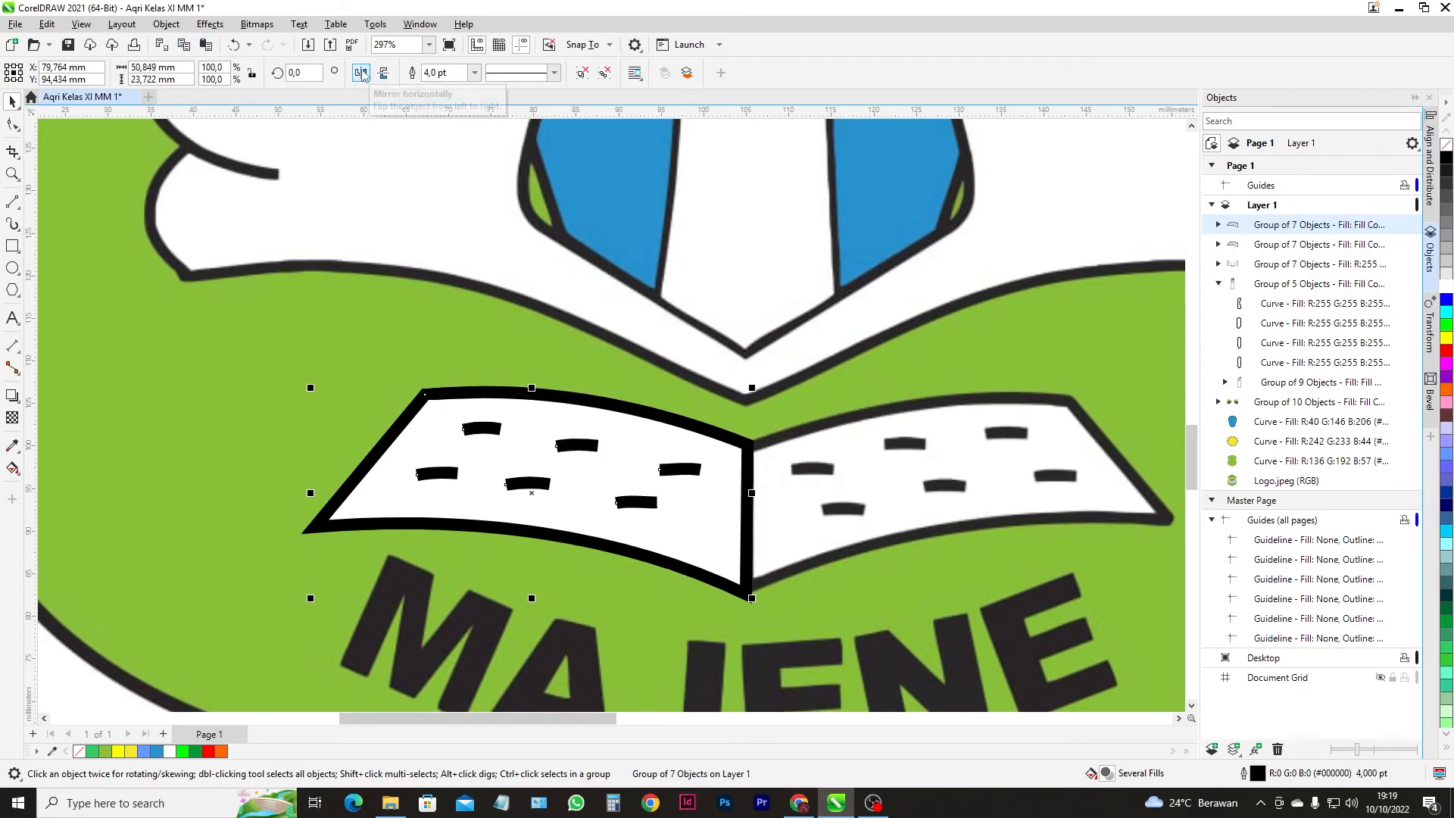
left_click(362, 74)
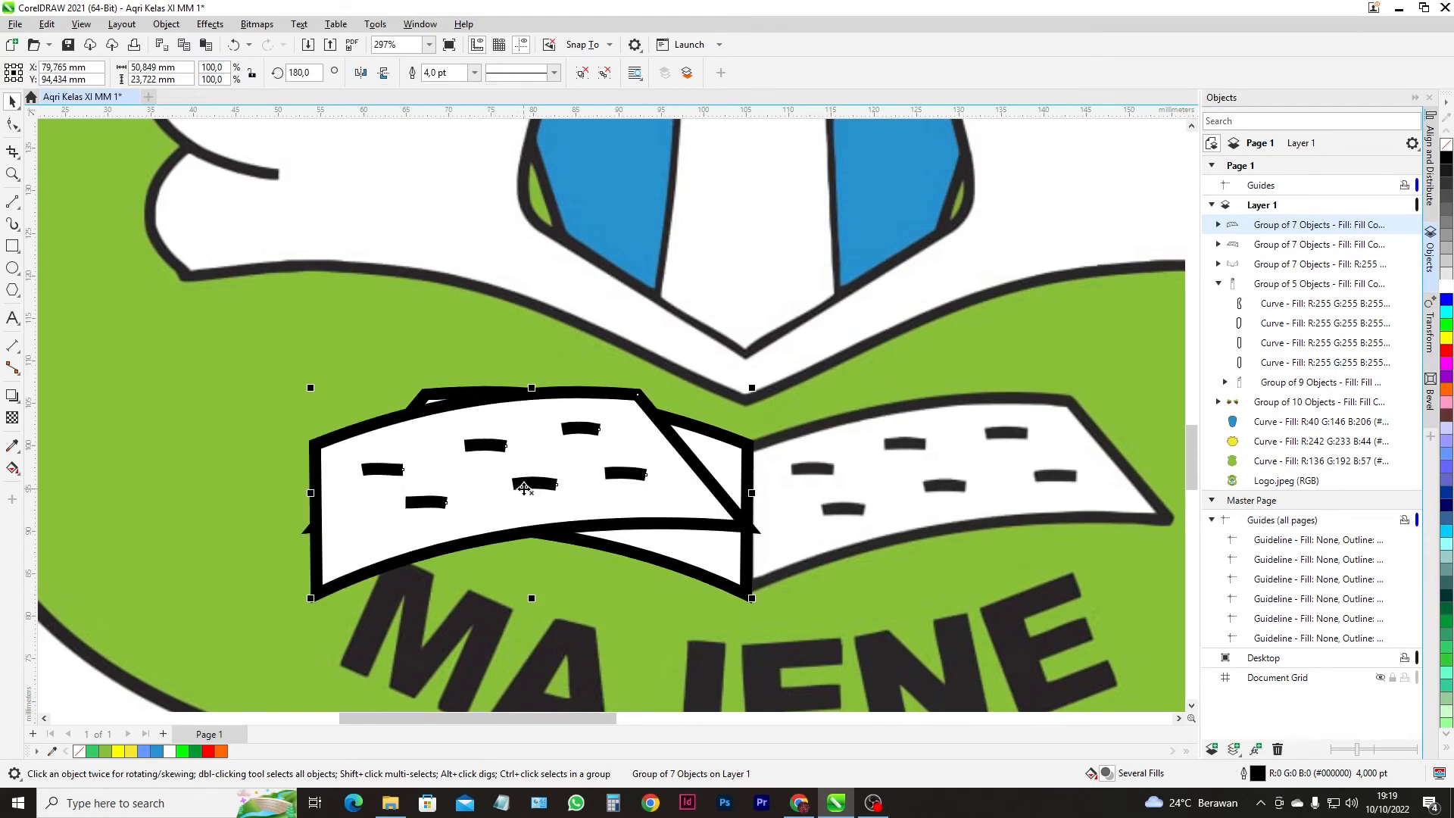
- Move the mirrored page beside the original page so their inner edges meet at the spine and their lower corners line up
left_click_drag(520, 484, 959, 484)
scroll(926, 540, "down", 3)
scroll(915, 538, "up", 8)
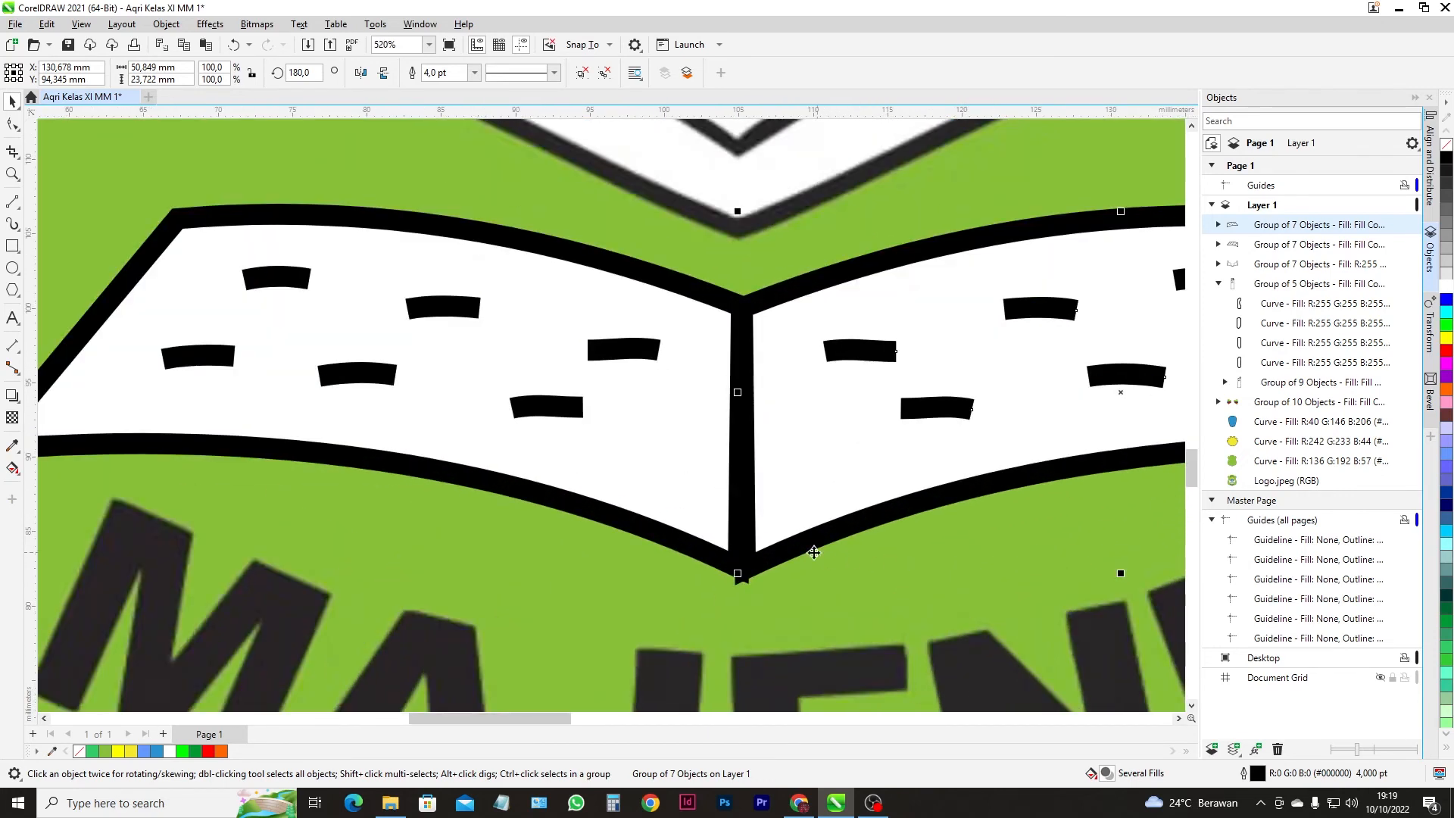
mouse_move(753, 558)
left_mouse_down()
mouse_move(780, 558)
mouse_move(744, 577)
left_mouse_up()
scroll(766, 575, "up", 2)
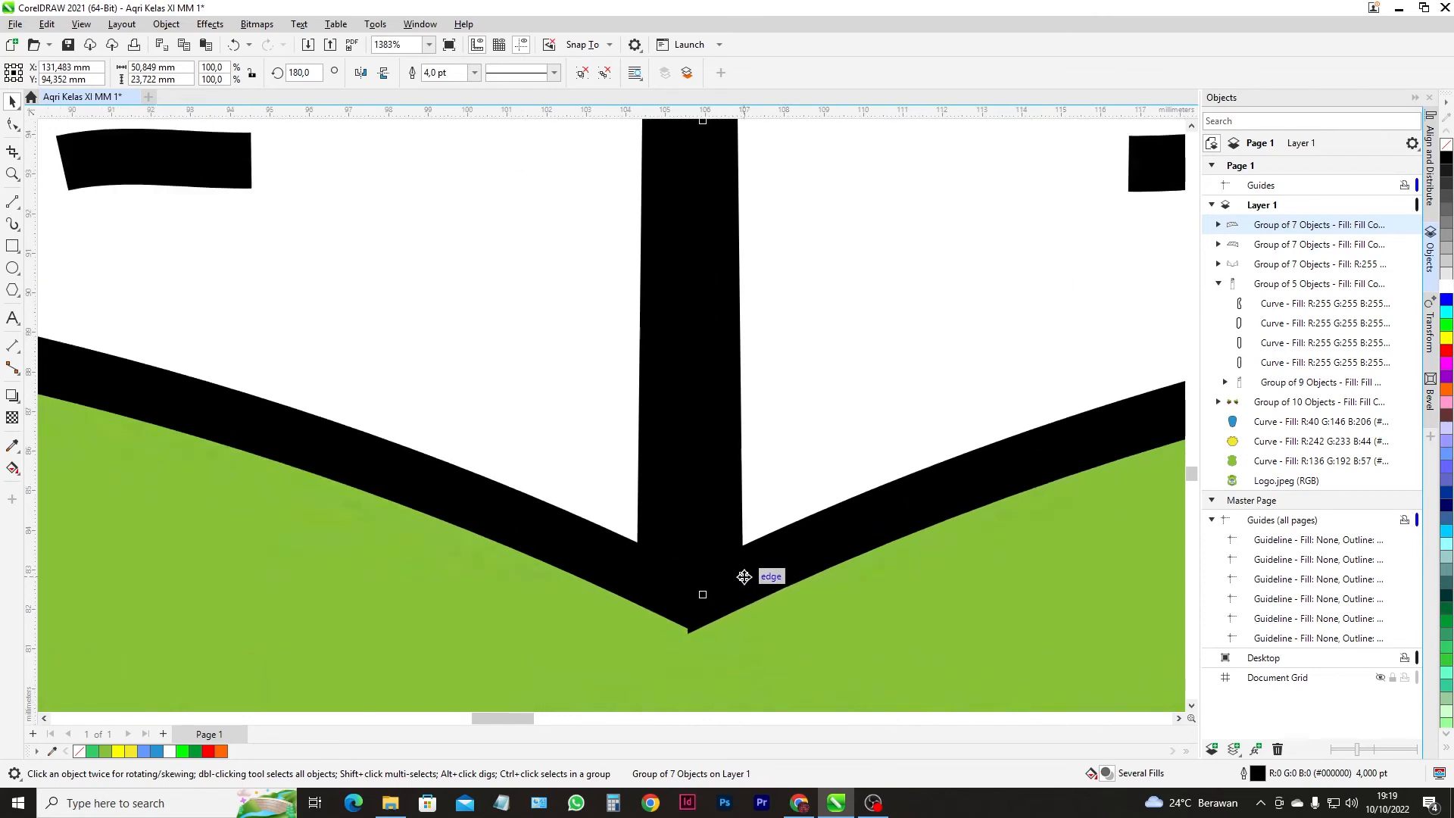
key("Up")
scroll(742, 578, "down", 5)
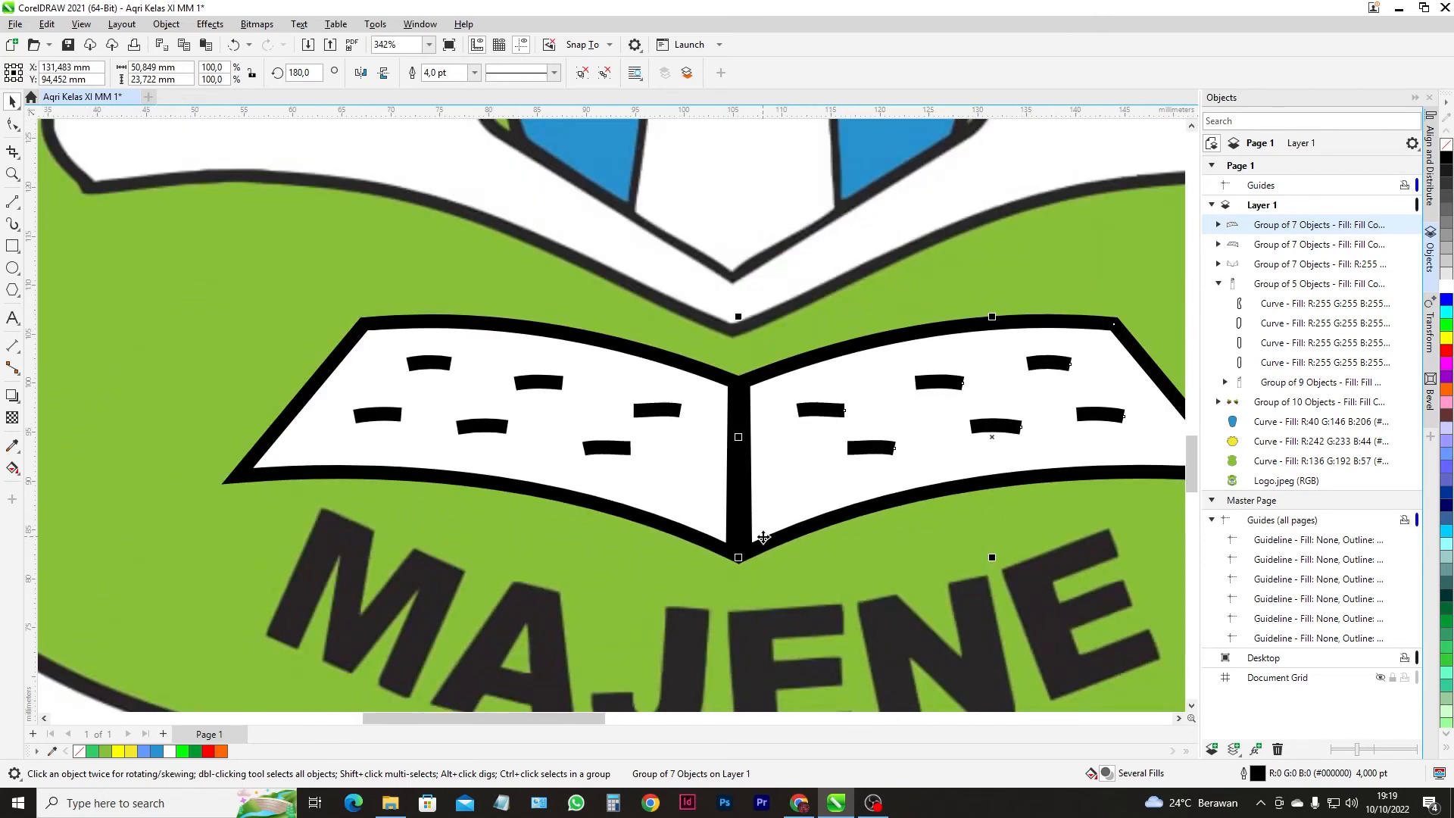
- Group the two page groups of the open book into one object
left_click(681, 523, "shift")
scroll(681, 522, "down", 4)
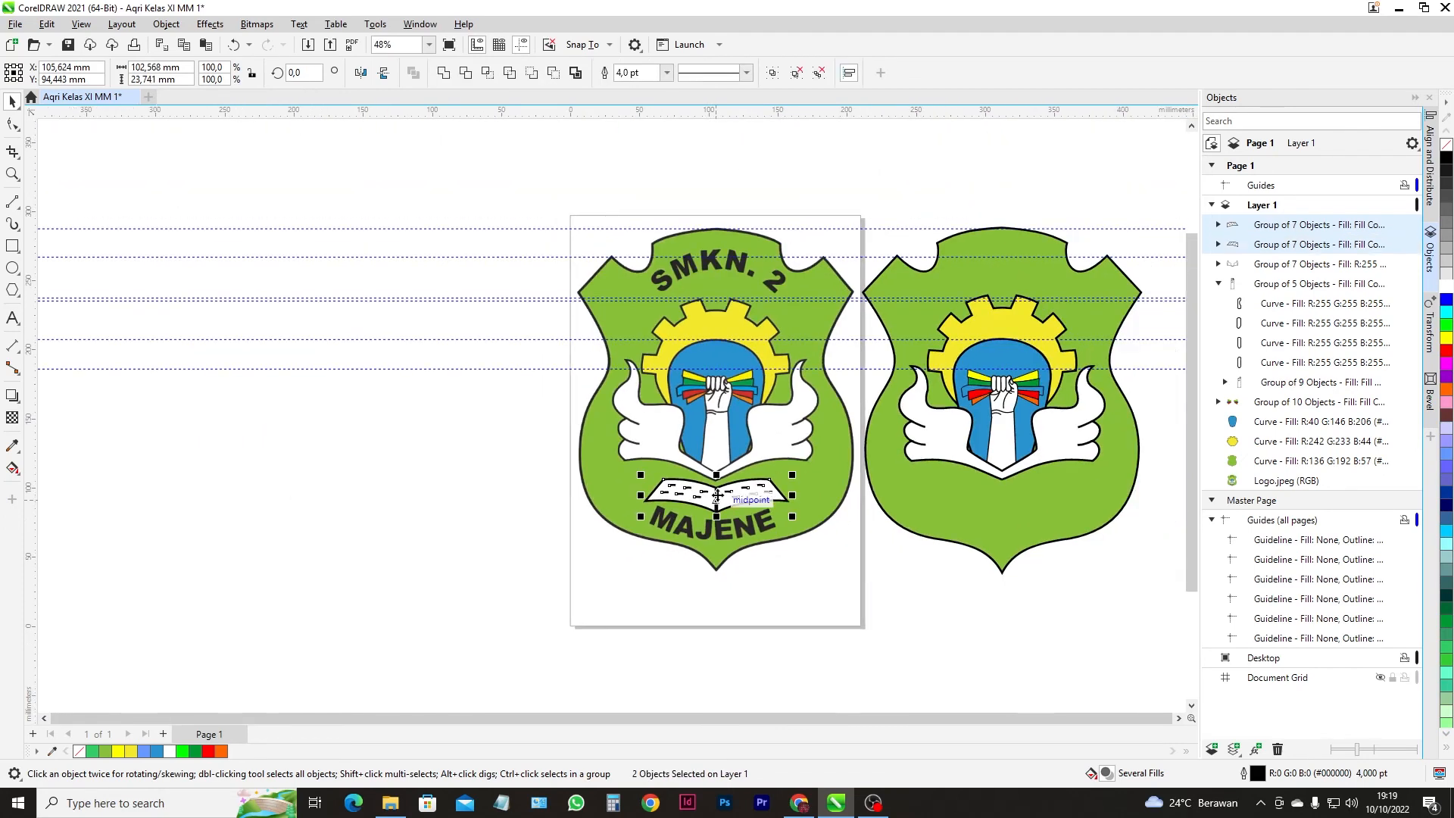
left_click(717, 496, "ctrl")
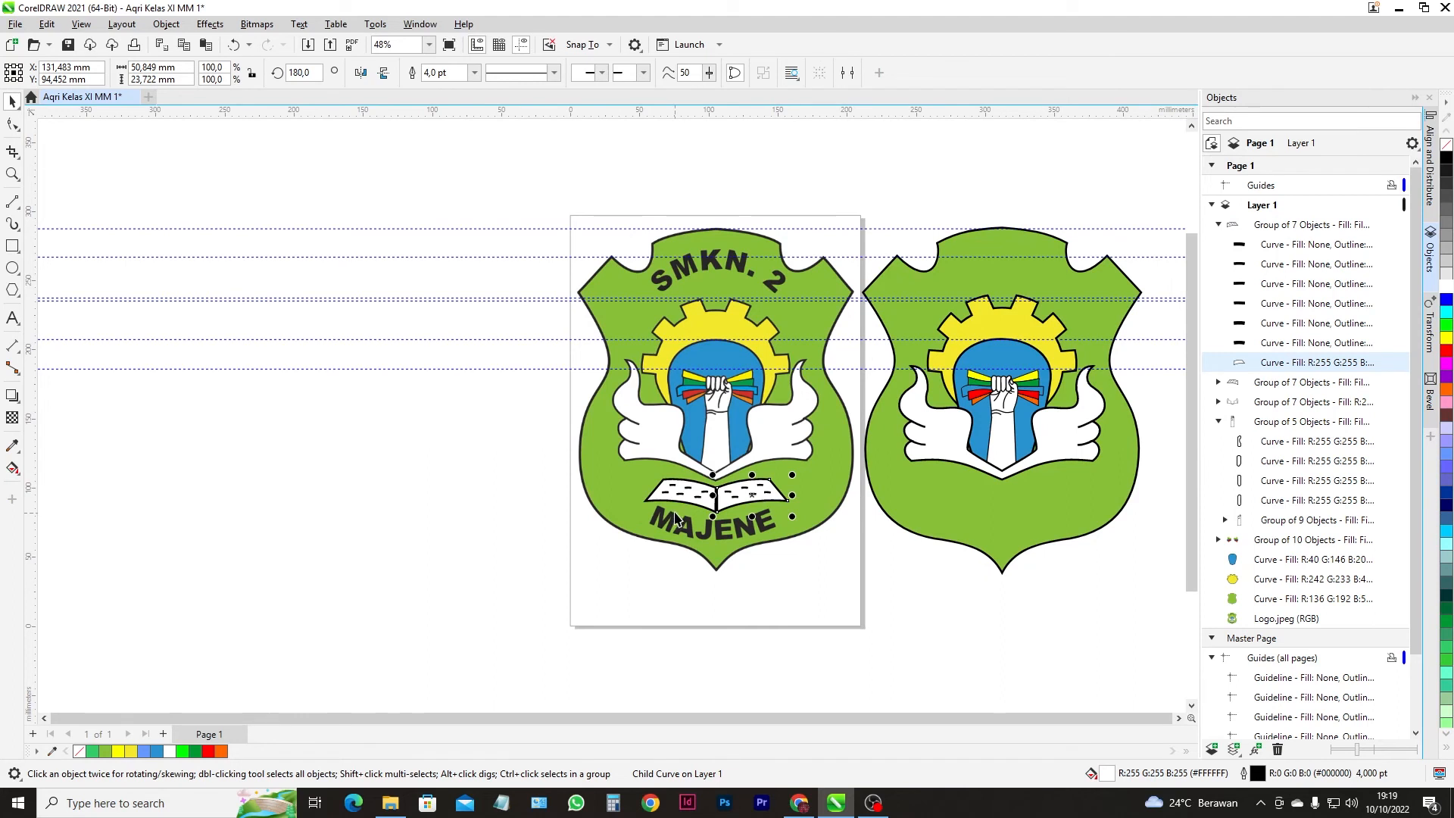
left_click_drag(519, 453, 801, 529)
key("ctrl+g")
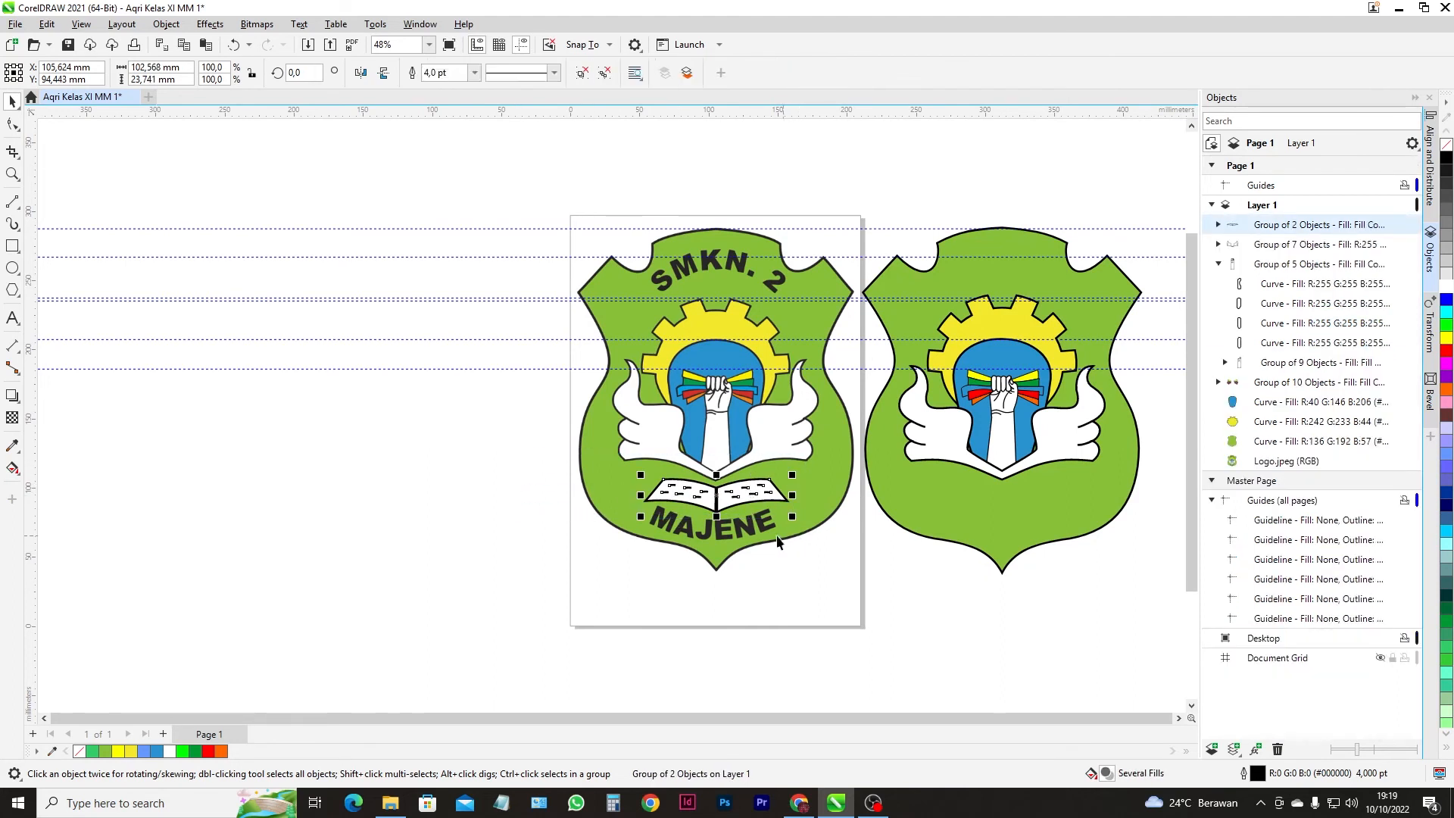
- Try to center the grouped book horizontally on the traced green shield directly from its position over the reference logo
left_click(974, 502, "shift")
key("c")
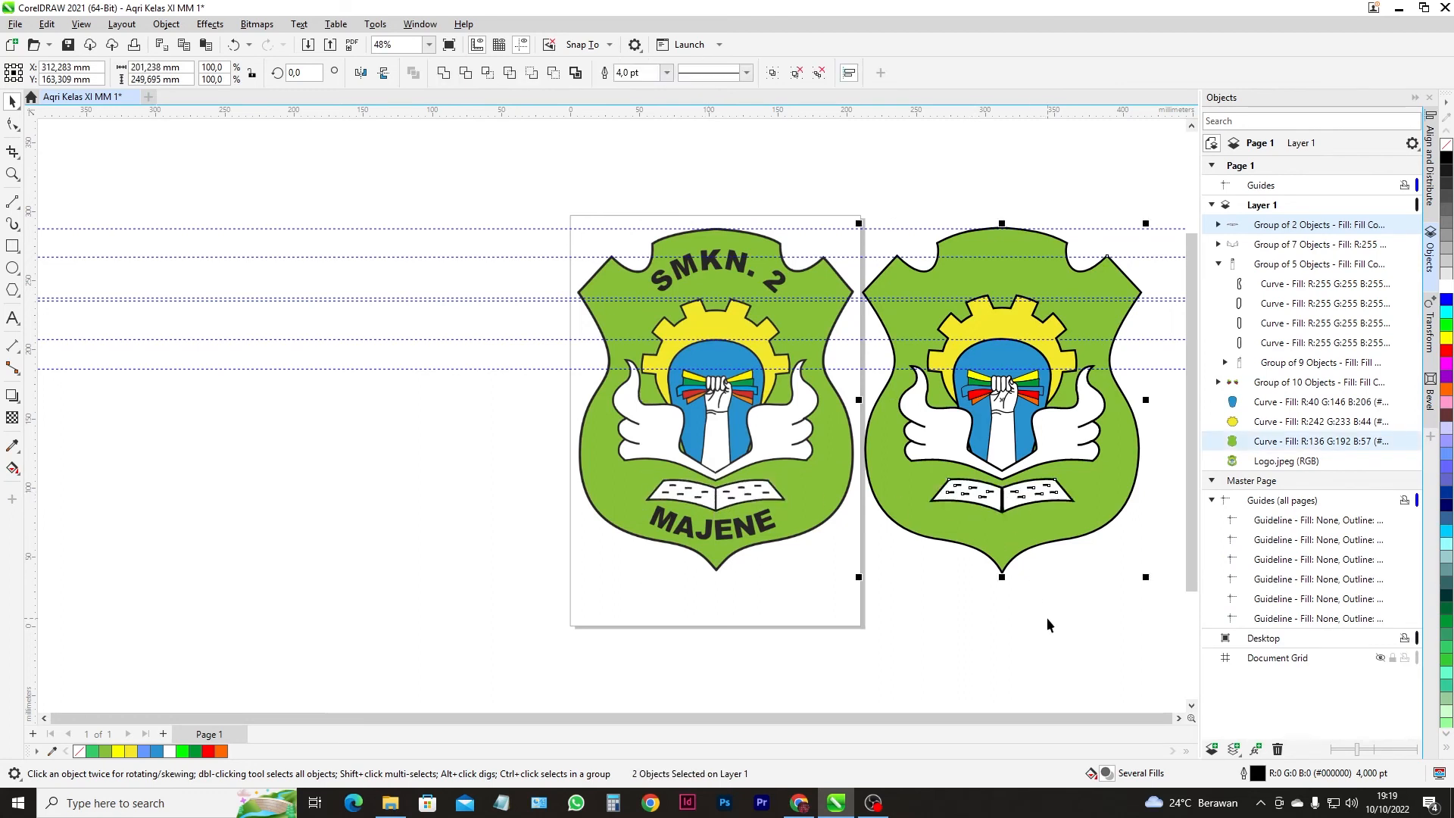
key("ctrl+z")
left_click(965, 635)
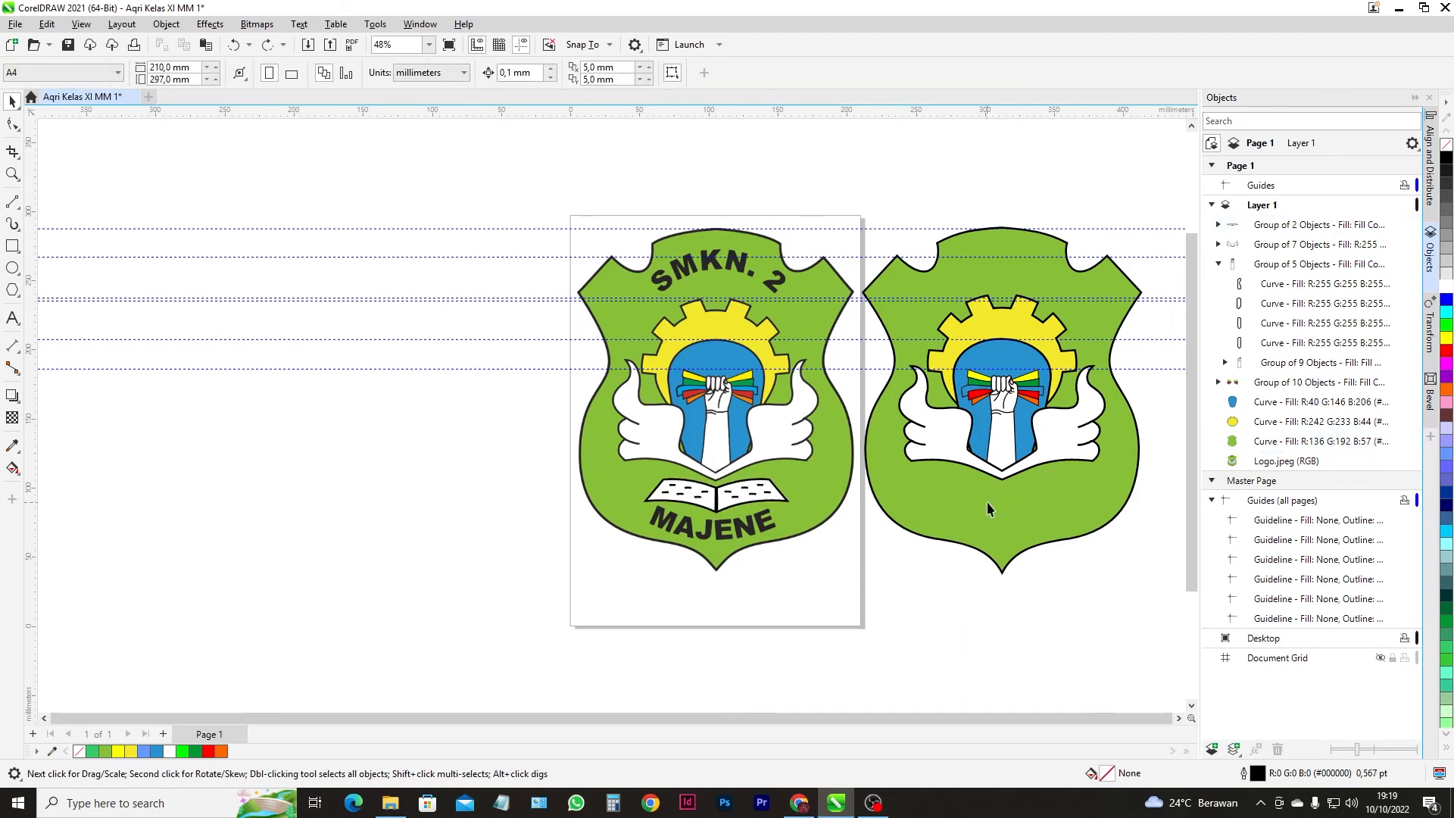
left_click(738, 511)
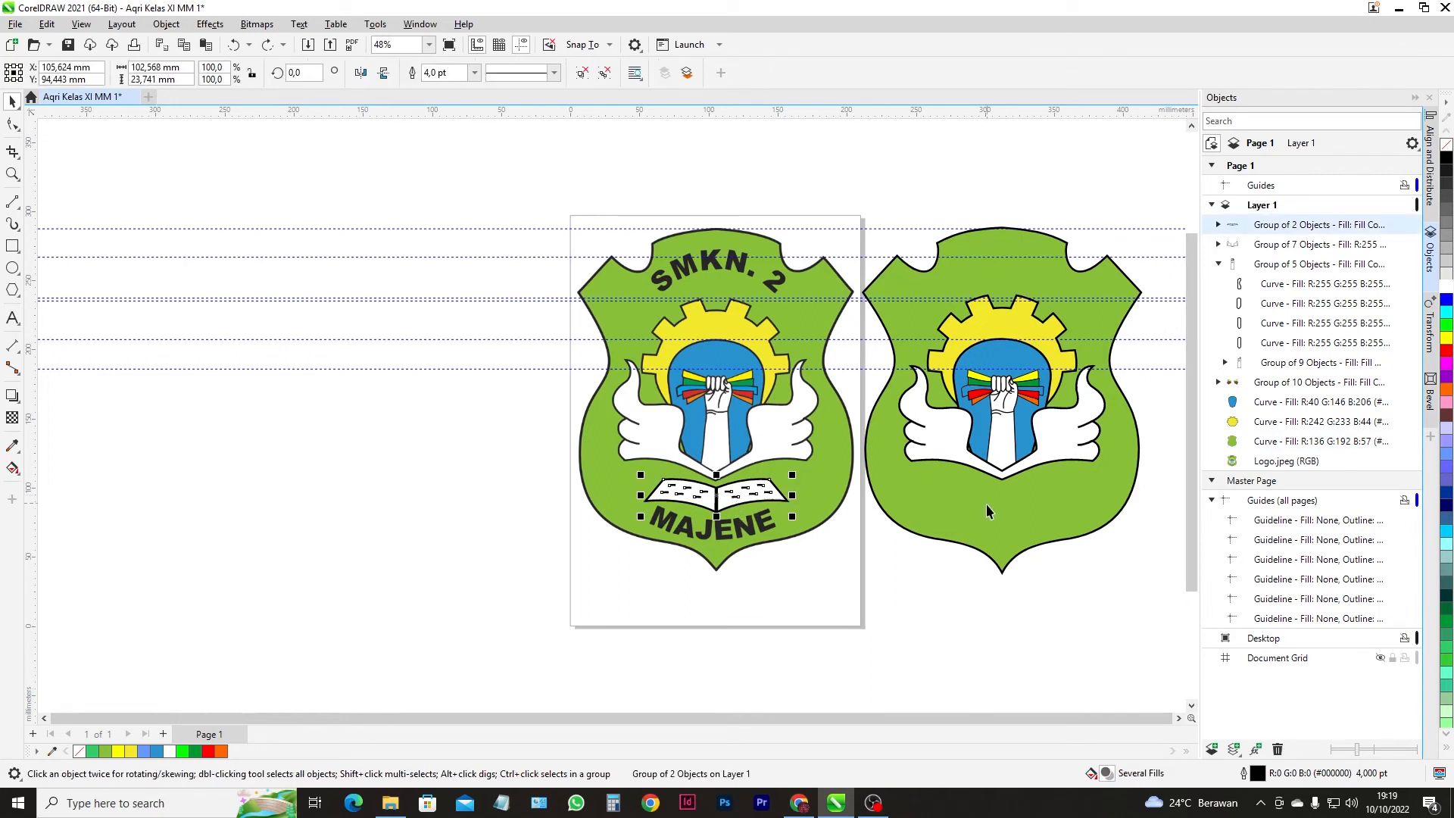
left_click(983, 534, "shift")
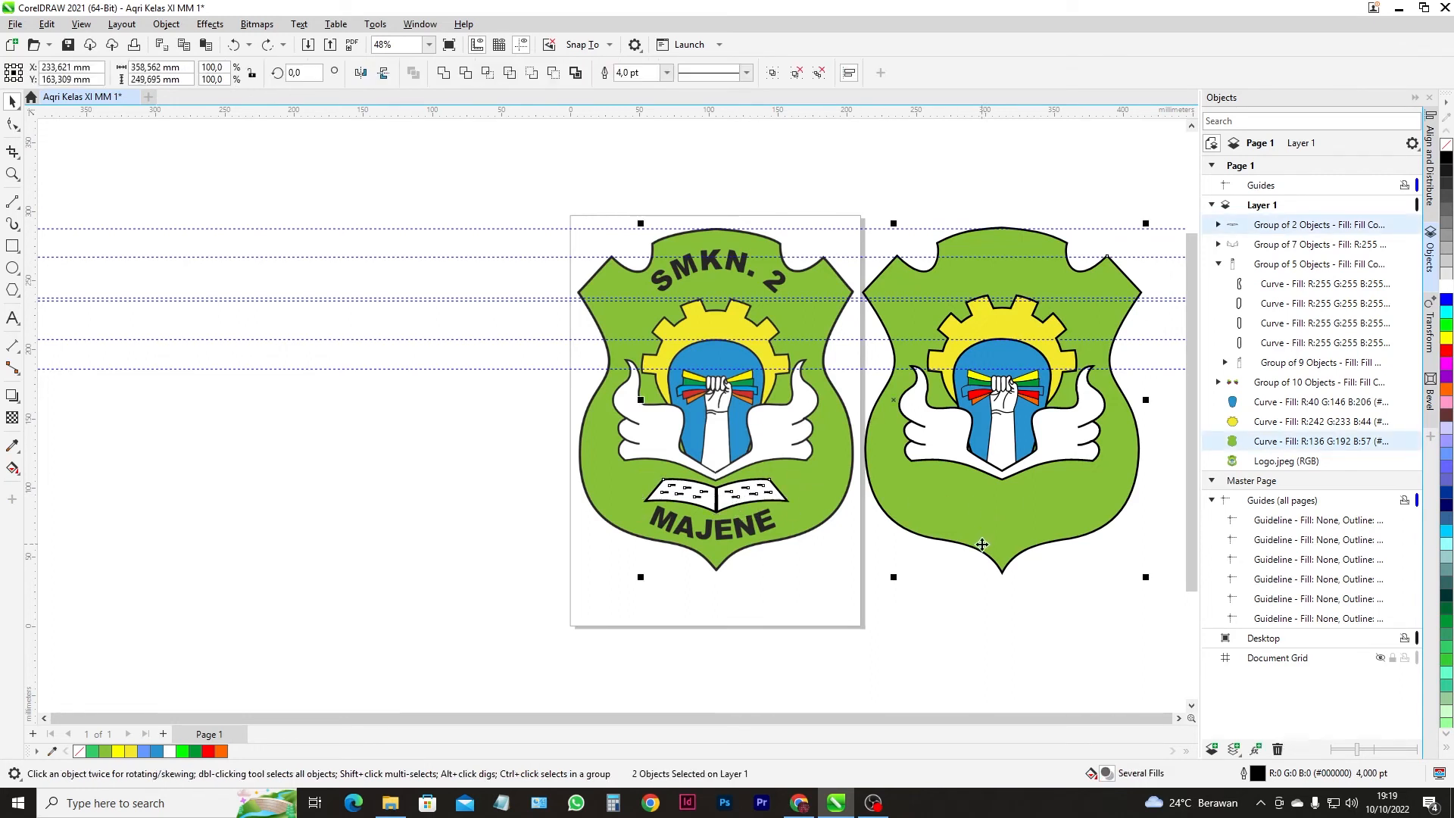
key("c")
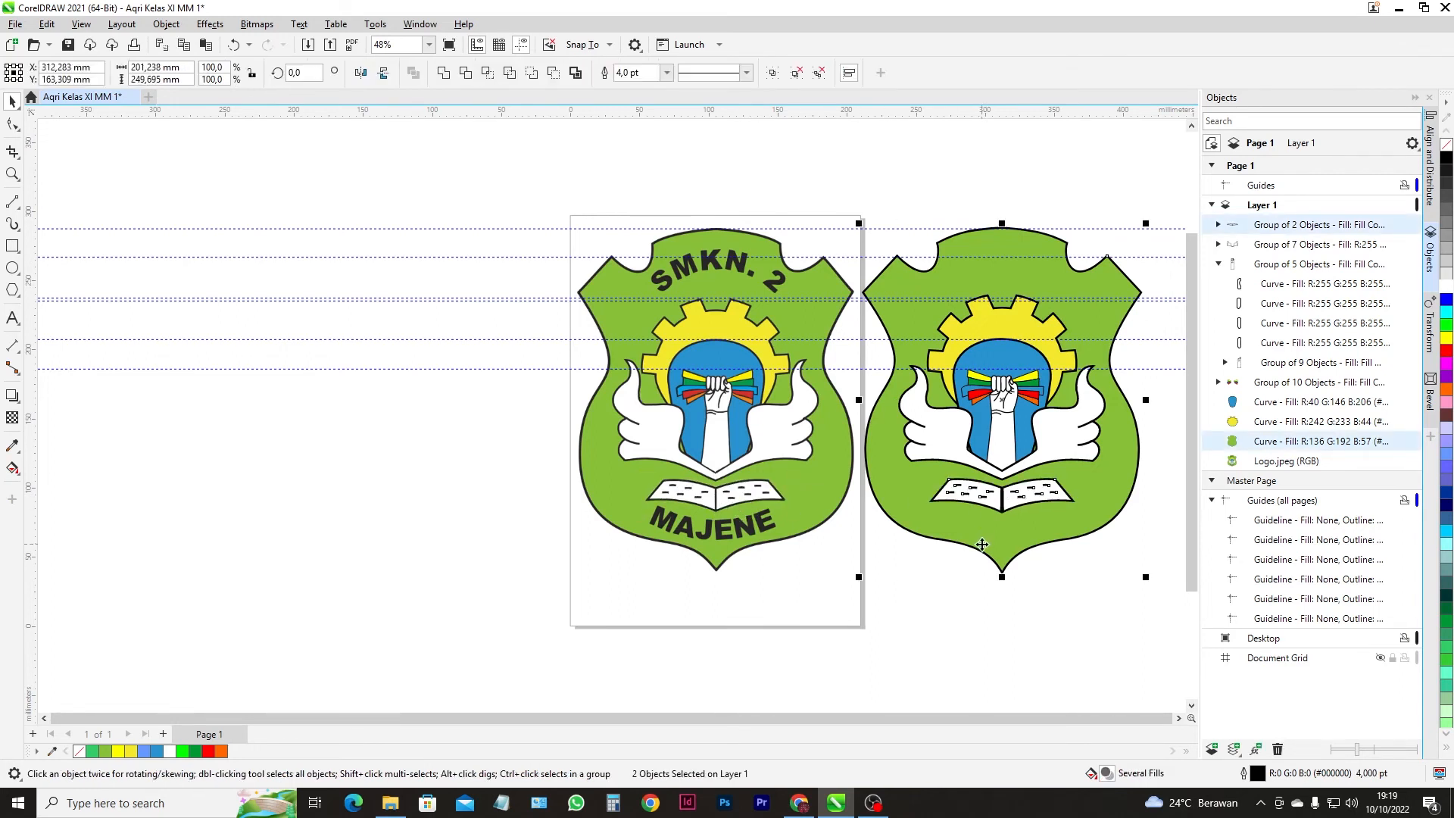
left_click(1035, 610)
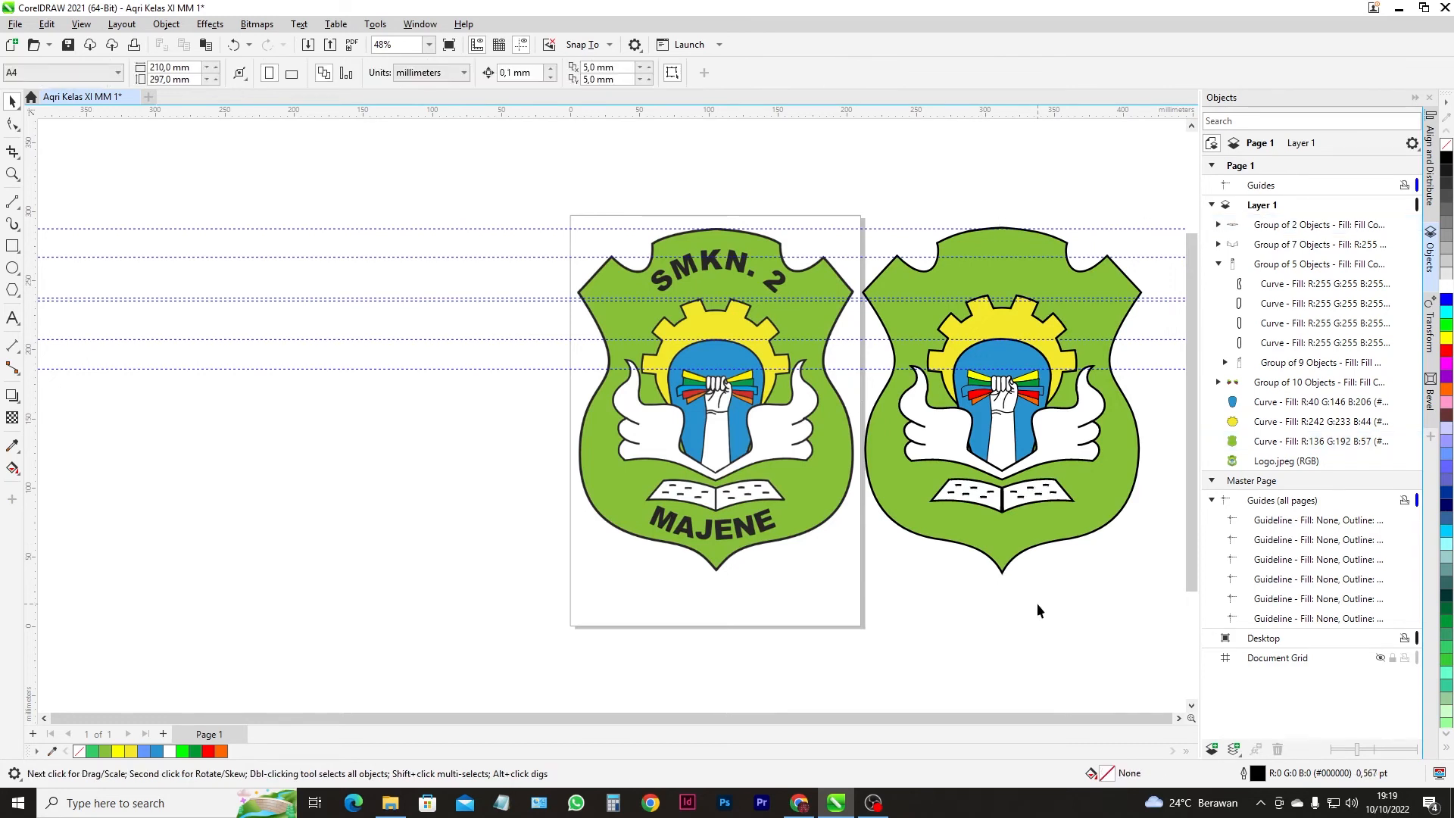
key("ctrl+z")
- Move the book group onto the traced green shield, below the hands, and center it horizontally on the shield
left_click(998, 614)
left_click(734, 506)
left_click_drag(733, 506, 1008, 513)
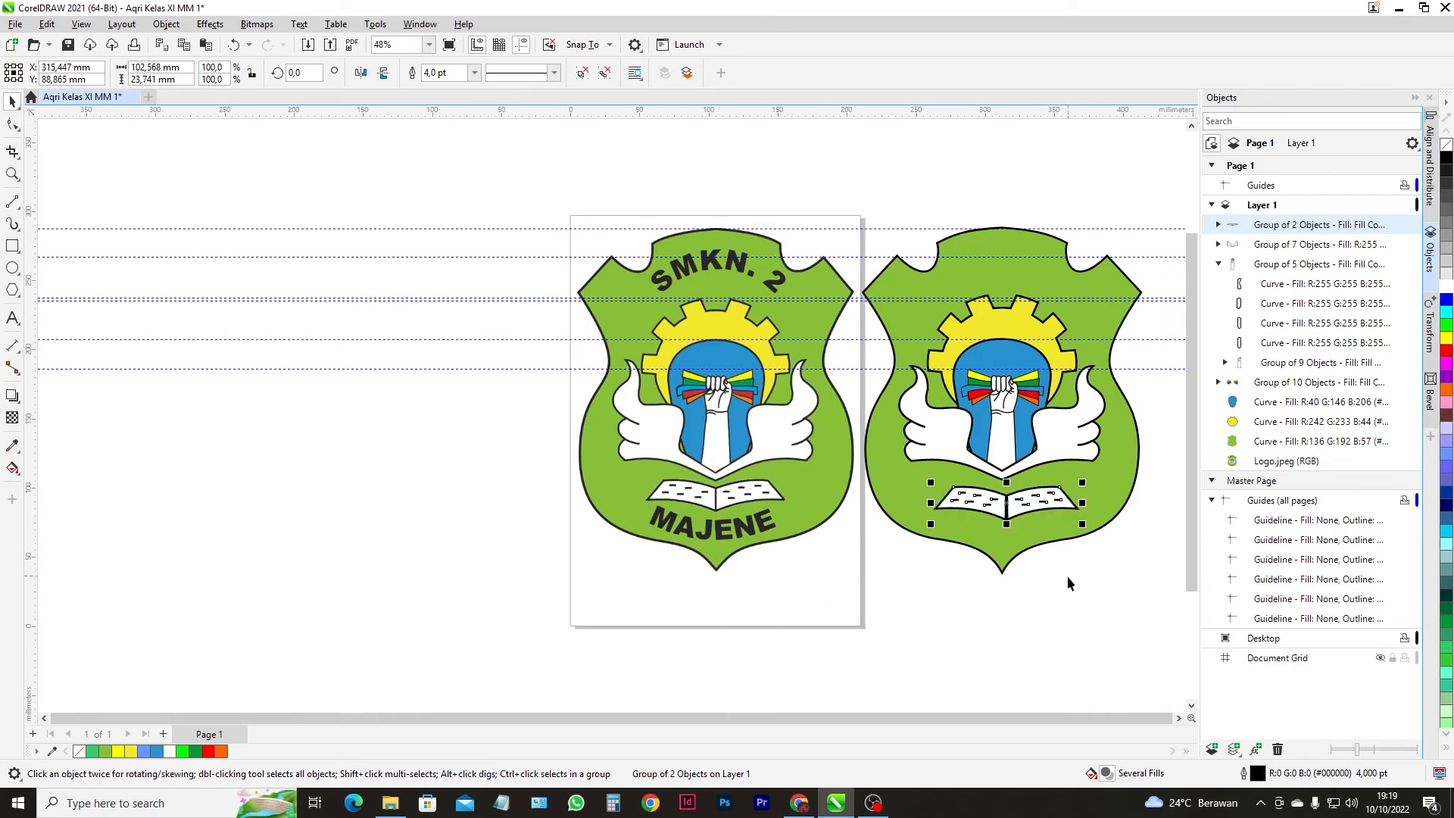
left_click(1017, 553, "shift")
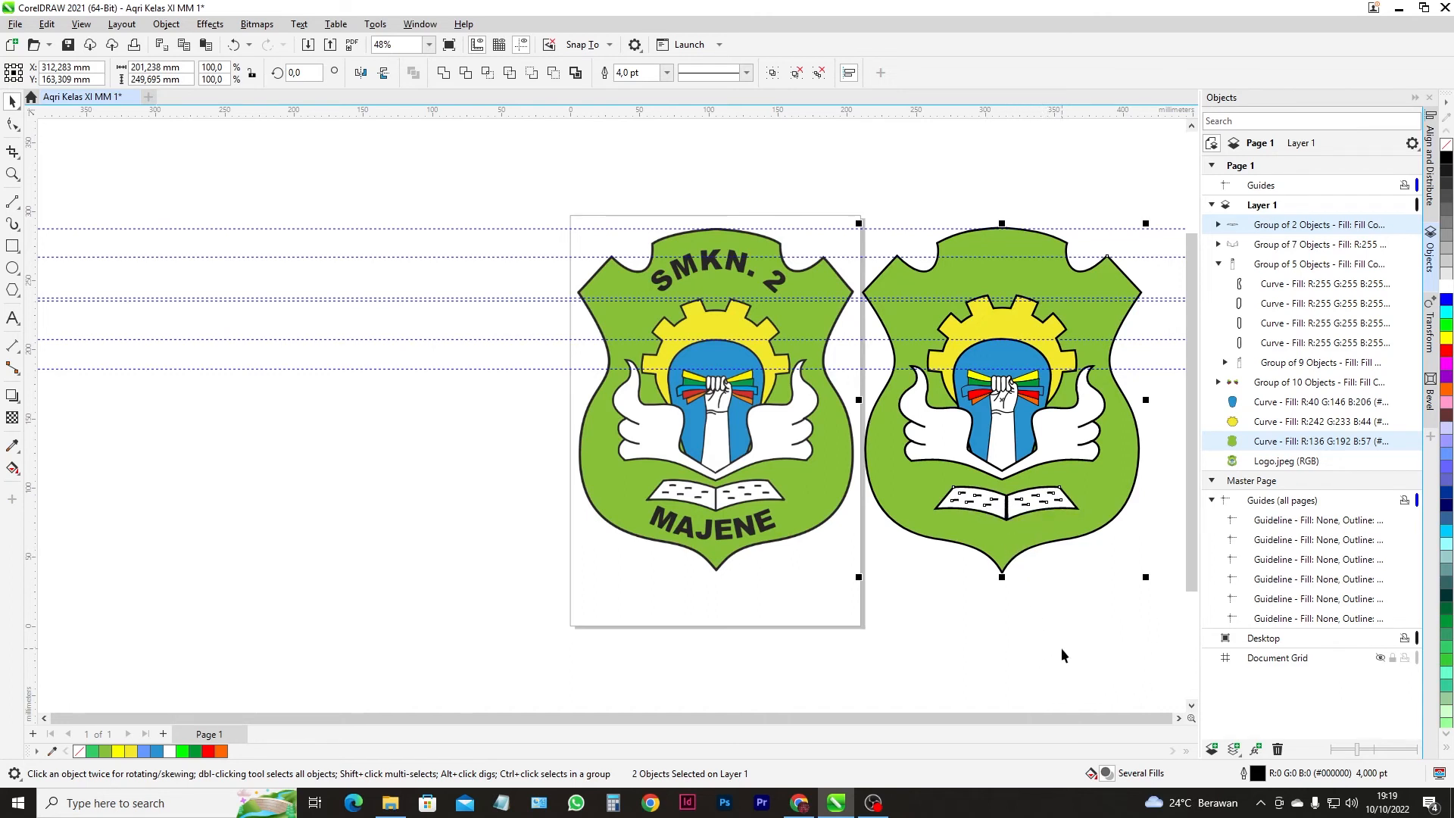
left_click(1083, 644)
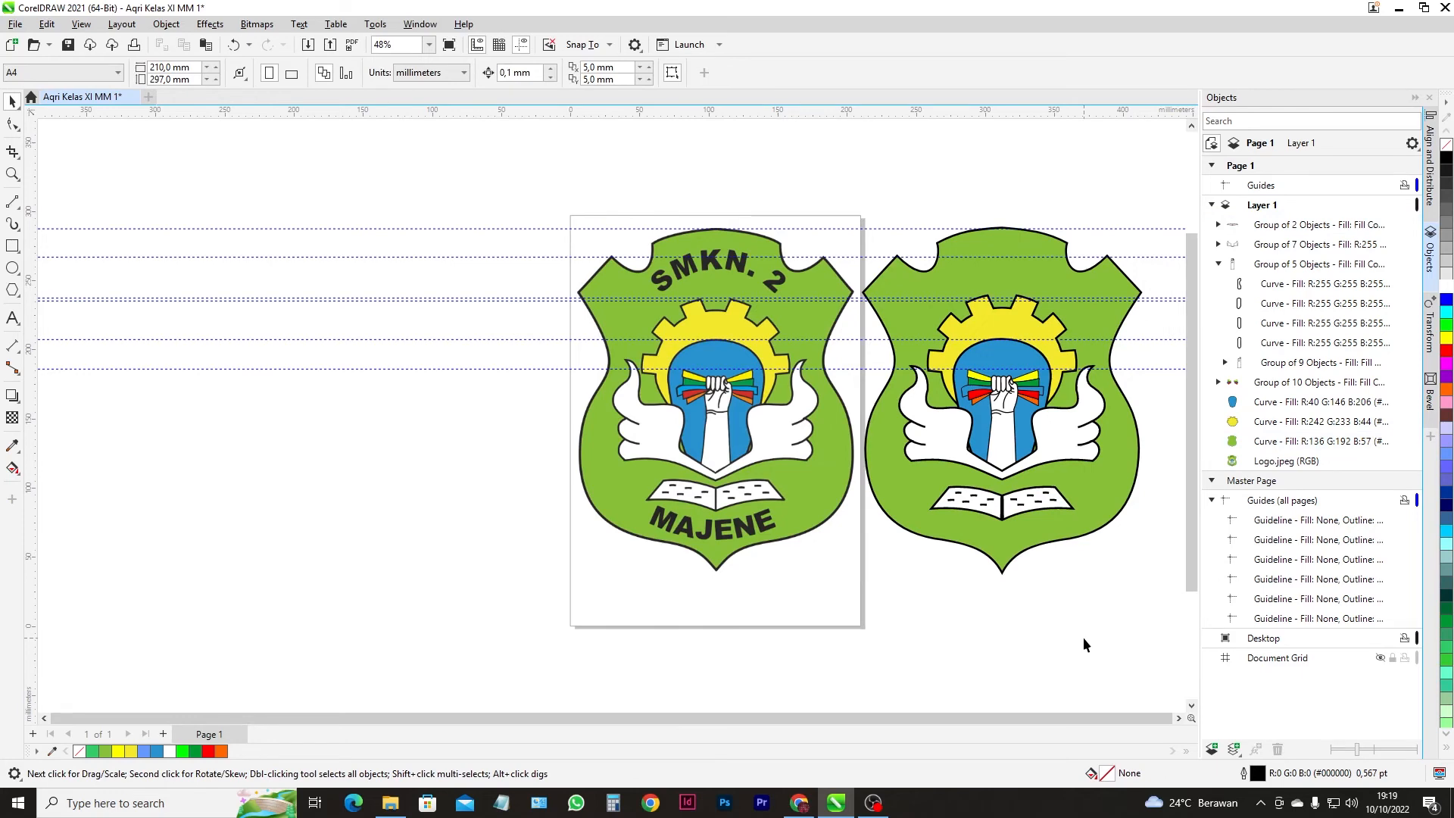
- Place a horizontal guideline along the upper edge of the book in the reference logo, at about 105 mm
left_click_drag(993, 188, 1025, 487)
scroll(787, 492, "up", 2)
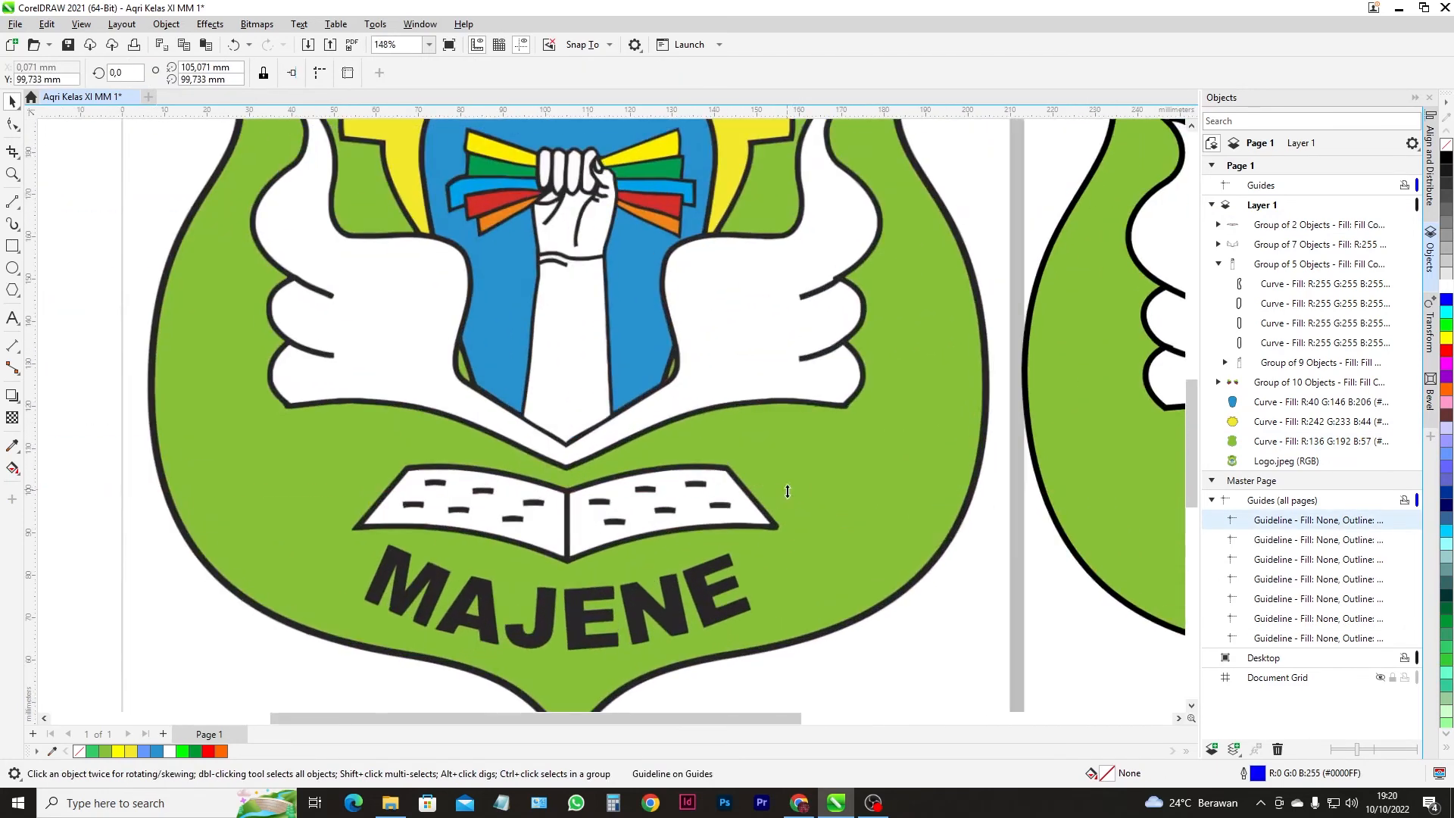
scroll(788, 492, "up", 1)
left_click_drag(780, 490, 811, 452)
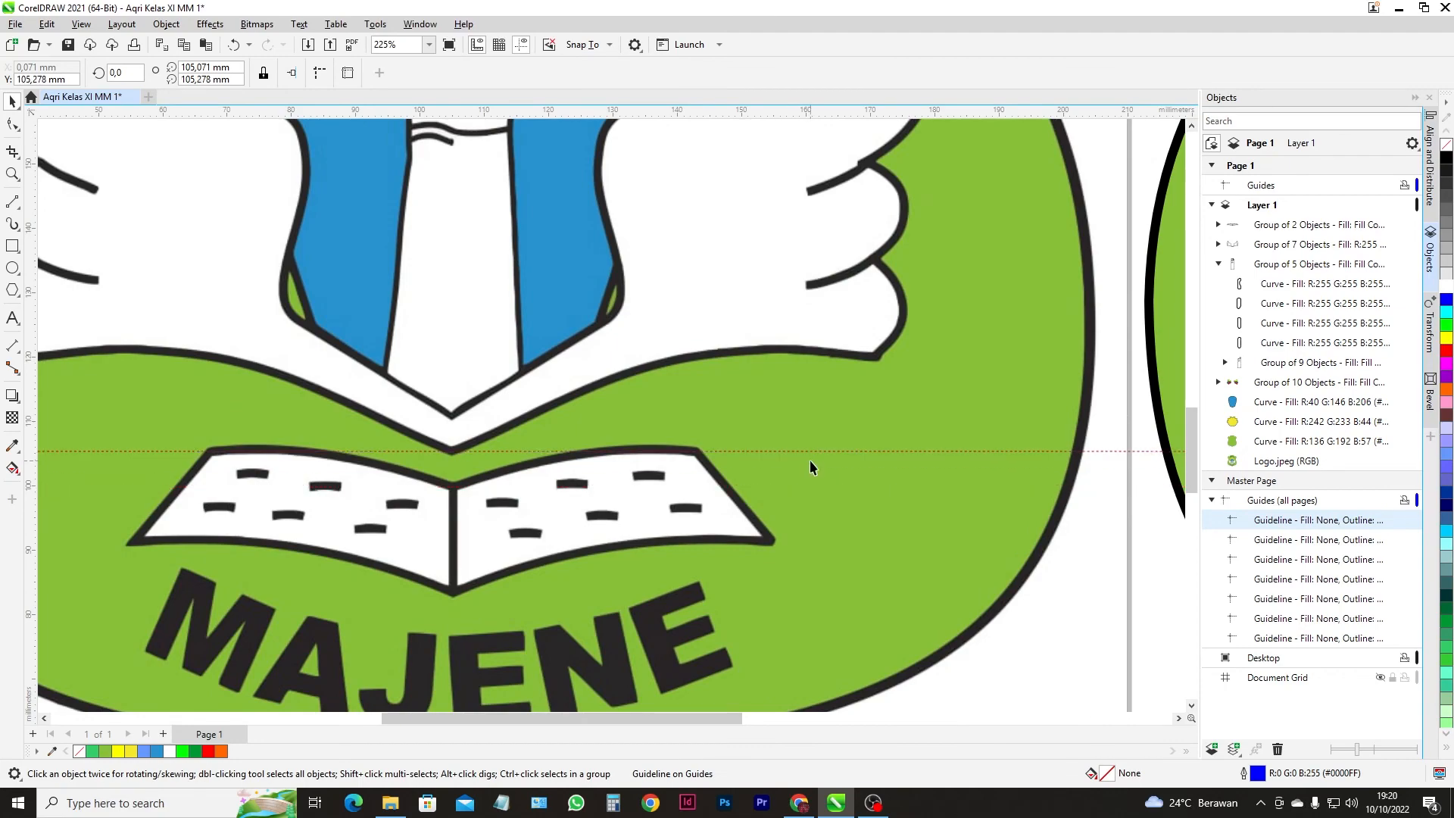
- Move the traced book straight up so its upper edge lines up with the new guideline
scroll(810, 460, "down", 4)
scroll(1115, 494, "up", 1)
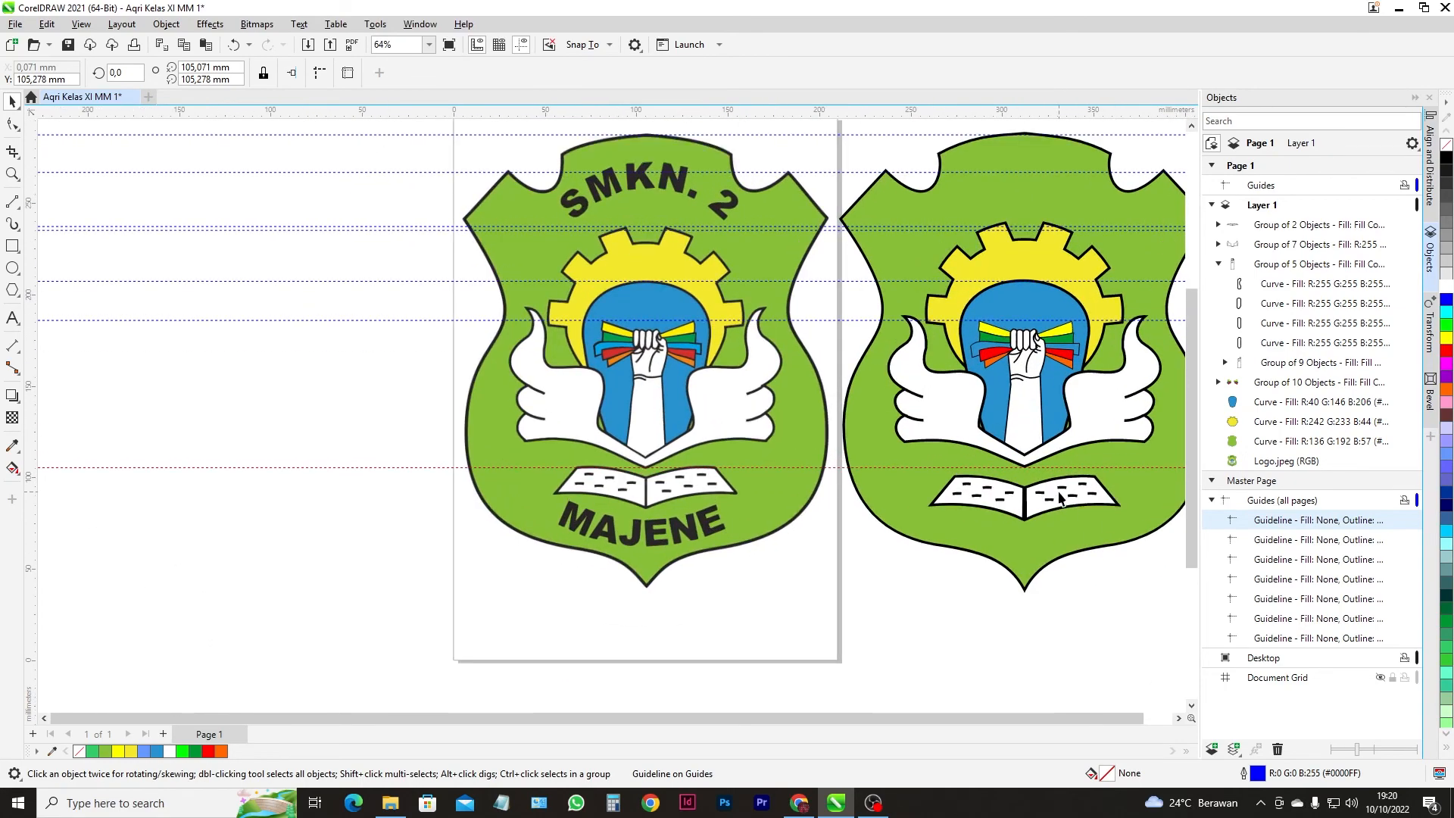
scroll(1059, 499, "up", 1)
left_click(1040, 522)
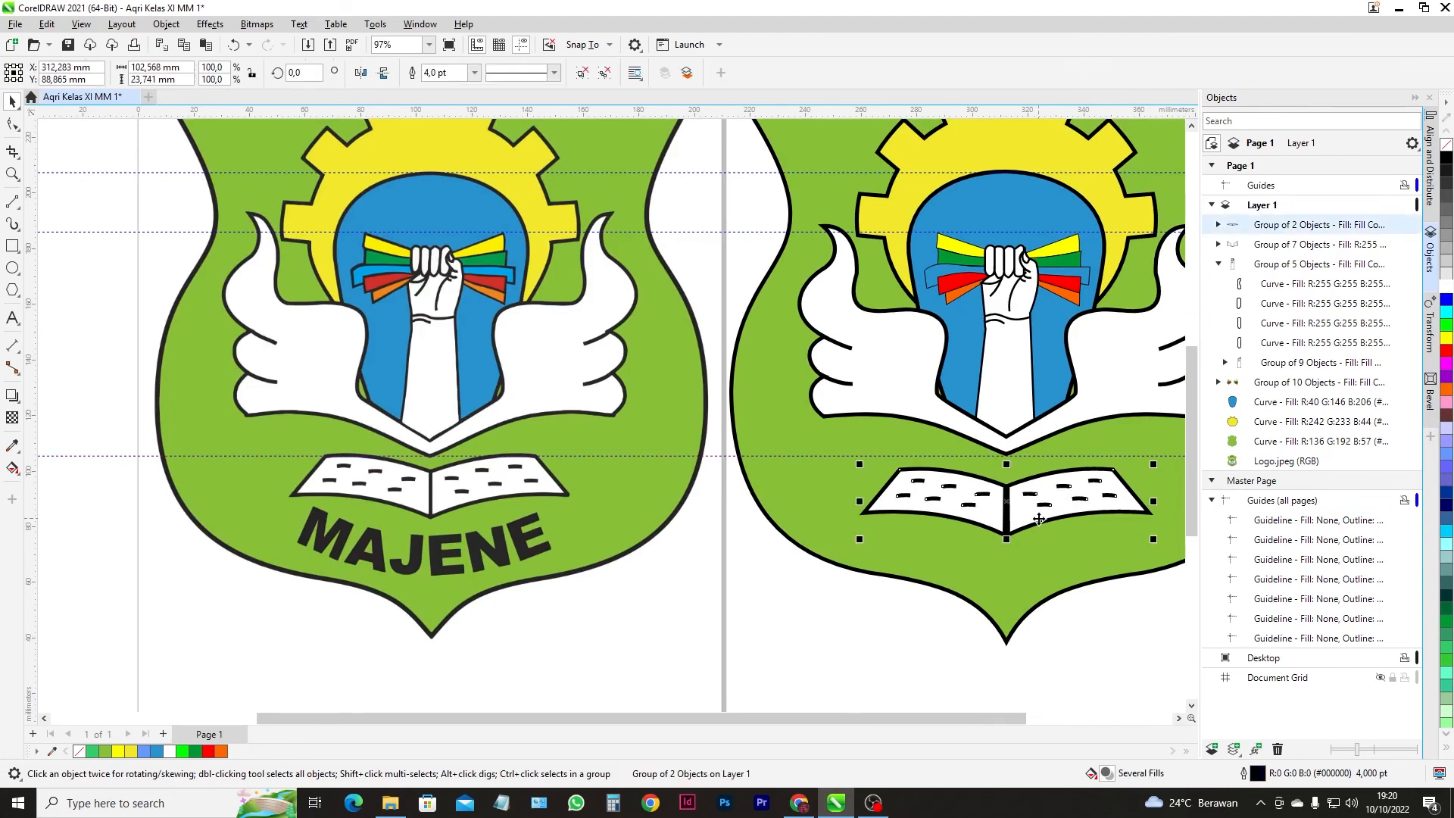
scroll(1039, 520, "up", 1)
left_click_drag(1002, 503, 1000, 469)
scroll(1061, 584, "down", 3)
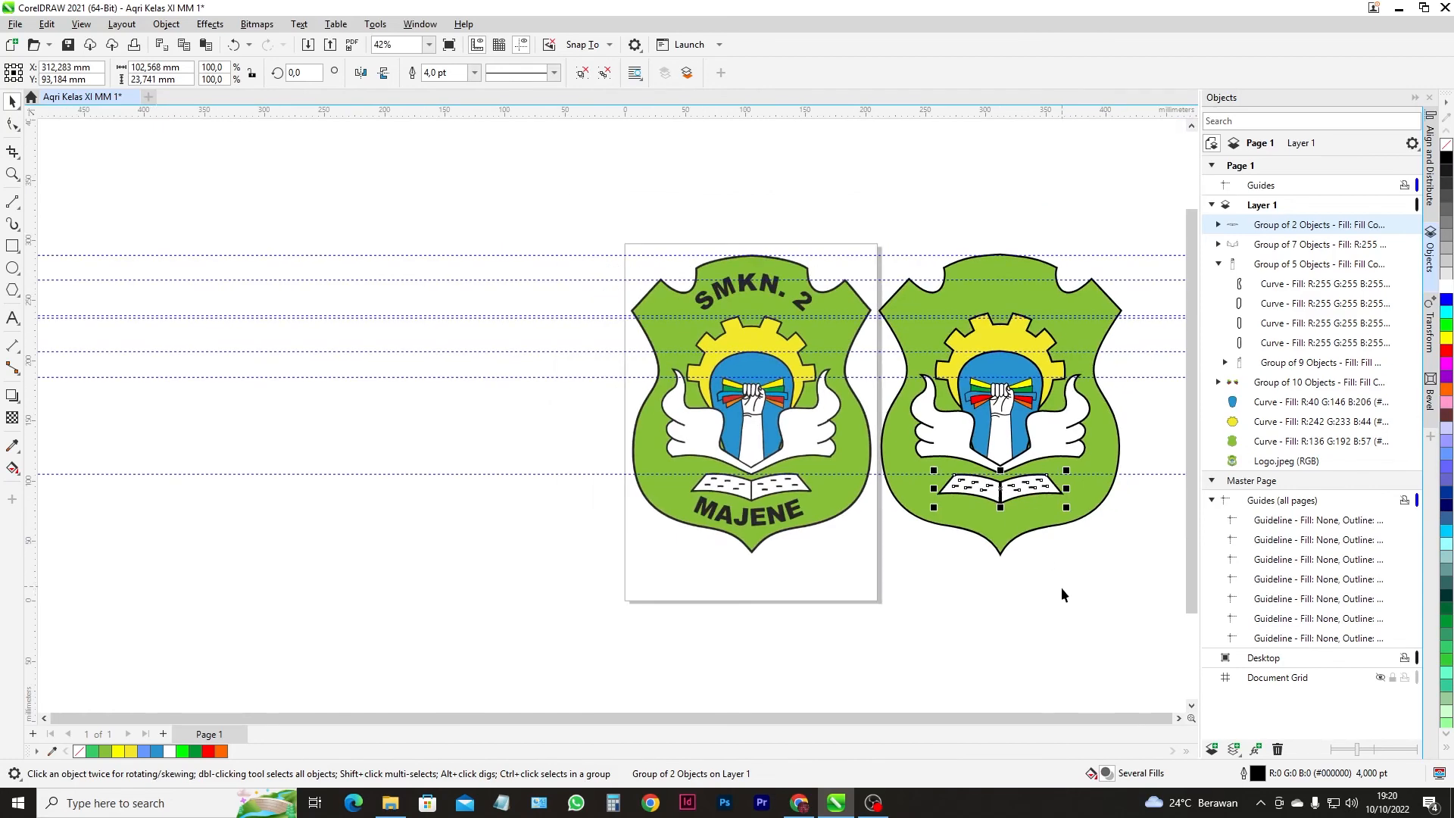
left_click(1064, 589)
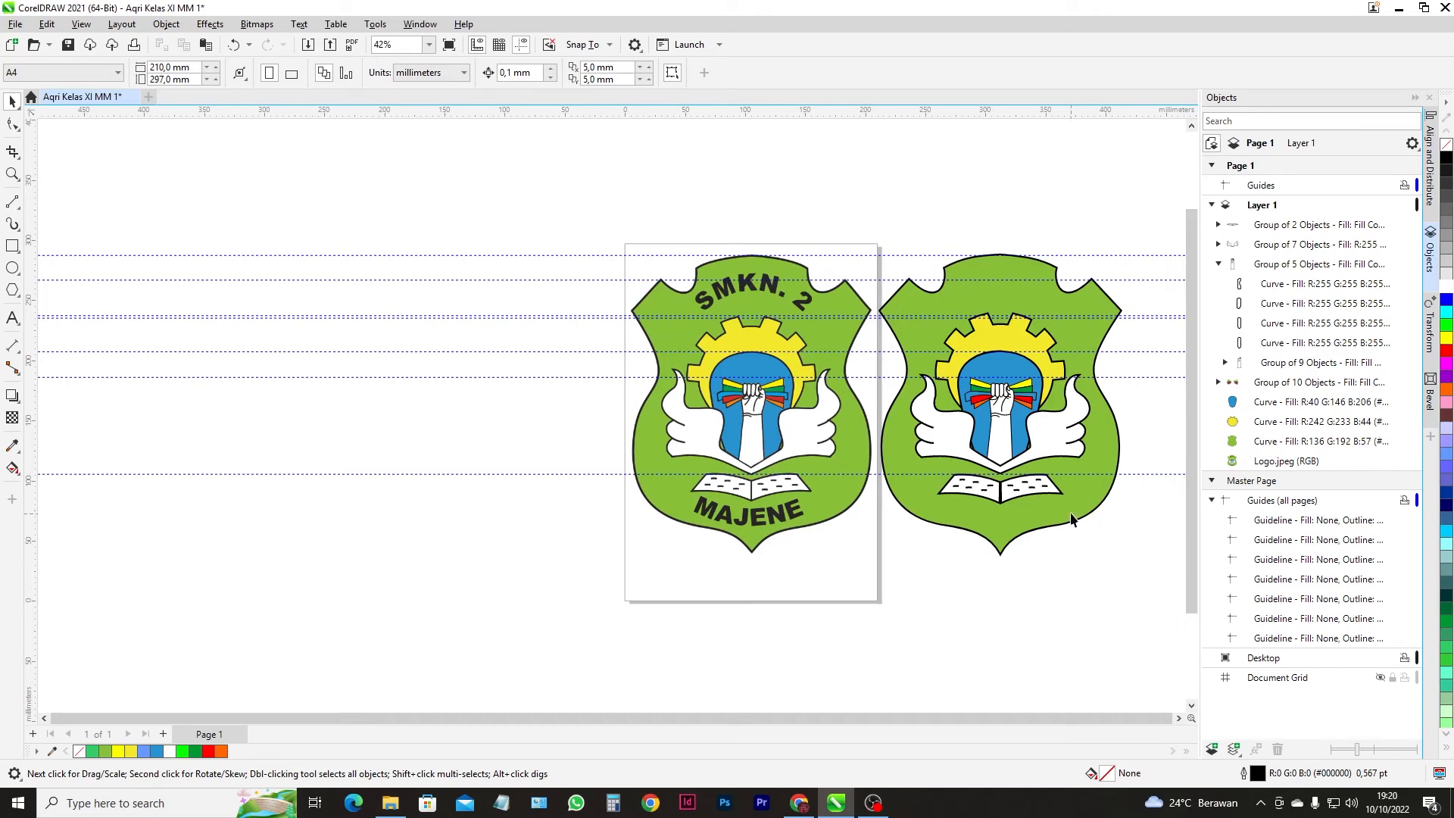
- Draw an ellipse about 122 mm wide and 82 mm tall over the reference logo, its lower arc following the curve of MAJENE
scroll(1085, 515, "up", 1)
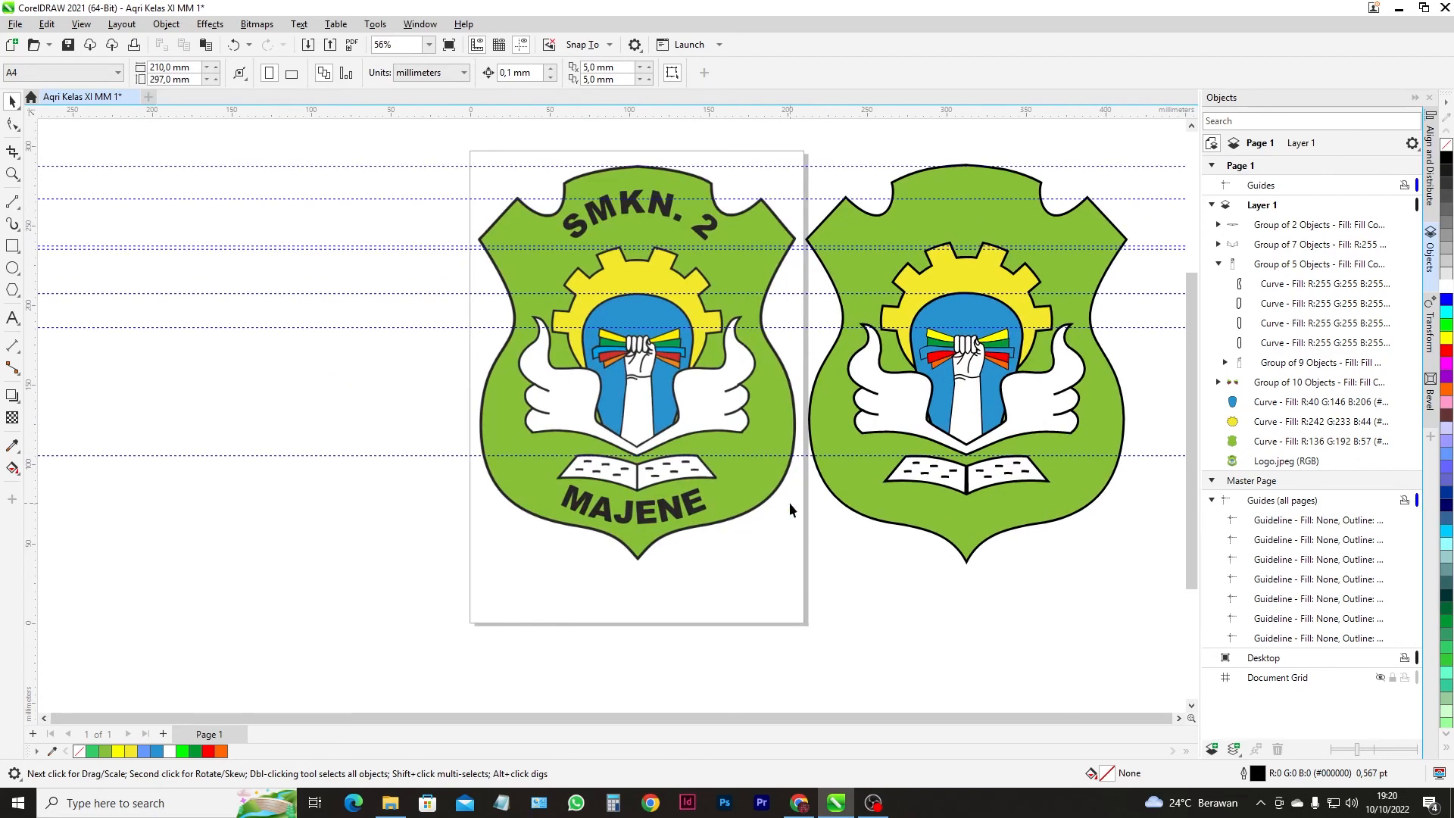
scroll(701, 506, "up", 1)
scroll(664, 508, "up", 1)
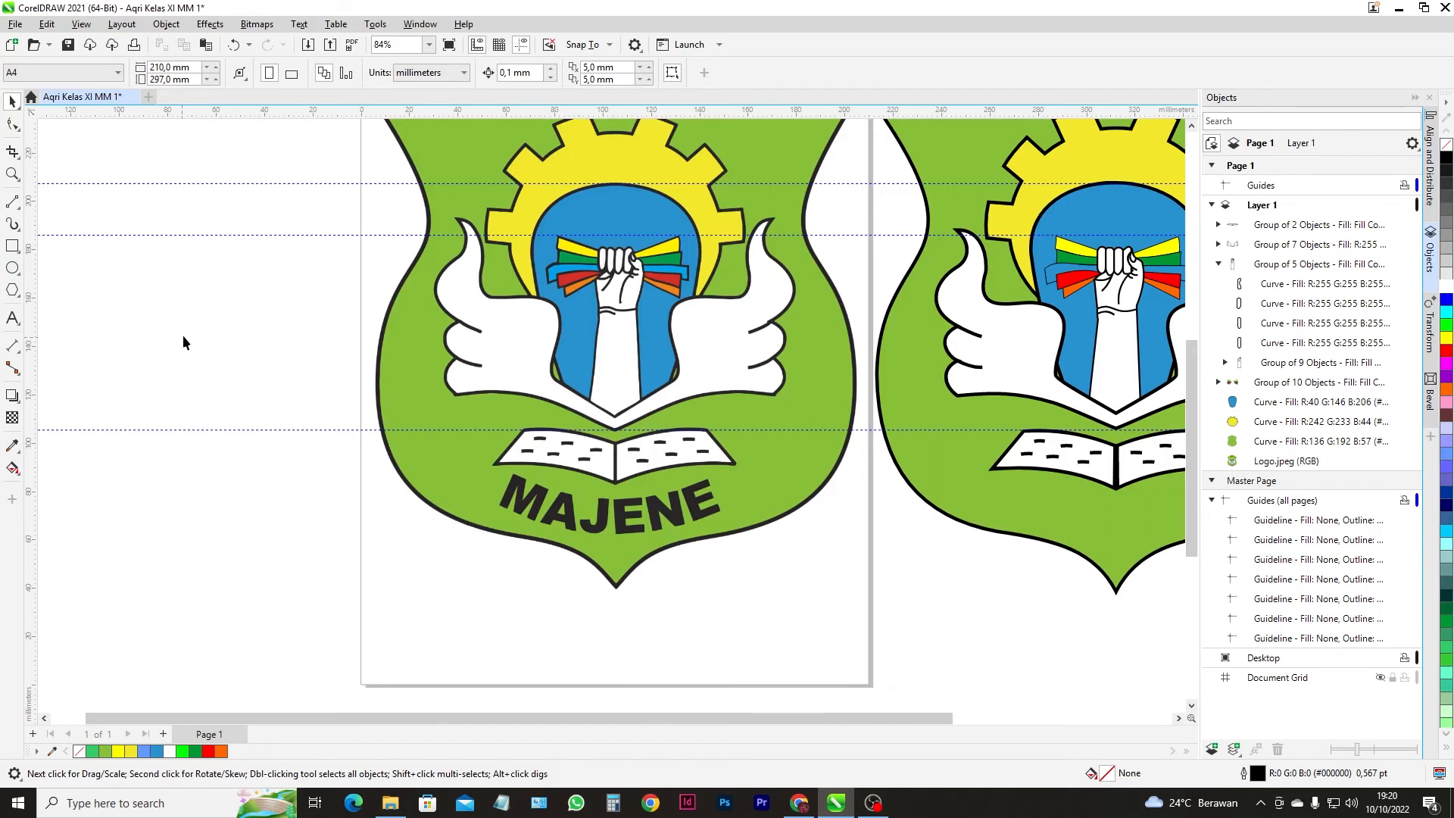
left_click(13, 268)
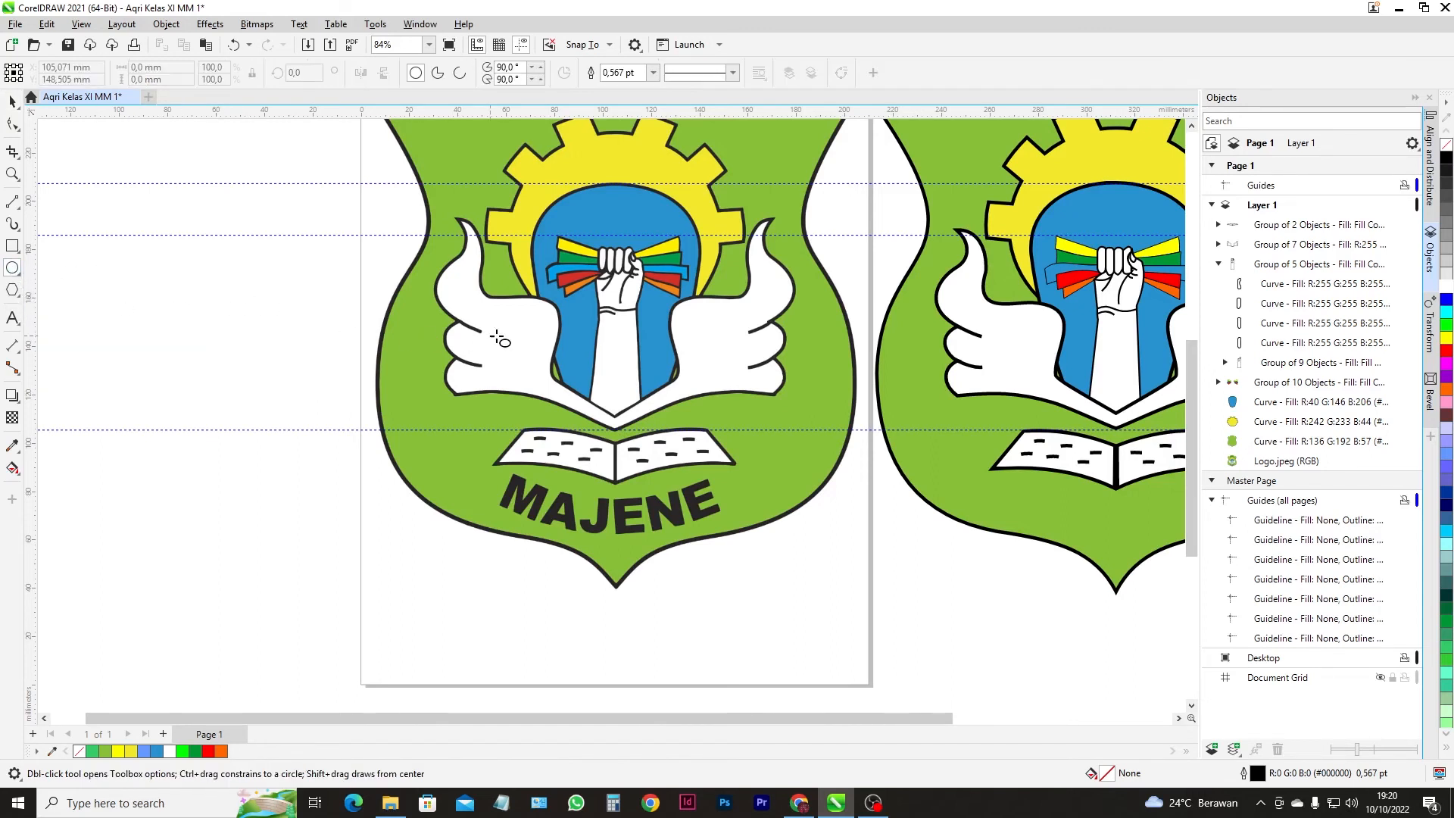
left_click_drag(510, 294, 746, 496)
left_click_drag(505, 392, 473, 393)
left_click_drag(746, 392, 760, 398)
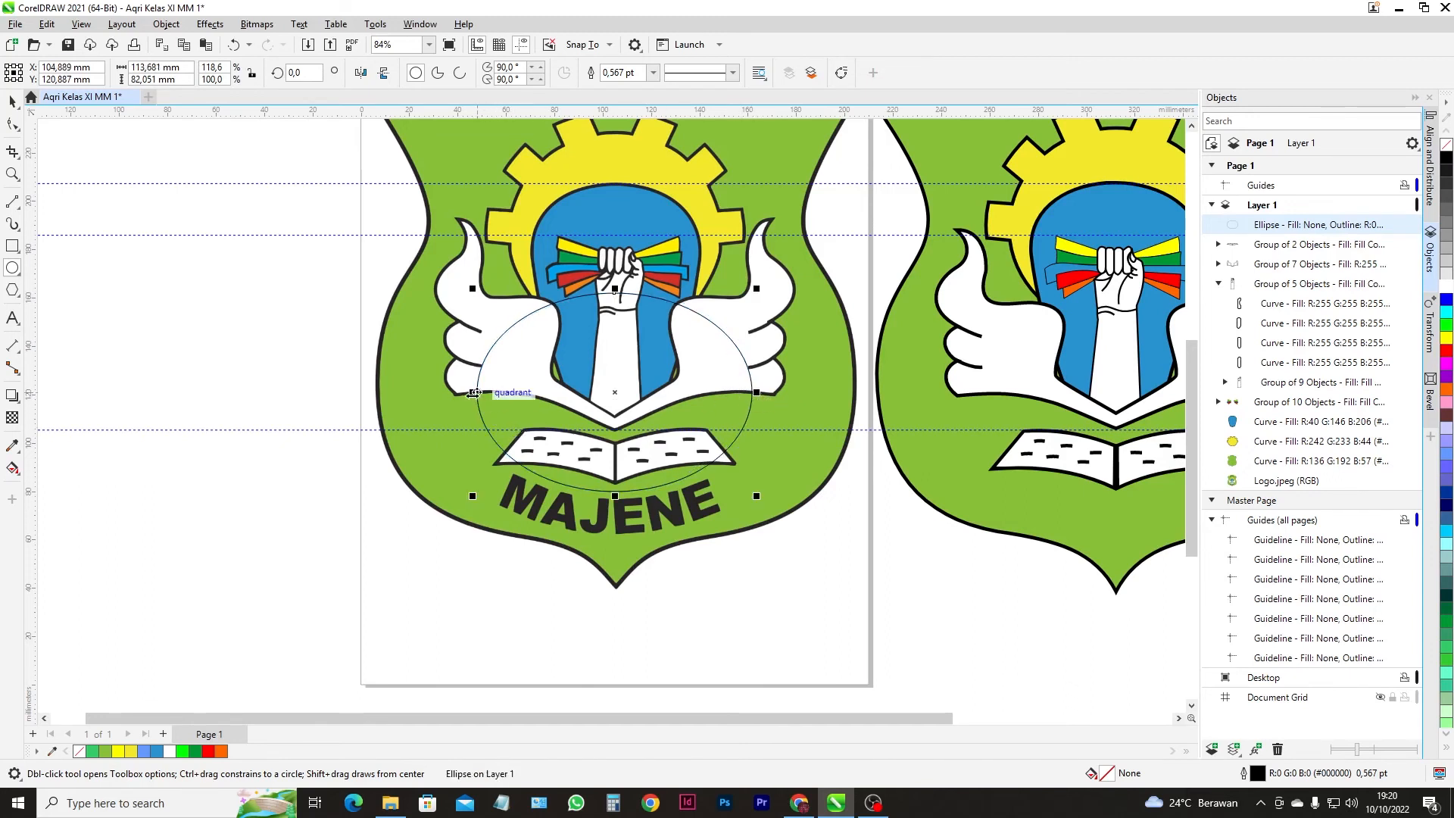
left_click_drag(473, 392, 458, 394)
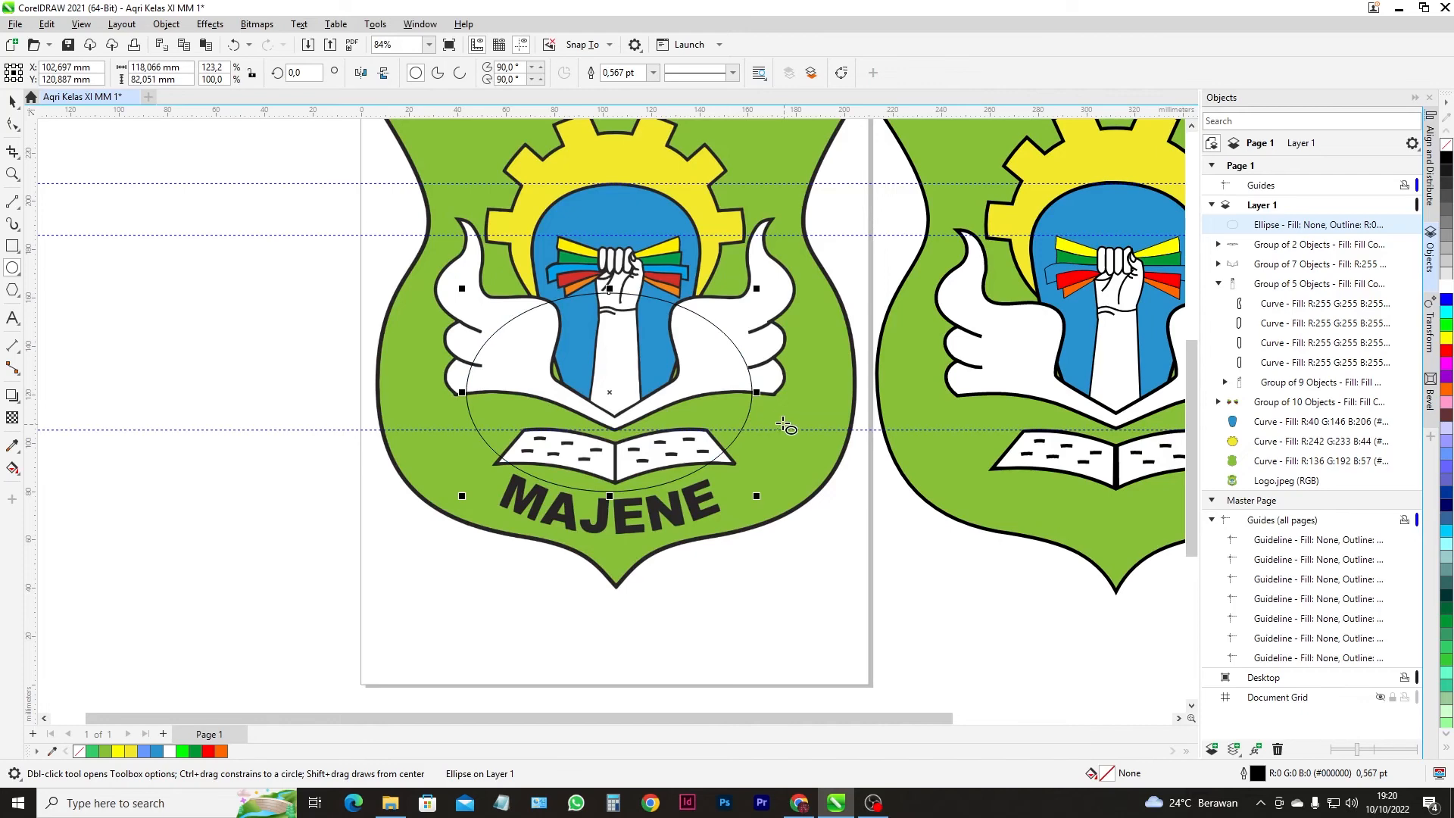
left_click_drag(752, 393, 762, 392)
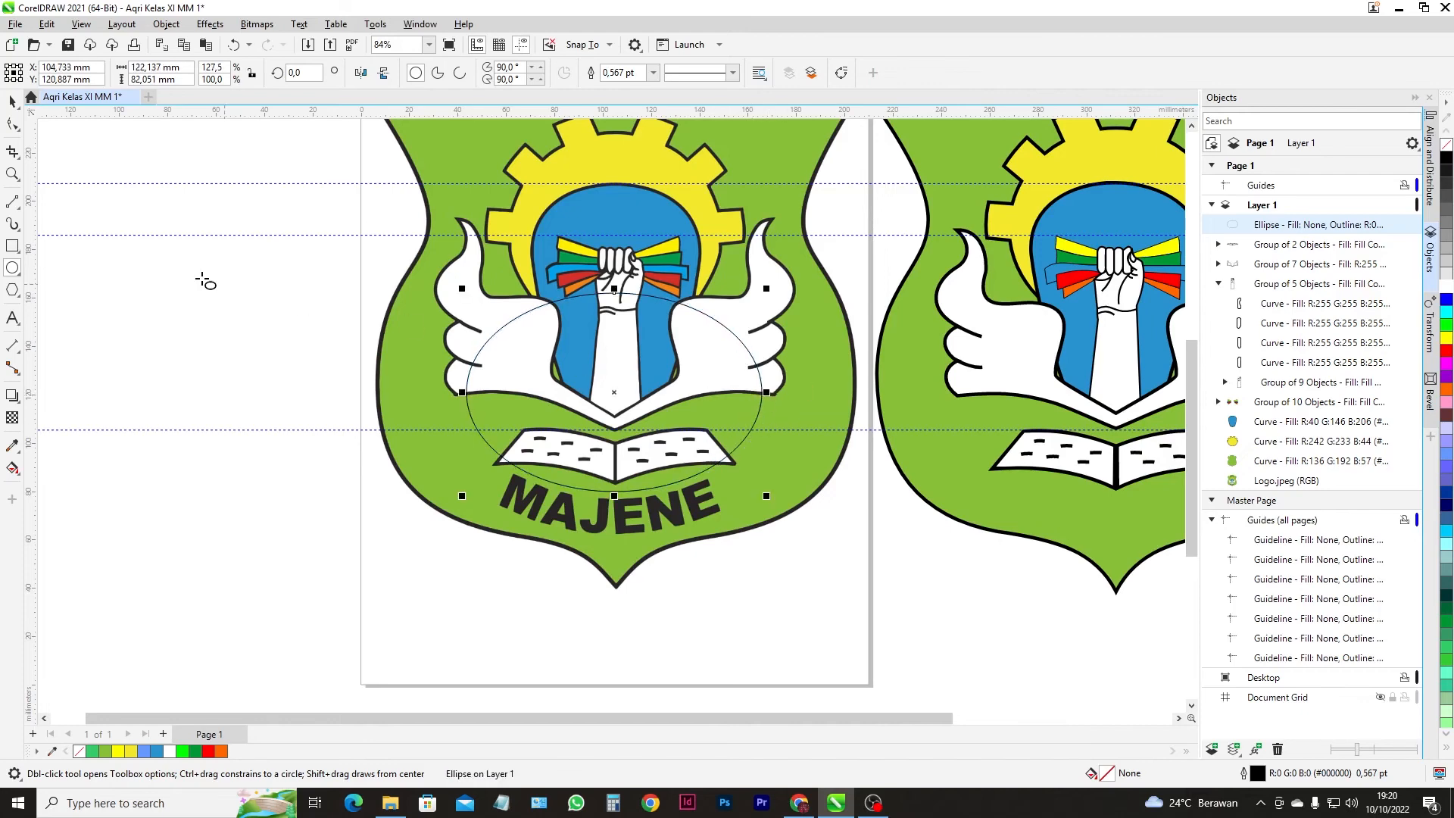
- Move the ellipse off the reference logo into the blank area beside the page
scroll(557, 363, "down", 1)
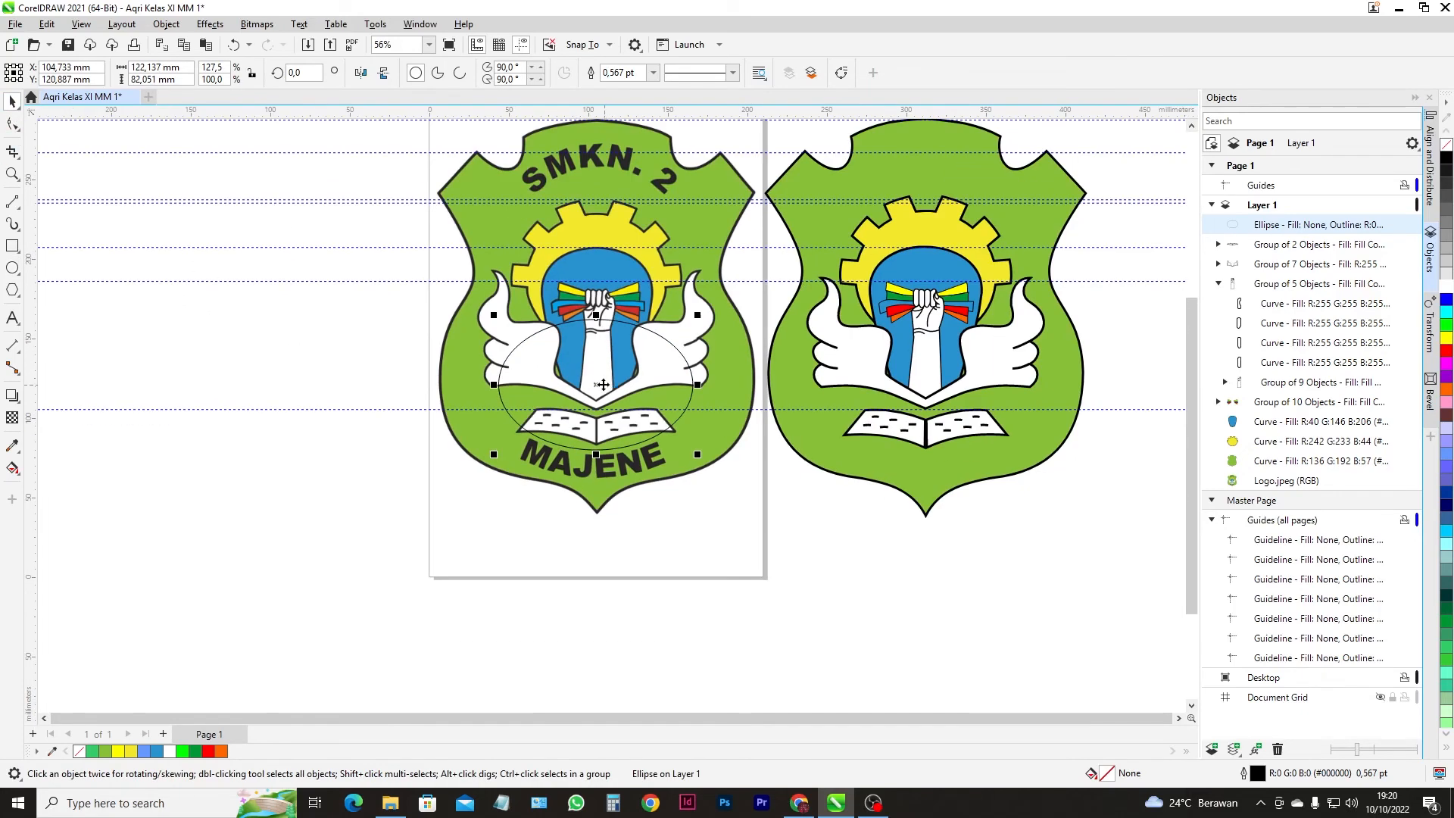
left_click_drag(598, 394, 279, 405)
left_click(314, 515)
- Add the text MAJENE in the blank area below the ellipse
left_click(12, 318)
left_click(216, 530)
type("MAJENE")
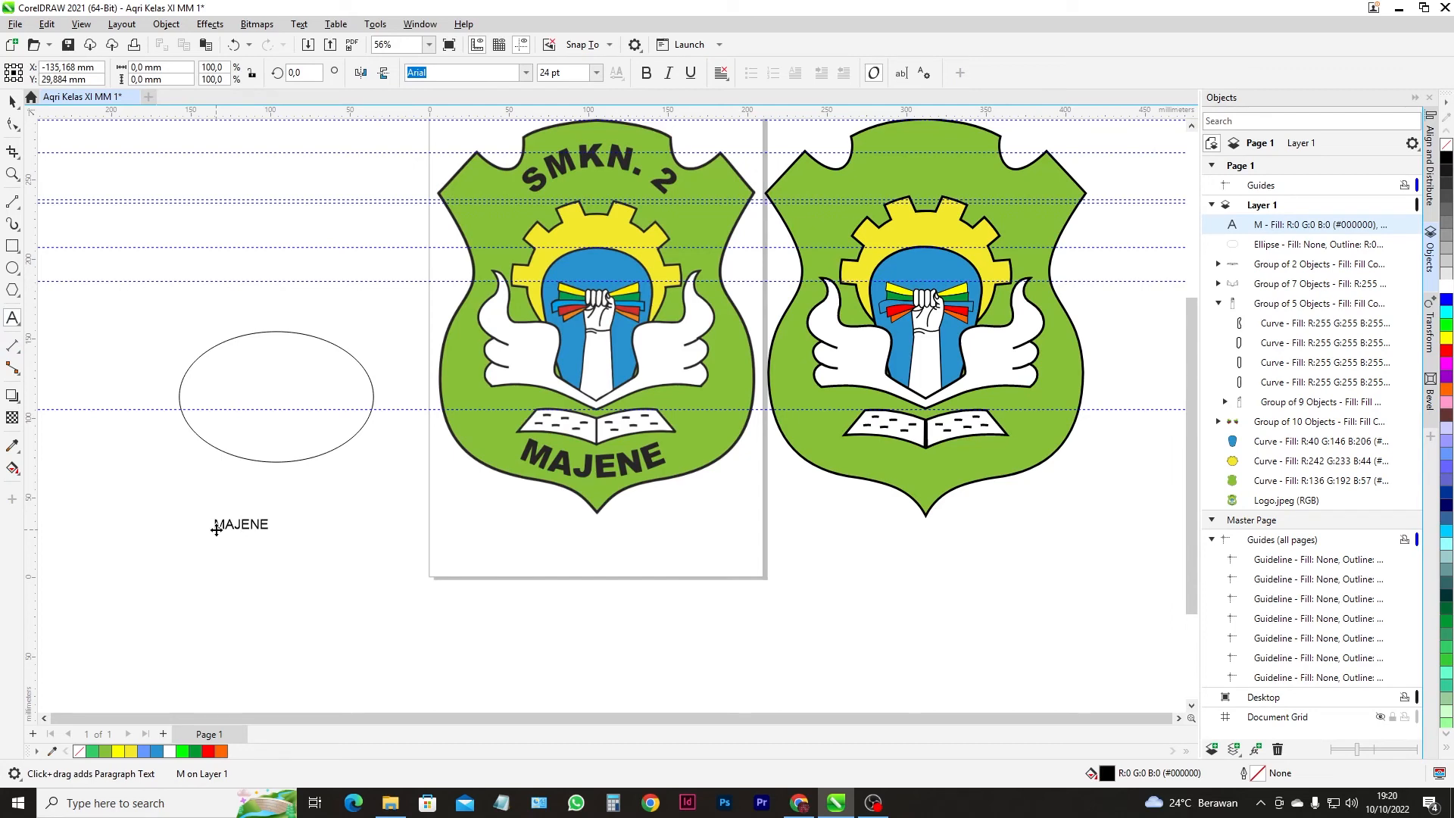
- Set the MAJENE text in Arial Black, enlarge it to about 92 mm wide against the reference lettering, and place it below the ellipse
left_click(13, 102)
left_click(525, 72)
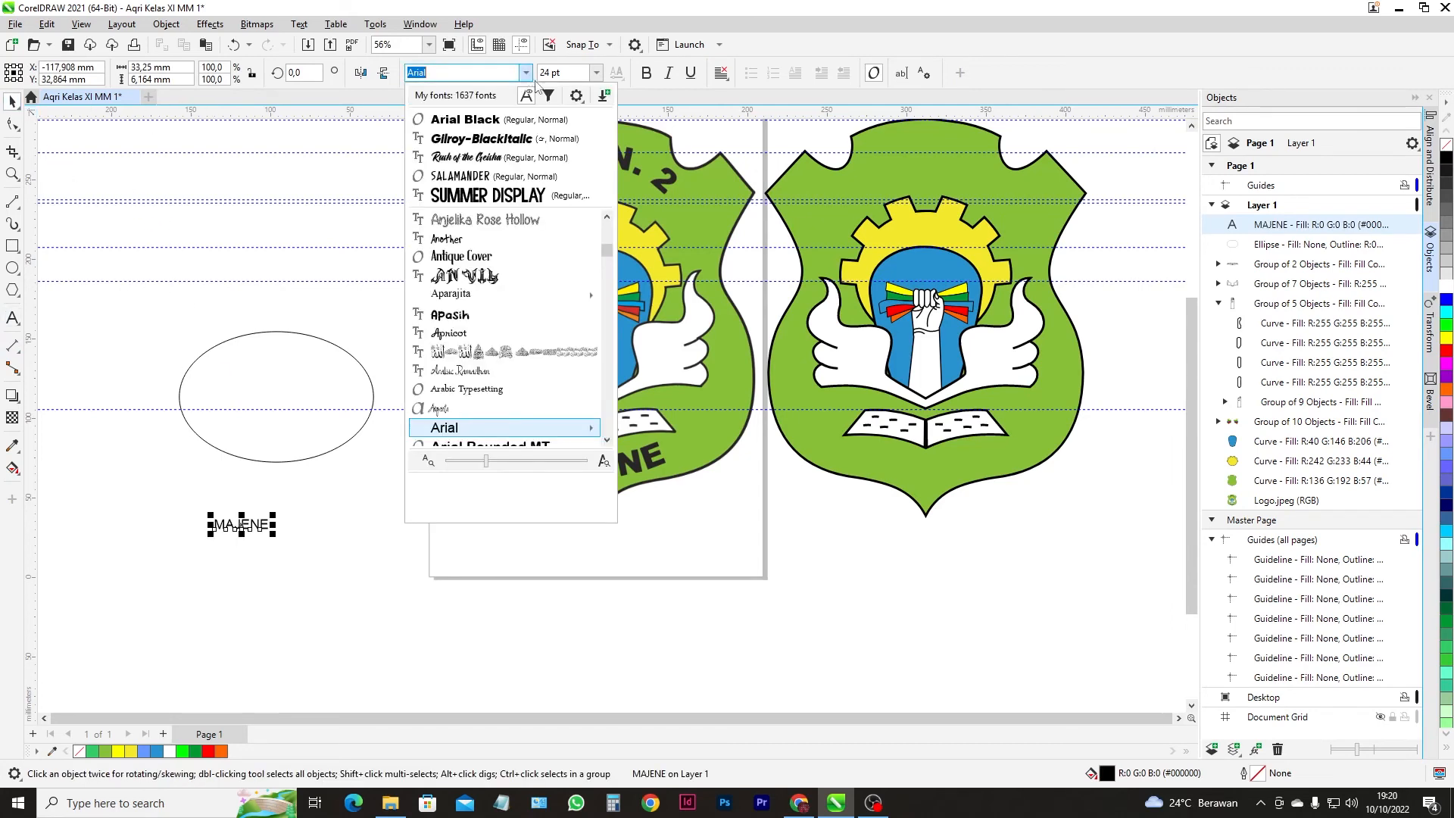
left_click(462, 121)
left_click_drag(285, 515, 678, 486)
left_click_drag(583, 464, 235, 544)
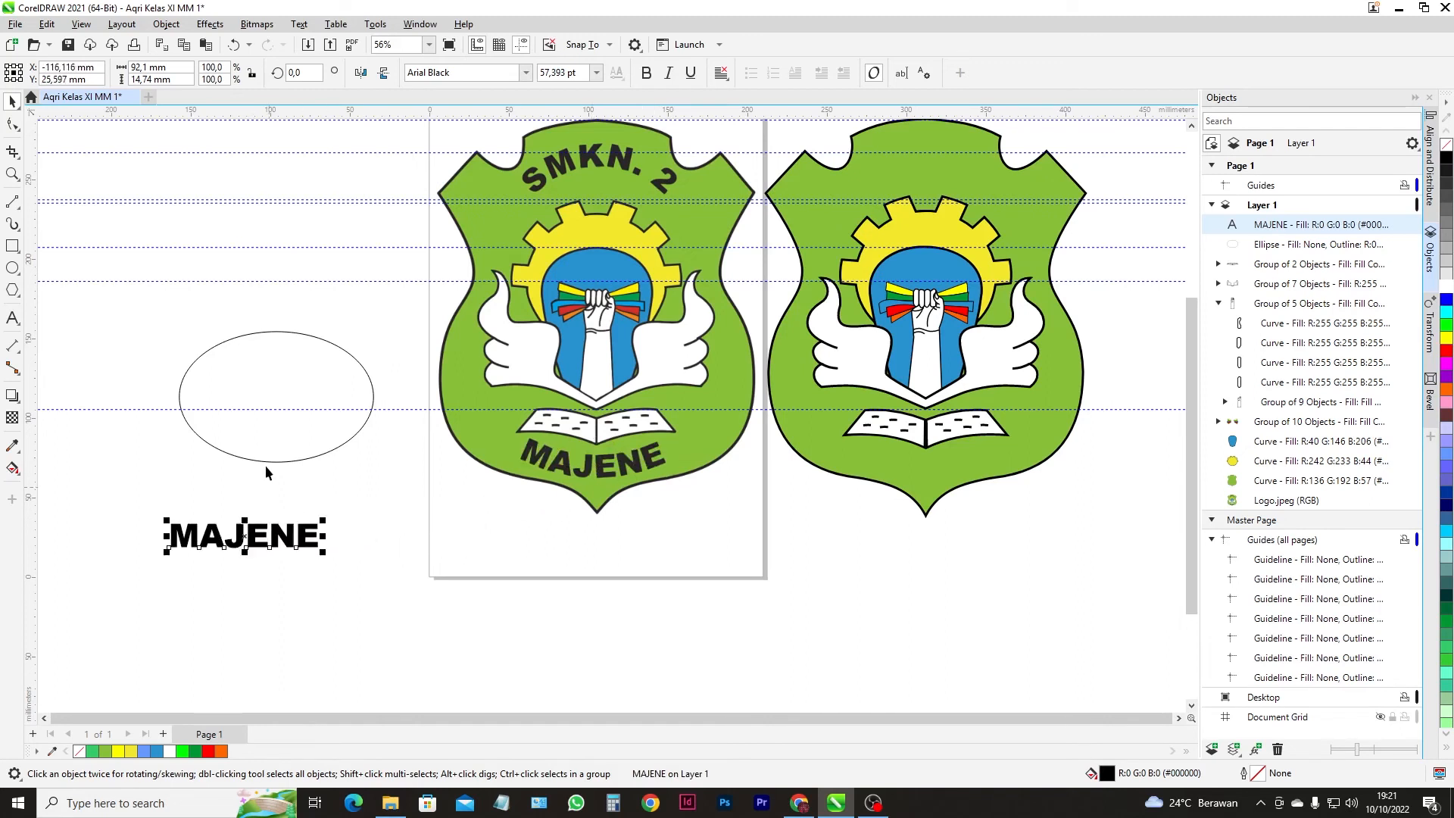
- Fit the MAJENE text to the ellipse, mirror it horizontally and vertically, and shift it along the inside of the lower arc
left_click(243, 334, "shift")
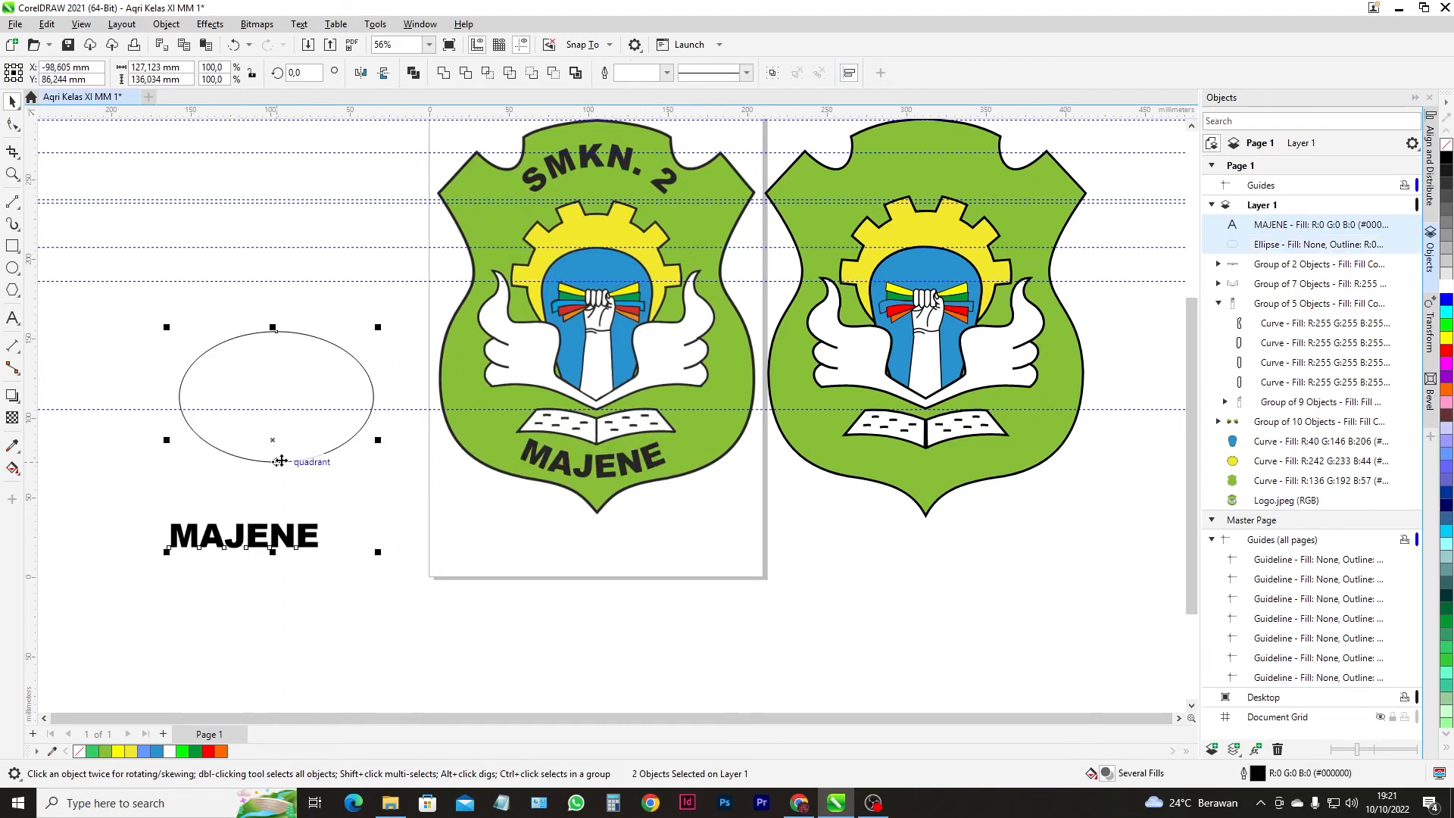
left_click(300, 25)
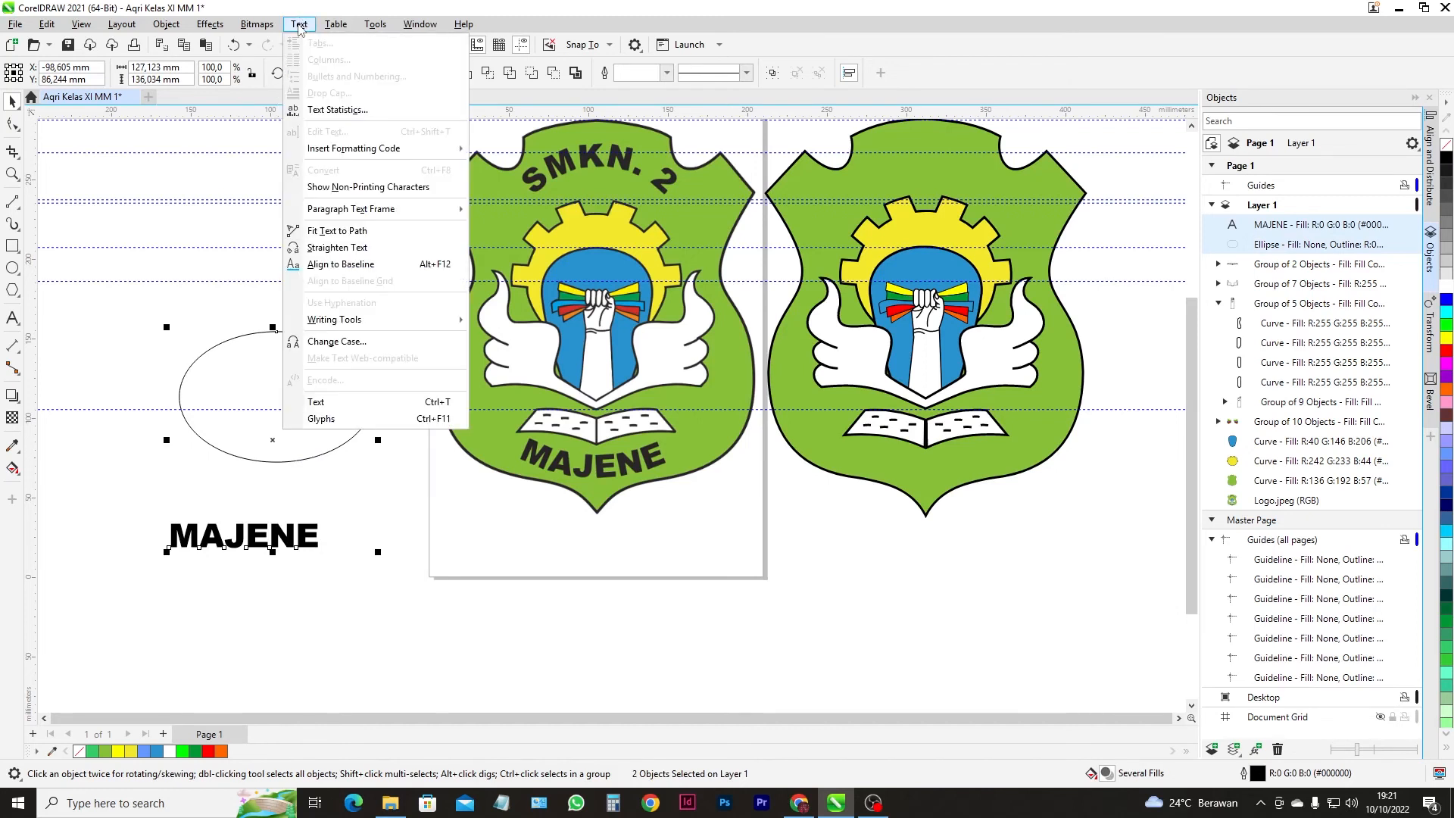
left_click(338, 231)
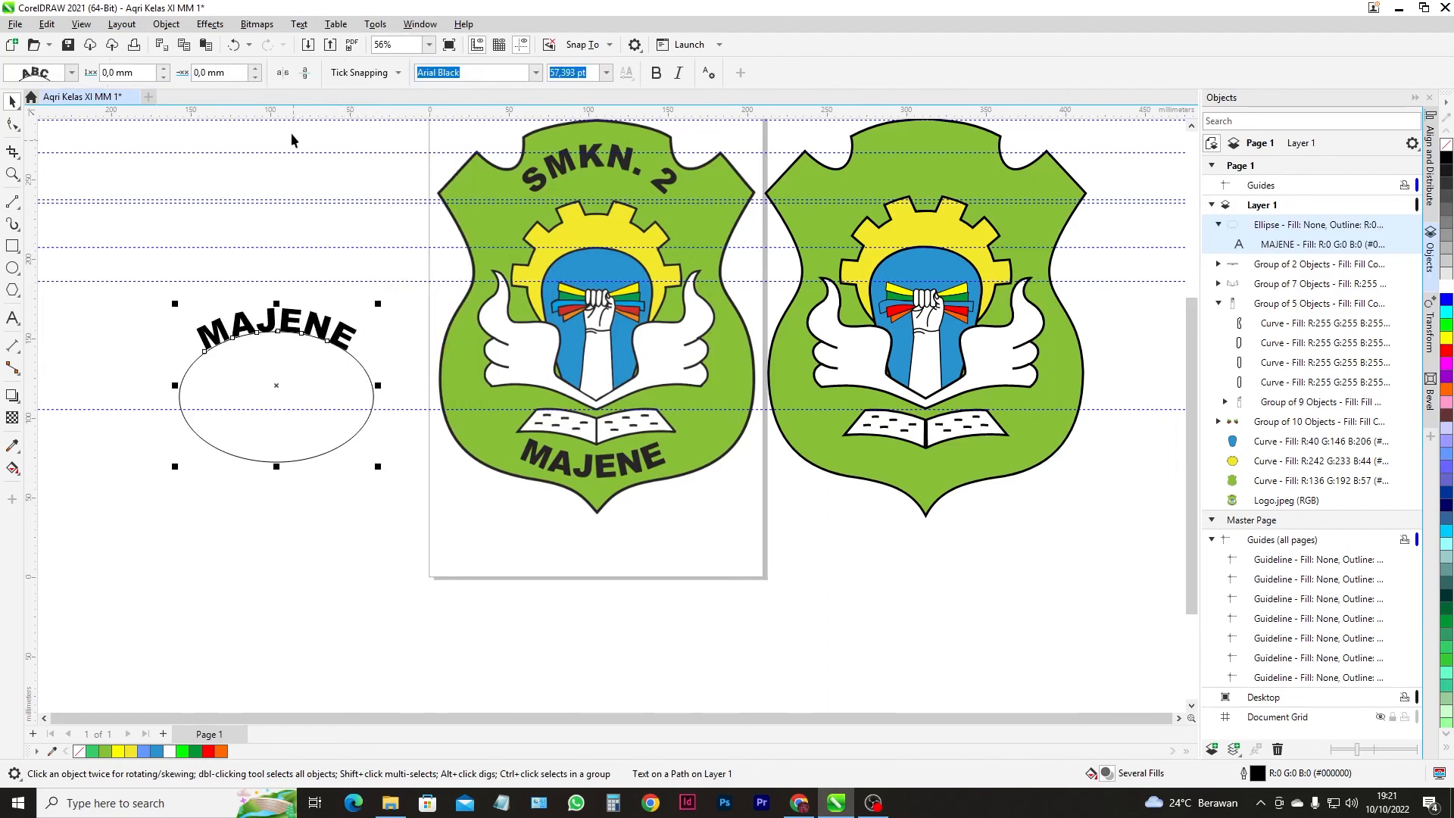
left_click(303, 74)
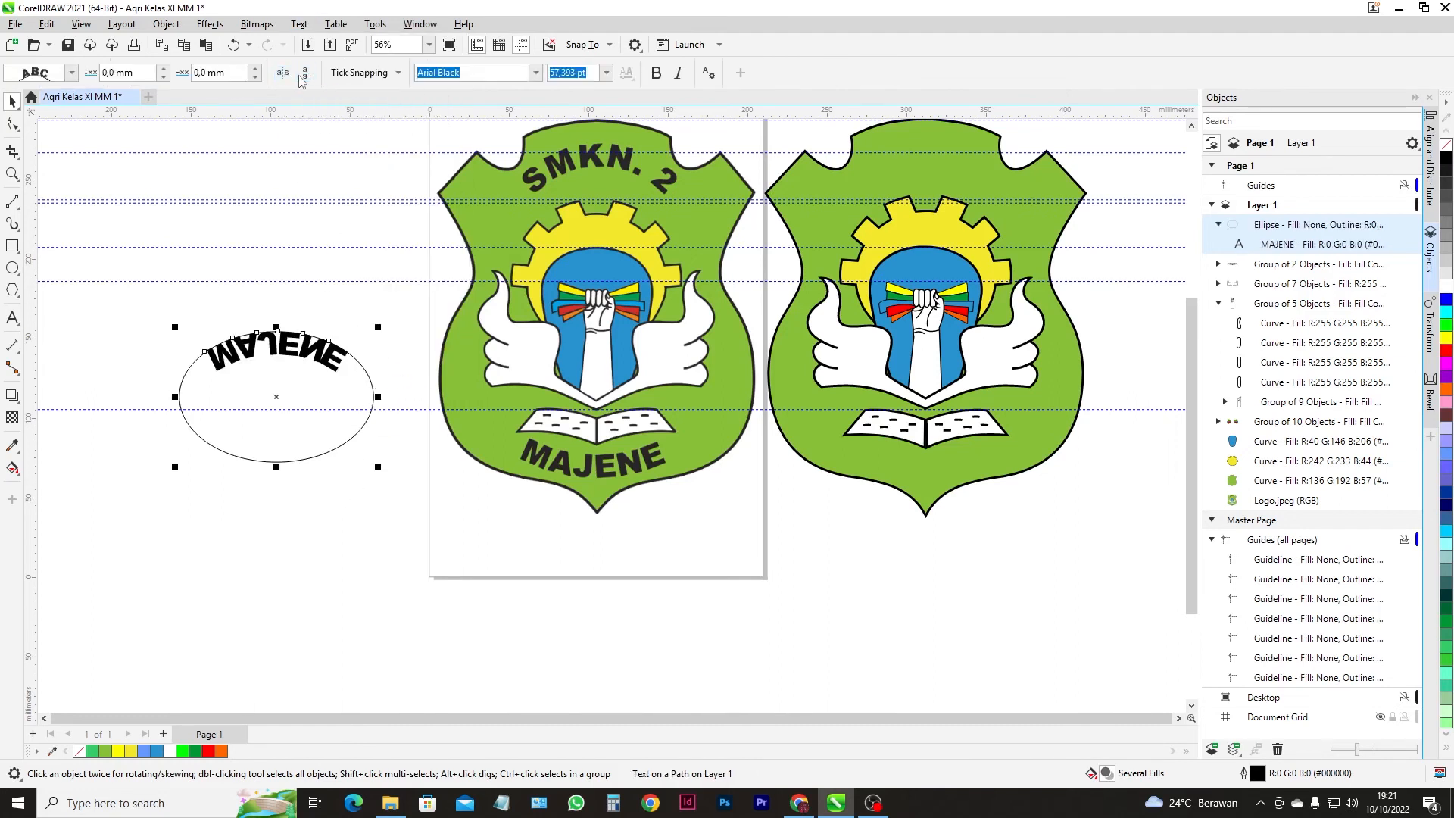
left_click(289, 76)
left_click_drag(351, 343, 208, 443)
left_click(299, 368)
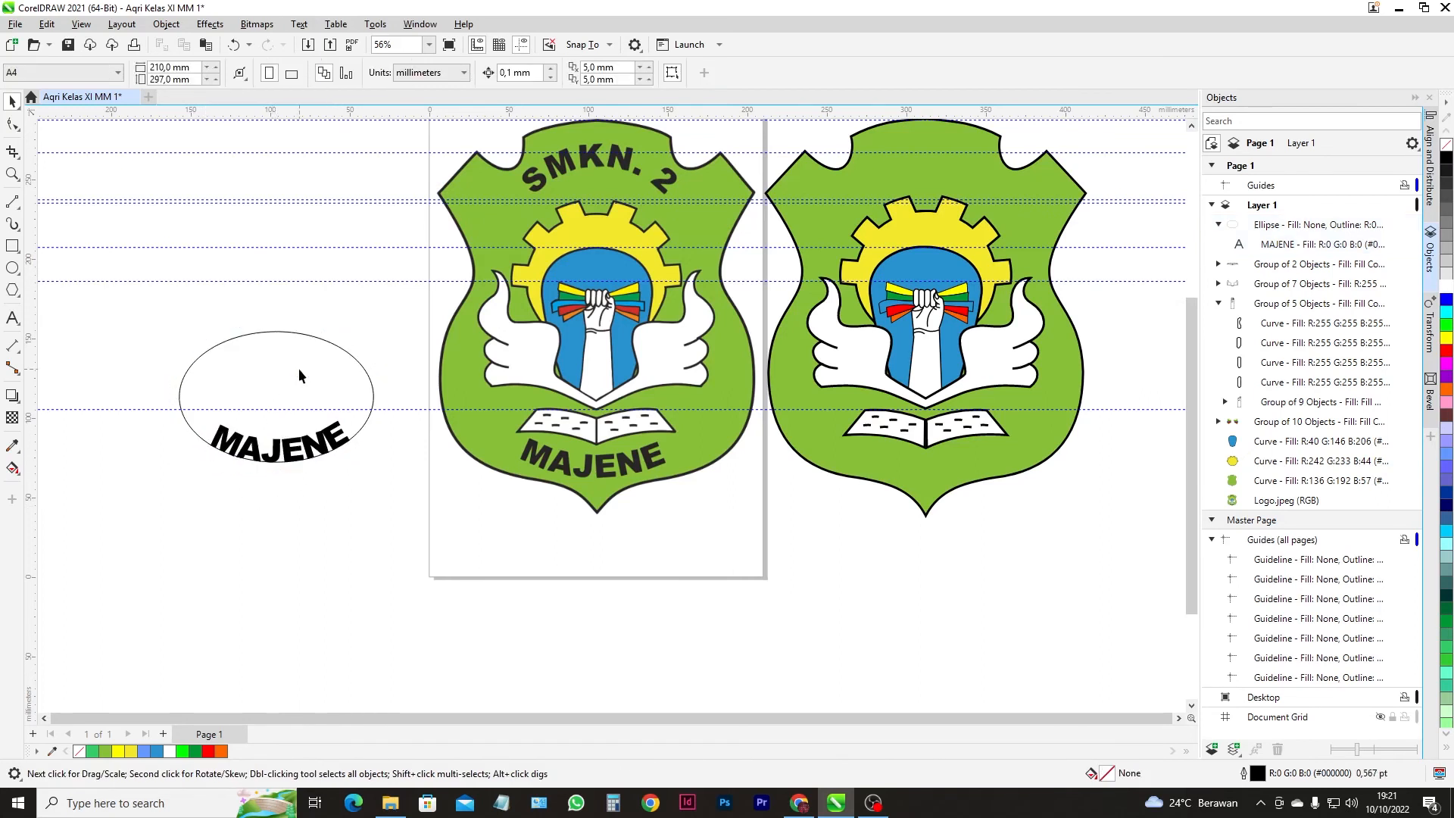
- Widen the letter spacing of MAJENE slightly along the ellipse's lower arc
left_click(322, 447)
left_click(12, 126)
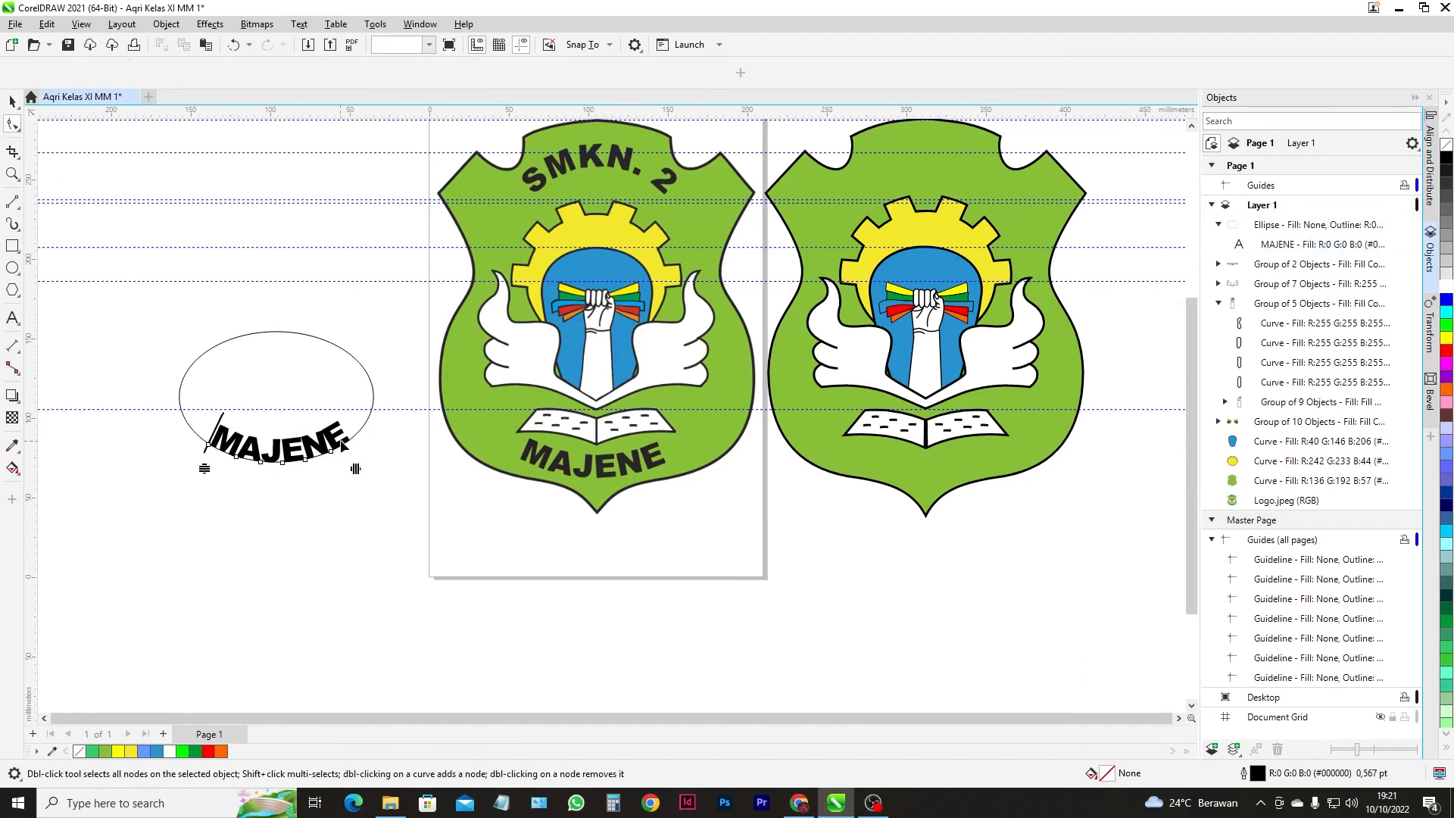
left_click_drag(372, 468, 352, 462)
scroll(362, 471, "up", 3)
scroll(351, 462, "down", 3)
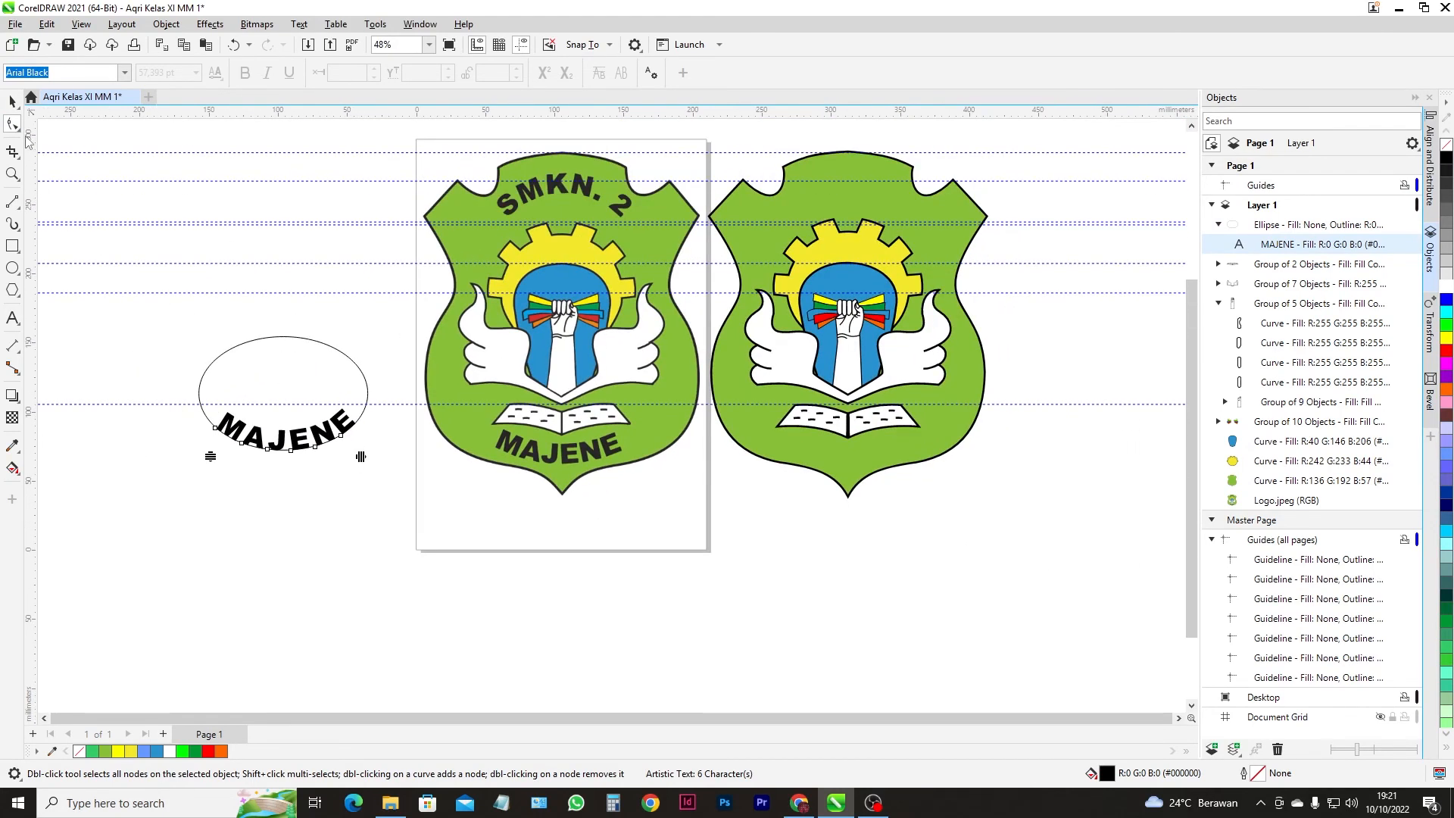
- Break the curved MAJENE text apart from its ellipse path
left_click(12, 102)
left_click(240, 375)
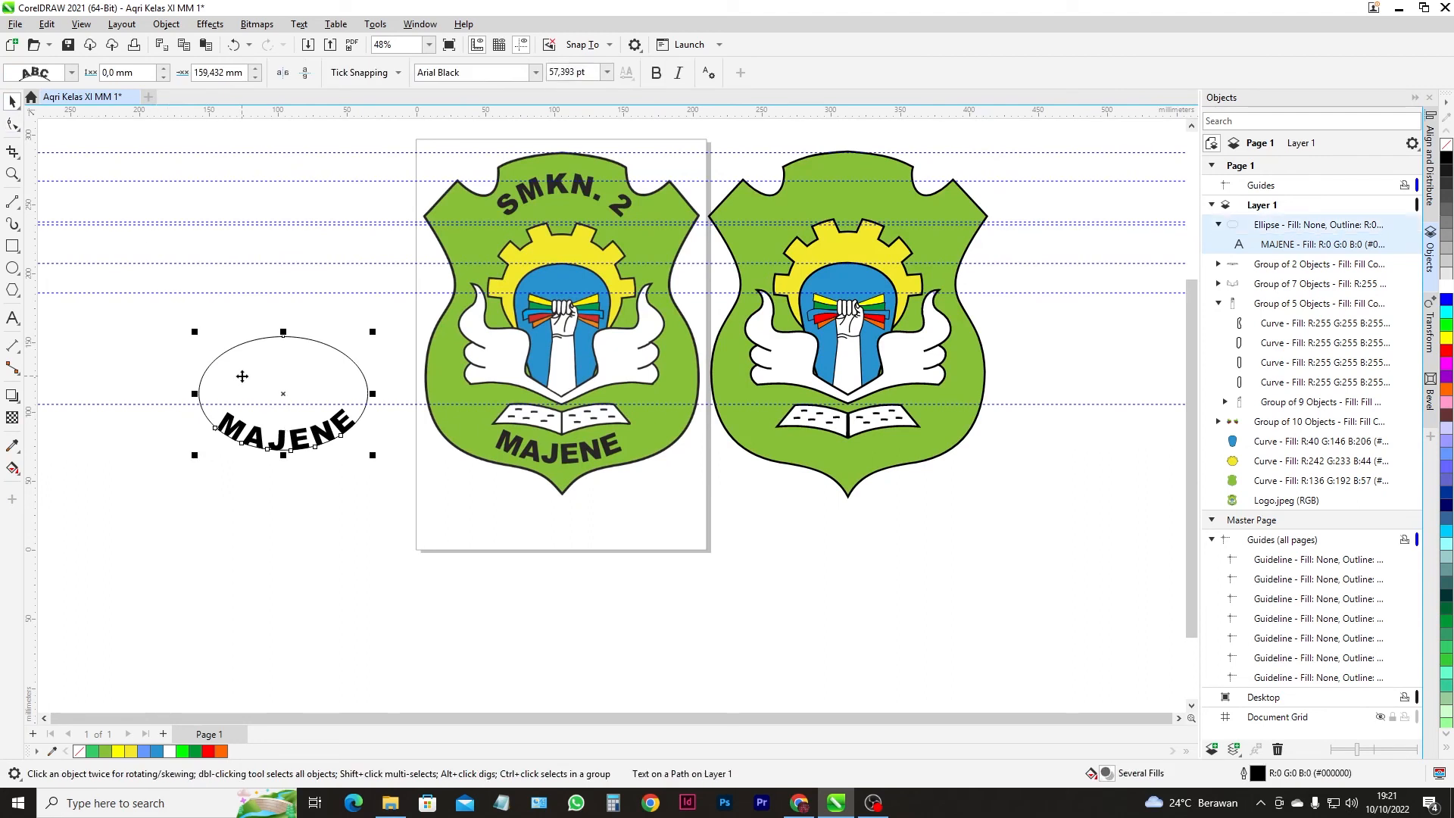
key("ctrl+k")
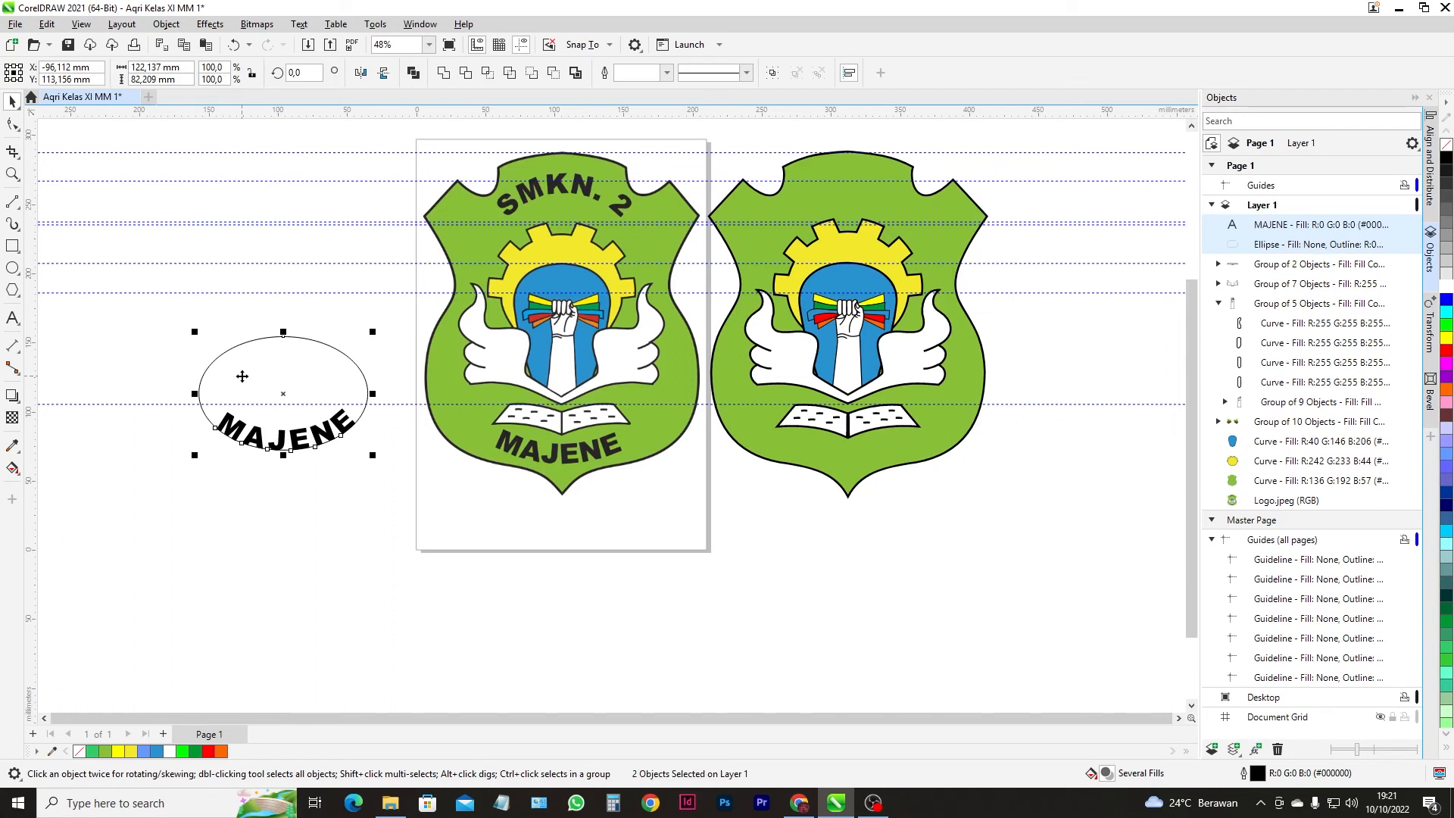
left_click(250, 516)
- Move the curved MAJENE text onto the reference logo, over its MAJENE lettering
double_click(282, 445)
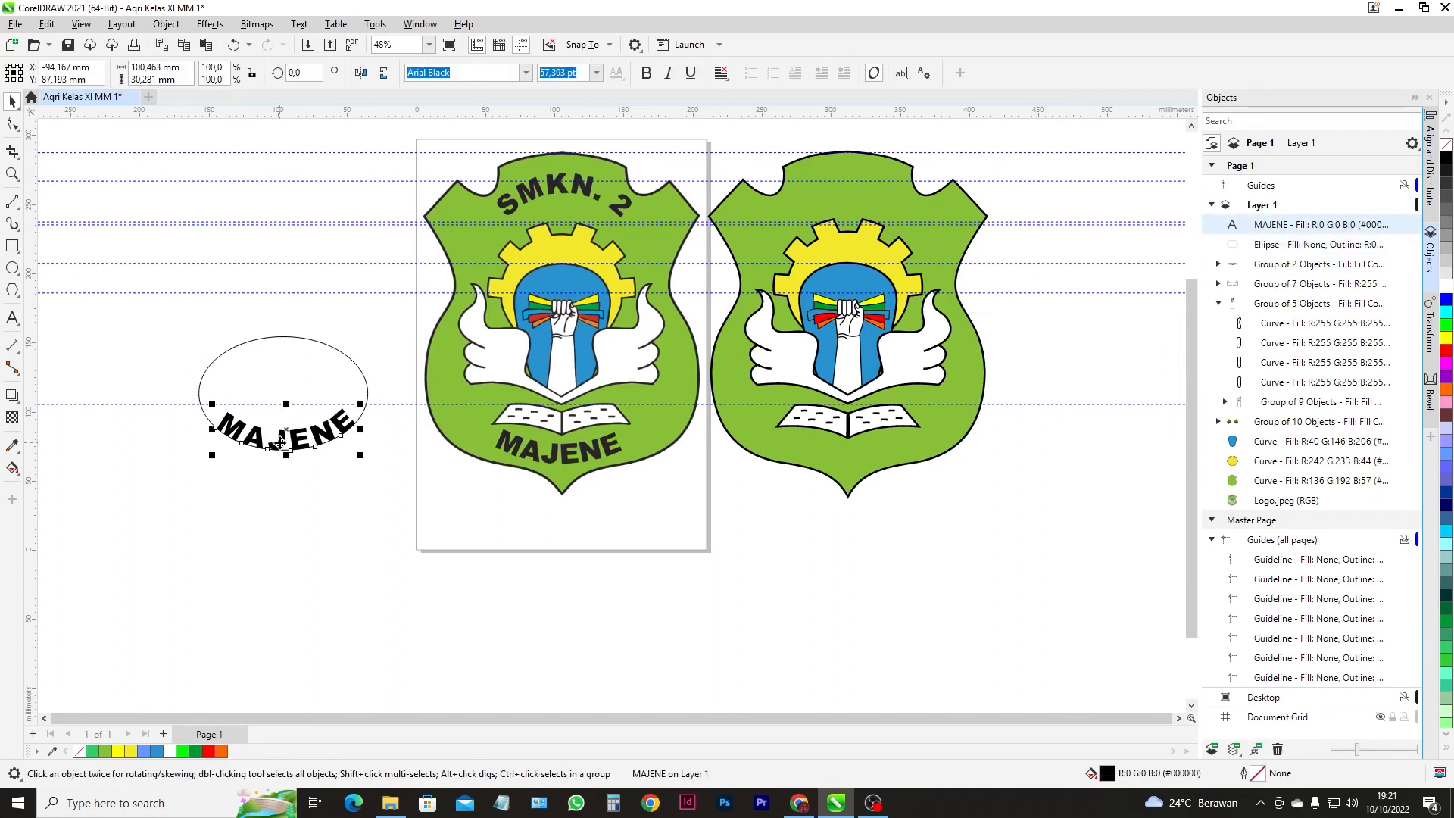
left_click_drag(283, 445, 371, 490)
left_click(12, 102)
left_click_drag(285, 429, 557, 449)
scroll(557, 449, "up", 4)
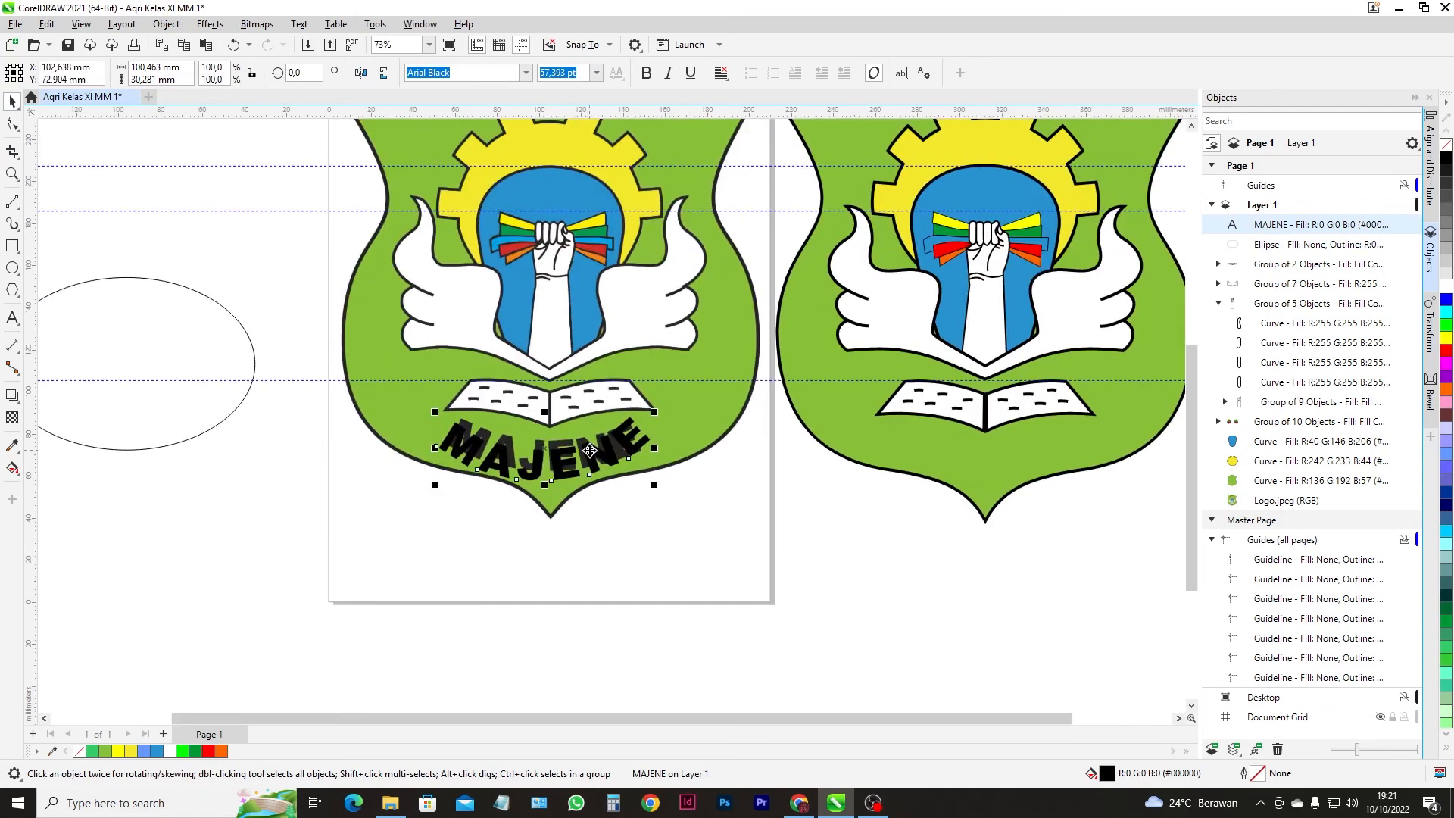
mouse_move(509, 447)
left_mouse_down()
mouse_move(512, 430)
mouse_move(522, 438)
left_mouse_up()
- Narrow the MAJENE text to about 92 mm and skew it slightly vertically to follow the reference lettering
left_click_drag(711, 430, 677, 431)
left_click(611, 438)
left_click_drag(679, 432, 680, 441)
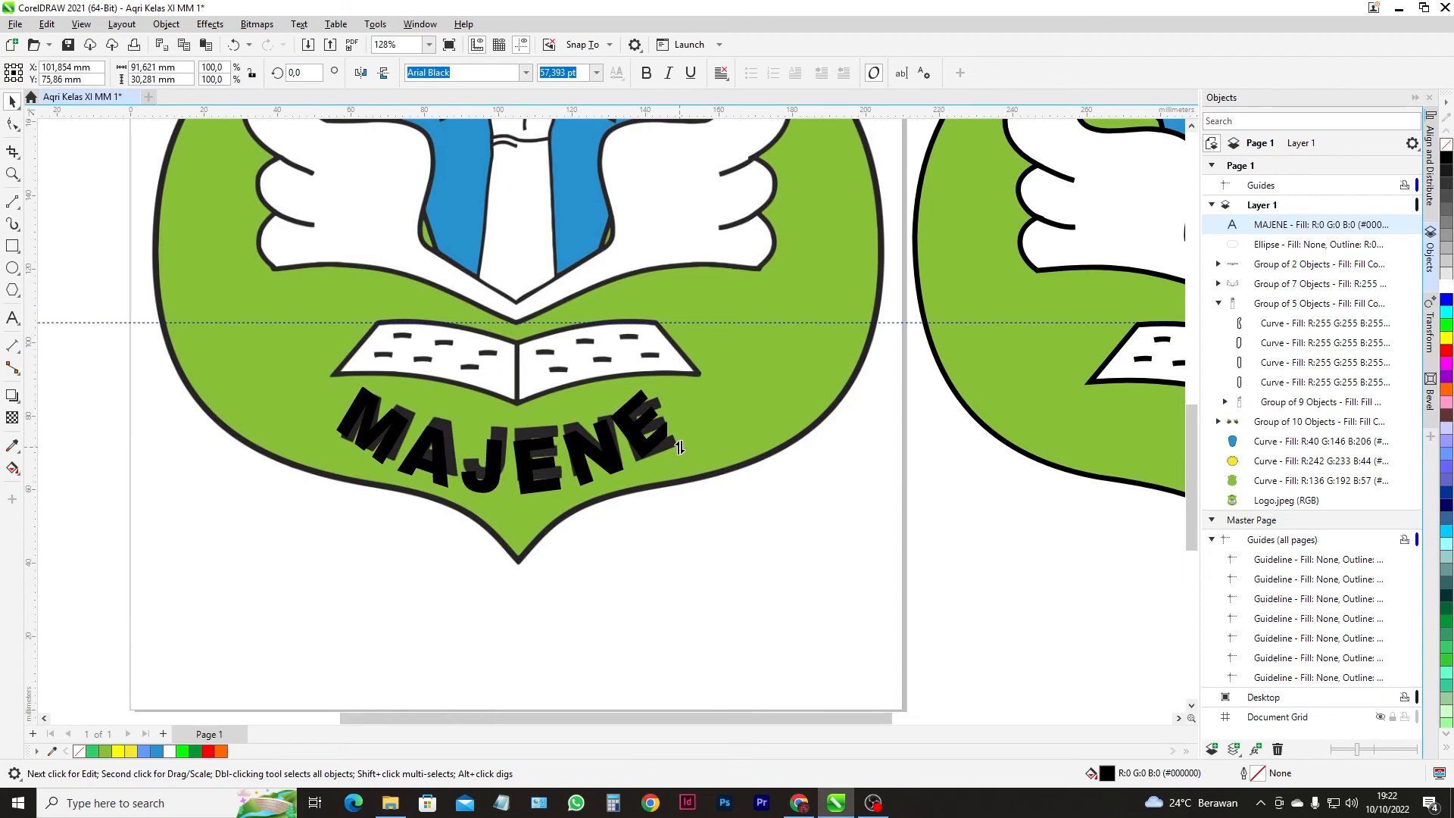
- Try to flatten the MAJENE text to about 24 mm tall over the reference lettering
left_click_drag(504, 501, 506, 487)
left_click(514, 500)
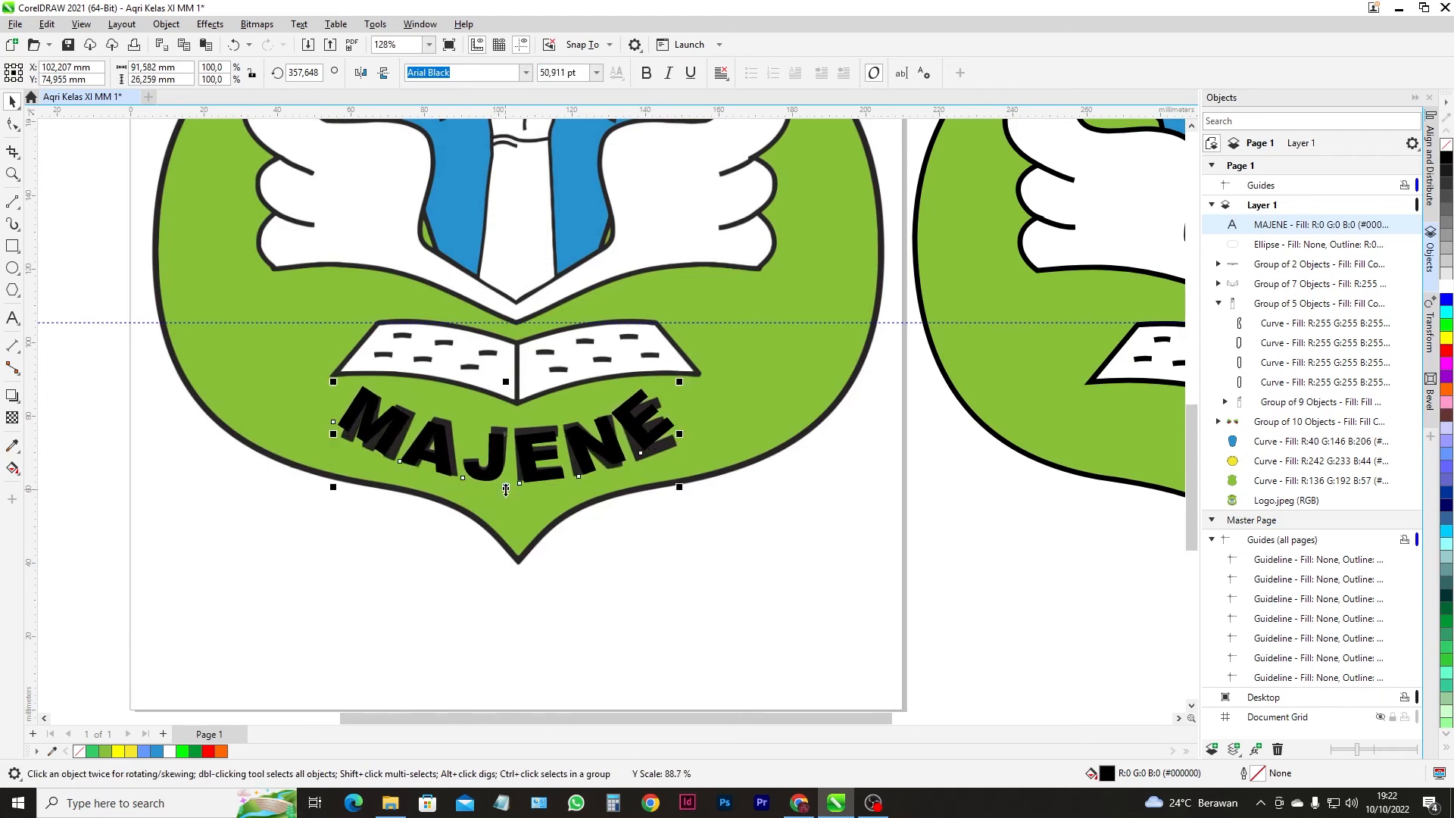
left_click_drag(507, 384, 517, 390)
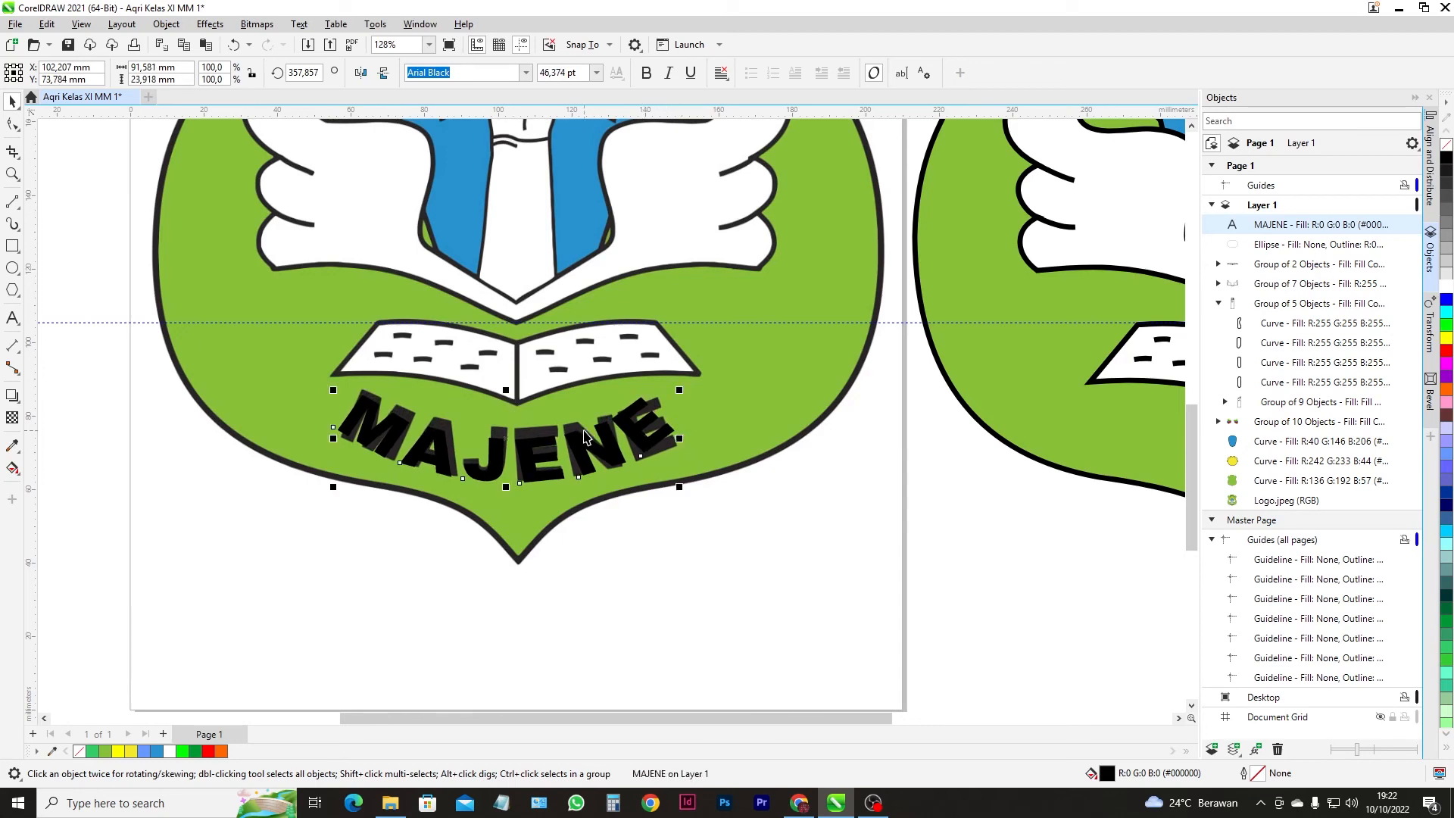
- Move the MAJENE text below the reference lettering and break it apart into individual letters
scroll(584, 437, "down", 2)
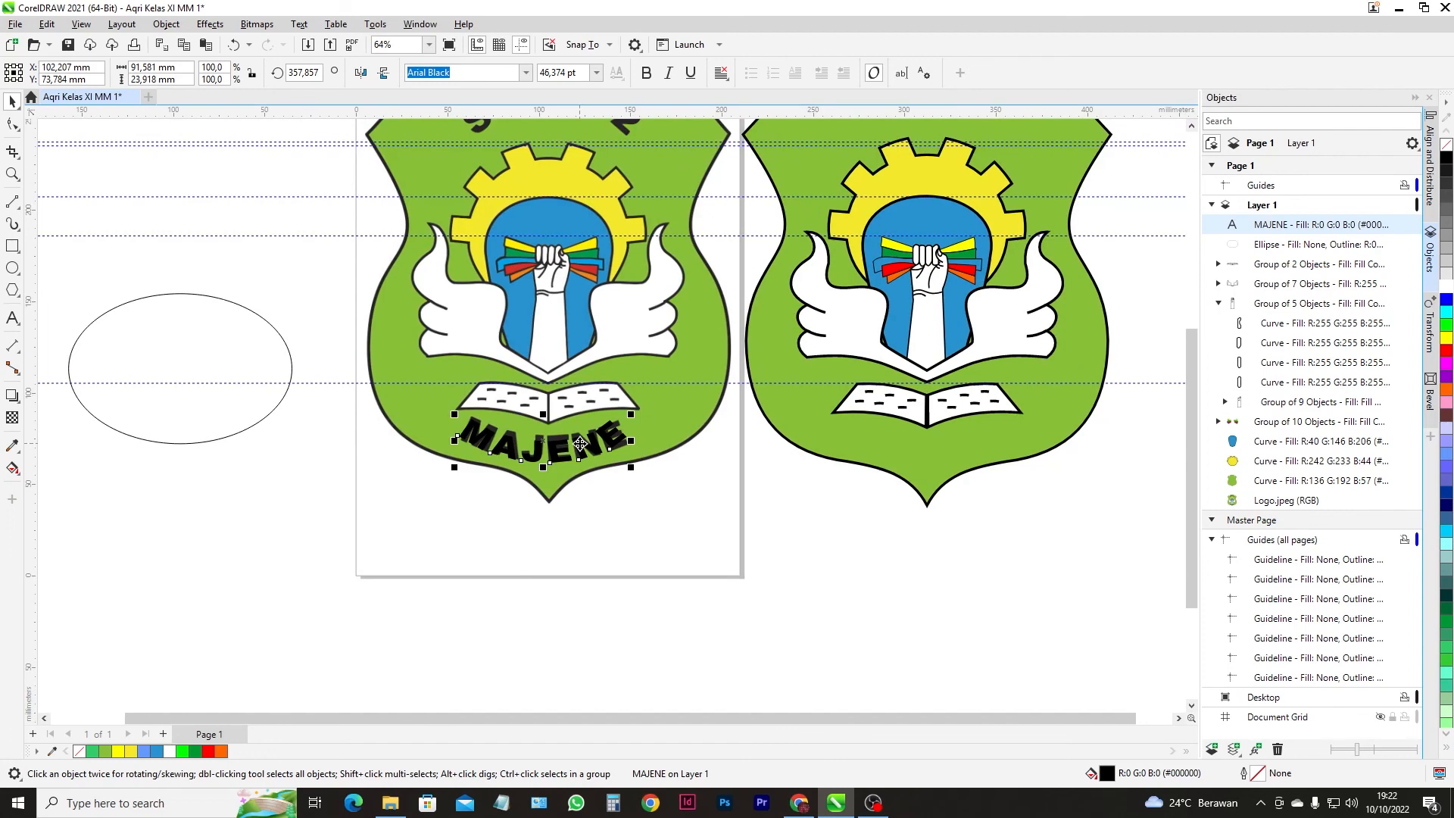
scroll(521, 465, "up", 3)
left_click_drag(554, 433, 541, 597)
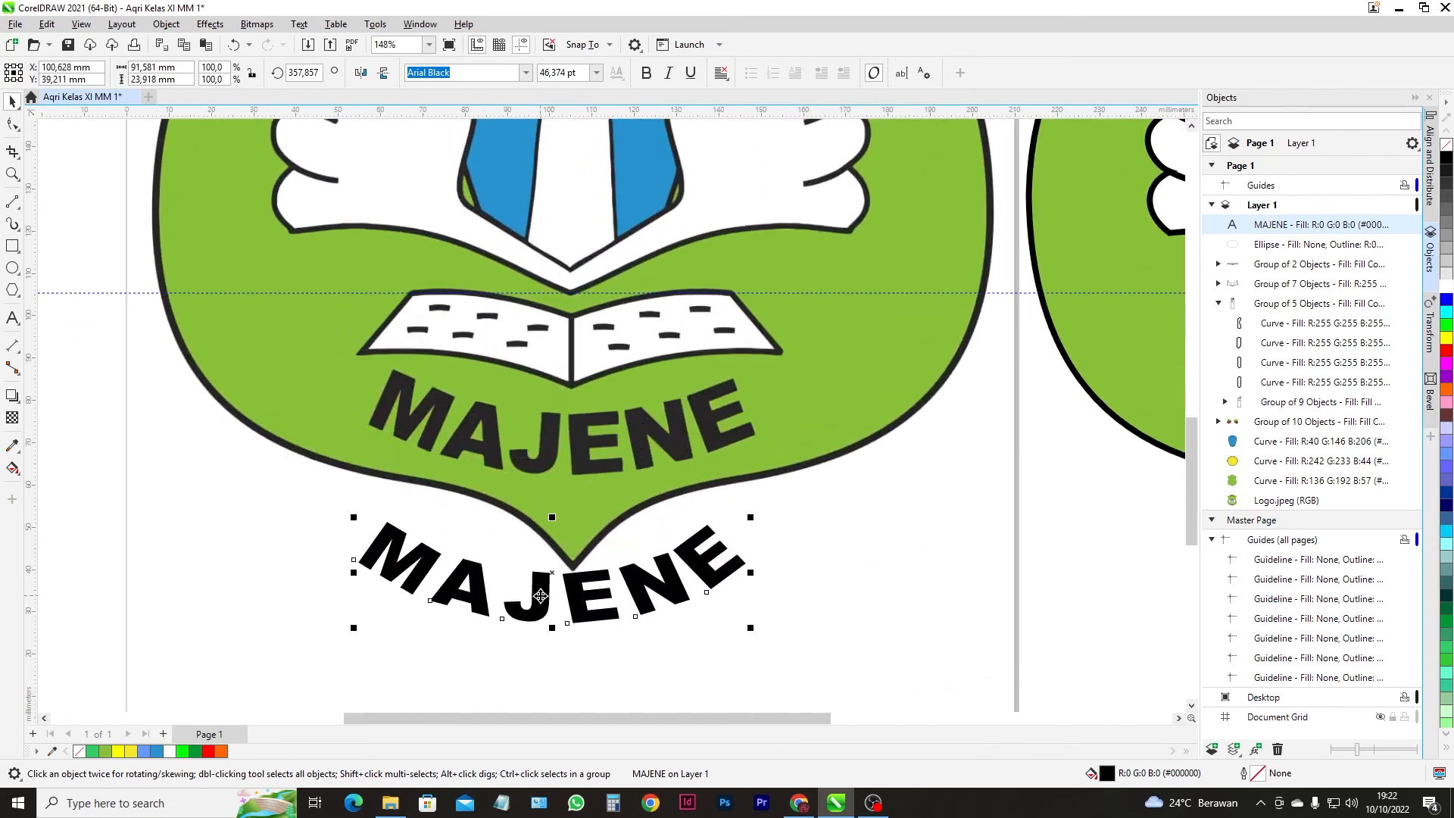
left_click(453, 650)
left_click(481, 610)
key("ctrl+k")
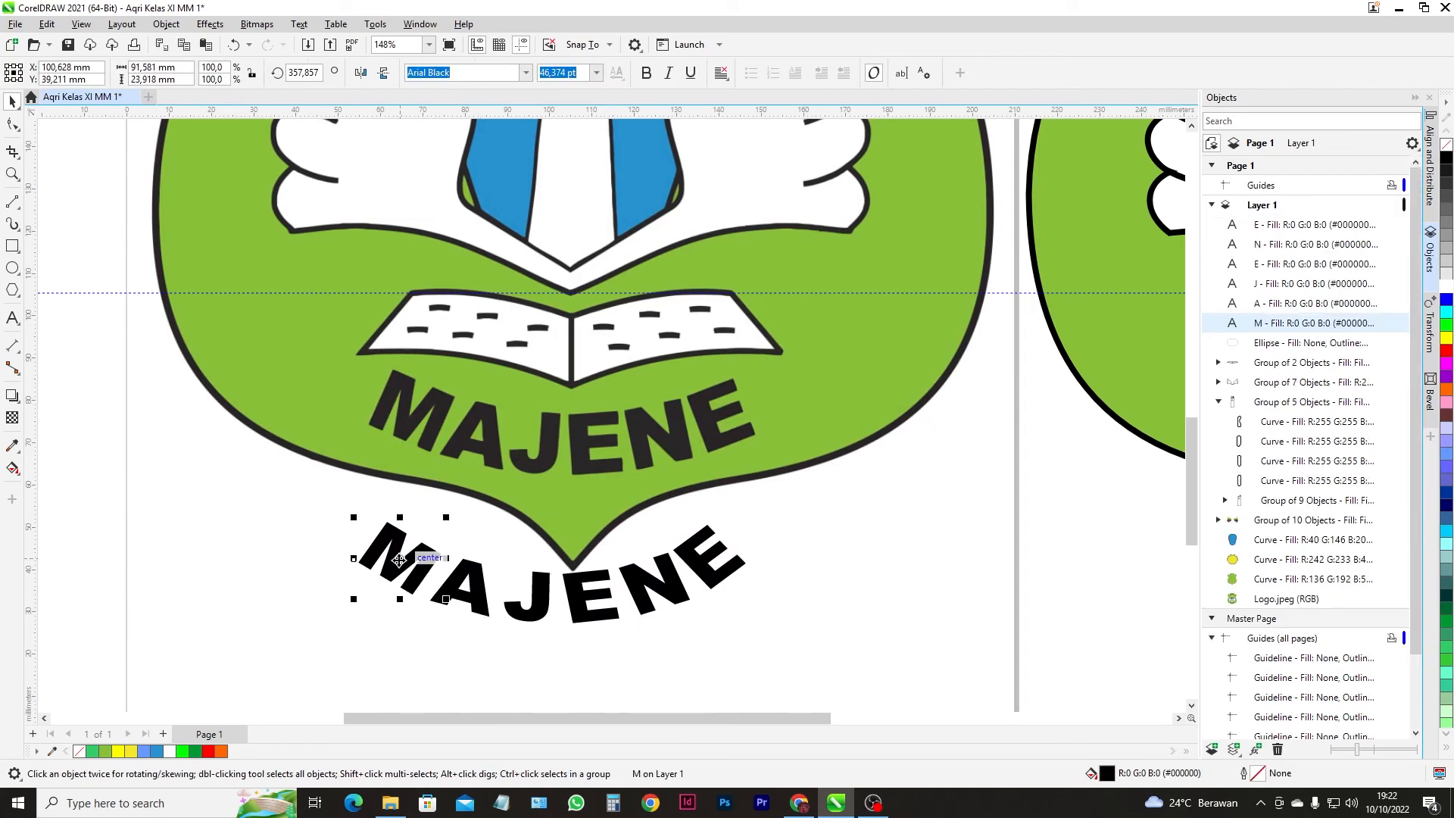
- Try to position the separate letter M over the M of the reference lettering
left_click_drag(400, 561, 407, 449)
scroll(412, 422, "up", 2)
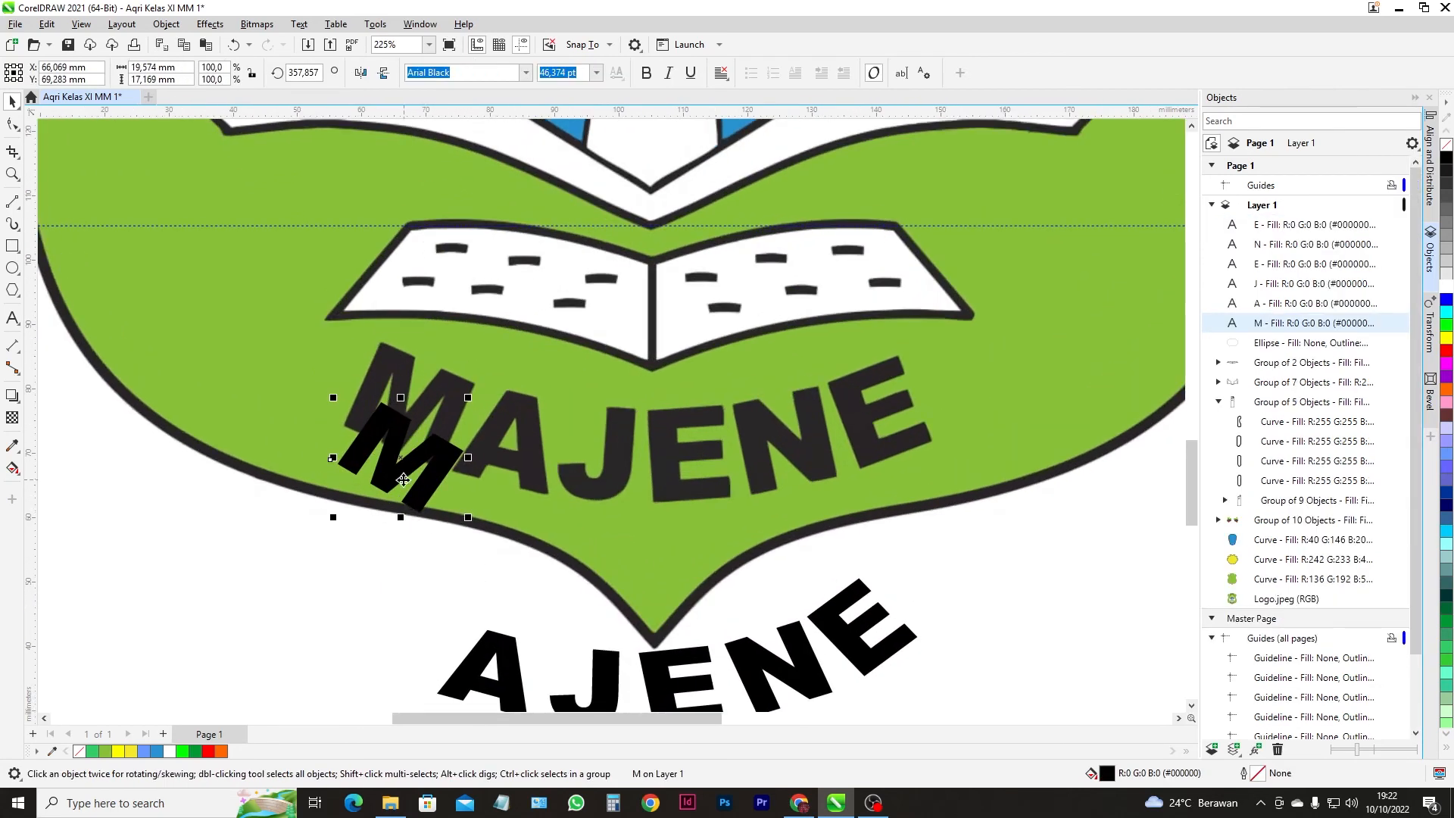
left_click_drag(403, 465, 400, 421)
left_click(400, 421)
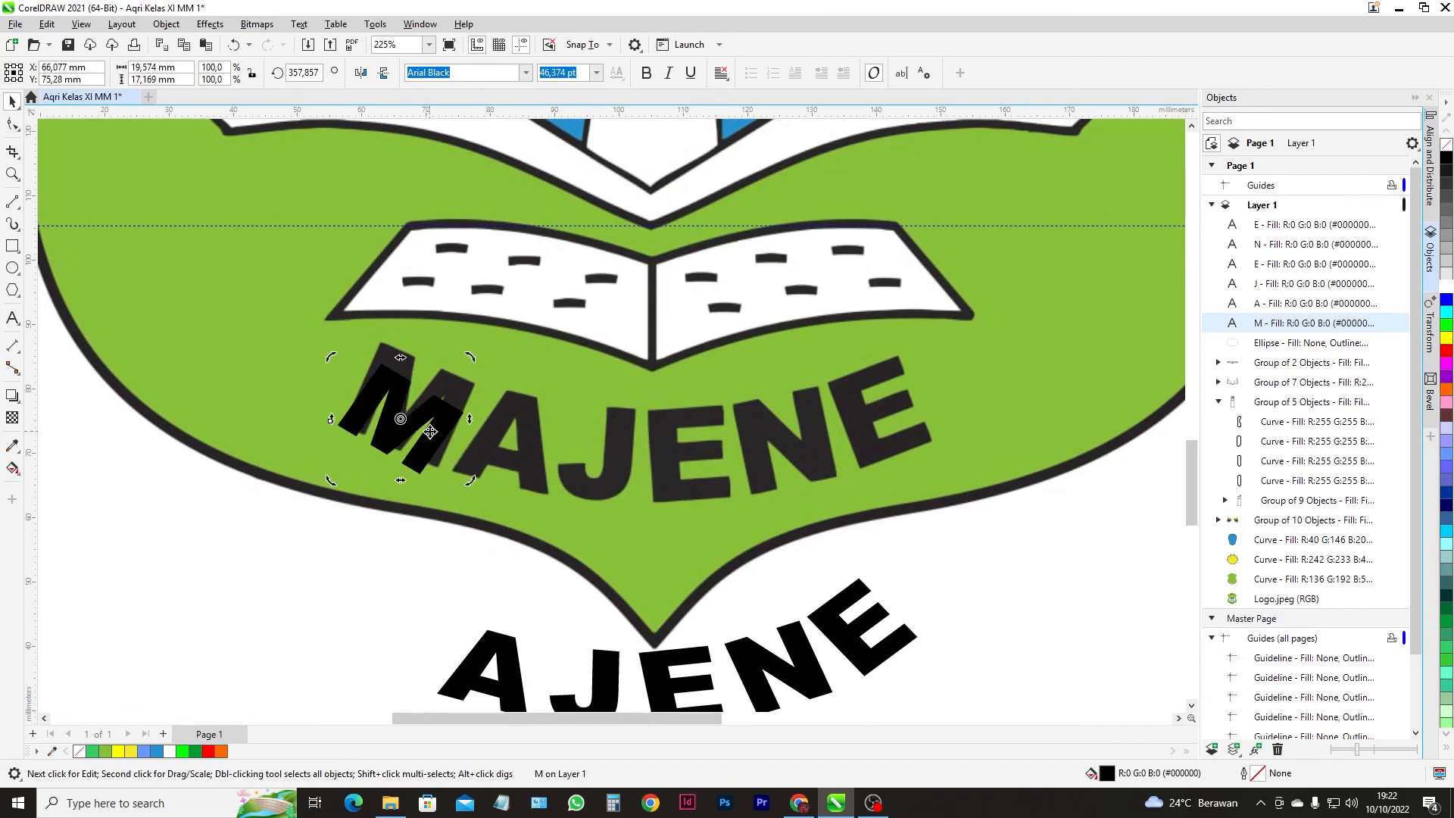
left_click(434, 433)
left_click_drag(436, 416, 435, 390)
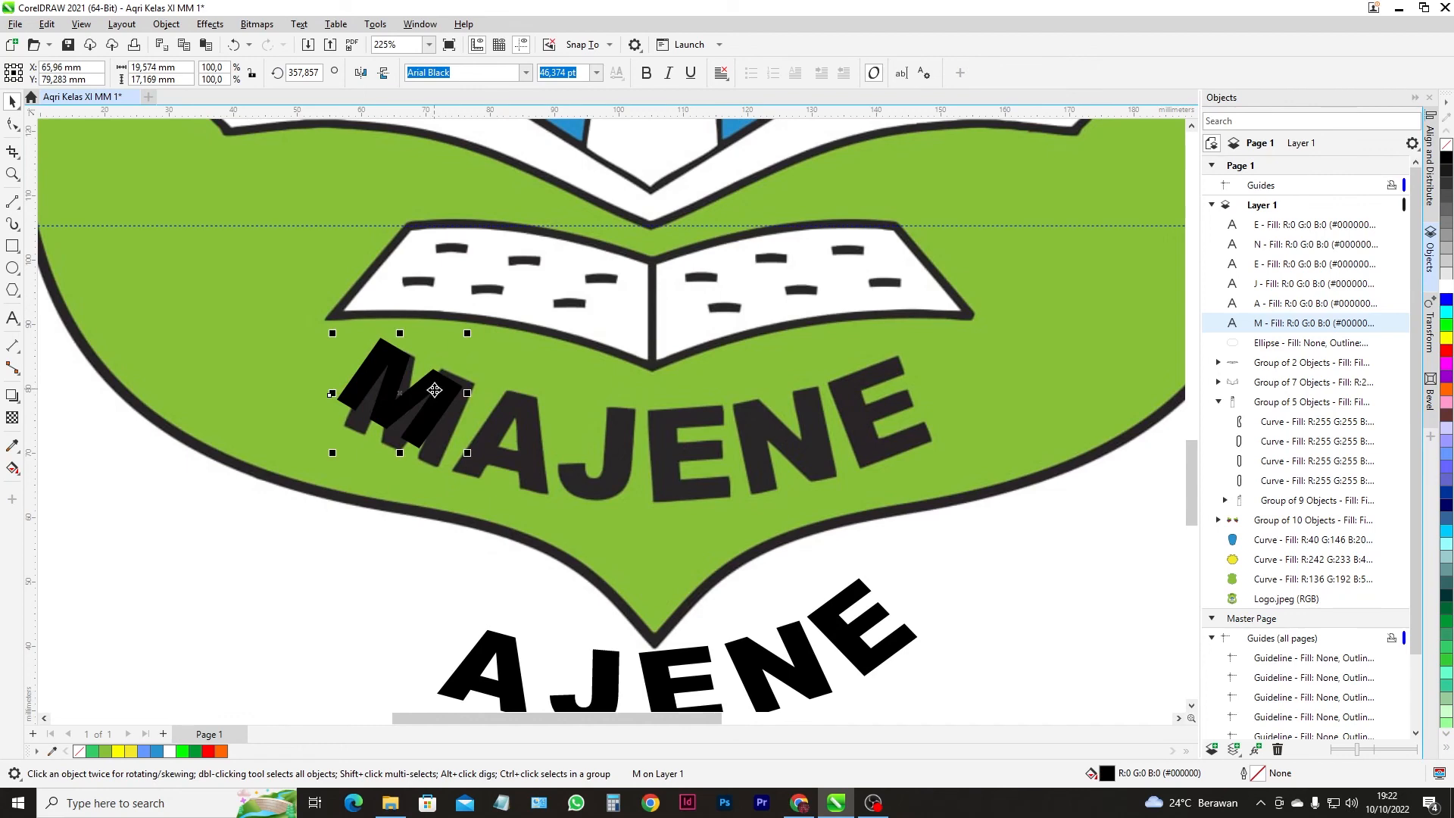
- Try to match the reference M by skewing the letter and stretching it to about 22 mm tall
left_click_drag(400, 453, 411, 469)
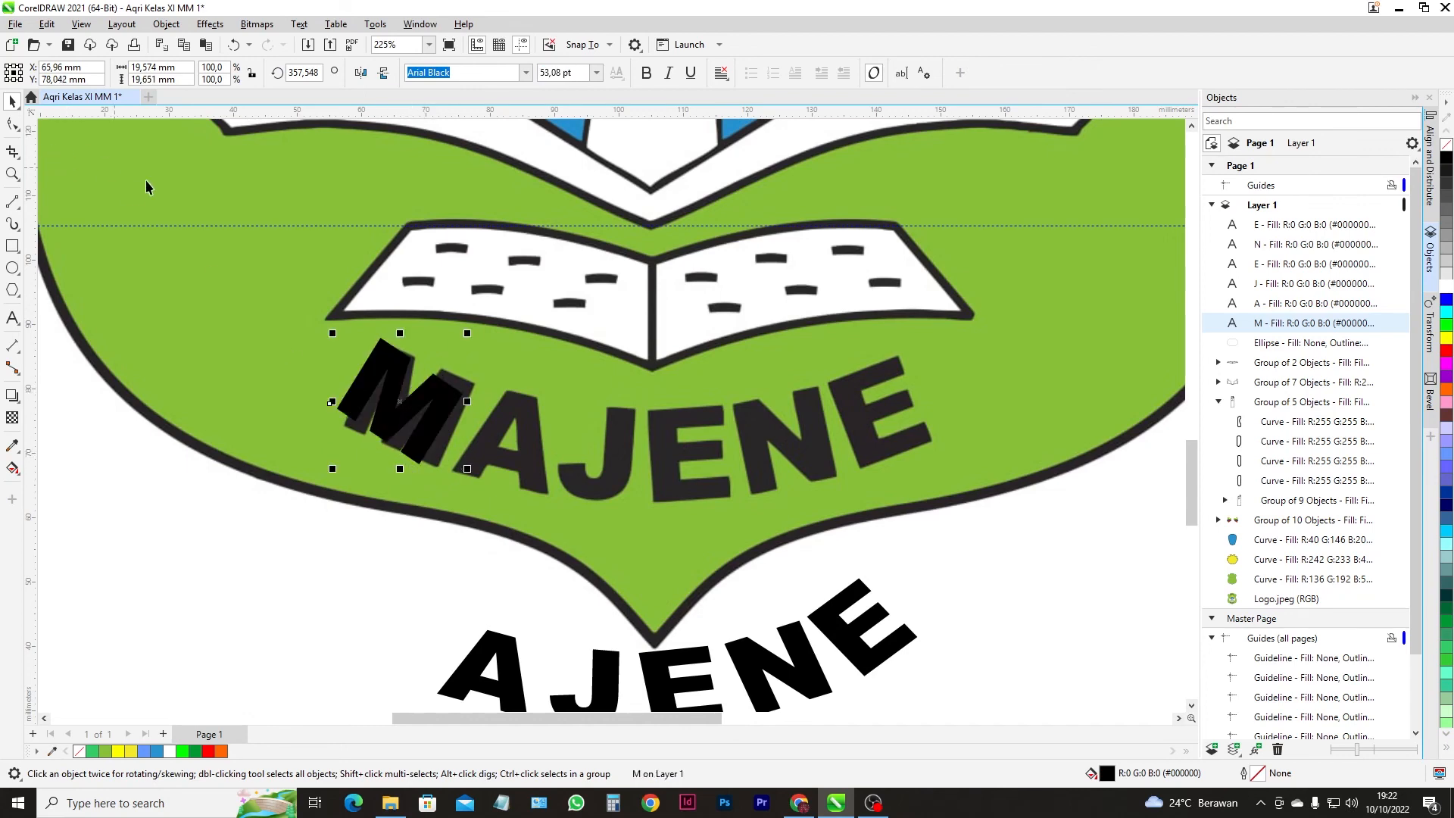
left_click(395, 408)
left_click_drag(402, 470, 426, 476)
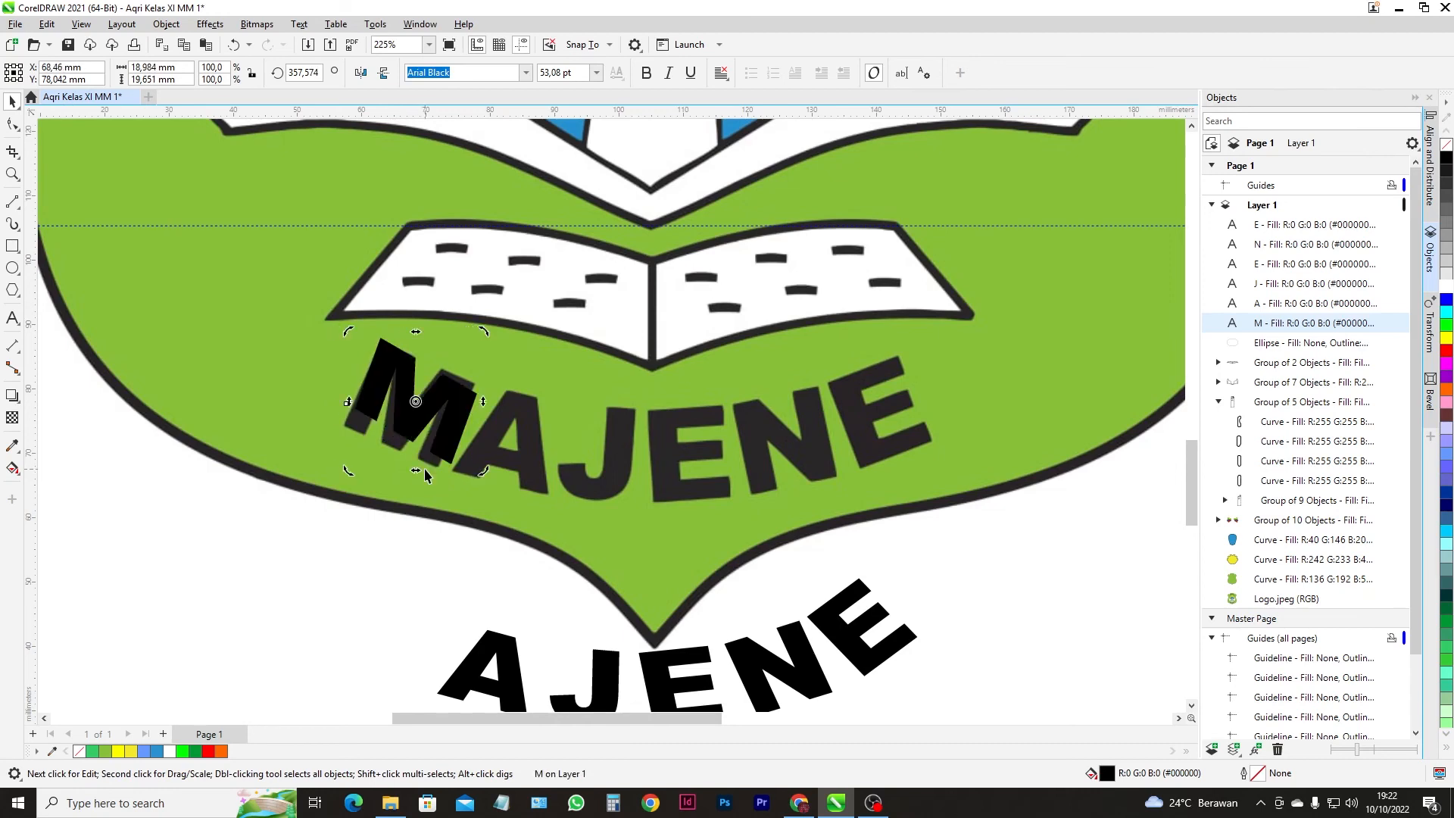
left_click(422, 448)
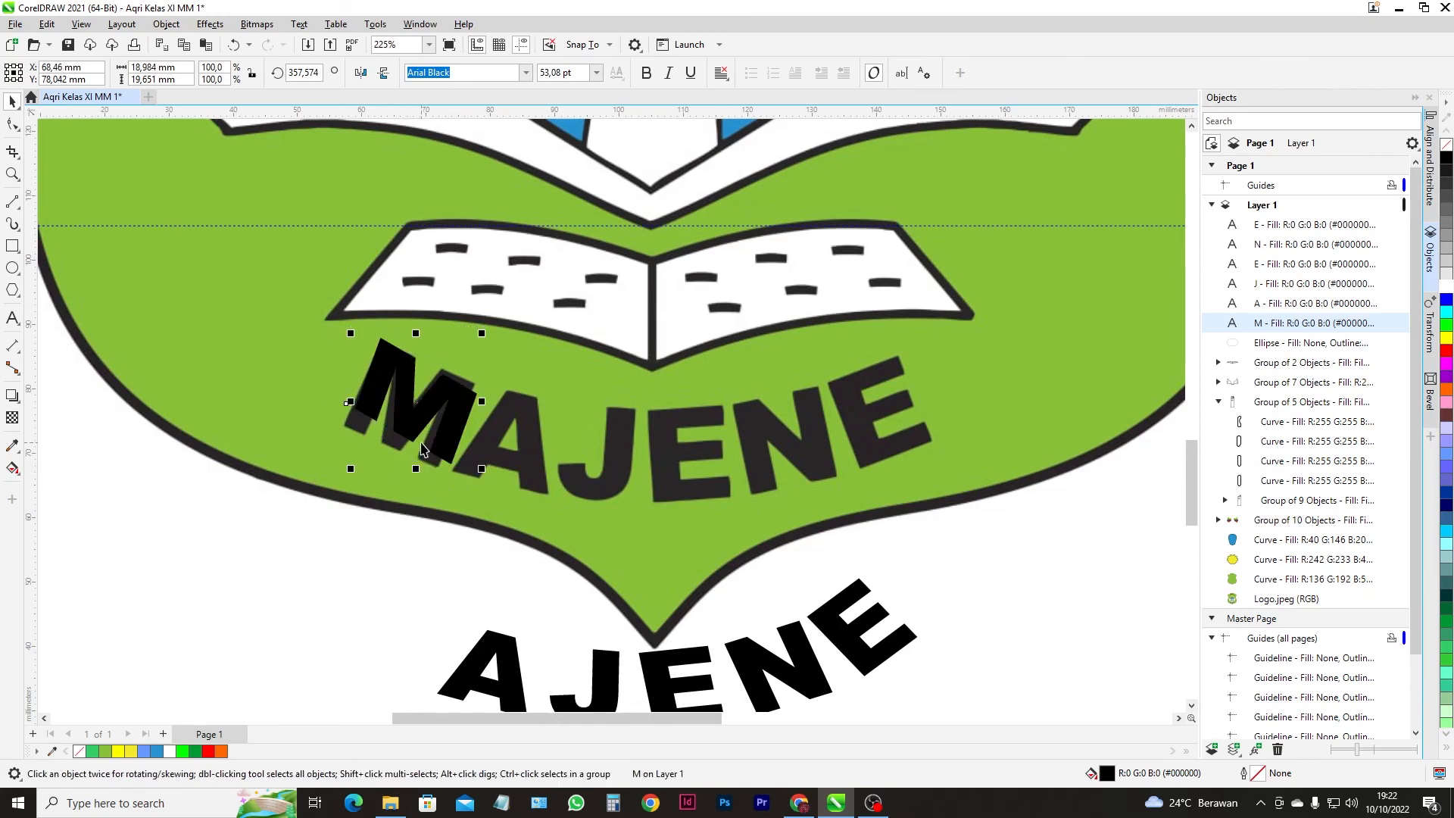
left_click_drag(415, 469, 415, 482)
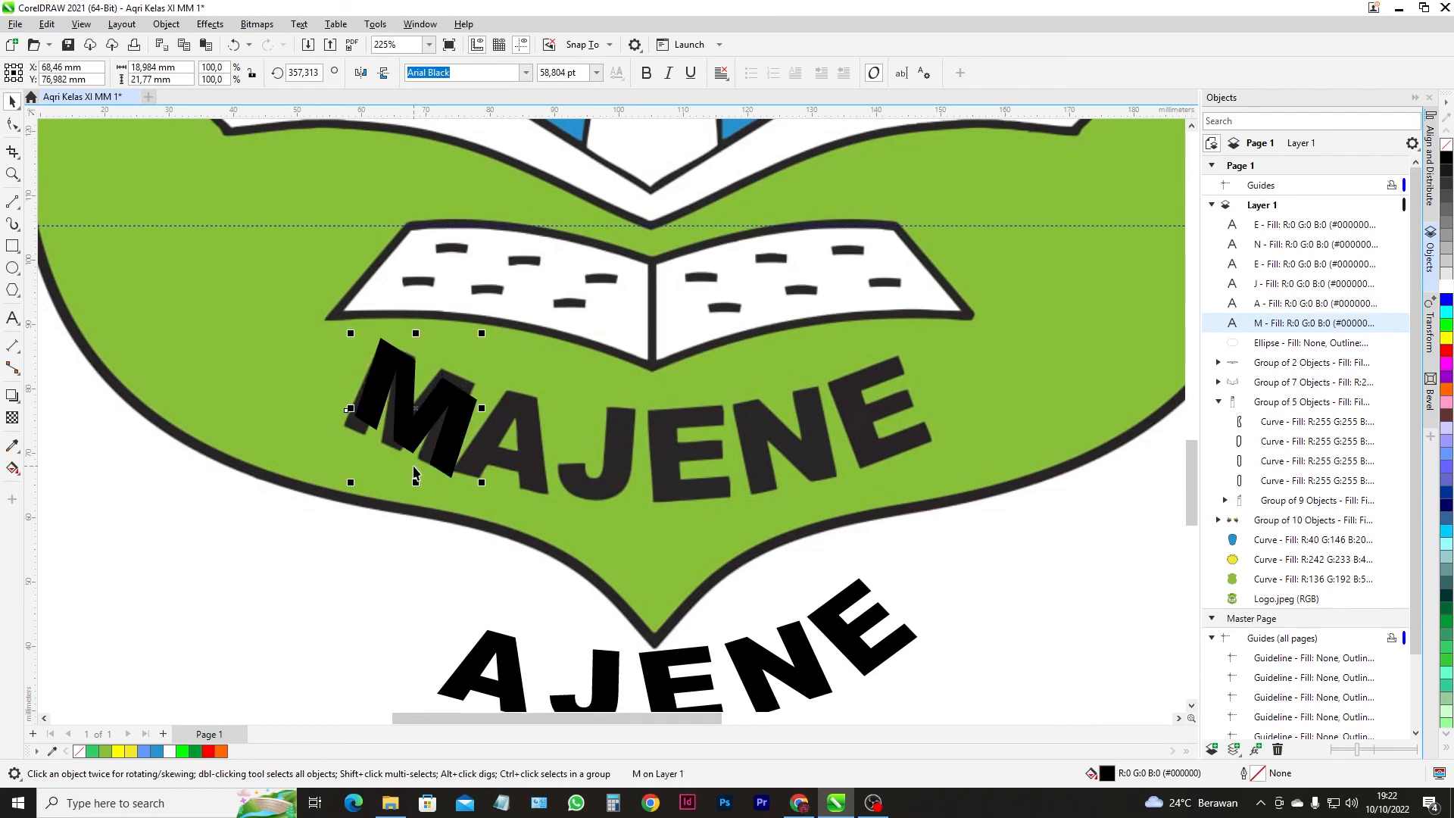
- Undo the edits to the letter M, the splitting and moving of the MAJENE text, and its height reductions
key("ctrl+z")
key("ctrl+z")
key("ctrl+z")
key("ctrl+z")
key("ctrl+z")
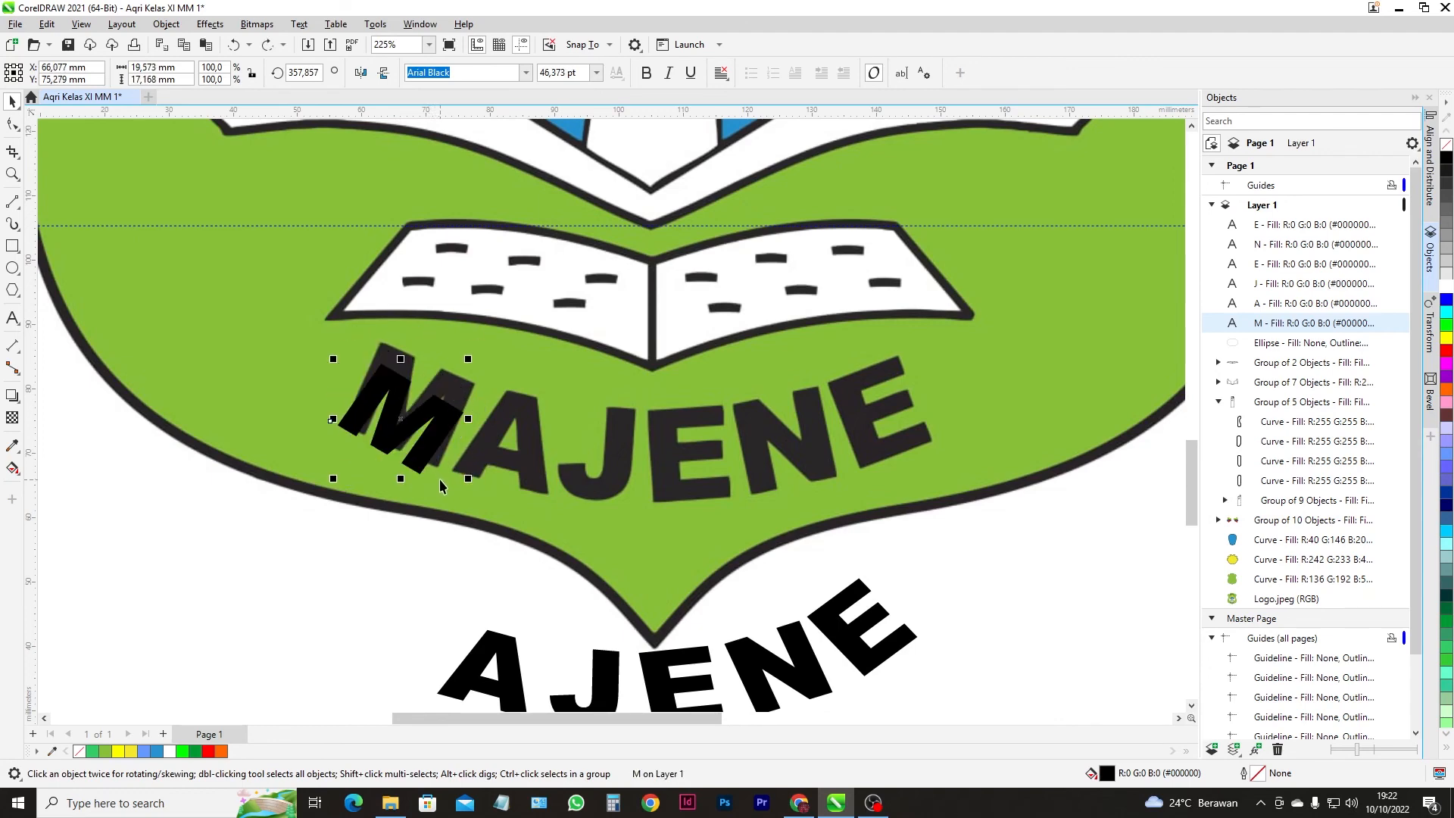
key("ctrl+z")
key("ctrl+z")
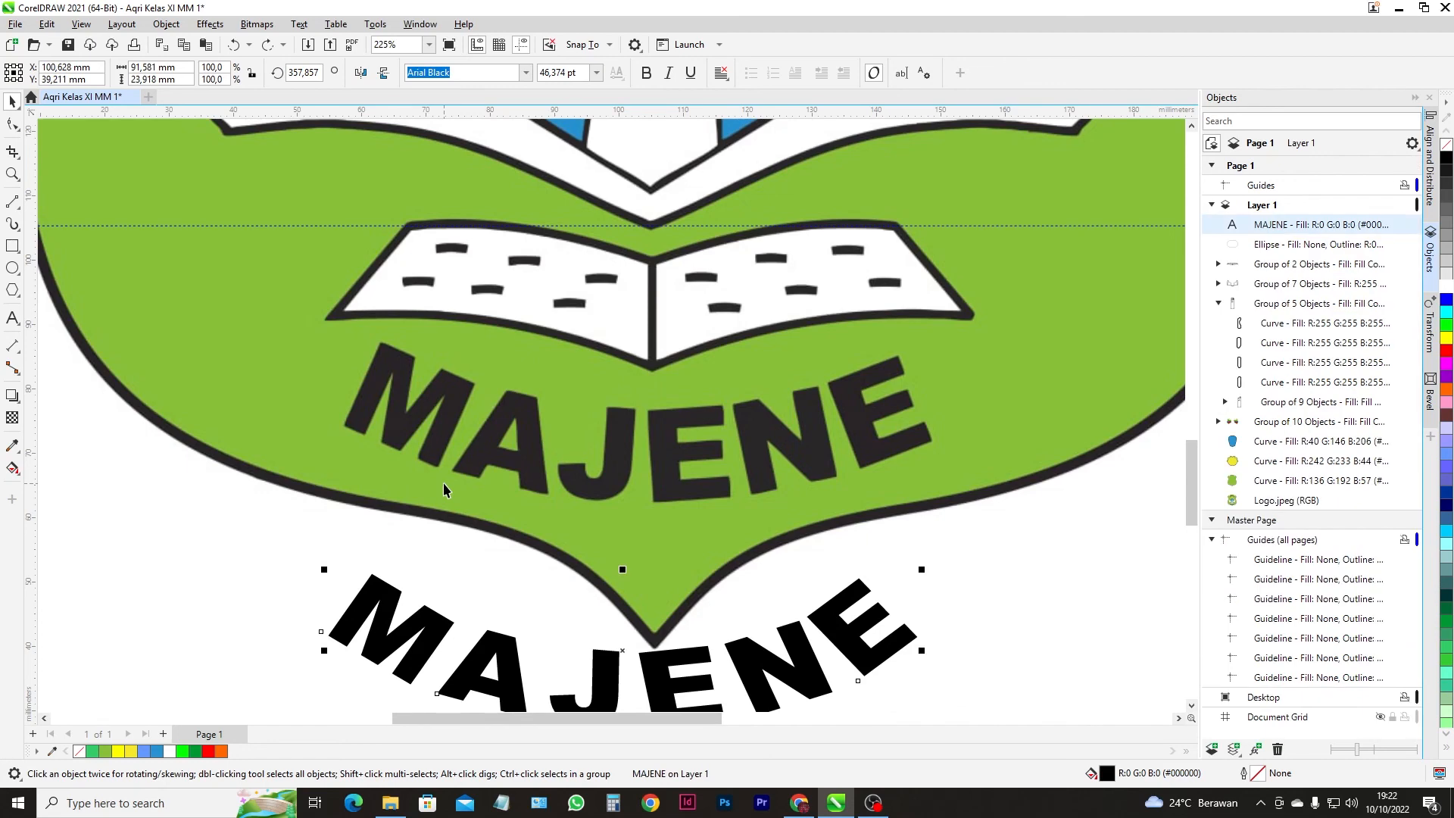
key("ctrl+z")
key("ctrl+z")
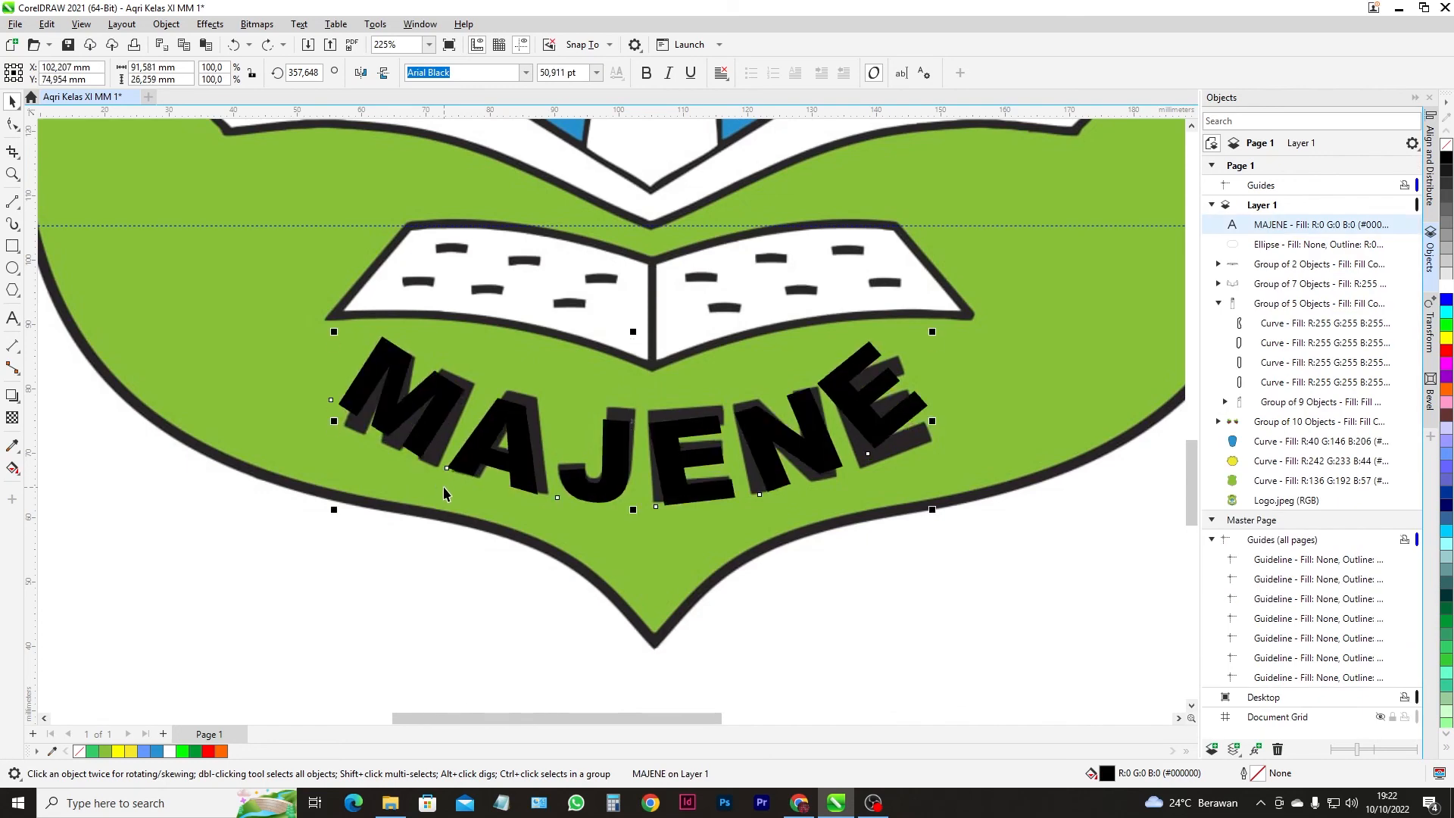
key("ctrl+z")
- Move the curved MAJENE text onto the traced logo, centred beneath the open book, and reduce its height to about 25 mm
scroll(444, 488, "down", 5)
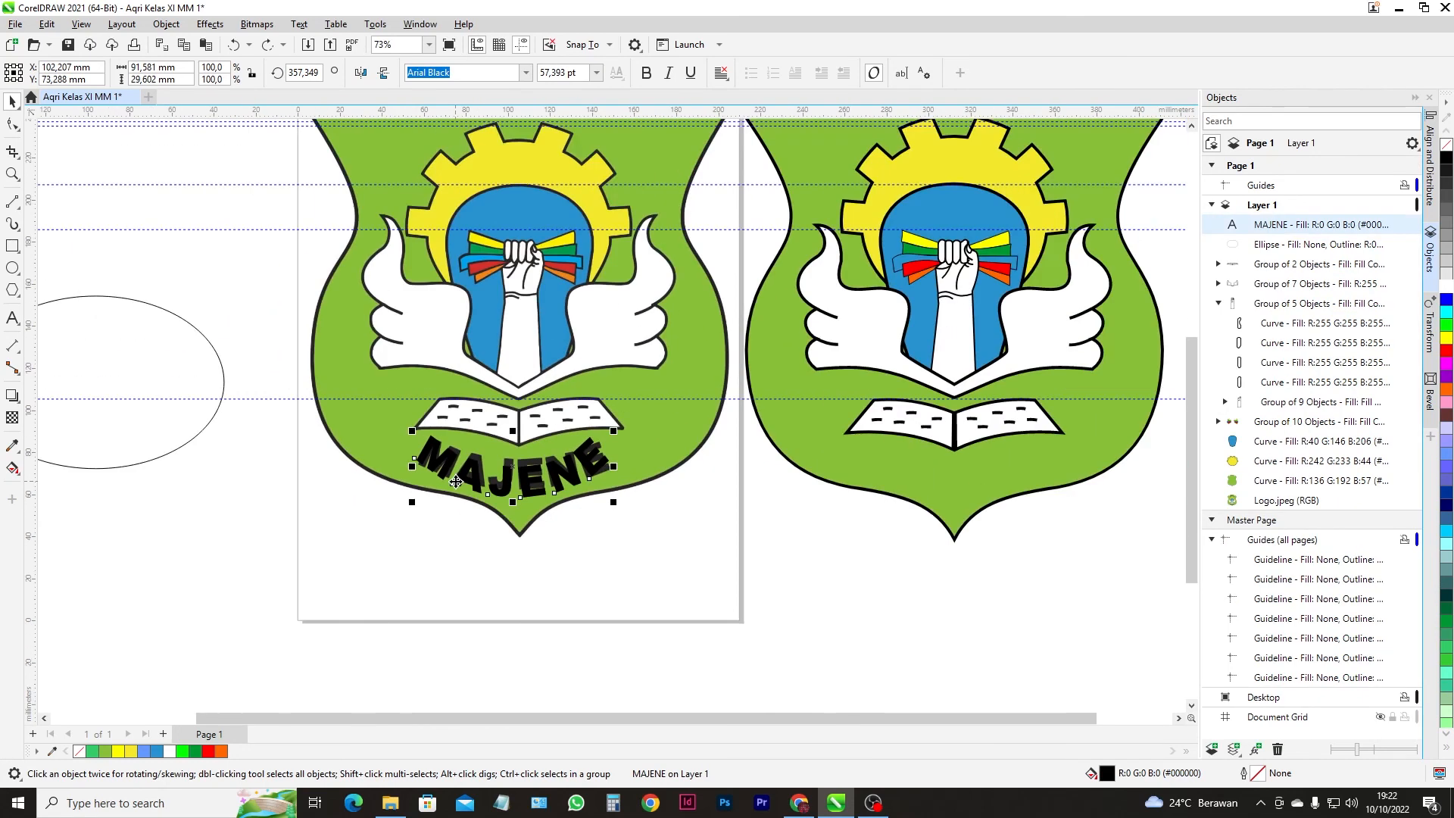
left_click_drag(497, 473, 781, 478)
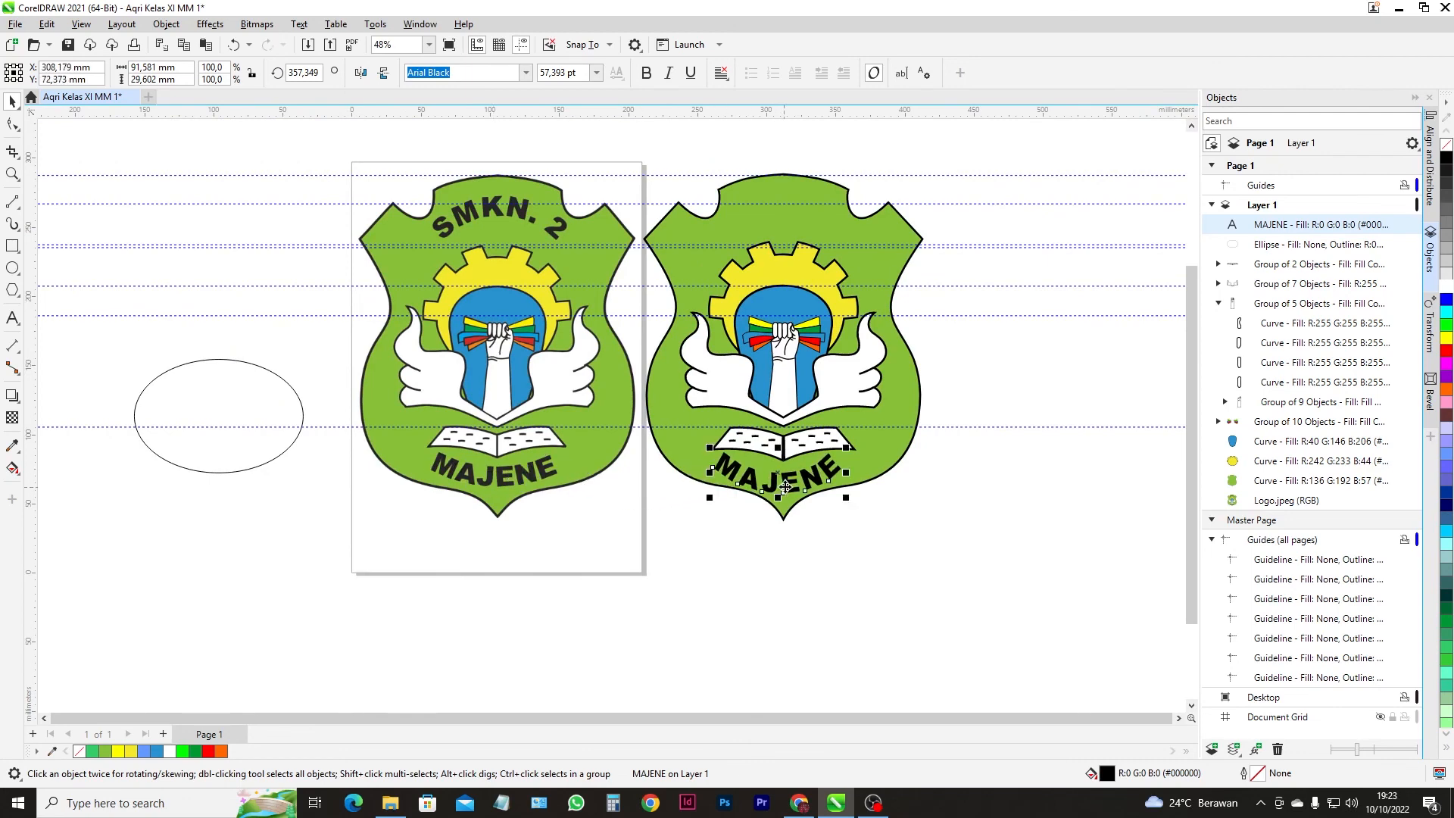
scroll(778, 473, "up", 2)
left_click_drag(770, 503, 788, 470)
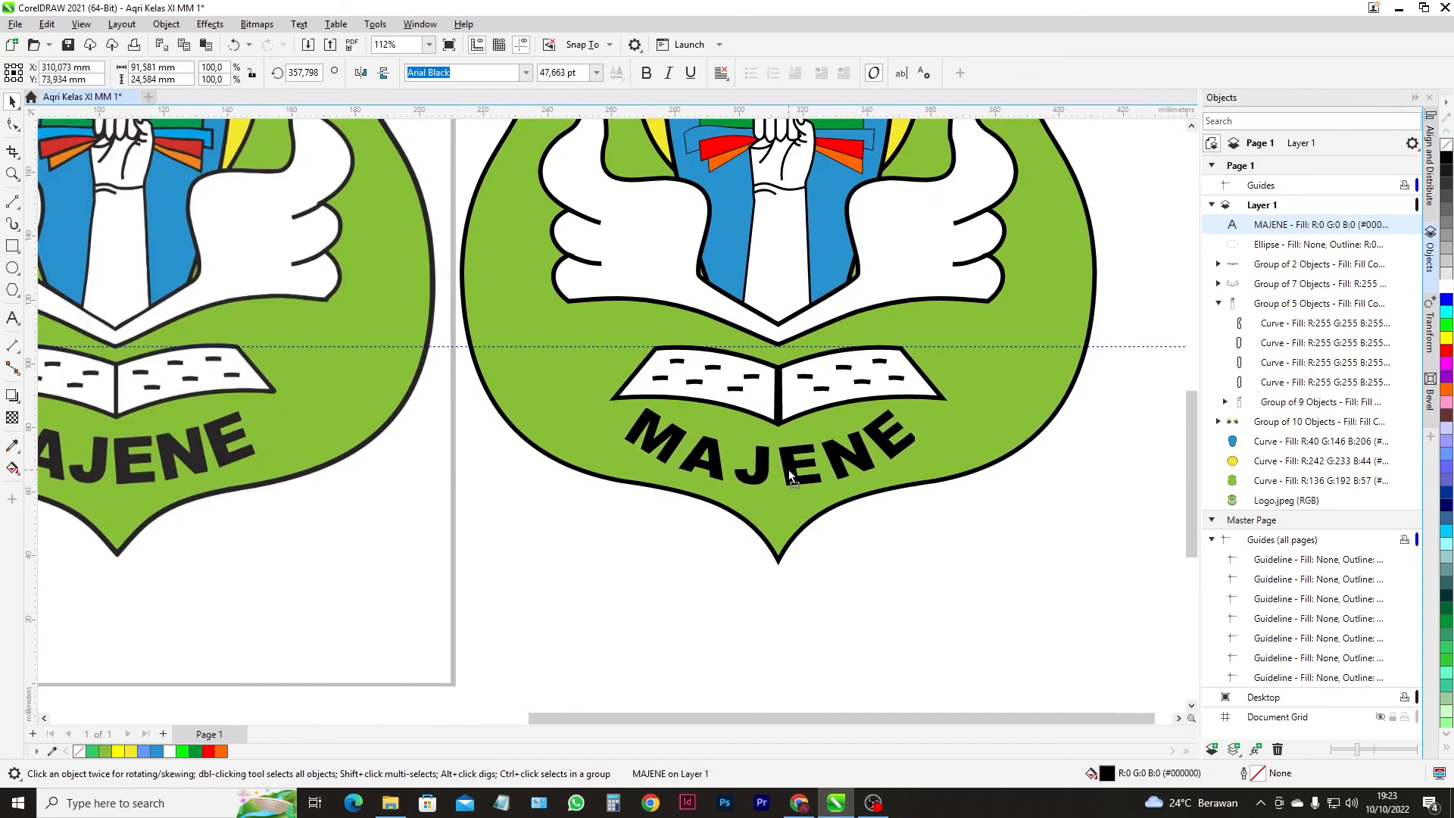
scroll(790, 470, "down", 1)
scroll(787, 473, "down", 1)
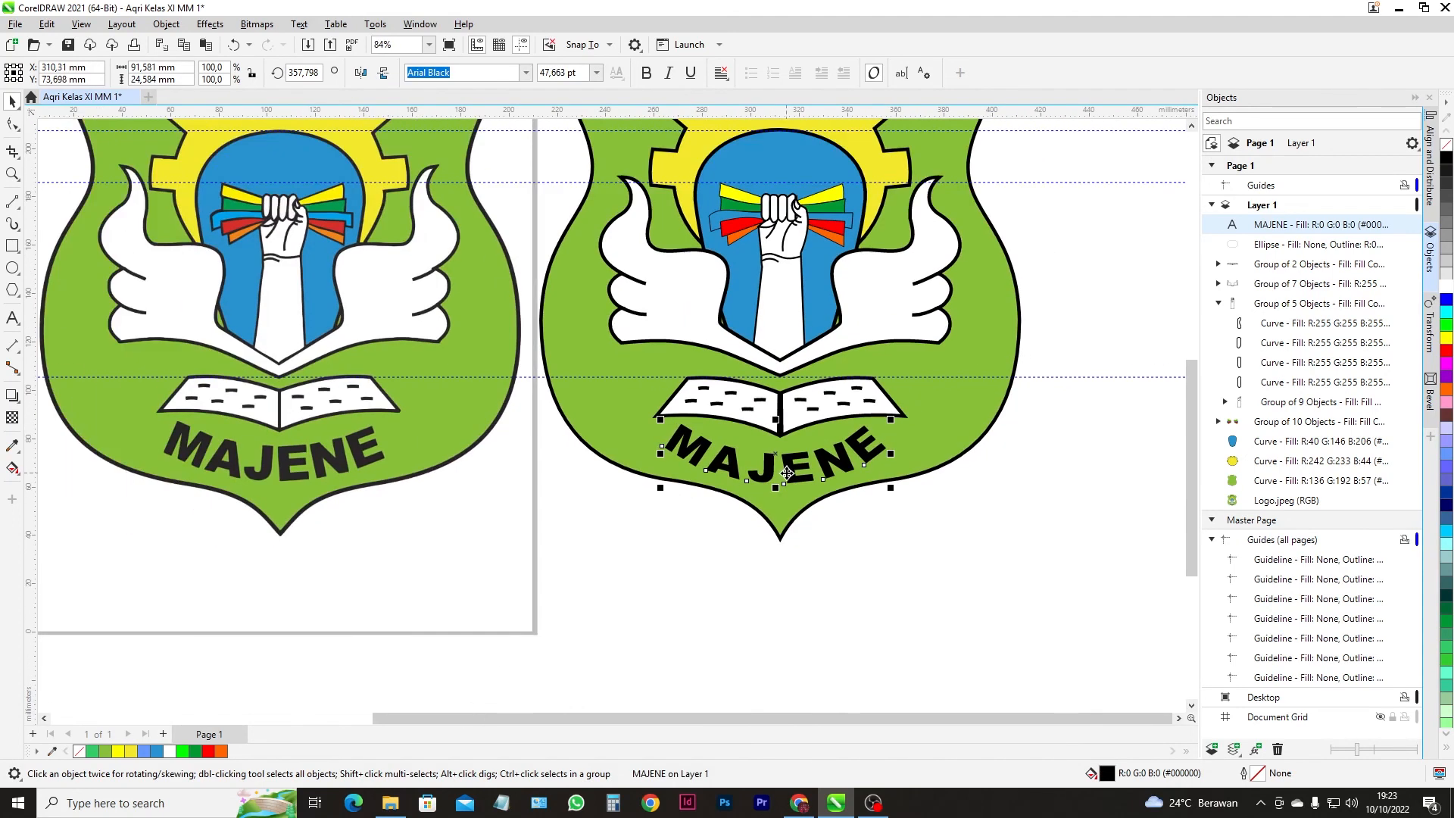
scroll(786, 475, "down", 3)
left_click(934, 548)
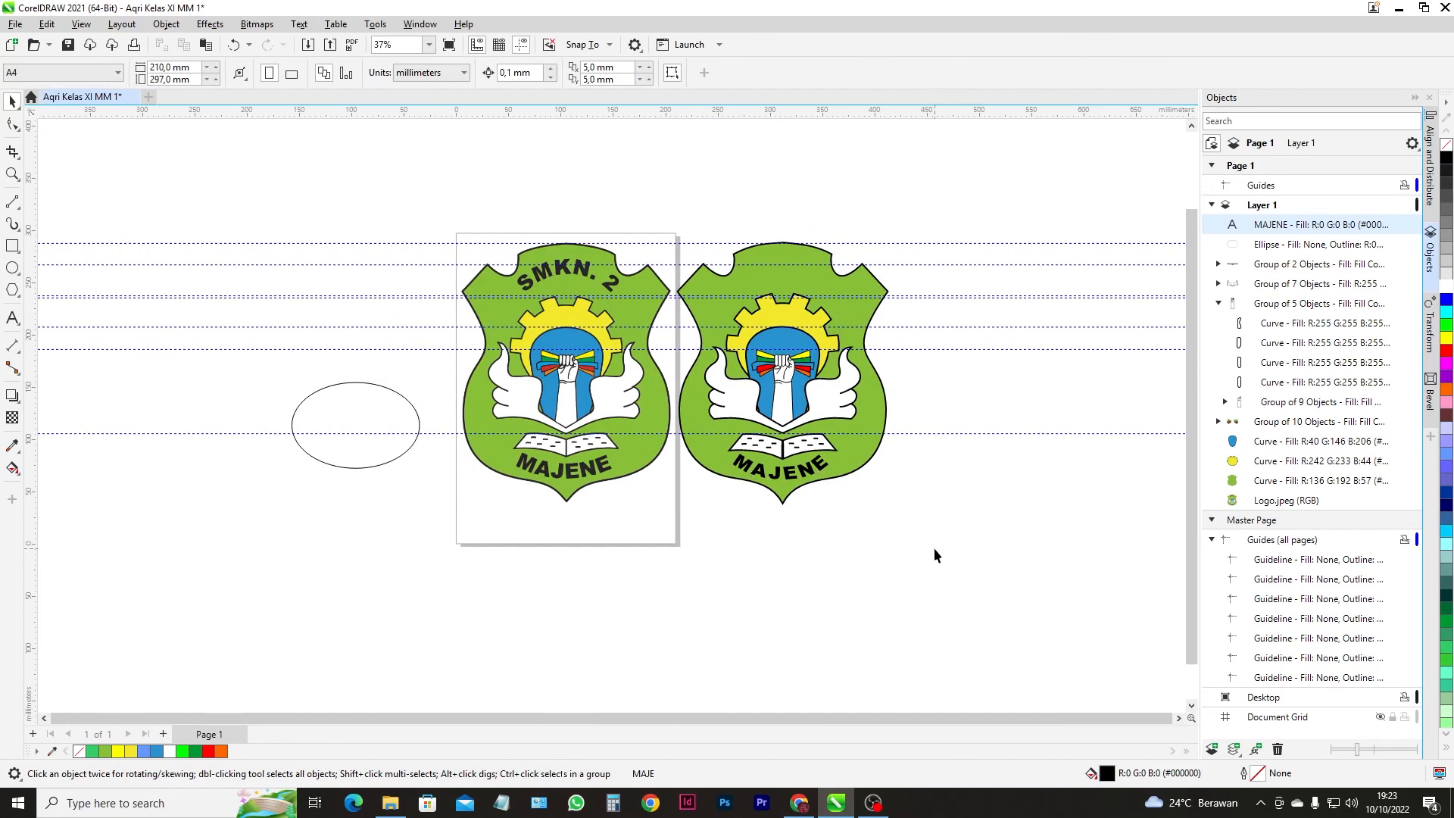
- Delete the leftover ellipse beside the page
left_click(416, 412)
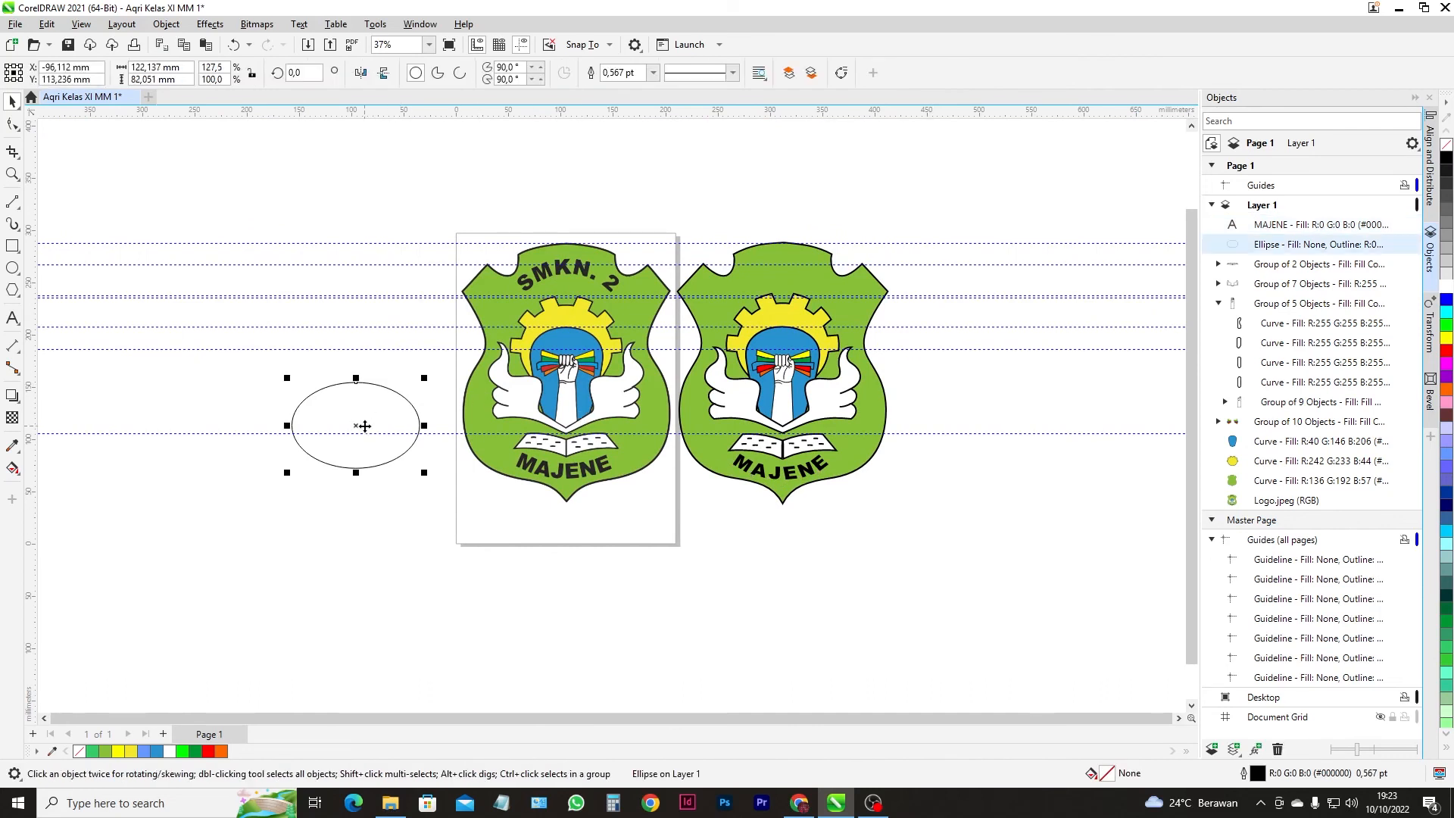
left_click_drag(365, 427, 339, 314)
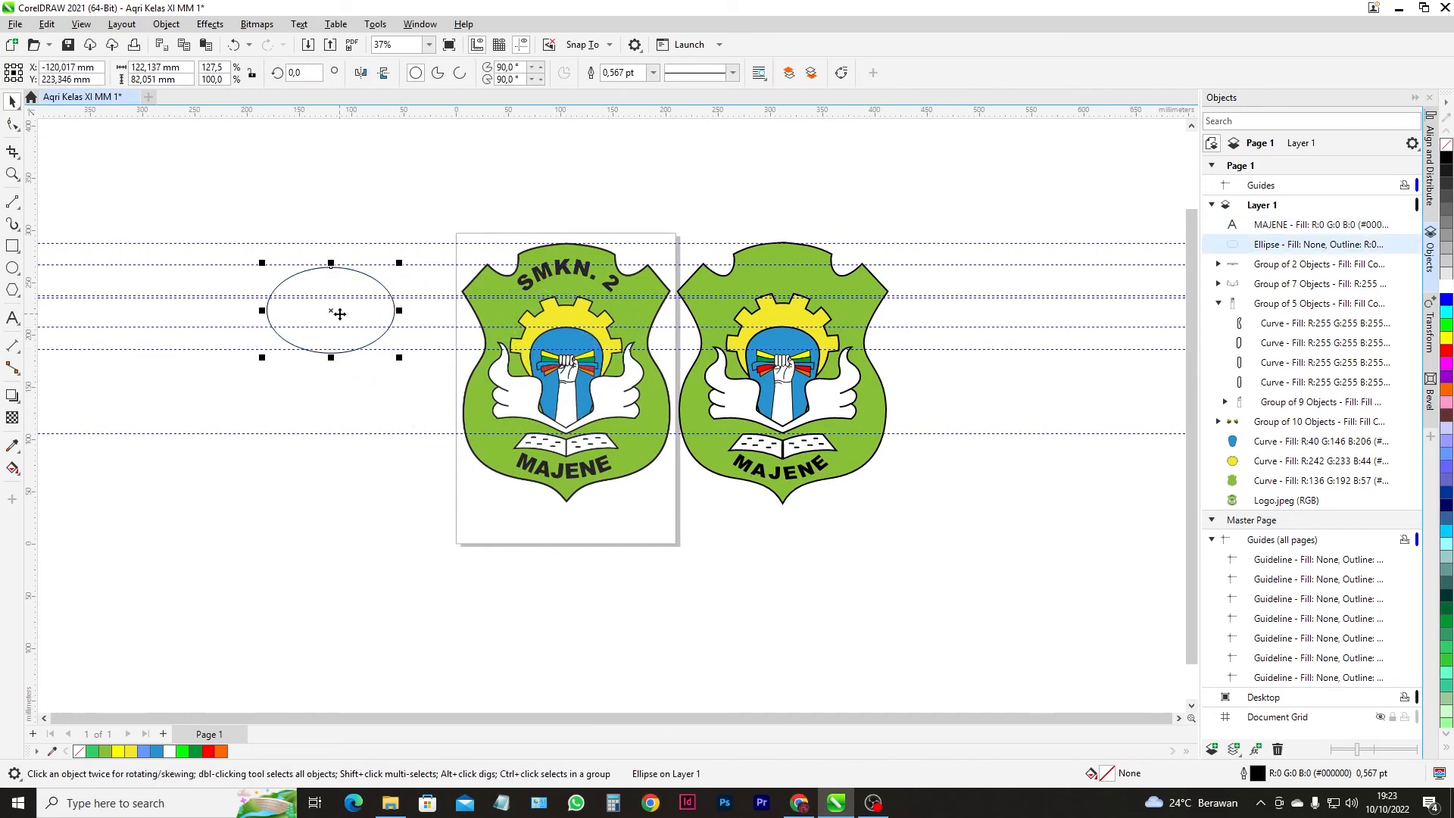
key("Delete")
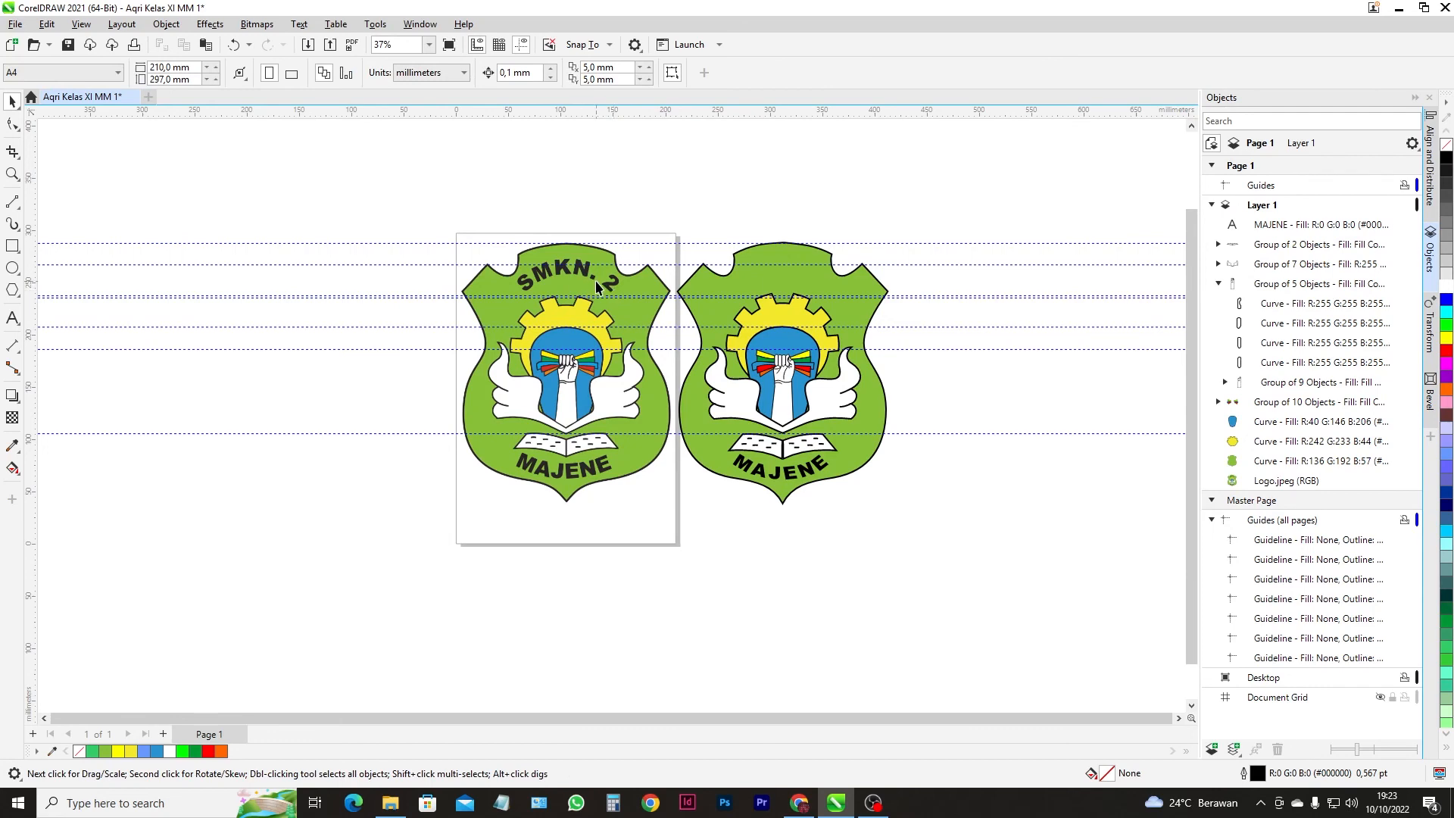
- Draw an ellipse about 83 mm wide and 51 mm tall beneath the reference SMKN. 2 lettering
scroll(594, 279, "up", 6)
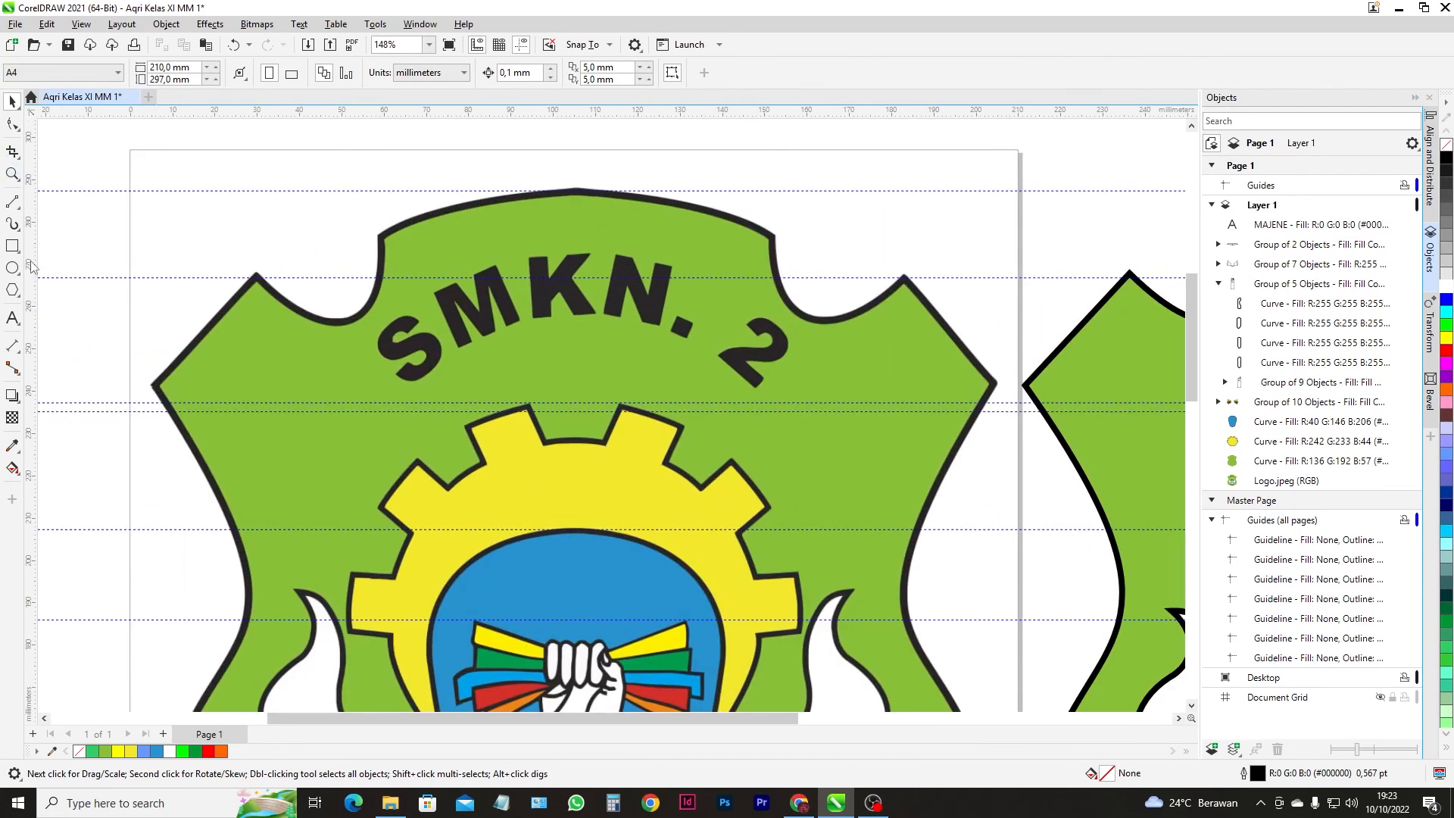
left_click(12, 267)
left_click_drag(449, 364, 769, 581)
left_click(12, 101)
left_click_drag(610, 482, 577, 453)
left_click_drag(735, 442, 768, 442)
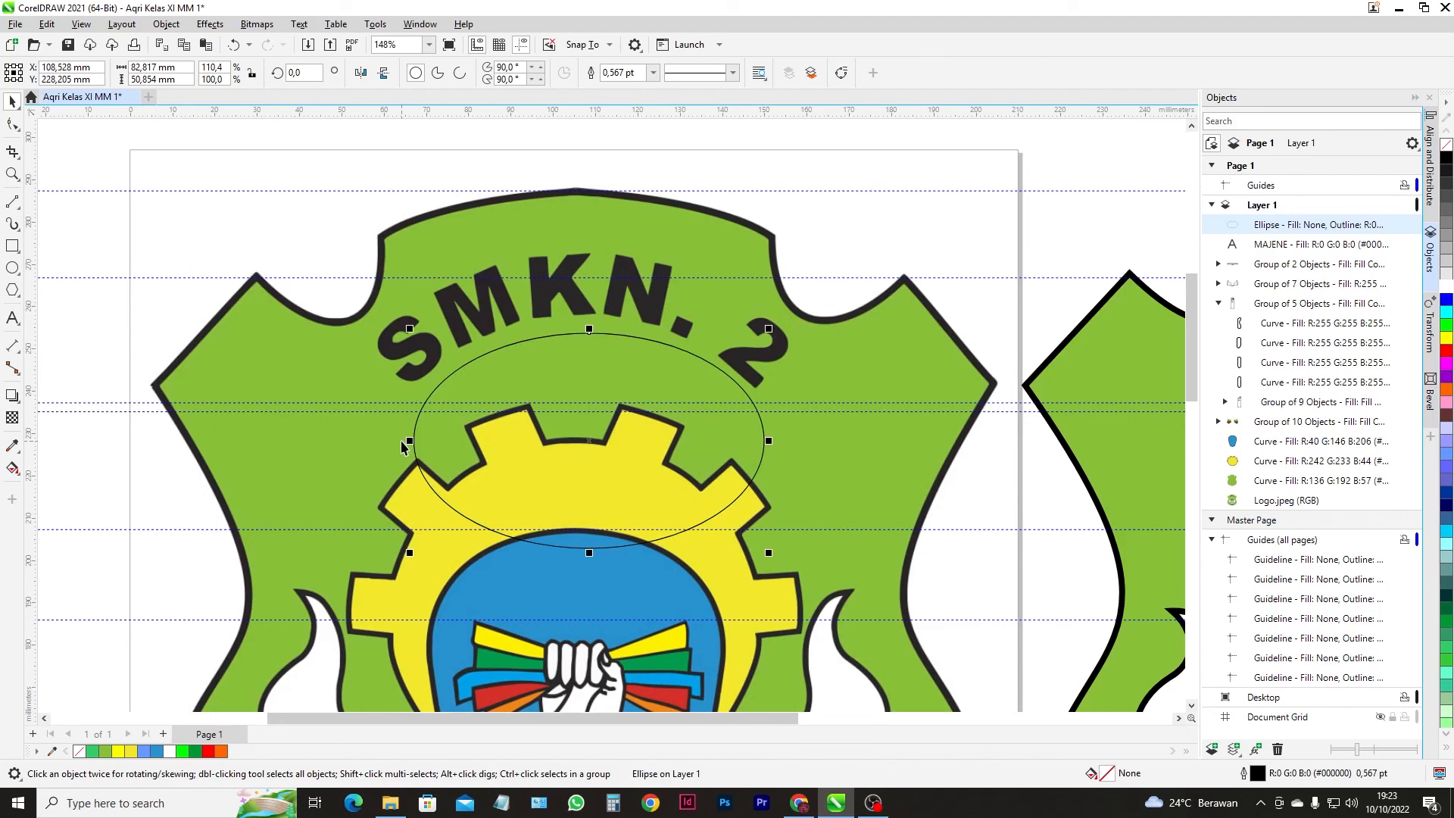
- Adjust the ellipse to about 85 mm wide to follow the reference lettering's arc, and move it off the page
left_click_drag(409, 441, 393, 441)
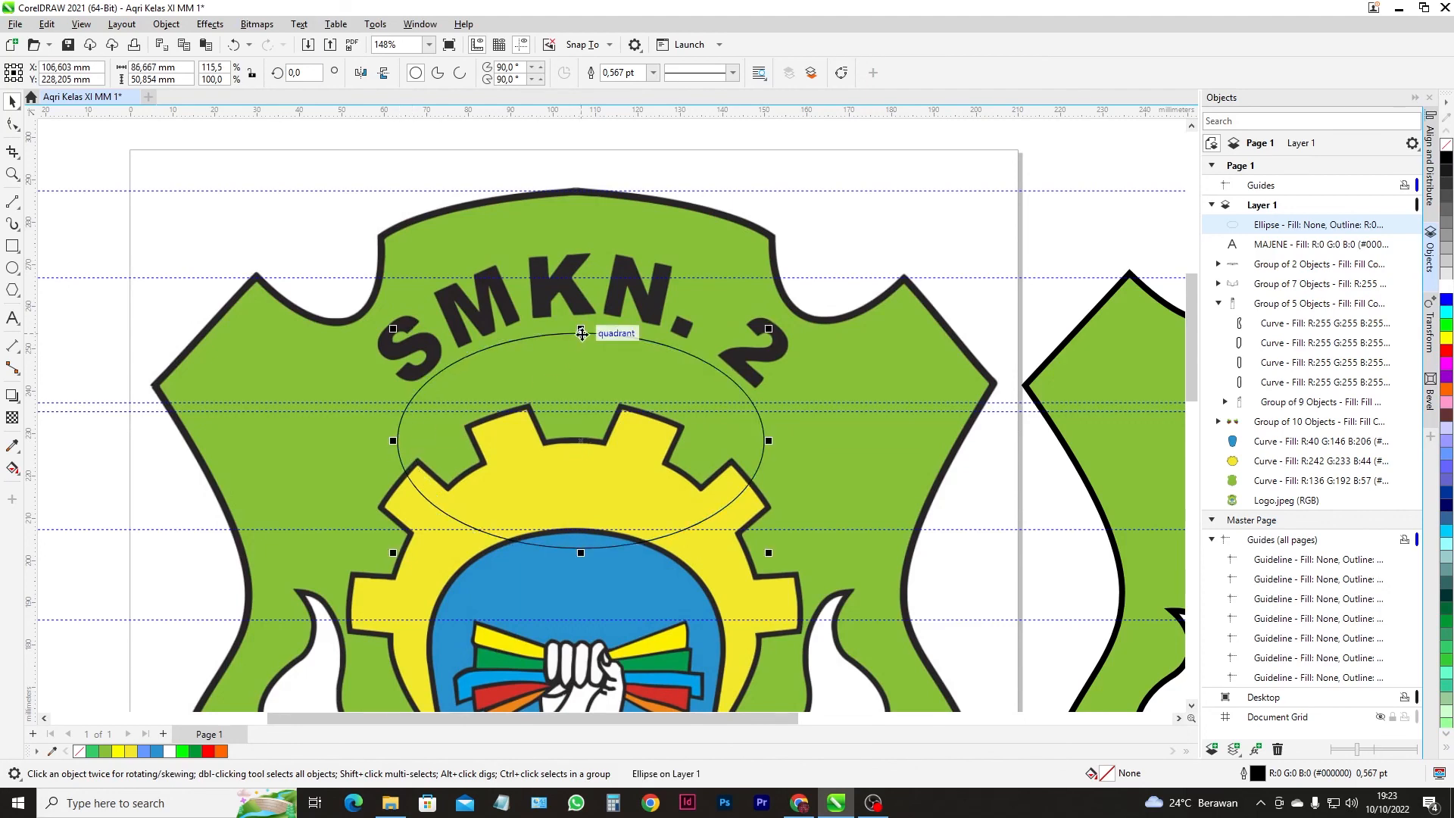
left_click_drag(581, 333, 581, 319)
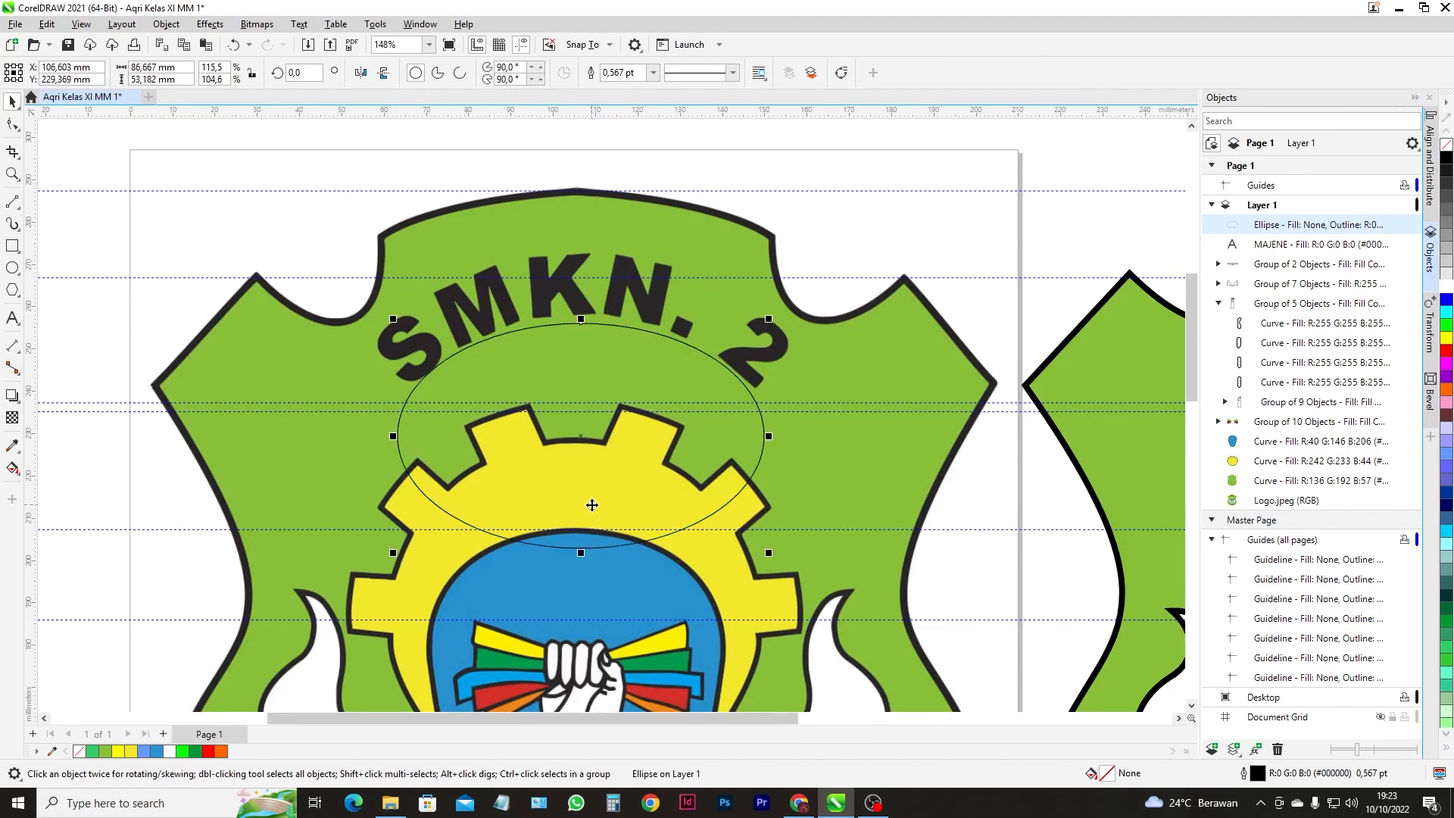
key("ctrl+z")
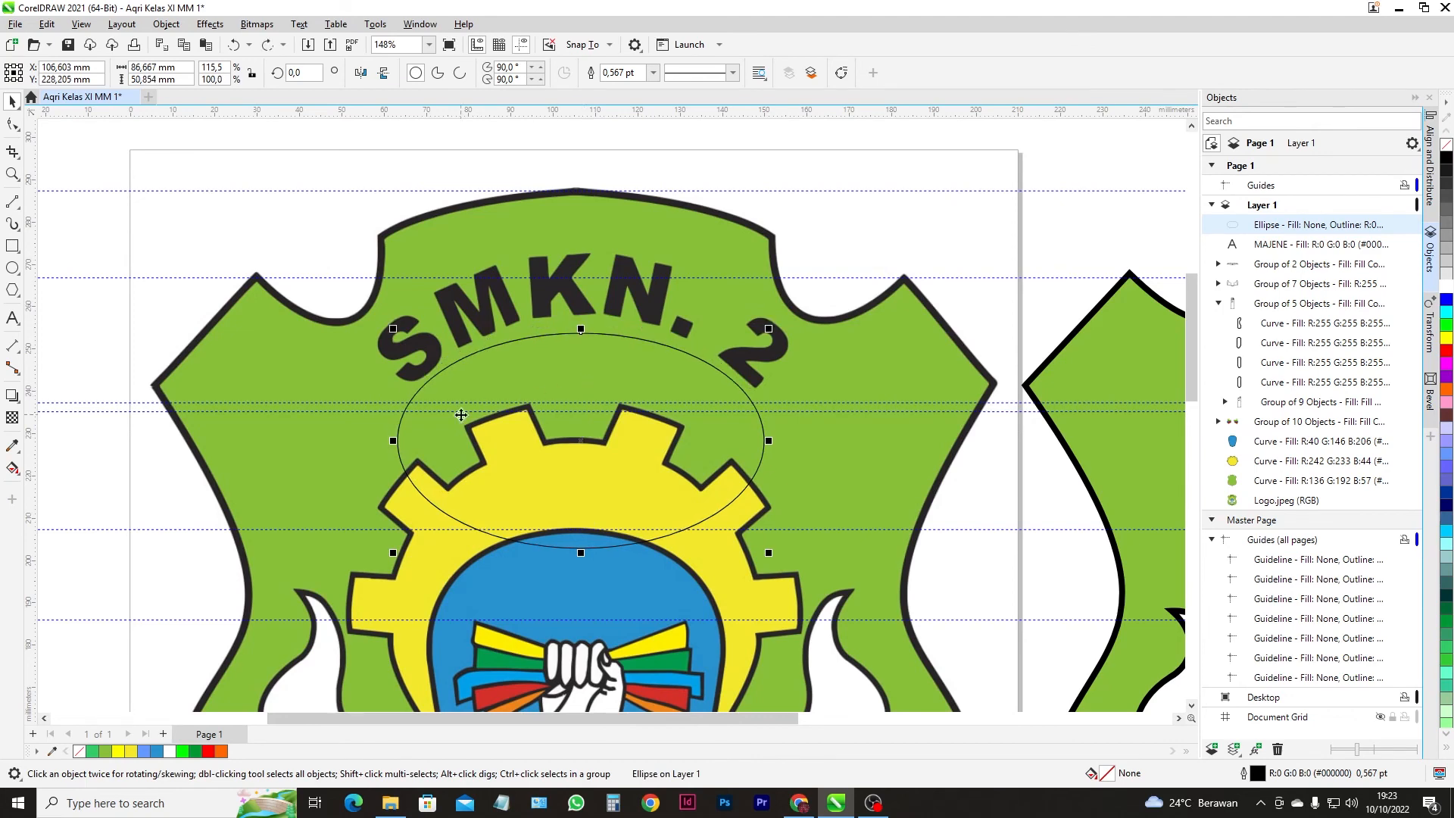
left_click_drag(393, 441, 400, 443)
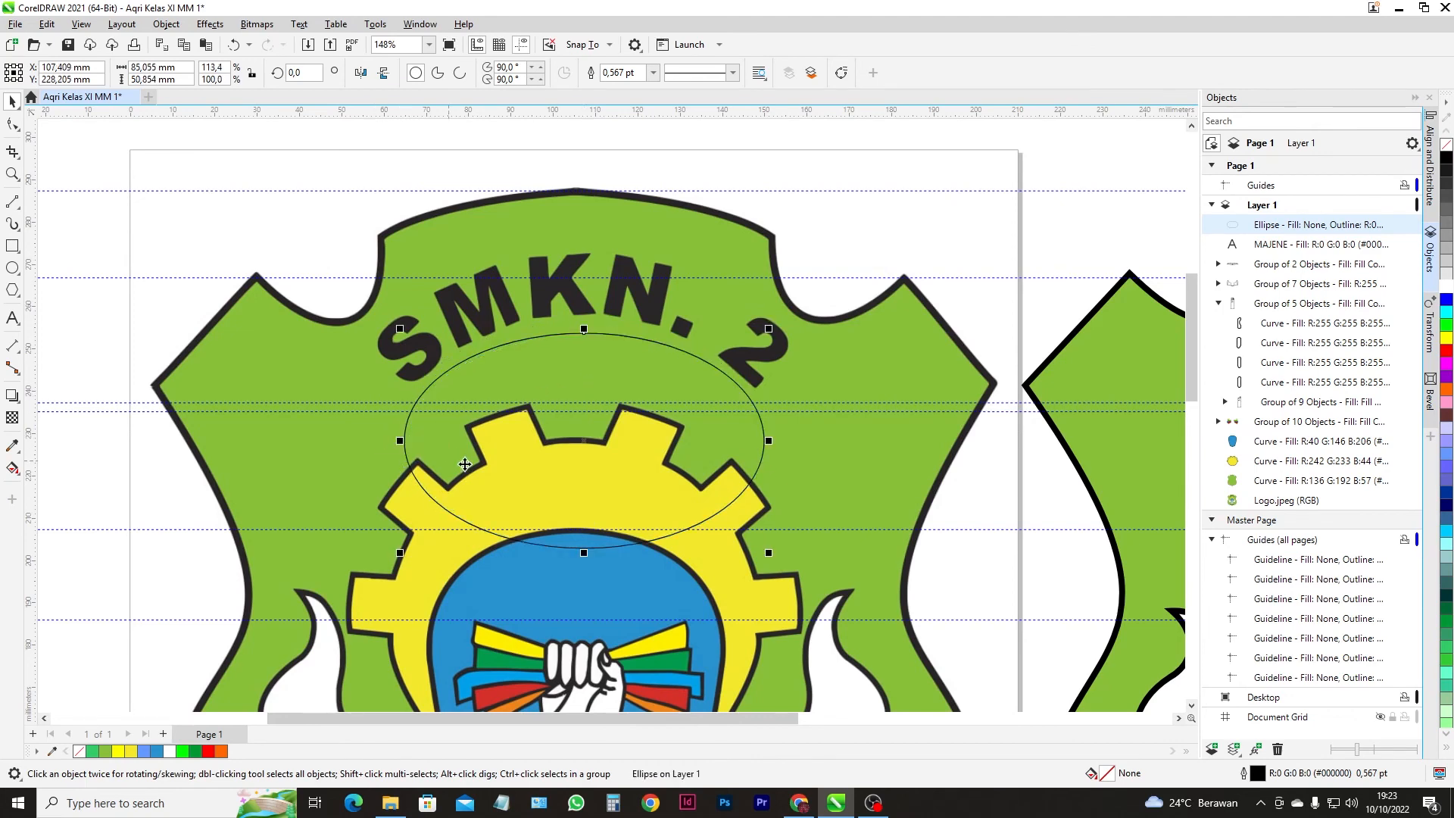
left_click_drag(769, 441, 759, 445)
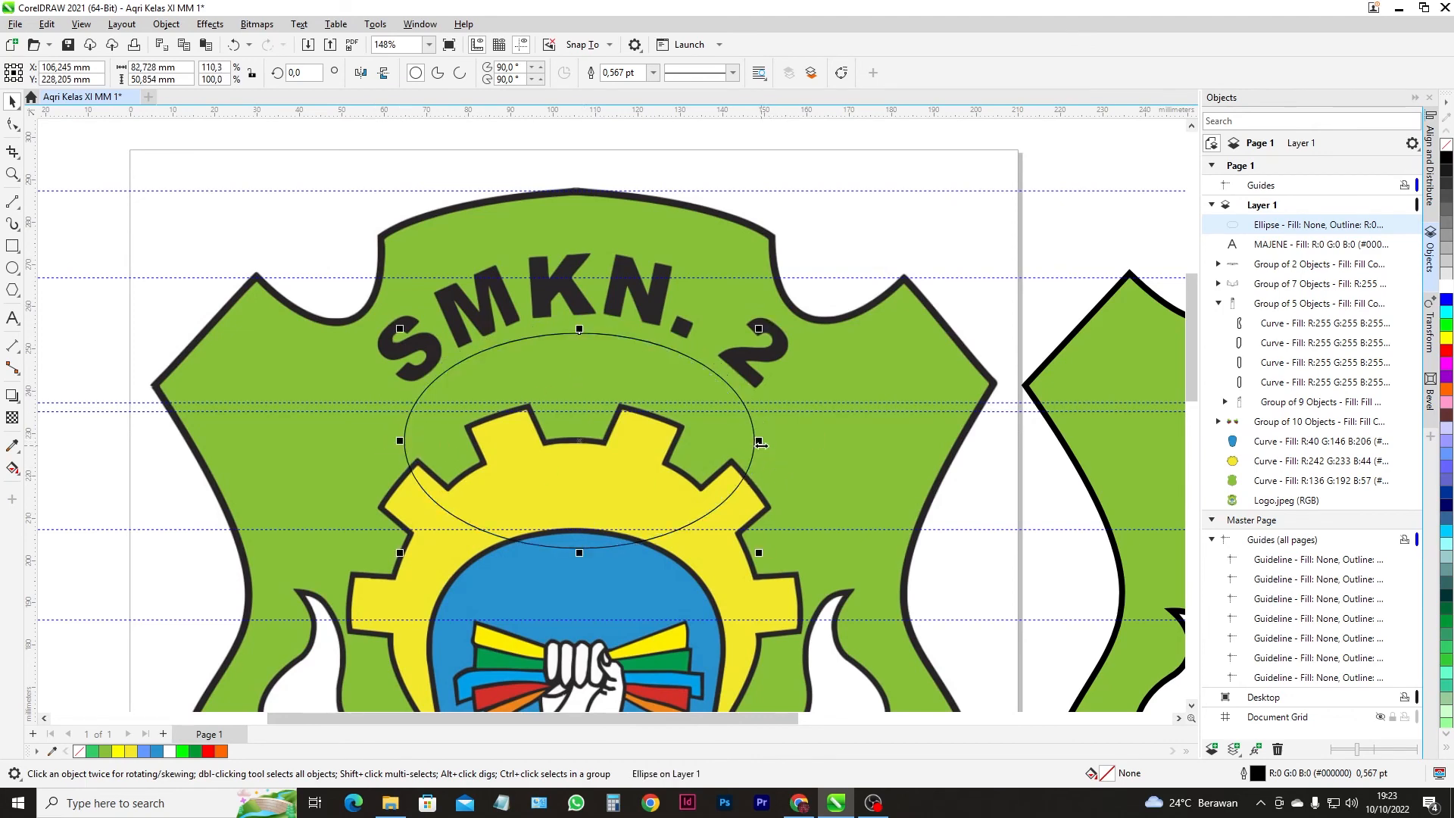
scroll(584, 425, "up", 3)
left_click_drag(591, 470, 592, 469)
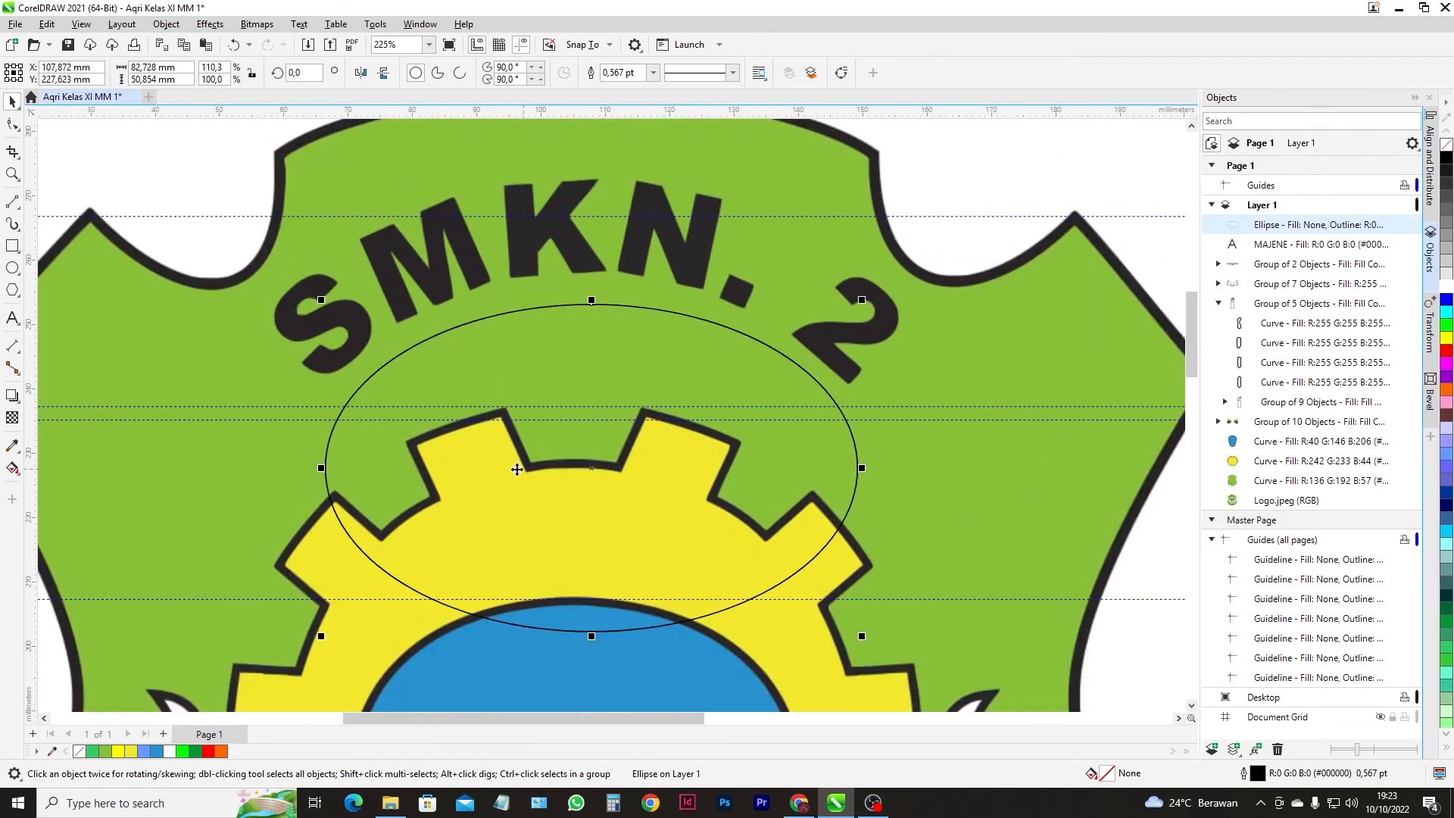
left_click_drag(322, 469, 309, 469)
scroll(798, 475, "down", 5)
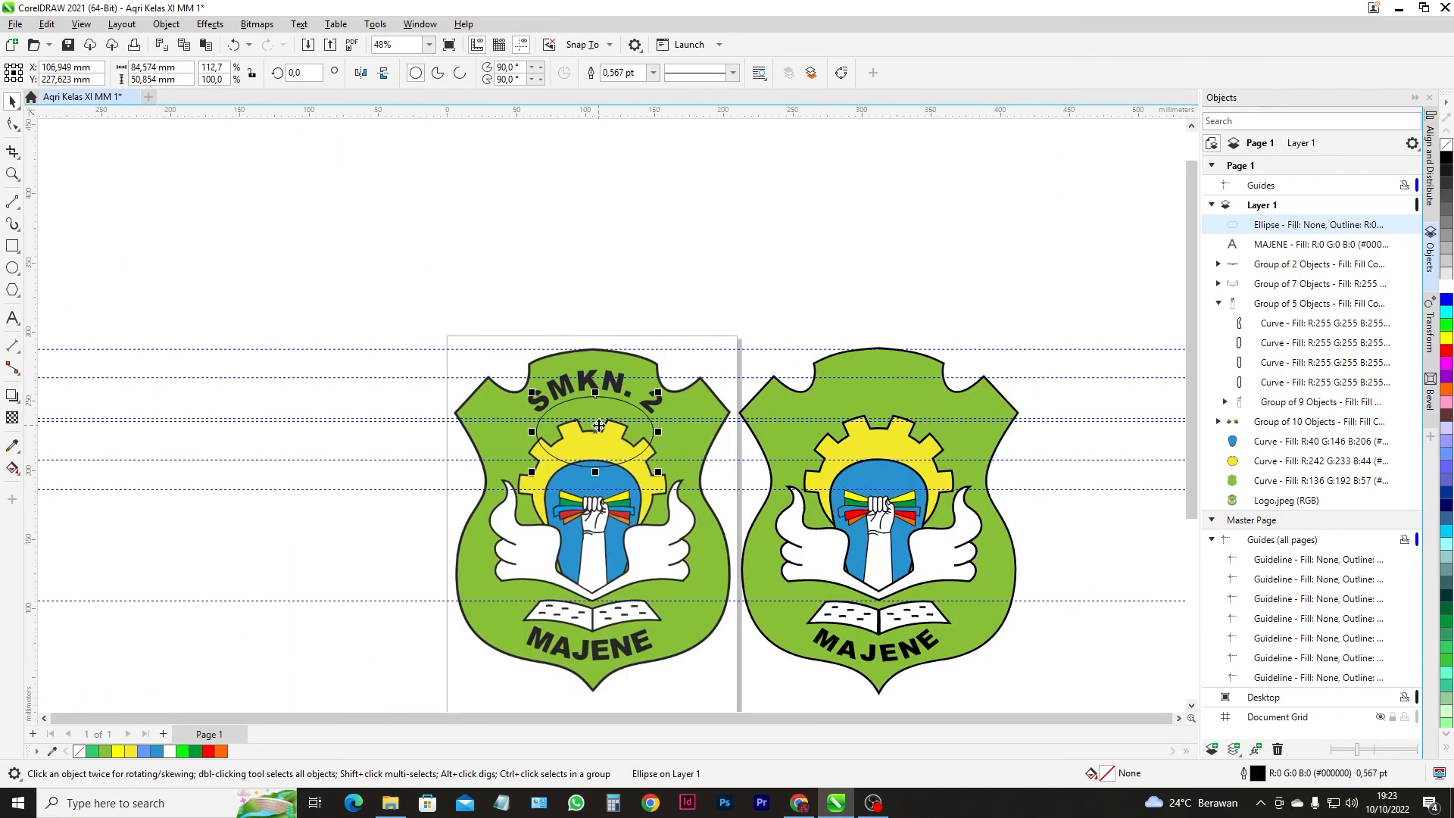
left_click_drag(546, 419, 303, 343)
- Add the text "SMKN. 2" beside the ellipse in Arial Black, enlarged to about 45 pt
left_click(13, 318)
left_click(373, 279)
type("SMKN")
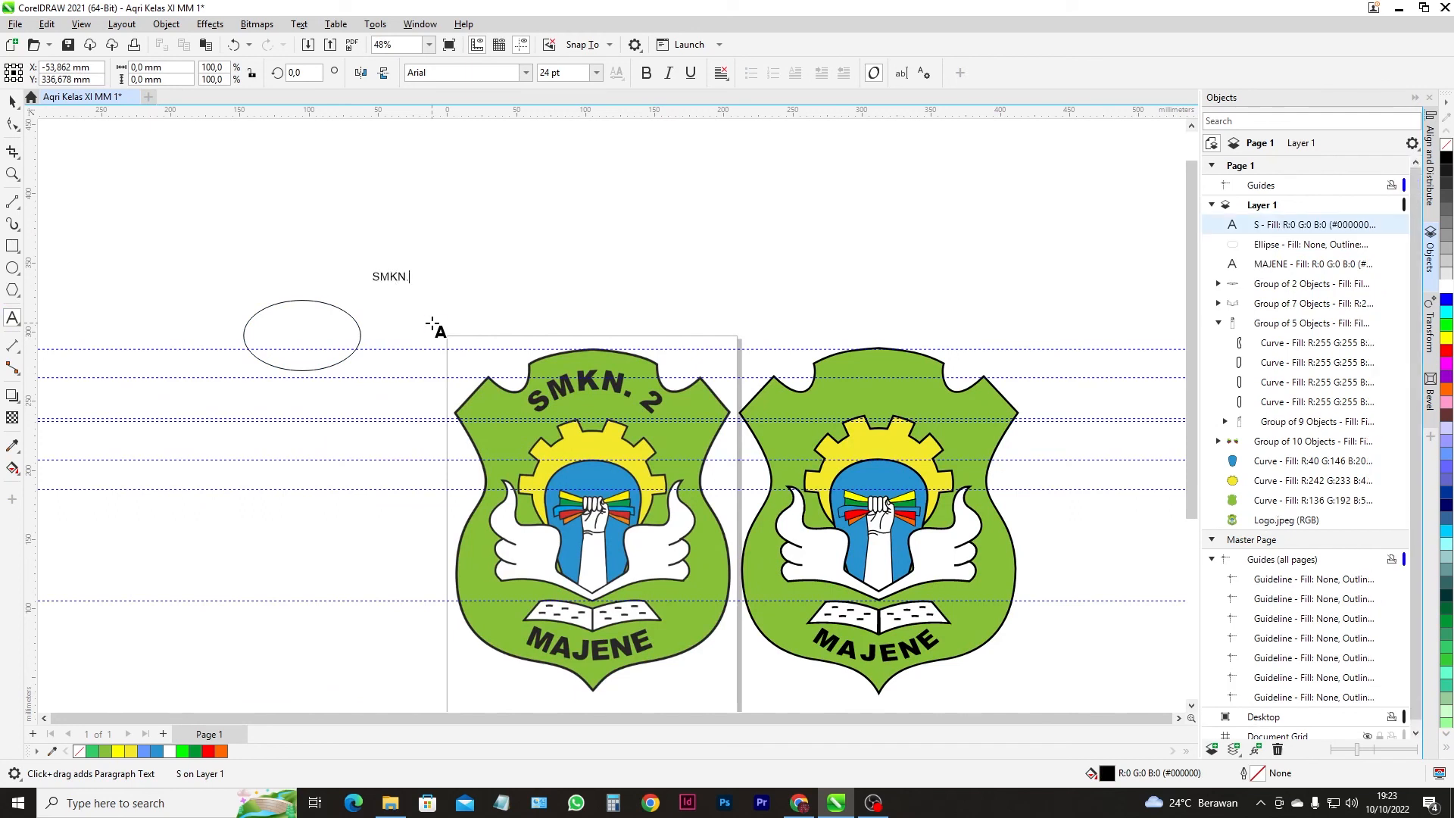
left_click(12, 101)
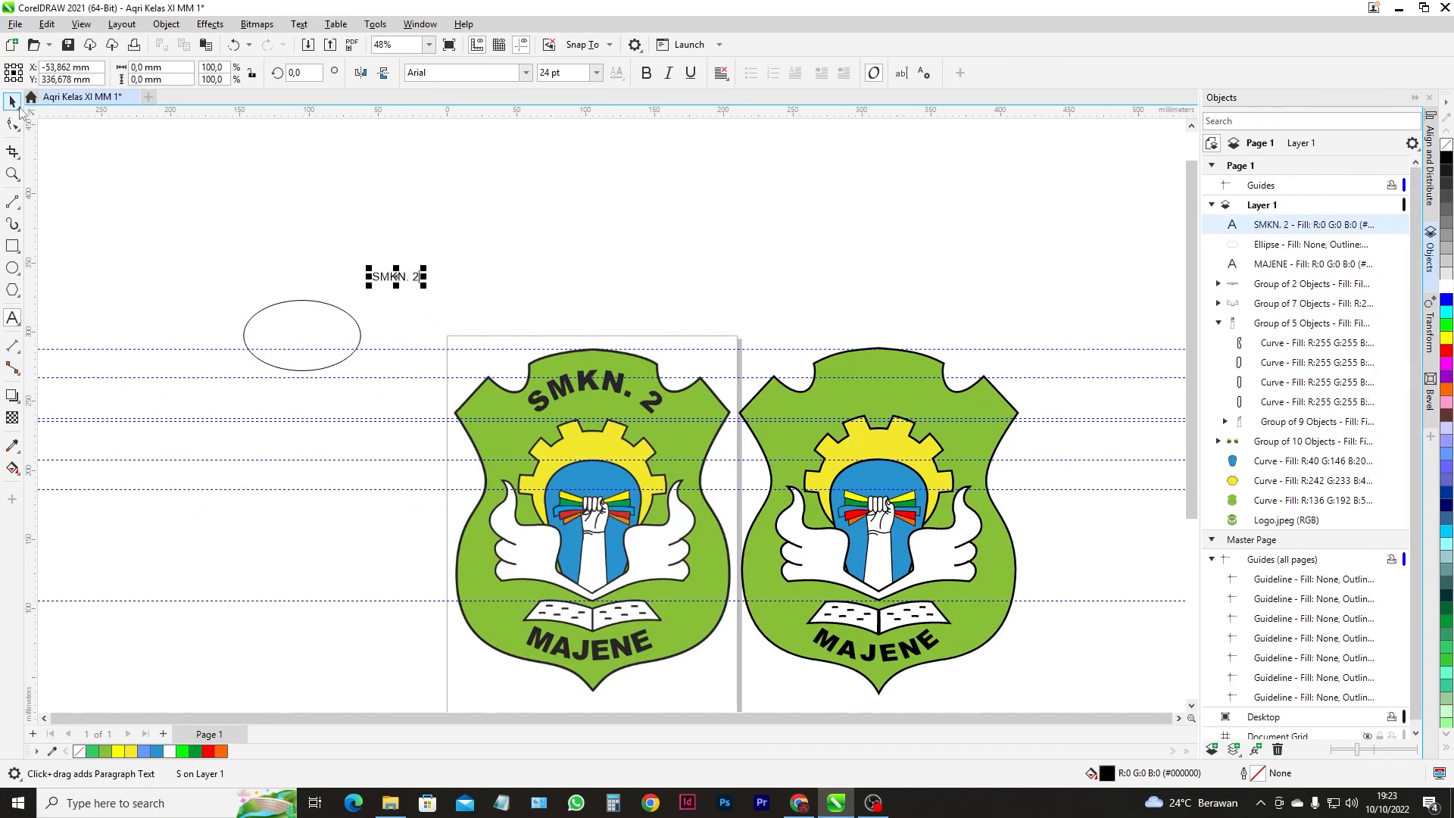
left_click(525, 72)
left_click(514, 120)
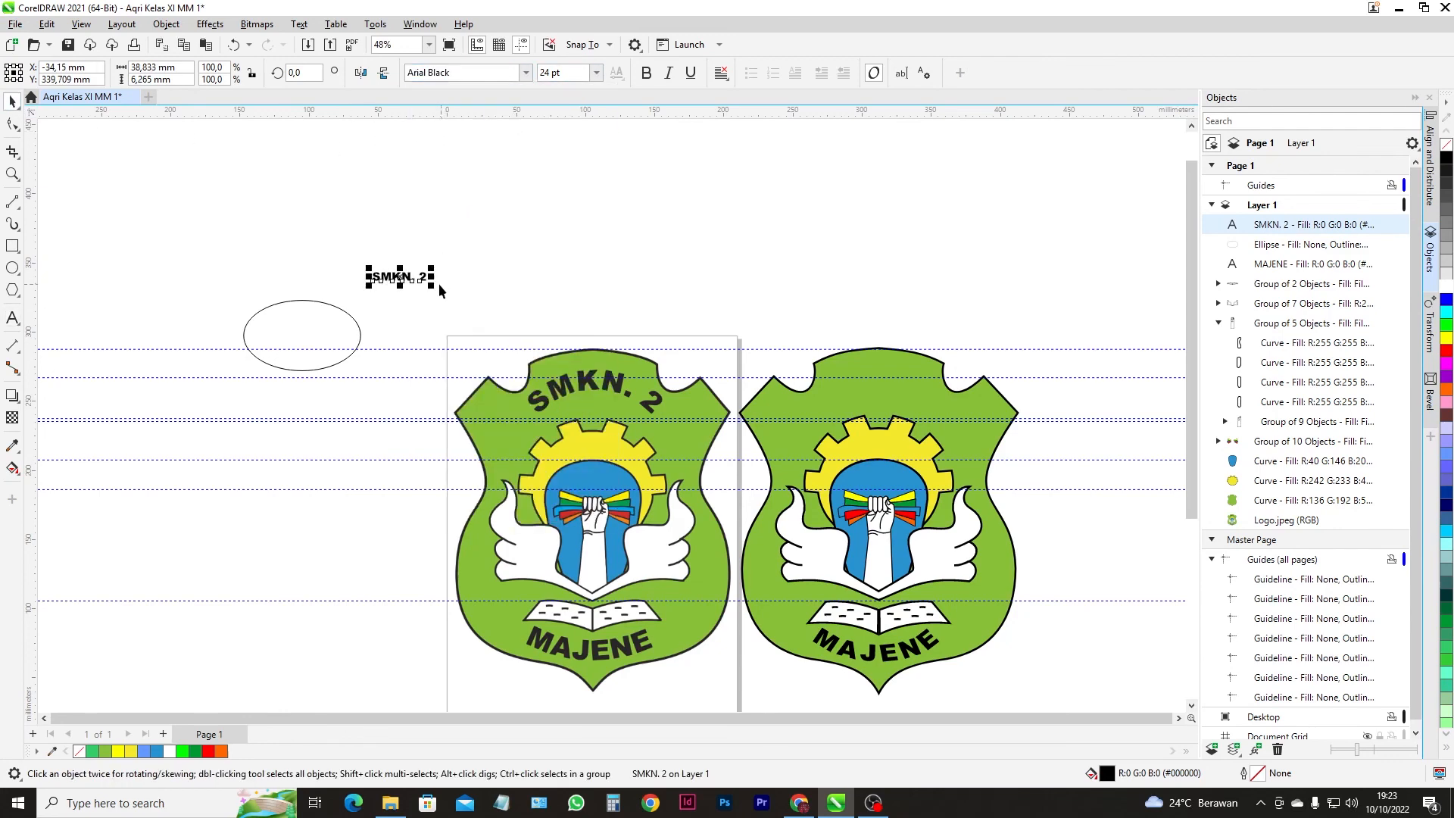
left_click_drag(433, 286, 481, 294)
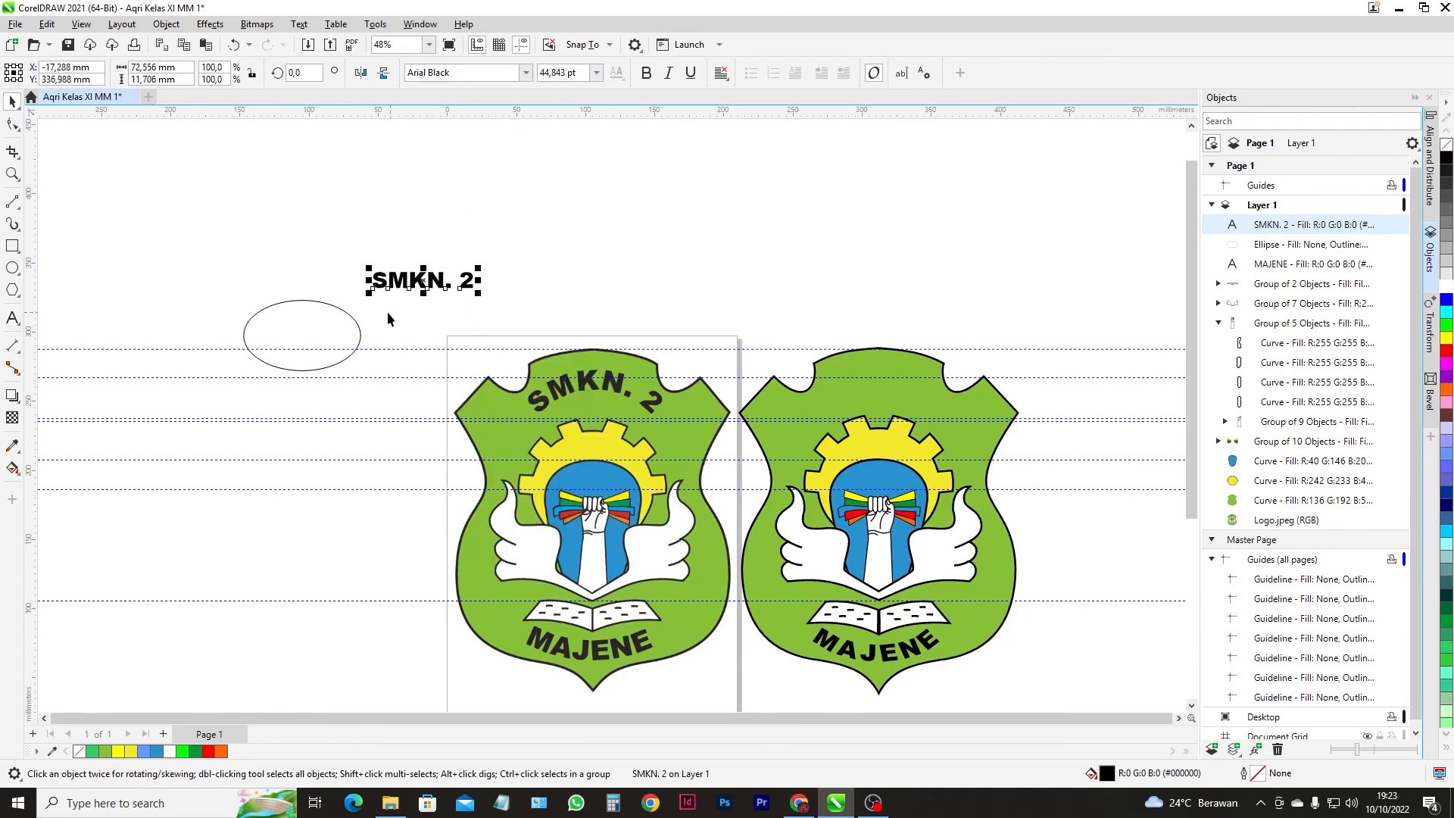
- Fit the SMKN. 2 text to the ellipse as its path
left_click(344, 316, "shift")
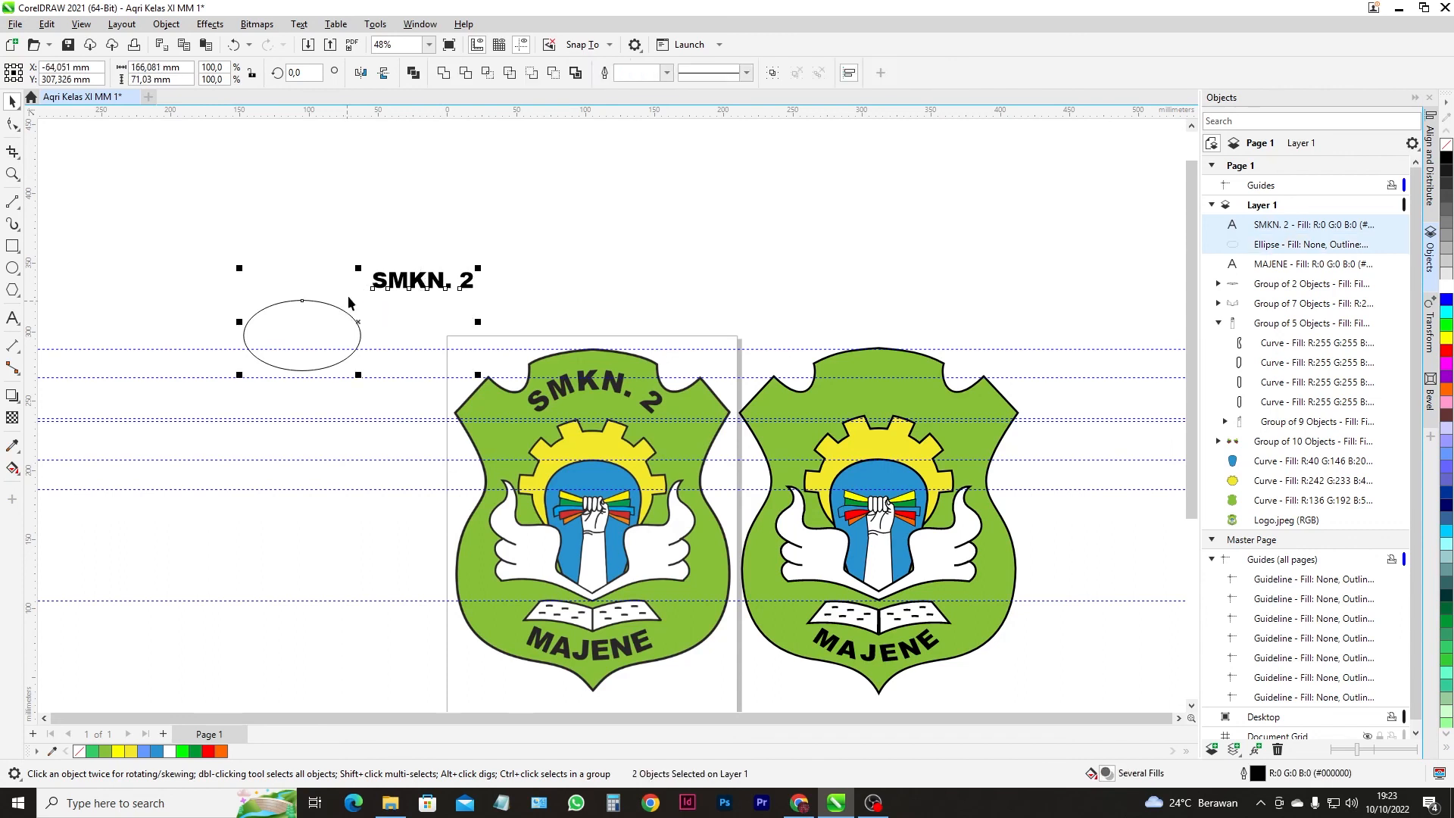
left_click(299, 23)
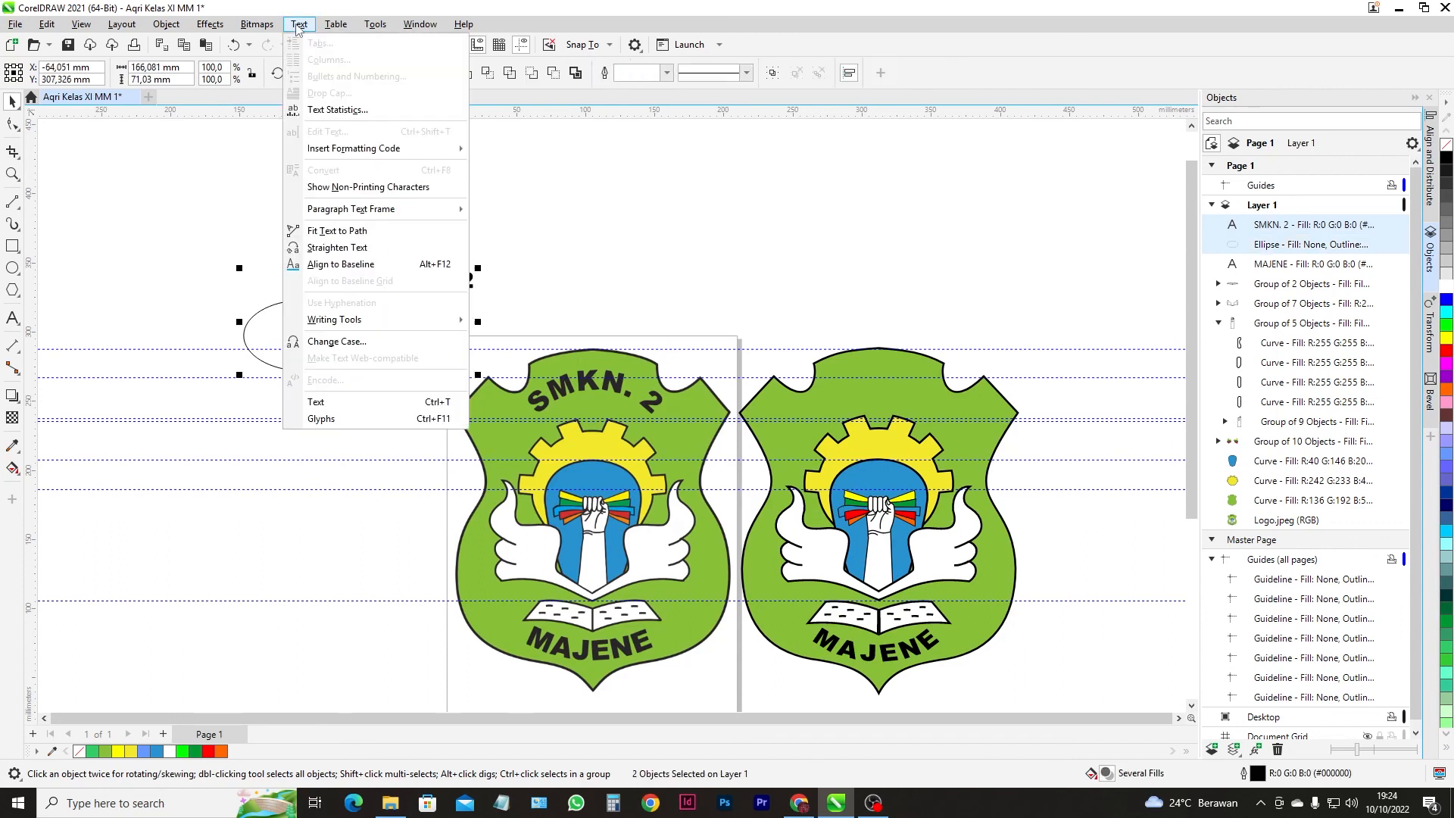
left_click(359, 234)
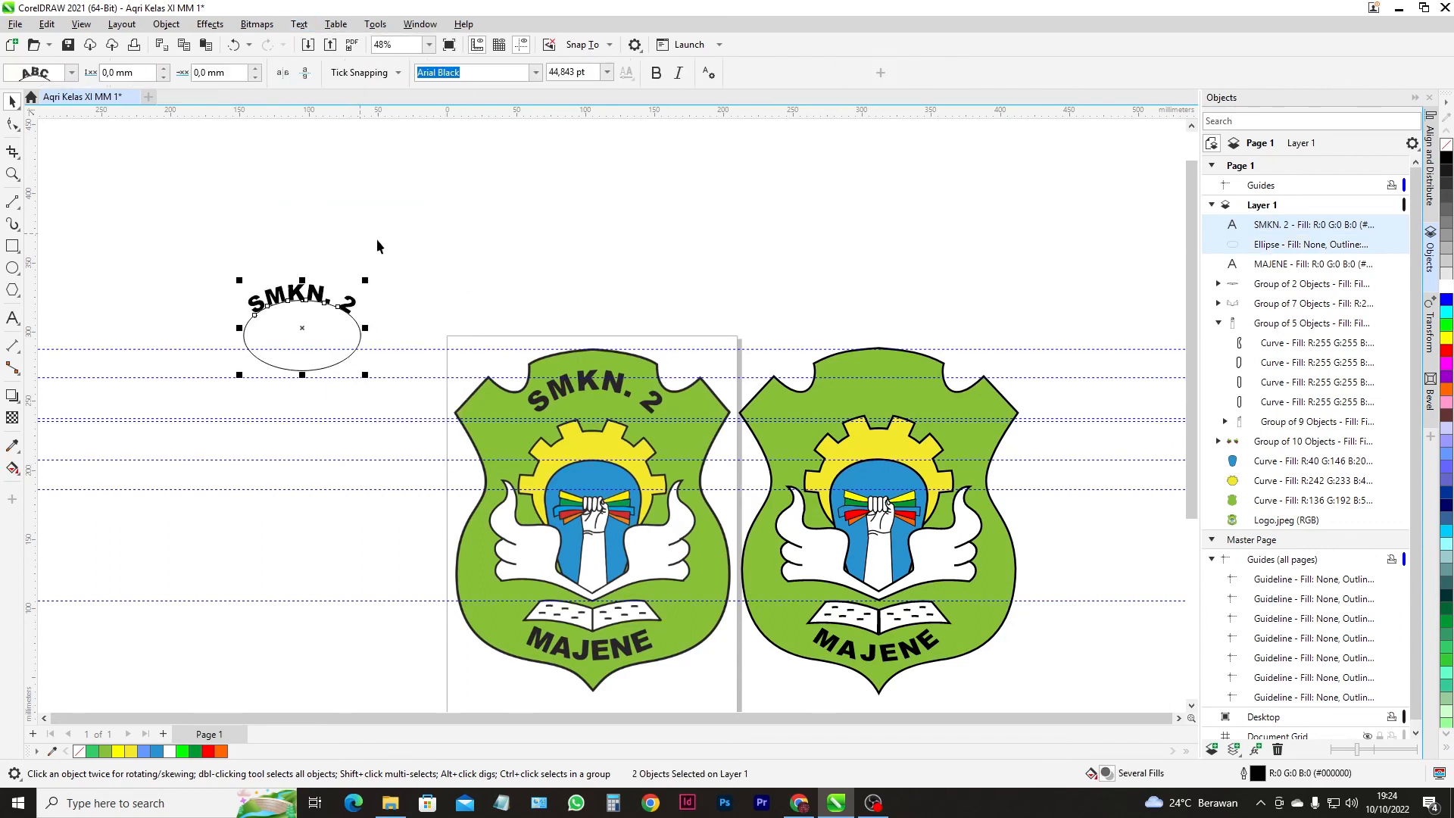
- Move the ellipse with its curved text onto the reference SMKN. 2 lettering
left_click(324, 301)
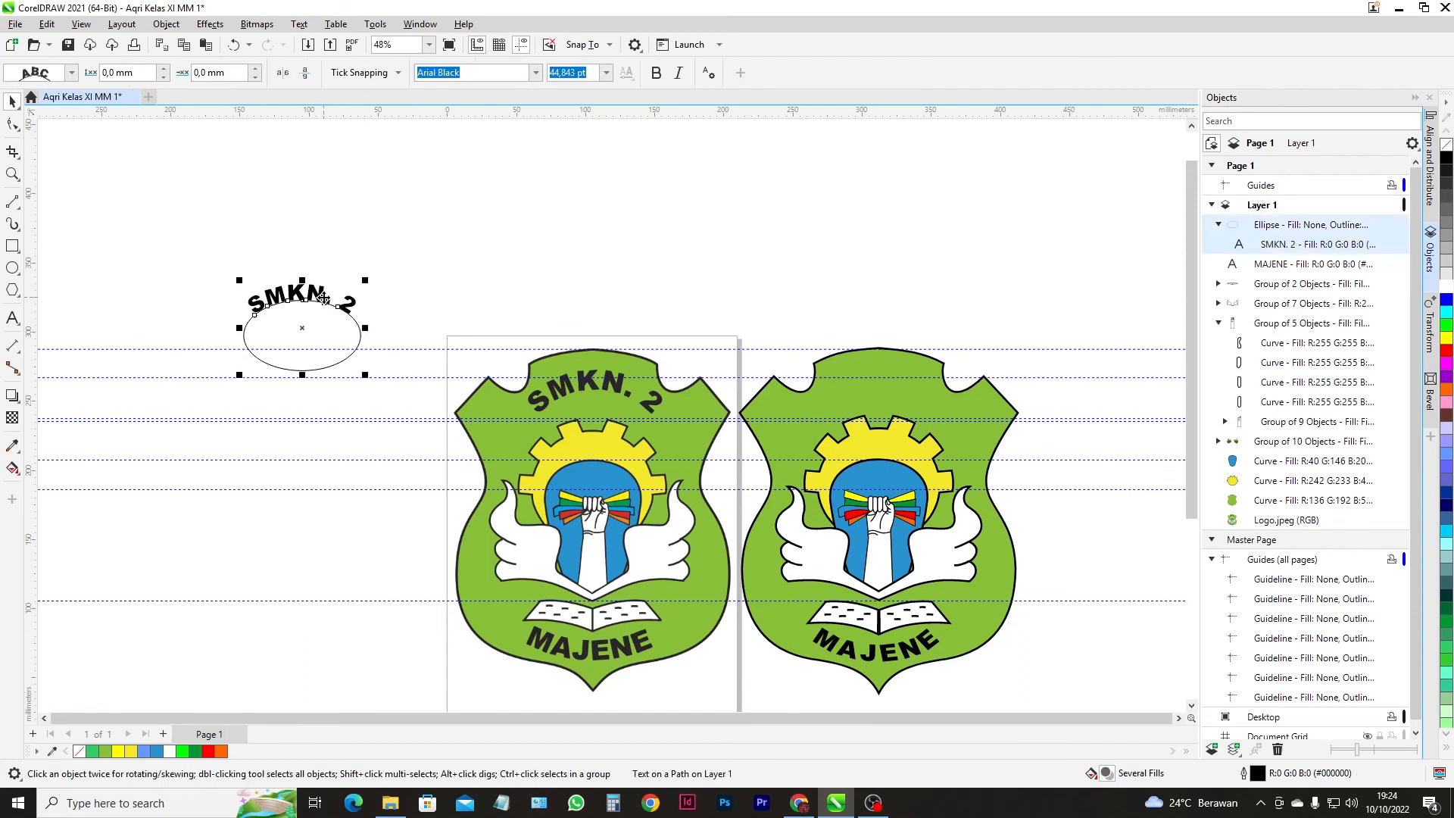
left_click_drag(323, 298, 454, 344)
key("ctrl+z")
left_click(320, 262)
left_click_drag(326, 311, 592, 421)
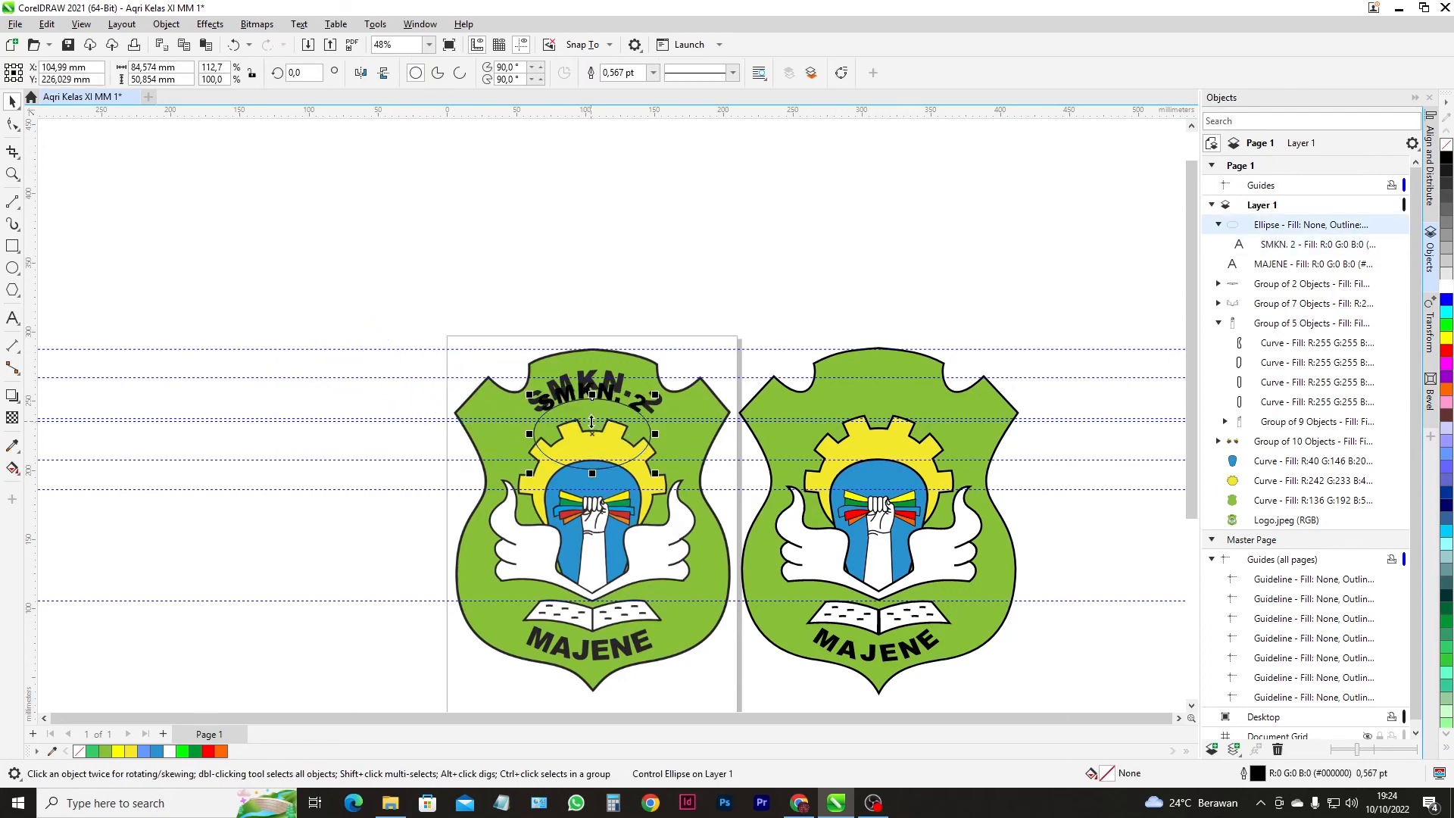
- Enlarge the ellipse under the curved text to about 103 mm by 62 mm to match the reference arc
scroll(586, 414, "up", 3)
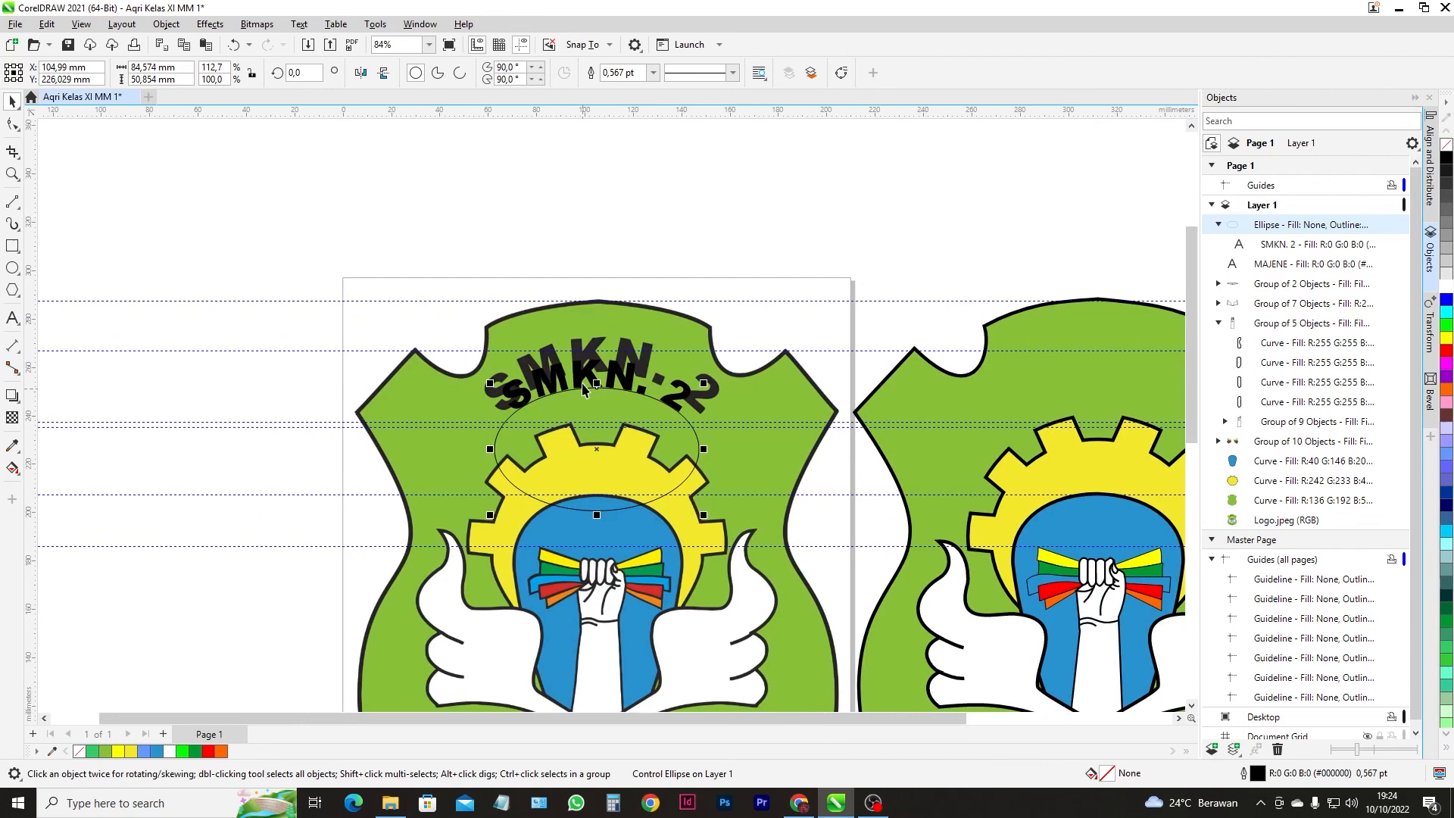
left_click_drag(707, 381, 729, 371)
left_click_drag(490, 515, 470, 529)
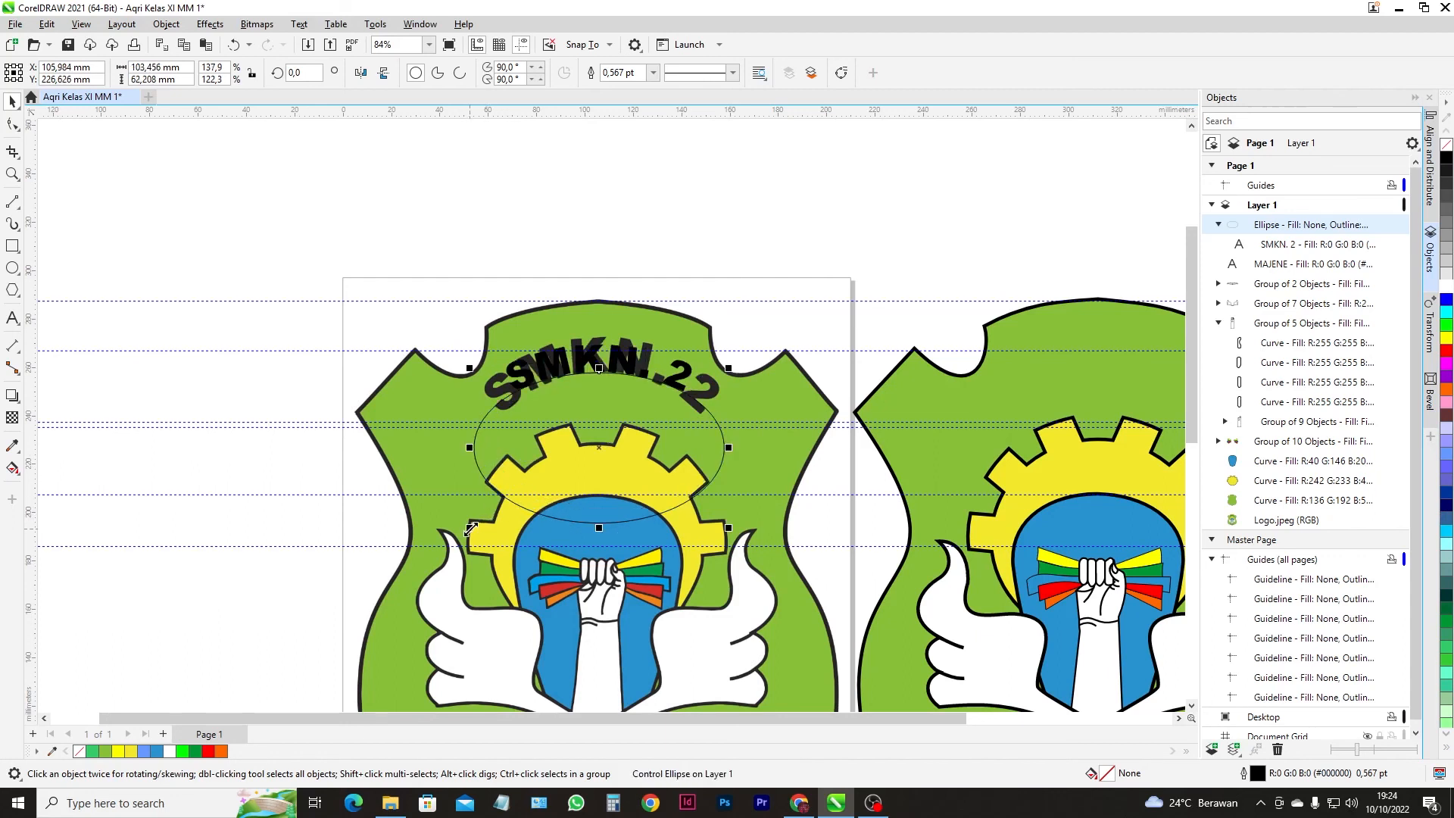
- Try the curved SMKN. 2 text at 72 pt, and set its font size to 60 pt
double_click(558, 375)
key("ctrl+a")
left_click(580, 72)
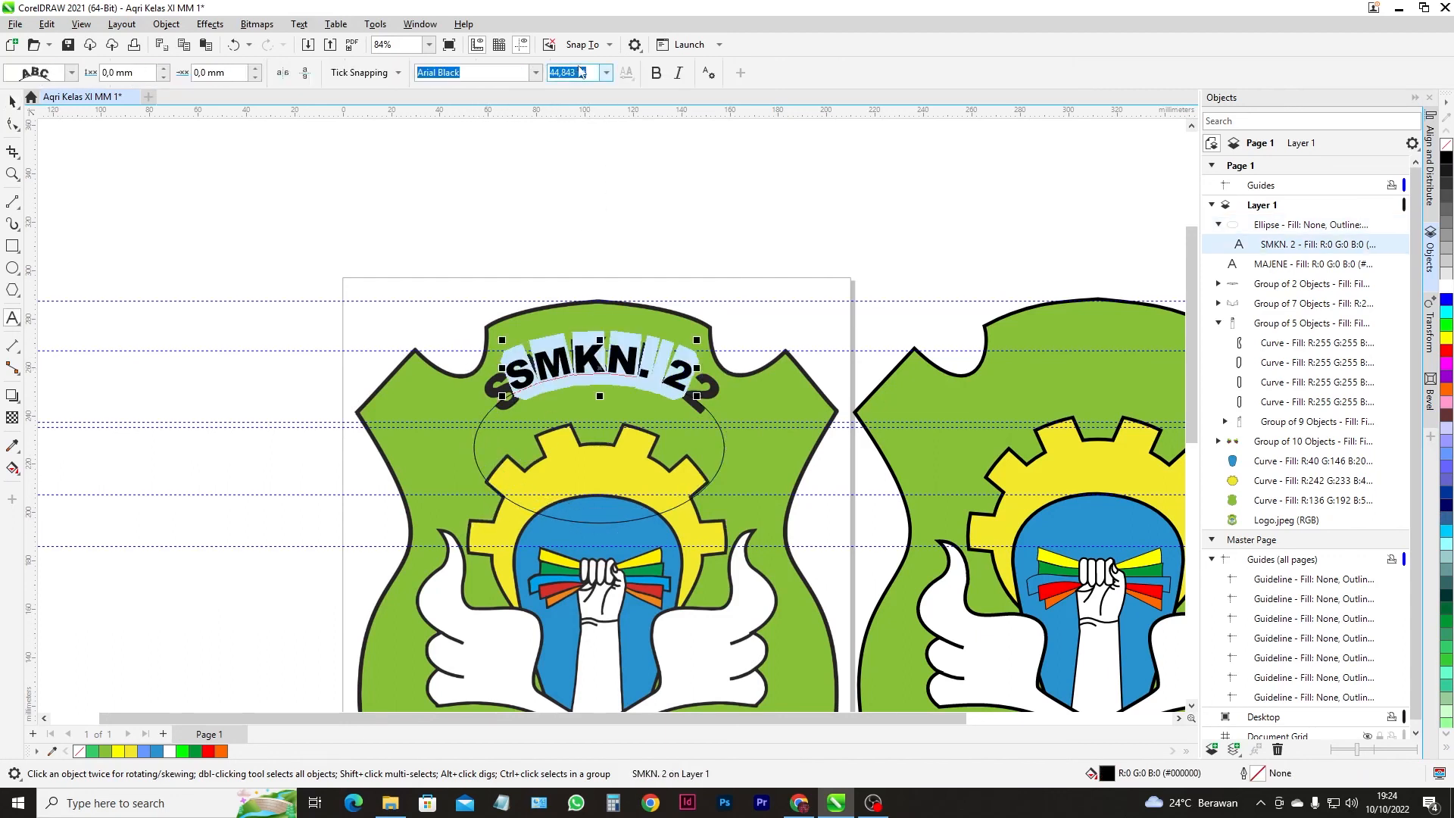
left_click(606, 72)
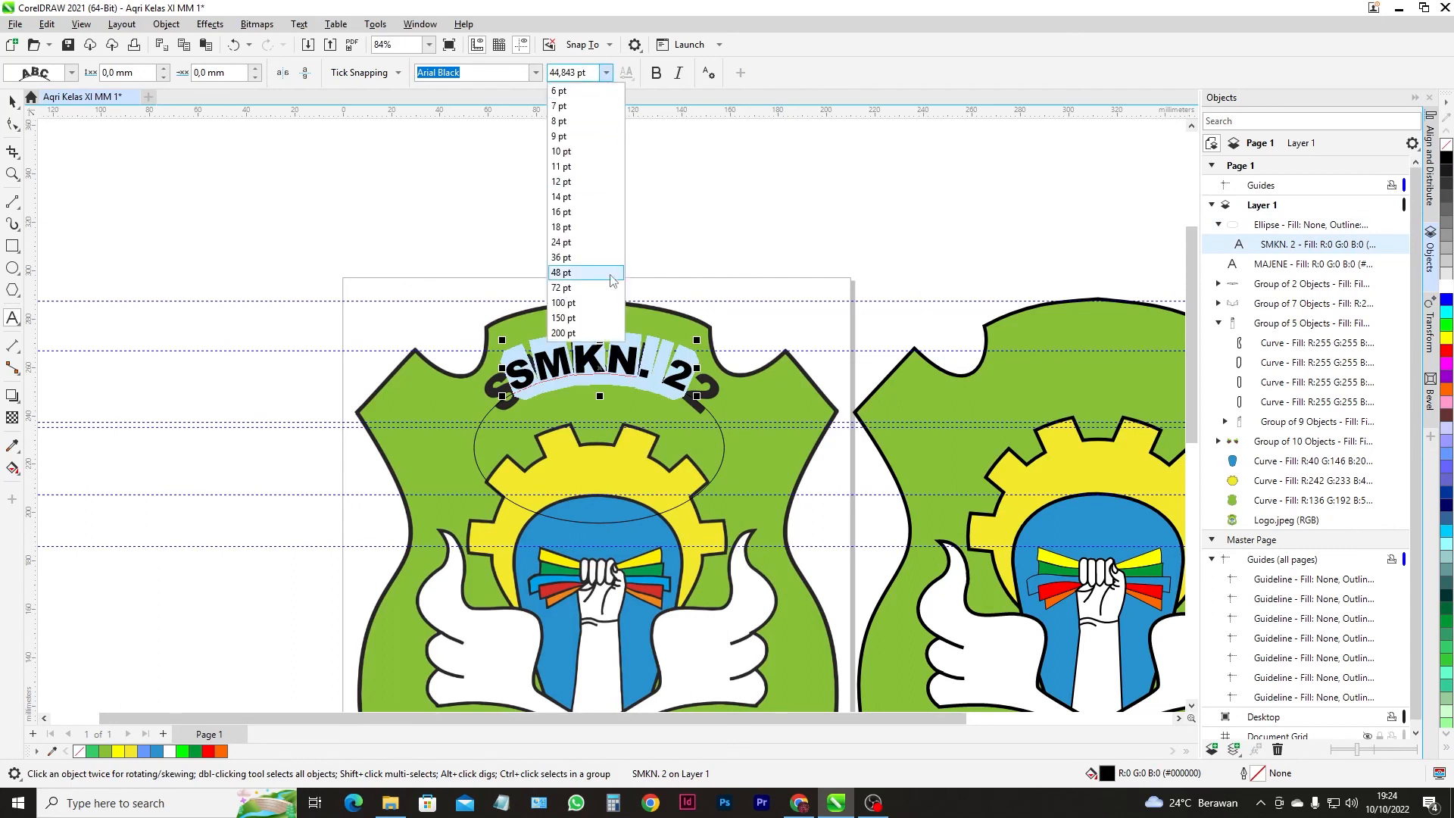
left_click(588, 291)
left_click(573, 74)
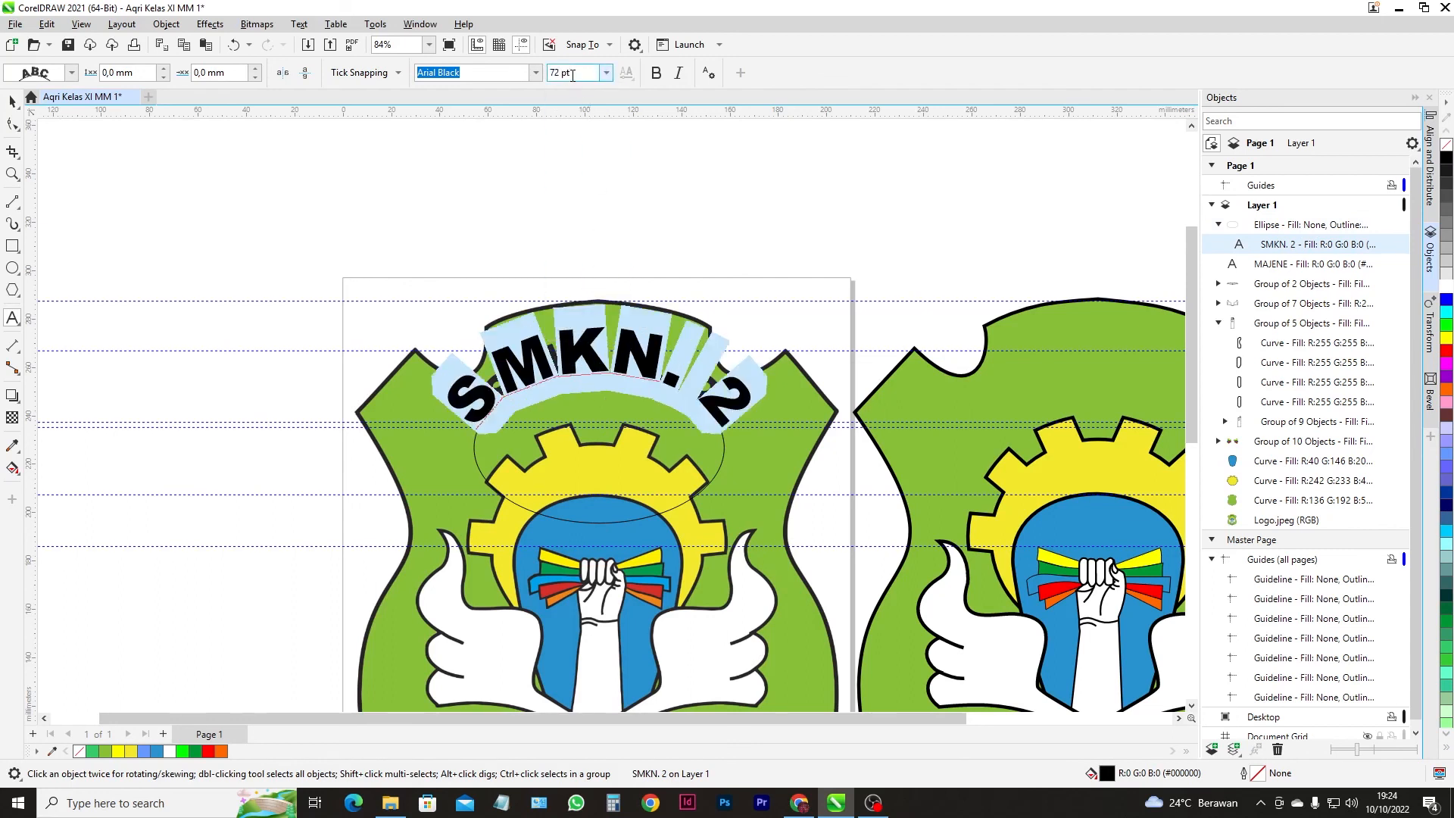
key("BackSpace")
key("BackSpace")
type("60")
key("Return")
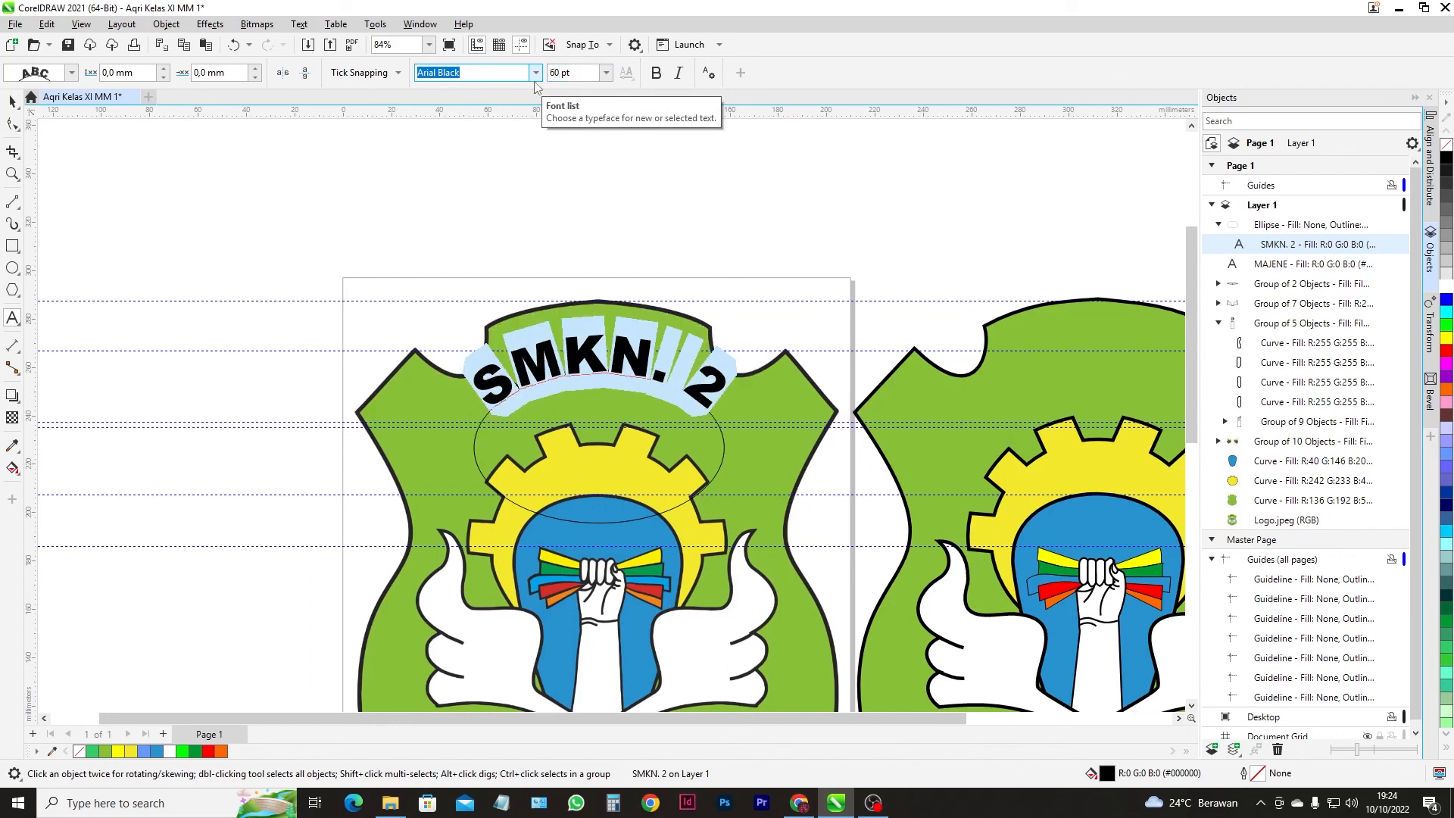
left_click(12, 101)
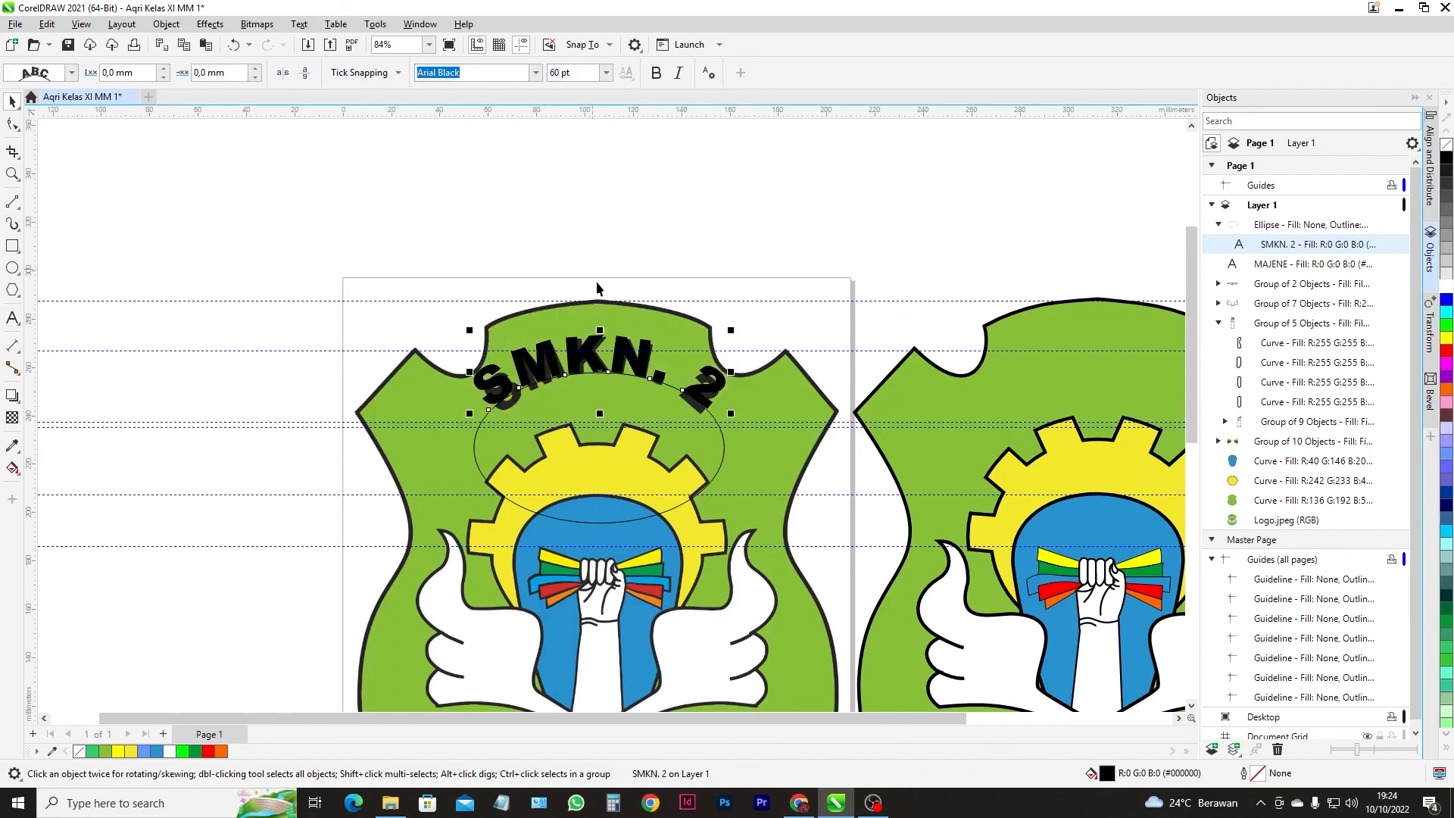
- Offset the curved text -4 mm from the ellipse and set its font size to 57 pt
left_click_drag(600, 370, 594, 381)
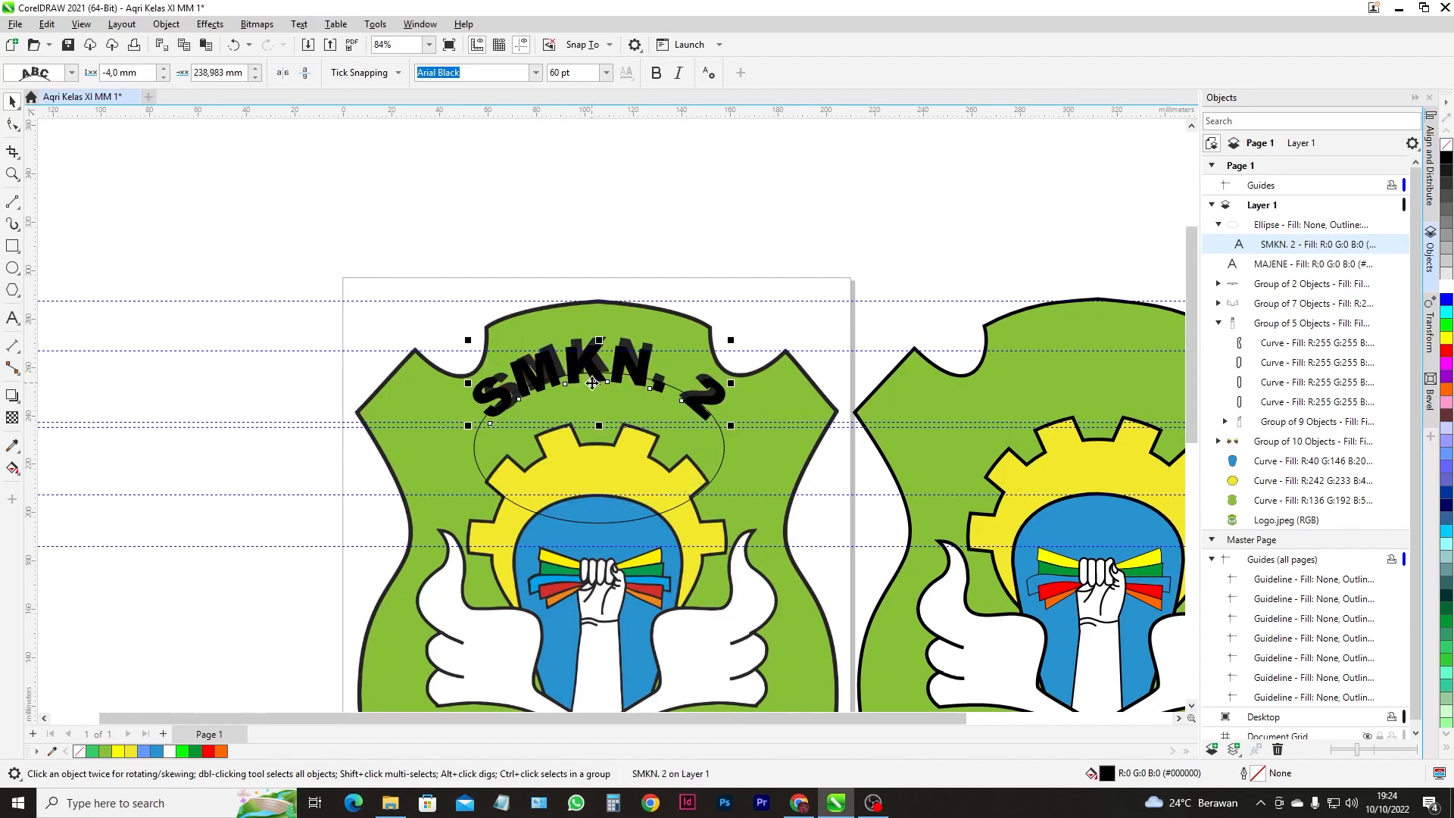
scroll(593, 389, "up", 3)
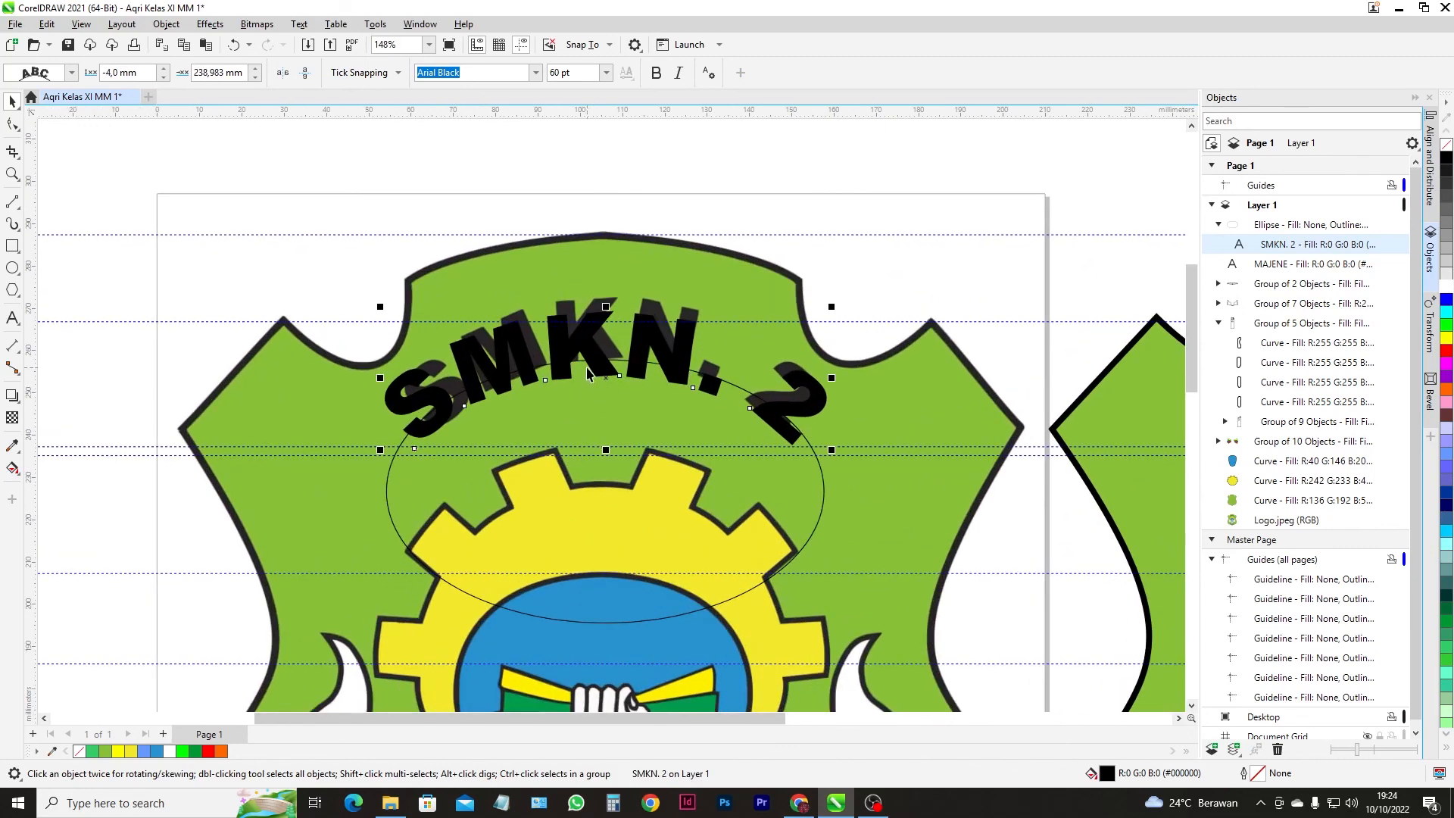
double_click(590, 356)
key("ctrl+a")
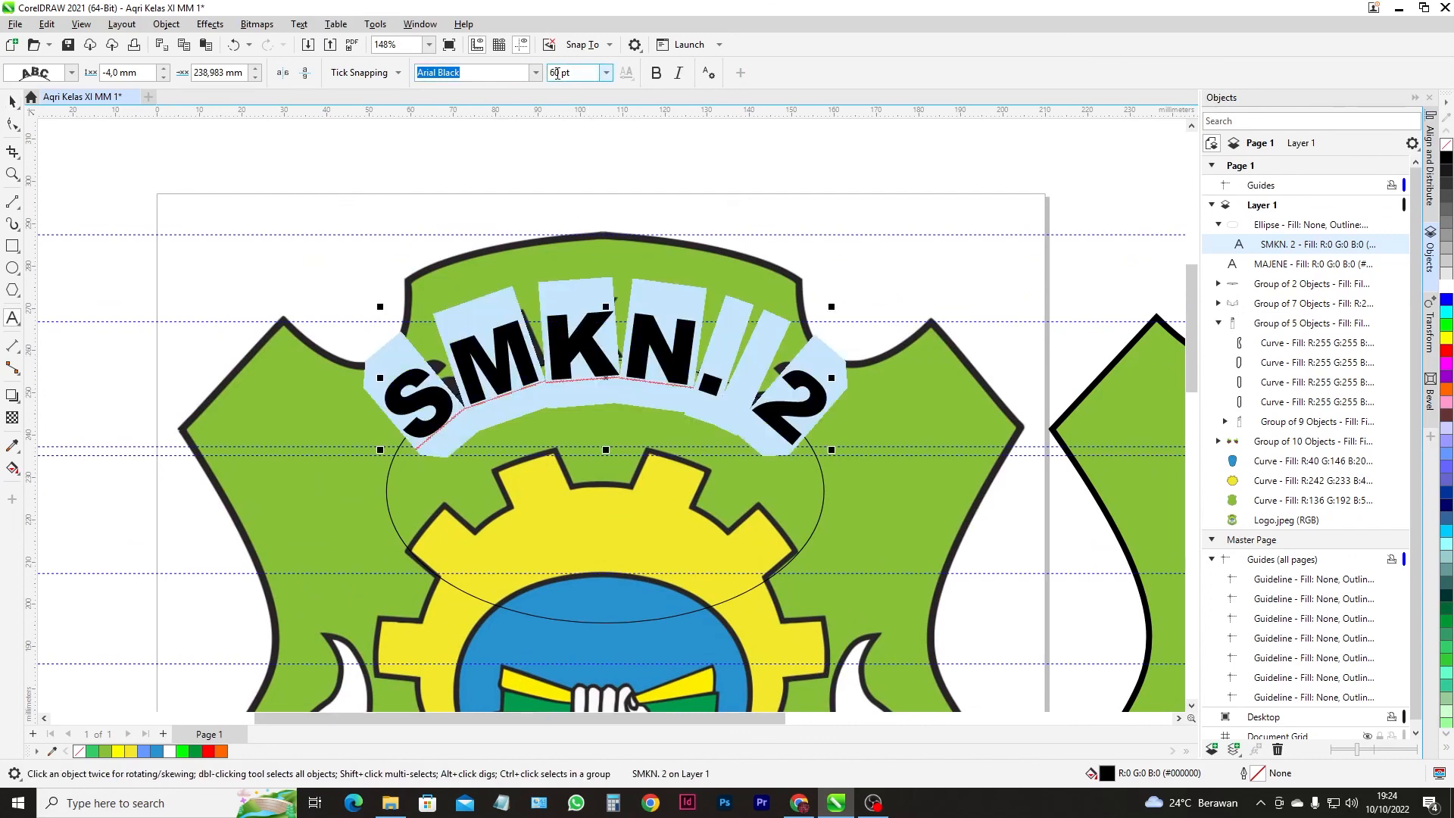
type("57")
key("Return")
left_click(12, 100)
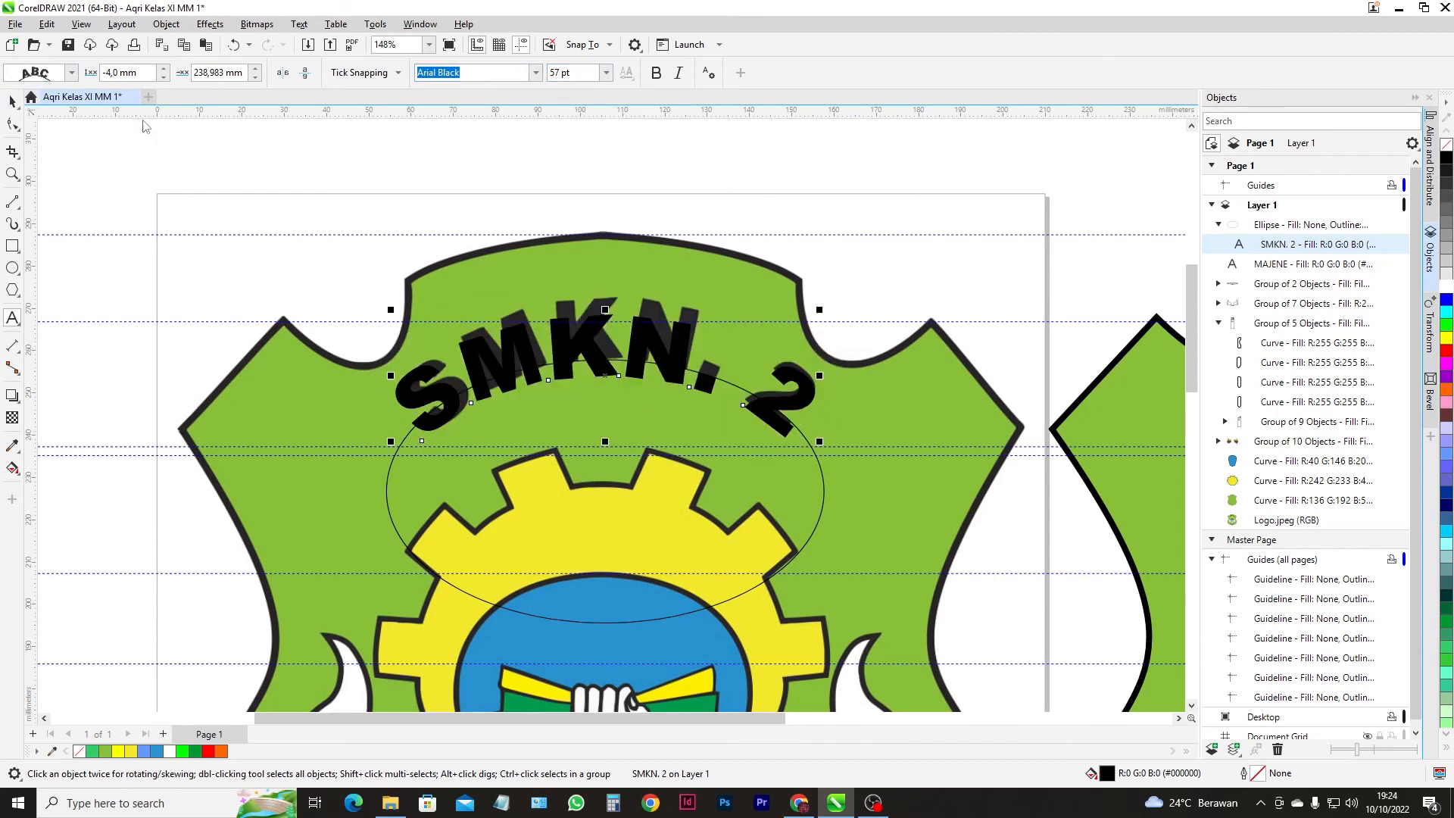
- Move the ellipse and its curved text off the page and break the text apart from the ellipse
left_click(653, 436)
scroll(640, 436, "down", 3)
left_click_drag(632, 437, 260, 259)
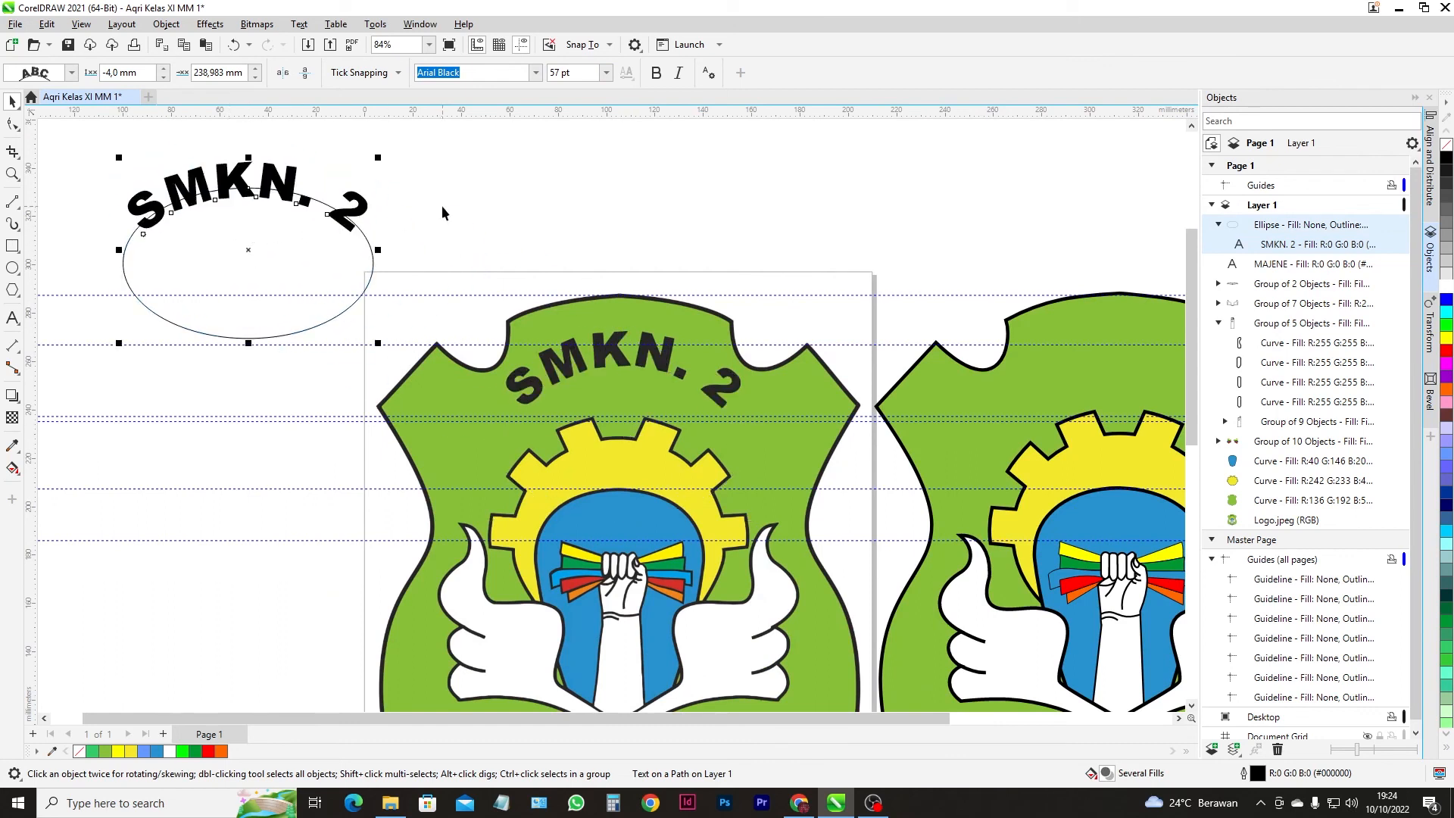
left_click(443, 206)
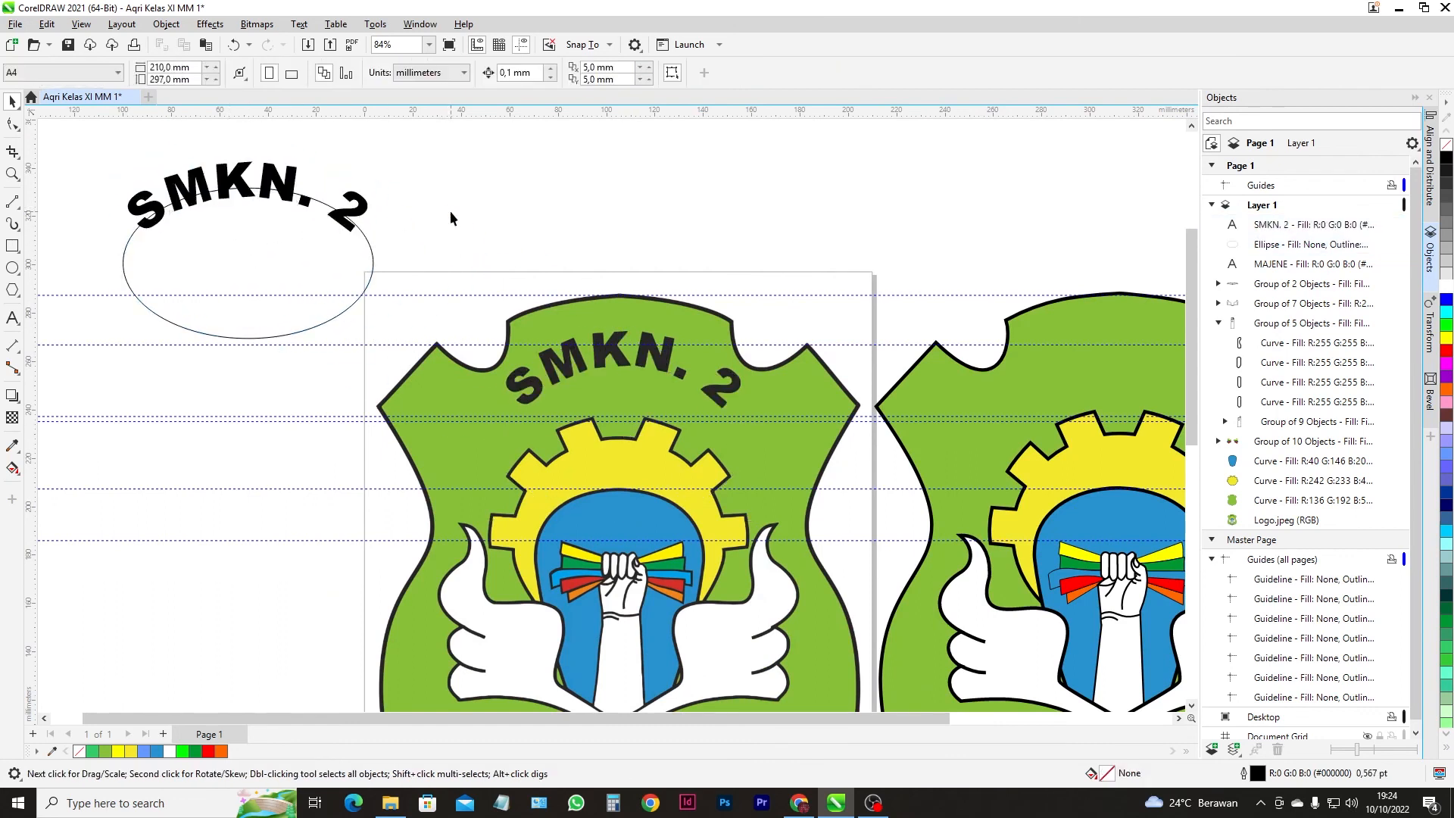
- Align the curved SMKN. 2 text over the reference logo's lettering, and place it in the upper part of the traced green shield
left_click(205, 214)
left_click_drag(205, 214, 611, 364)
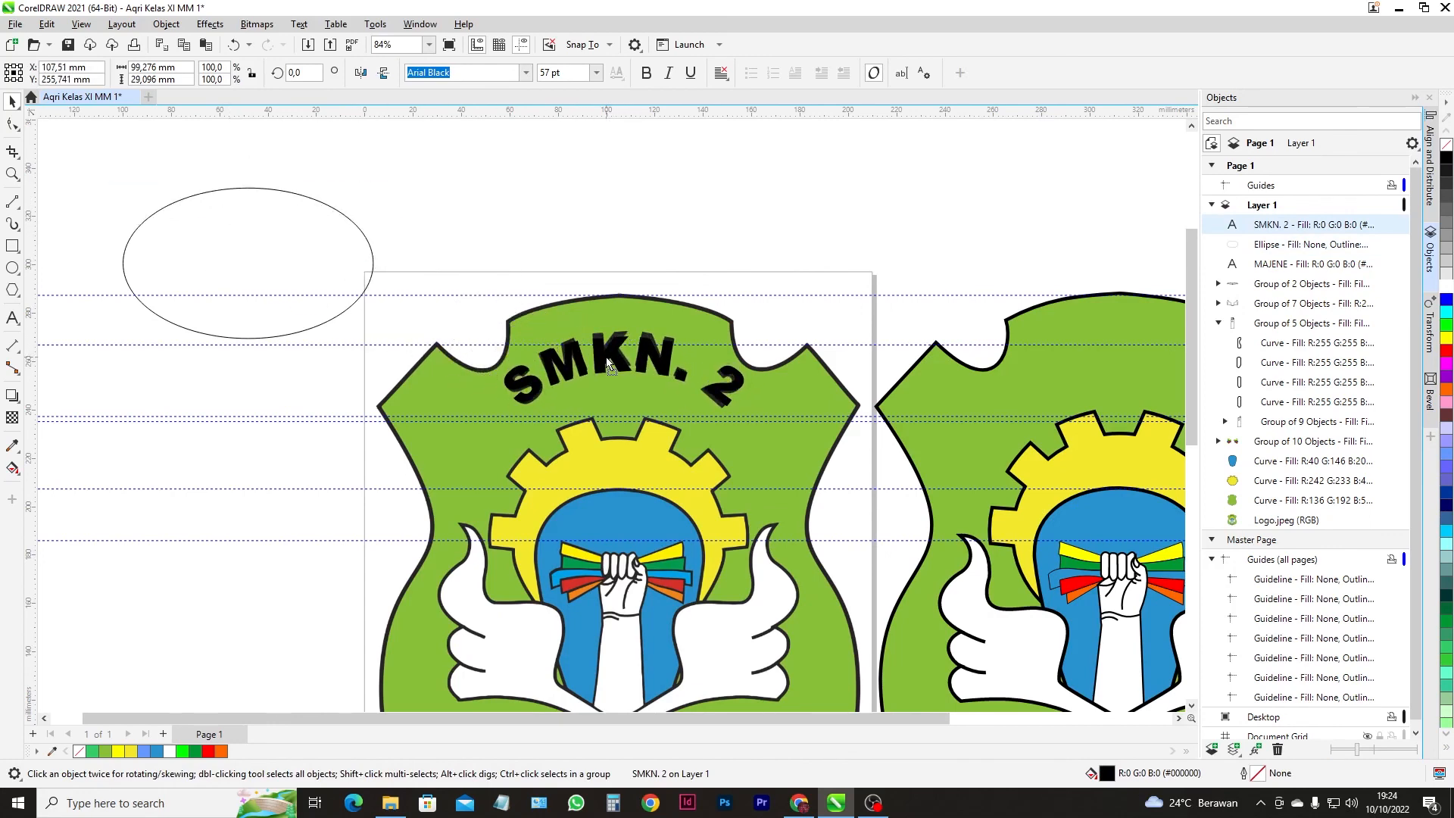
scroll(611, 364, "down", 5)
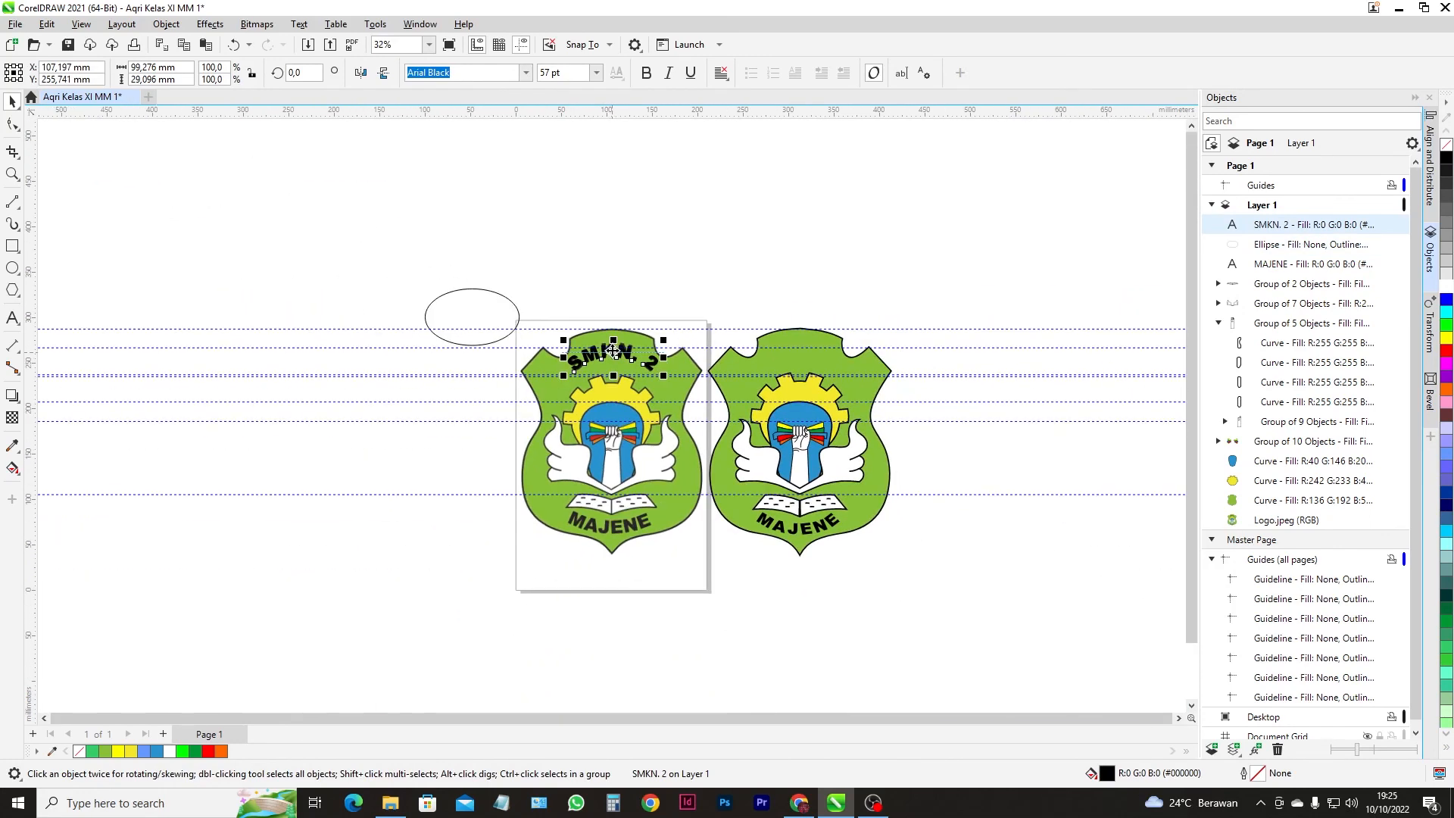
left_click_drag(619, 352, 801, 363)
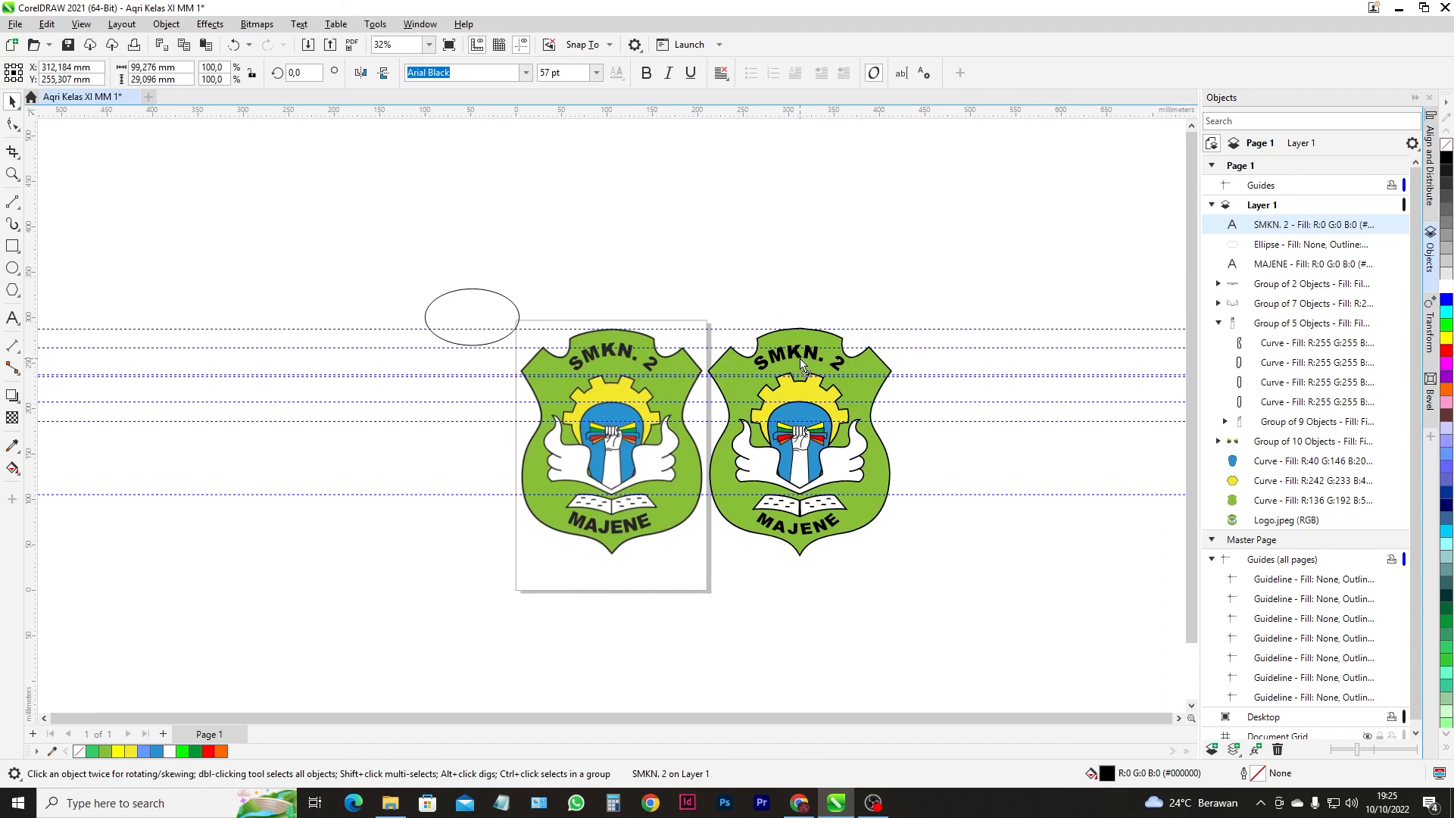
left_click(876, 389, "shift")
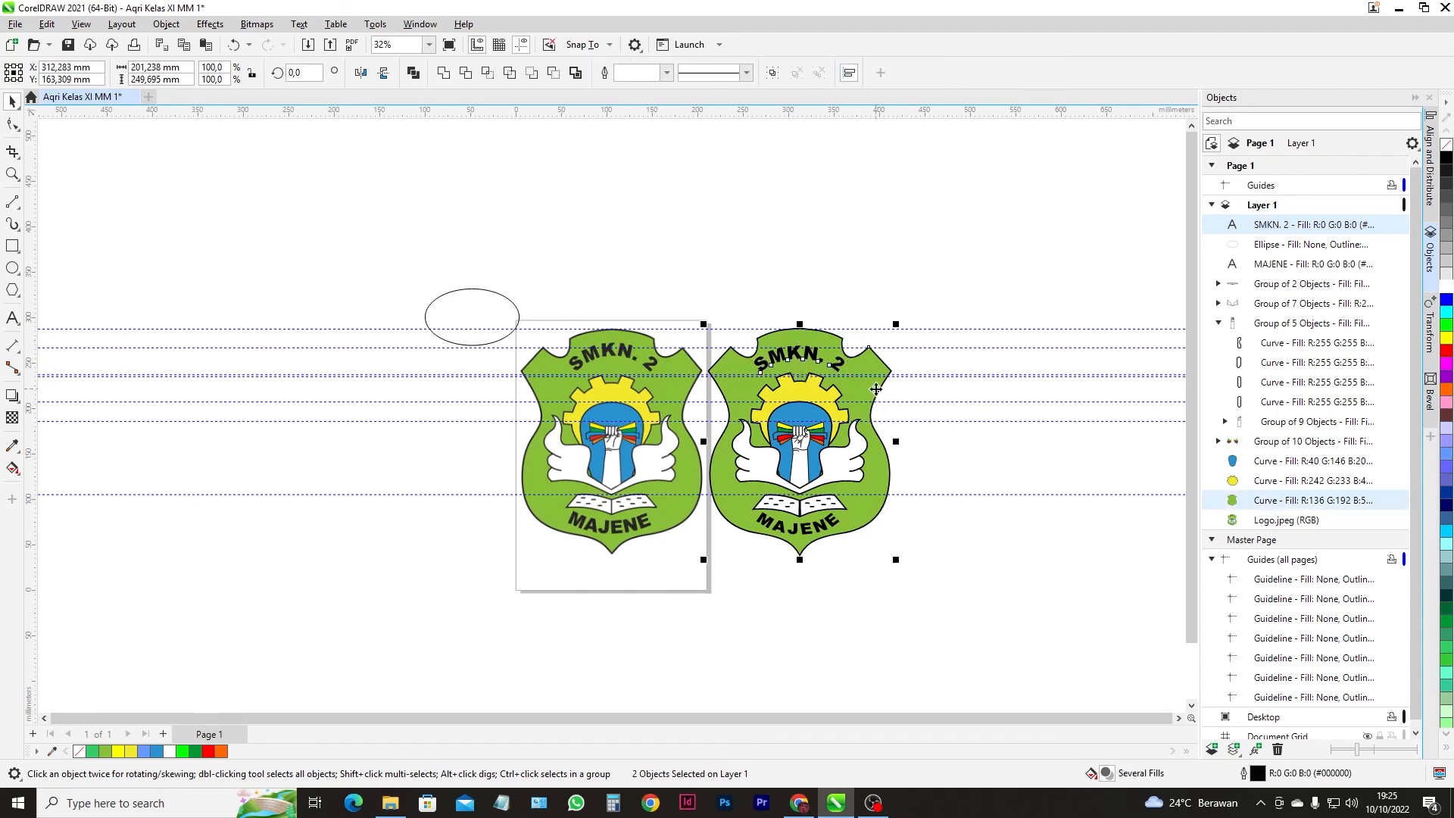
left_click(976, 411)
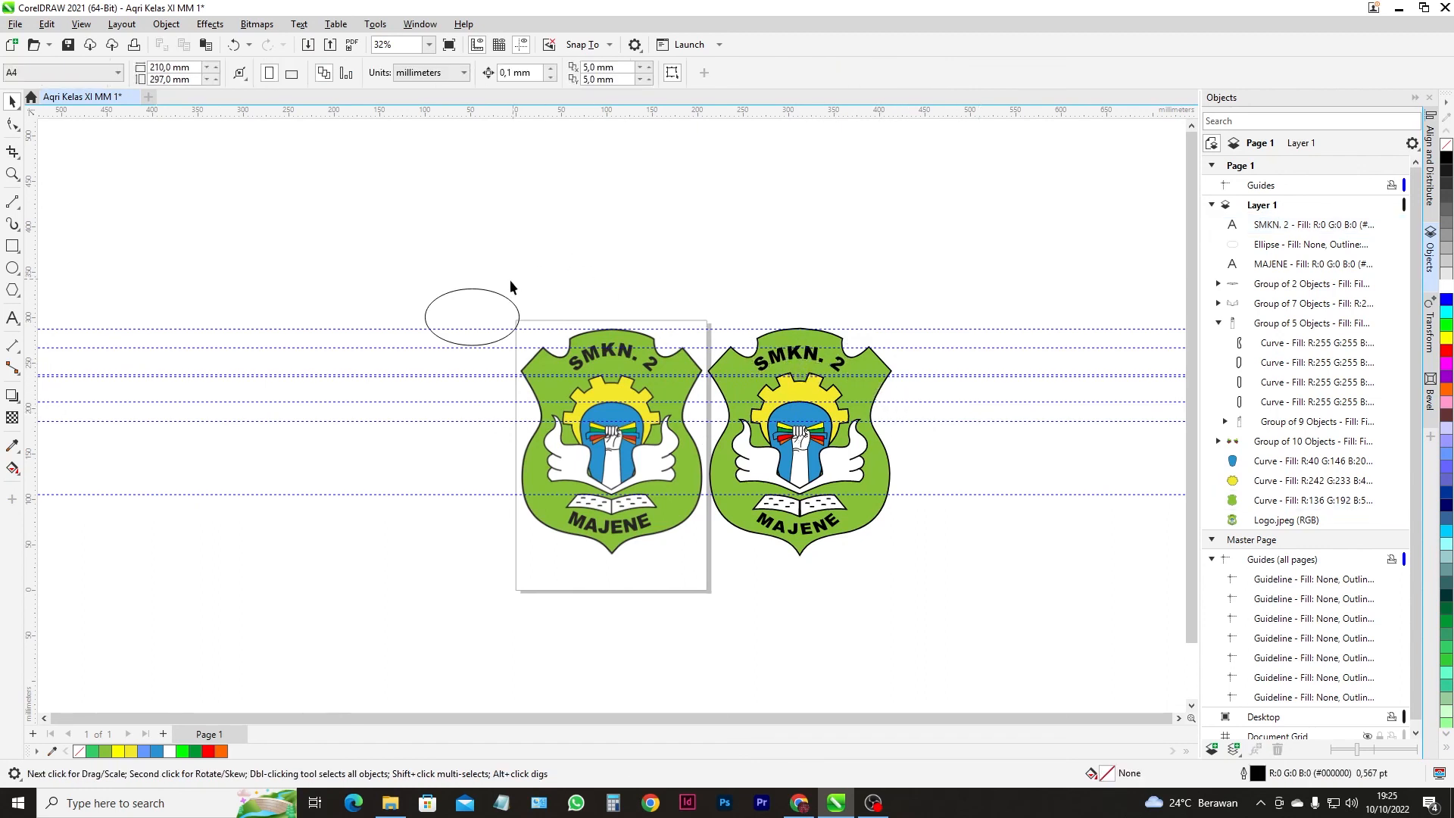
- Delete the leftover guide ellipse and the Logo.jpeg reference image
left_click(497, 295)
key("Delete")
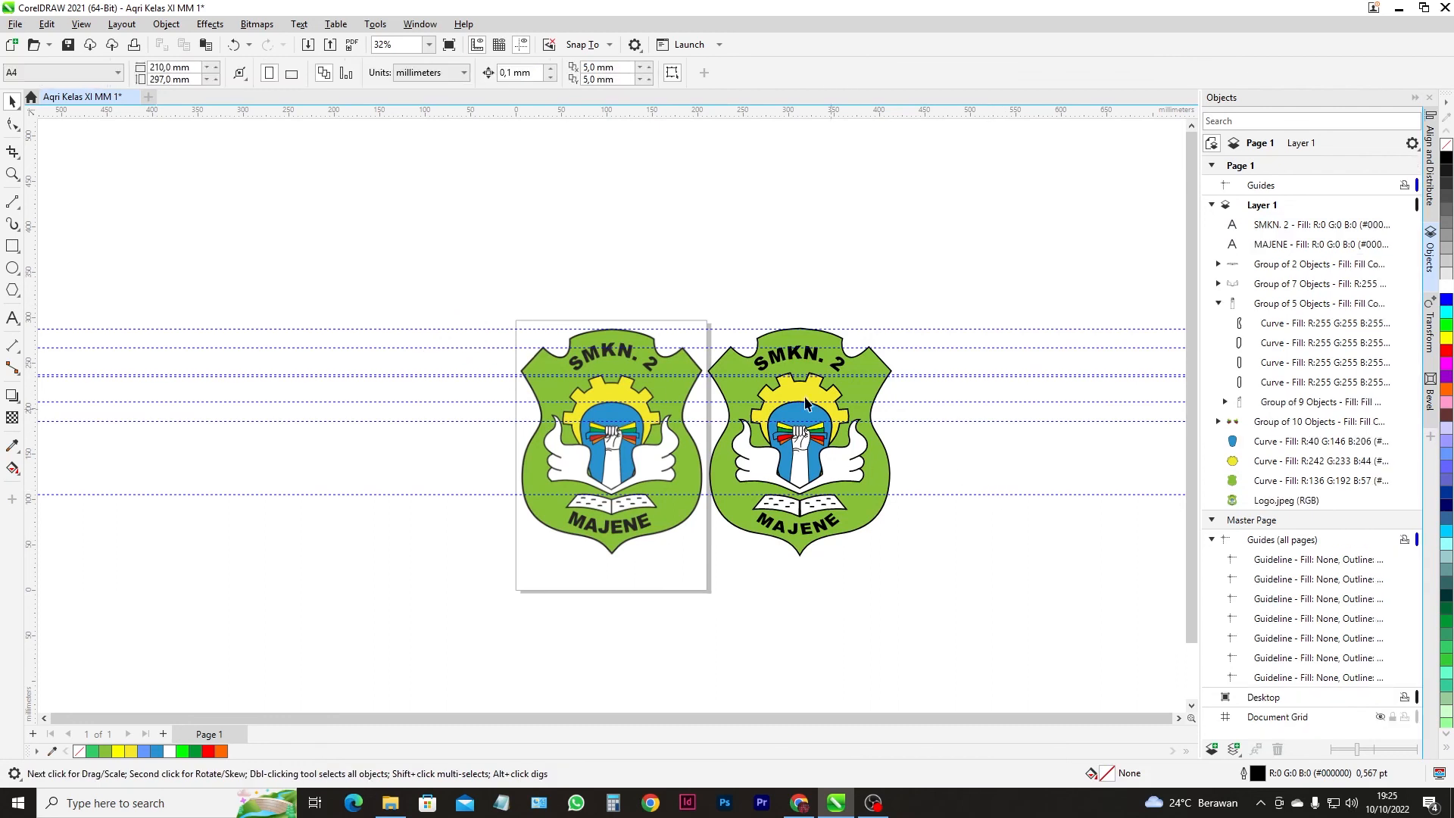
left_click(533, 486)
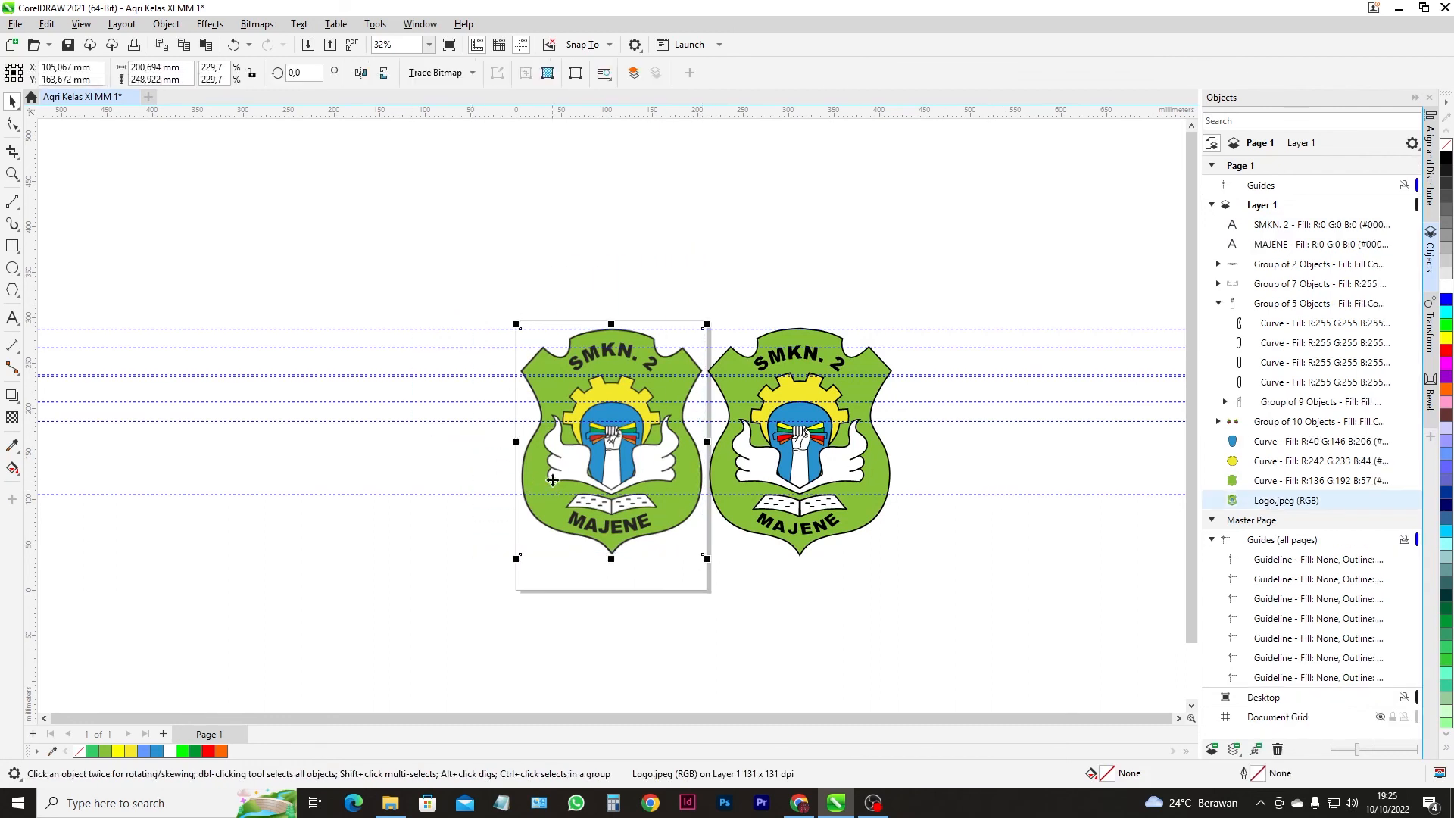
key("Delete")
- Move the complete traced logo onto the A4 page and enlarge it to about 205 mm by 254 mm
left_click_drag(645, 288, 1036, 673)
left_click_drag(852, 465, 666, 472)
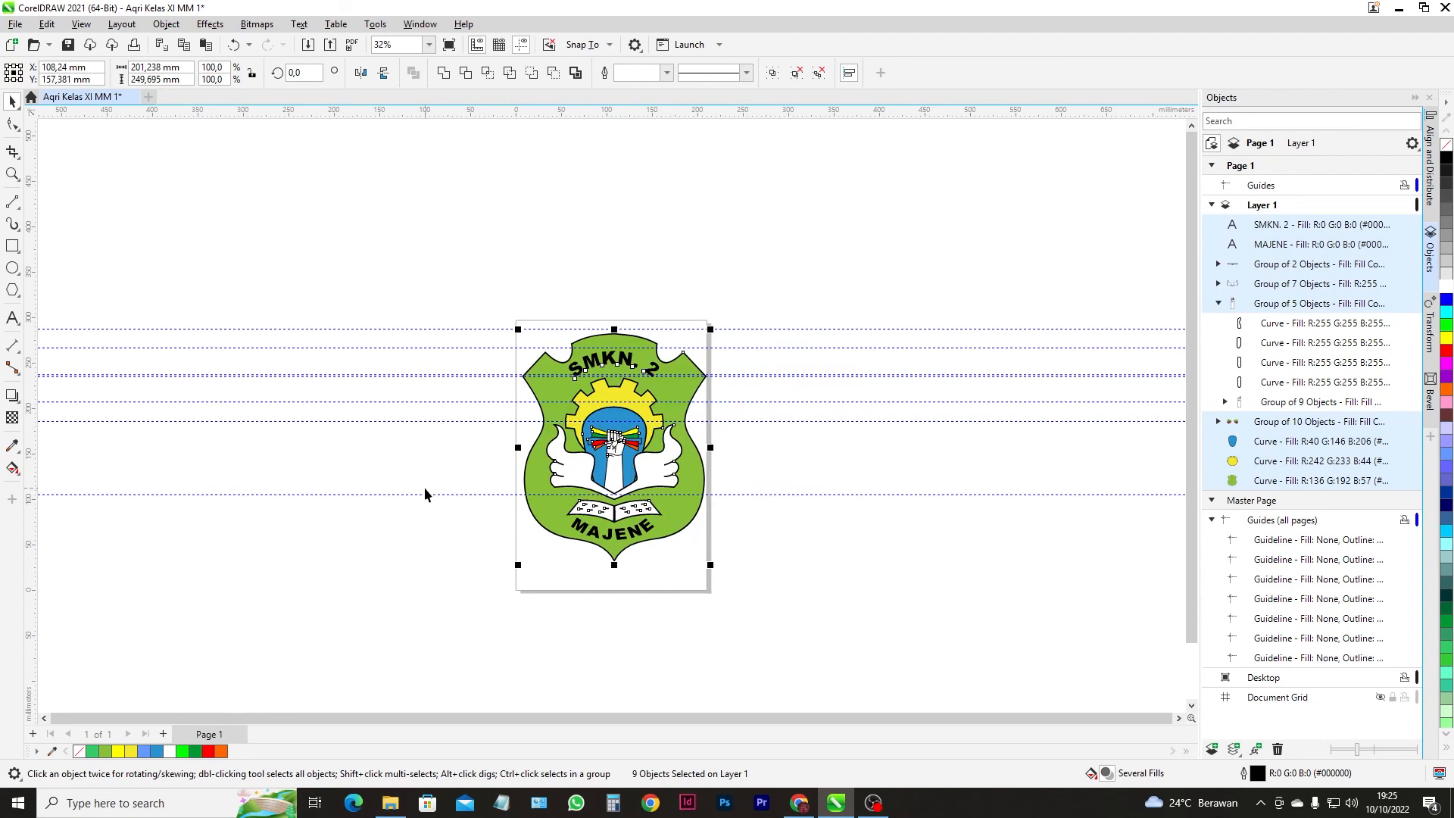
scroll(596, 410, "up", 2)
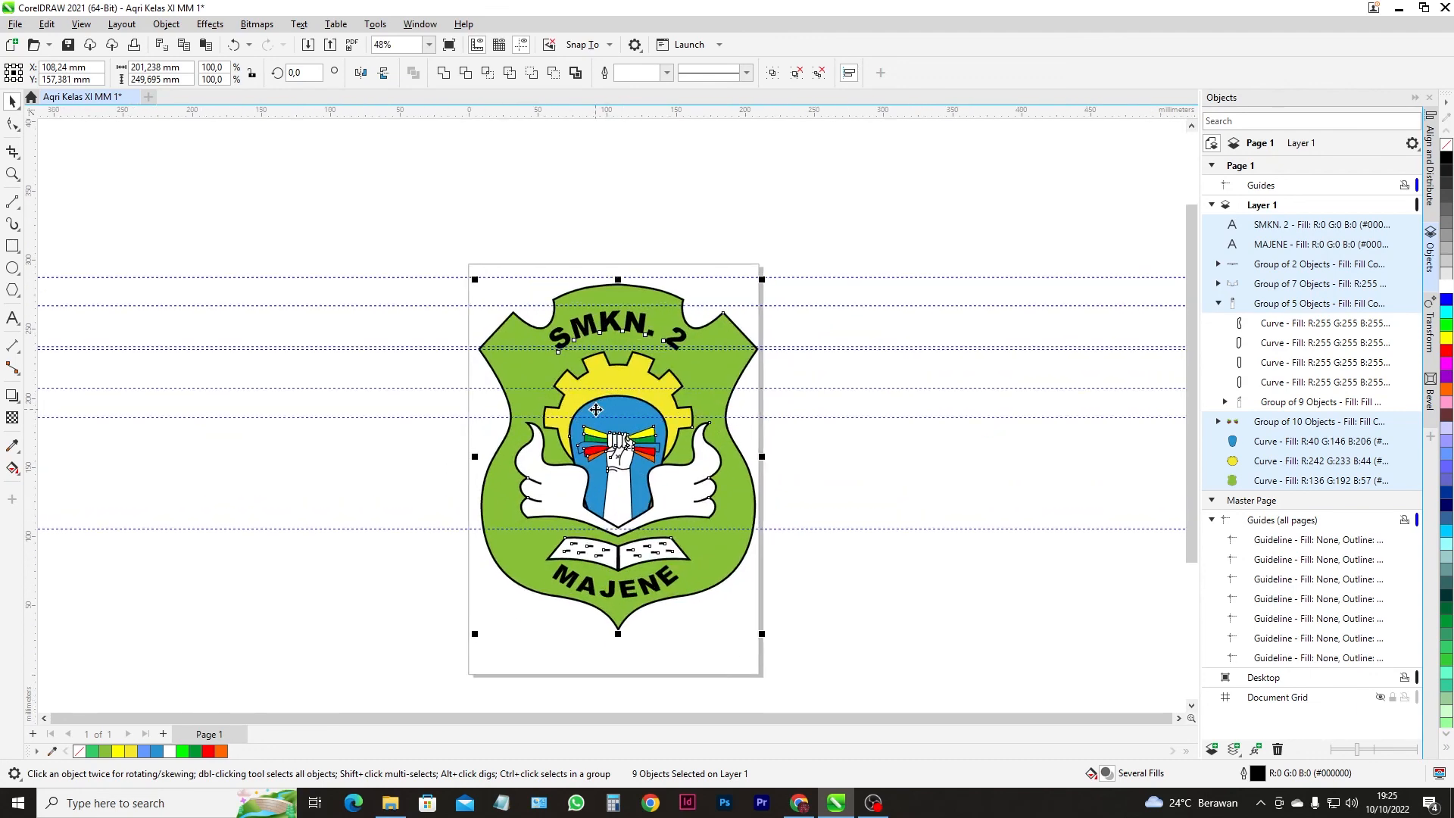
scroll(596, 409, "up", 1)
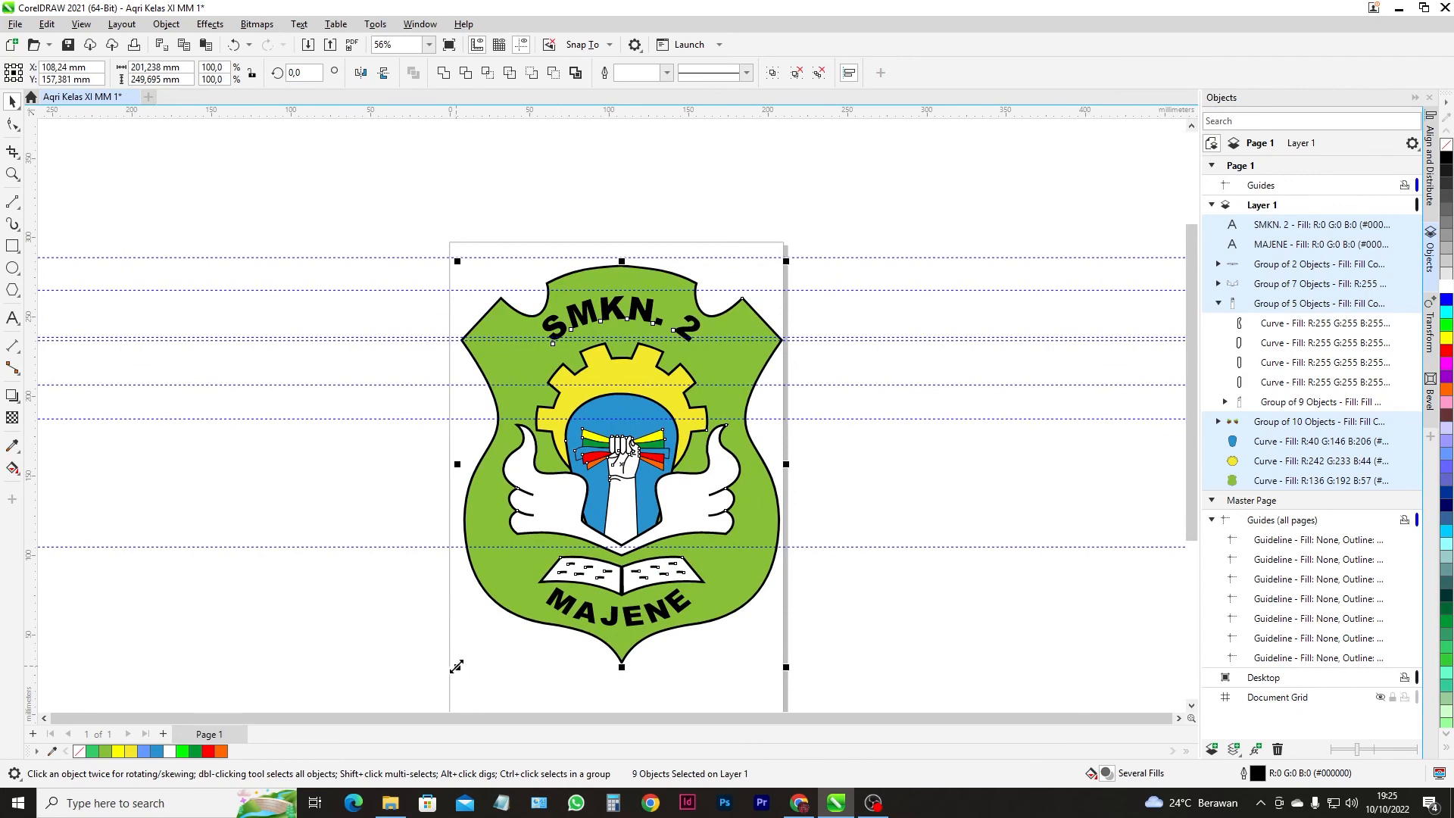
left_click_drag(457, 666, 452, 674)
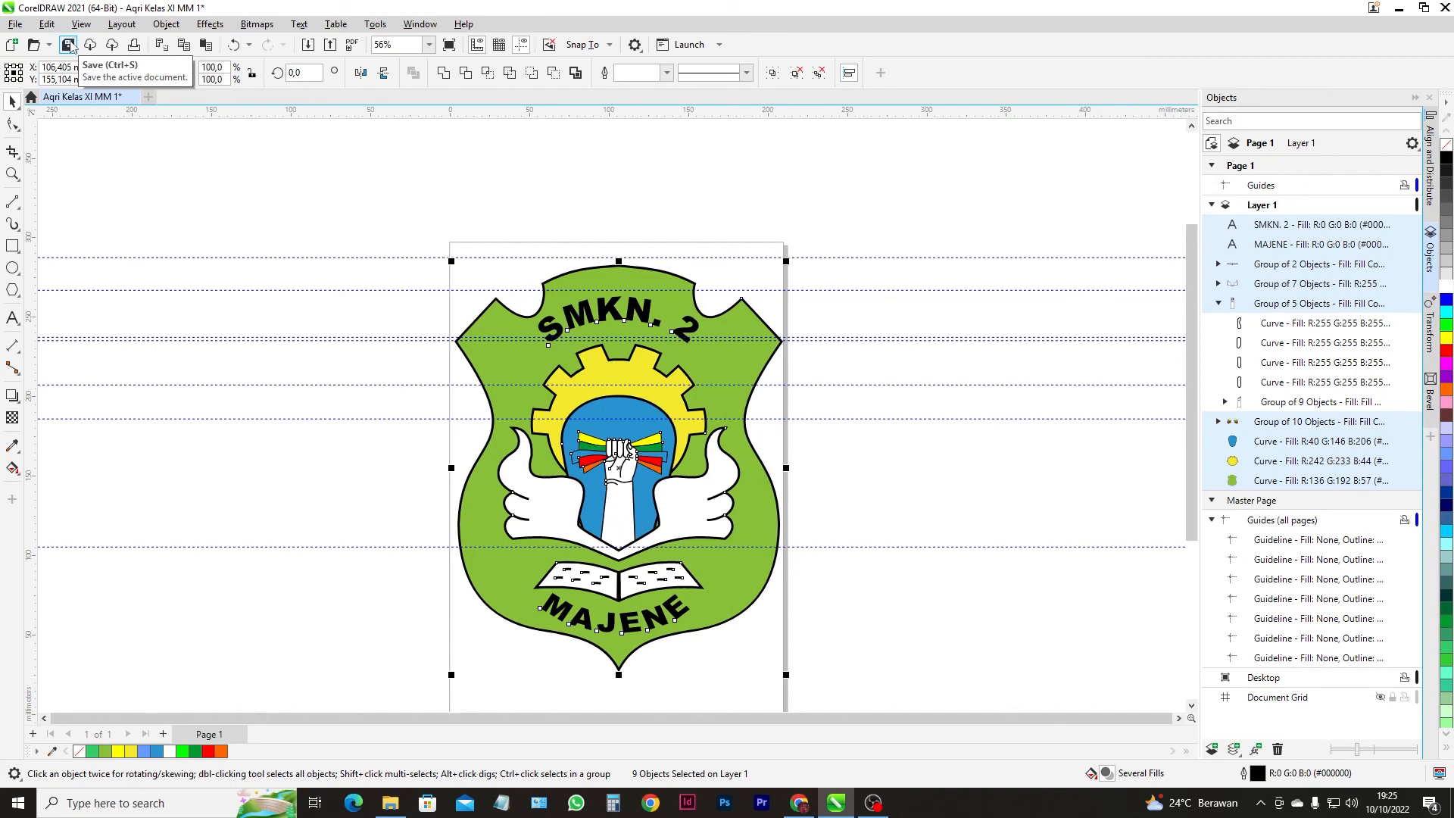
- Save the drawing as a CDR file in the SMKN 2 MAJENE folder on drive E, keeping the suggested file name
left_click(69, 45)
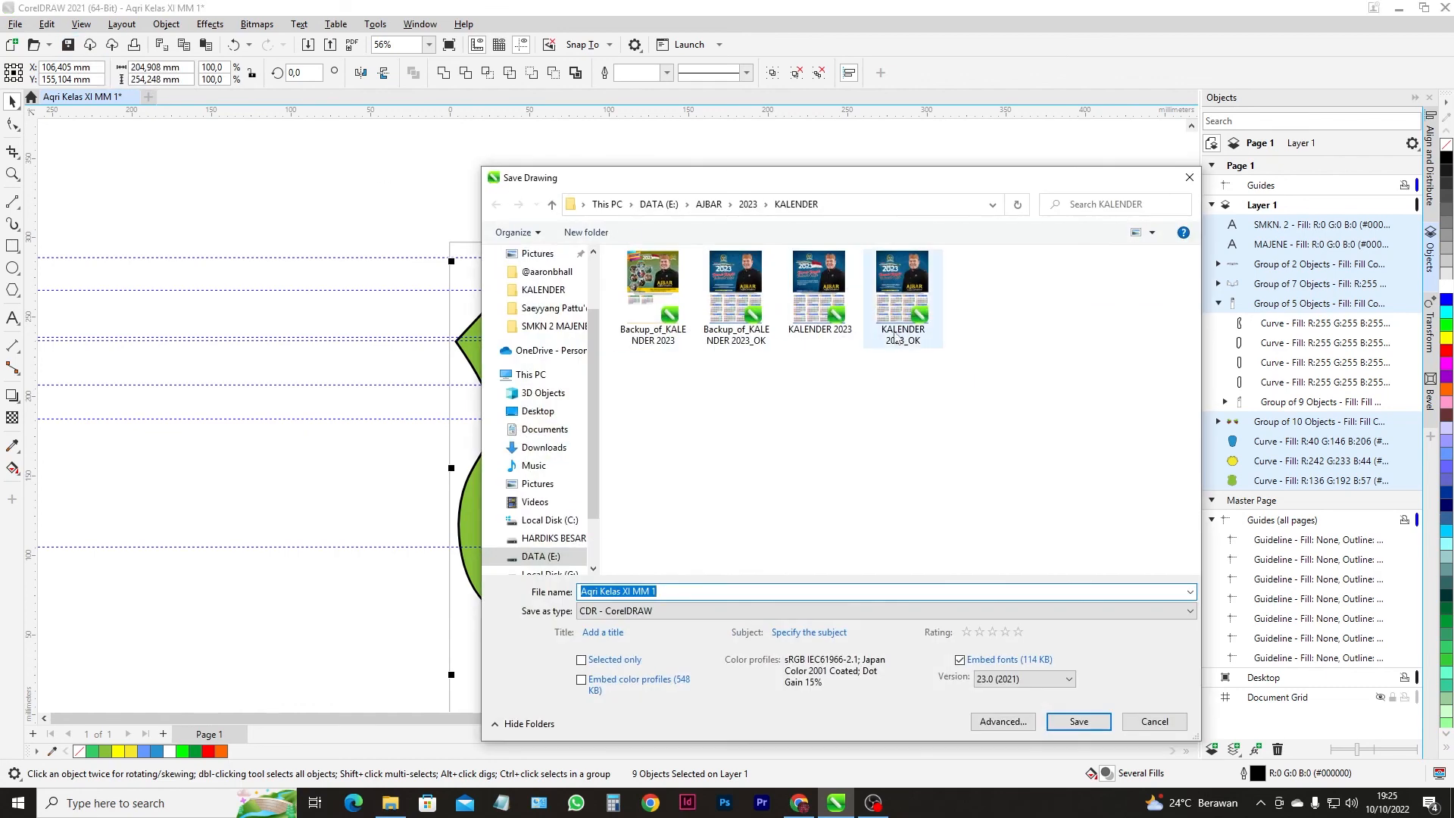
left_click(653, 204)
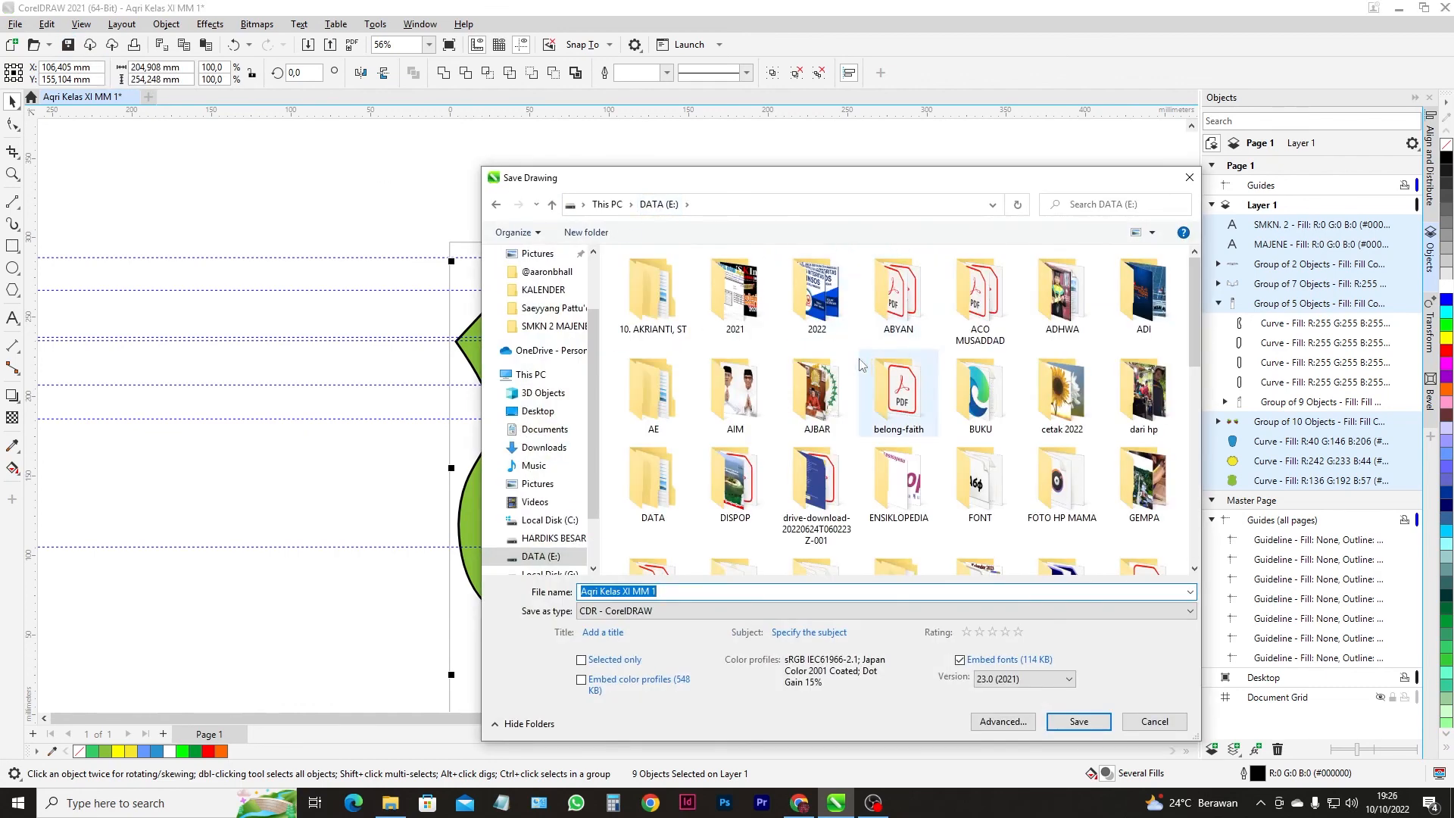
left_click(979, 510)
scroll(905, 473, "down", 5)
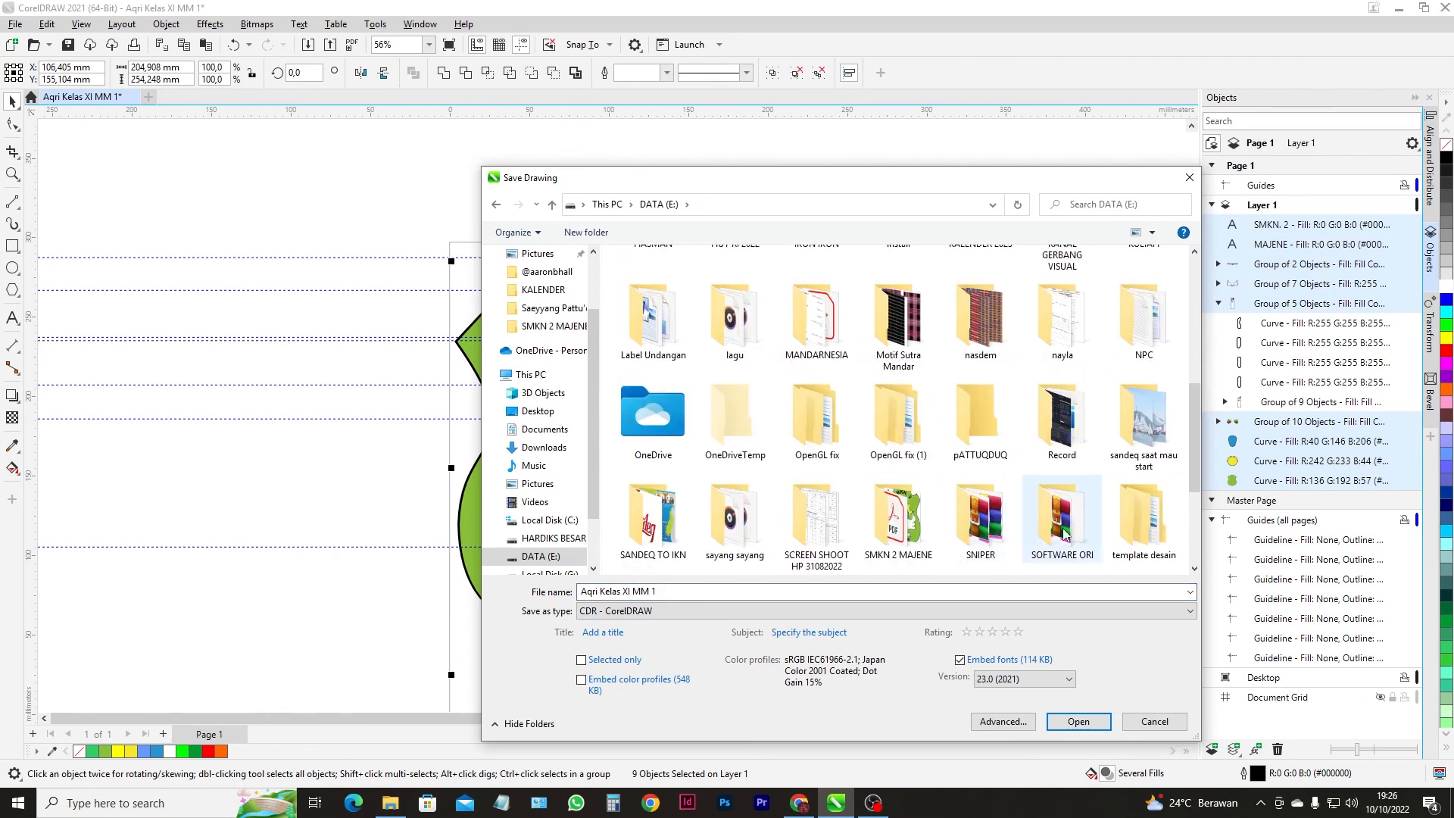
left_click(894, 509)
double_click(894, 510)
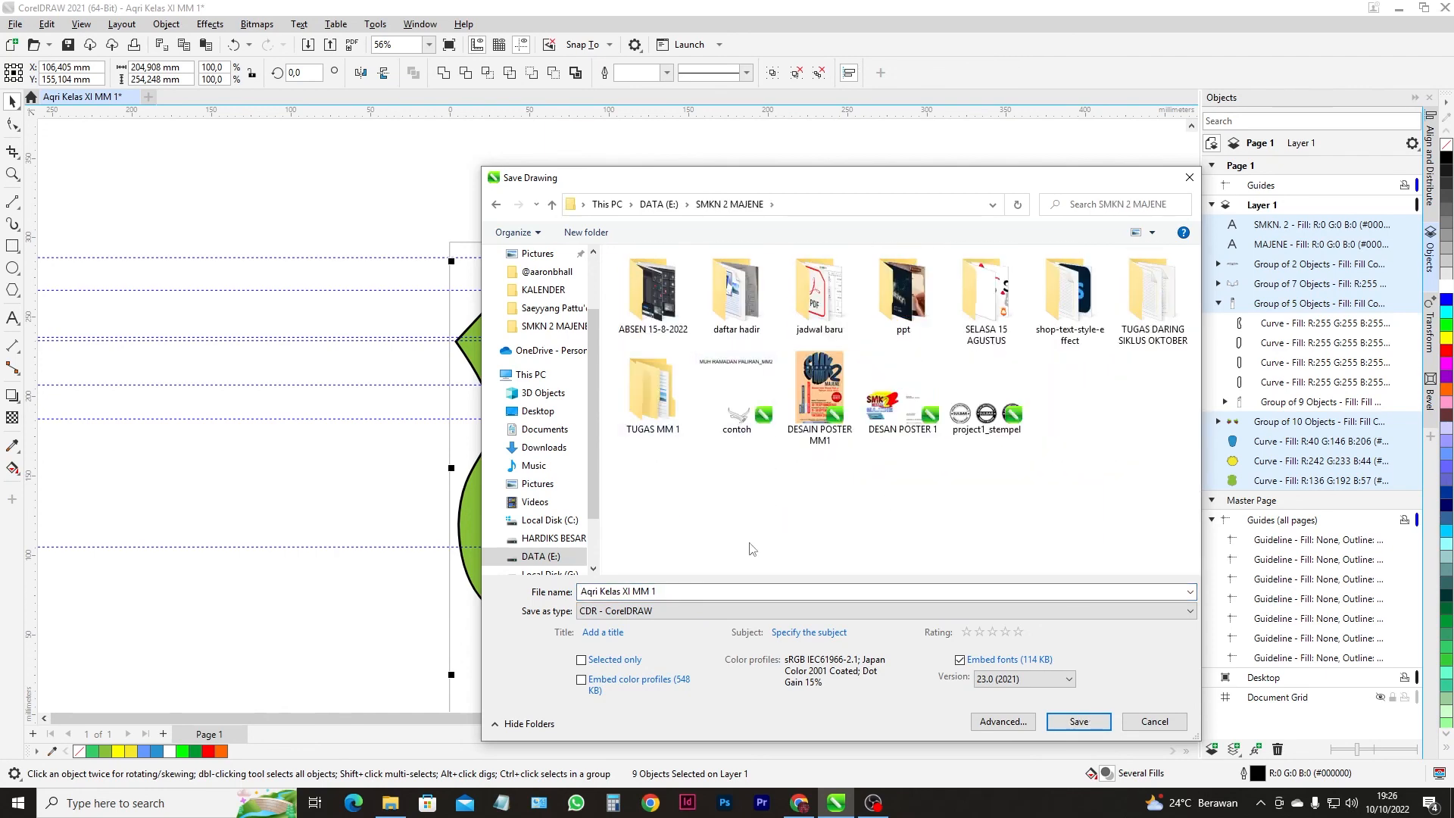
left_click(762, 590)
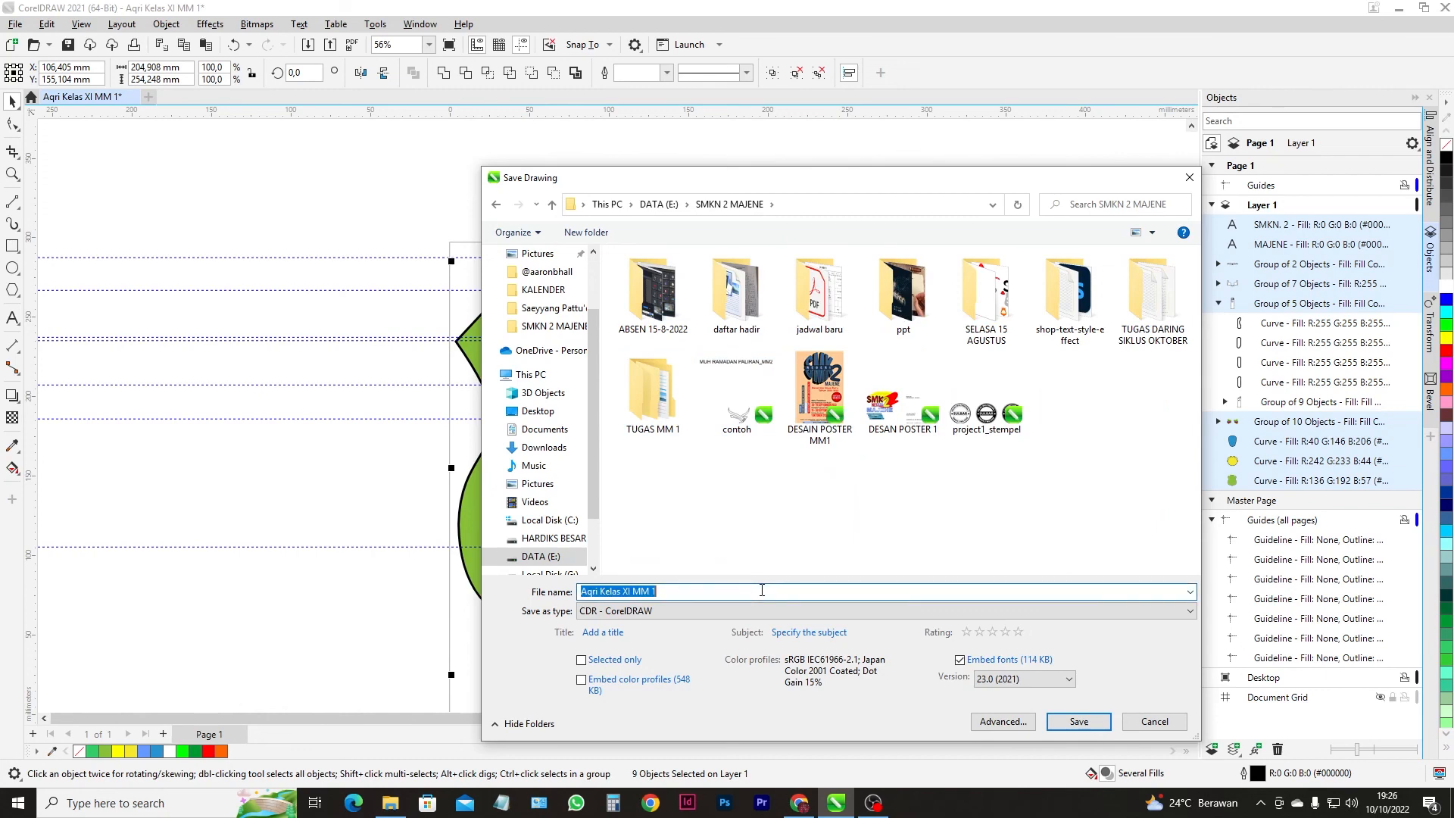
left_click(762, 591)
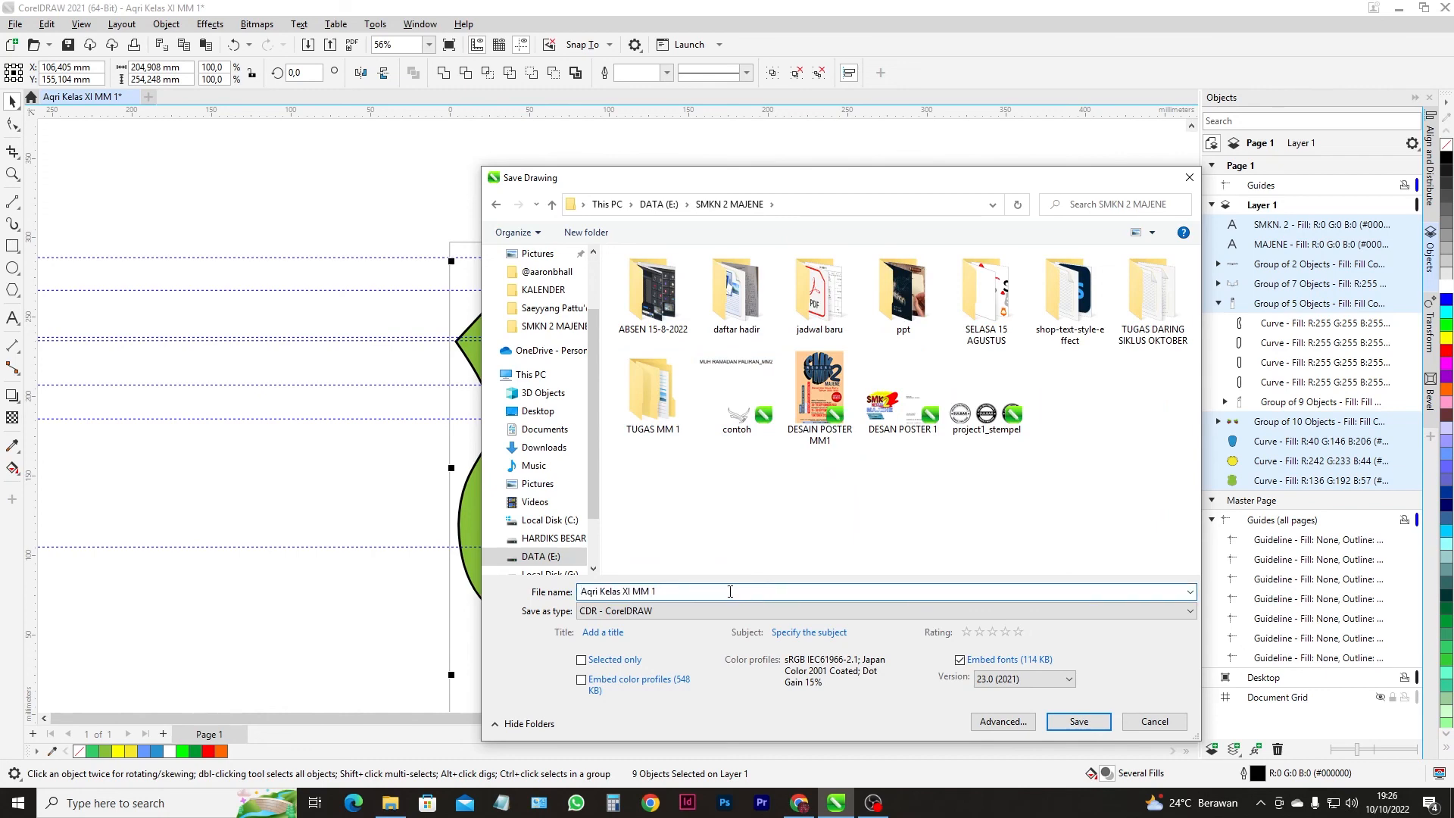
left_click(1080, 722)
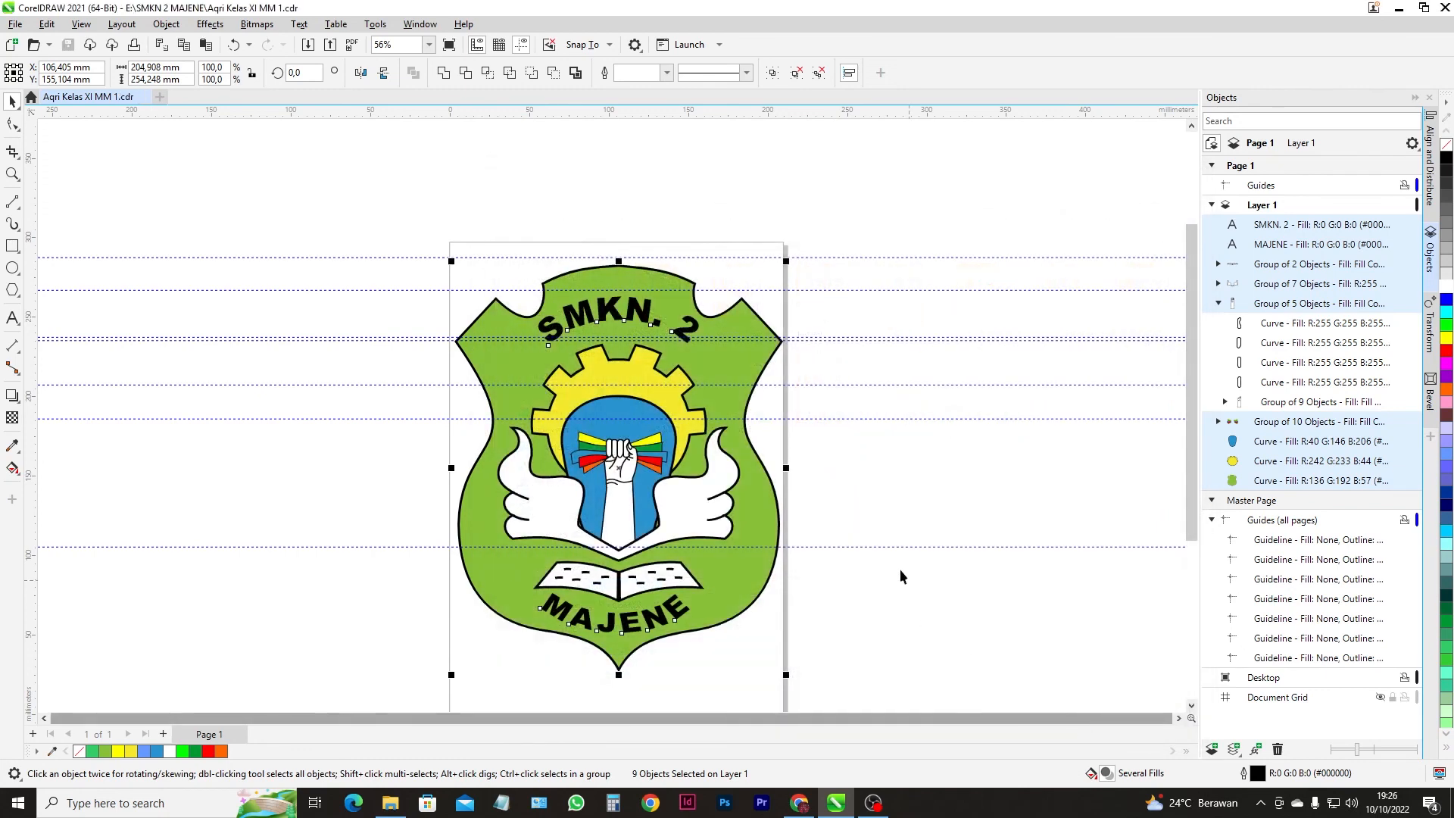
- Deselect the finished logo and close the drawing program
left_click(886, 484)
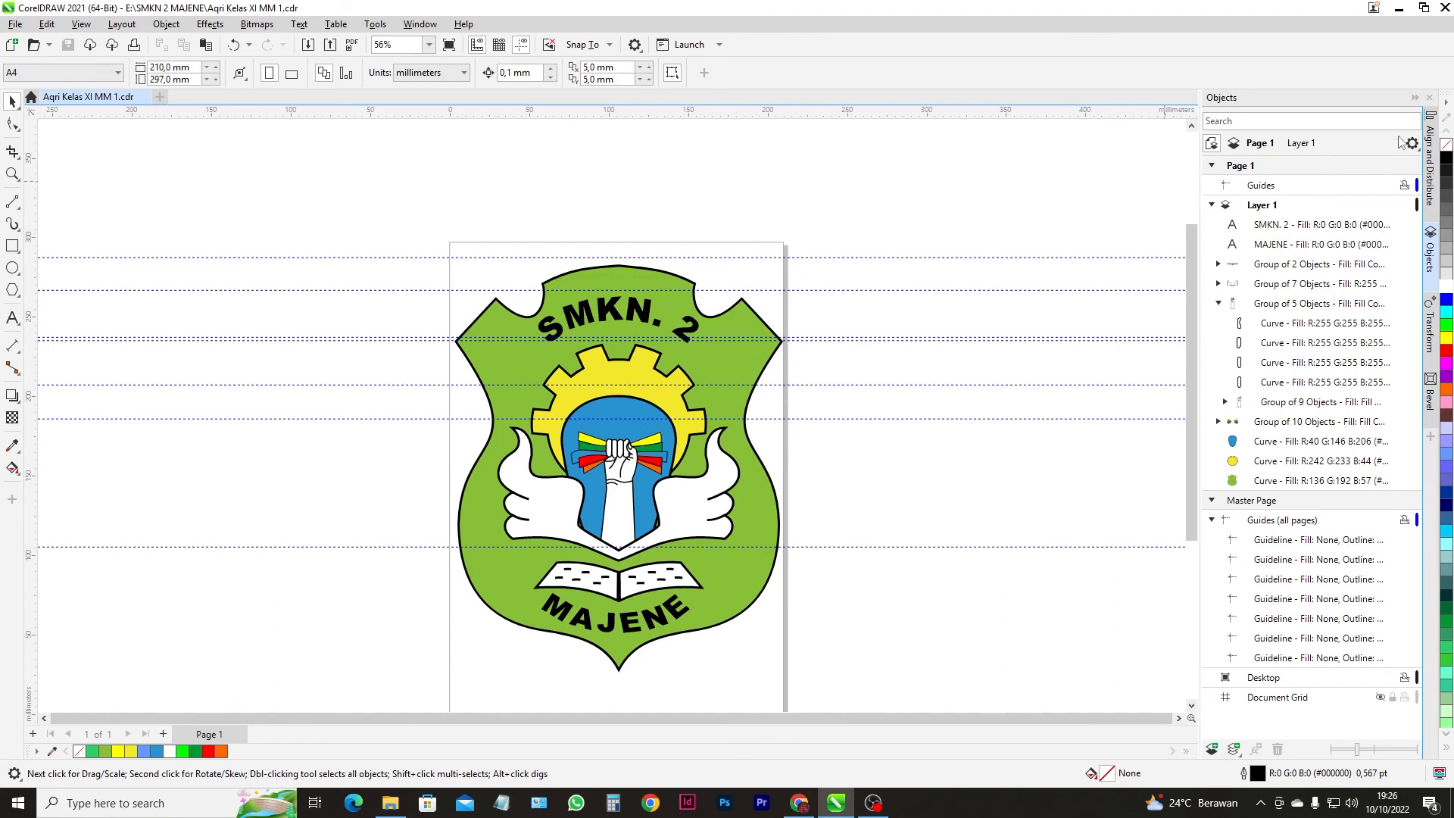
left_click(1444, 9)
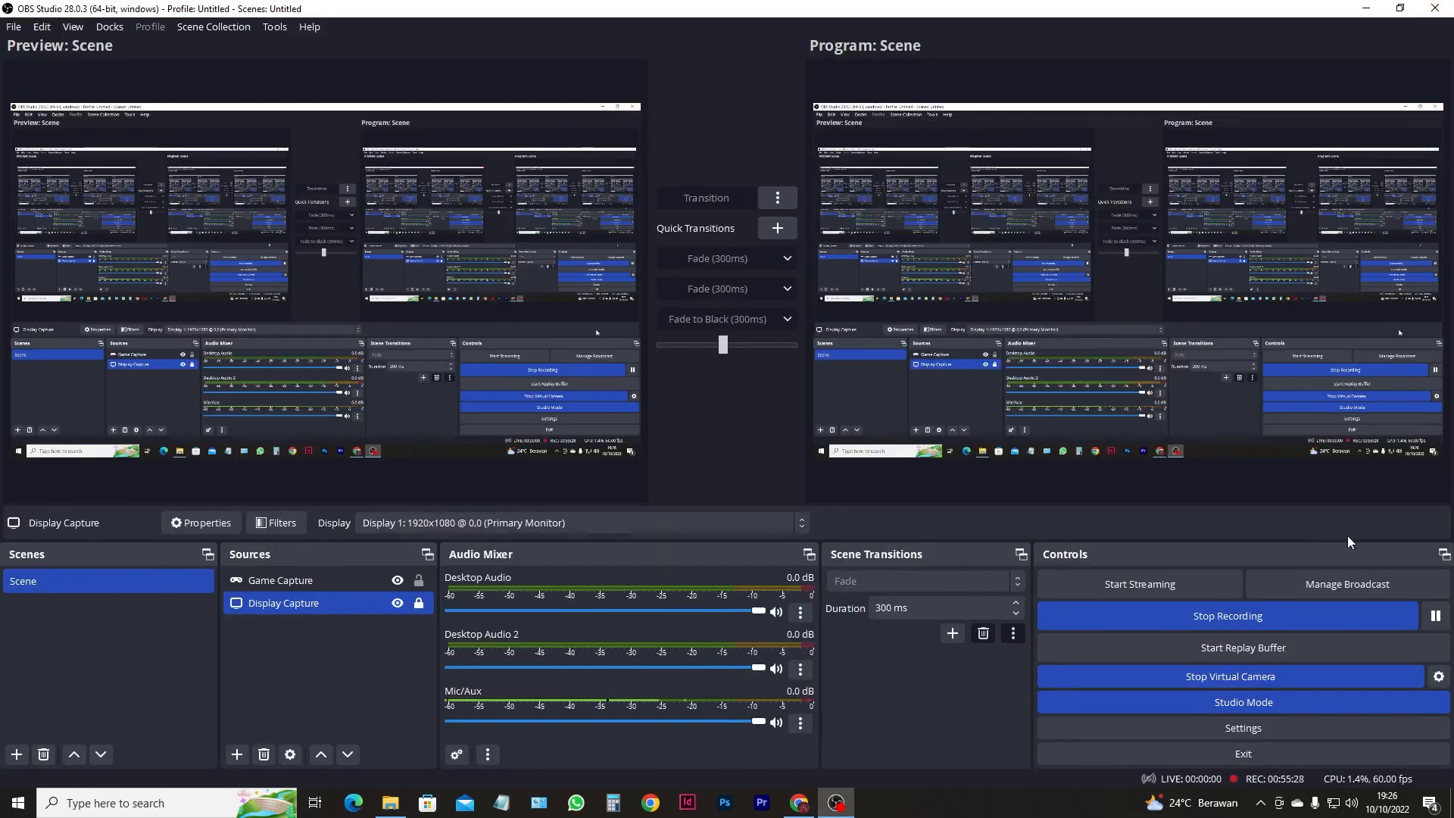